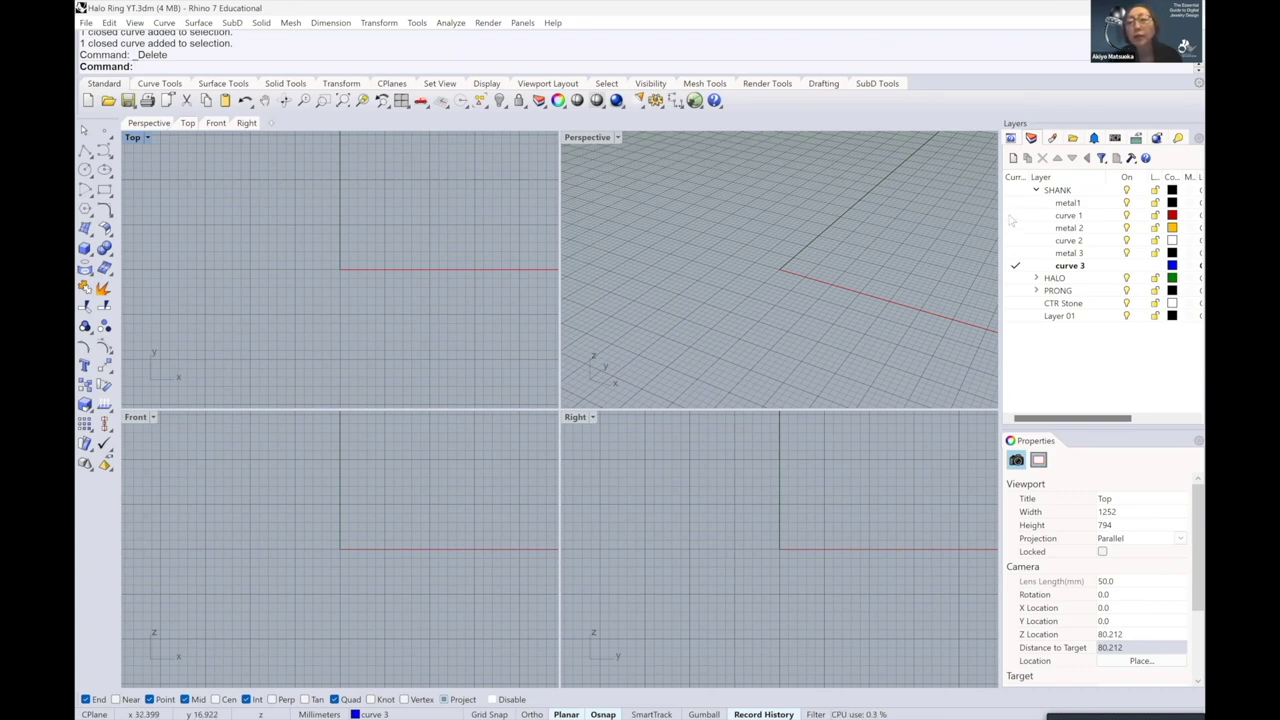
- Make the curve 1 layer current and draw a 16.51 mm diameter circle centred on the origin in the Front view
left_click(1014, 215)
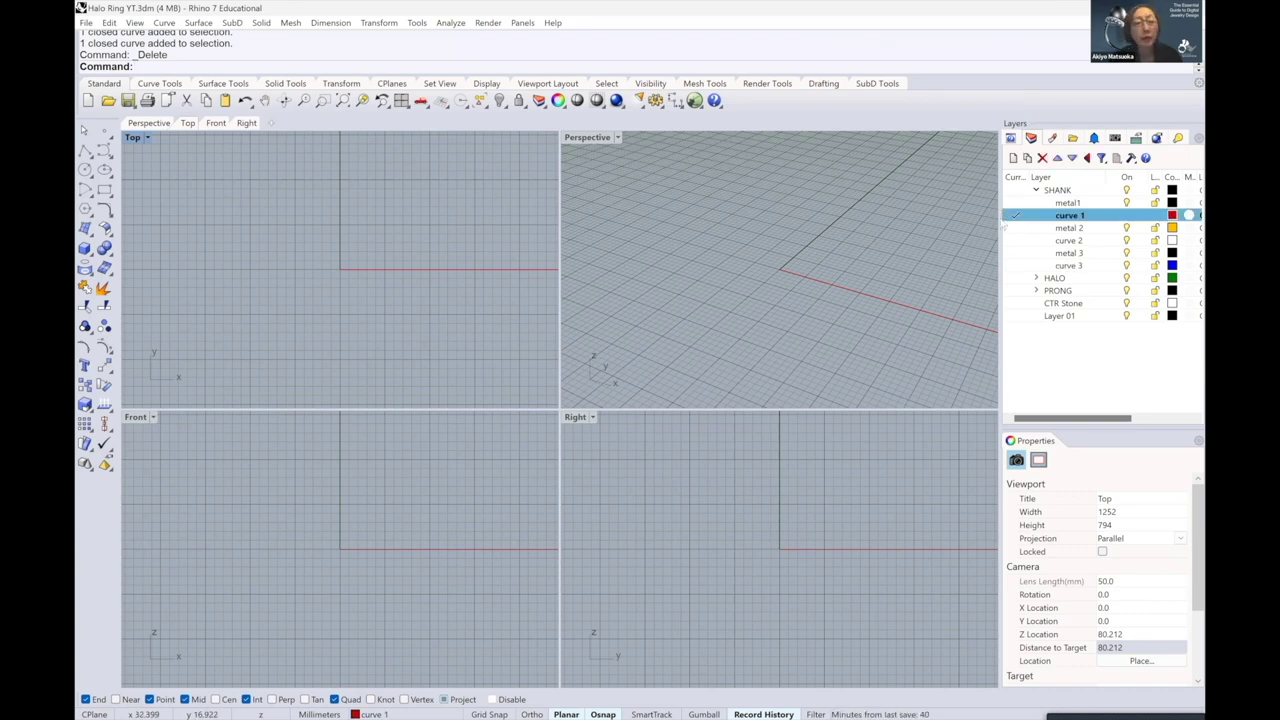
double_click(136, 417)
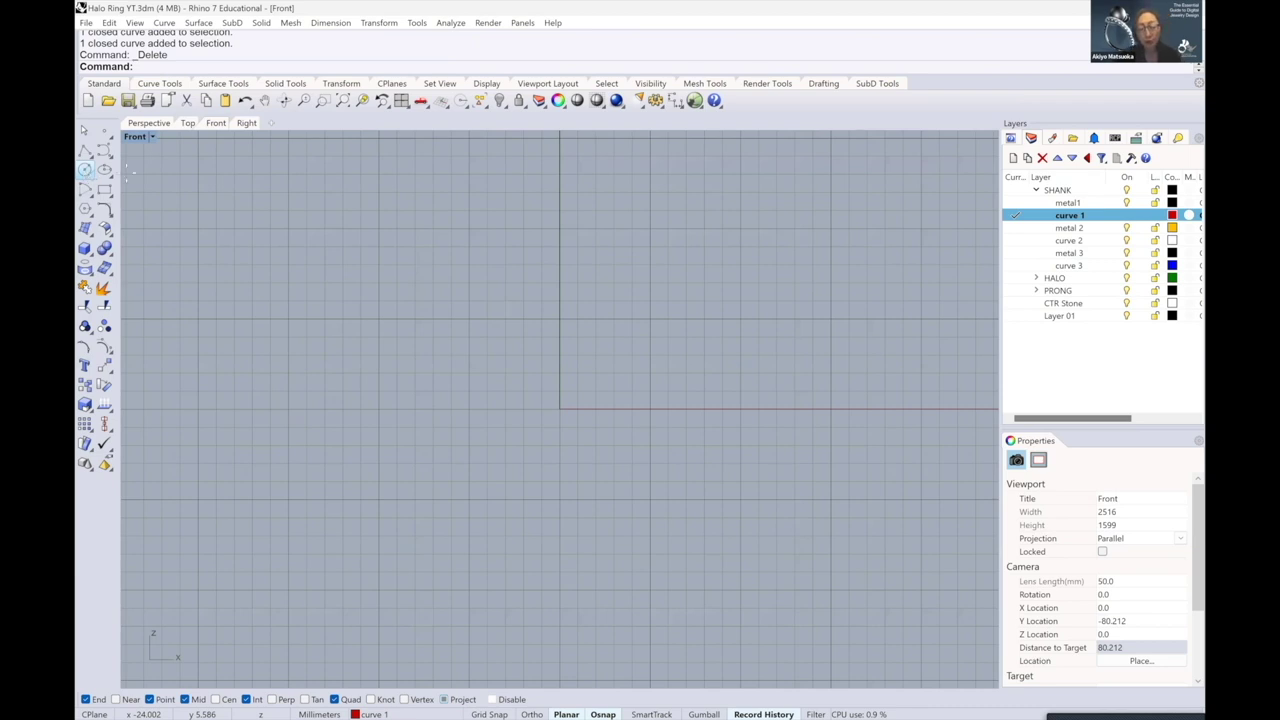
left_click(85, 169)
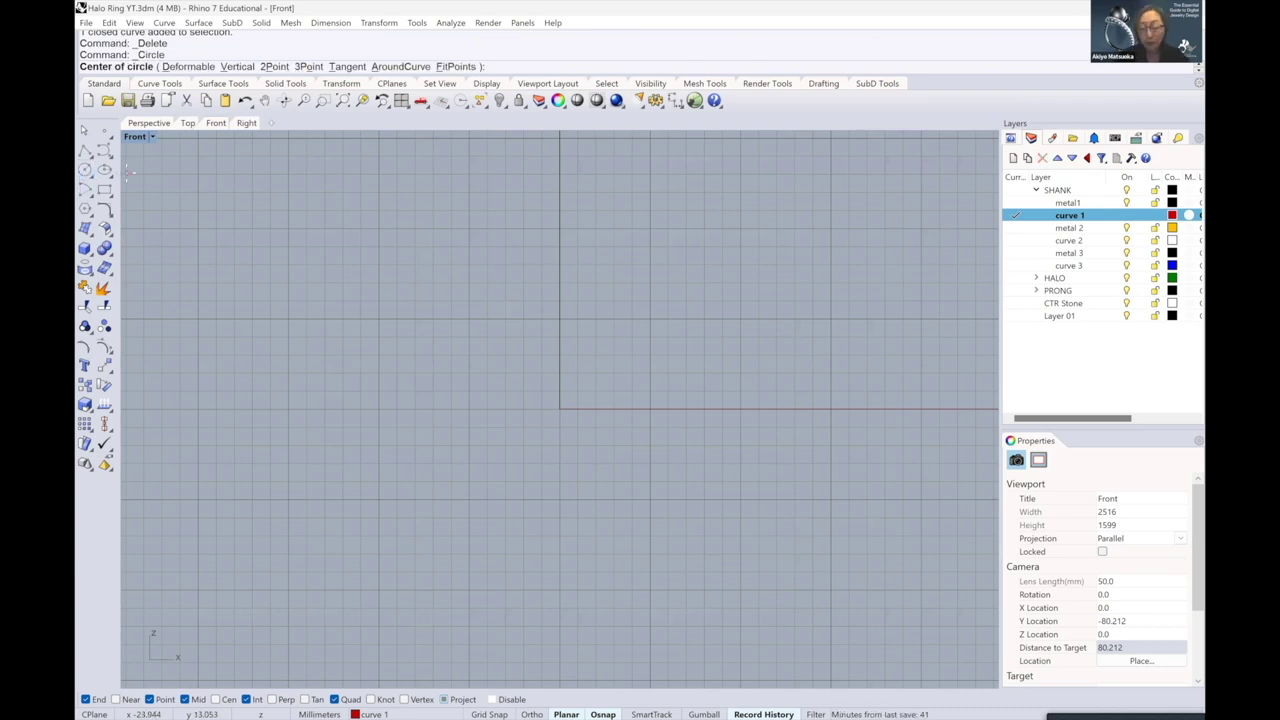
type("0")
key("Return")
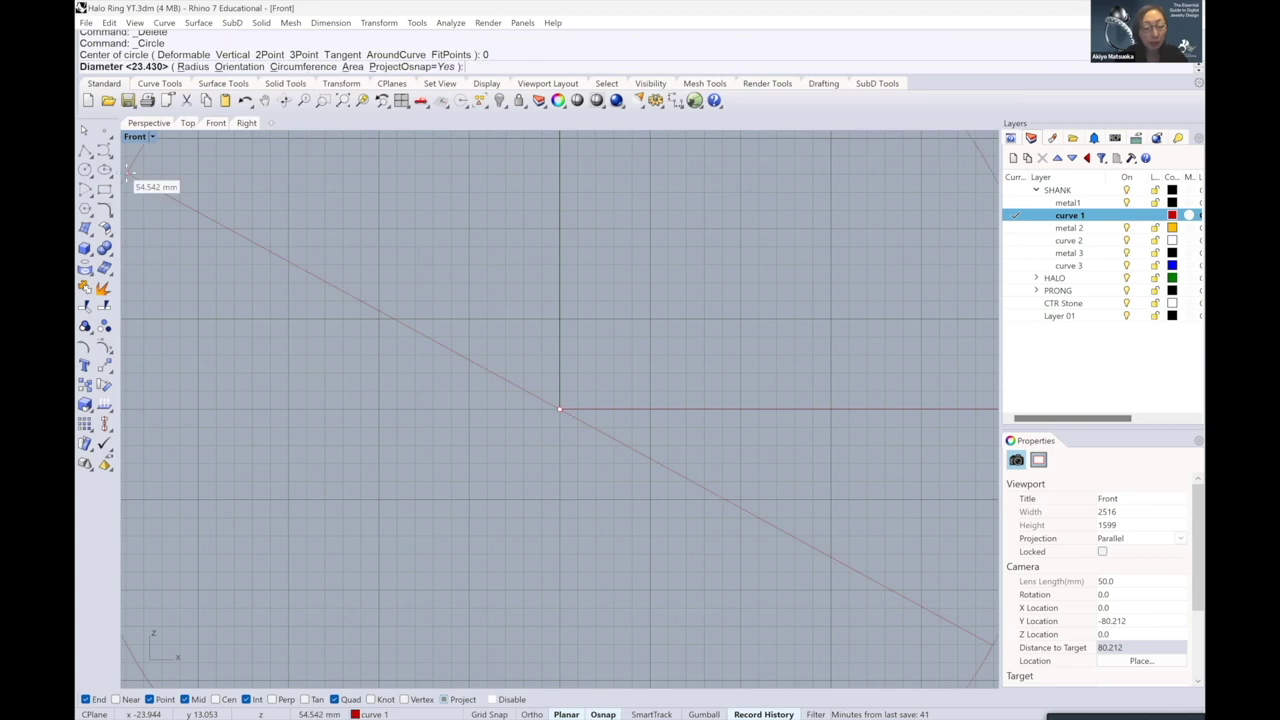
type("16")
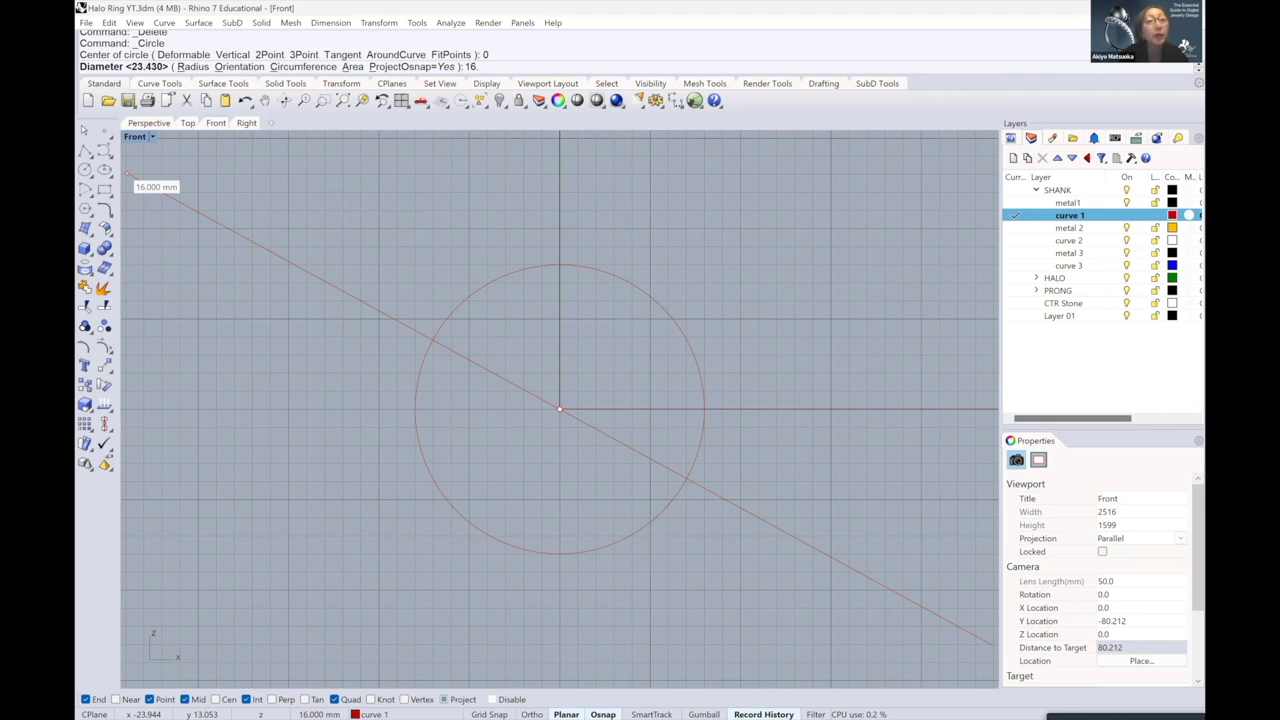
type(".51")
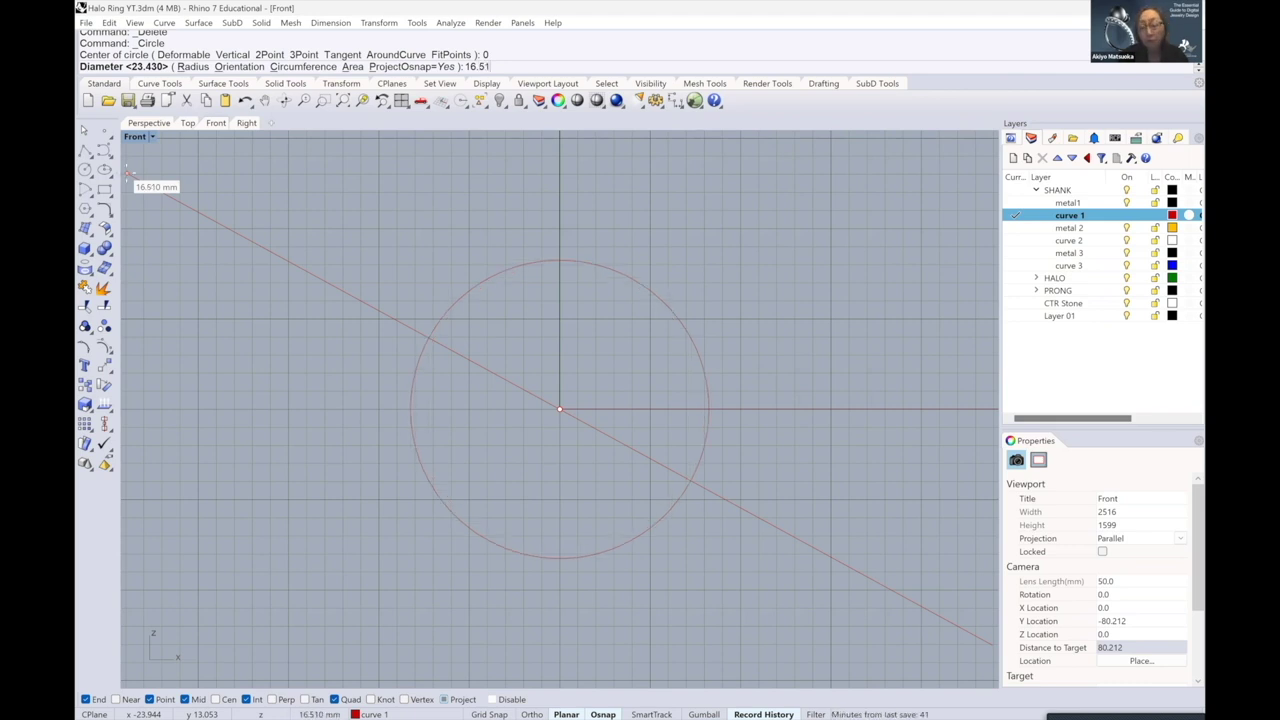
key("Return")
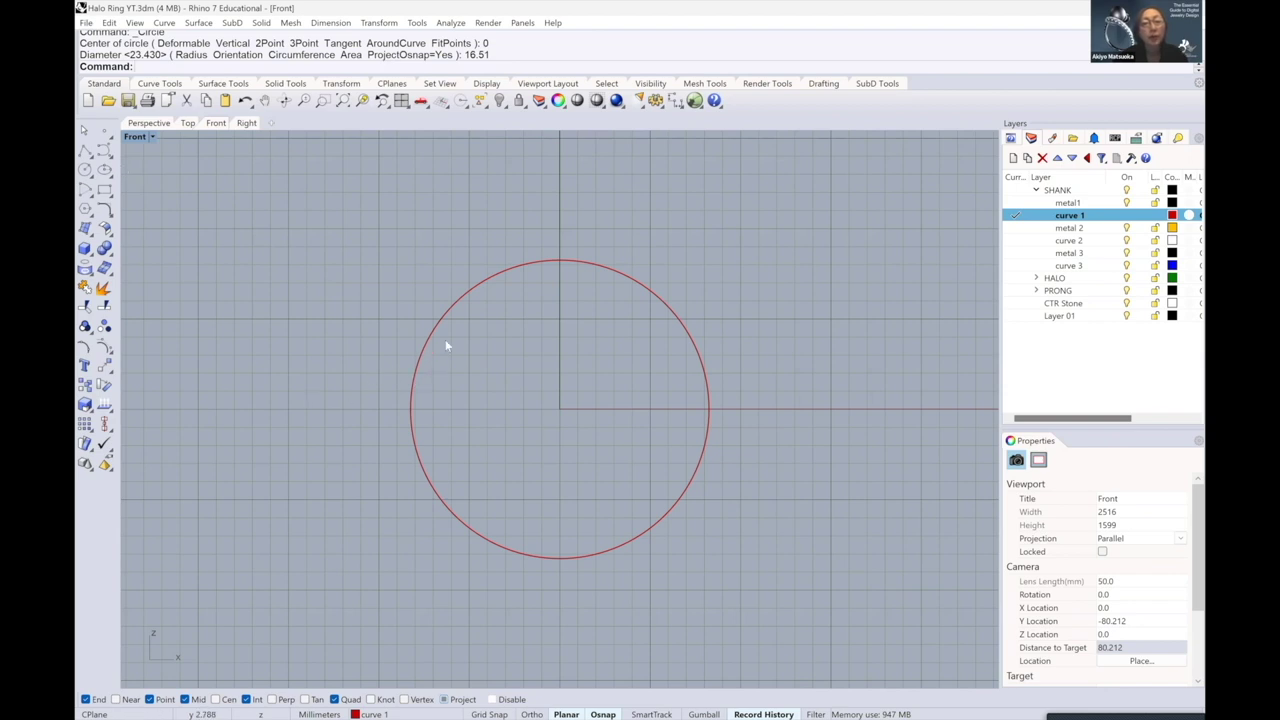
- Draw a 2 mm vertical line upward from the circle's top quadrant and show the result in the Perspective view
right_click_drag(483, 323, 450, 354)
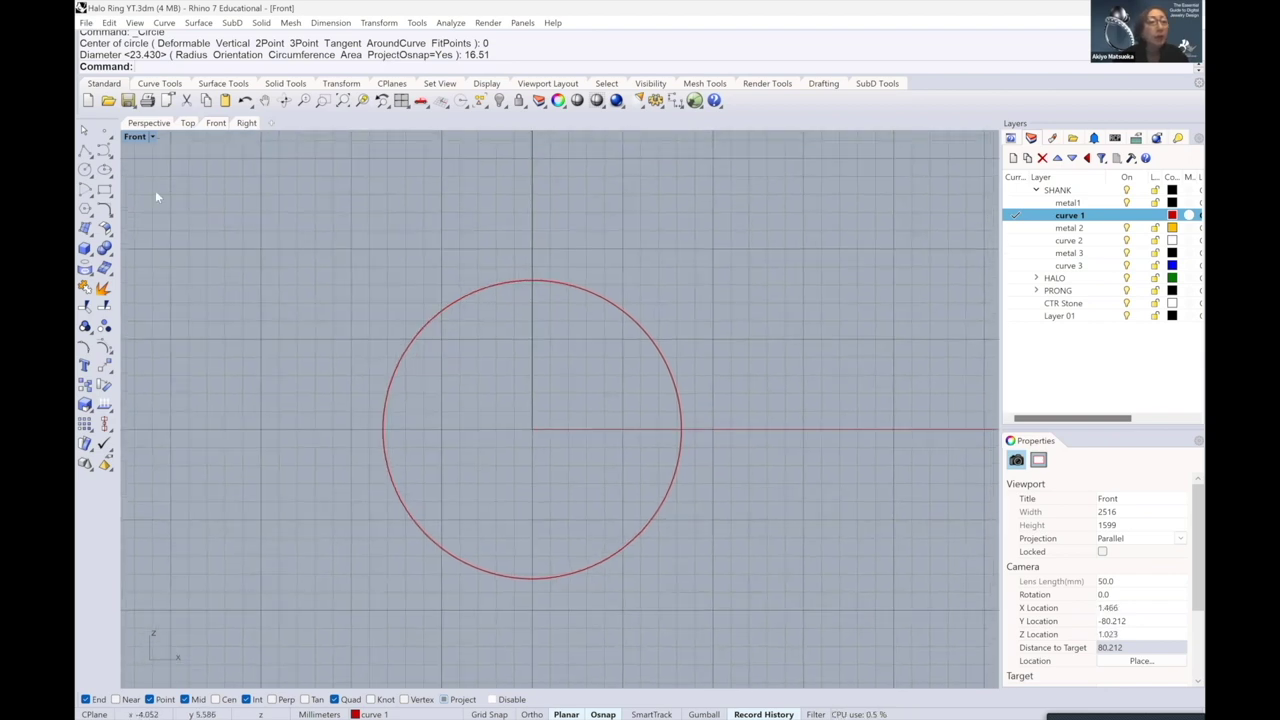
left_click(93, 157)
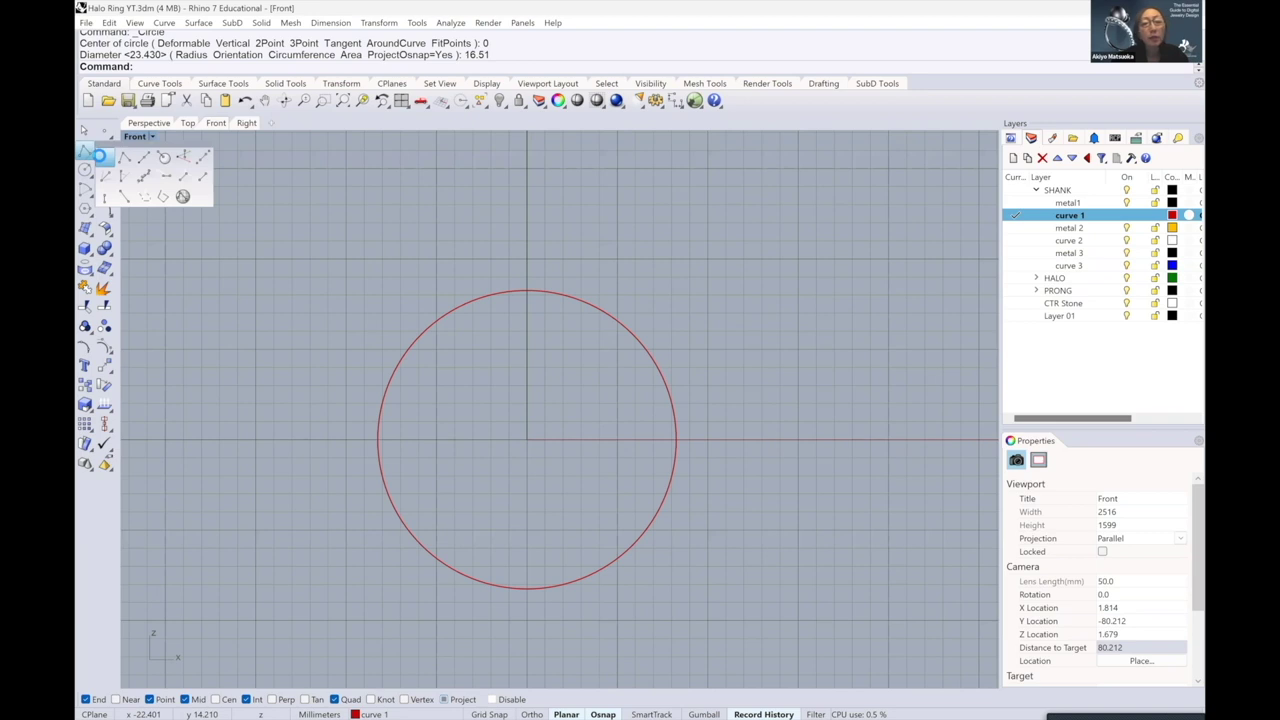
left_click(100, 156)
left_click(527, 291)
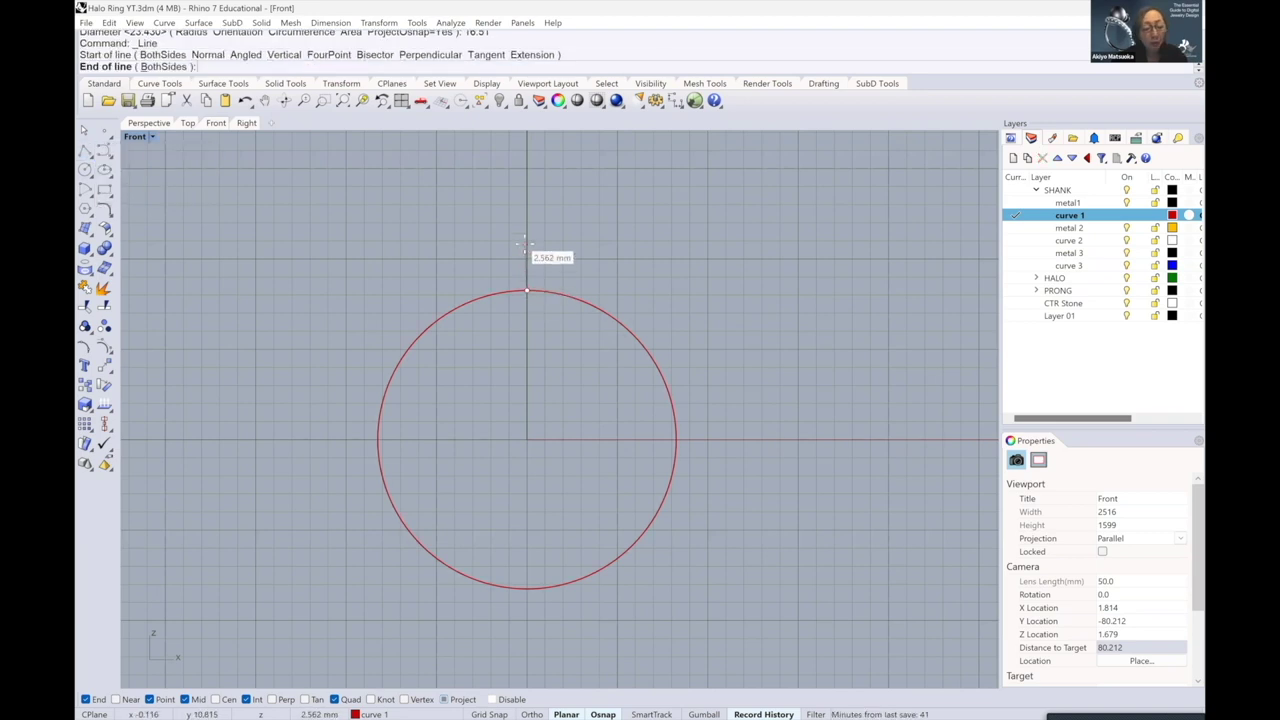
type("2")
key("Return")
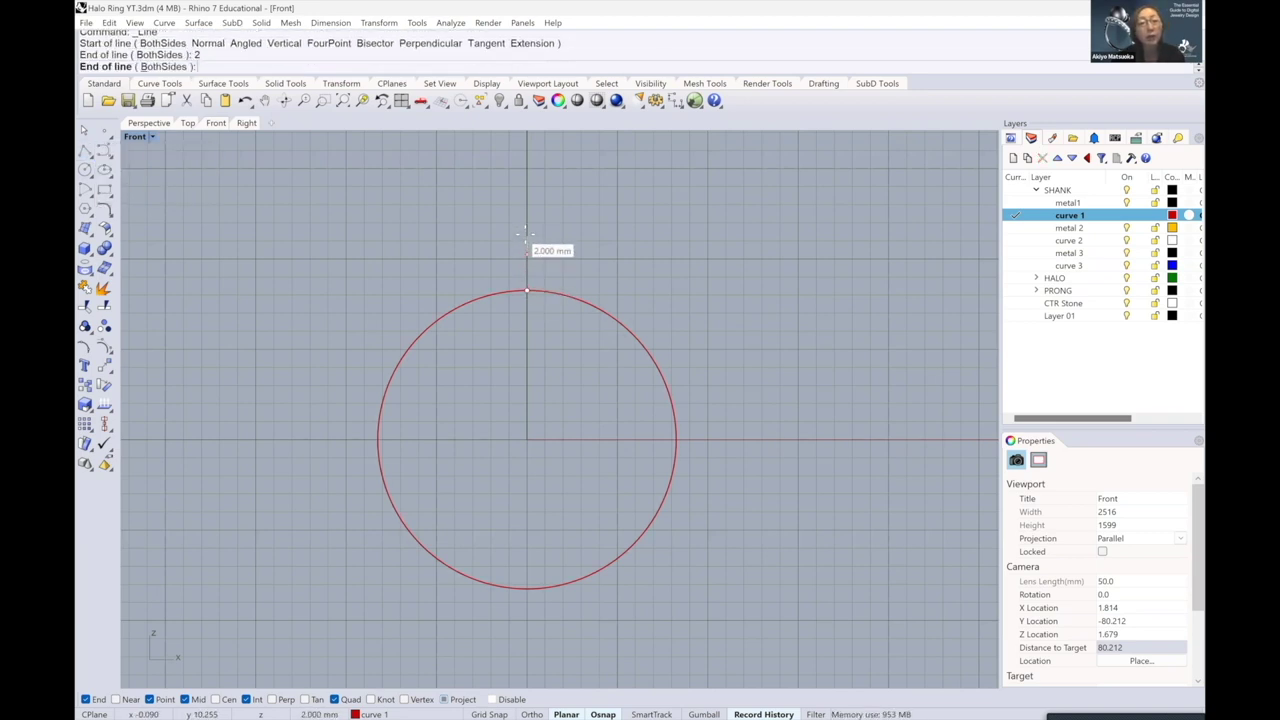
left_click(525, 245)
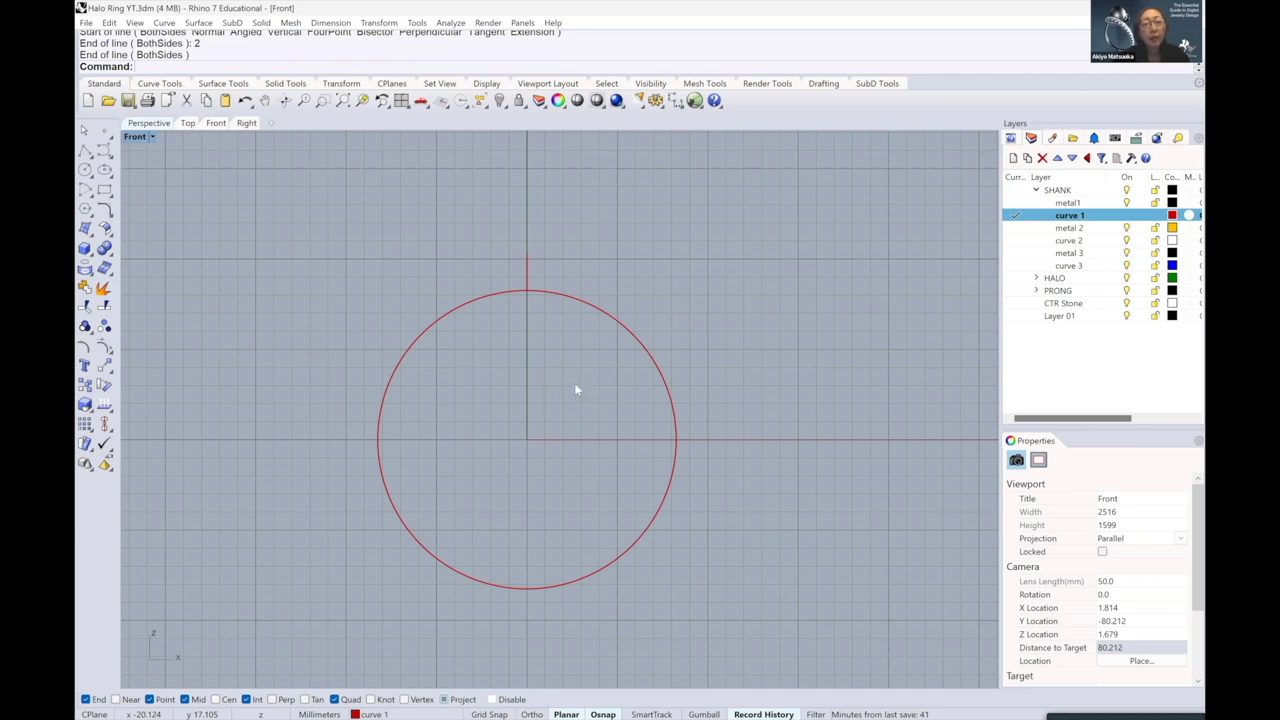
key("ctrl+F4")
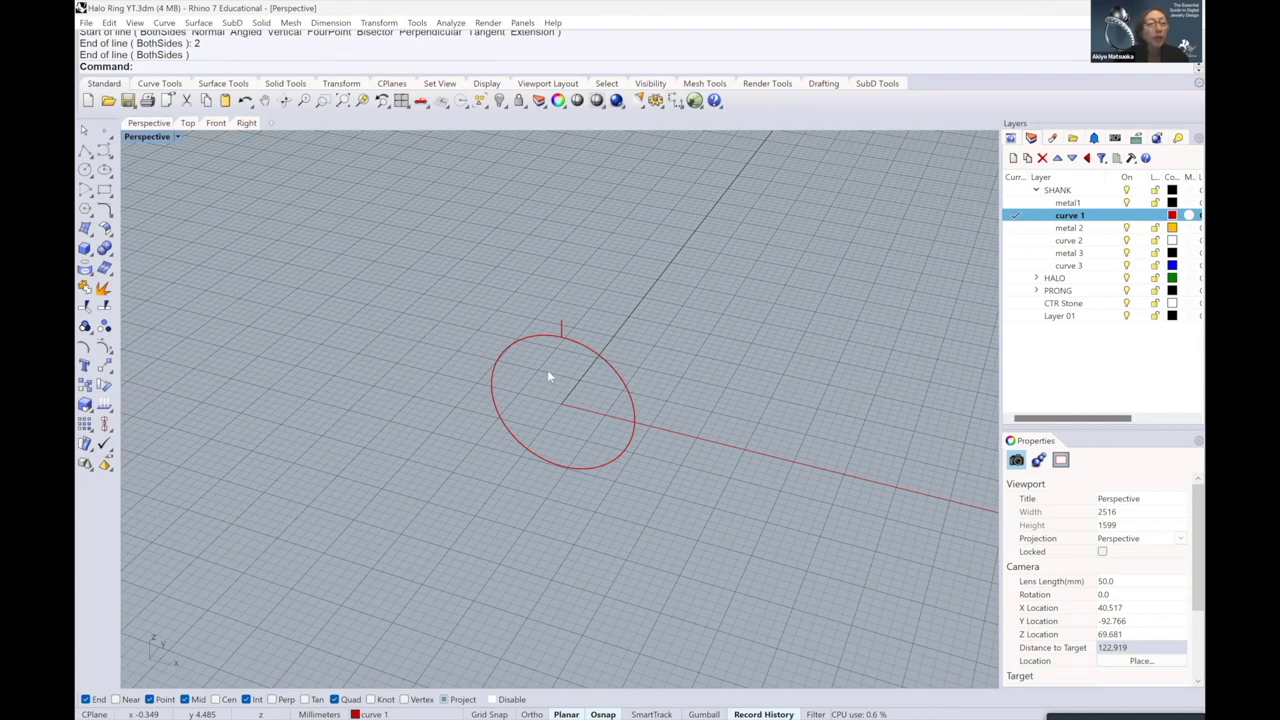
scroll(548, 376, "up", 2)
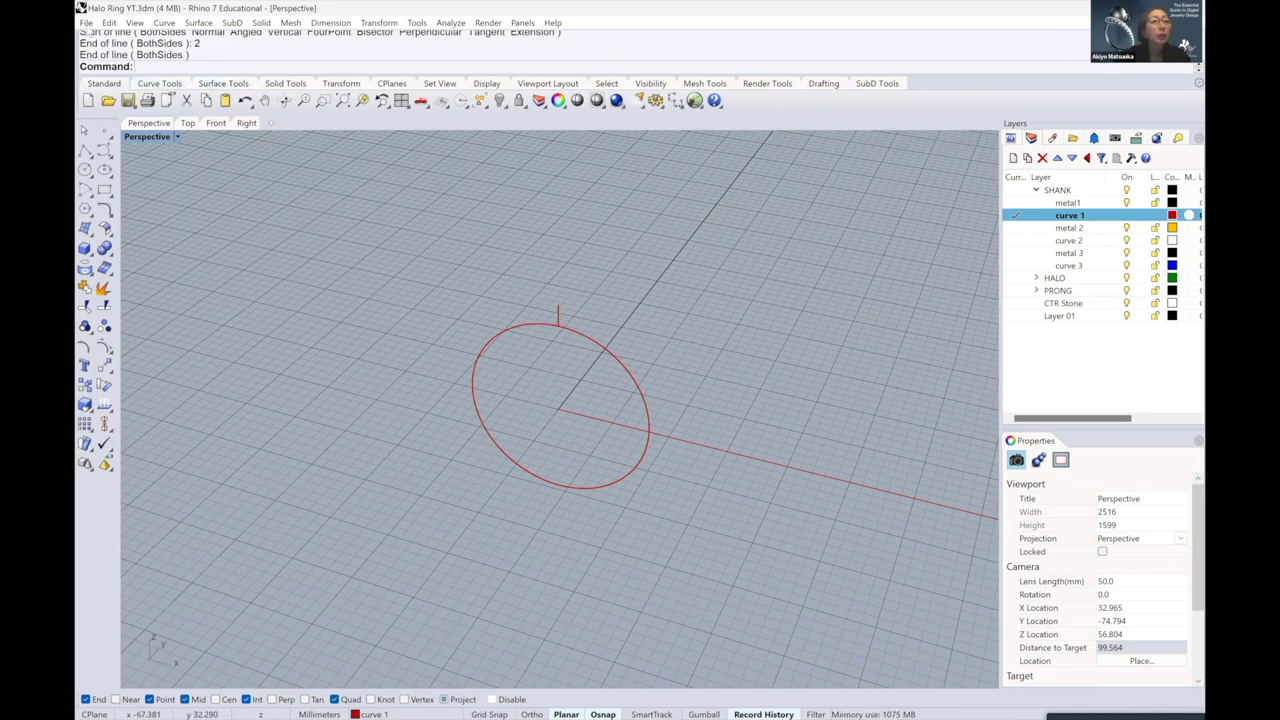
left_click(87, 23)
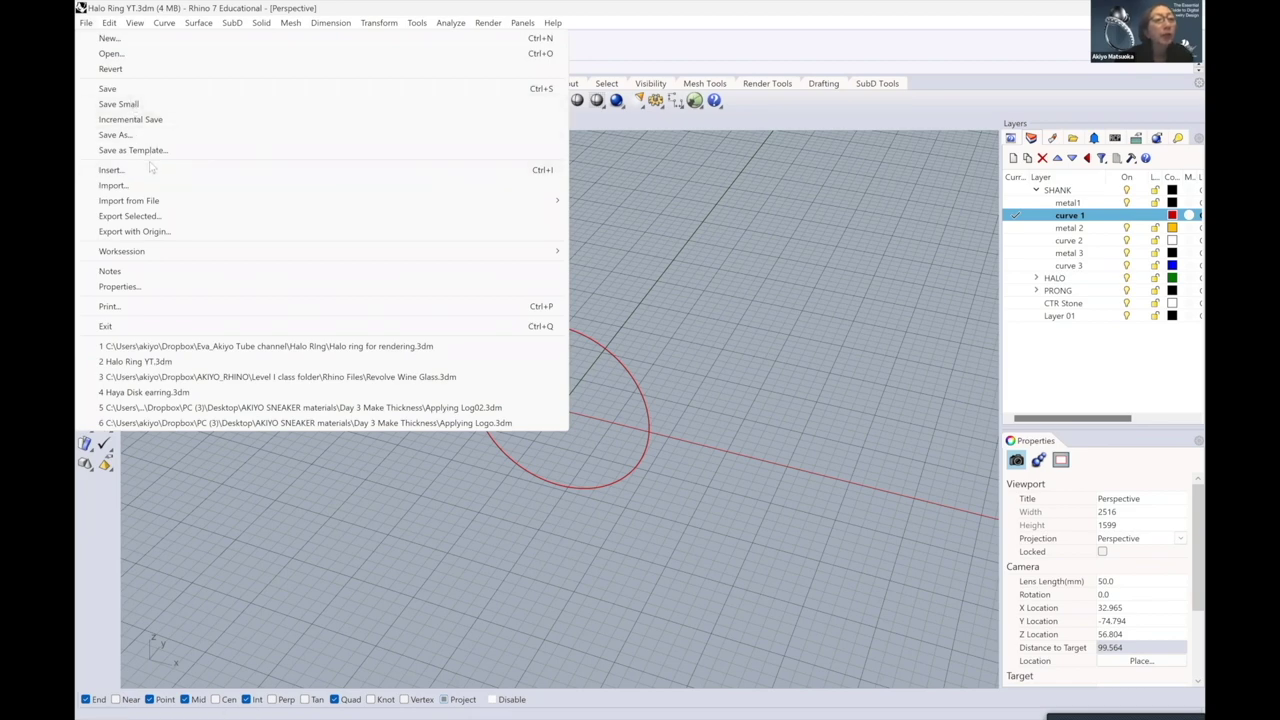
left_click(158, 171)
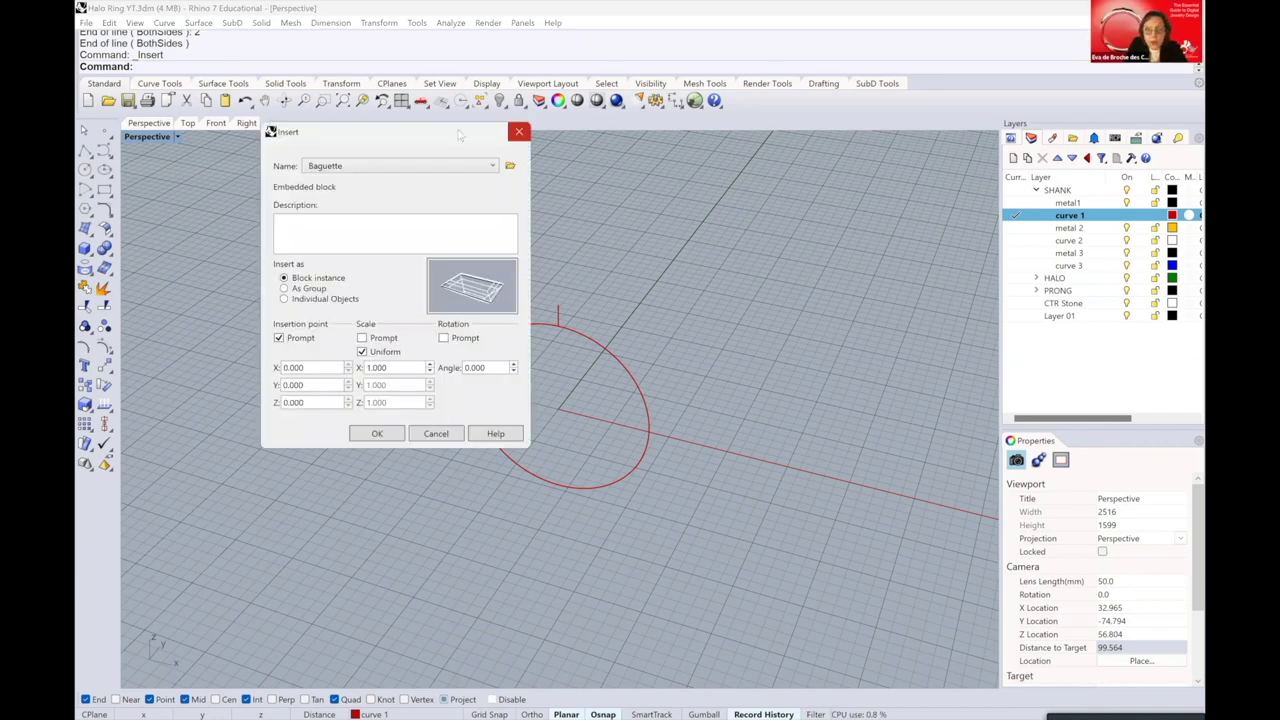
left_click(518, 131)
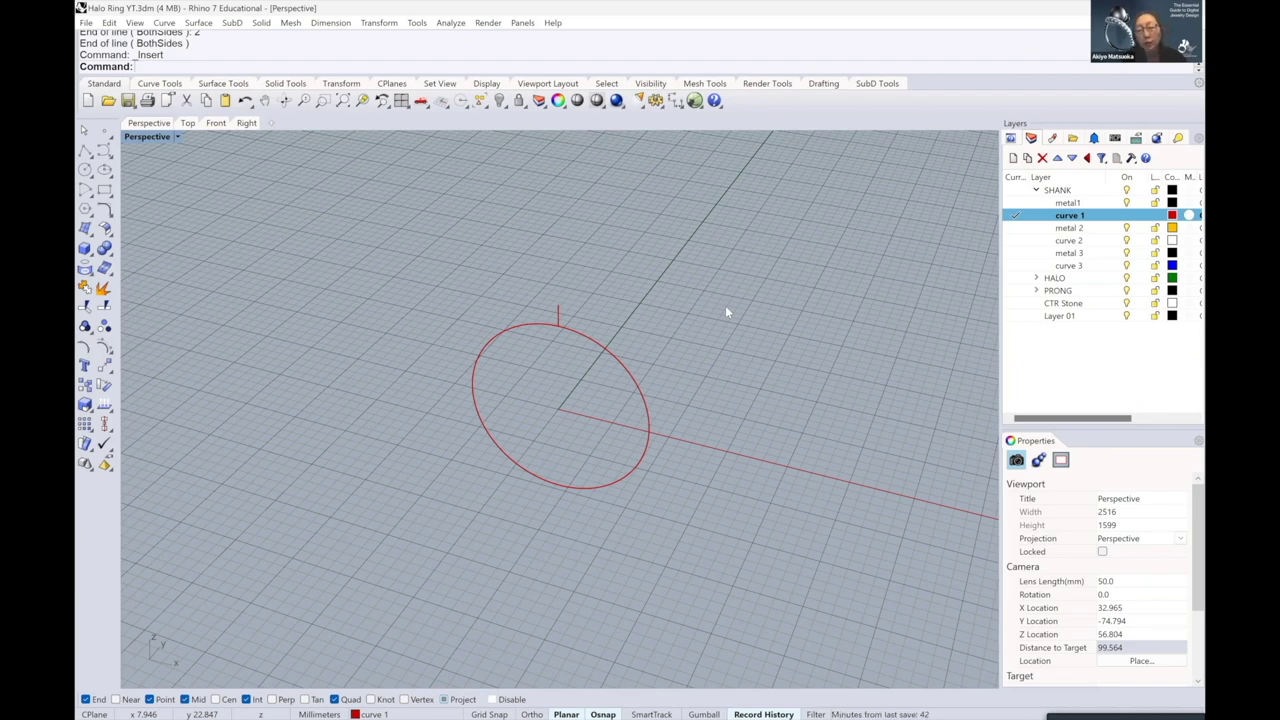
- Detach the Block tools as a floating palette over an empty area of the Perspective view
left_click(89, 465)
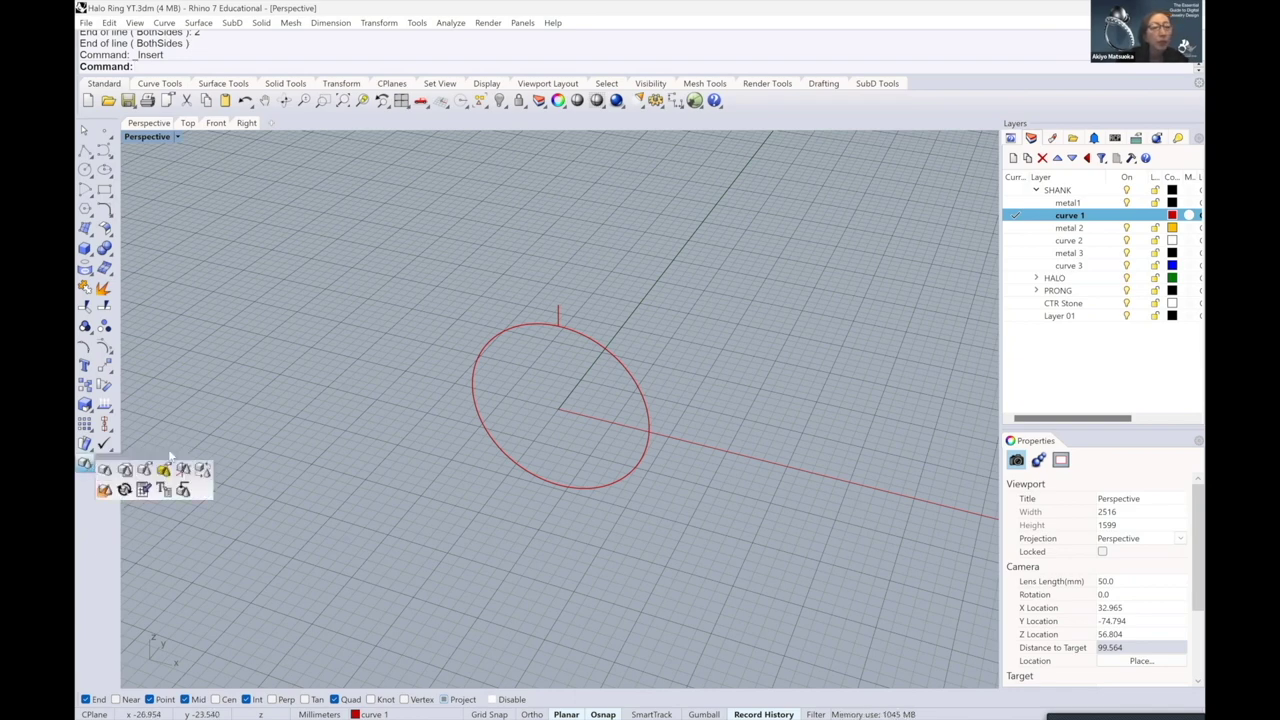
left_click_drag(202, 444, 281, 435)
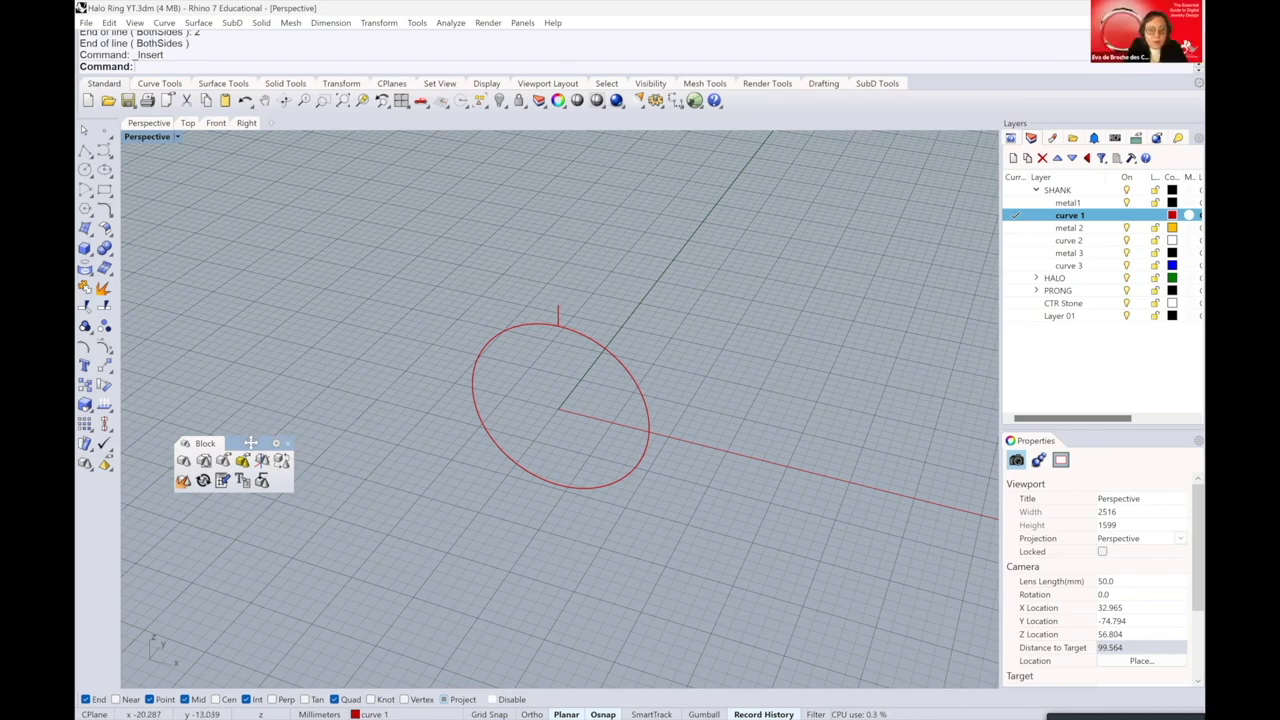
left_click_drag(250, 443, 228, 614)
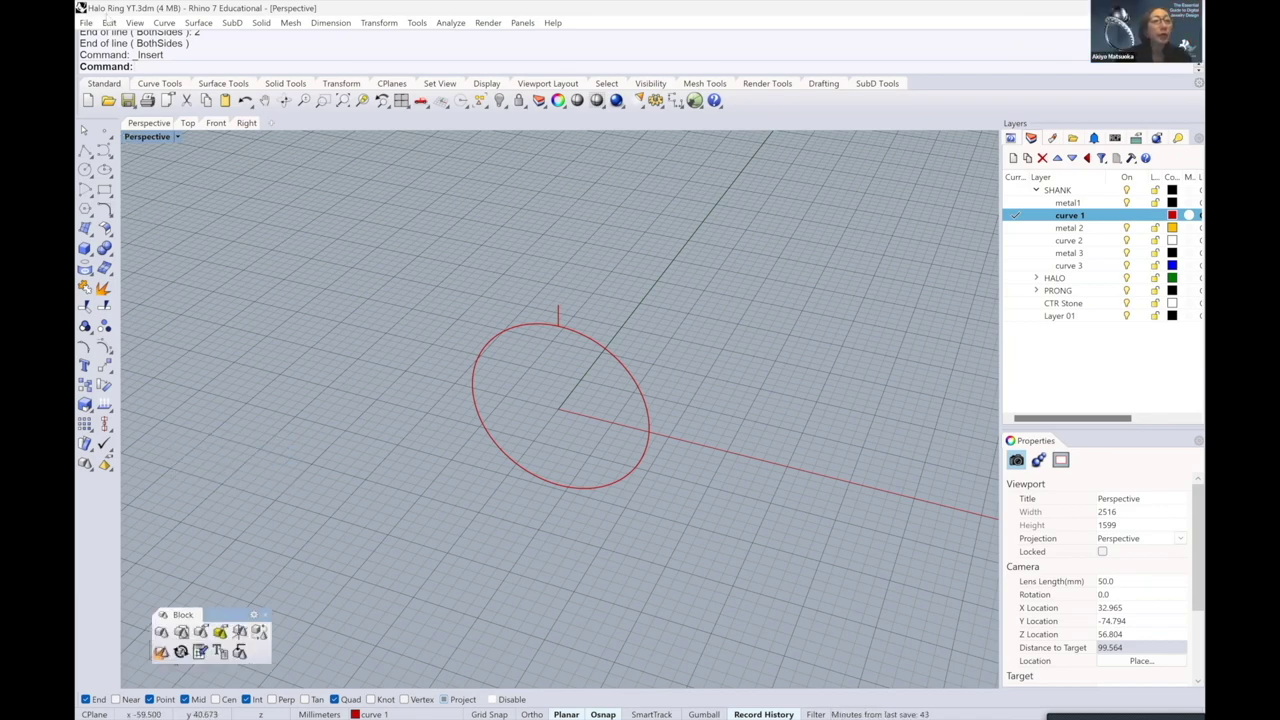
- Import Gem Stones Block instance.3dm, keeping both Baguette blocks and the current Cushion block in the name conflicts
left_click(86, 22)
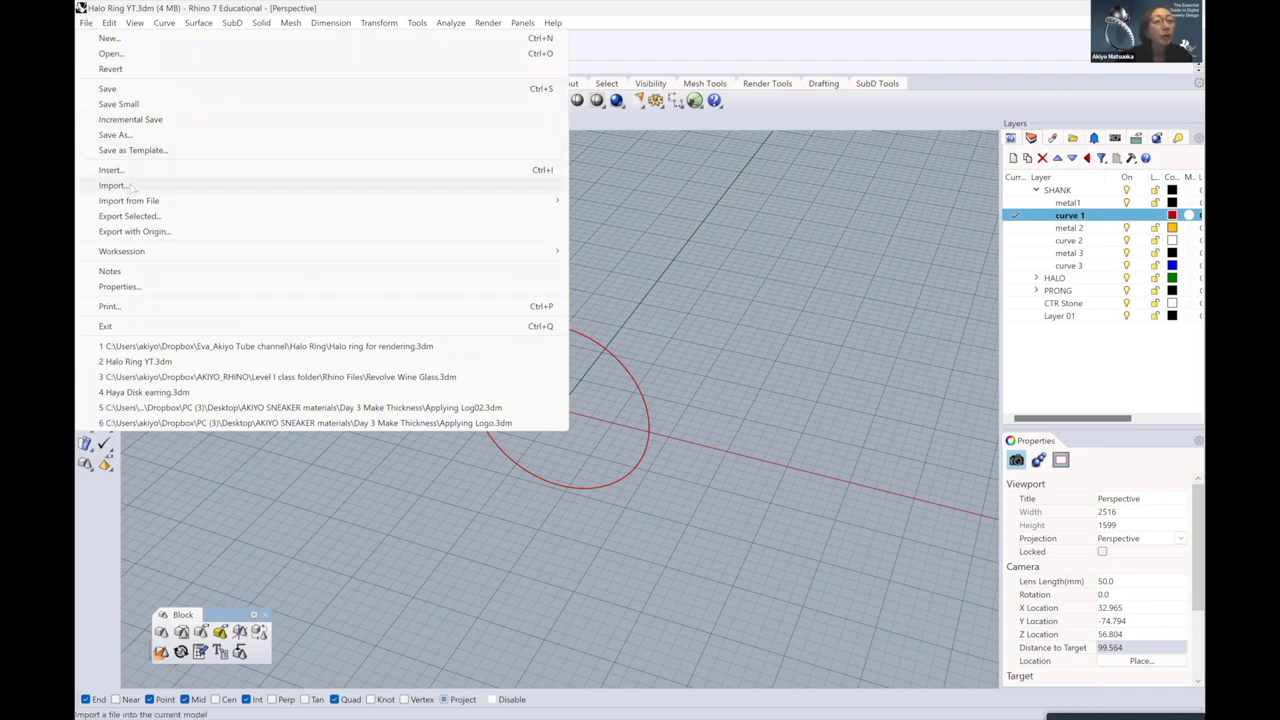
left_click(130, 187)
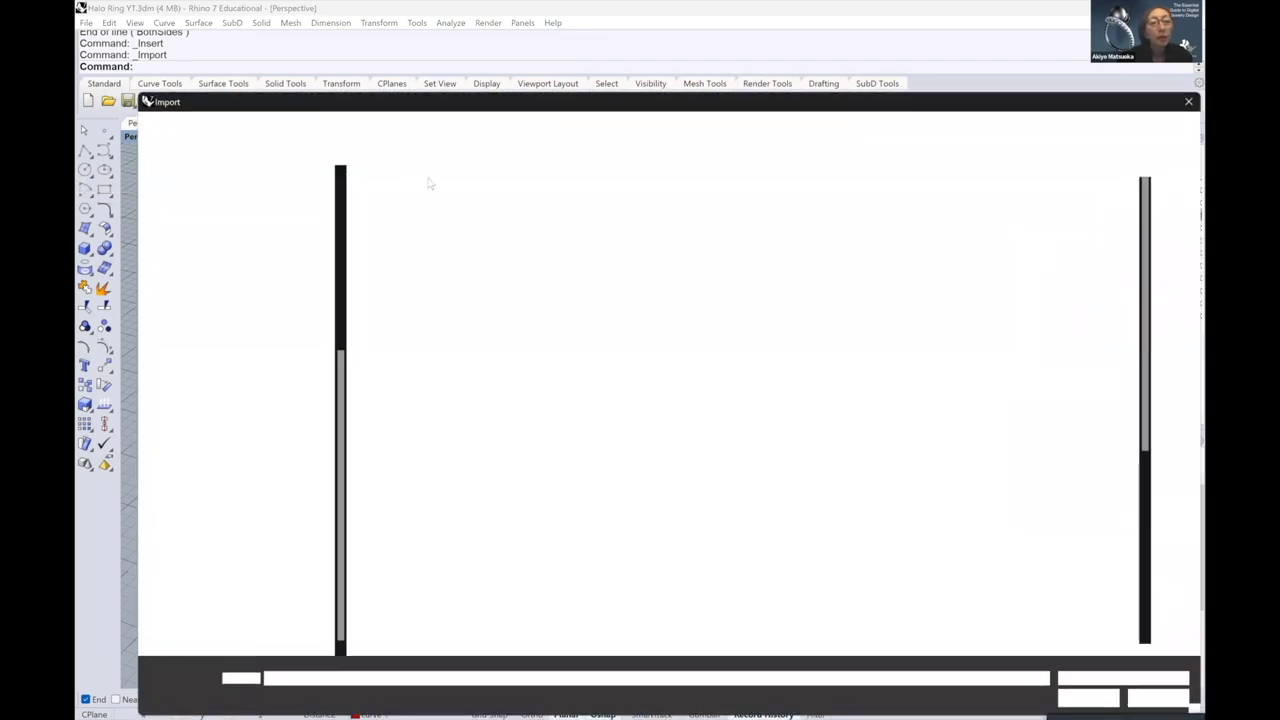
scroll(426, 452, "down", 3)
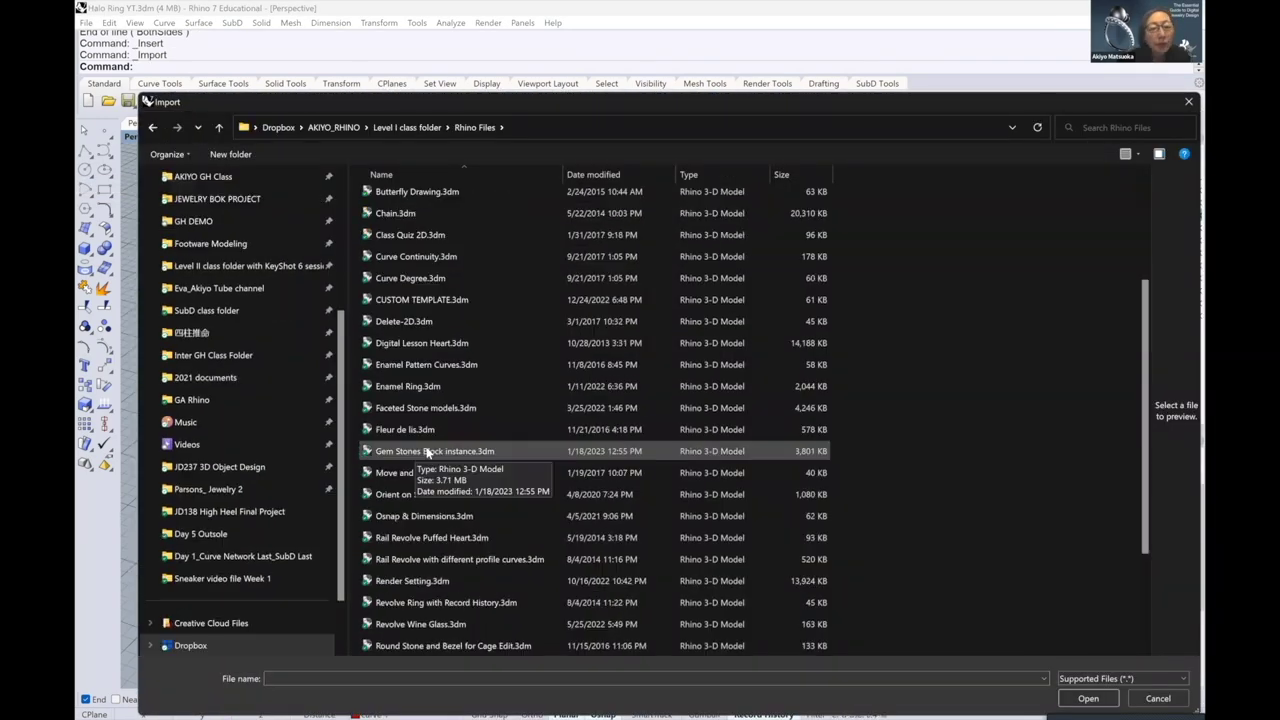
double_click(484, 450)
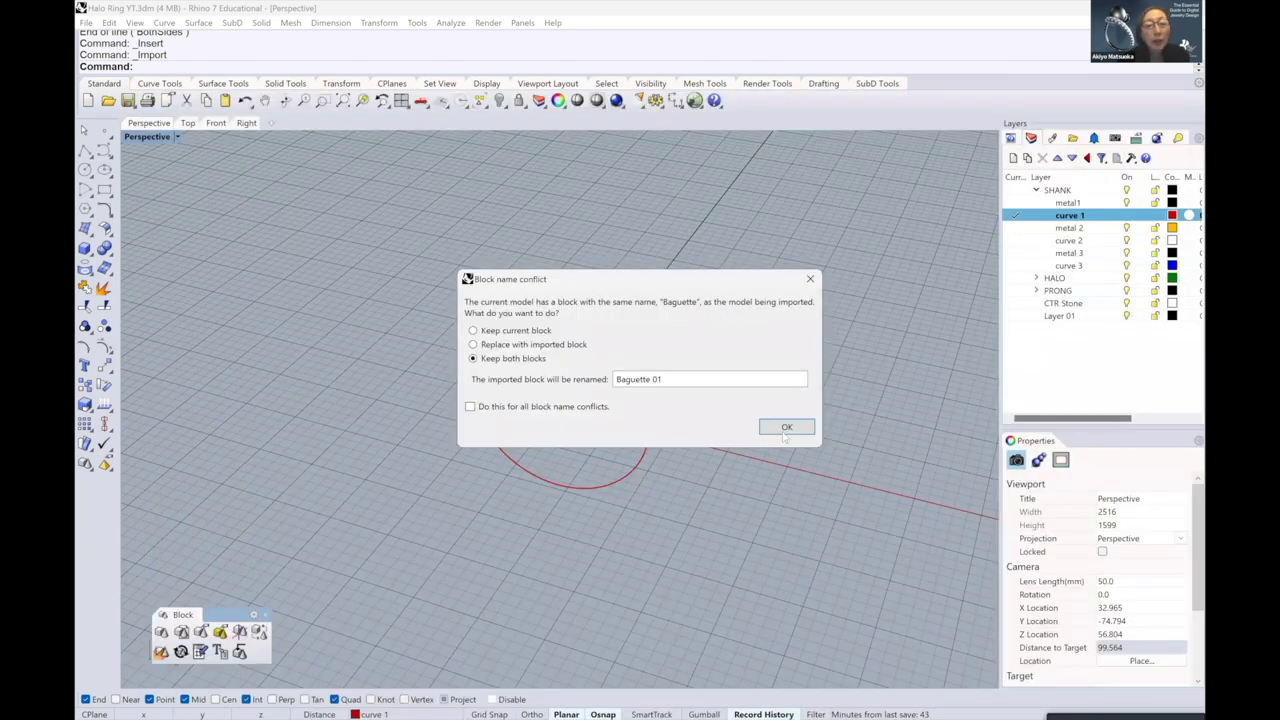
left_click(786, 427)
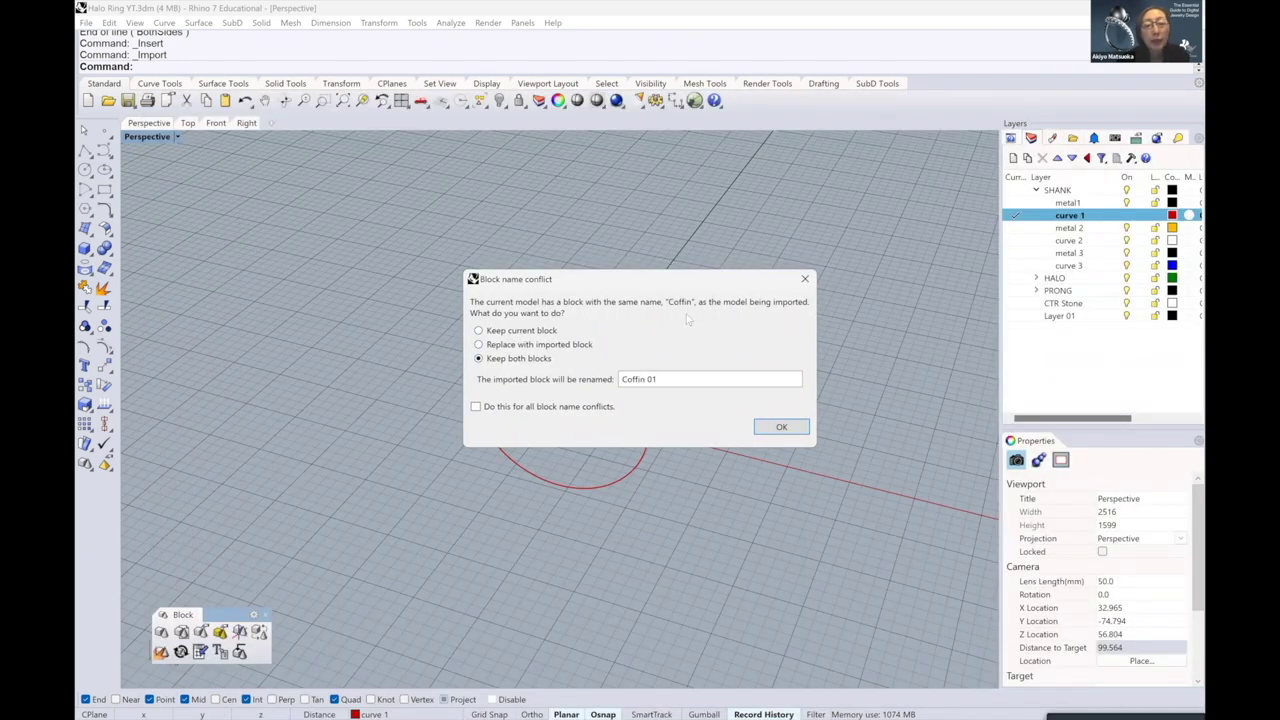
left_click(801, 282)
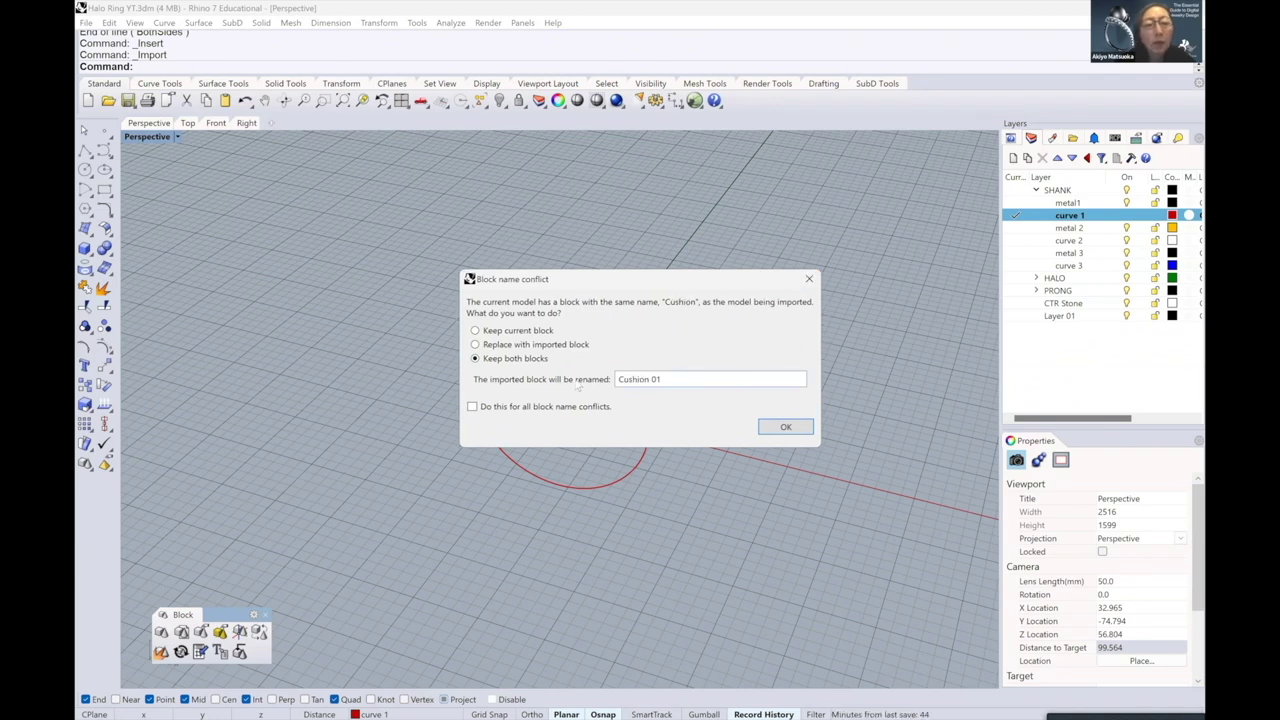
left_click(479, 331)
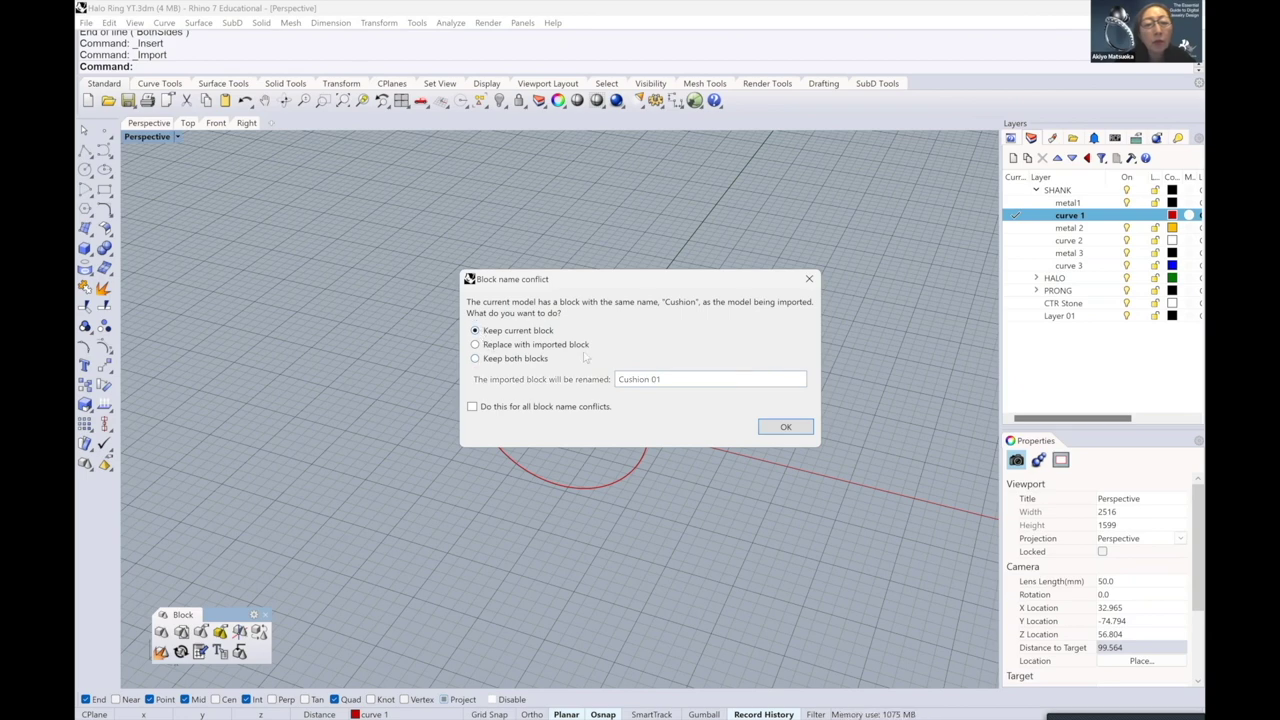
left_click(785, 428)
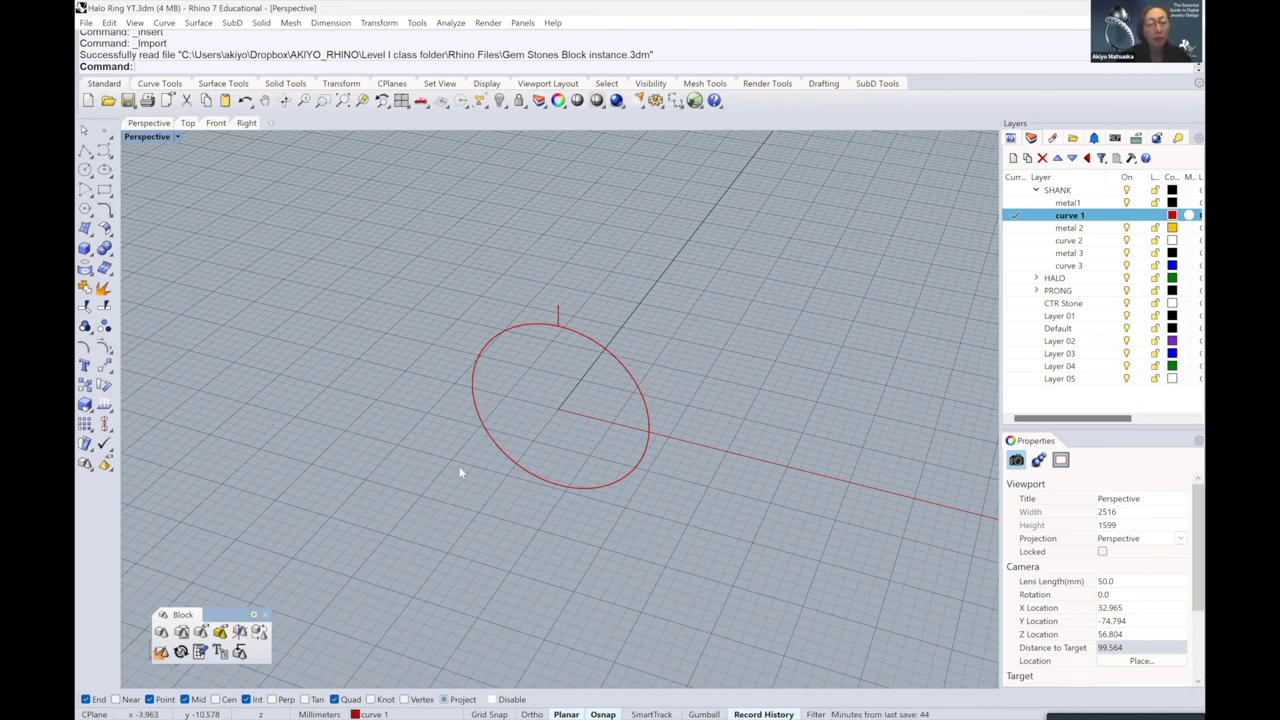
- Move the floating Block palette up, closer to the ring circle in the Perspective view
scroll(459, 466, "down", 4)
scroll(406, 432, "up", 6)
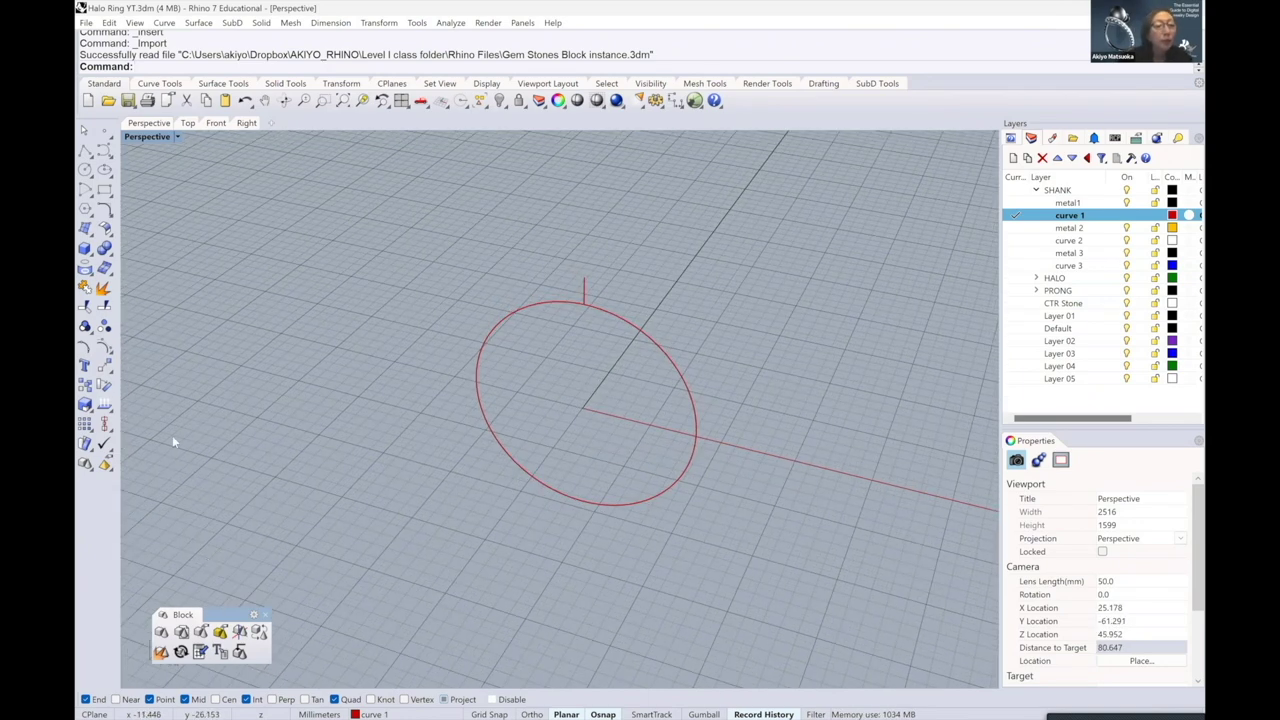
left_click_drag(180, 614, 170, 413)
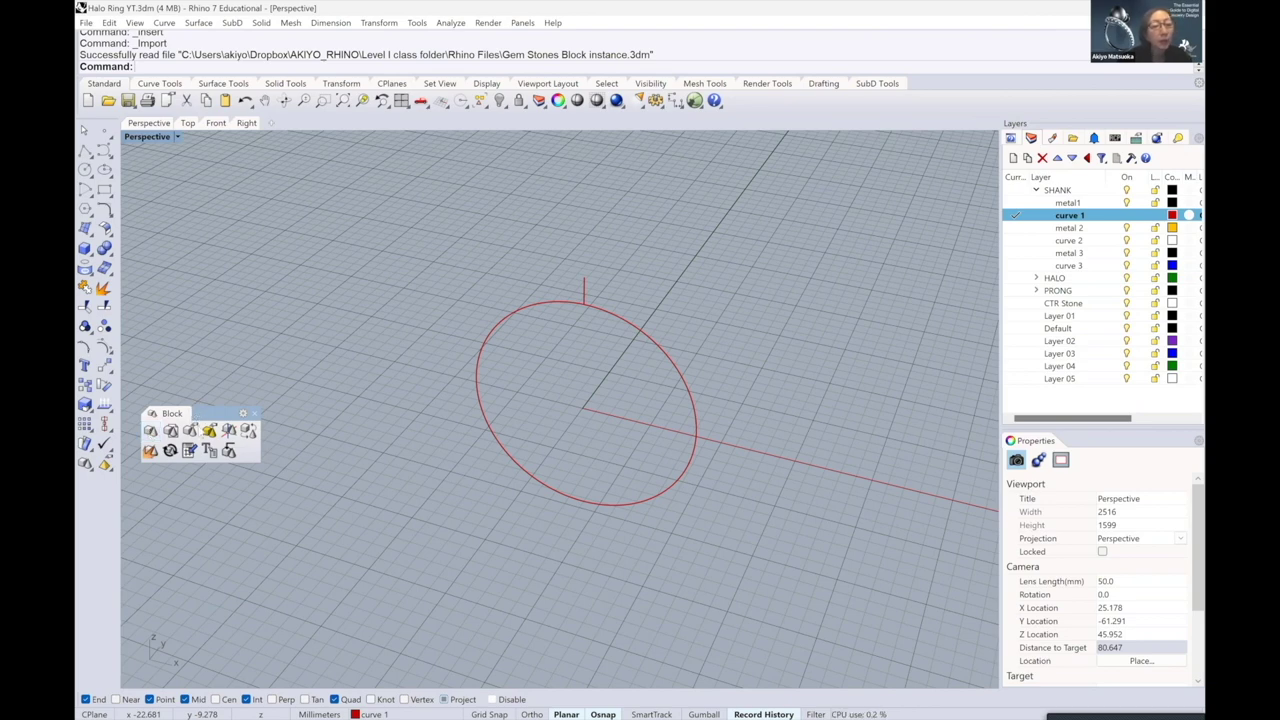
left_click_drag(199, 416, 200, 431)
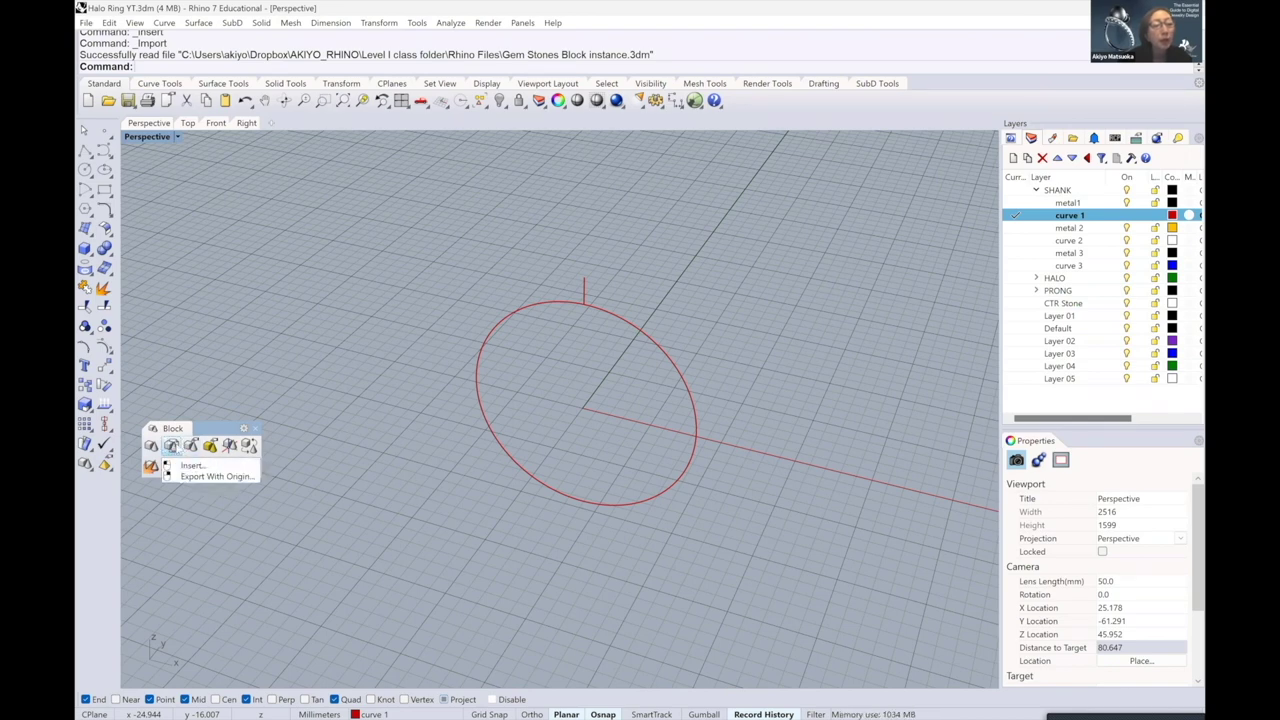
- Insert the Round gemstone as a block instance with a uniform scale of 7.4 at the upper end of the vertical guide line
left_click(171, 447)
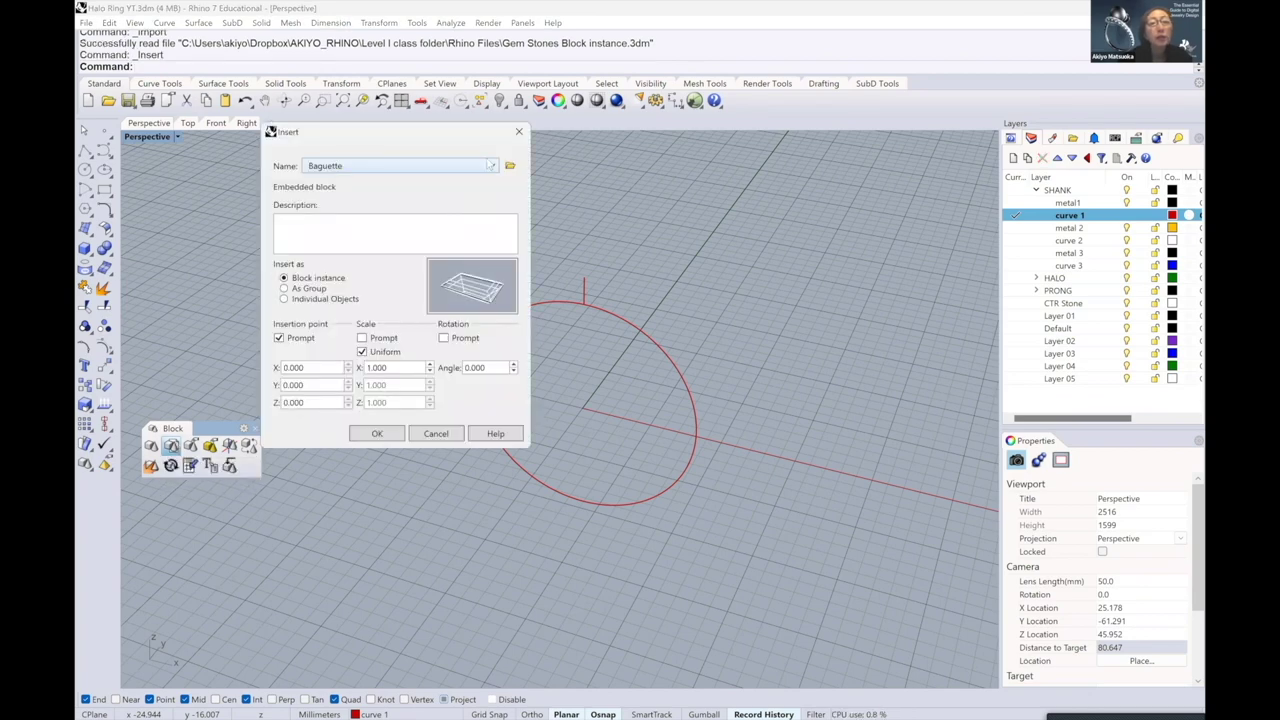
left_click(493, 167)
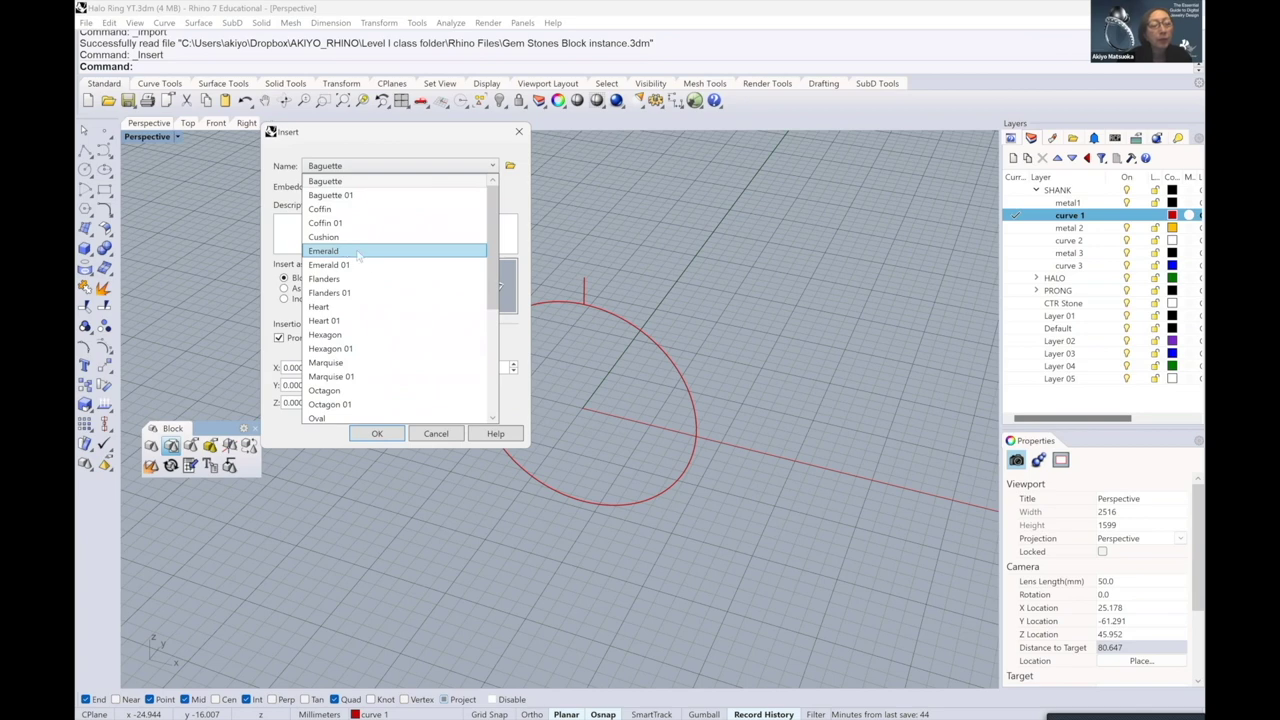
scroll(370, 330, "down", 3)
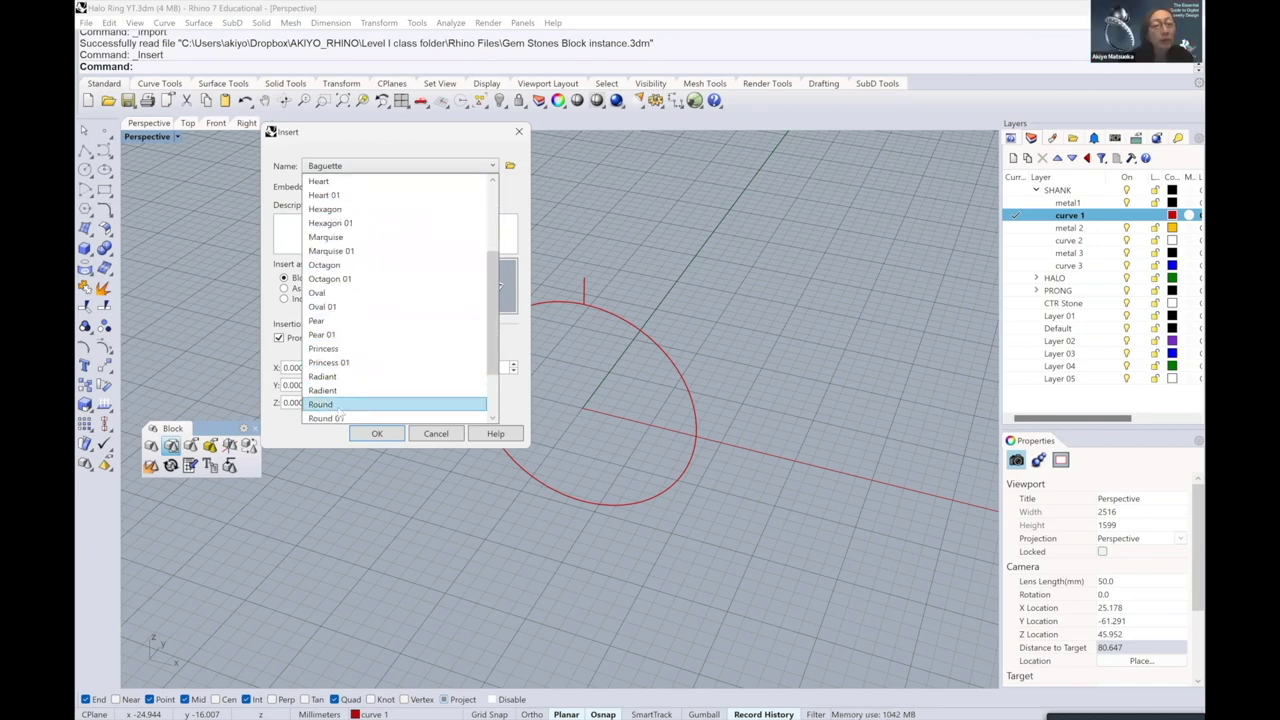
left_click(340, 405)
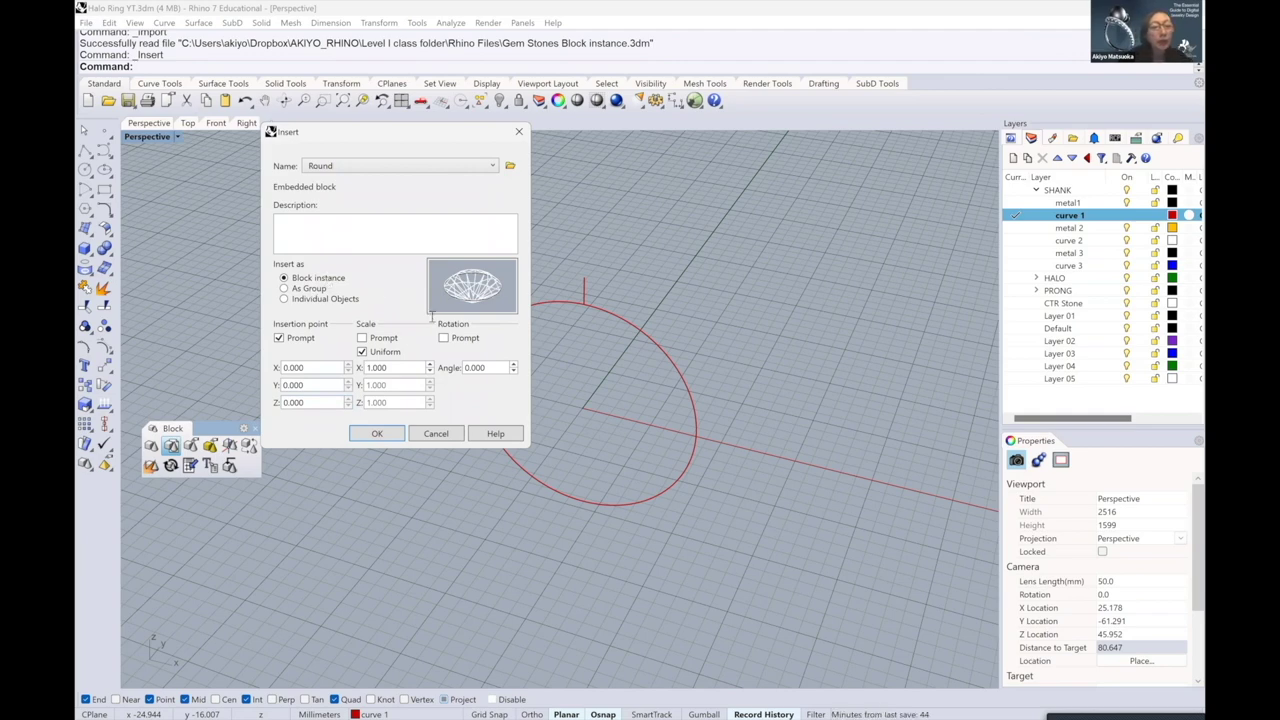
double_click(399, 370)
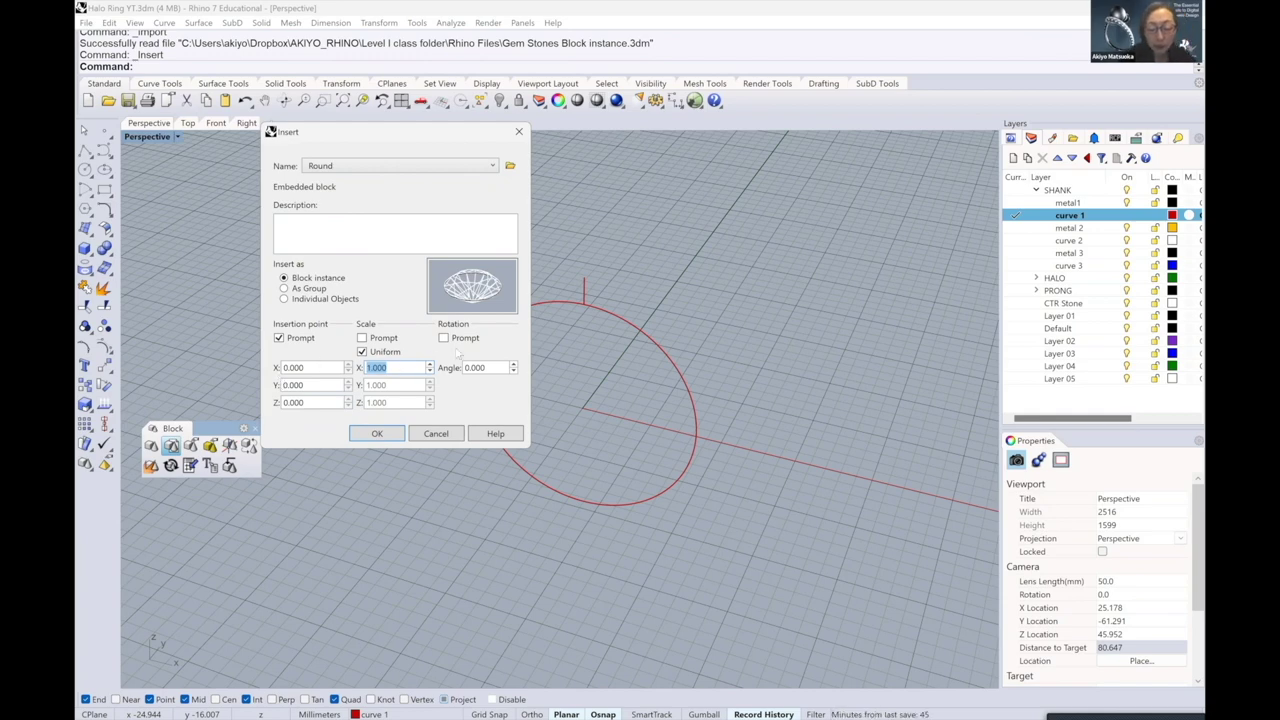
type("7.4")
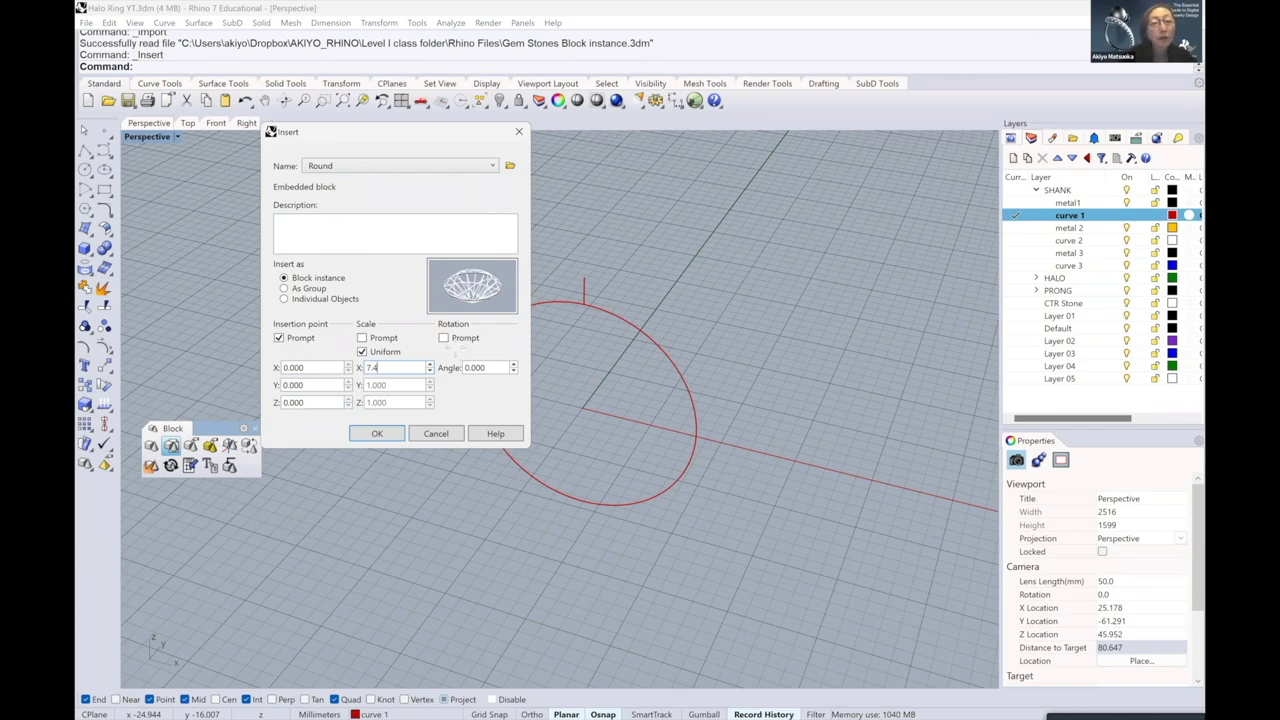
key("Return")
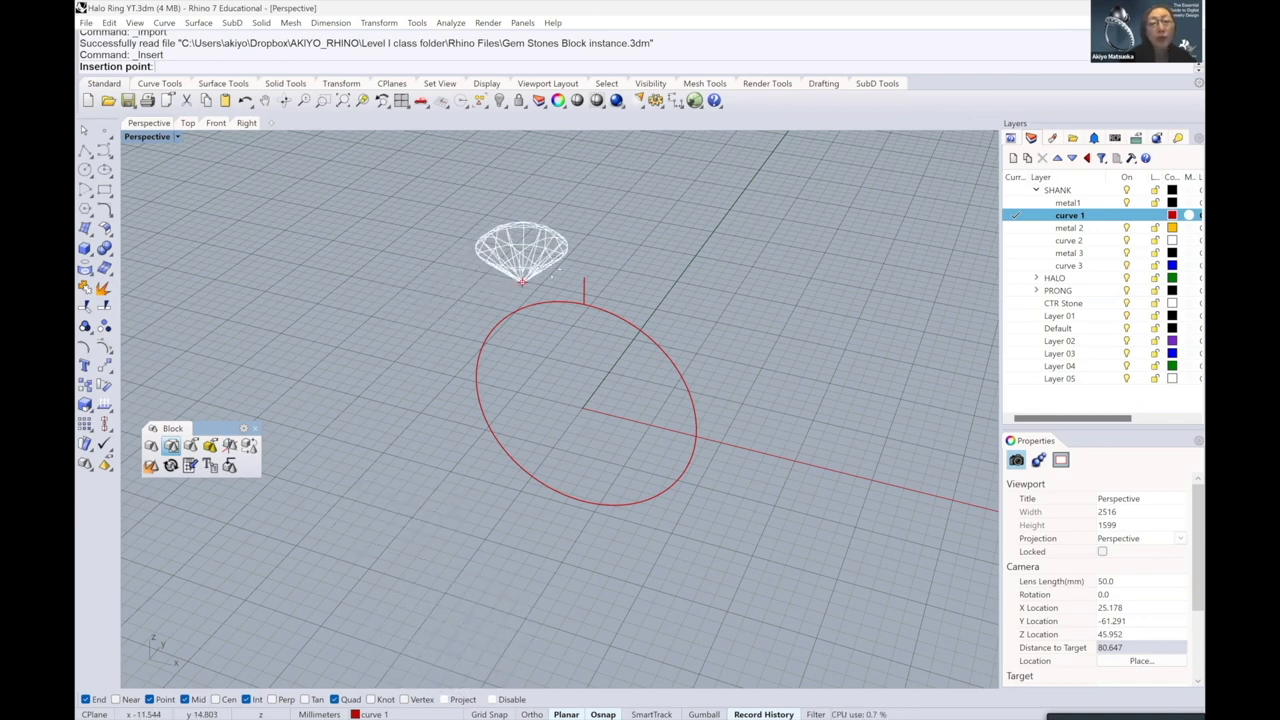
left_click(585, 278)
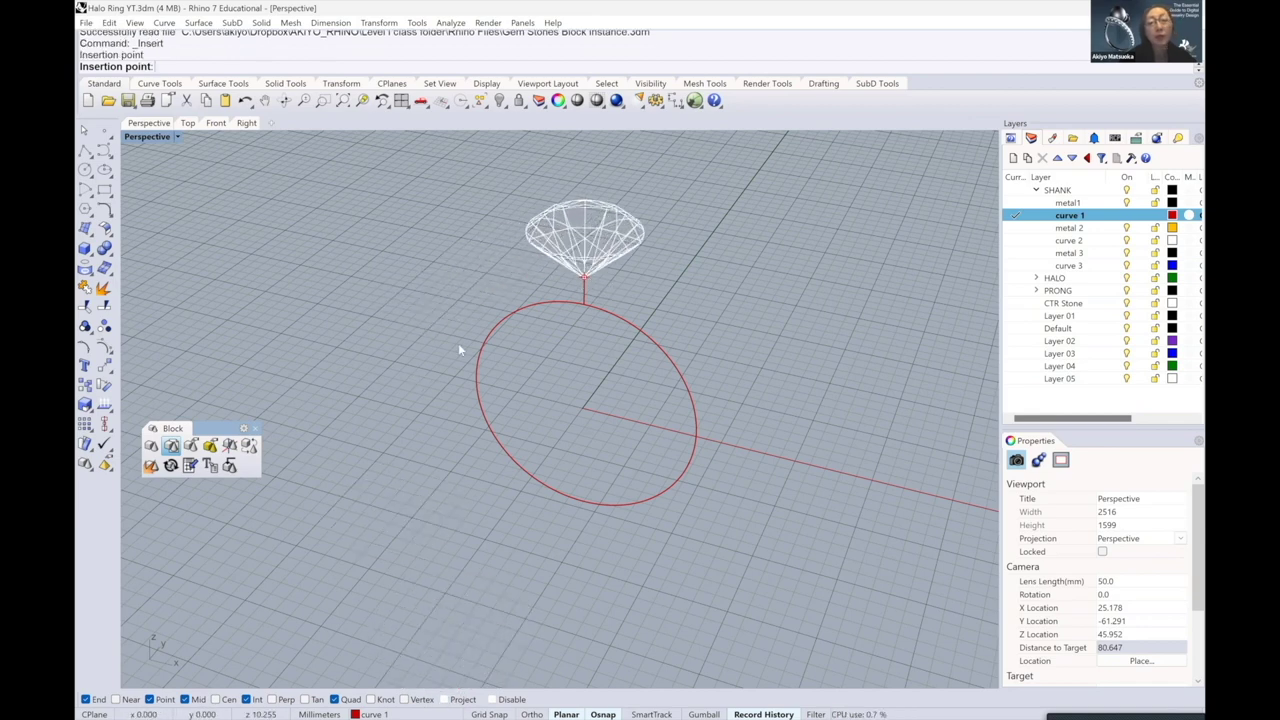
right_click_drag(512, 329, 505, 300)
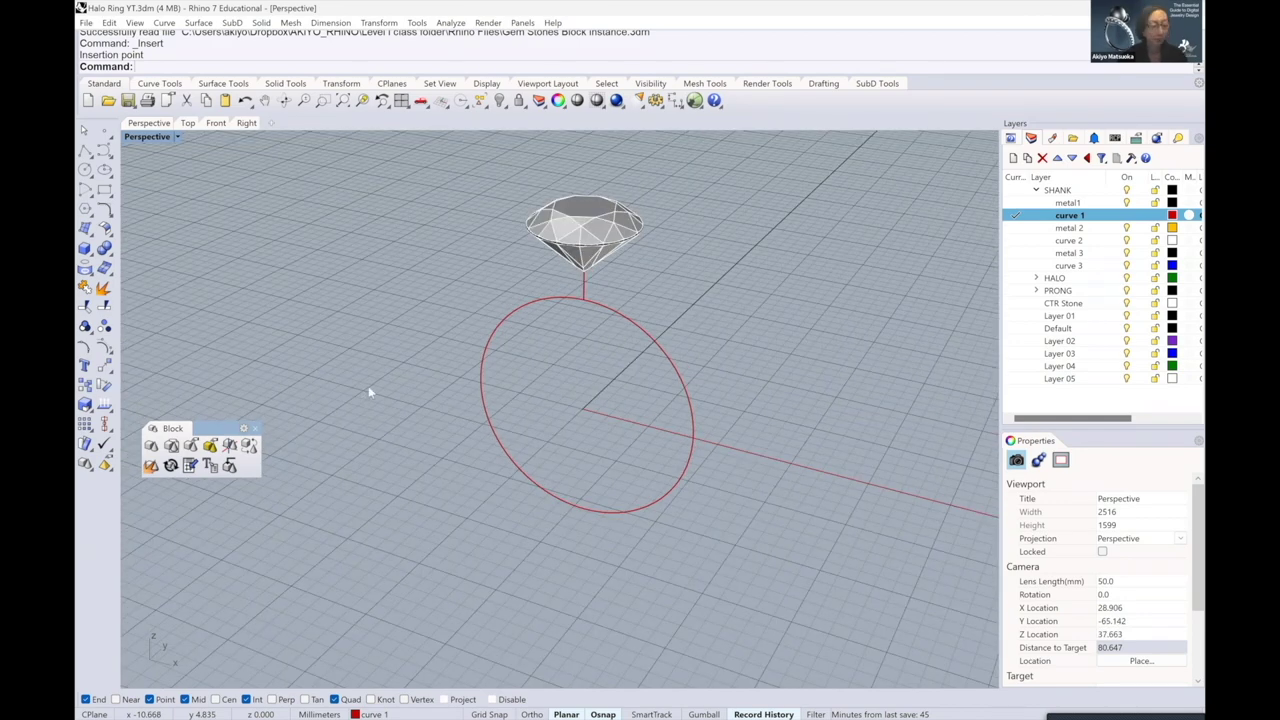
- Show the stone in the Front view and make the curve sublayer under HALO current
right_click_drag(368, 386, 410, 349)
scroll(397, 368, "down", 2)
right_click_drag(367, 409, 352, 489, "shift")
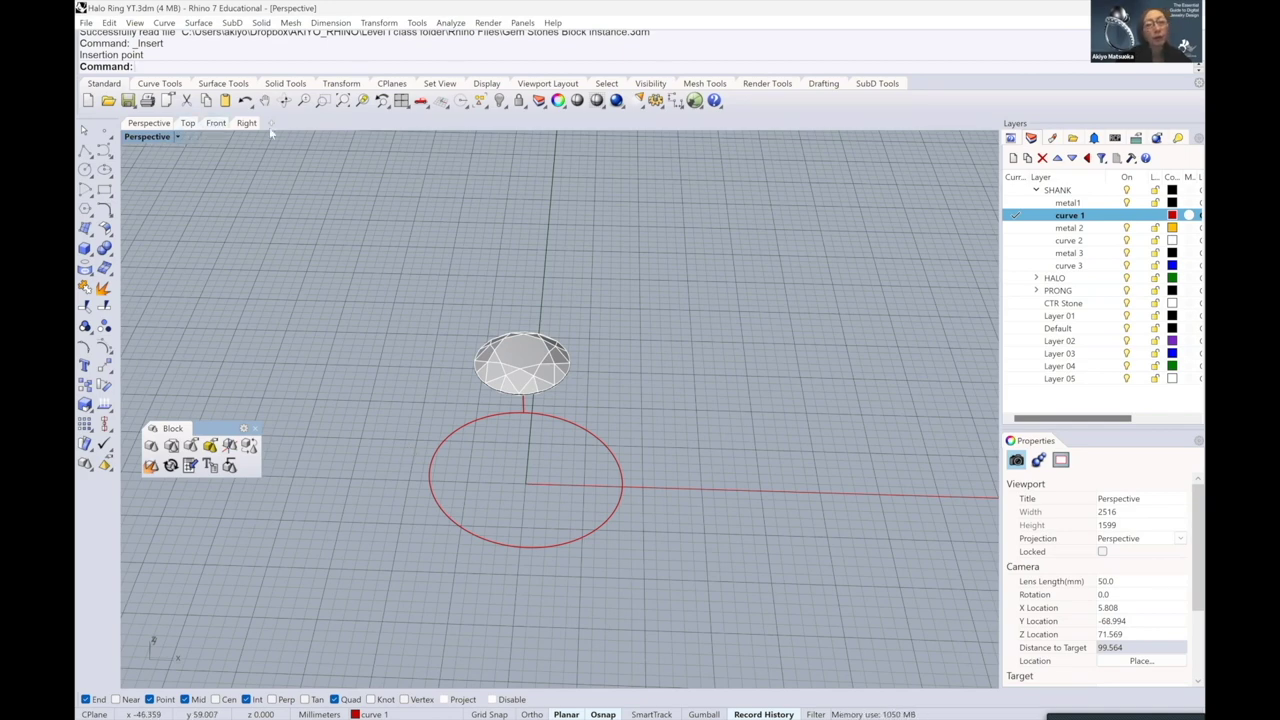
left_click(215, 123)
scroll(586, 349, "up", 5)
scroll(690, 300, "up", 5)
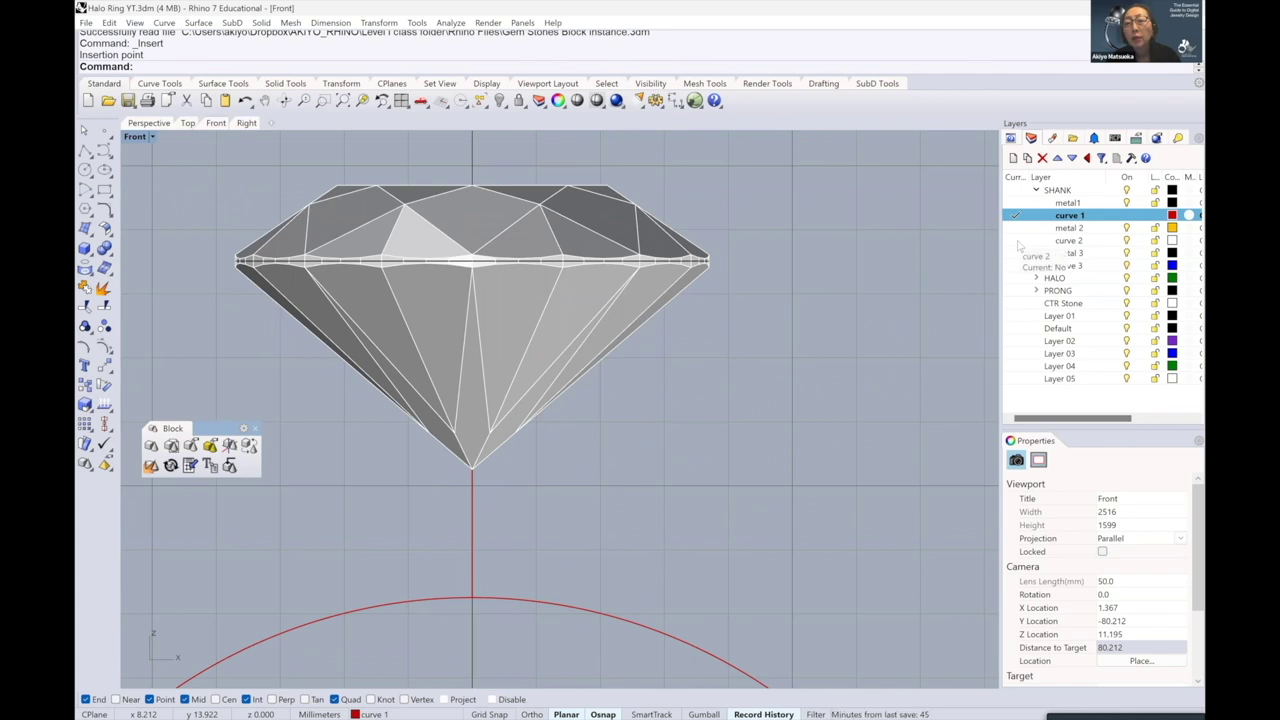
left_click(1036, 278)
left_click(1042, 280)
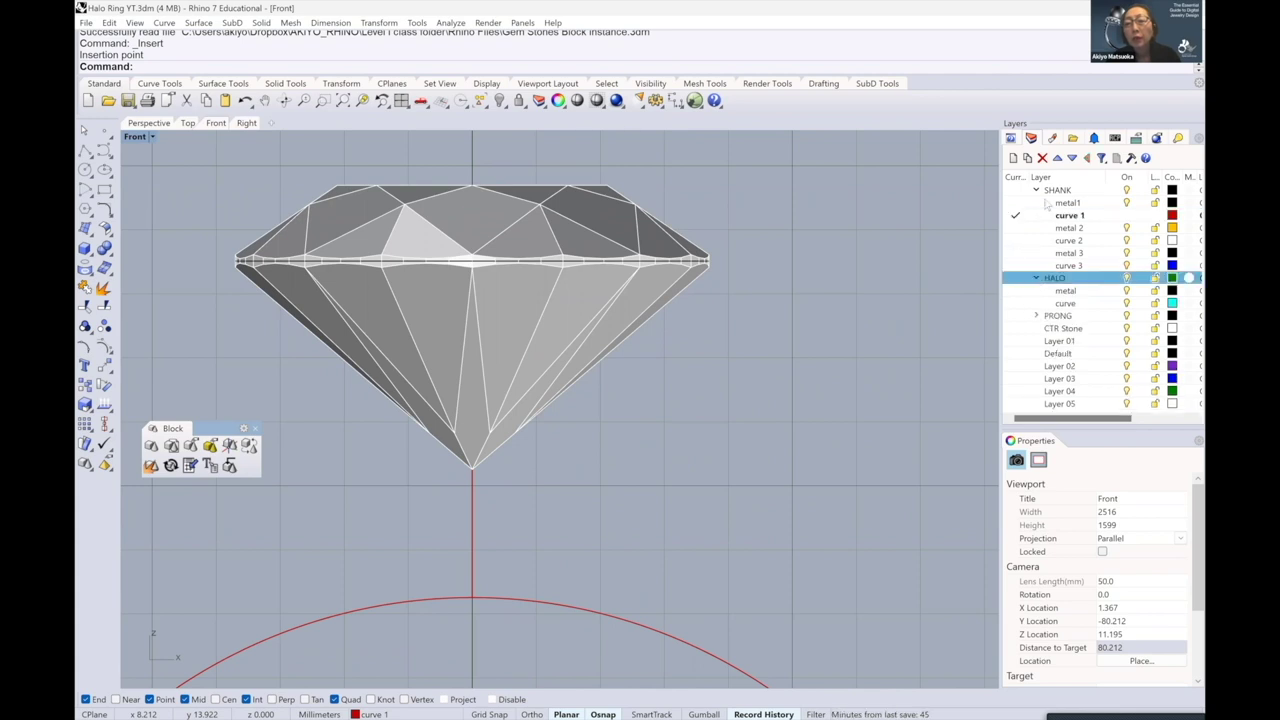
left_click(1022, 306)
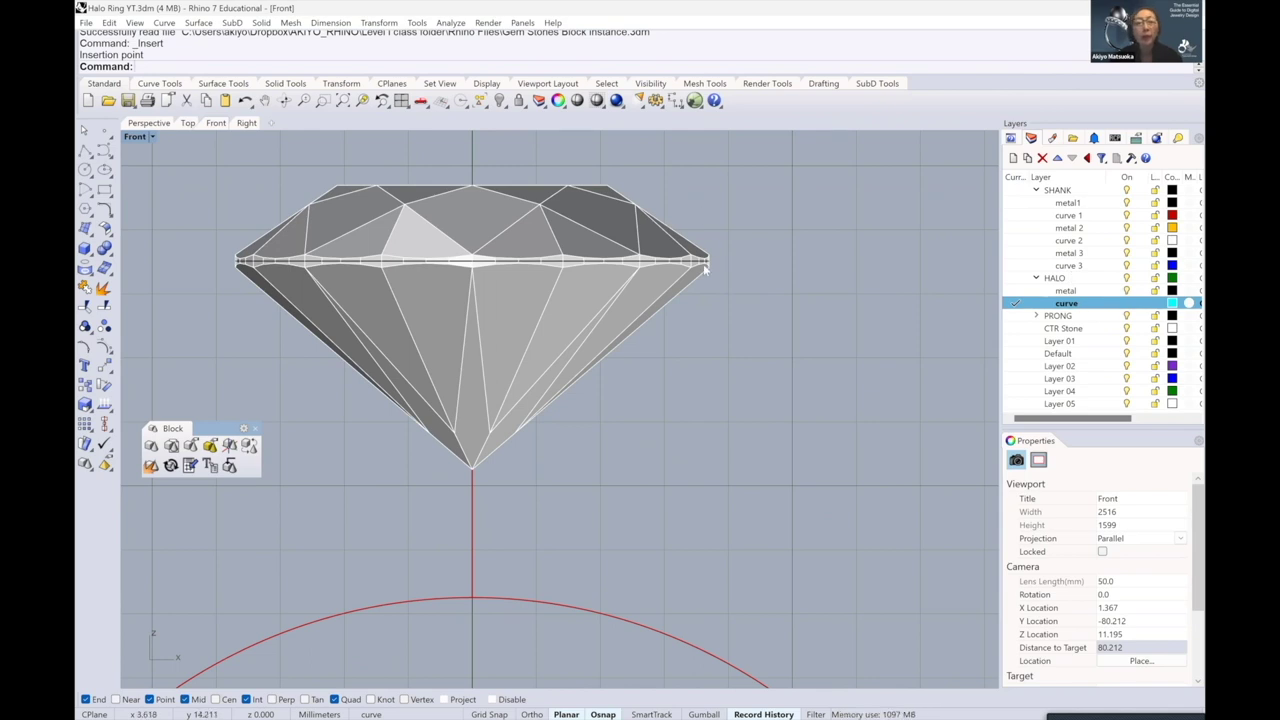
- Draw a horizontal line outward from the lower corner of the stone's girdle in the Front view
scroll(703, 262, "up", 2)
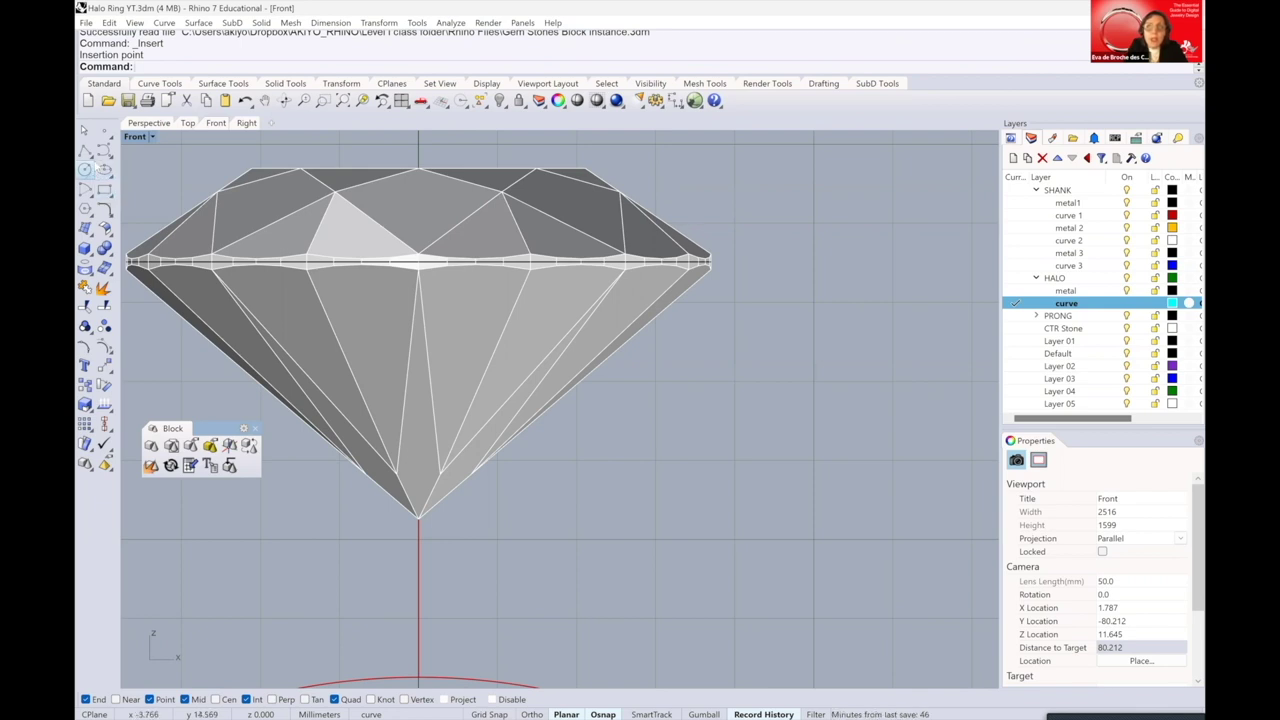
left_click(91, 153)
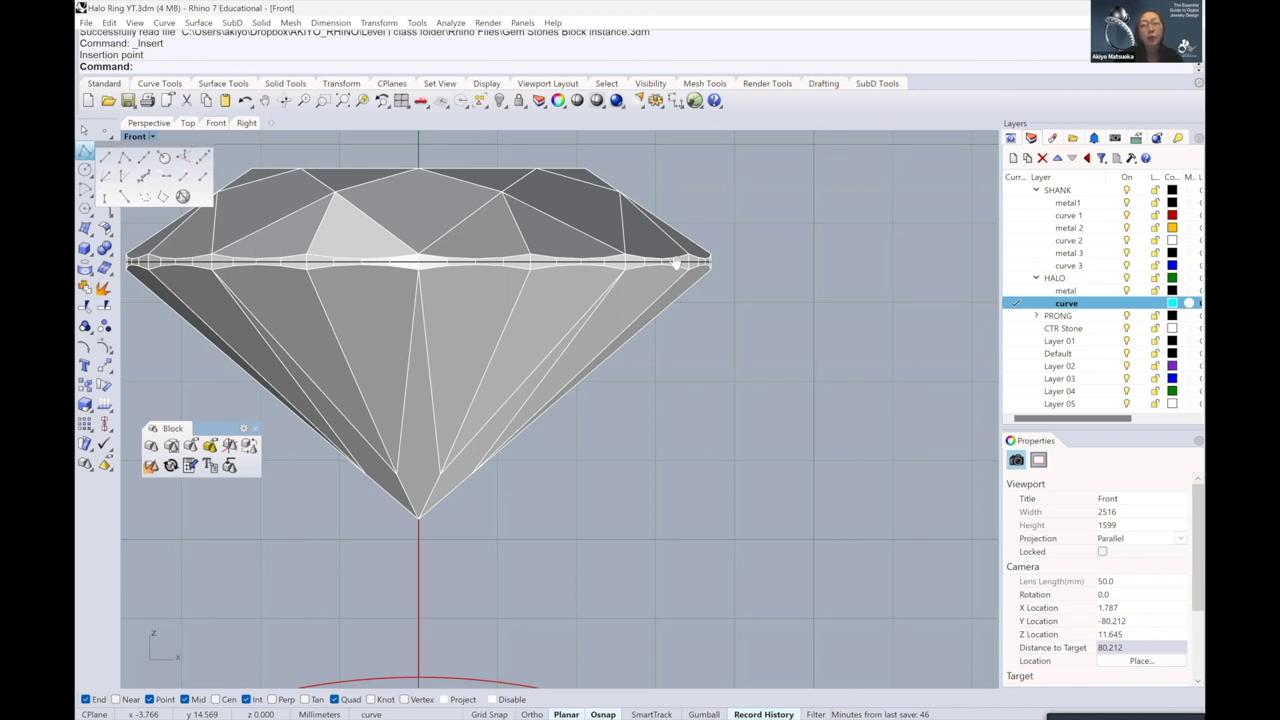
scroll(654, 288, "up", 2)
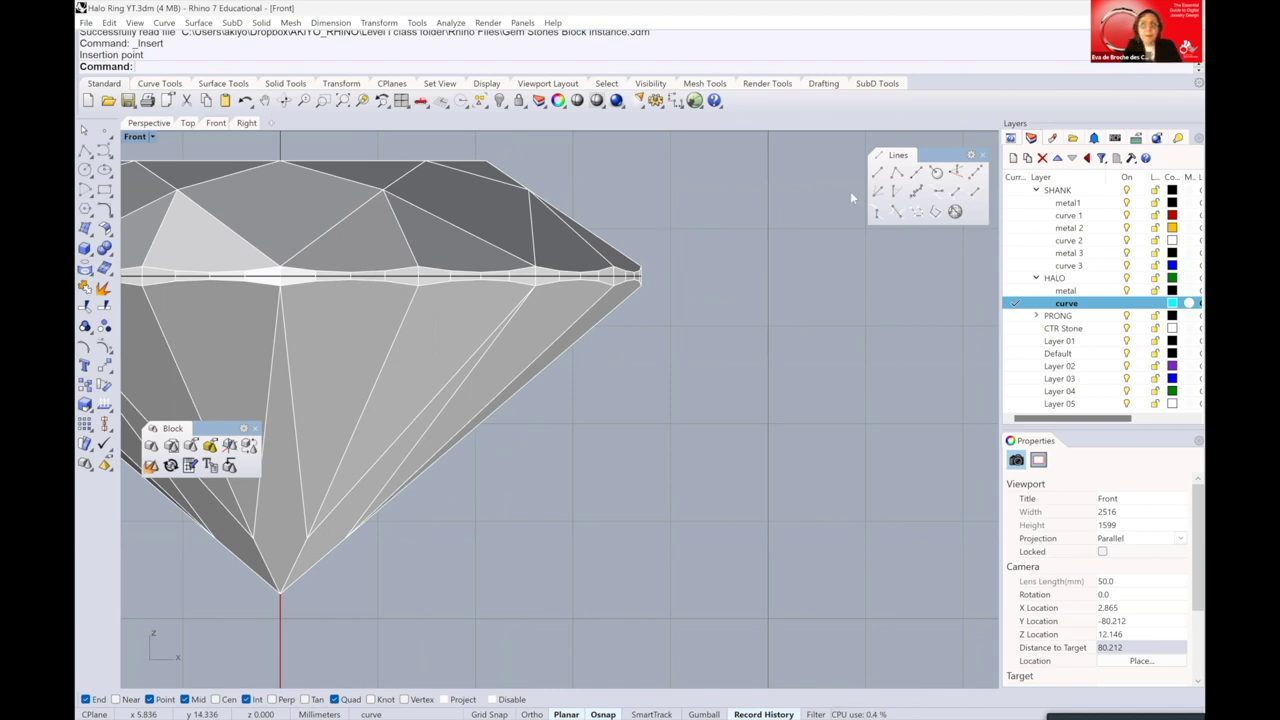
left_click(641, 287)
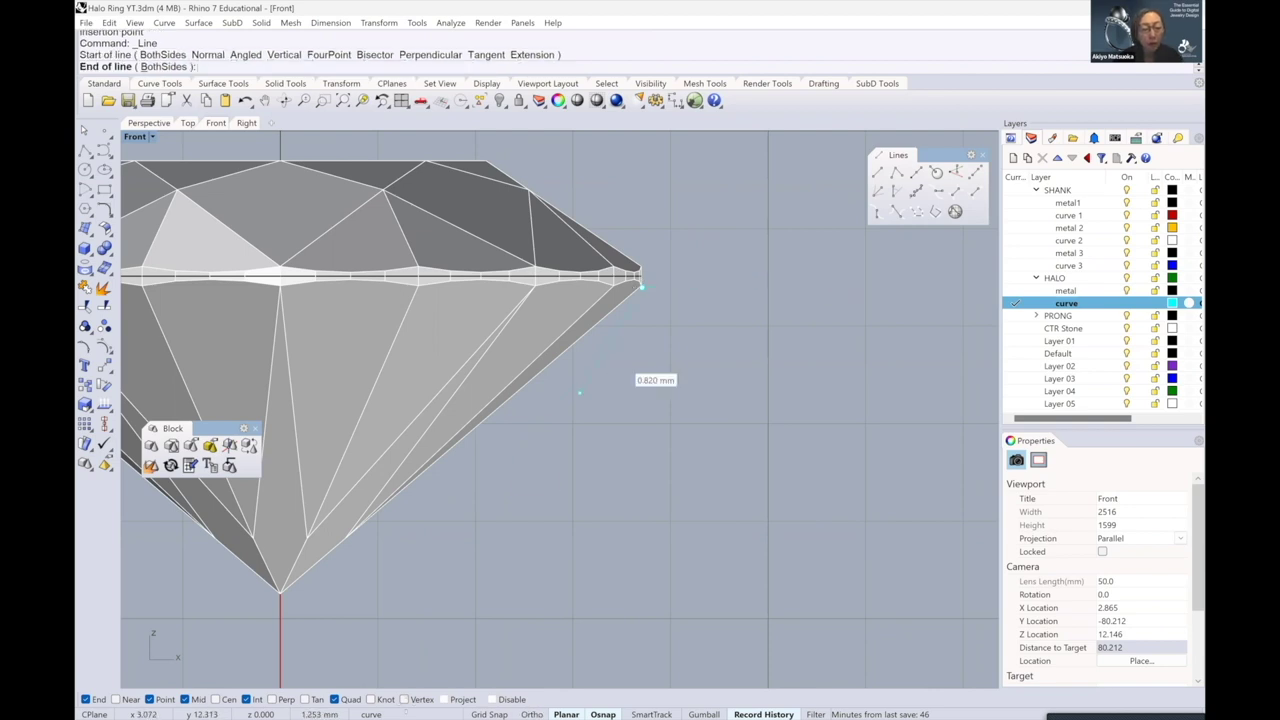
left_click(873, 298)
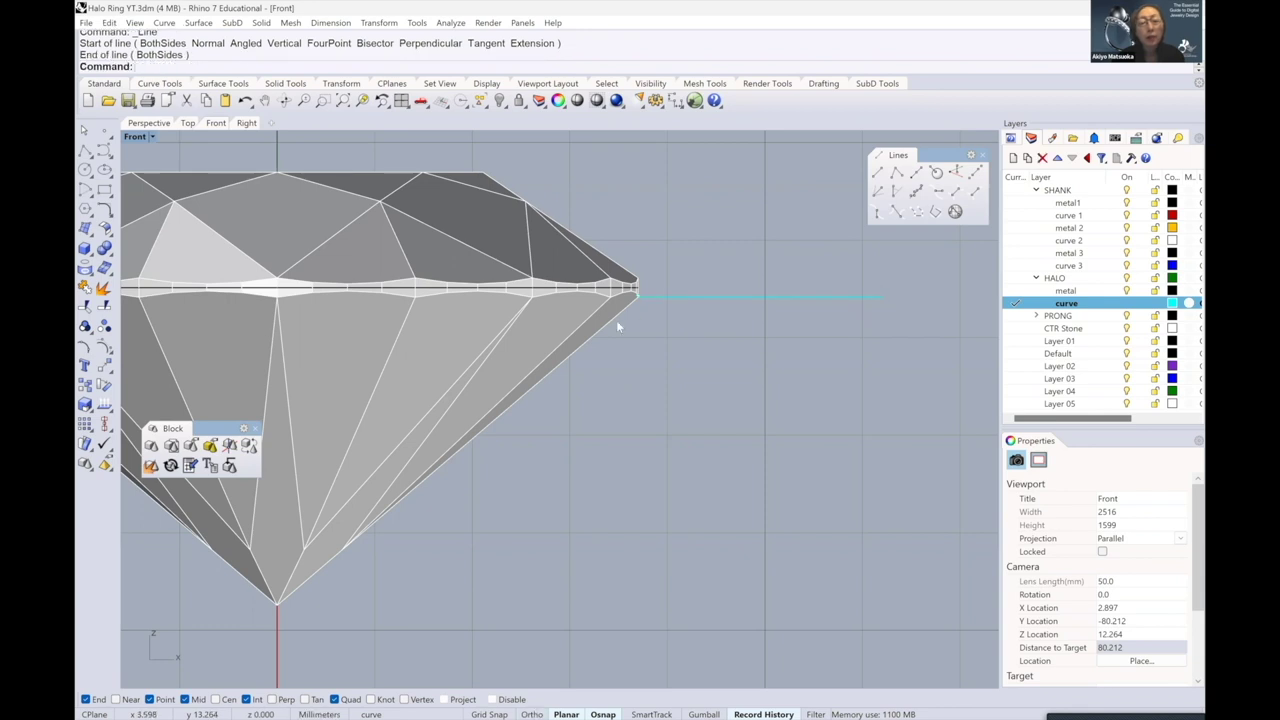
- Offset the stone's slanted outer pavilion edge outward by 0.2 mm
scroll(615, 321, "up", 4)
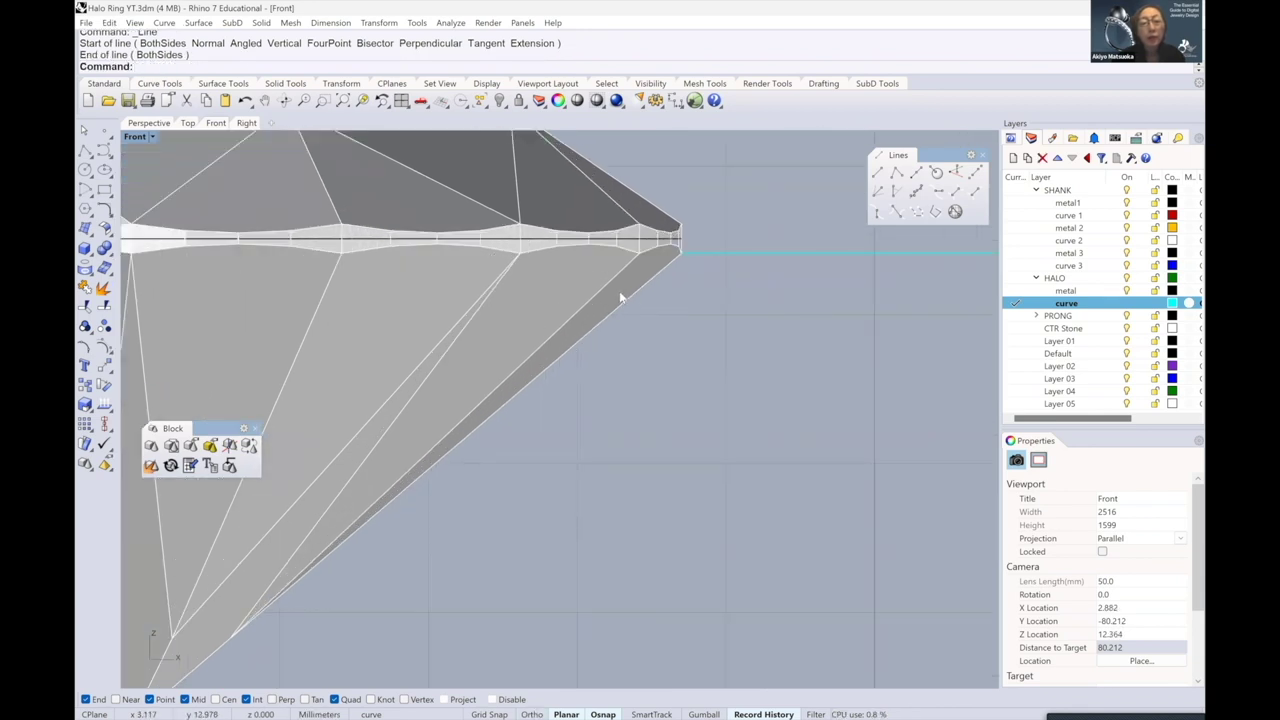
scroll(622, 296, "down", 2)
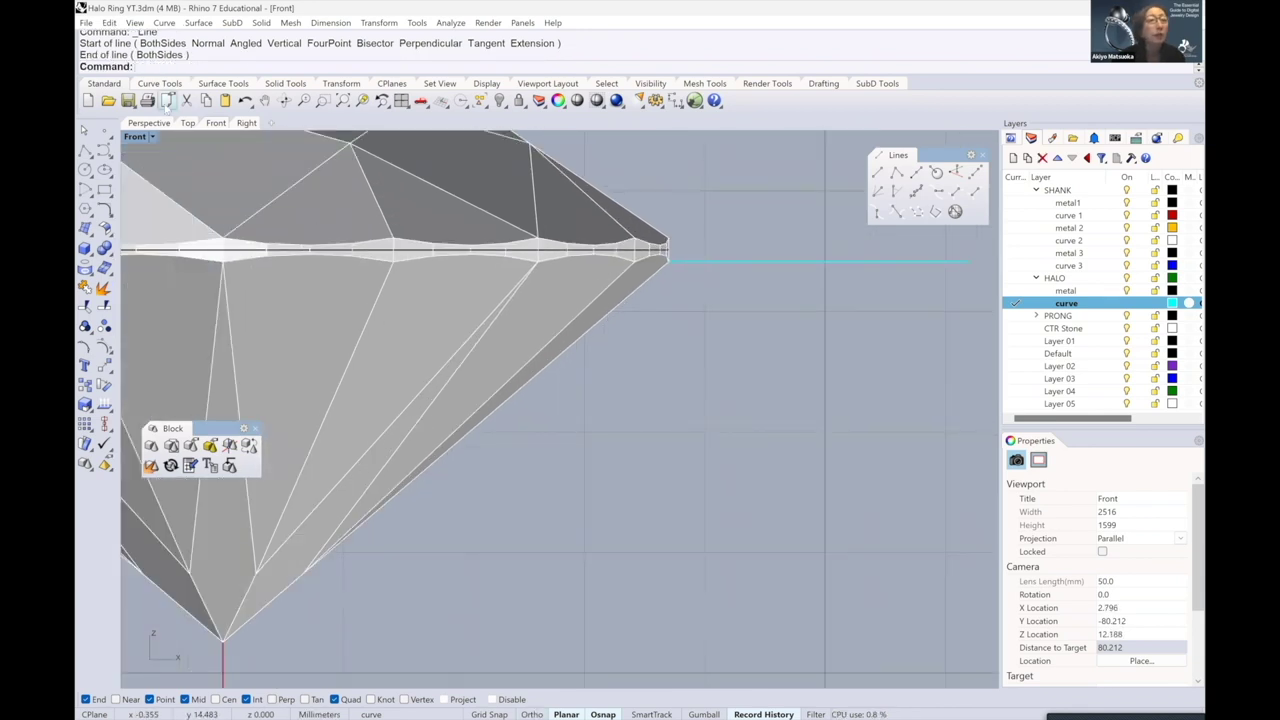
left_click(175, 85)
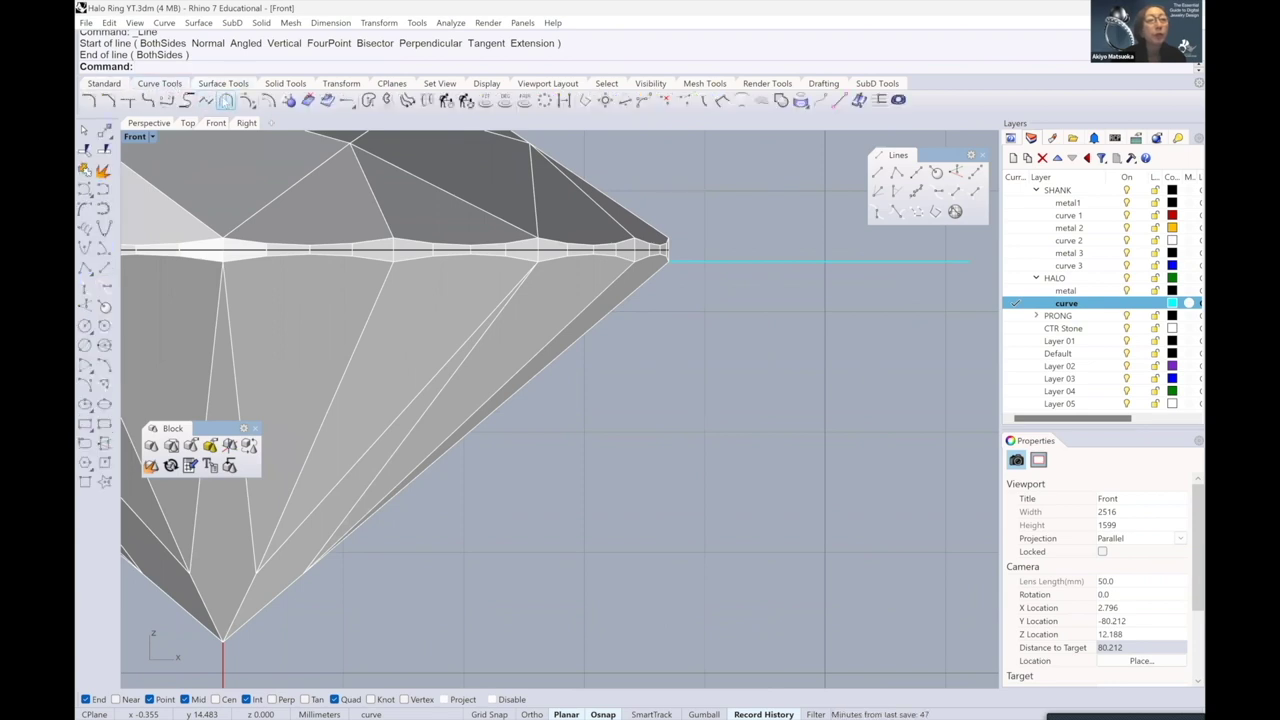
left_click(226, 101)
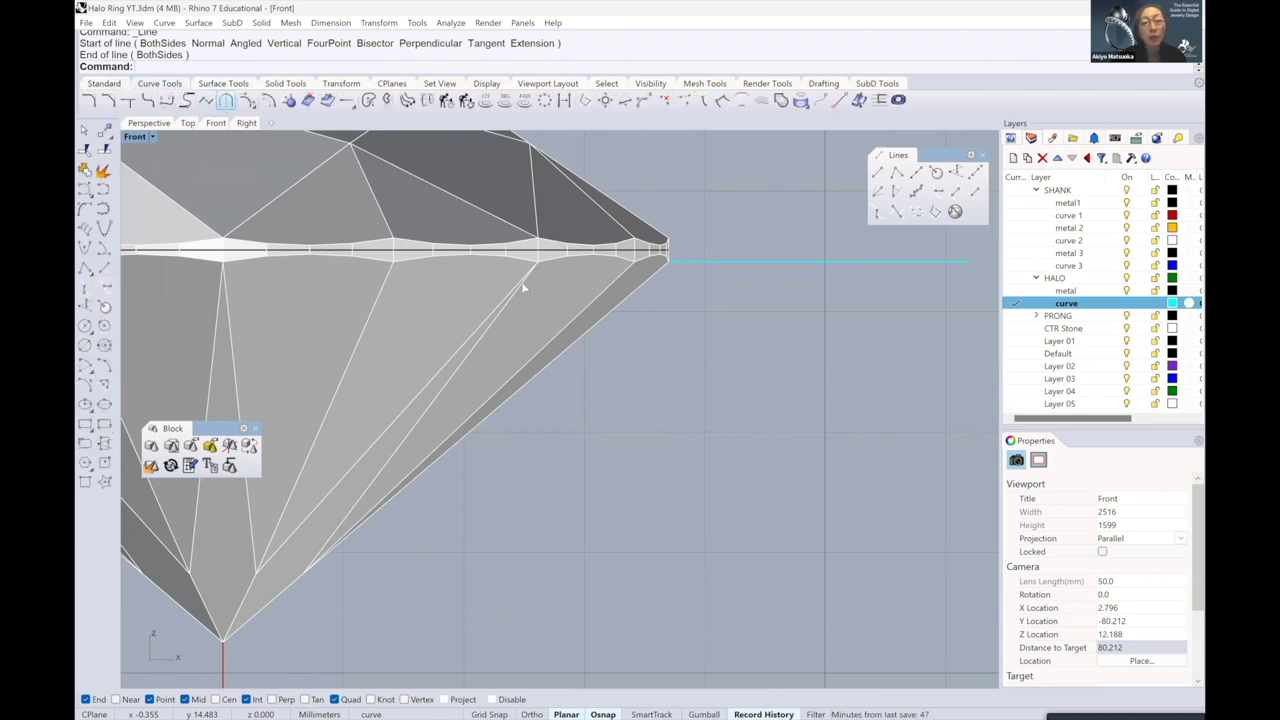
left_click(602, 333)
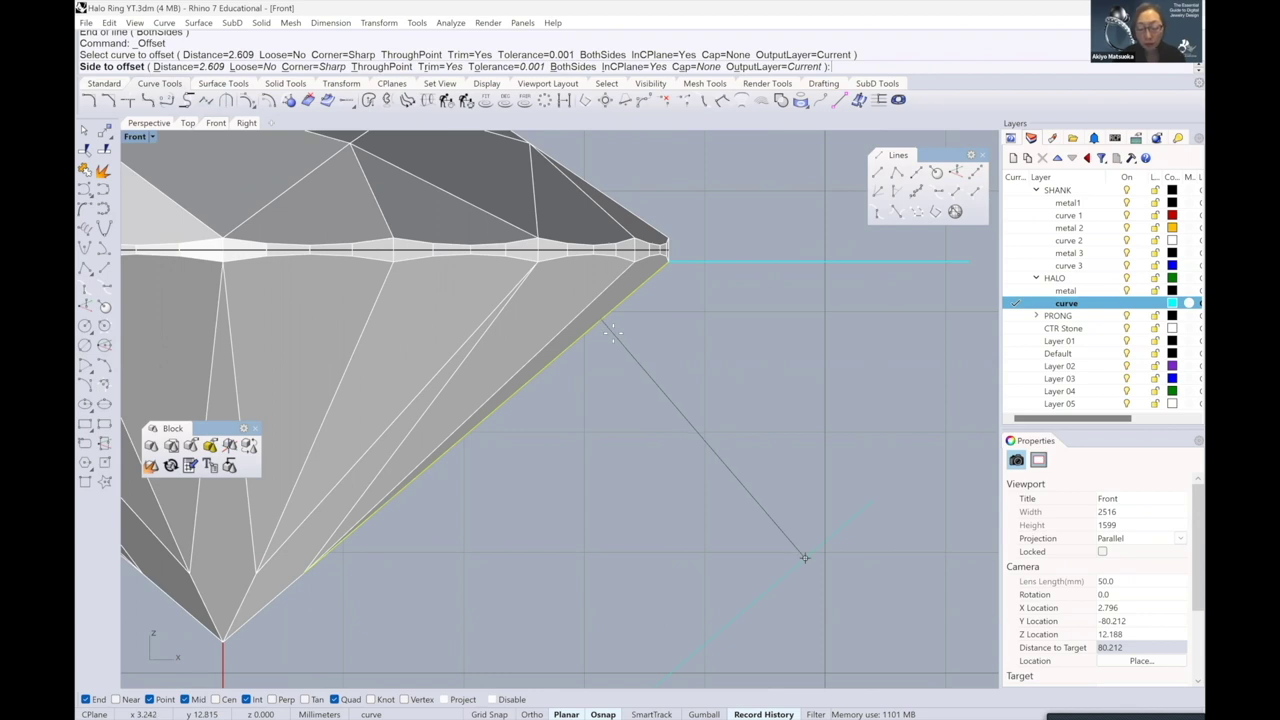
type("2")
key("Return")
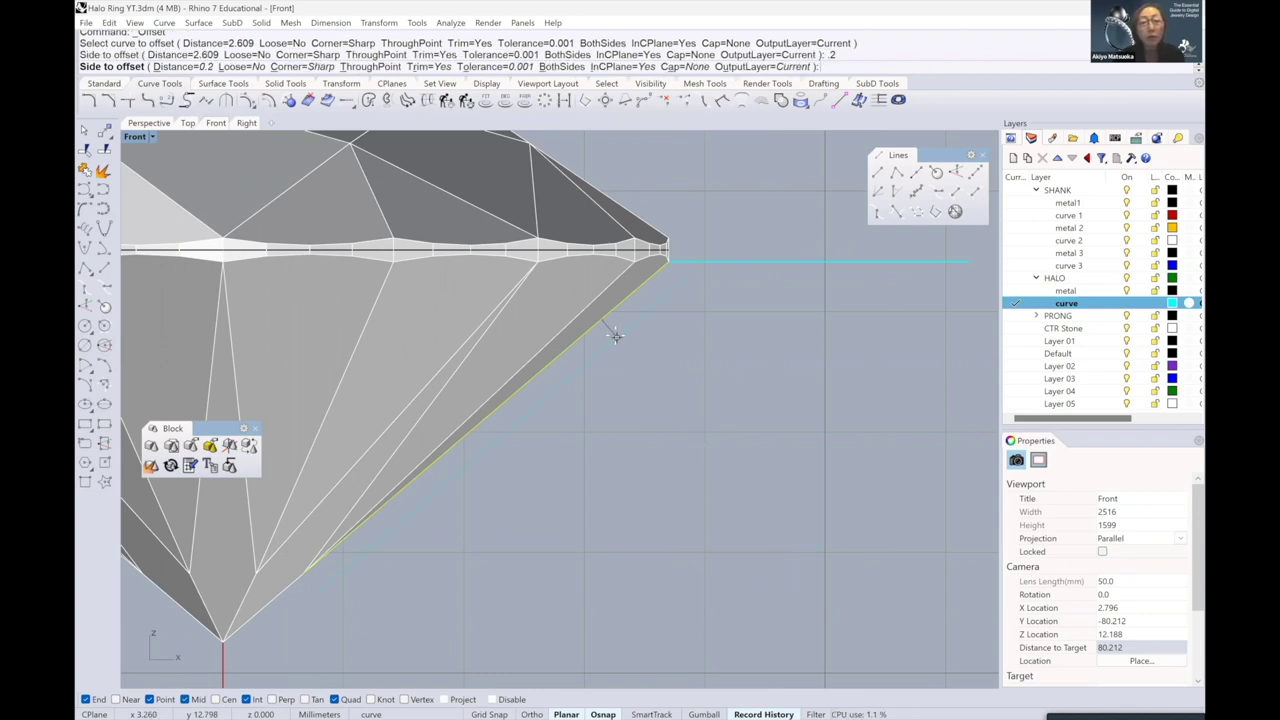
left_click(700, 271)
- Offset the horizontal girdle line downward by 0.2 mm
right_click_drag(700, 271, 565, 291)
left_click(577, 277)
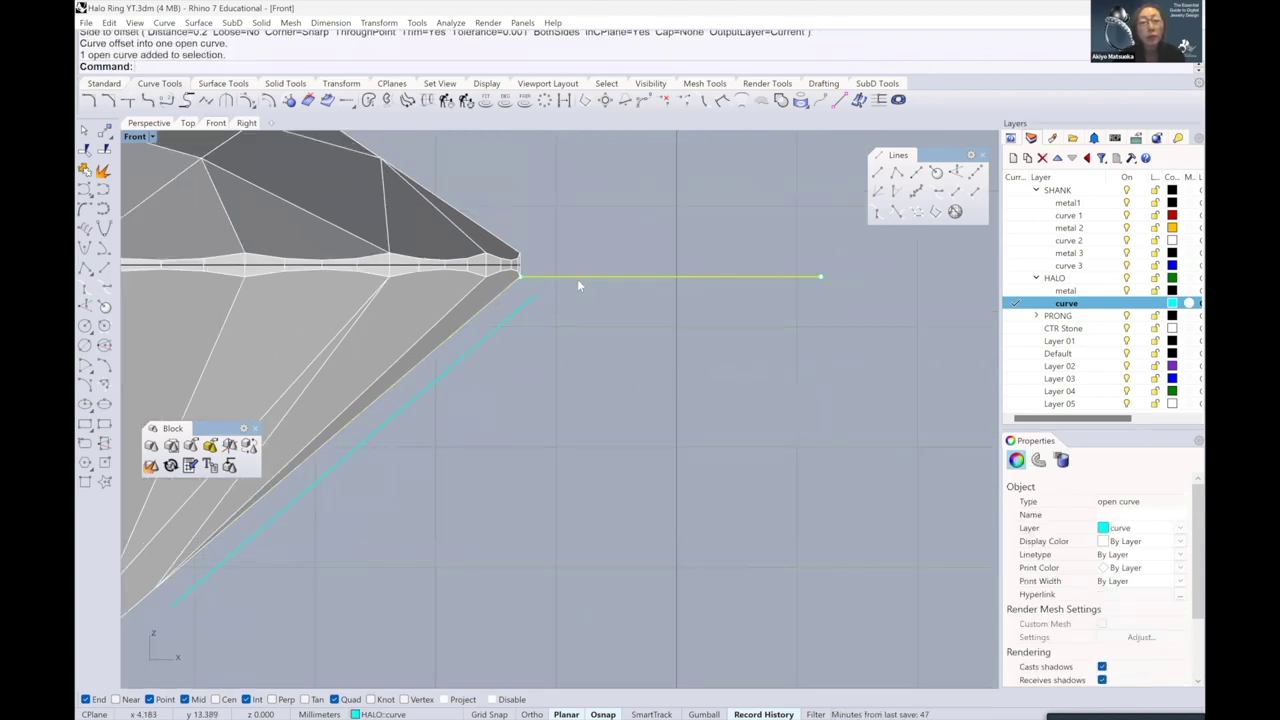
key("Return")
left_click(579, 300)
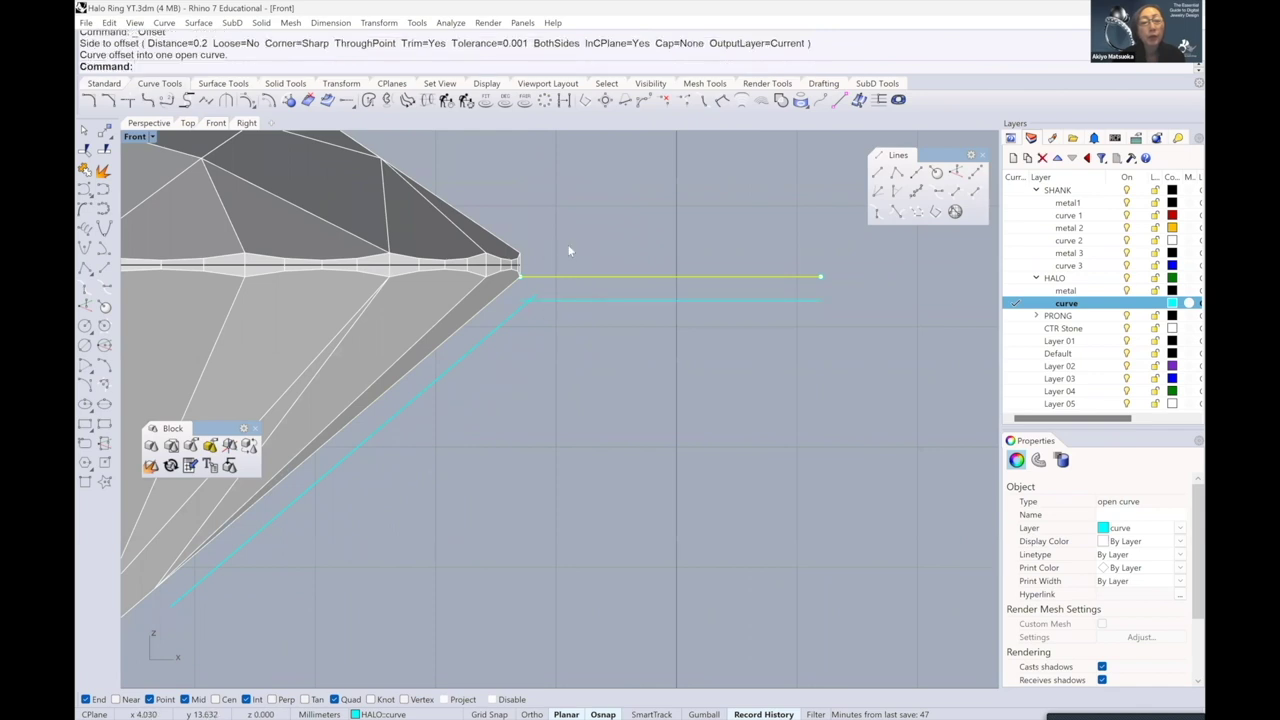
key("Escape")
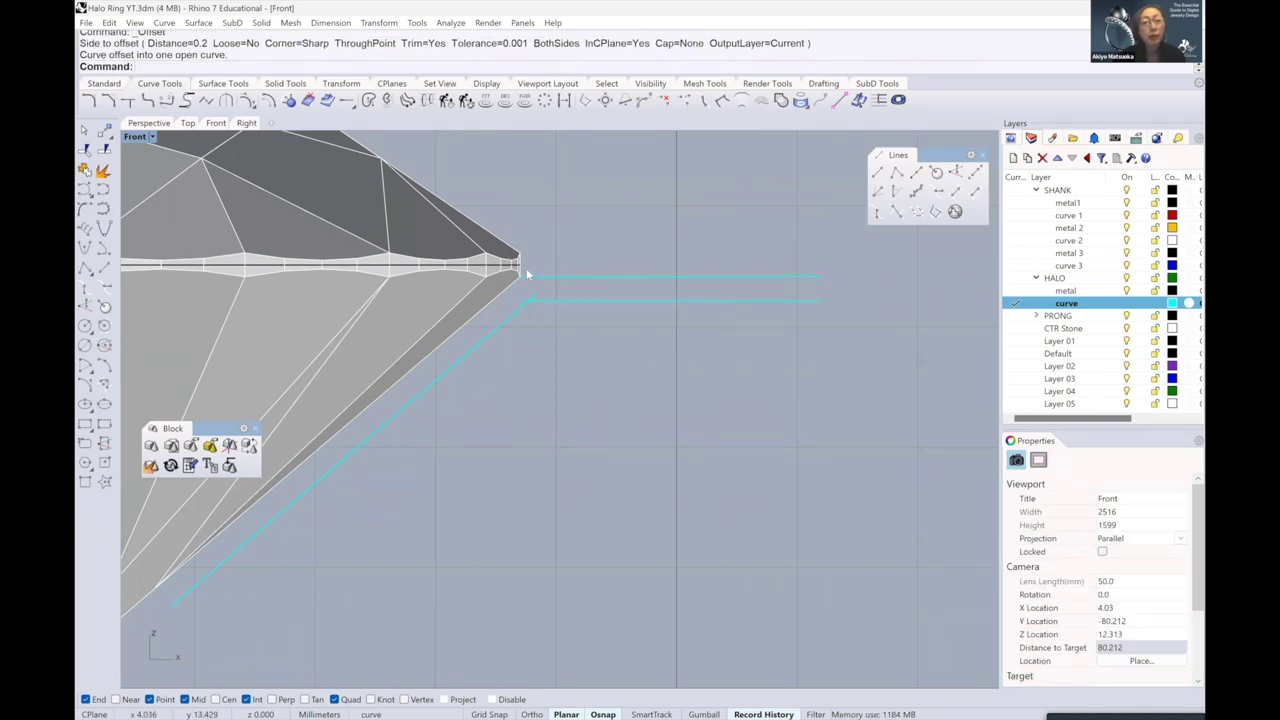
right_click_drag(526, 268, 550, 272)
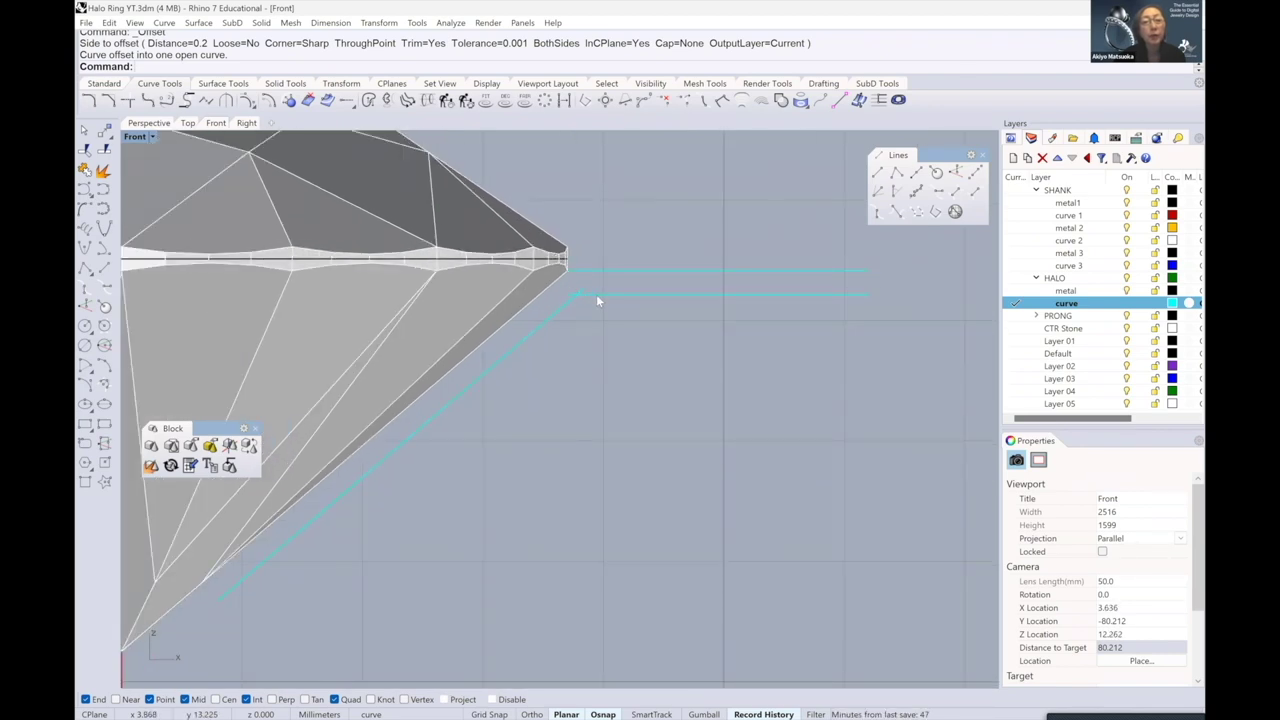
left_click(596, 294)
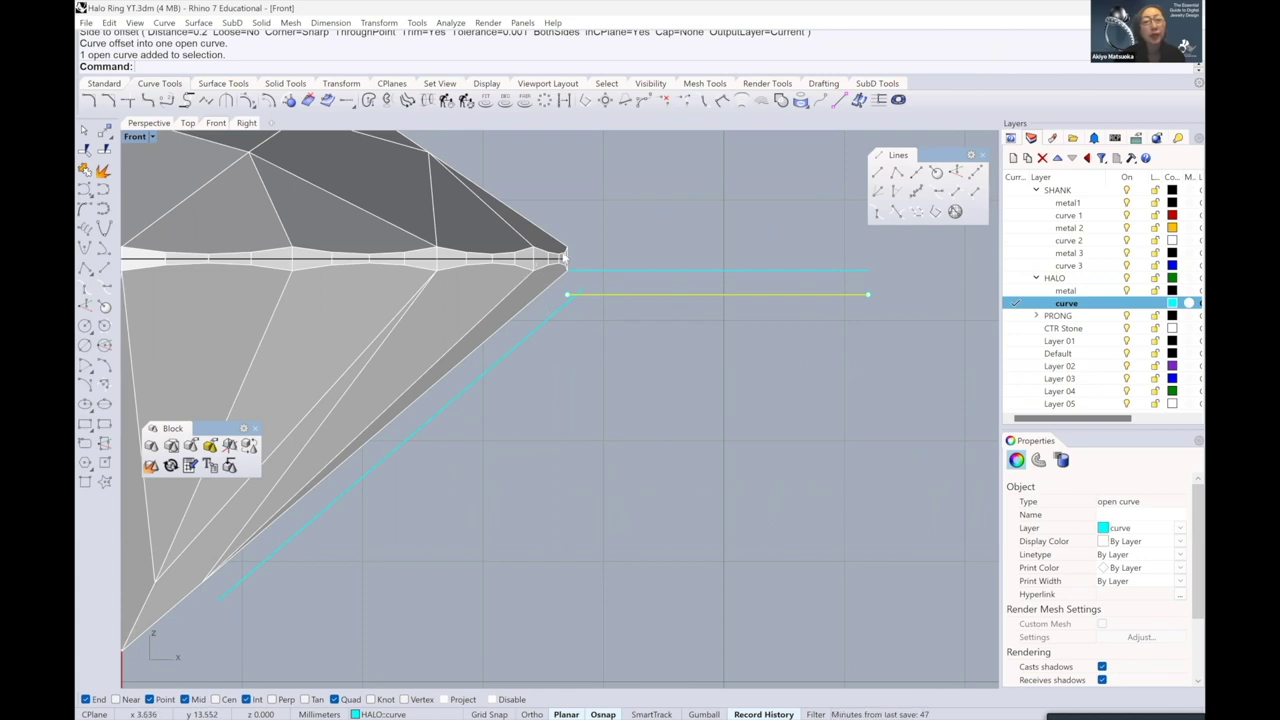
scroll(563, 260, "down", 1)
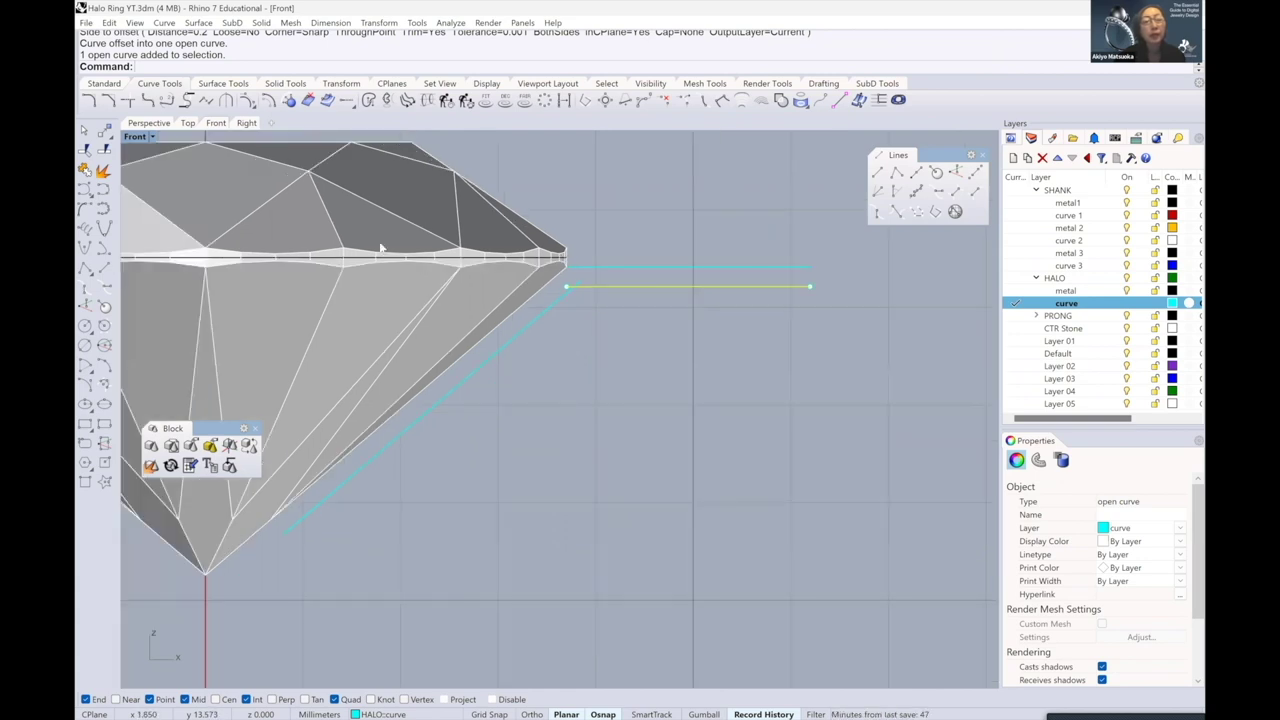
left_click(614, 268)
key("Escape")
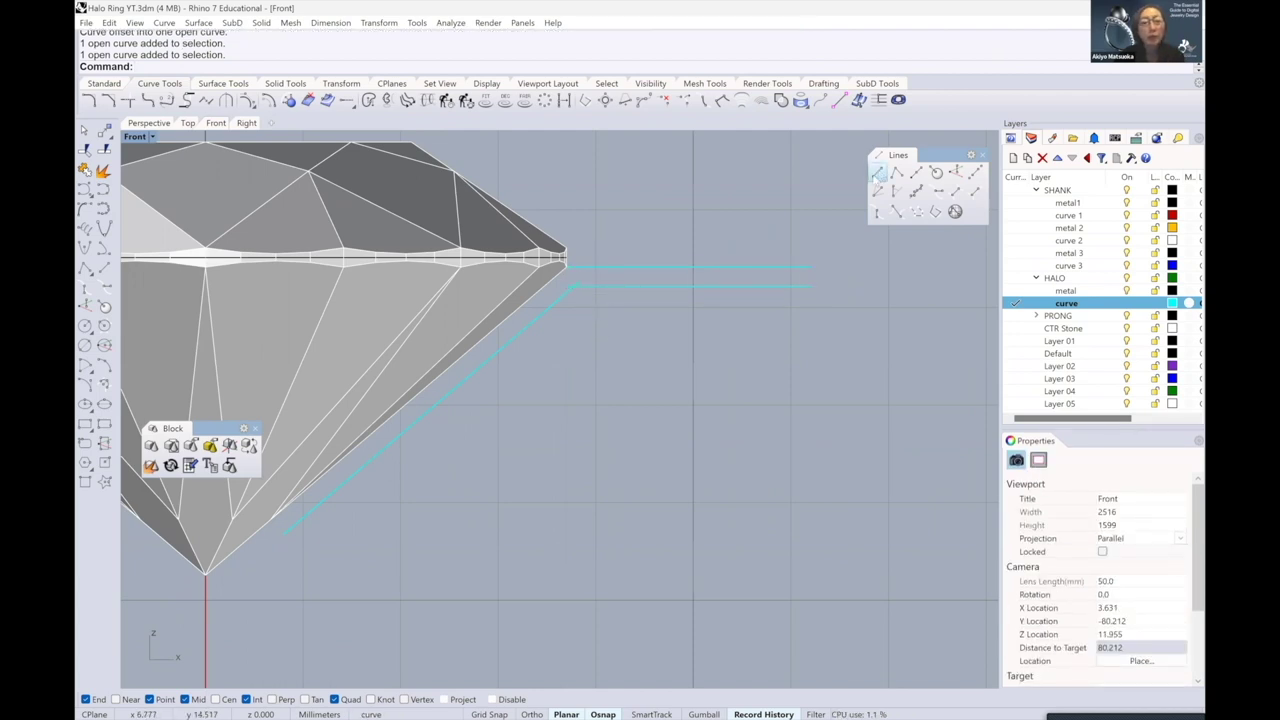
- Draw a vertical line about 2.5 mm long downward from the intersection of the two offset lines and offset it outward by 1.9 mm
left_click(573, 286)
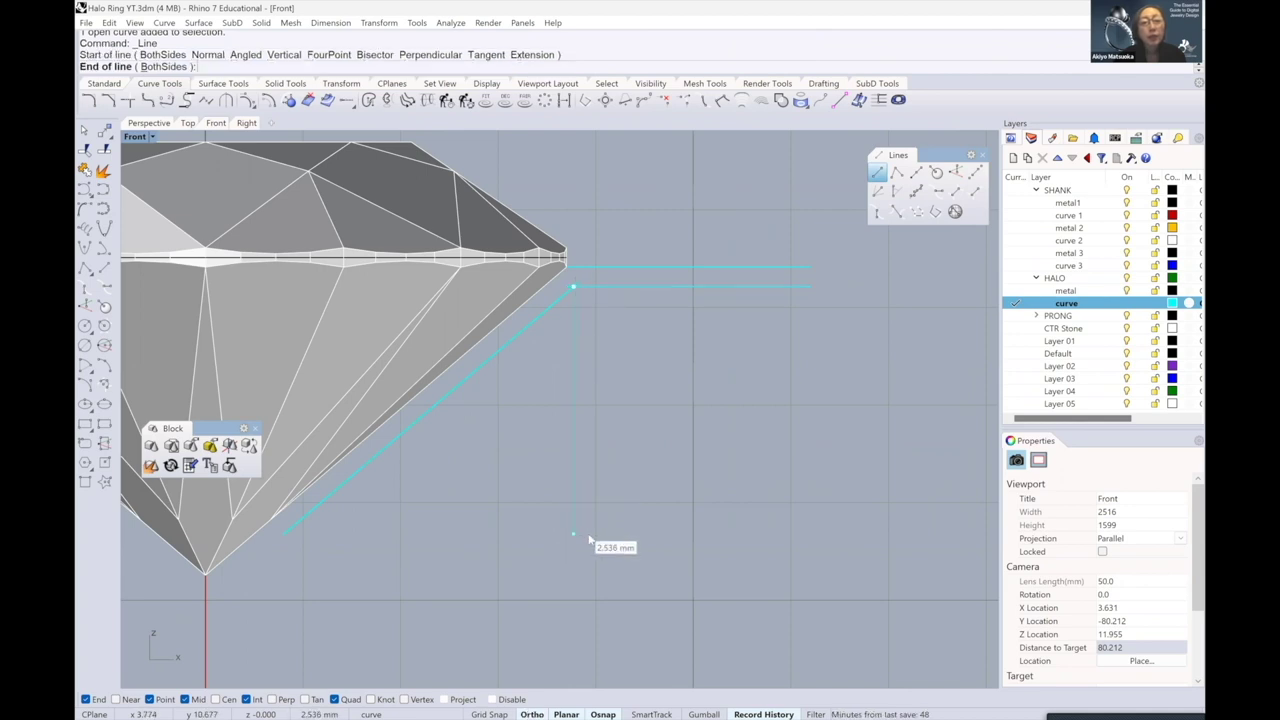
left_click(575, 530)
right_click_drag(678, 330, 616, 347)
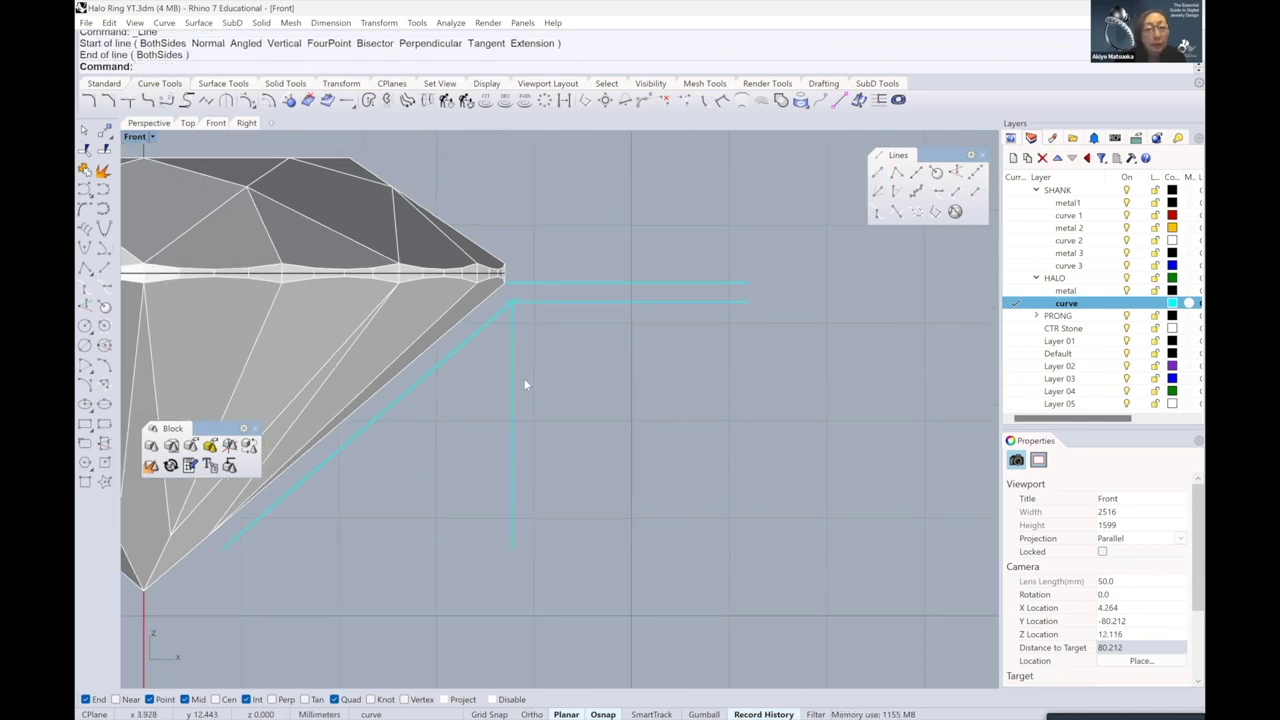
scroll(522, 383, "up", 2)
left_click(509, 389)
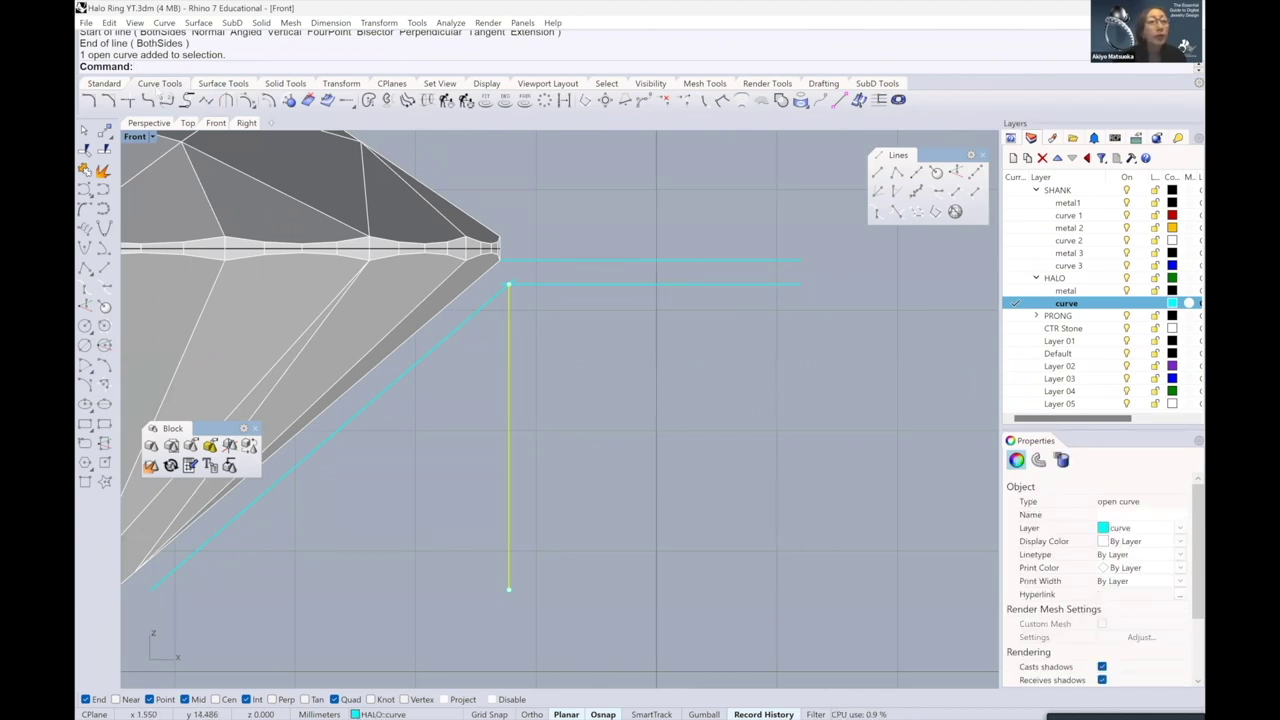
left_click(268, 100)
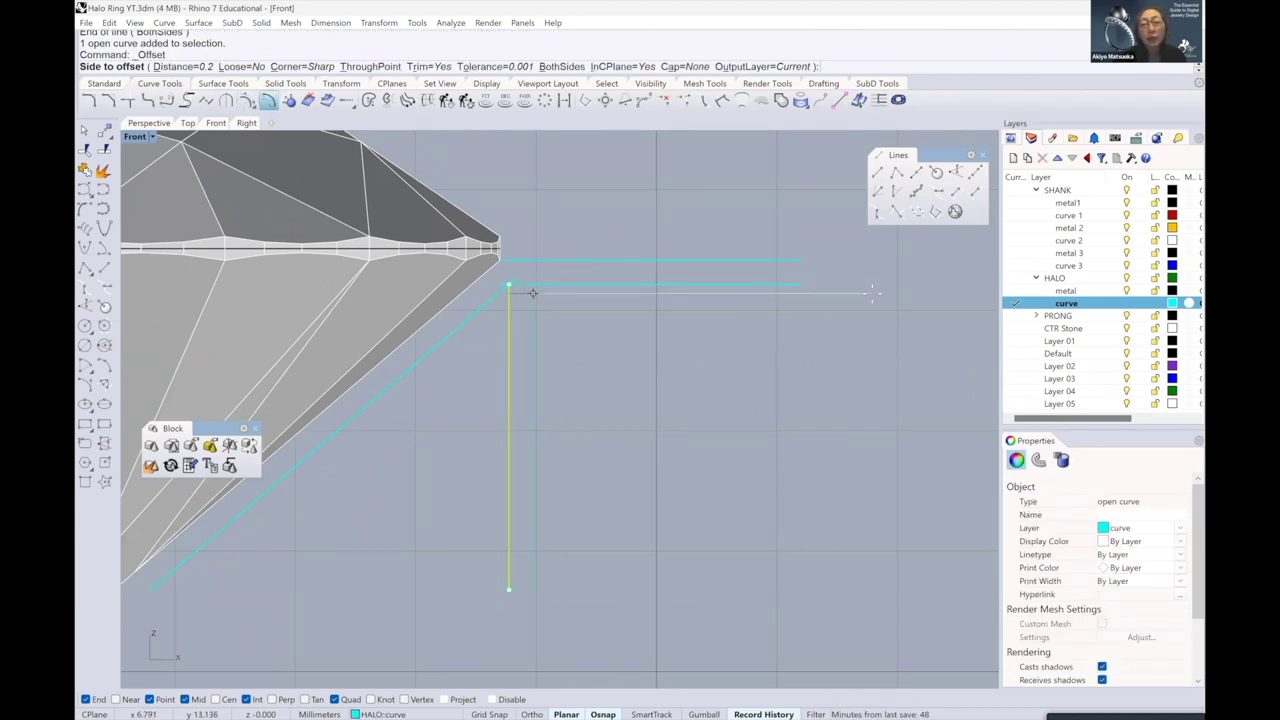
type("1")
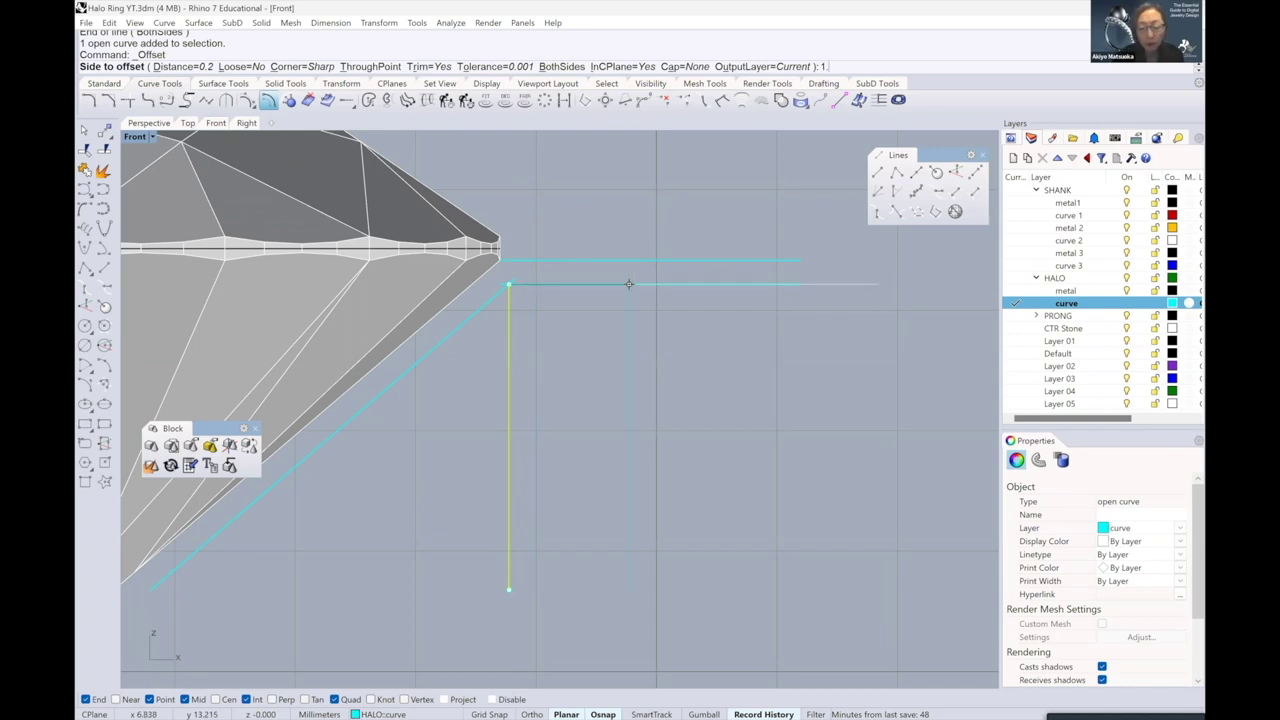
type(".9")
key("Return")
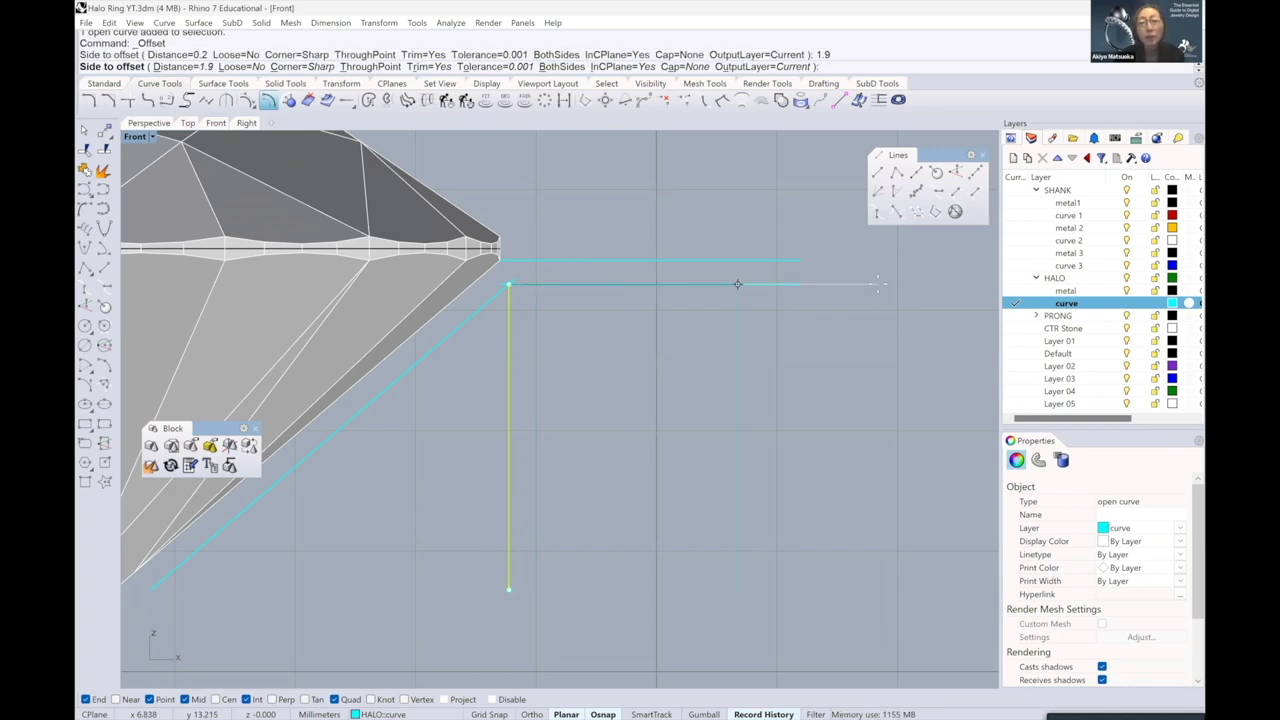
left_click(882, 286)
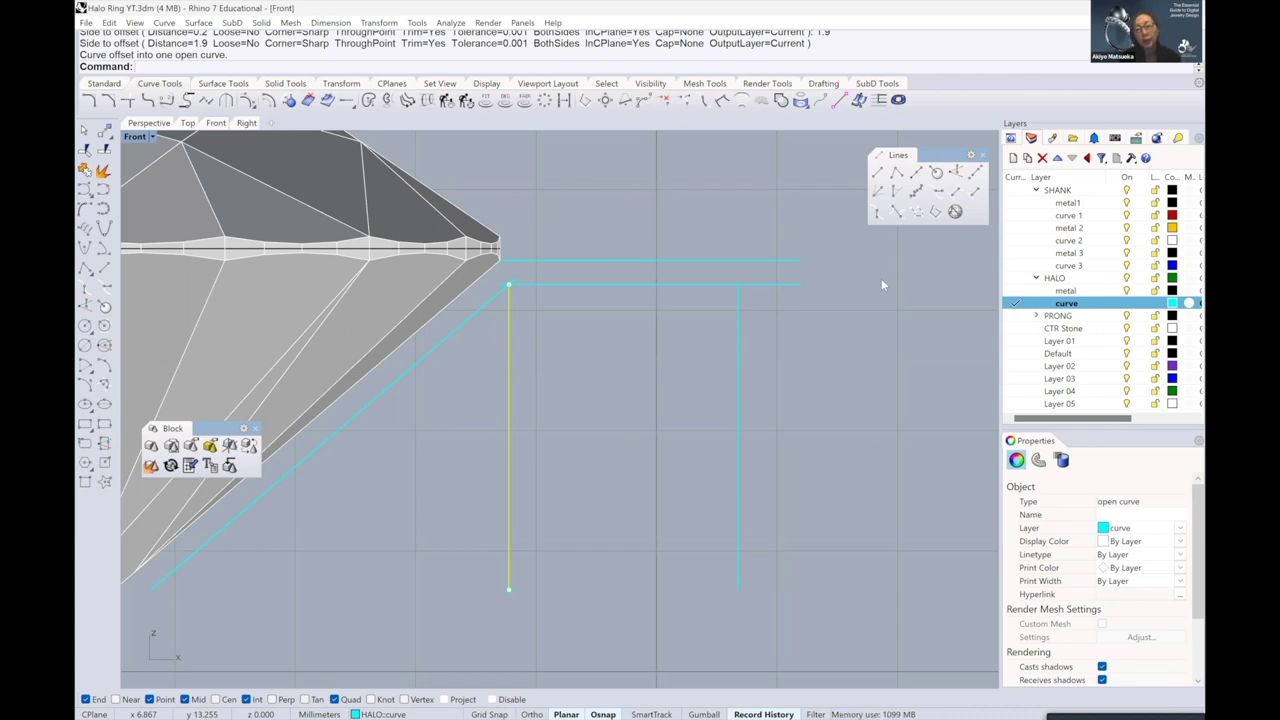
key("Escape")
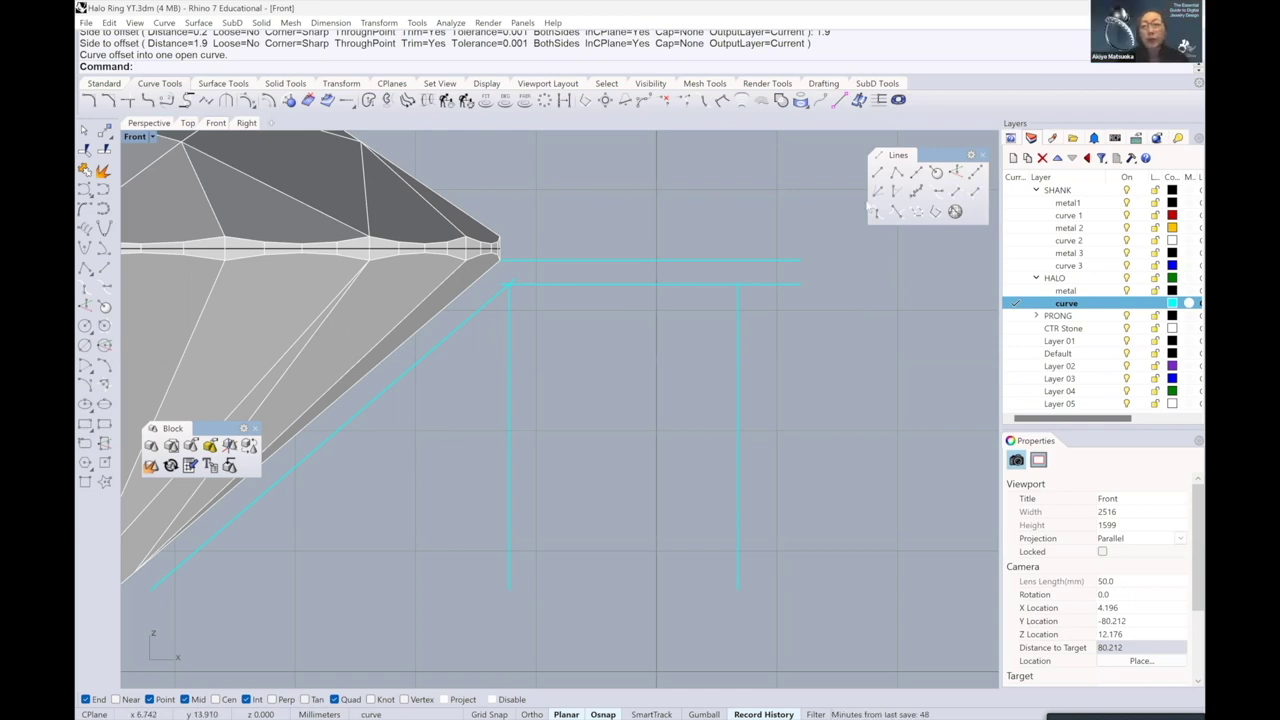
- Draw a circle tangent to both vertical lines and the lower horizontal line
left_click(983, 155)
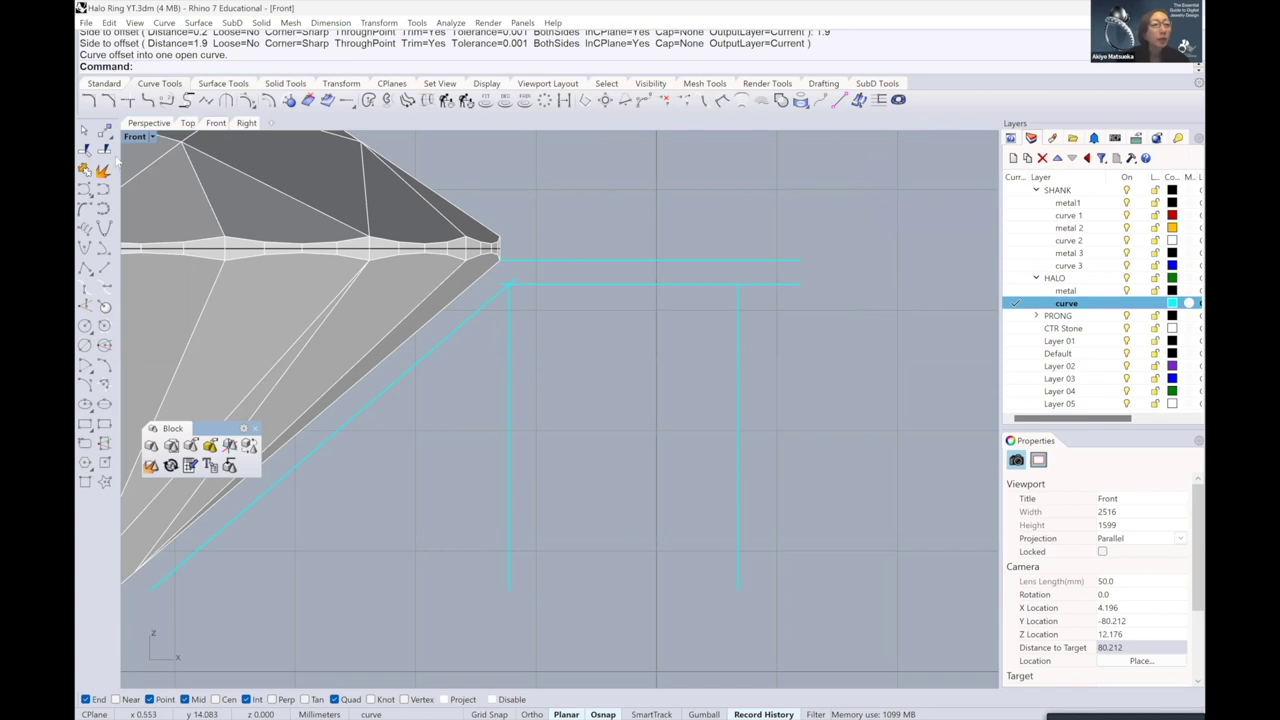
right_click(104, 131)
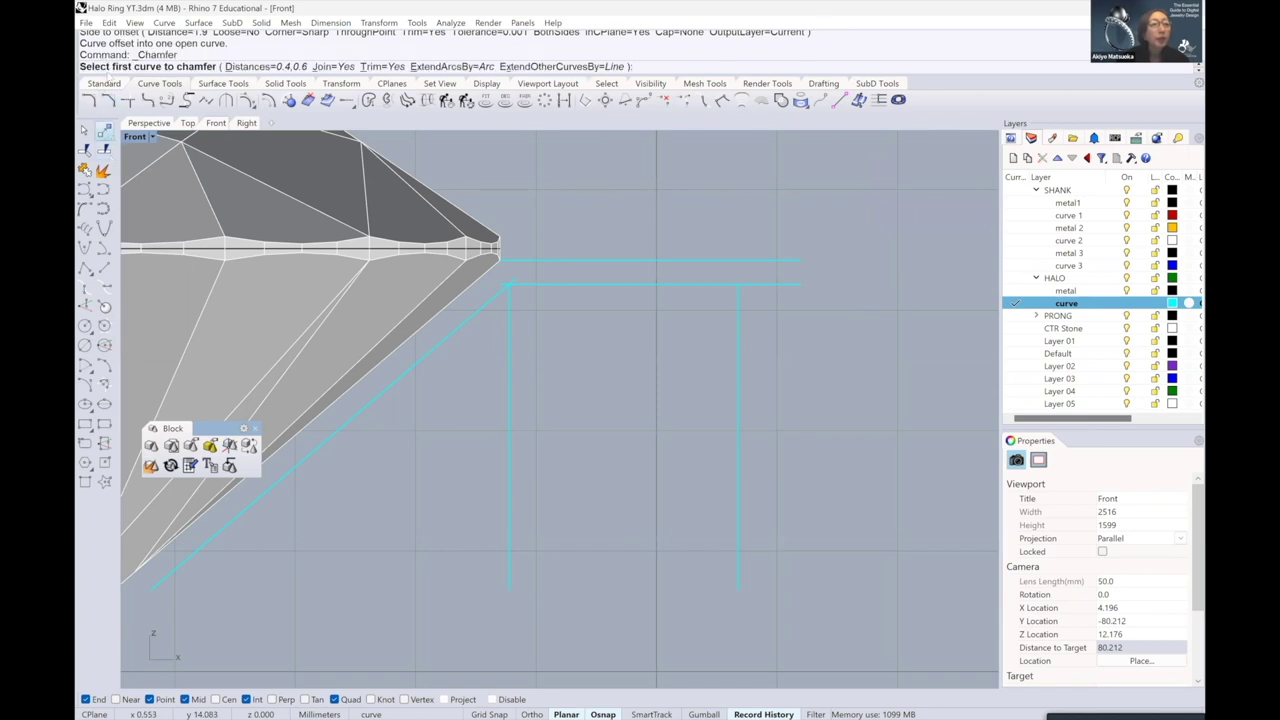
left_click(103, 83)
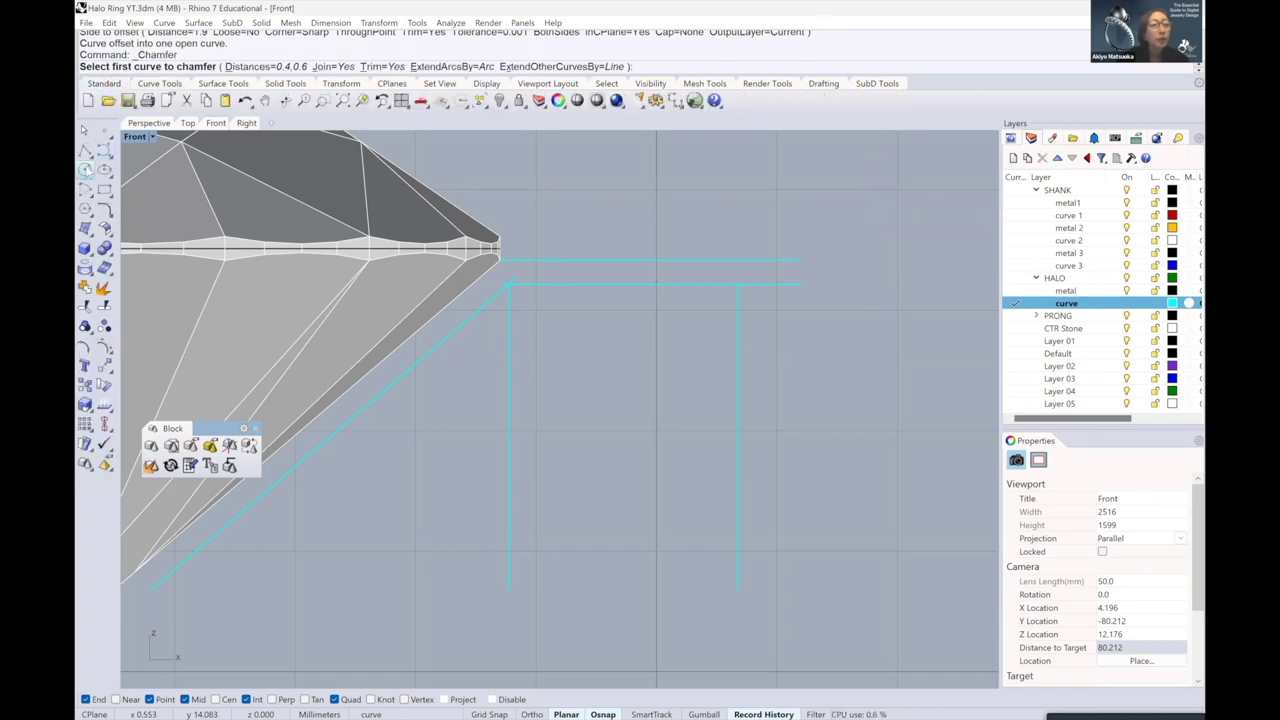
middle_click(345, 175)
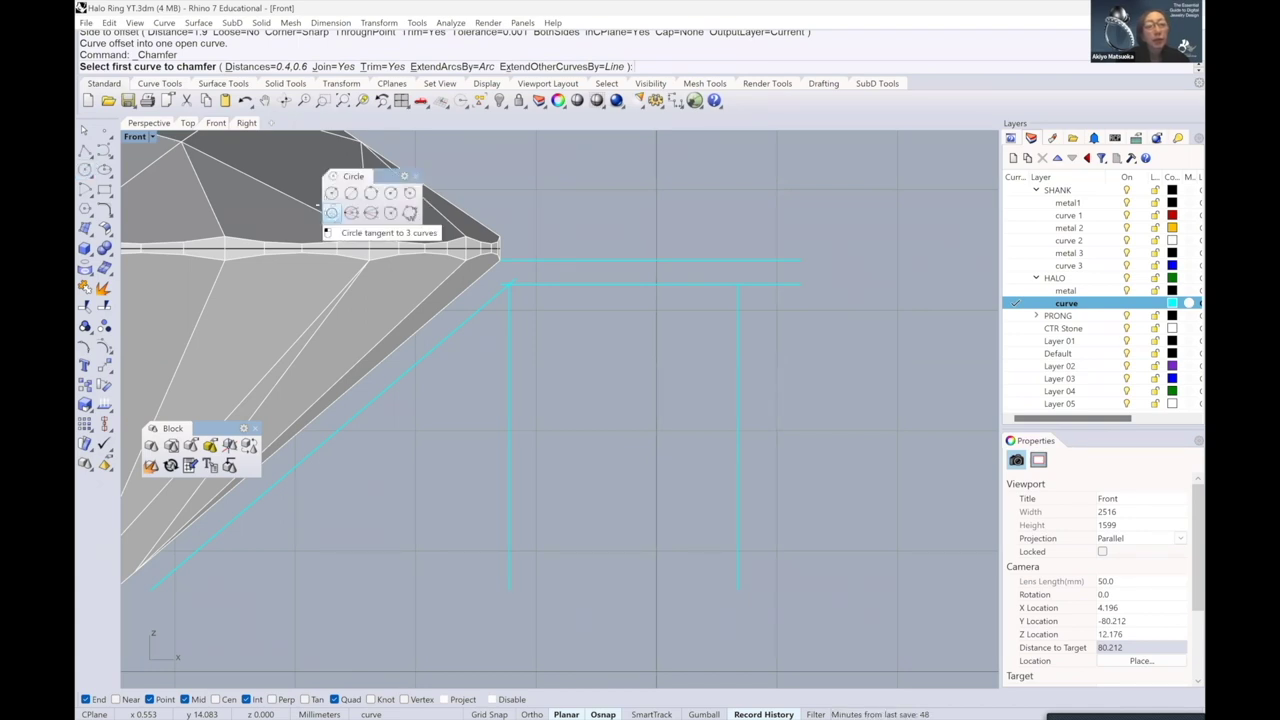
left_click(331, 212)
left_click(509, 404)
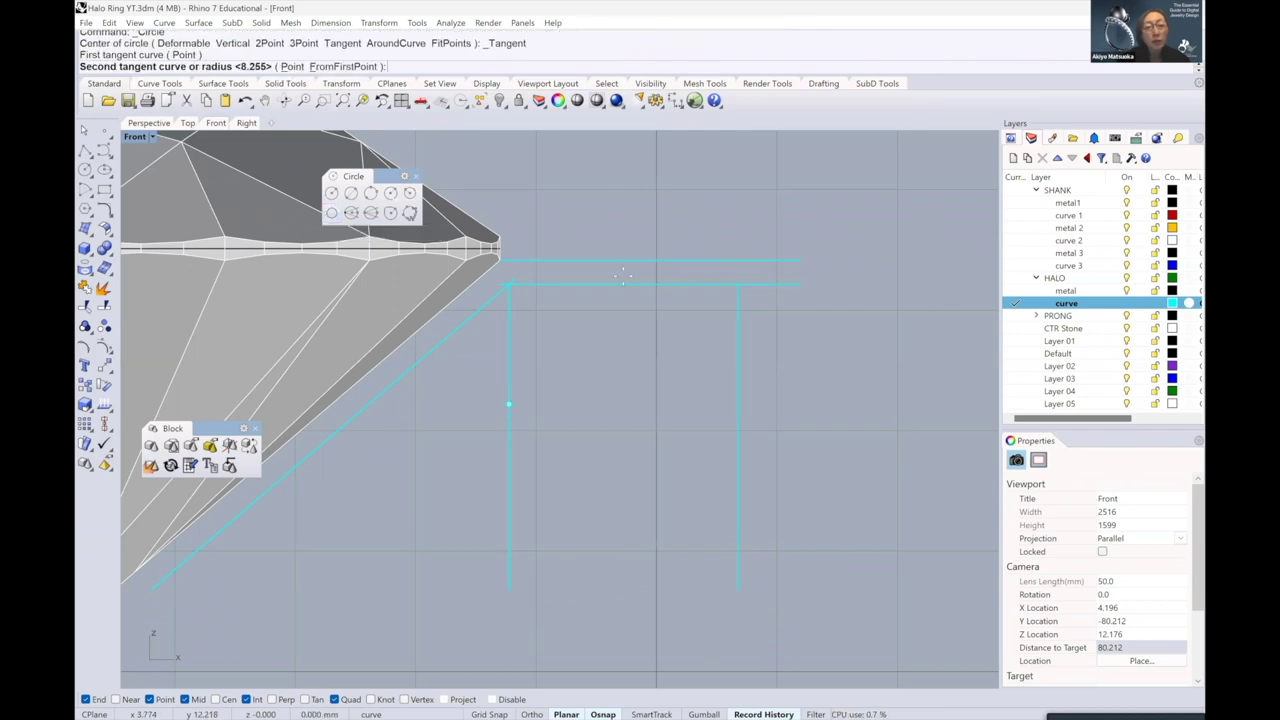
left_click(652, 286)
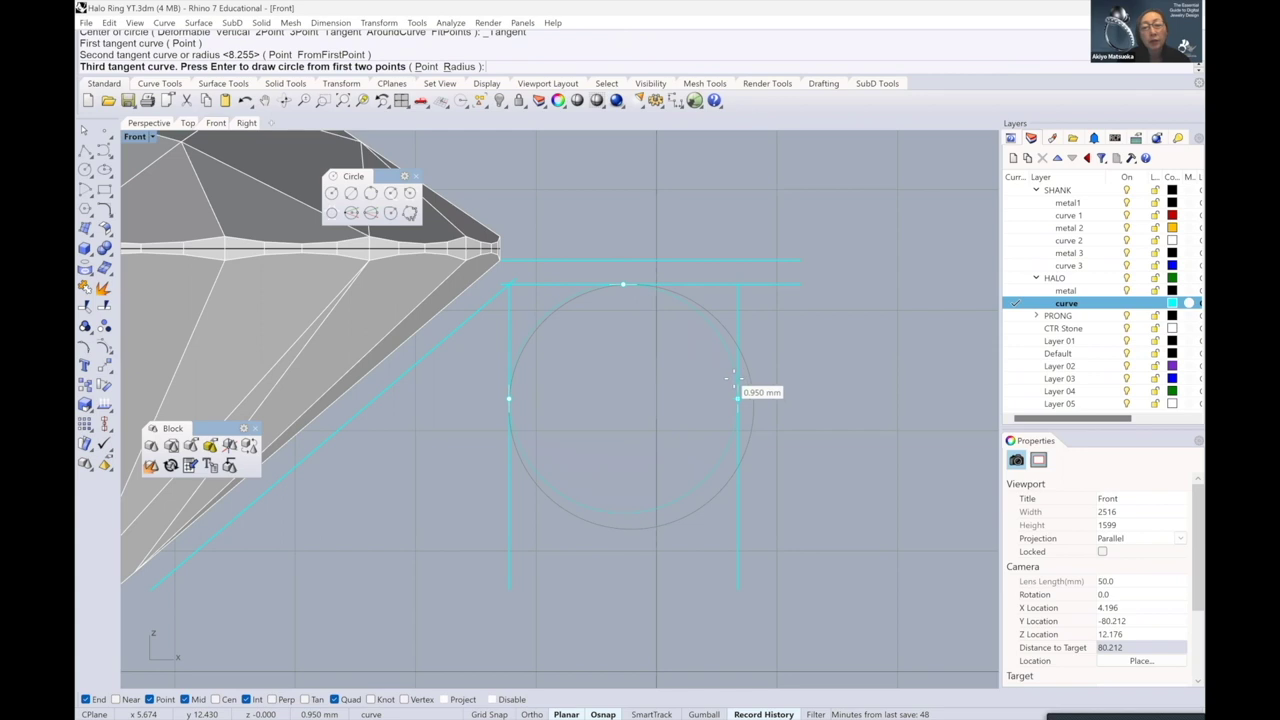
scroll(732, 378, "up", 2)
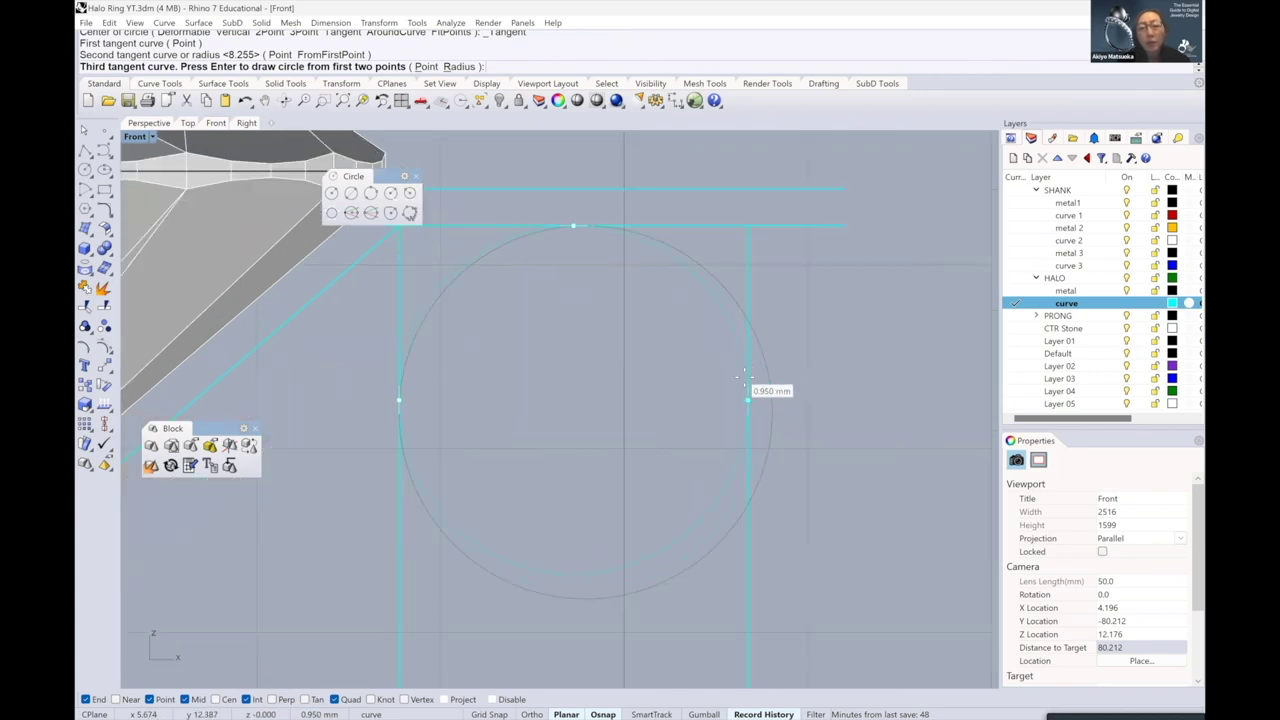
left_click(744, 376)
scroll(744, 375, "down", 2)
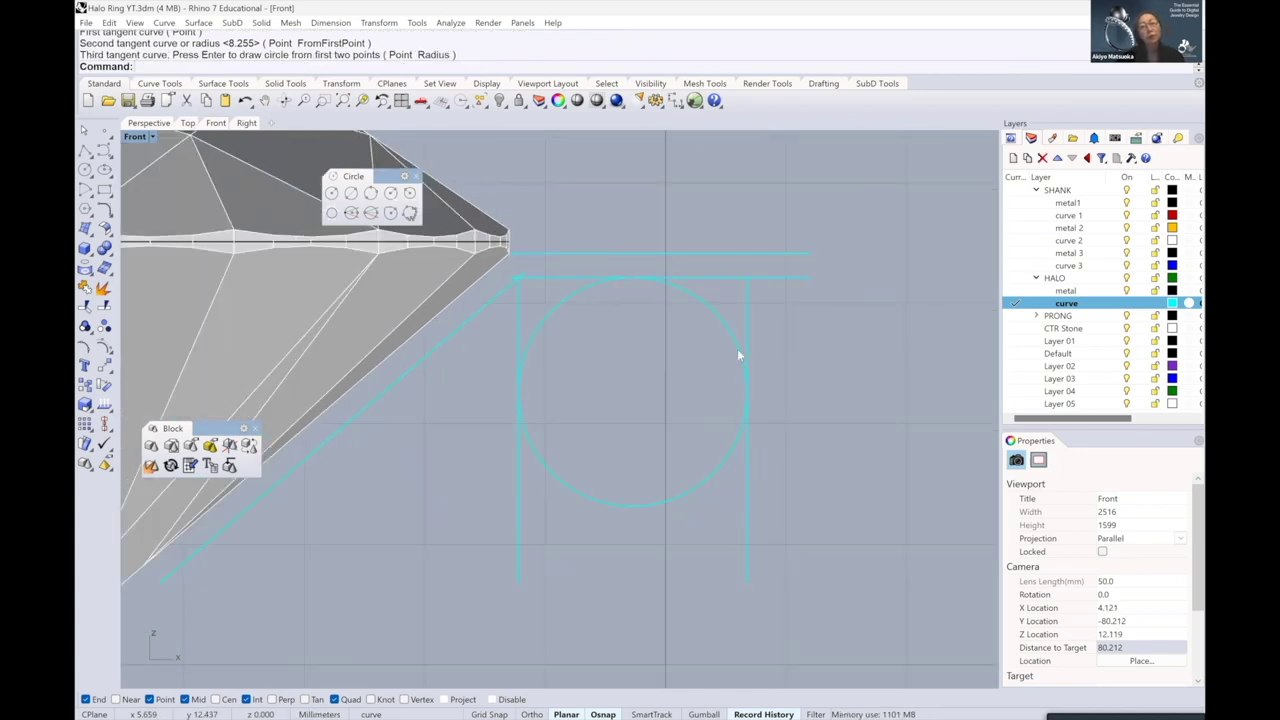
- Delete the upper horizontal girdle line and the slanted line offset from the stone's pavilion
left_click(770, 254)
key("Delete")
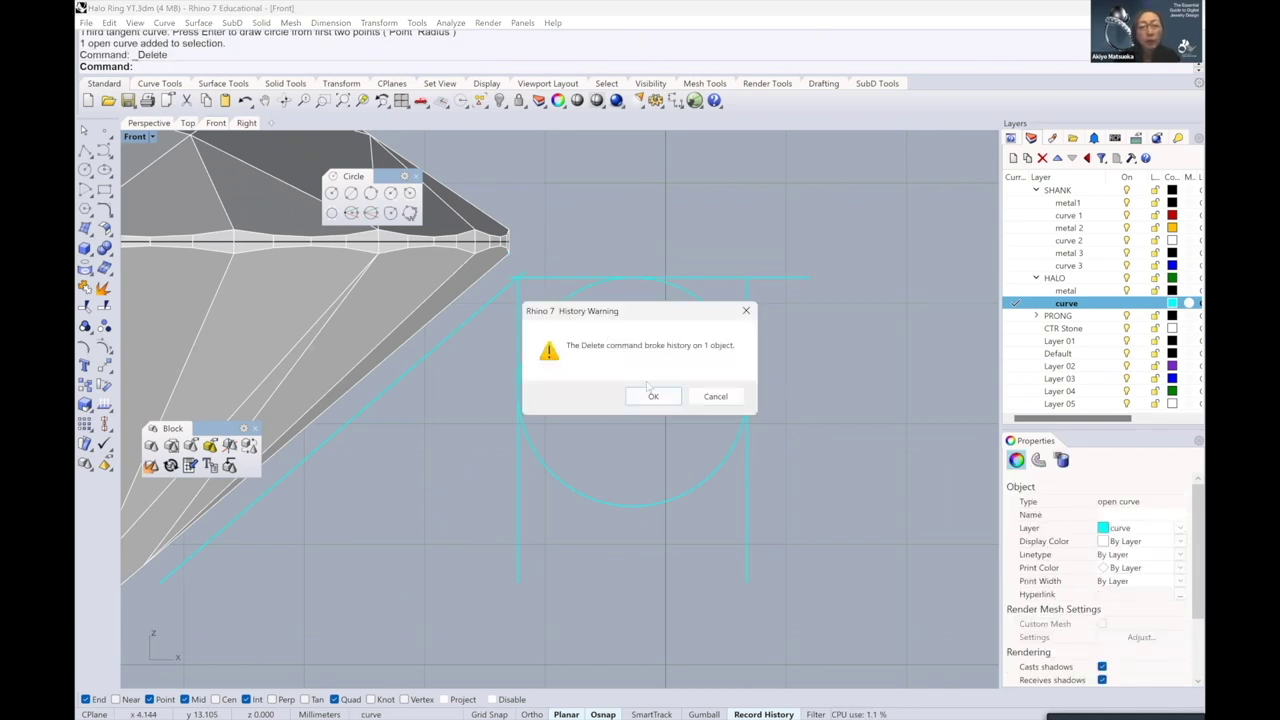
key("Return")
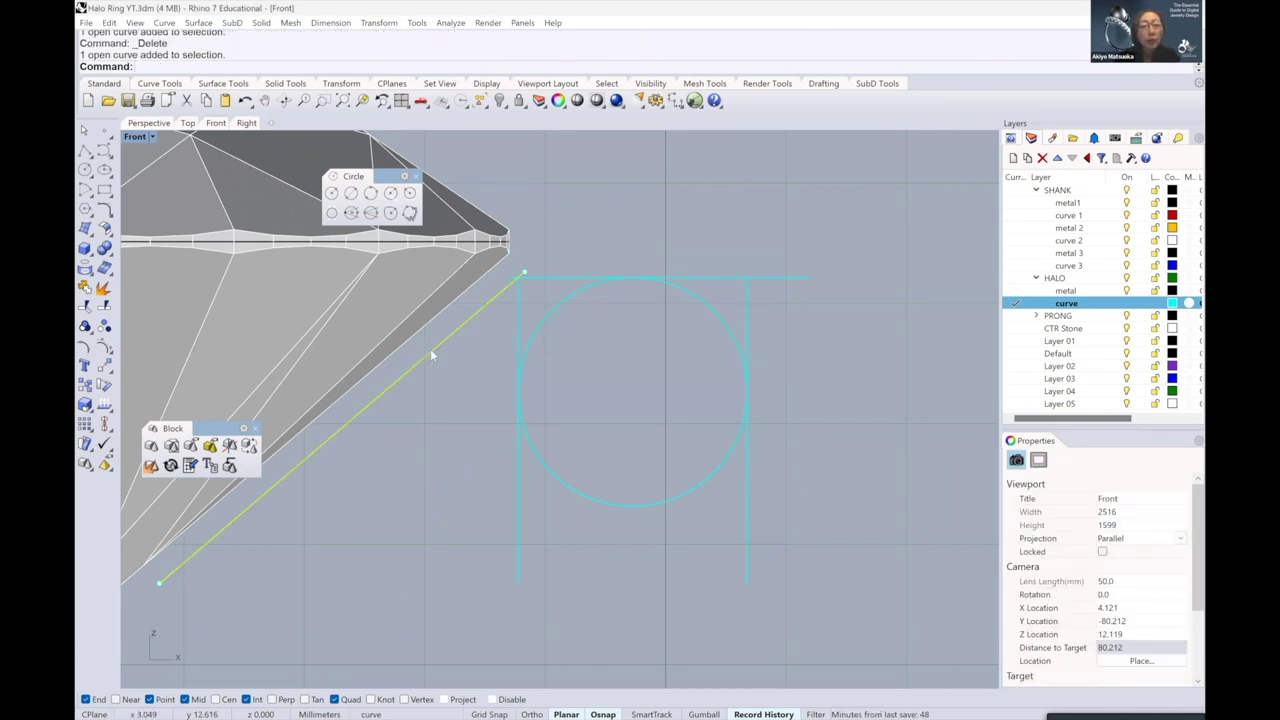
scroll(486, 328, "down", 2)
scroll(565, 297, "up", 2)
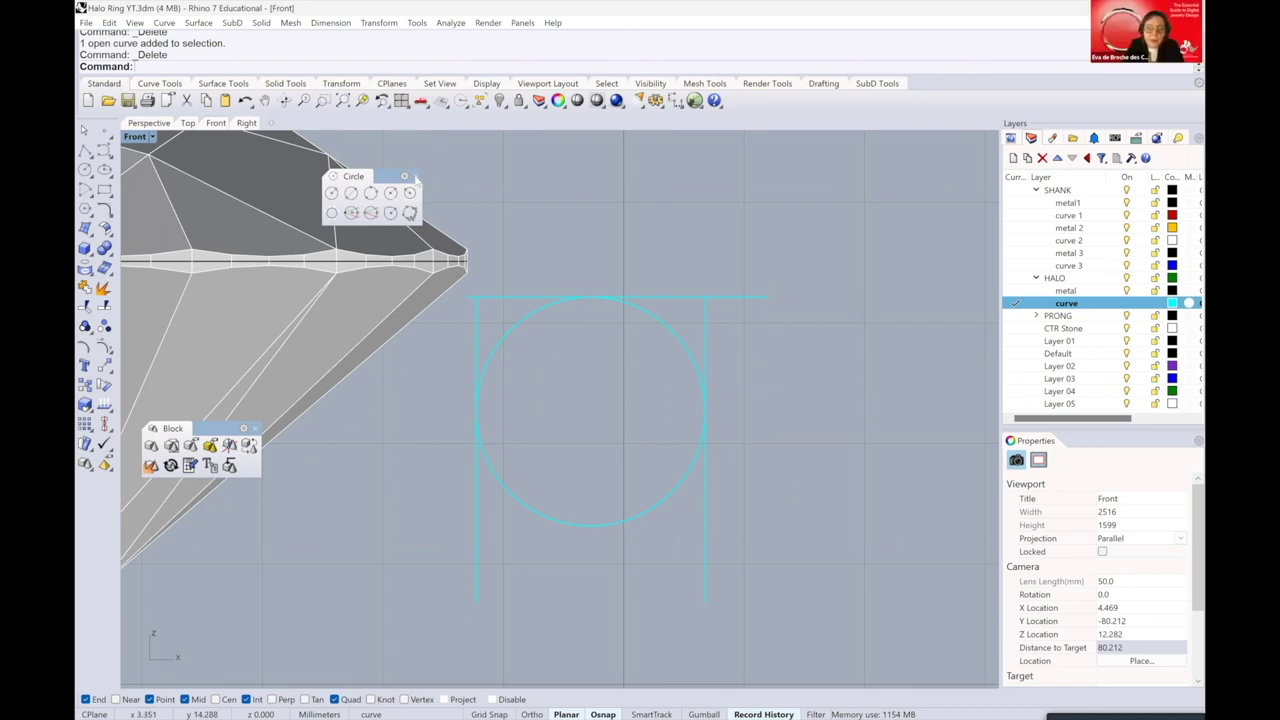
- Combine the lines and circle into one closed U-shaped profile with Curve Boolean, keeping the enclosed regions and deleting all input curves
left_click(416, 176)
left_click(159, 83)
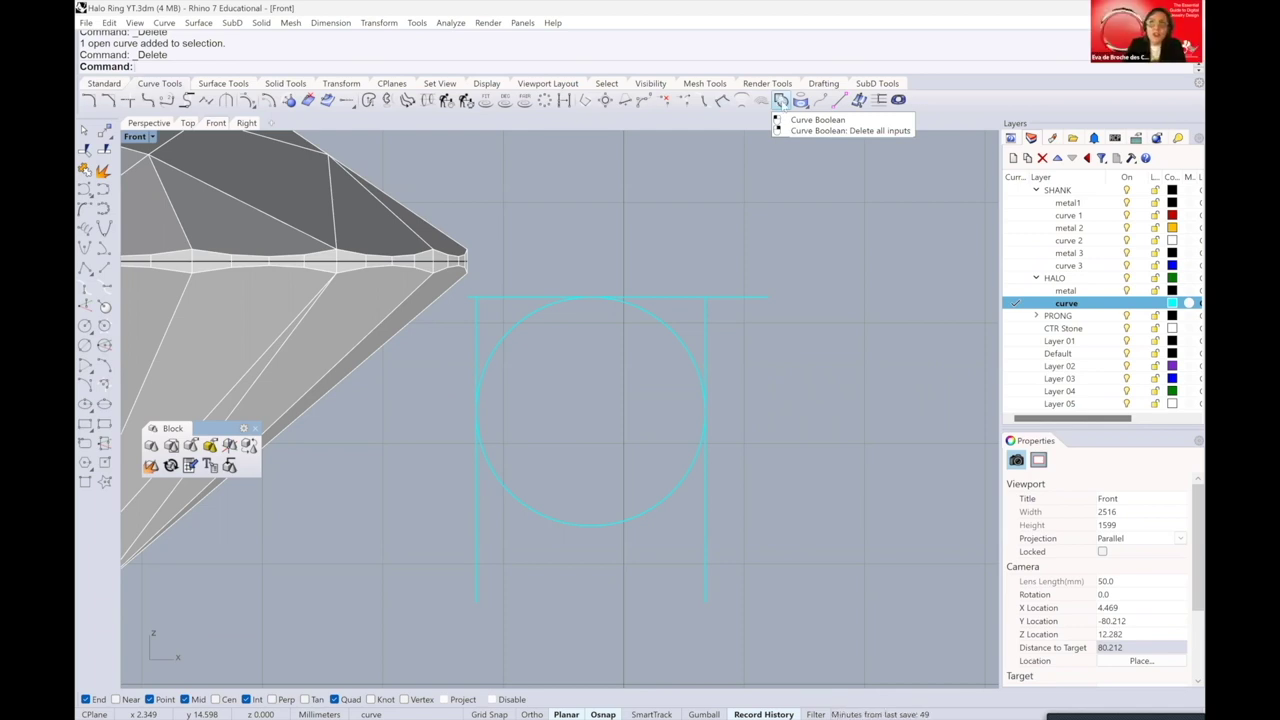
left_click(781, 101)
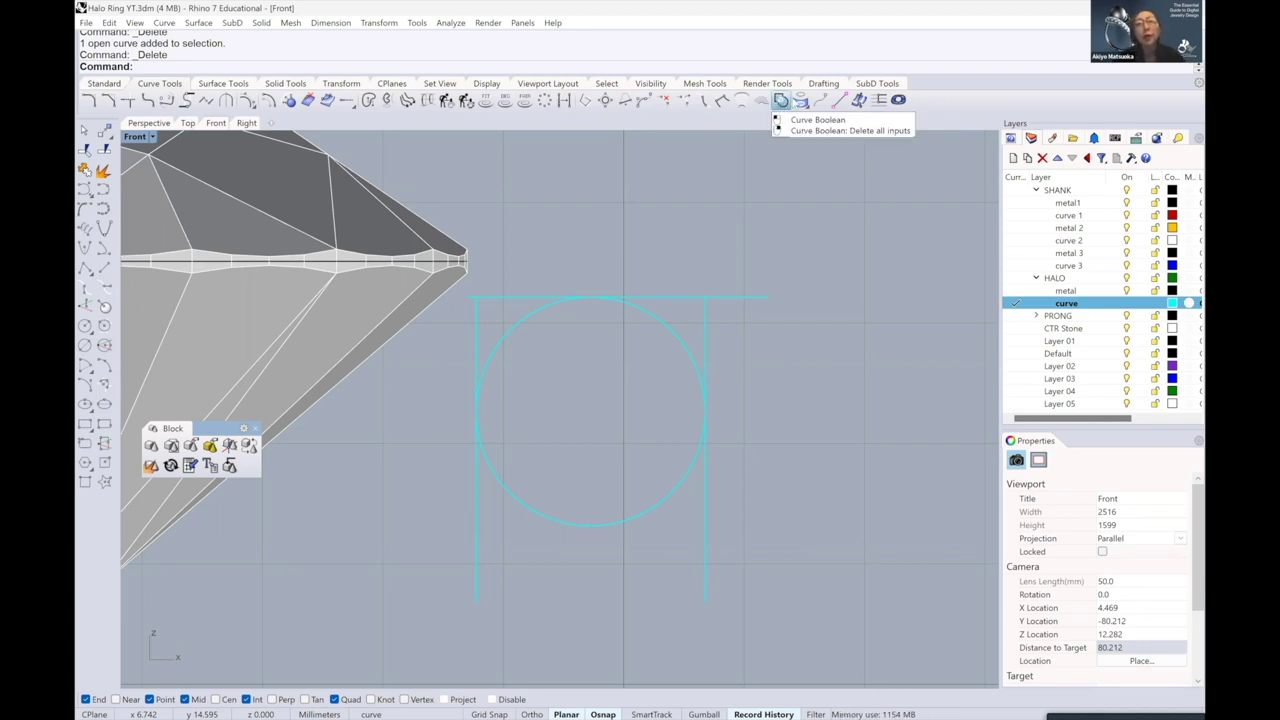
left_click(781, 101)
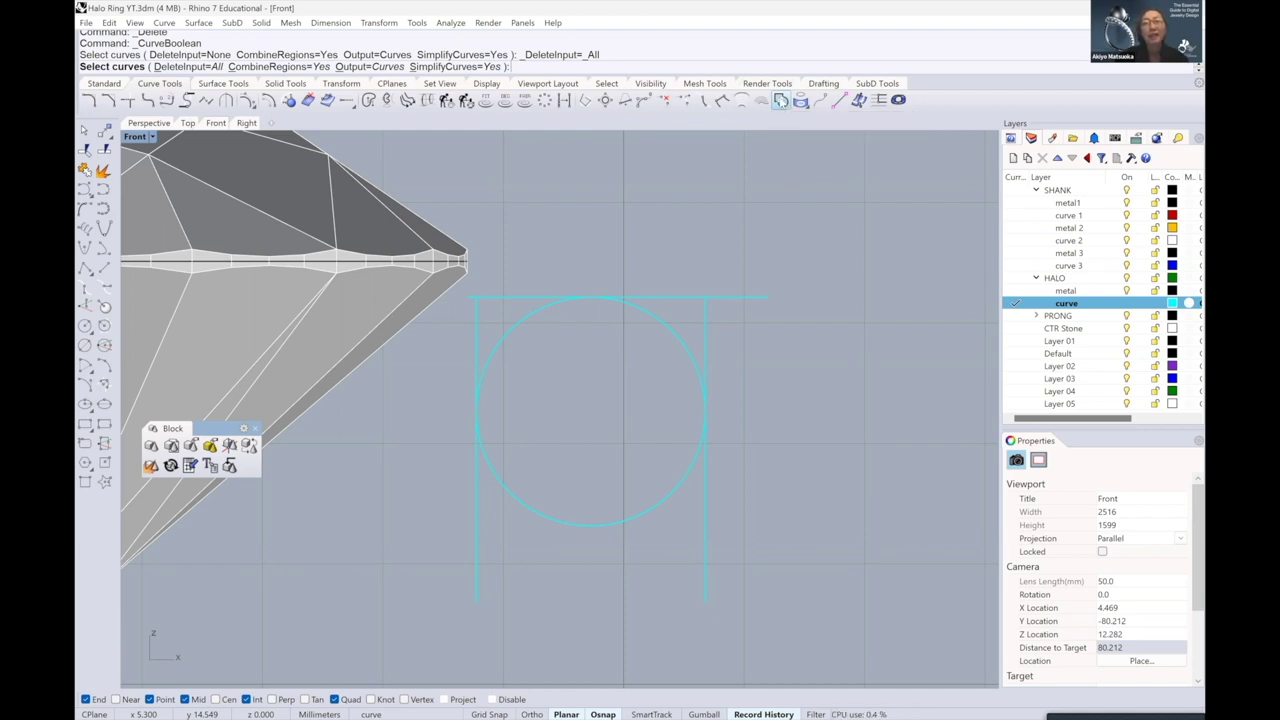
left_click(782, 103)
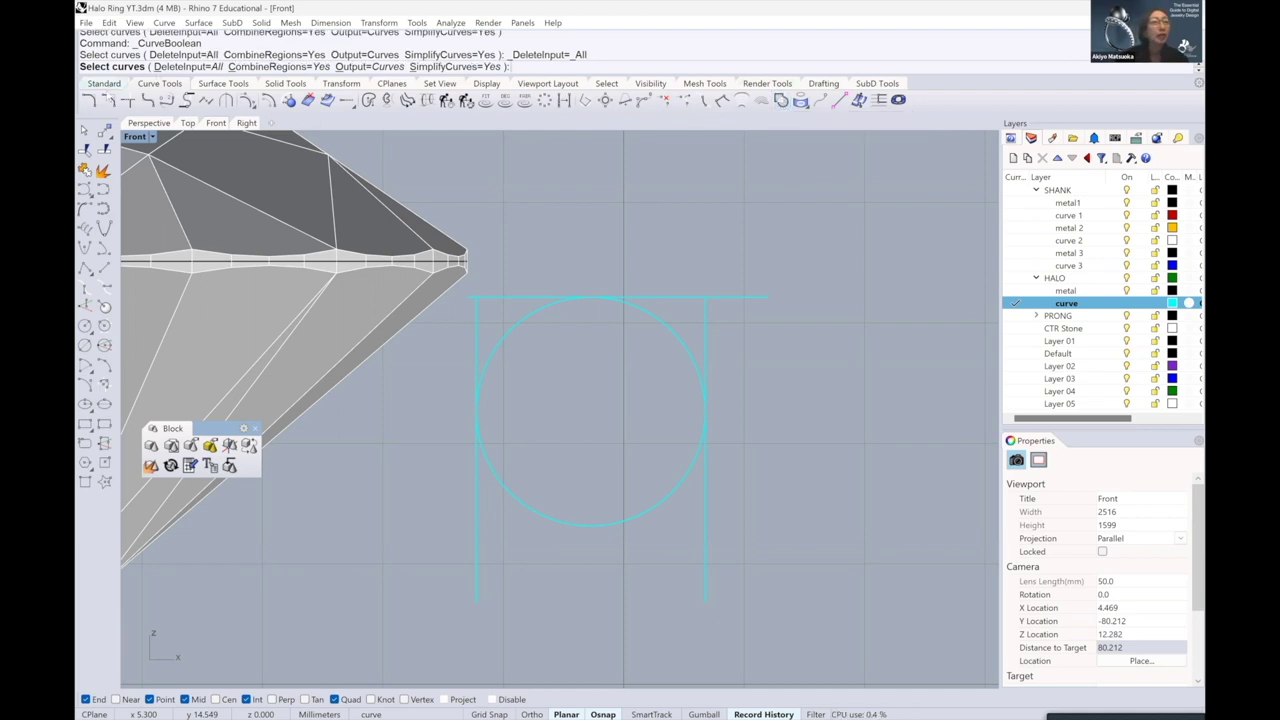
left_click_drag(791, 497, 480, 296)
key("Return")
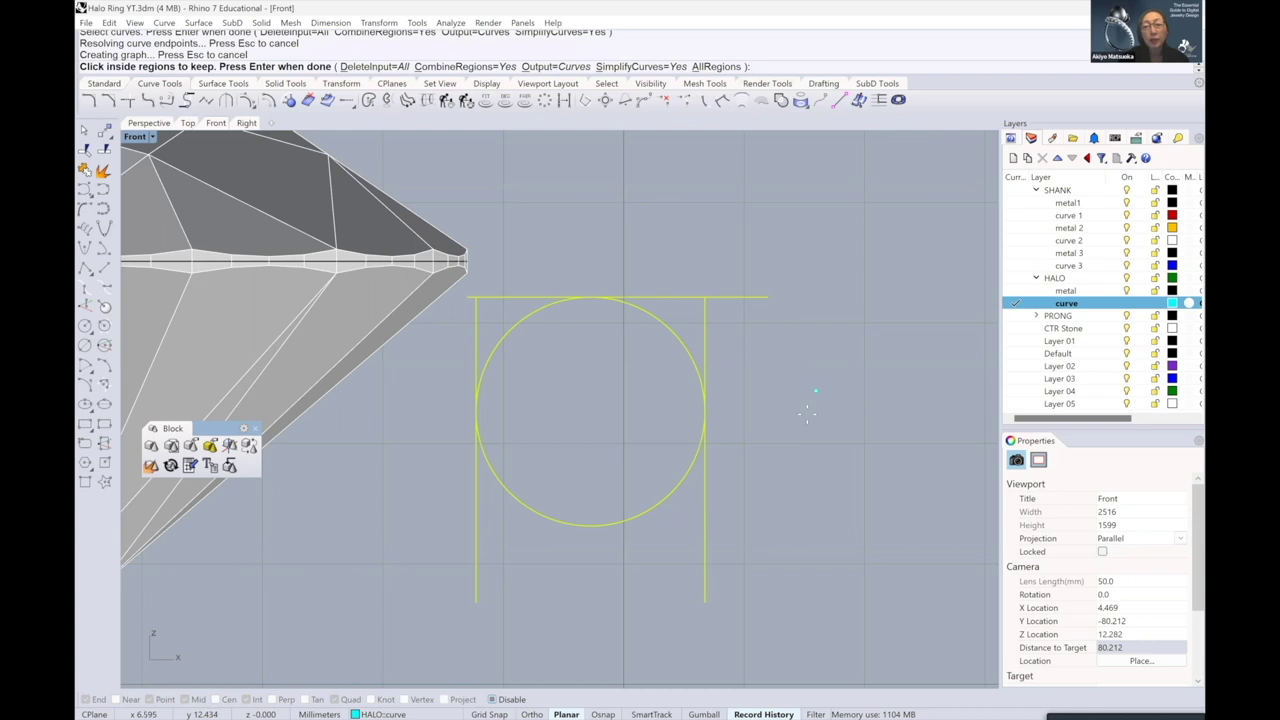
left_click(767, 405)
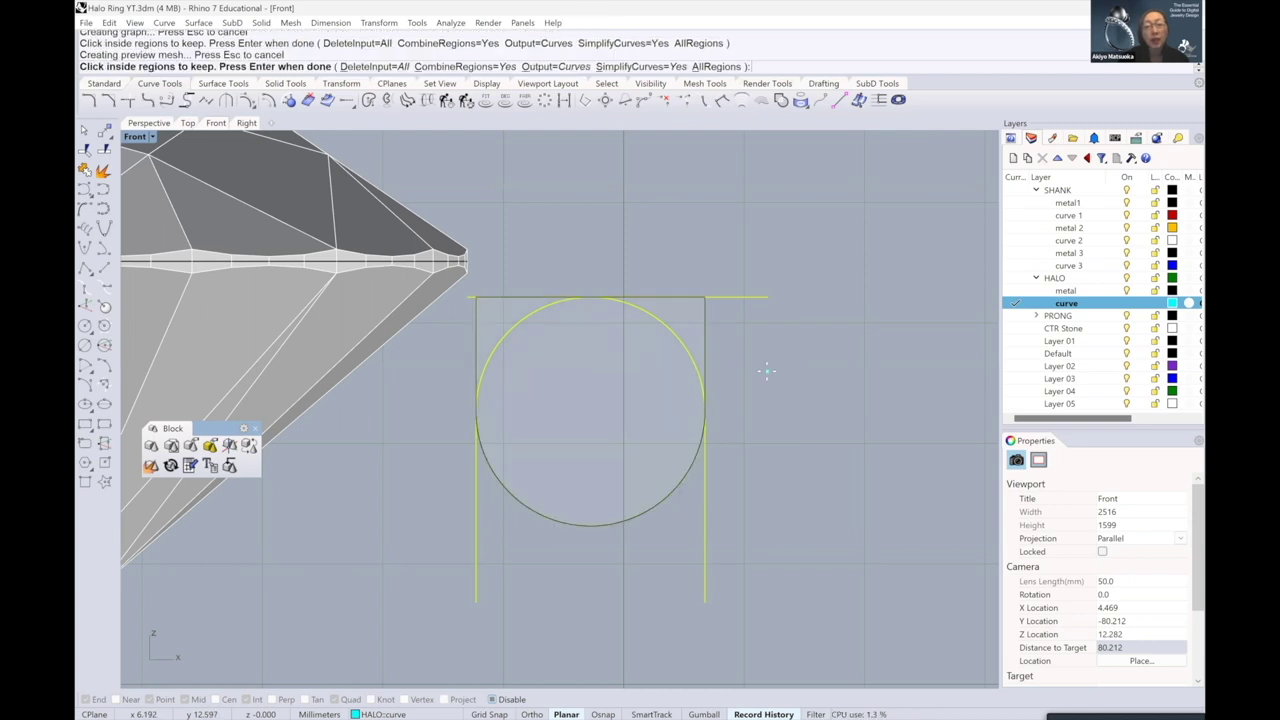
key("Return")
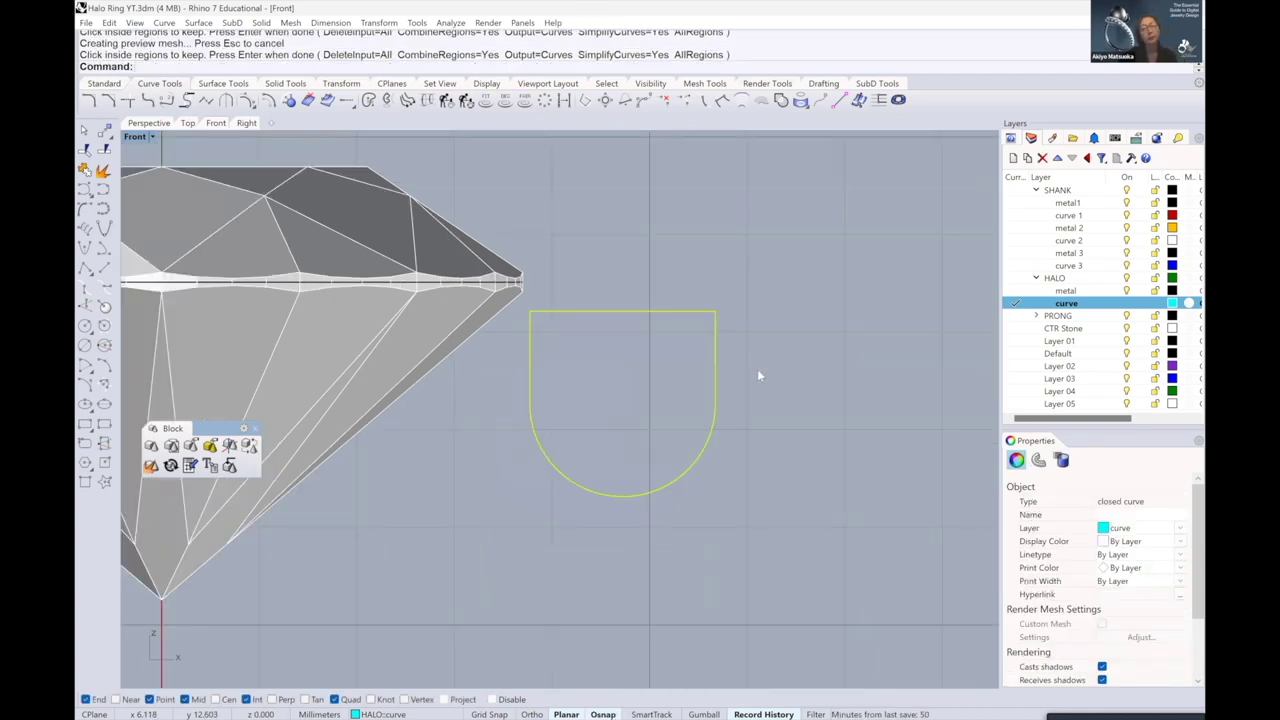
- Show the U-shaped profile's control points and move the three lowest ones up by 0.3 mm to flatten its rounded bottom
scroll(758, 374, "up", 1)
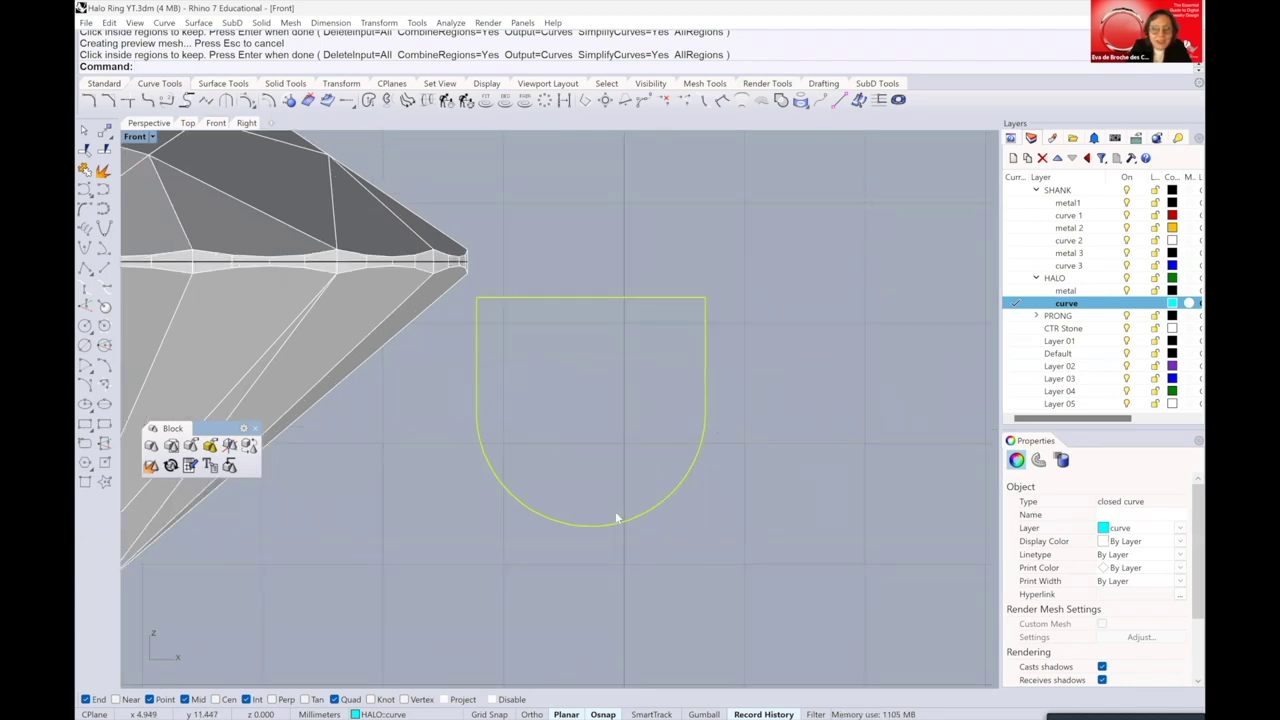
key("F10")
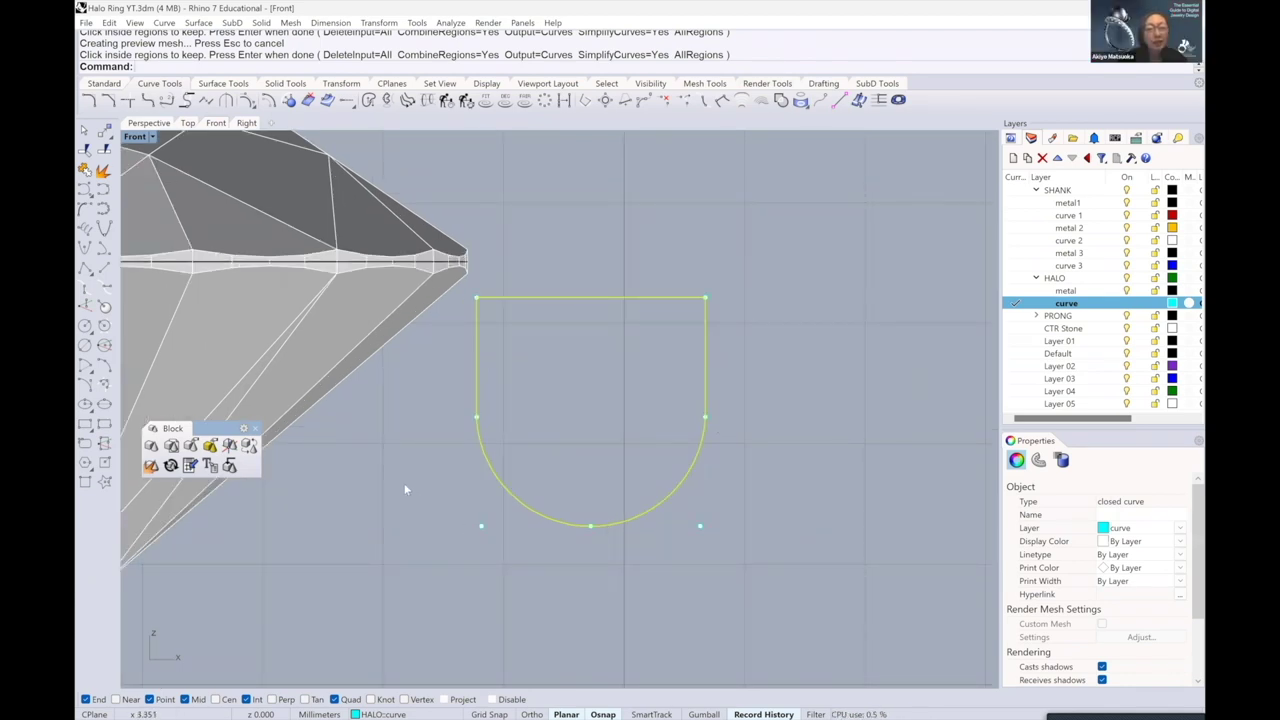
left_click_drag(404, 483, 846, 577)
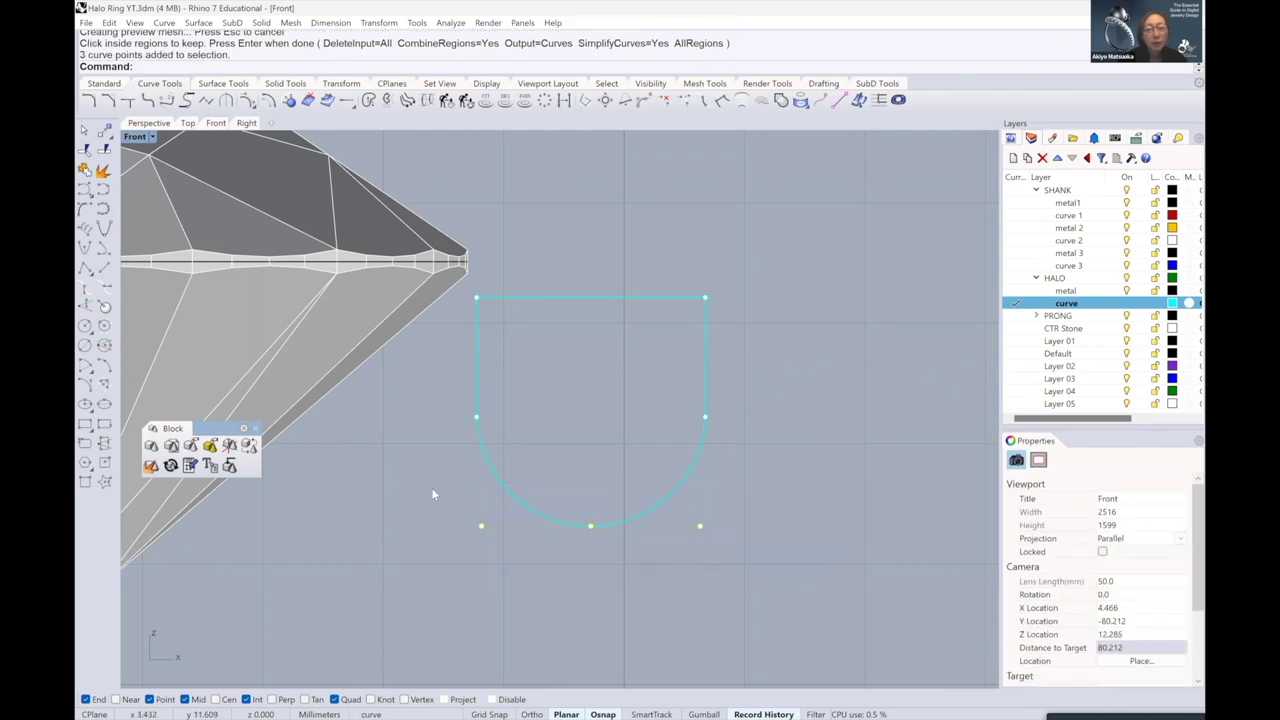
left_click_drag(432, 494, 856, 583)
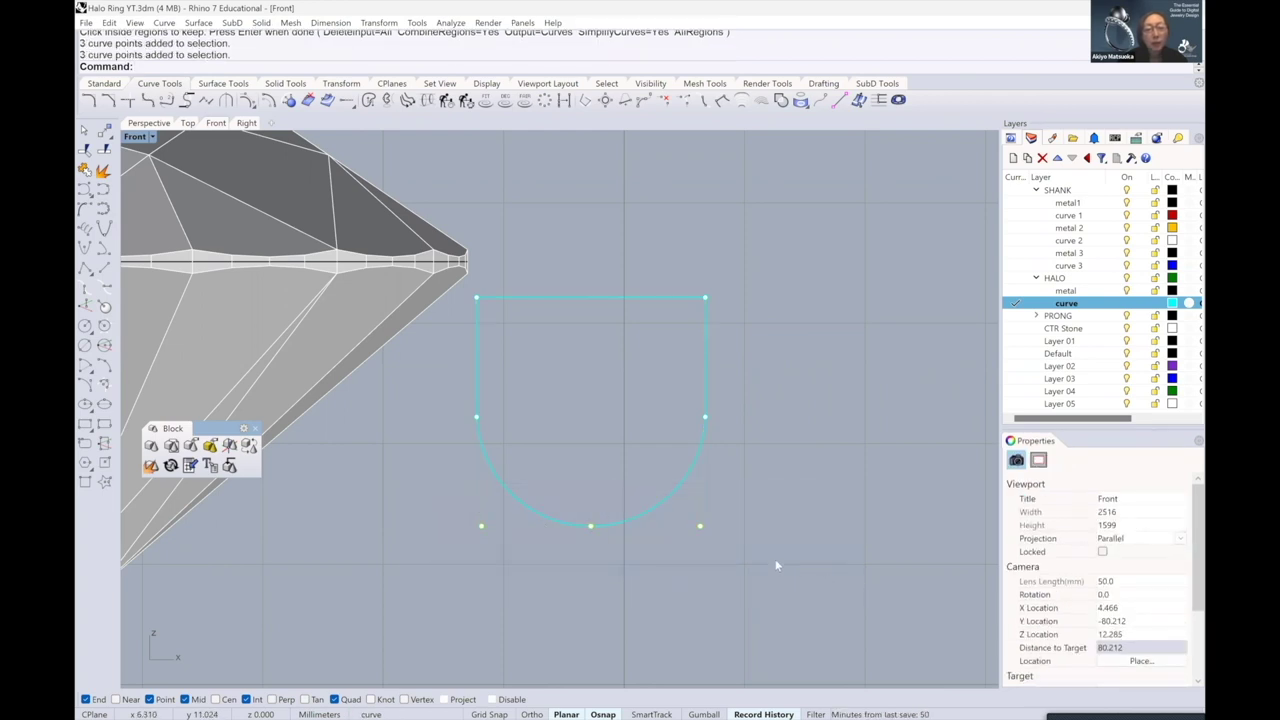
left_click(702, 713)
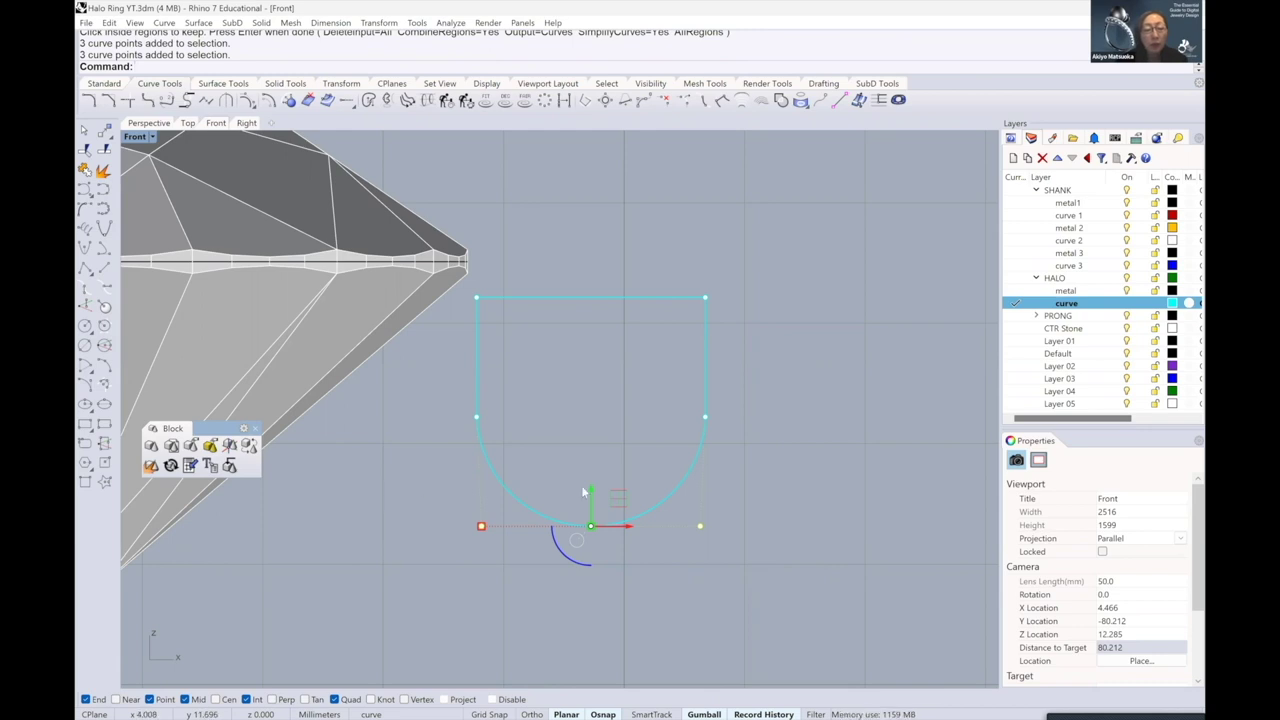
left_click_drag(591, 492, 591, 492)
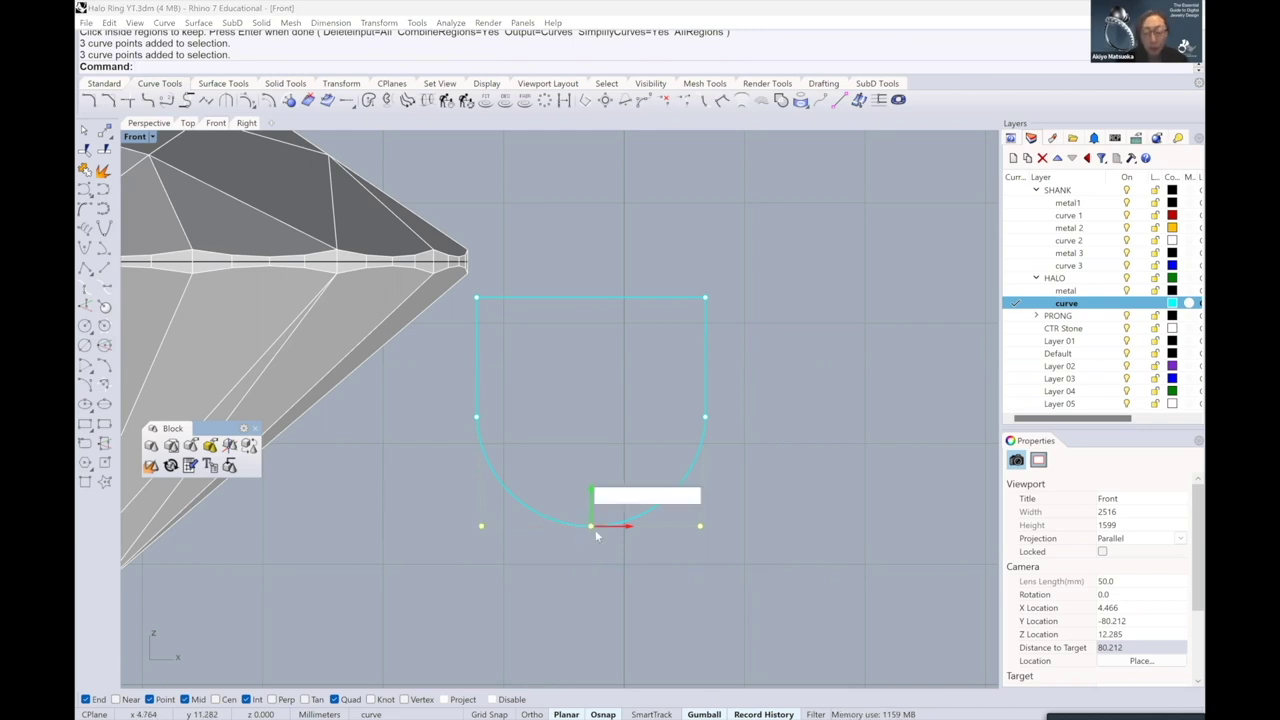
type("3")
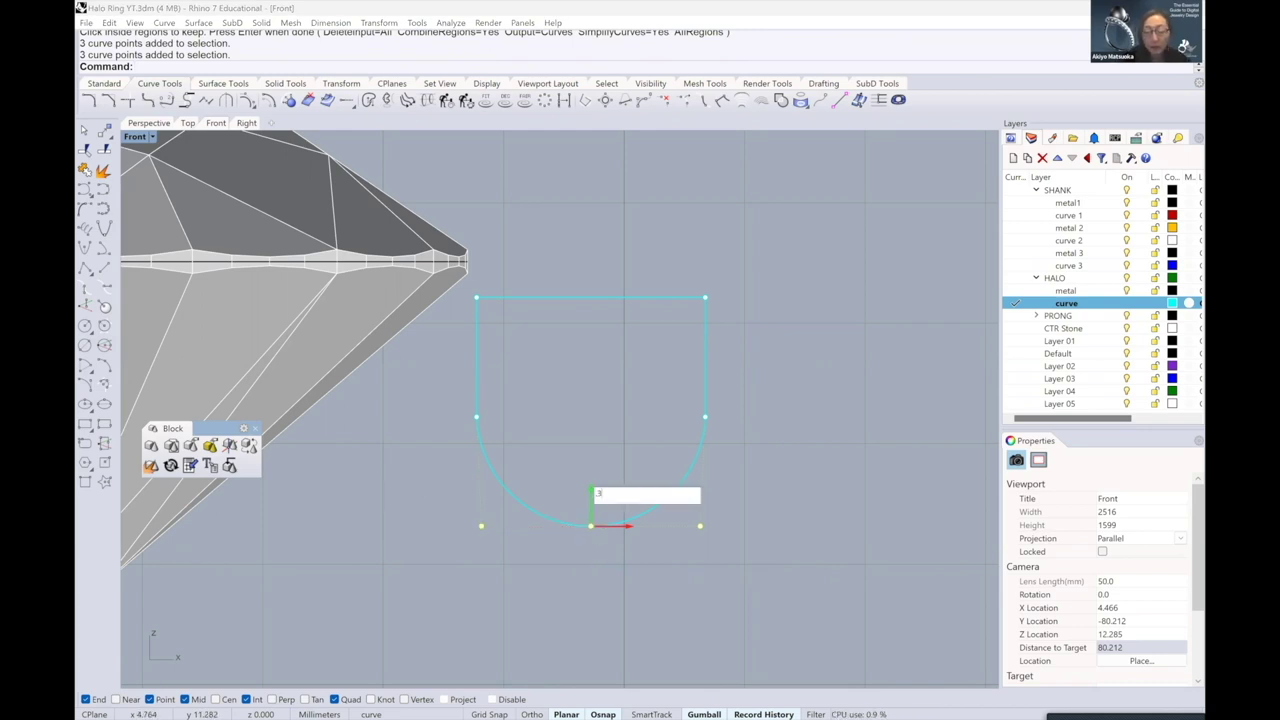
key("Return")
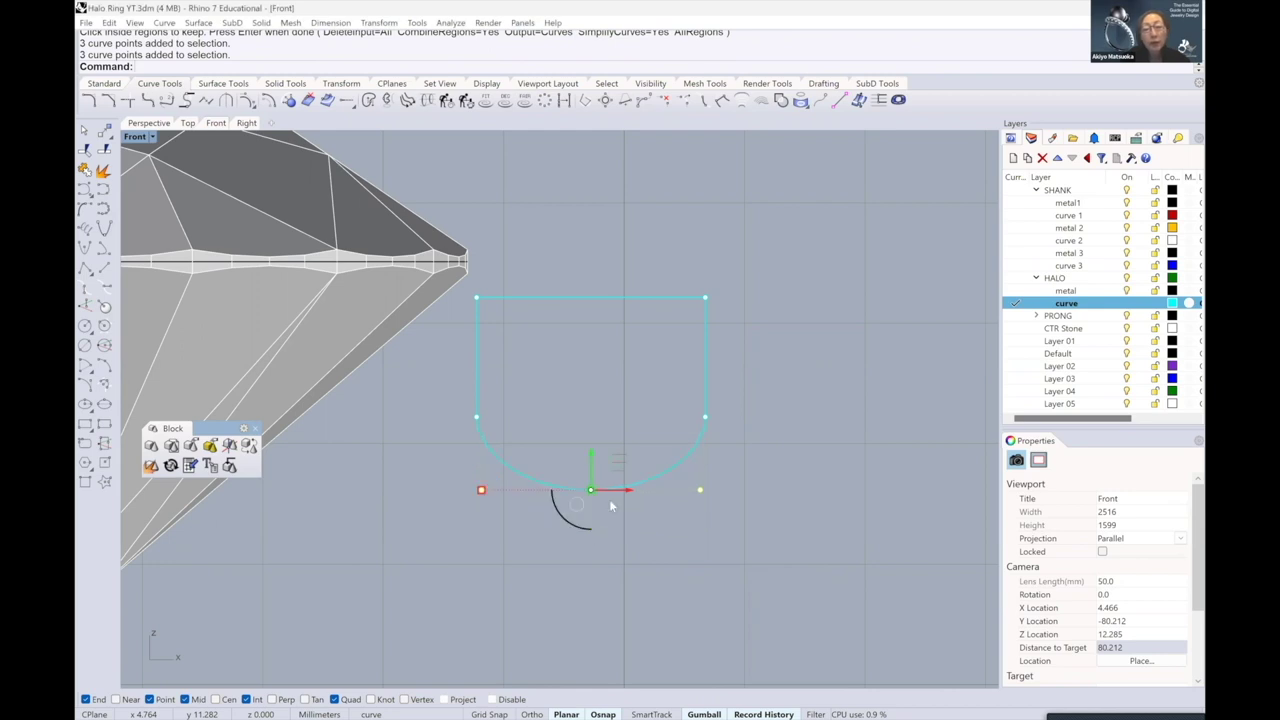
left_click(828, 391)
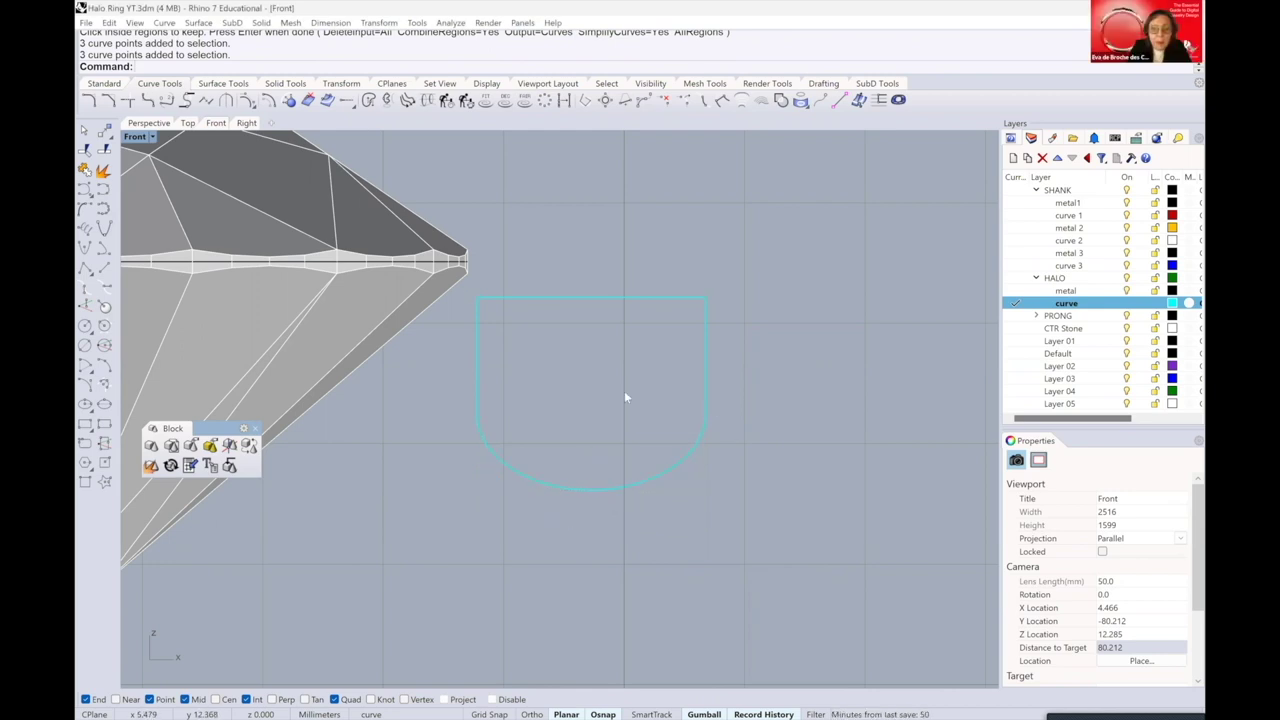
- Close the floating Block toolbar and rotate the U-shaped profile by -15 degrees about its upper corner nearest the stone
left_click(254, 428)
left_click(104, 83)
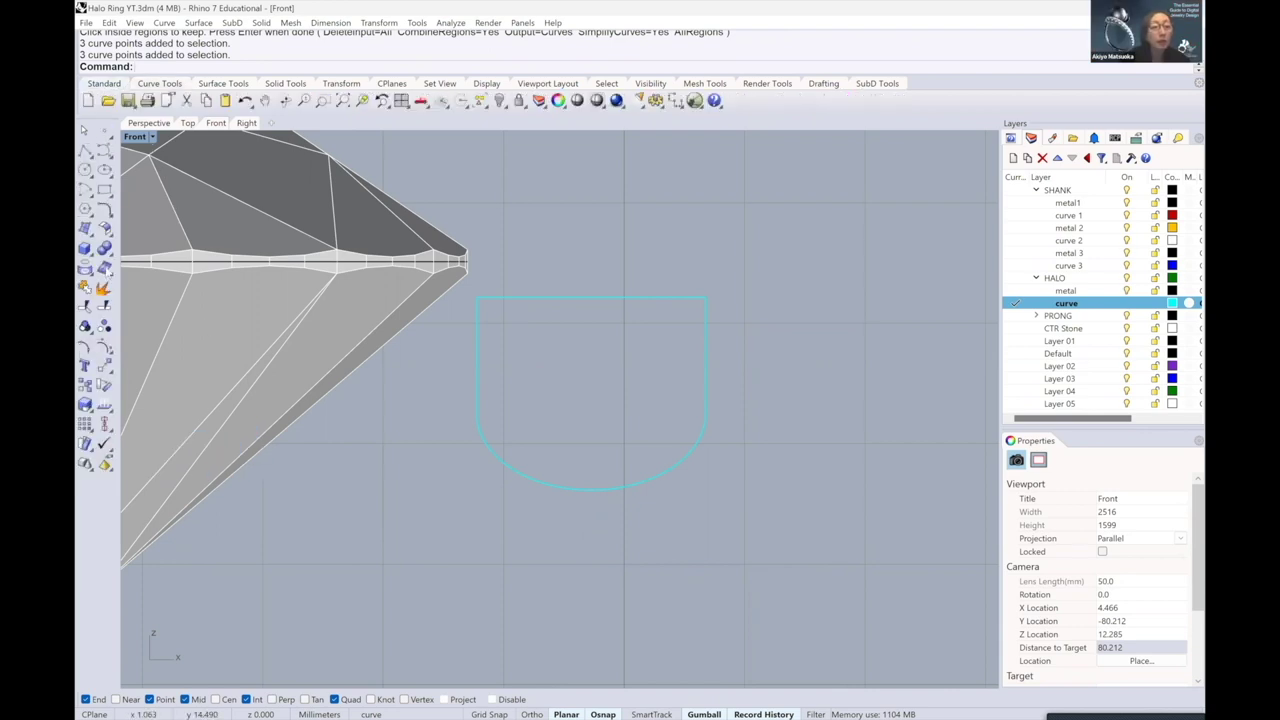
left_click(105, 367)
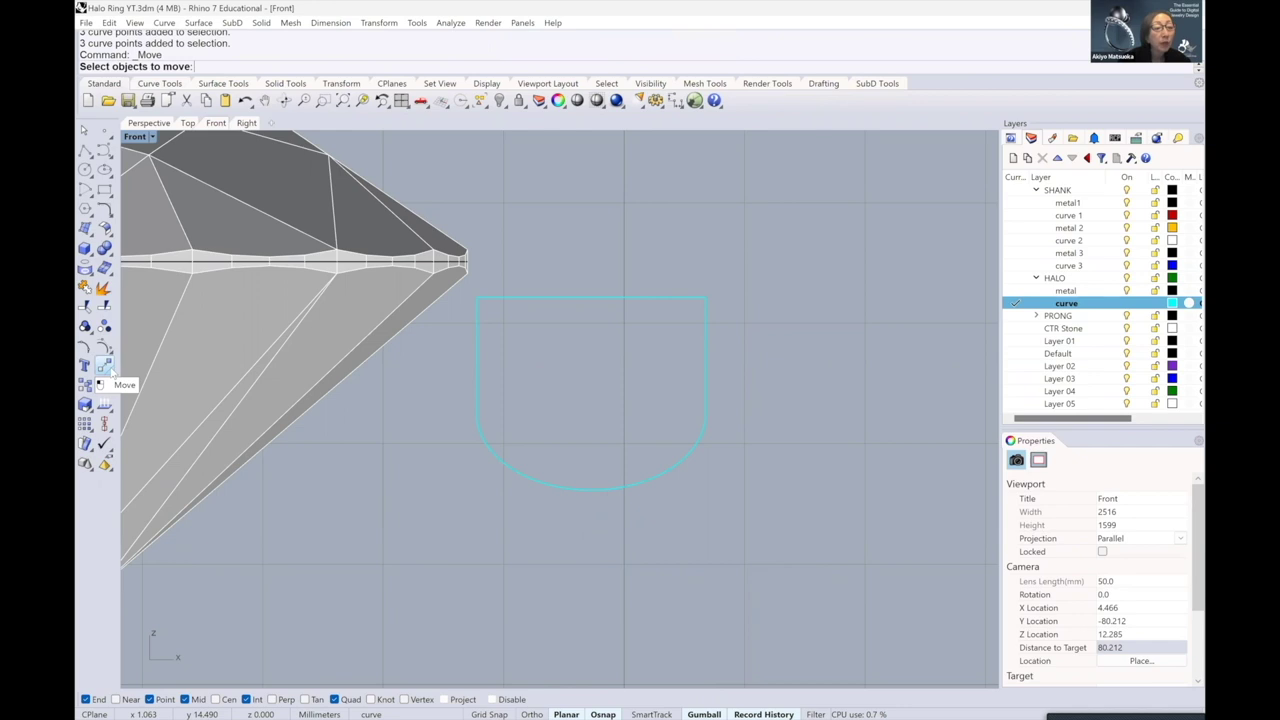
left_click(104, 386)
left_click(484, 298)
key("Return")
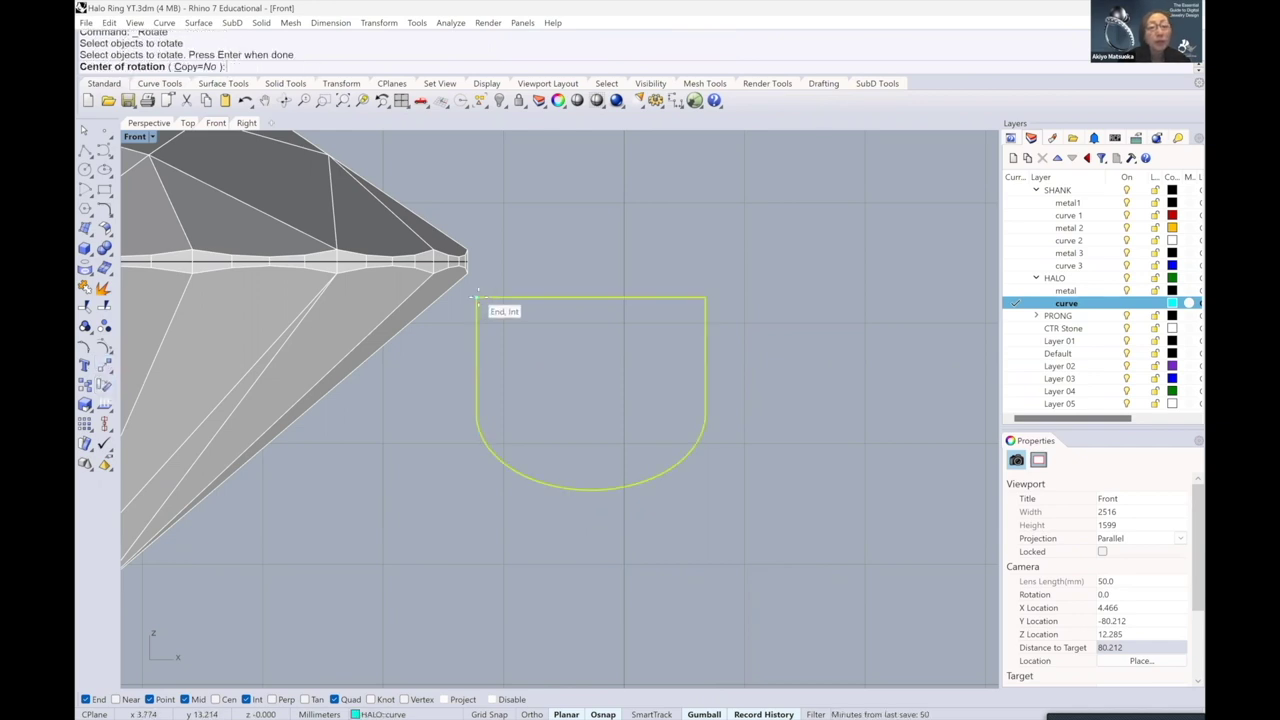
left_click(476, 297)
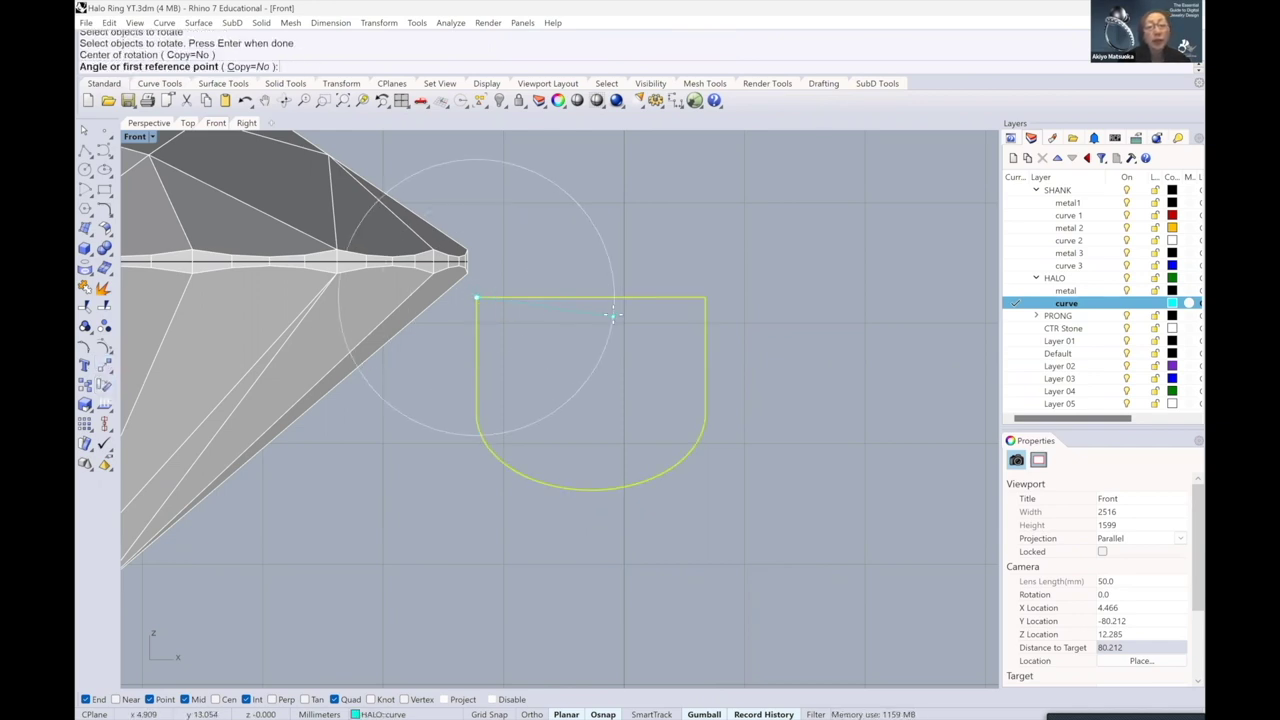
type("-15")
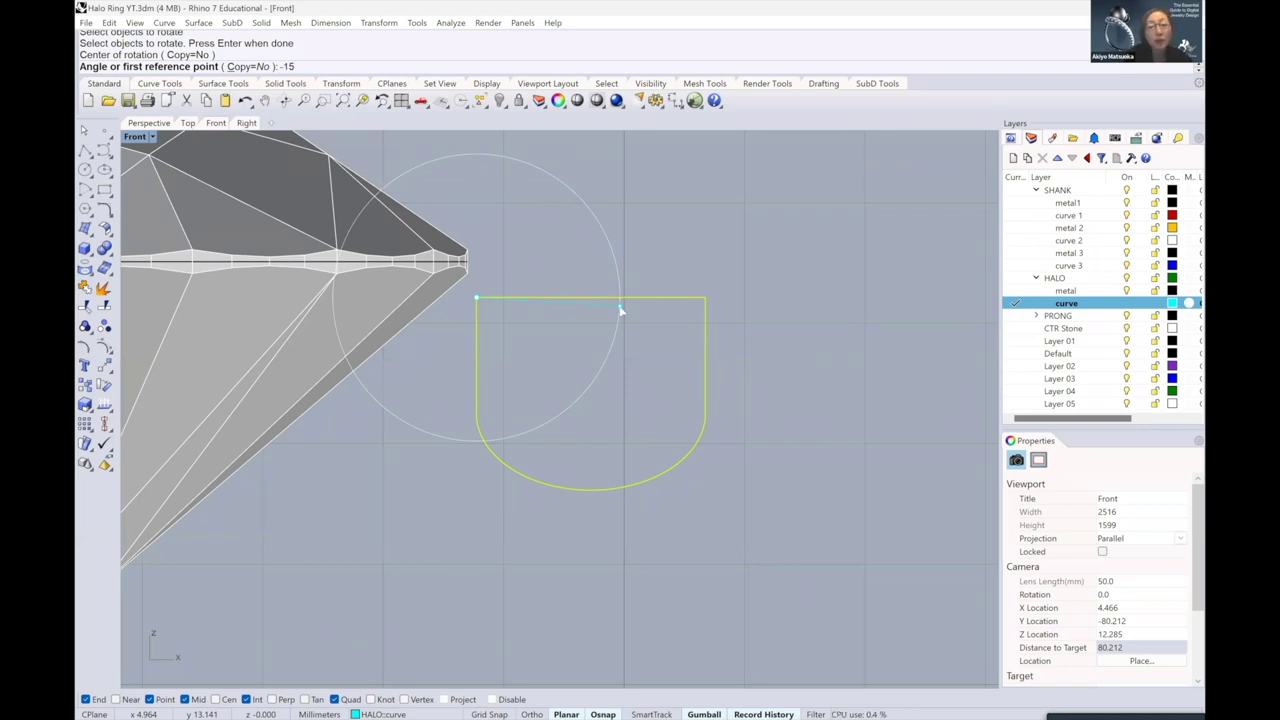
key("Return")
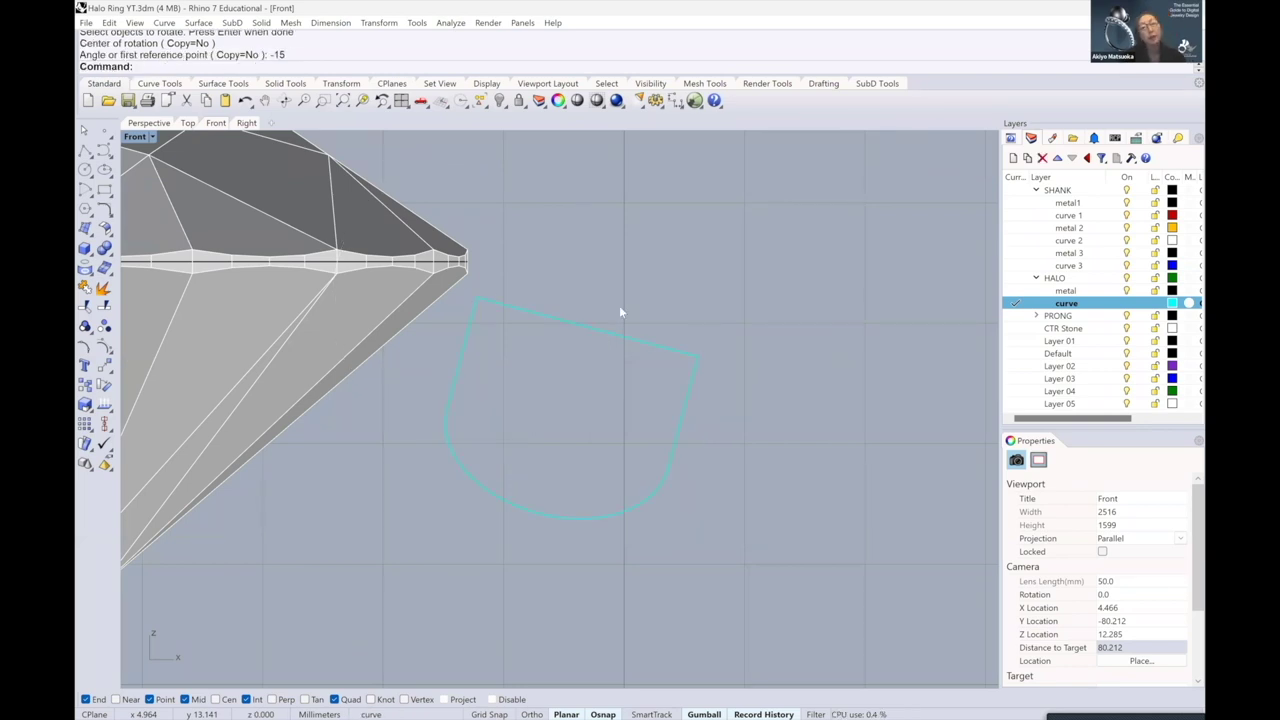
- Switch to the Perspective view and make the HALO metal layer current
scroll(620, 308, "down", 4)
scroll(600, 280, "up", 2)
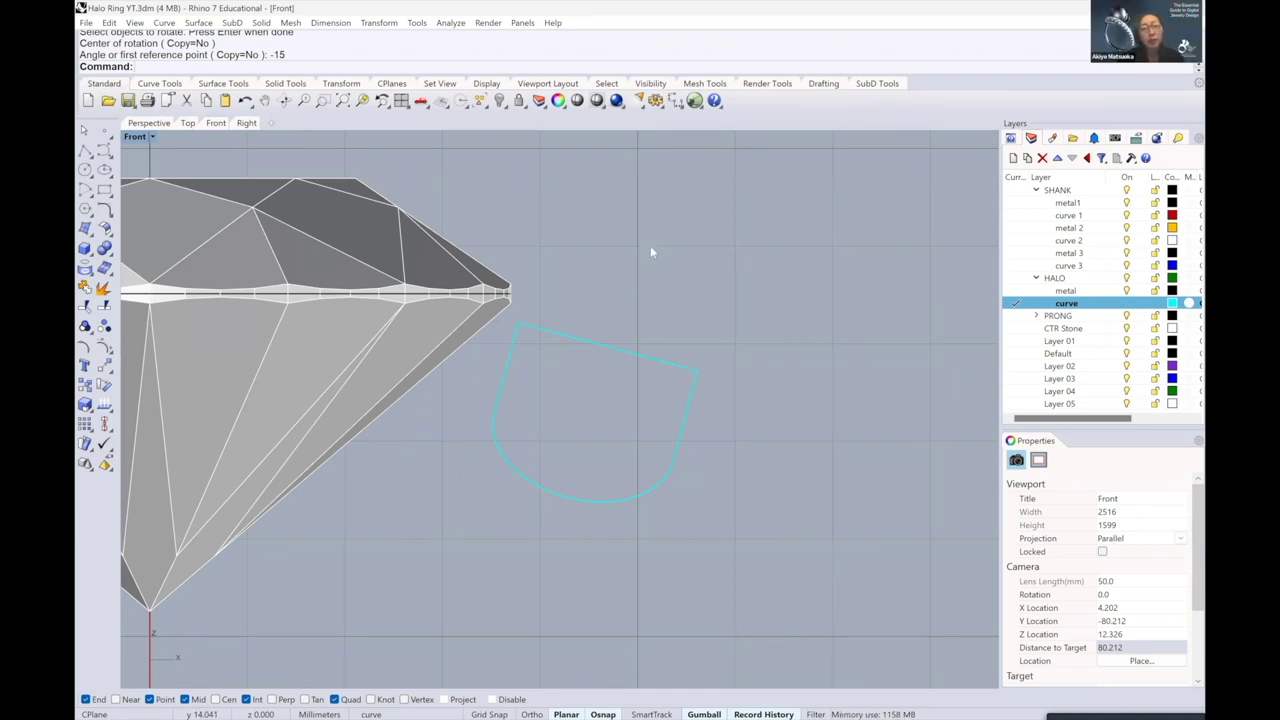
scroll(615, 296, "down", 1)
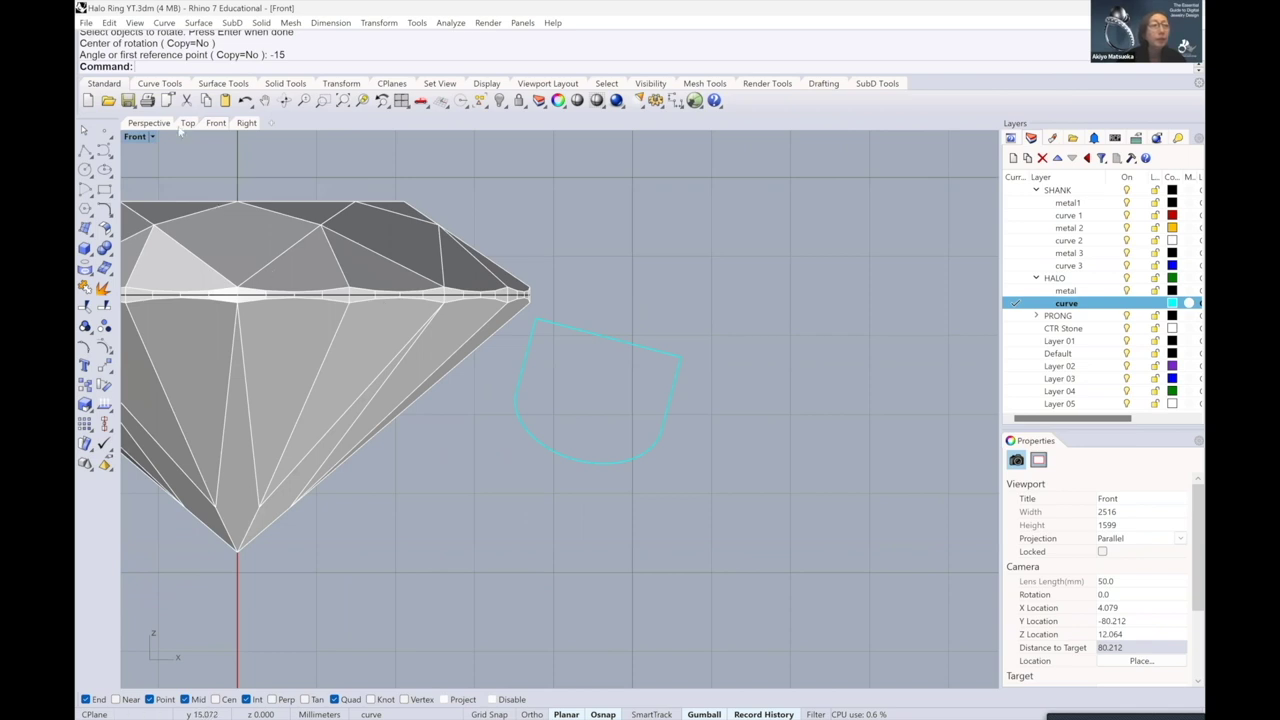
key("ctrl+F4")
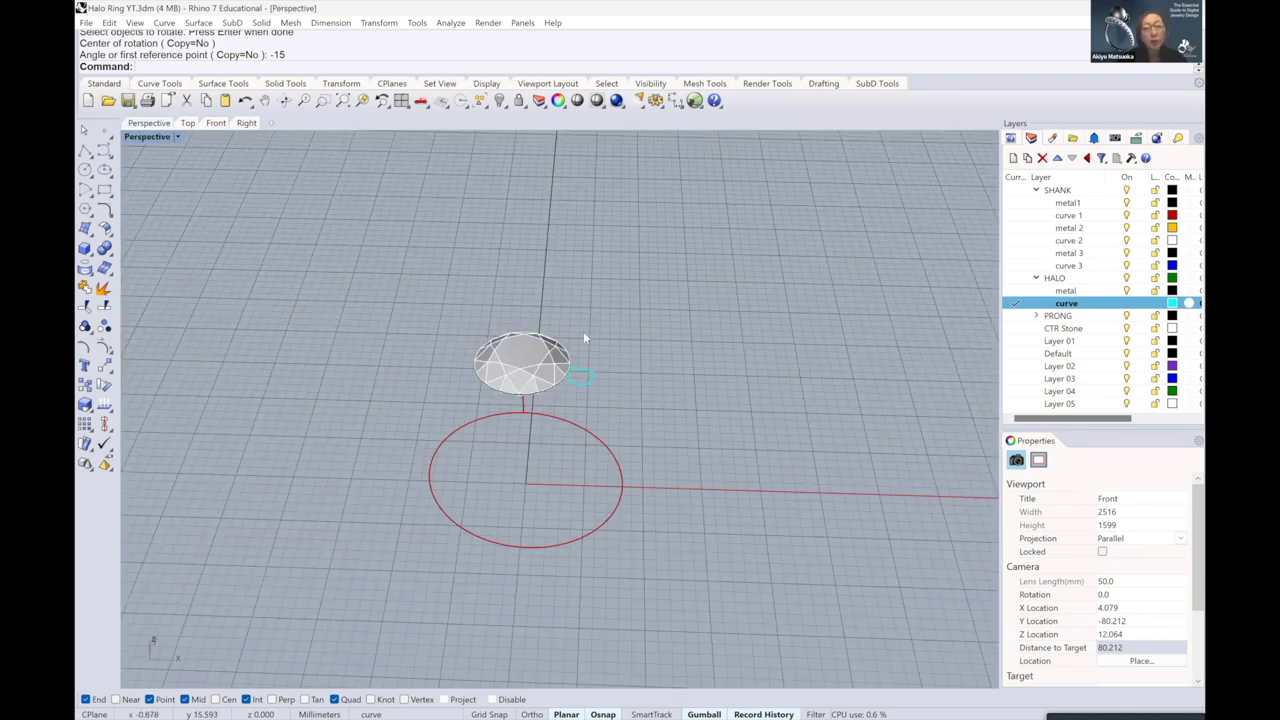
scroll(569, 344, "down", 1)
scroll(972, 259, "up", 5)
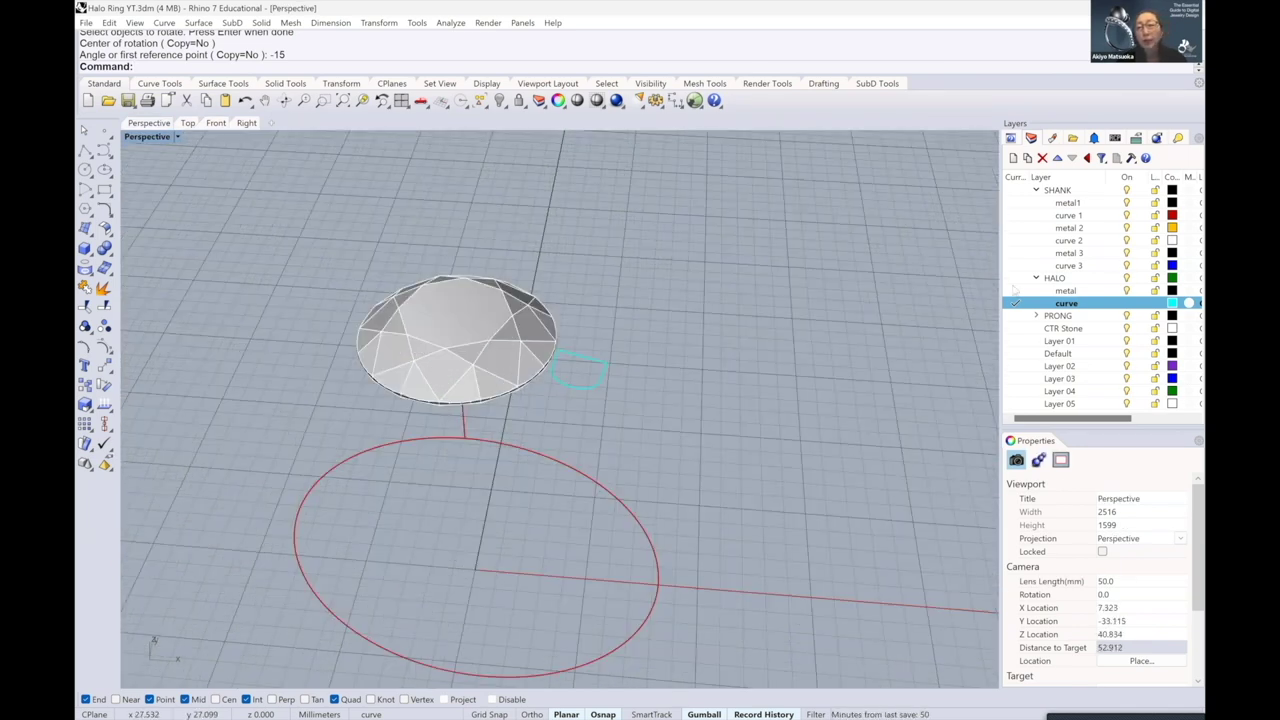
left_click(1015, 290)
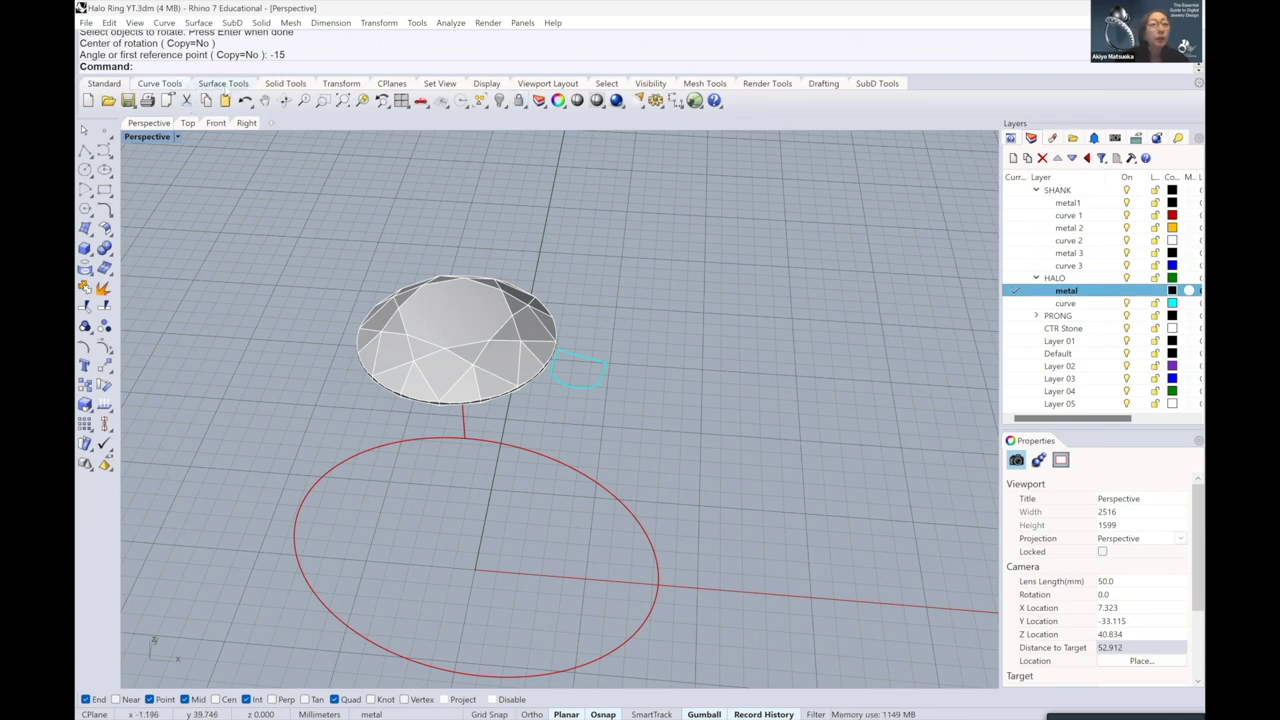
- Revolve the tilted U-shaped profile 360 degrees around the vertical CPlane axis through the origin, keeping the input curve
left_click(223, 84)
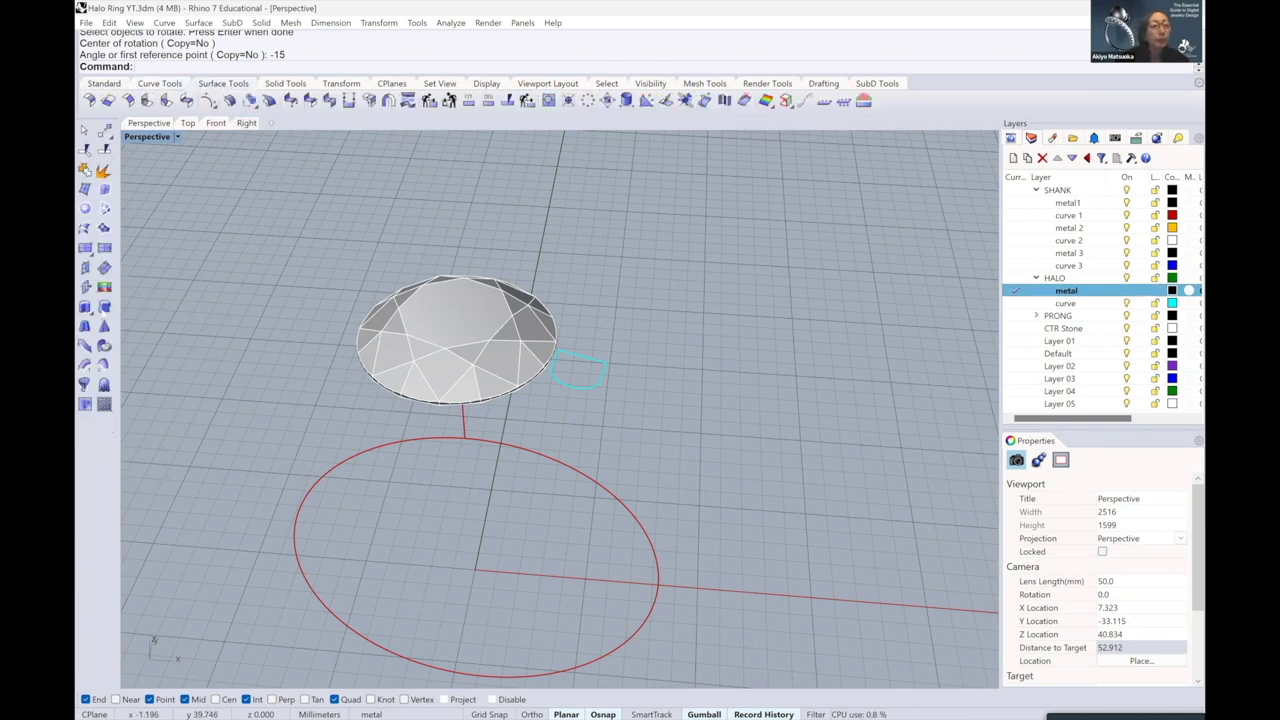
left_click(84, 384)
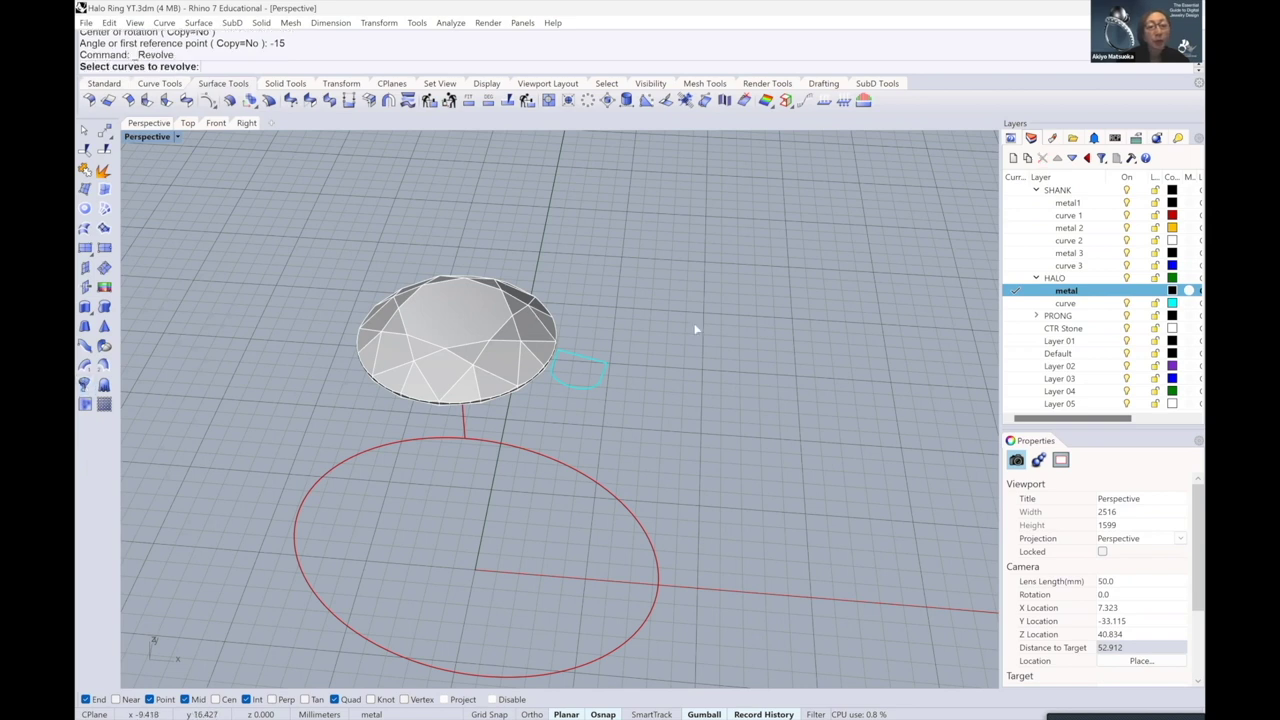
left_click(595, 365)
key("Return")
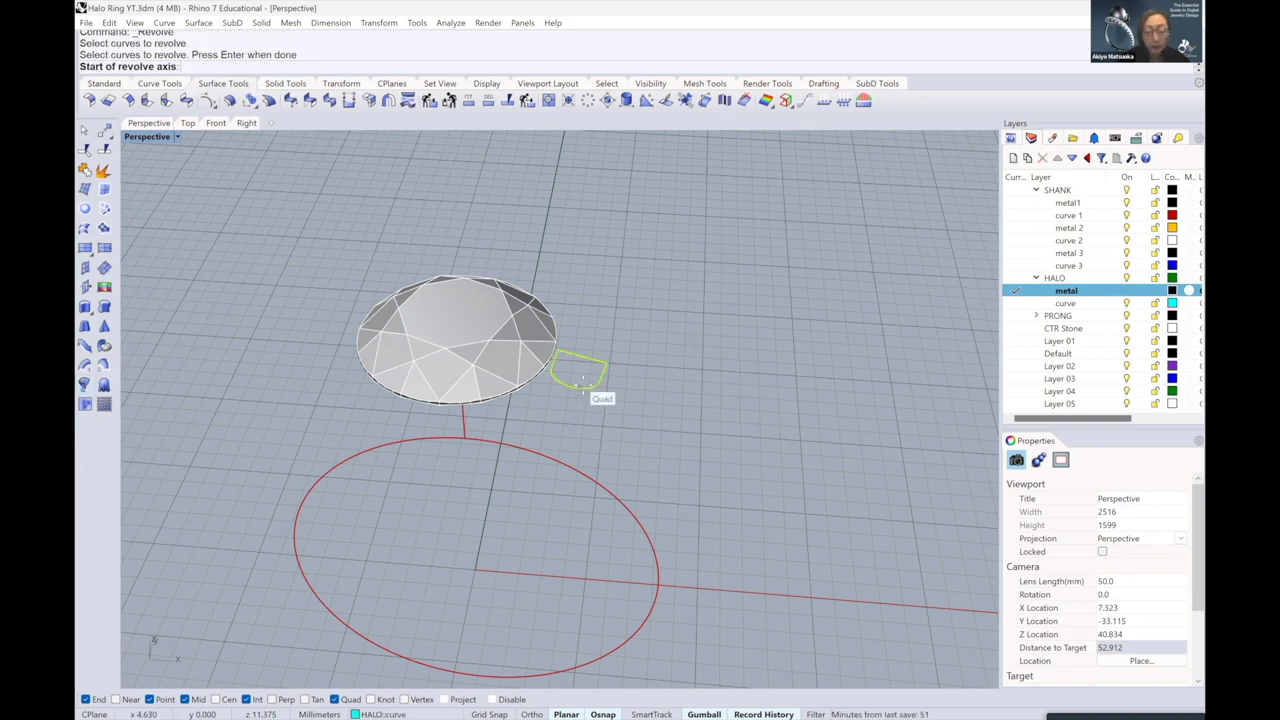
type("0")
key("Return")
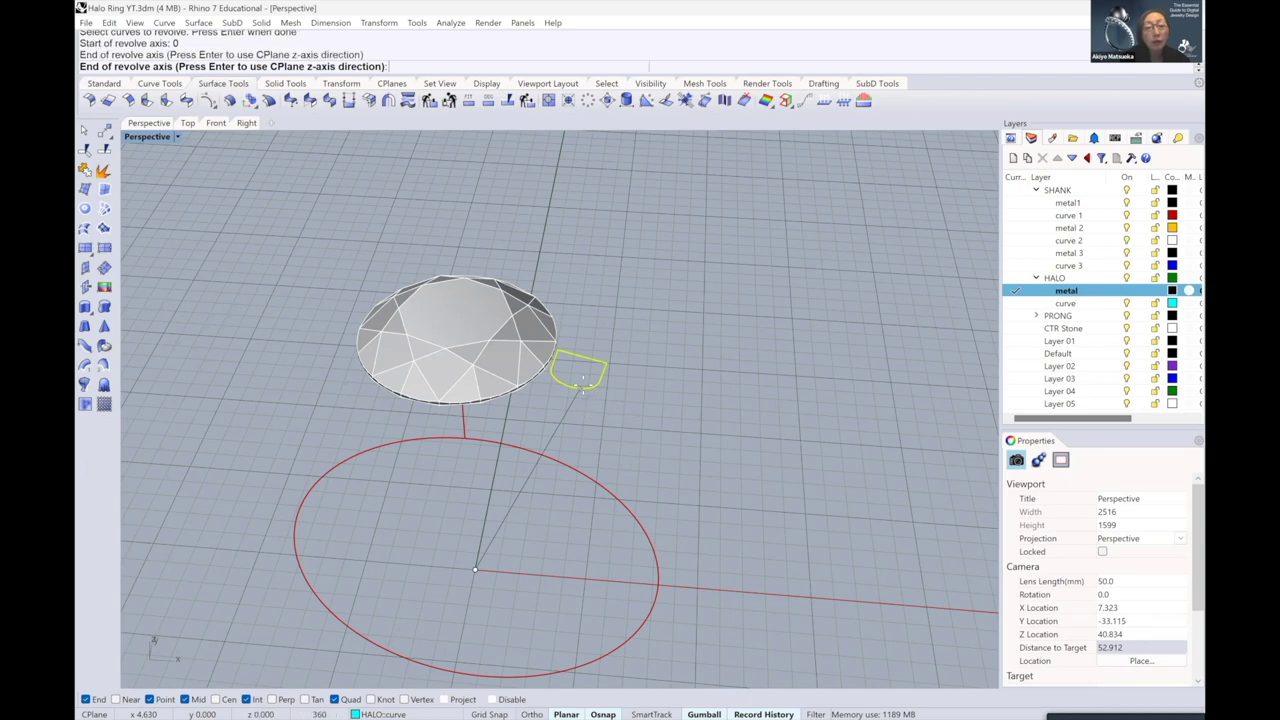
key("Return")
key("Return")
key("Return")
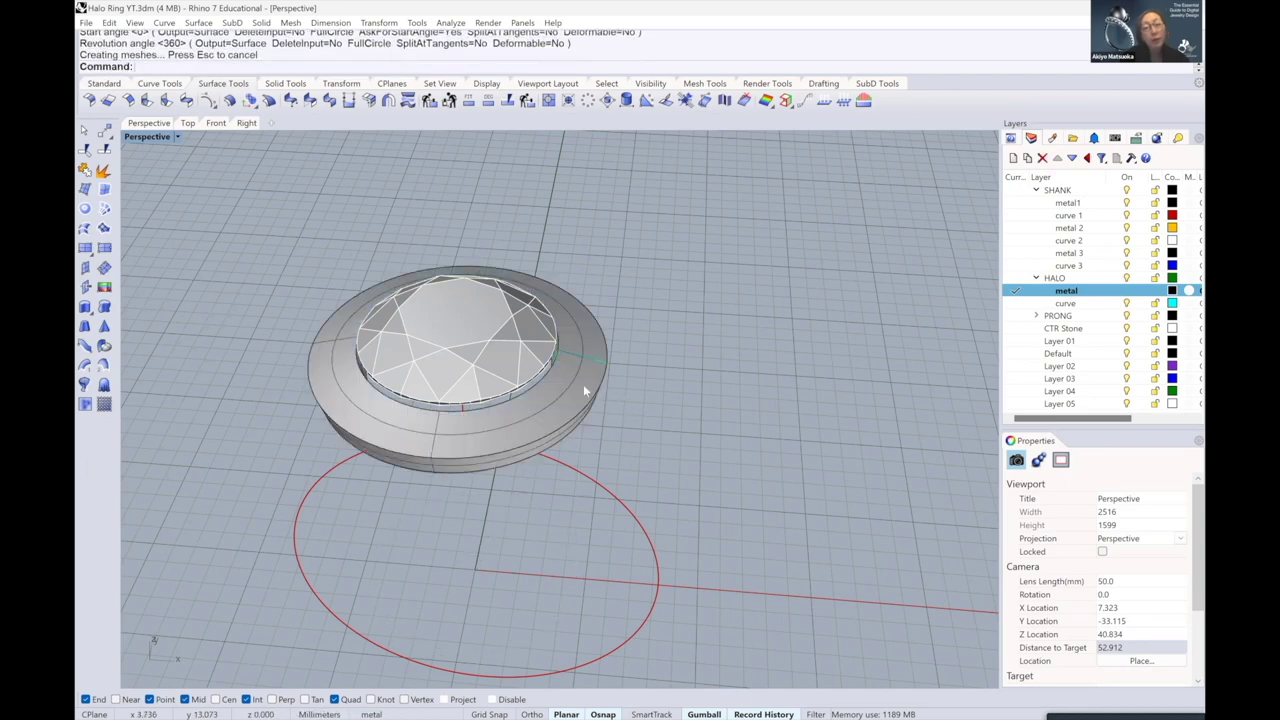
- Import the file 1.5mm Stone_Prong_Cutter.3dm into the model
right_click_drag(583, 384, 621, 365)
scroll(460, 338, "up", 2)
scroll(484, 318, "up", 3)
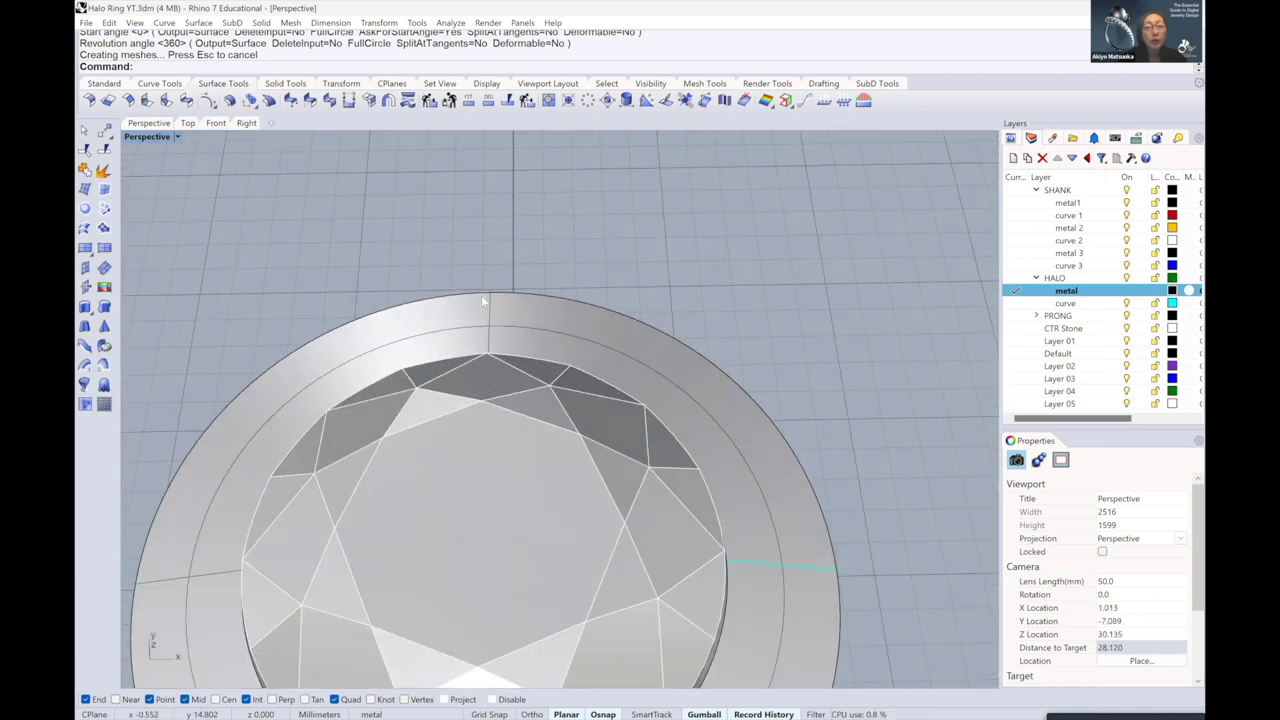
scroll(485, 321, "up", 1)
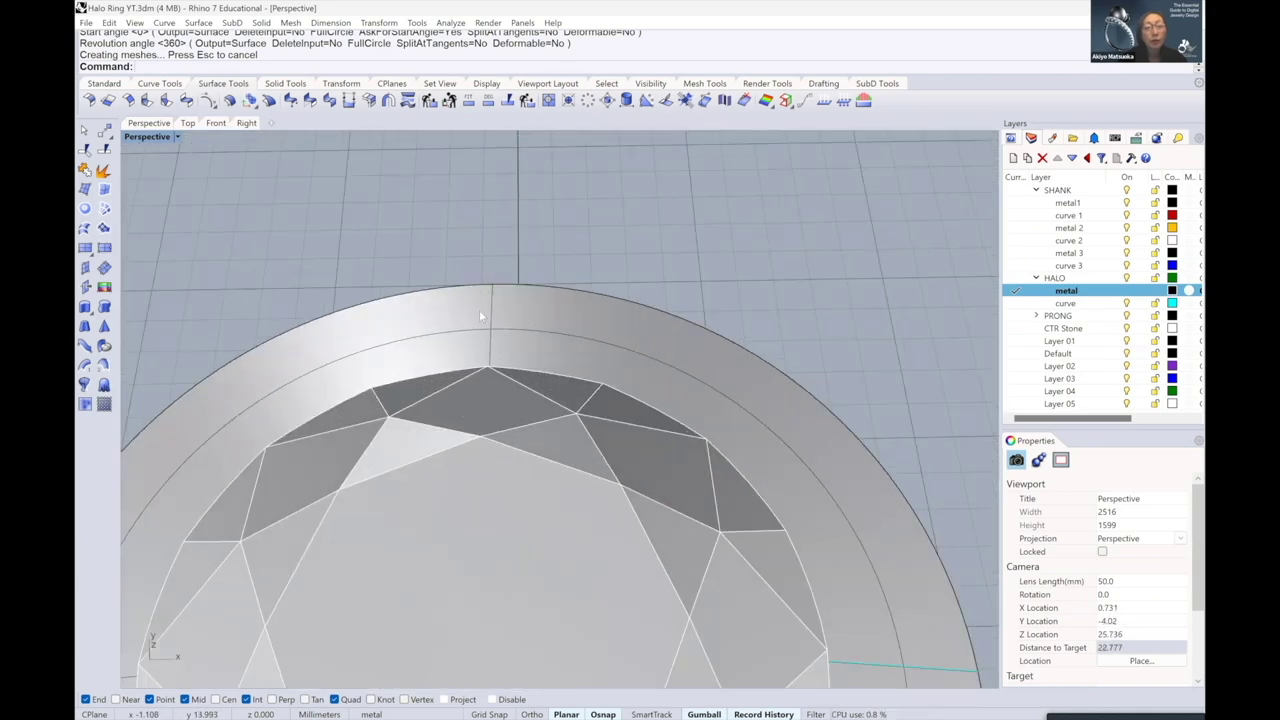
scroll(480, 313, "down", 3)
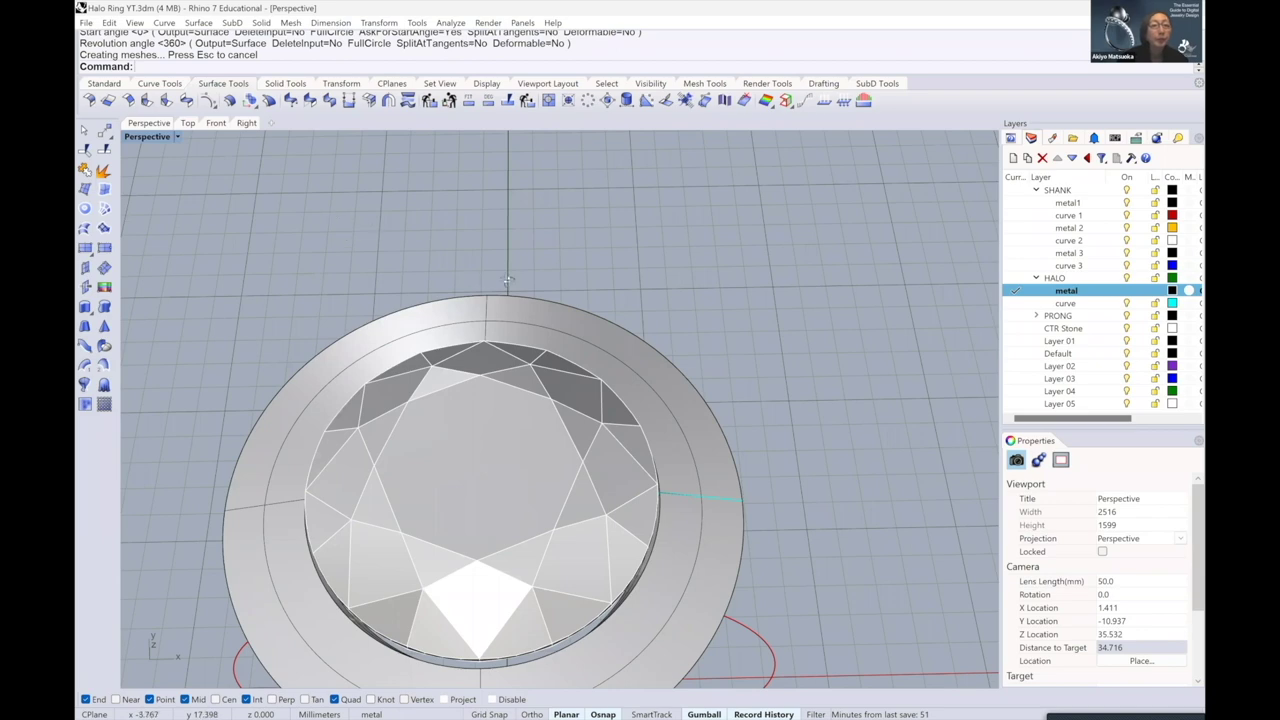
right_click_drag(336, 338, 330, 238)
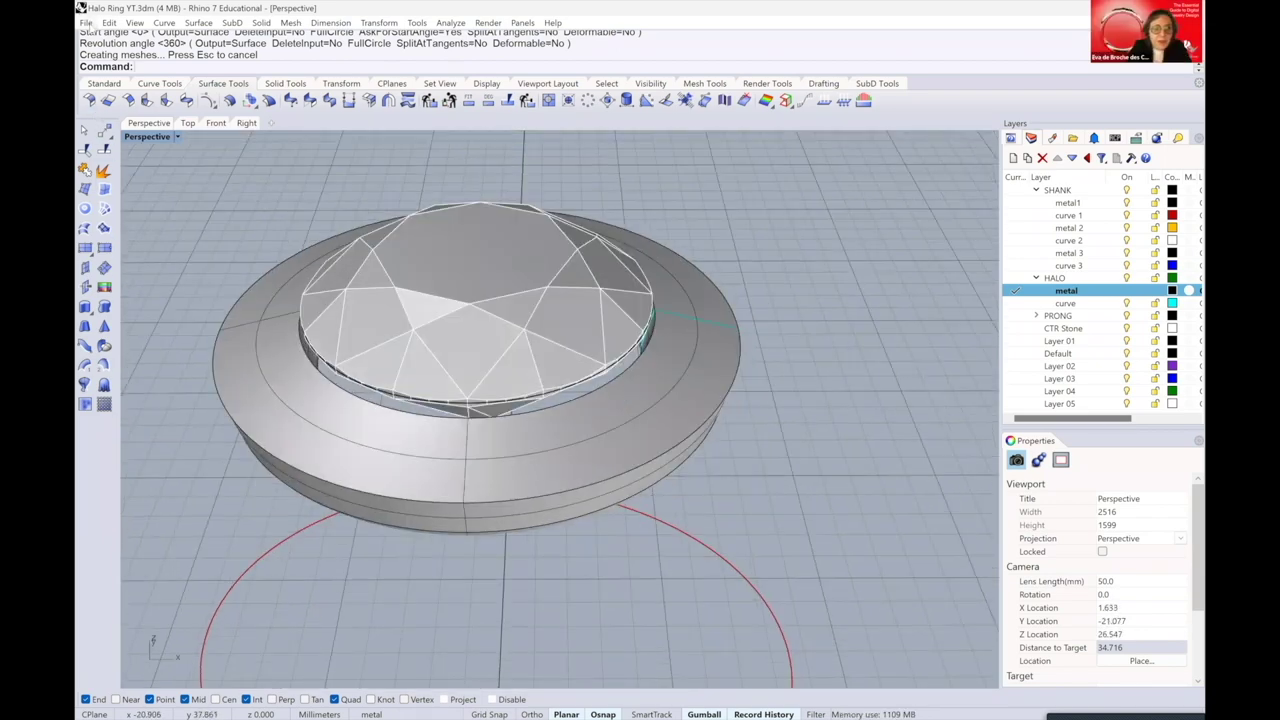
left_click(86, 22)
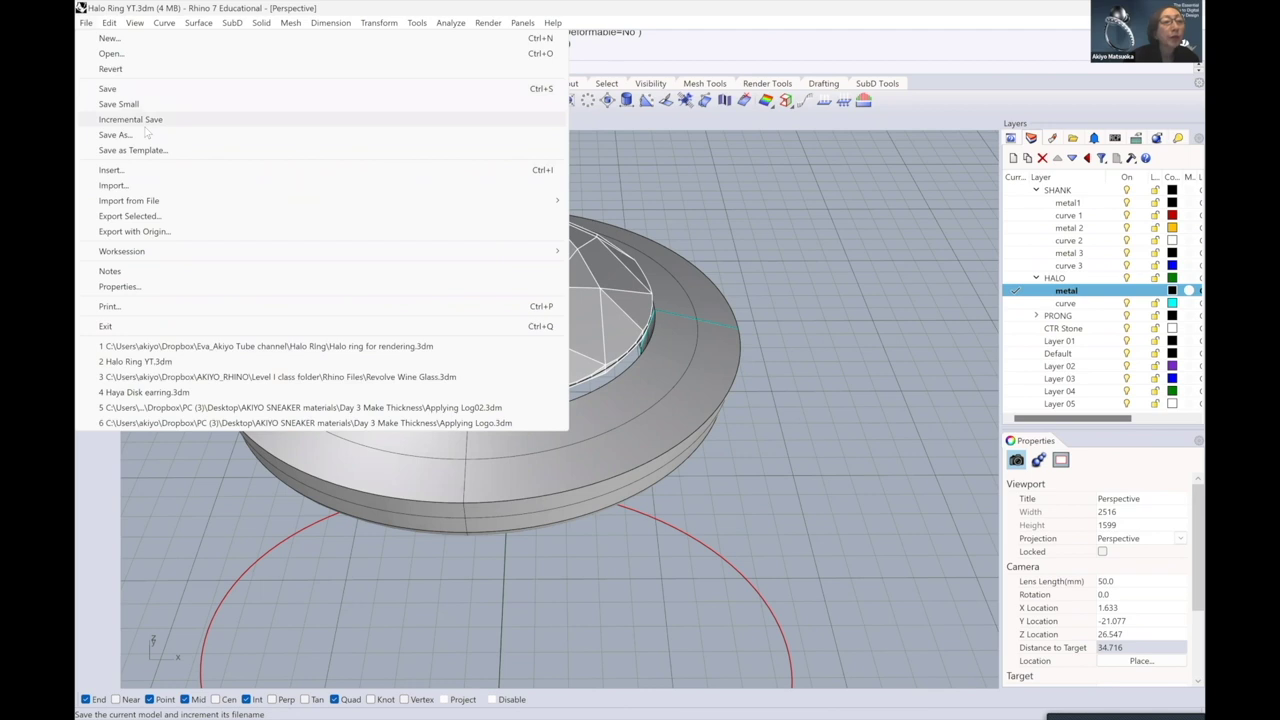
left_click(148, 185)
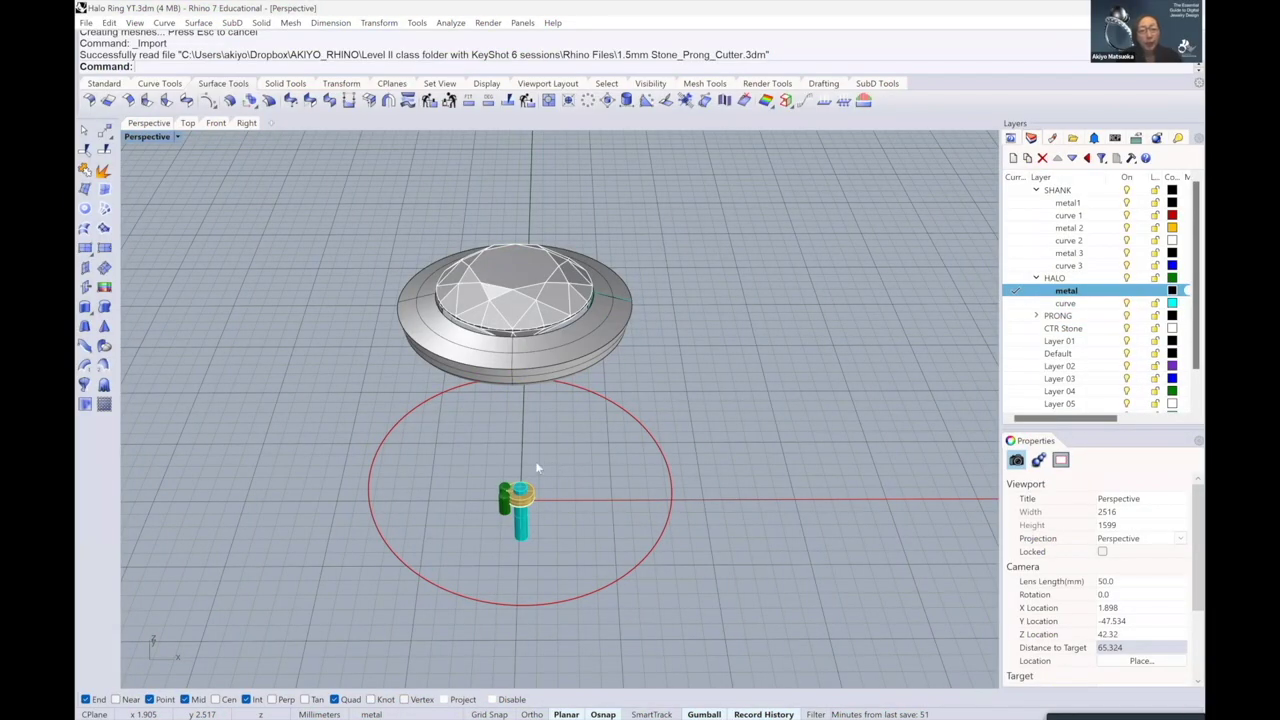
- Examine the imported prongs, small stone and cutter up close, checking which pieces are grouped together
scroll(504, 467, "up", 10)
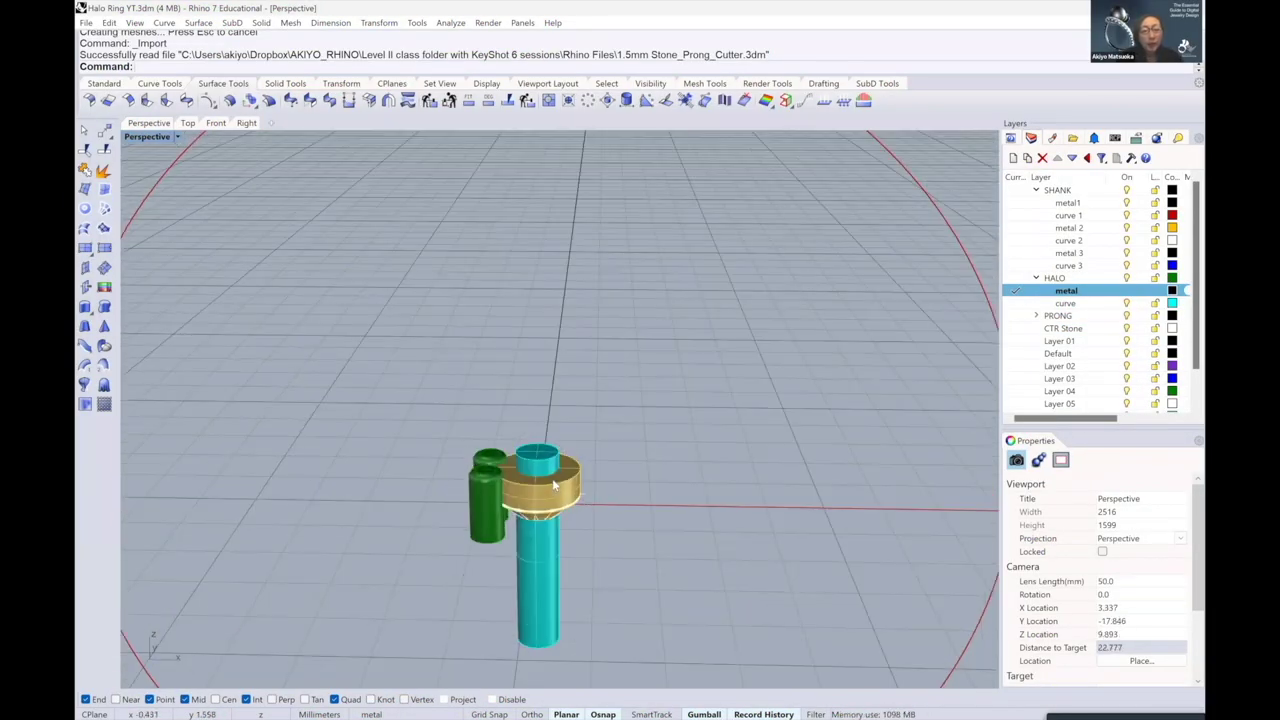
right_click_drag(536, 463, 536, 408)
scroll(531, 477, "up", 4)
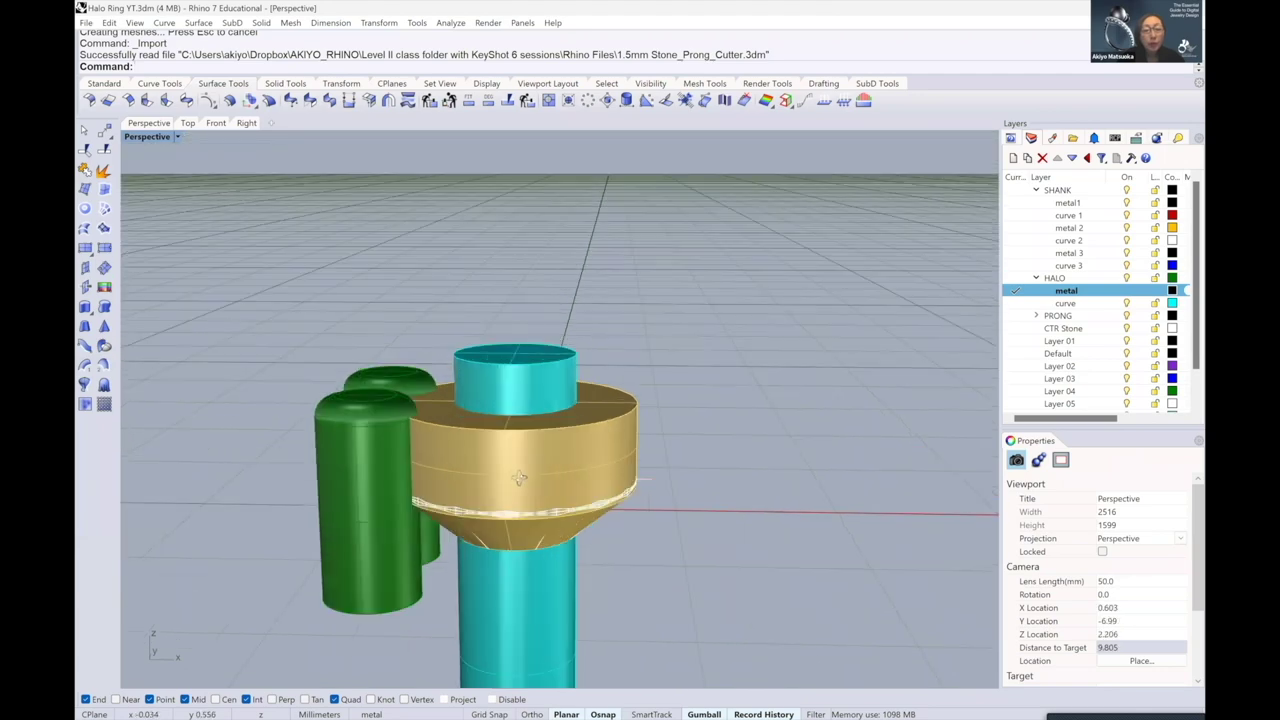
right_click_drag(520, 481, 524, 398)
scroll(560, 400, "down", 2)
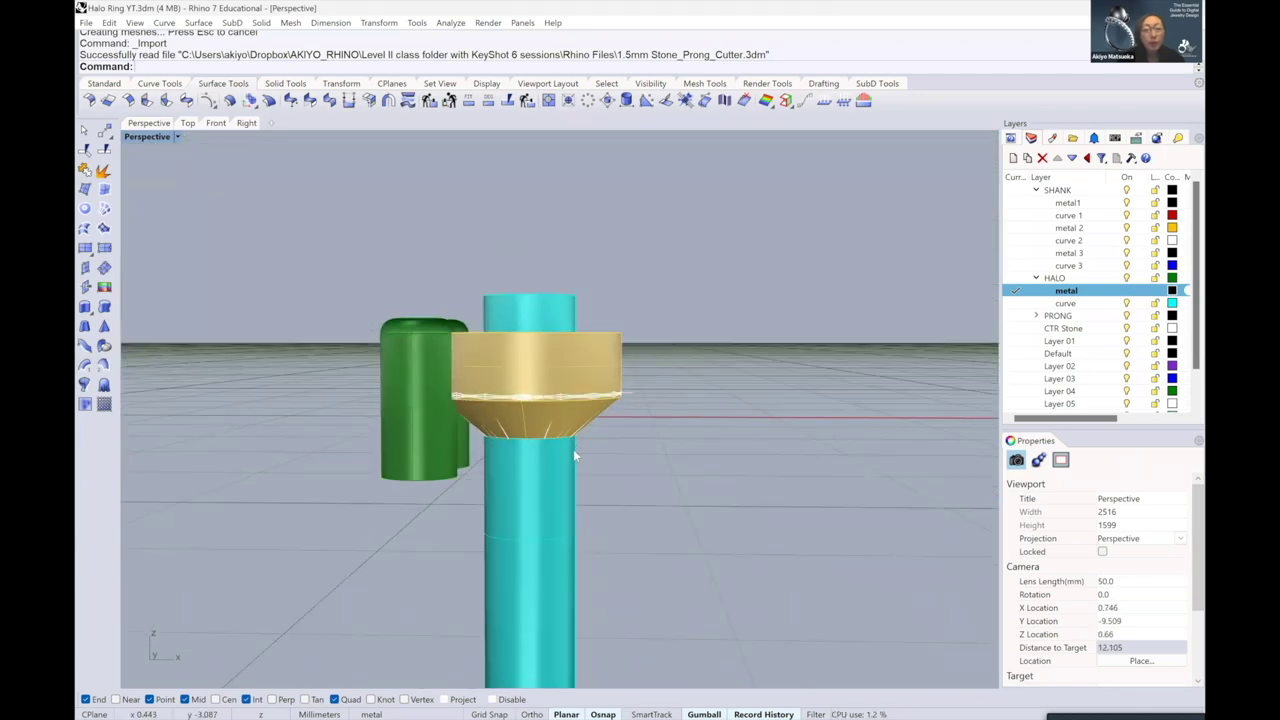
right_click_drag(424, 430, 422, 482)
left_click(418, 428)
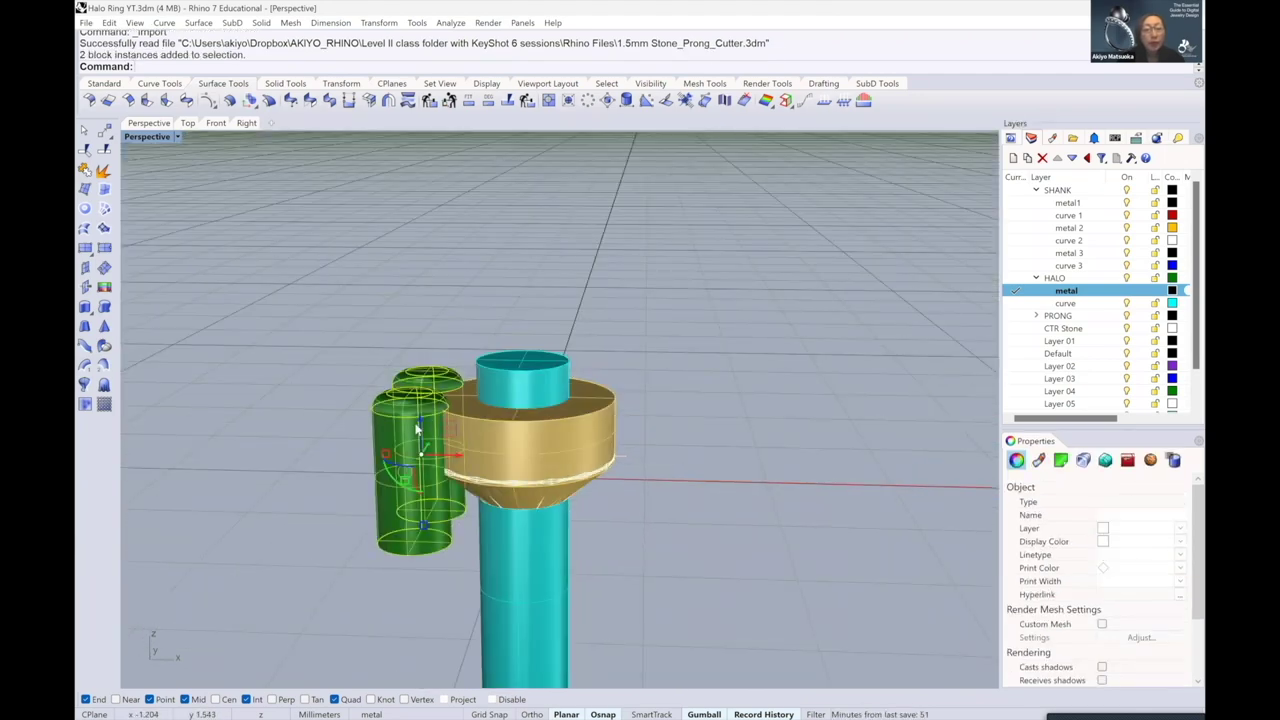
left_click(399, 314)
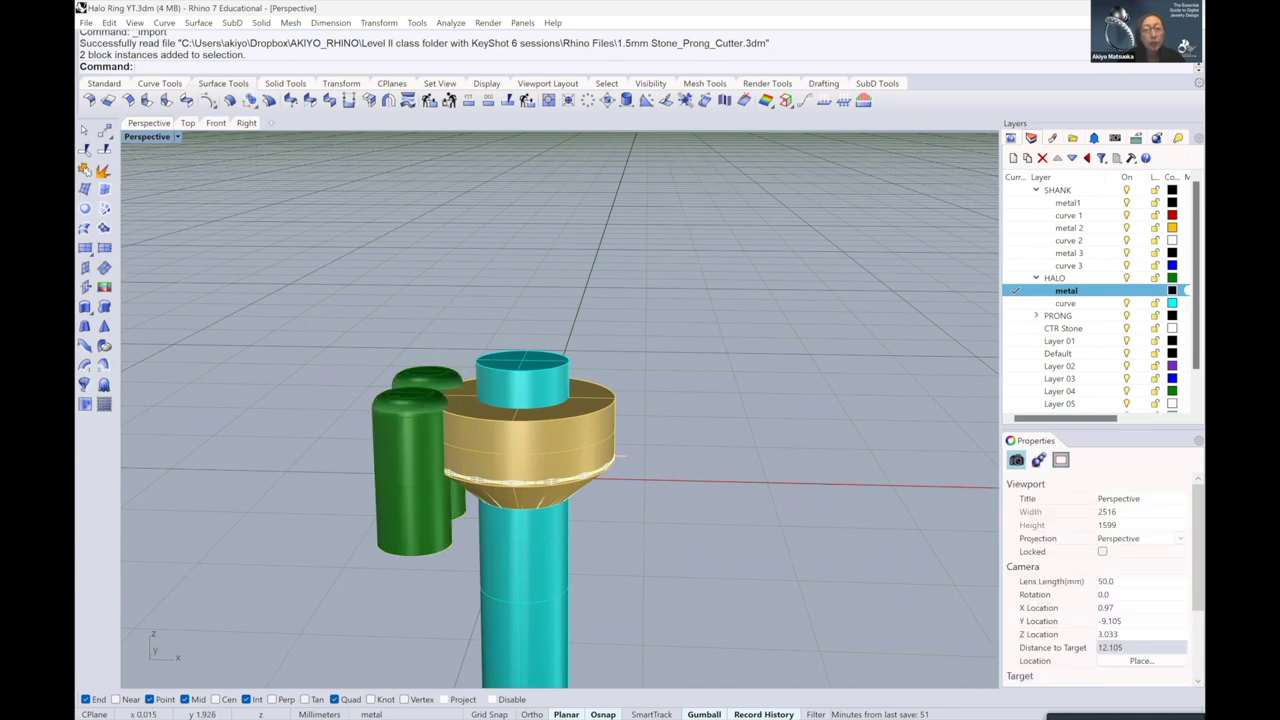
left_click(548, 421)
left_click(579, 408)
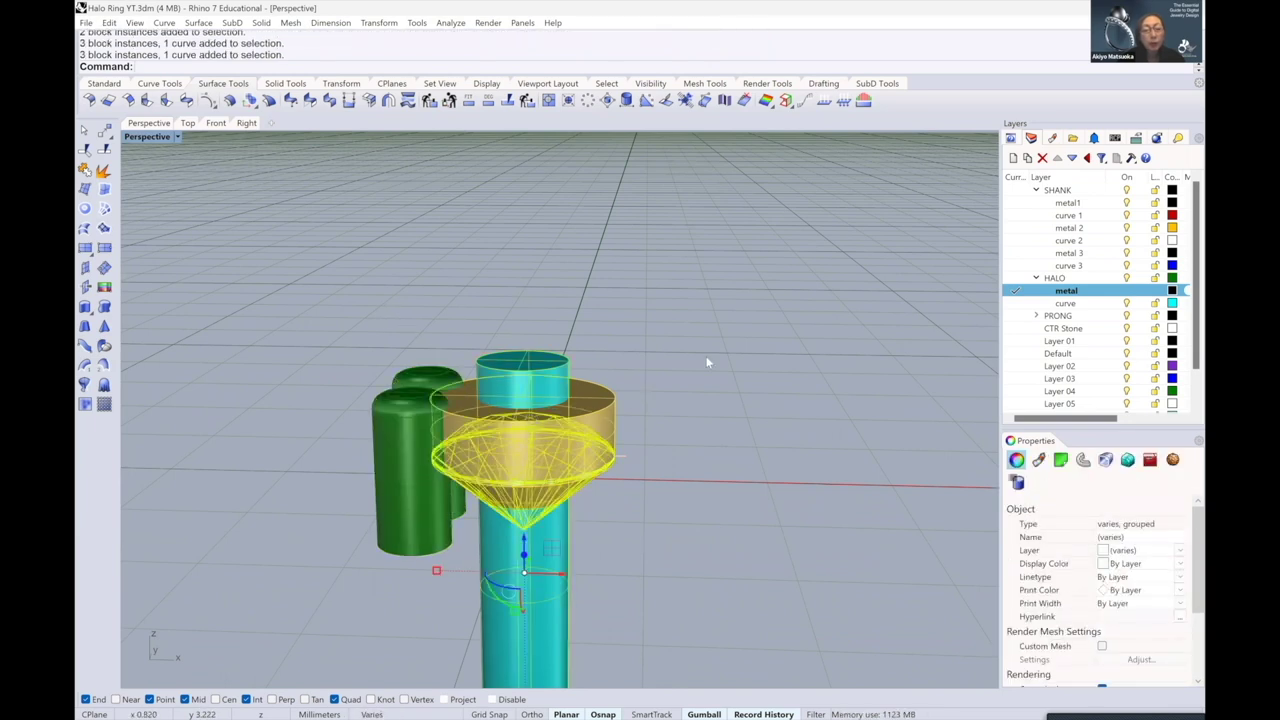
left_click(708, 361)
left_click(523, 417)
left_click(662, 312)
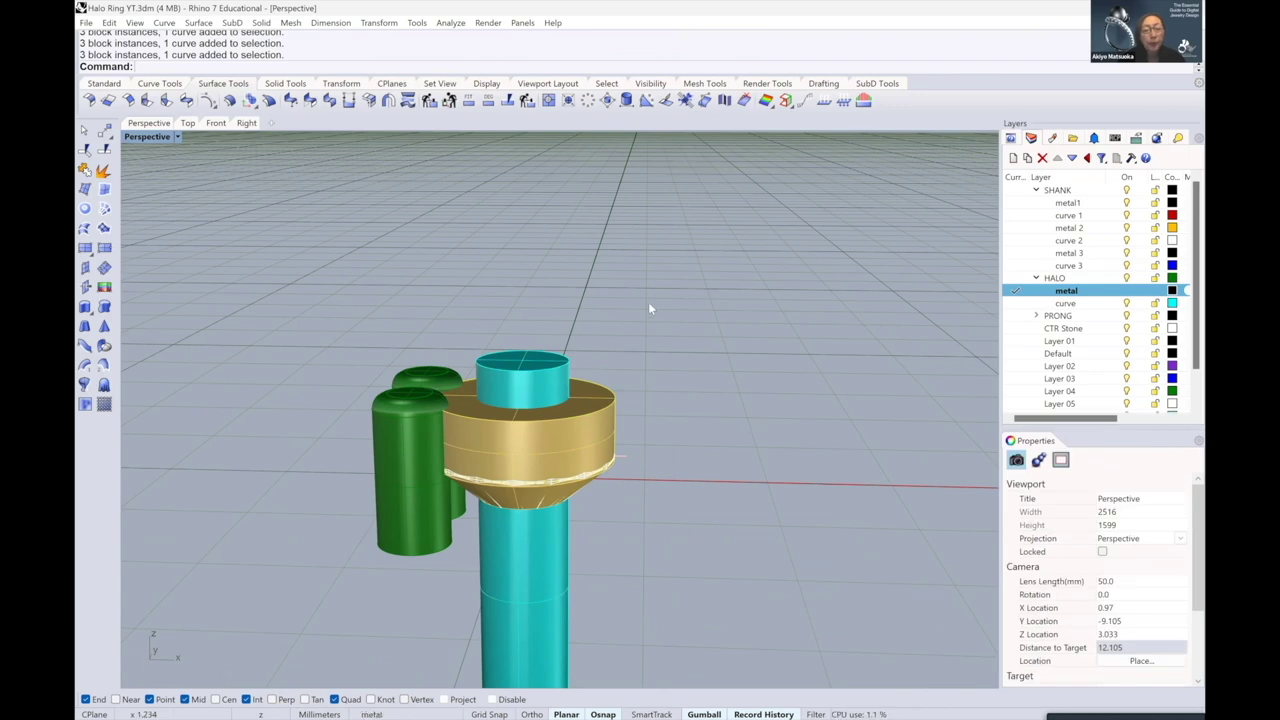
scroll(637, 318, "down", 6)
right_click_drag(636, 292, 672, 316)
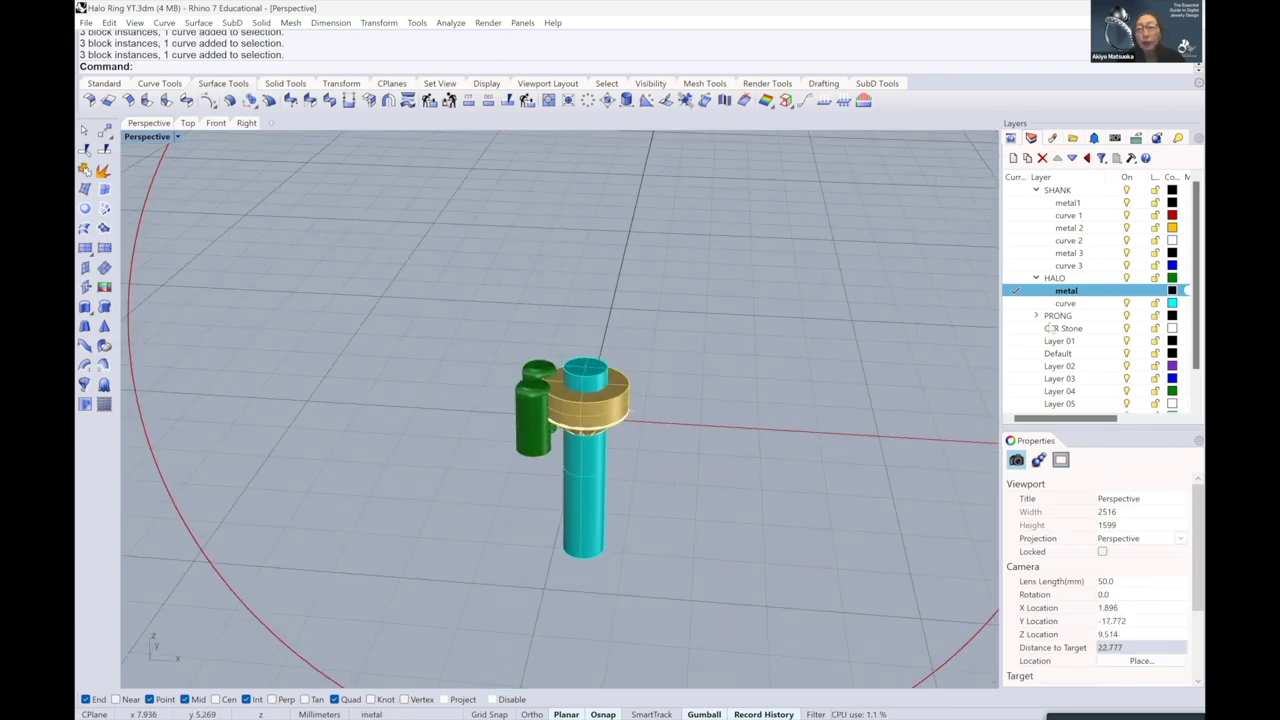
- Hide and reshow the Gem 01 and Cutter 02 layers in turn to check which imported parts each one holds
scroll(1081, 377, "down", 1)
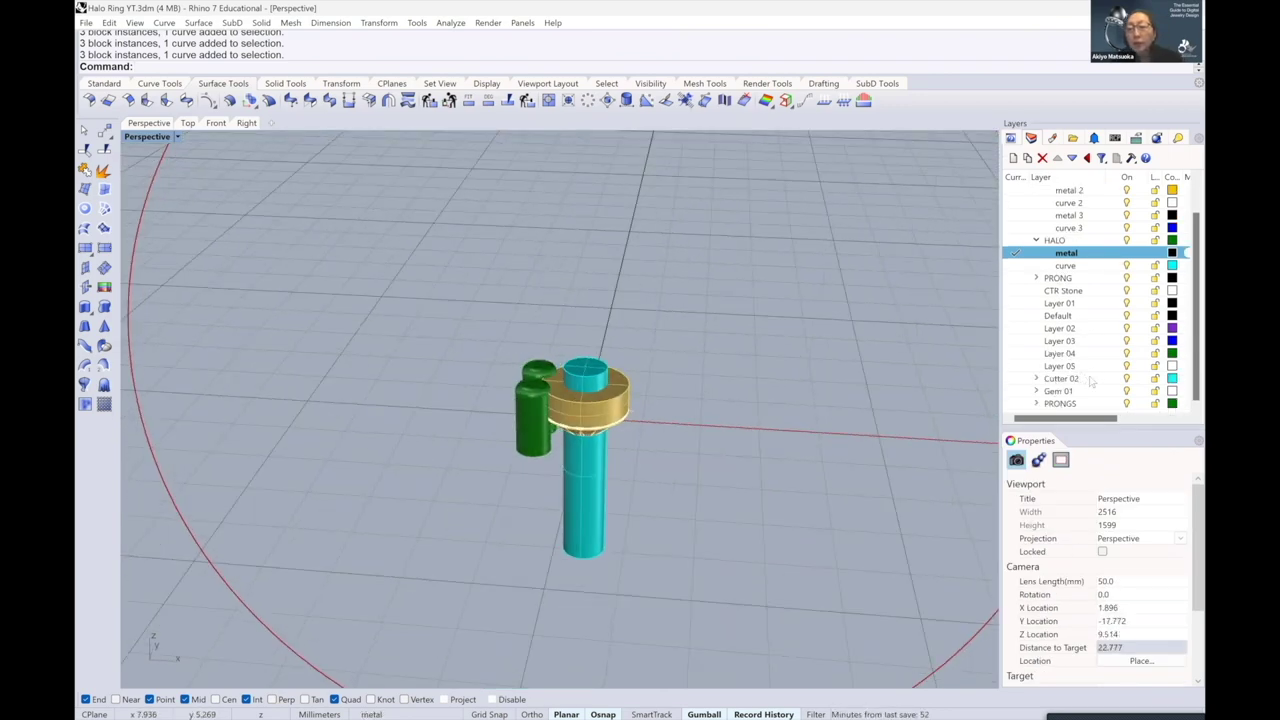
left_click(1126, 395)
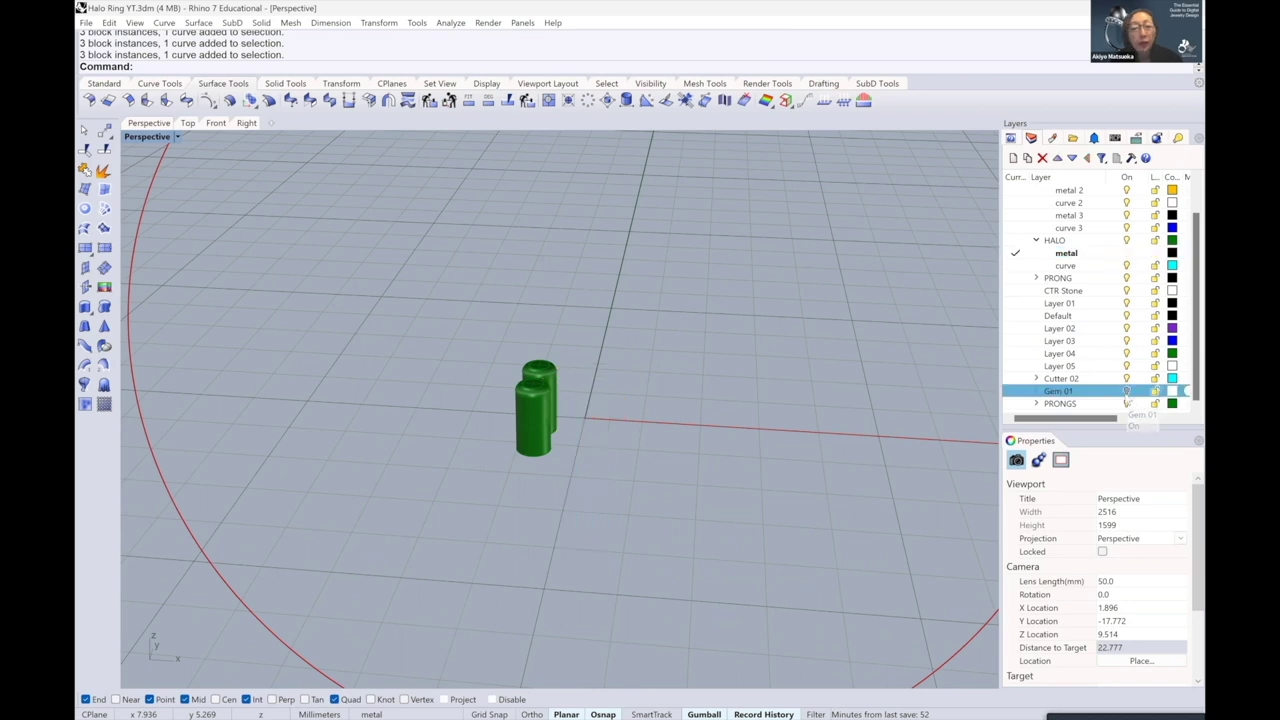
left_click(1126, 393)
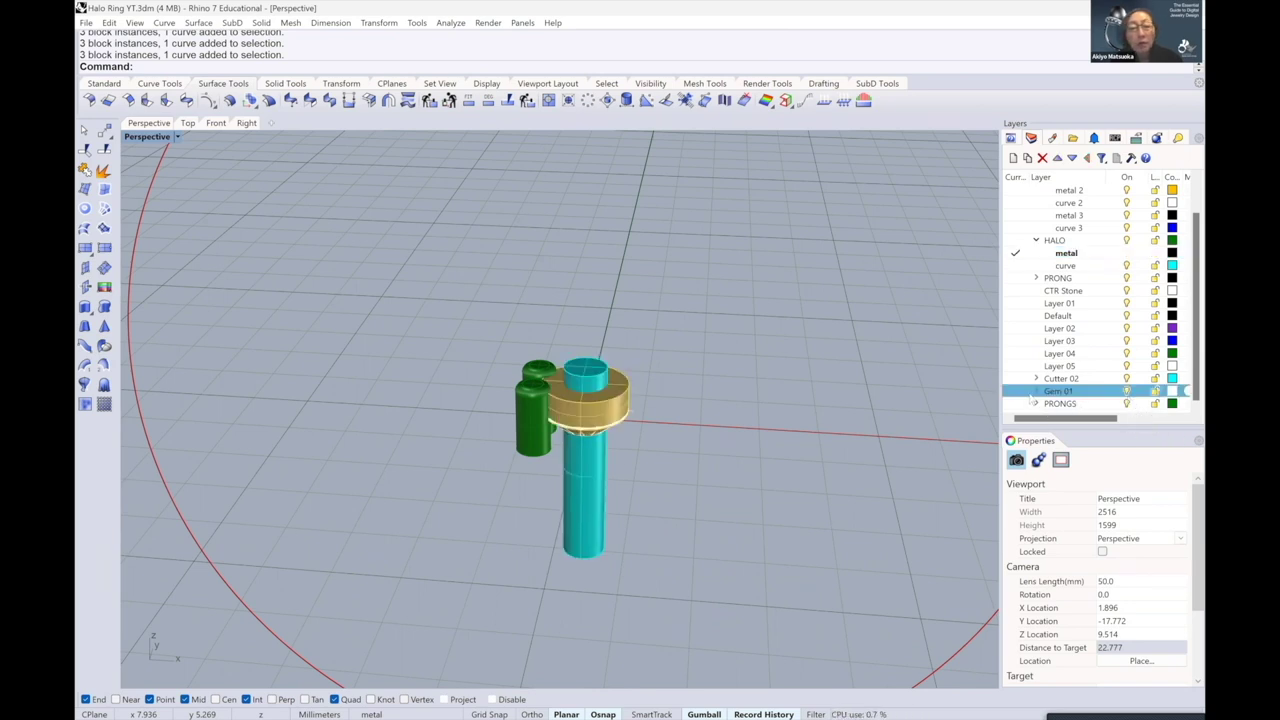
left_click(1126, 379)
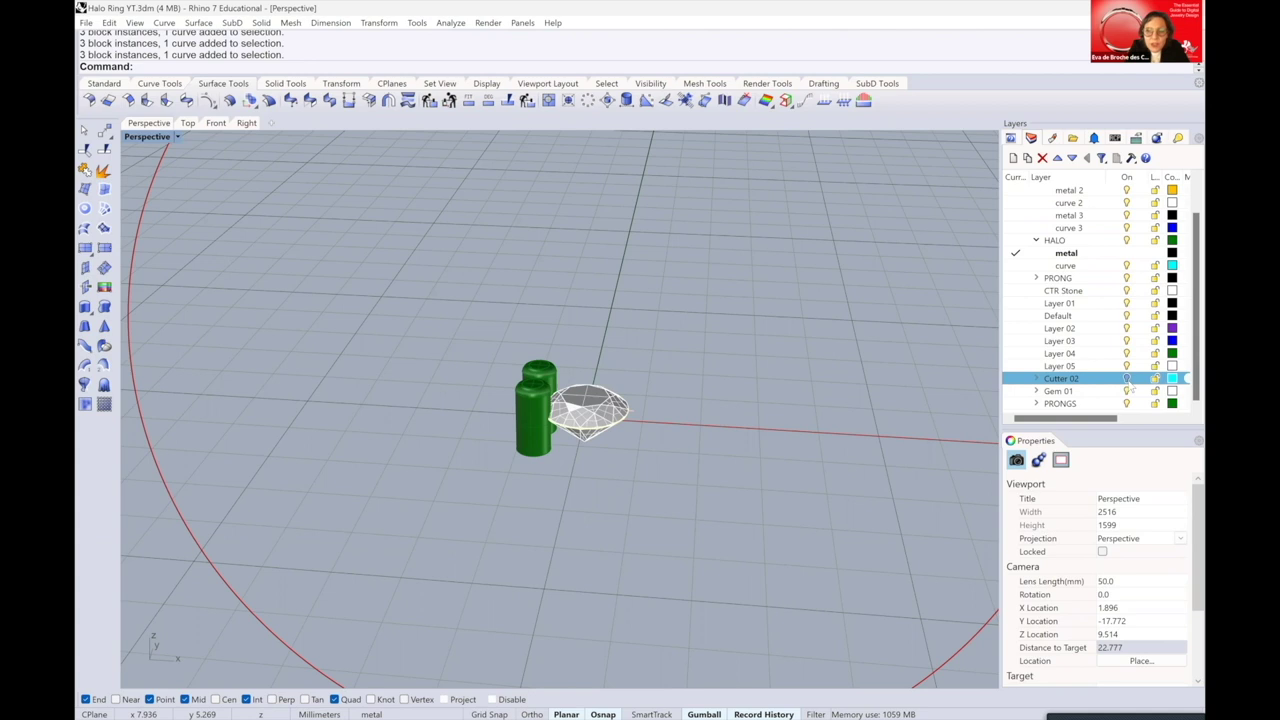
left_click(1127, 379)
scroll(586, 398, "up", 5)
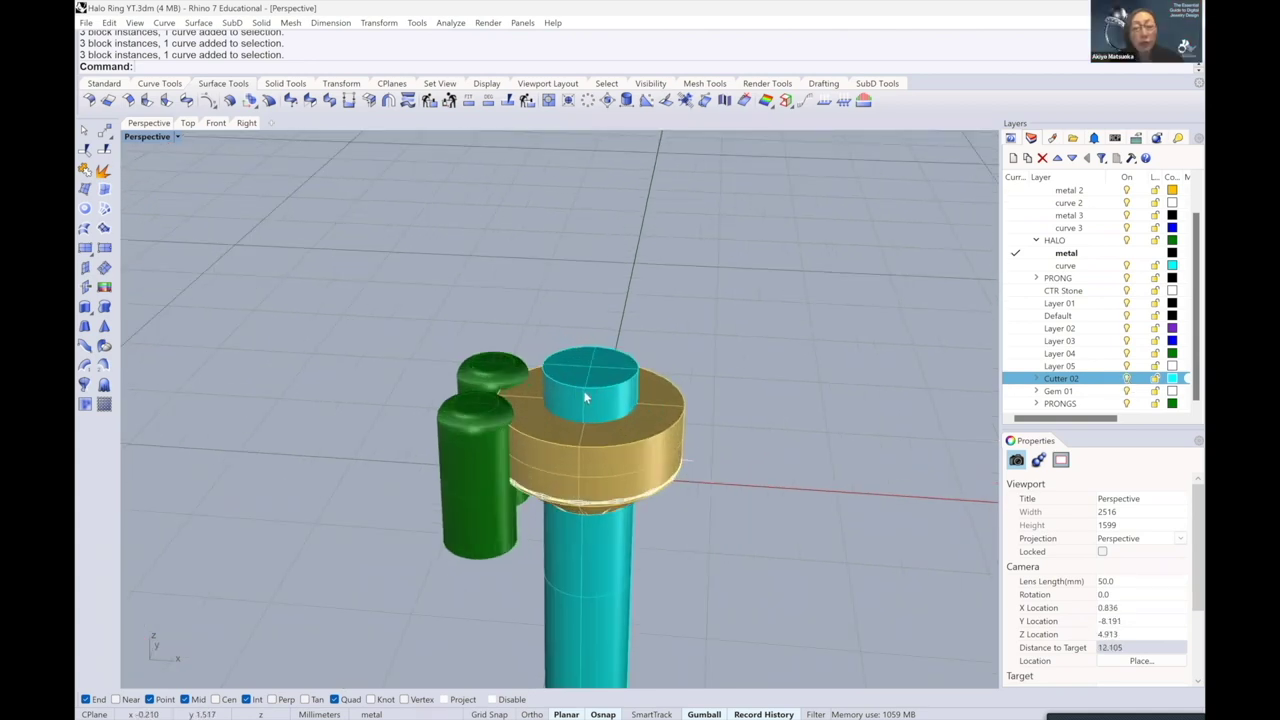
- Examine the imported stone, prongs and cutter from several angles and look over the 3DM files available for import
right_click_drag(581, 390, 537, 436)
scroll(536, 430, "up", 2)
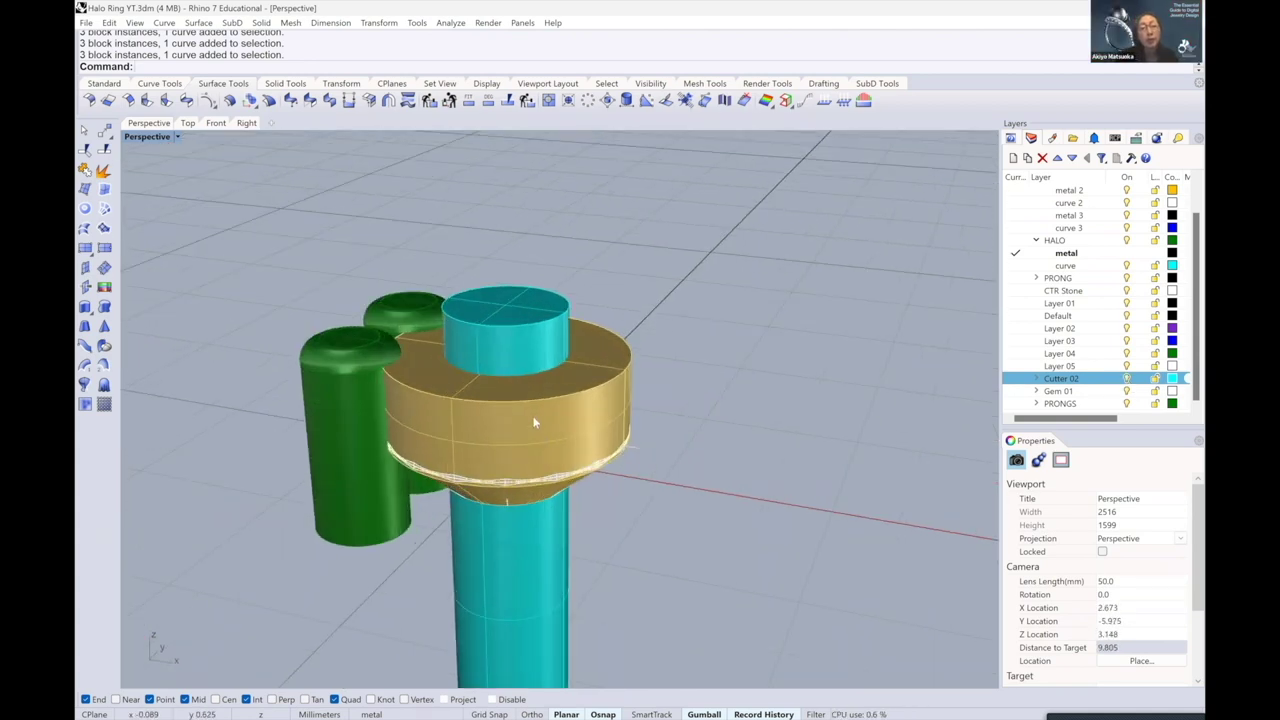
scroll(534, 423, "down", 2)
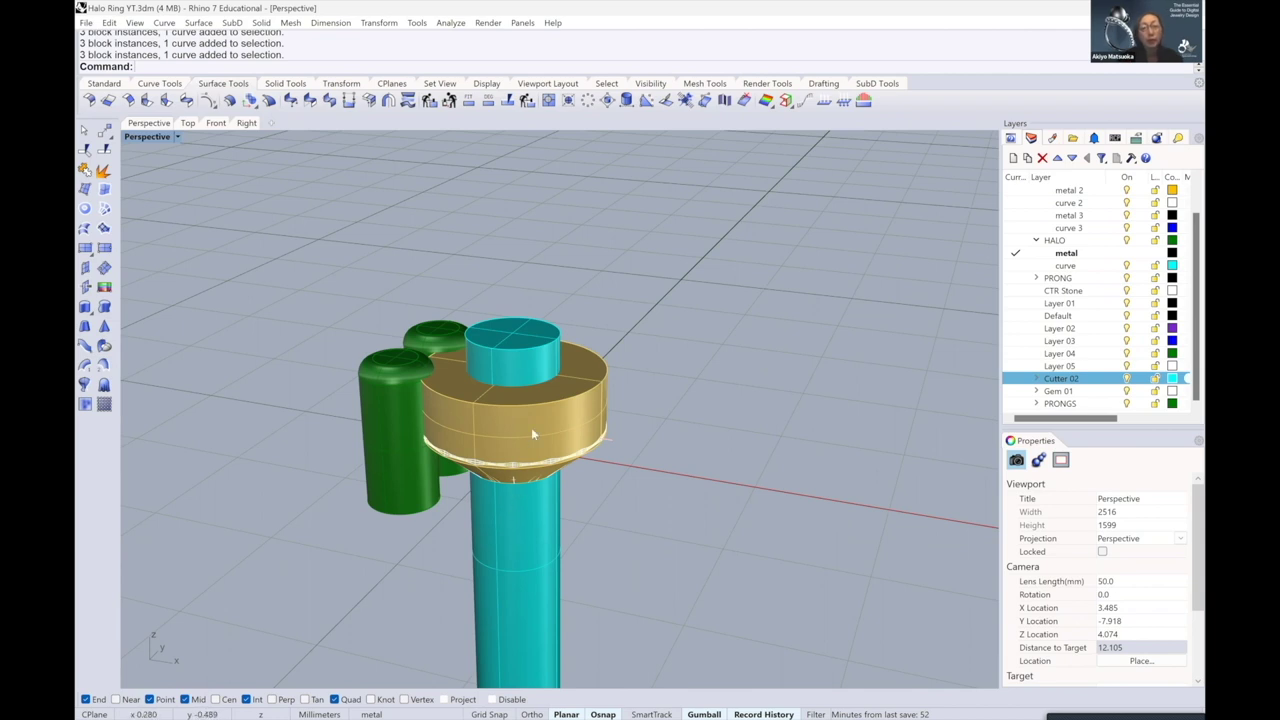
key("ctrl+i")
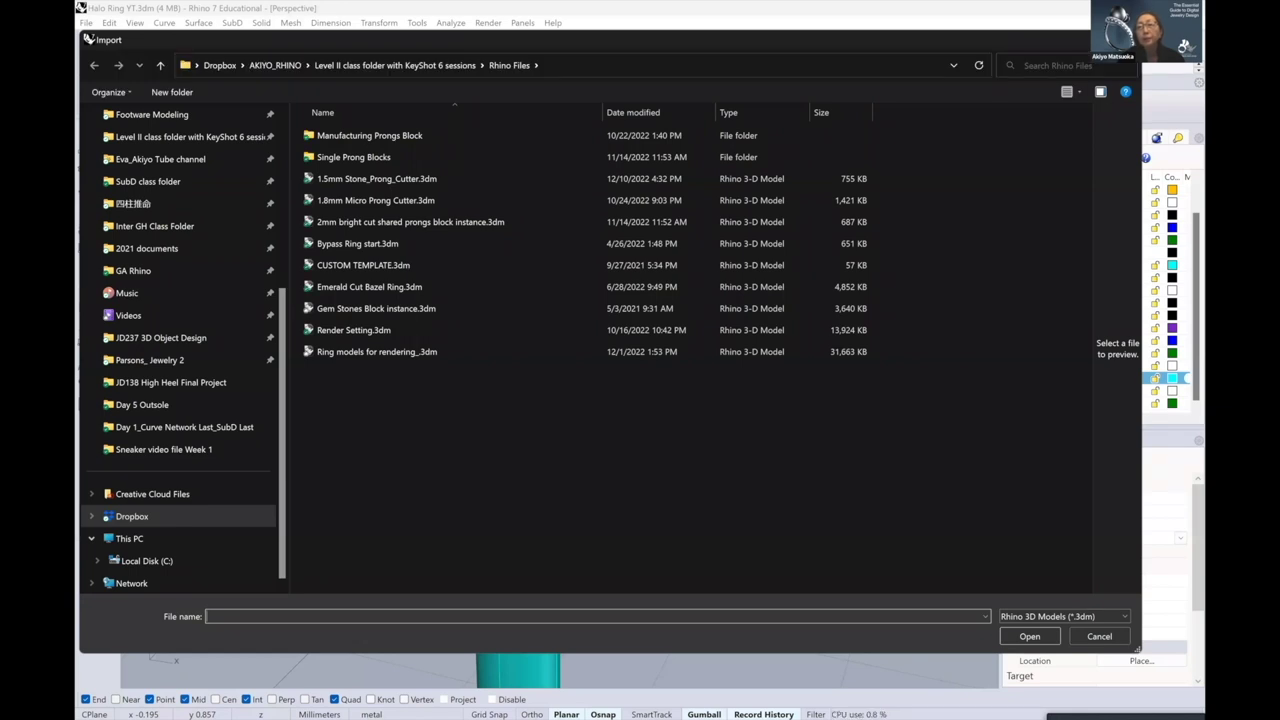
key("Escape")
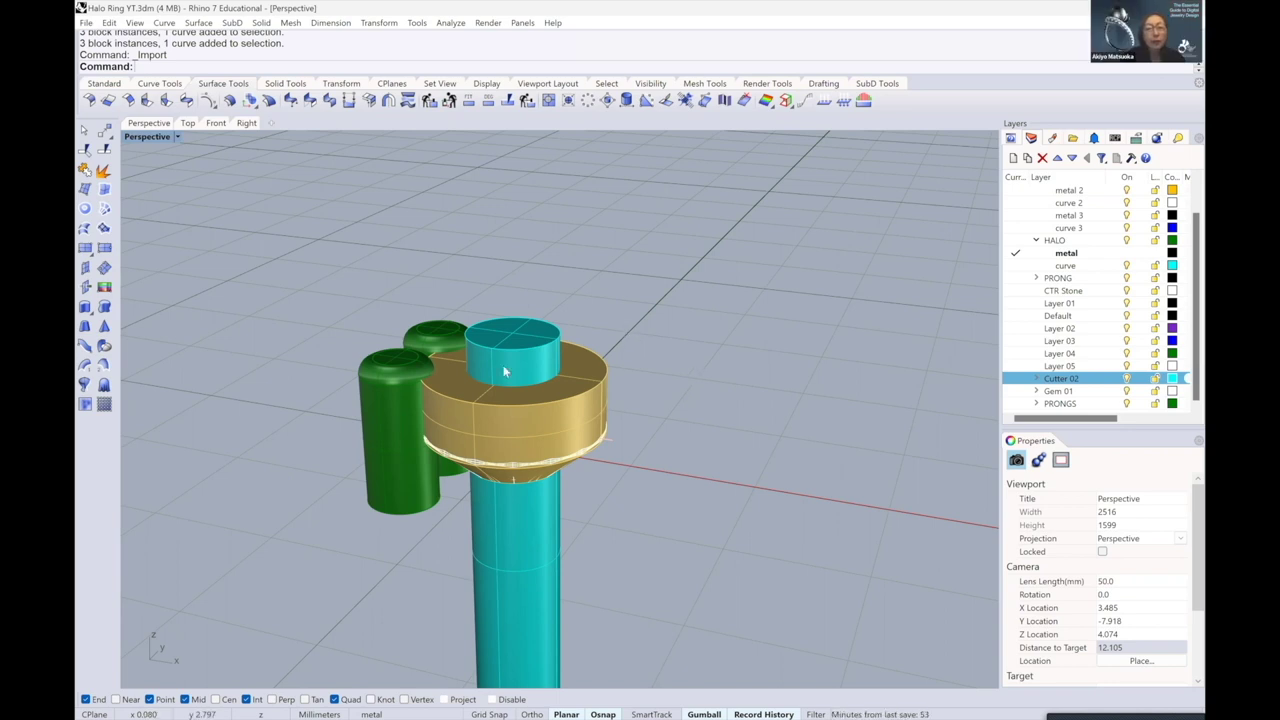
right_click_drag(505, 370, 542, 360)
scroll(551, 361, "up", 2)
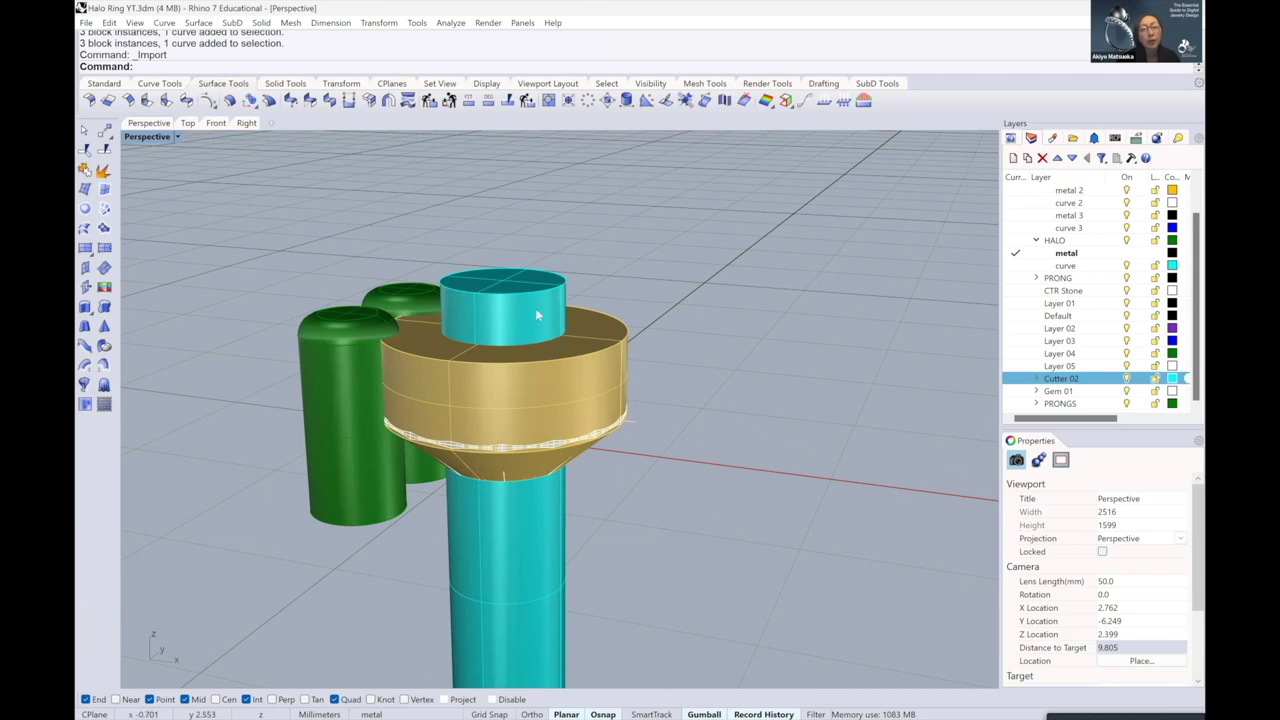
scroll(552, 420, "down", 2)
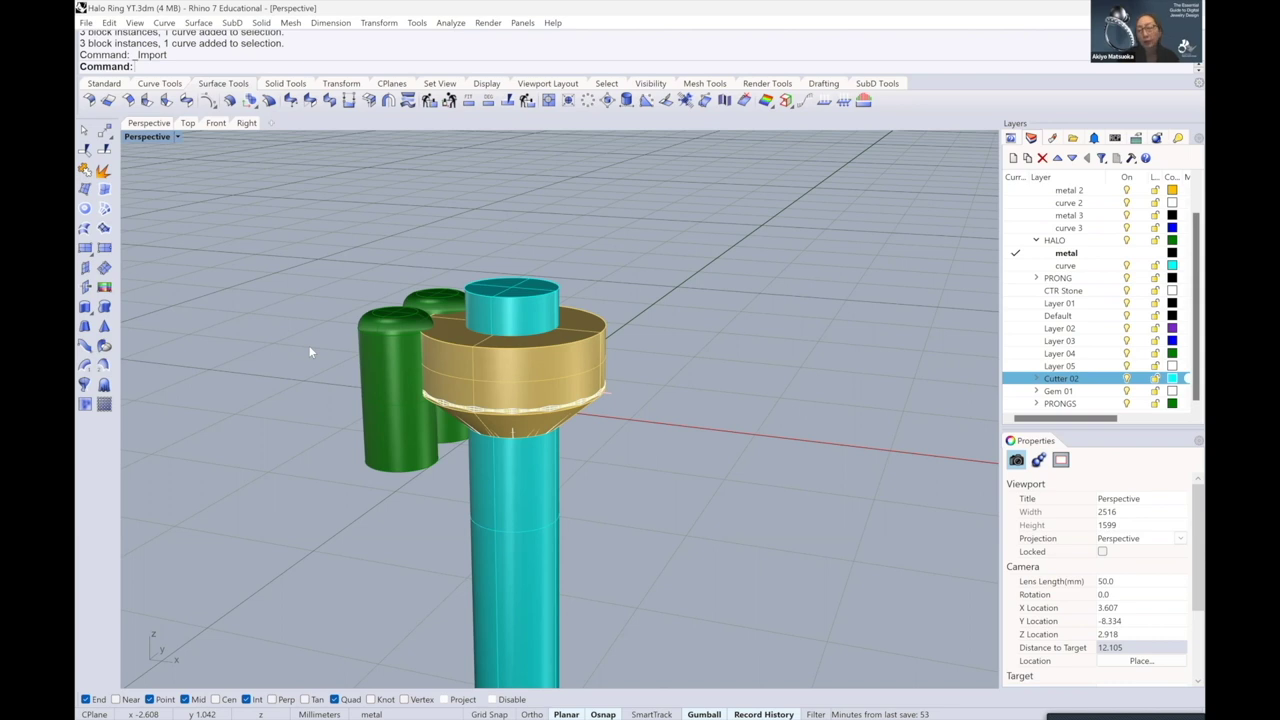
scroll(521, 364, "up", 4)
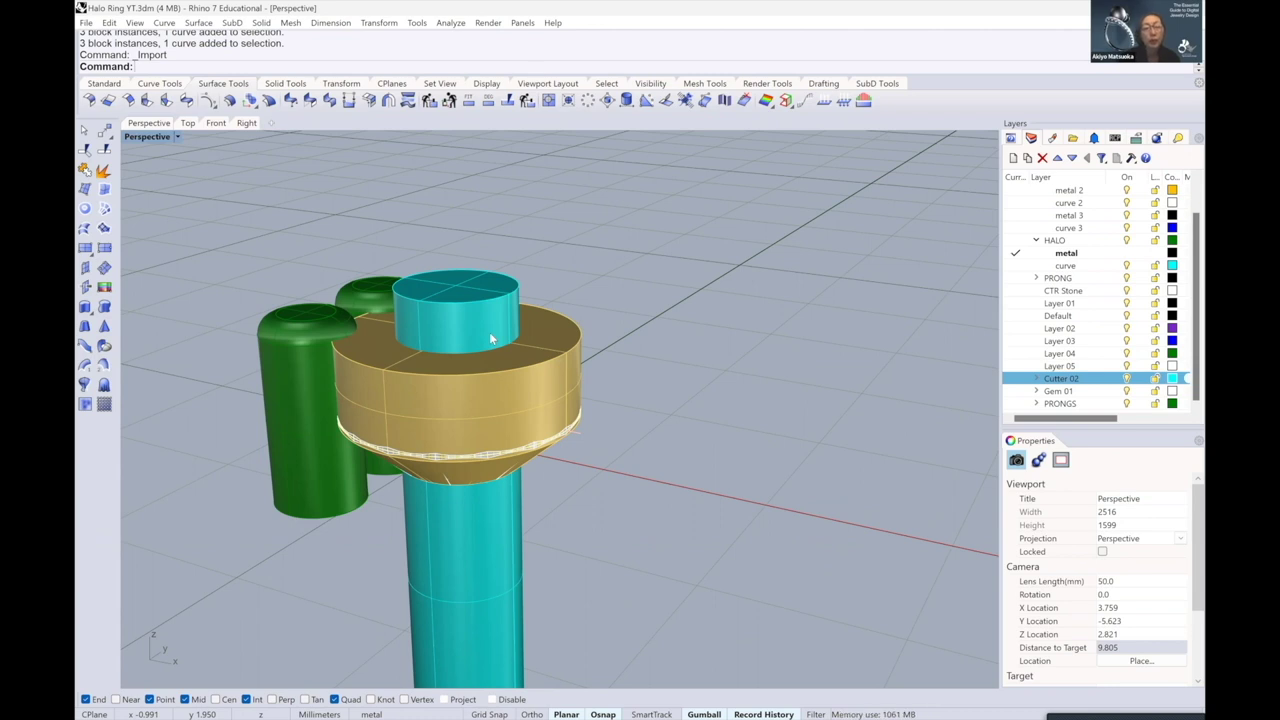
right_click_drag(494, 303, 511, 275)
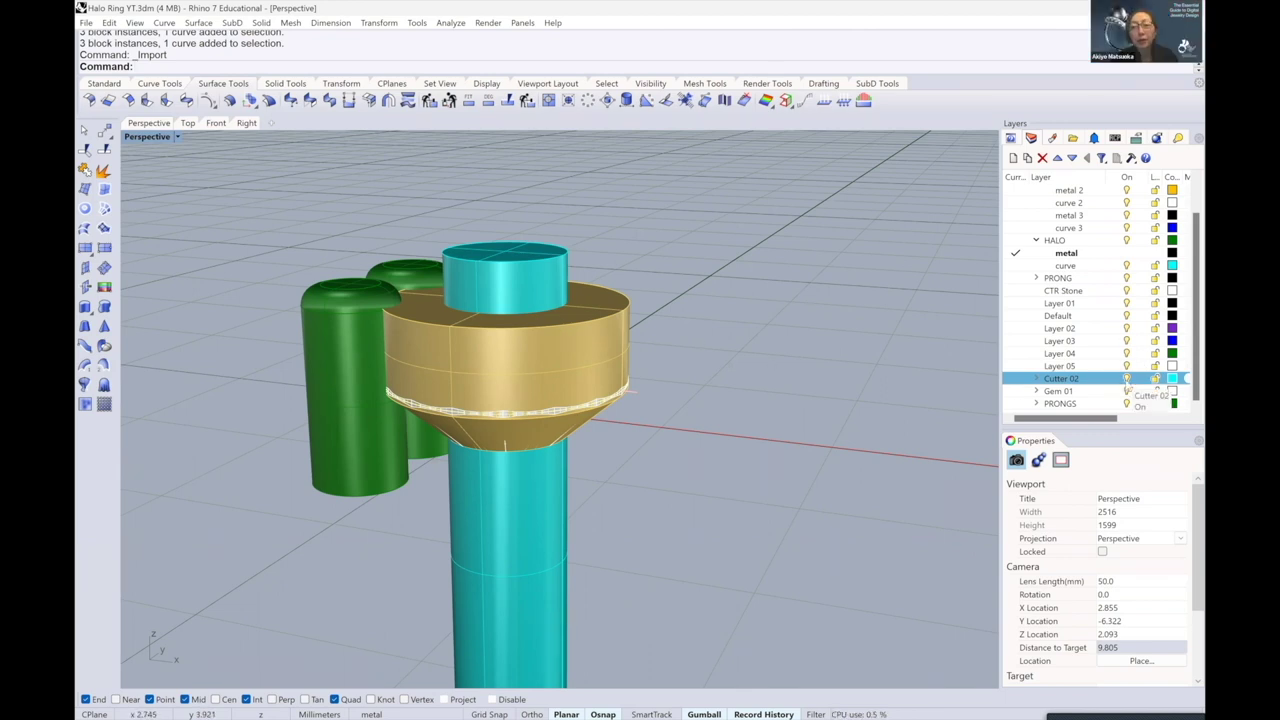
- Hide the Cutter 02 layer so only the small stone and prongs of the imported set are displayed
left_click(1127, 379)
scroll(605, 290, "down", 2)
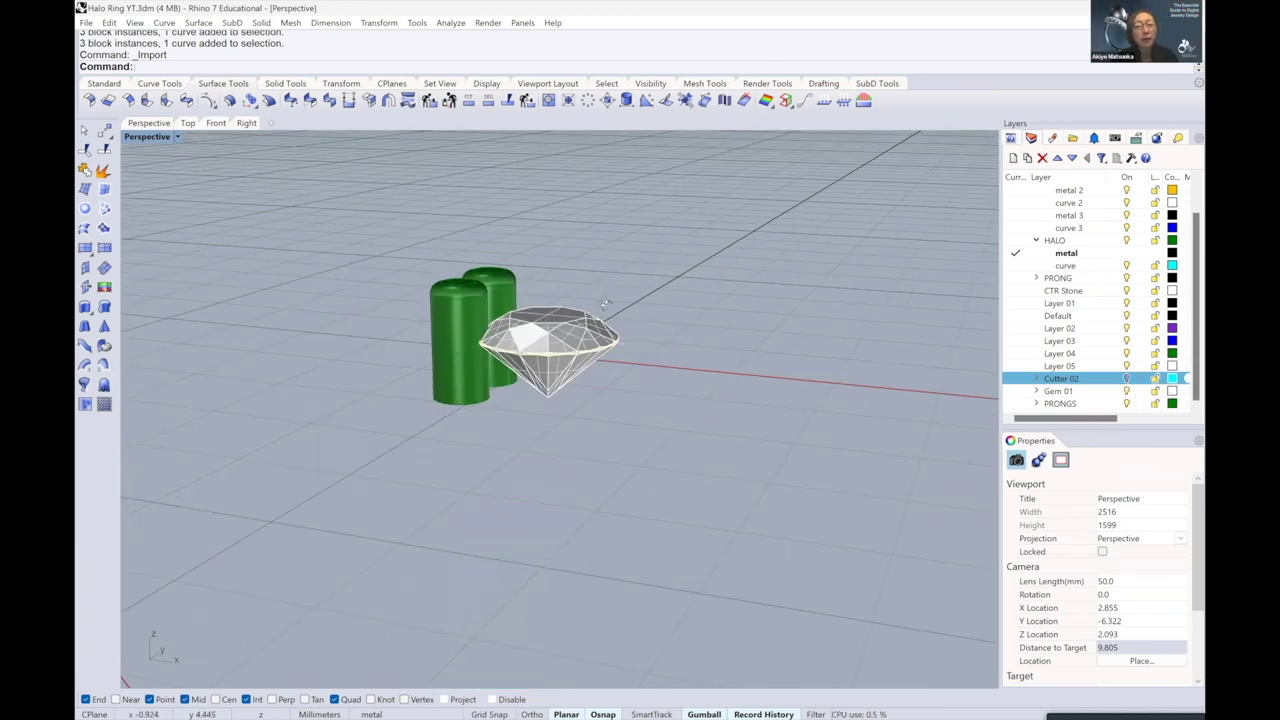
scroll(605, 303, "down", 5)
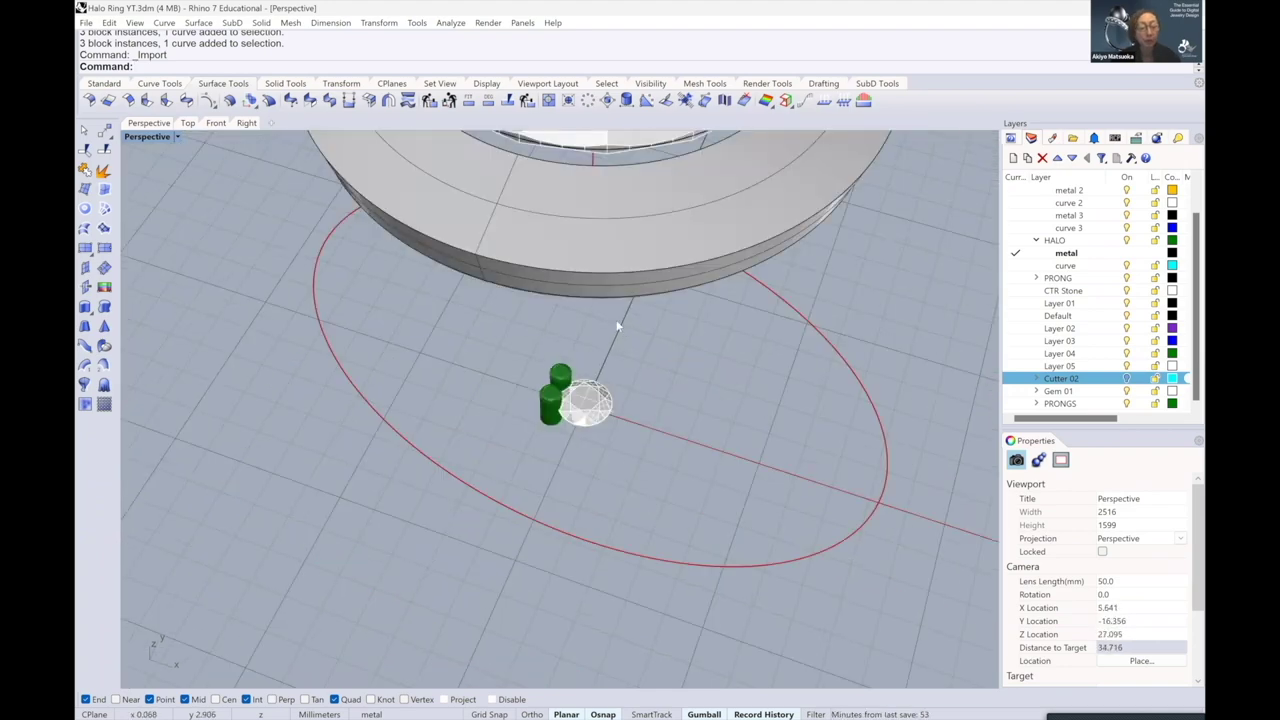
scroll(618, 327, "down", 2)
scroll(571, 233, "down", 3)
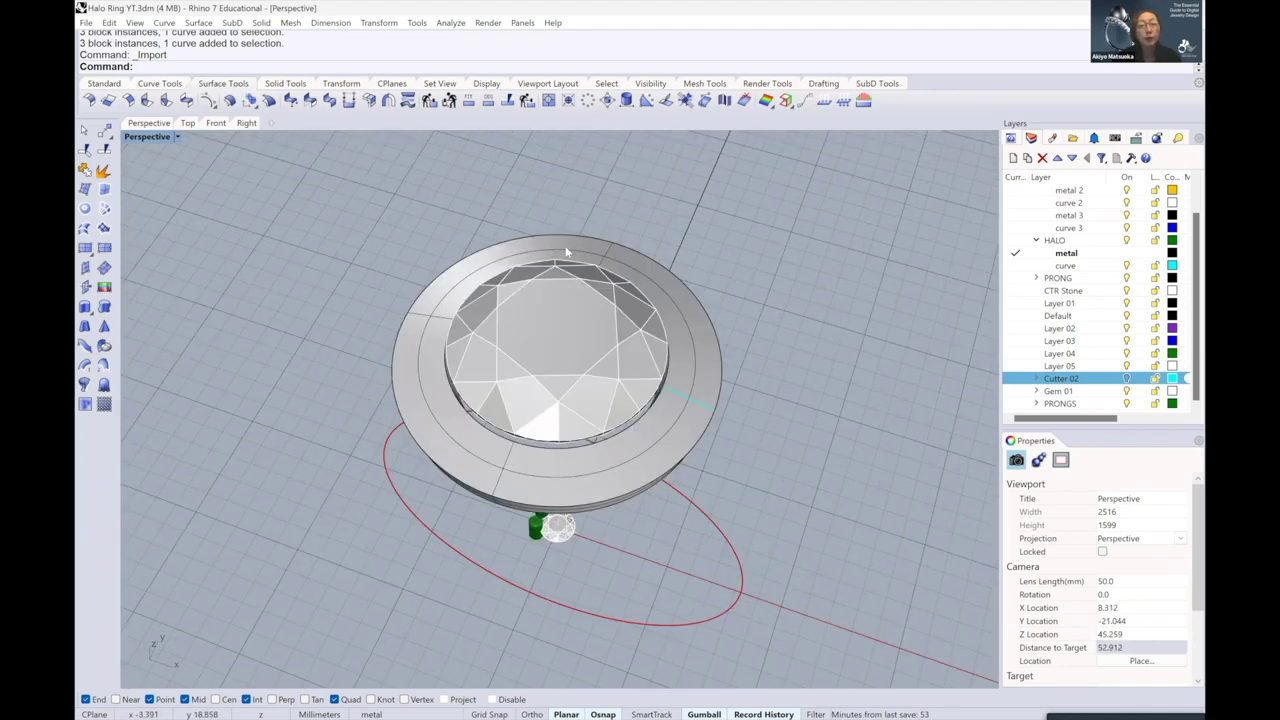
- Extract the closed U-direction isocurve running around the middle of the halo's sloped top surface, snapping to its quadrant point
right_click_drag(565, 248, 538, 324)
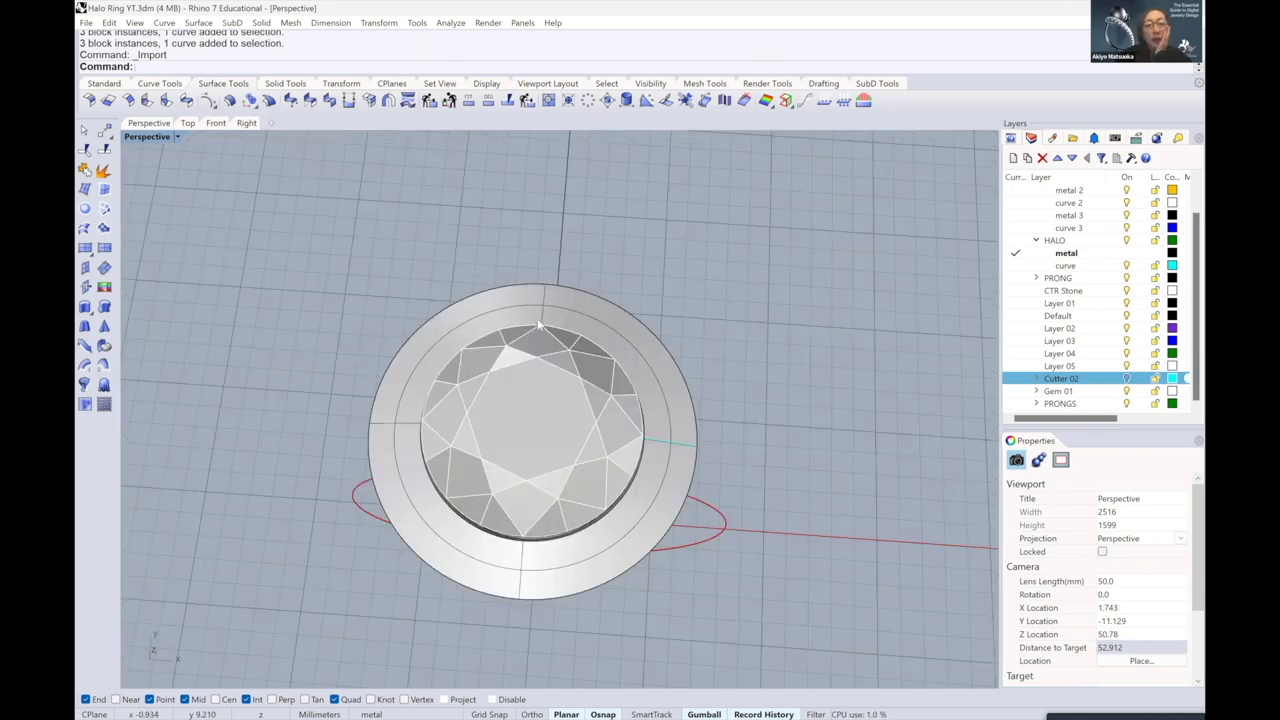
scroll(548, 290, "up", 8)
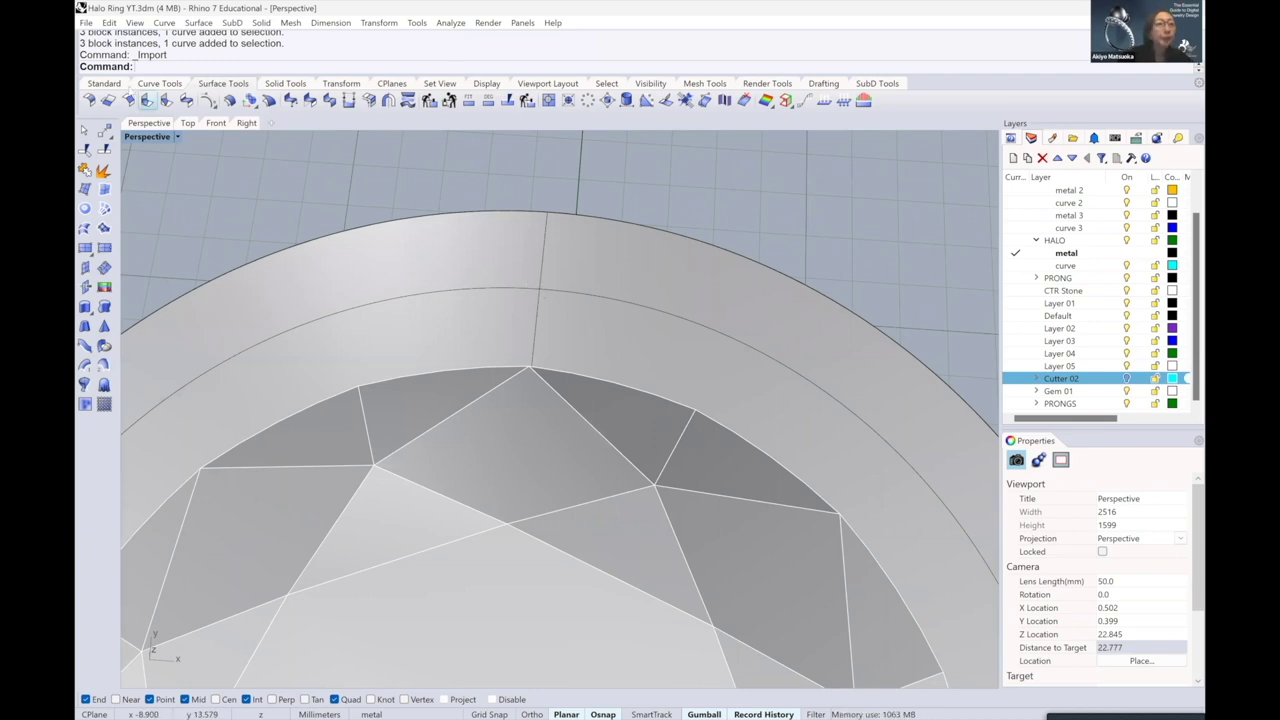
left_click(104, 84)
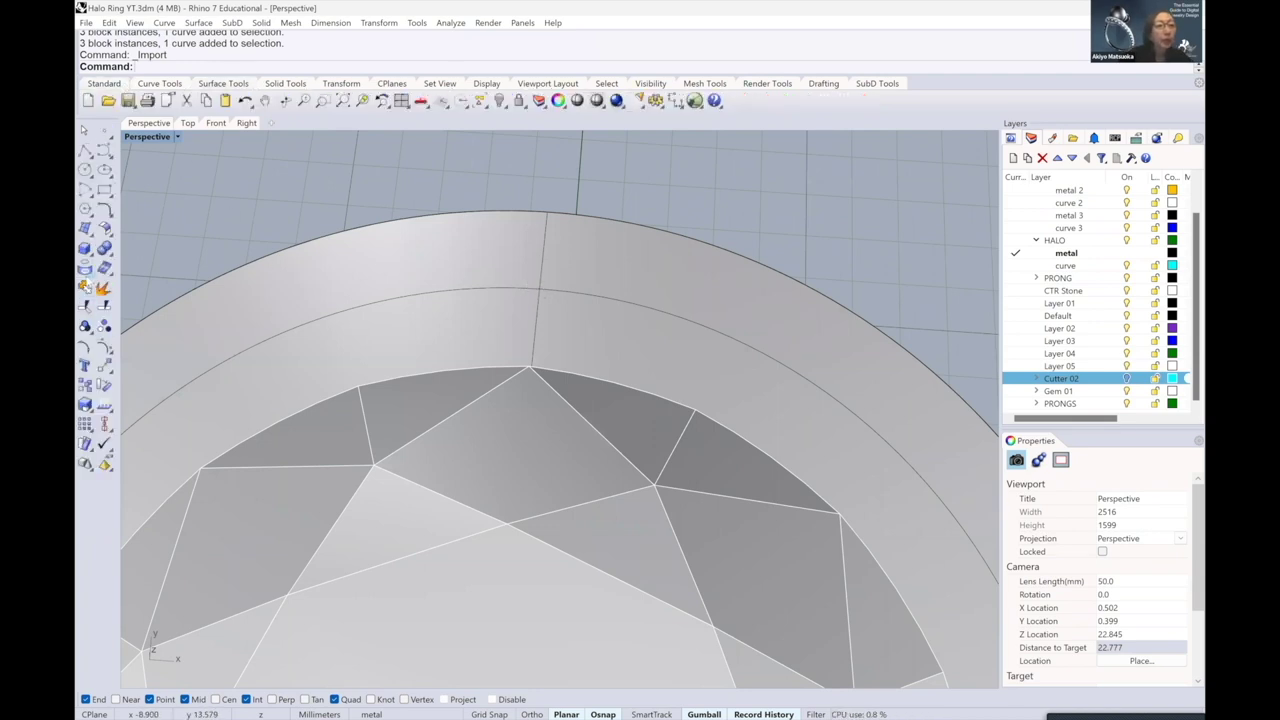
left_click(86, 270)
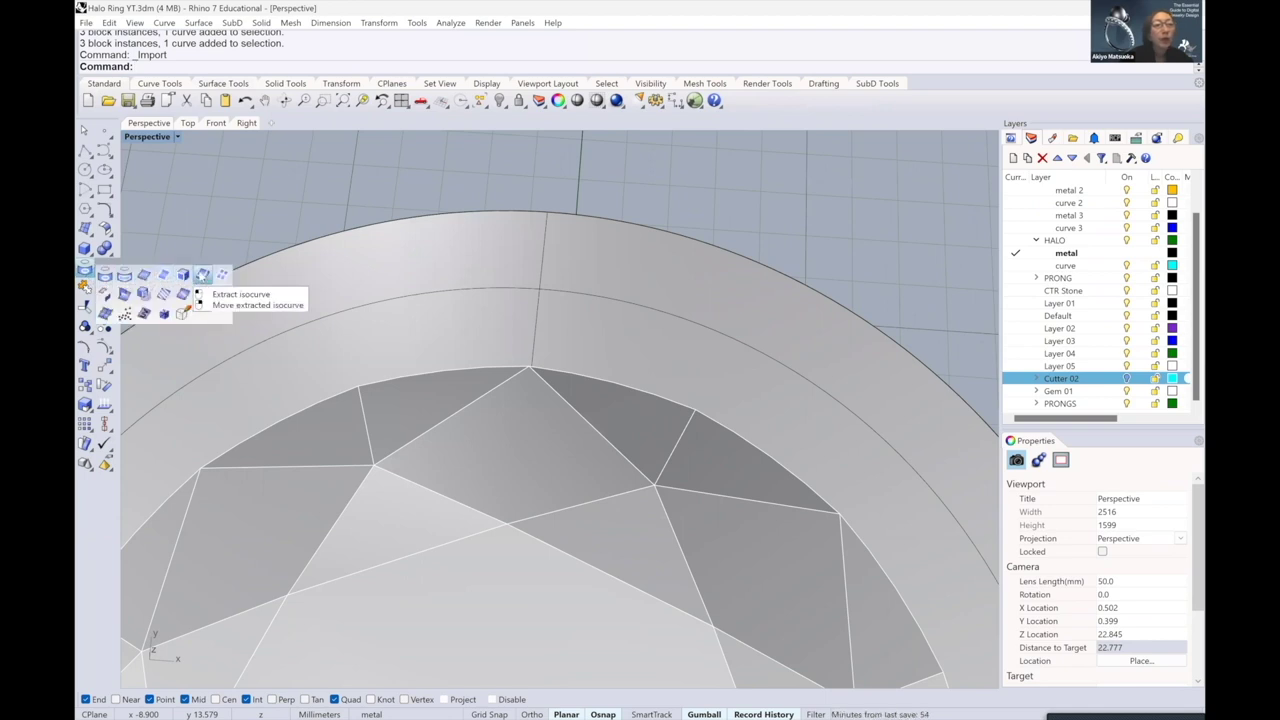
left_click(203, 275)
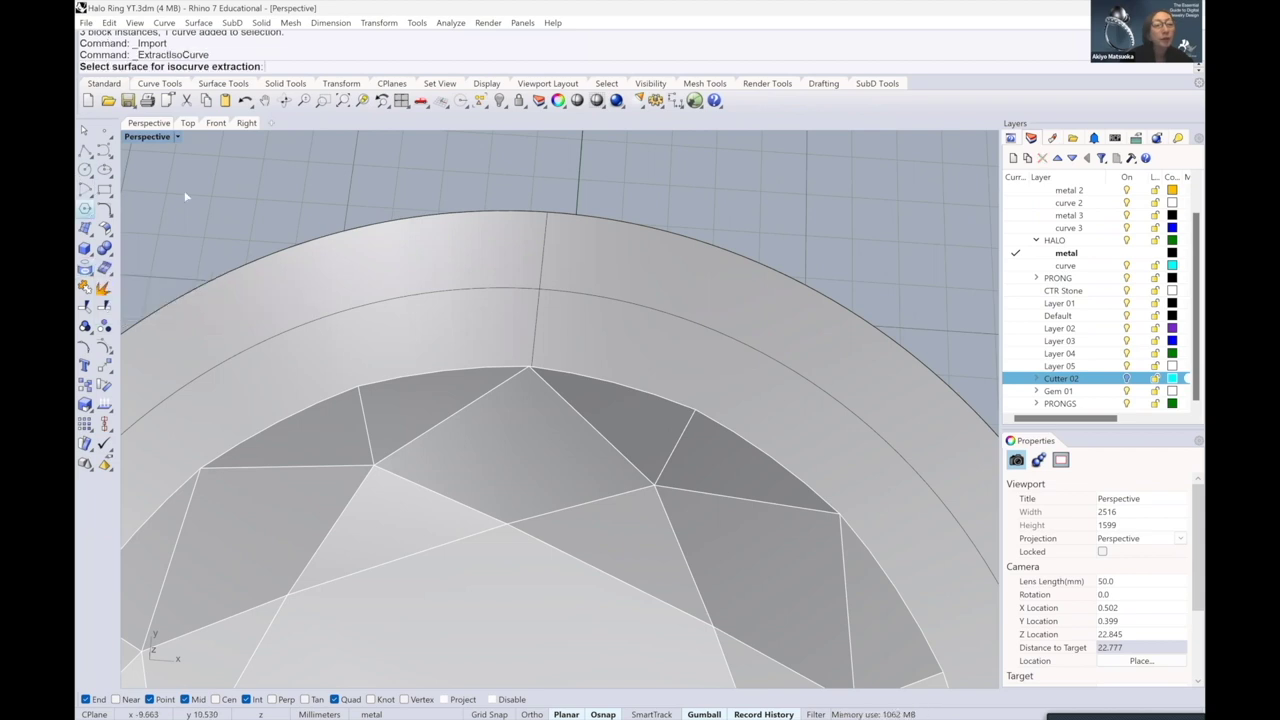
left_click(557, 282)
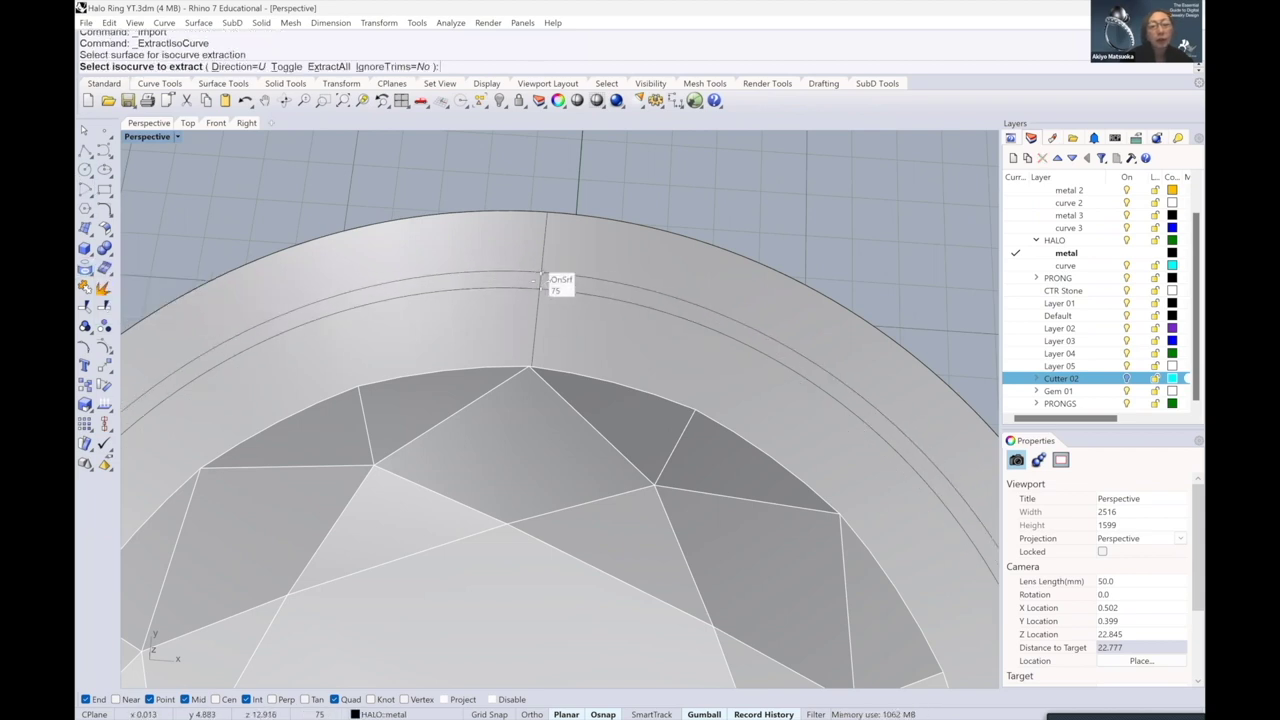
left_click(540, 288)
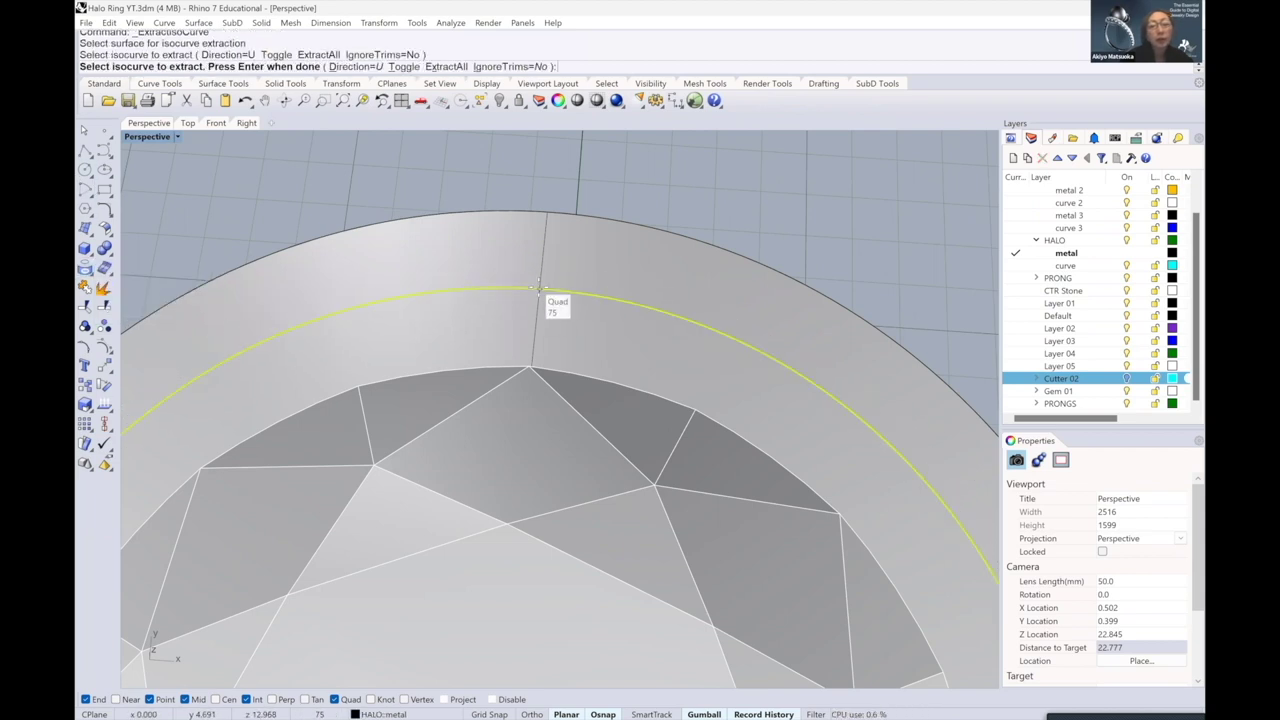
key("Return")
key("Escape")
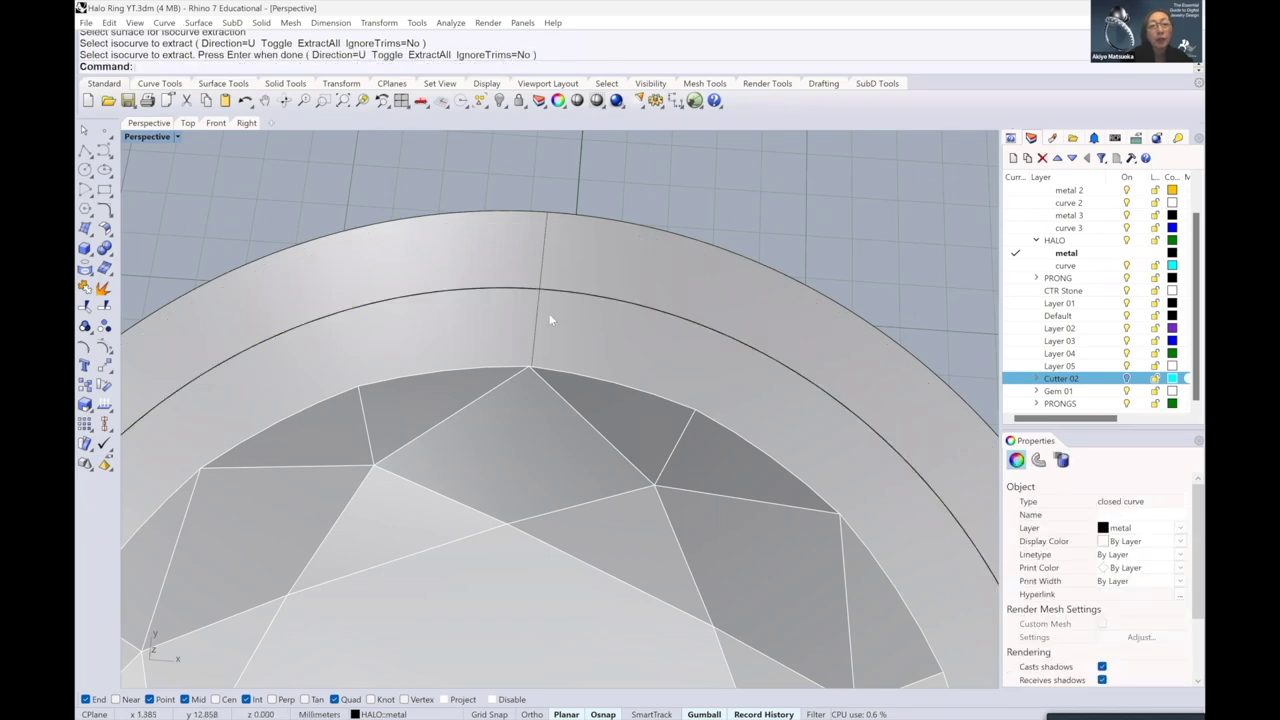
- Start Orient on Surface with the imported stone and prong group at the origin as the object to orient
scroll(544, 291, "down", 4)
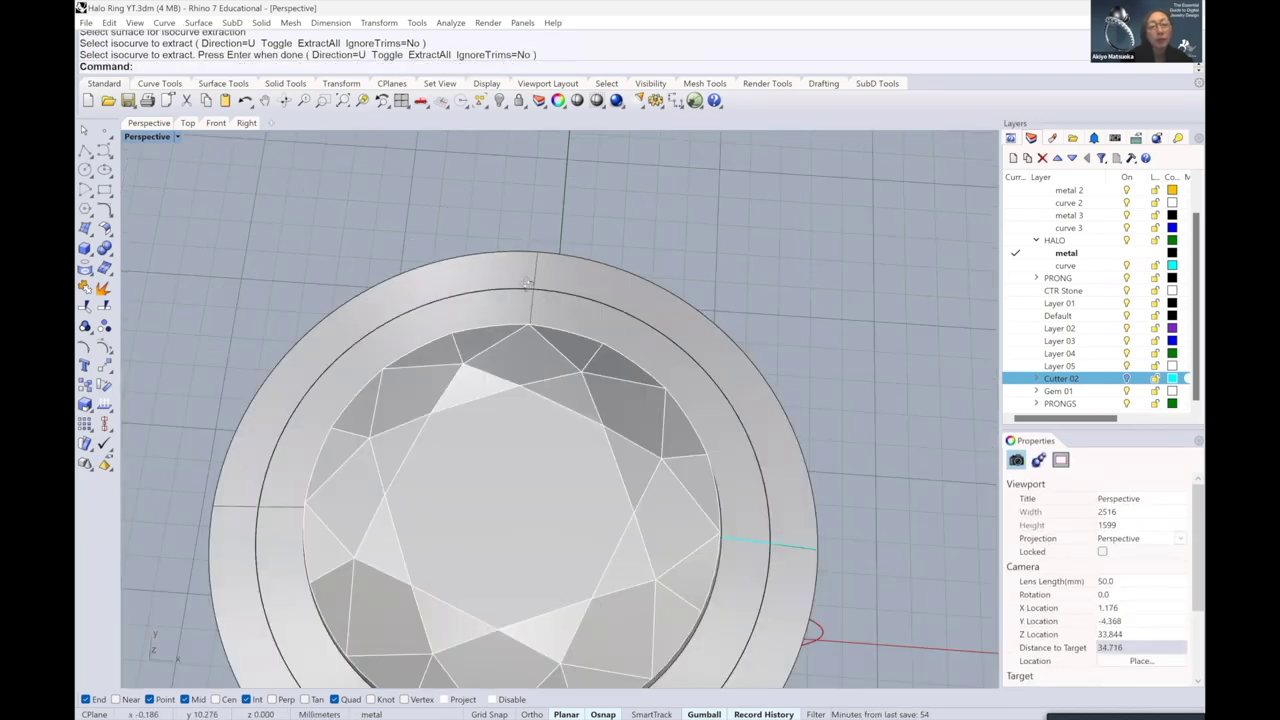
right_click_drag(524, 281, 539, 299)
scroll(539, 297, "down", 2)
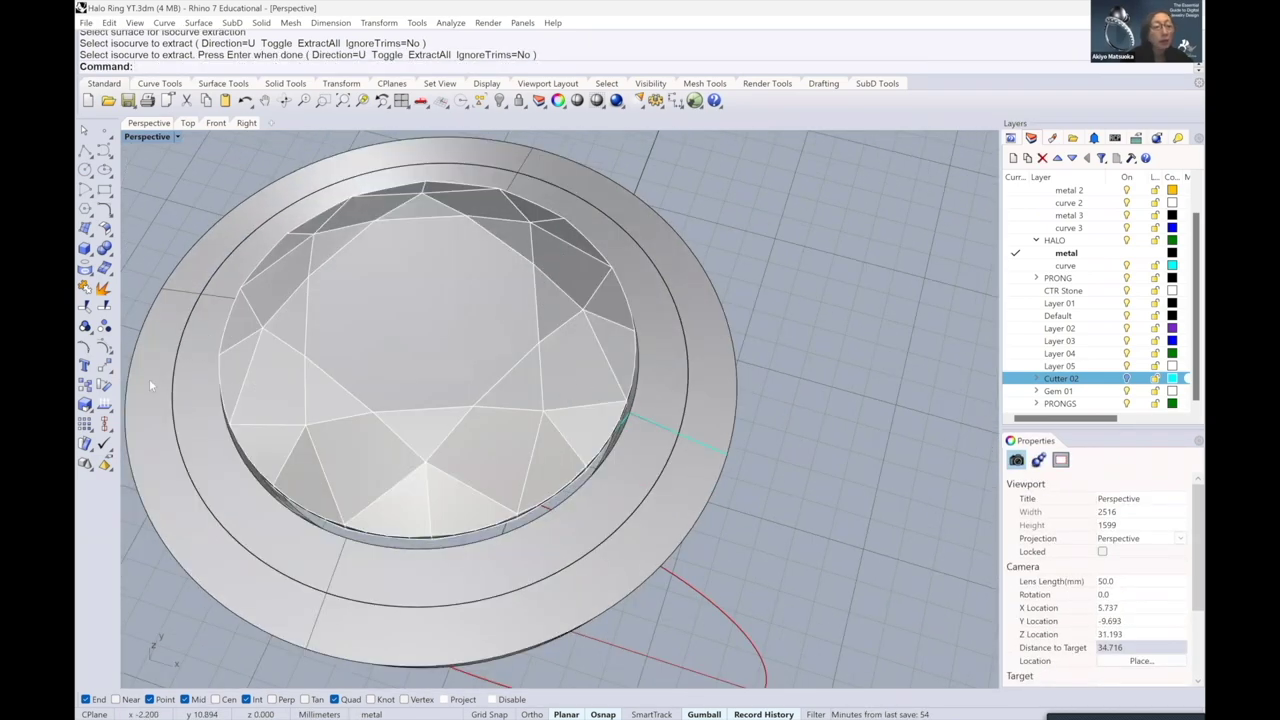
scroll(149, 379, "down", 4)
right_click_drag(135, 235, 155, 176)
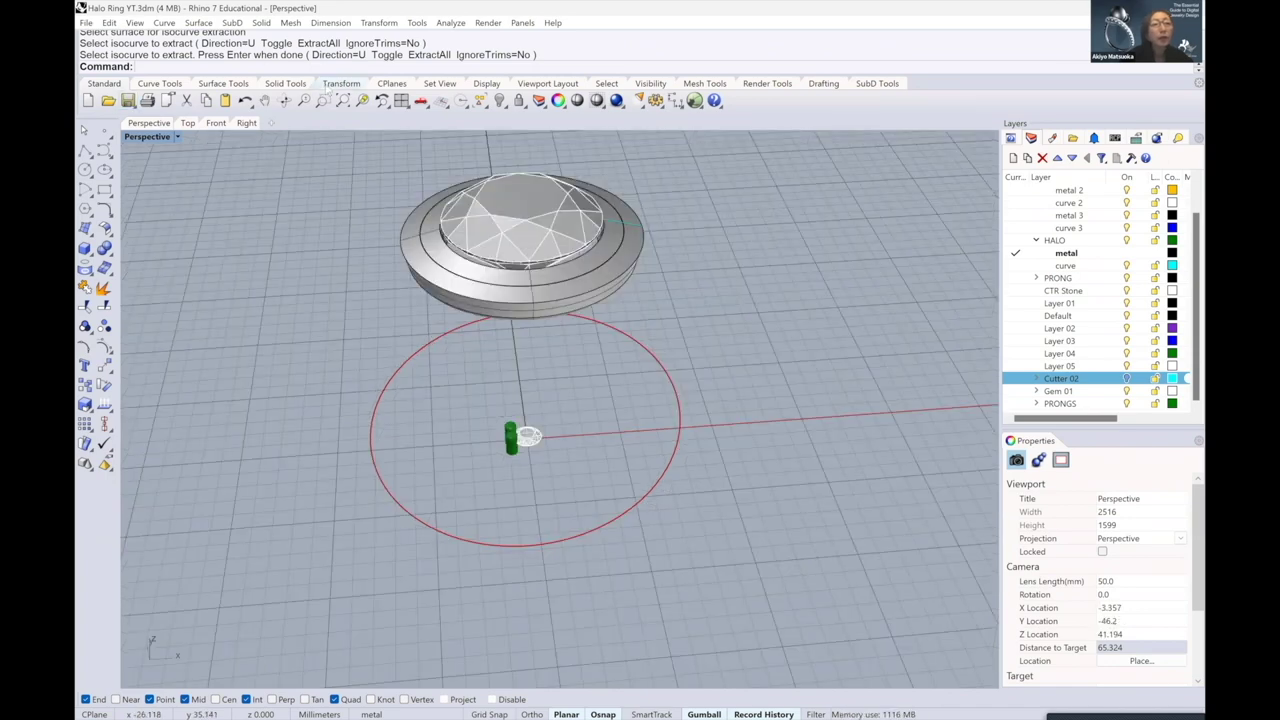
left_click(325, 86)
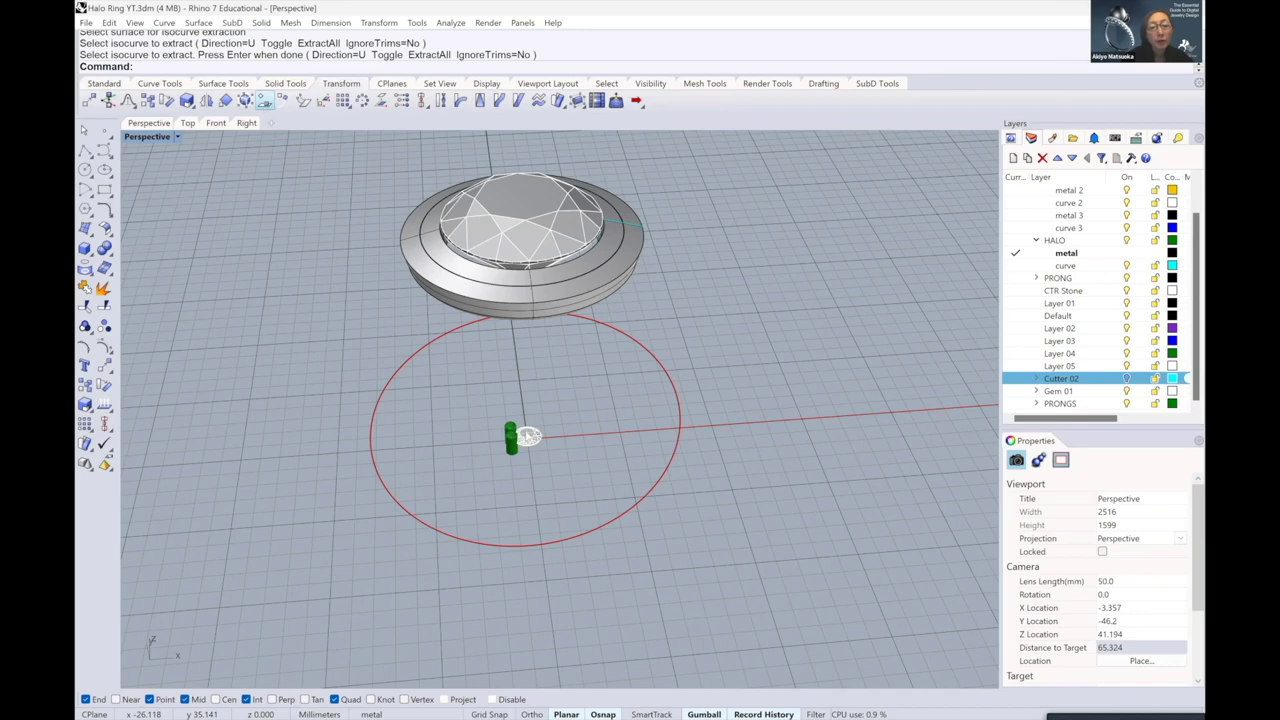
scroll(530, 447, "up", 5)
left_click(535, 450)
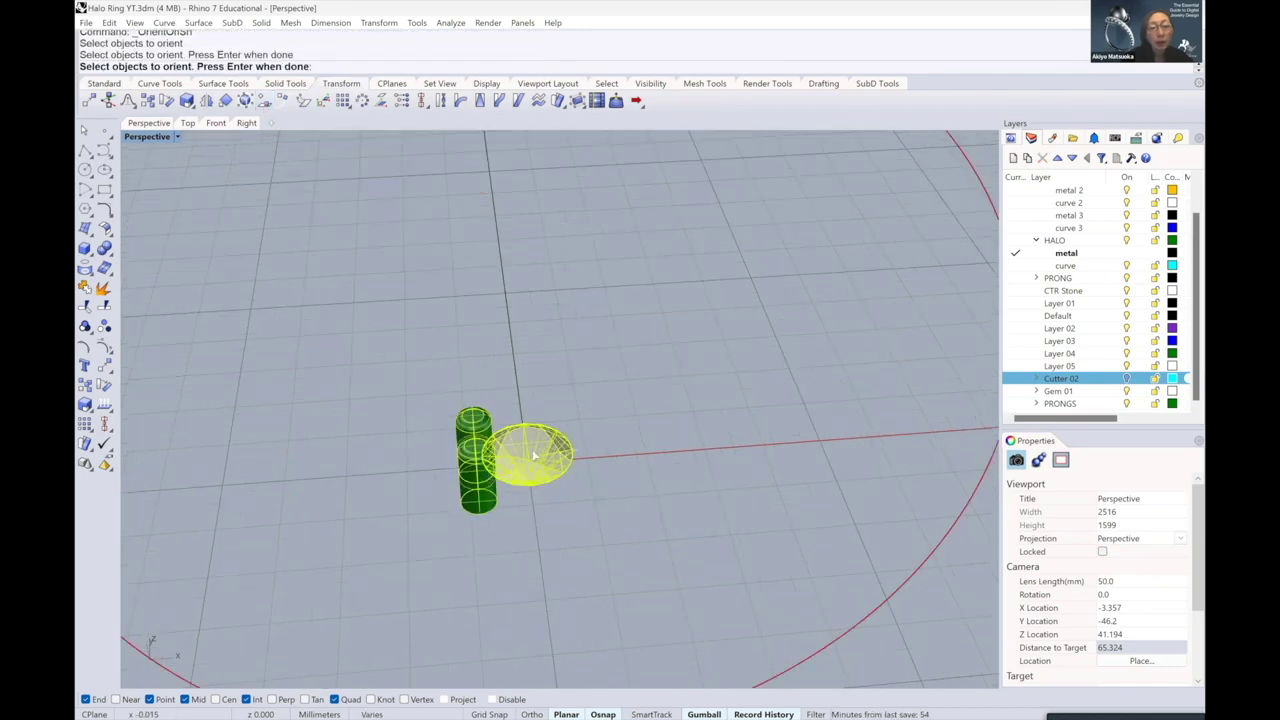
scroll(540, 425, "up", 4)
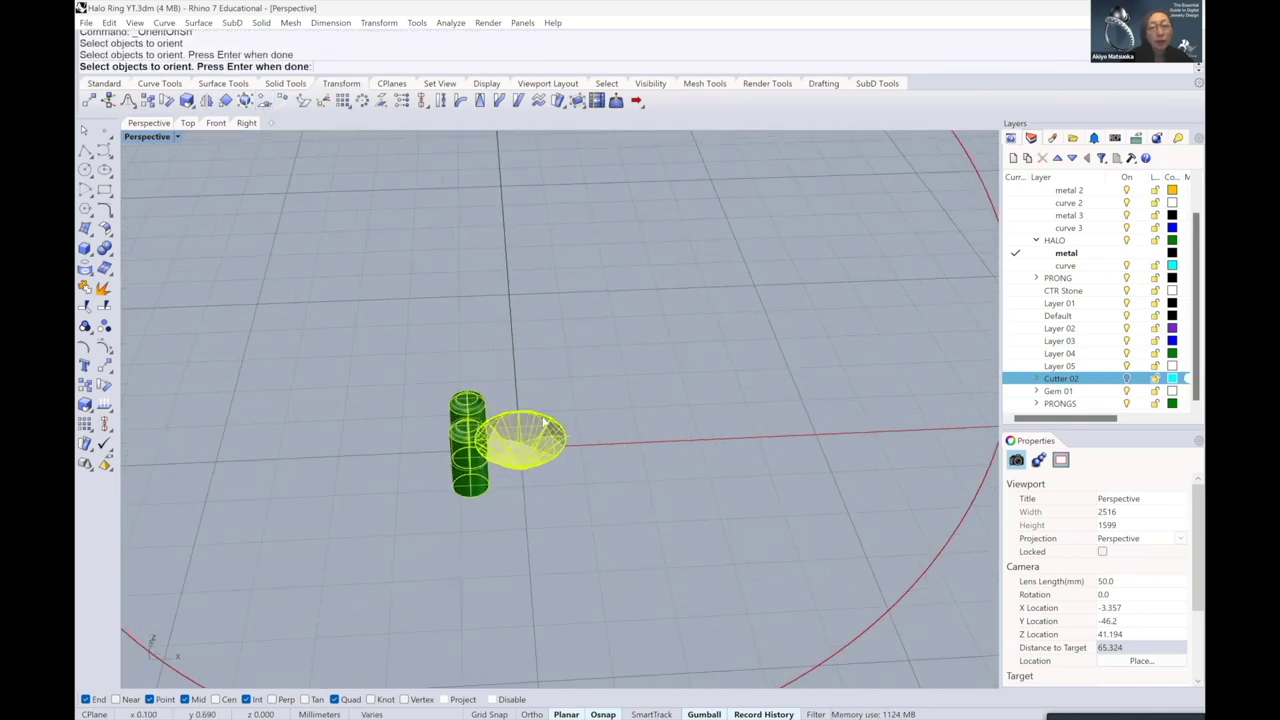
scroll(543, 423, "down", 2)
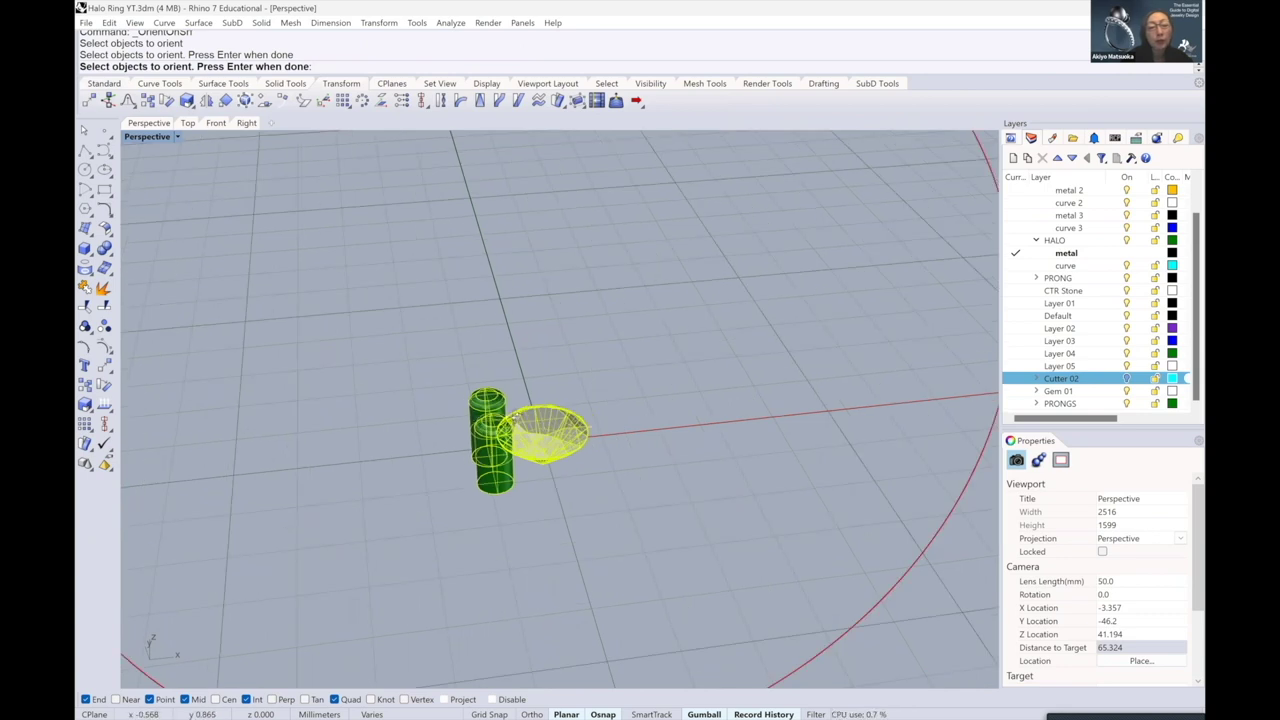
right_click_drag(514, 411, 492, 411)
right_click(360, 288)
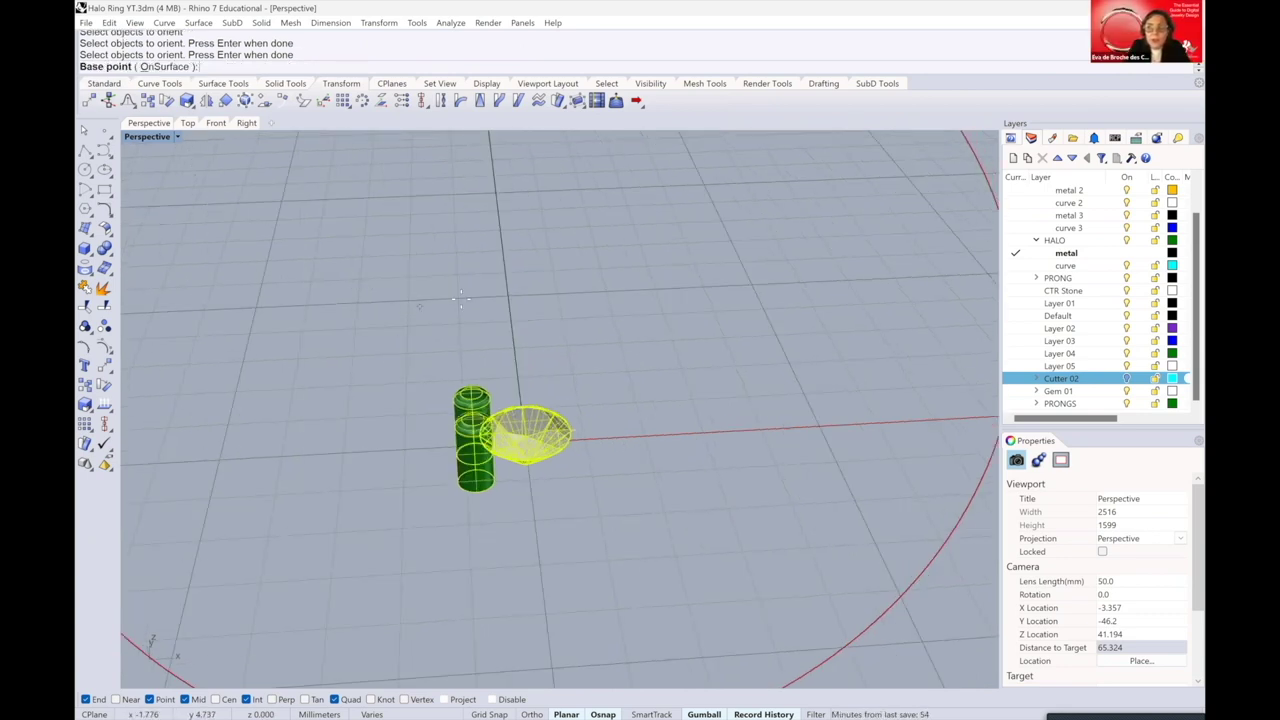
- Show and hide the Cutter 02 layer to check that the cutter belongs to the selected group, leaving the layer hidden
scroll(595, 290, "down", 2)
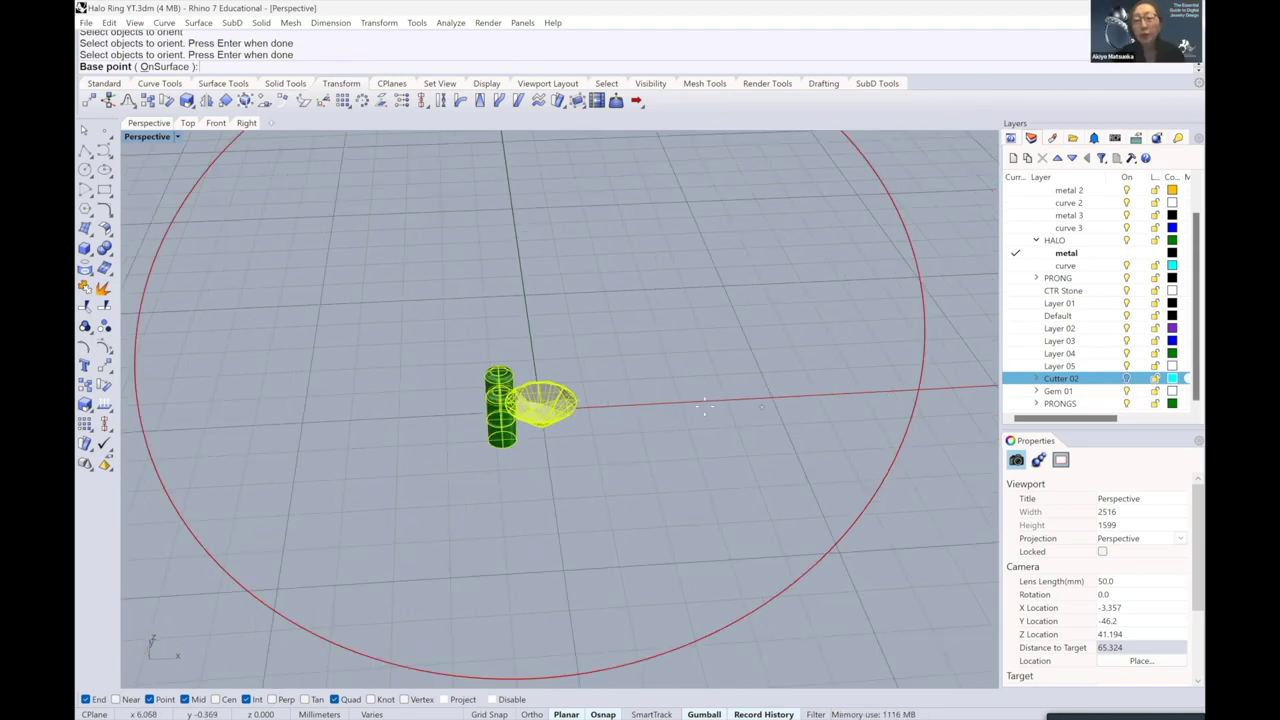
left_click(1127, 378)
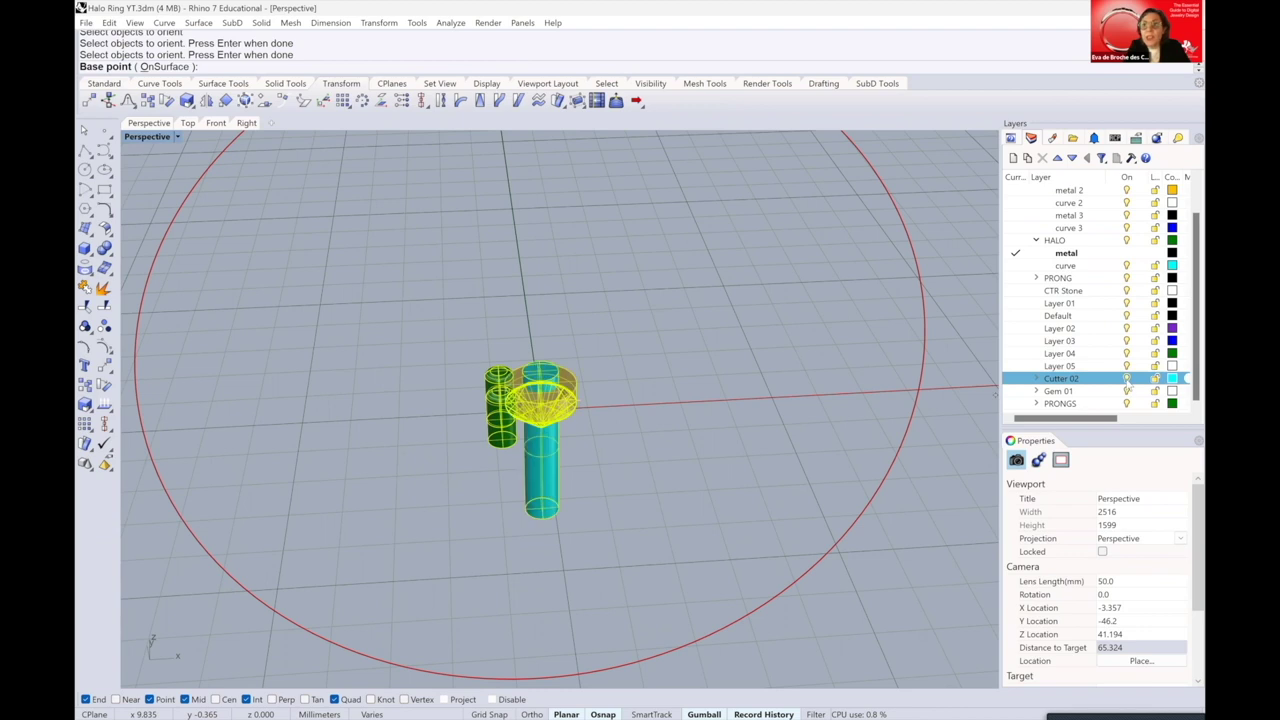
left_click(1127, 378)
left_click(1127, 378)
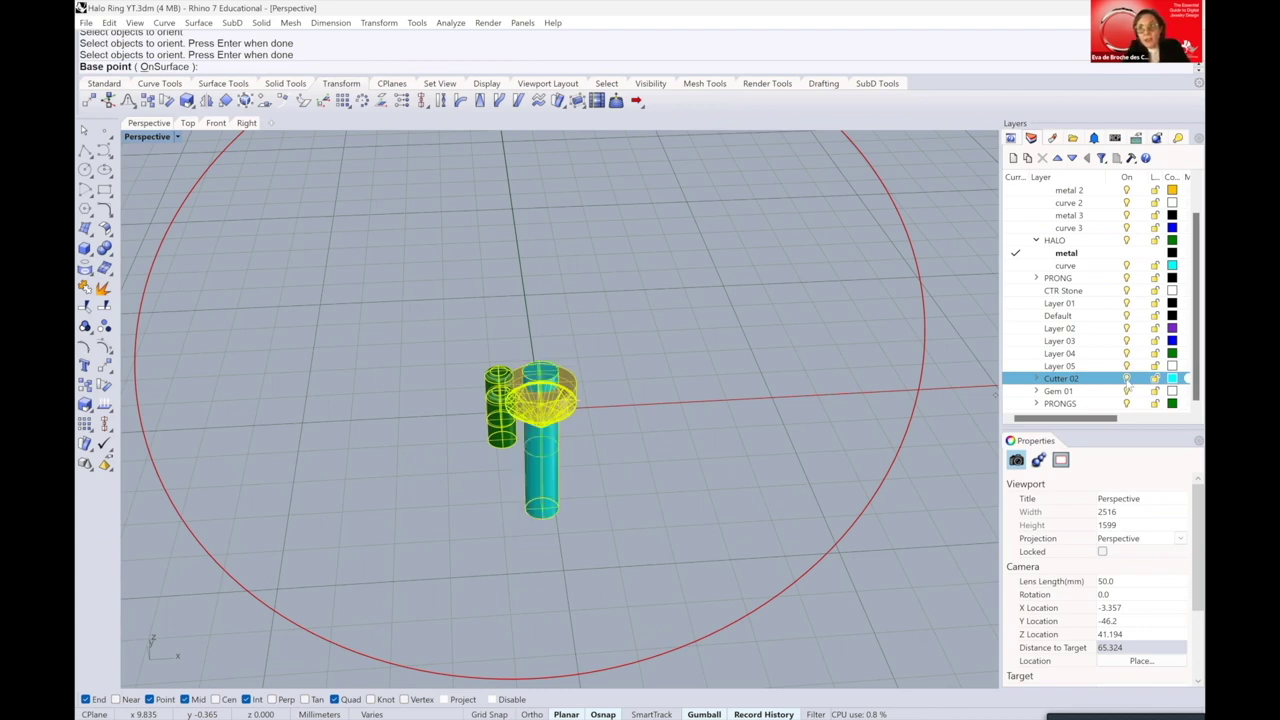
left_click(1127, 378)
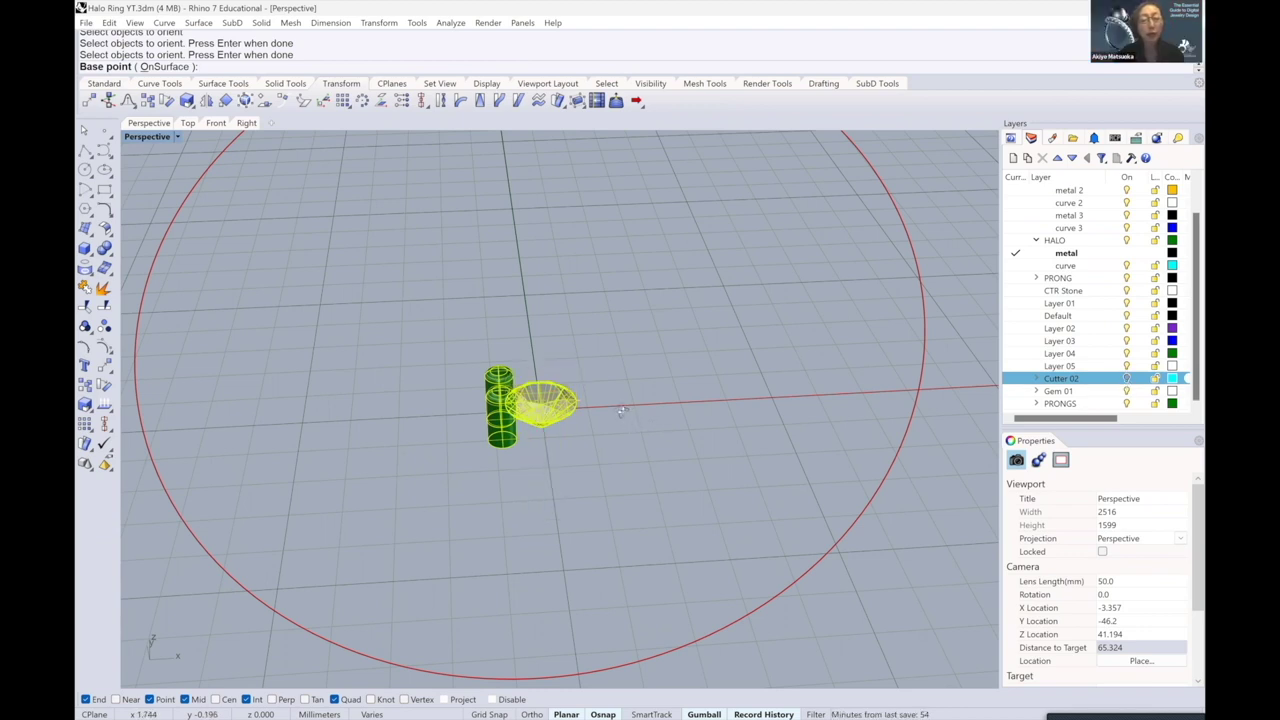
- Set the orient base point at the origin (0) and pick the scaling and rotation reference point along the X axis
right_click_drag(615, 412, 623, 414)
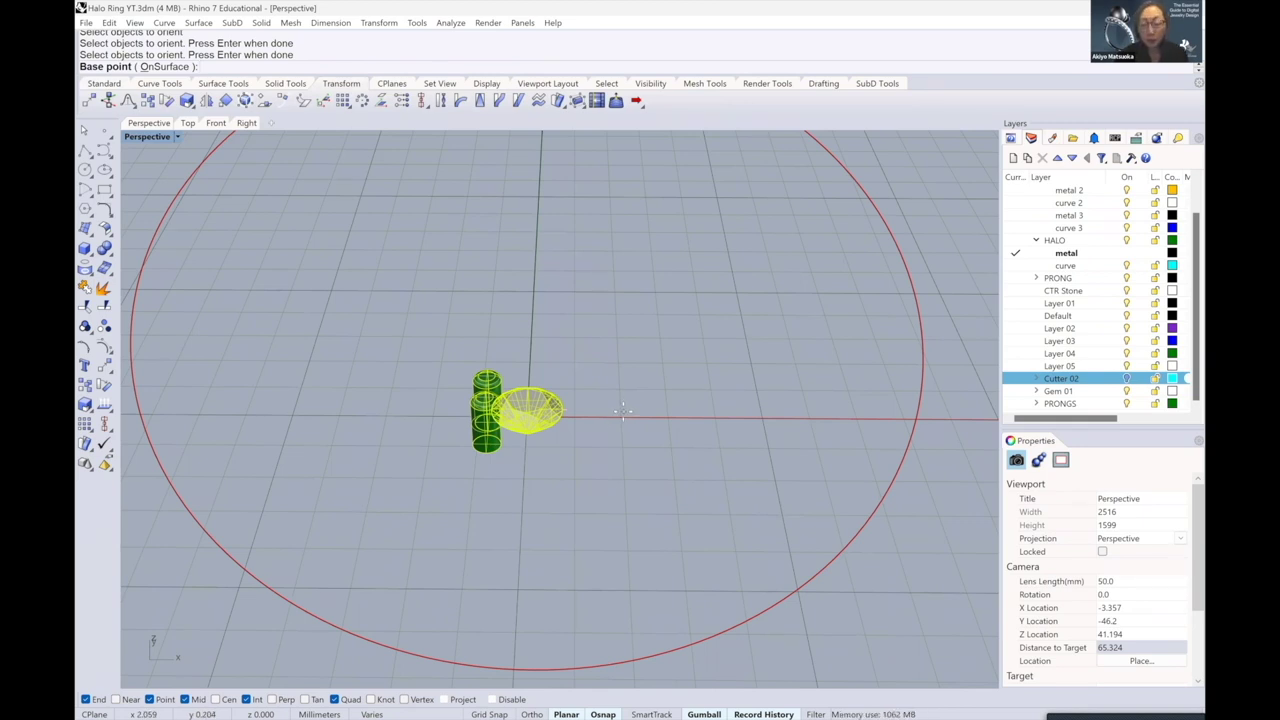
type("0")
key("Return")
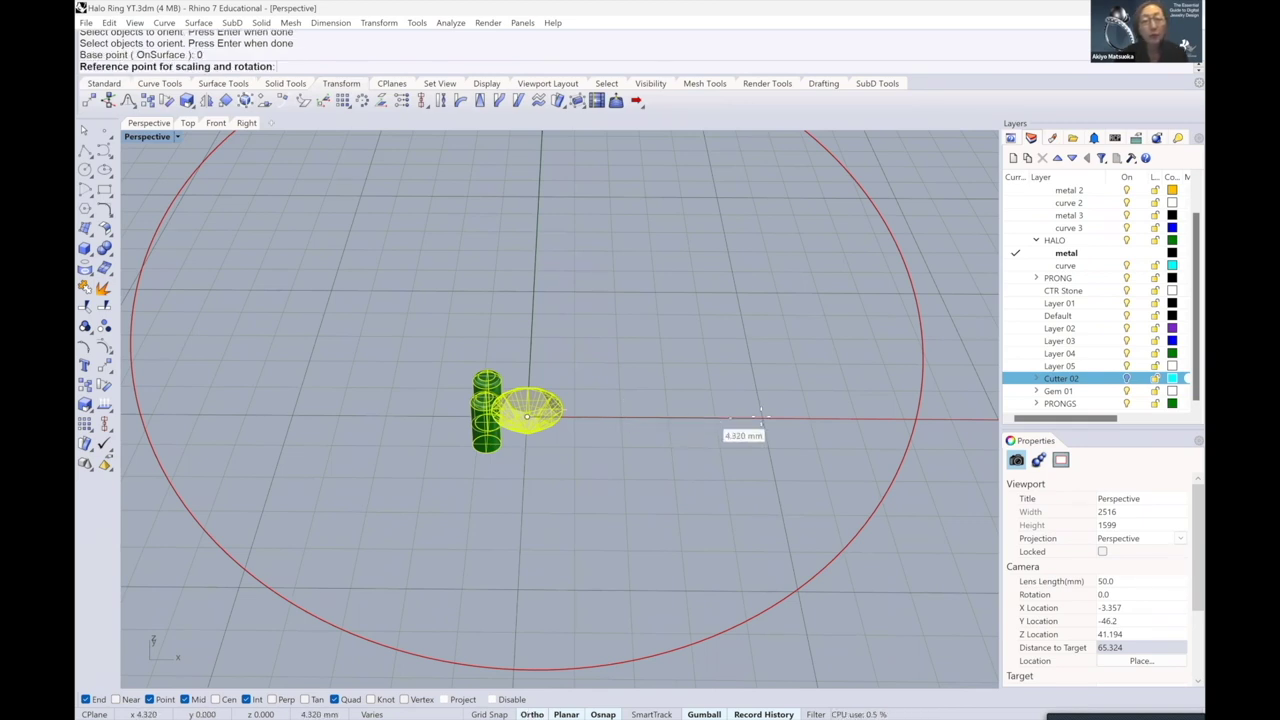
left_click(745, 418)
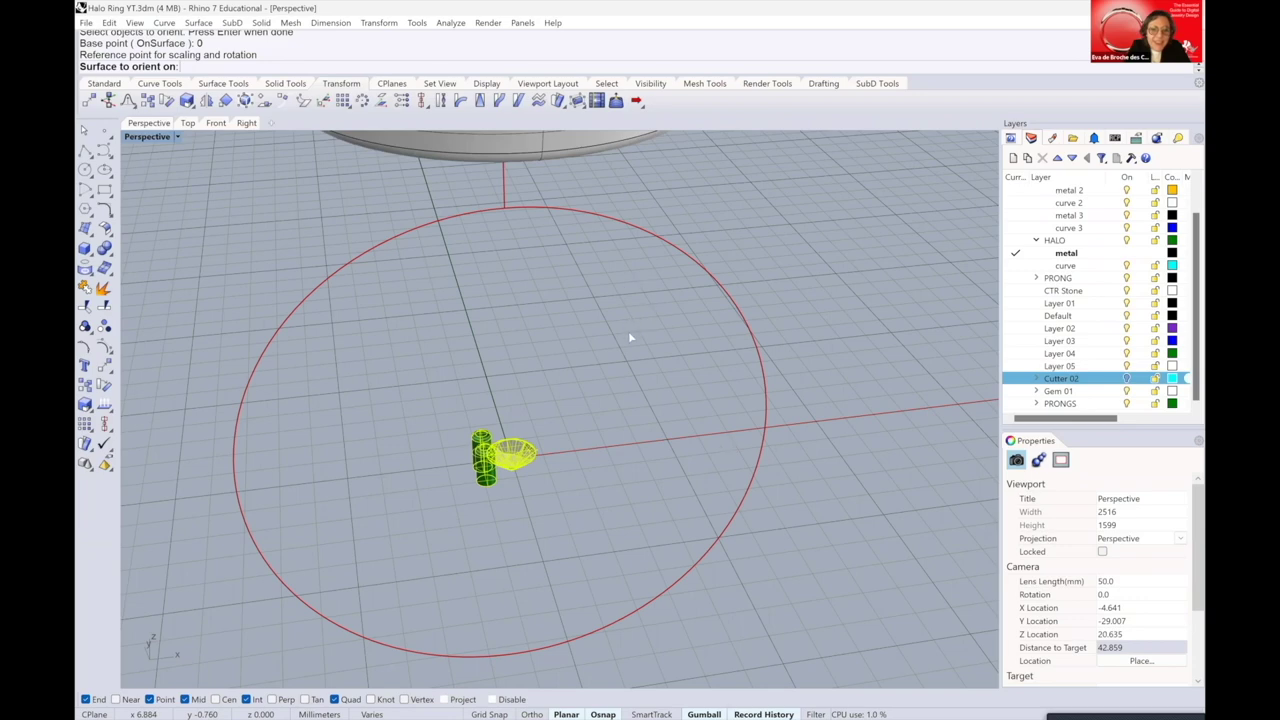
- Choose the halo's sloped top surface as the target, accepting uniform scale 1.0, rotation angle 0.0 and Rigid
scroll(628, 336, "down", 4)
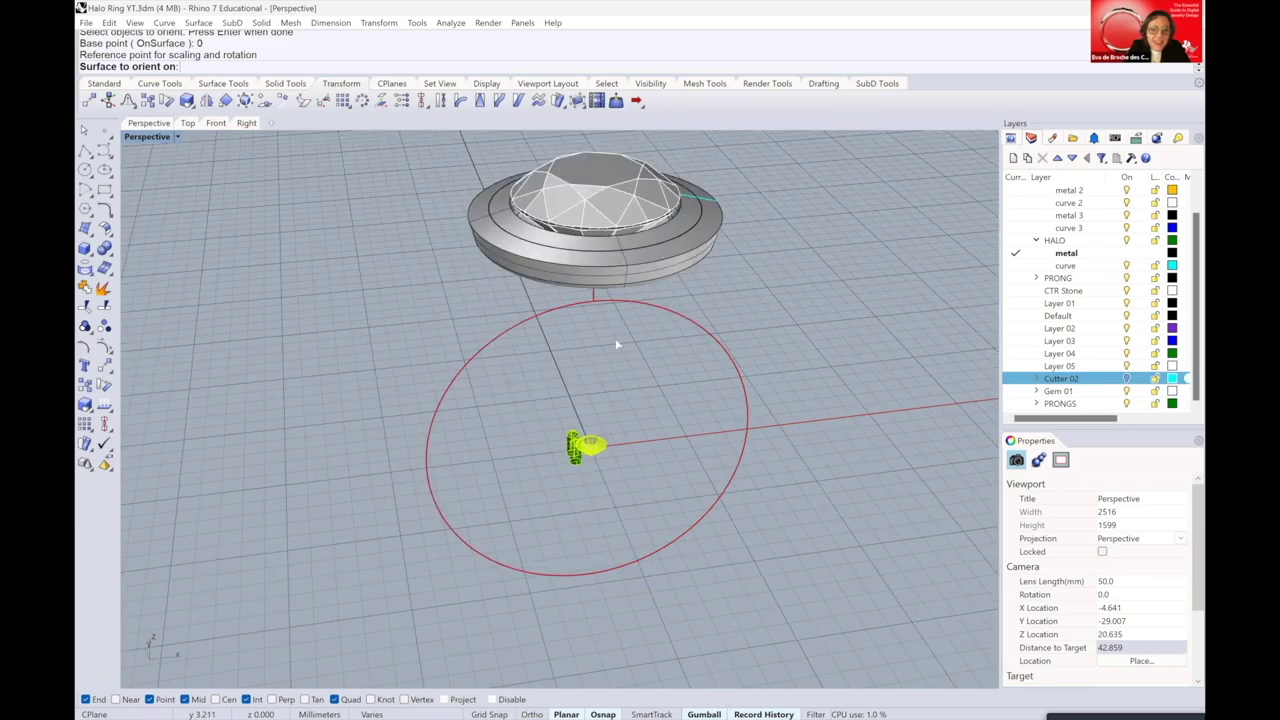
right_click_drag(617, 346, 606, 420)
scroll(598, 349, "up", 5)
left_click(539, 482)
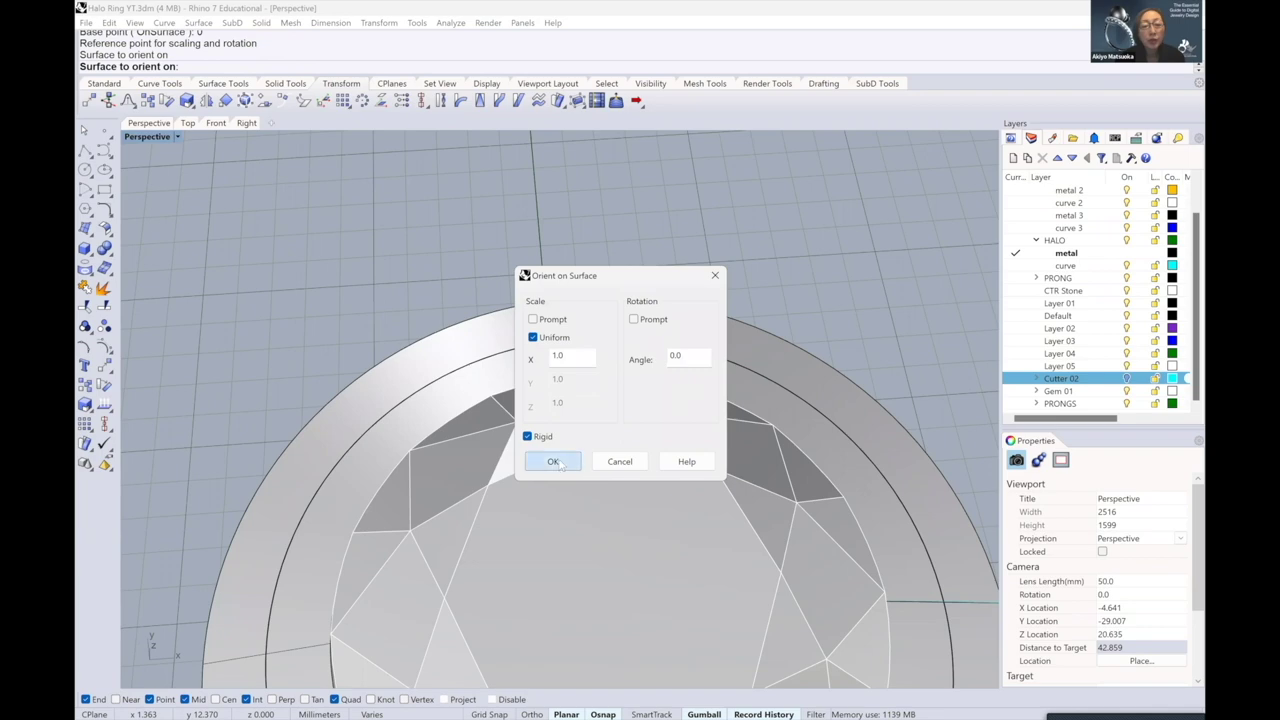
key("Return")
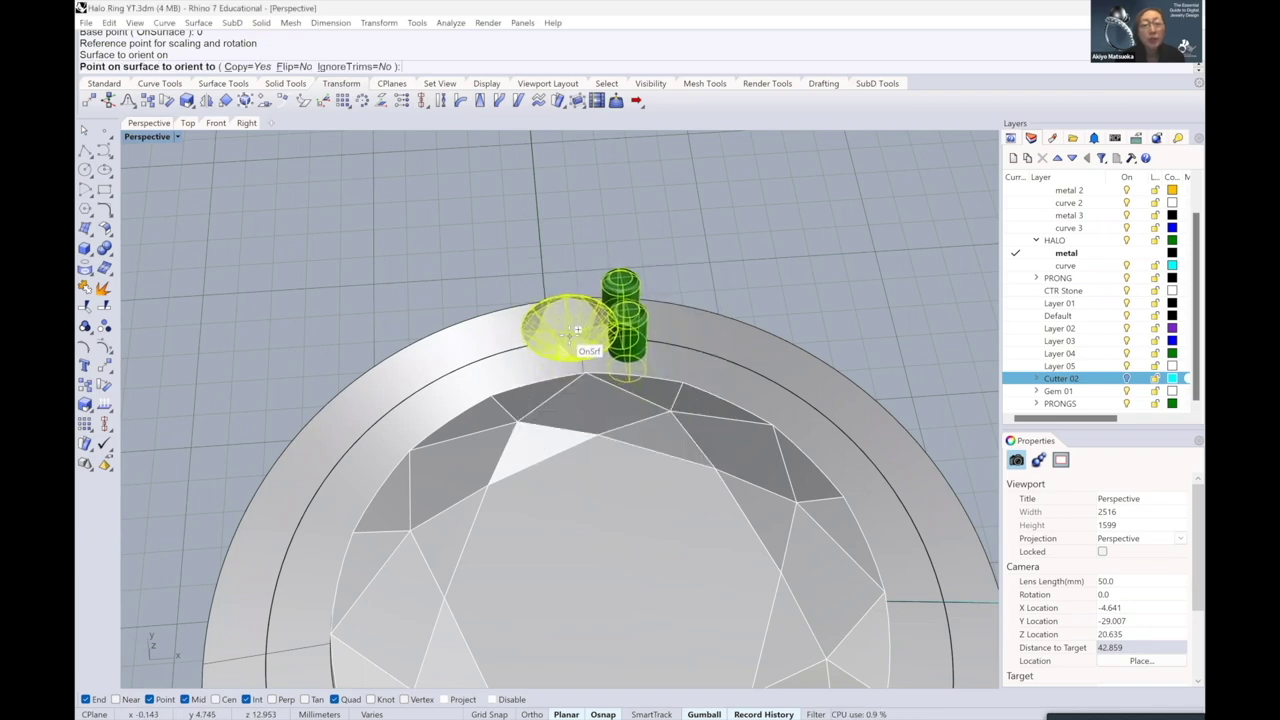
- Place a copy of the stone and prong group on the halo surface, snapping to the end point of the middle isocurve, and finish orienting
scroll(578, 326, "down", 3)
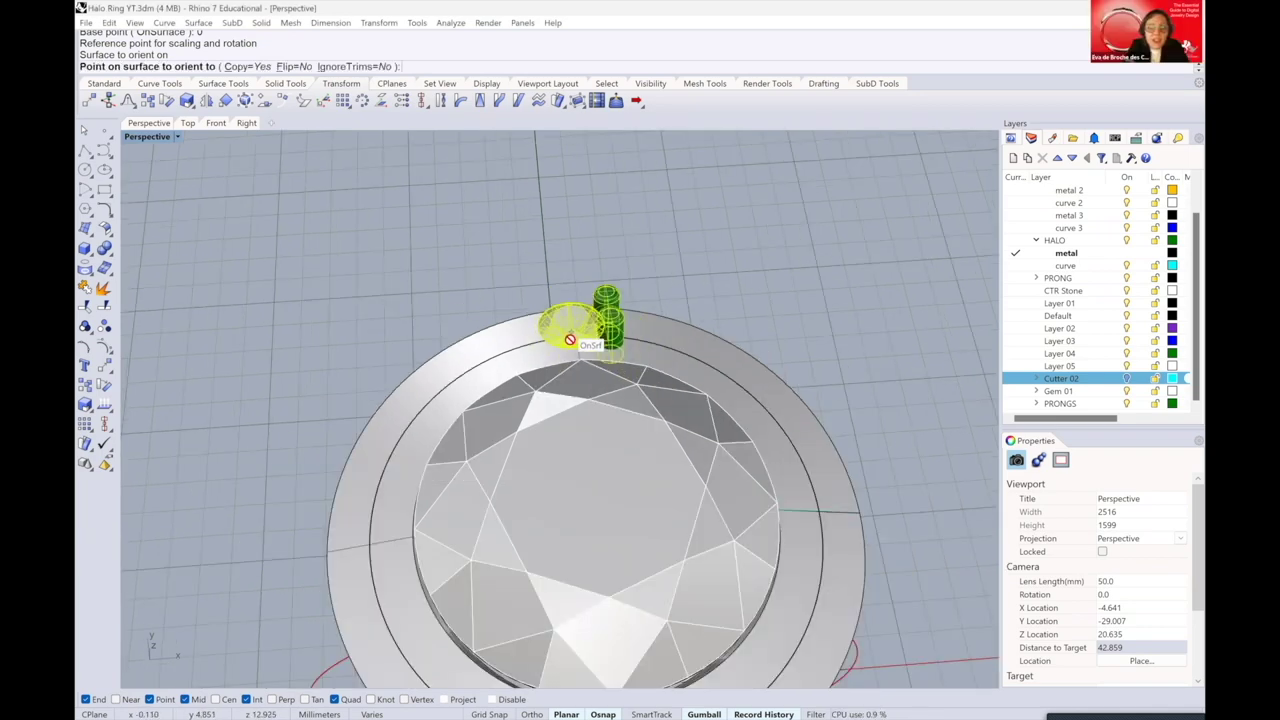
scroll(580, 375, "up", 3)
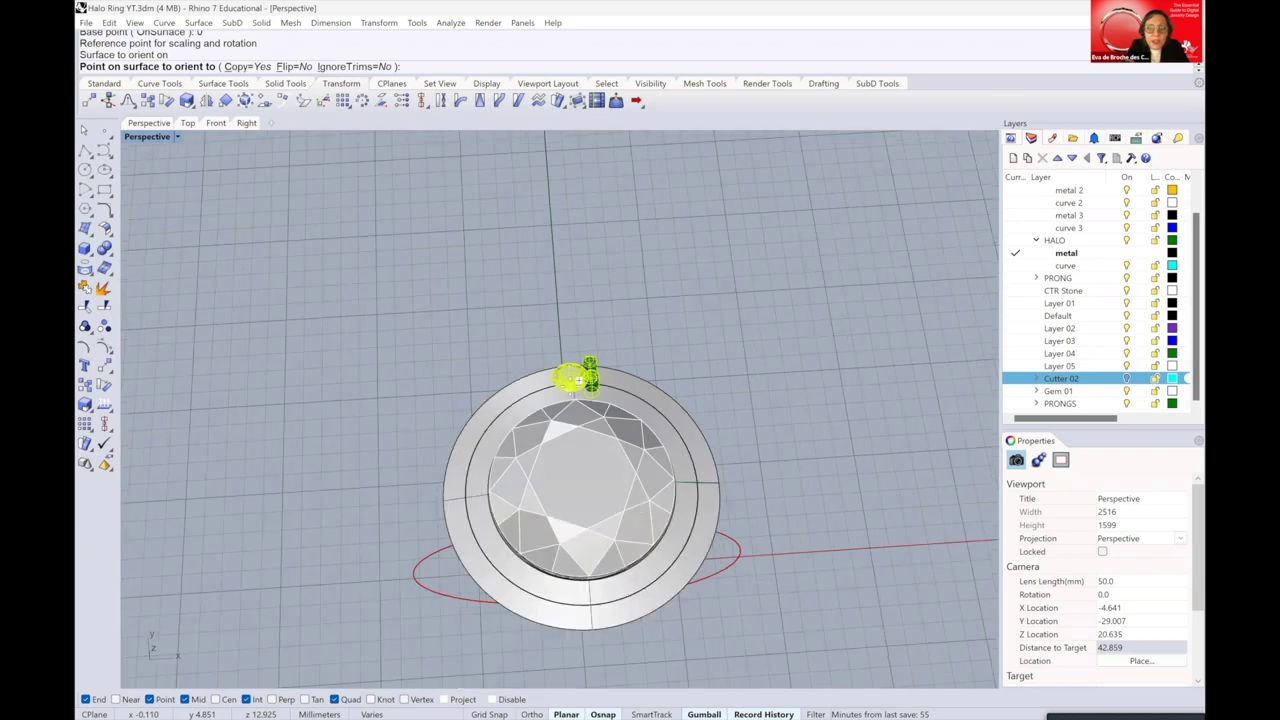
left_click(576, 379)
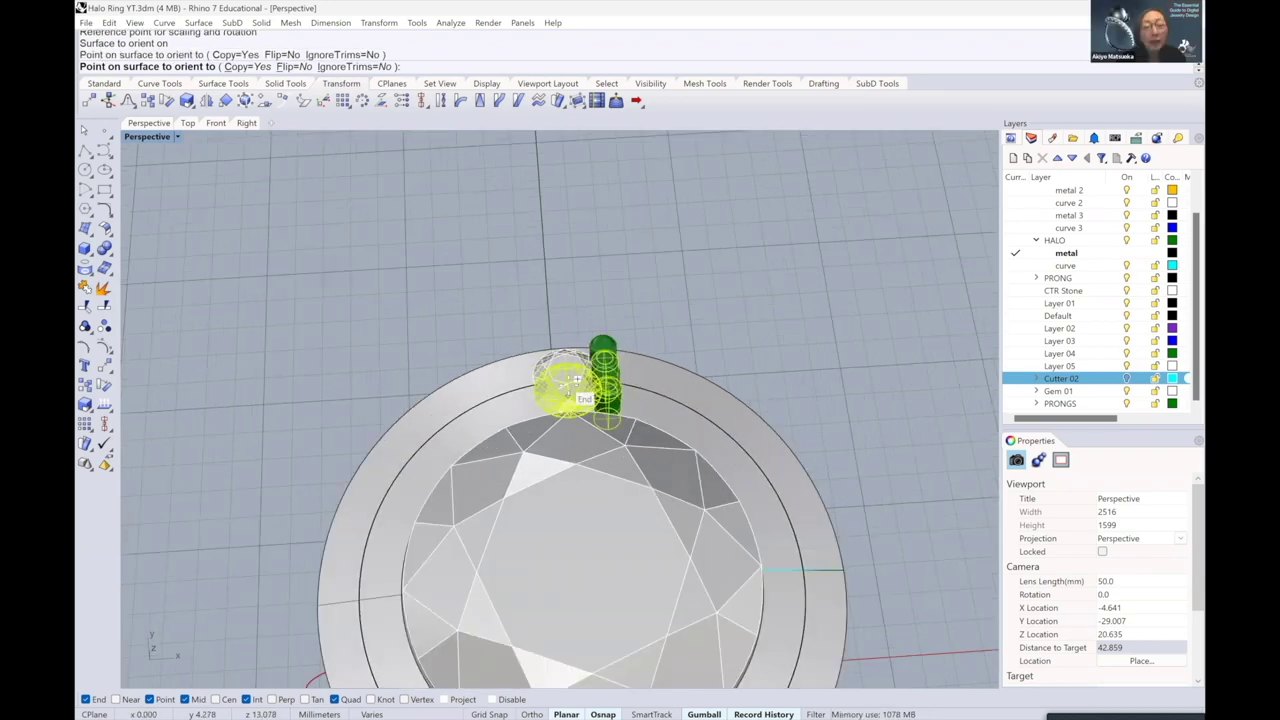
key("Return")
- Delete the extracted closed isocurve from the middle of the halo's top surface
scroll(628, 391, "down", 4)
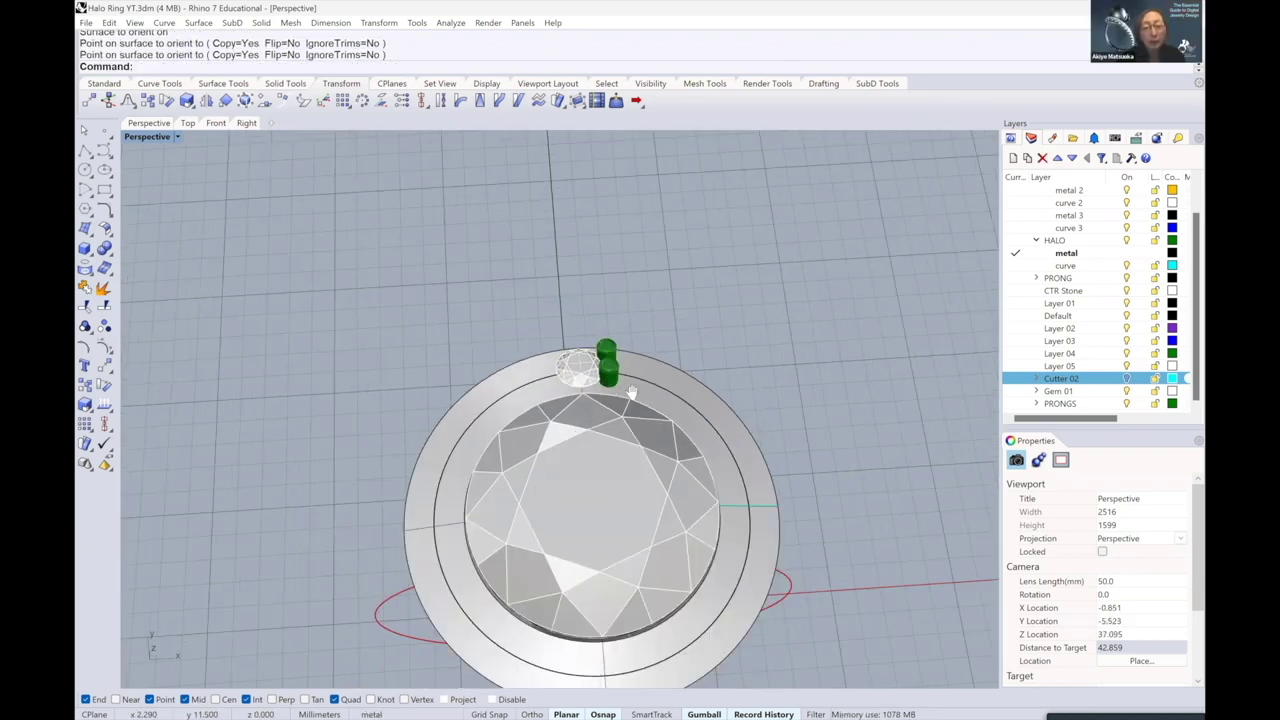
right_click_drag(630, 393, 589, 468)
scroll(590, 458, "up", 5)
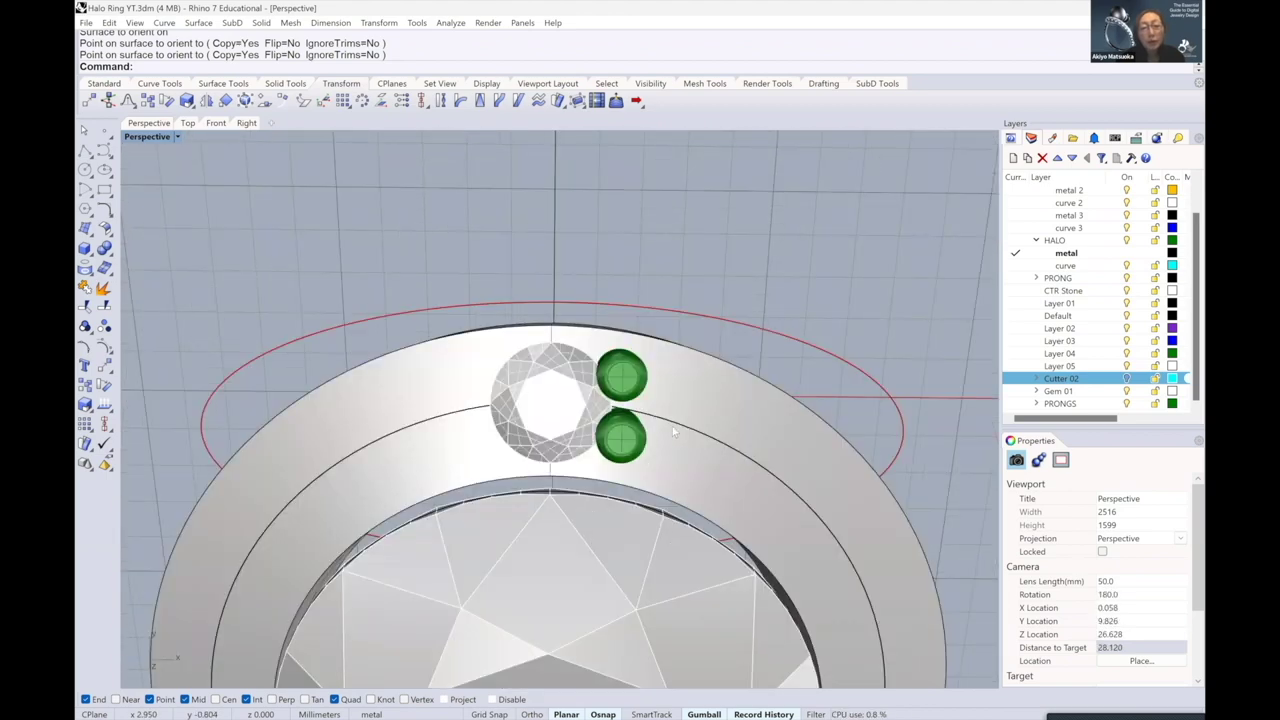
left_click(688, 438)
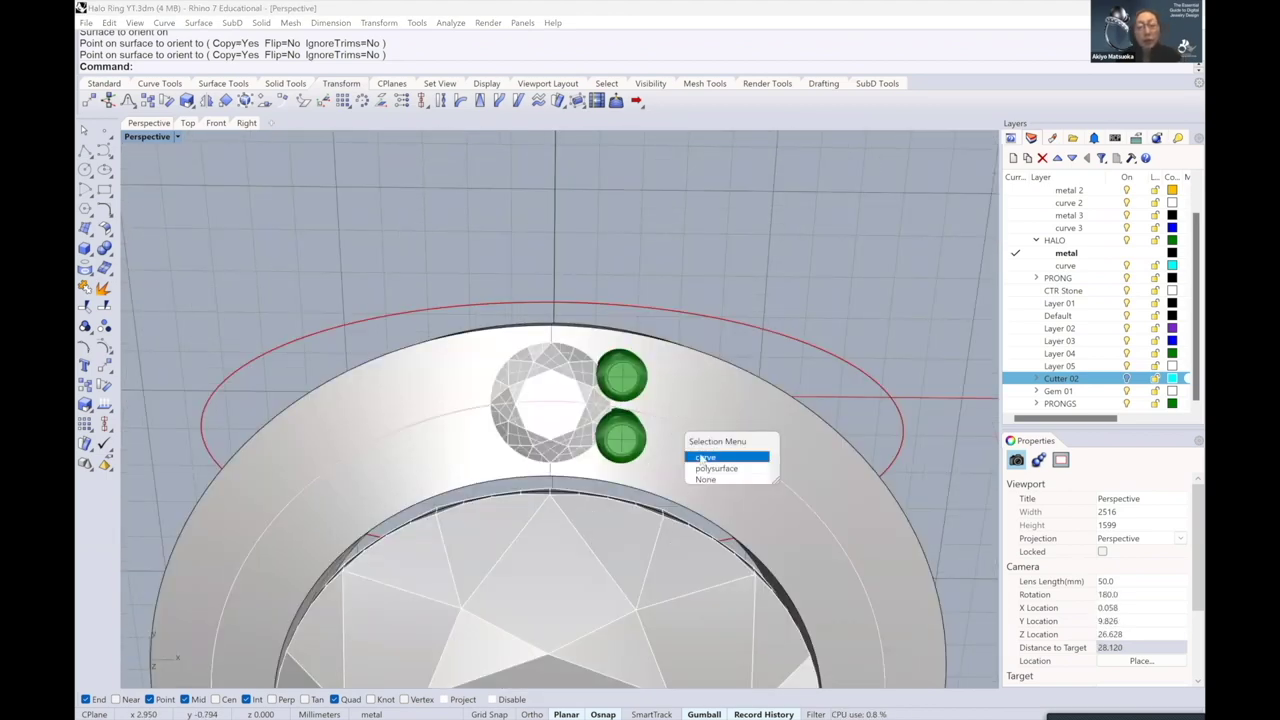
left_click(704, 457)
key("Delete")
- Polar array the oriented stone and its prong pair around the origin (0) with 18 items over 360 degrees
scroll(614, 418, "down", 4)
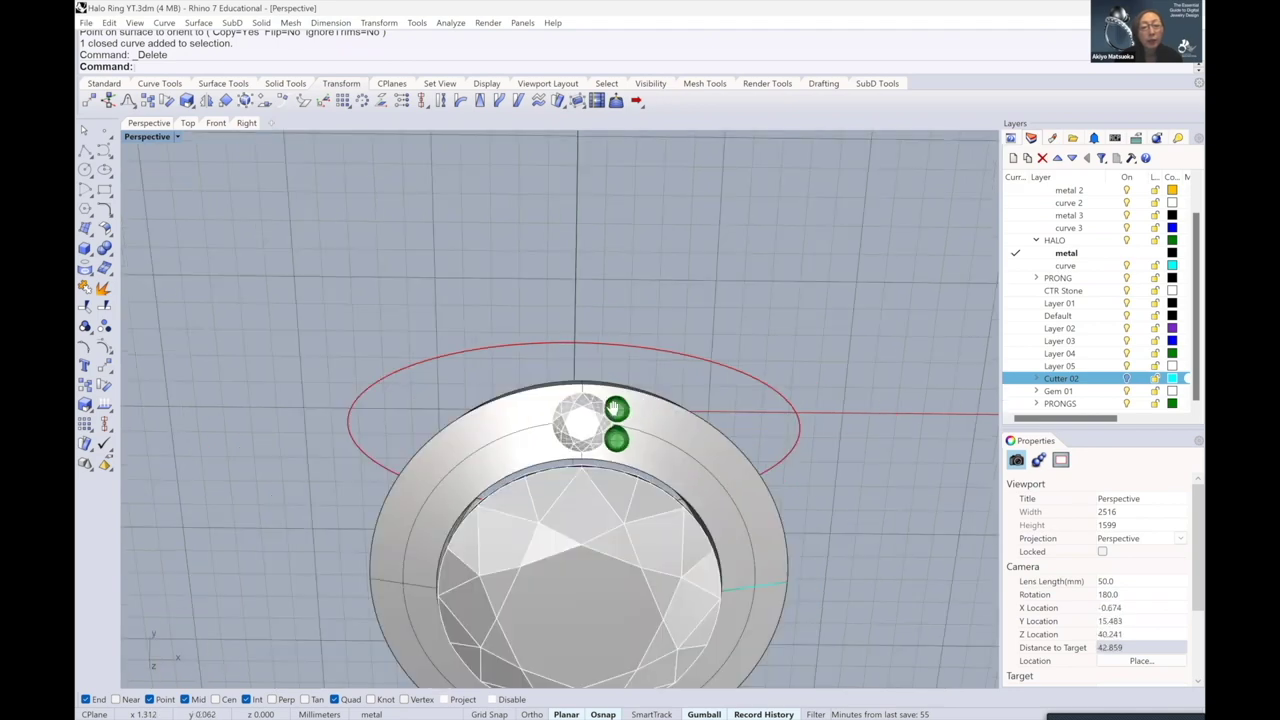
scroll(614, 418, "up", 4)
scroll(550, 378, "down", 4)
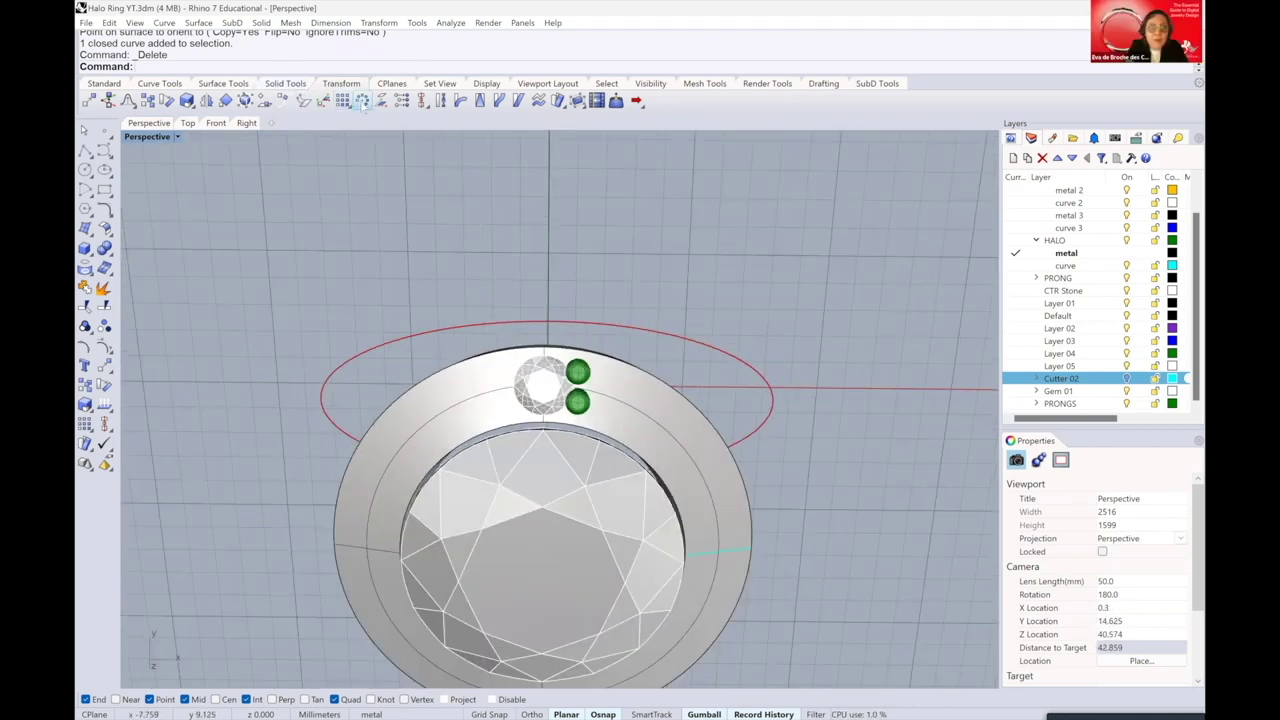
left_click(362, 100)
scroll(540, 385, "up", 2)
left_click(535, 382)
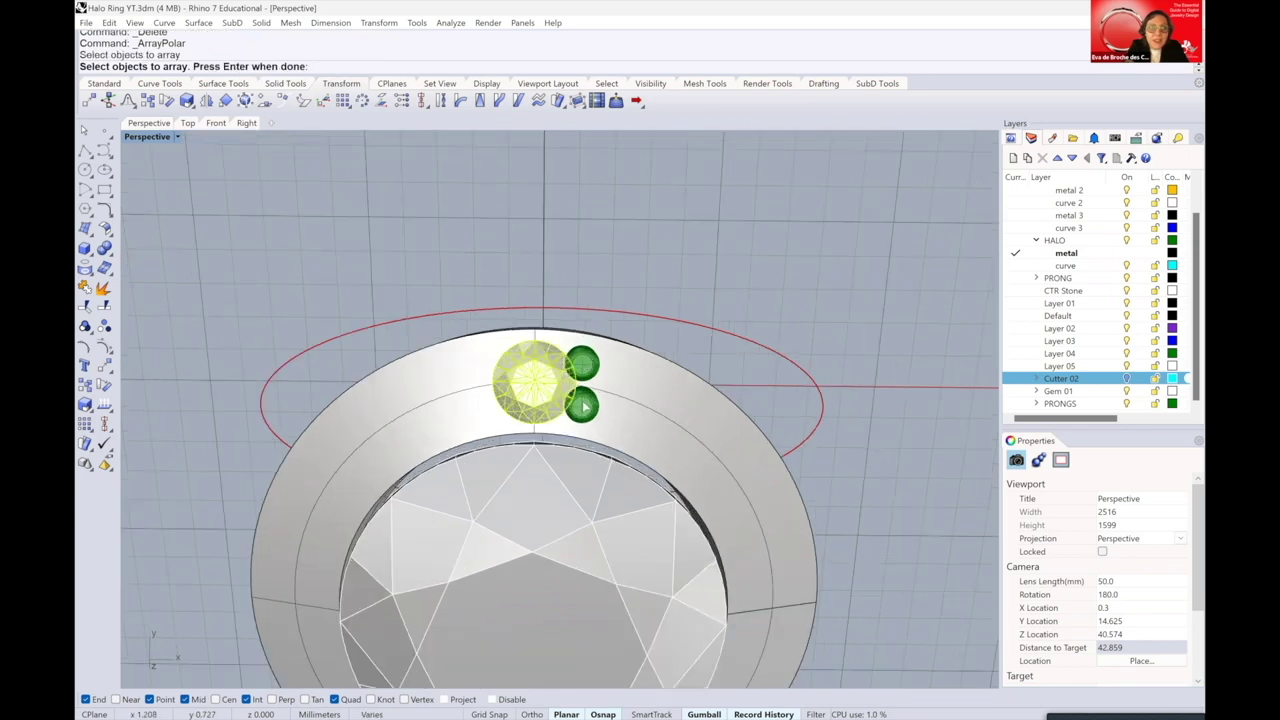
key("Return")
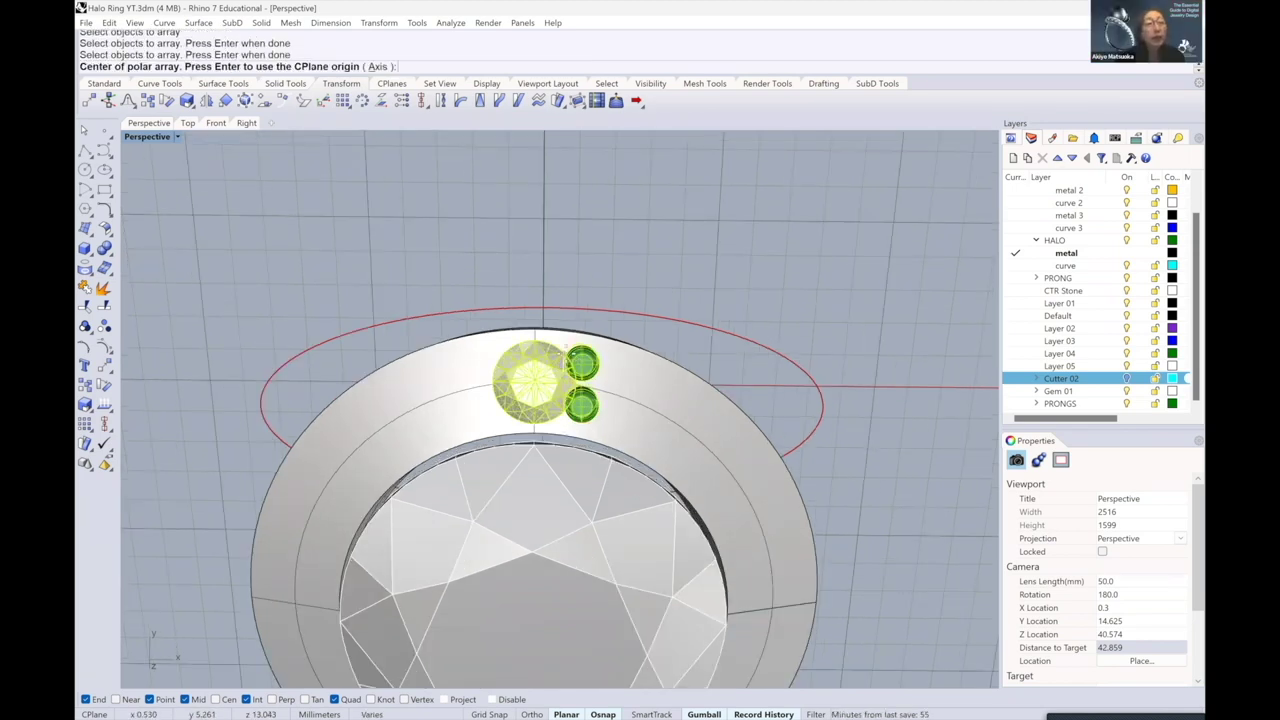
type("0")
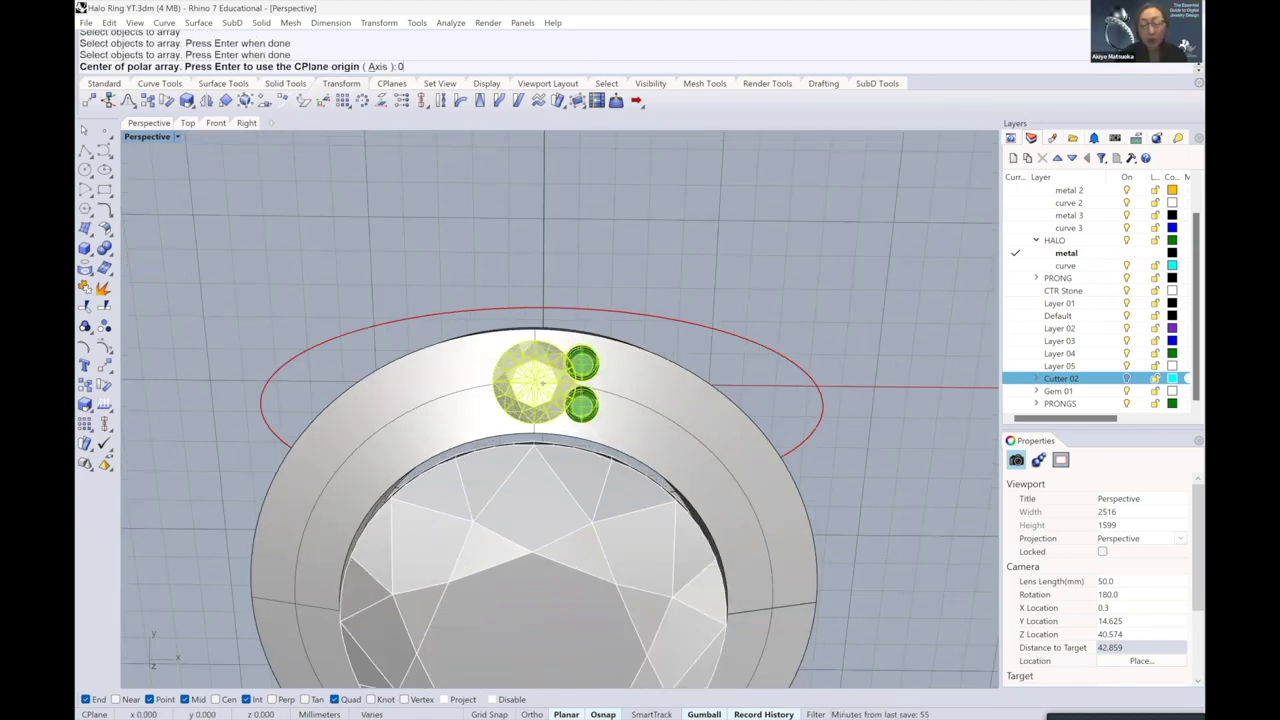
key("Return")
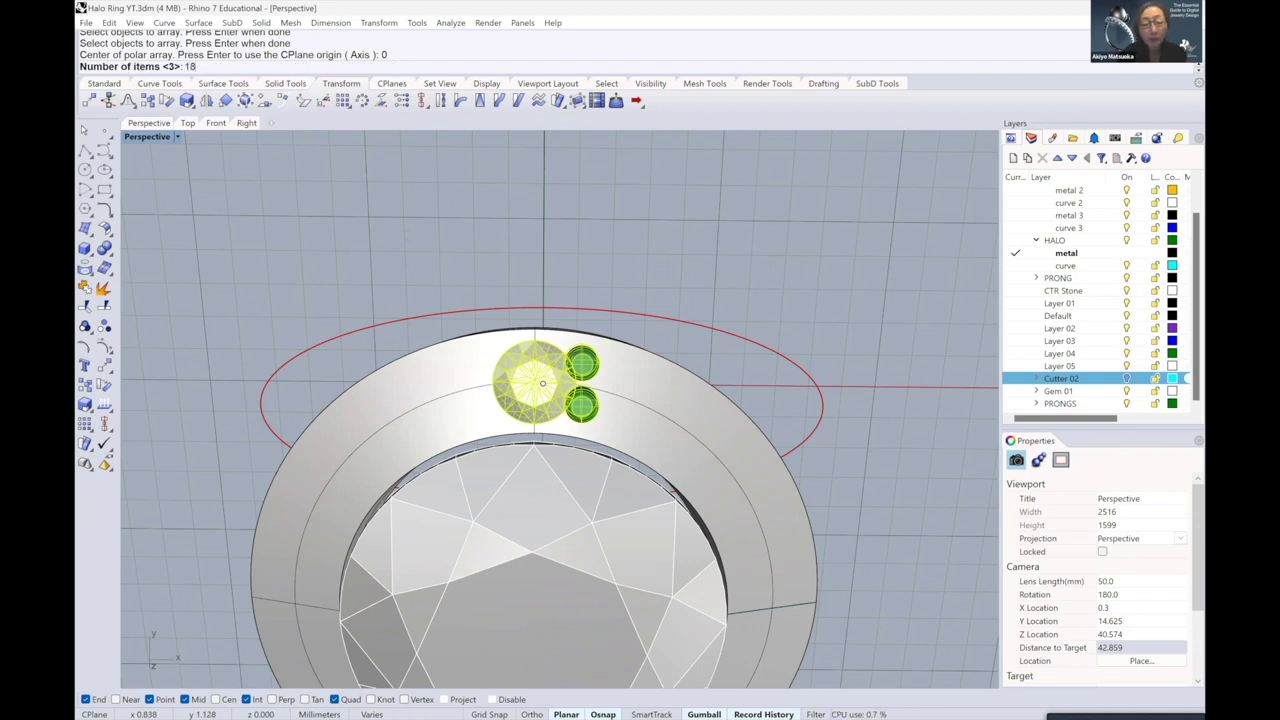
key("Return")
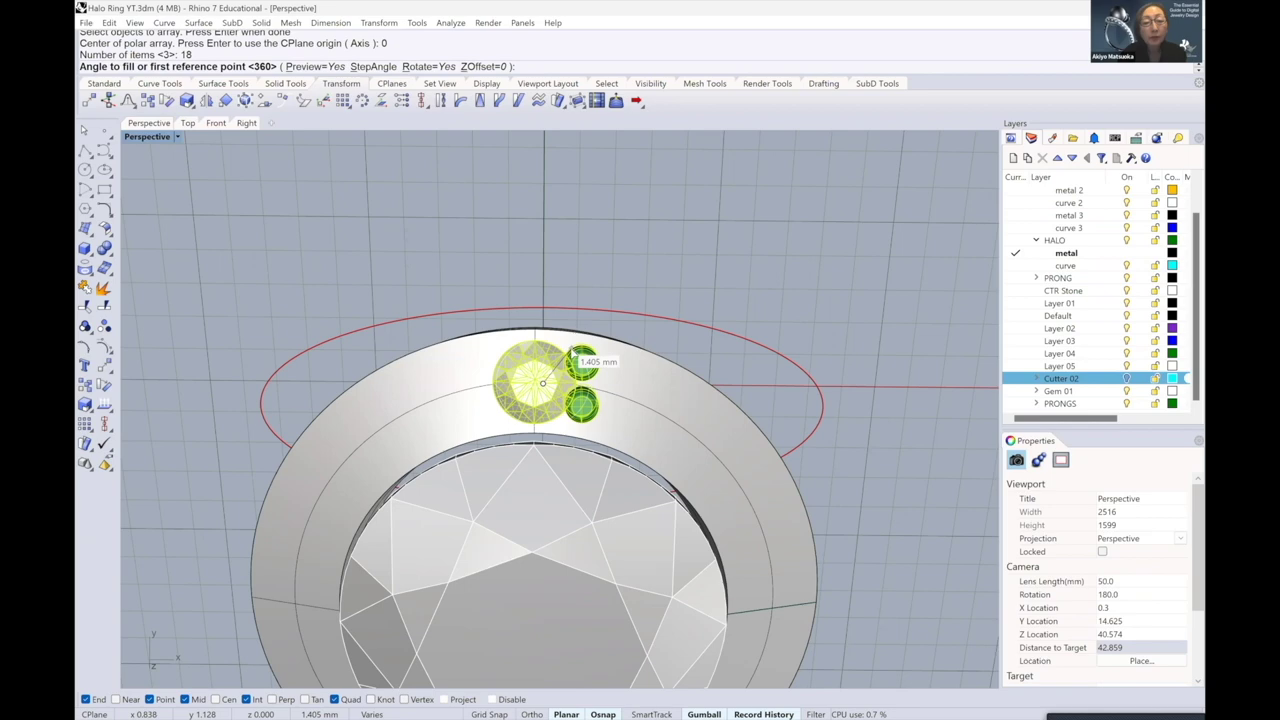
key("Return")
key("Return")
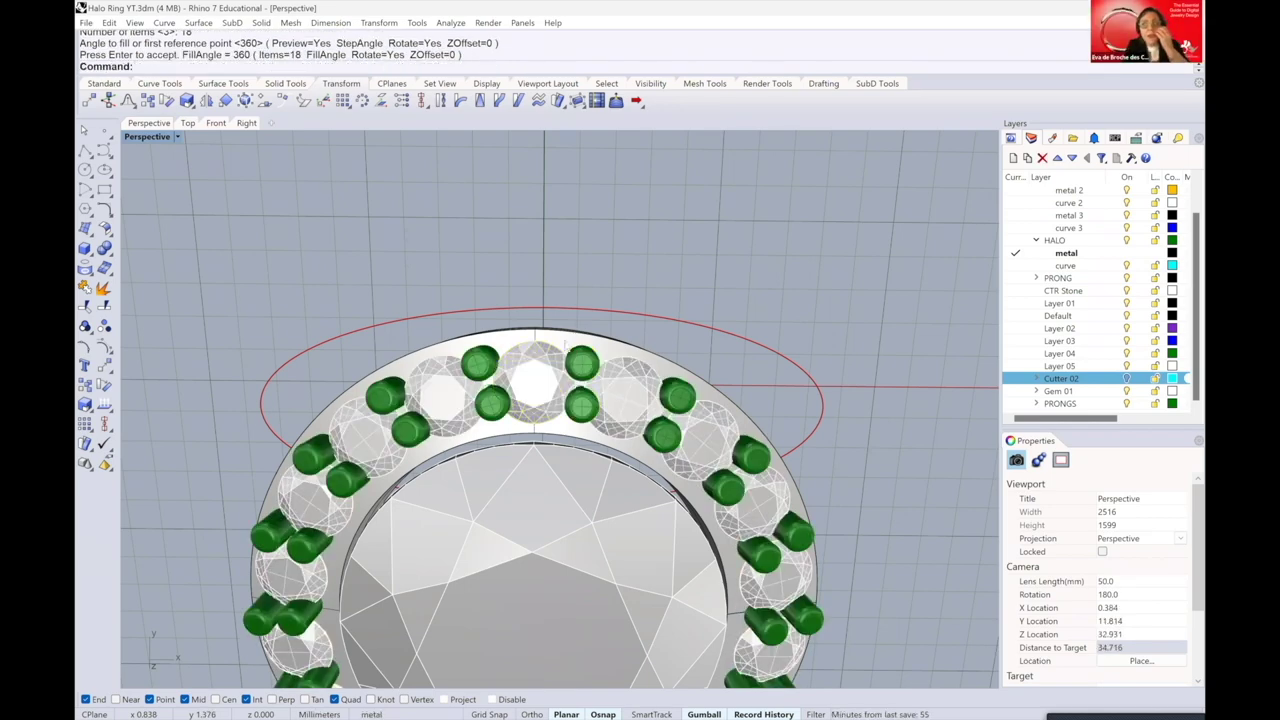
- Examine the spacing of the arrayed stones and prongs around the halo and review the array's command history
scroll(578, 328, "down", 3)
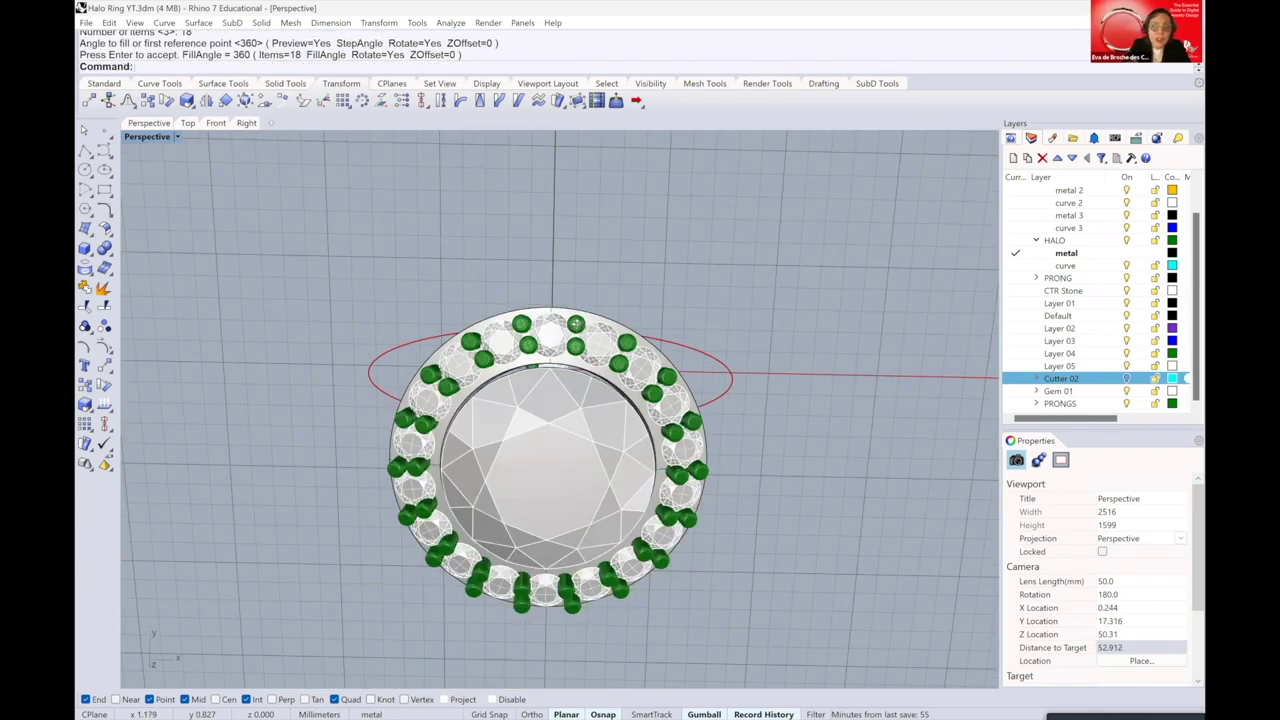
right_click_drag(576, 324, 574, 326)
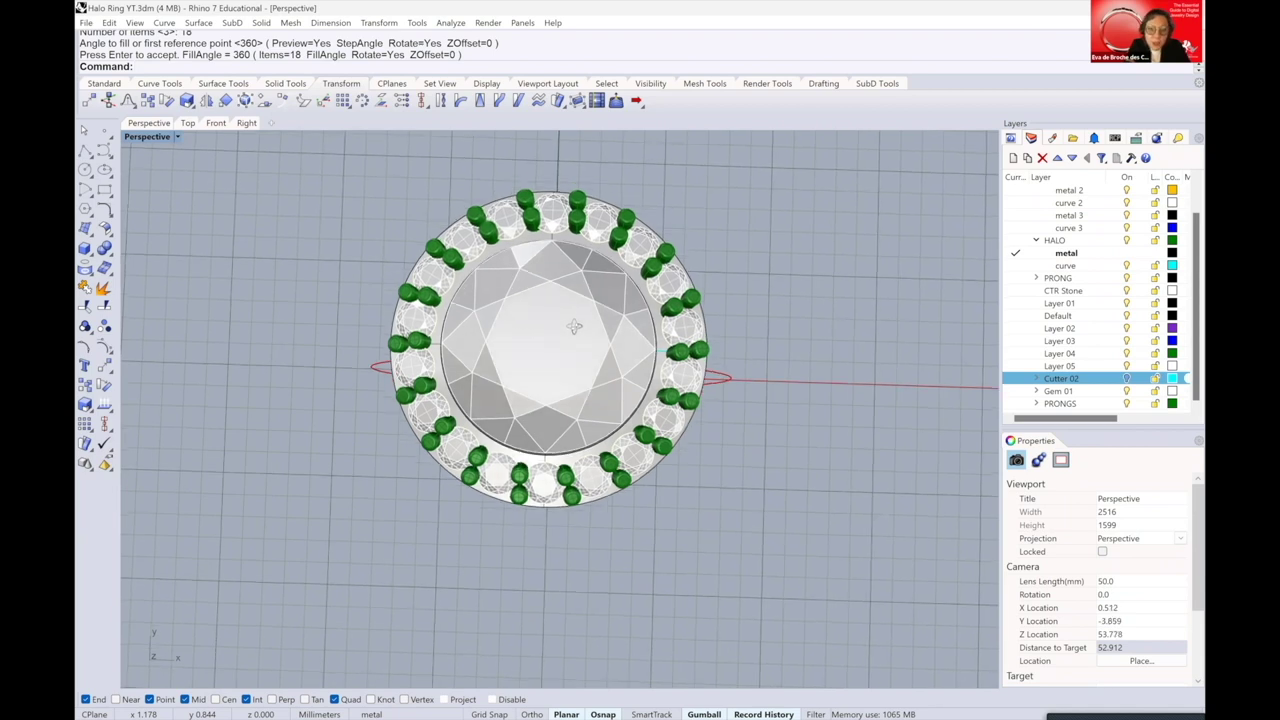
key("Down")
key("Down")
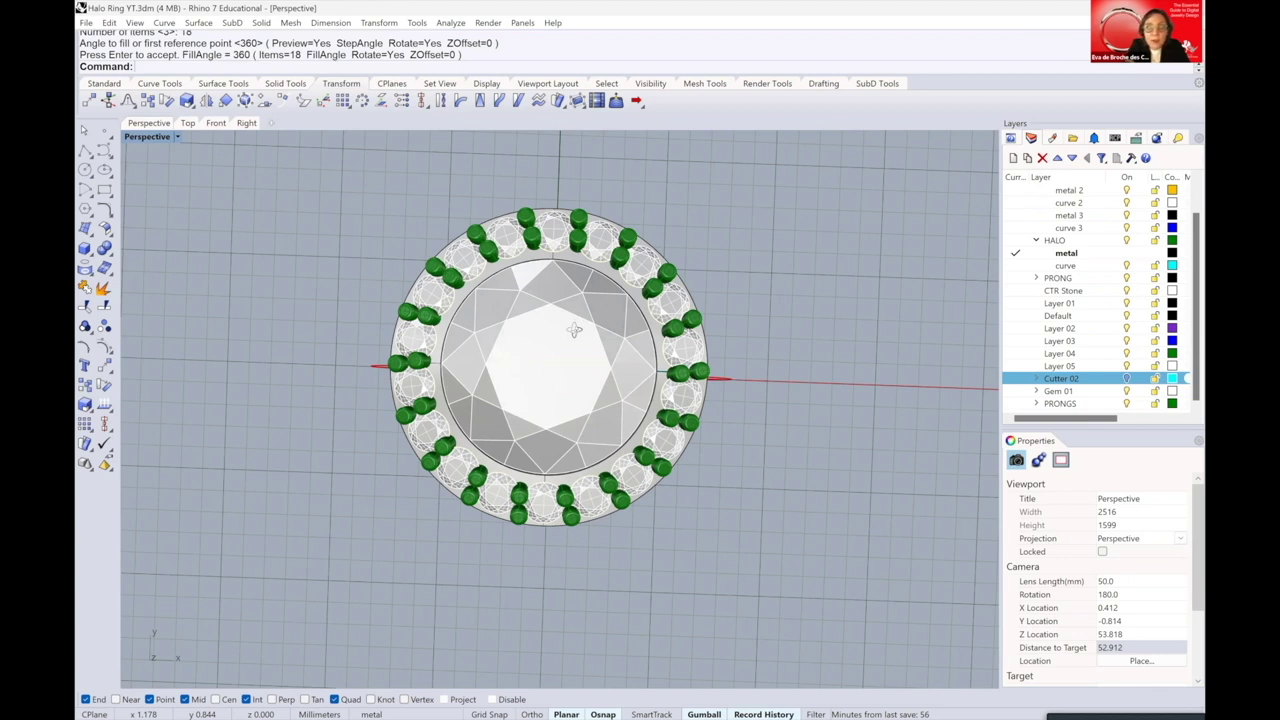
key("Down")
key("Down")
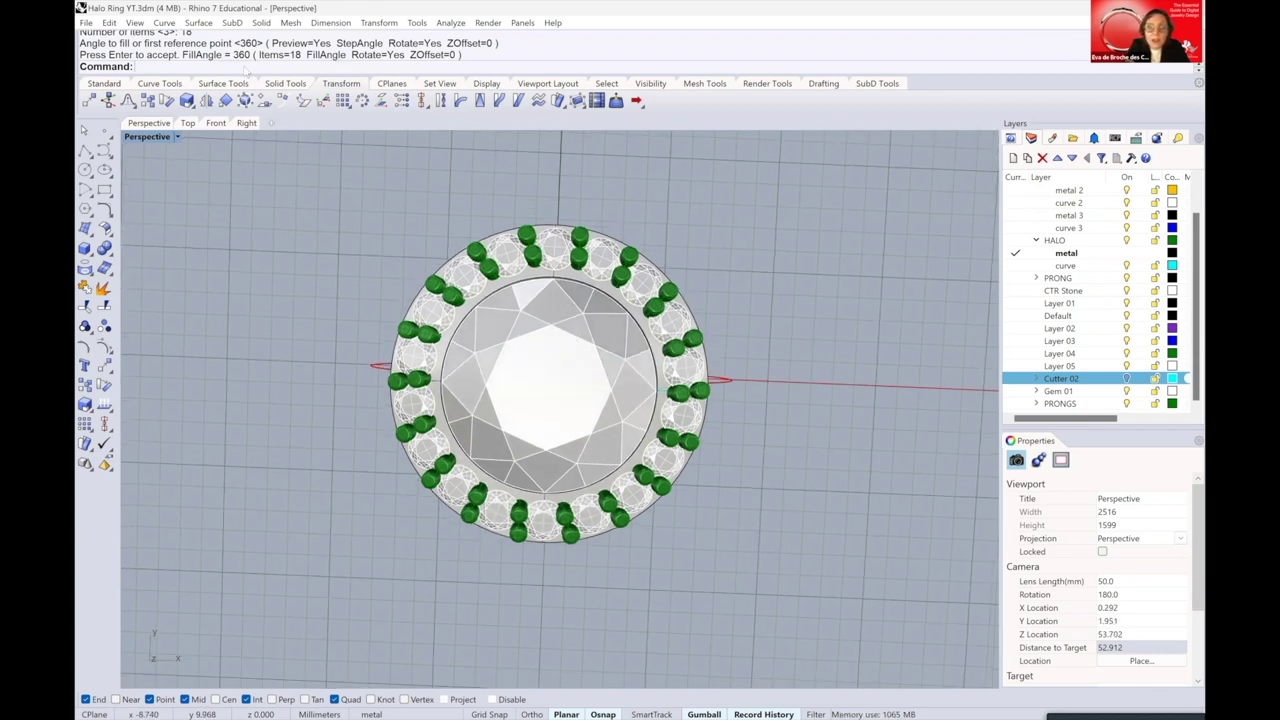
scroll(225, 60, "up", 2)
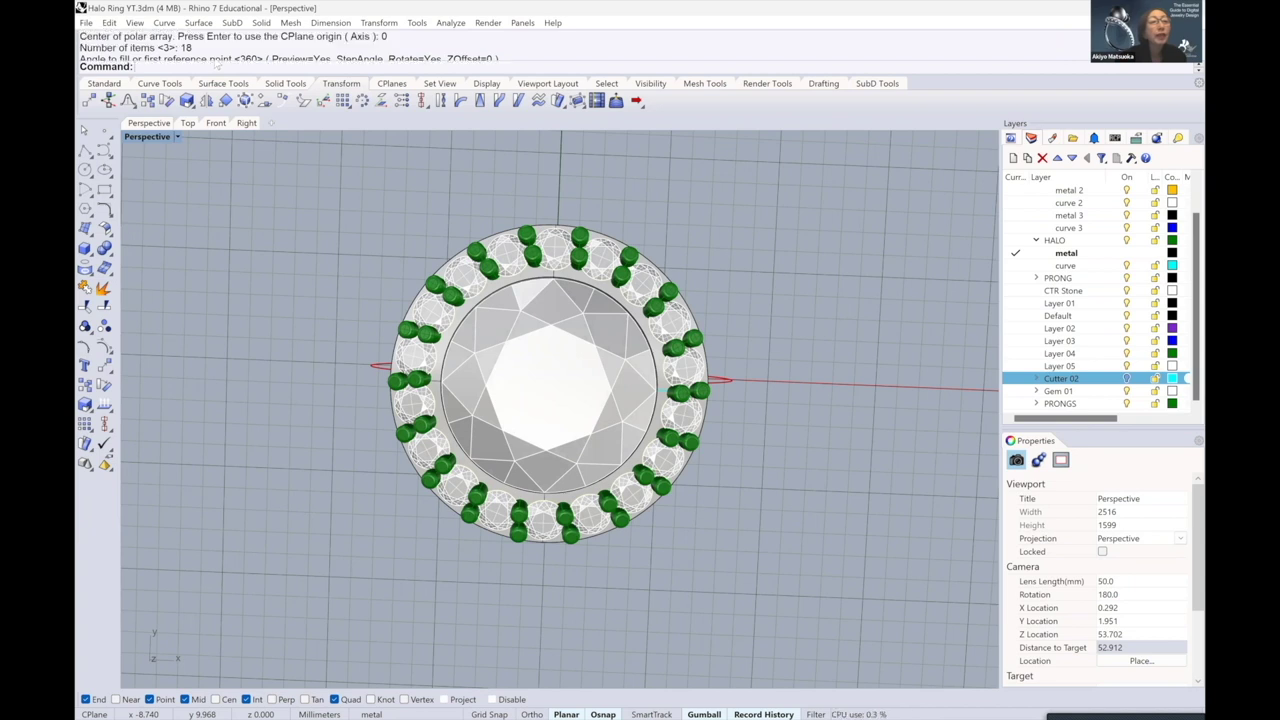
scroll(224, 60, "down", 2)
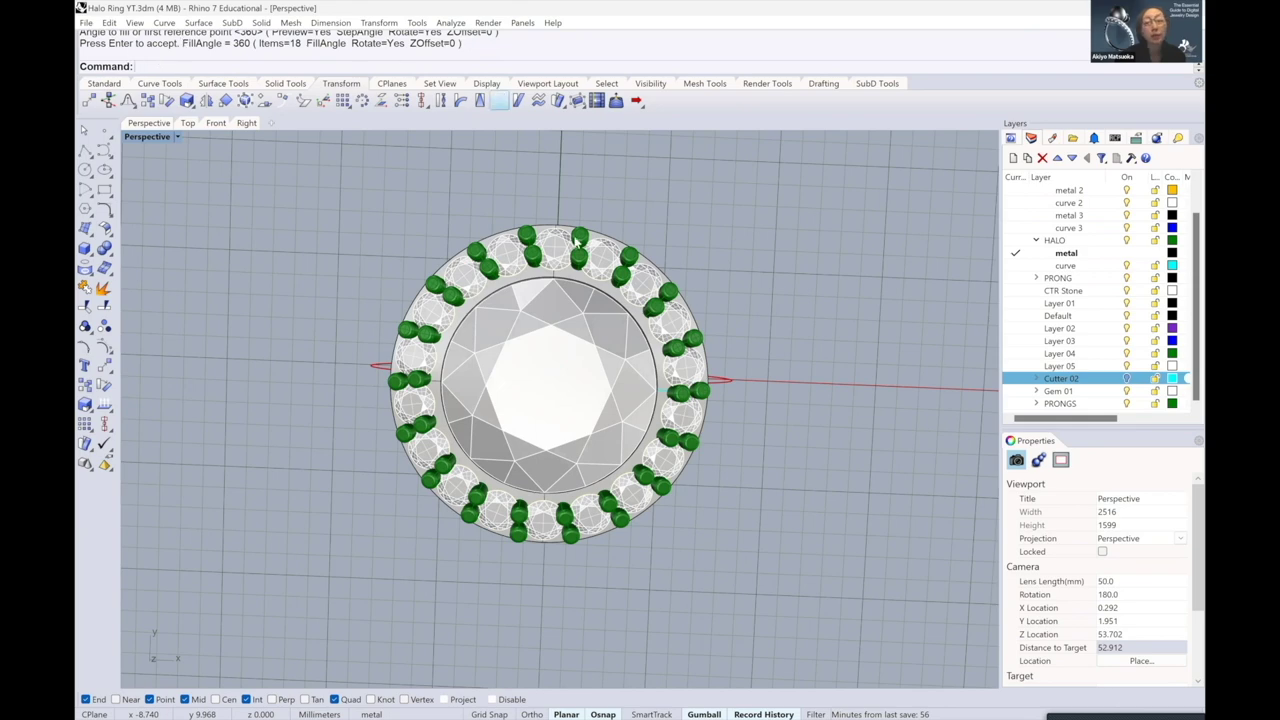
scroll(590, 244, "up", 5)
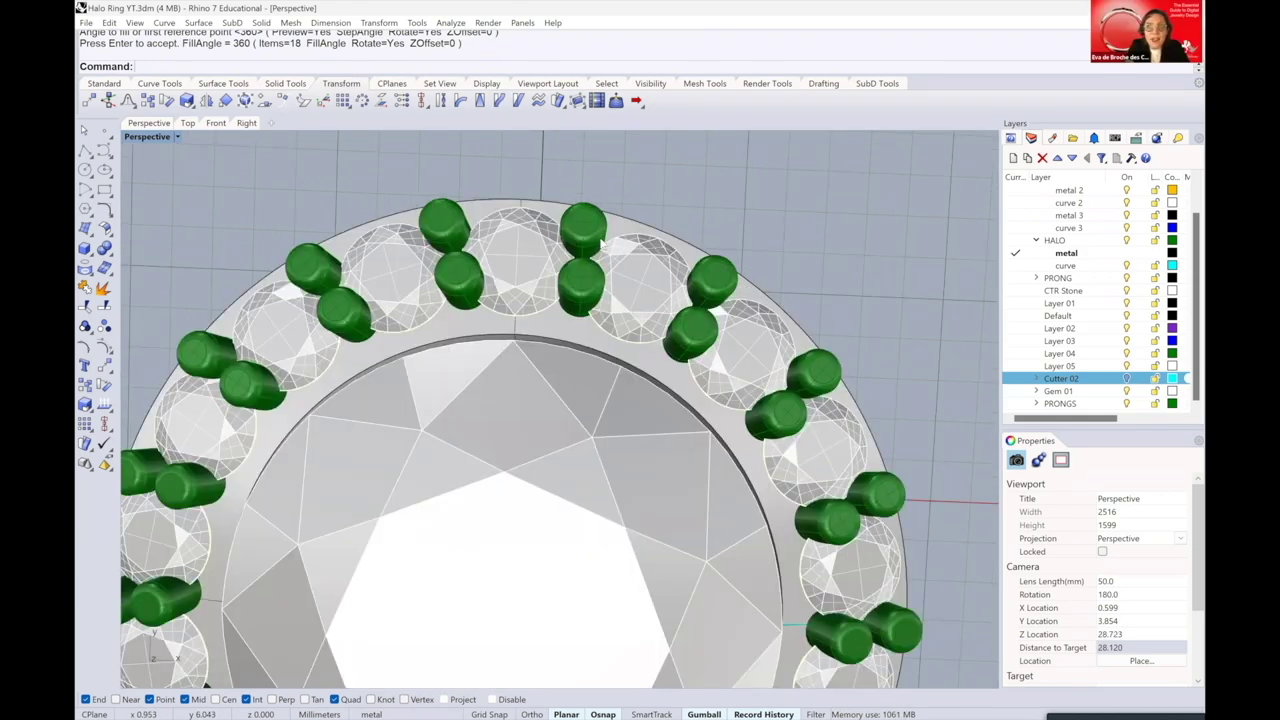
scroll(597, 247, "down", 4)
- Rotate the original prong pair slightly so it sits straight between its two neighbouring stones, accept the history warning and deselect the prongs
left_click(598, 245)
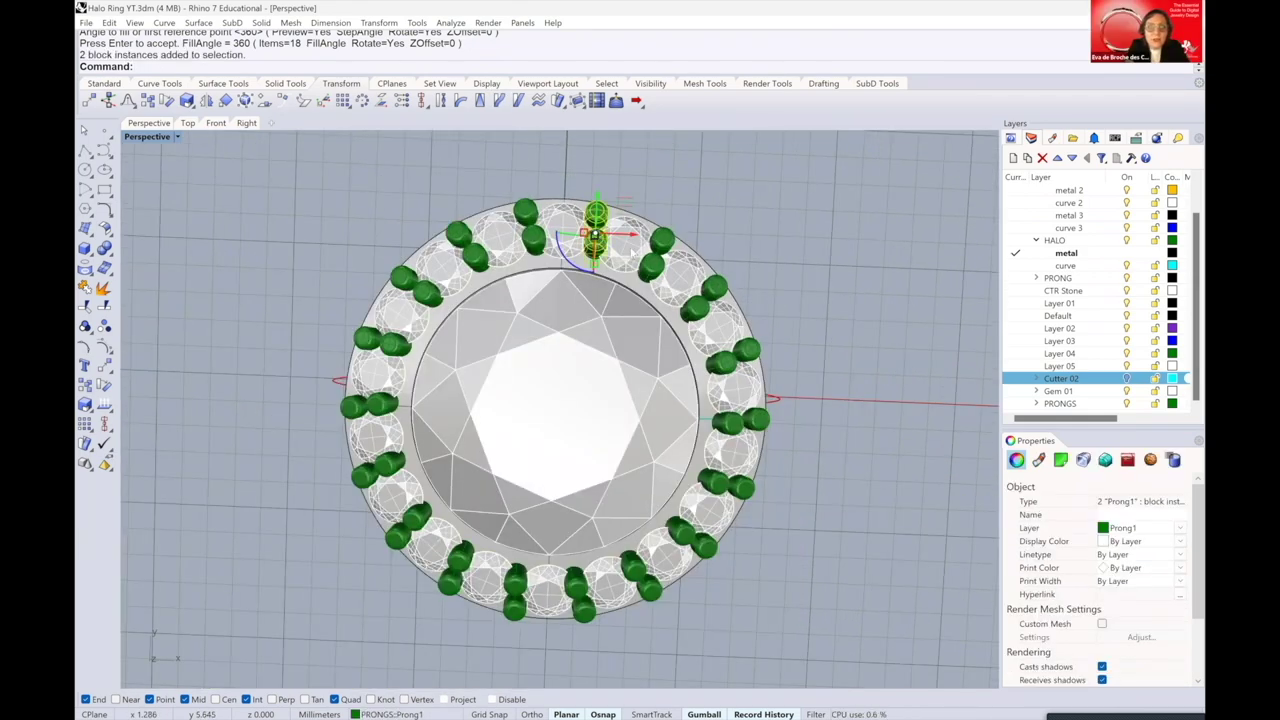
scroll(648, 280, "down", 4)
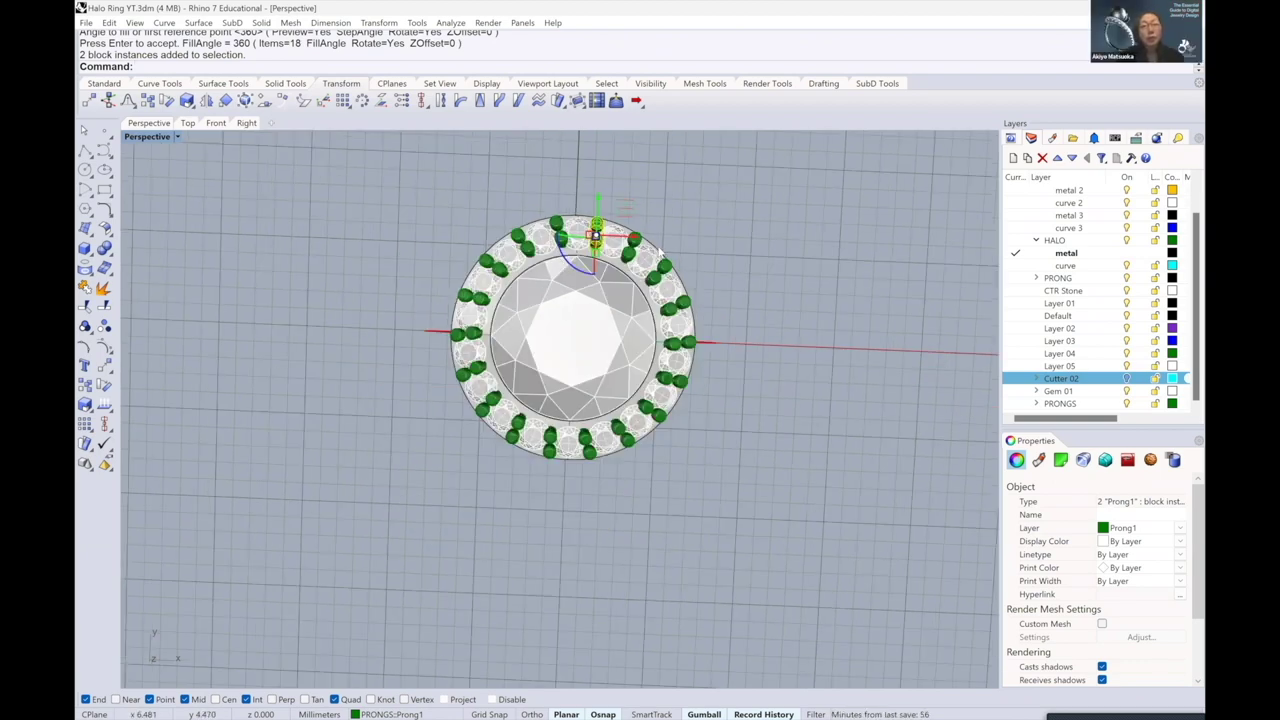
scroll(670, 255, "up", 4)
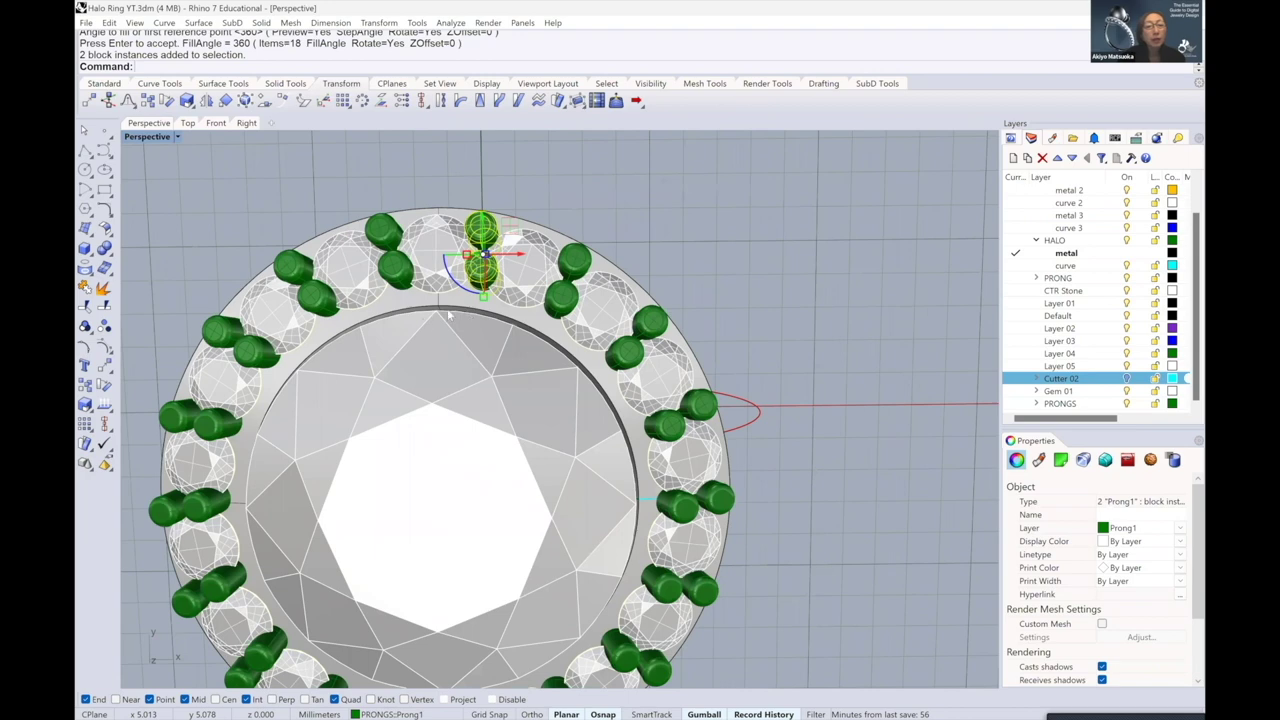
scroll(452, 314, "up", 3)
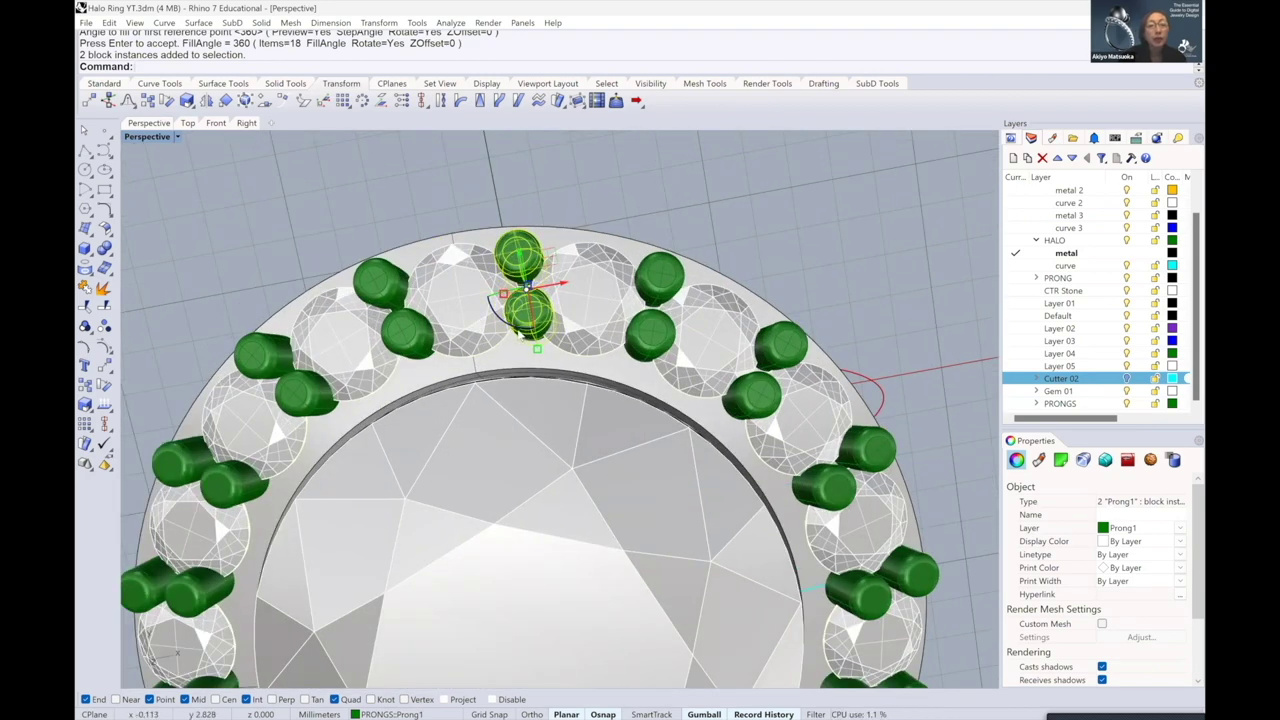
left_click_drag(521, 334, 515, 330)
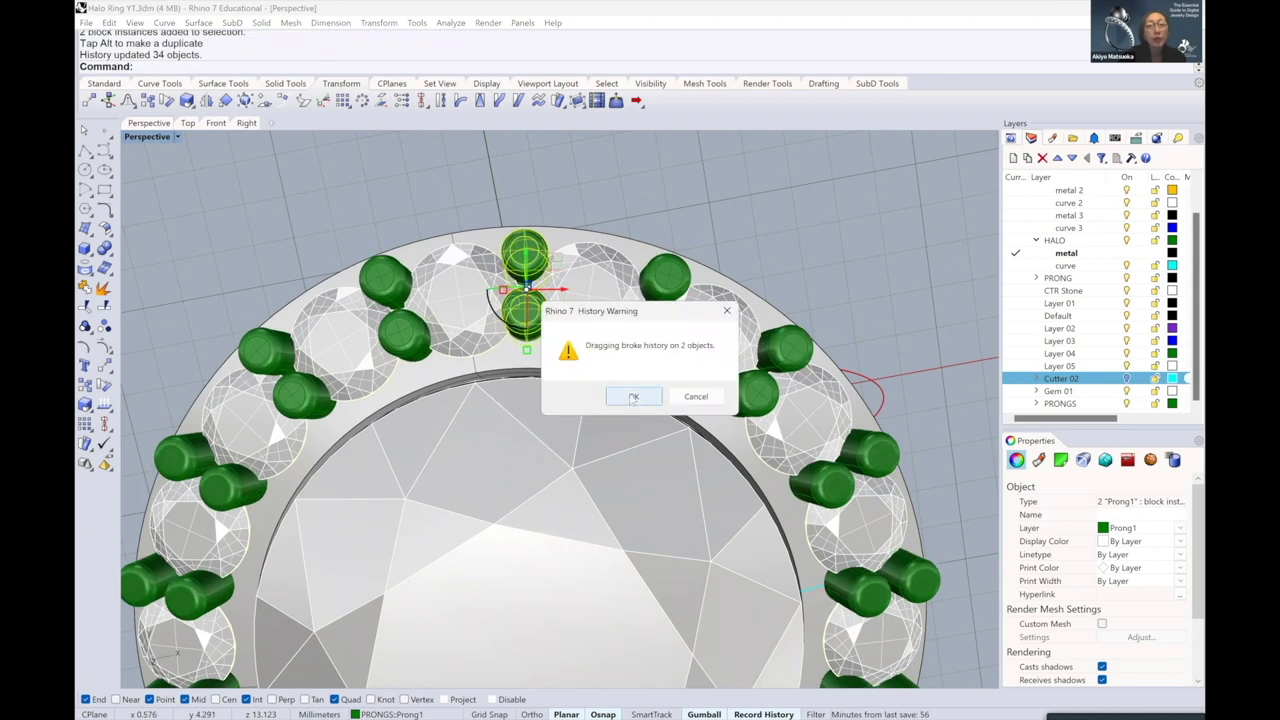
left_click(633, 397)
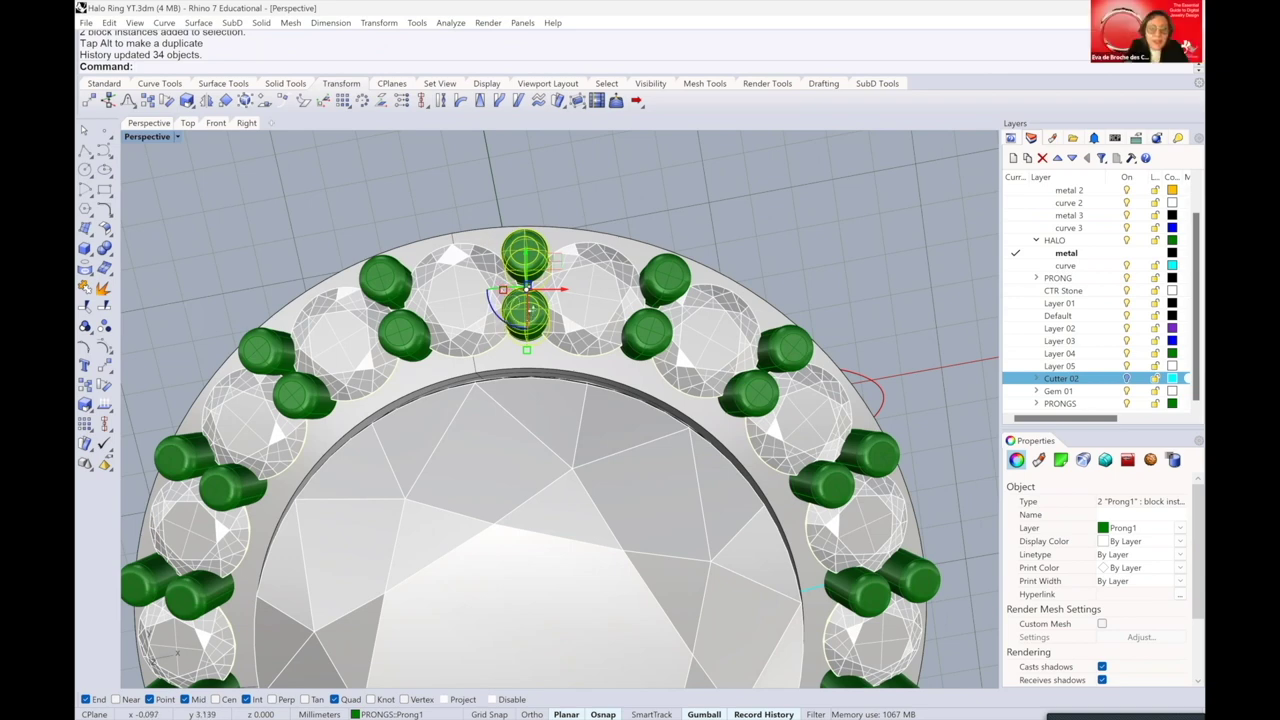
right_click_drag(540, 250, 547, 284)
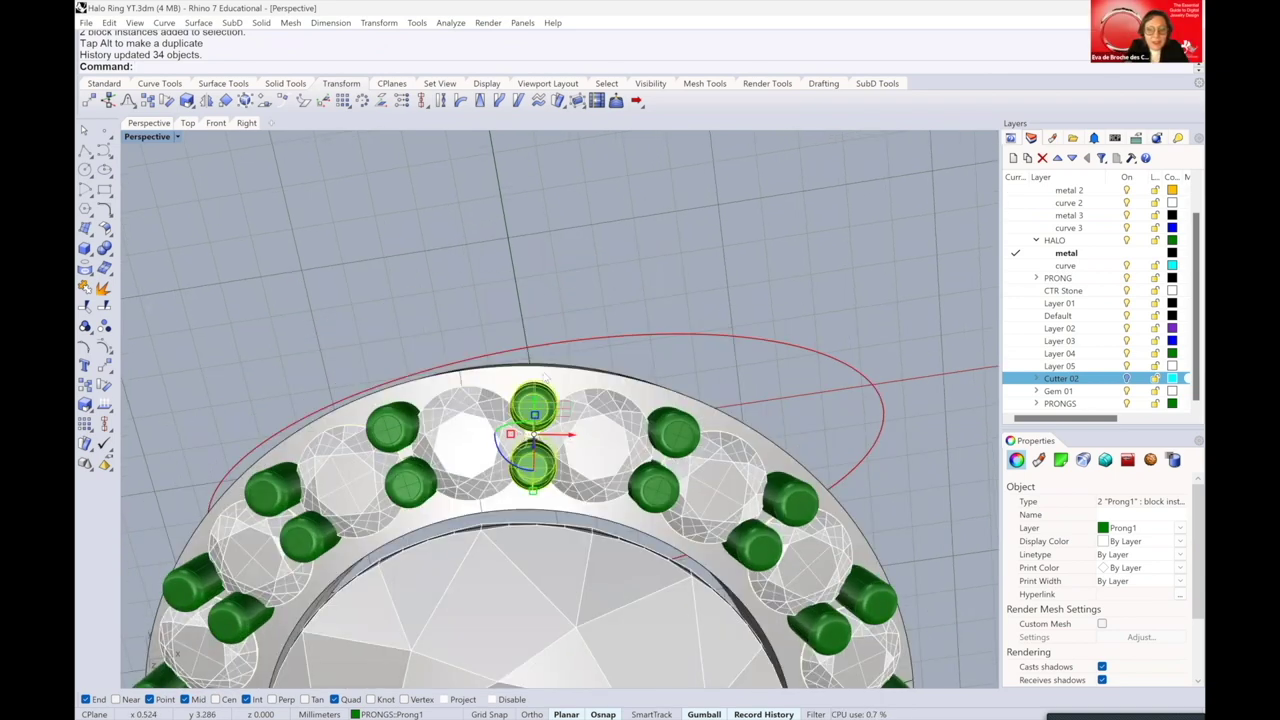
scroll(544, 376, "up", 4)
key("Escape")
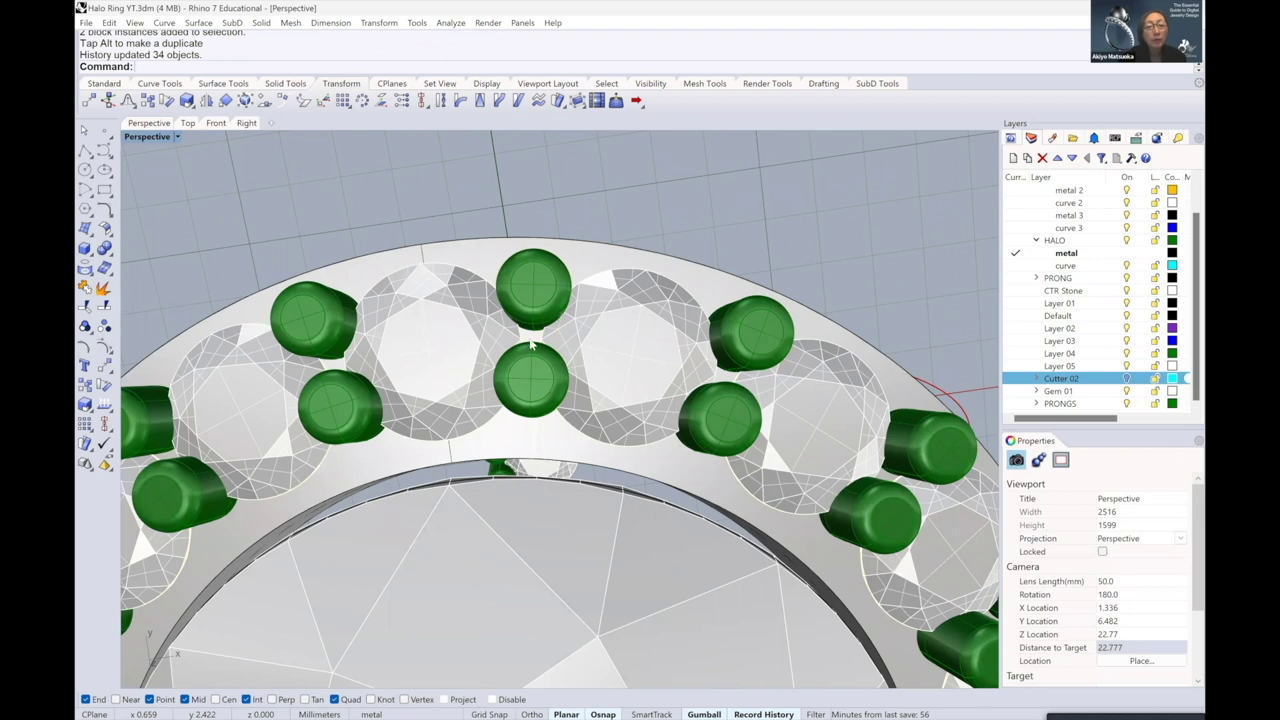
- Ungroup the original pair of prongs on the halo
scroll(525, 330, "up", 3)
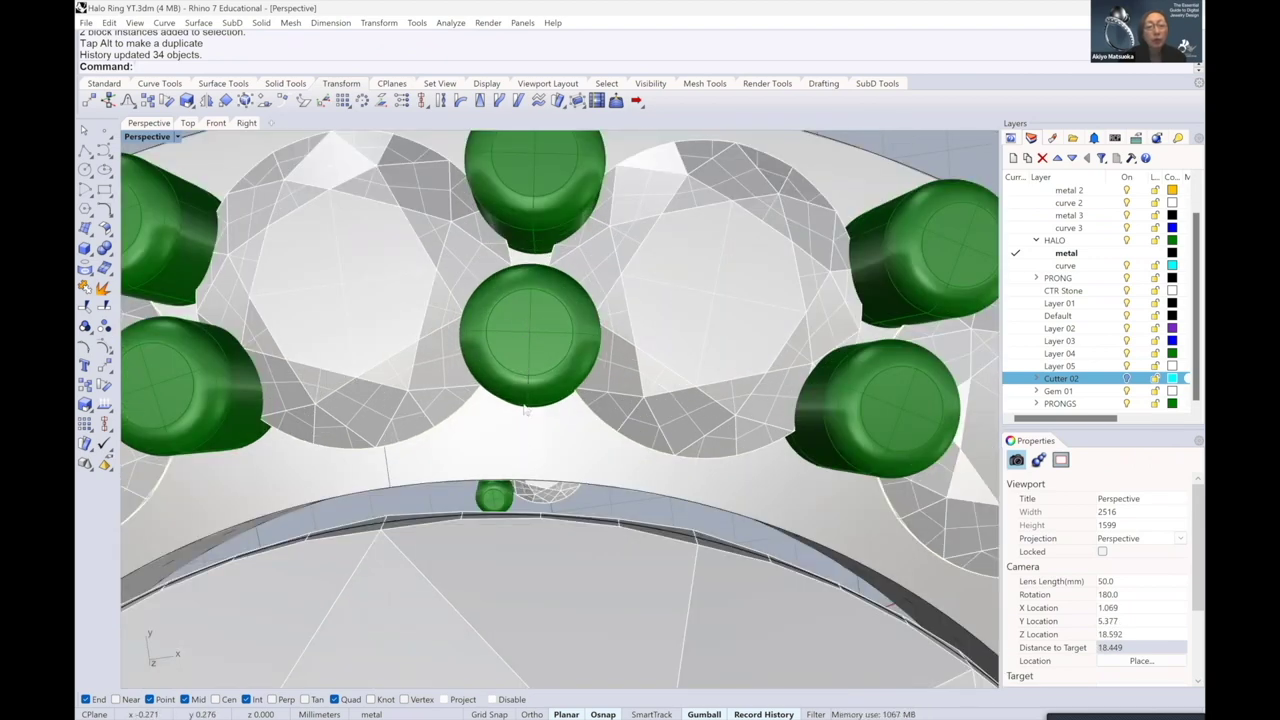
scroll(534, 386, "down", 3)
left_click(528, 365)
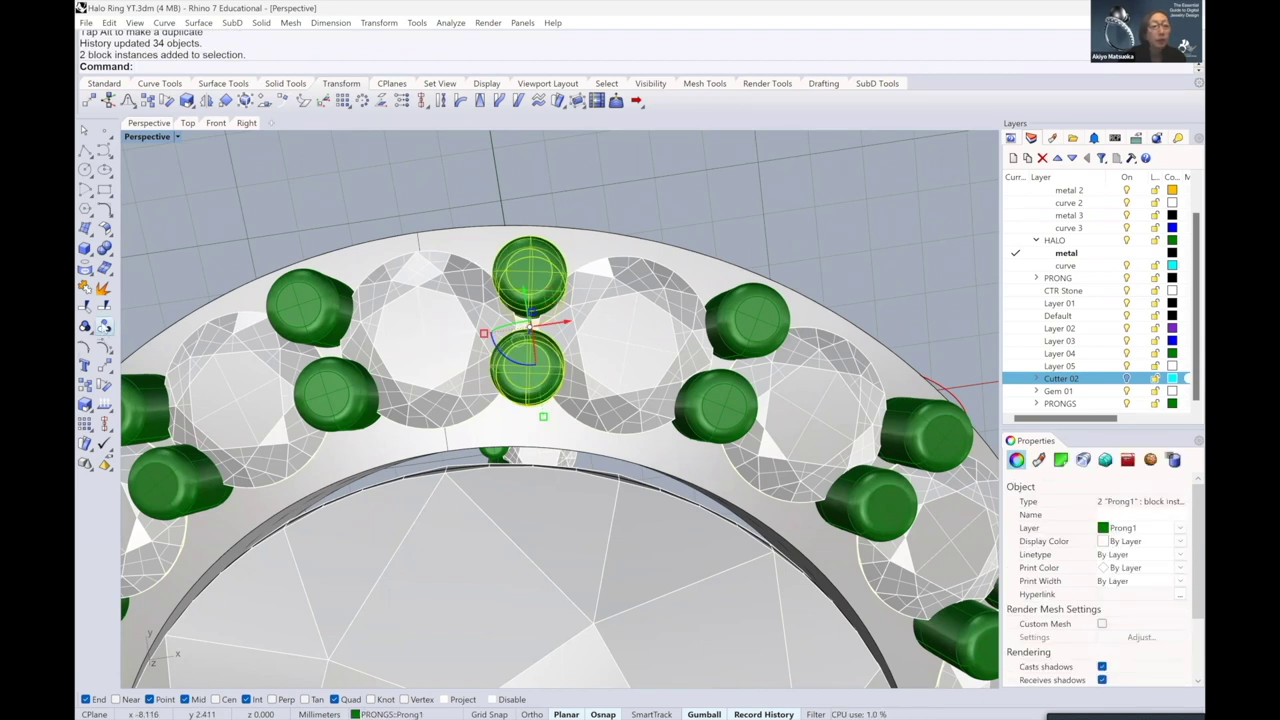
left_click(104, 327)
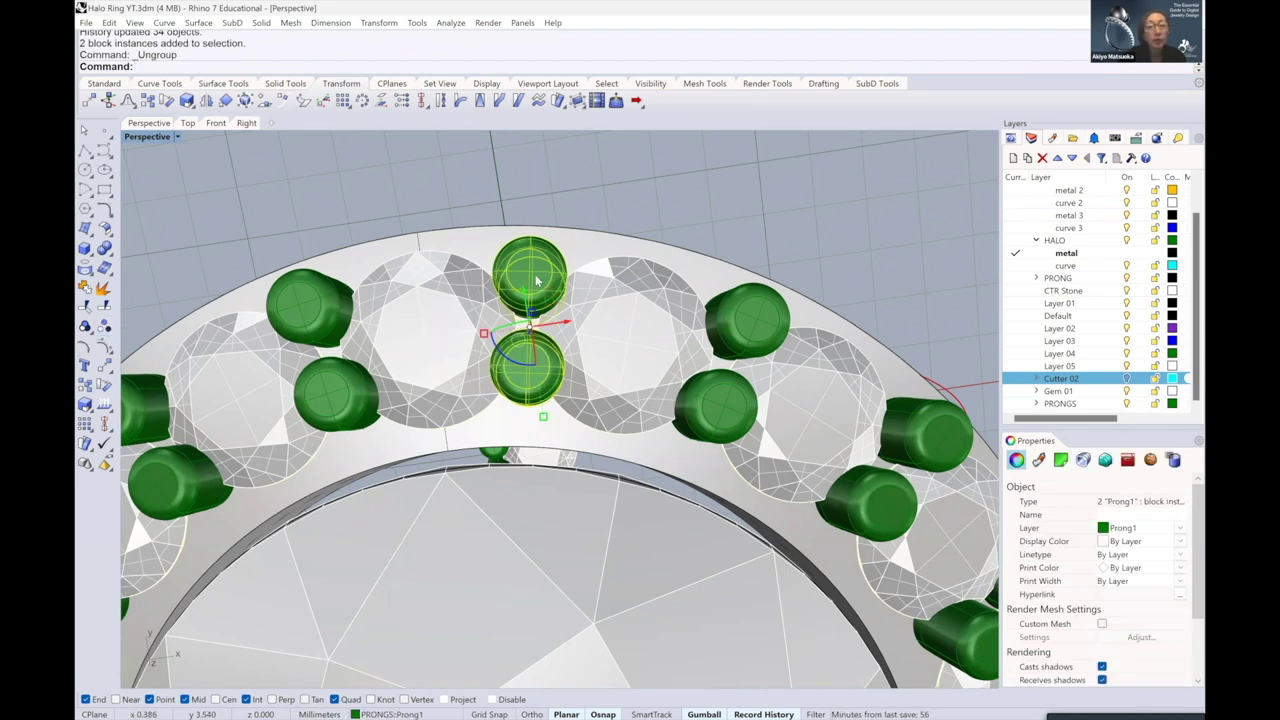
- Select only the inner prong of the ungrouped pair and align its gumball to the object
left_click(530, 370)
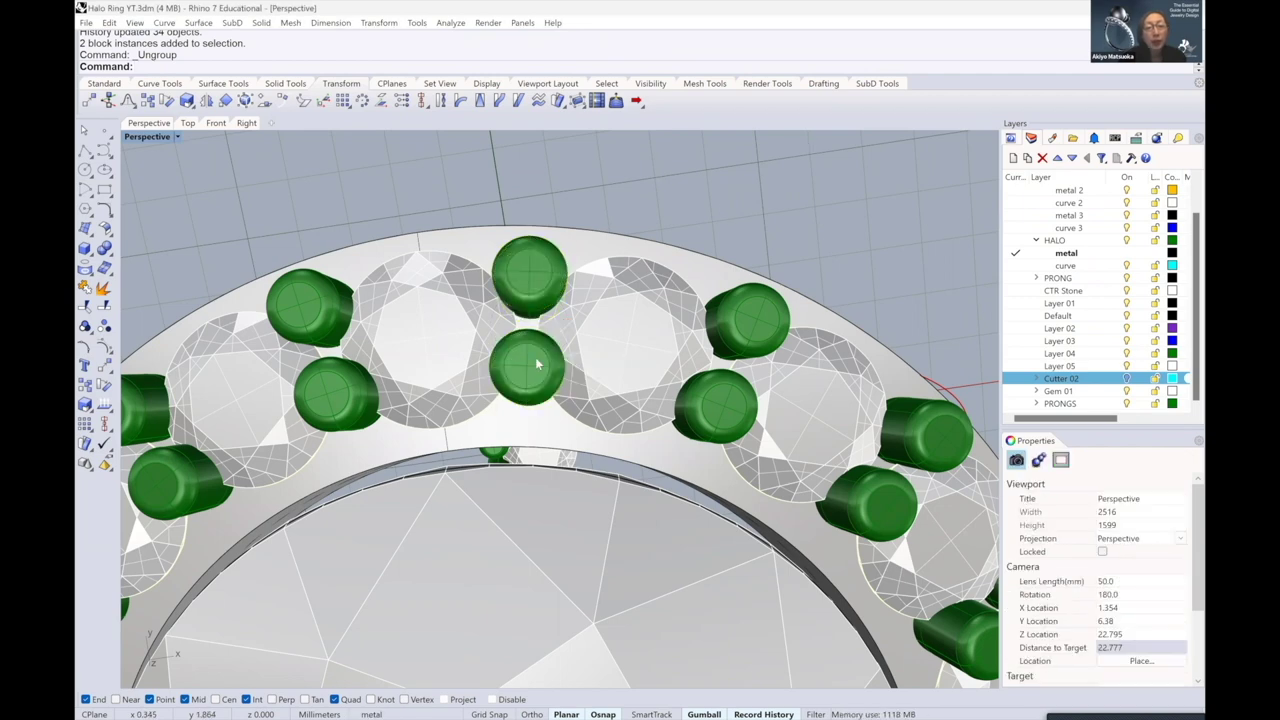
scroll(522, 390, "down", 2)
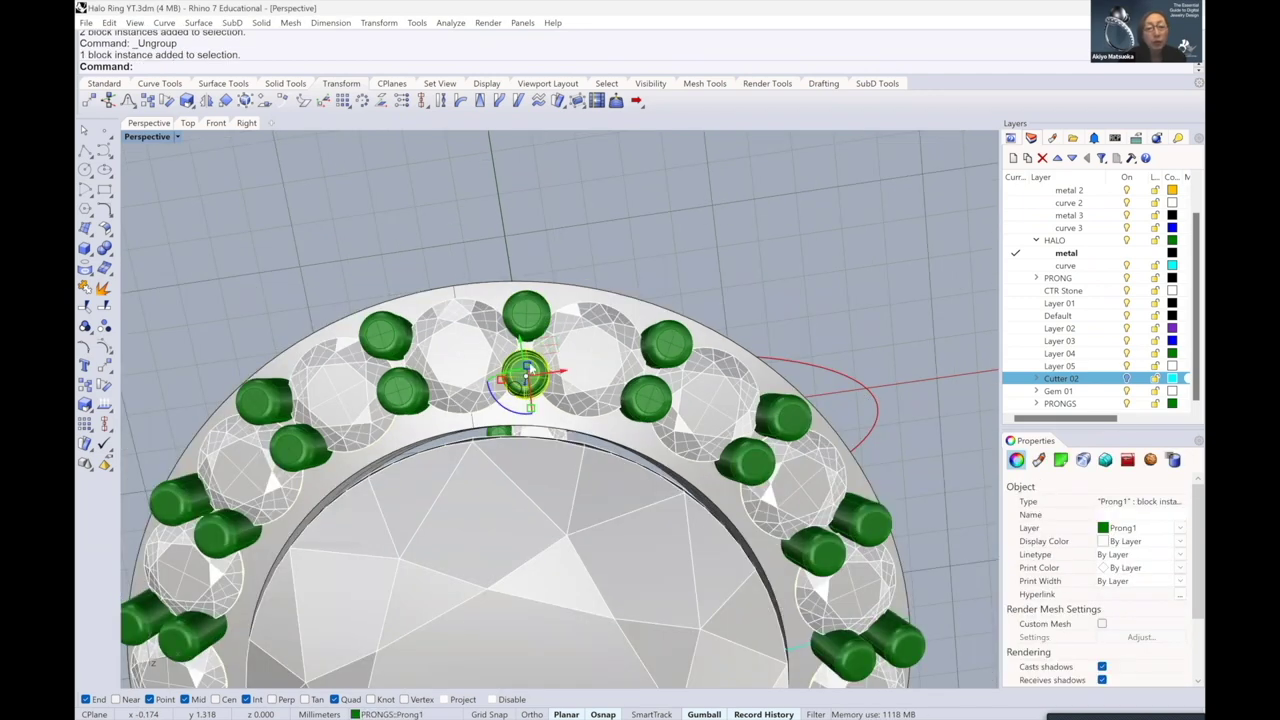
scroll(525, 375, "up", 5)
scroll(535, 352, "down", 3)
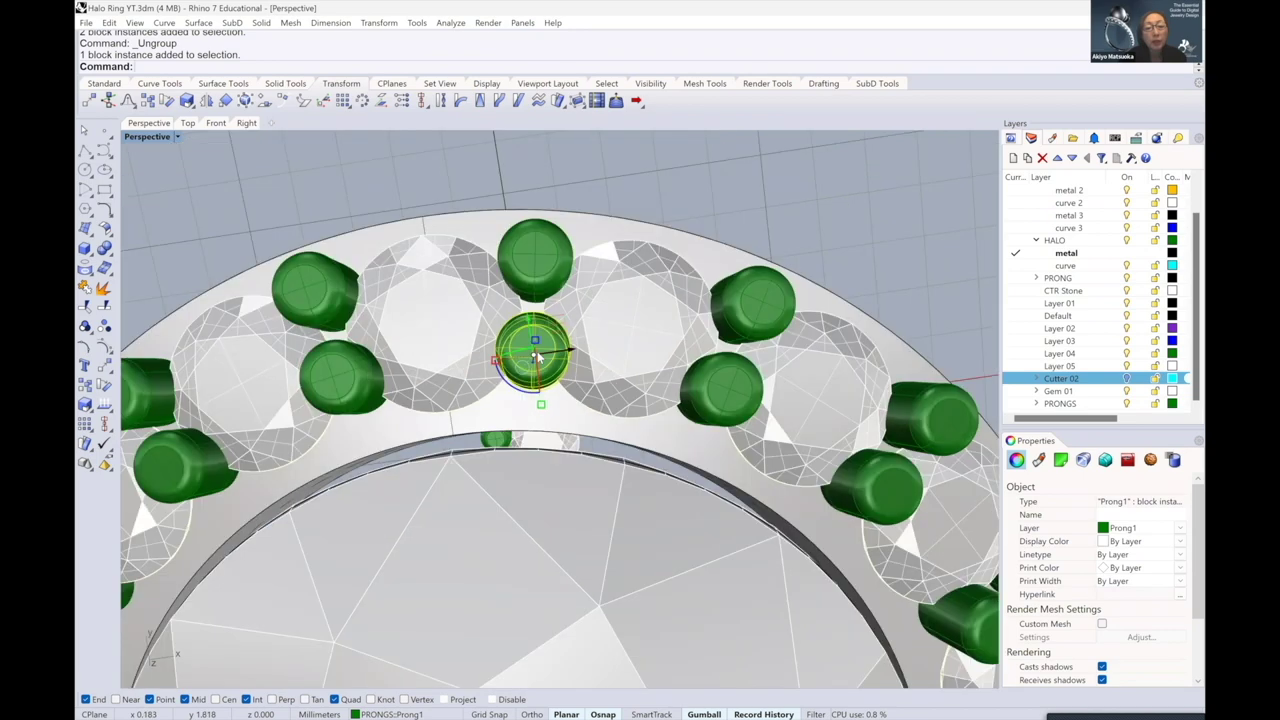
scroll(531, 350, "up", 3)
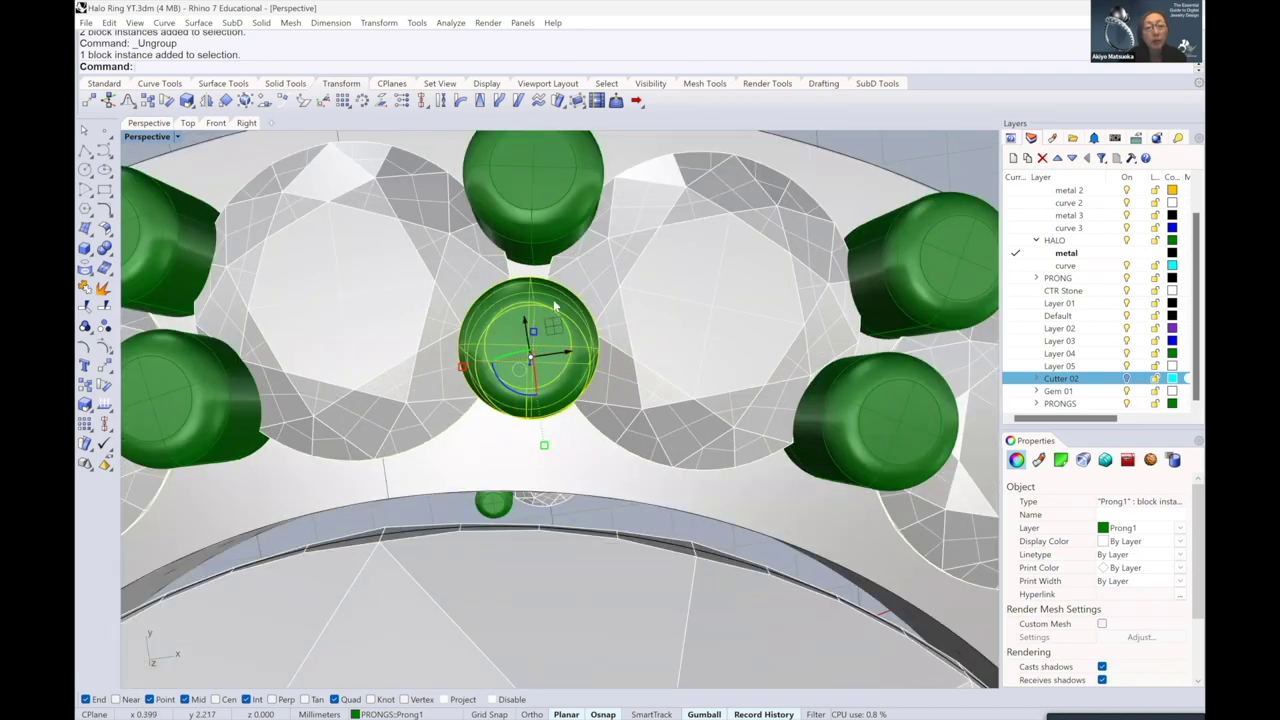
right_click_drag(556, 357, 514, 306, "shift")
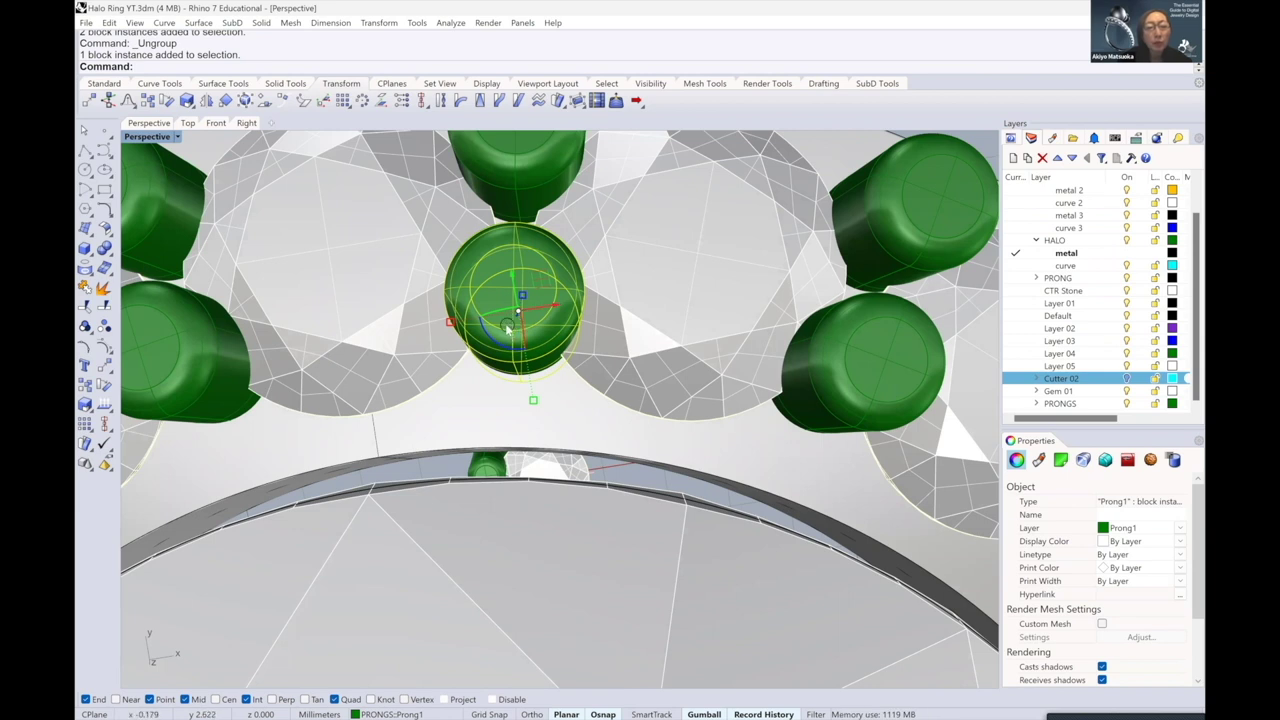
left_click(508, 330)
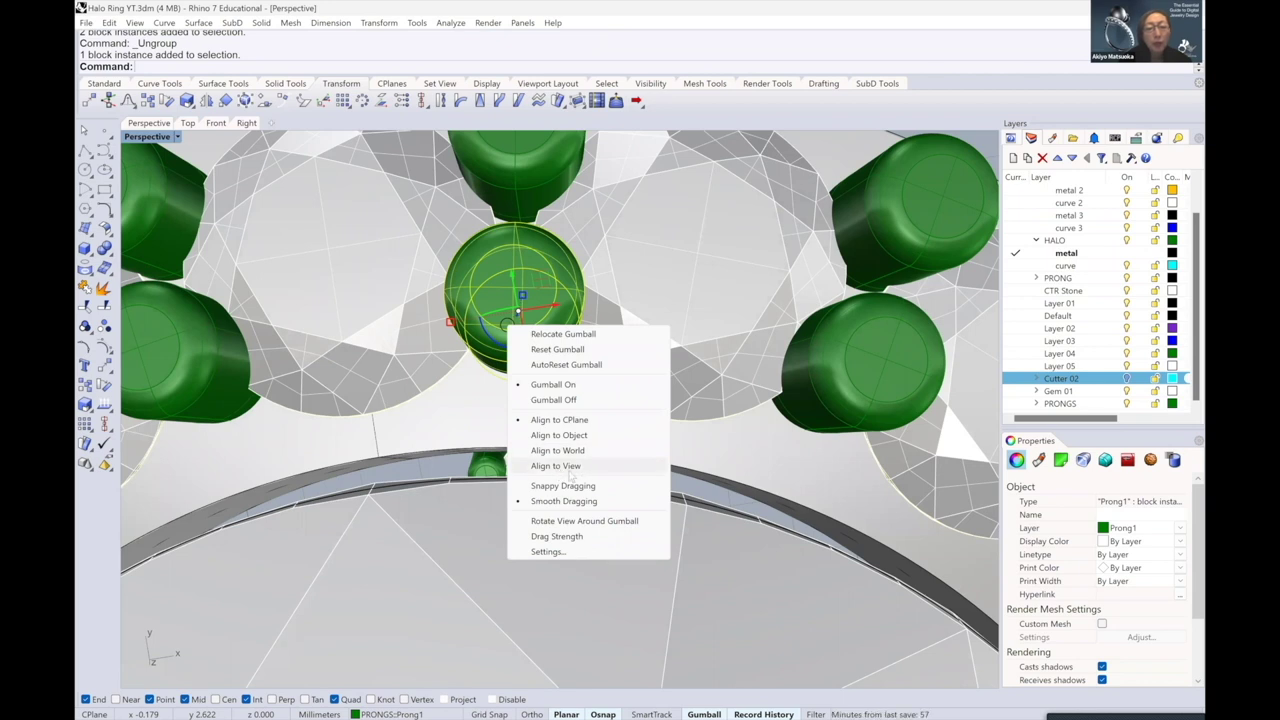
left_click(560, 435)
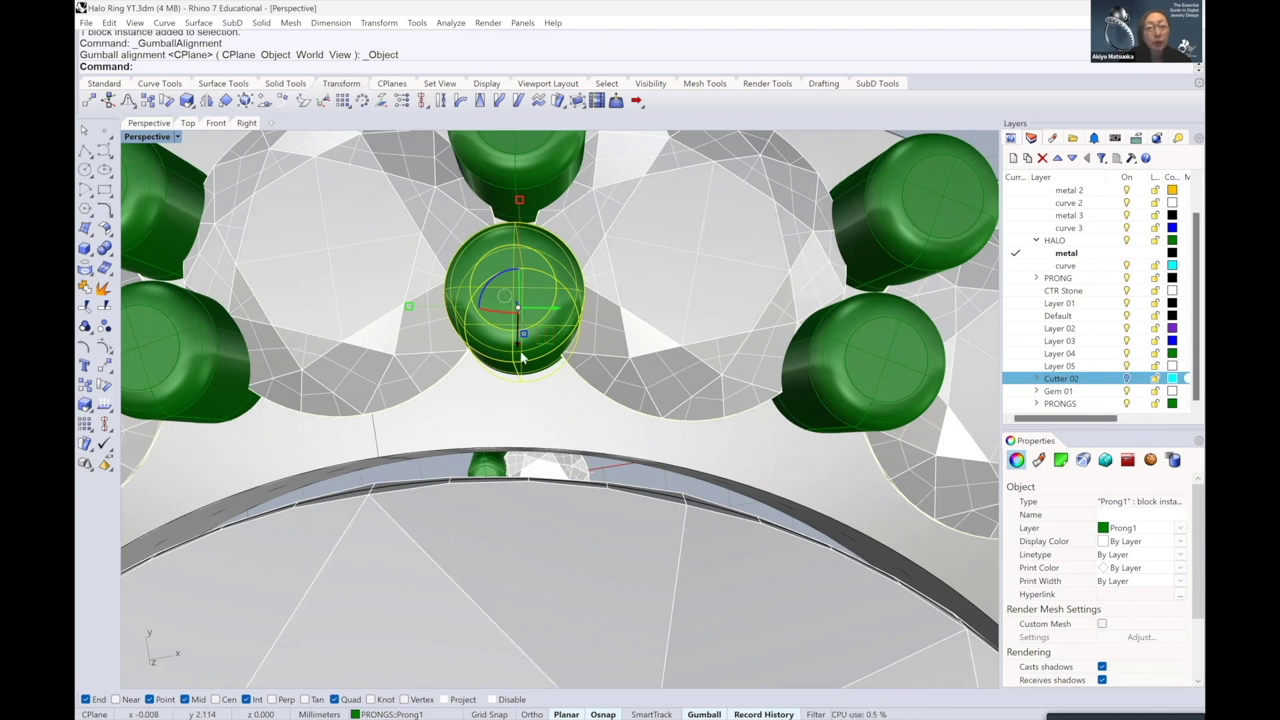
- Move the inner prong slightly toward the centre stone, compare by undoing and redoing the move, and deselect the prong
left_click_drag(517, 346, 518, 377)
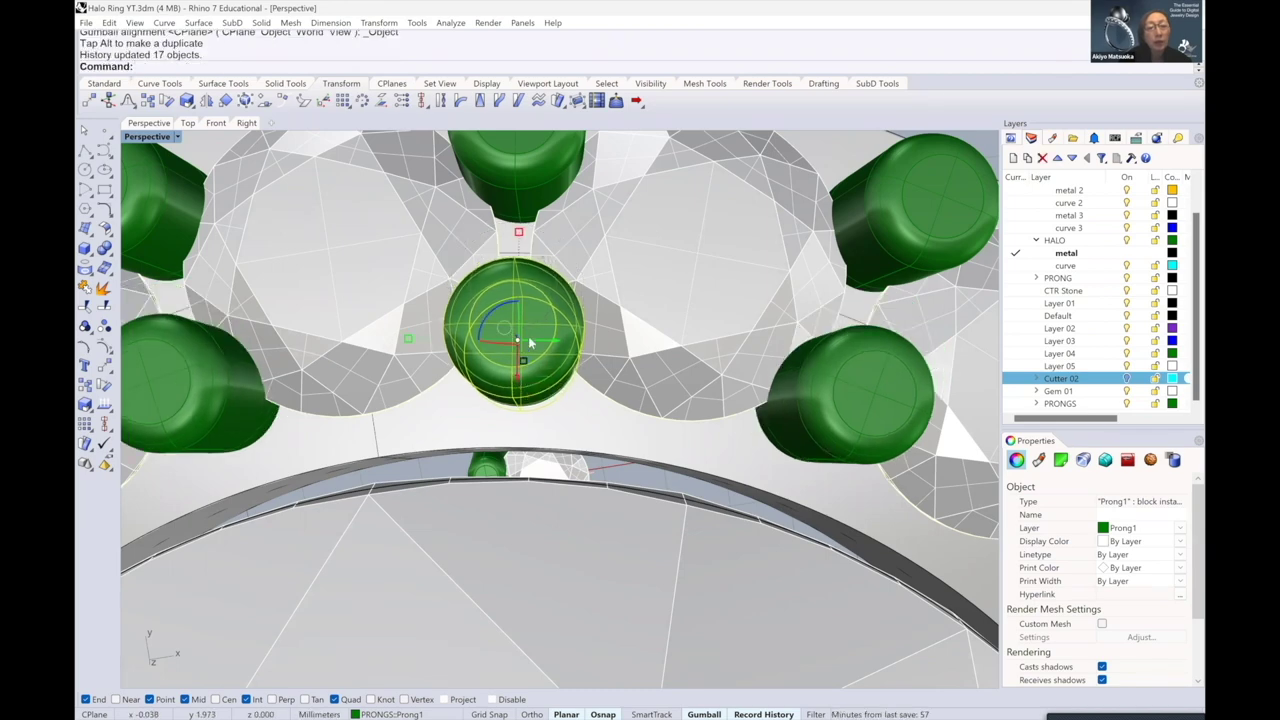
scroll(520, 345, "down", 8)
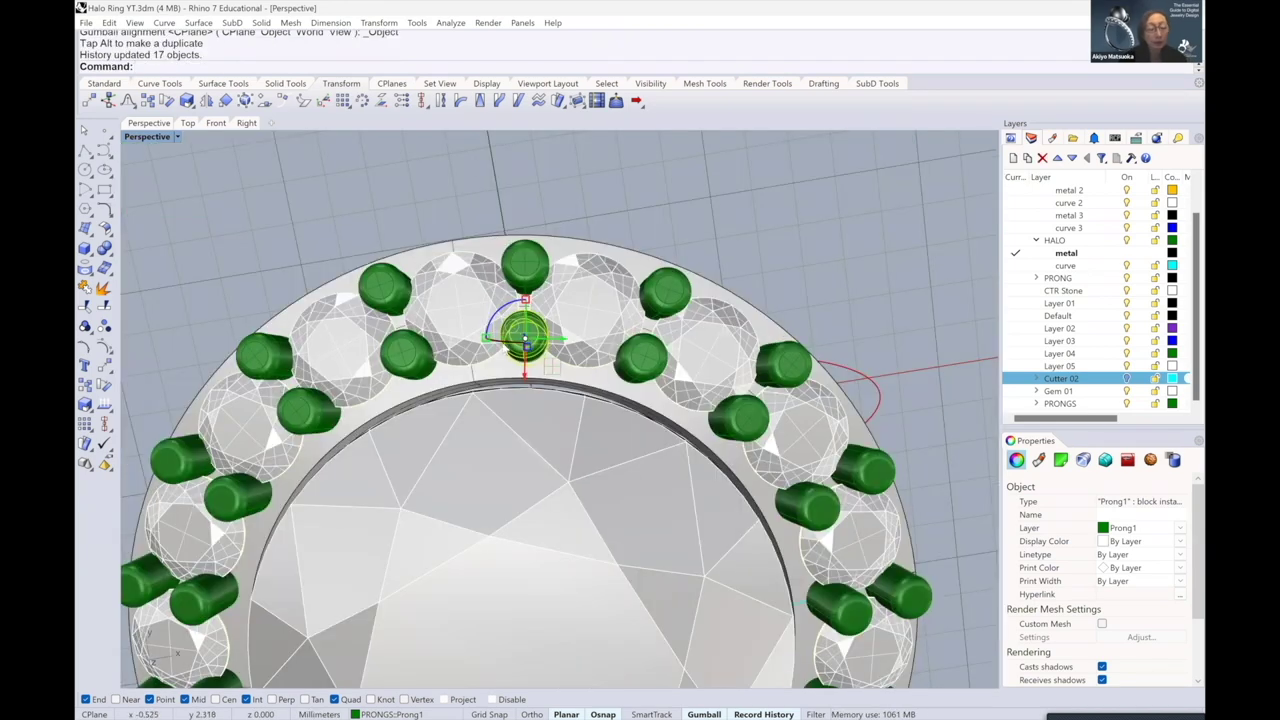
key("ctrl+z")
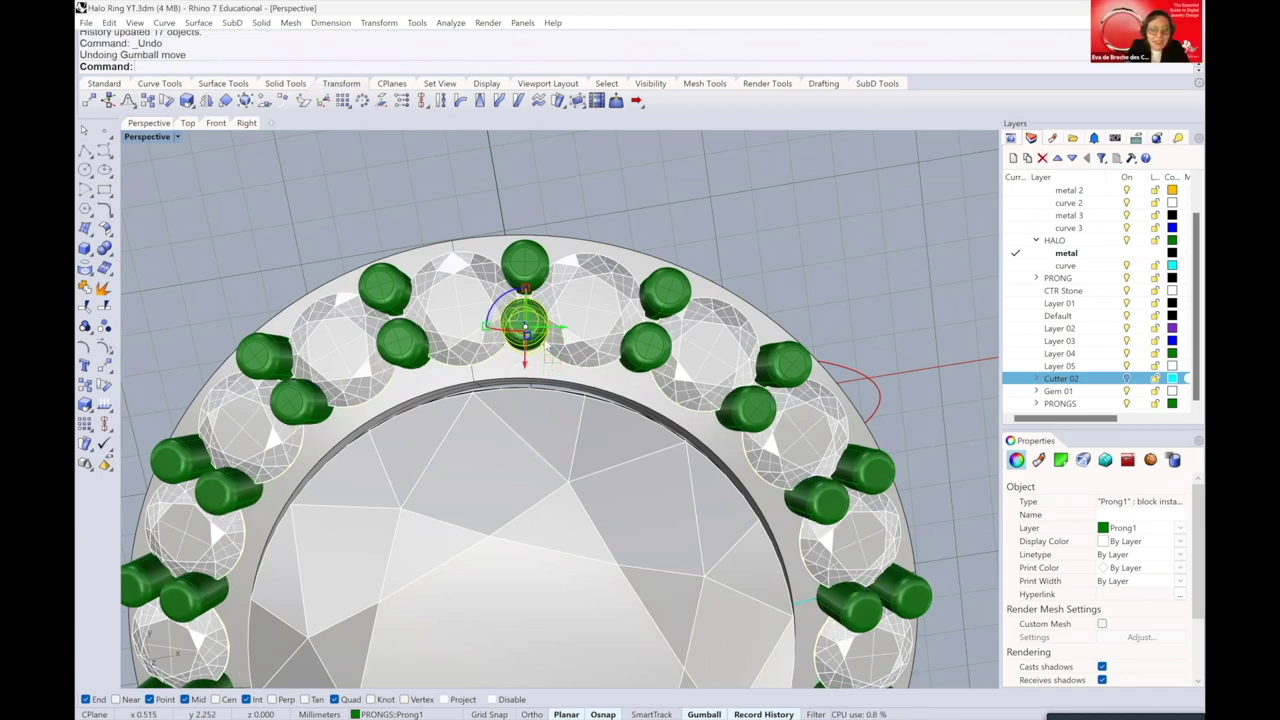
key("ctrl+y")
left_click(633, 211)
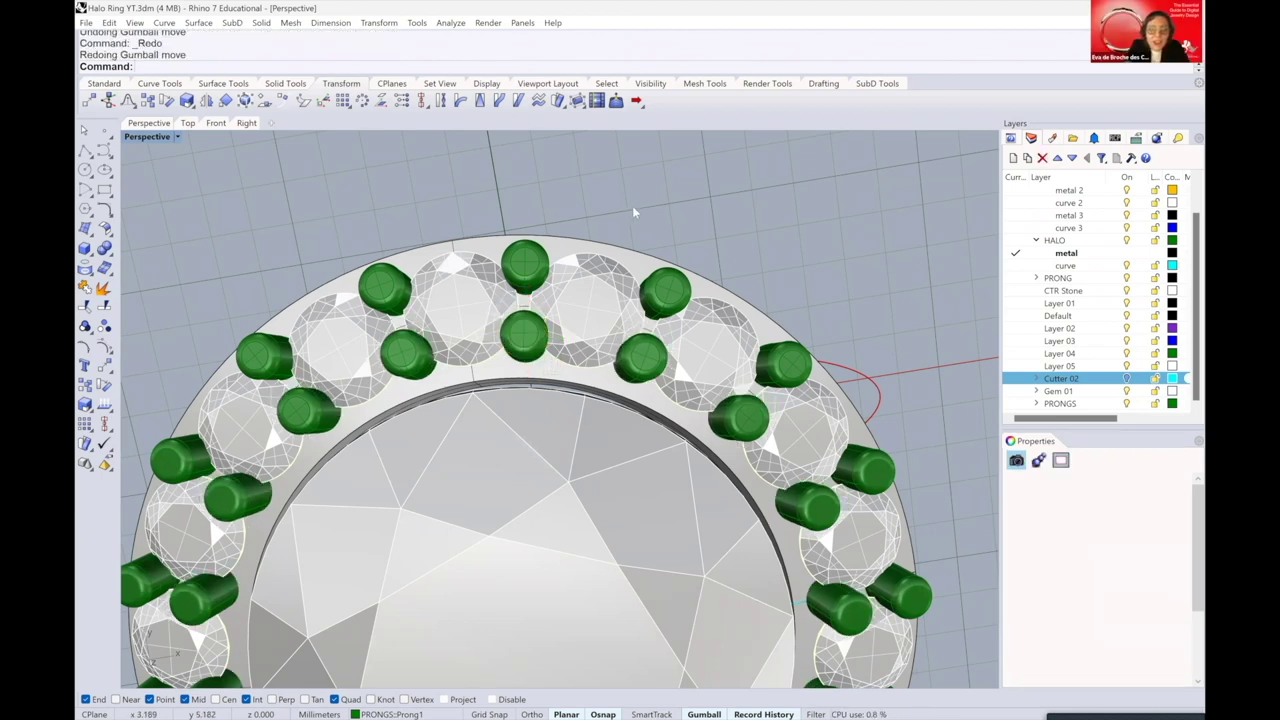
- Examine the updated prong positions around the whole halo from above and from the side
scroll(624, 257, "down", 3)
scroll(638, 270, "down", 3)
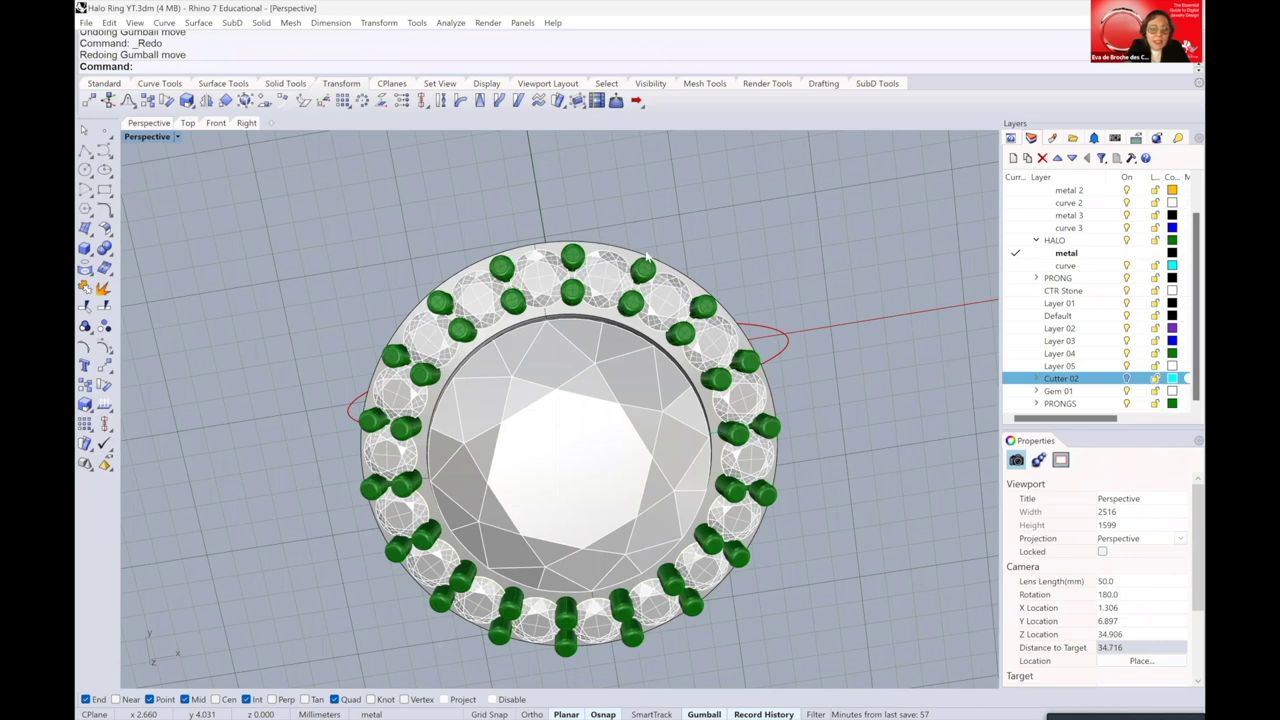
right_click_drag(646, 256, 650, 297)
scroll(643, 266, "down", 1)
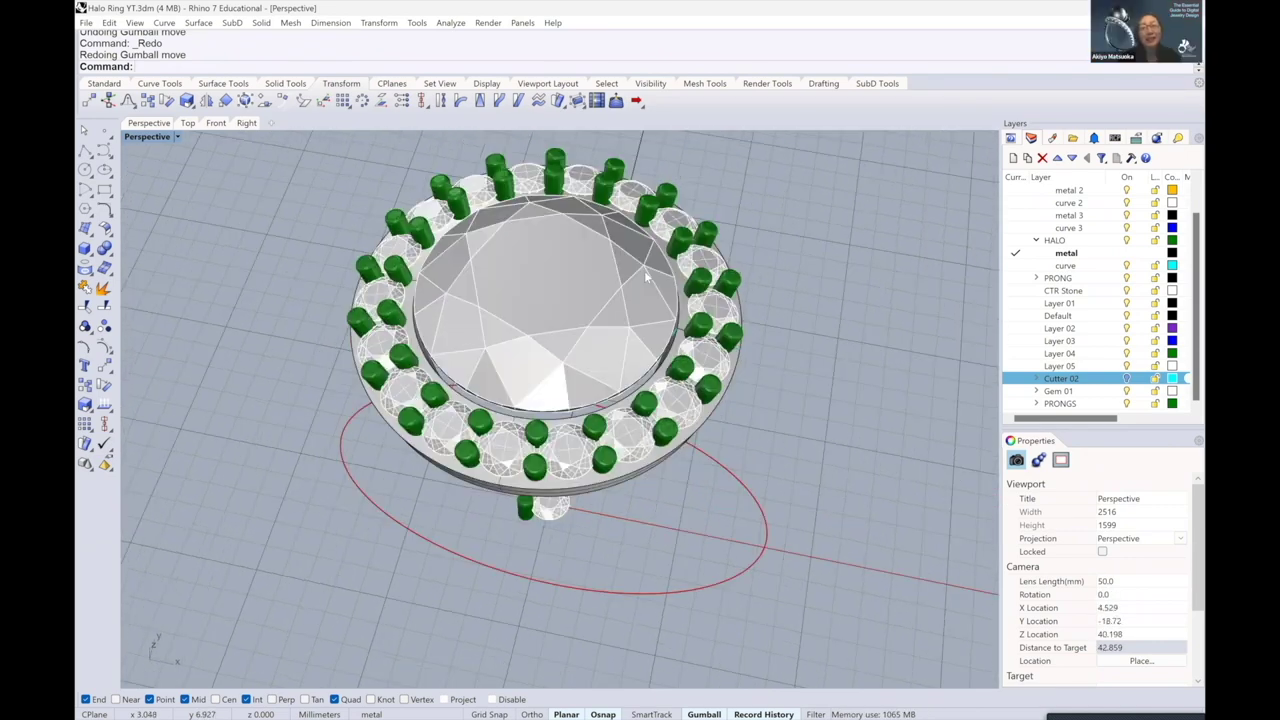
scroll(600, 300, "up", 4)
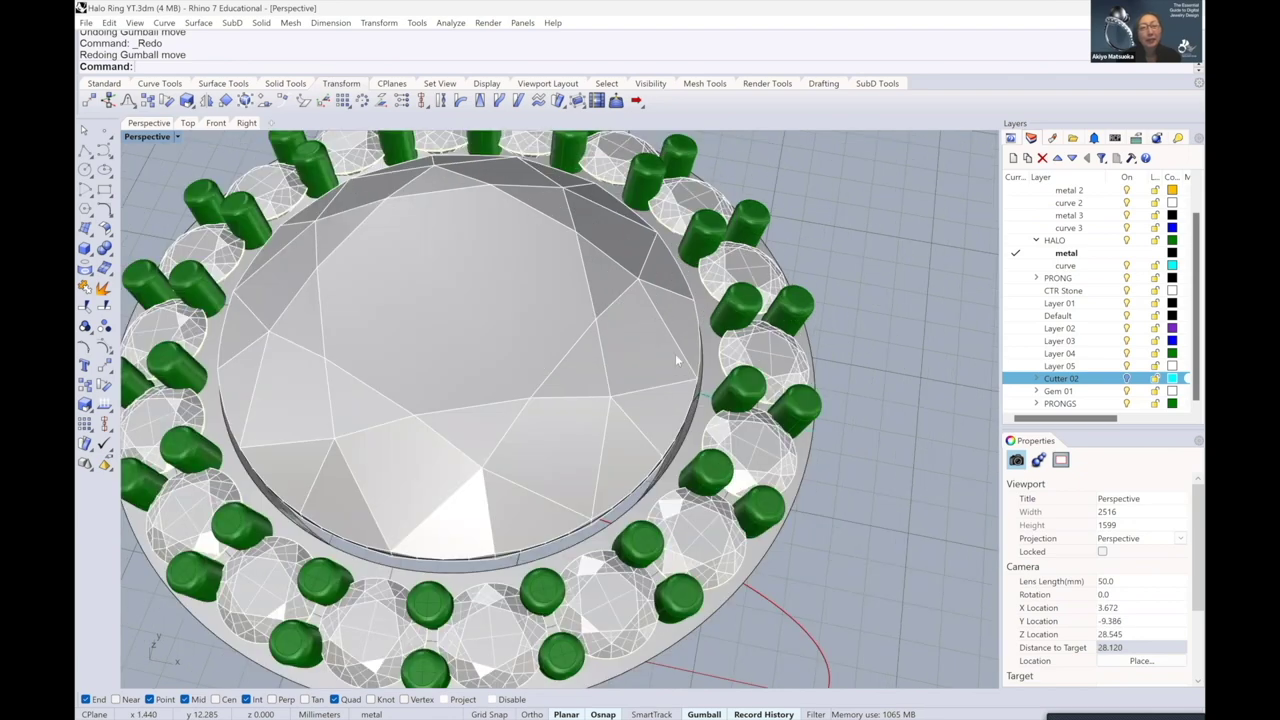
key("Home")
key("Home")
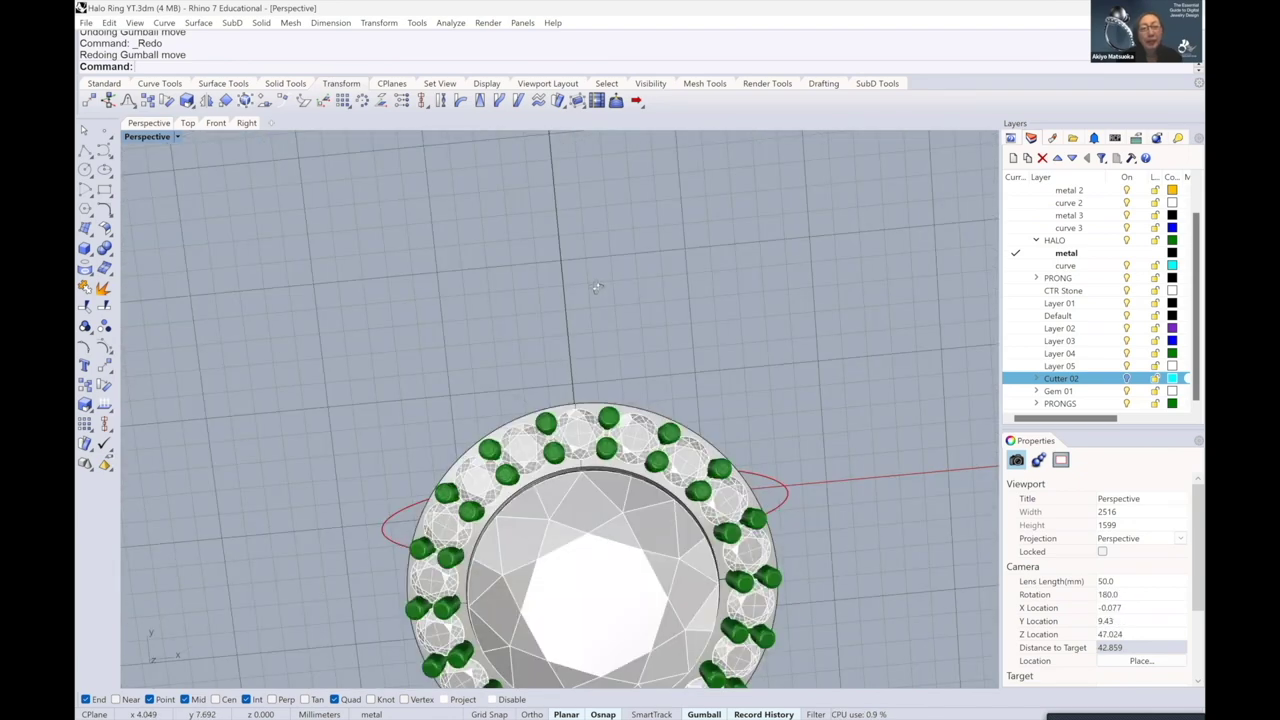
key("Home")
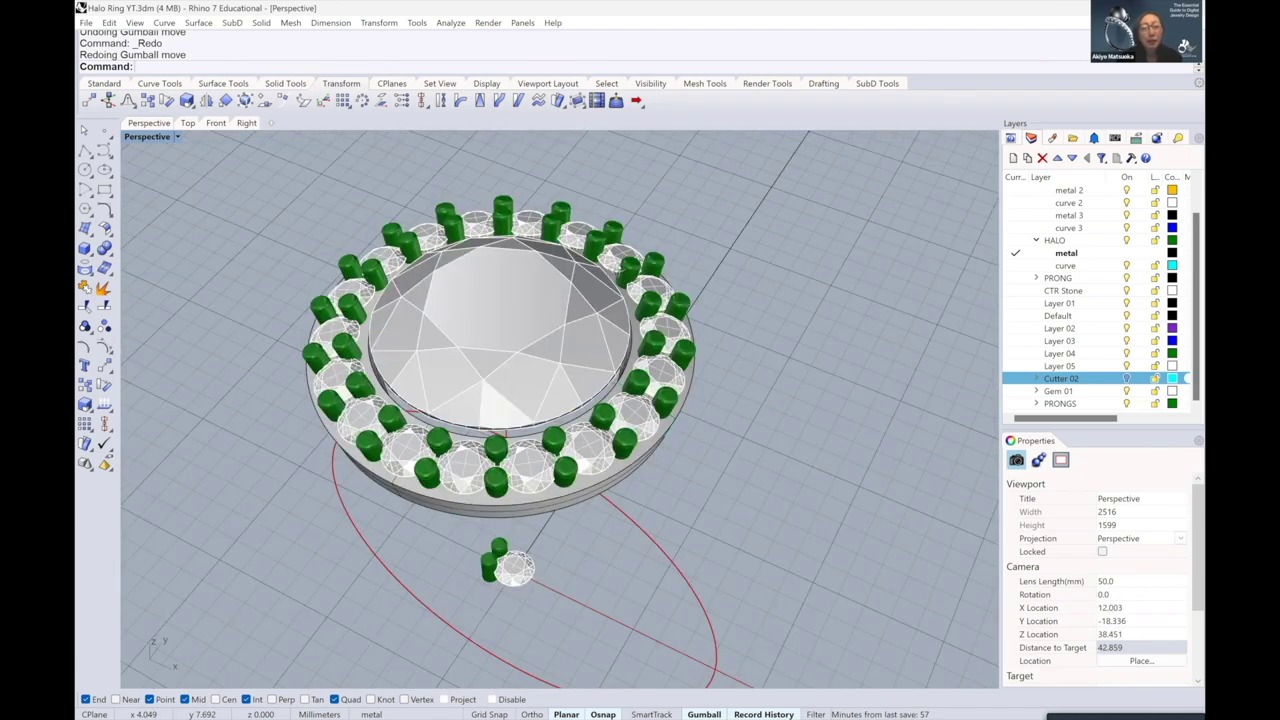
key("Home")
key("Home")
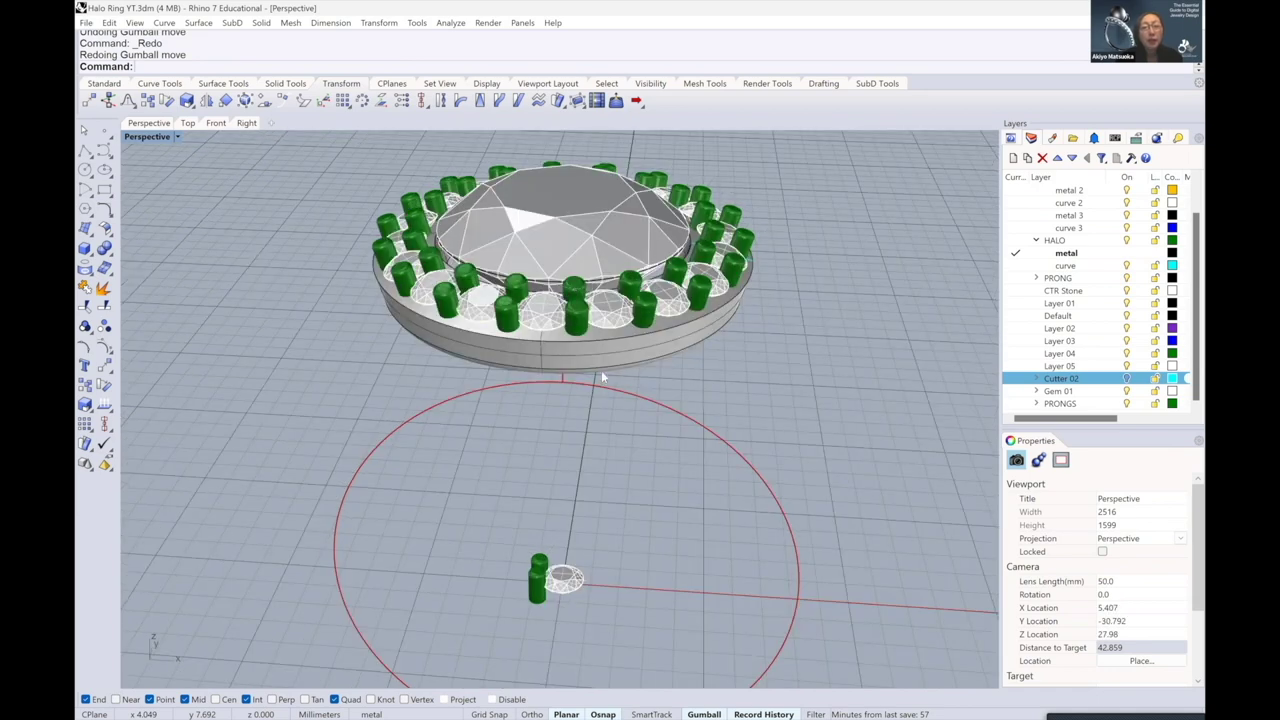
key("Home")
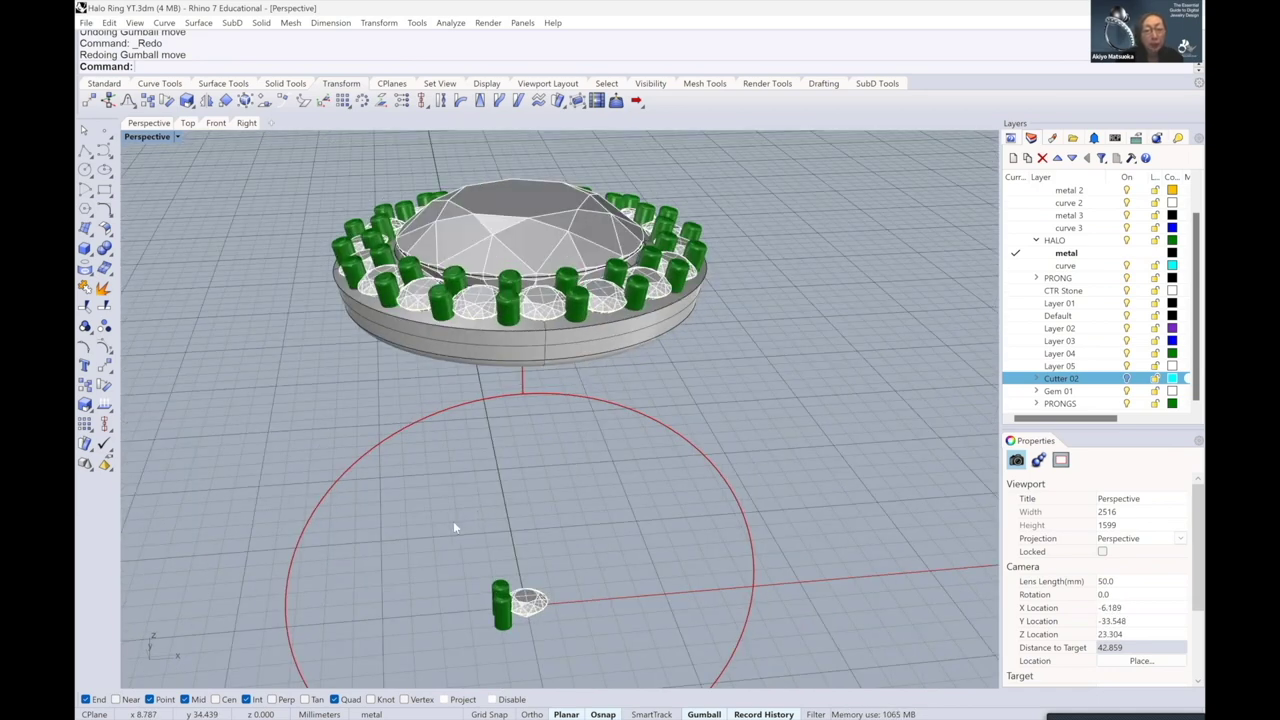
- Hide the source stone and its prong pair at the origin
scroll(453, 527, "down", 2)
left_click(540, 497)
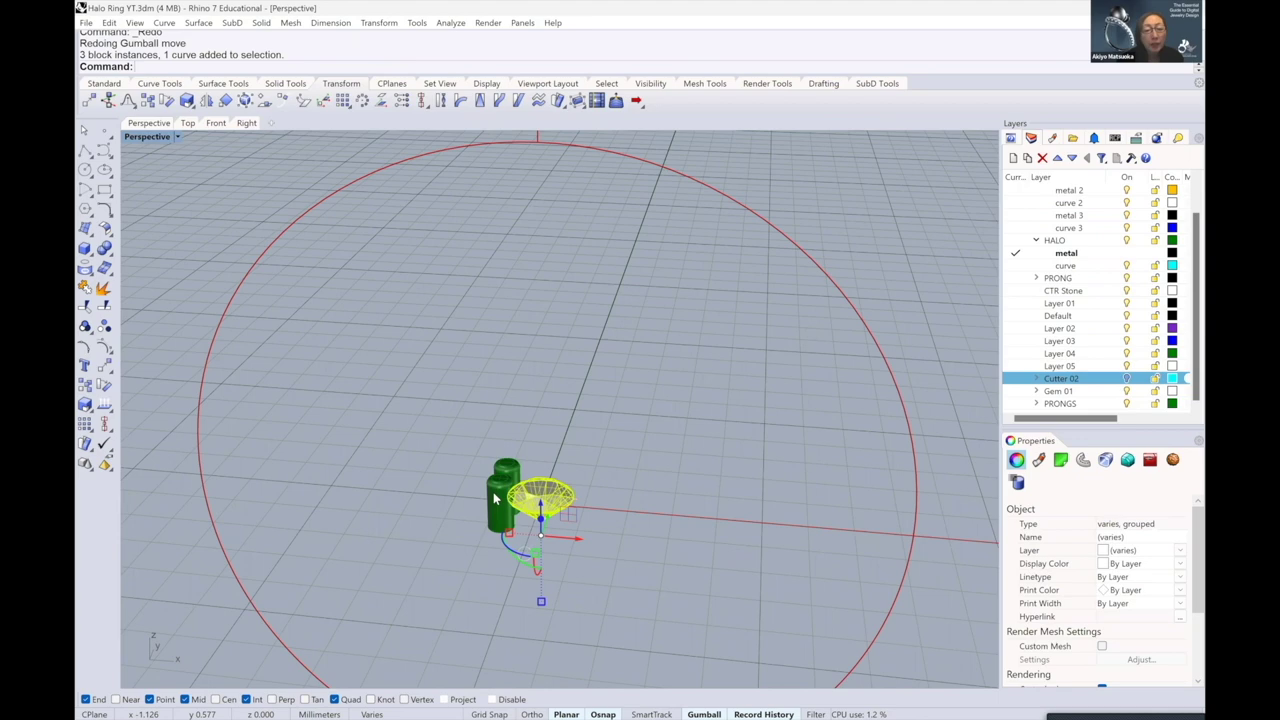
left_click(494, 492, "shift")
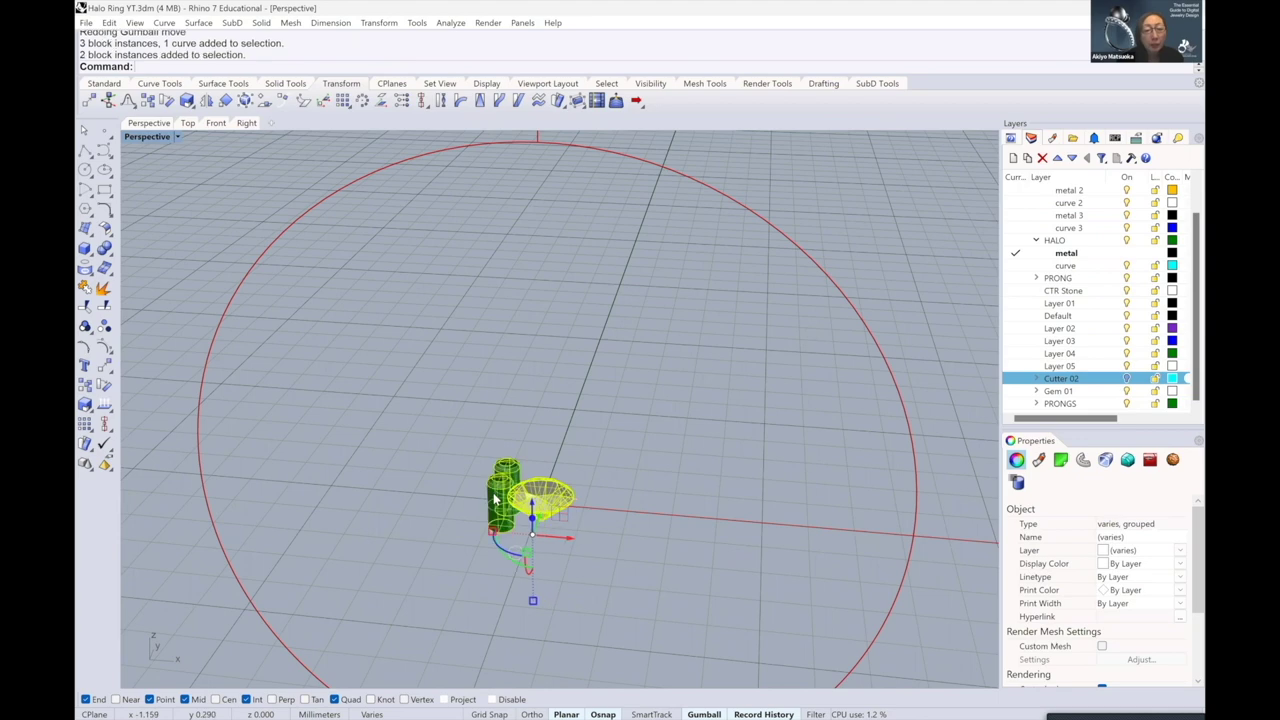
type("H")
key("Return")
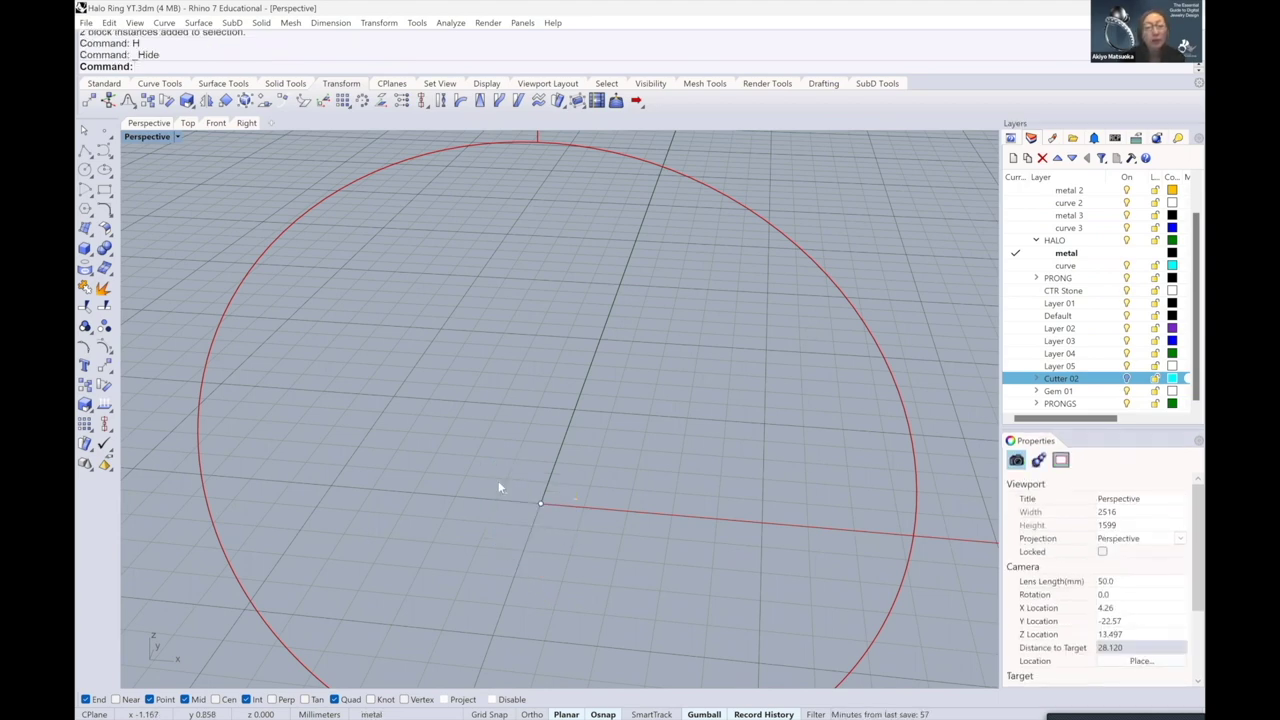
- Make SHANK's curve 1 the current layer and turn off the Gem 01, PRONGS and HALO layers
scroll(560, 400, "down", 2)
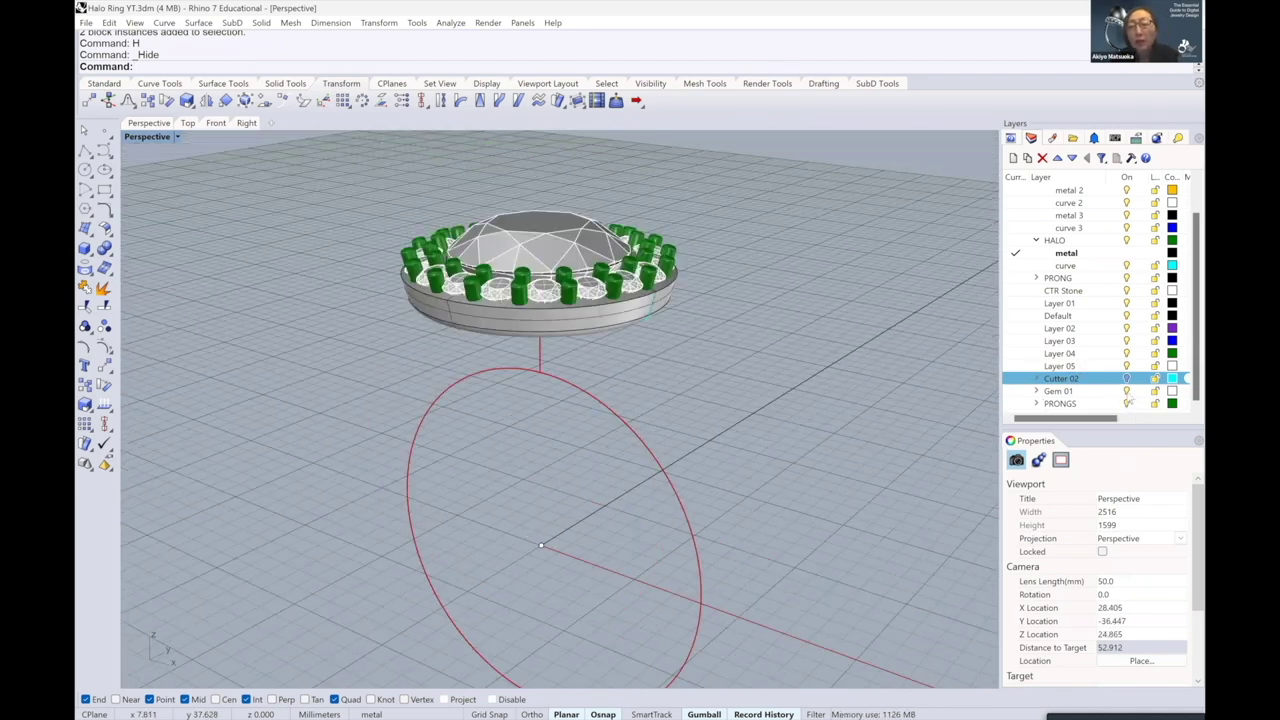
left_click(1127, 391)
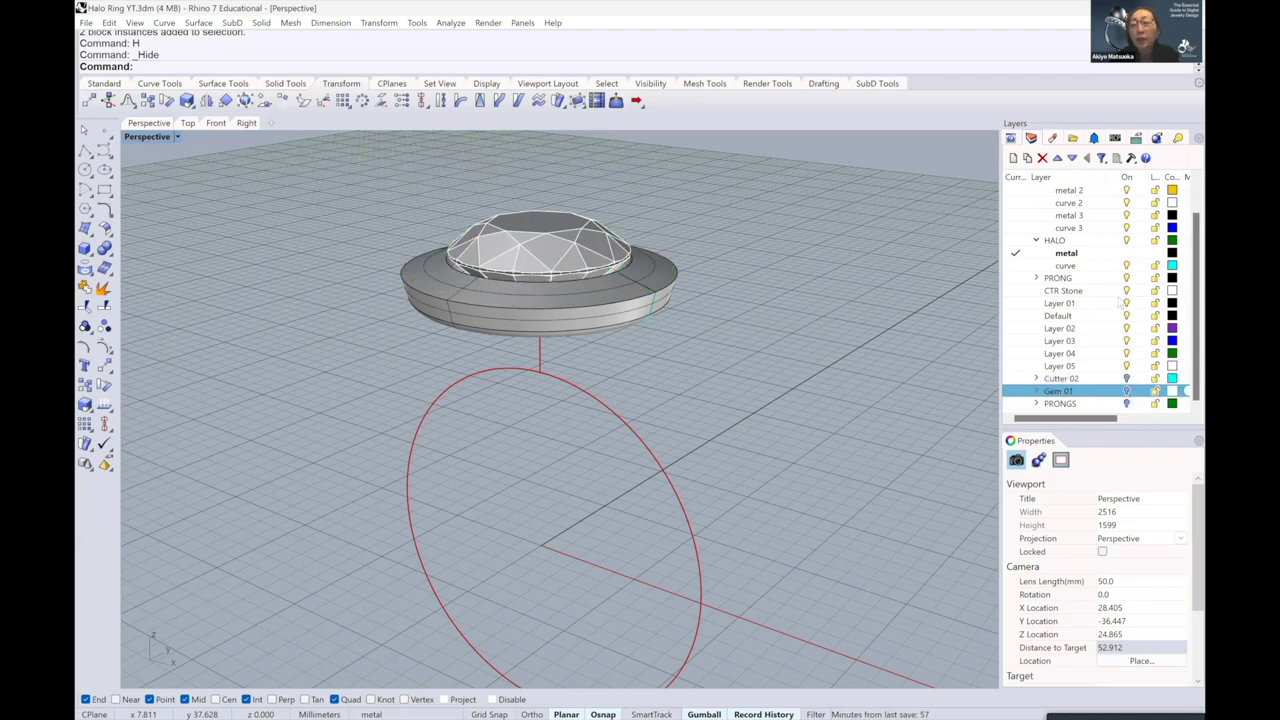
left_click(1127, 240)
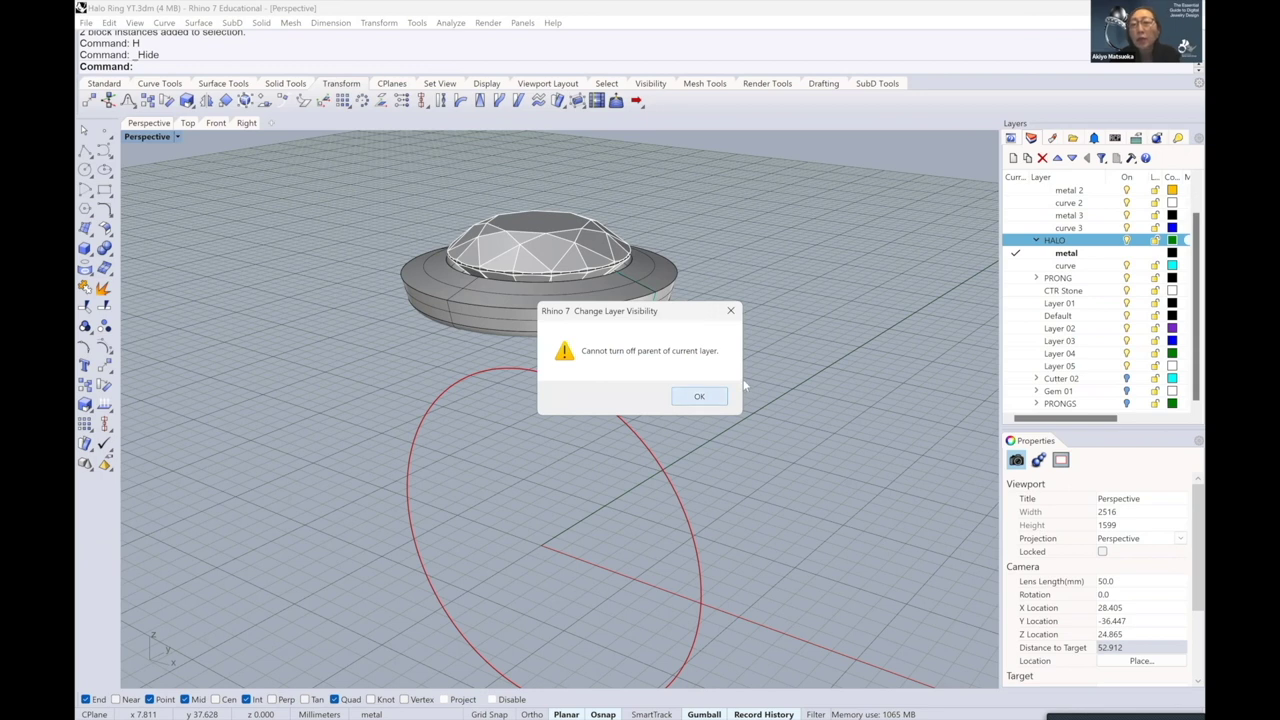
key("Return")
scroll(1030, 205, "up", 1)
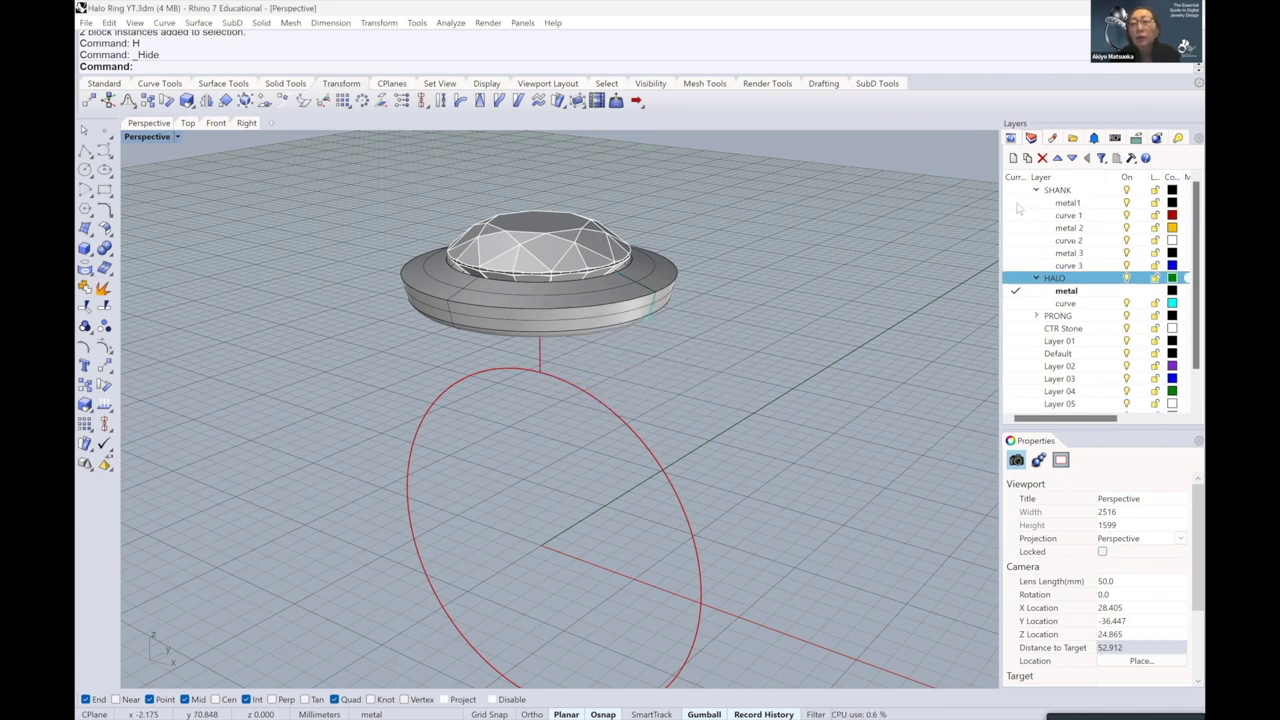
left_click(1012, 216)
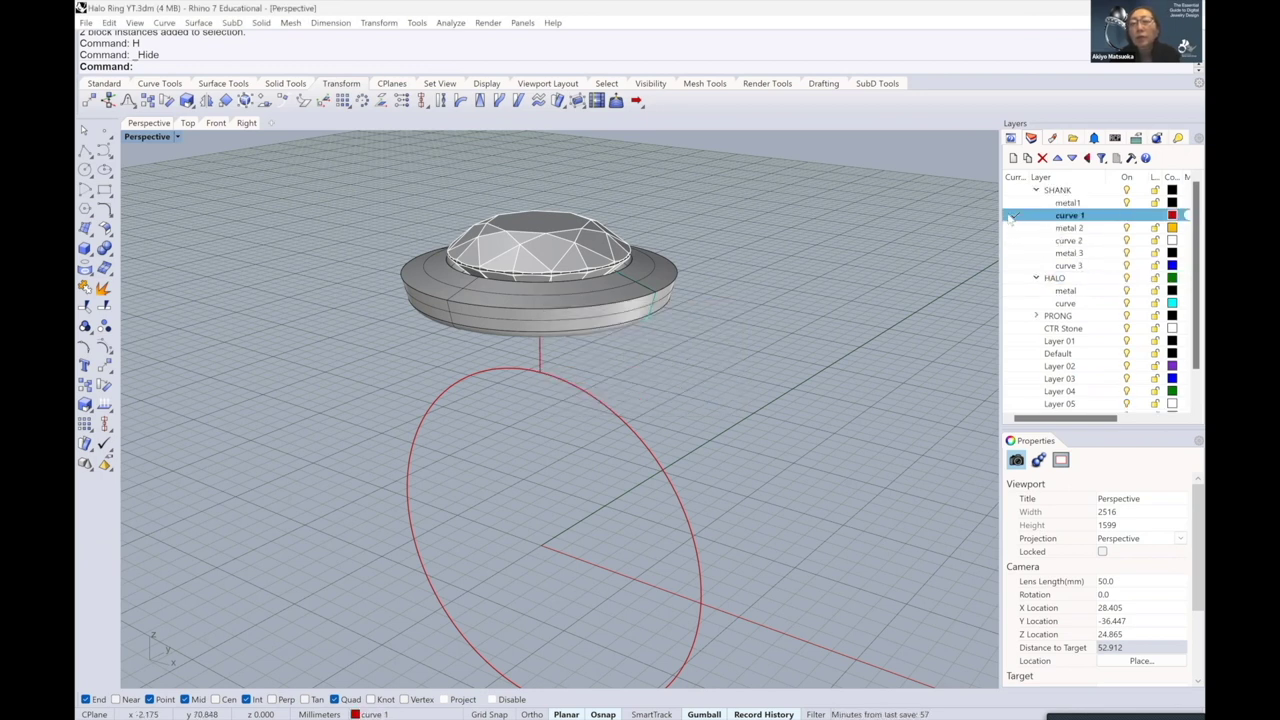
left_click(1126, 278)
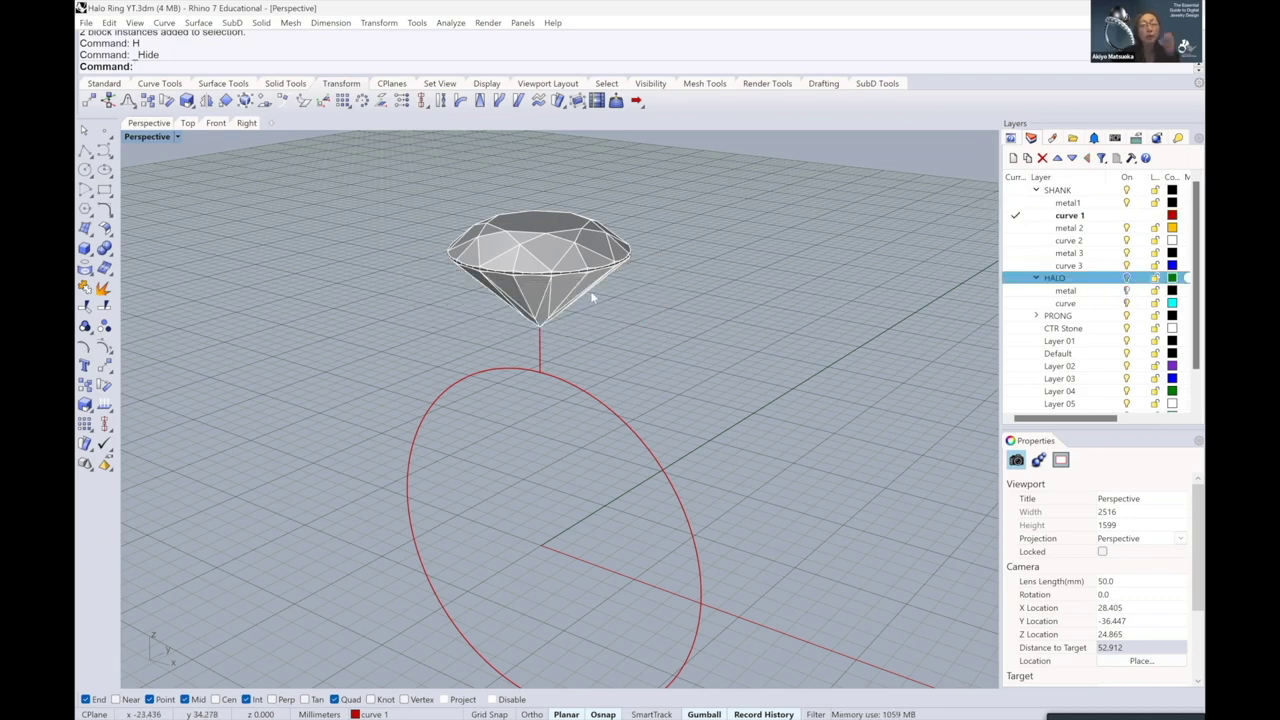
- Delete the short vertical line between the centre stone's tip and the finger-size circle
right_click_drag(547, 333, 518, 352)
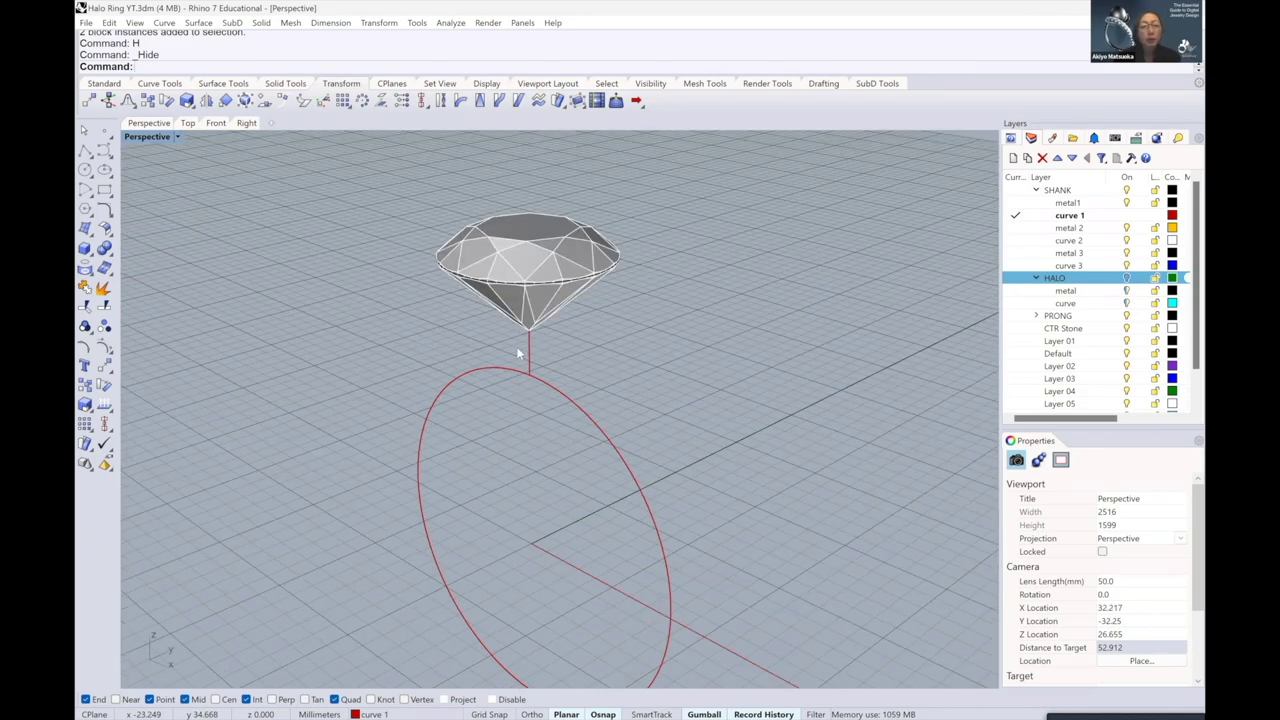
left_click(526, 347)
scroll(526, 347, "up", 3)
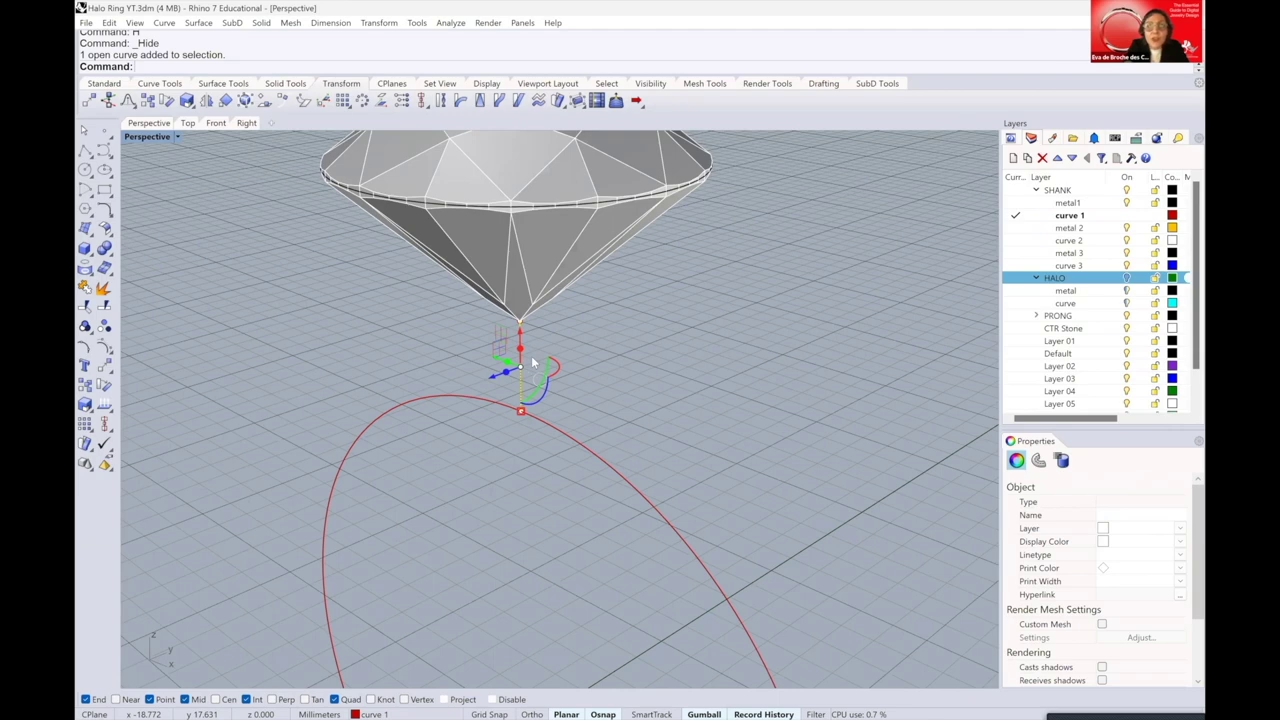
key("Delete")
- Draw a 3 mm by 1 mm rectangle in the Right view, beside the finger-size circle
scroll(531, 362, "down", 3)
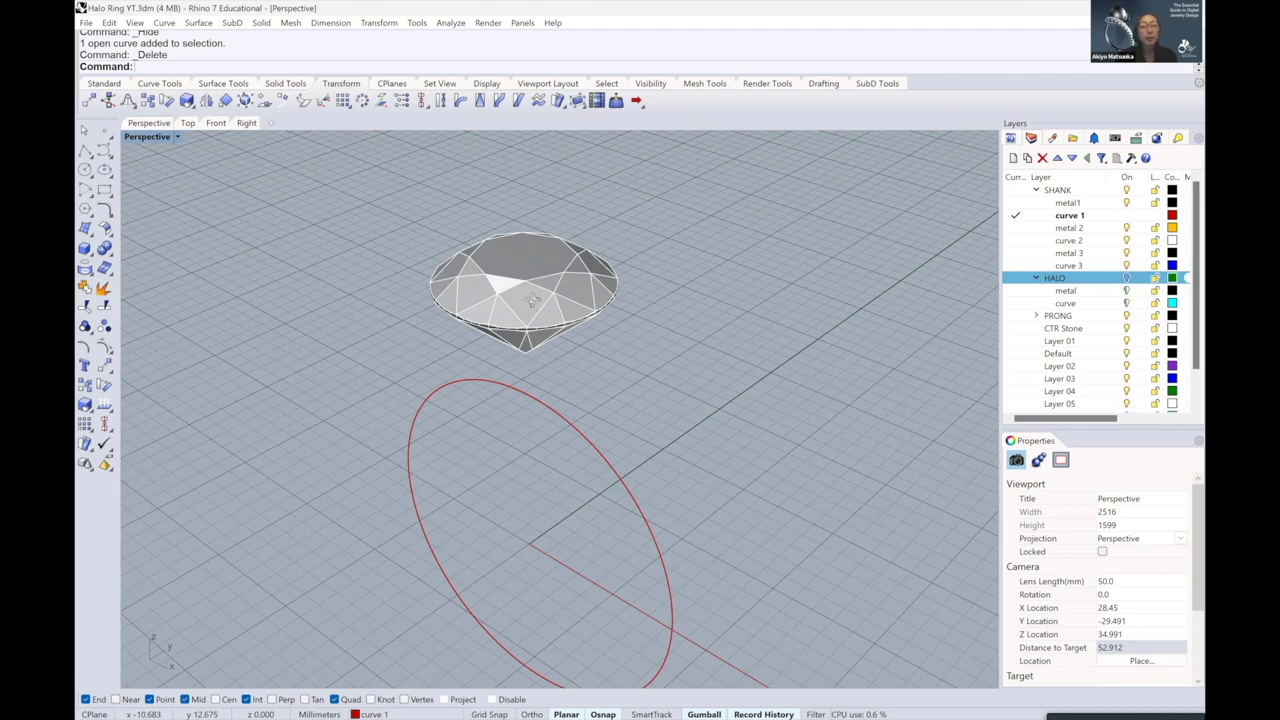
right_click_drag(532, 291, 526, 290)
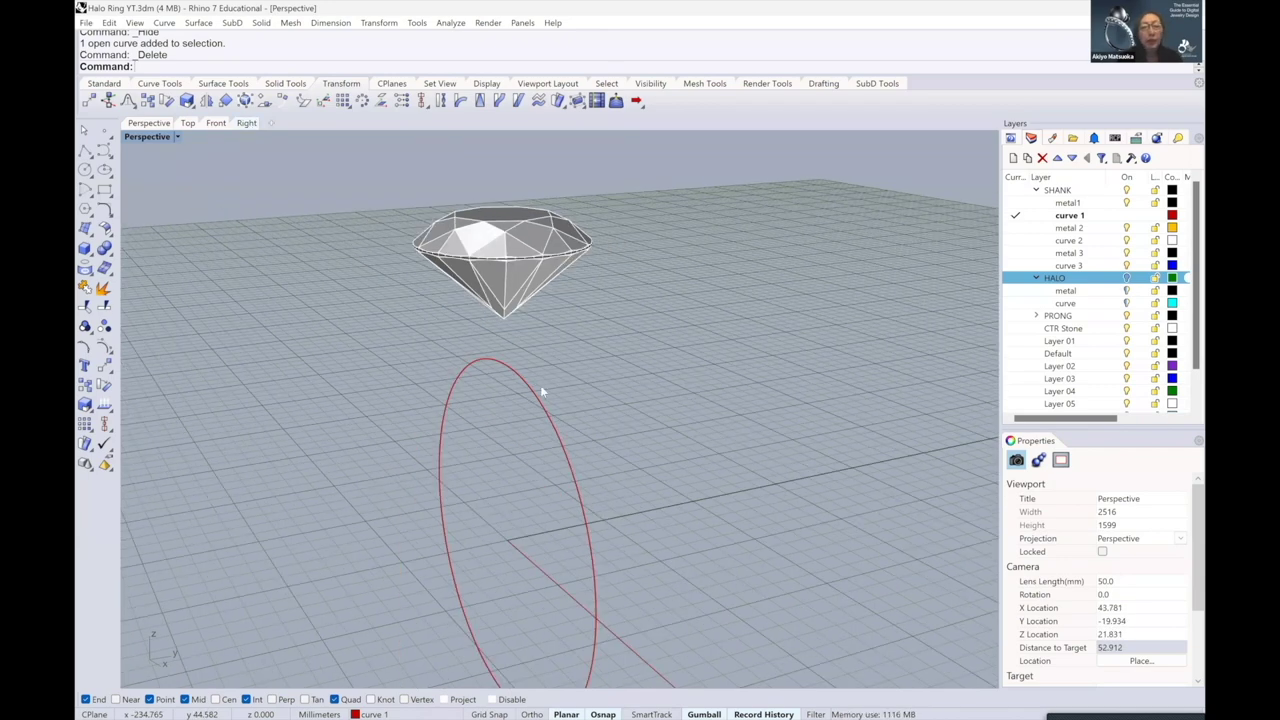
key("ctrl+F3")
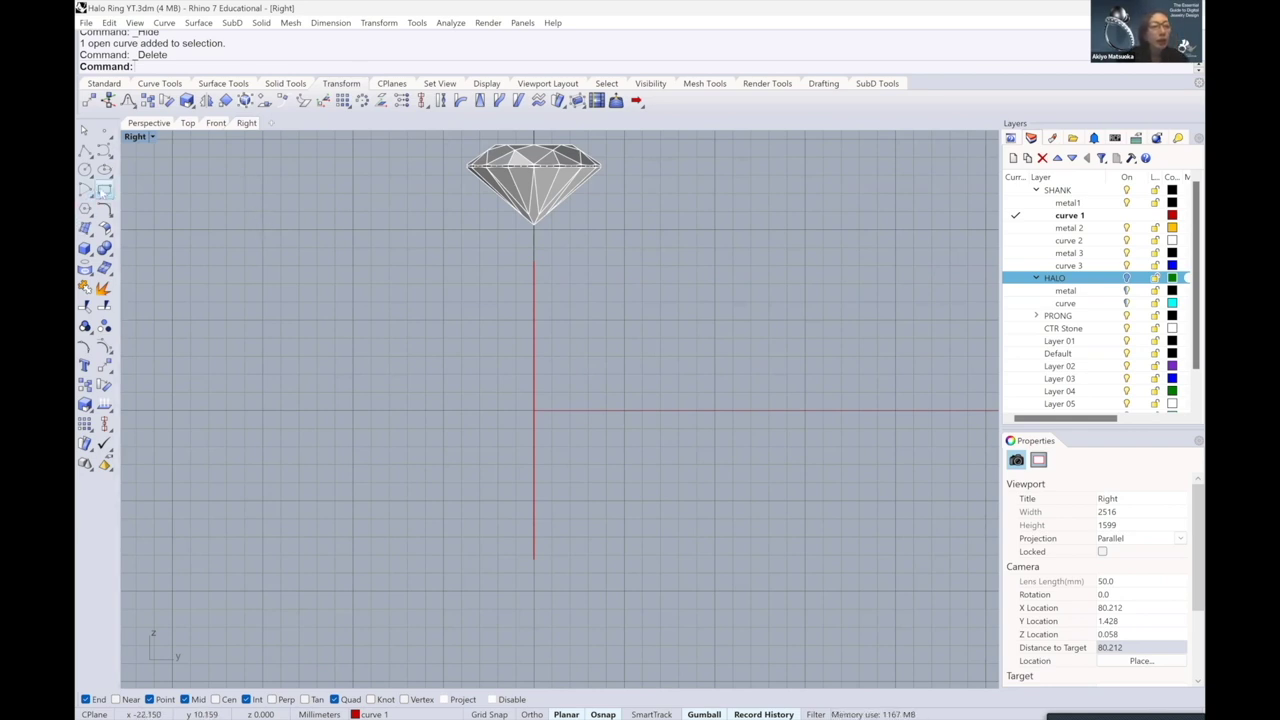
left_click(104, 190)
right_click_drag(626, 347, 459, 334)
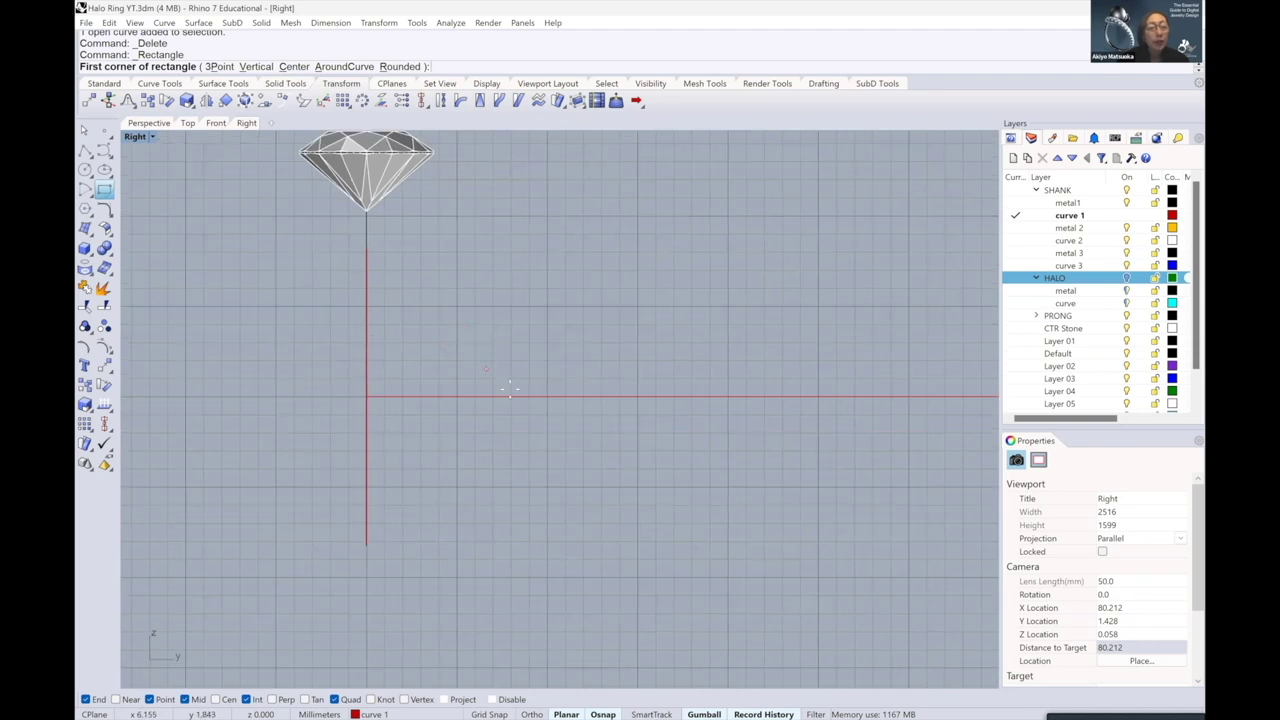
left_click(507, 450)
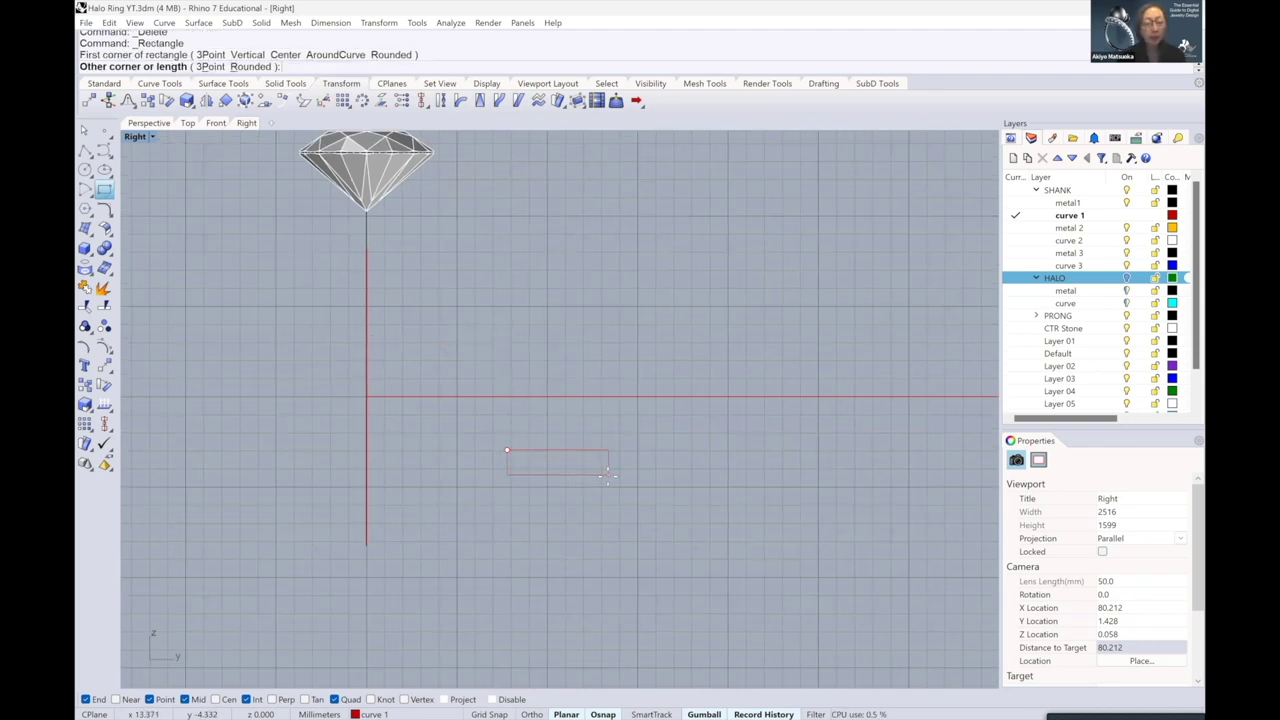
type("3")
key("Return")
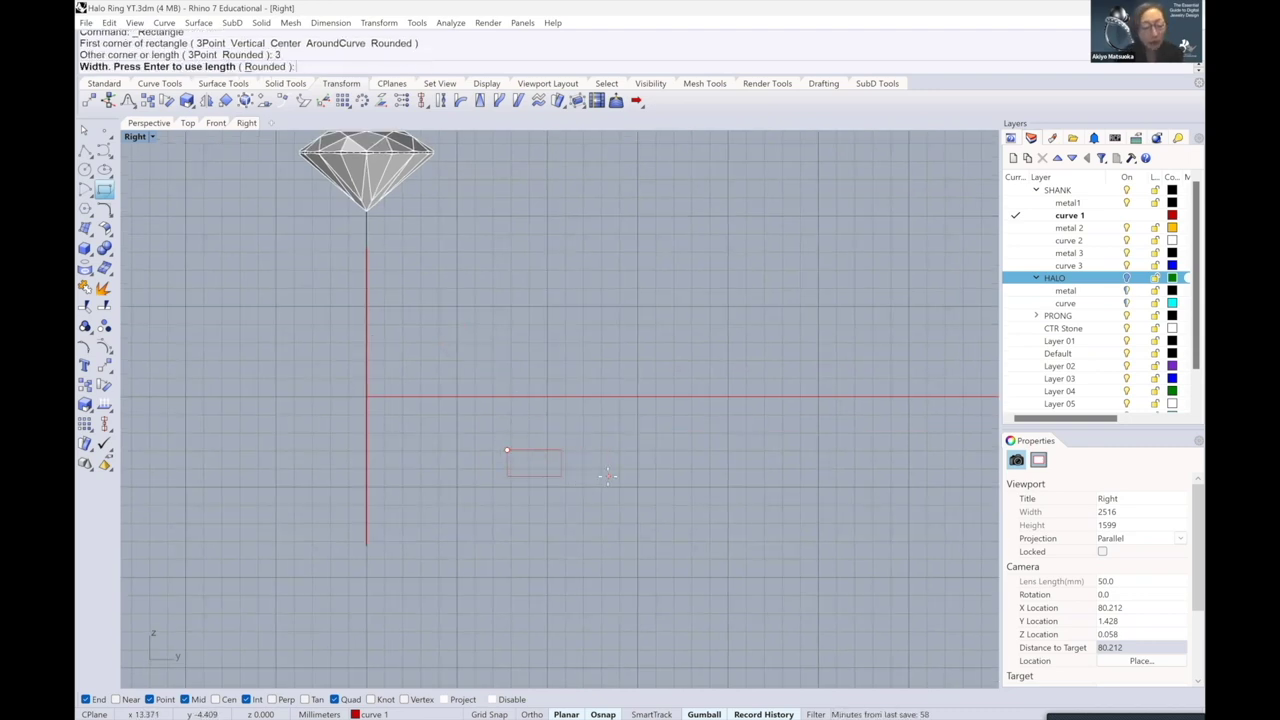
type("1")
key("Return")
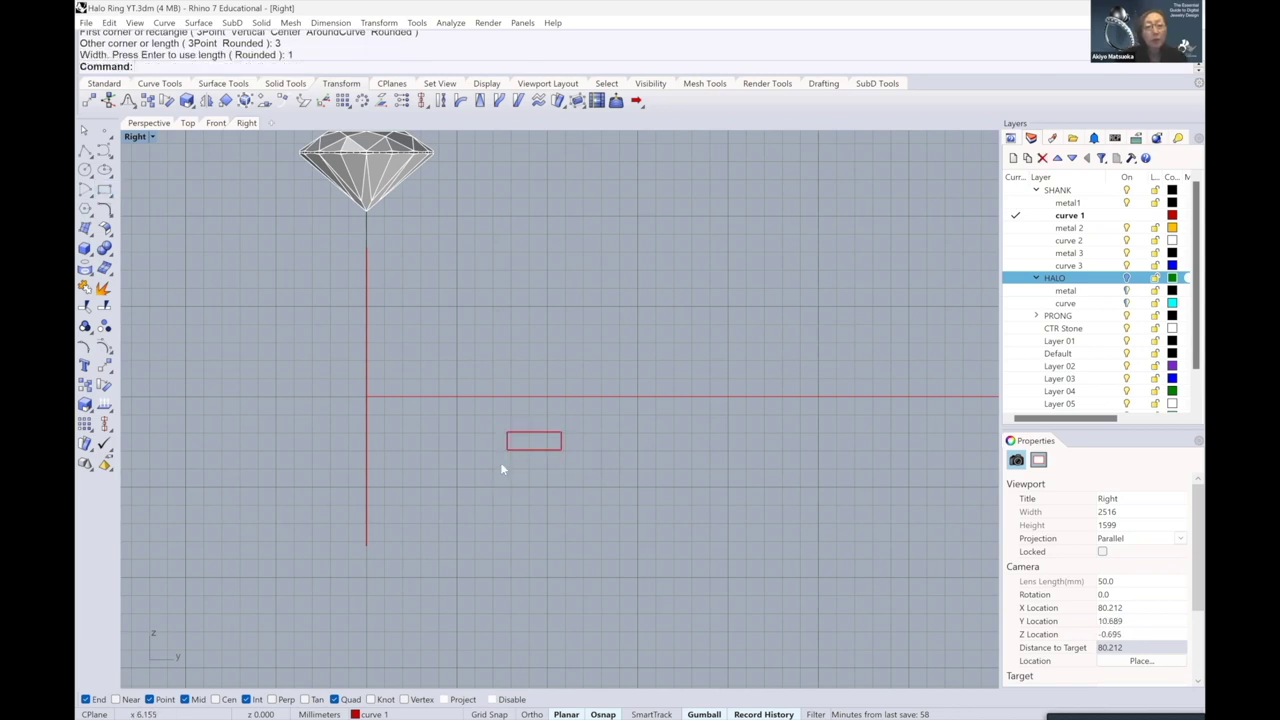
- Draw an ellipse by diameter across the rectangle's upper edge, with its second axis ending at the lower edge's midpoint
scroll(519, 420, "up", 5)
scroll(510, 415, "up", 2)
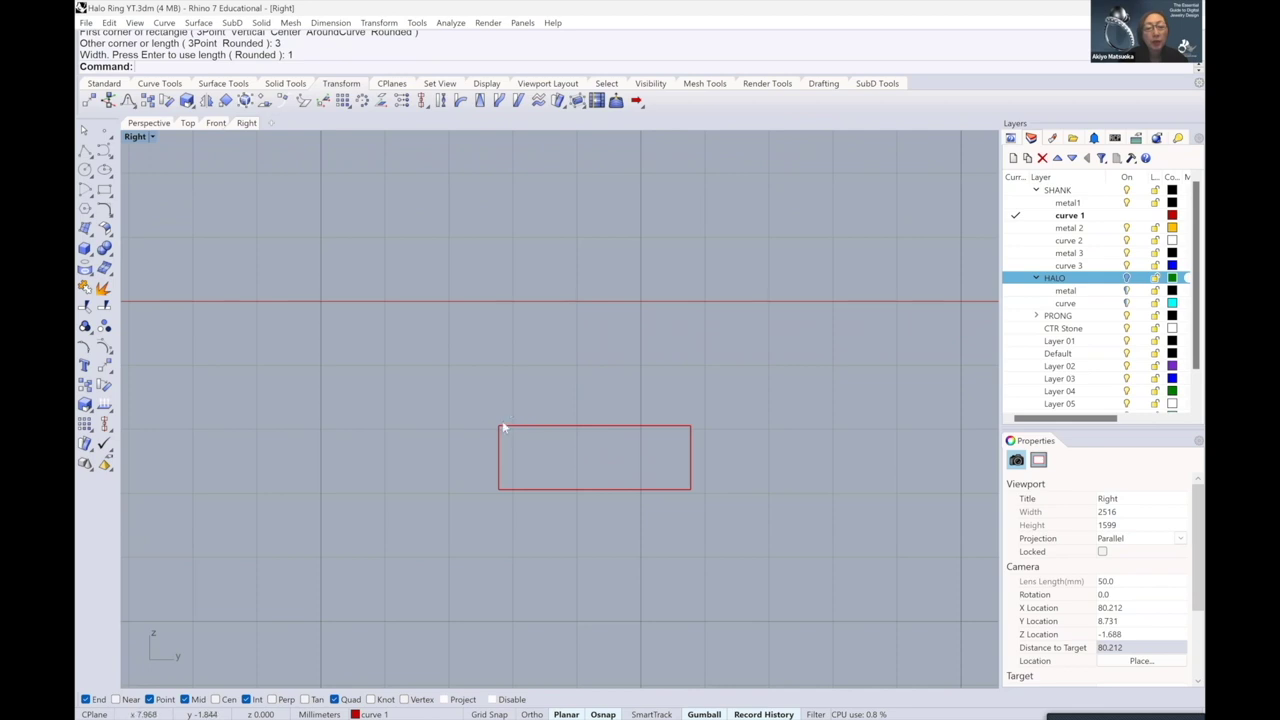
right_click_drag(528, 343, 491, 340)
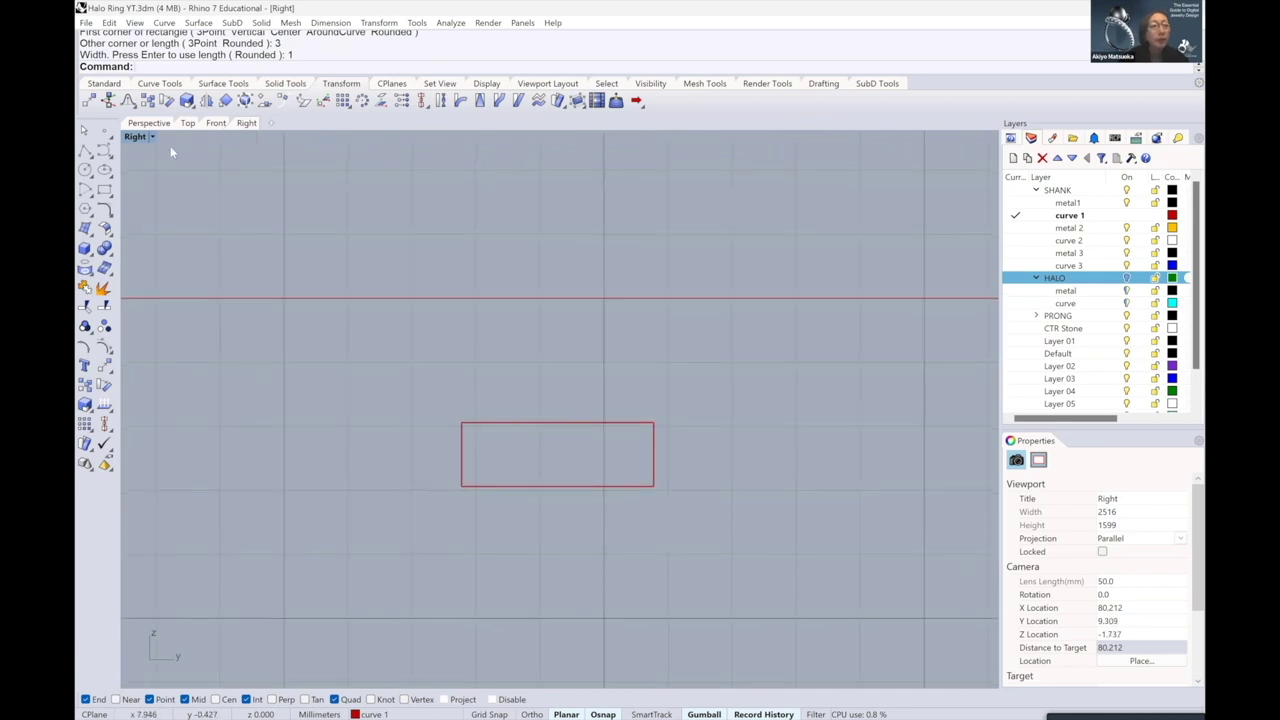
left_click(112, 175)
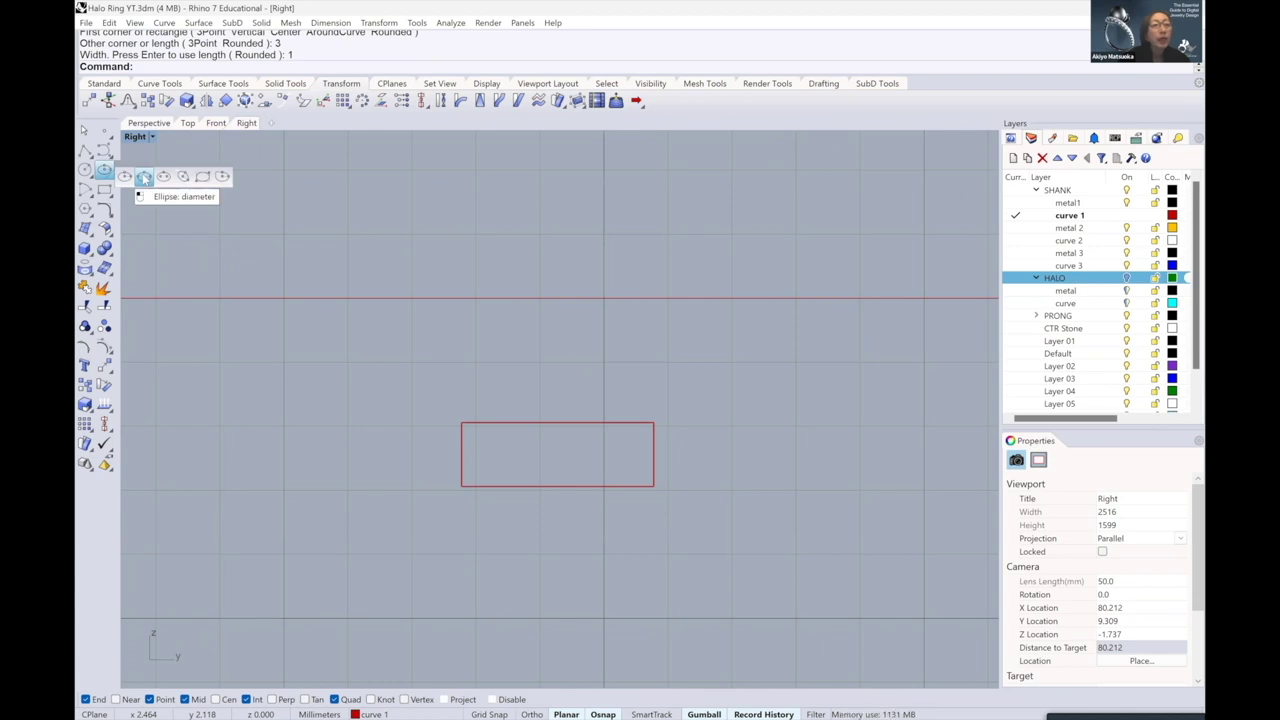
left_click(144, 176)
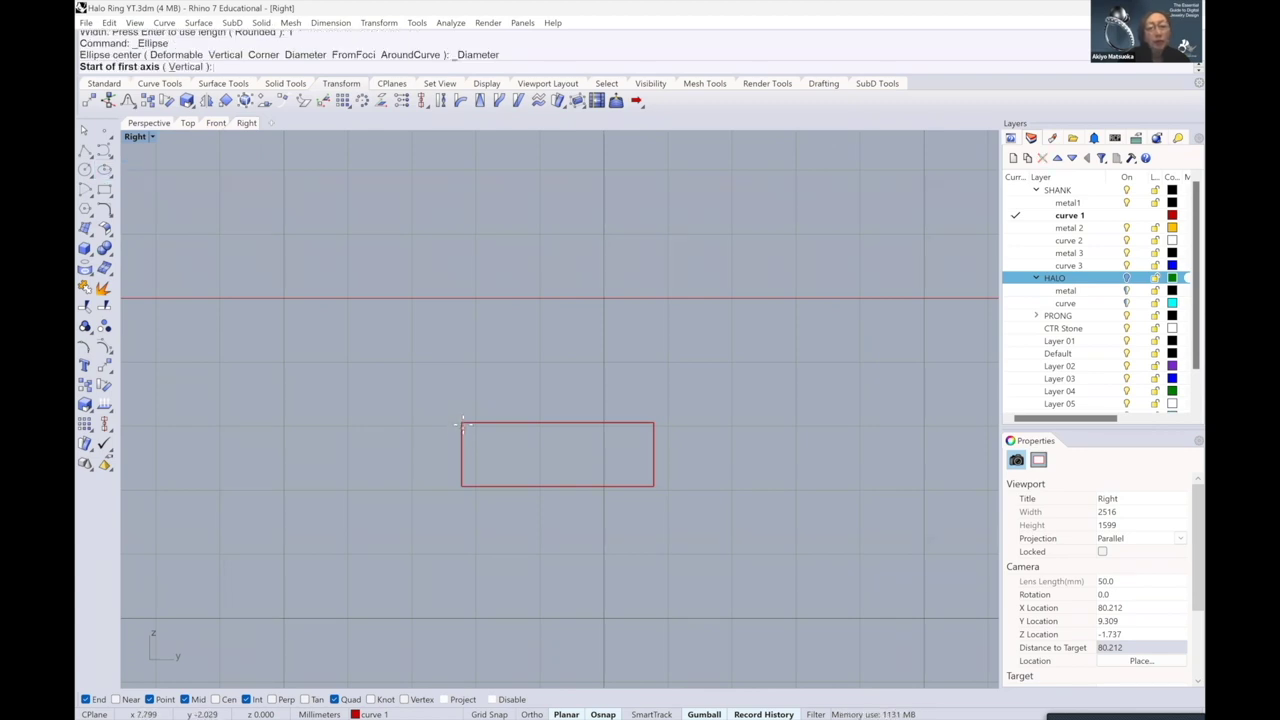
left_click(462, 423)
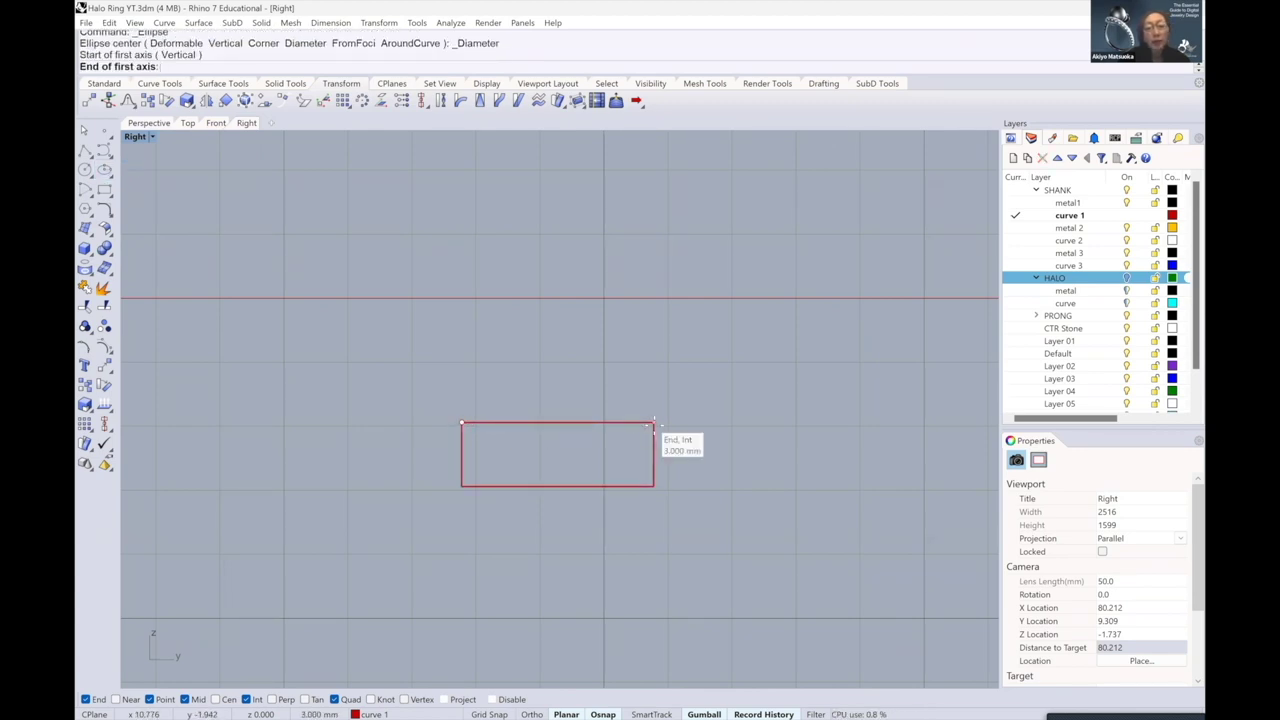
left_click(654, 423)
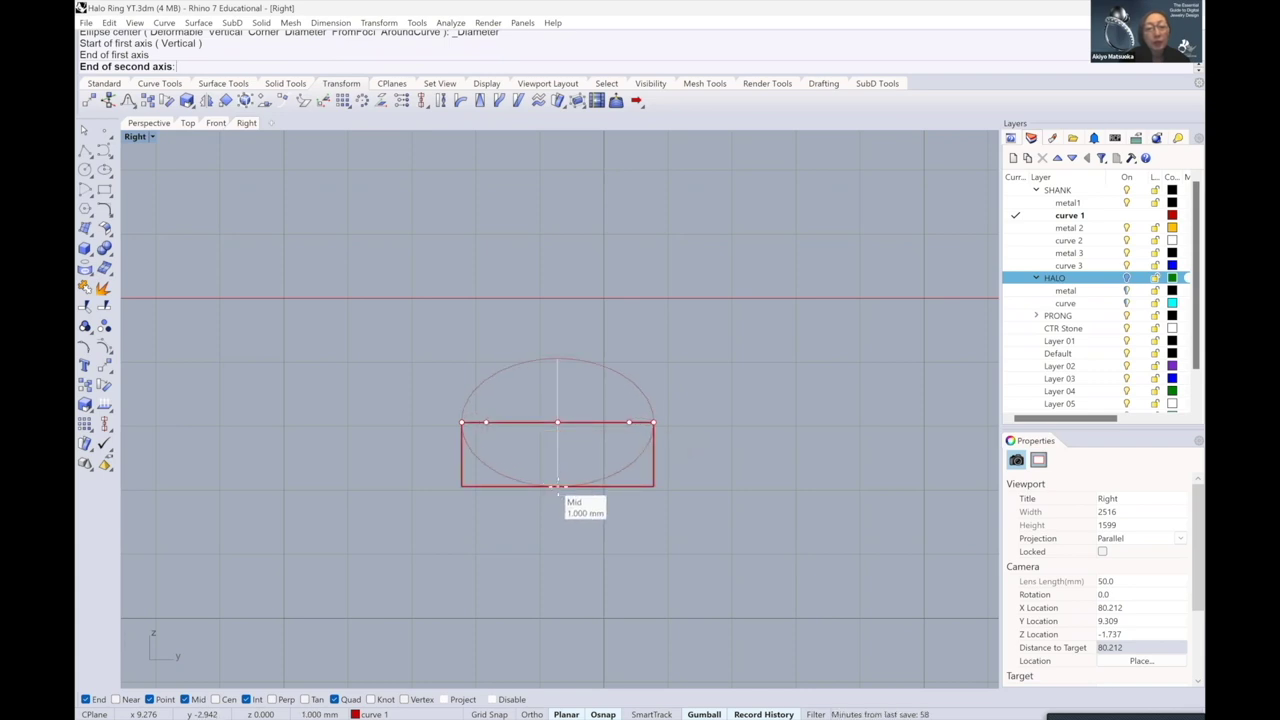
left_click(558, 487)
- Merge the ellipse and rectangle into one closed D-shaped profile with Curve Boolean, deleting all input curves
right_click_drag(617, 407, 496, 410)
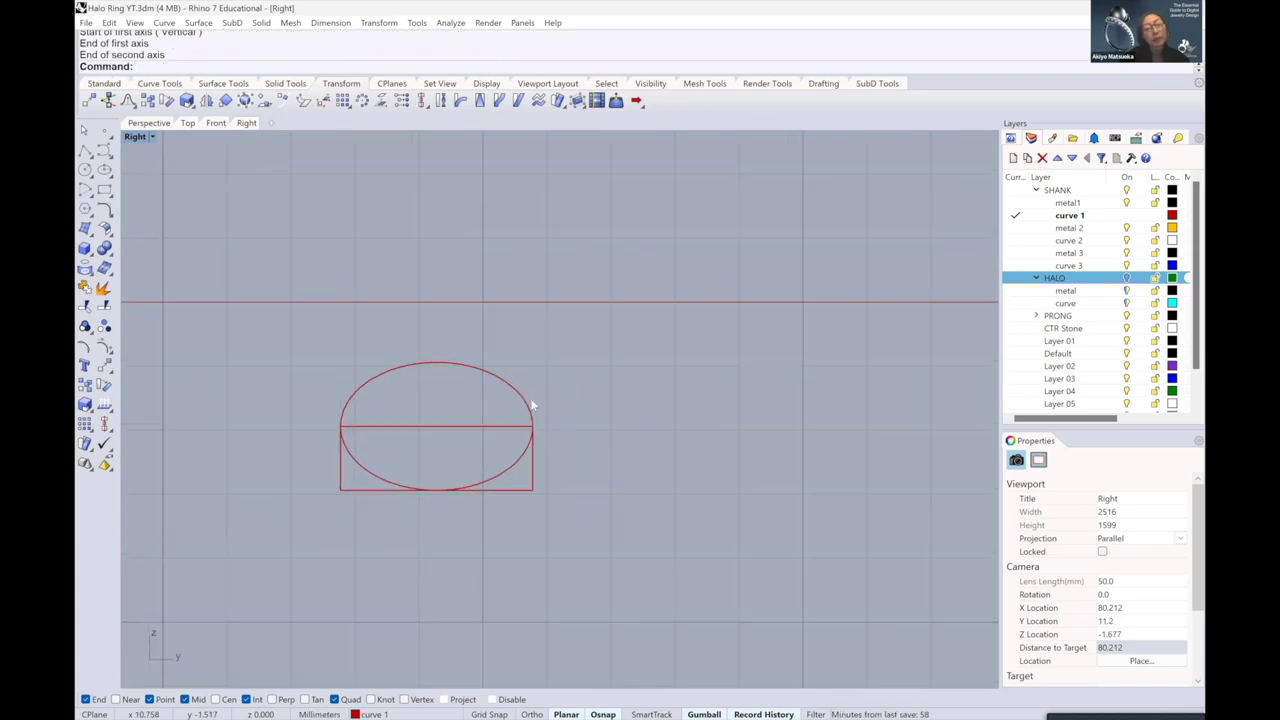
scroll(531, 400, "down", 2)
scroll(516, 450, "up", 2)
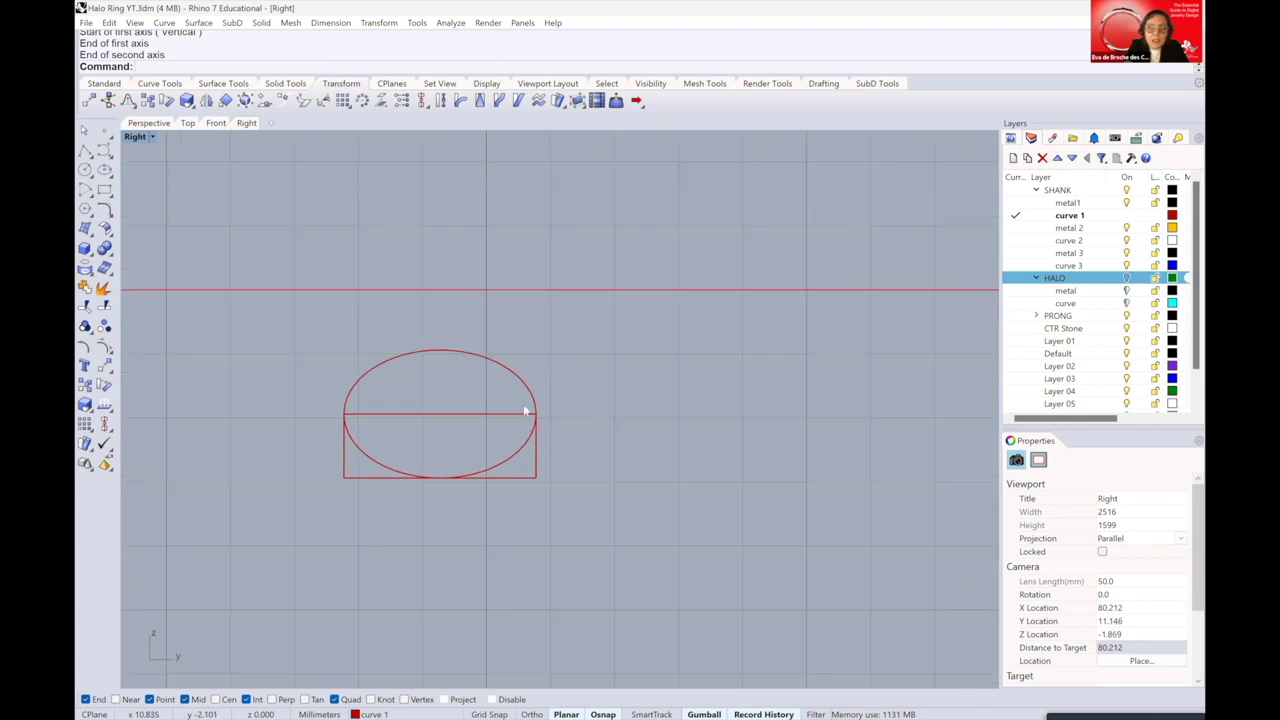
middle_click(460, 256)
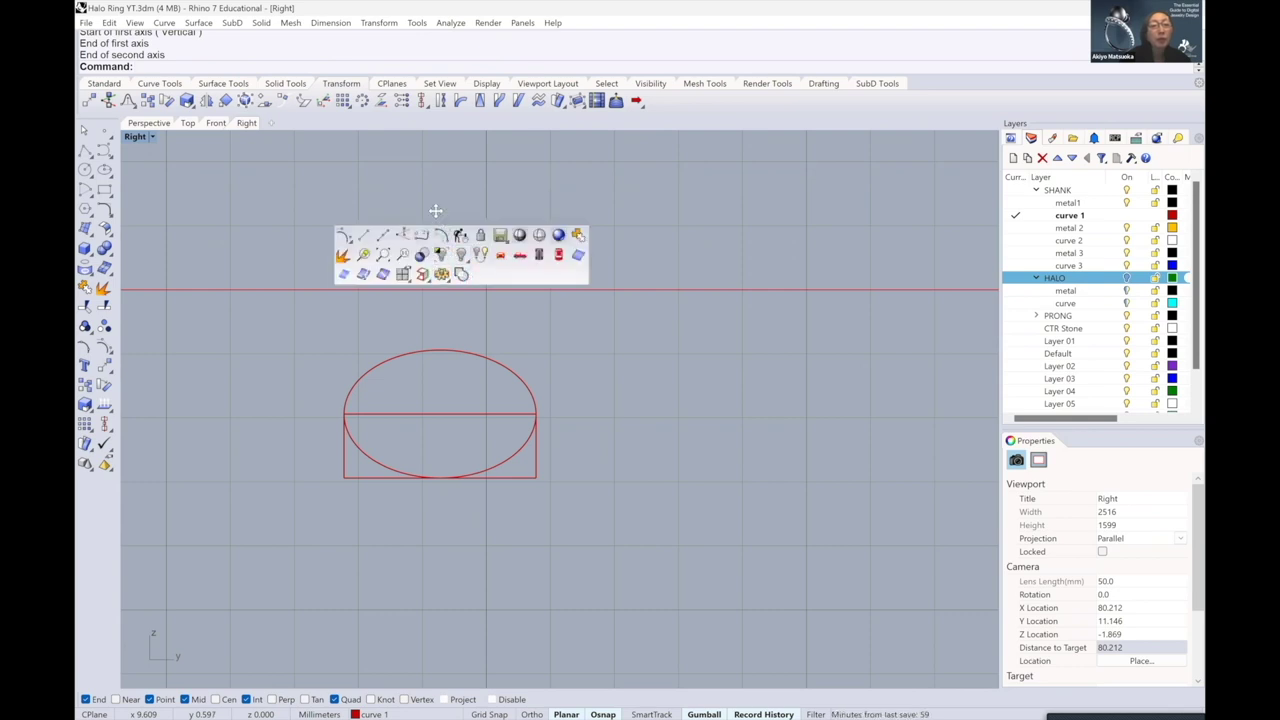
left_click_drag(440, 218, 474, 204)
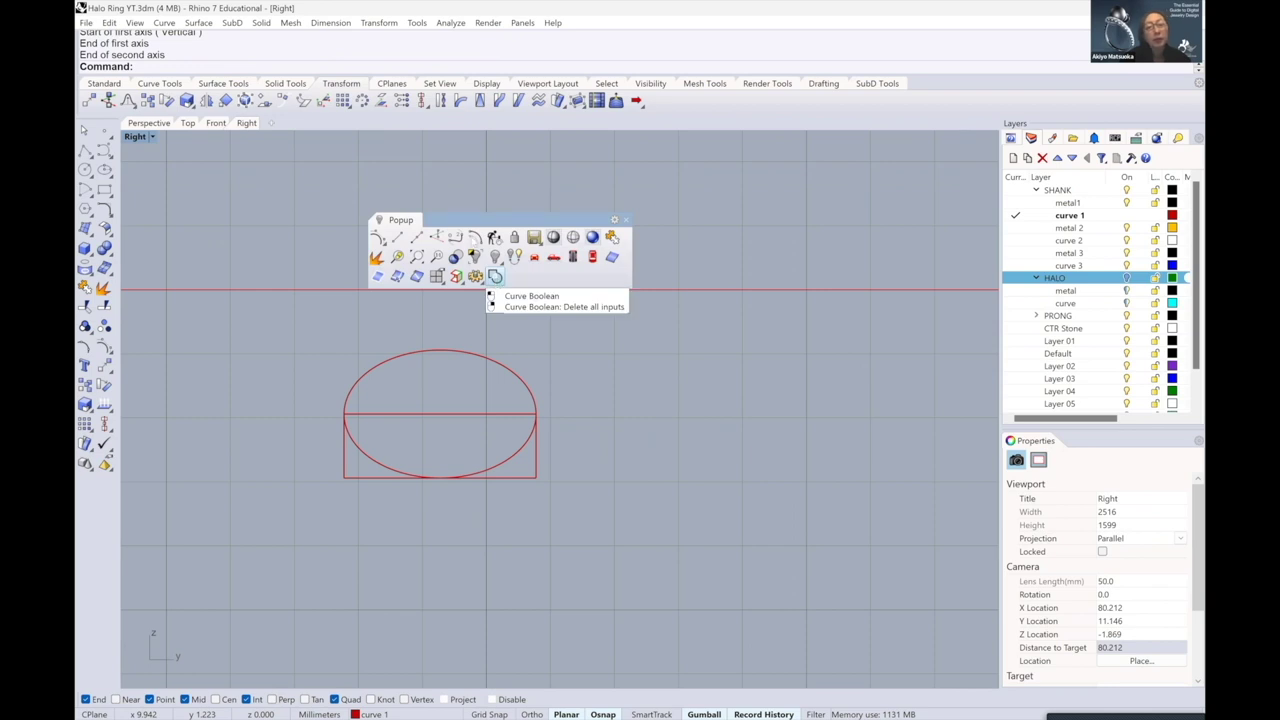
left_click(492, 278)
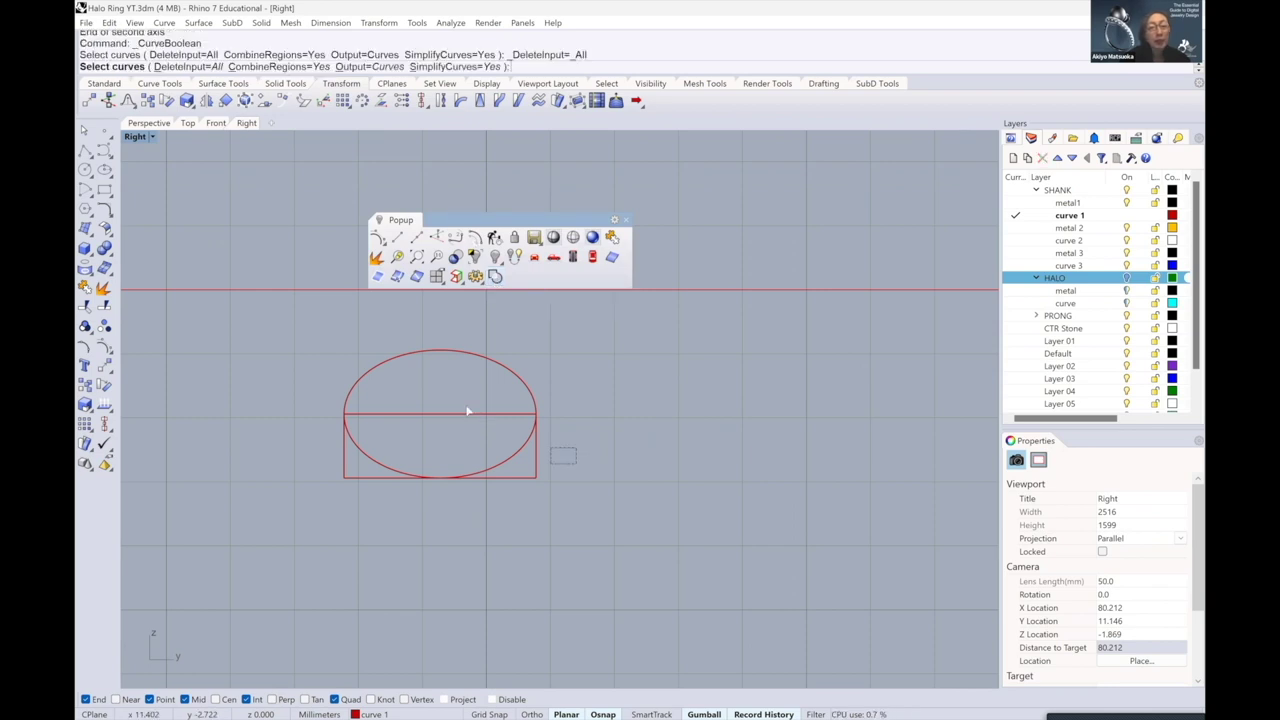
left_click_drag(563, 451, 466, 405)
key("Return")
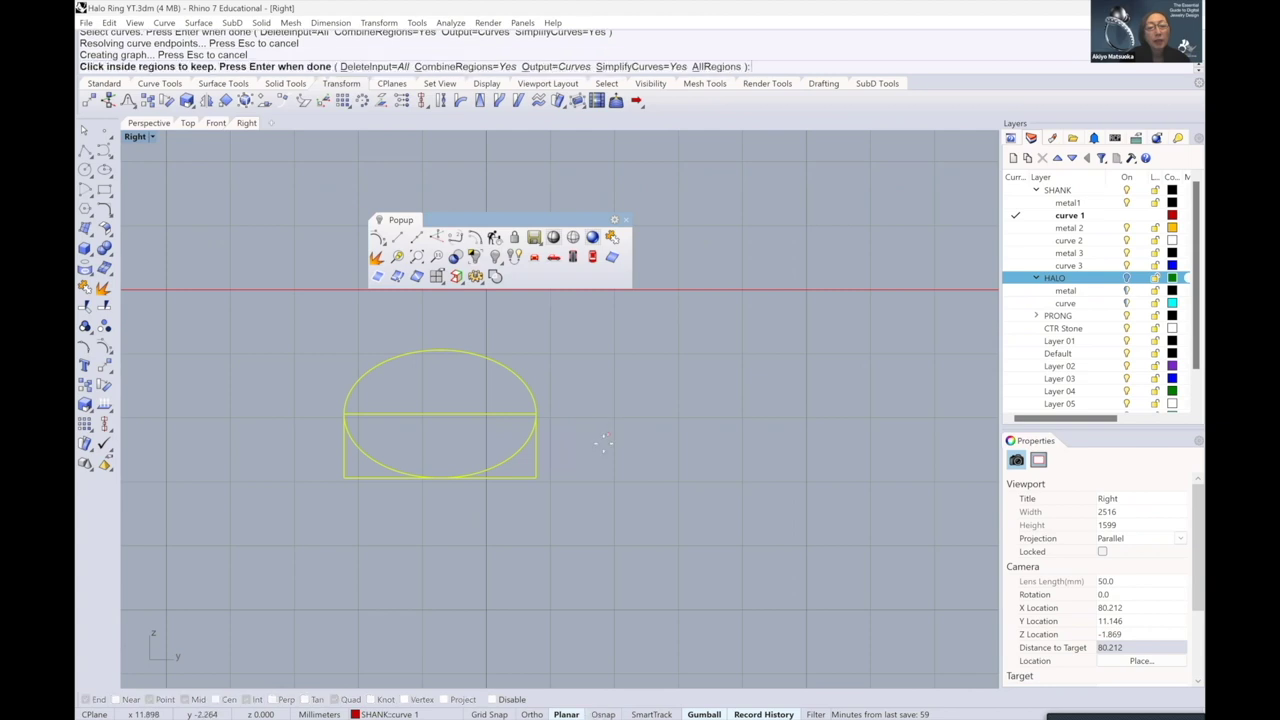
key("Return")
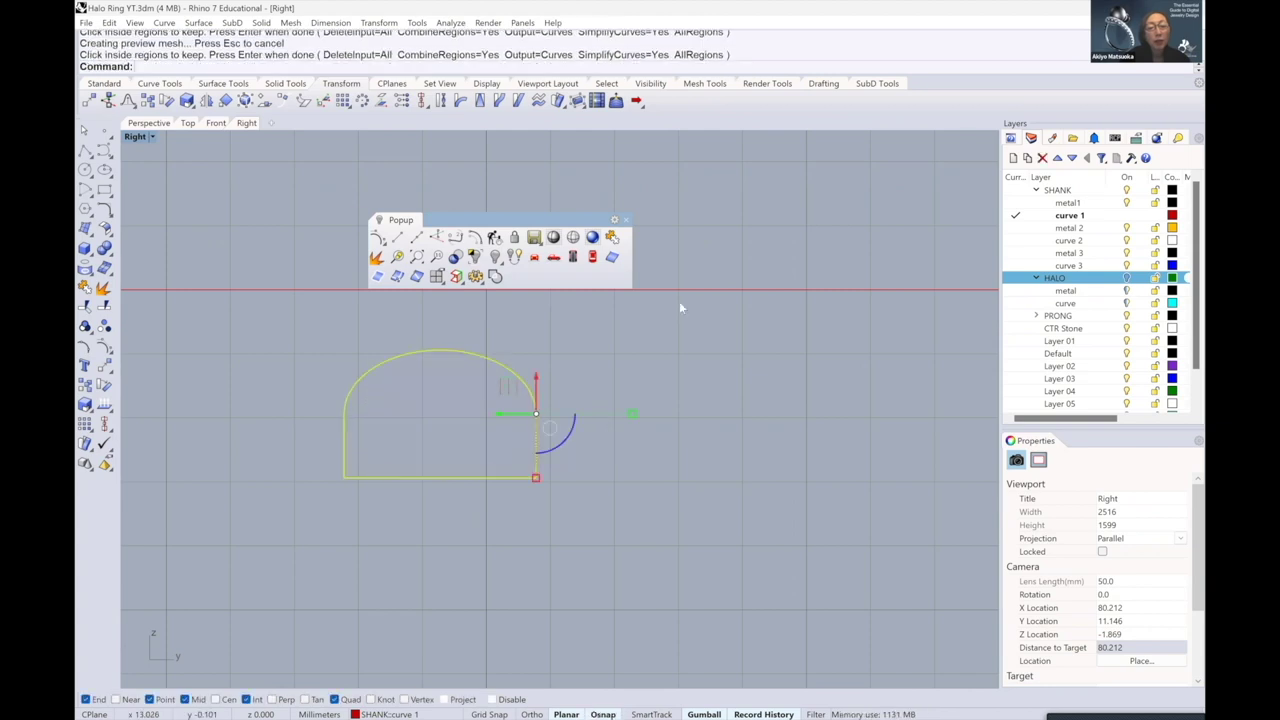
left_click(679, 302)
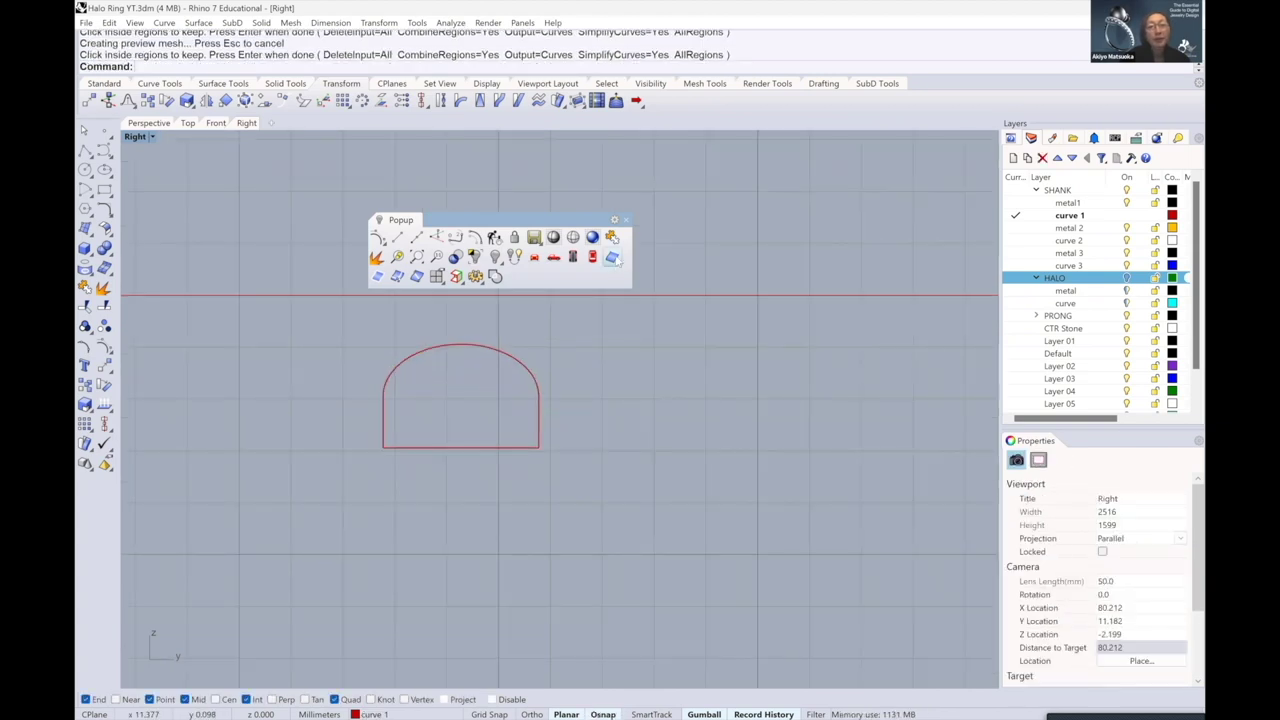
- Align the gumball to World for the D-shaped profile curve
scroll(396, 339, "down", 2)
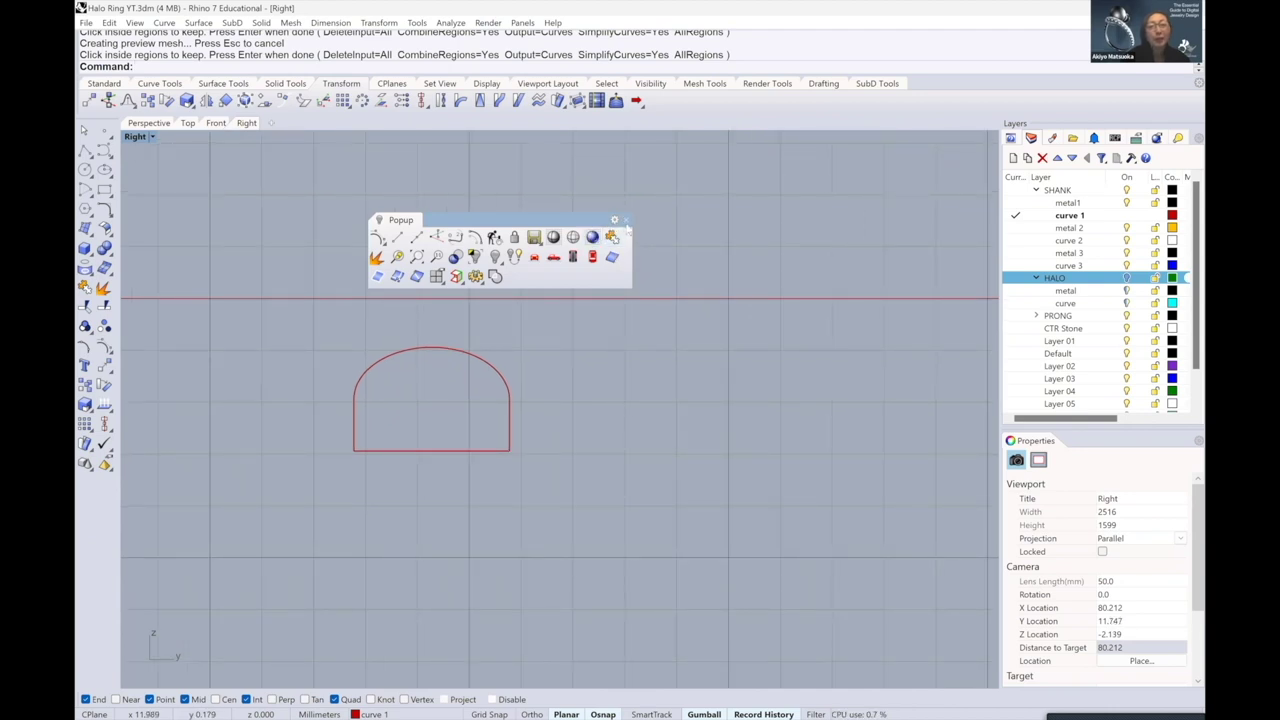
scroll(475, 375, "down", 2)
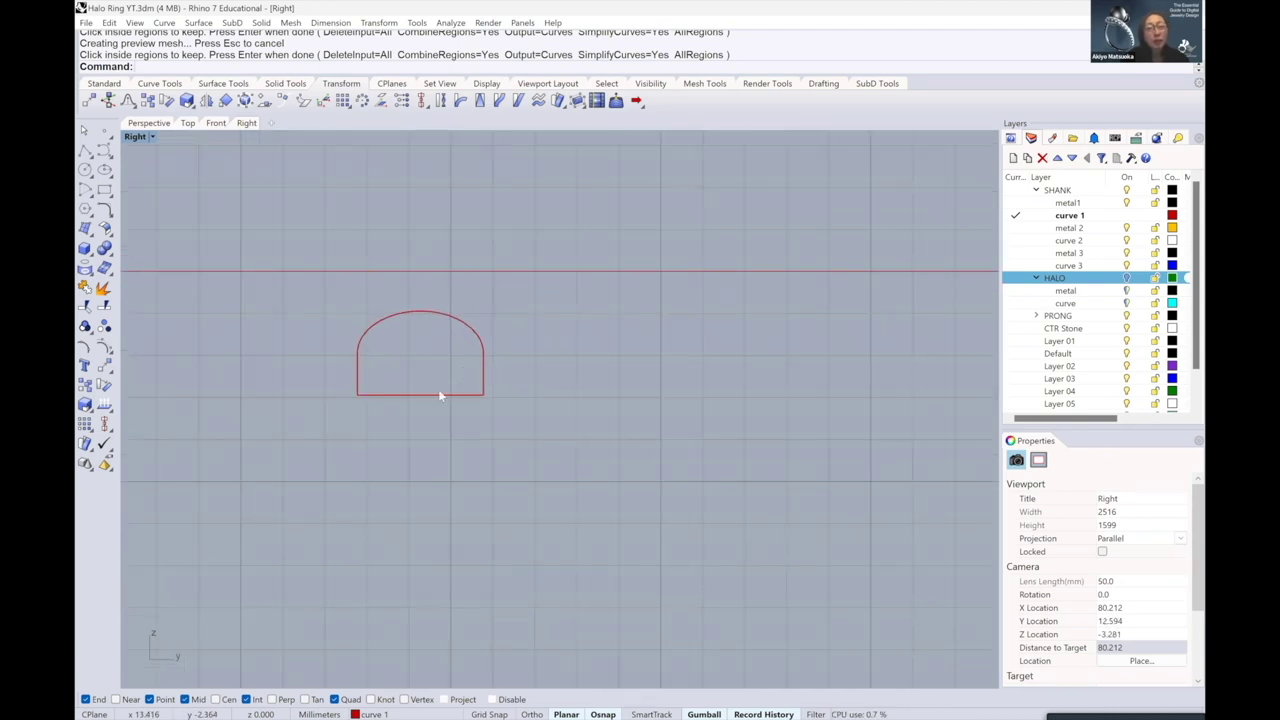
scroll(434, 386, "up", 2)
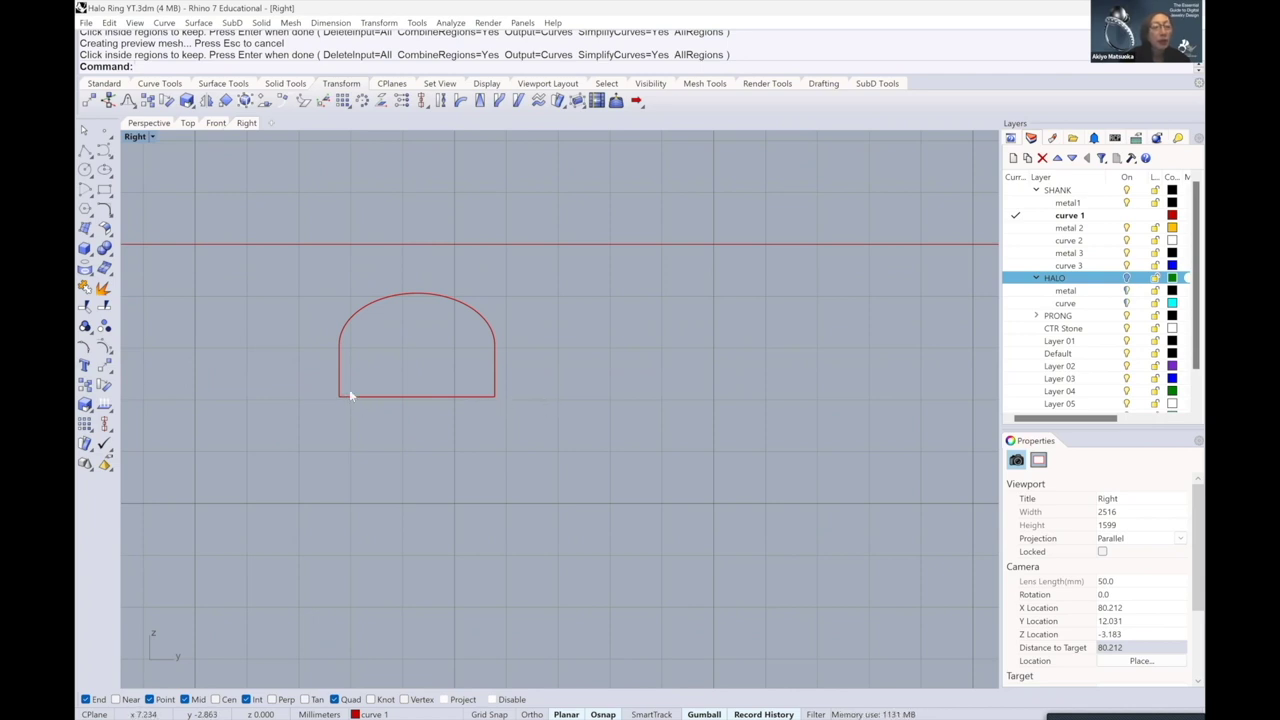
left_click(398, 396)
right_click_drag(412, 361, 327, 364)
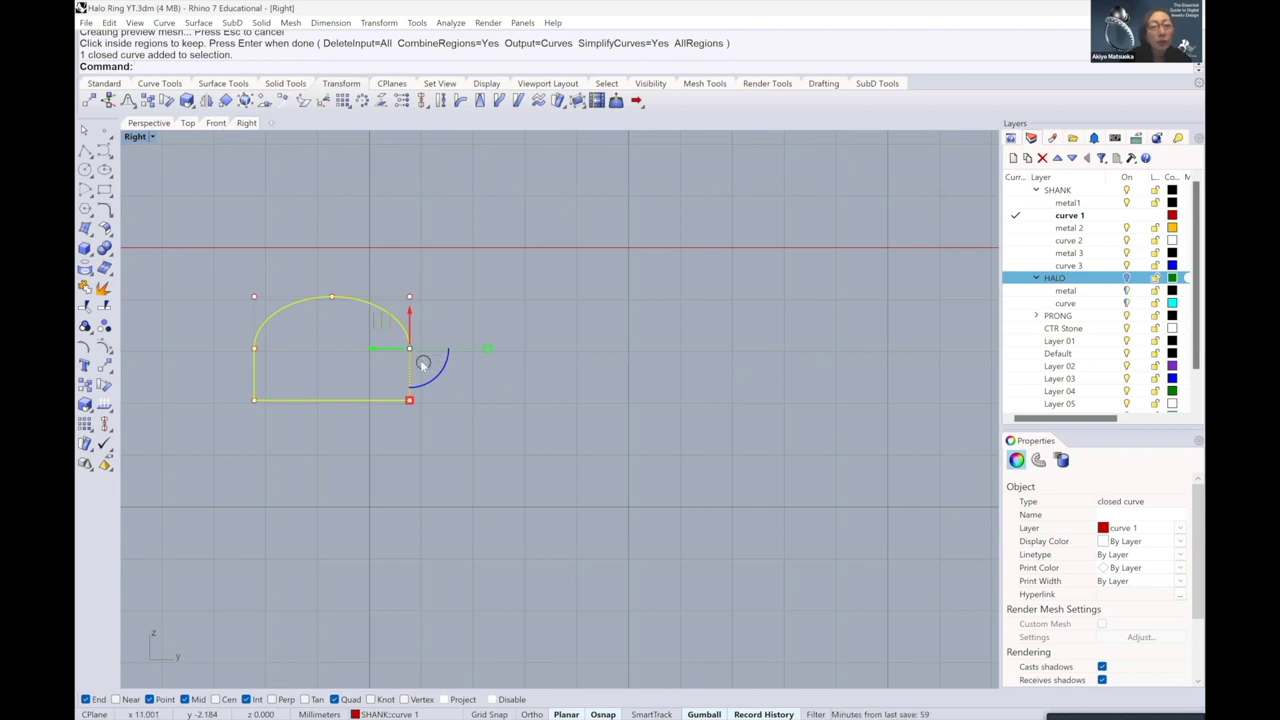
left_click(423, 362)
left_click(474, 493)
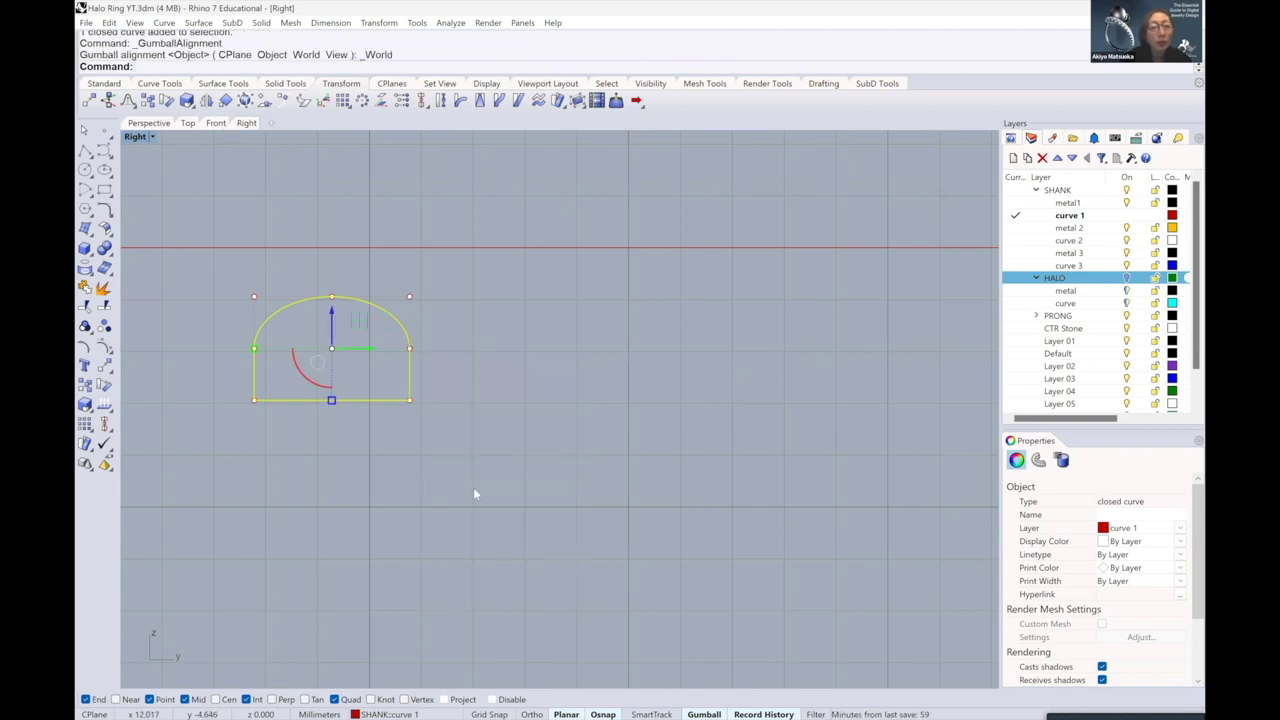
left_click(394, 385)
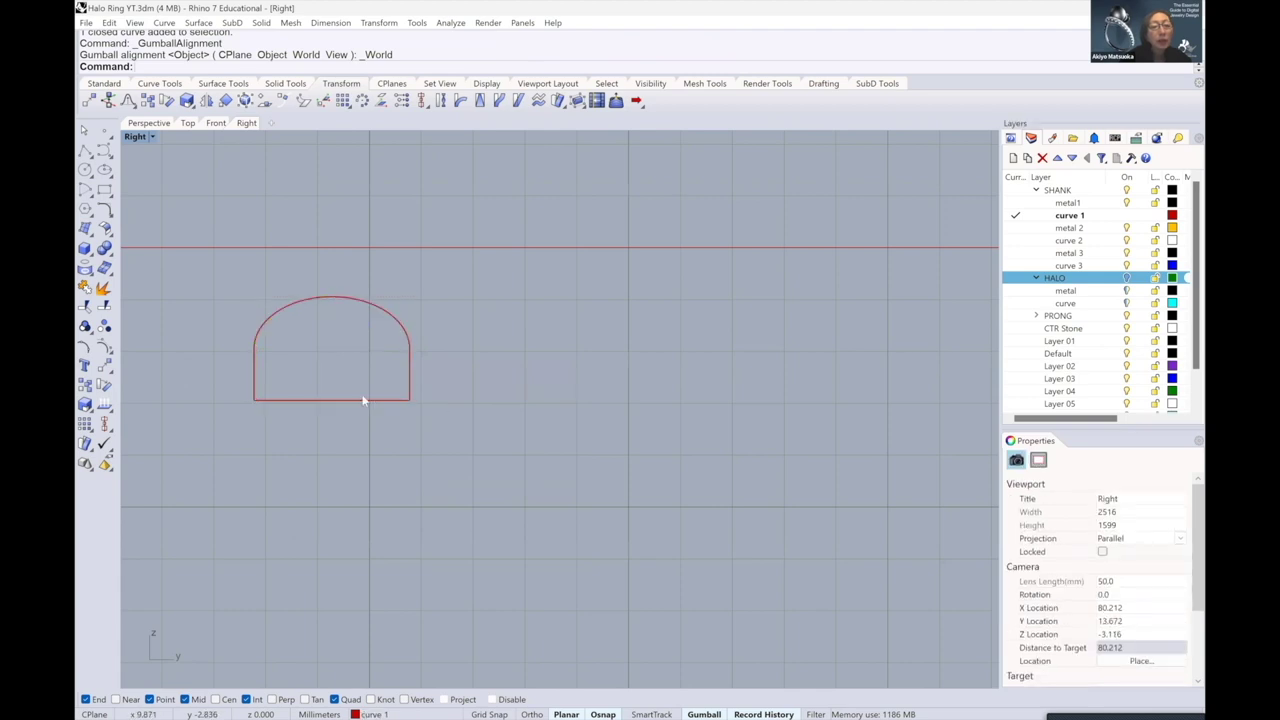
- Duplicate the D-shaped profile horizontally along the Y axis, leaving a gap between the two curves
left_click(364, 400)
scroll(343, 377, "down", 3)
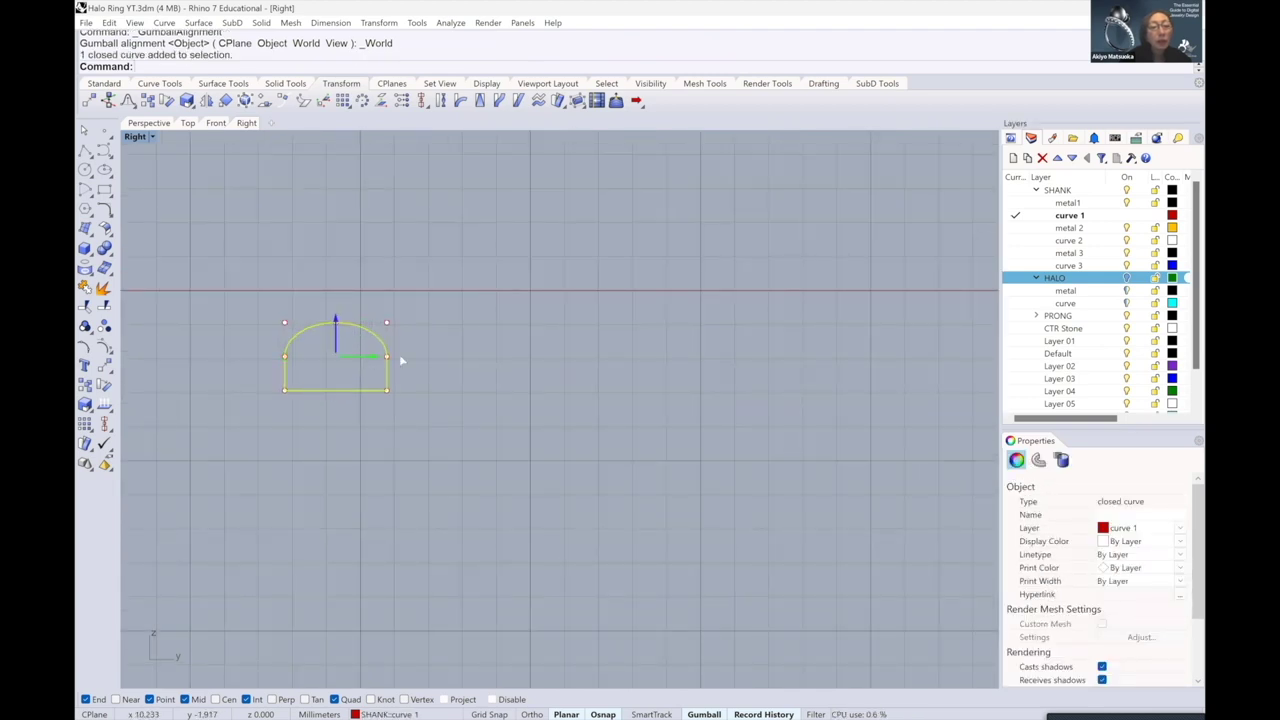
left_click_drag(399, 354, 514, 366)
left_click(467, 381)
scroll(467, 381, "up", 3)
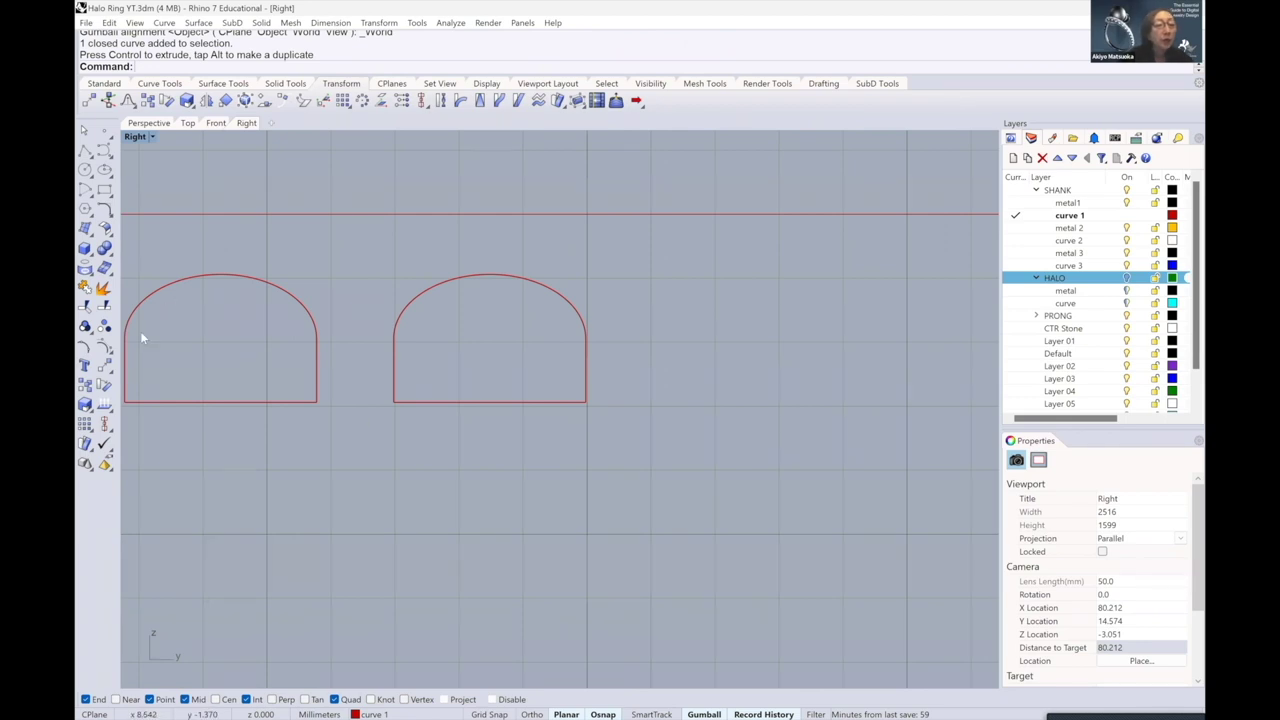
- Scale the duplicated profile from its lower-left corner, taking its base width as reference, to a width of 2.2 mm
left_click(84, 405)
left_click(411, 401)
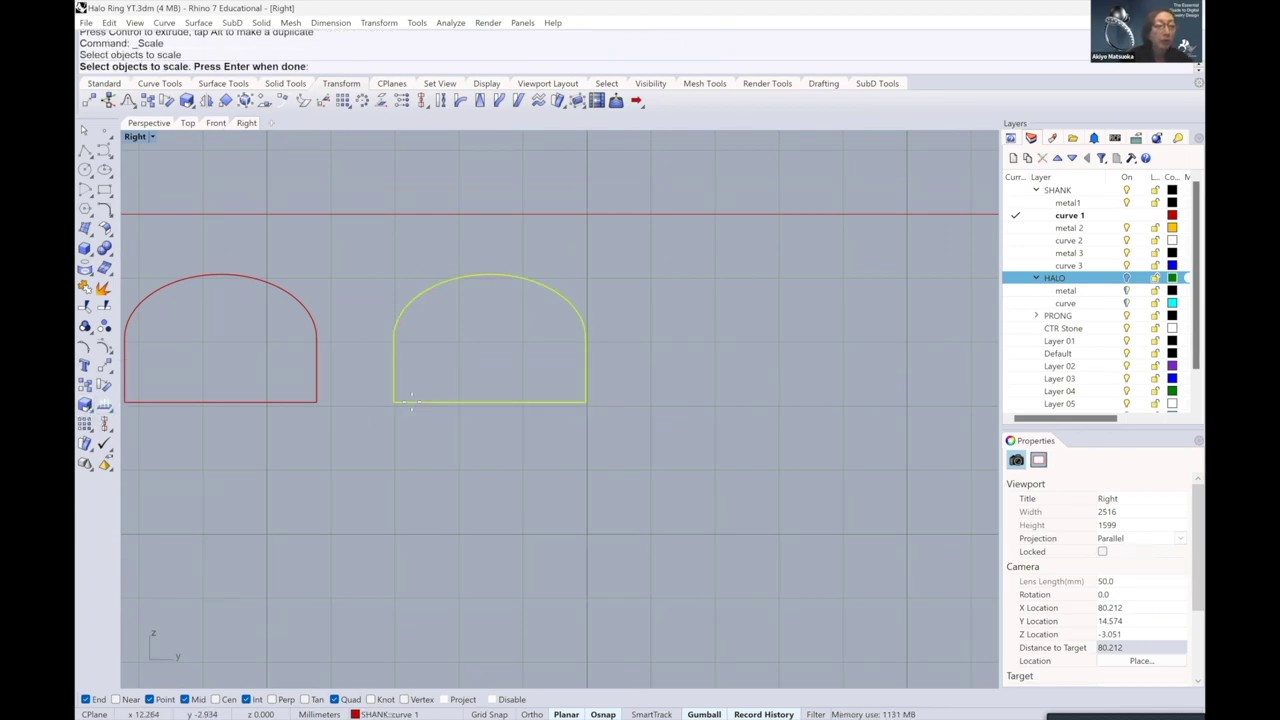
key("Return")
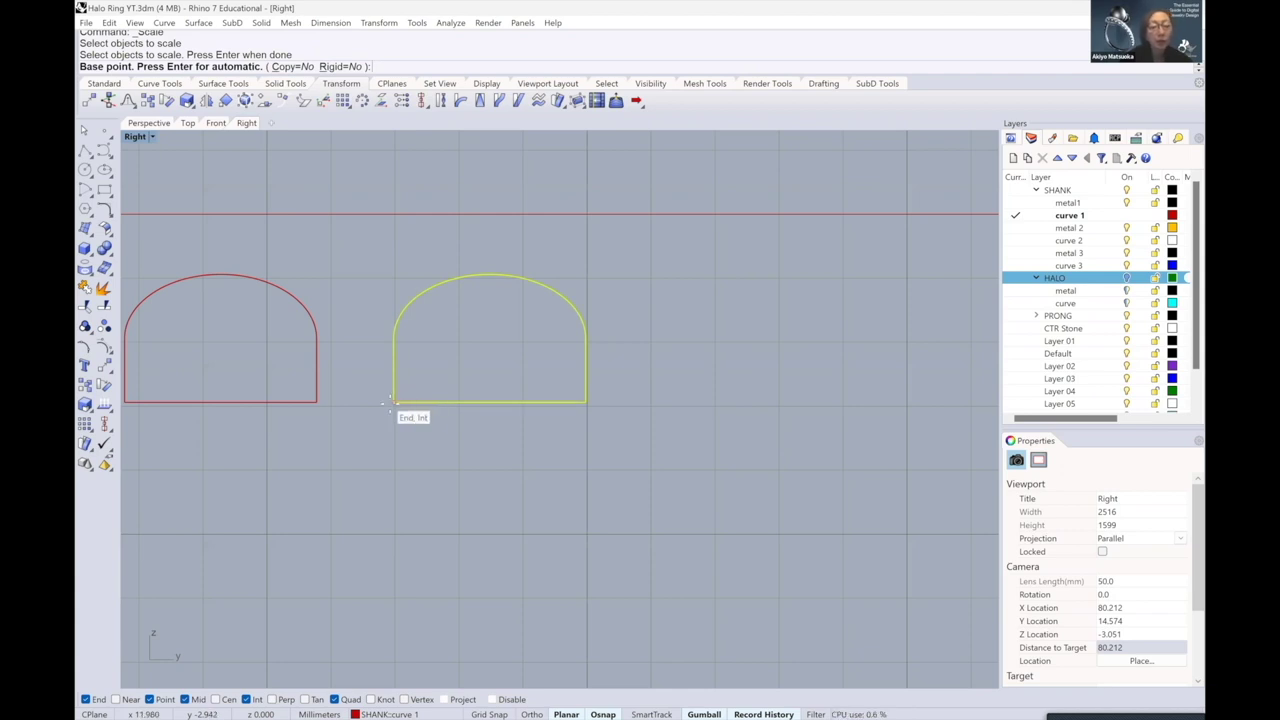
left_click(393, 402)
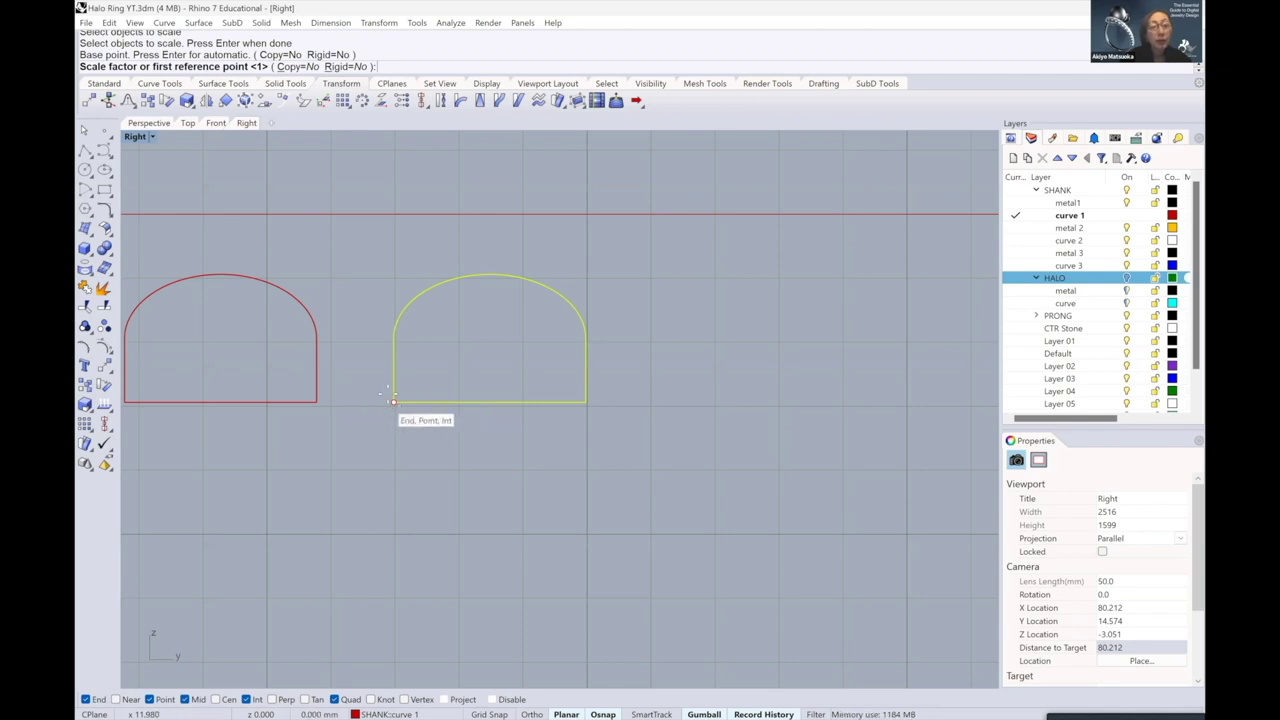
left_click(586, 402)
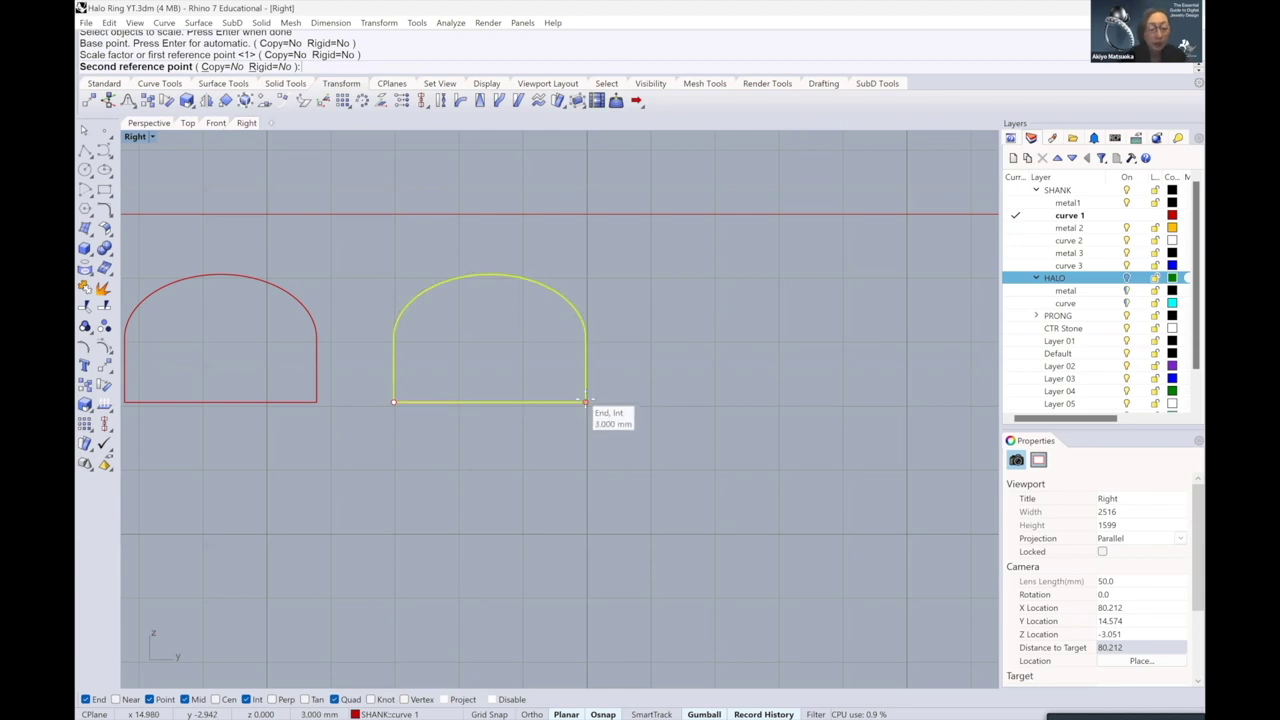
type("2.2")
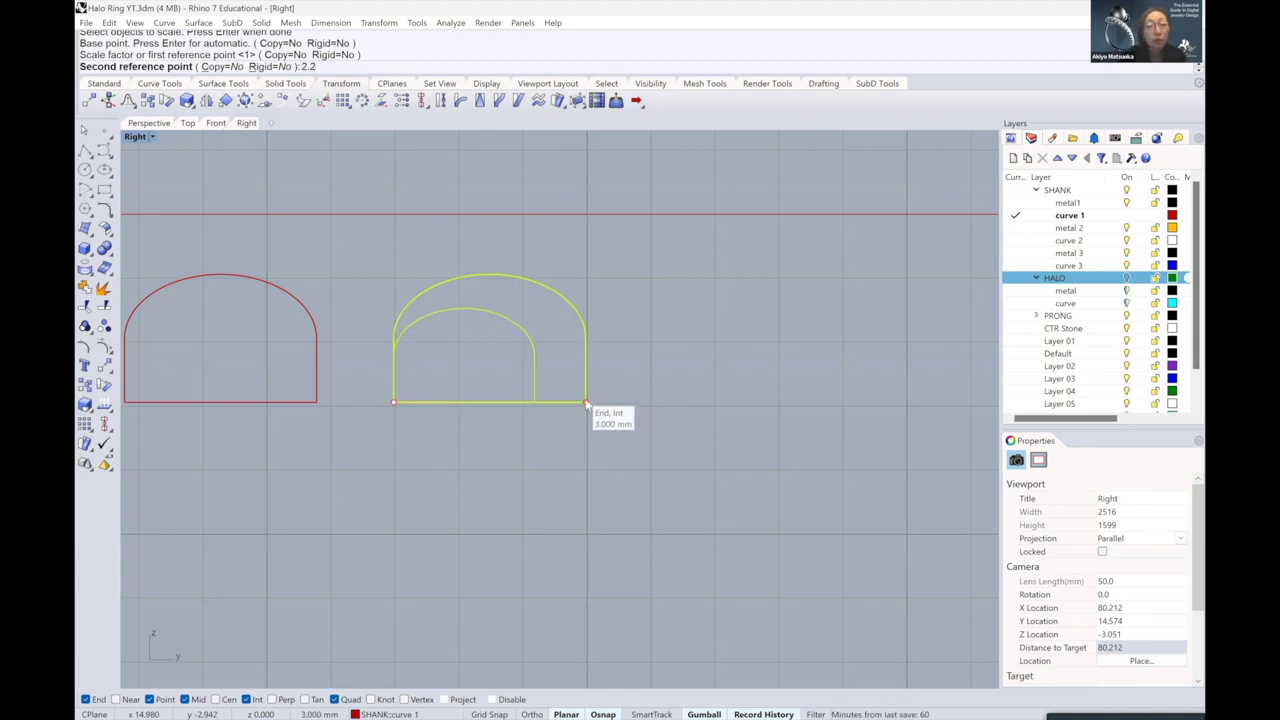
key("Return")
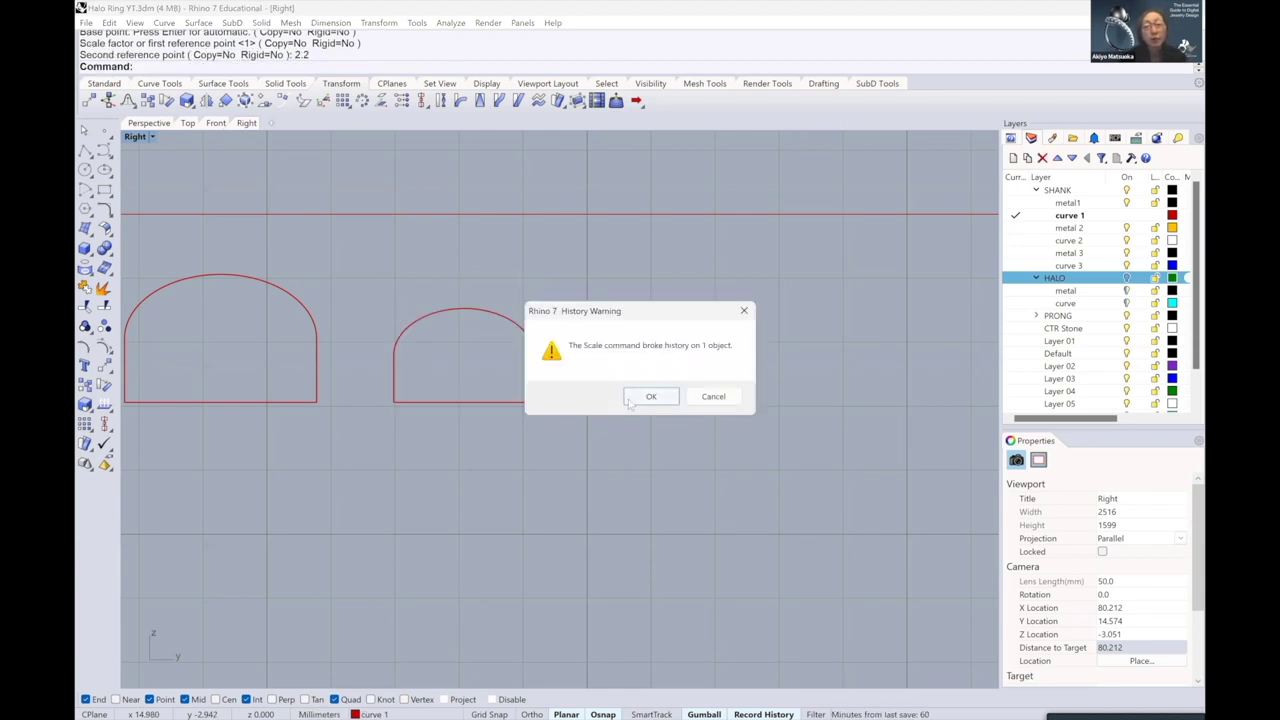
- Duplicate the 2.2 mm wide D-shaped profile horizontally along the Y axis, leaving a gap between the two curves
key("Return")
scroll(520, 385, "up", 2)
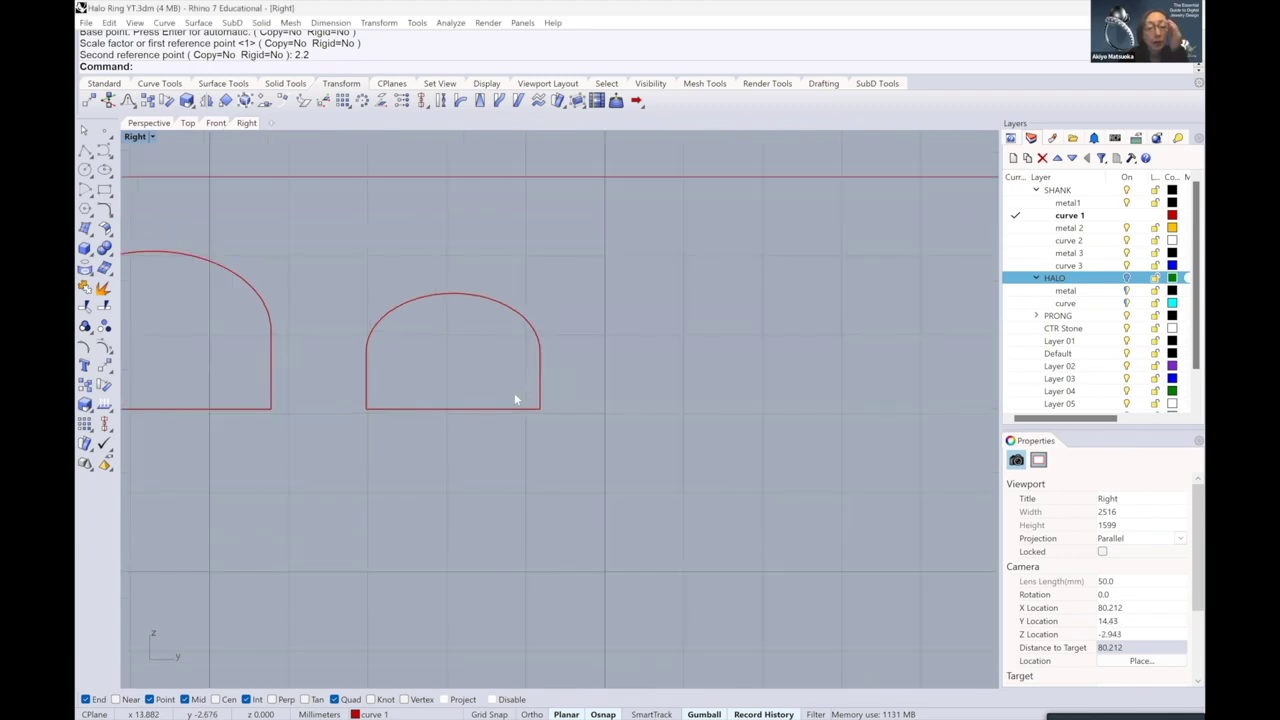
left_click(497, 407)
scroll(494, 402, "down", 3)
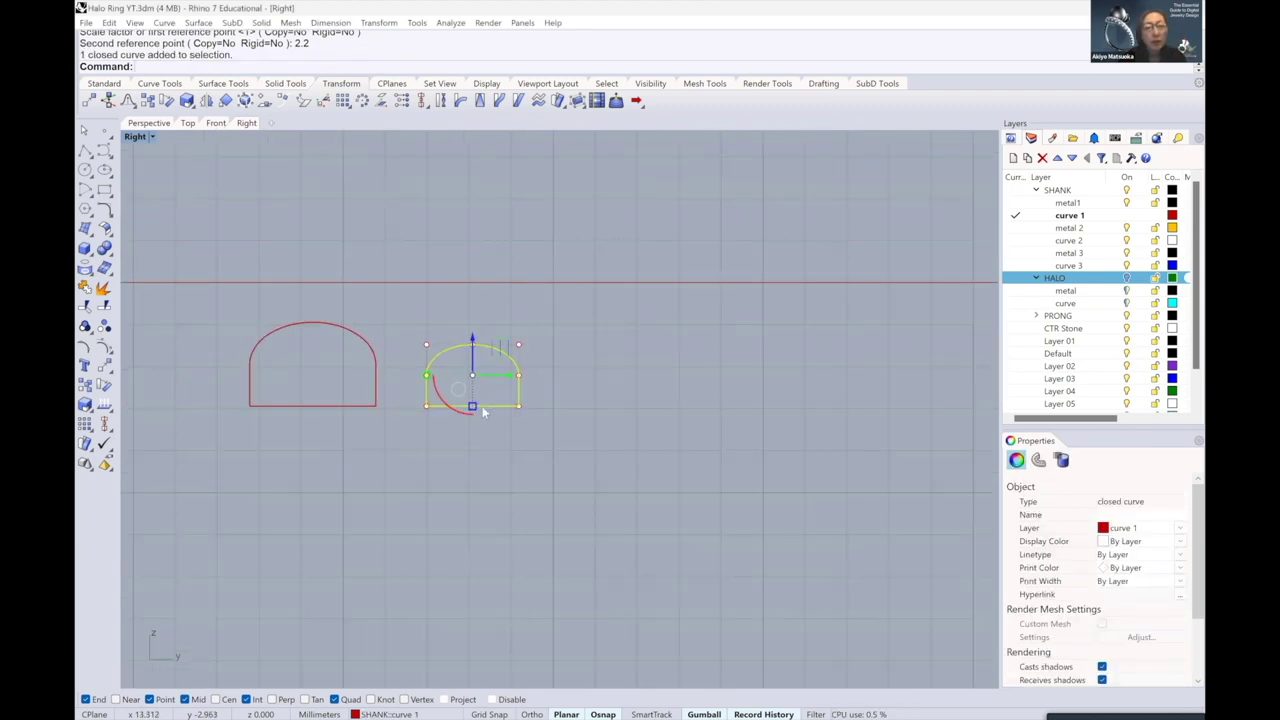
left_click_drag(505, 382, 670, 378)
key("Escape")
scroll(629, 407, "up", 3)
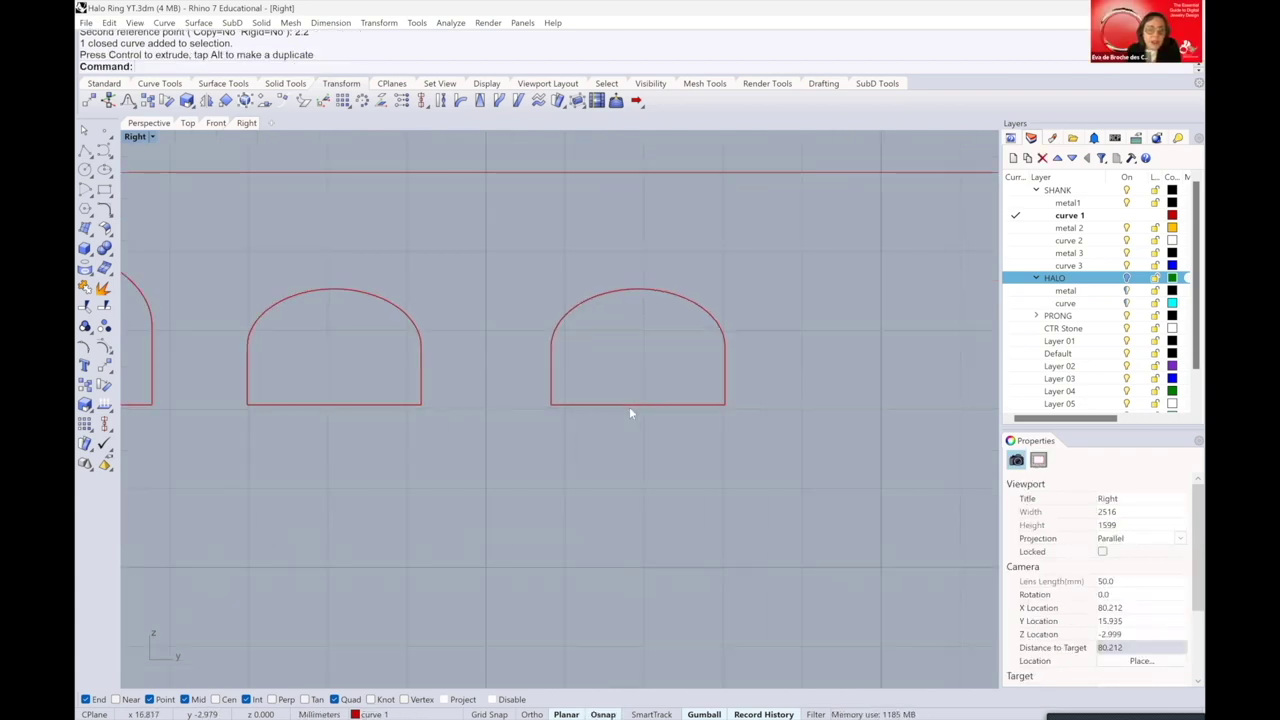
- Duplicate the copied 2.2 mm profile further along the Y axis and delete the surplus outermost duplicate
left_click(629, 405)
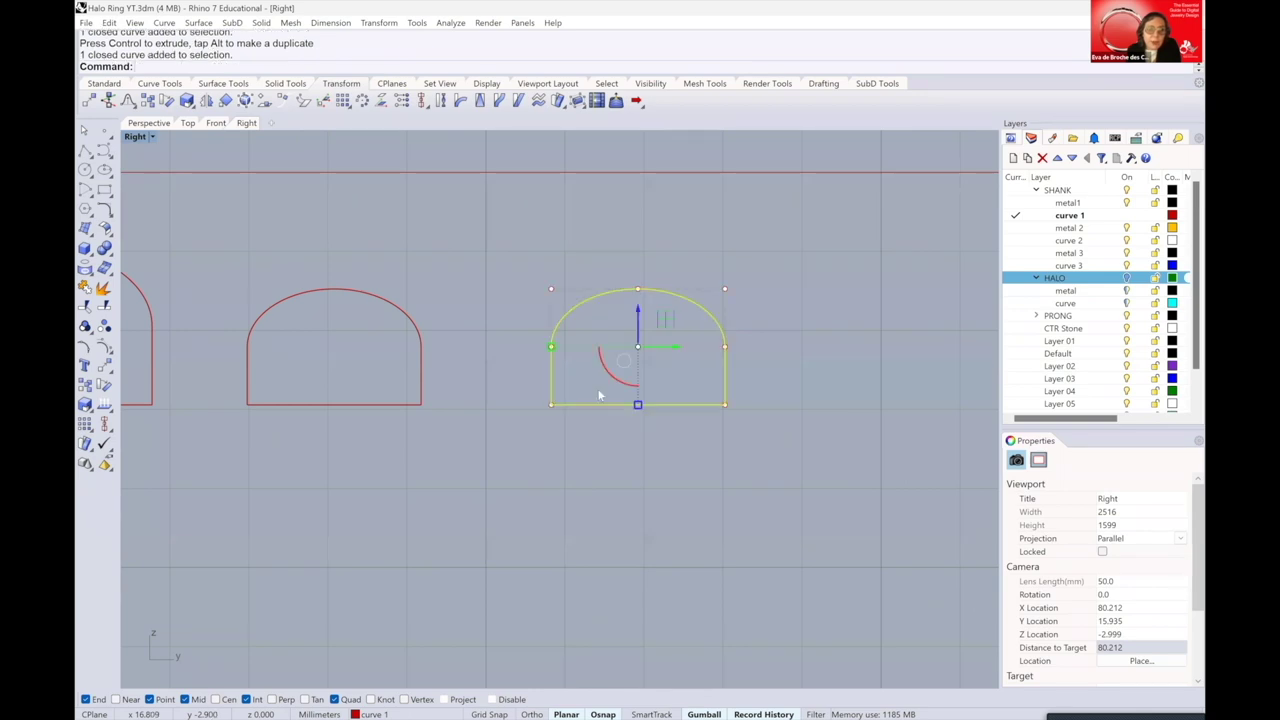
scroll(595, 393, "down", 2)
right_click_drag(489, 411, 371, 441)
mouse_move(541, 390)
left_mouse_down()
mouse_move(716, 376)
mouse_move(771, 388)
mouse_move(862, 366)
left_mouse_up()
key("alt")
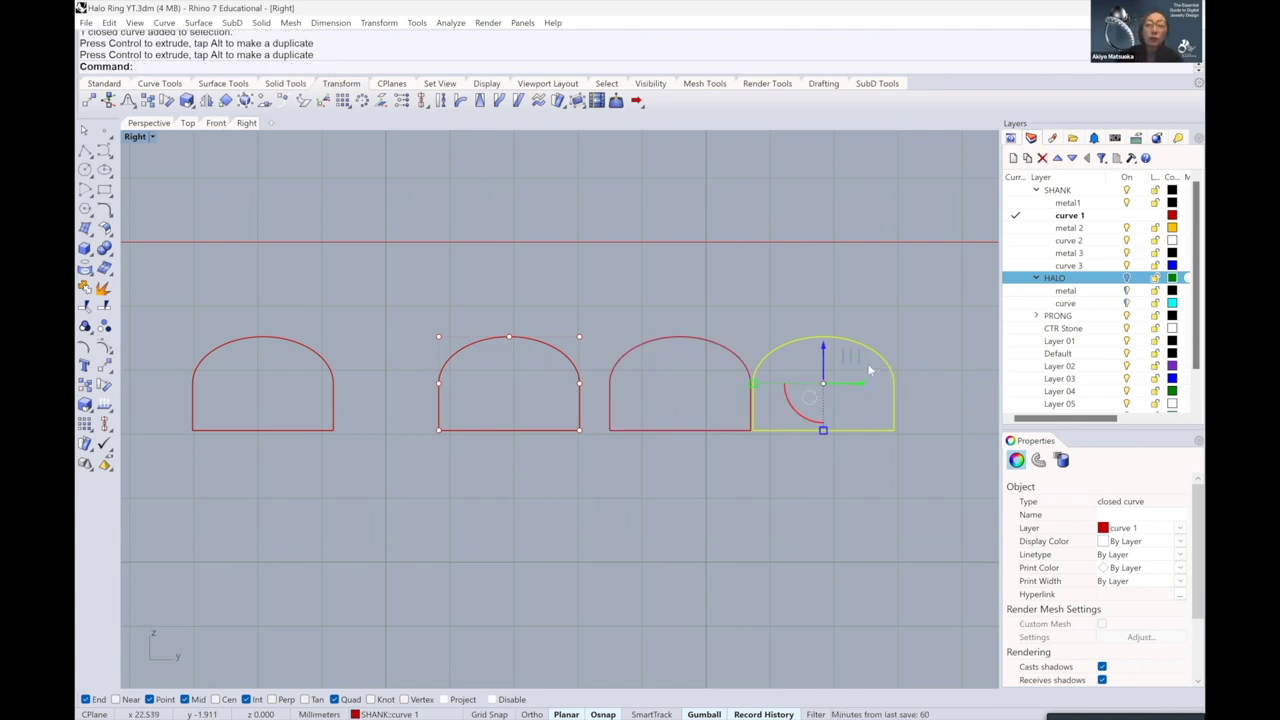
key("Delete")
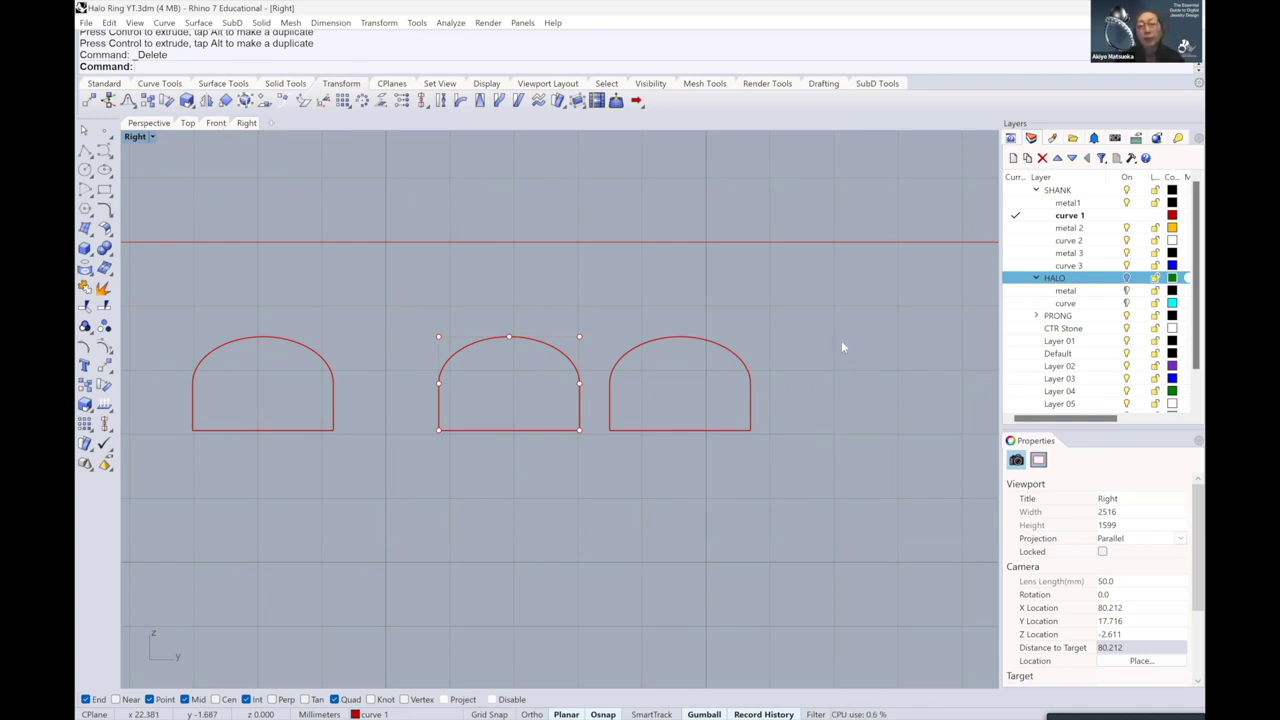
- Move the outermost D-shaped profile farther along the Y axis to widen the gap to its neighbour
left_click(746, 365)
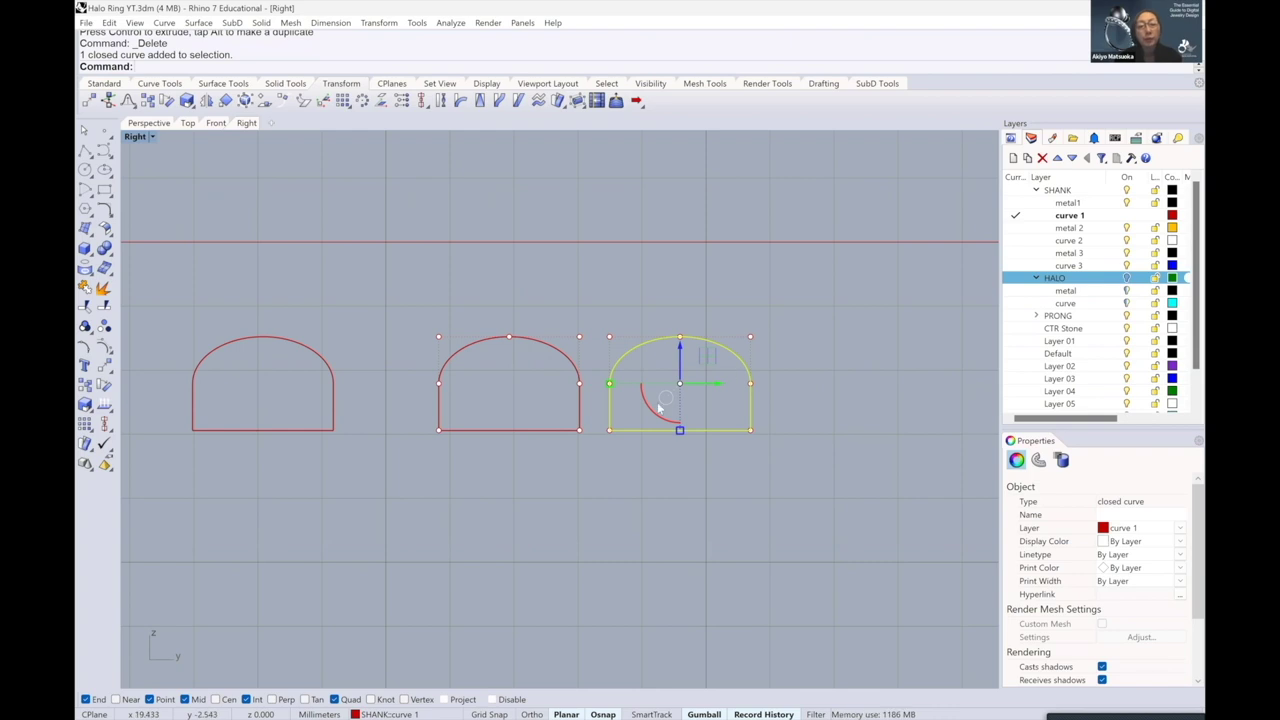
left_click_drag(716, 384, 634, 406)
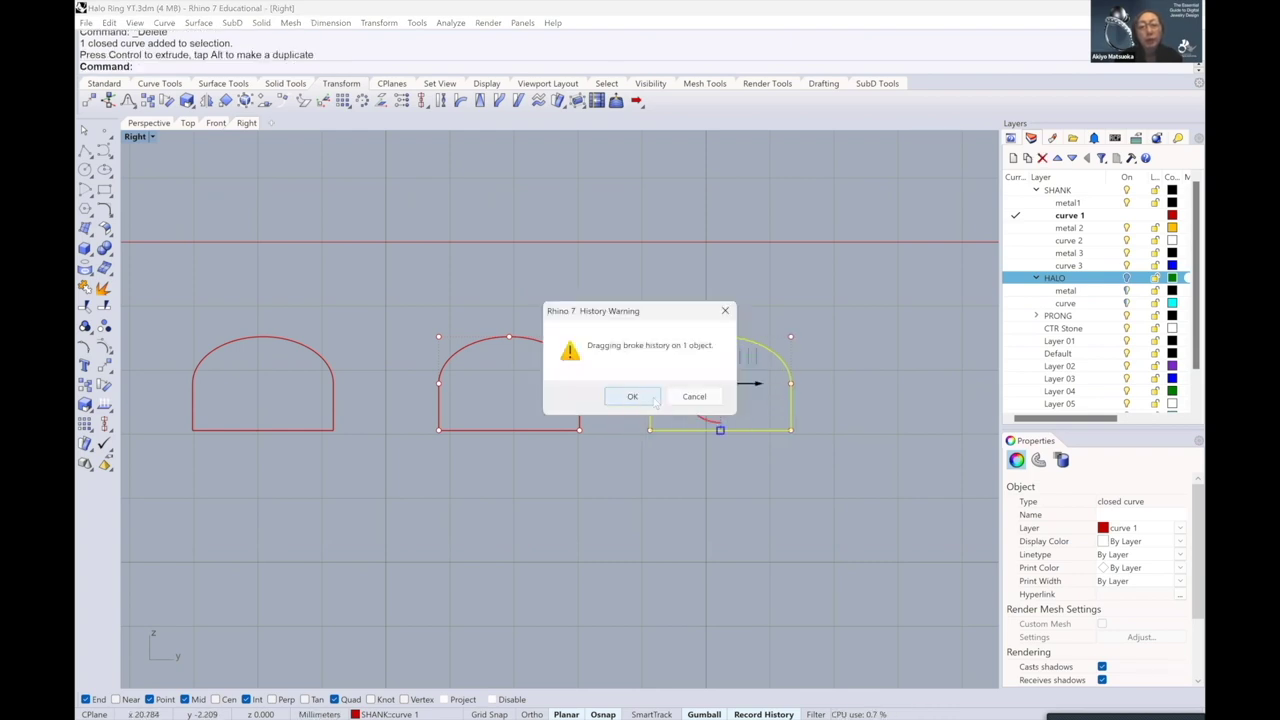
left_click(632, 396)
right_click_drag(633, 440, 609, 472)
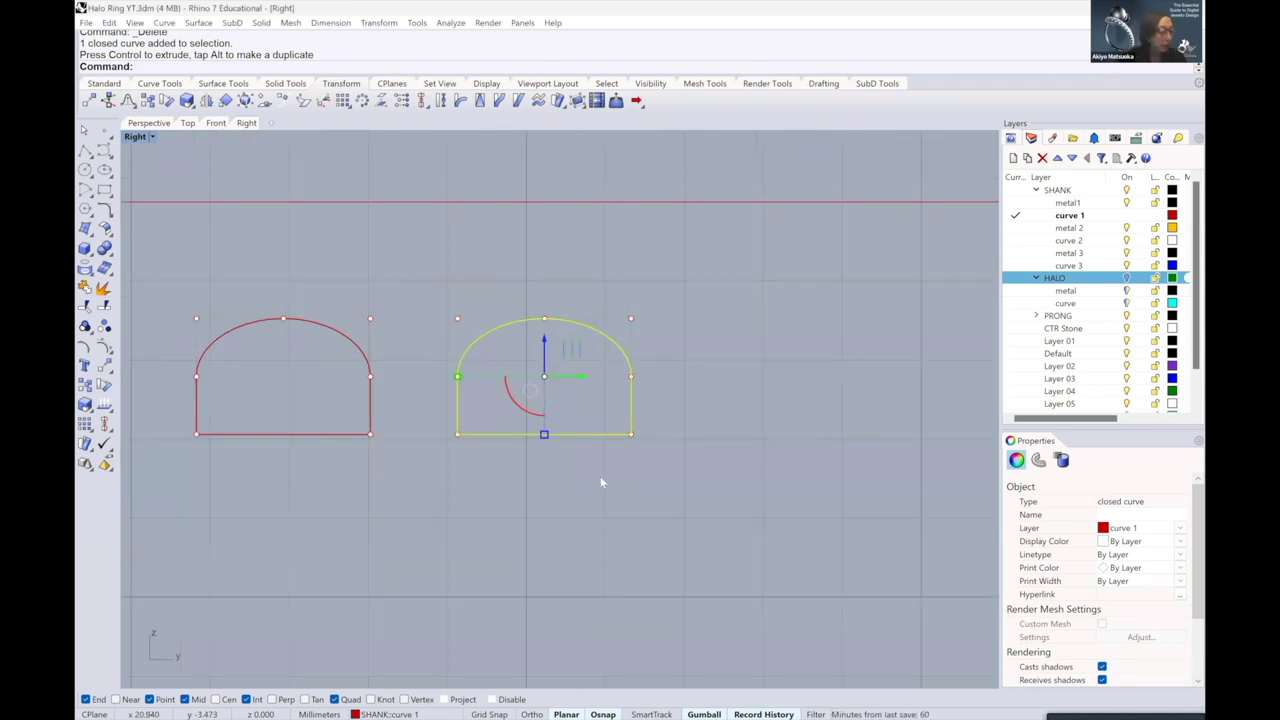
key("Escape")
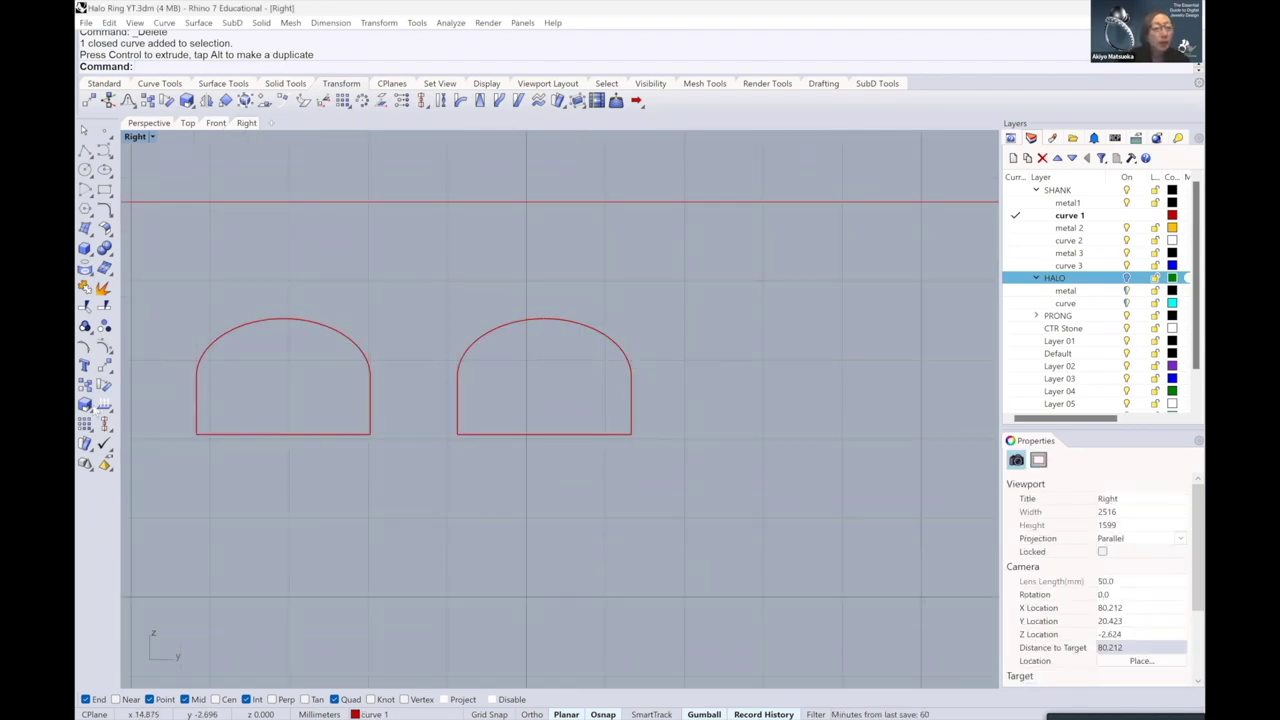
- Scale the outermost profile from its lower-left corner, taking its base width as reference, to a width of 1.8 mm
left_click(85, 404)
left_click(476, 433)
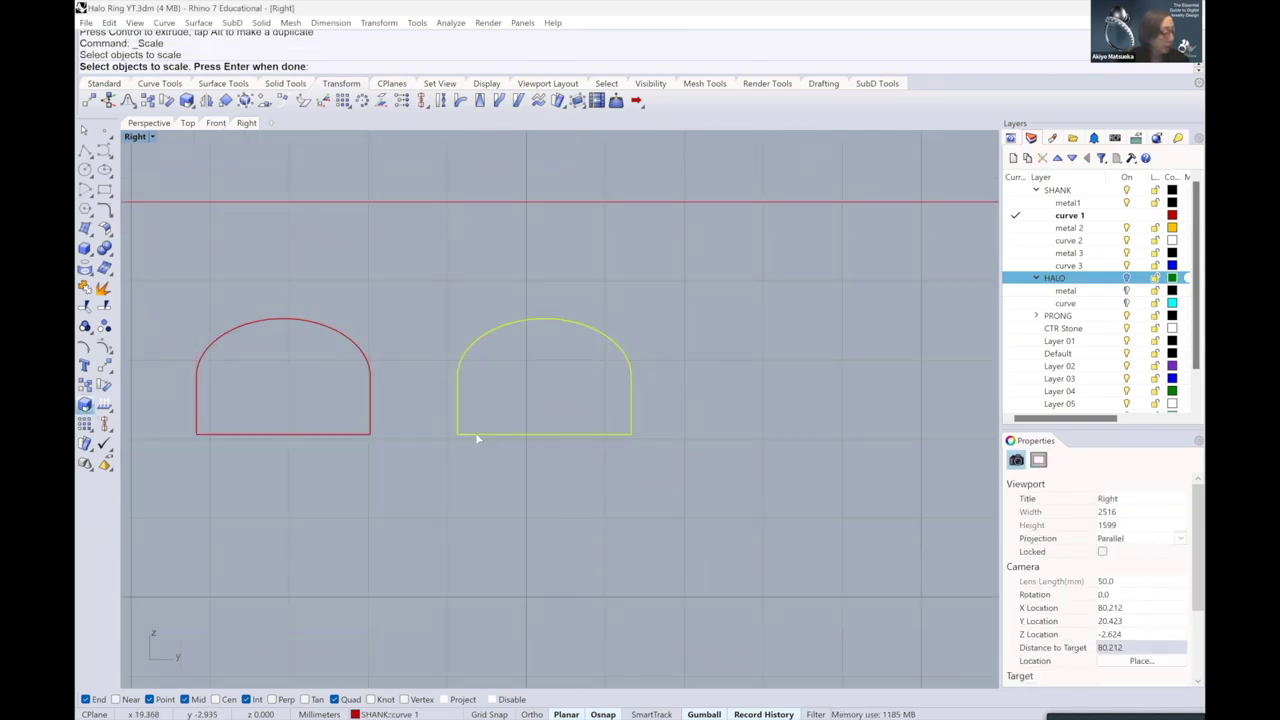
key("Return")
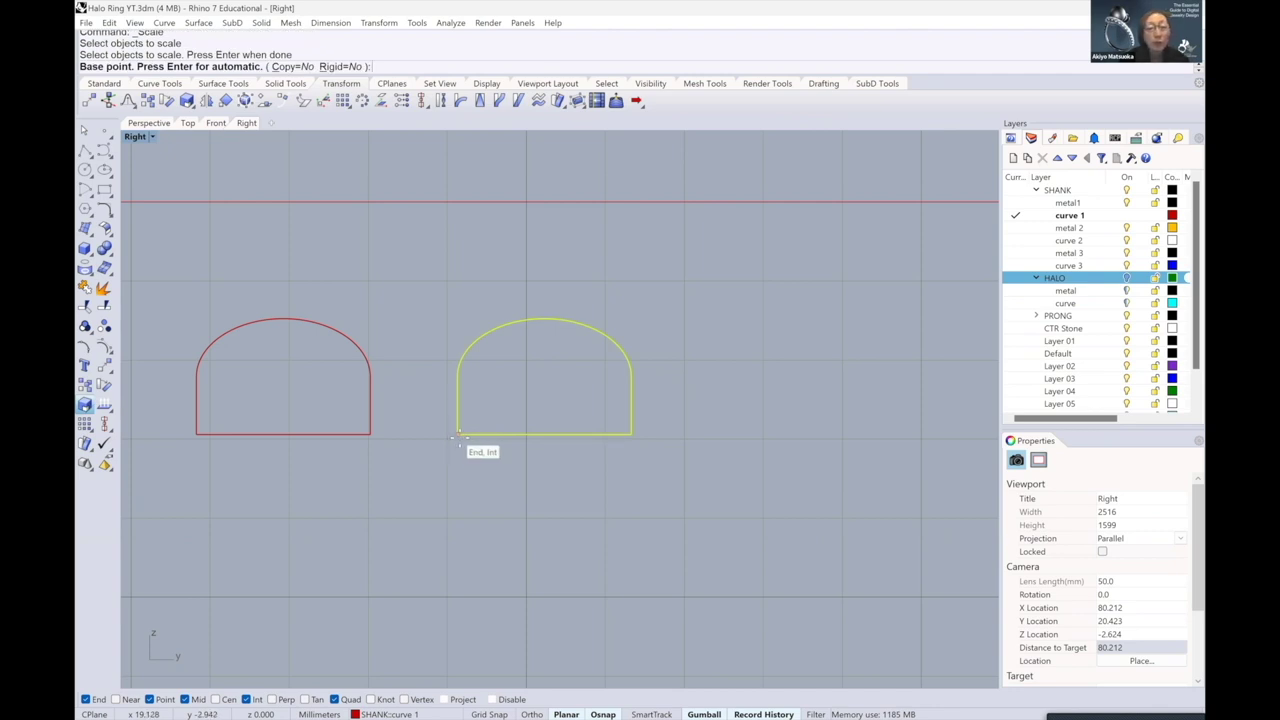
left_click(457, 435)
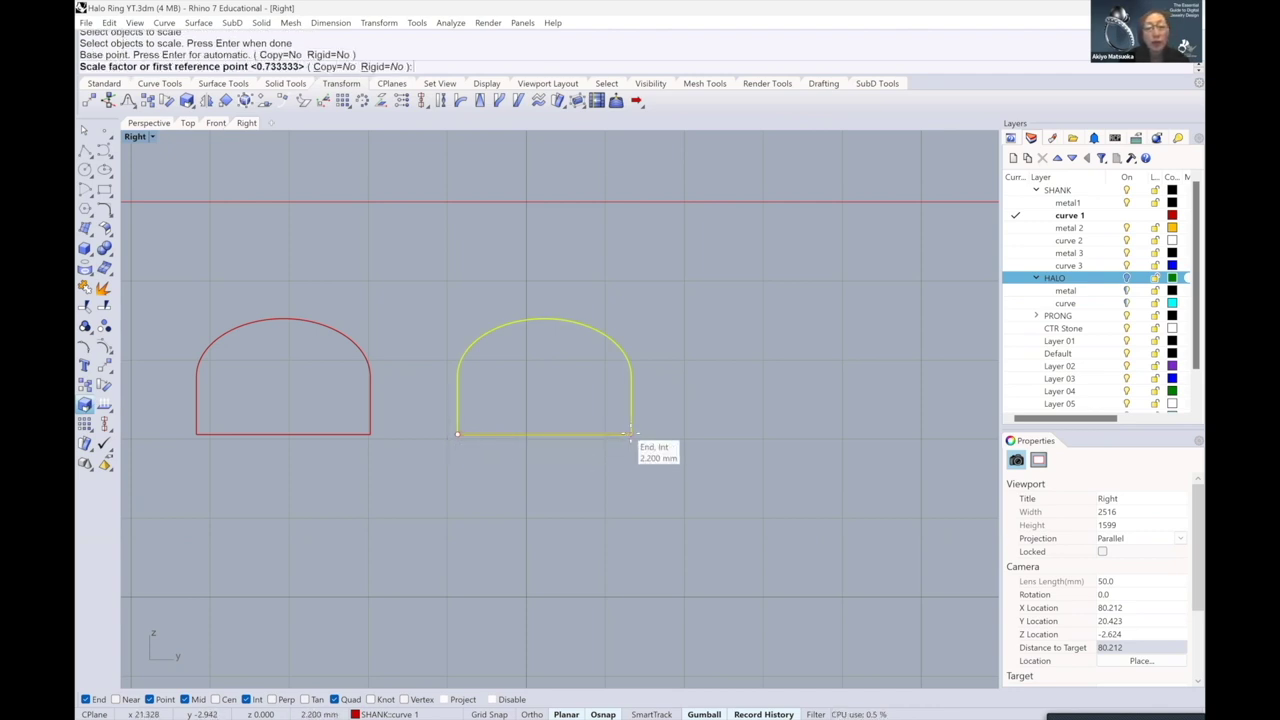
left_click(631, 433)
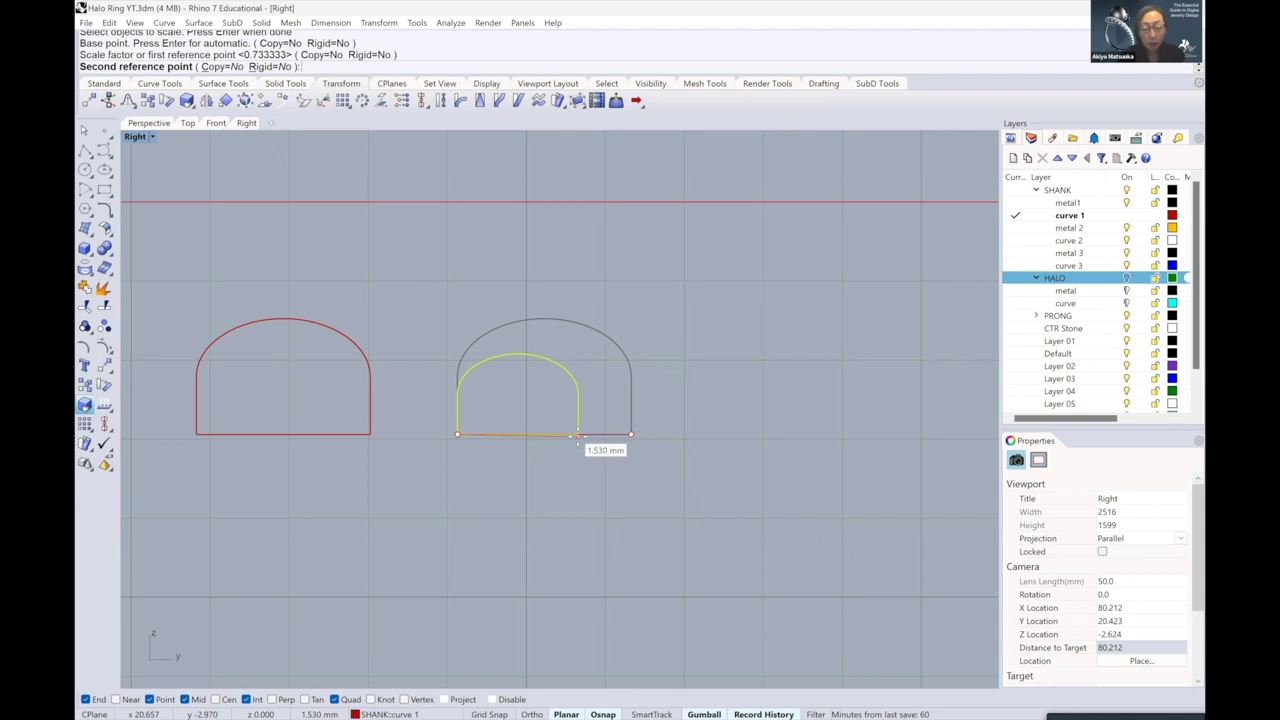
type("1.8")
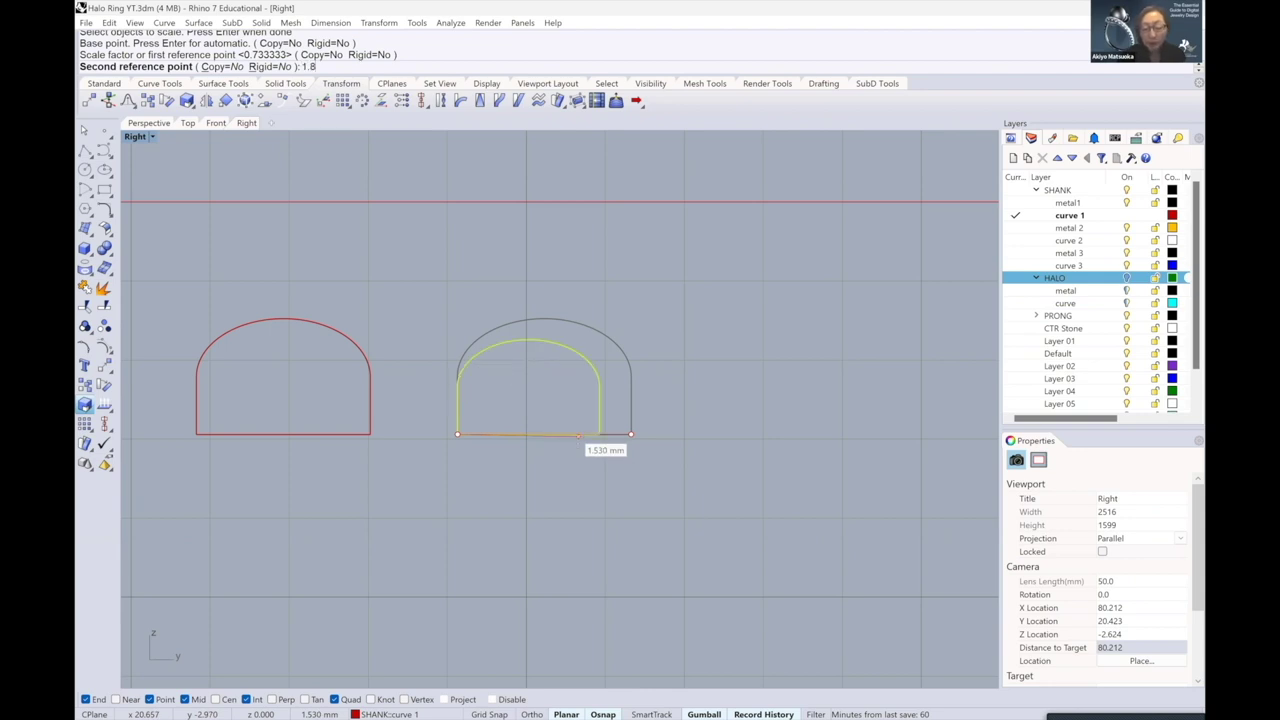
key("Return")
scroll(599, 428, "down", 3)
scroll(599, 432, "down", 3)
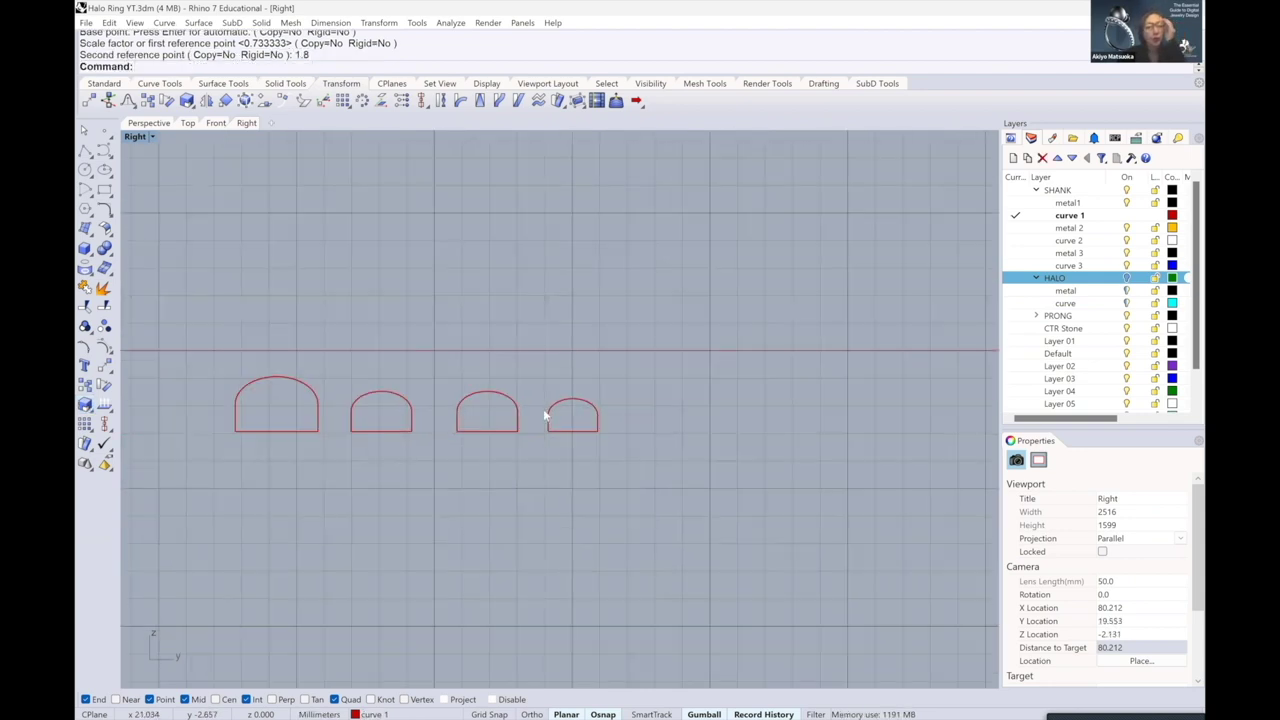
- Delete the redundant 2.2 mm profile copy next to the 1.8 mm profile
scroll(503, 430, "up", 3)
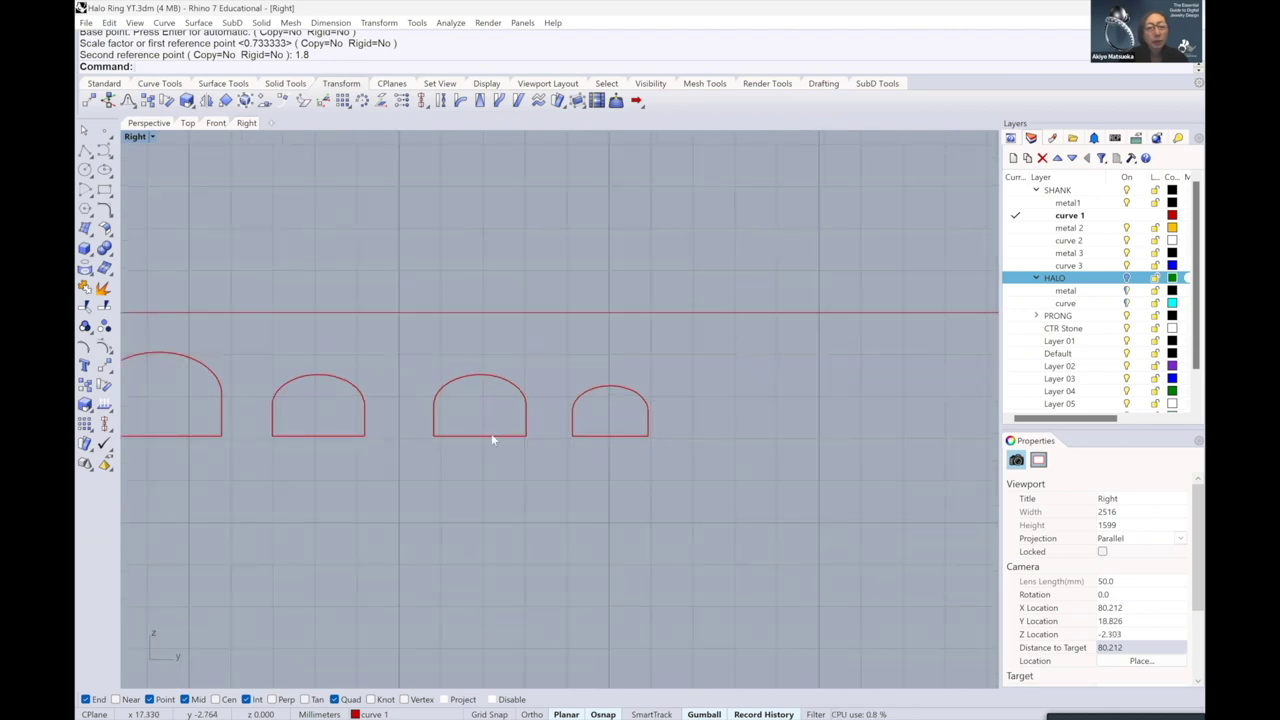
scroll(491, 433, "up", 1)
left_click(491, 435)
key("Delete")
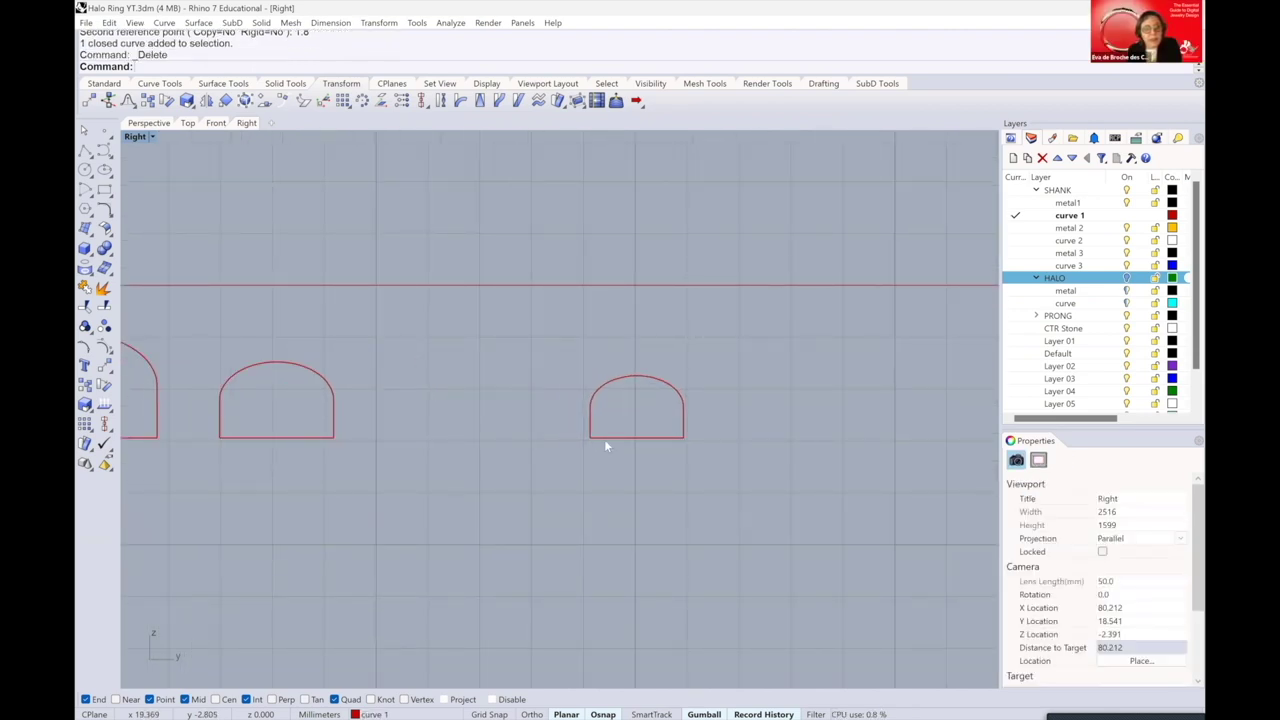
- Move the 1.8 mm profile along the Y axis closer to the remaining 2.2 mm profile and deselect it
left_click(607, 437)
scroll(676, 418, "down", 2)
left_click_drag(688, 413, 568, 413)
left_click(646, 381)
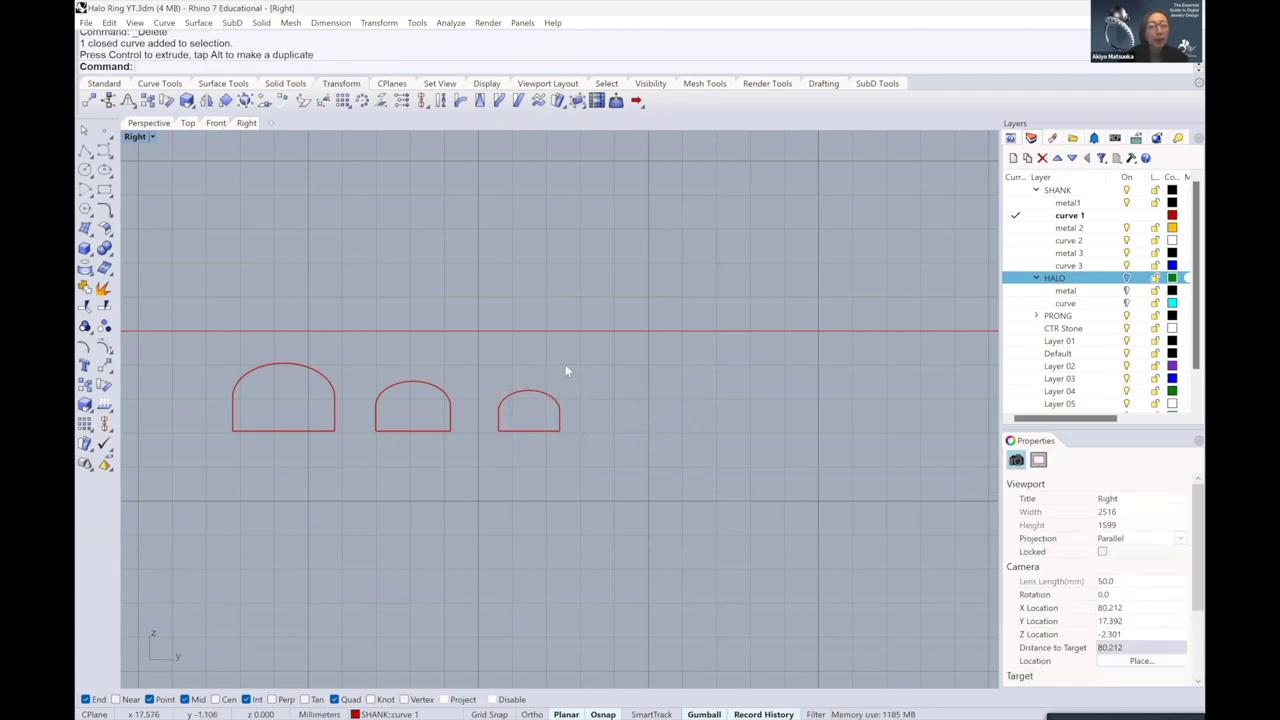
- Return to the four-viewport layout and examine the three profiles beside the circular ring curve from several angles
scroll(566, 366, "down", 2)
scroll(350, 283, "down", 2)
right_click_drag(185, 212, 235, 243)
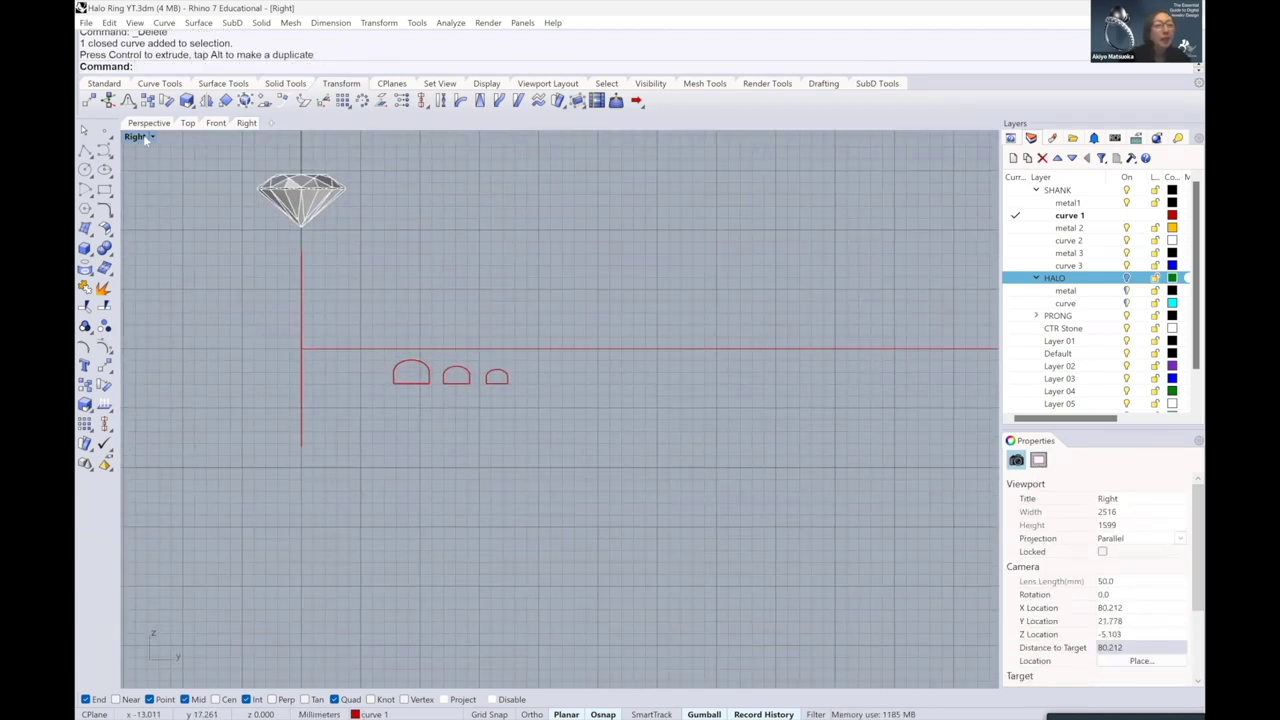
left_click(752, 284)
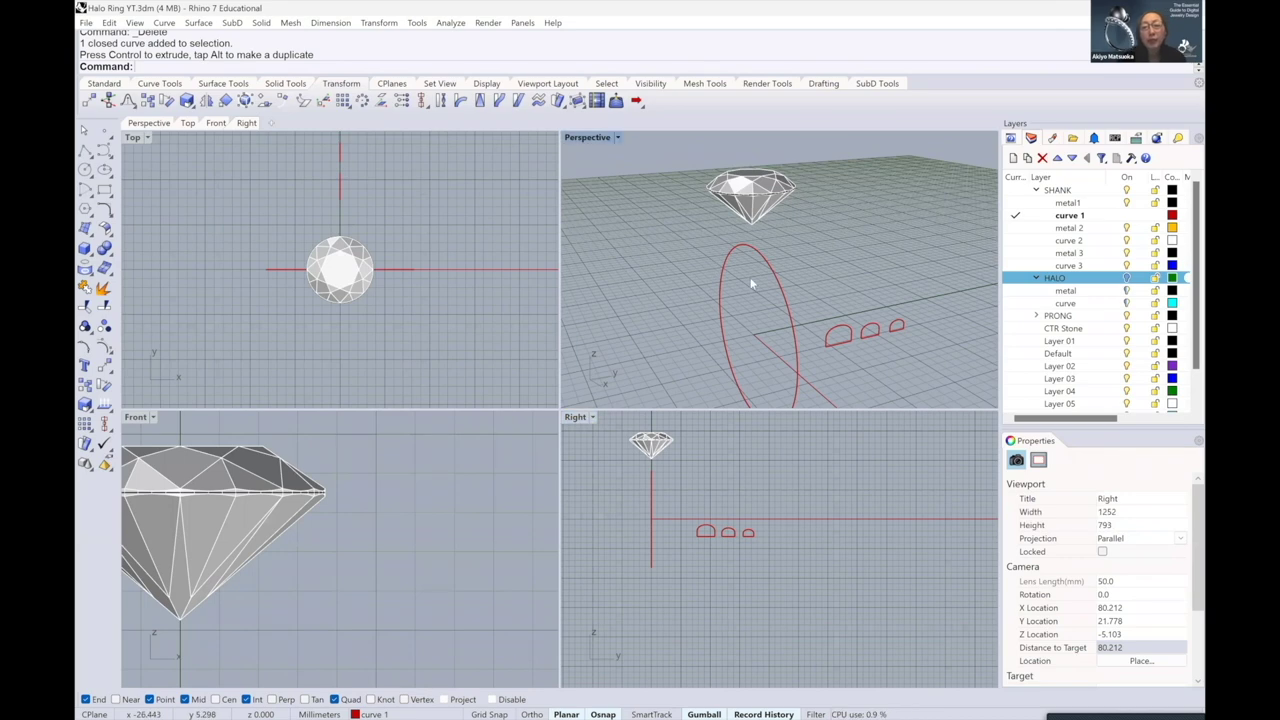
scroll(752, 284, "down", 3)
scroll(769, 314, "up", 4)
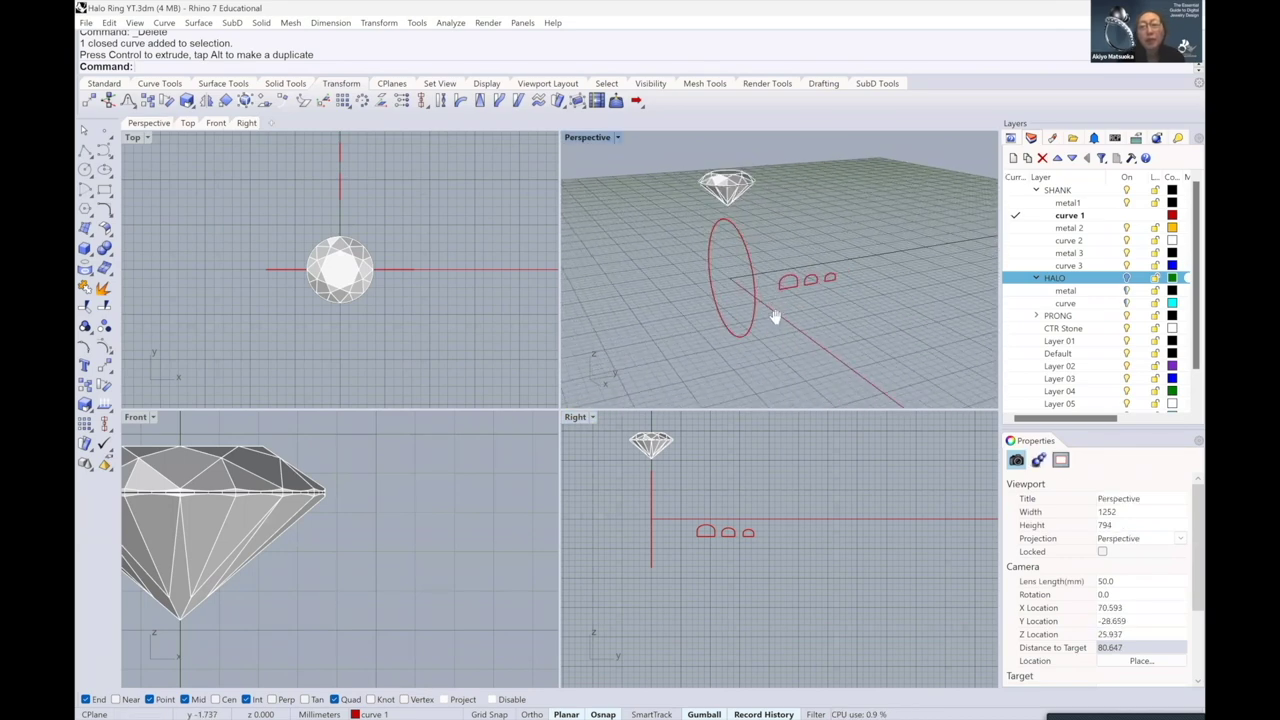
right_click_drag(752, 315, 725, 318)
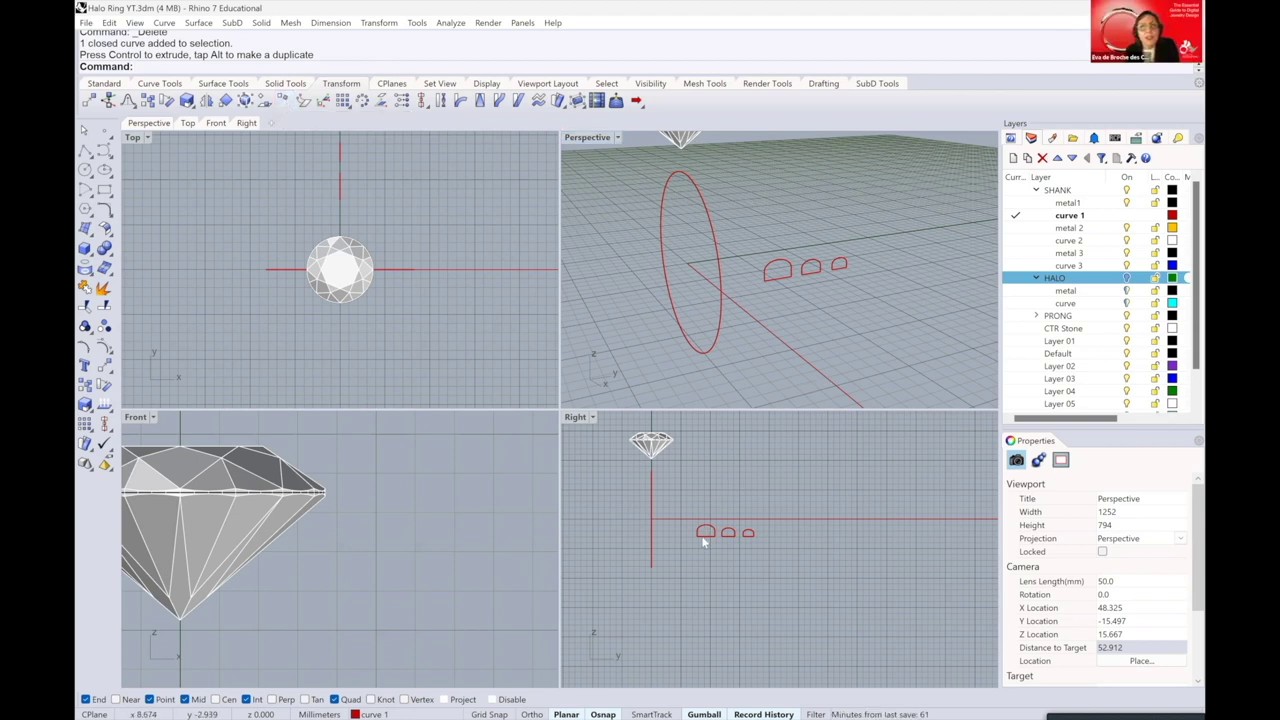
scroll(703, 541, "up", 4)
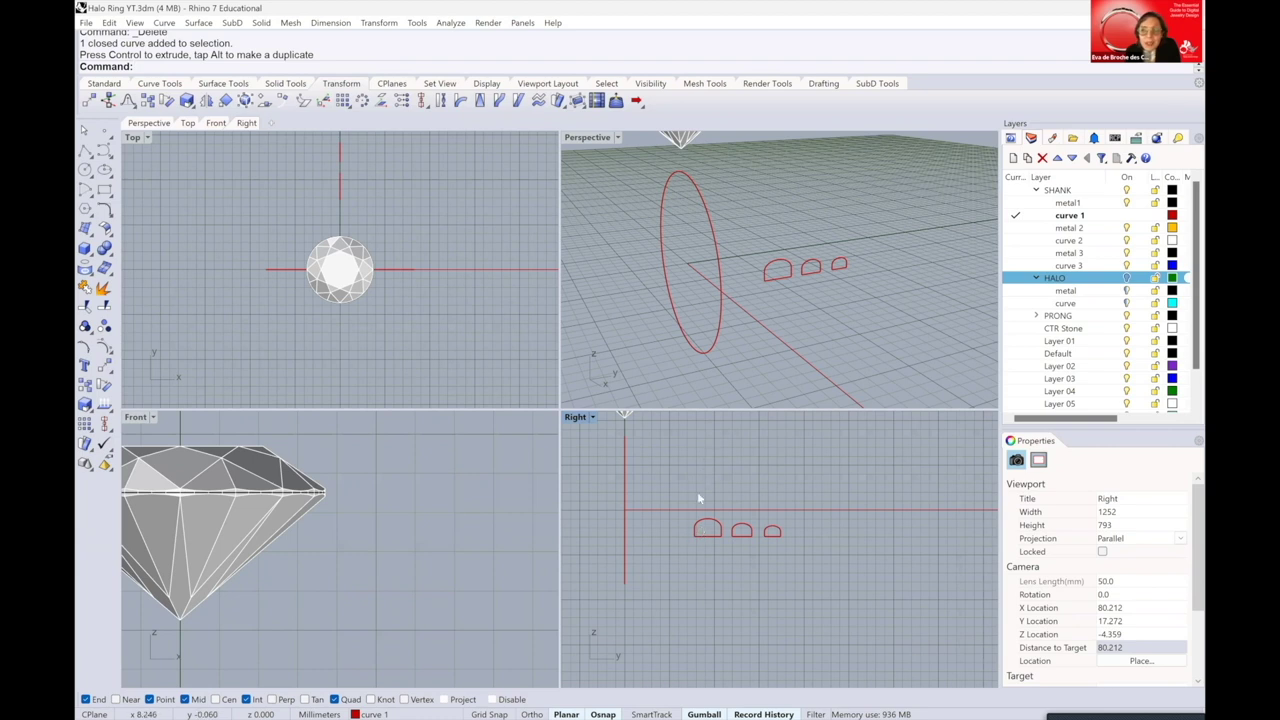
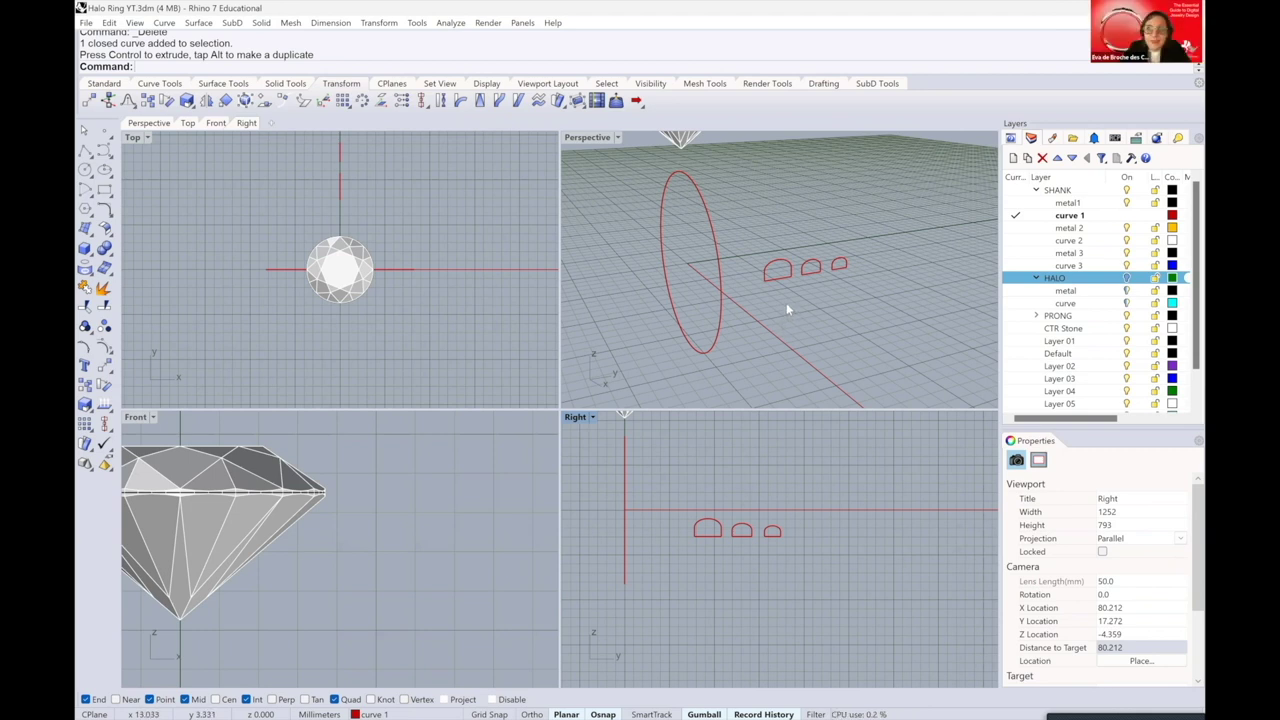
mouse_move(786, 289)
right_mouse_down()
mouse_move(798, 284)
mouse_move(780, 271)
right_mouse_up()
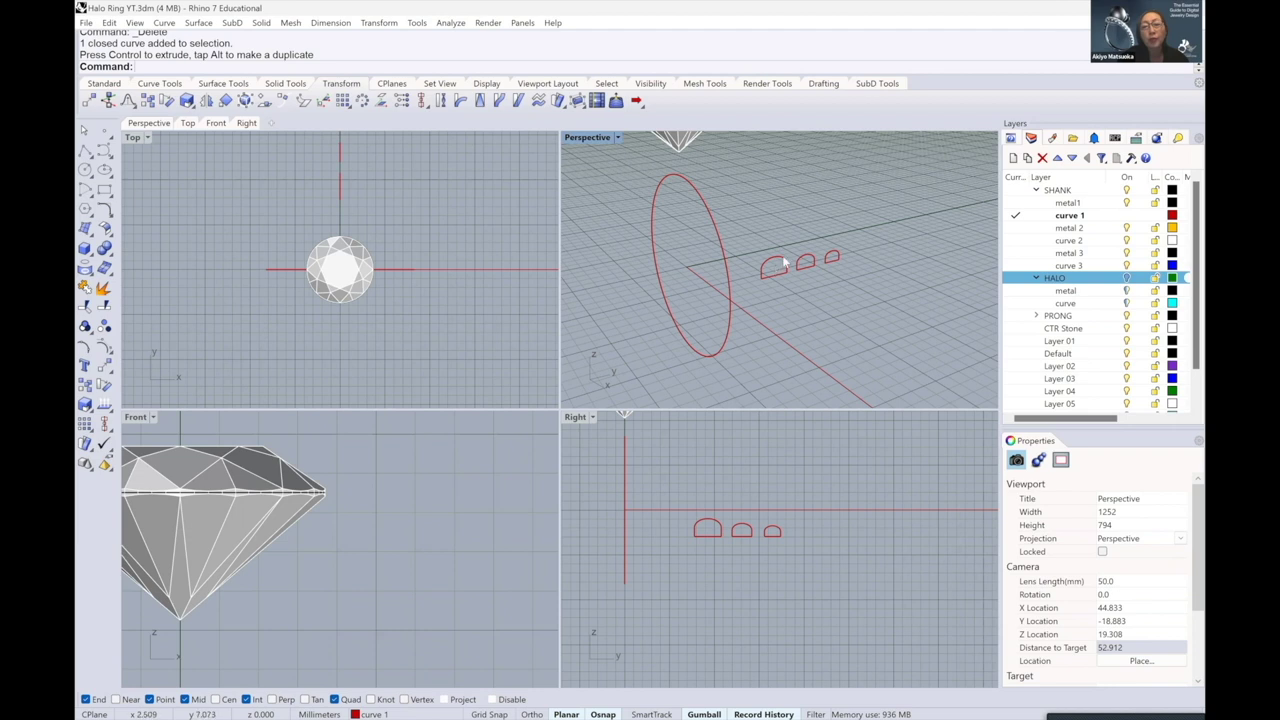
right_click_drag(760, 328, 697, 285)
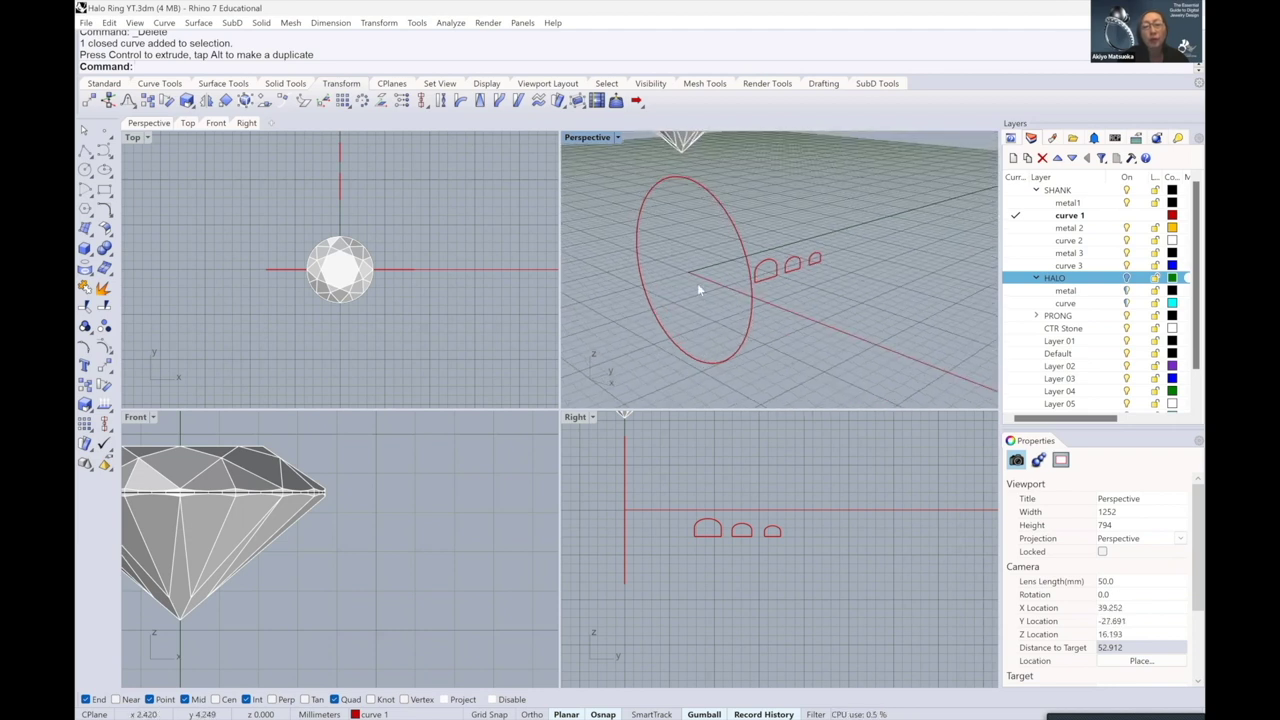
right_click_drag(615, 282, 469, 158)
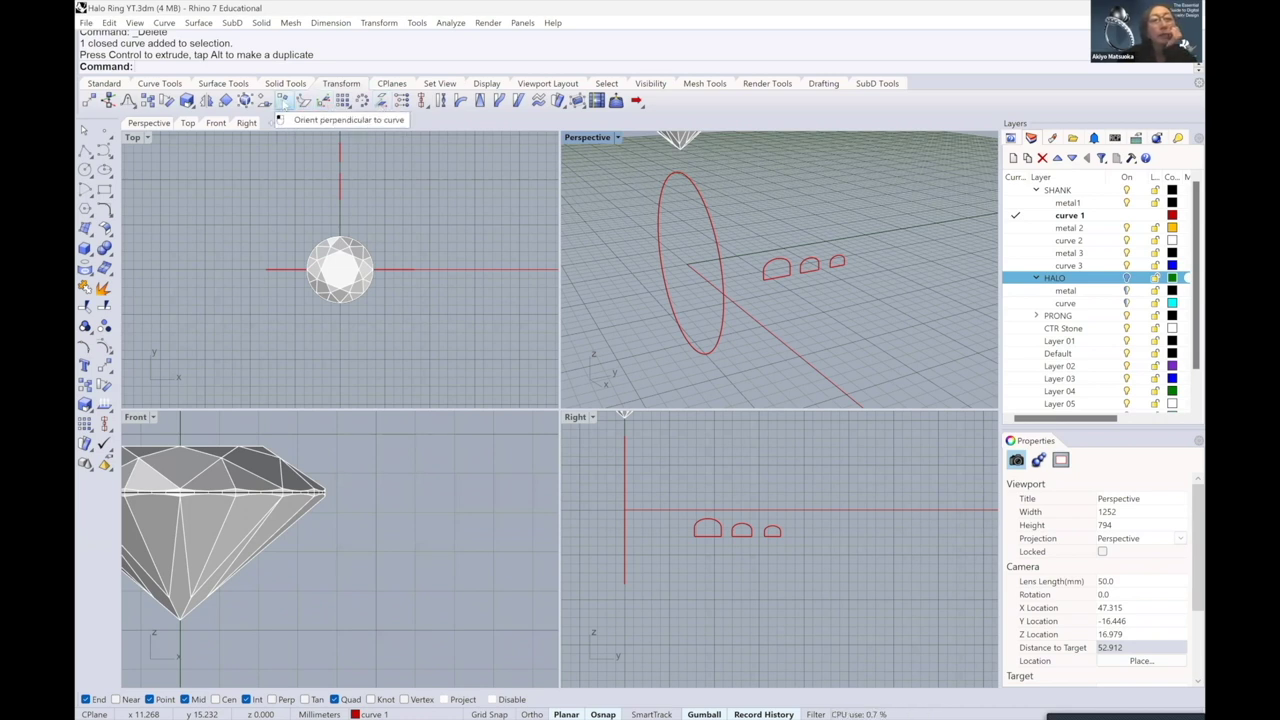
- Begin orienting the largest D-shaped profile perpendicular to a curve, using the midpoint of its flat base as base point
left_click(284, 102)
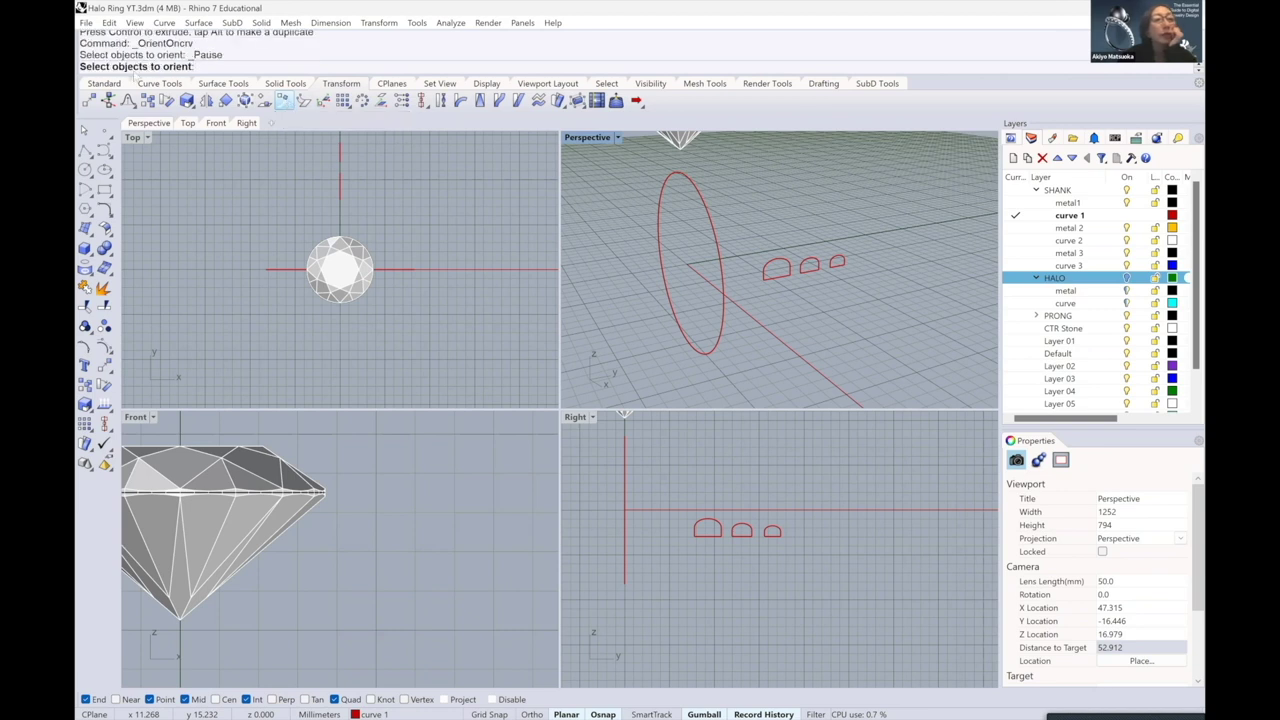
right_click_drag(700, 594, 757, 591)
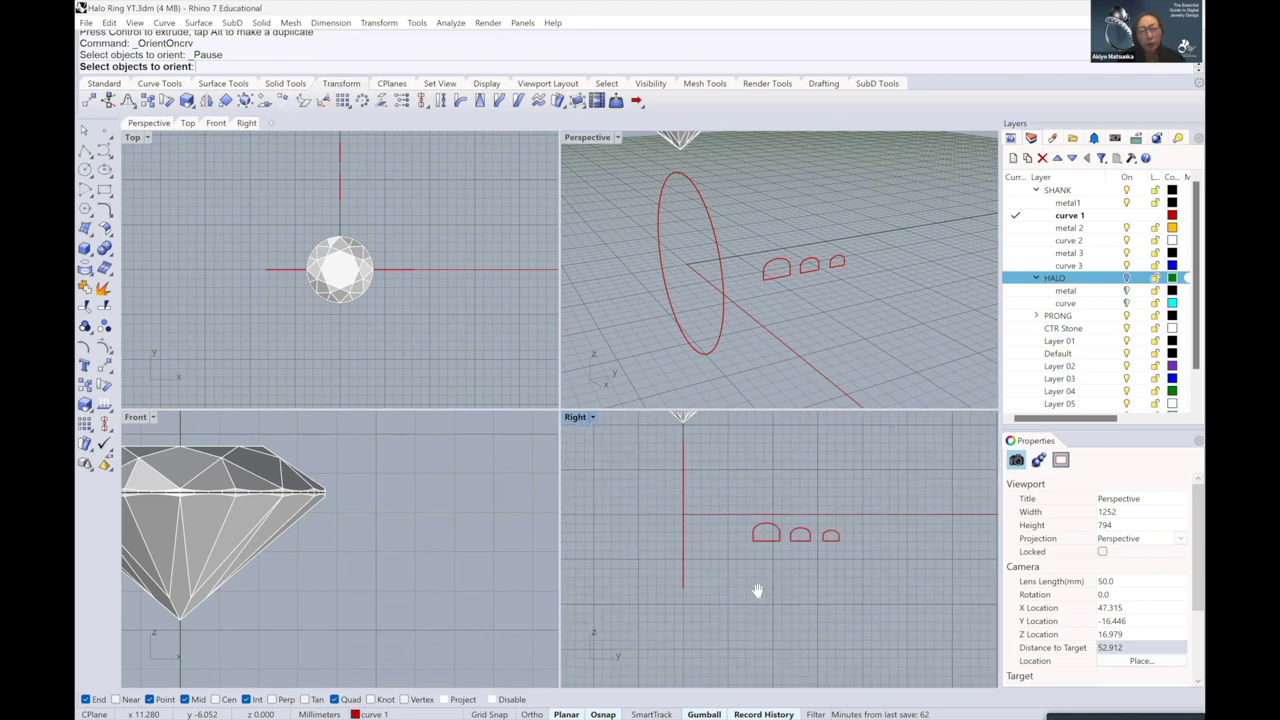
scroll(760, 570, "up", 5)
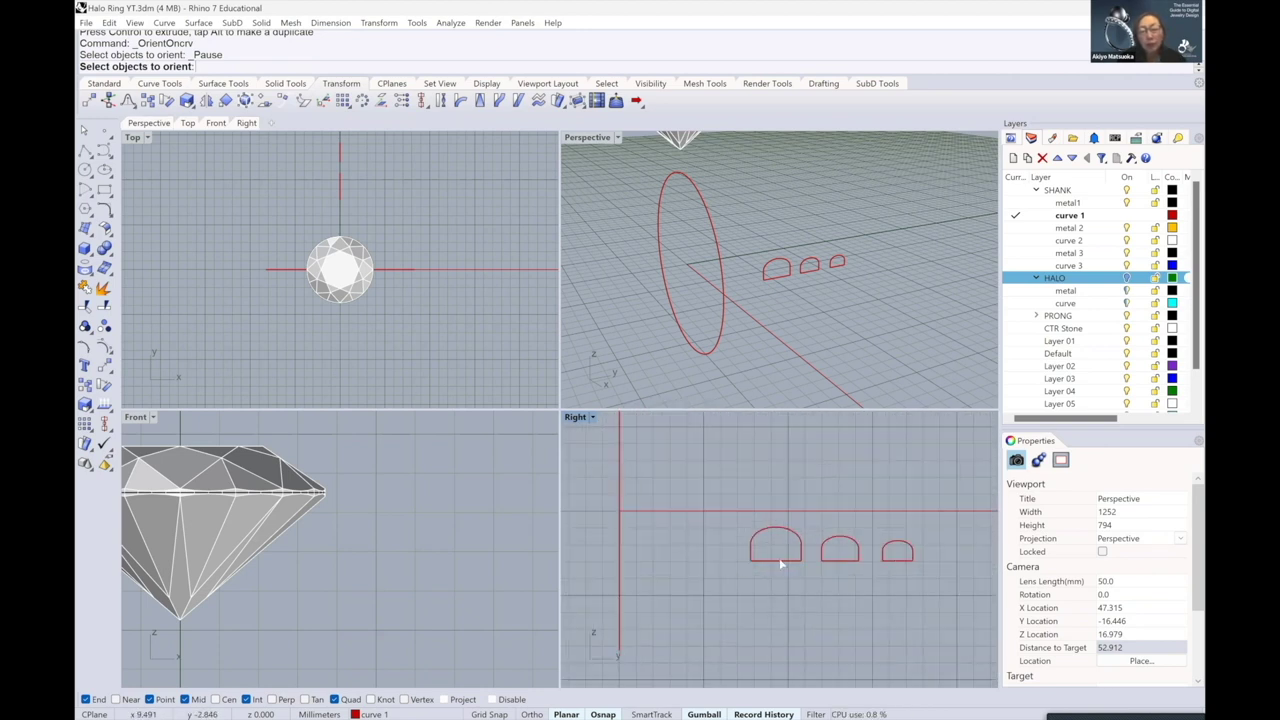
left_click(779, 560)
key("Return")
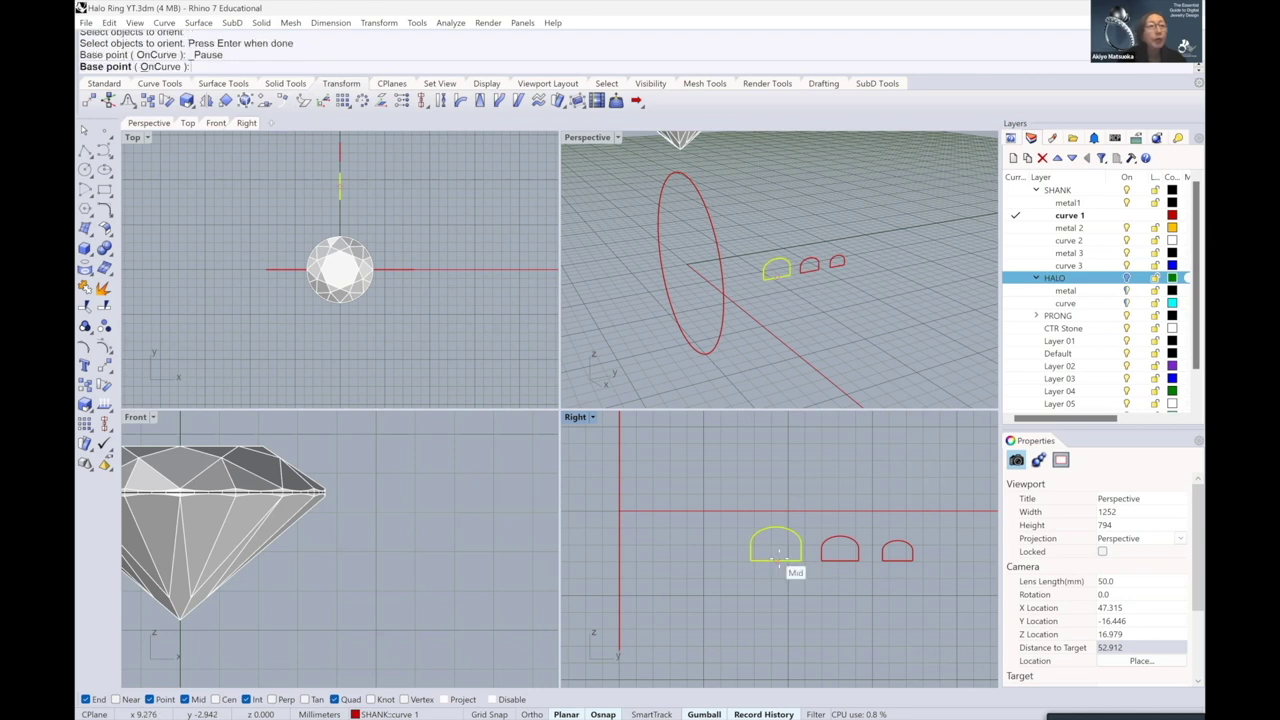
scroll(775, 559, "up", 4)
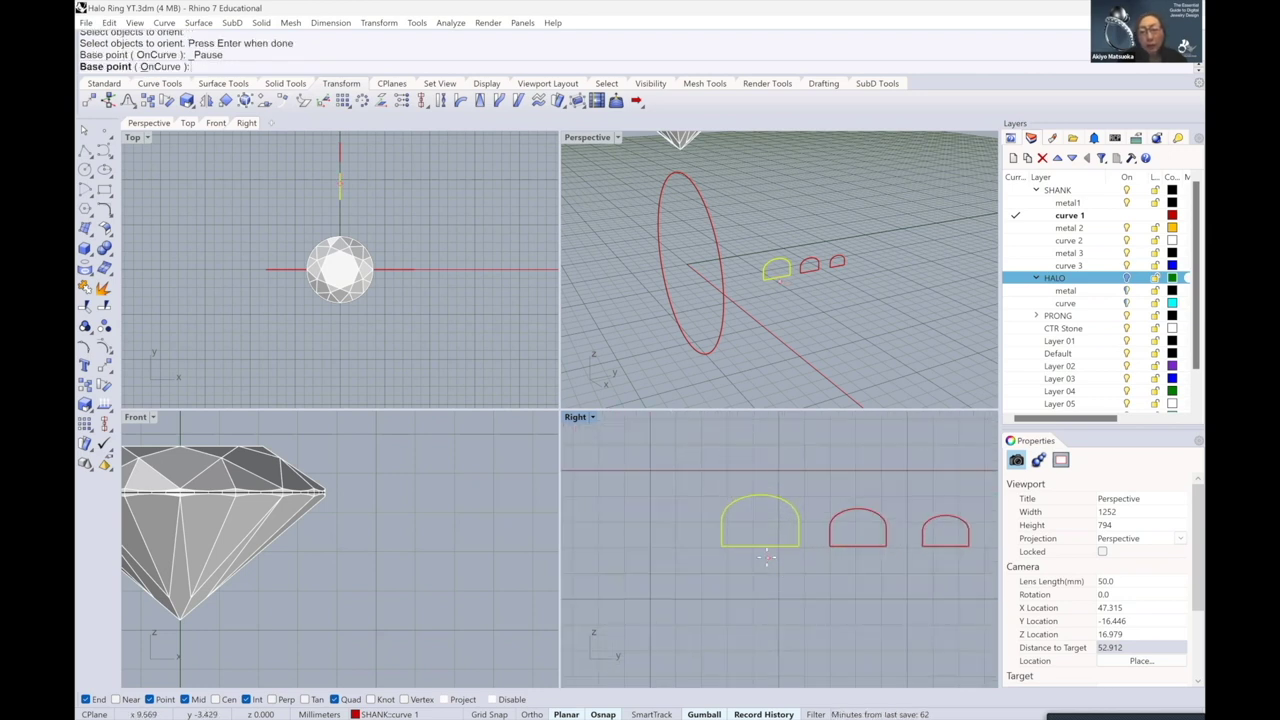
scroll(766, 558, "up", 3)
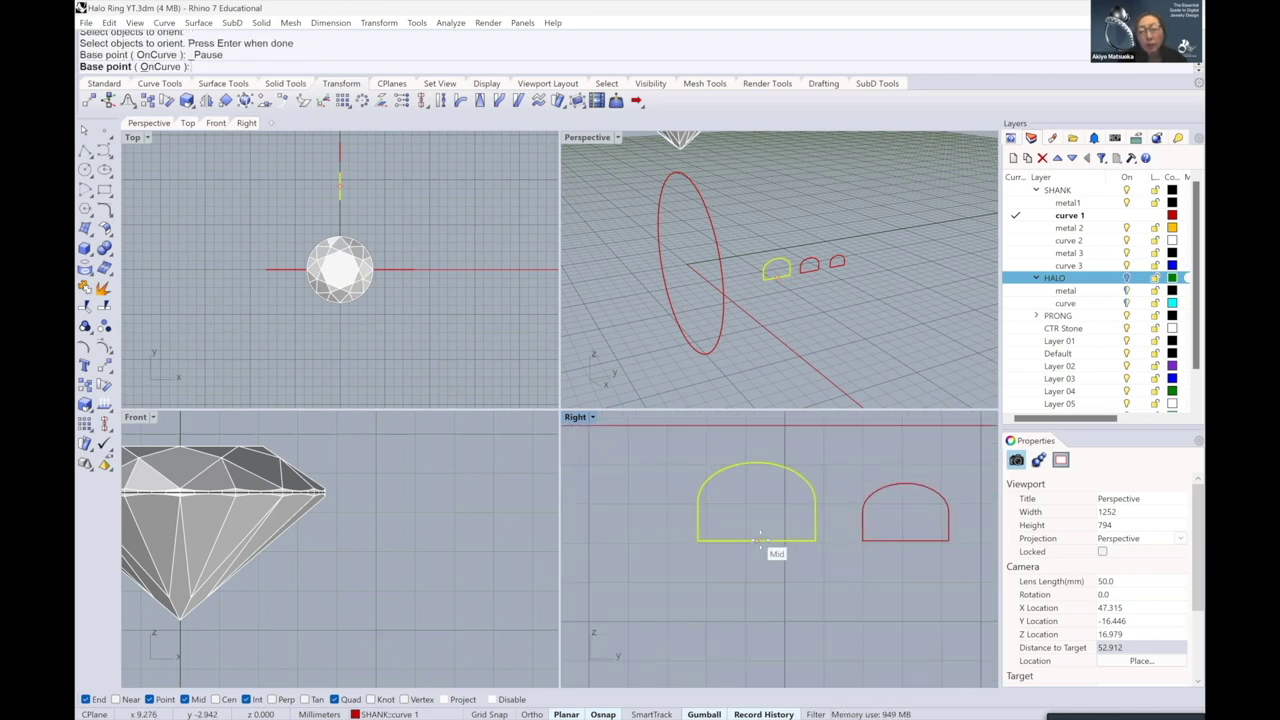
left_click(760, 540)
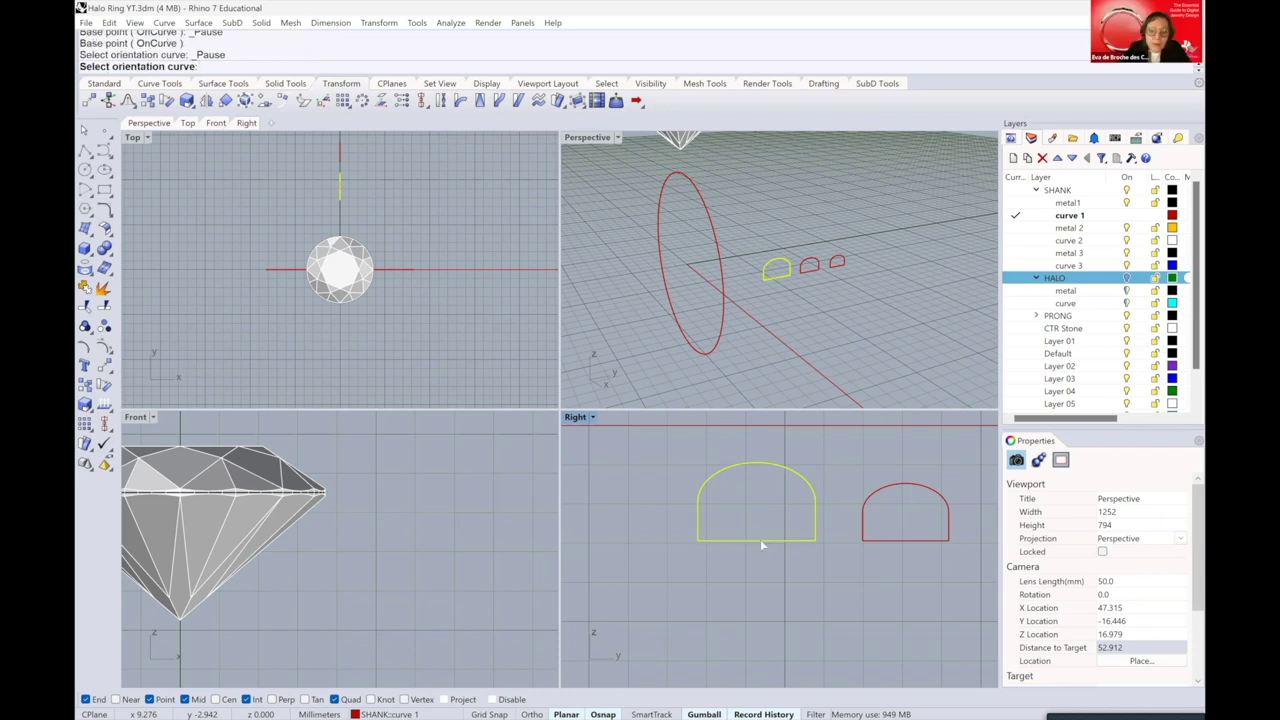
- Choose the circular ring curve as the orientation curve for the largest profile and set Rotate to Yes
scroll(760, 539, "down", 3)
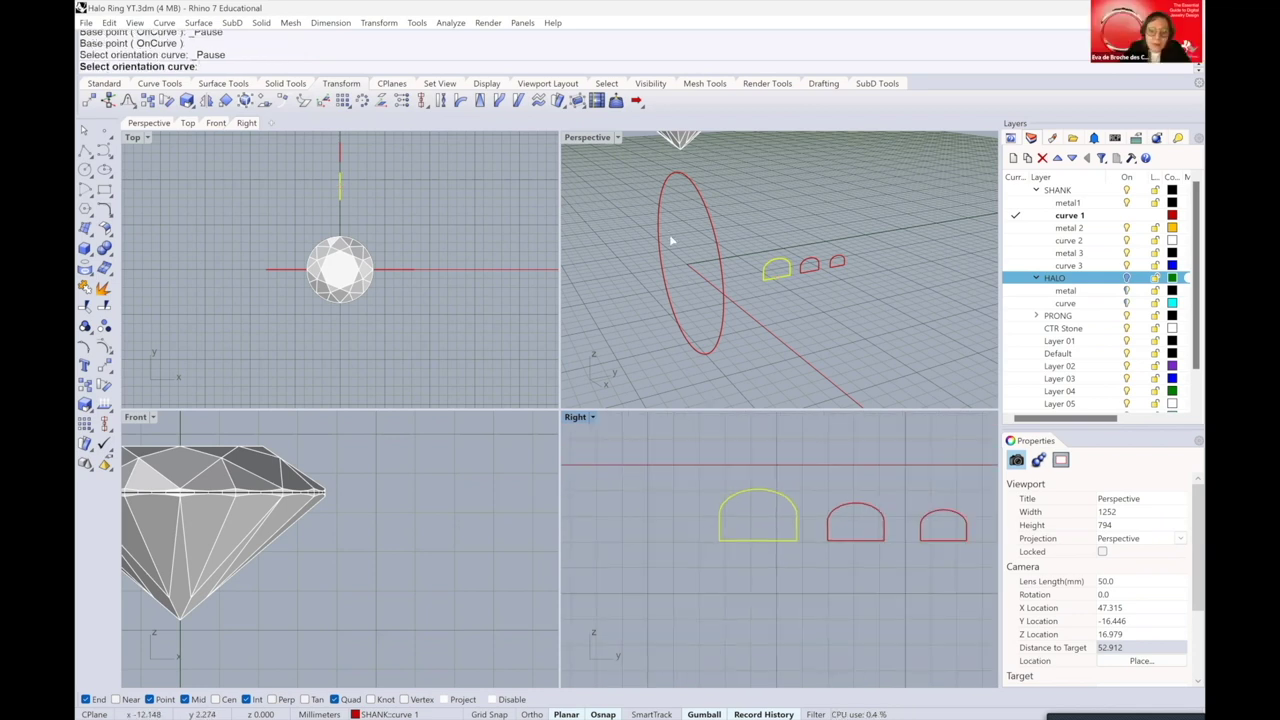
scroll(686, 260, "down", 2)
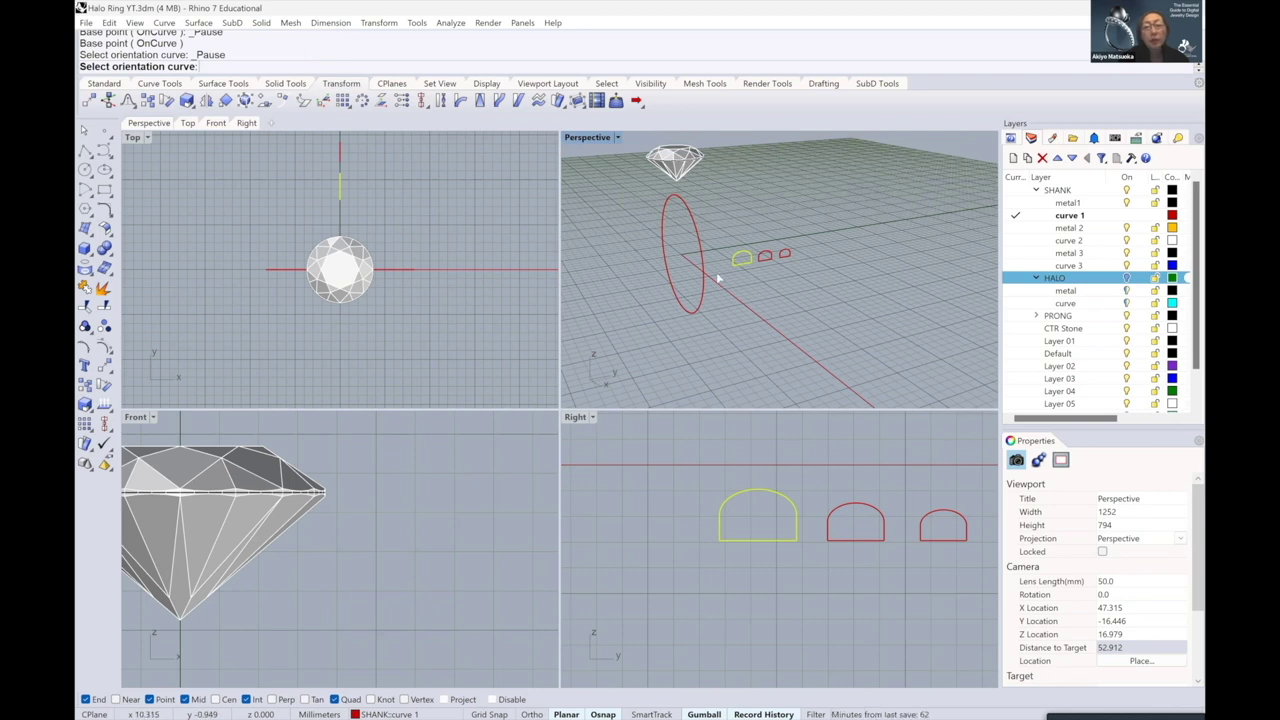
left_click(700, 270)
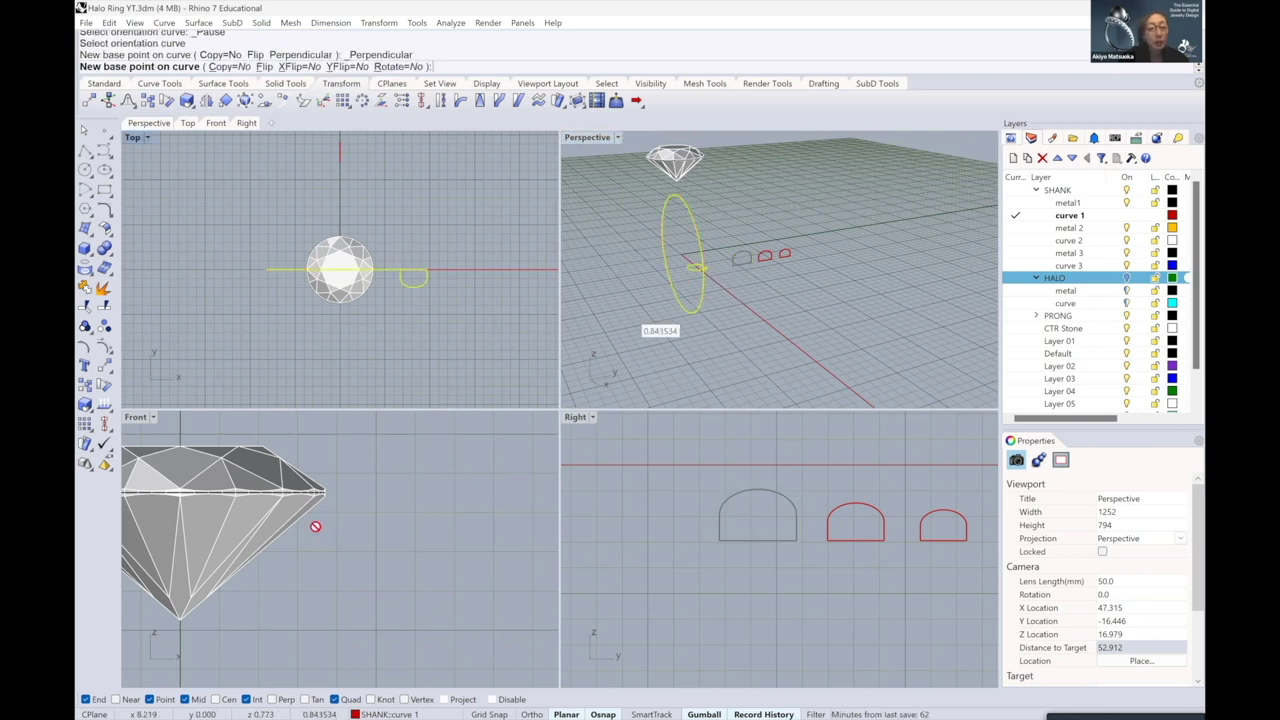
scroll(364, 502, "down", 3)
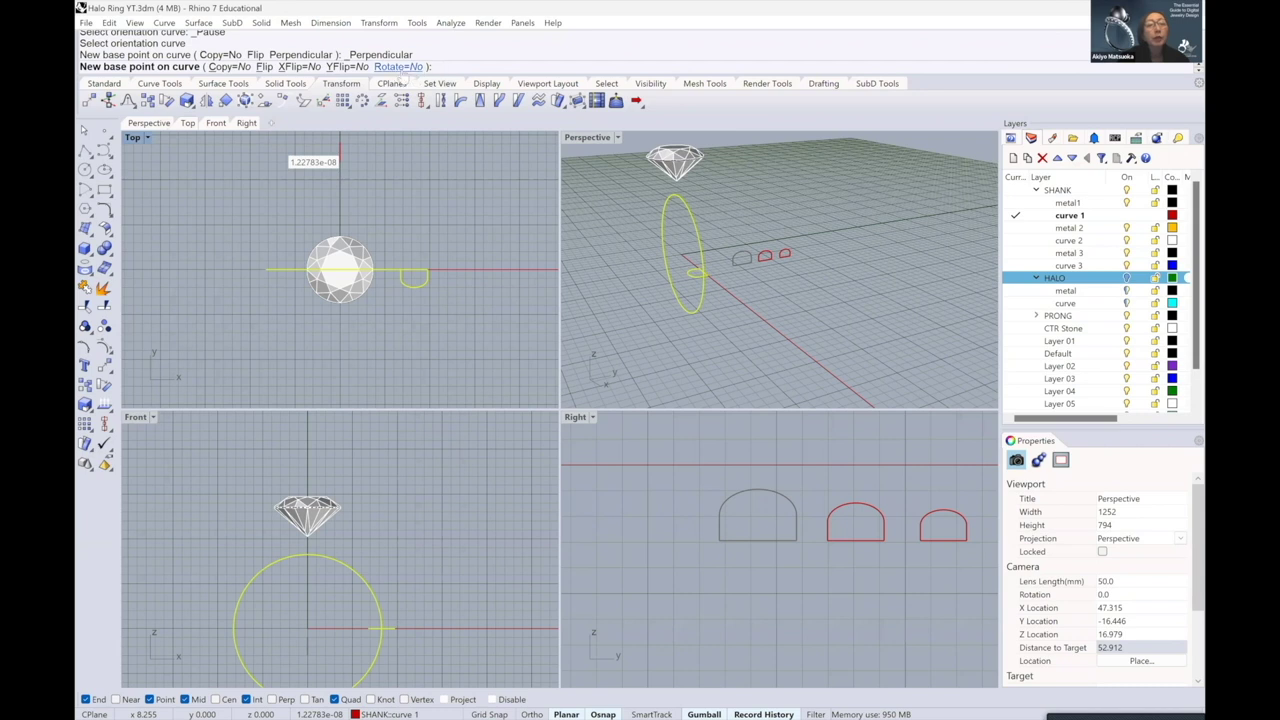
left_click(398, 66)
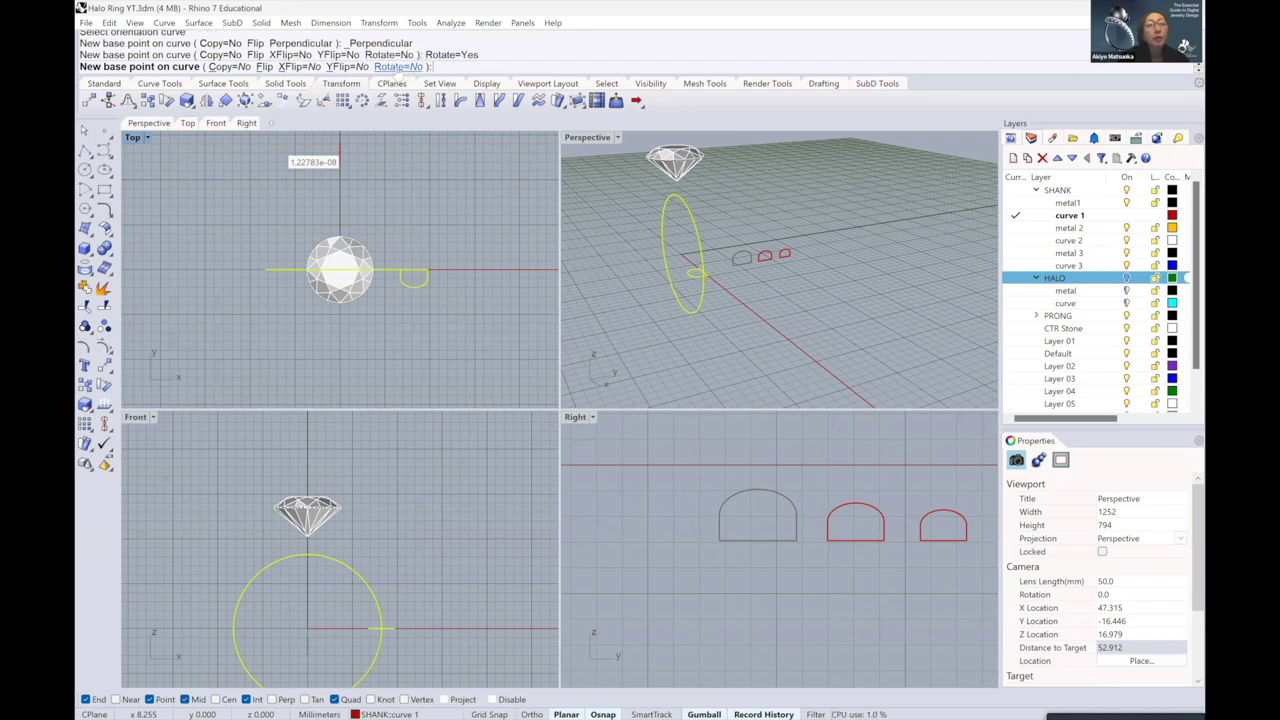
scroll(703, 512, "down", 5)
scroll(705, 513, "down", 8)
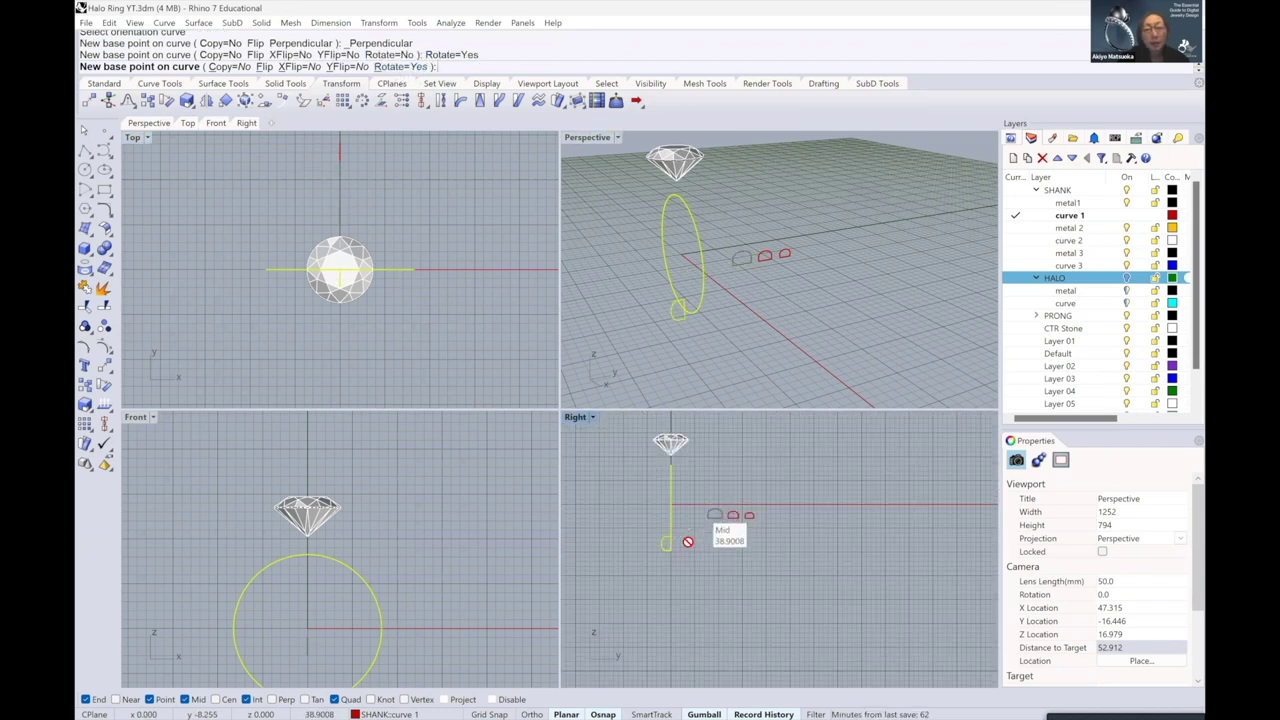
- Place the largest profile at the ring curve's bottom quadrant and rotate it 90 degrees so its dome points downward, away from the ring
right_click_drag(700, 555, 734, 570)
scroll(716, 559, "up", 7)
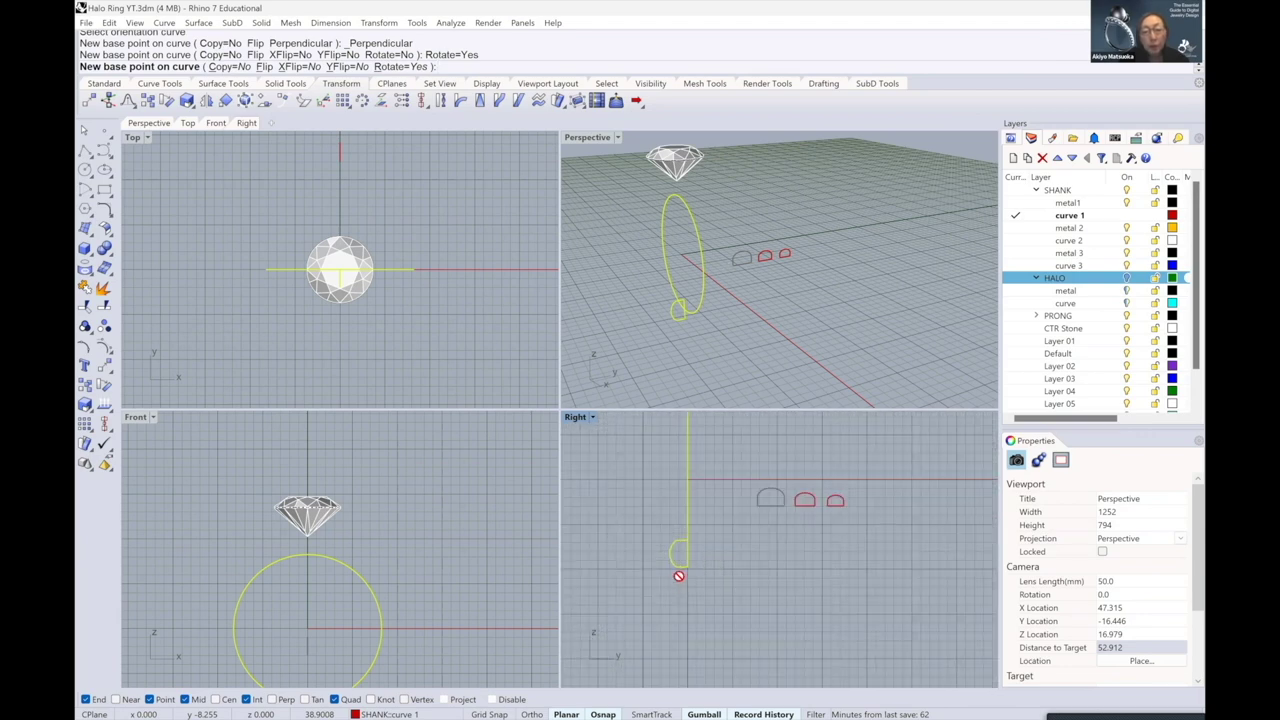
scroll(686, 578, "up", 2)
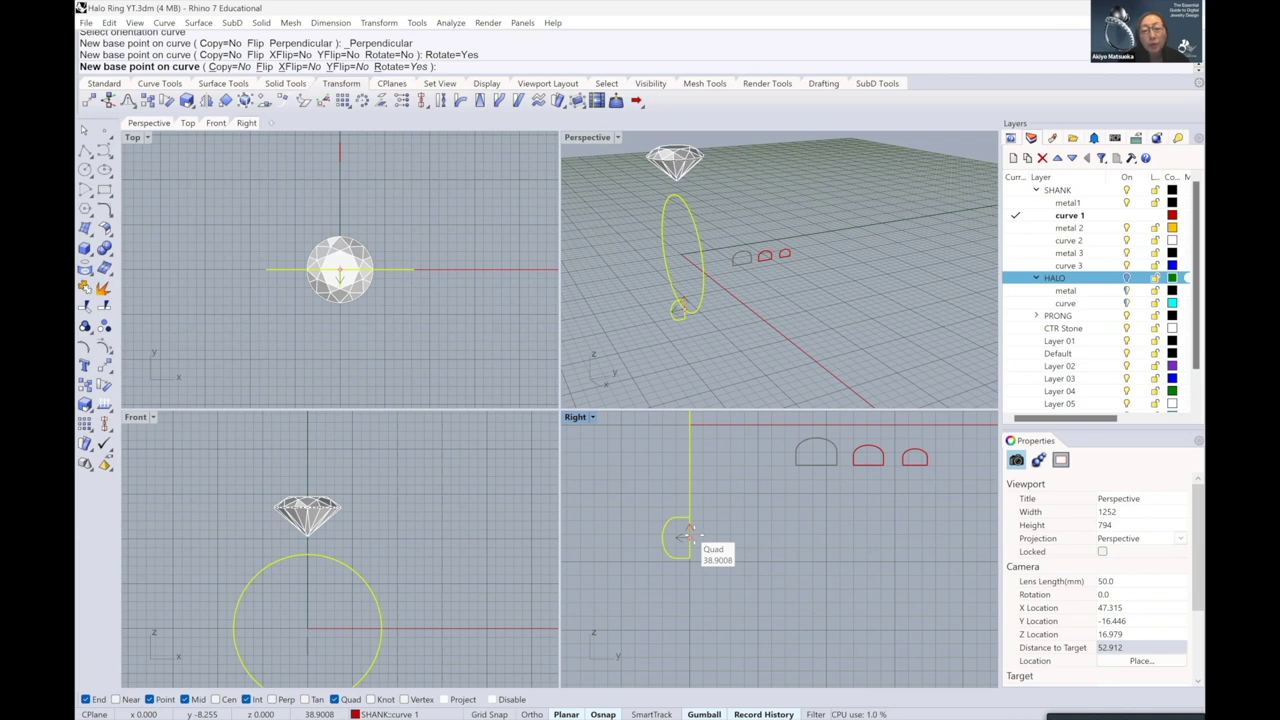
left_click(688, 537)
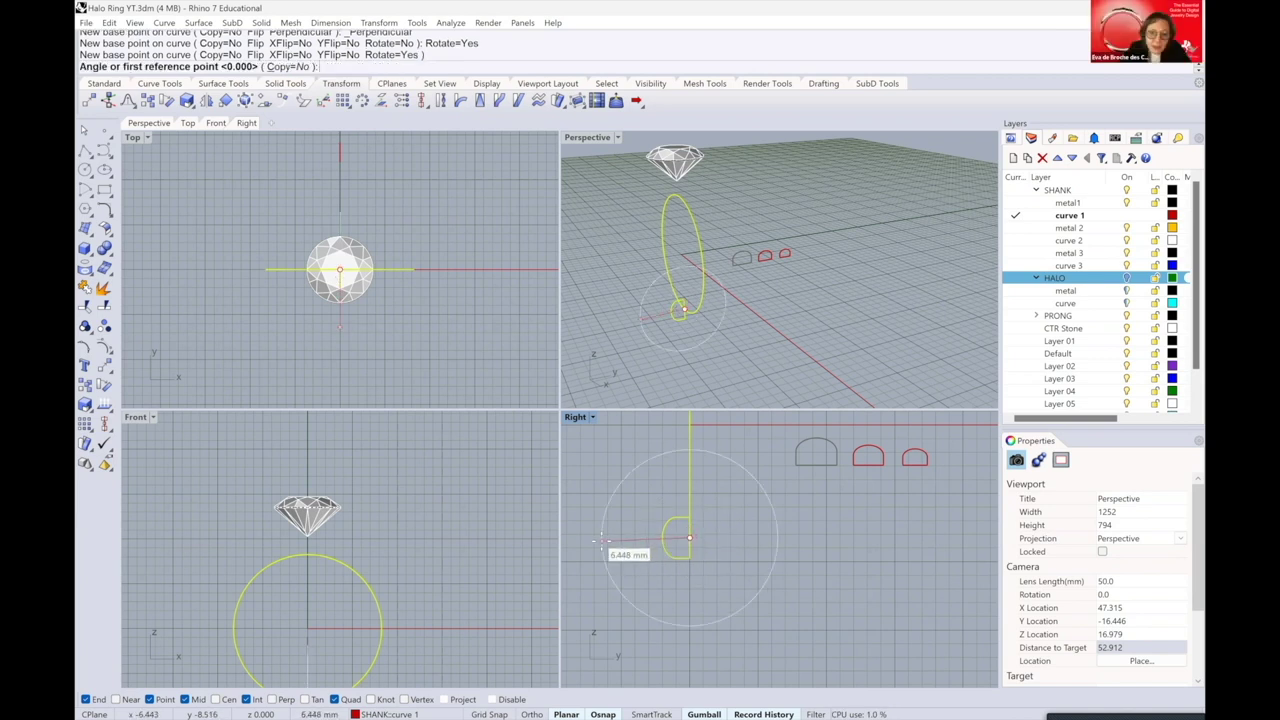
left_click(601, 540)
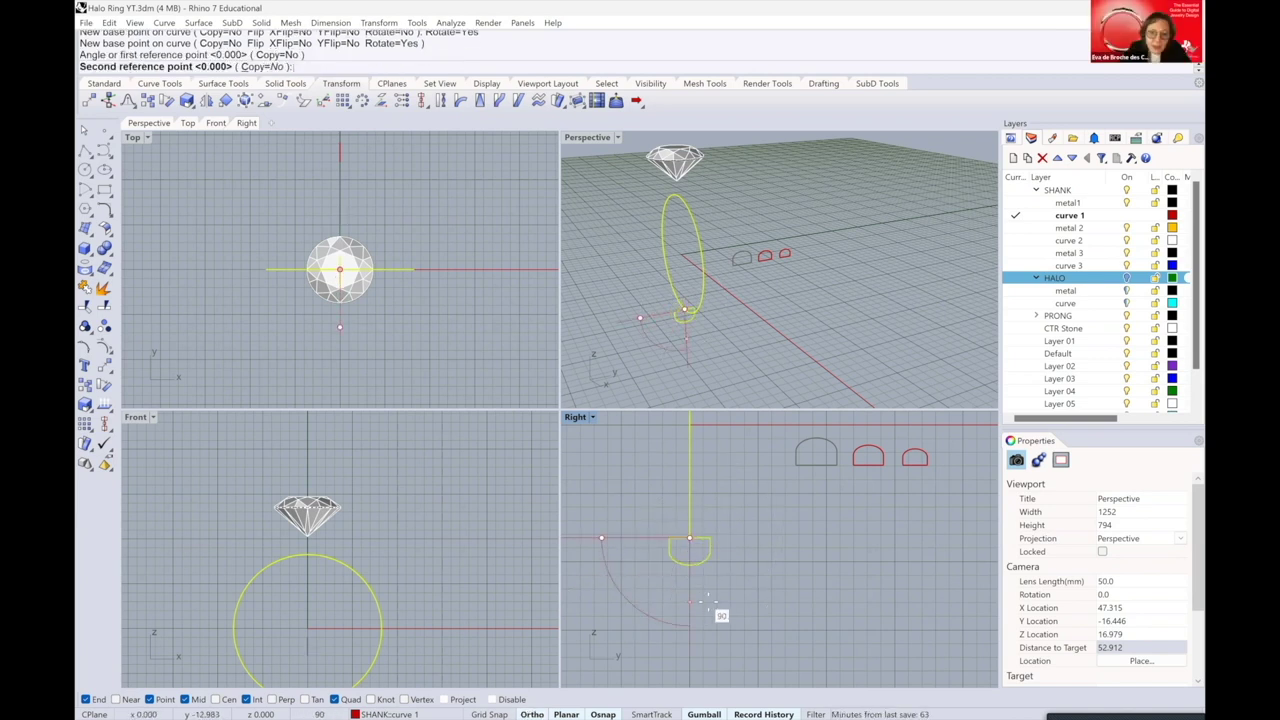
left_click(708, 607)
left_click(708, 607)
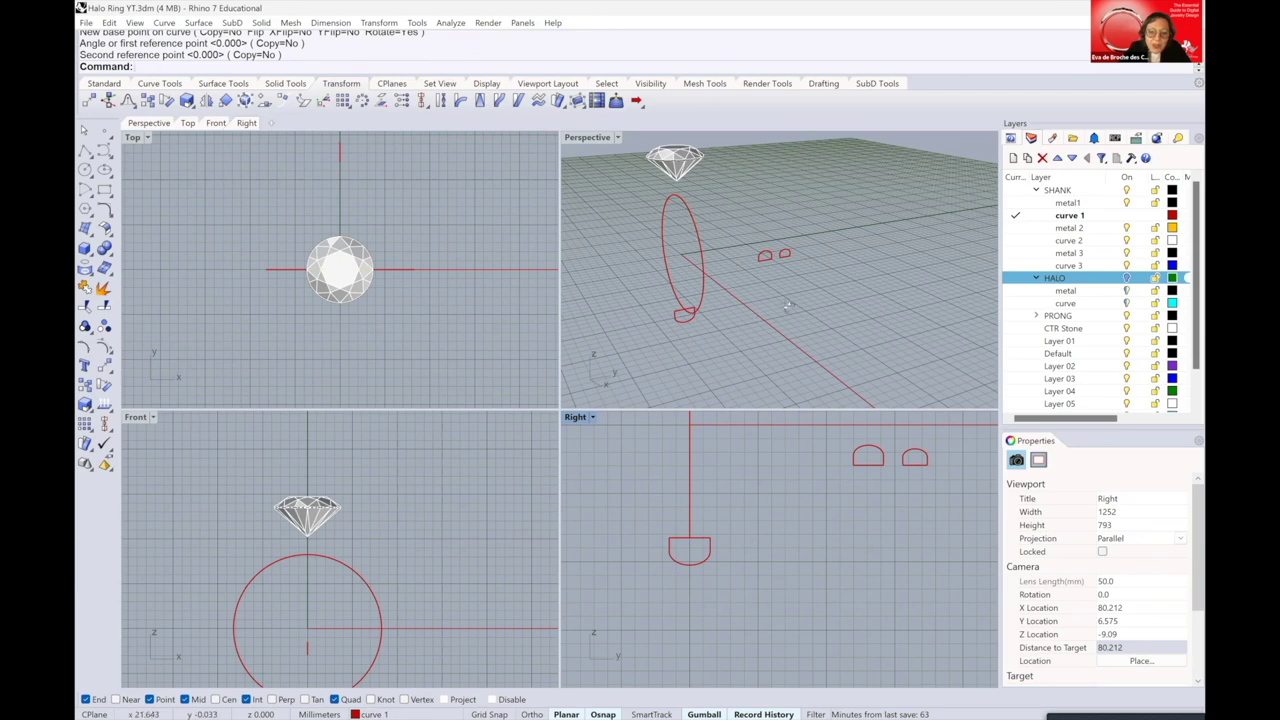
- Begin orienting the 2.2 mm profile perpendicular to a curve, using the midpoint of its flat base as base point
right_click_drag(784, 307, 745, 345)
scroll(719, 544, "down", 2)
right_click_drag(846, 543, 820, 578)
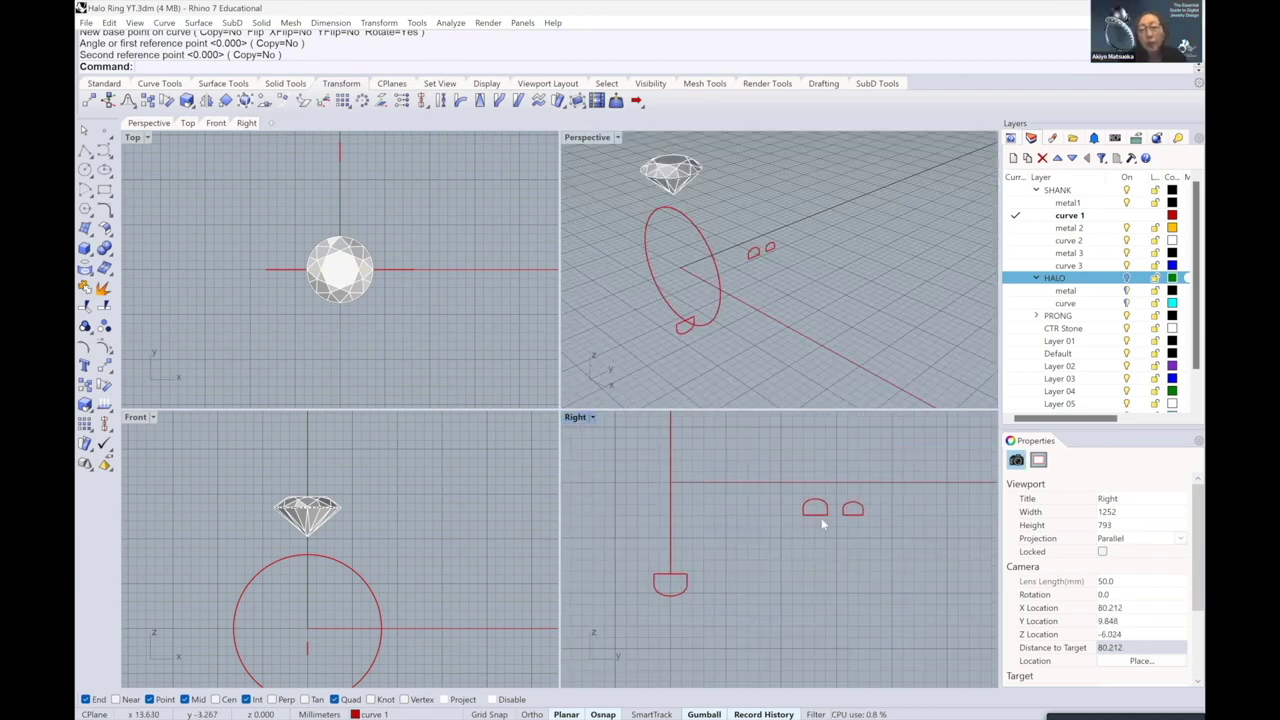
scroll(820, 516, "up", 4)
left_click(813, 514)
right_click(812, 516)
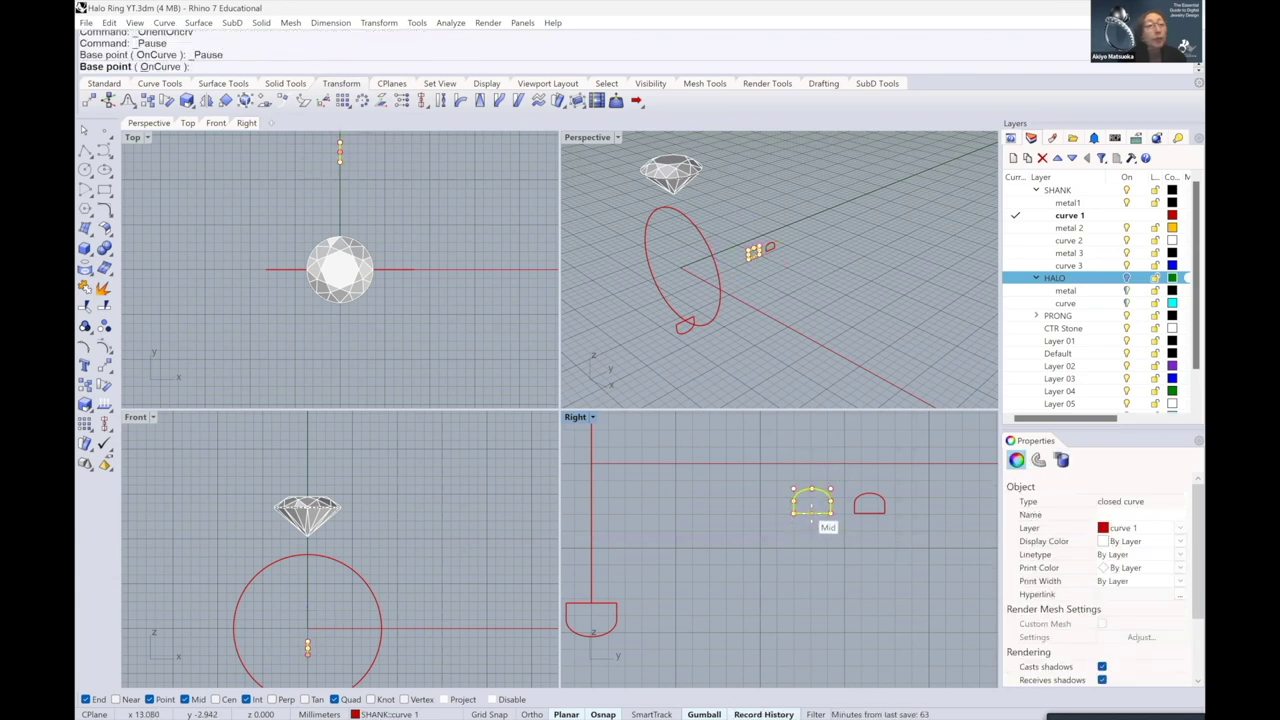
left_click(811, 516)
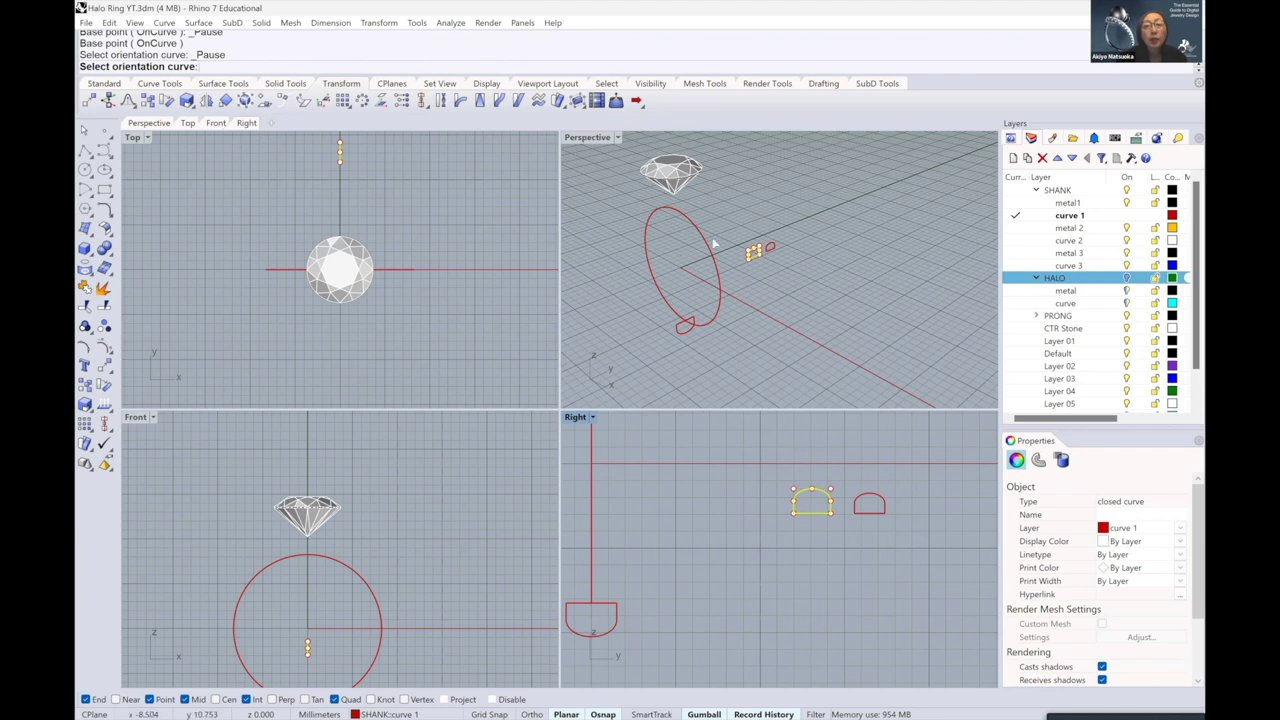
- Orient the 2.2 mm profile on the ring curve's positive-X side with Rotate set to Yes, turning it 90 degrees so its dome faces outward
scroll(698, 239, "up", 4)
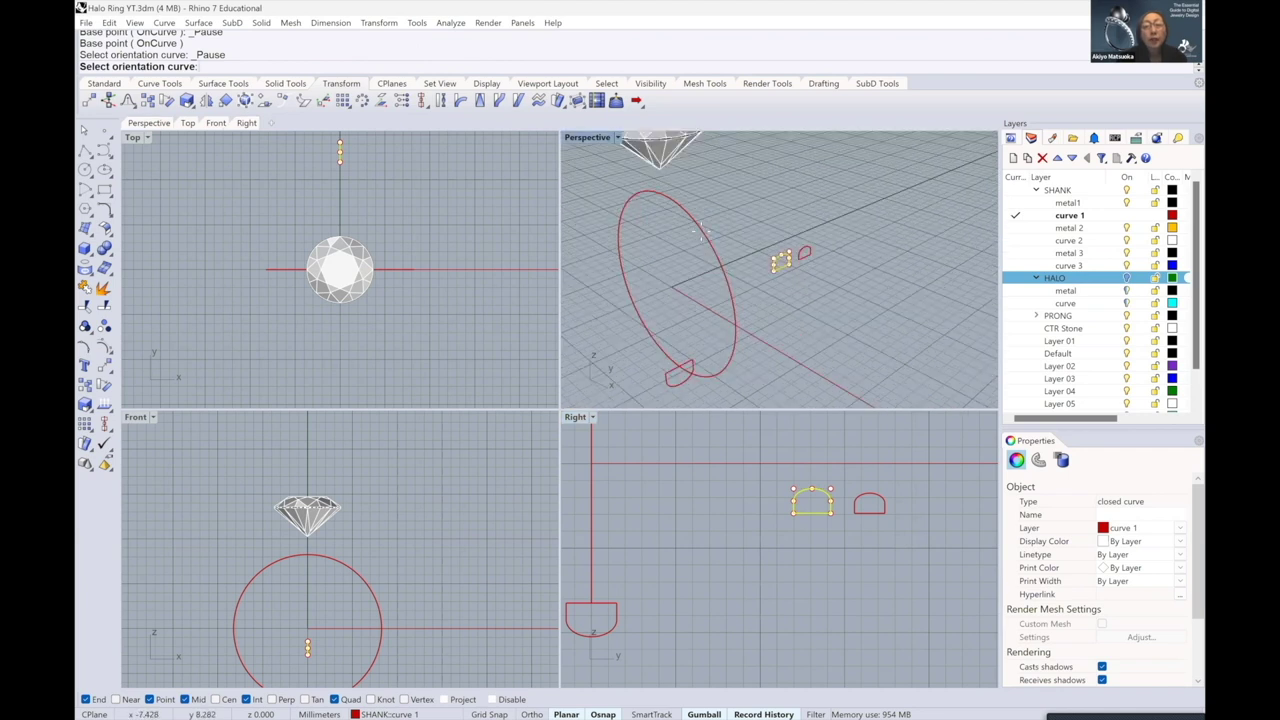
left_click(704, 241)
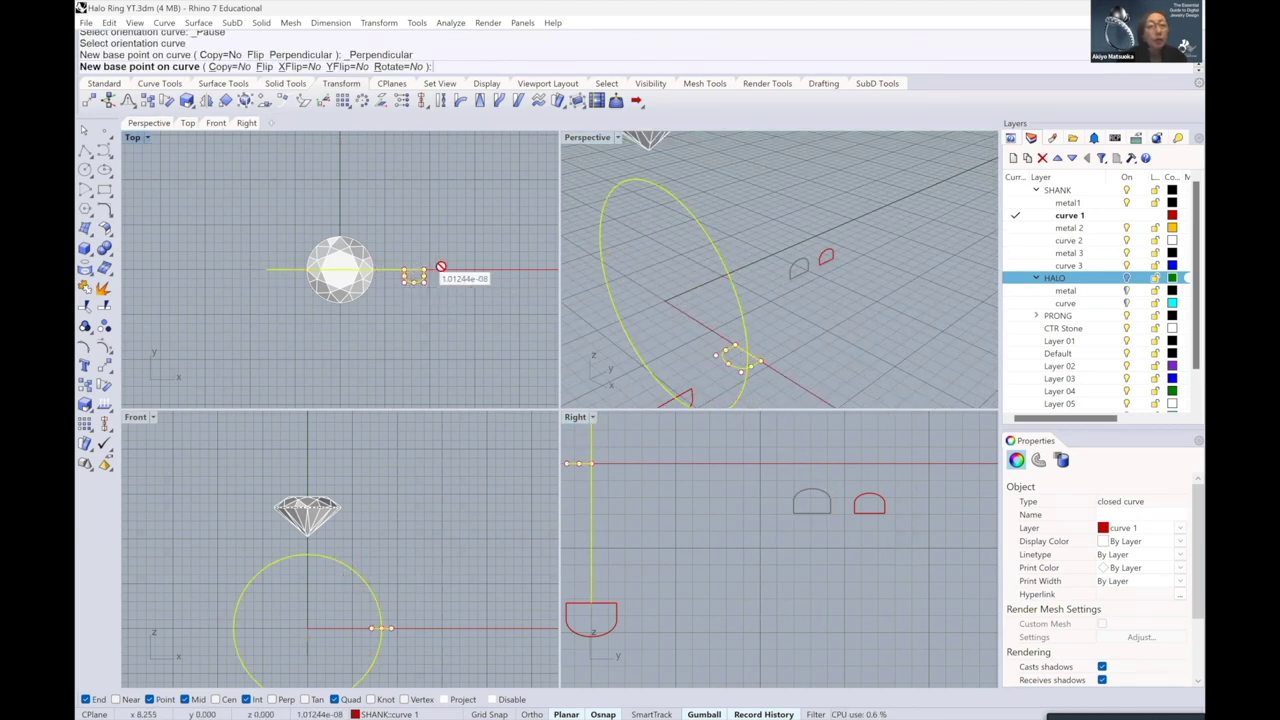
scroll(445, 276, "up", 3)
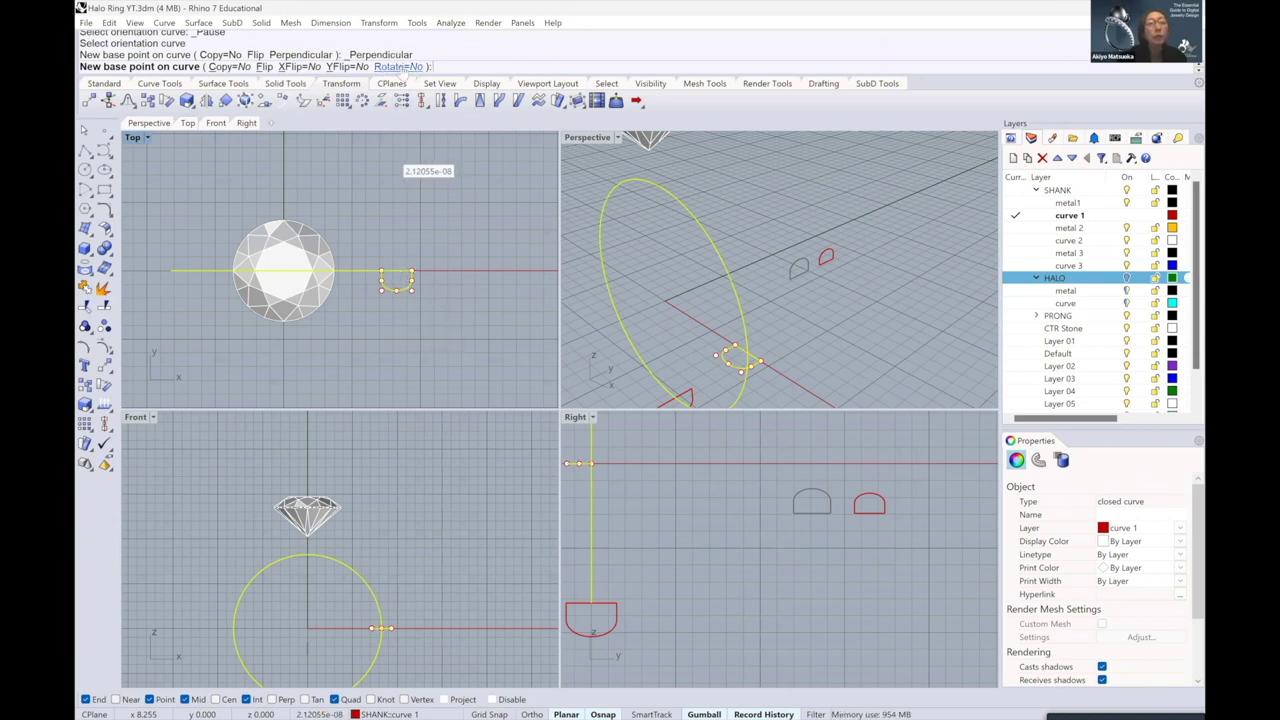
left_click(399, 66)
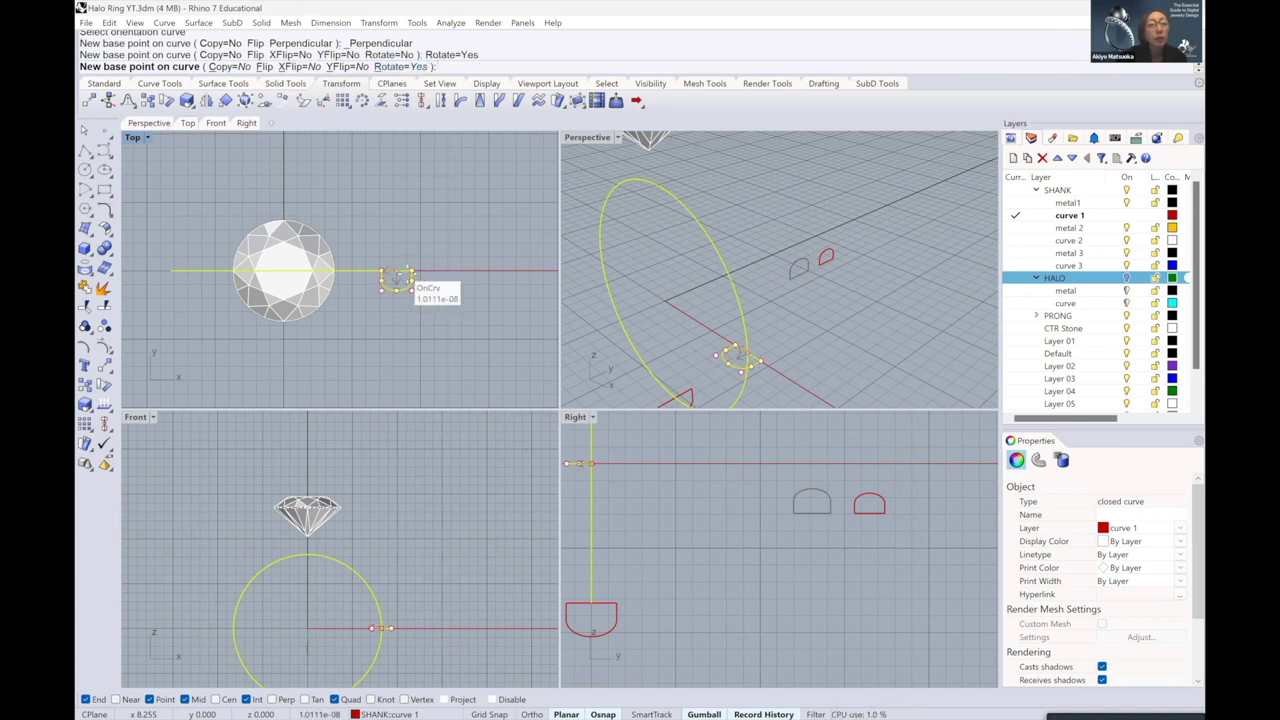
left_click(397, 278)
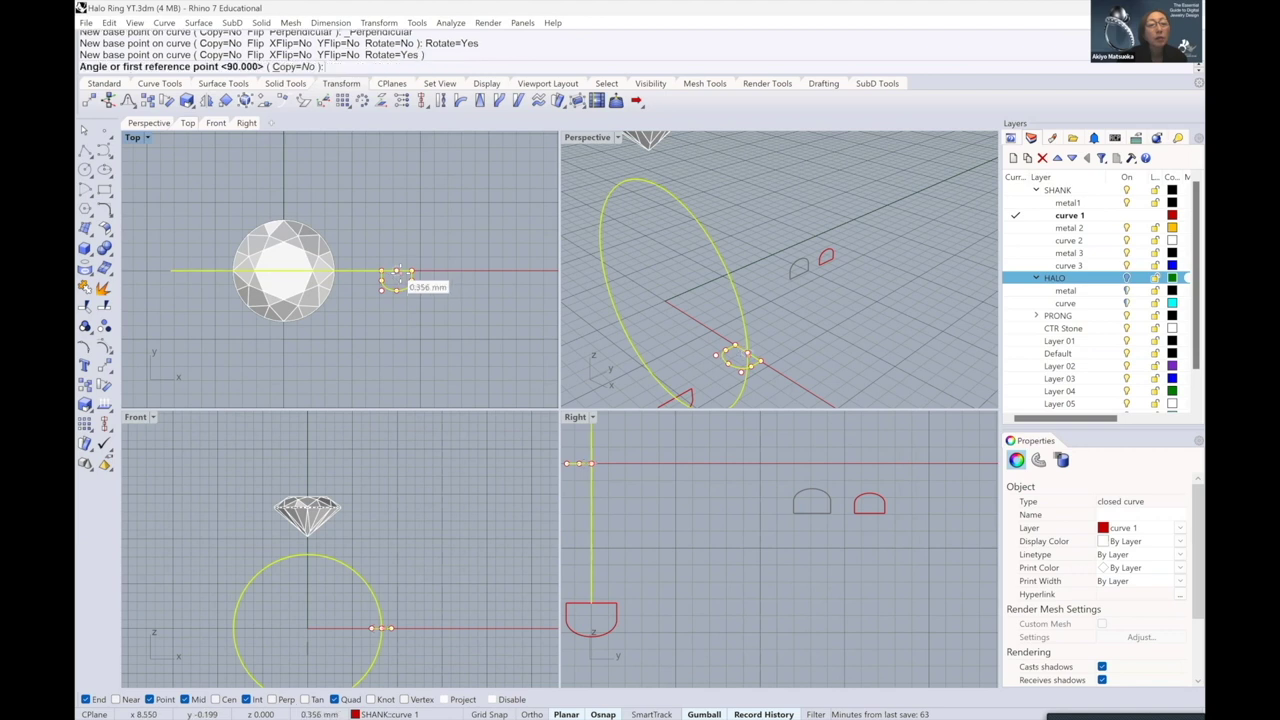
left_click(397, 329)
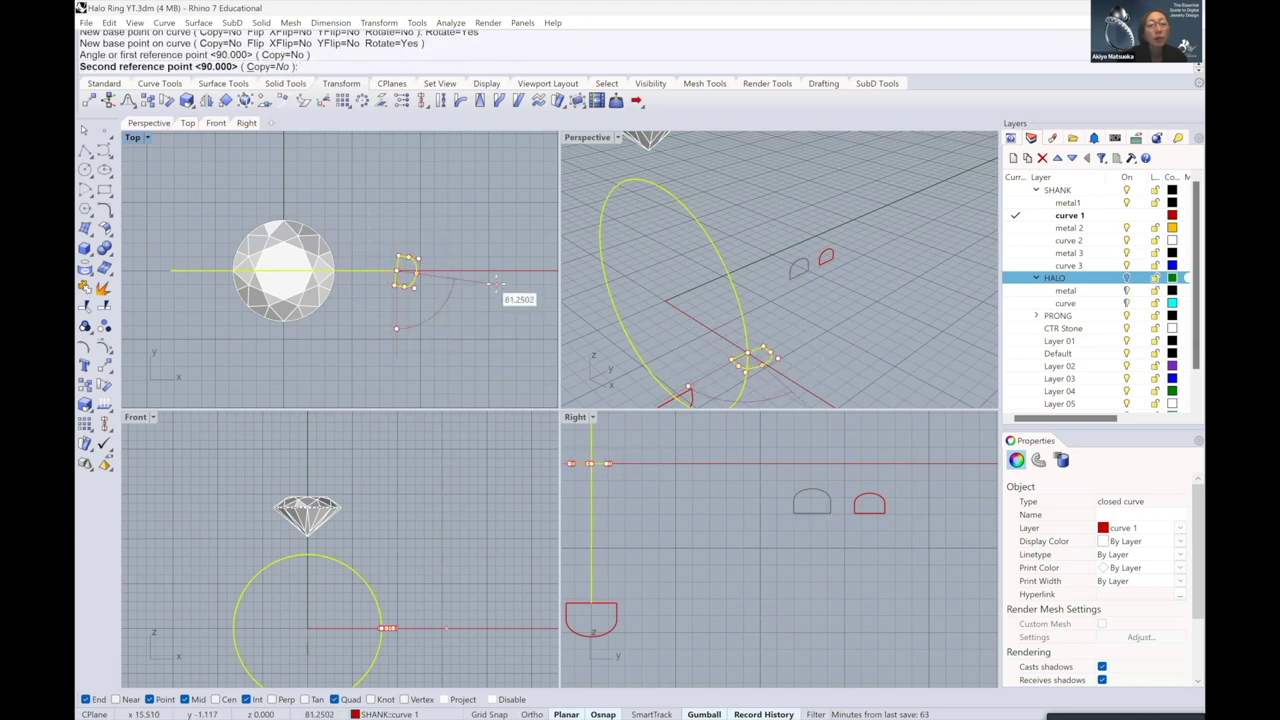
left_click(501, 271, "shift")
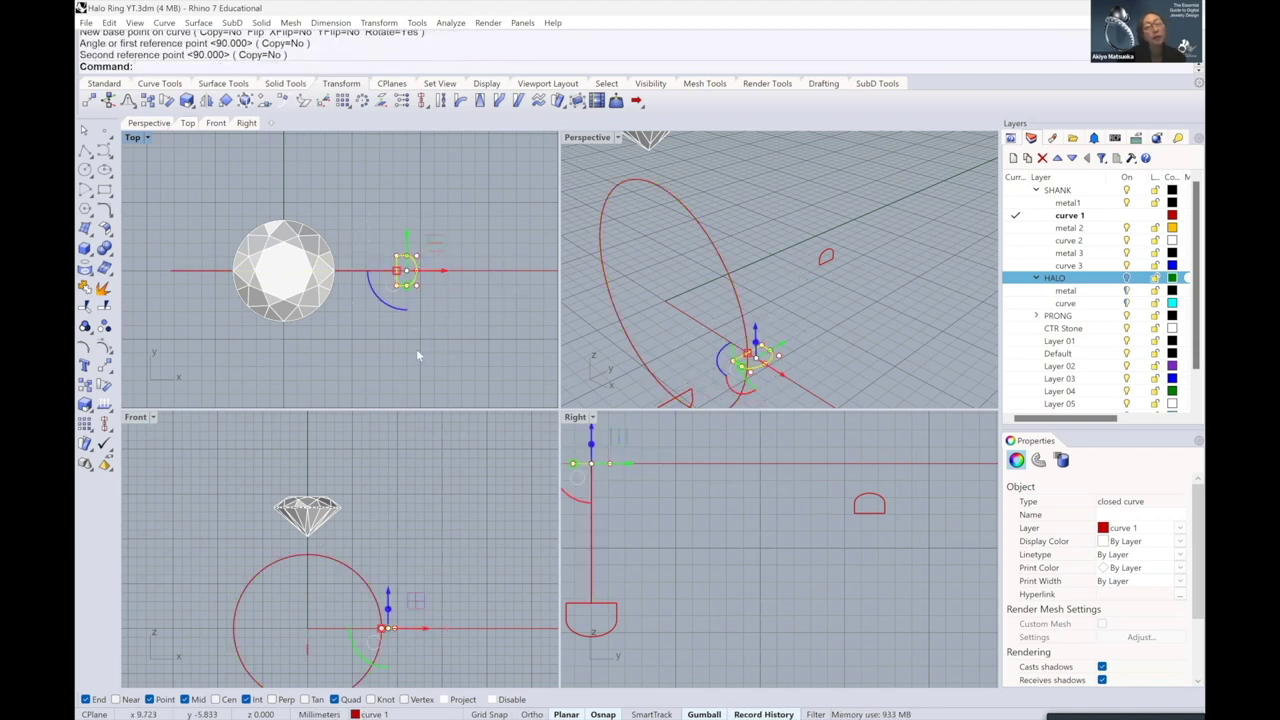
right_click(416, 349)
left_click(416, 349)
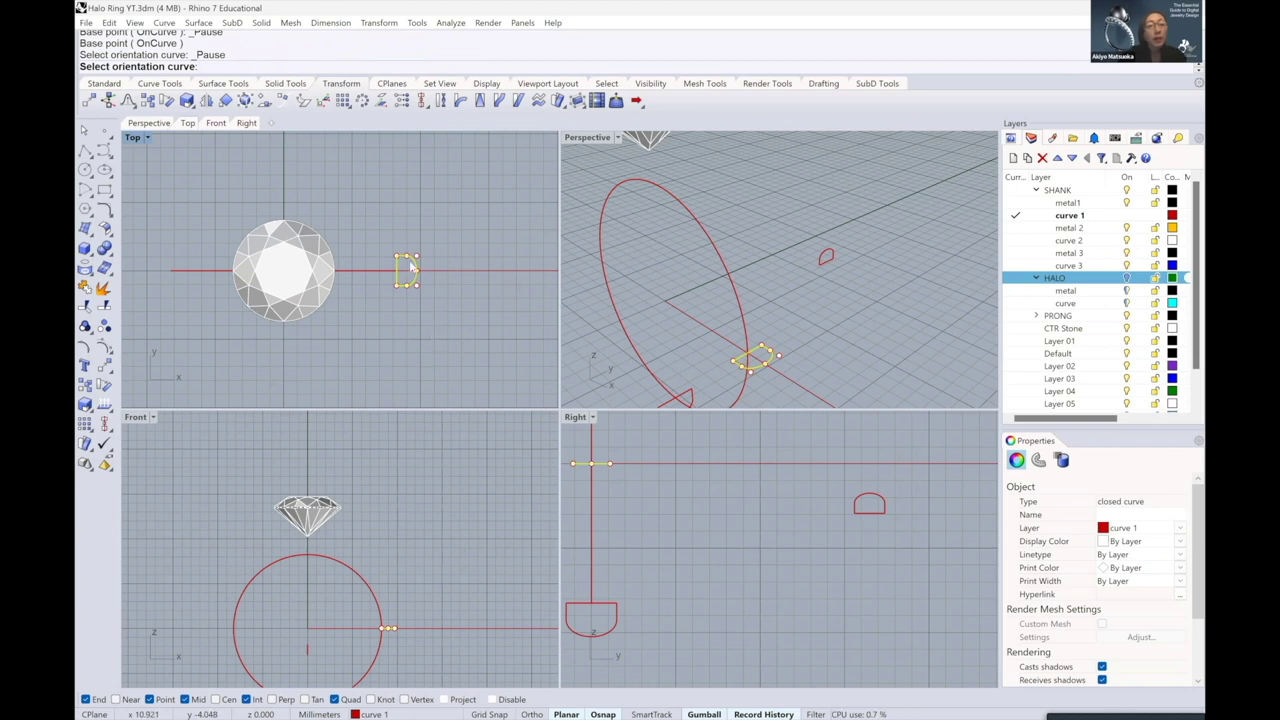
key("Escape")
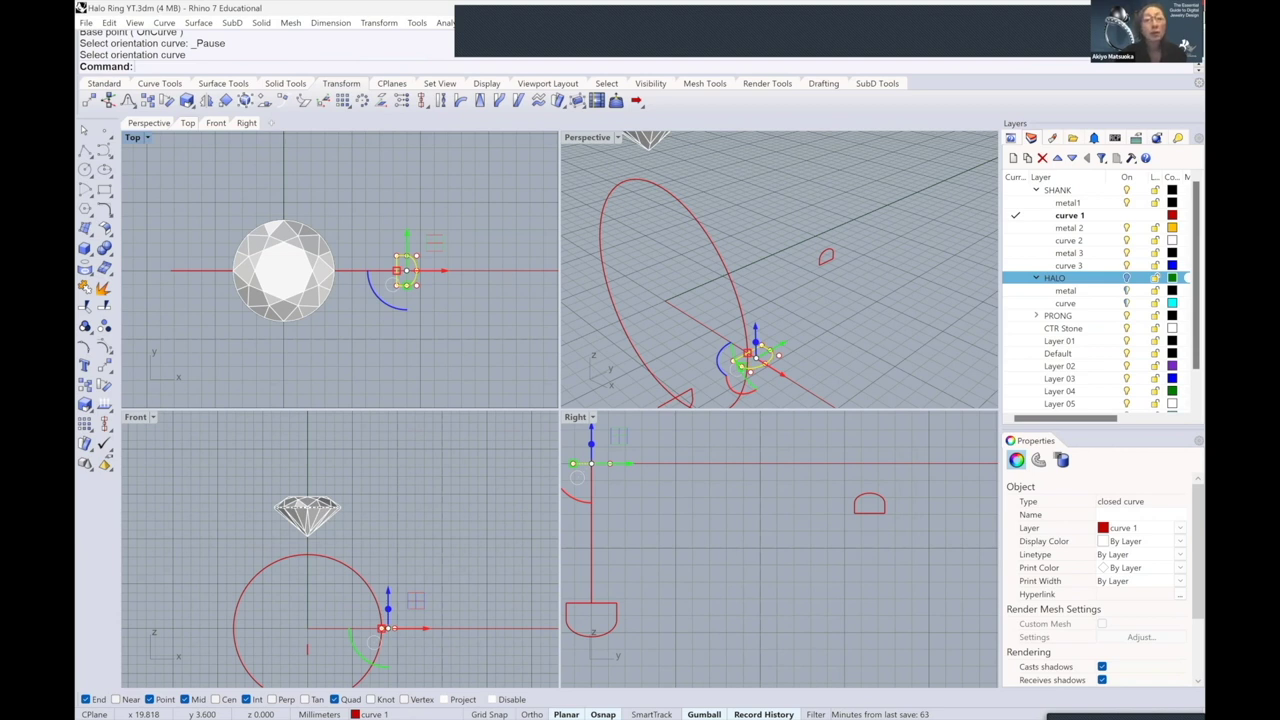
left_click(514, 277)
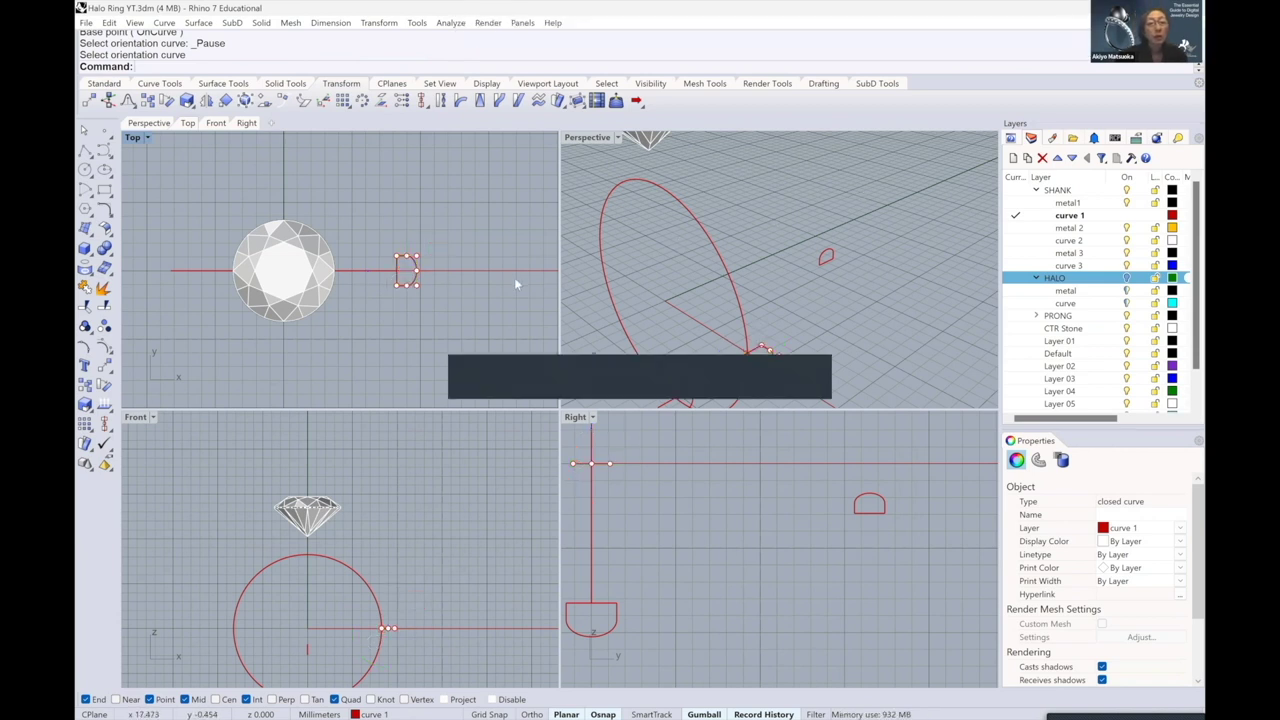
- Mirror a copy of the 2.2 mm profile across the Y axis to the opposite side of the ring using the MH alias
right_click_drag(408, 278, 453, 267)
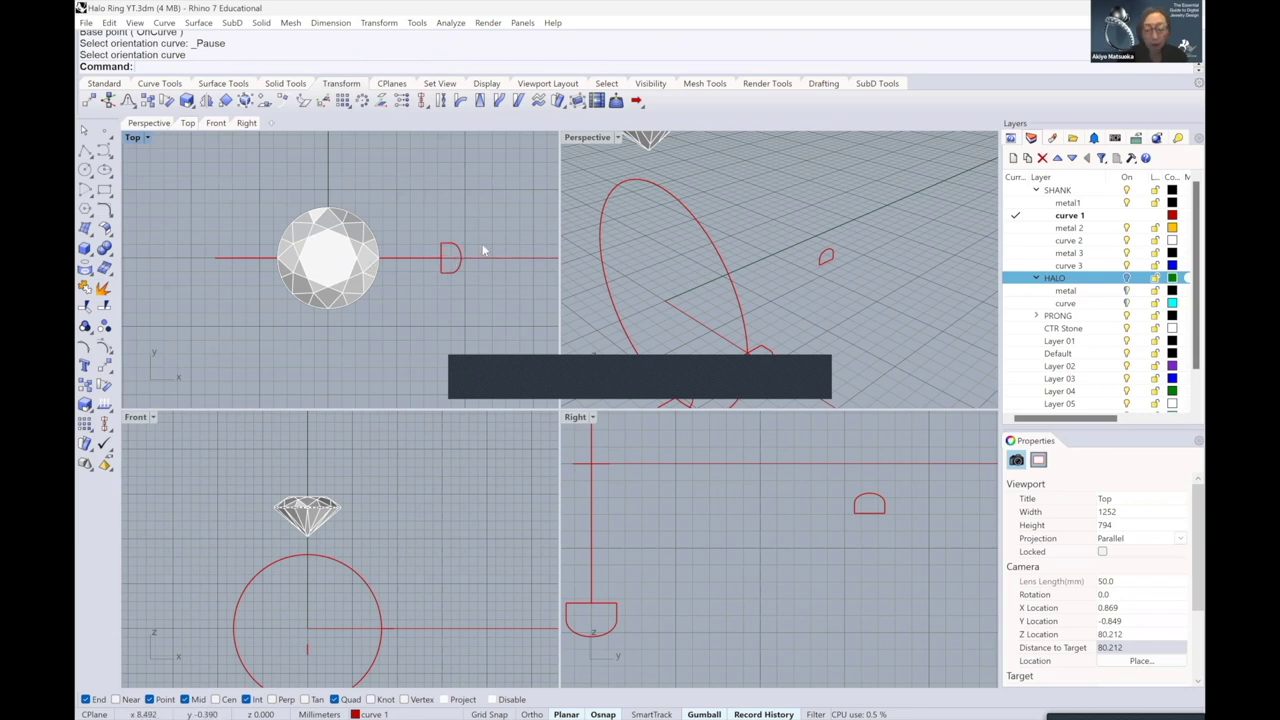
left_click(483, 250)
type("MH")
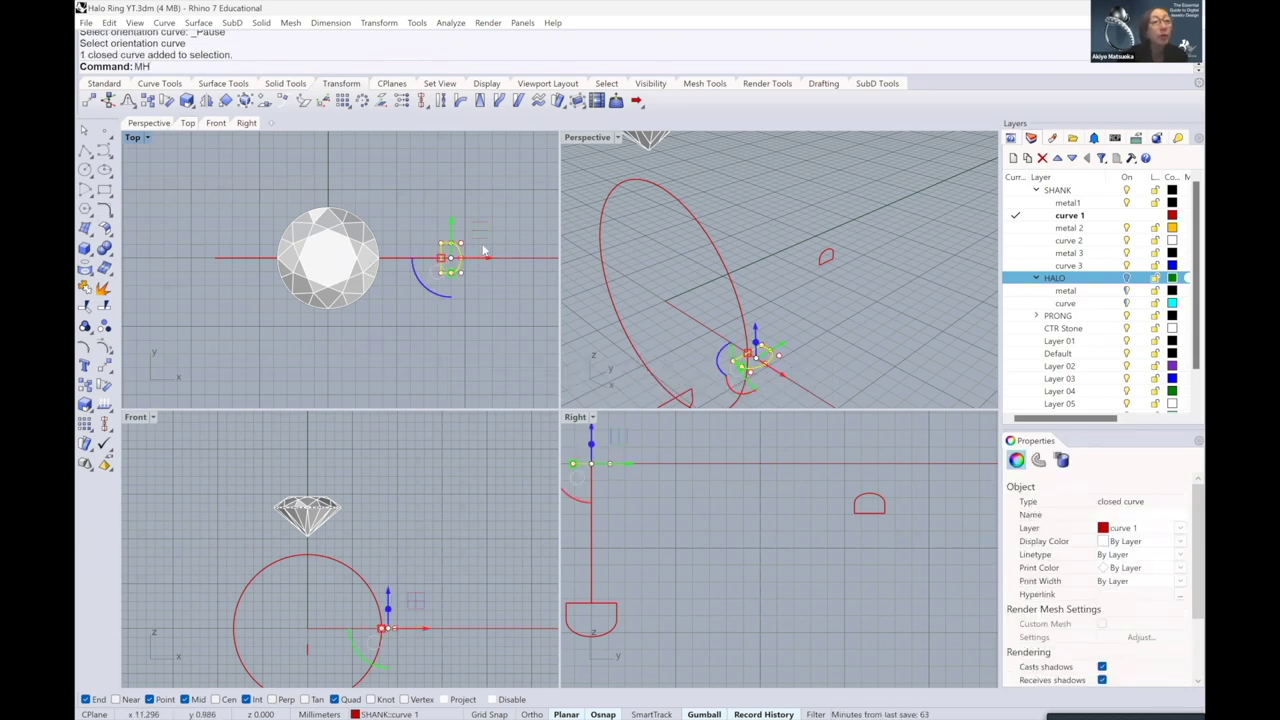
key("Return")
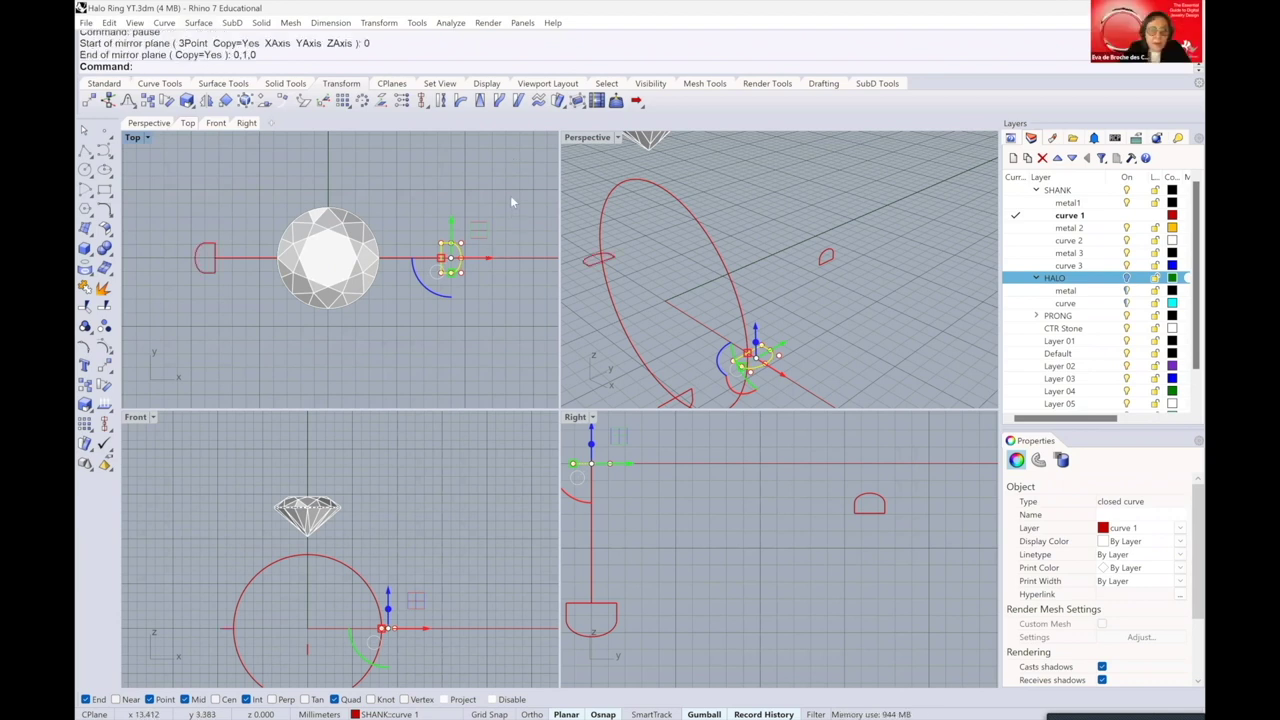
left_click(463, 240)
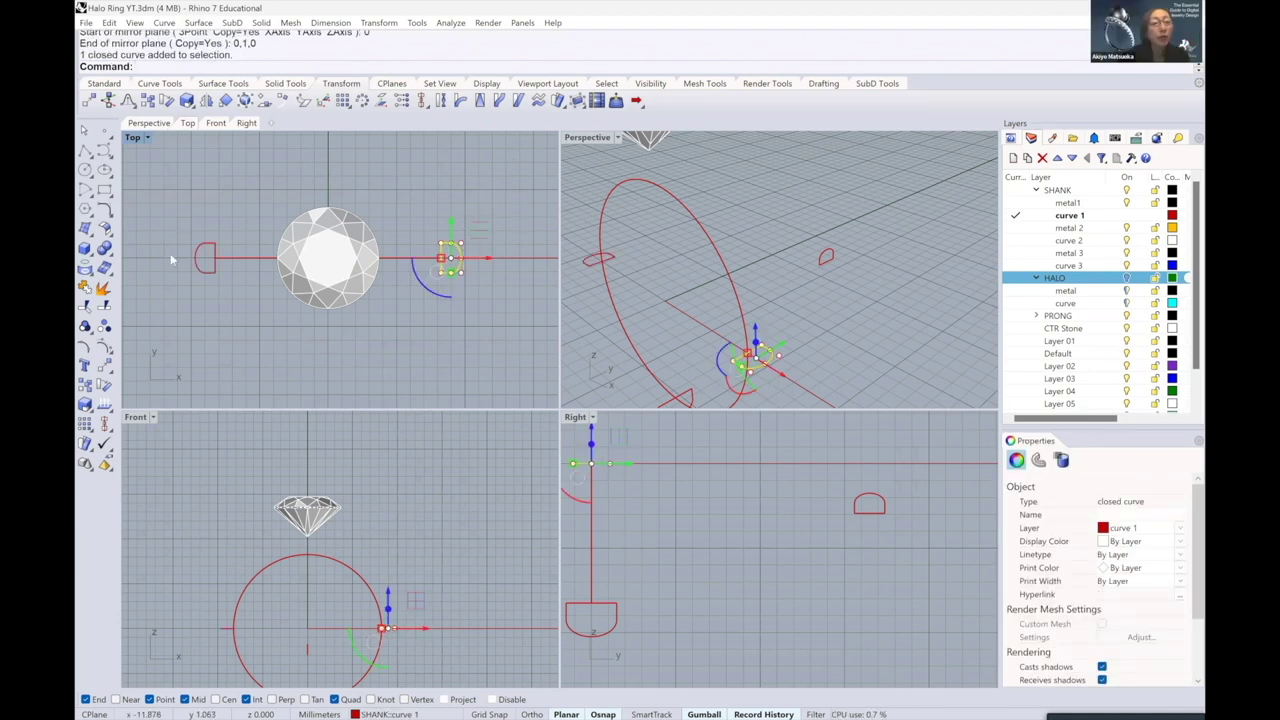
- Move the remaining small profile by the midpoint of its flat base onto the ring curve's top quadrant, below the stone
left_click(872, 219)
right_click_drag(794, 354, 757, 307)
scroll(758, 306, "up", 2)
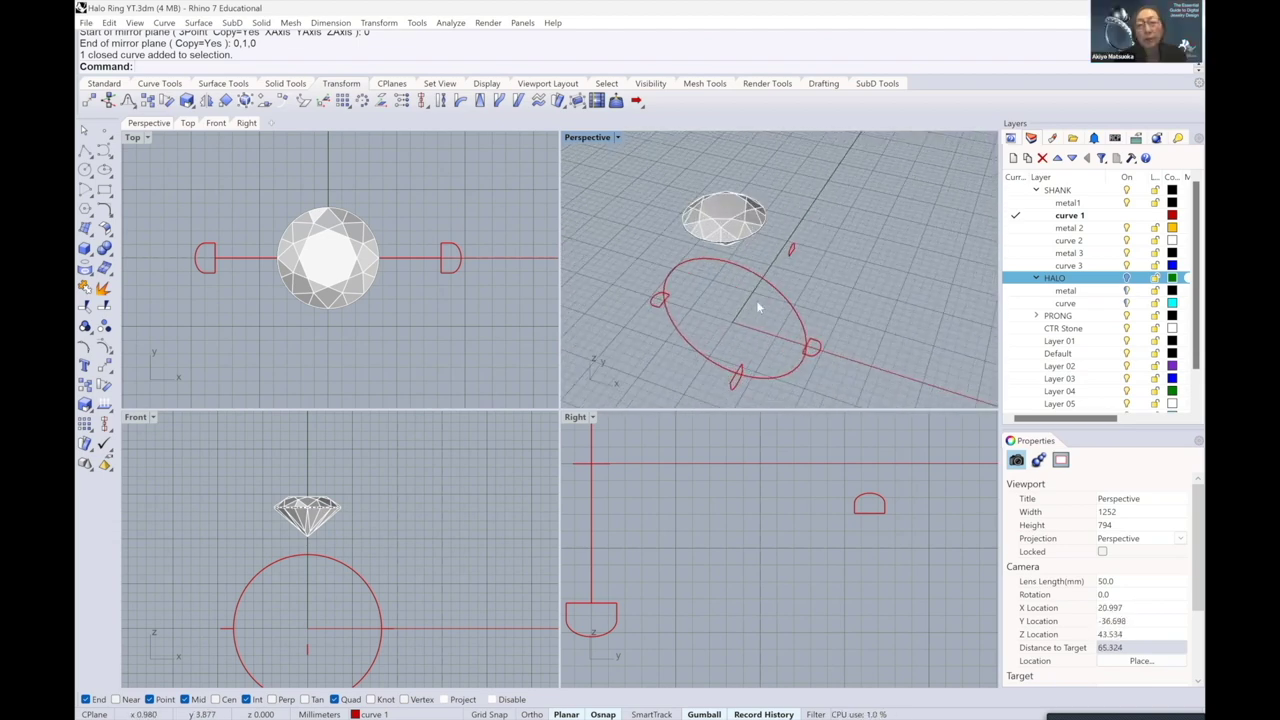
scroll(758, 306, "up", 2)
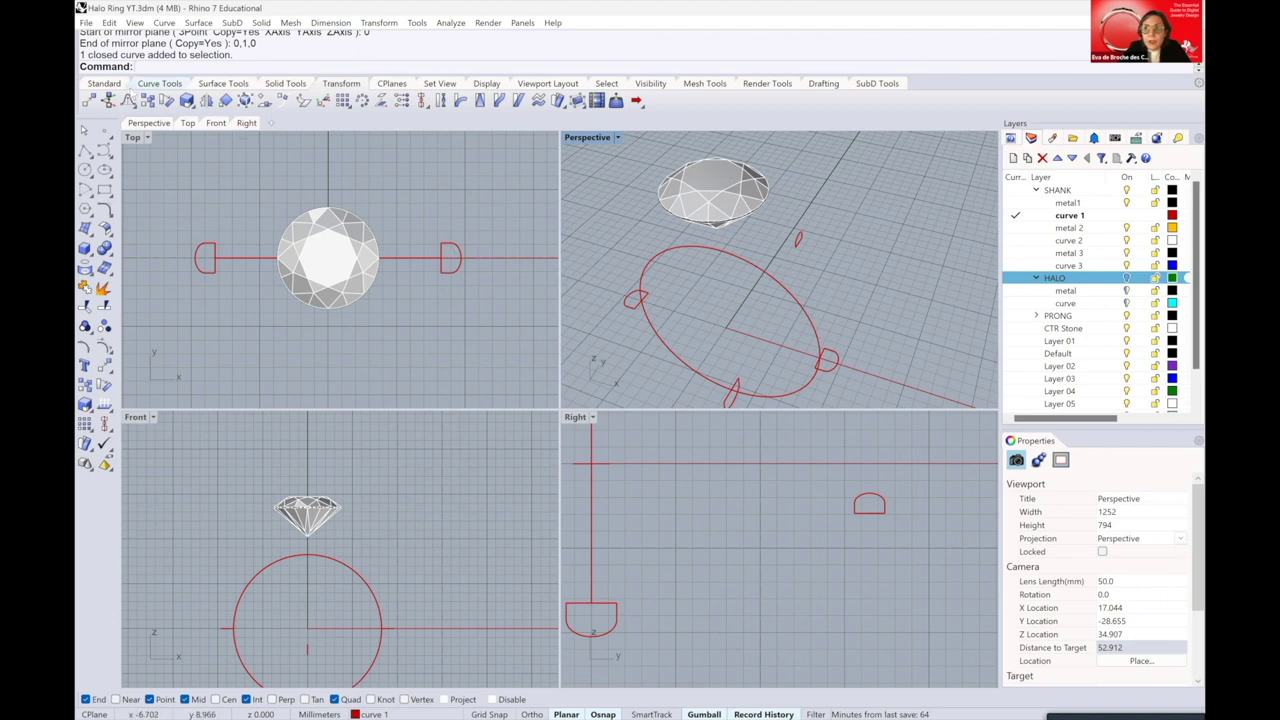
scroll(238, 60, "up", 1)
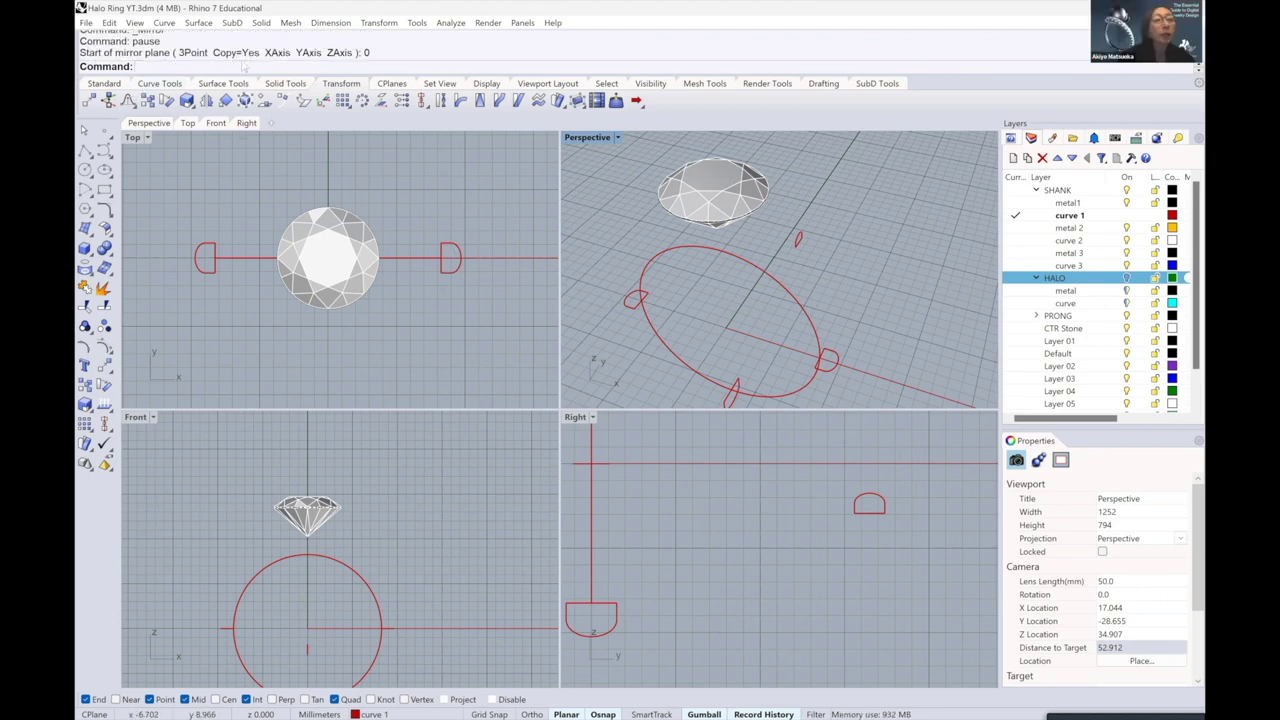
scroll(244, 62, "down", 2)
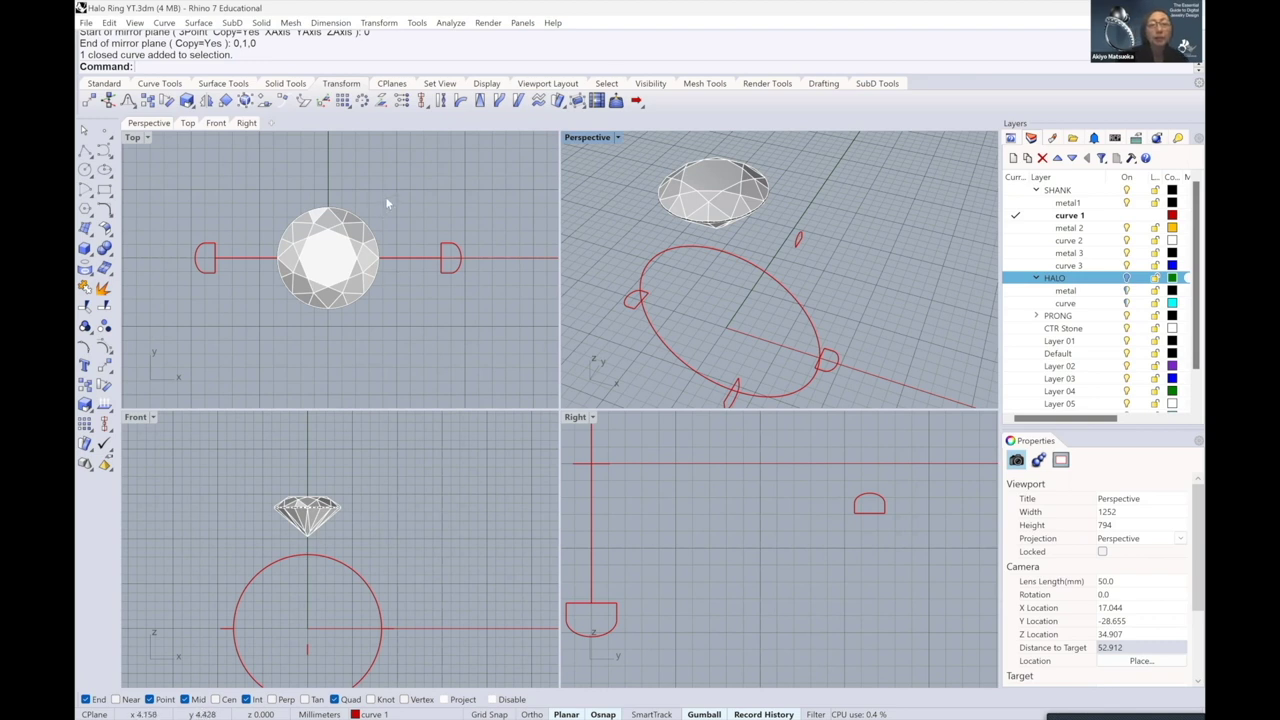
scroll(817, 244, "up", 5)
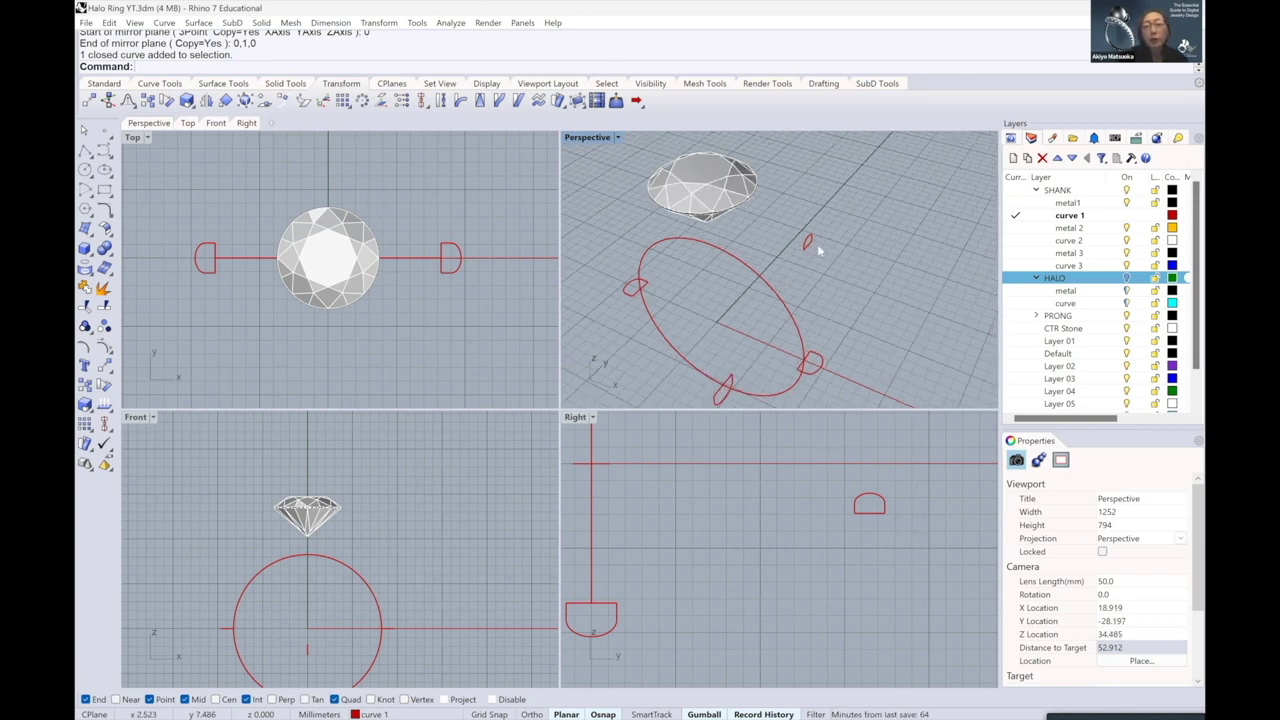
left_click(868, 518)
left_click(868, 516)
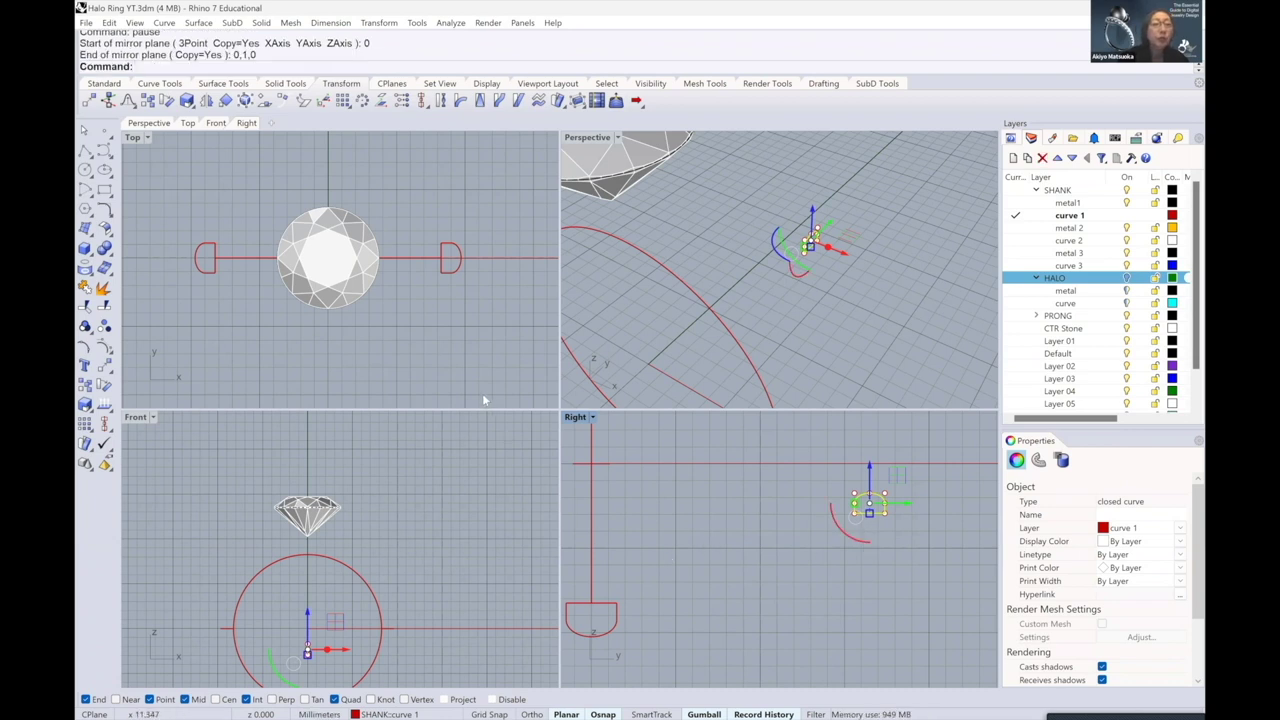
left_click(104, 365)
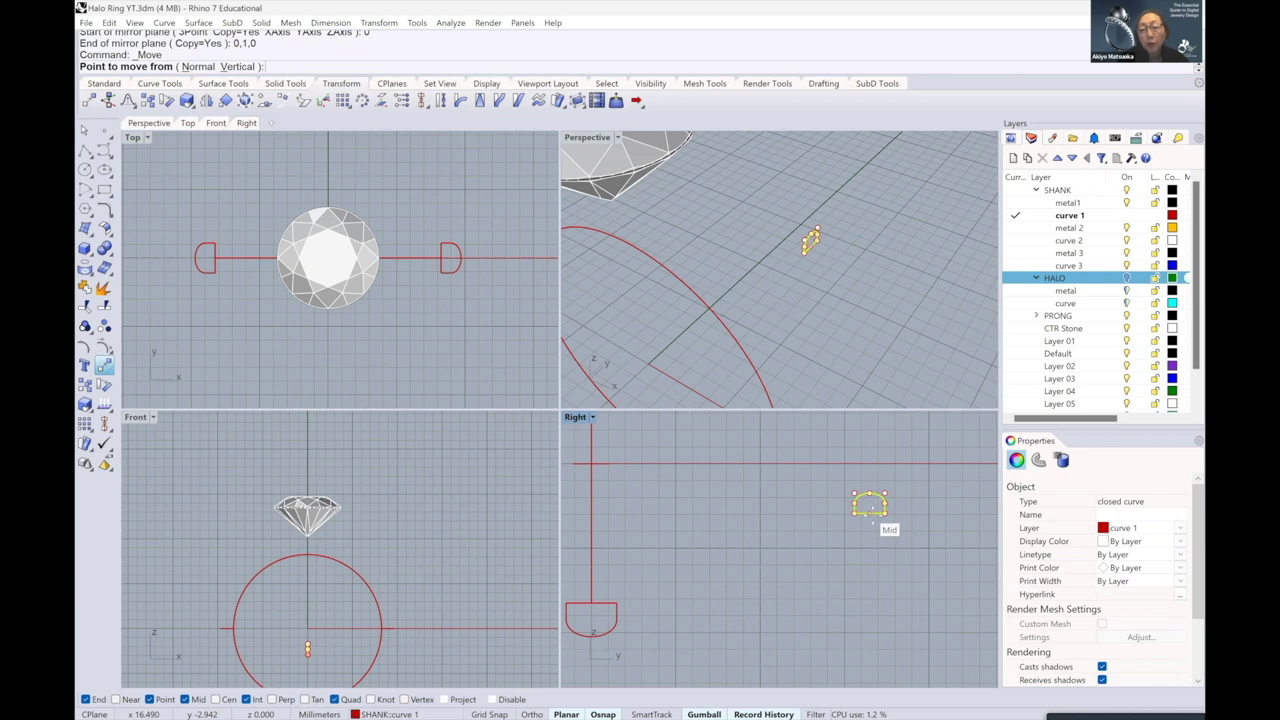
left_click(876, 519)
scroll(776, 512, "down", 3)
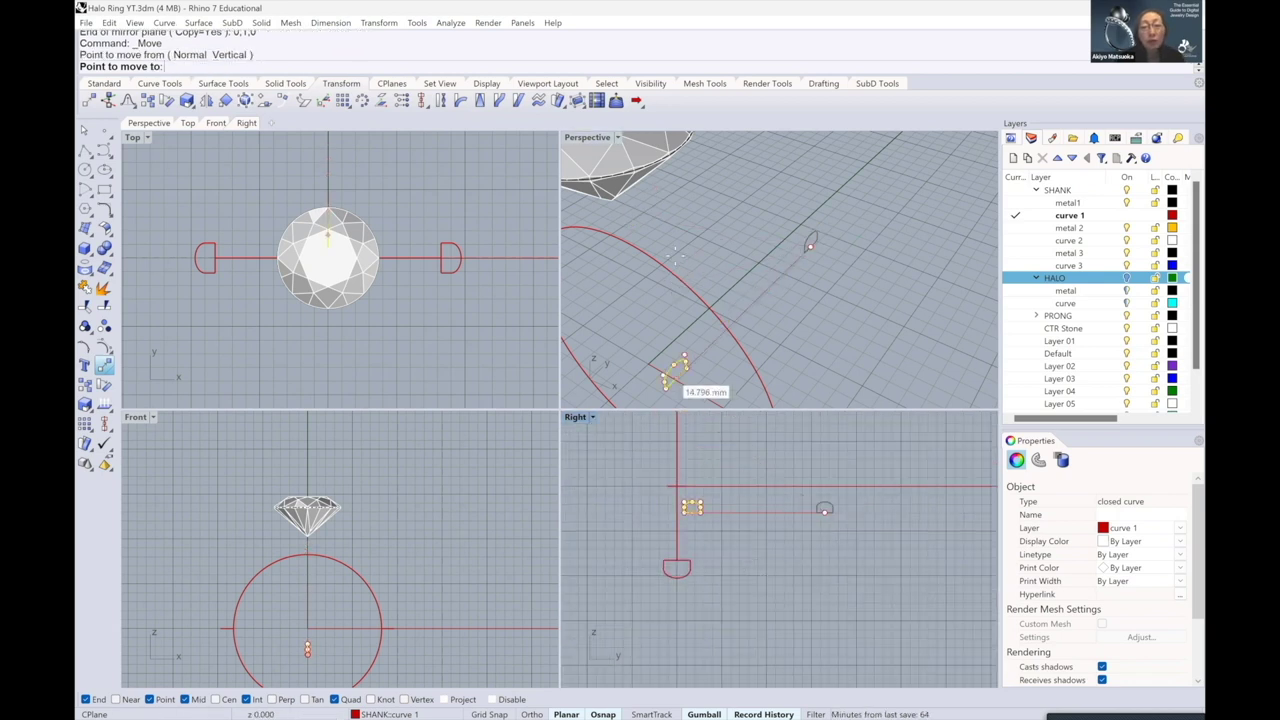
scroll(655, 305, "down", 2)
right_click_drag(734, 440, 734, 486)
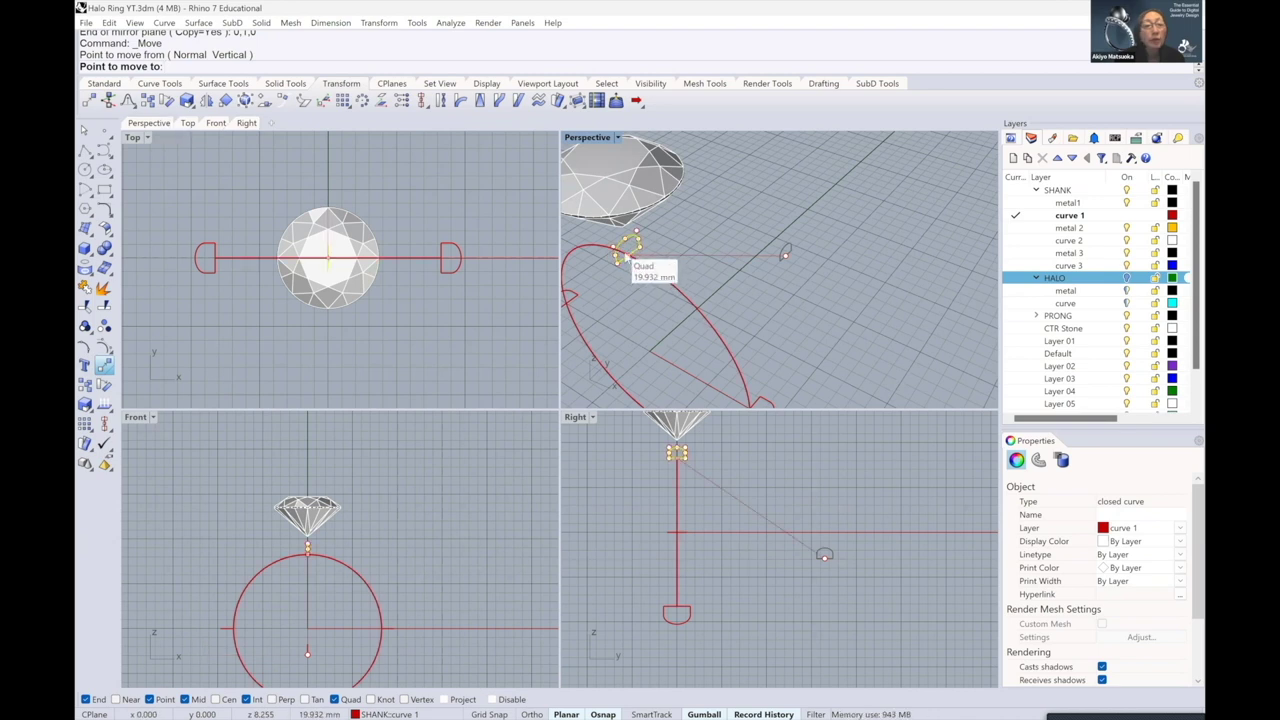
left_click(621, 255)
key("Return")
left_click(768, 256)
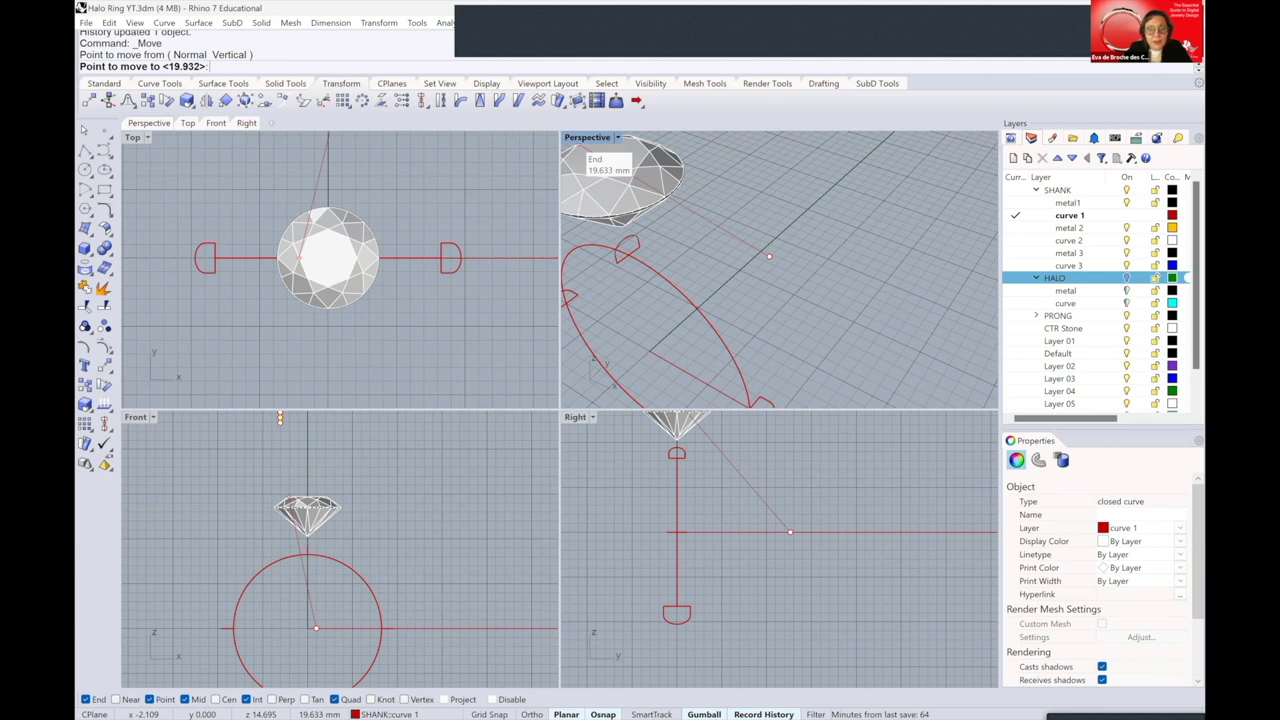
key("shift+alt")
key("F8")
key("F3")
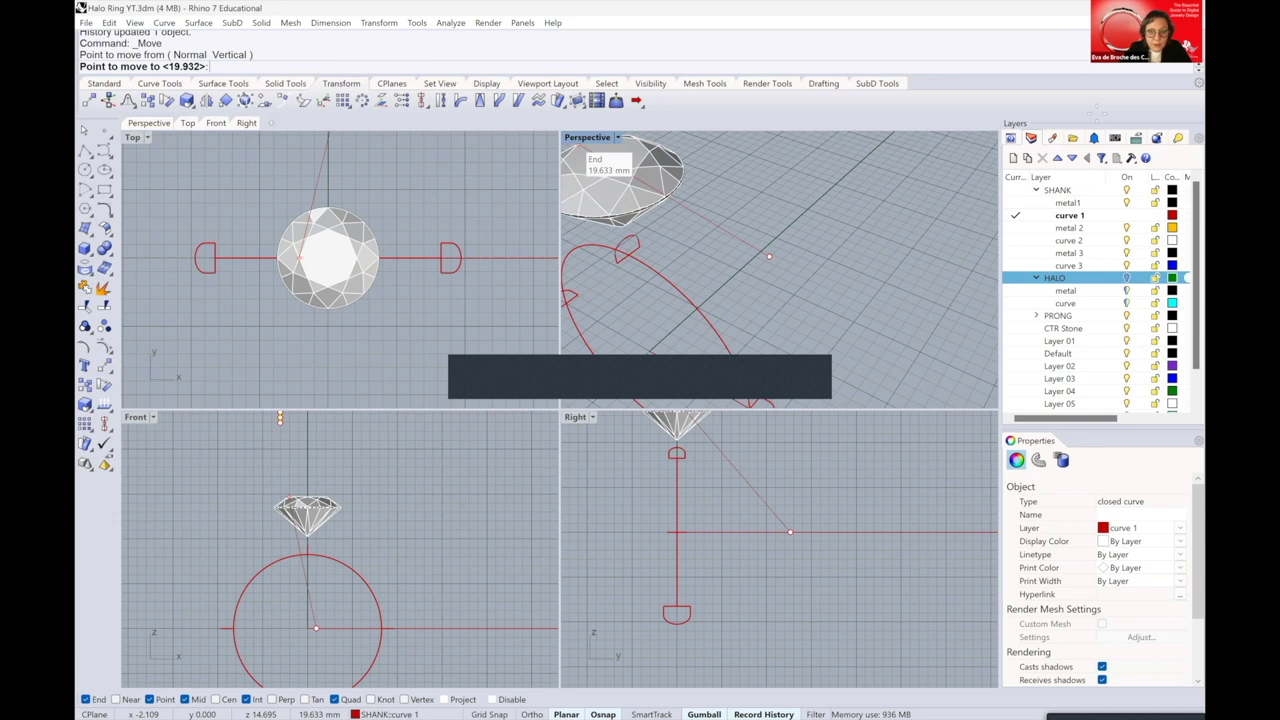
key("Escape")
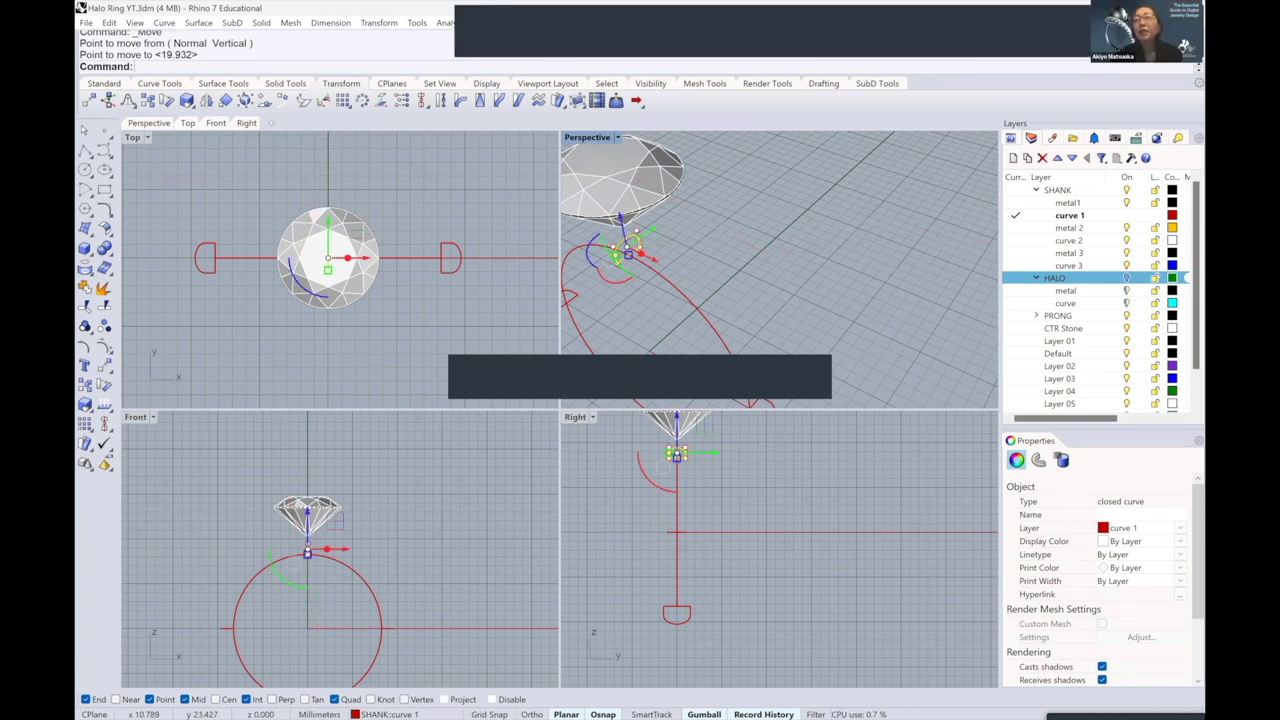
key("Escape")
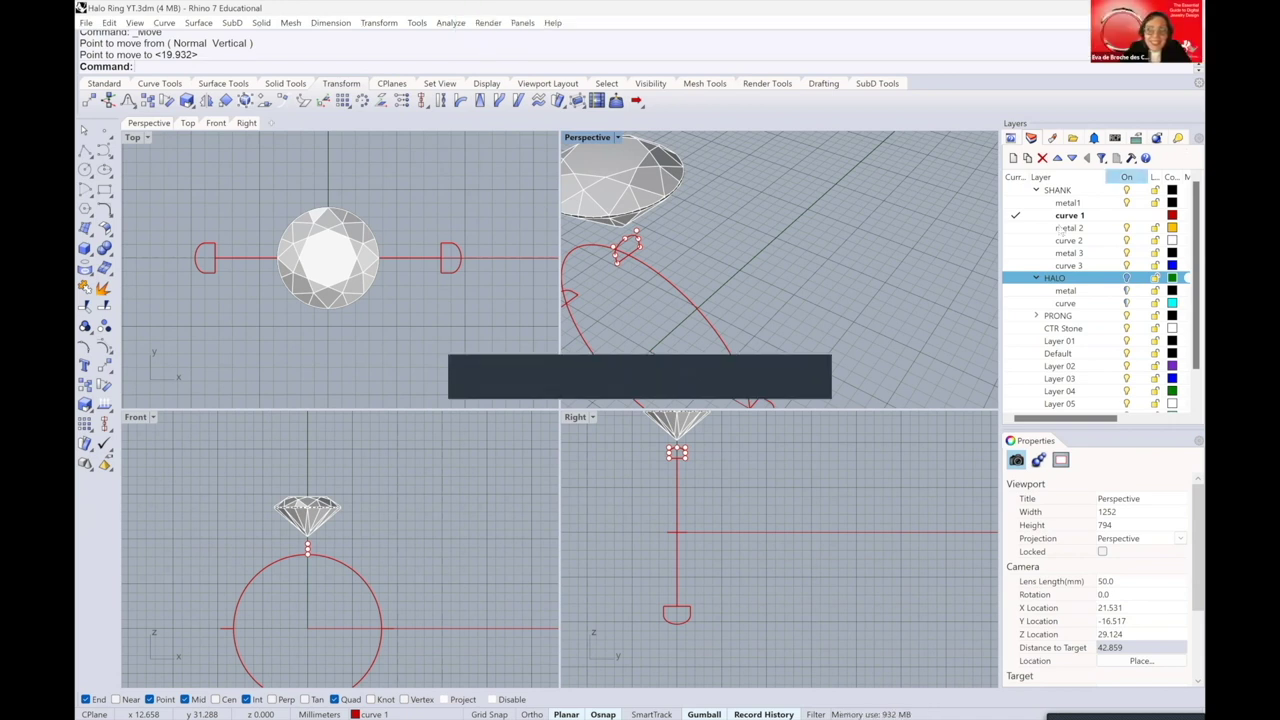
key("Escape")
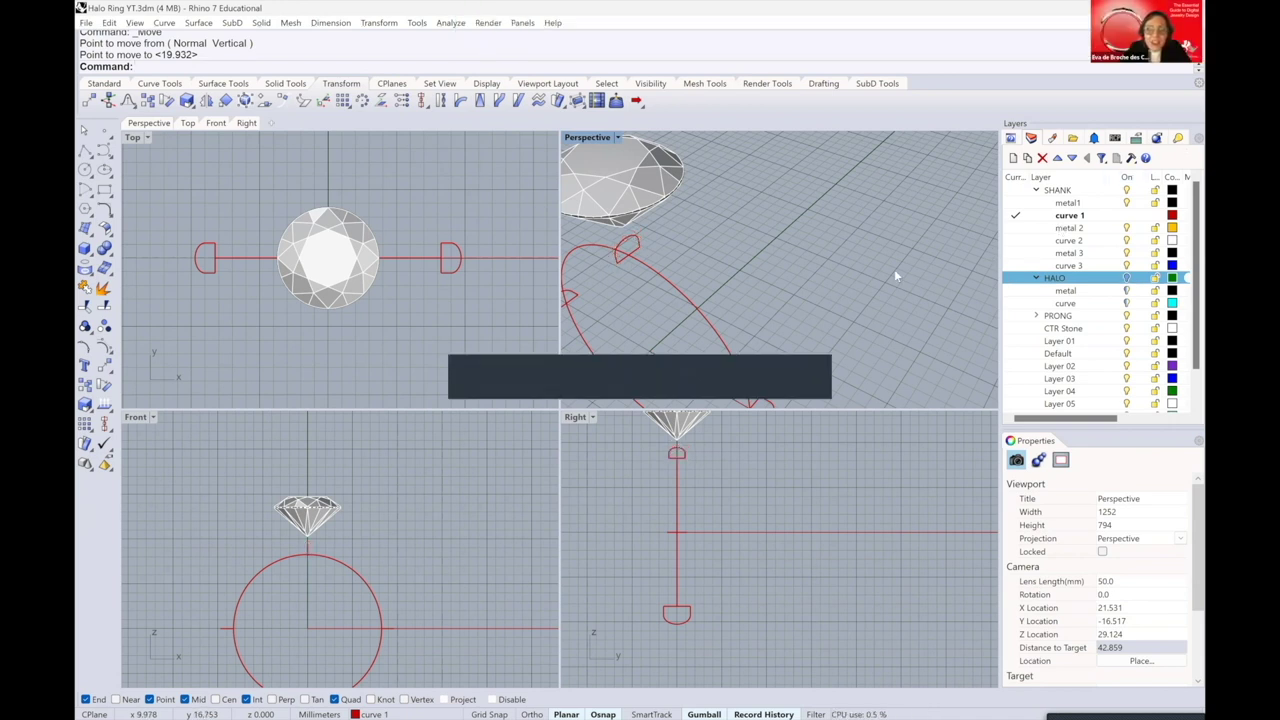
- Maximize the Perspective viewport and make the SHANK sublayer metal1 the current layer
scroll(894, 268, "down", 5)
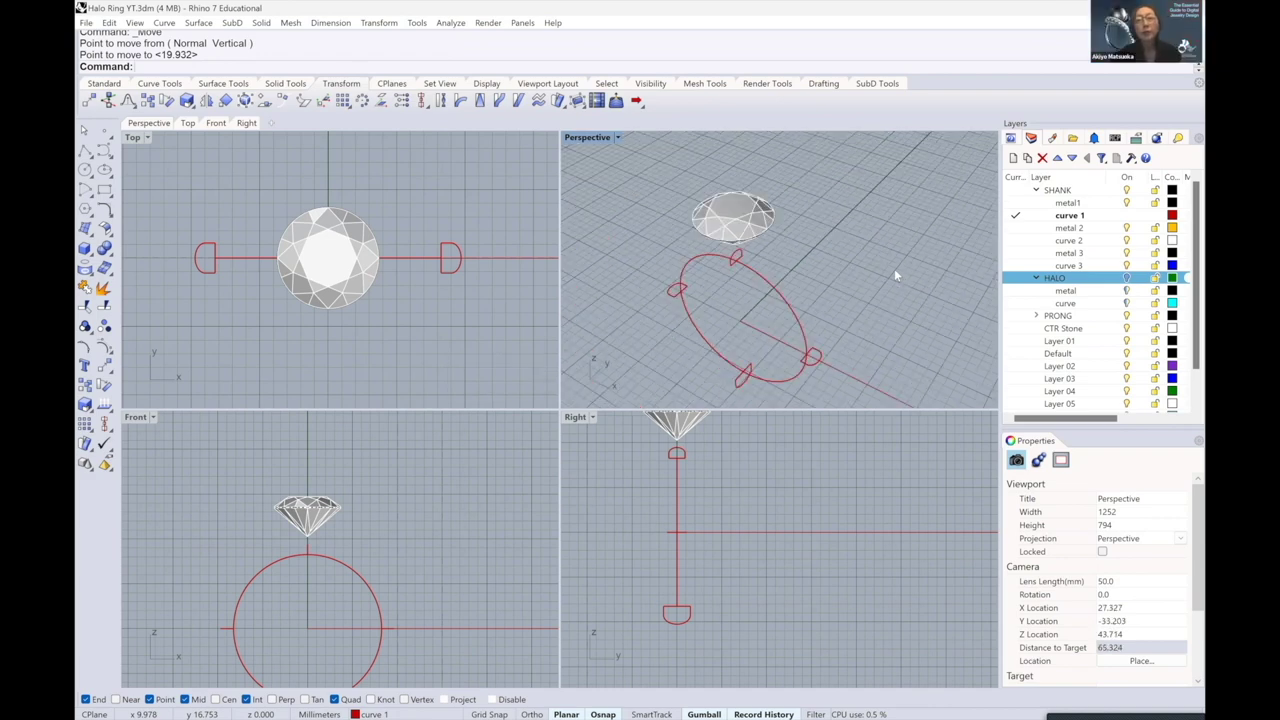
scroll(895, 276, "up", 2)
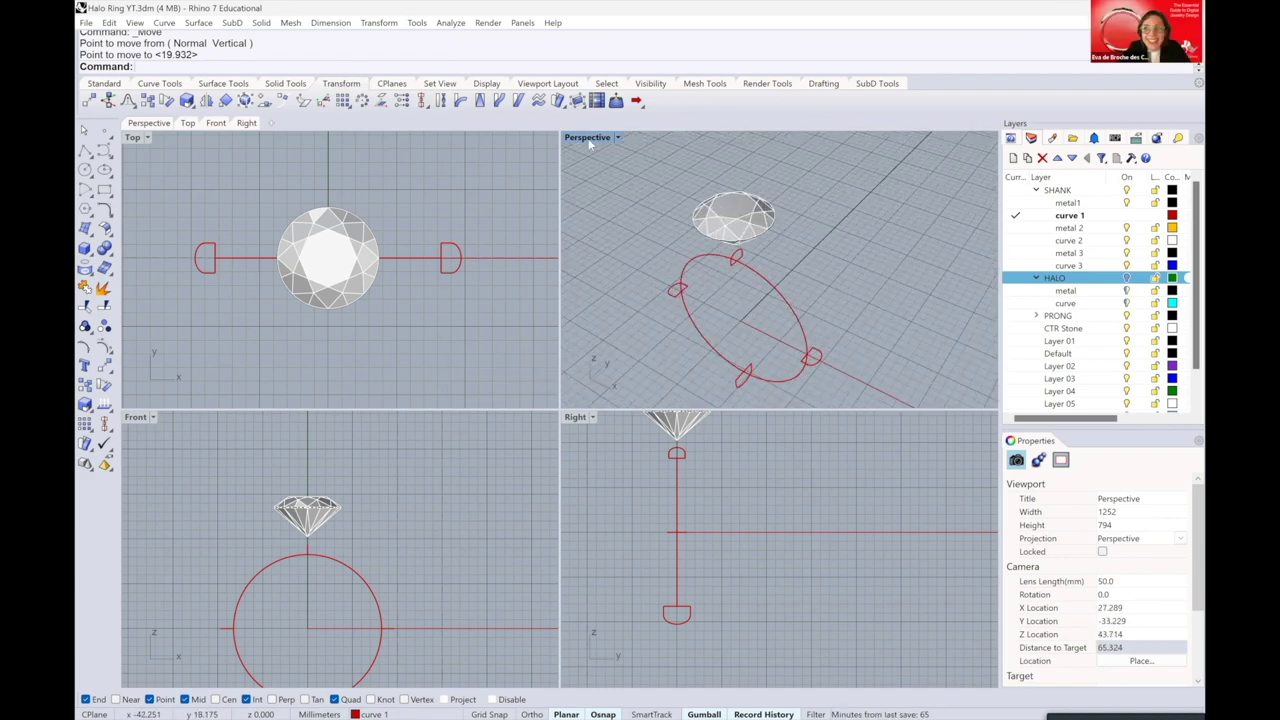
key("ctrl+m")
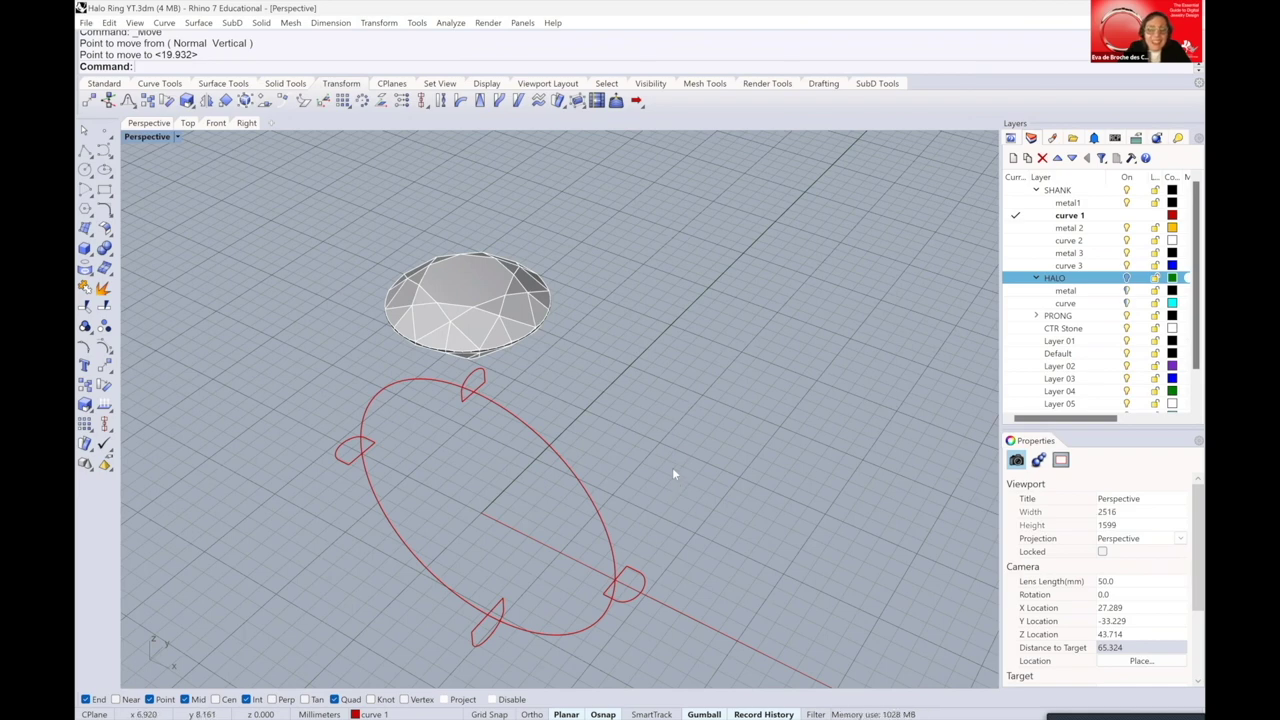
mouse_move(693, 429)
right_mouse_down()
mouse_move(658, 448)
mouse_move(714, 424)
mouse_move(702, 427)
mouse_move(709, 439)
right_mouse_up()
scroll(714, 424, "down", 2)
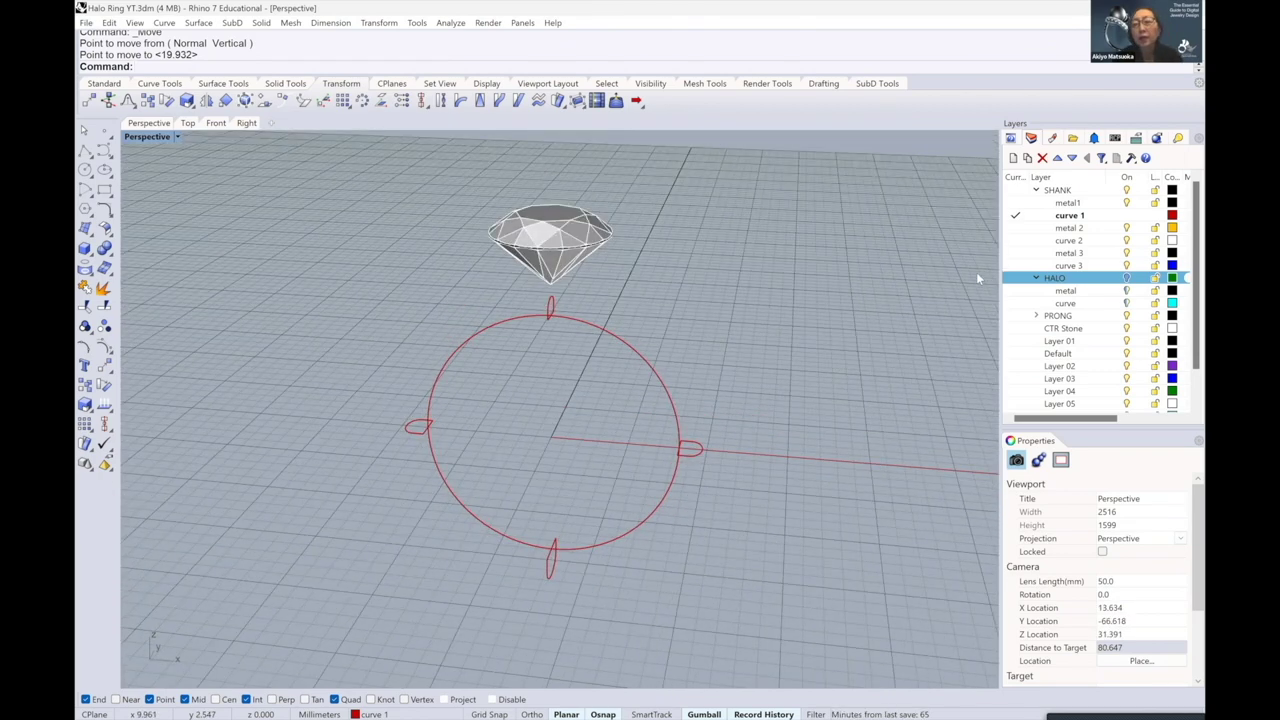
left_click(1015, 203)
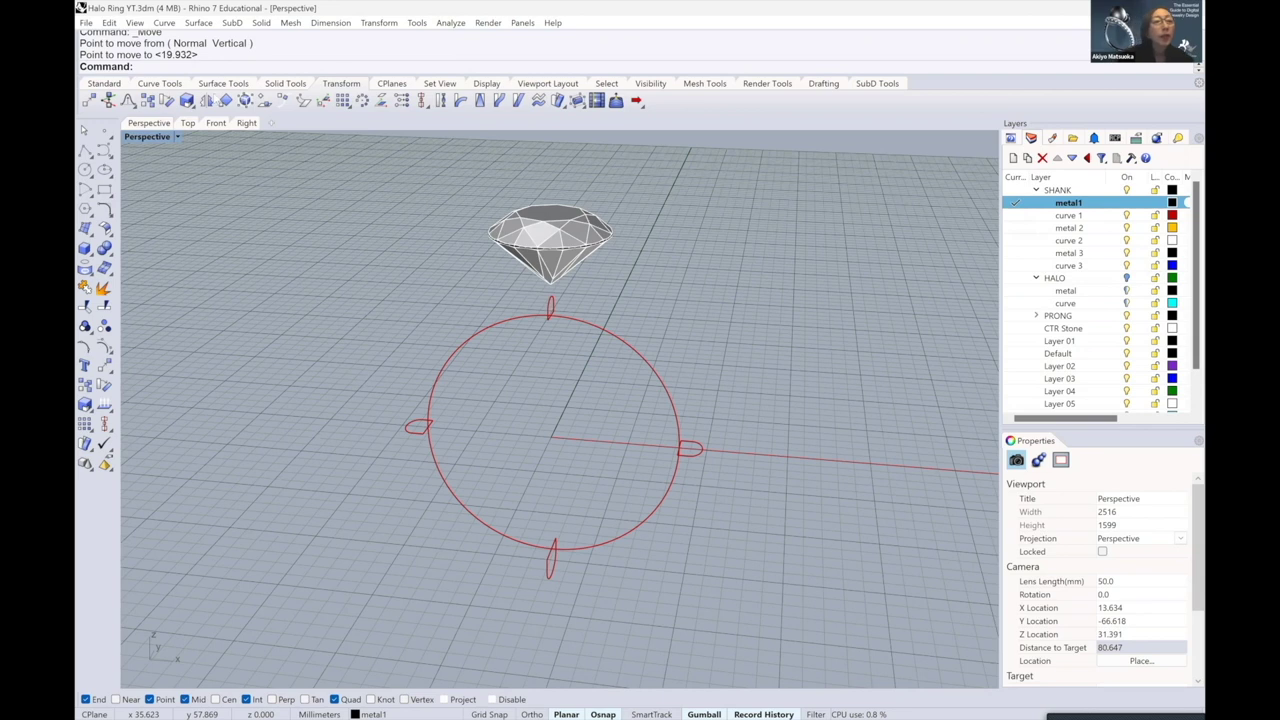
- Start a Sweep1 with the ring curve as rail and the two side profiles plus the bottom profile as sweep shapes
left_click(223, 83)
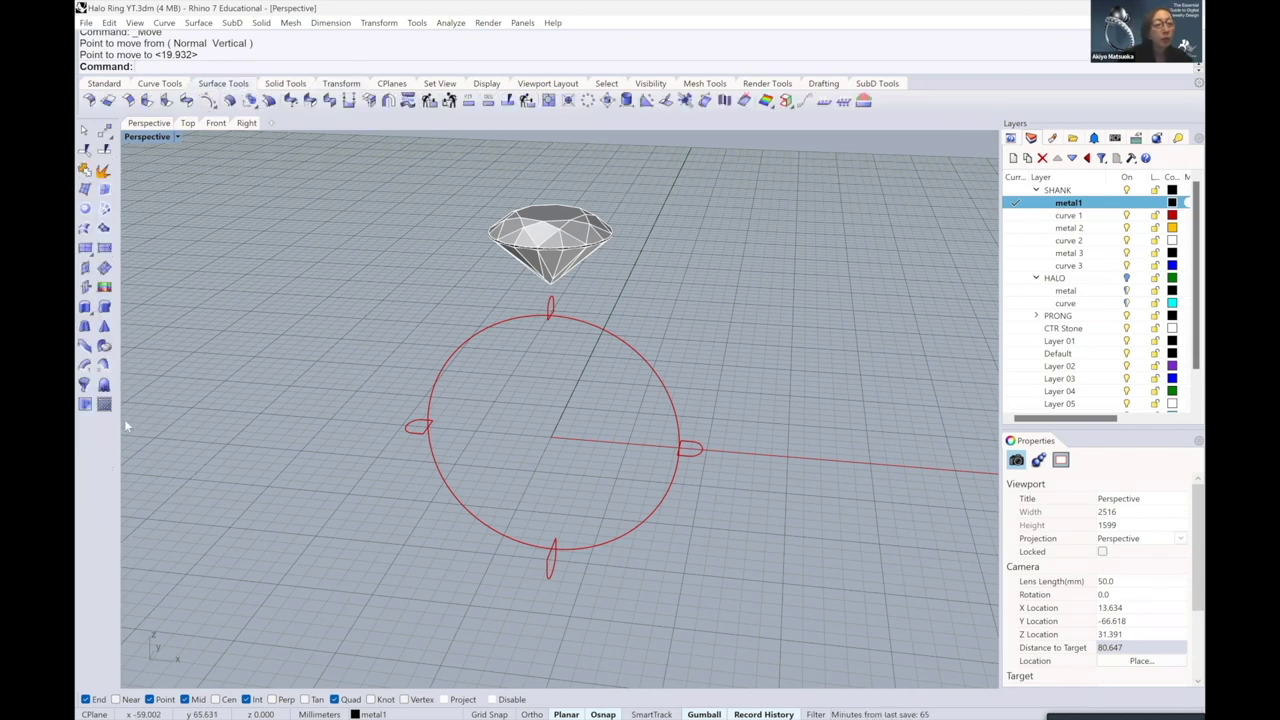
left_click(87, 366)
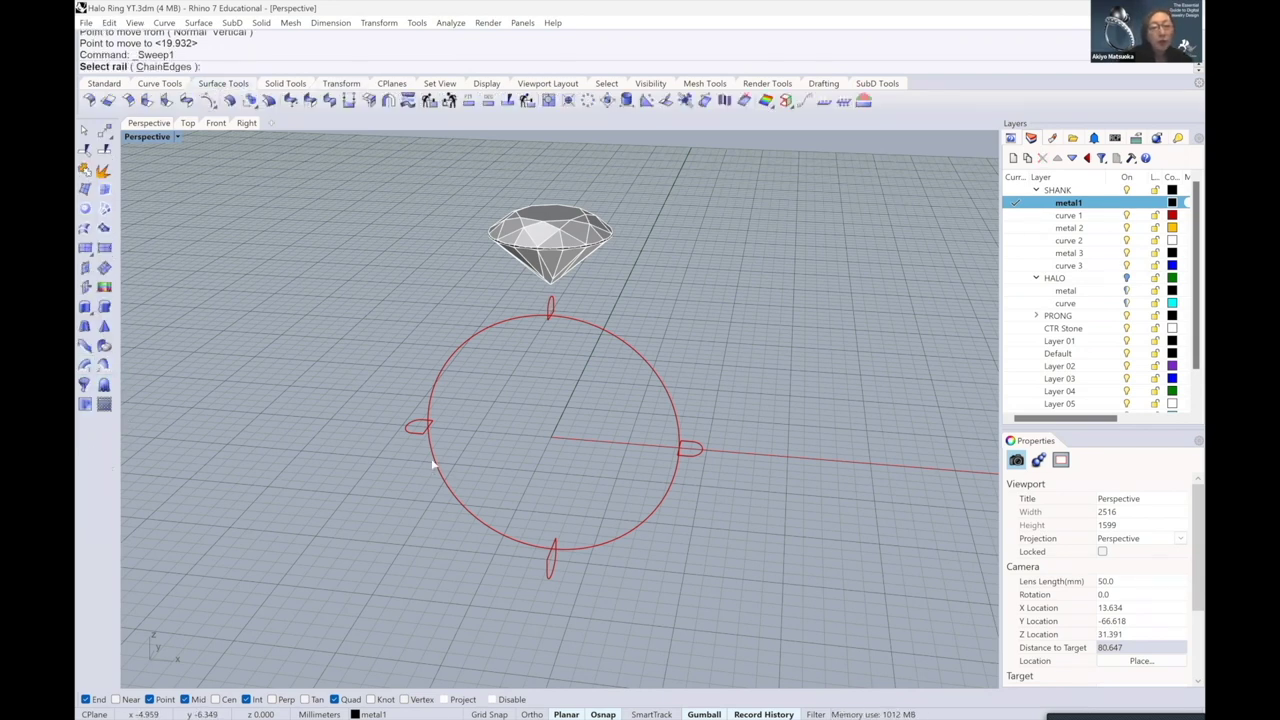
right_click_drag(420, 413, 425, 416)
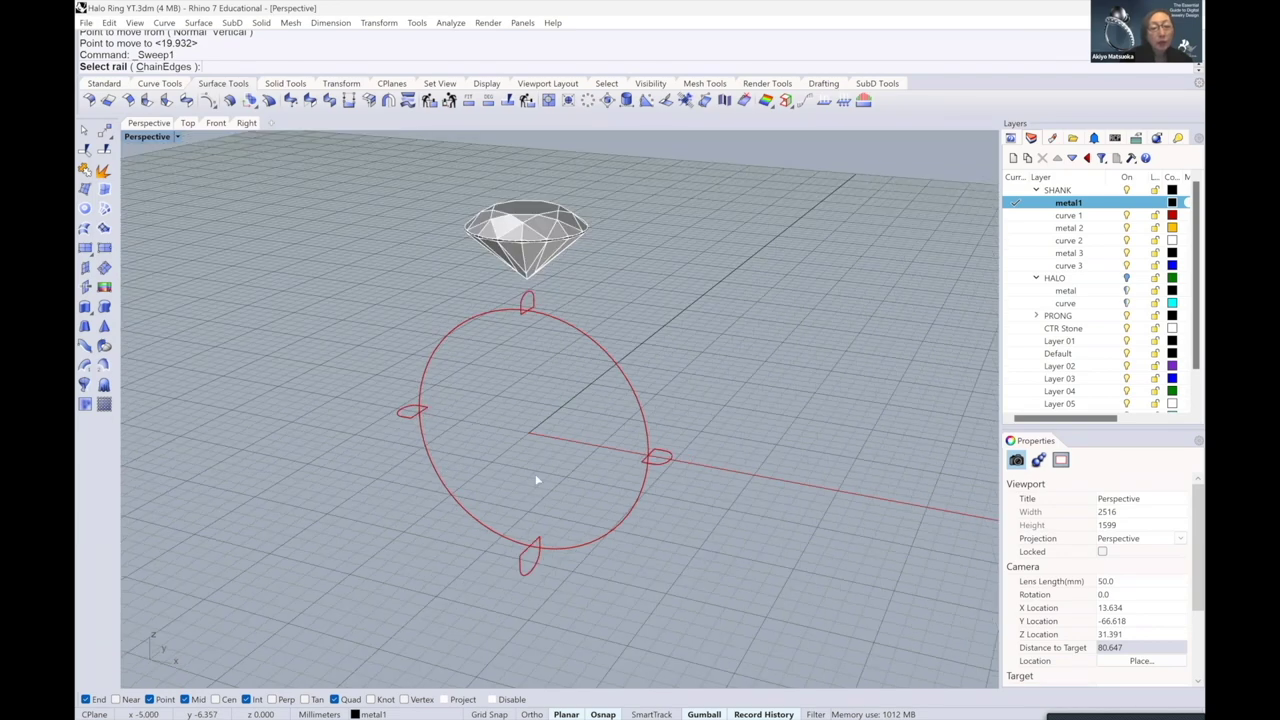
left_click(636, 492)
scroll(644, 462, "up", 2)
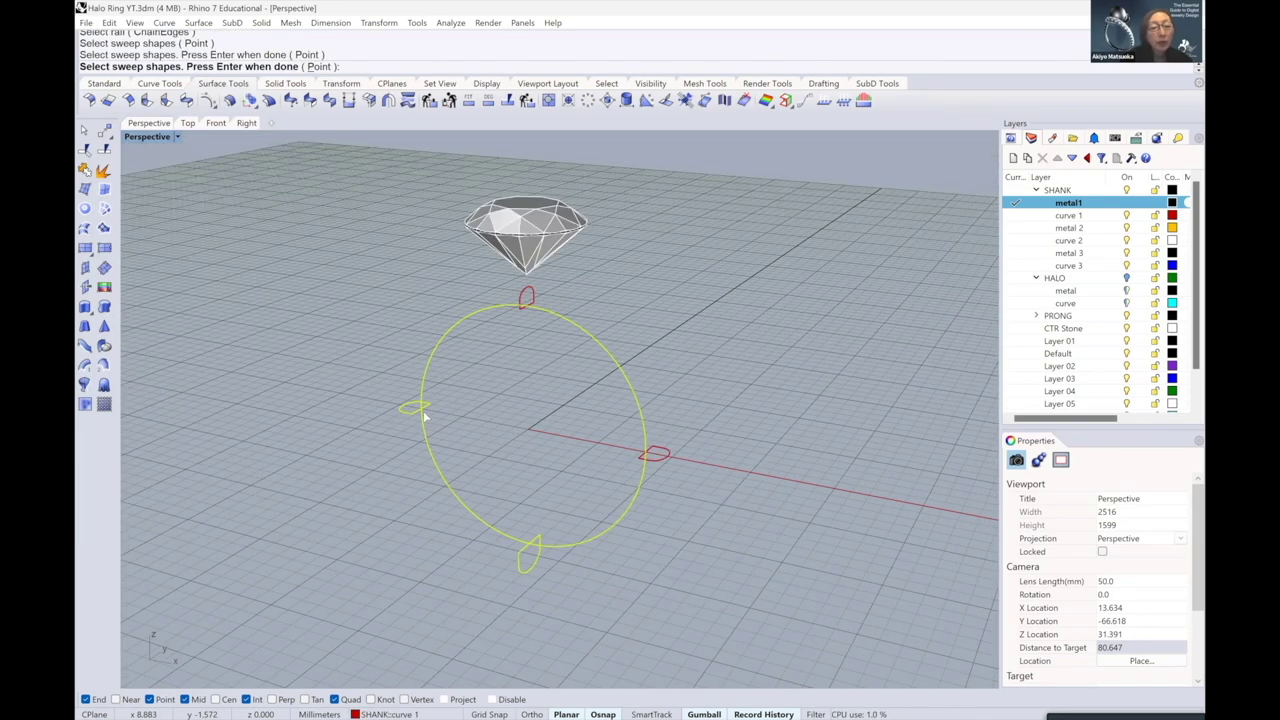
key("Return")
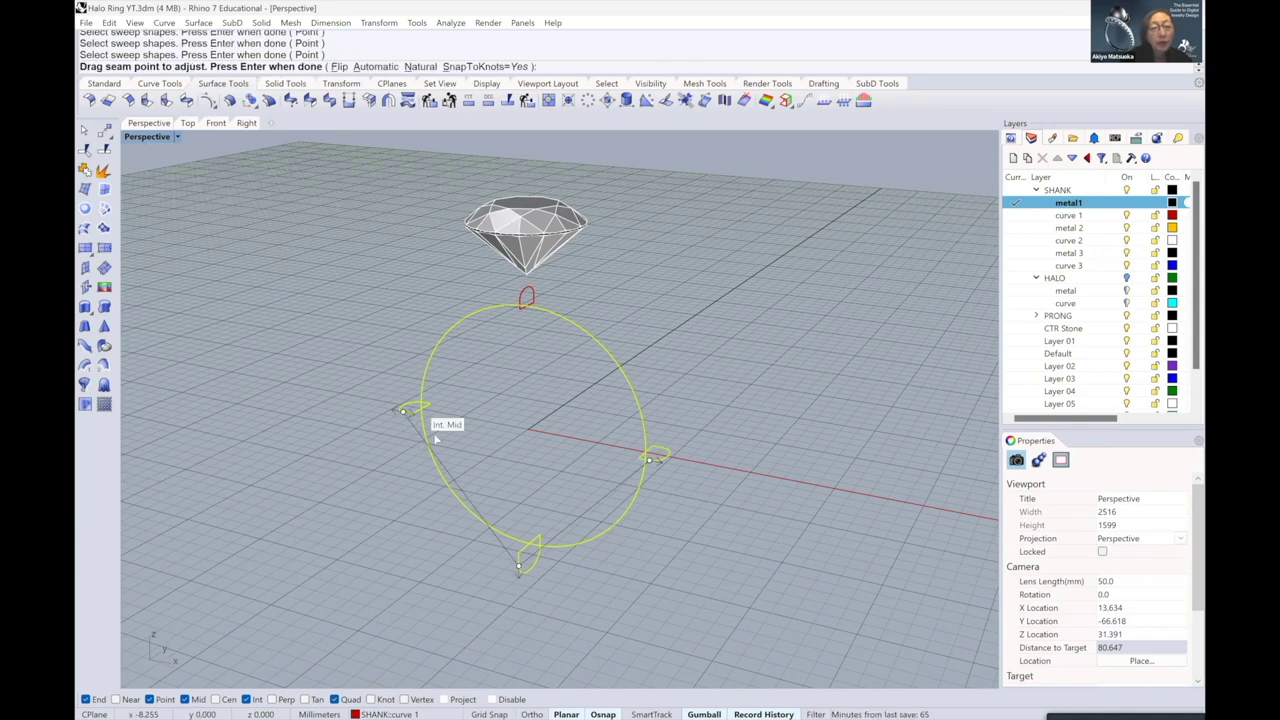
- Align the seam points of the three sweep profiles to the midpoints of their flat bases, where they meet the rail
scroll(436, 438, "up", 3)
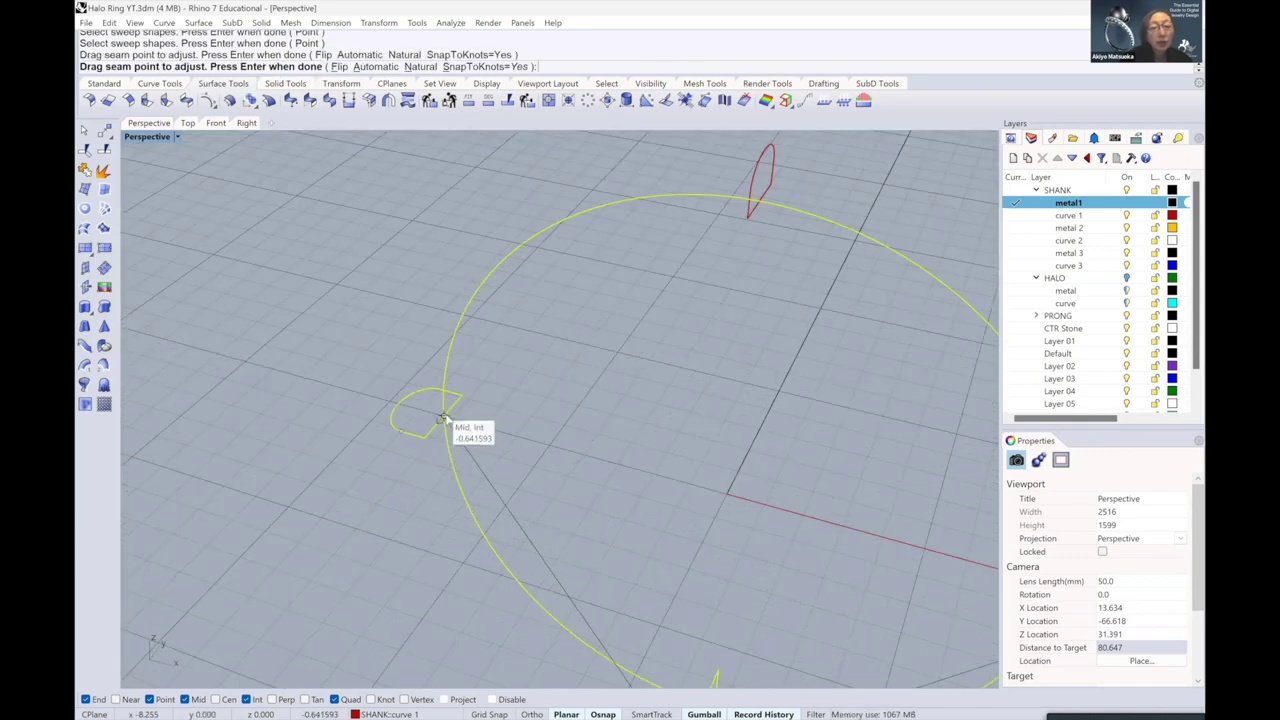
left_click(445, 418)
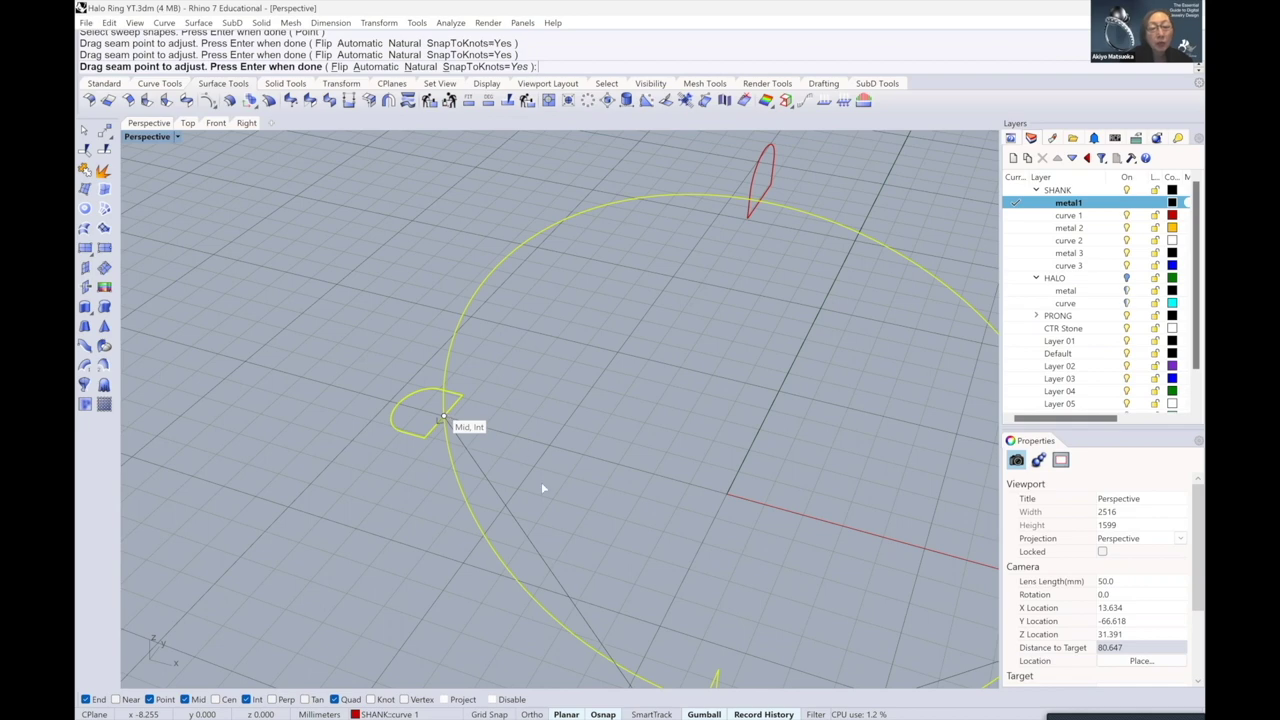
scroll(548, 565, "down", 2)
right_click_drag(608, 645, 547, 563, "shift")
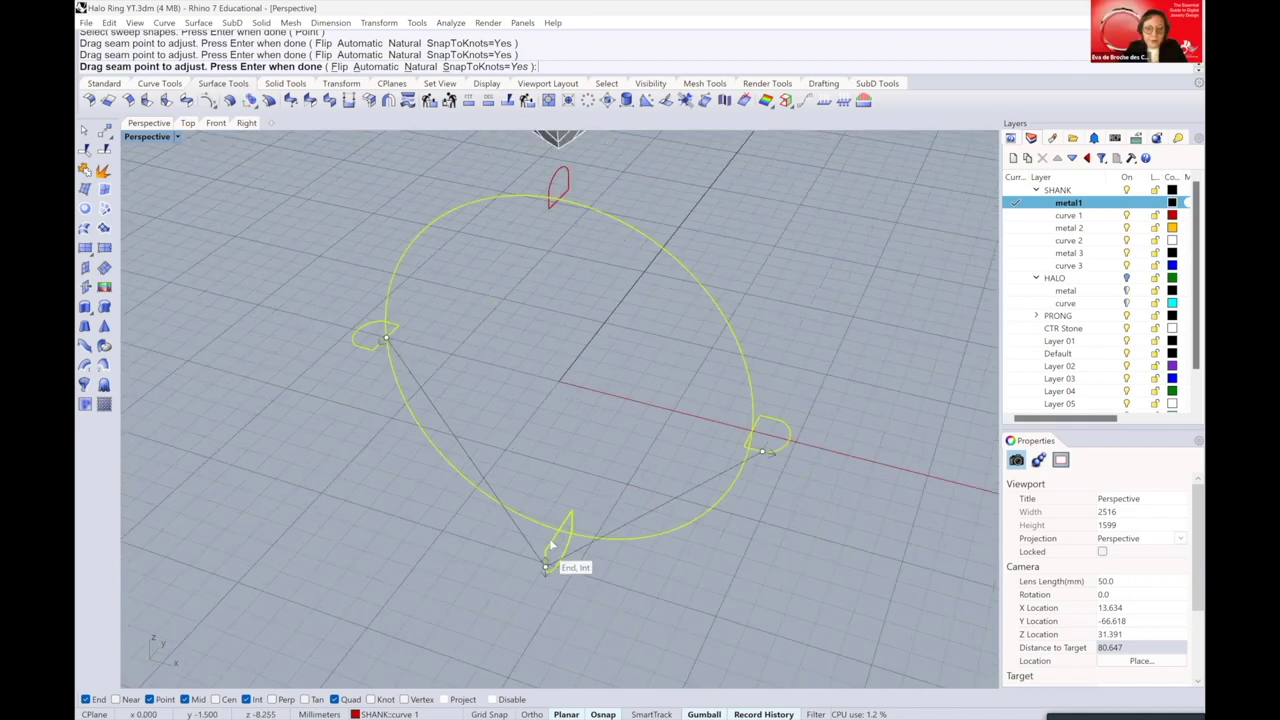
left_click(547, 564)
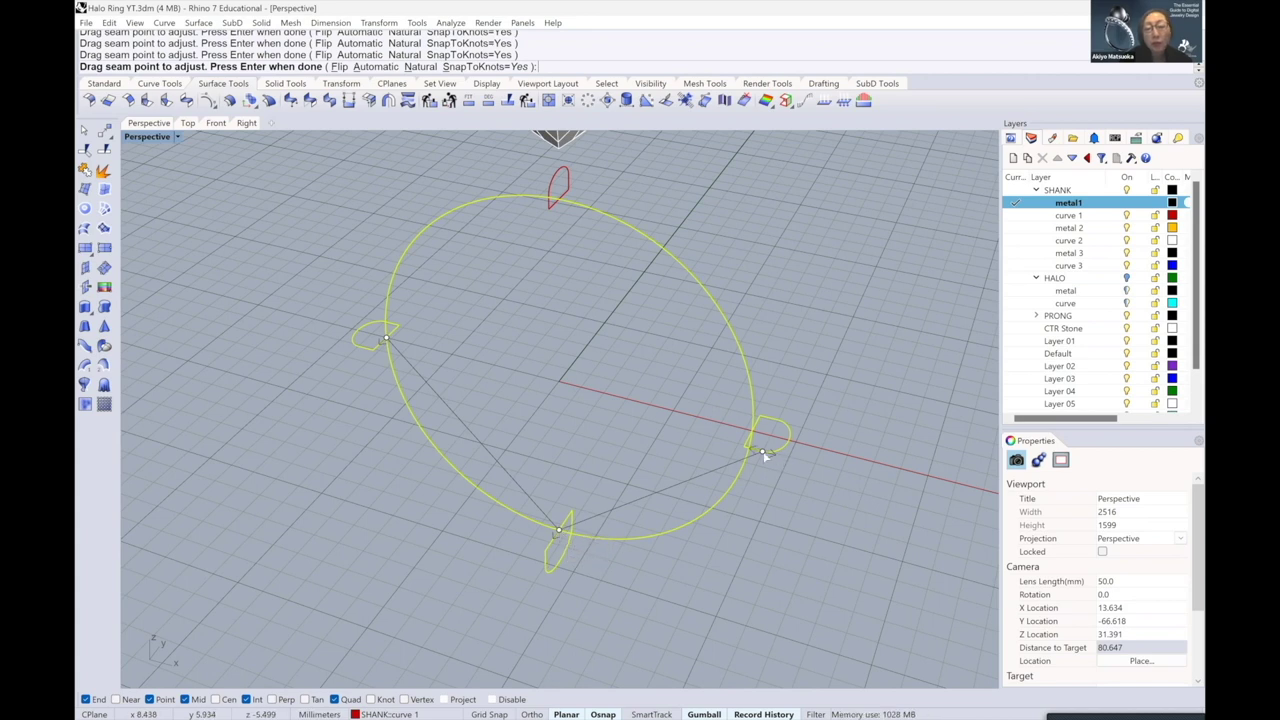
mouse_move(762, 451)
left_mouse_down()
mouse_move(745, 446)
mouse_move(751, 434)
left_mouse_up()
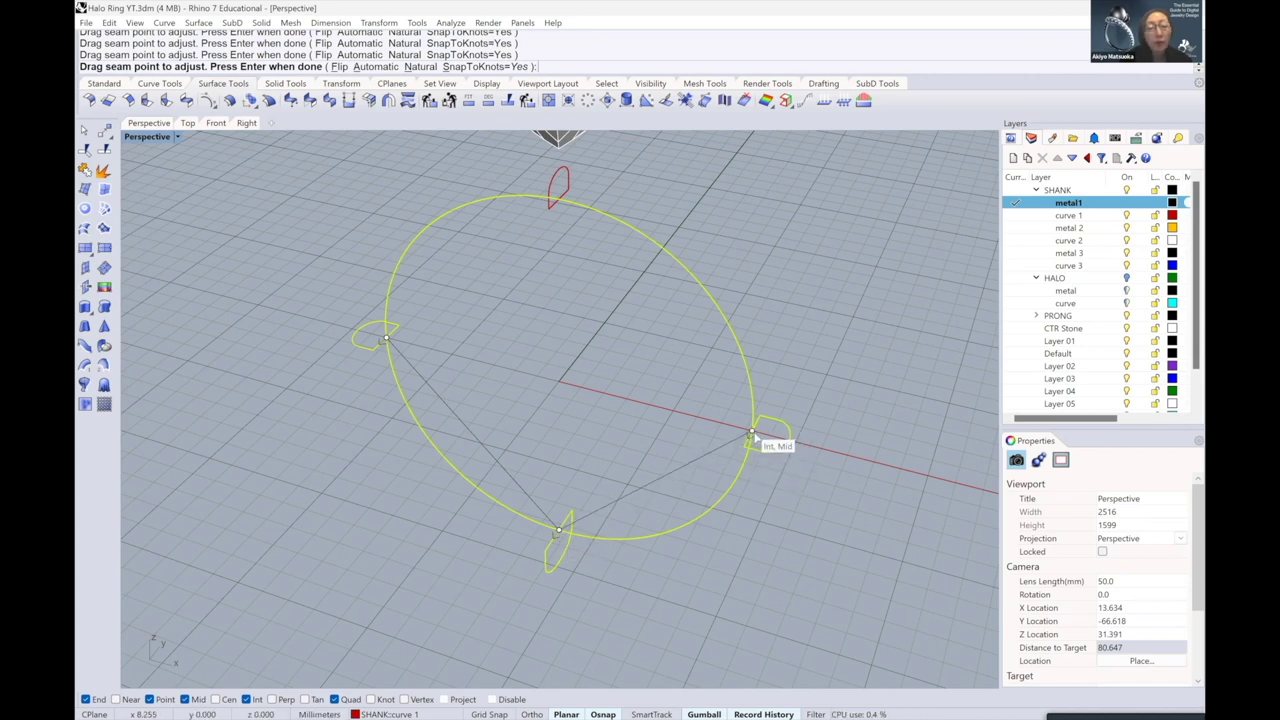
- Examine the seam points and their direction arrows on the three sweep profiles from close up and from different angles
right_click_drag(585, 418, 656, 444)
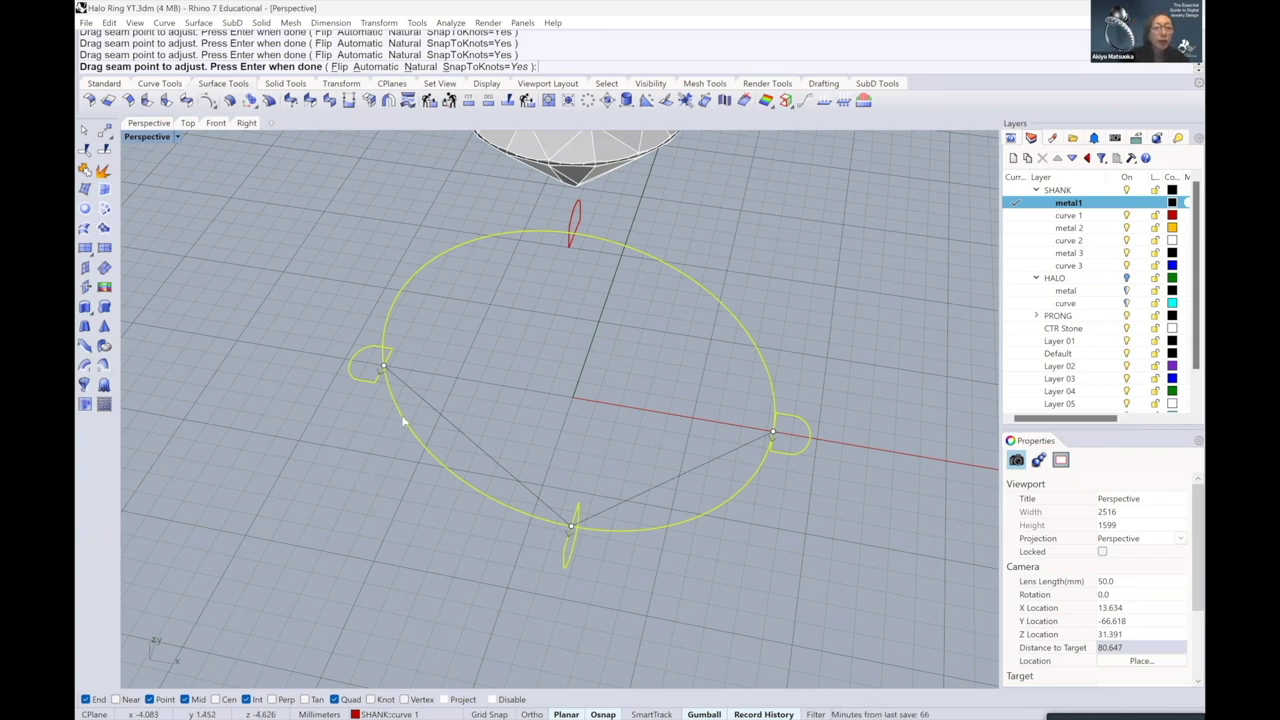
scroll(370, 345, "up", 3)
scroll(400, 385, "up", 3)
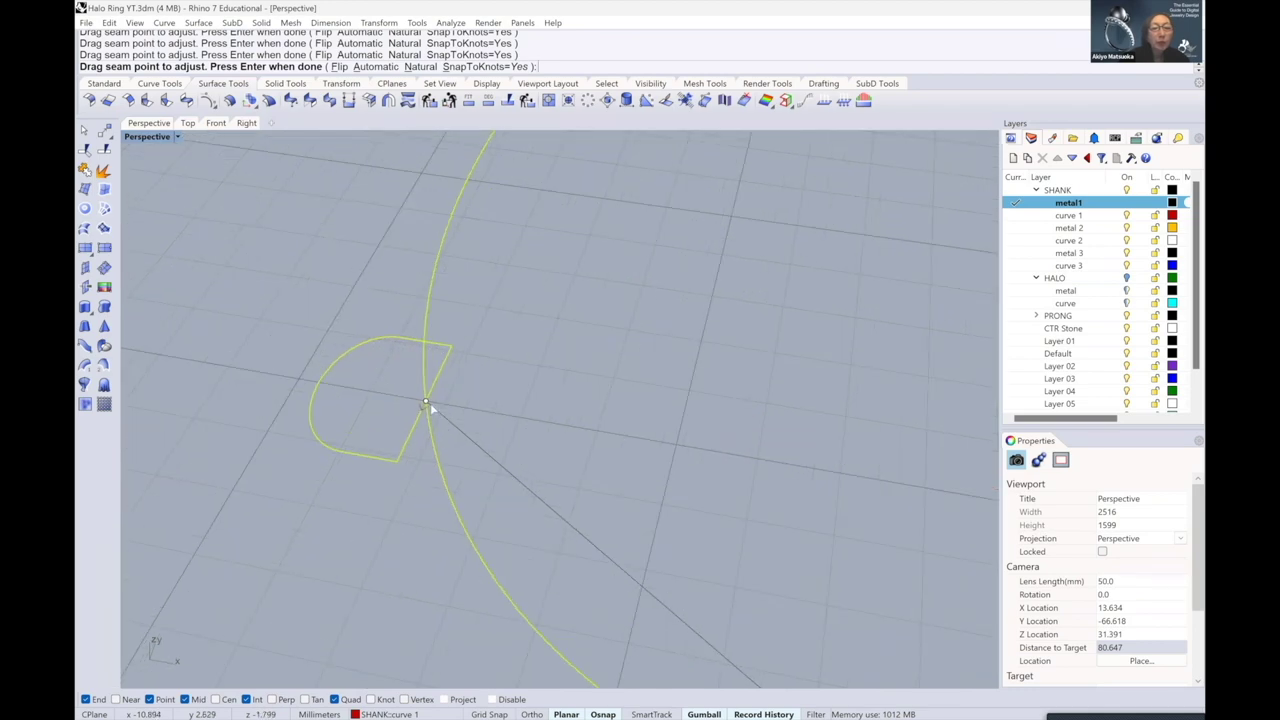
scroll(405, 412, "up", 2)
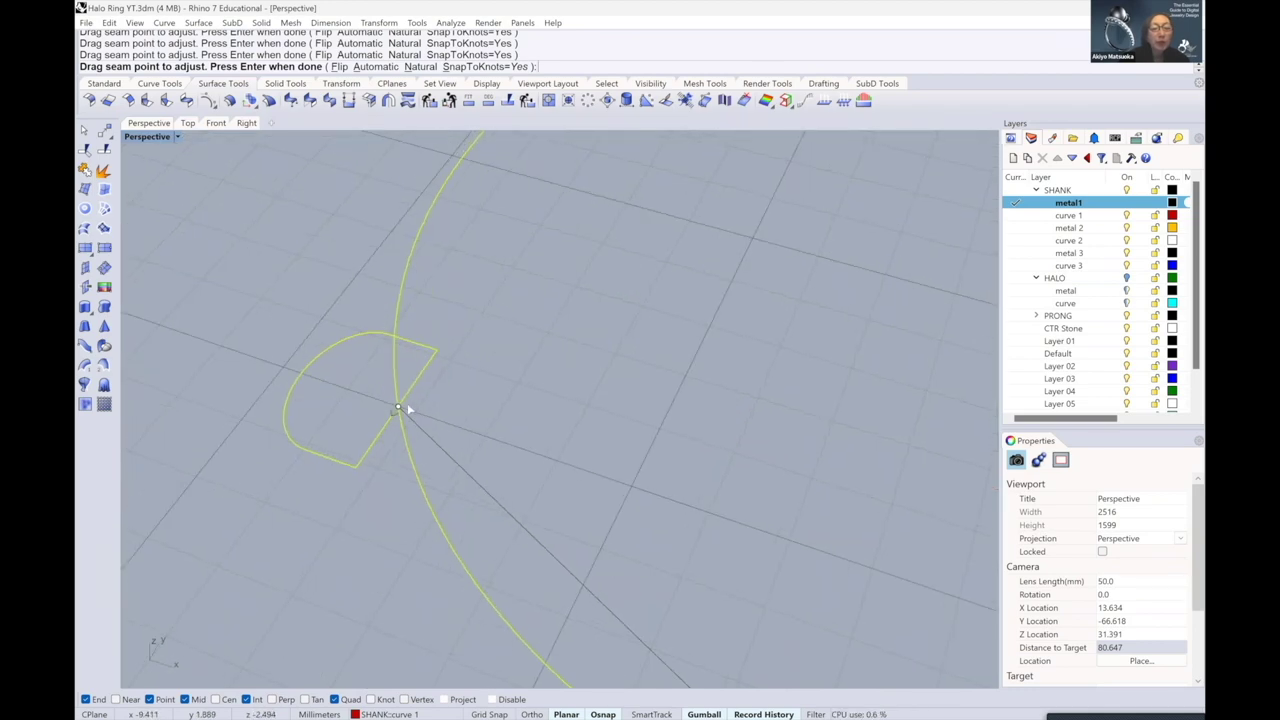
scroll(407, 410, "down", 1)
scroll(428, 425, "down", 2)
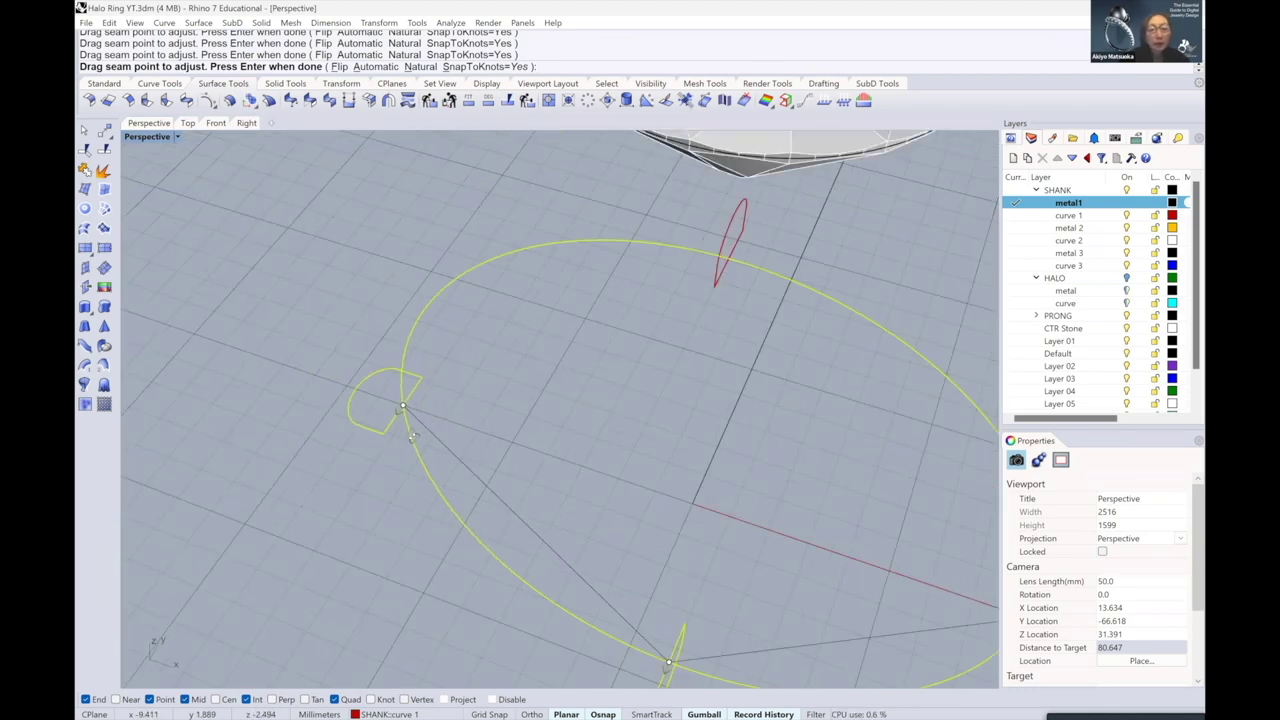
scroll(424, 432, "down", 3)
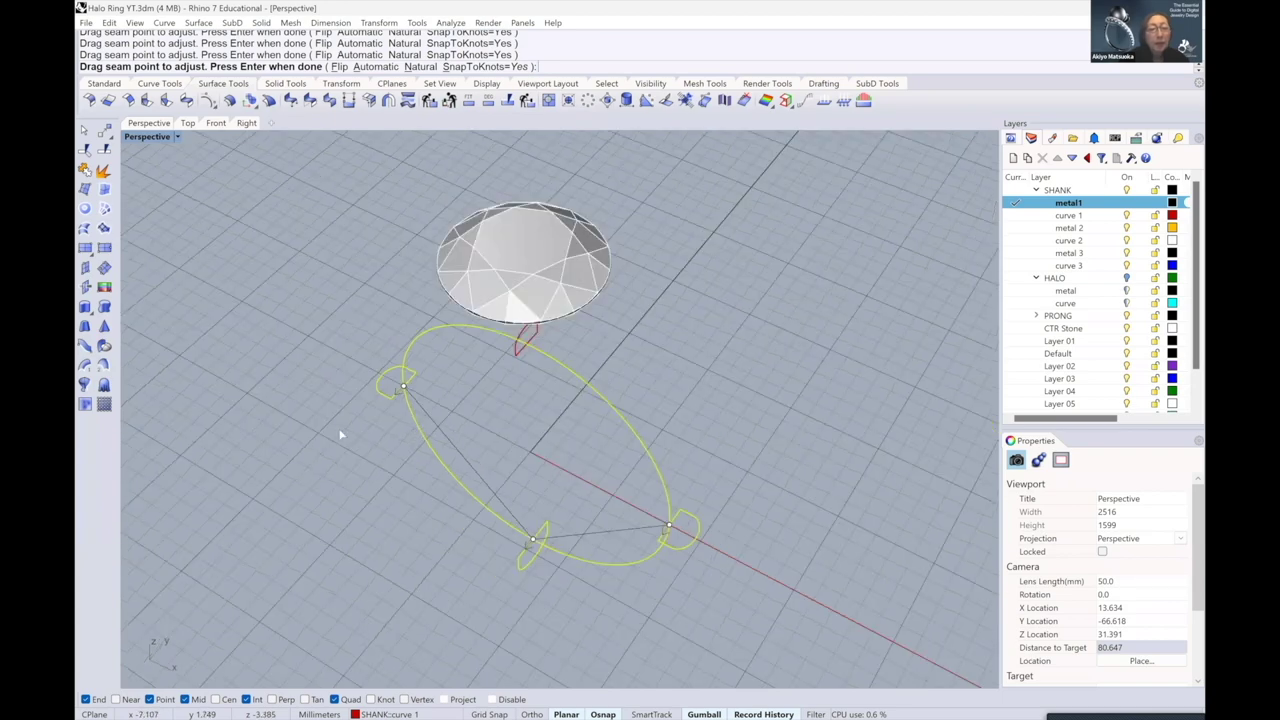
right_click_drag(339, 435, 728, 474)
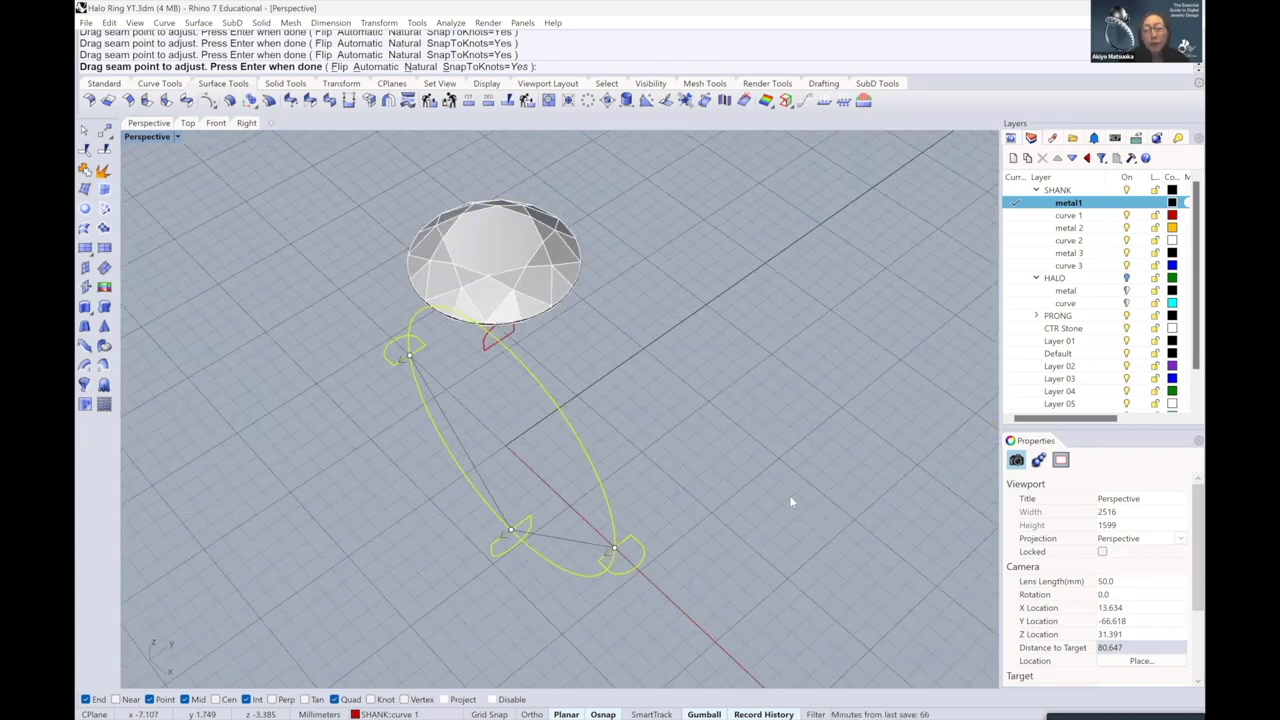
- Complete the lower shank sweep with Freeform frame style and unchanged cross sections, and make the SHANK sublayer metal 2 current
key("Return")
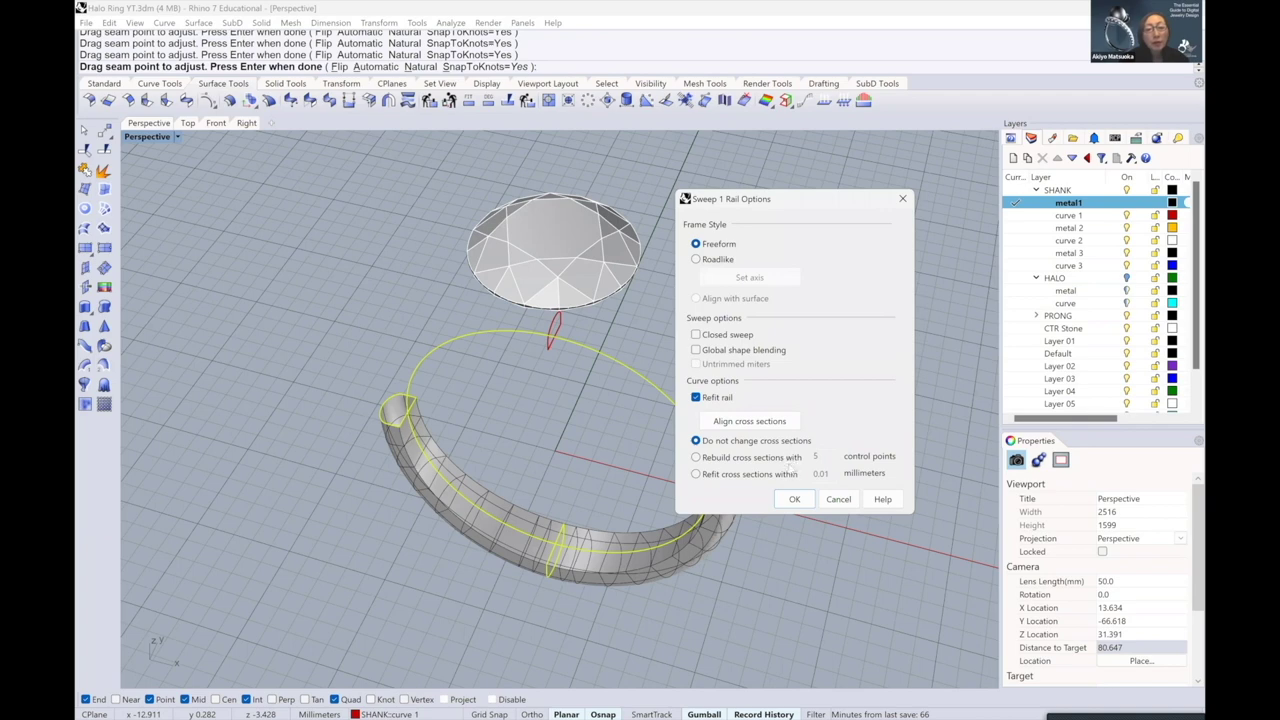
left_click(794, 499)
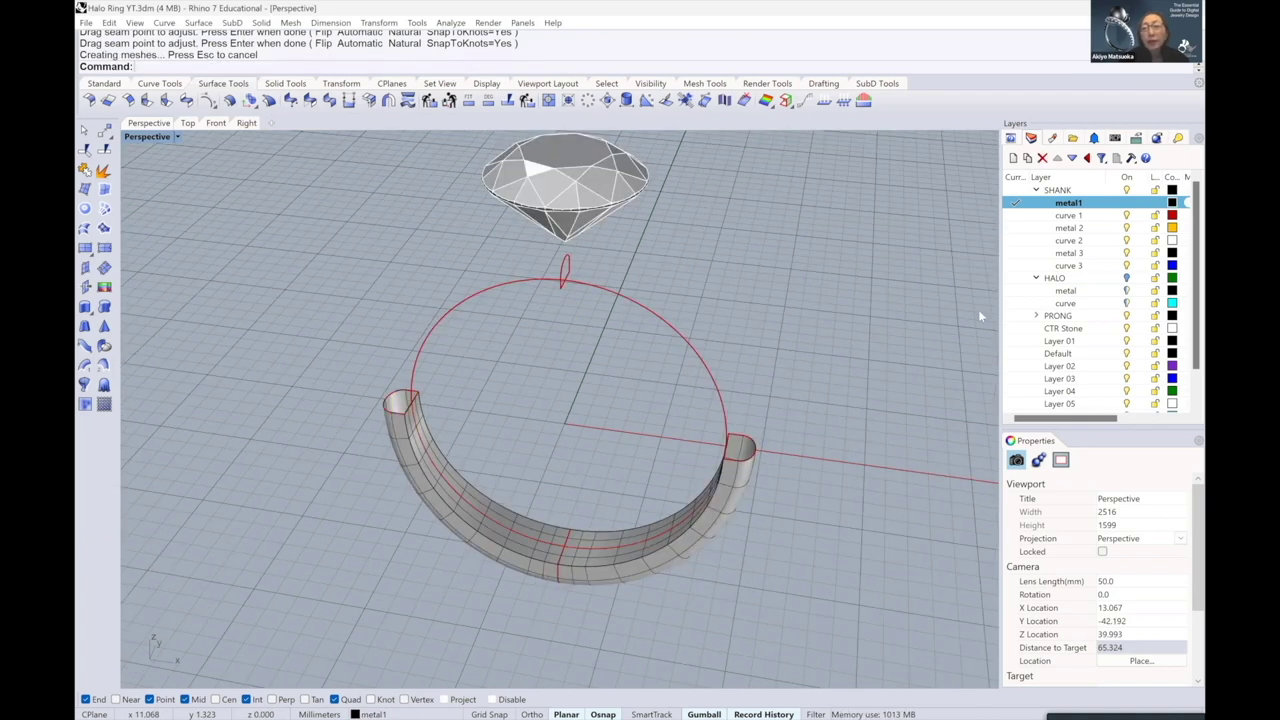
left_click(1014, 229)
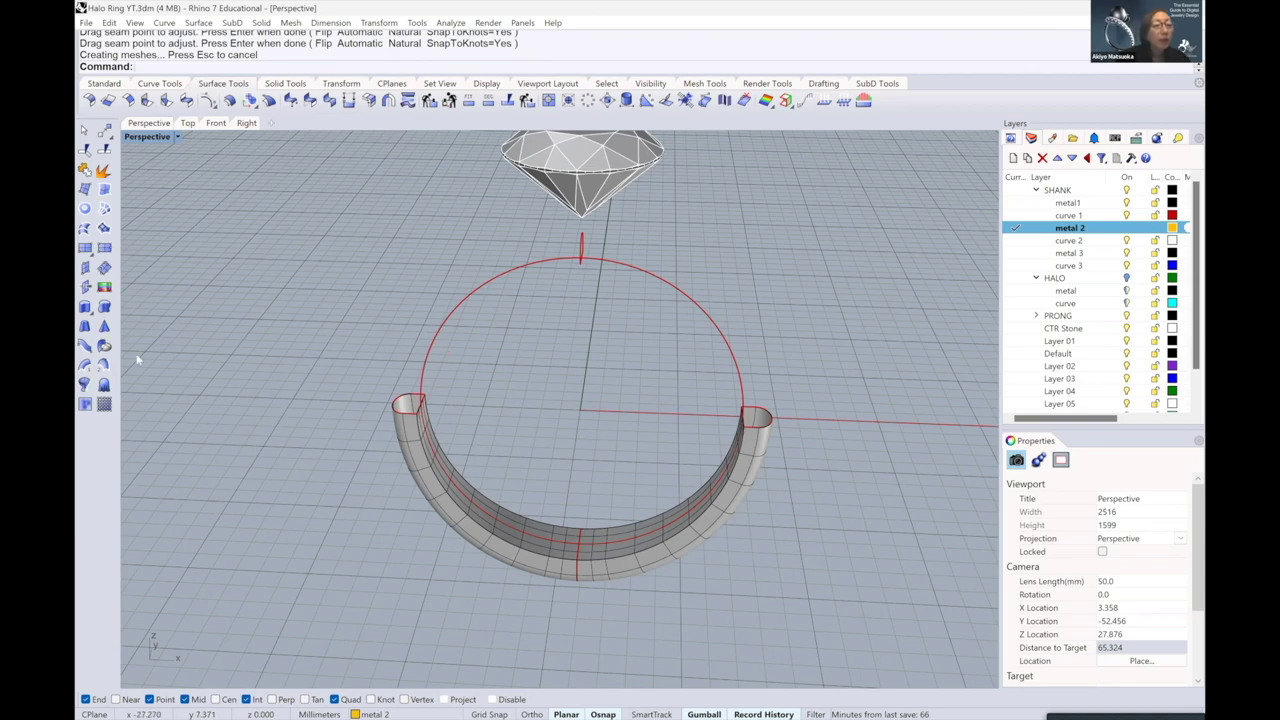
- Start a Sweep1 with the ring curve as rail and the two side profiles plus the top profile as sweep shapes
right_click(449, 381)
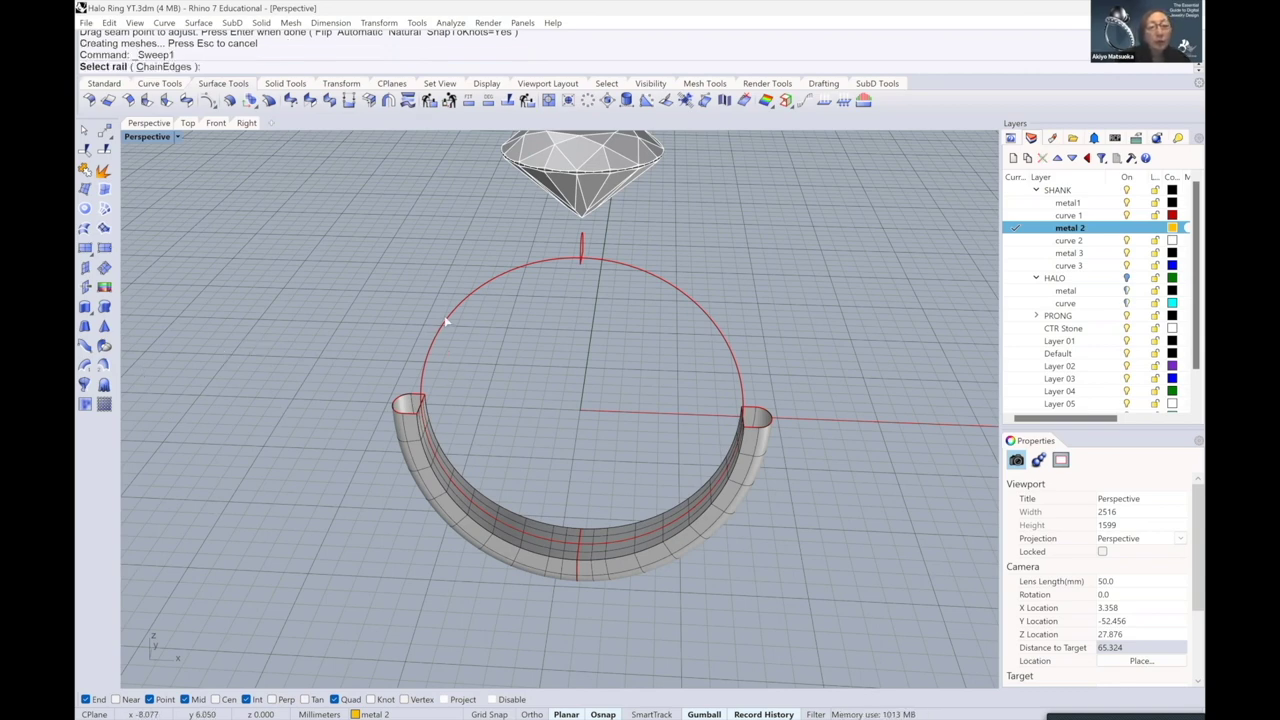
scroll(443, 342, "up", 2)
left_click(420, 372)
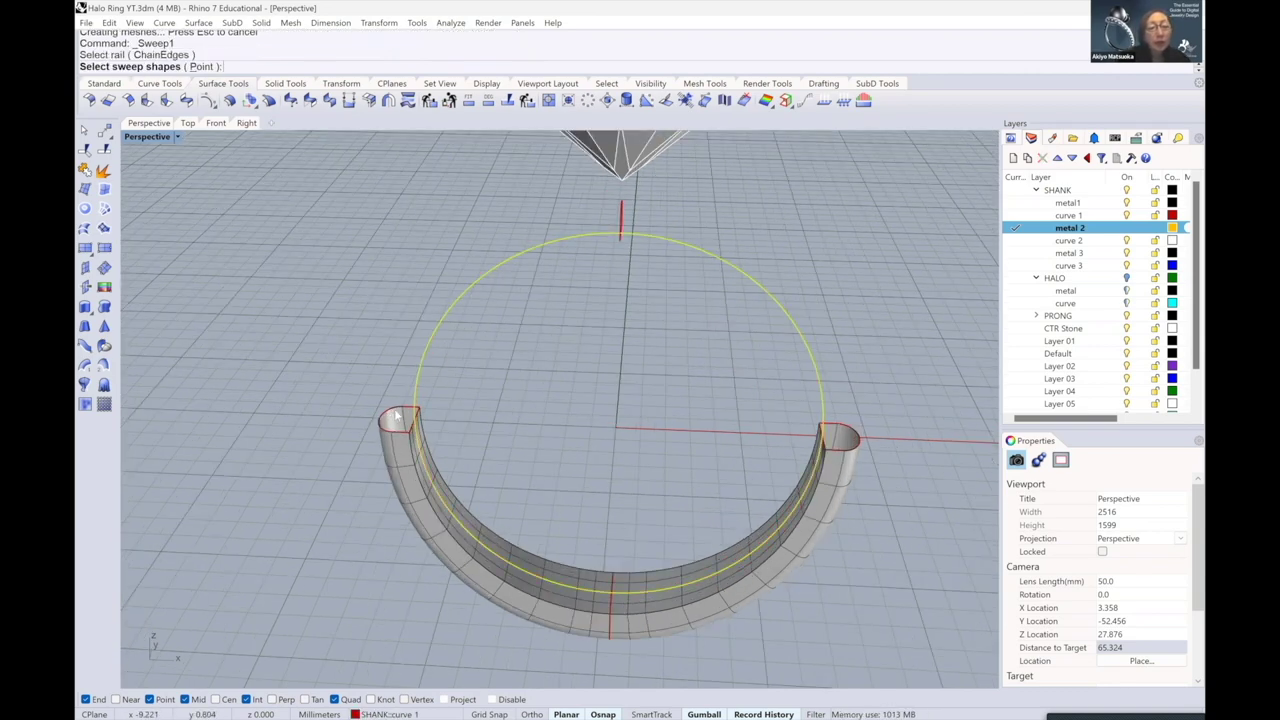
left_click(434, 440)
left_click(430, 441)
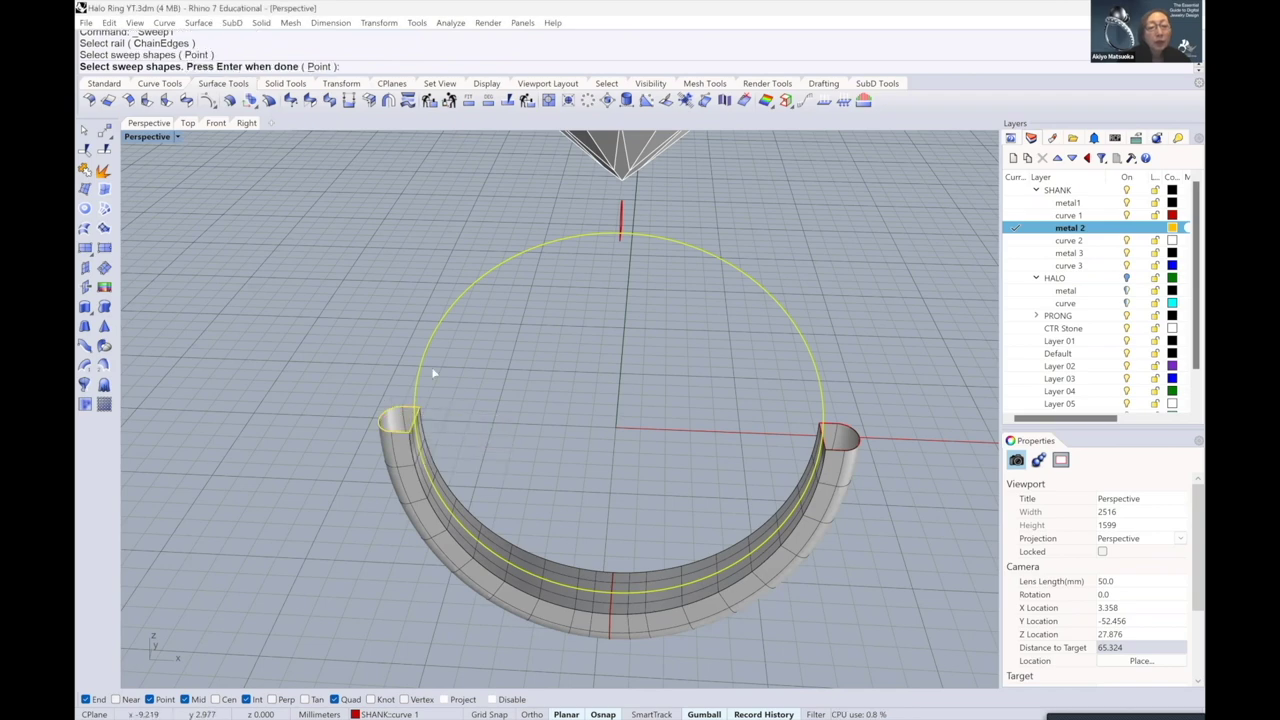
scroll(698, 205, "up", 2)
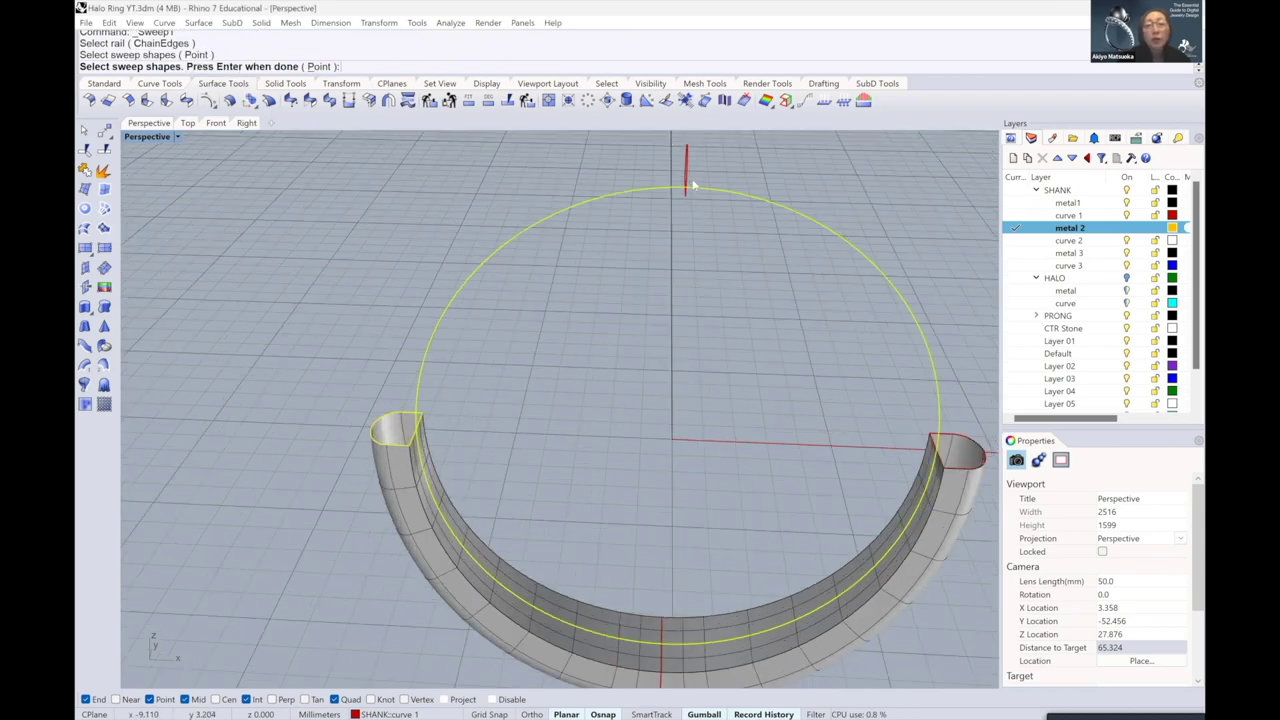
right_click_drag(692, 185, 757, 224)
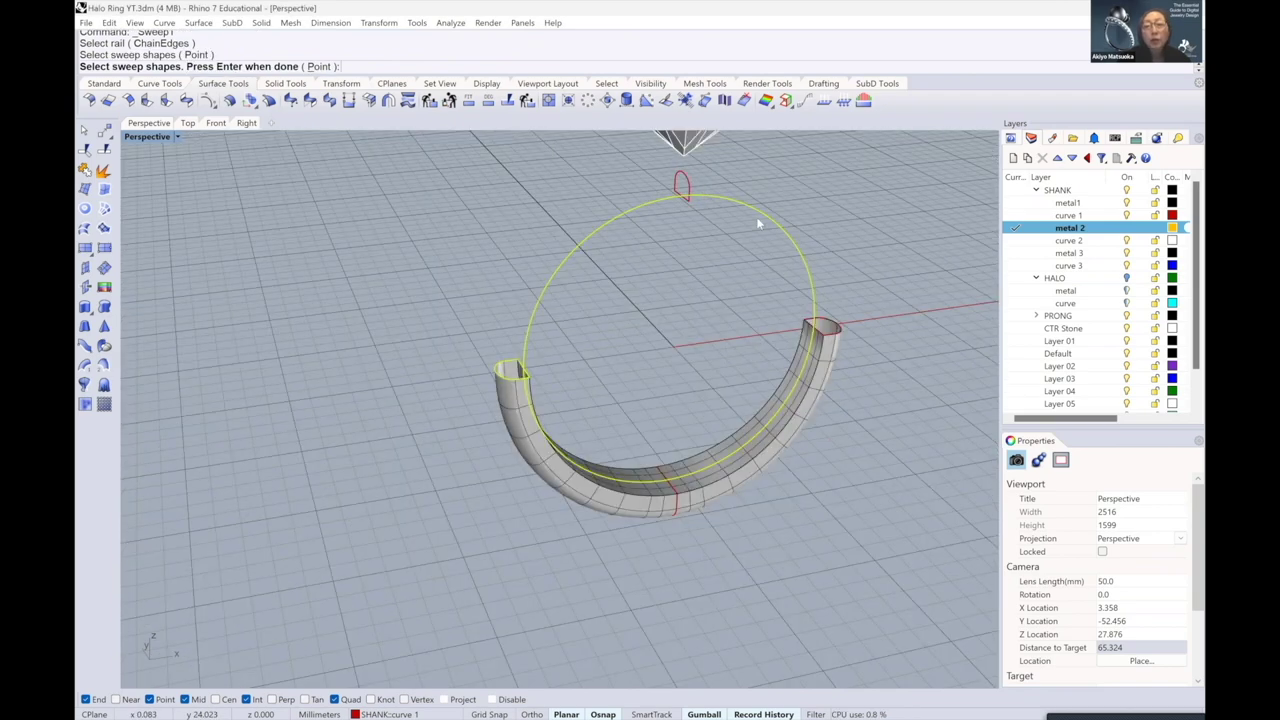
left_click(826, 311)
left_click(828, 313)
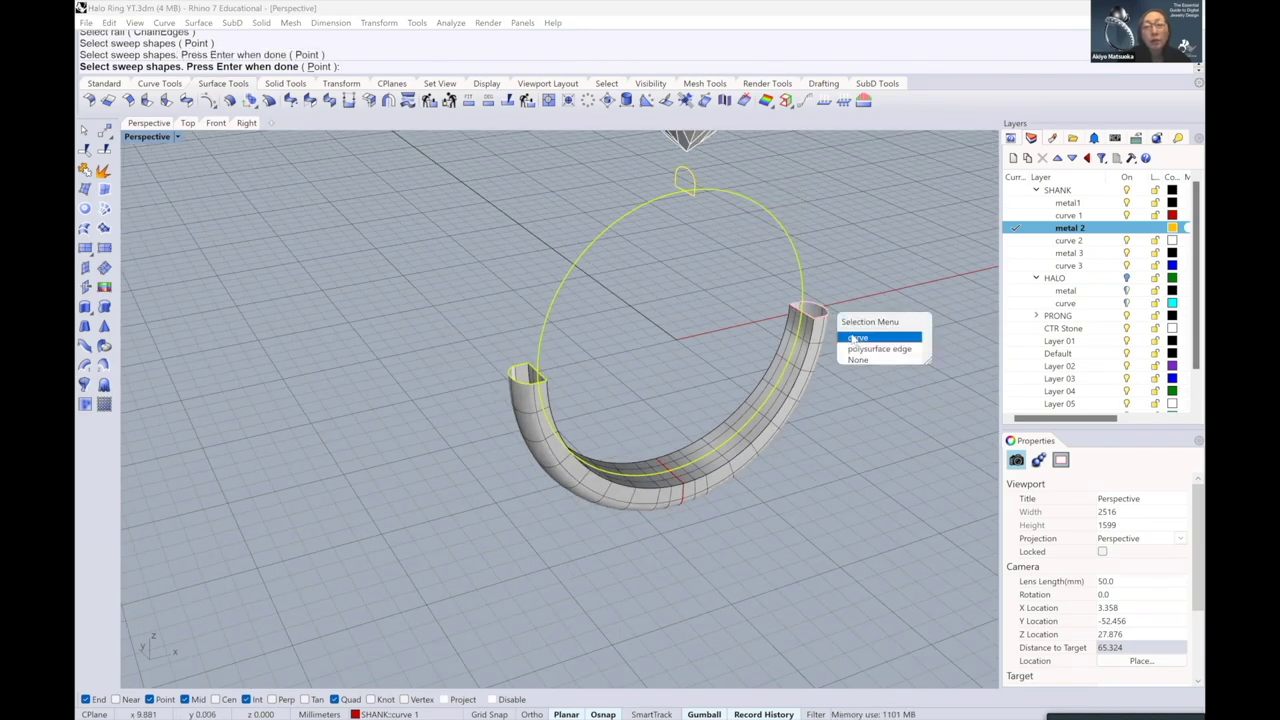
left_click(856, 339)
key("Return")
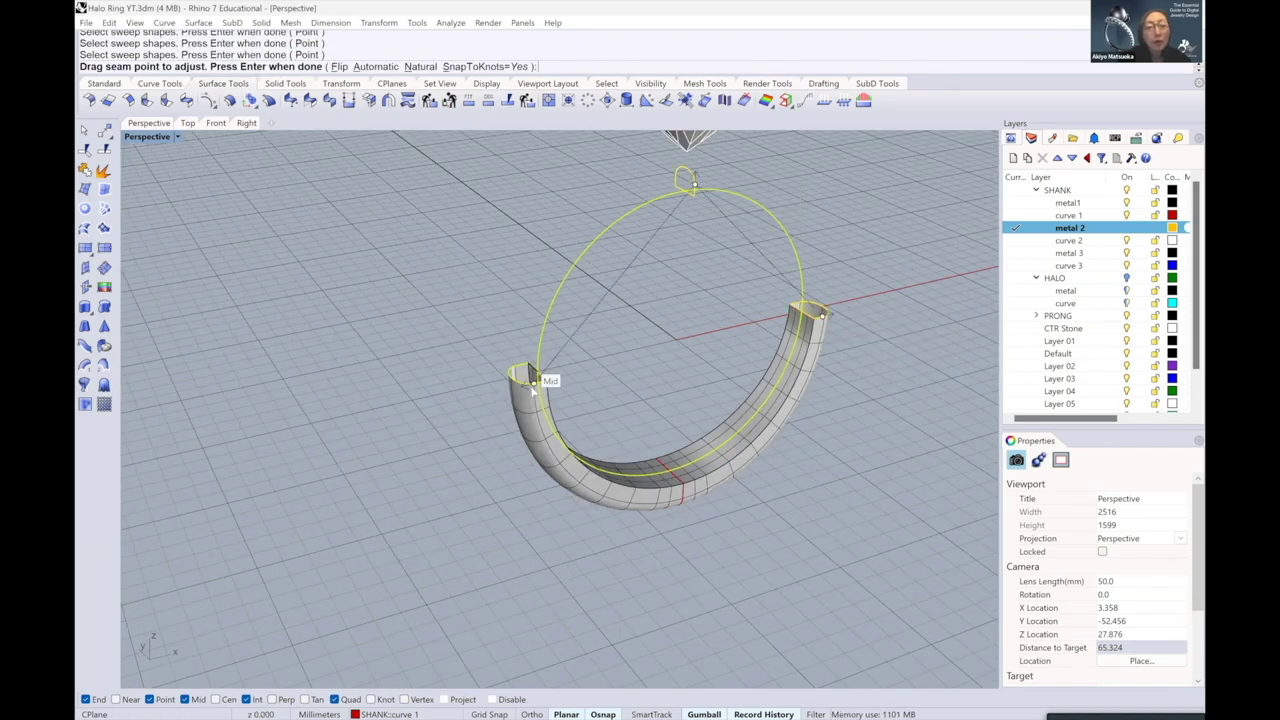
- Align the three profiles' seam points to their flat bases' midpoints on the rail and complete the upper sweep with Freeform style and unchanged cross sections
scroll(538, 378, "up", 2)
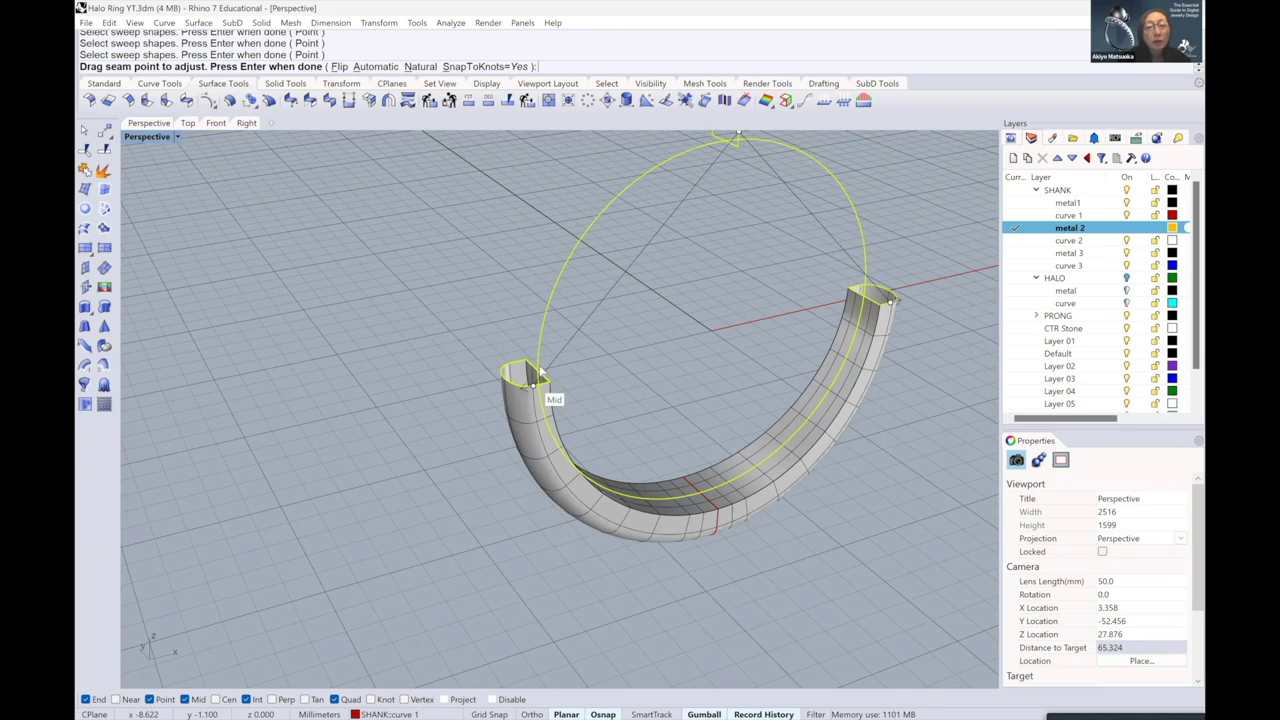
left_click_drag(534, 385, 539, 367)
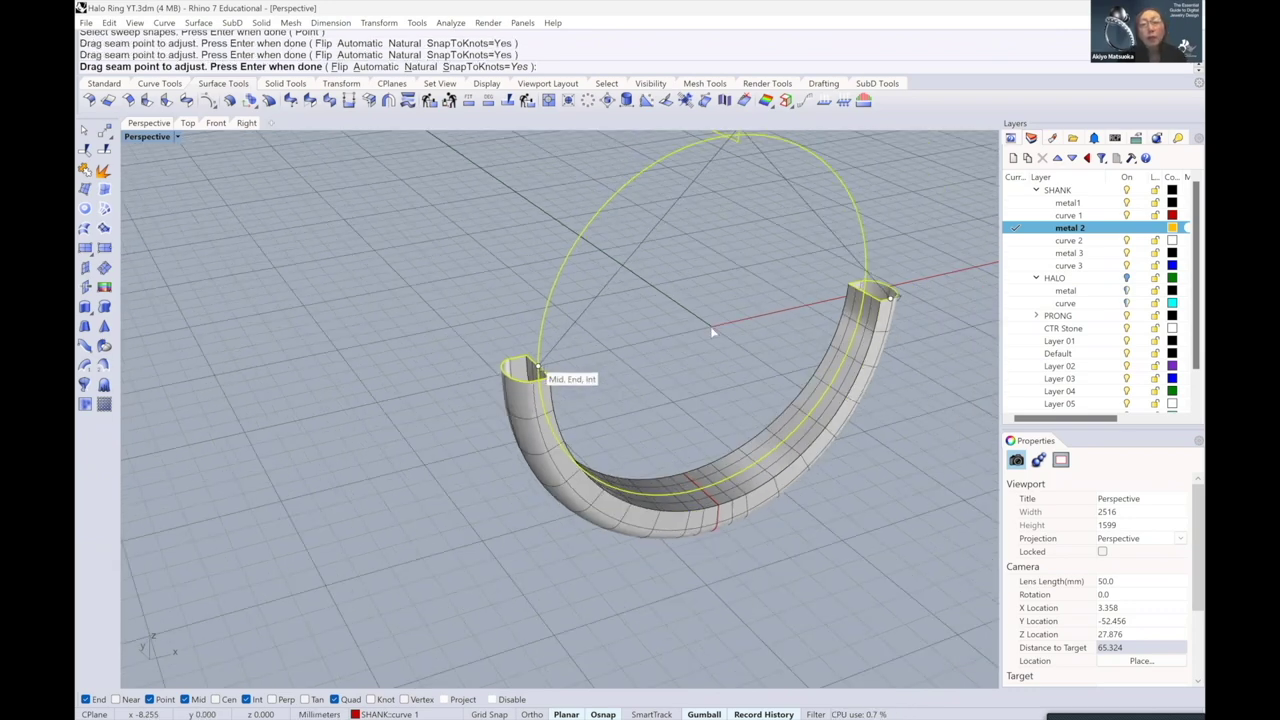
right_click_drag(738, 142, 700, 332, "shift")
scroll(700, 332, "up", 3)
left_click(699, 327)
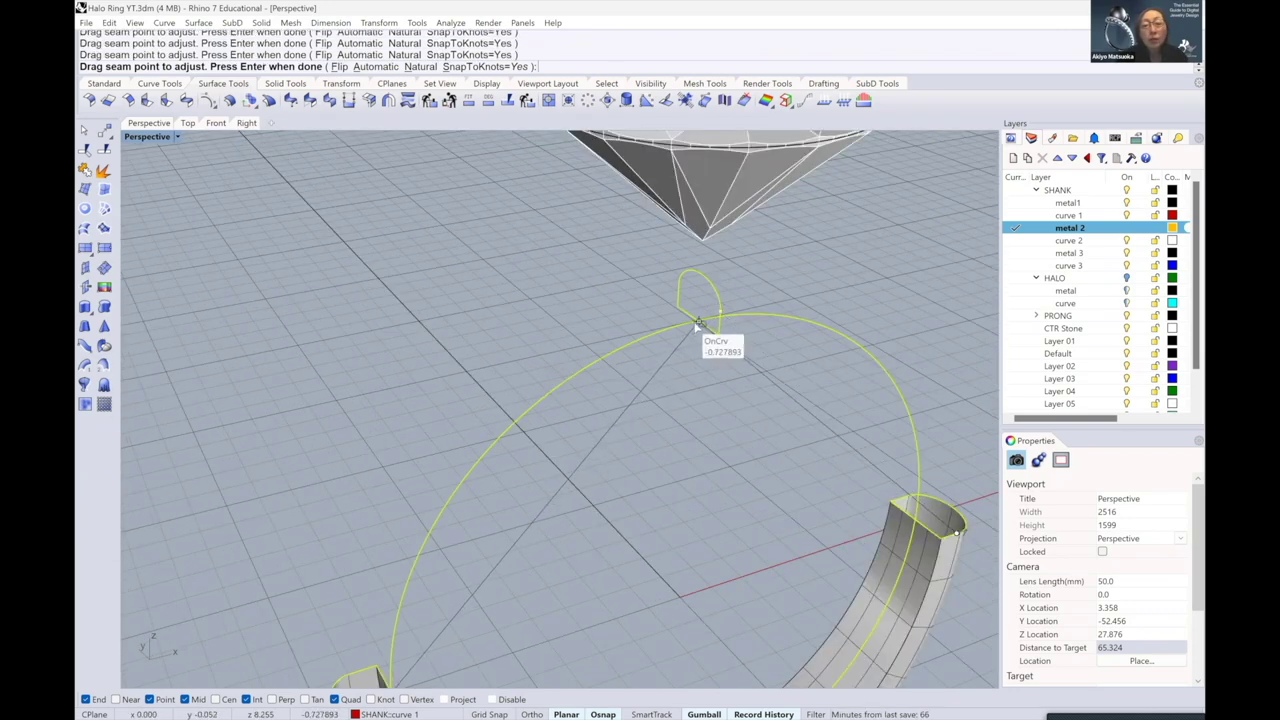
left_click_drag(698, 323, 697, 321)
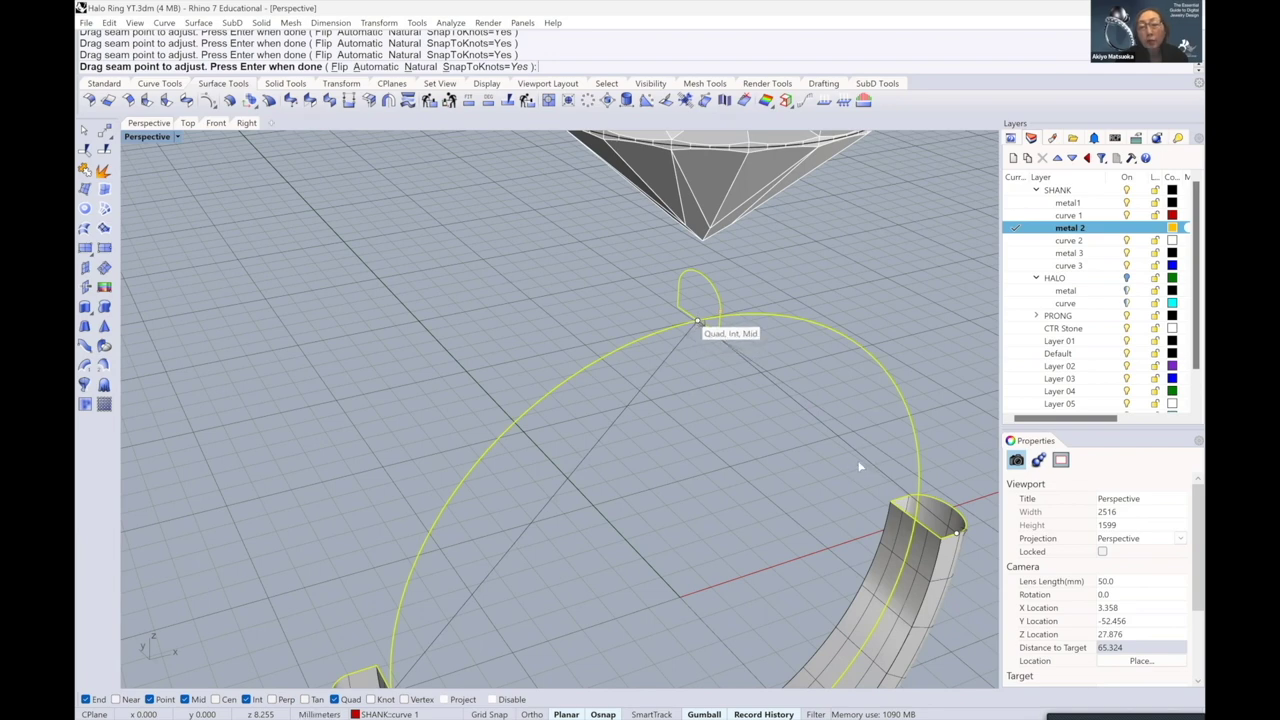
scroll(856, 466, "down", 1)
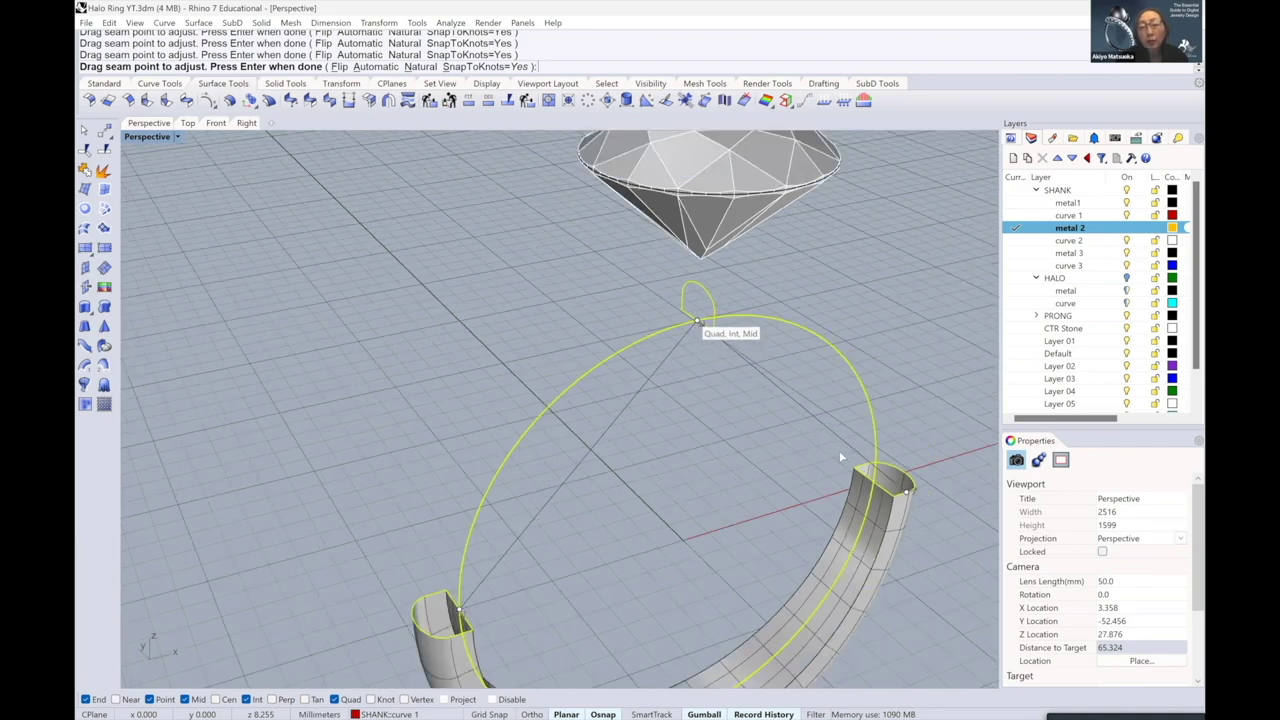
scroll(839, 450, "down", 2)
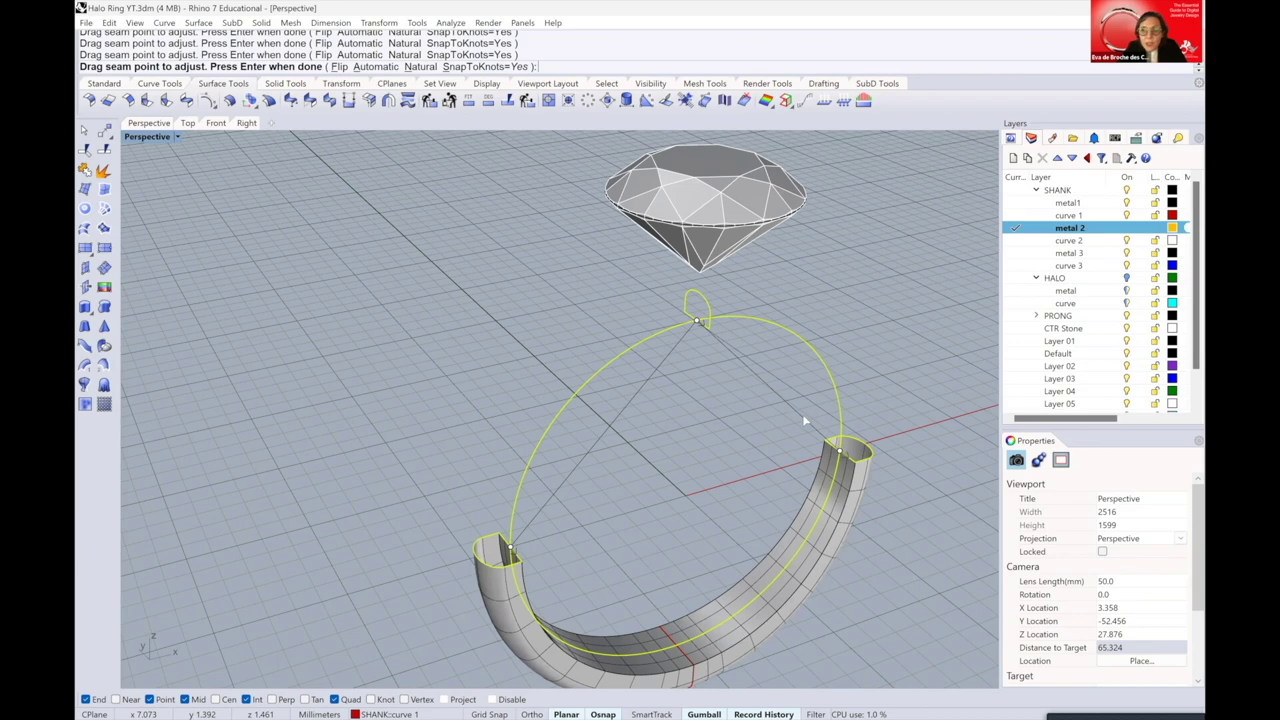
key("Return")
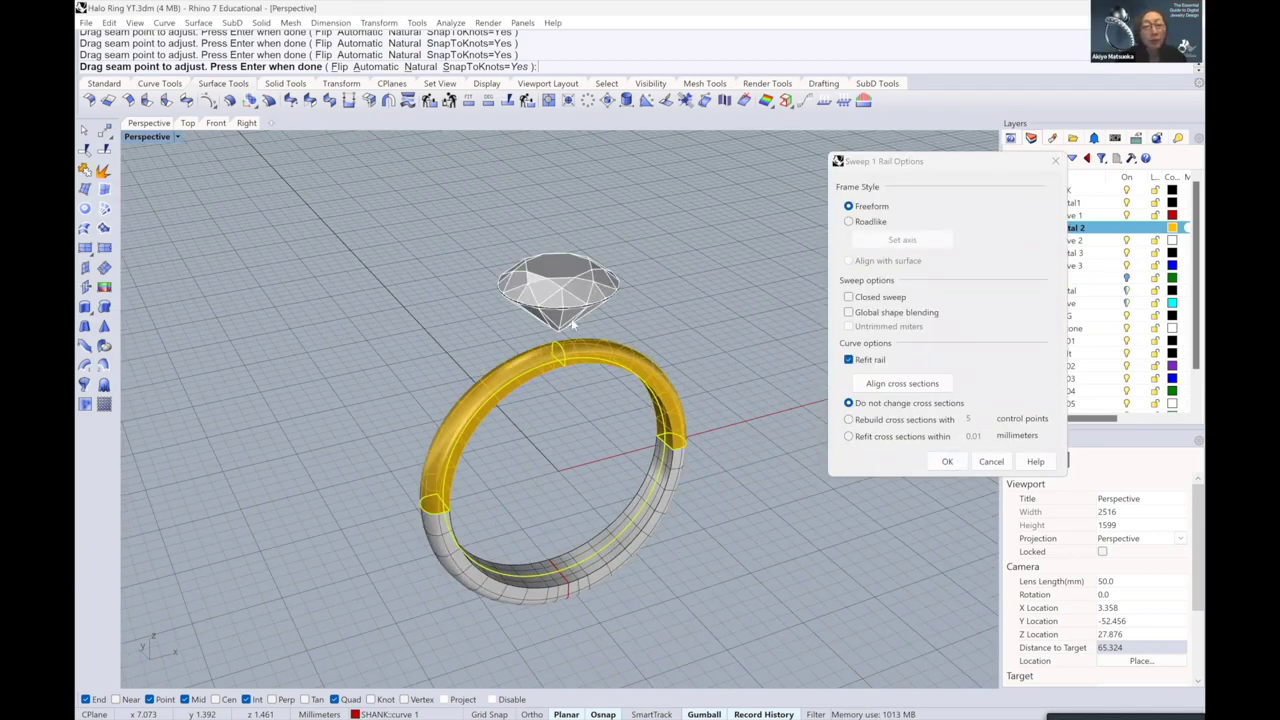
key("Return")
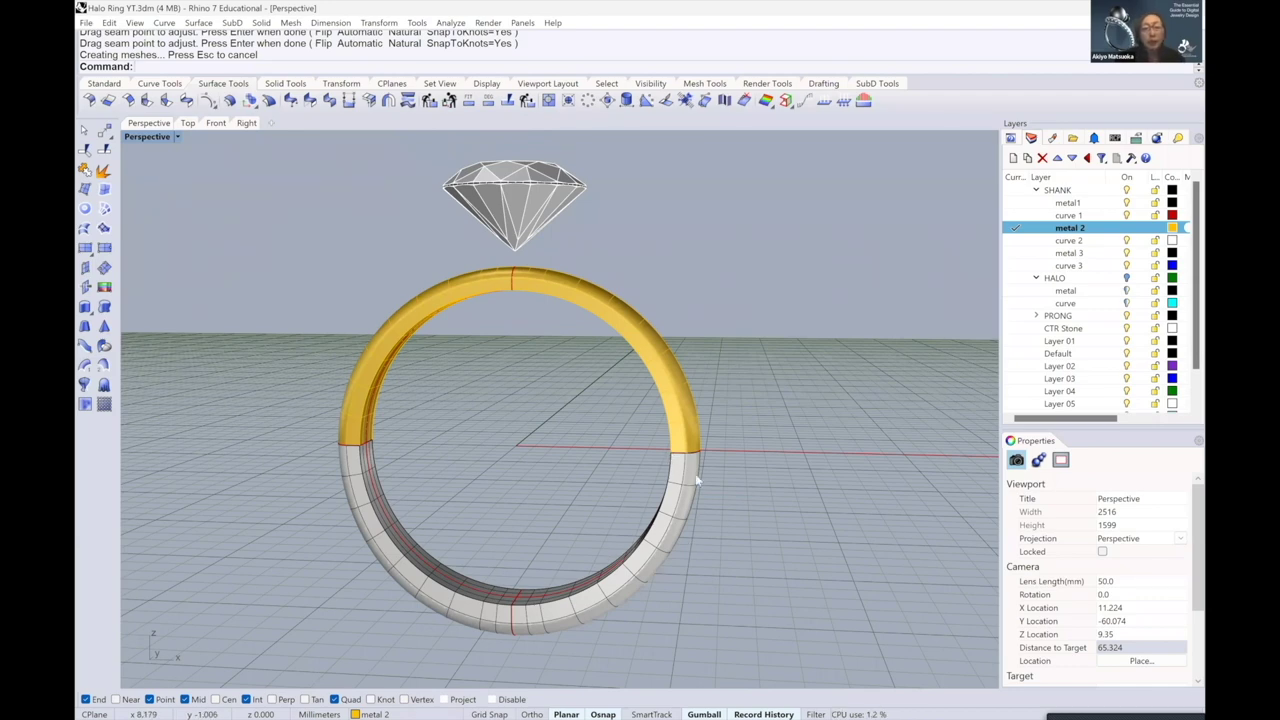
- Examine the swept shank from several angles, especially the side joints where the upper metal 2 half meets the lower metal1 half
scroll(700, 484, "up", 2)
scroll(700, 487, "up", 2)
right_click_drag(700, 487, 689, 399)
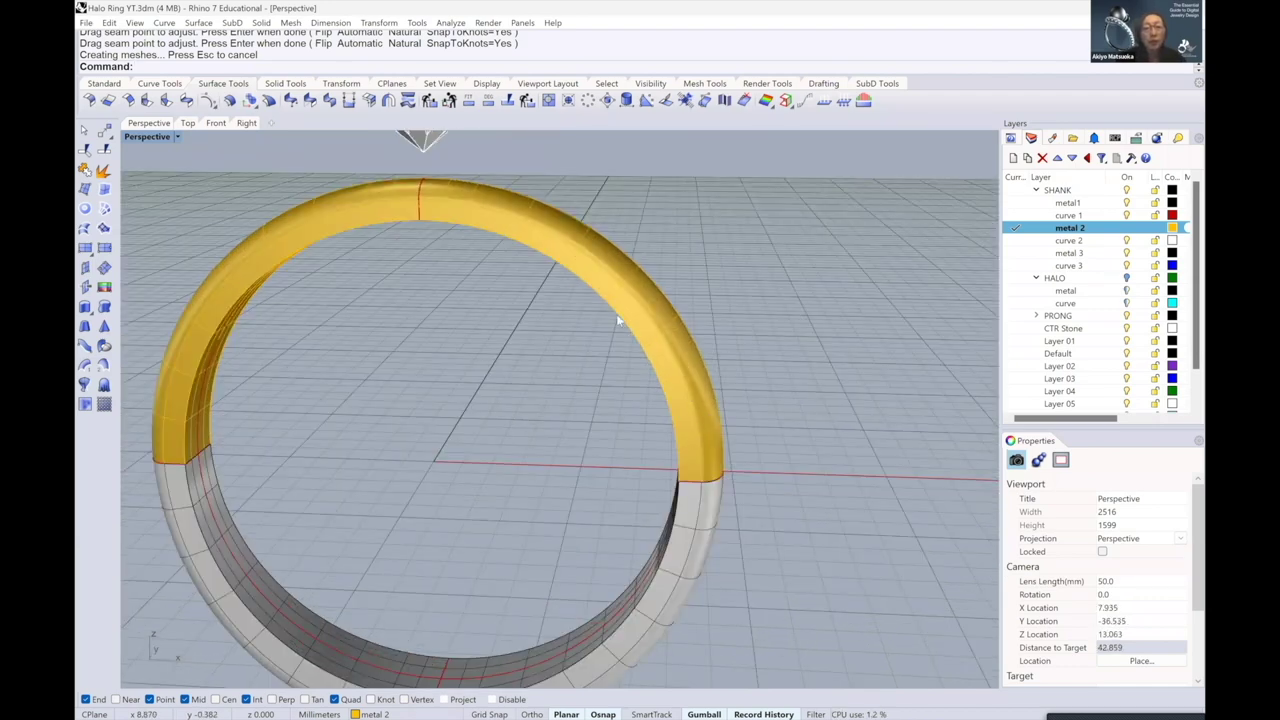
scroll(705, 528, "down", 2)
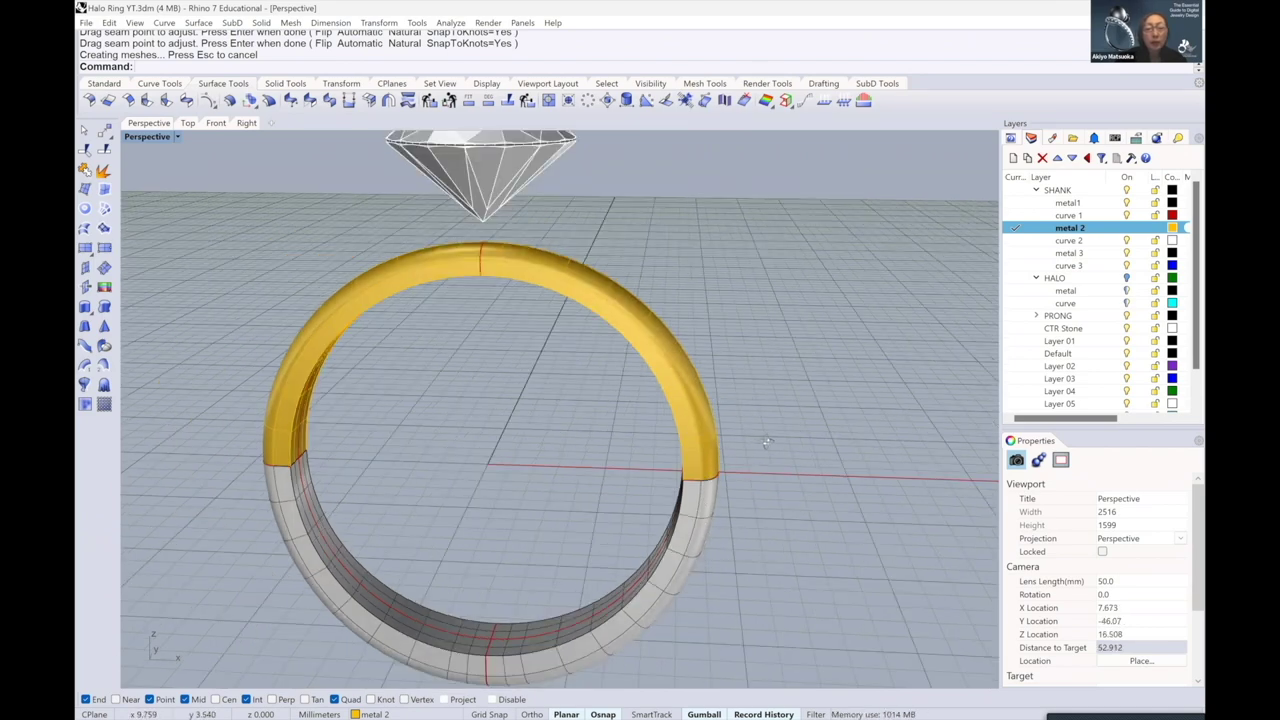
right_click_drag(766, 442, 698, 456)
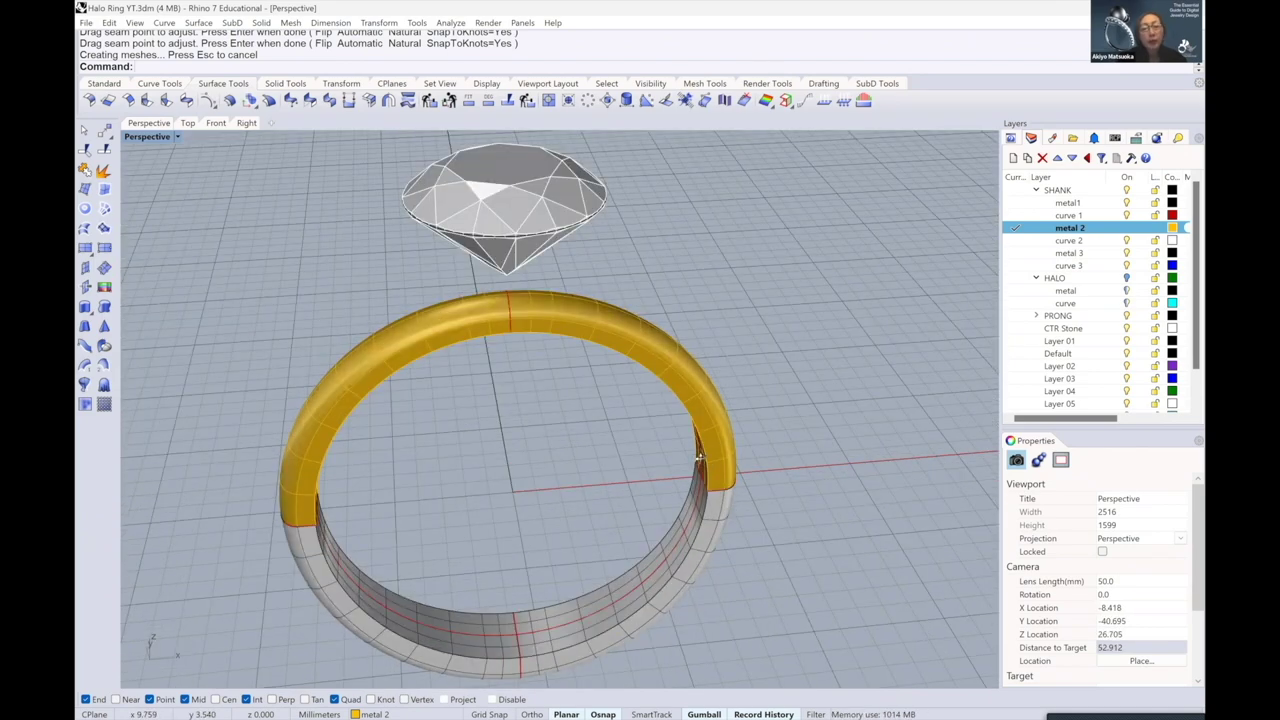
right_click_drag(645, 488, 682, 481)
scroll(682, 481, "down", 2)
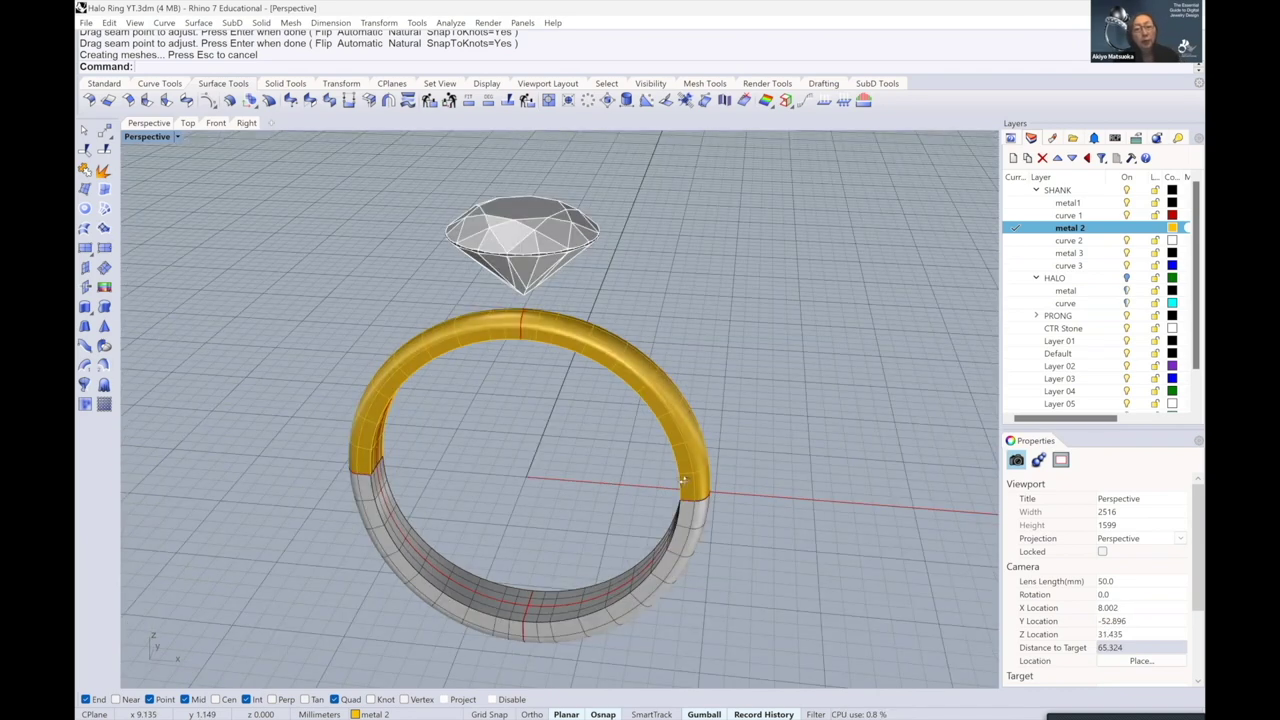
key("Home")
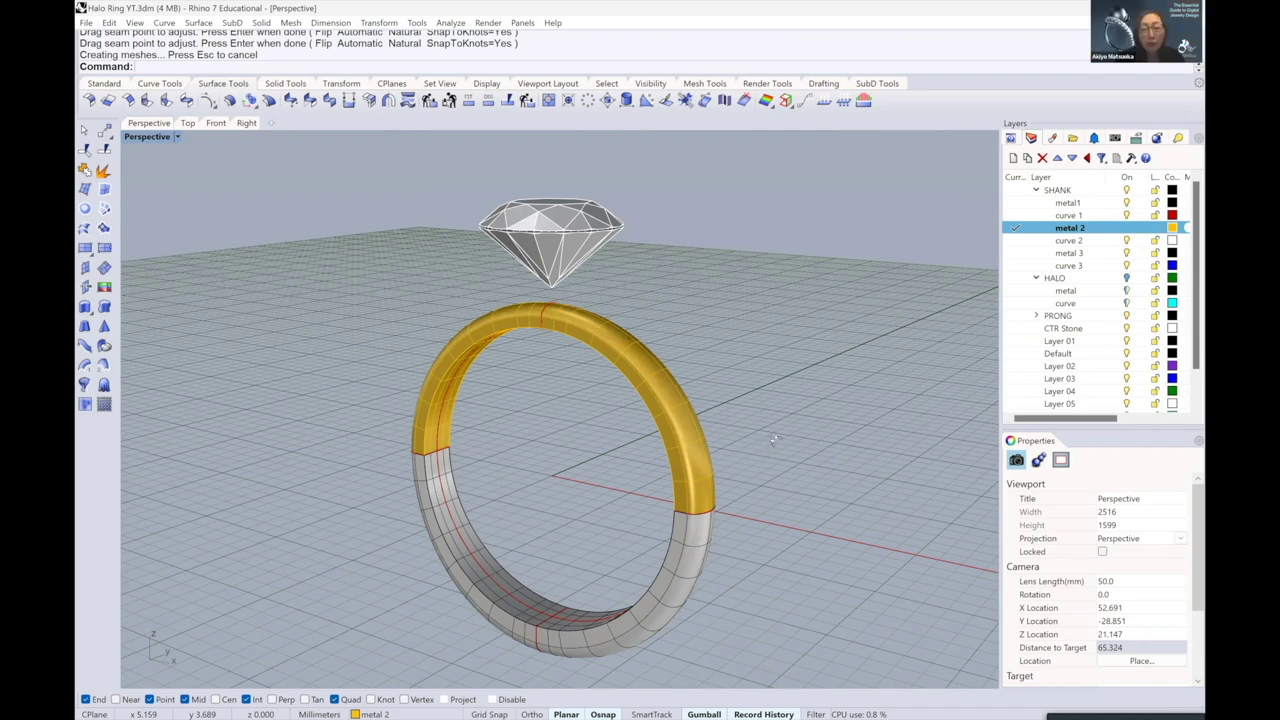
scroll(764, 443, "up", 4)
right_click_drag(764, 443, 778, 438)
key("Home")
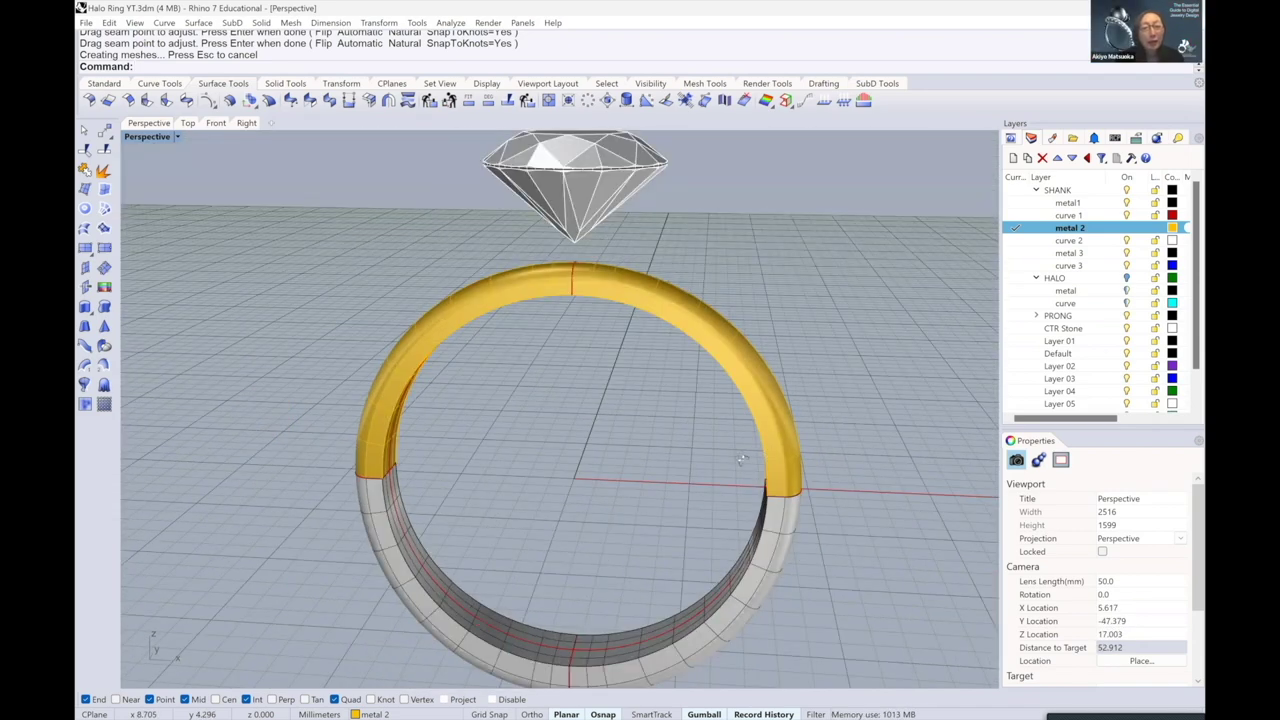
- Examine the joint between the yellow upper half of the band and the lower shank in the perspective view
key("Home")
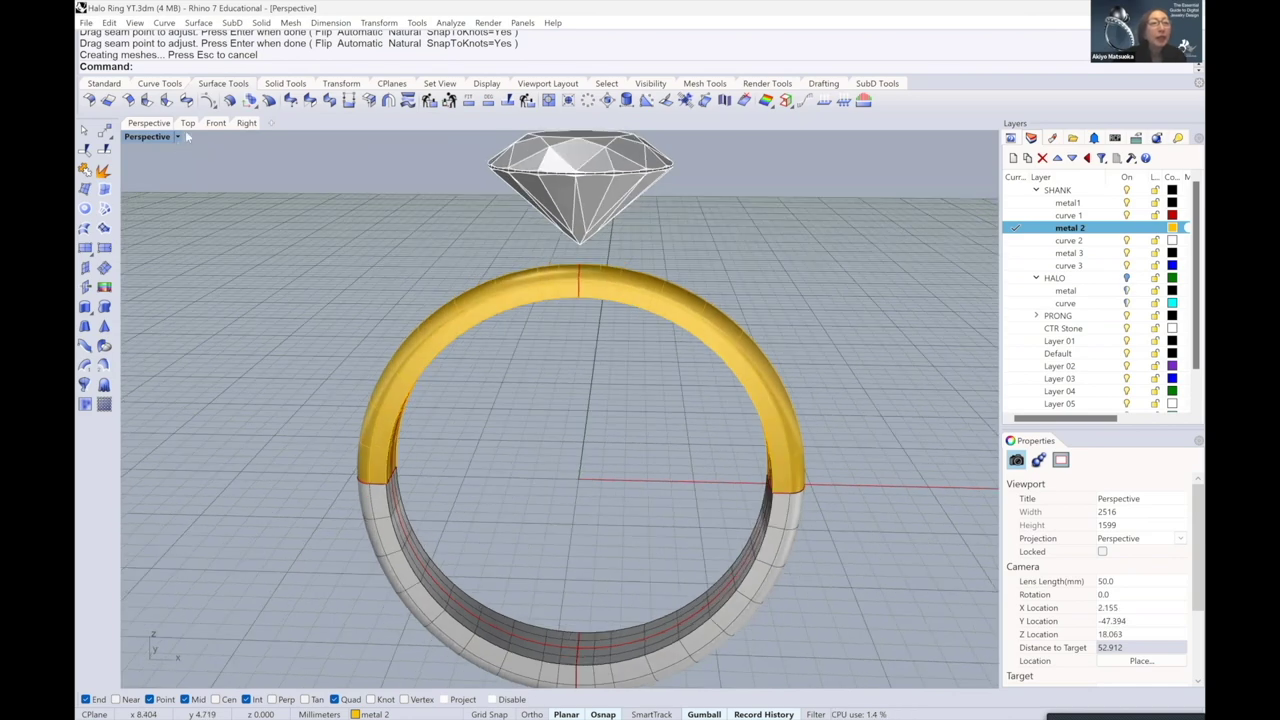
right_click_drag(445, 278, 760, 528)
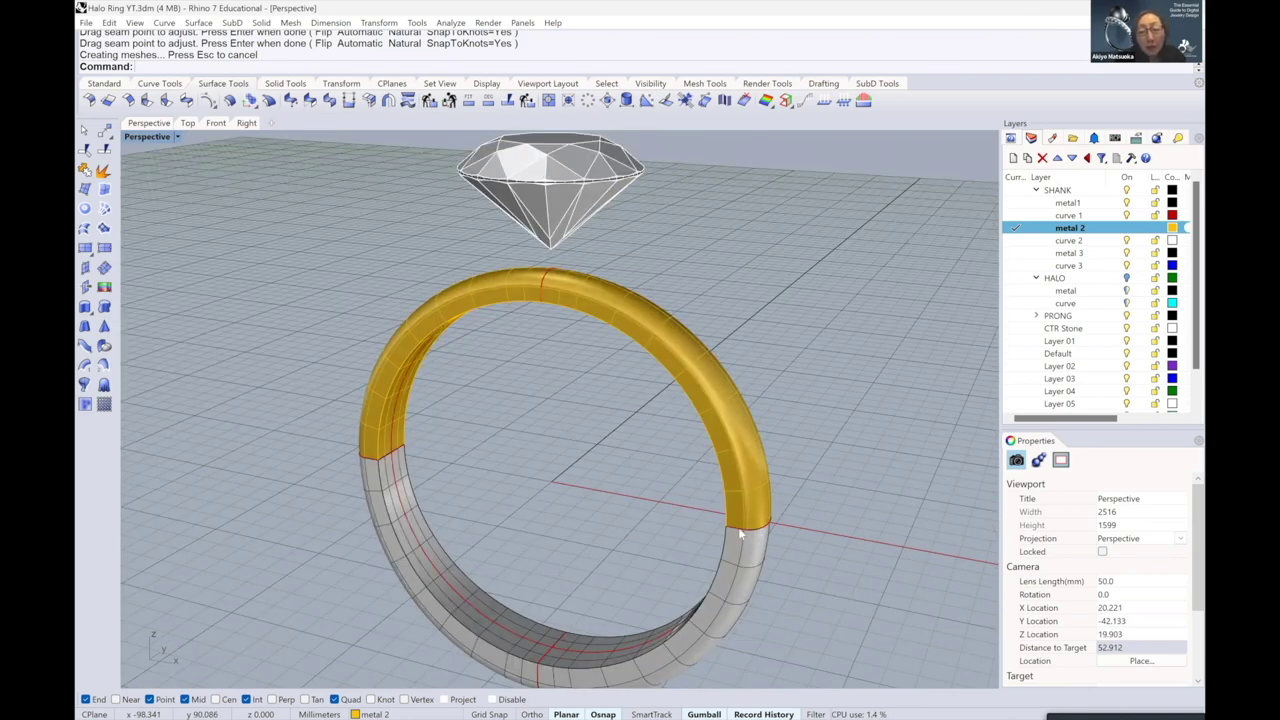
scroll(690, 528, "up", 5)
scroll(690, 528, "up", 5)
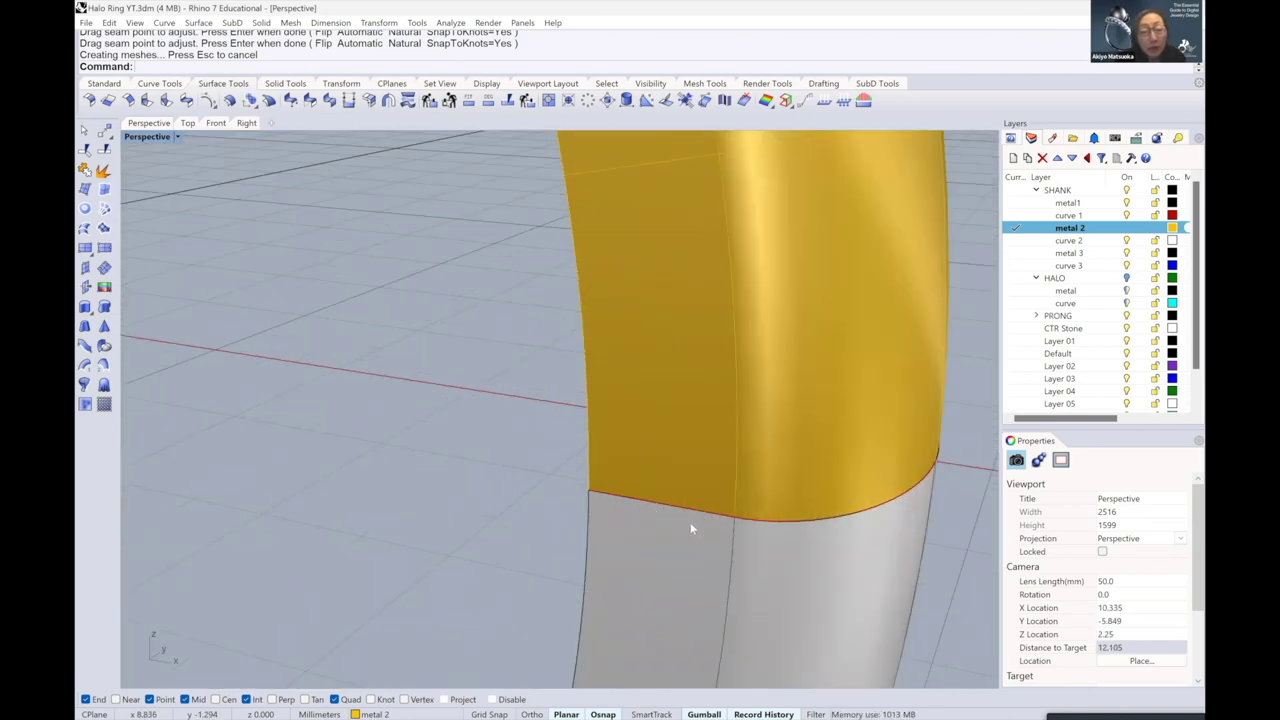
scroll(566, 365, "down", 3)
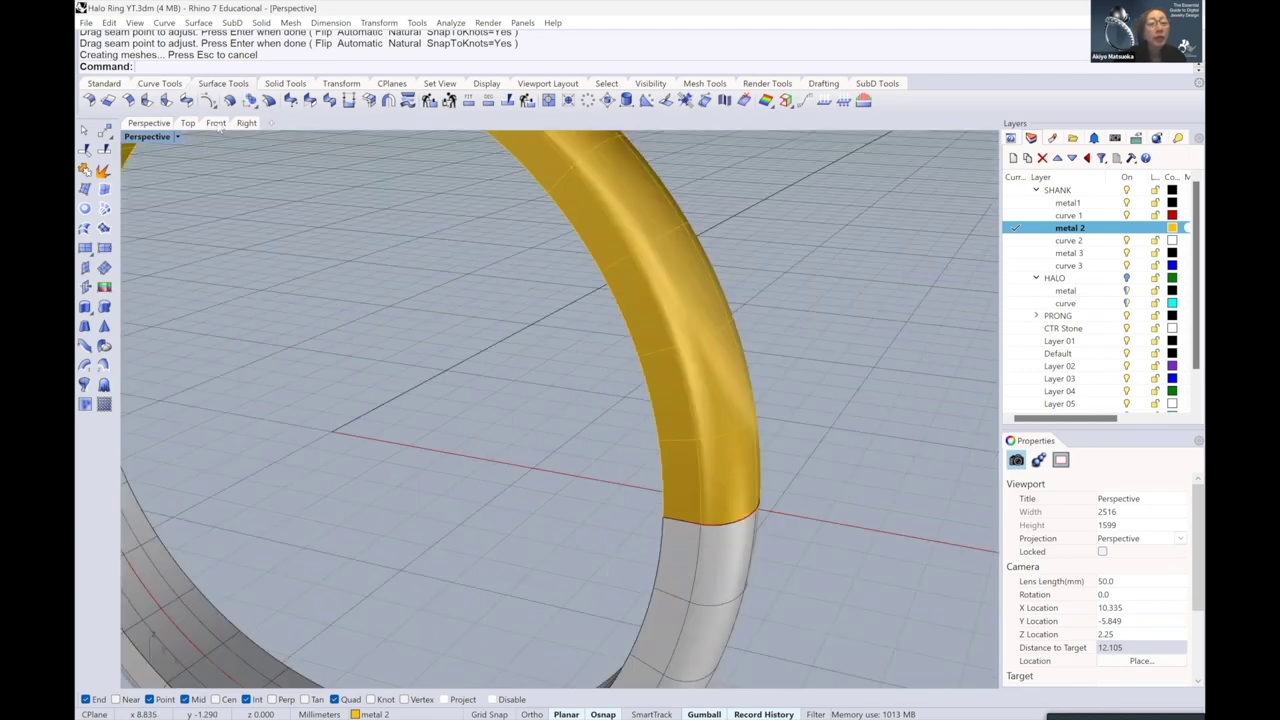
scroll(672, 300, "down", 8)
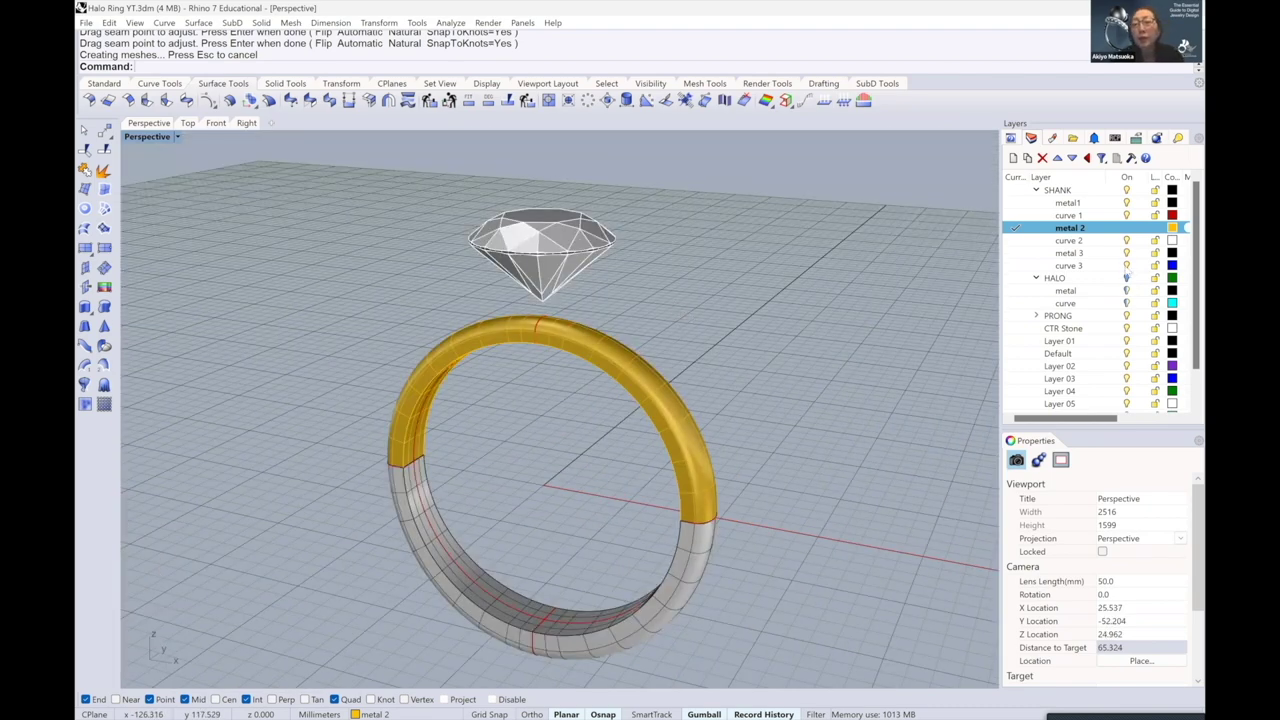
- In the Front view, make curve 2 the current layer, hide the metal1 and metal 2 layers, and show HALO with its metal hidden
key("ctrl+F2")
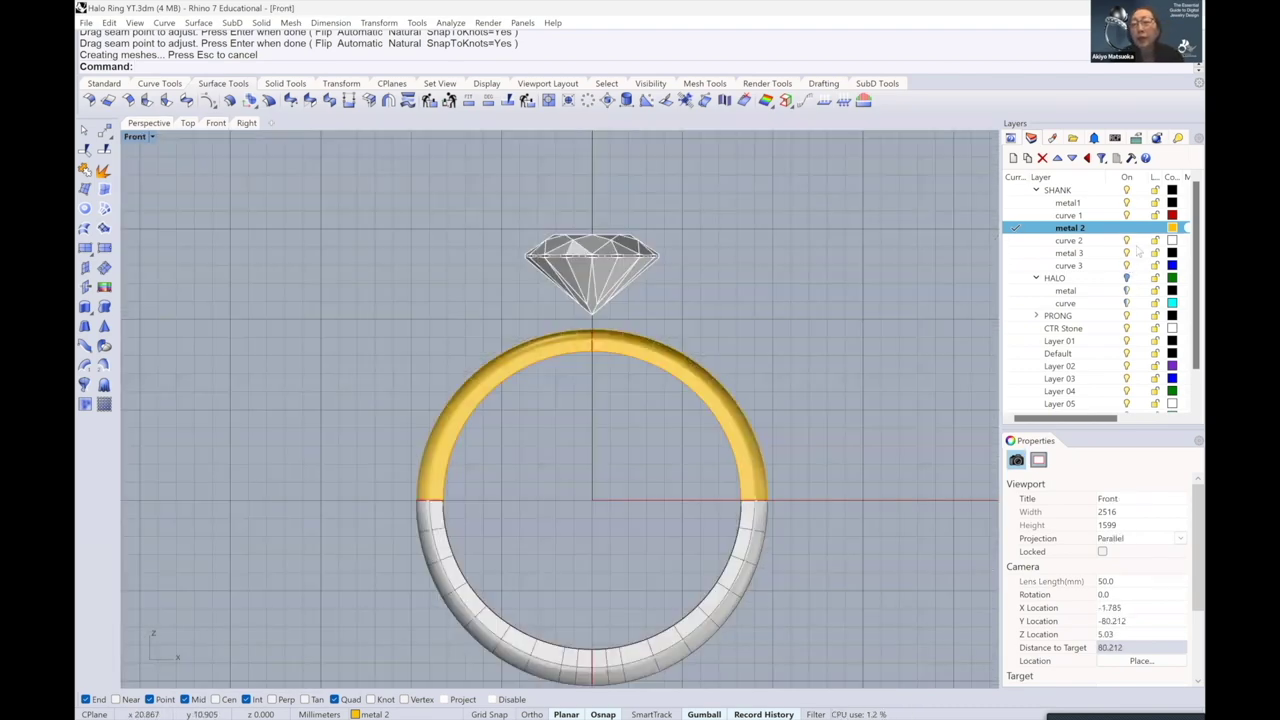
left_click(1015, 241)
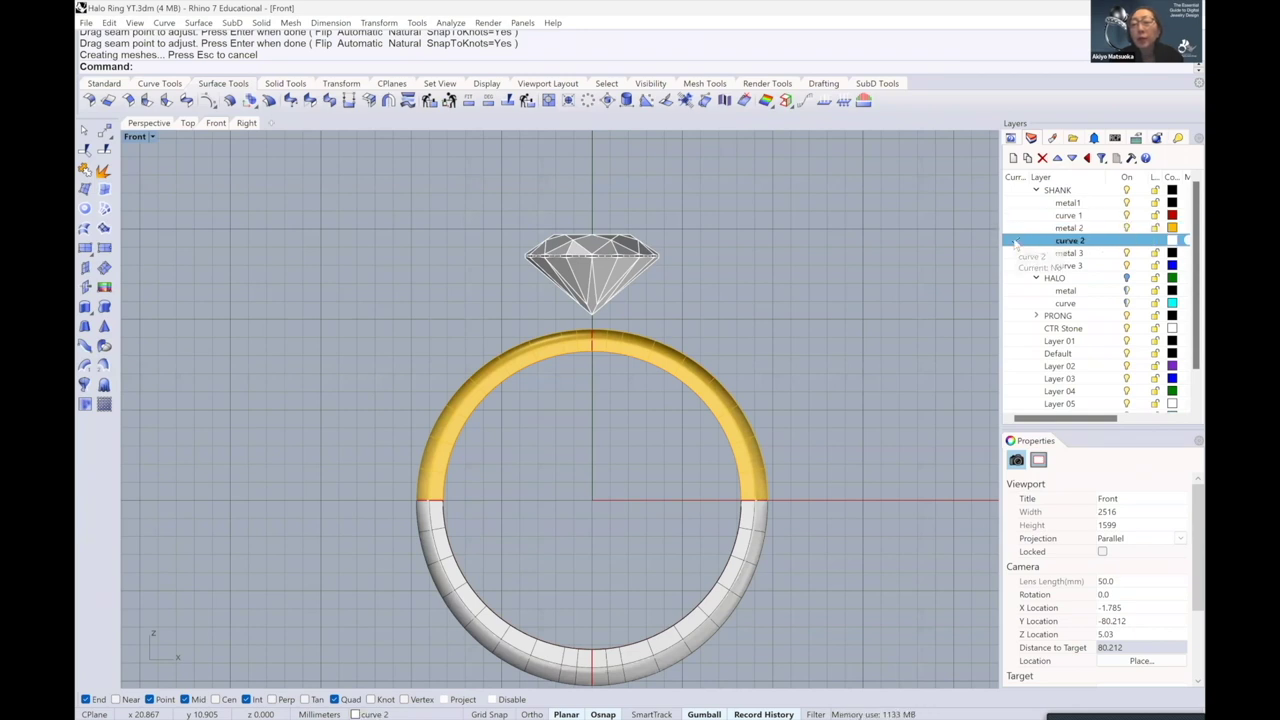
left_click(1127, 228)
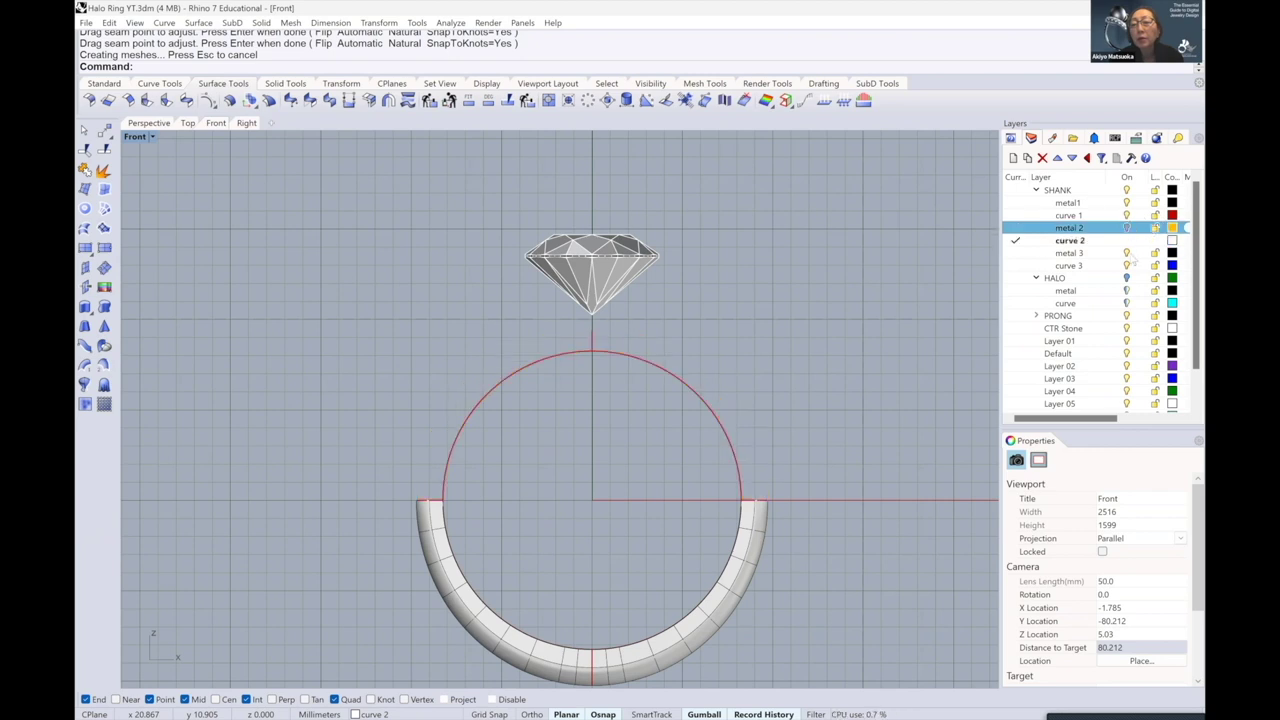
left_click(1127, 203)
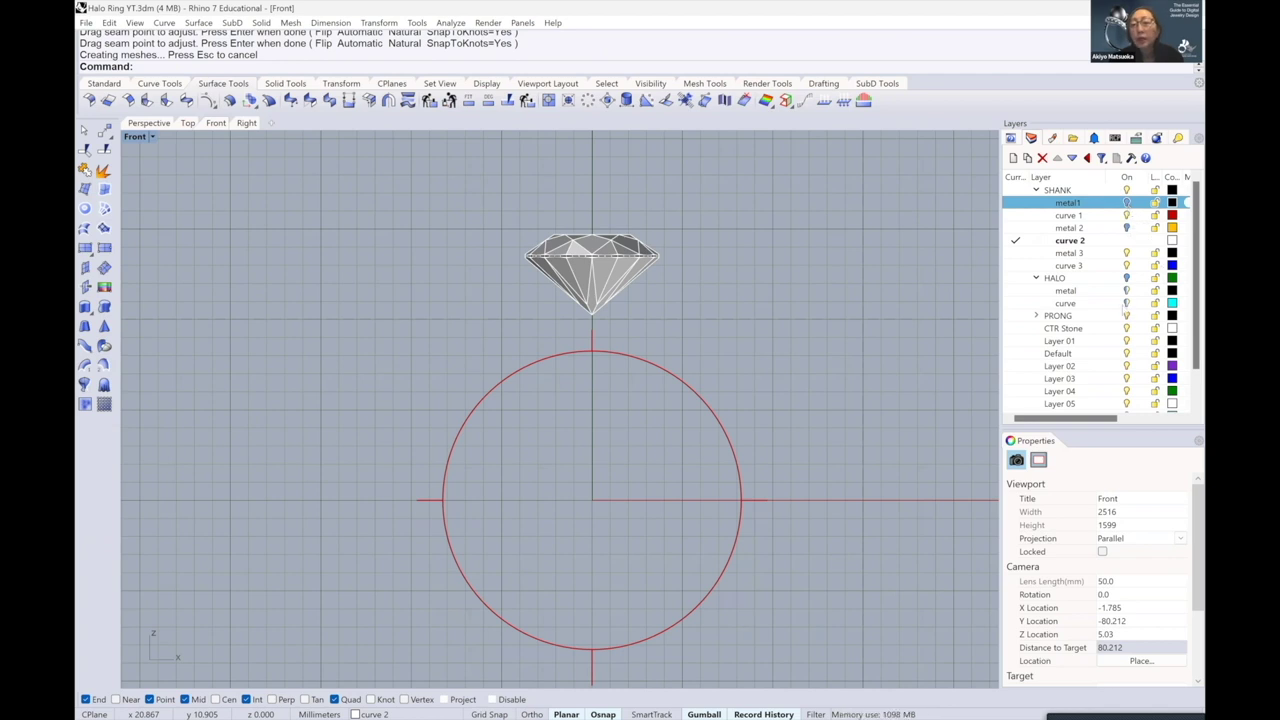
left_click(1127, 278)
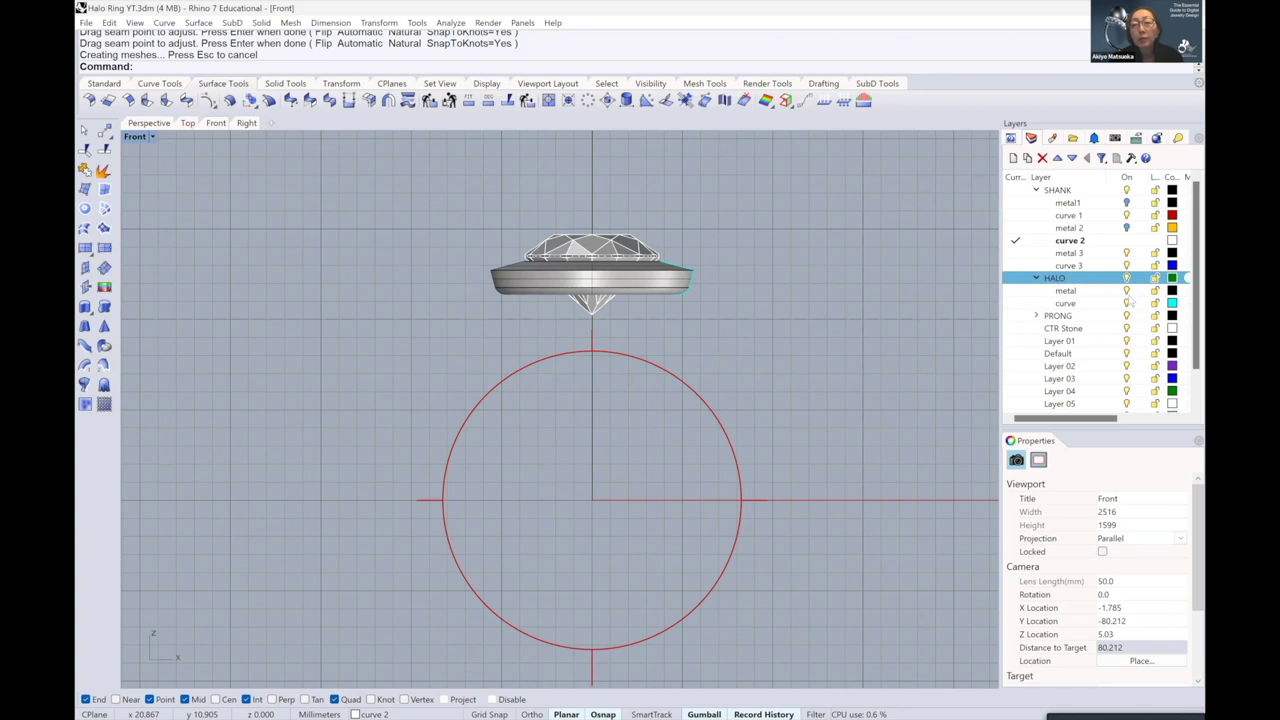
left_click(1127, 290)
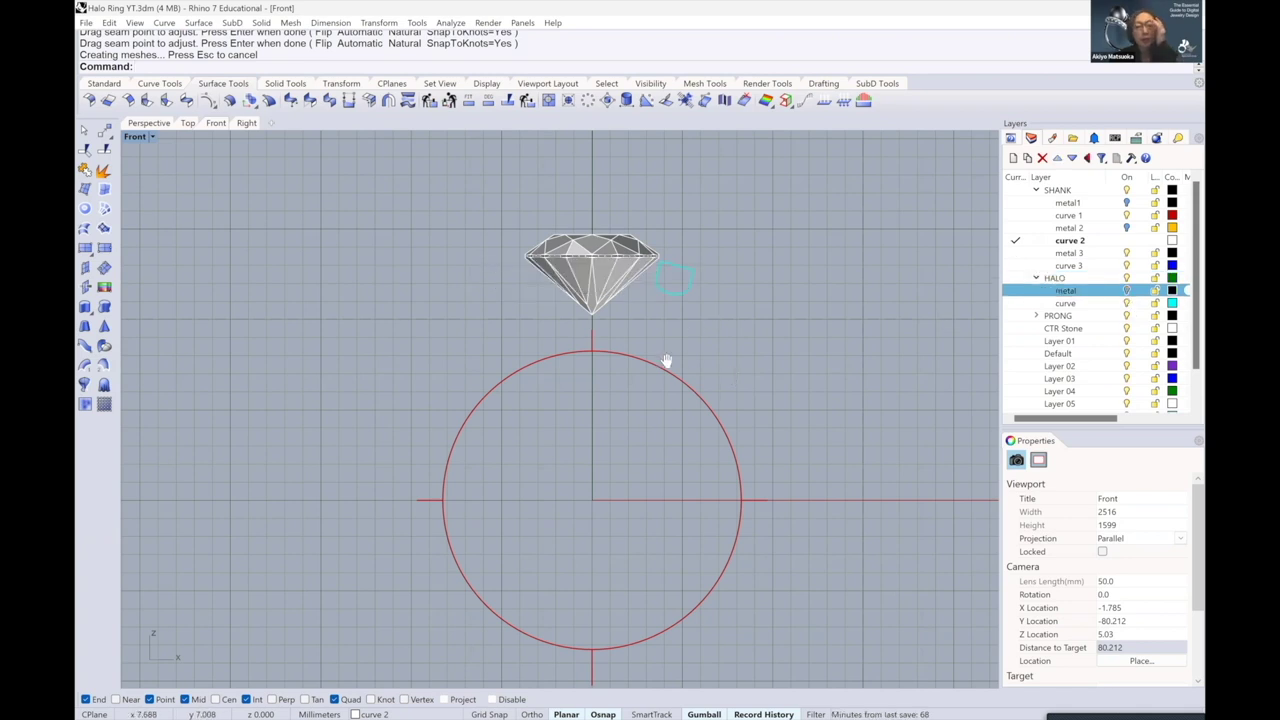
- Examine the spacing between the stone, the halo profile curve and the finger circle in the Front view
scroll(640, 320, "up", 5)
scroll(568, 276, "down", 4)
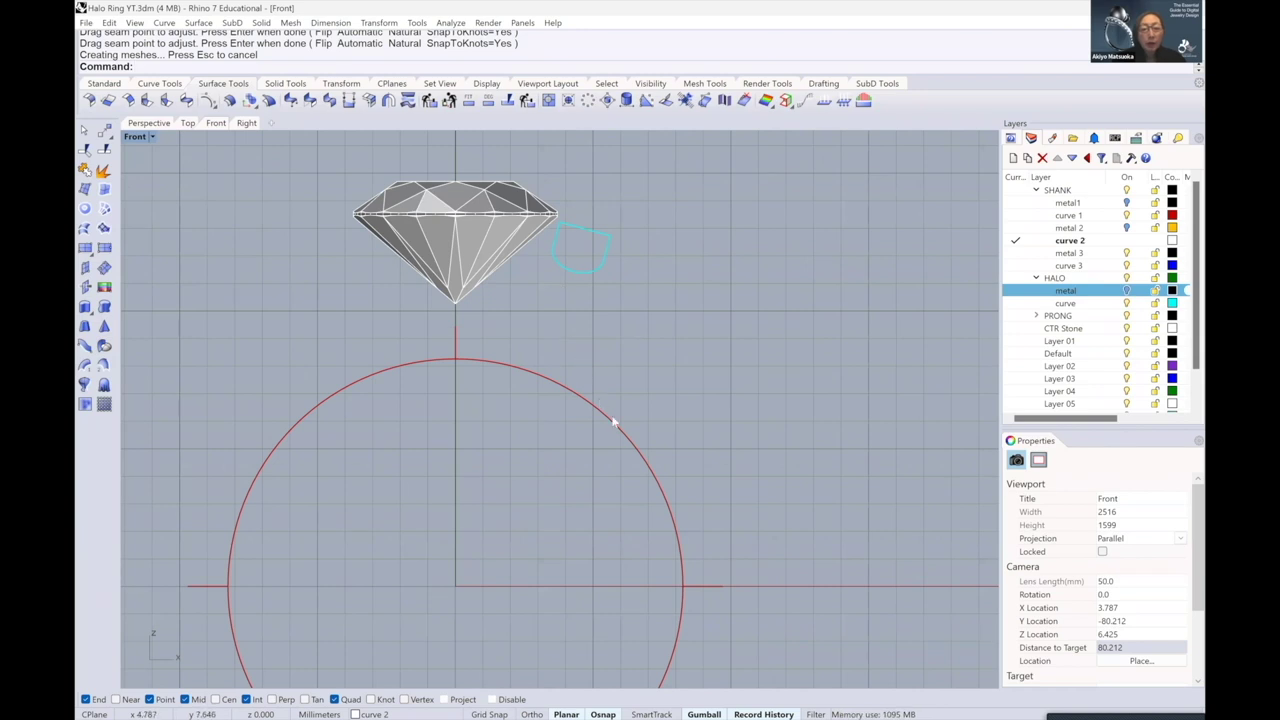
scroll(562, 236, "up", 5)
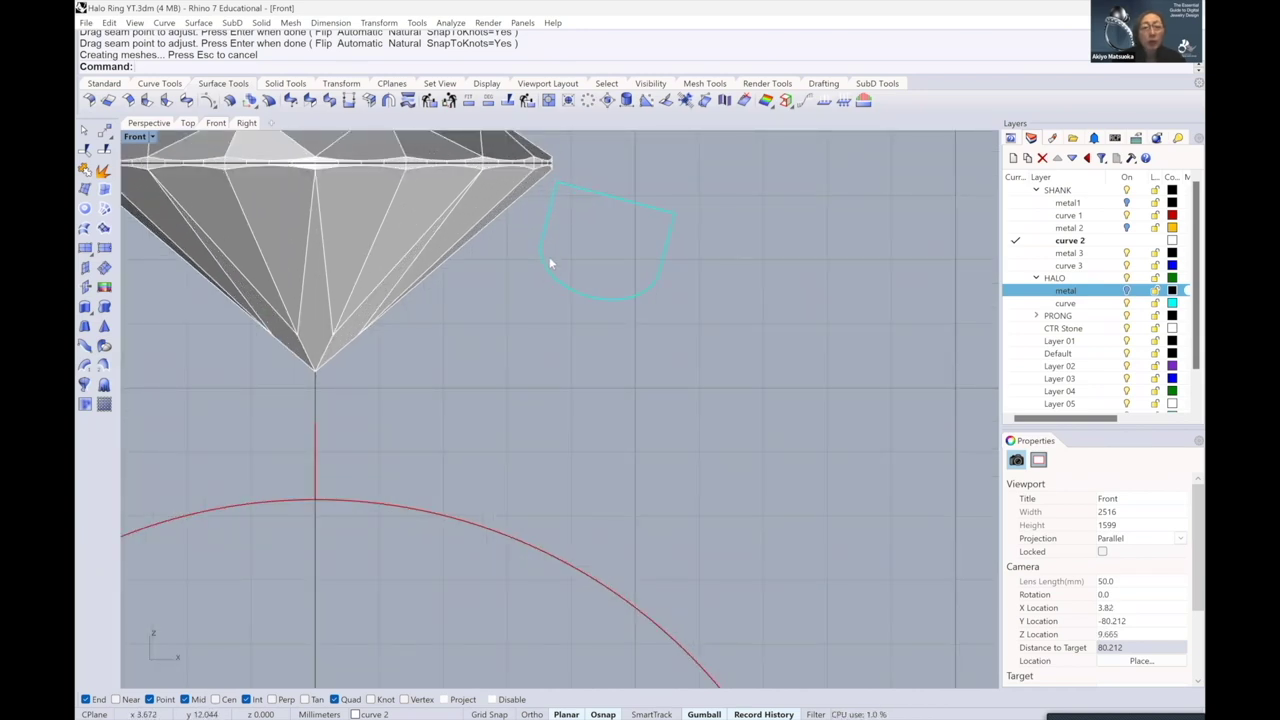
scroll(548, 260, "down", 2)
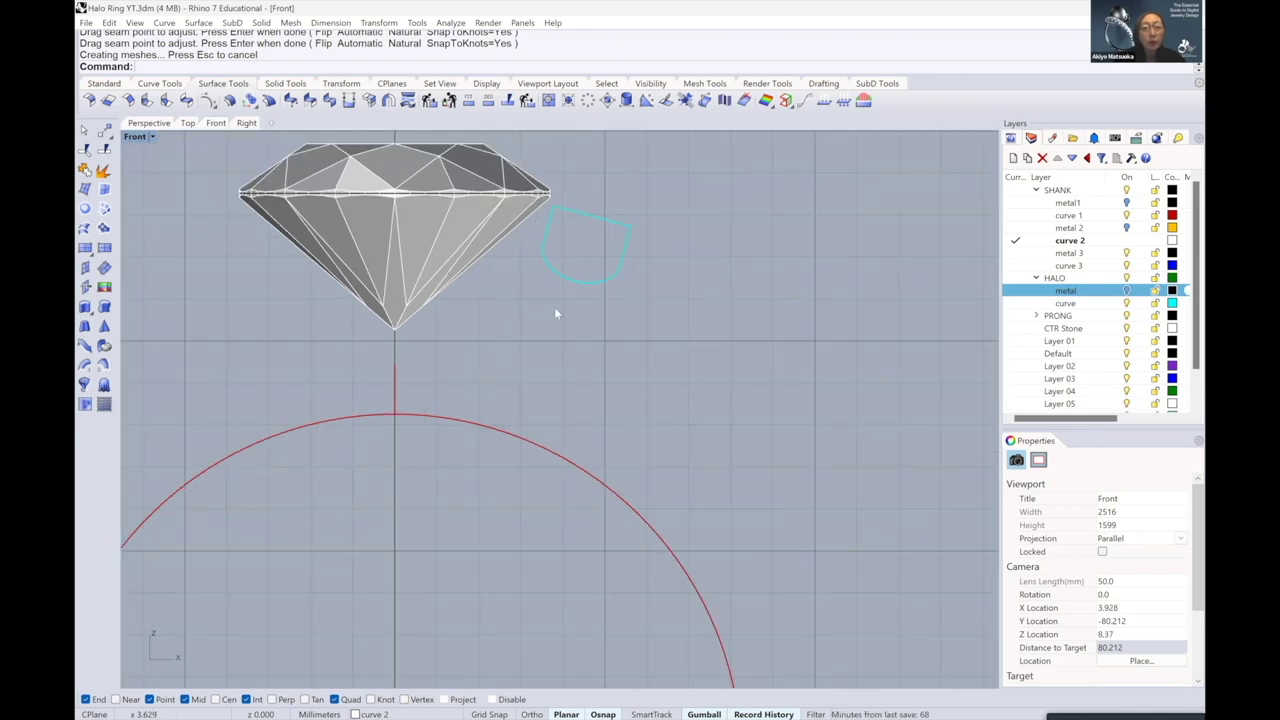
scroll(568, 345, "down", 2)
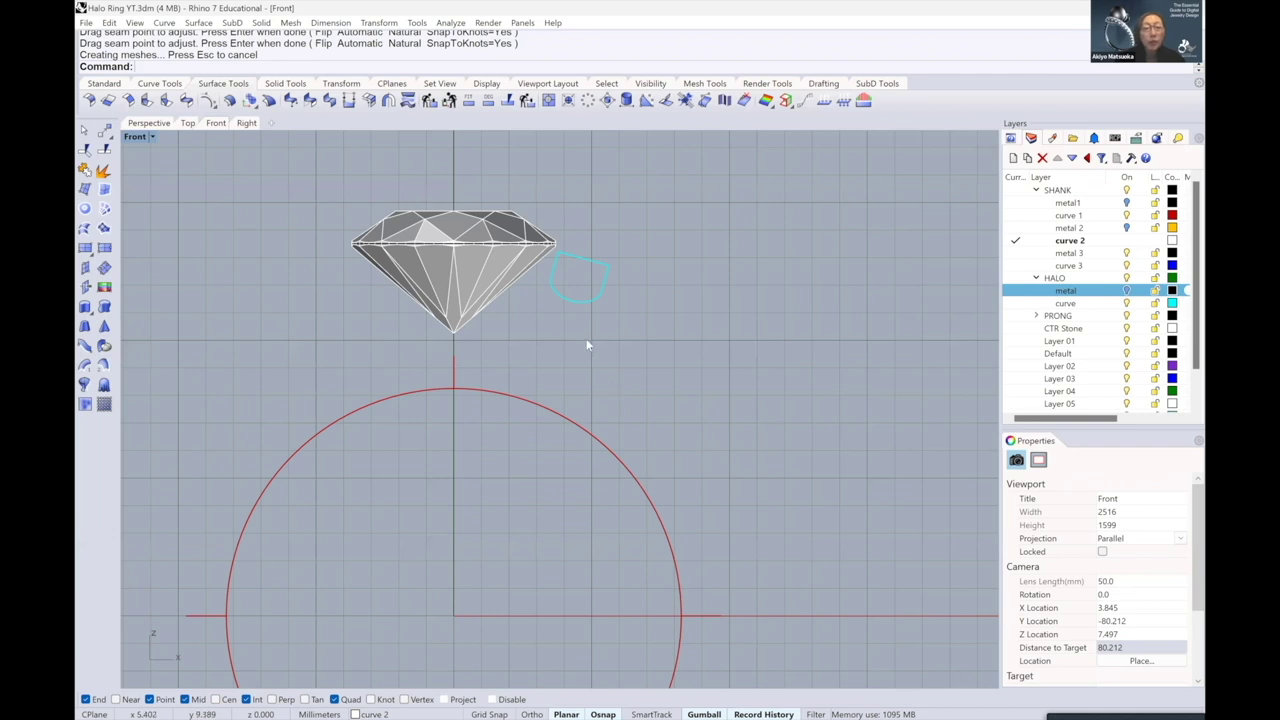
right_click_drag(546, 293, 529, 258)
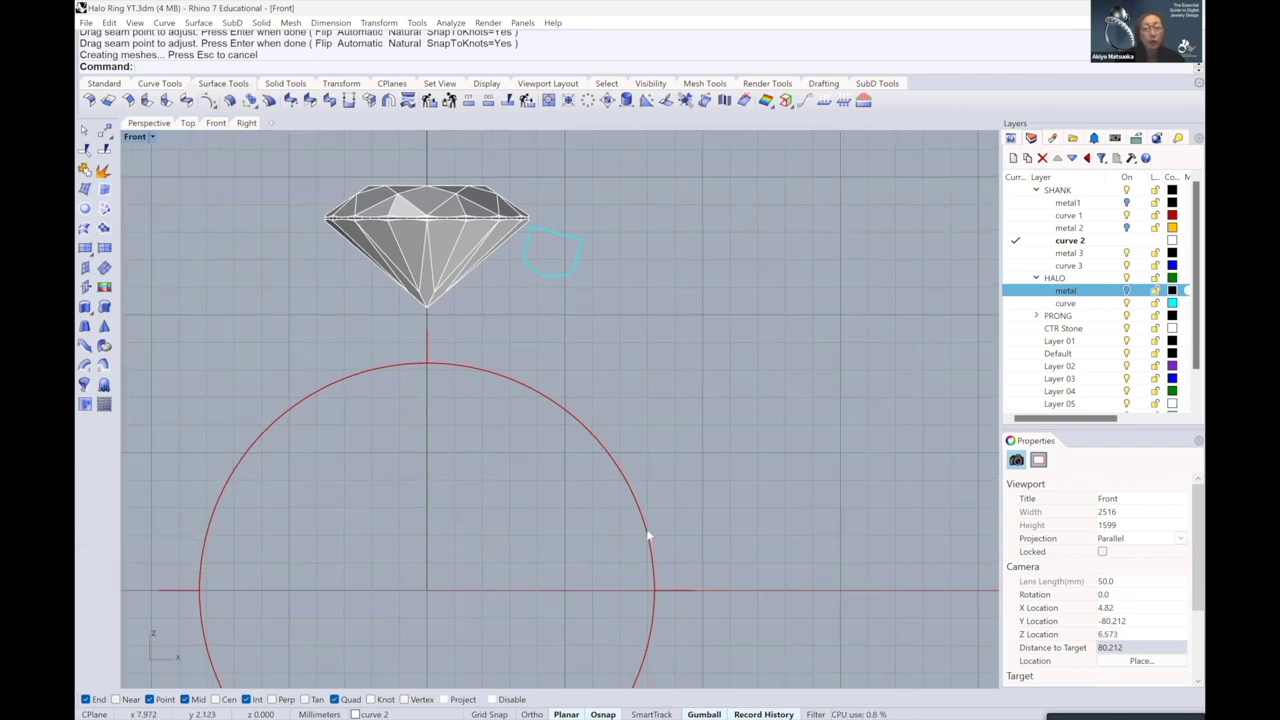
scroll(520, 224, "up", 4)
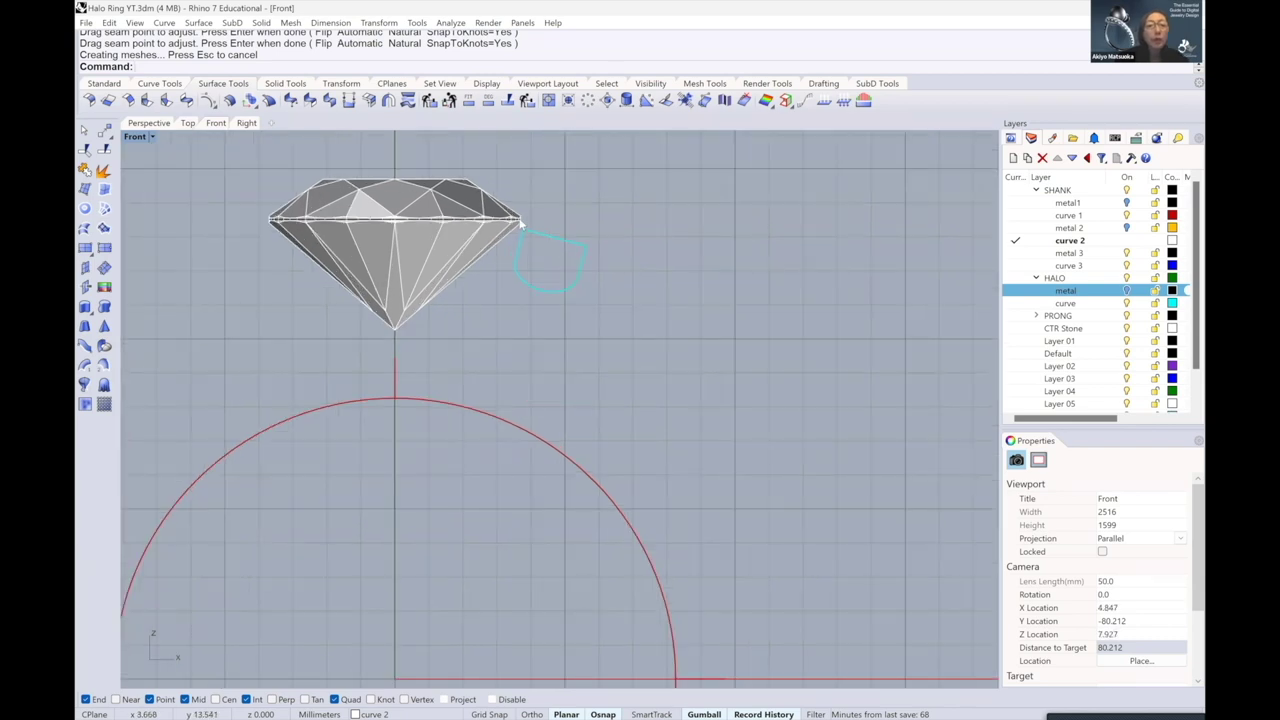
scroll(522, 226, "up", 4)
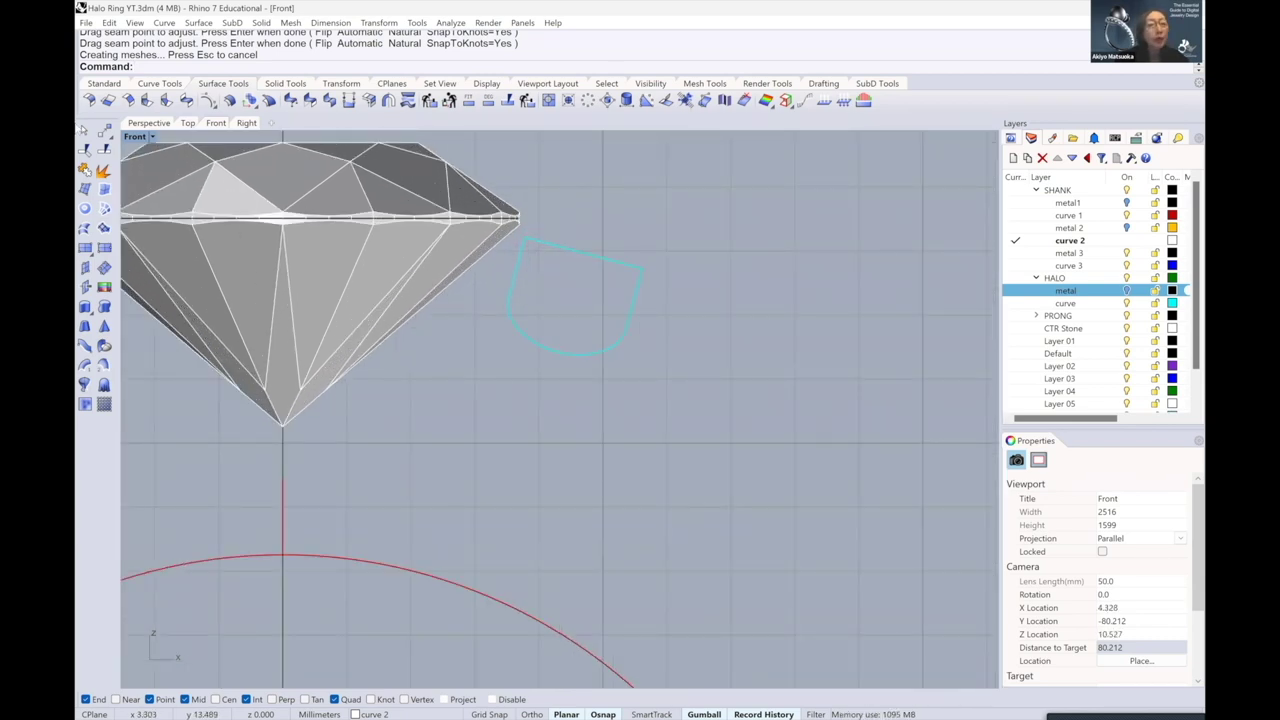
left_click(165, 84)
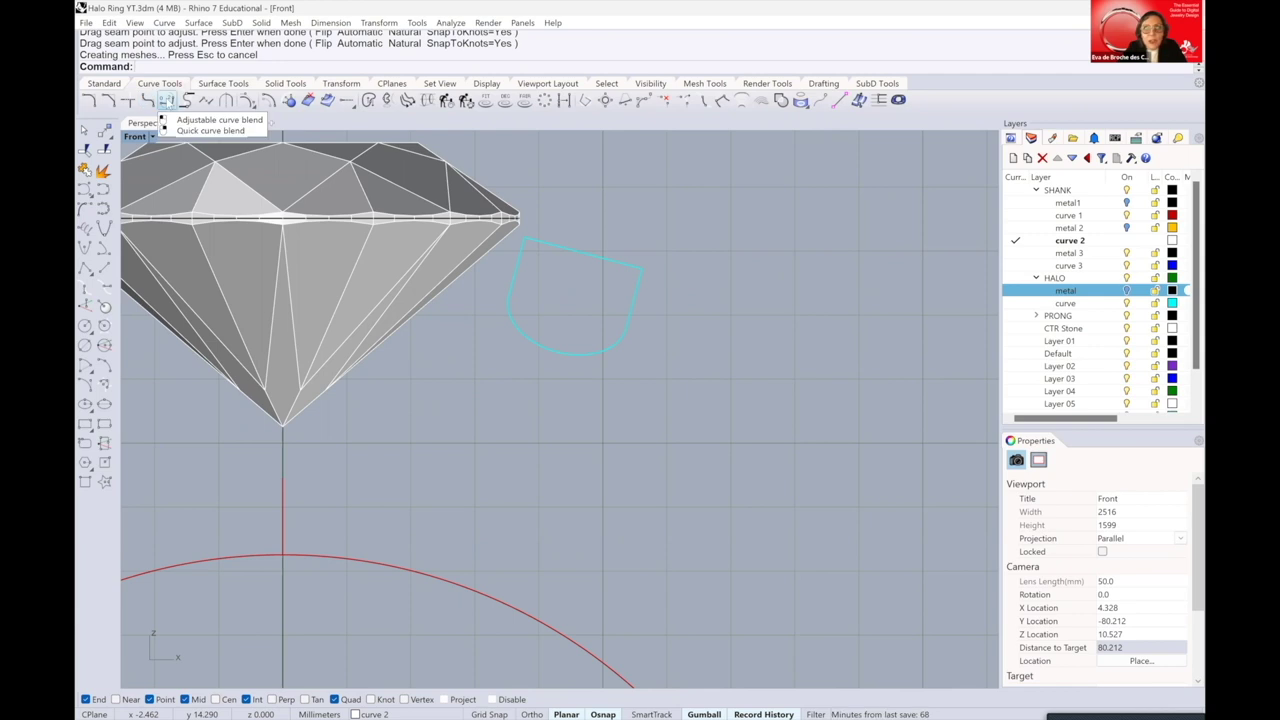
left_click(167, 101)
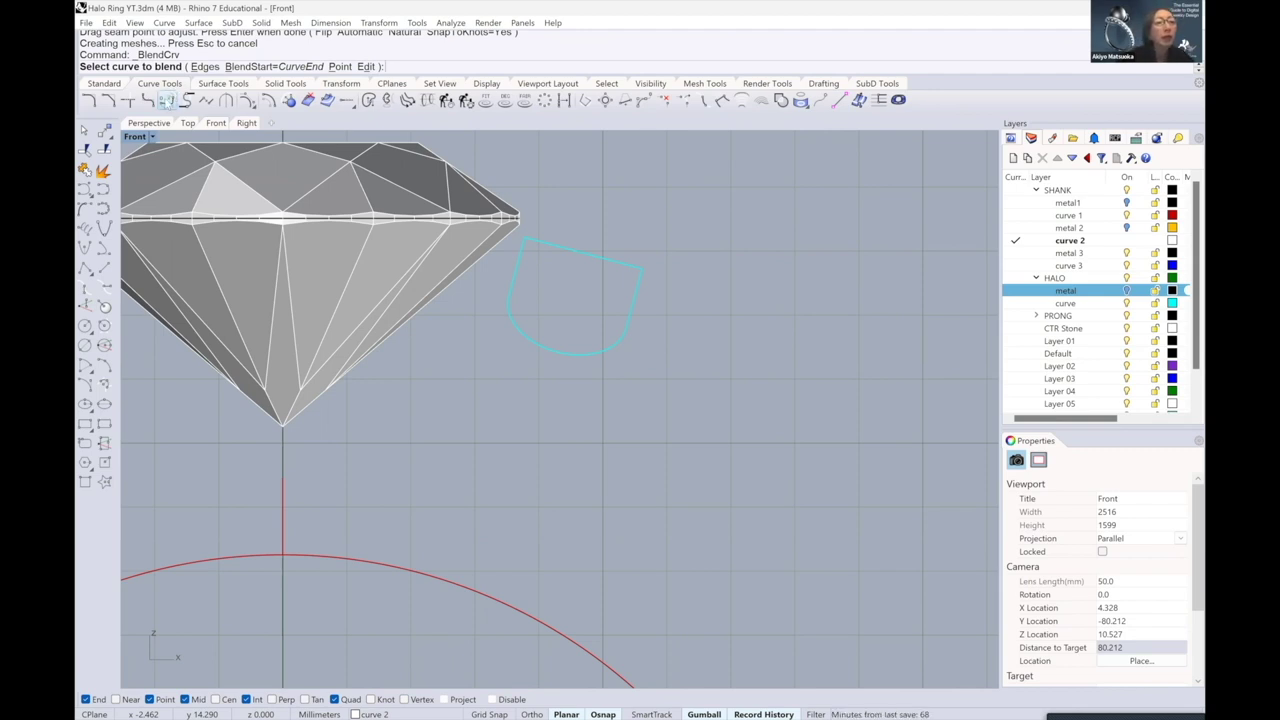
left_click(166, 101)
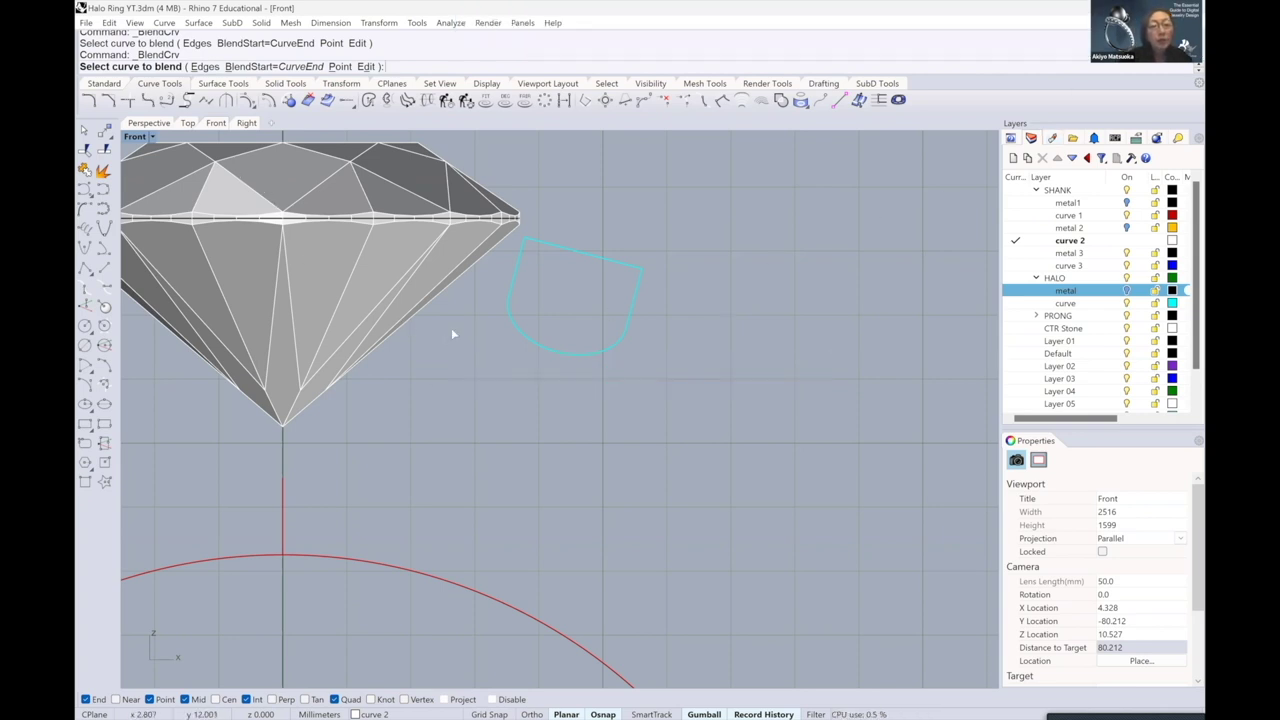
- Draw a short vertical line across the inner side of the halo profile curve, just below the stone's girdle
middle_click(455, 365)
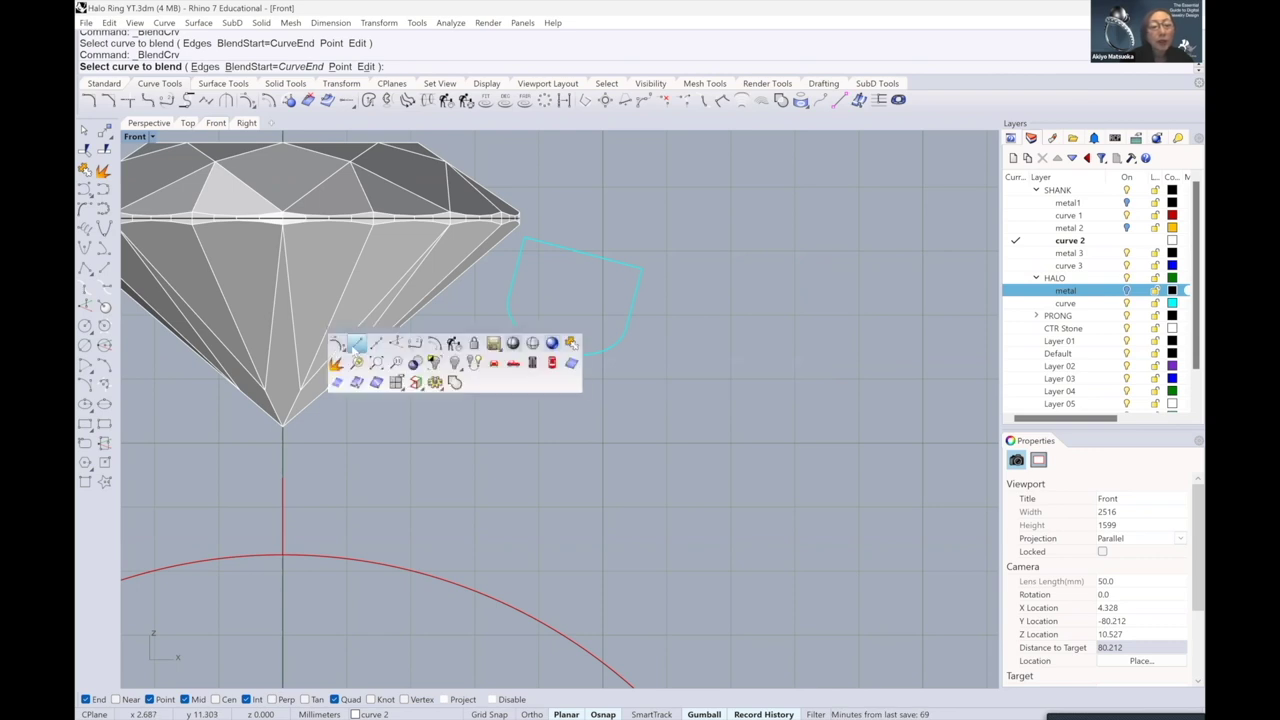
type("line")
key("Return")
scroll(525, 226, "up", 3)
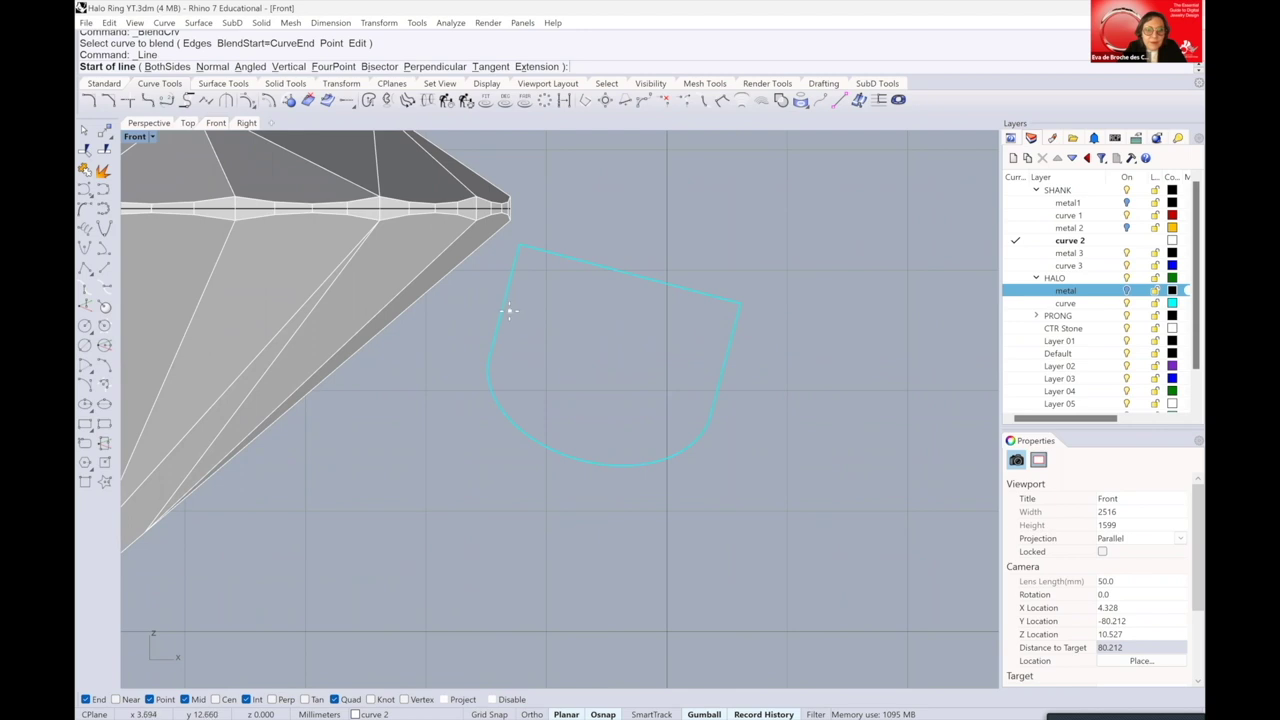
left_click(507, 320)
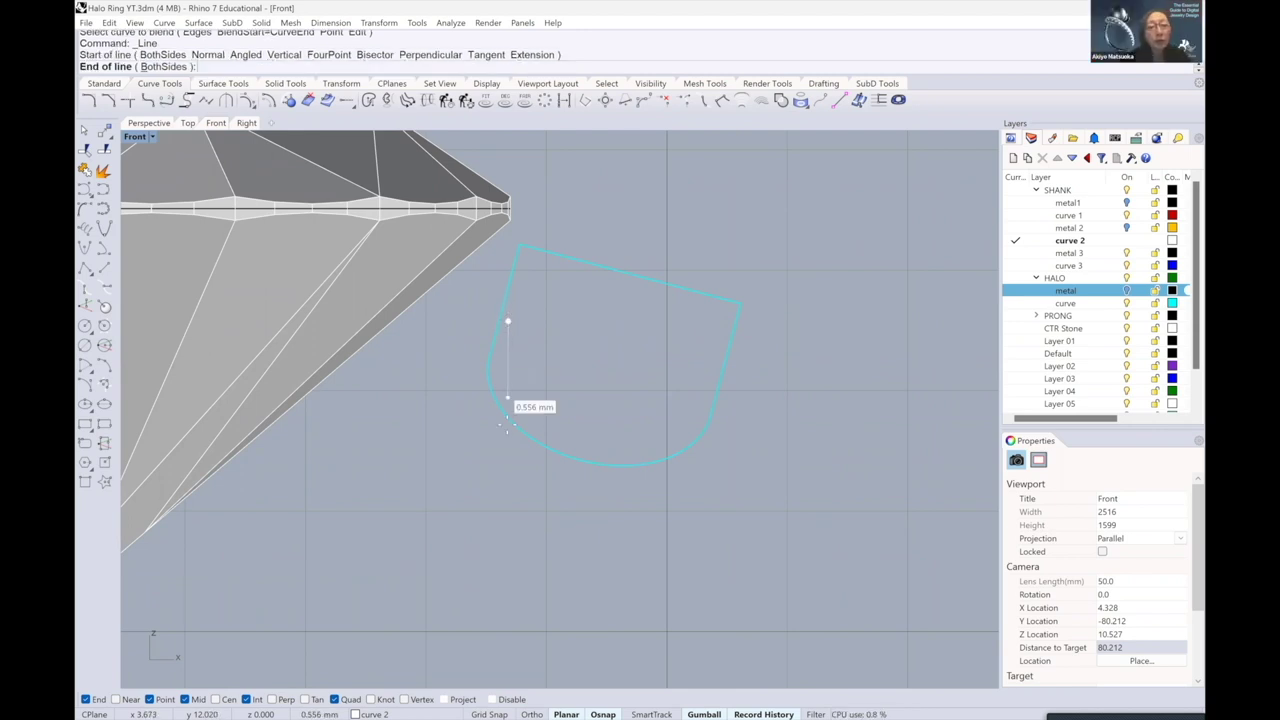
left_click(508, 450)
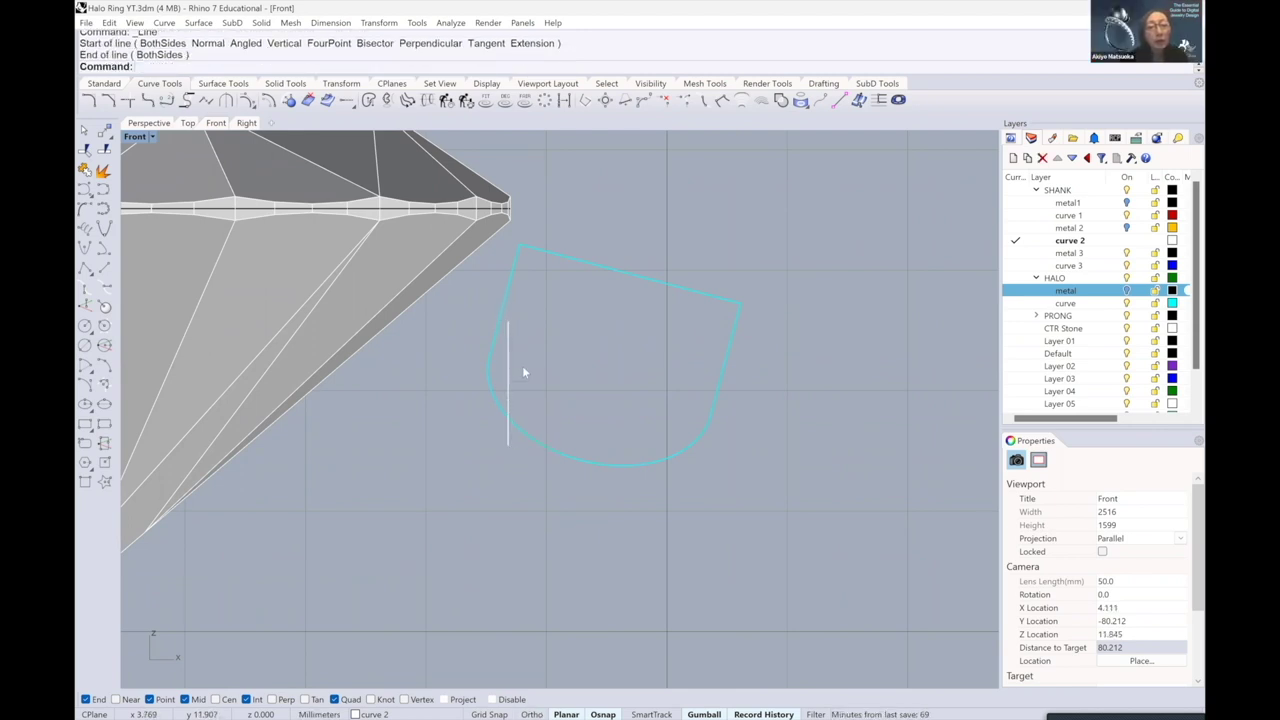
scroll(522, 372, "down", 5)
scroll(577, 443, "up", 6)
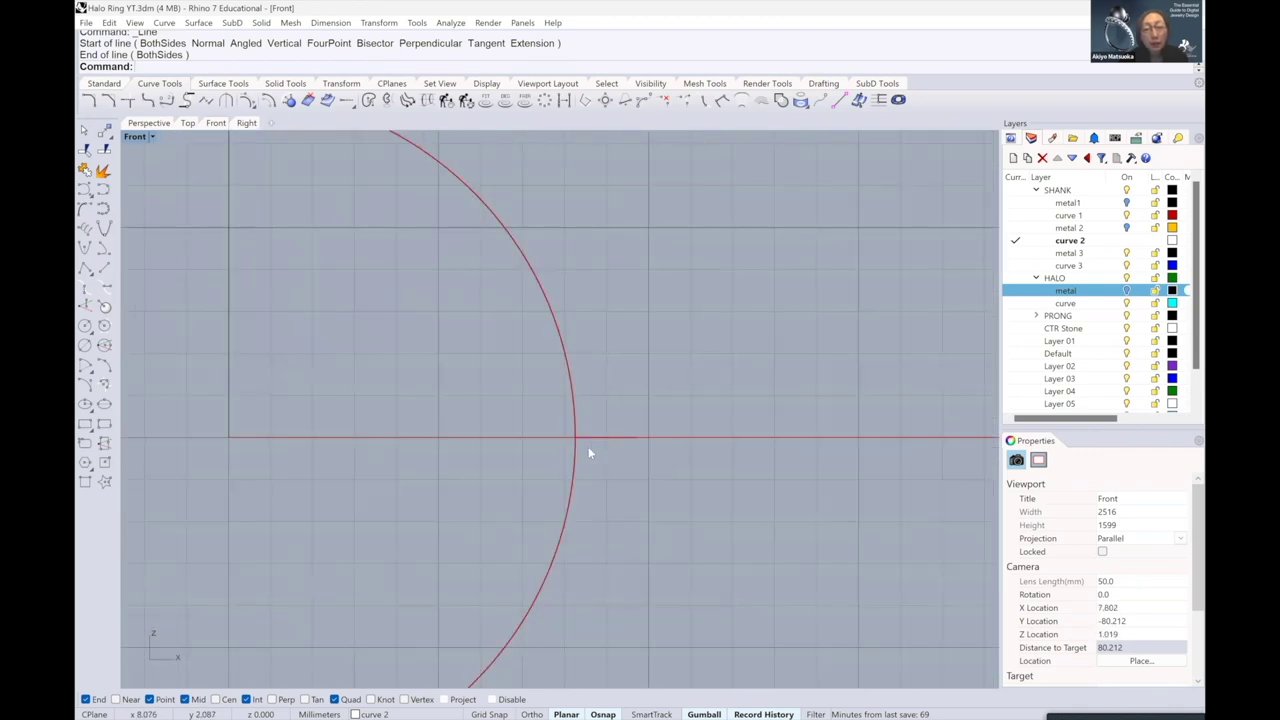
right_click(588, 453)
scroll(577, 440, "up", 1)
left_click(575, 437)
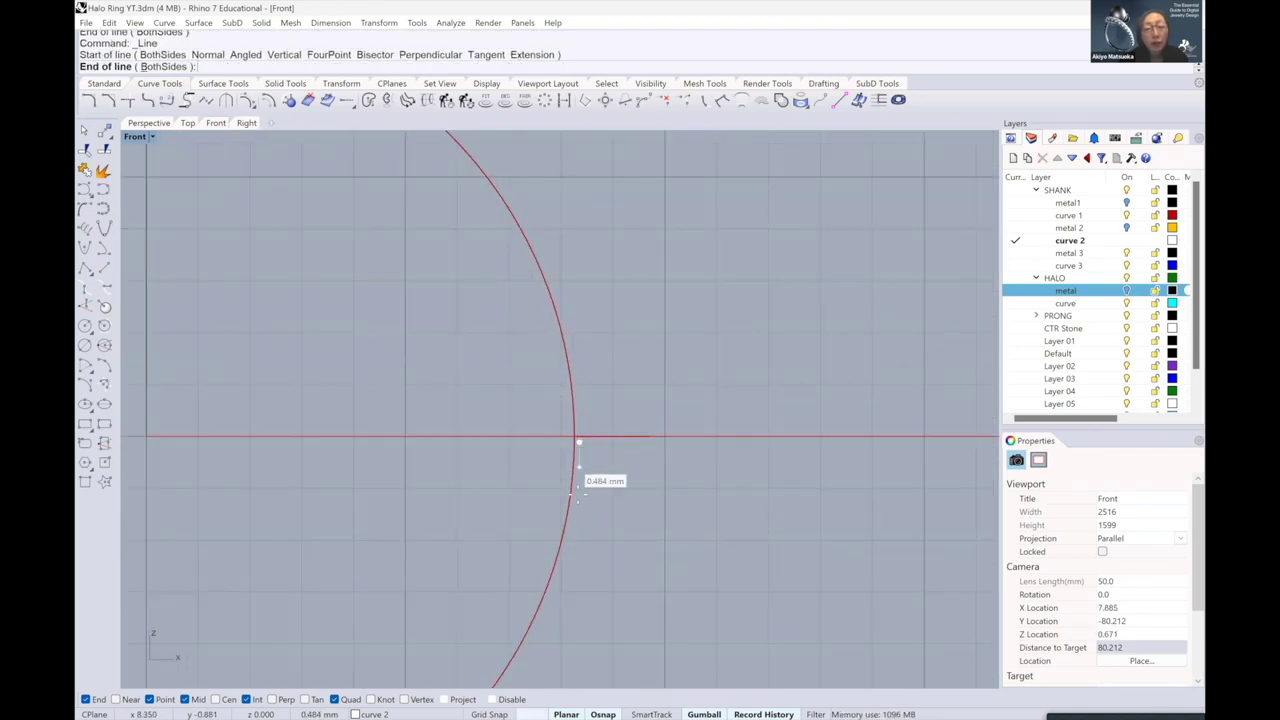
scroll(584, 434, "up", 1)
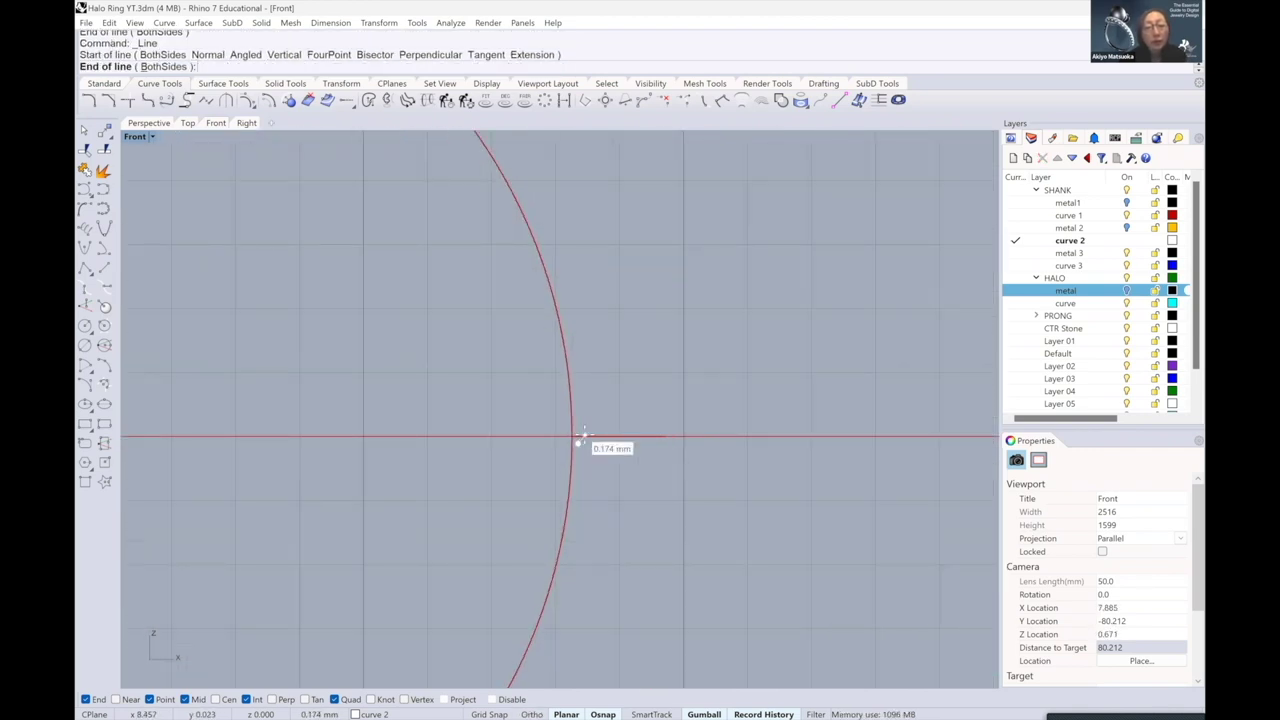
key("Escape")
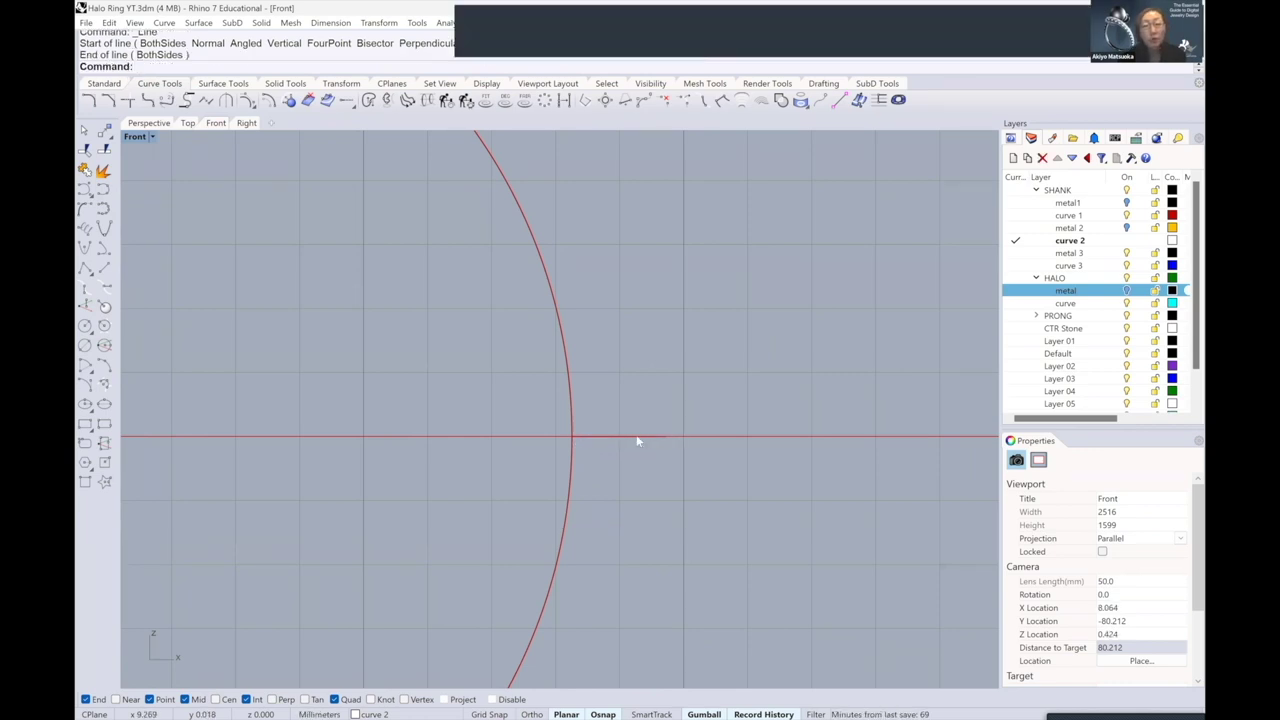
- Draw a vertical line about 1.4 mm long downward from the finger circle's quadrant point on the positive X axis
right_click(577, 448)
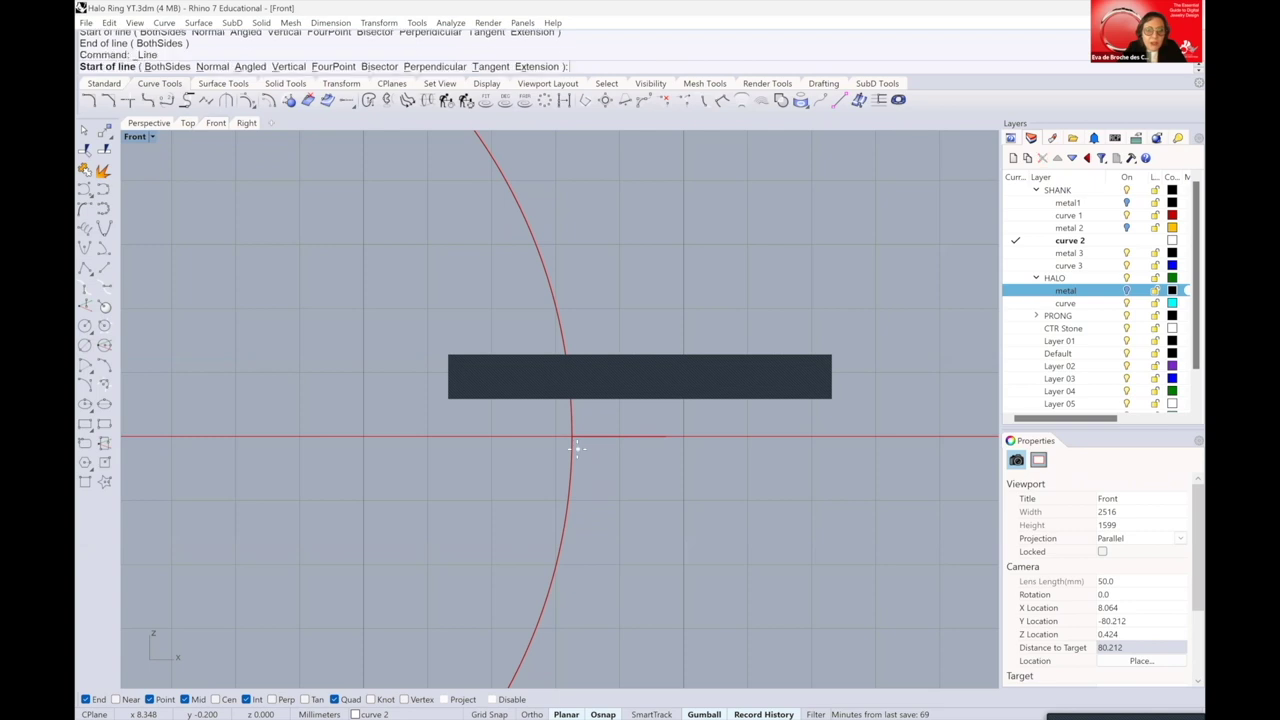
left_click(571, 437)
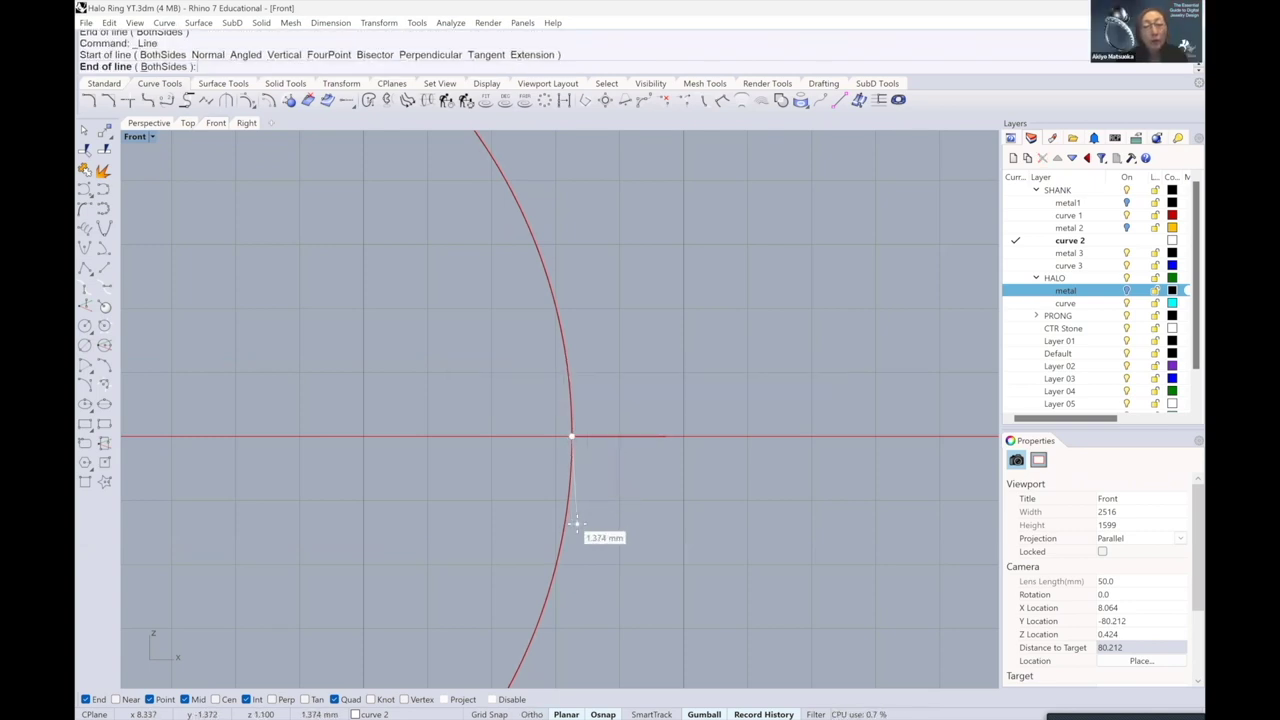
left_click(575, 523)
scroll(574, 474, "up", 8)
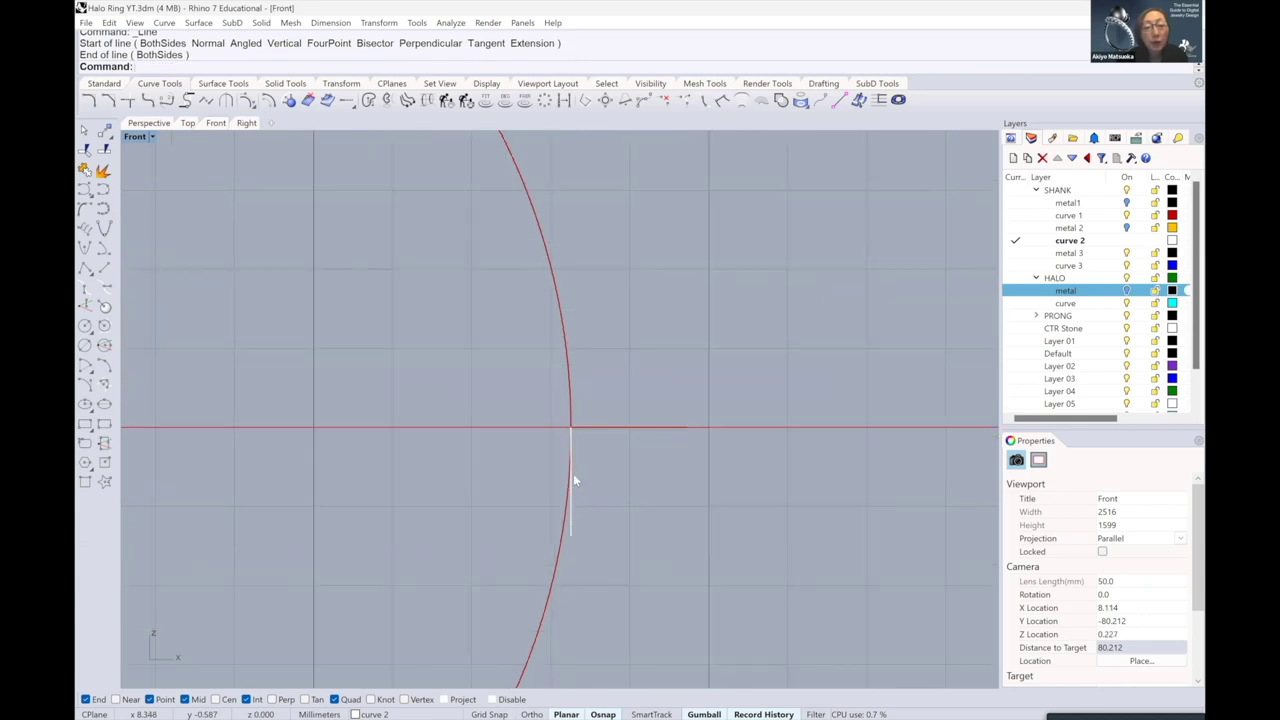
scroll(571, 458, "down", 10)
scroll(586, 449, "down", 3)
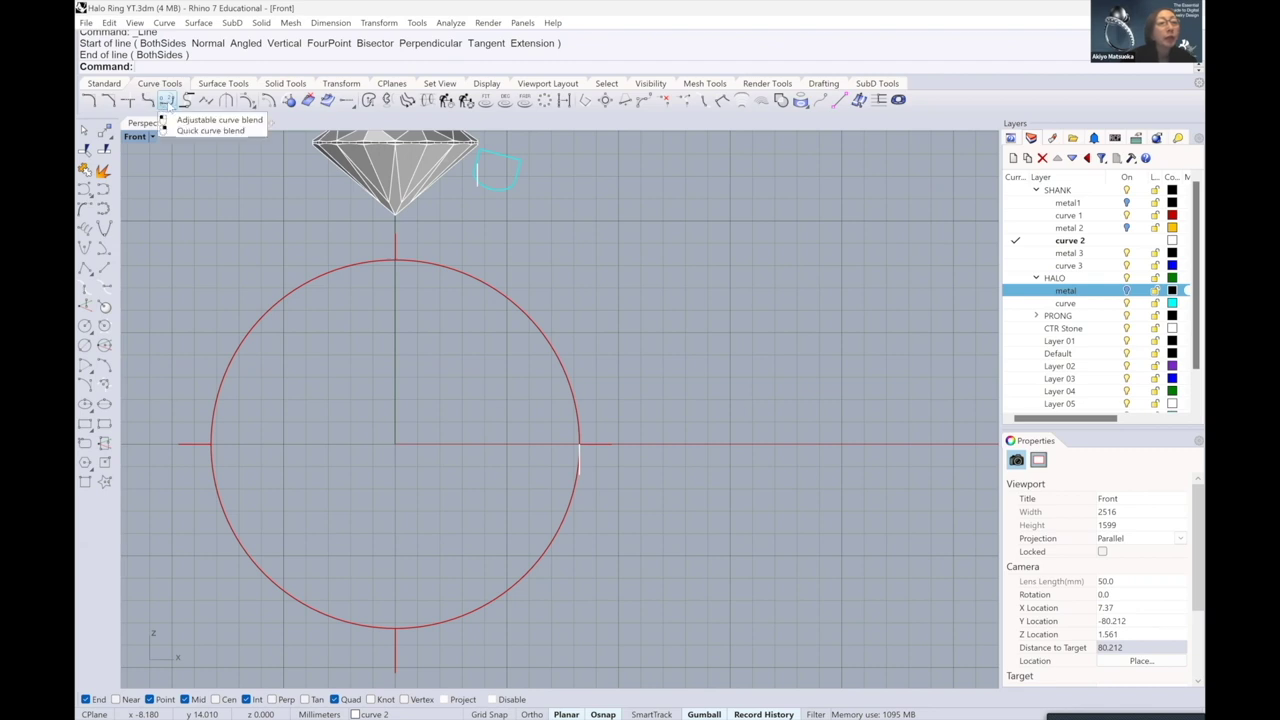
left_click(167, 104)
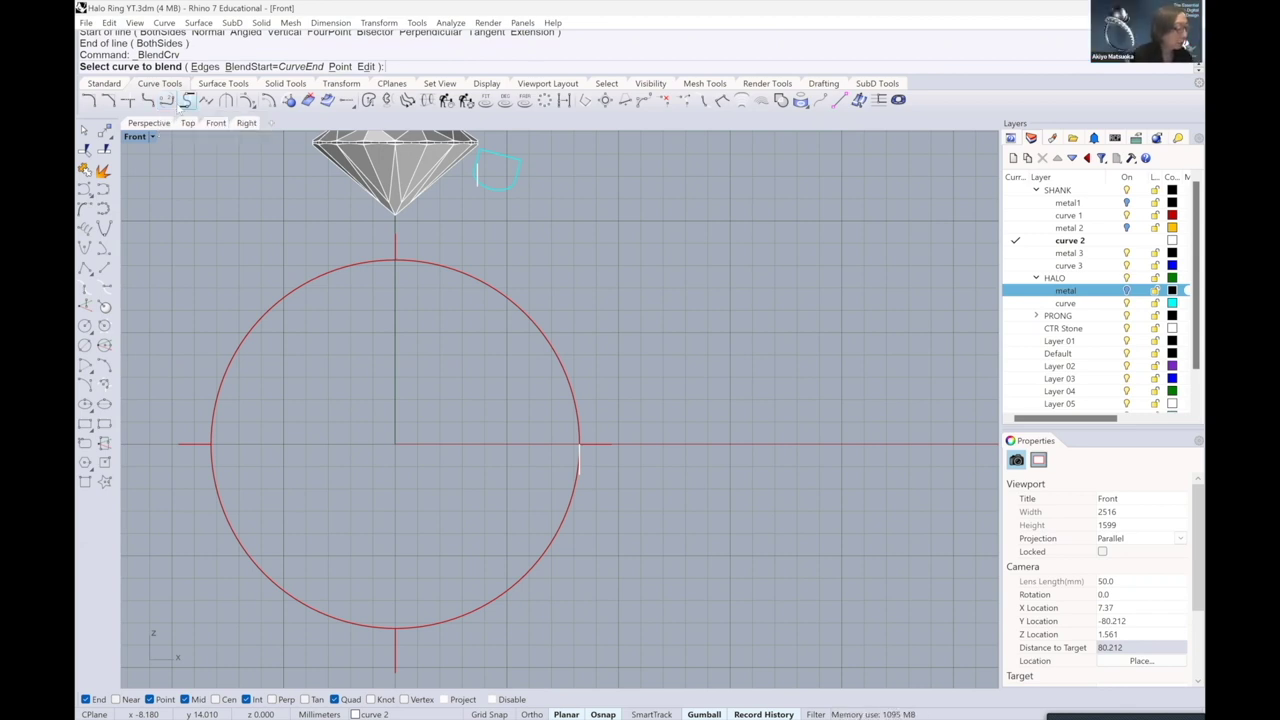
left_click(184, 104)
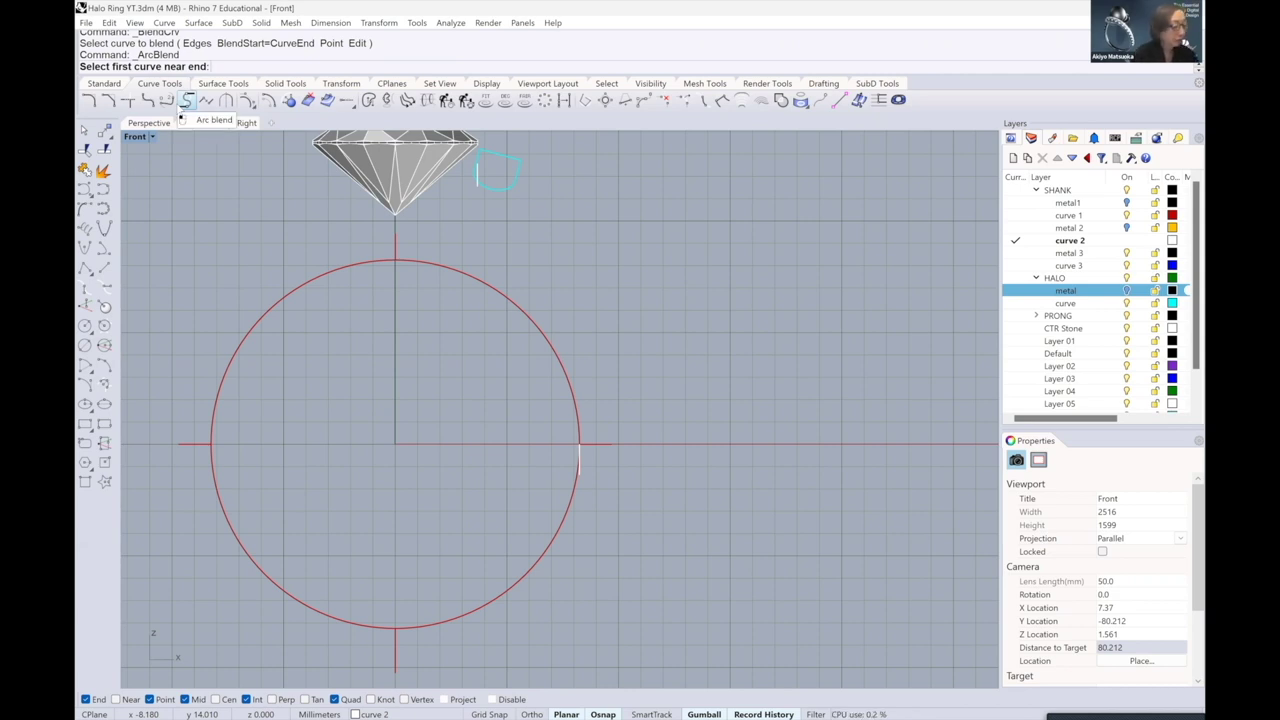
scroll(497, 276, "up", 3)
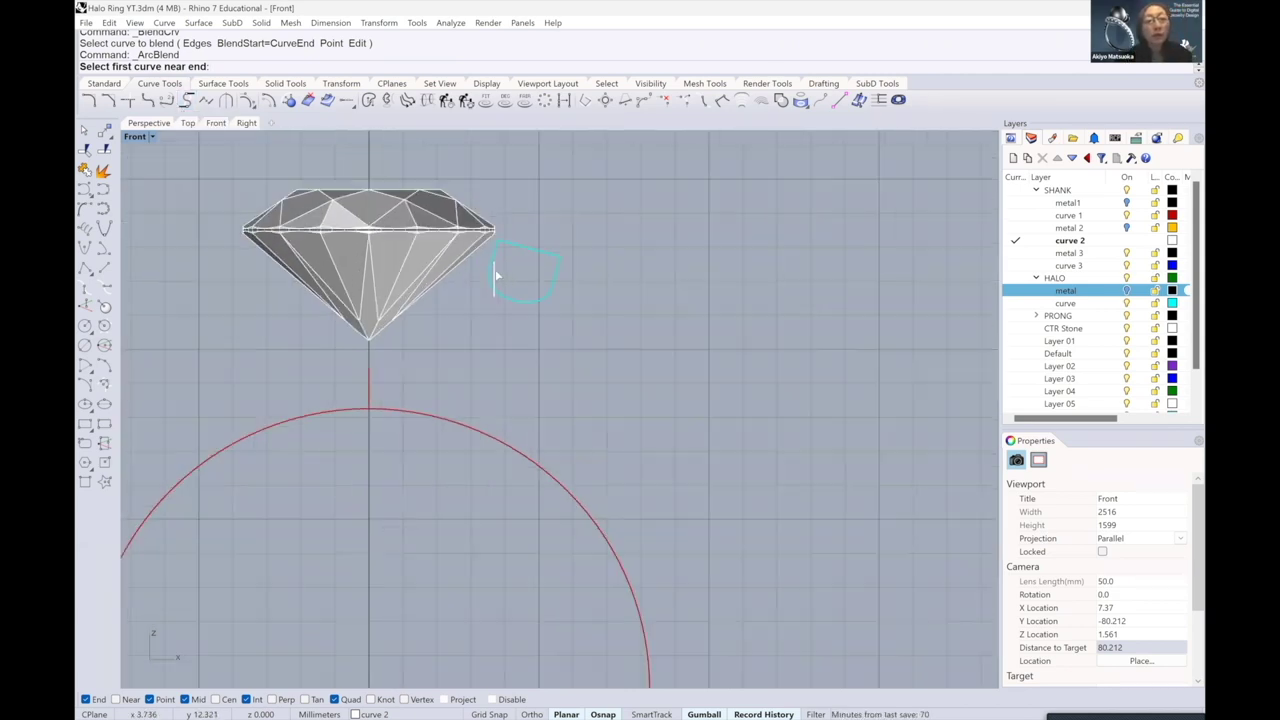
scroll(500, 305, "down", 2)
left_click(500, 305)
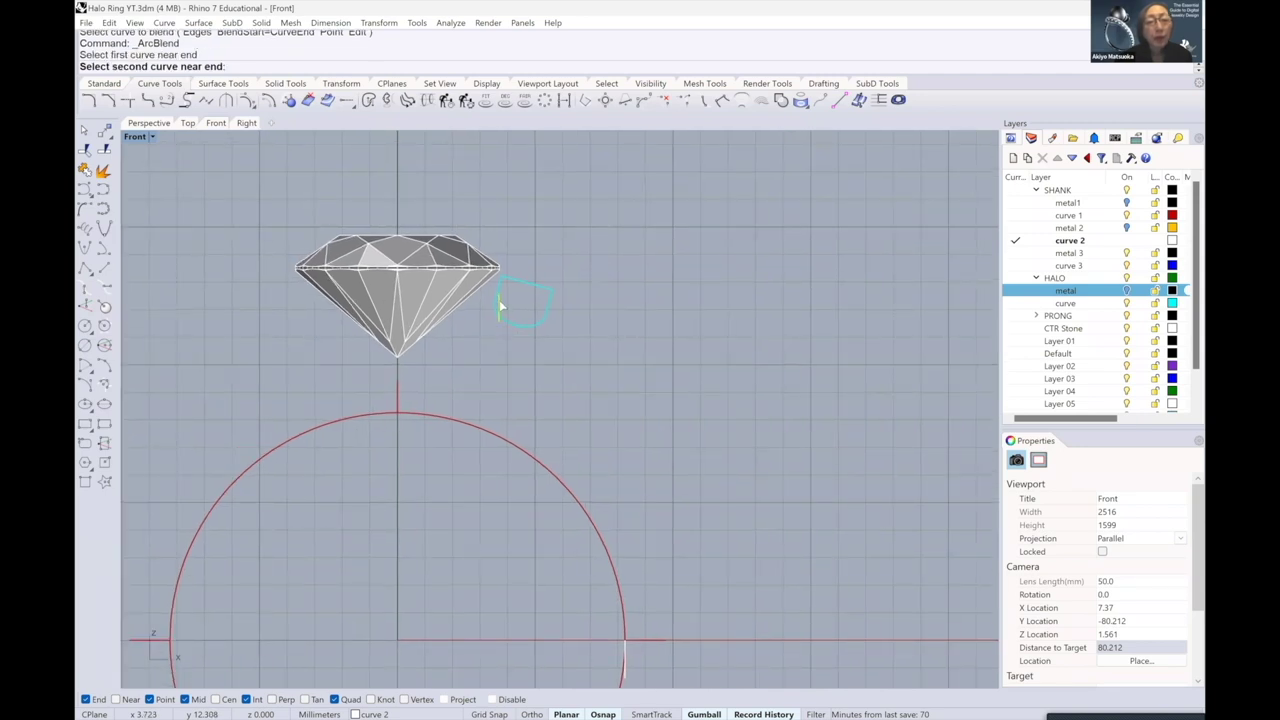
scroll(500, 305, "up", 2)
left_click(500, 300)
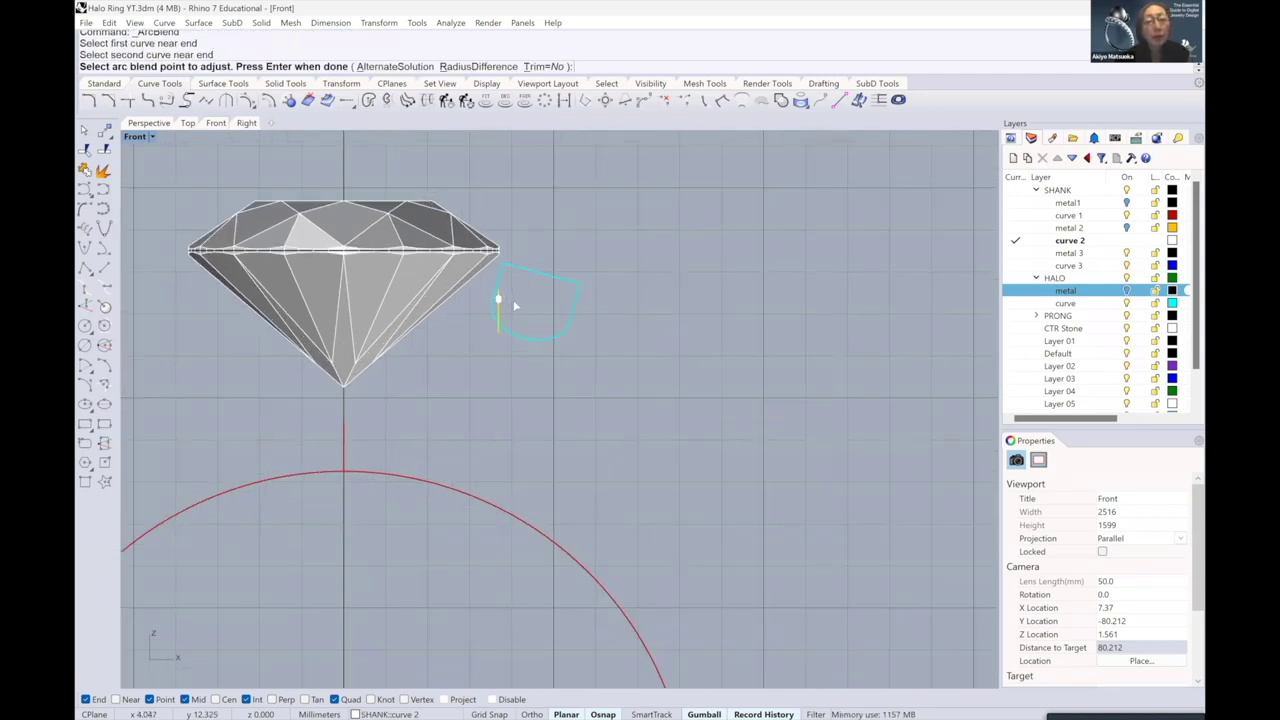
key("Return")
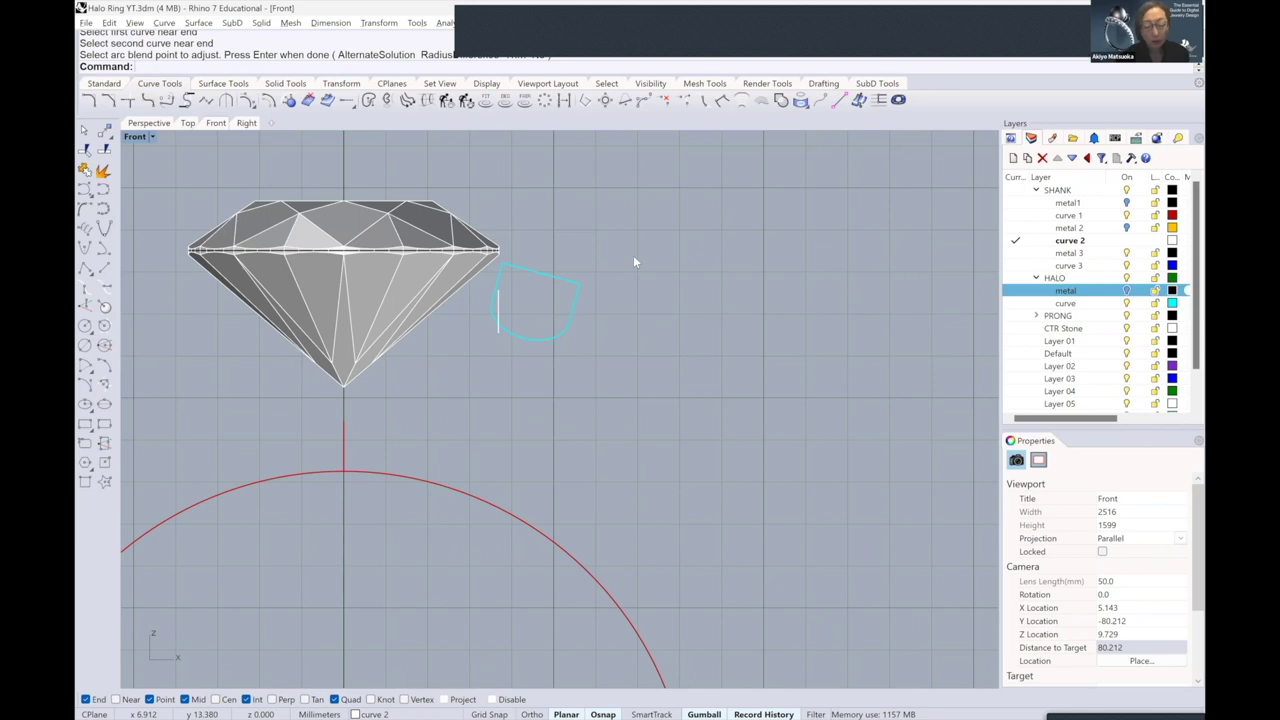
- Move the short vertical line at the halo profile straight up until its upper end reaches the stone's girdle
left_click(499, 306)
left_click_drag(499, 286, 499, 244)
left_click(563, 239)
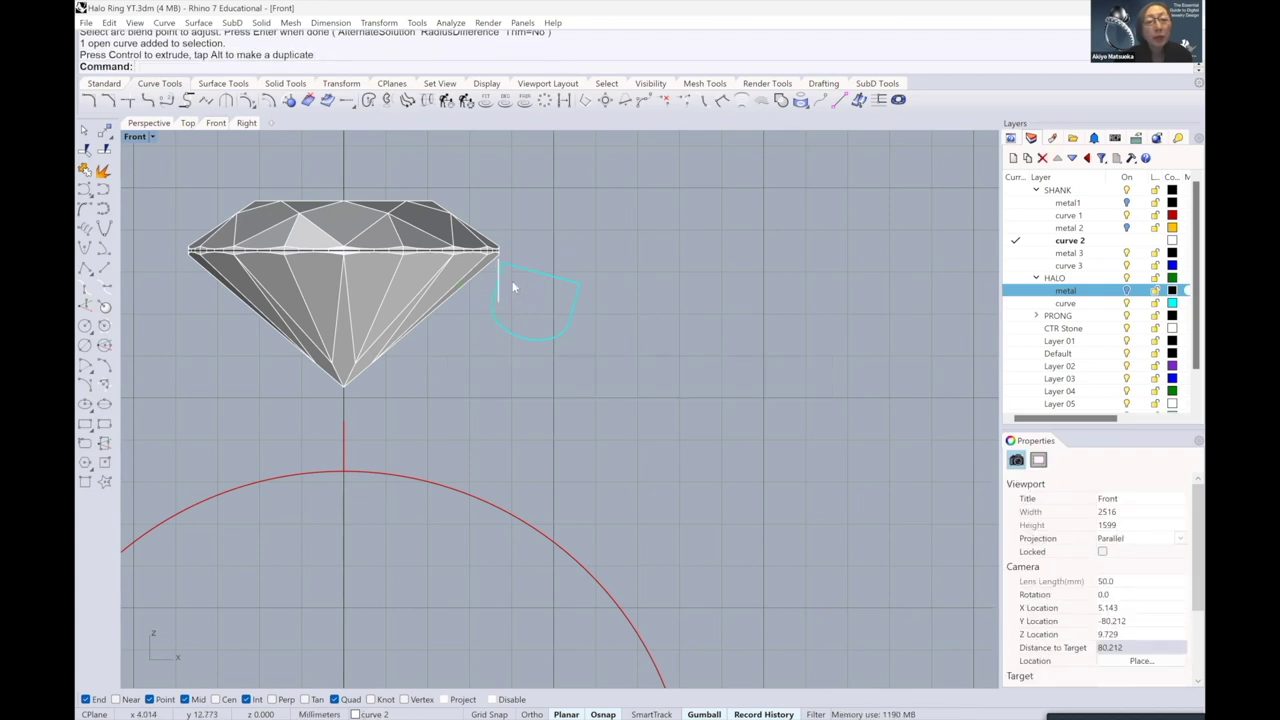
scroll(512, 288, "up", 1)
scroll(495, 295, "up", 1)
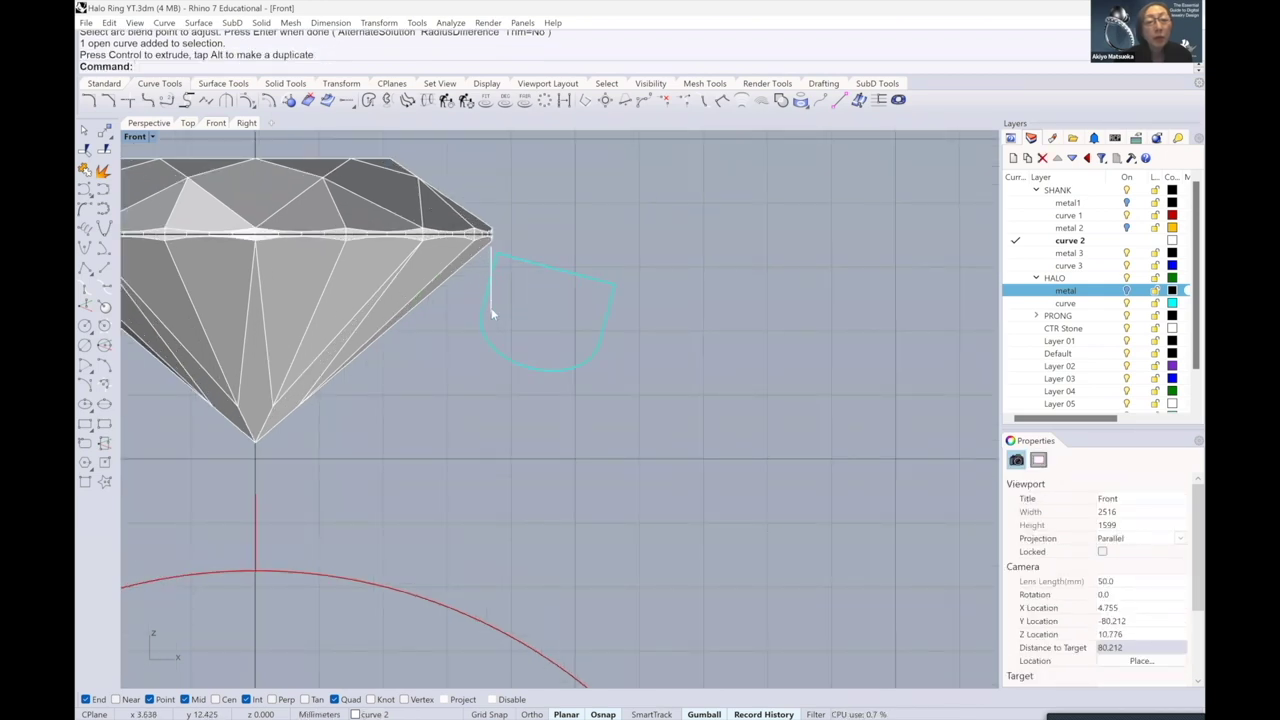
left_click(493, 256)
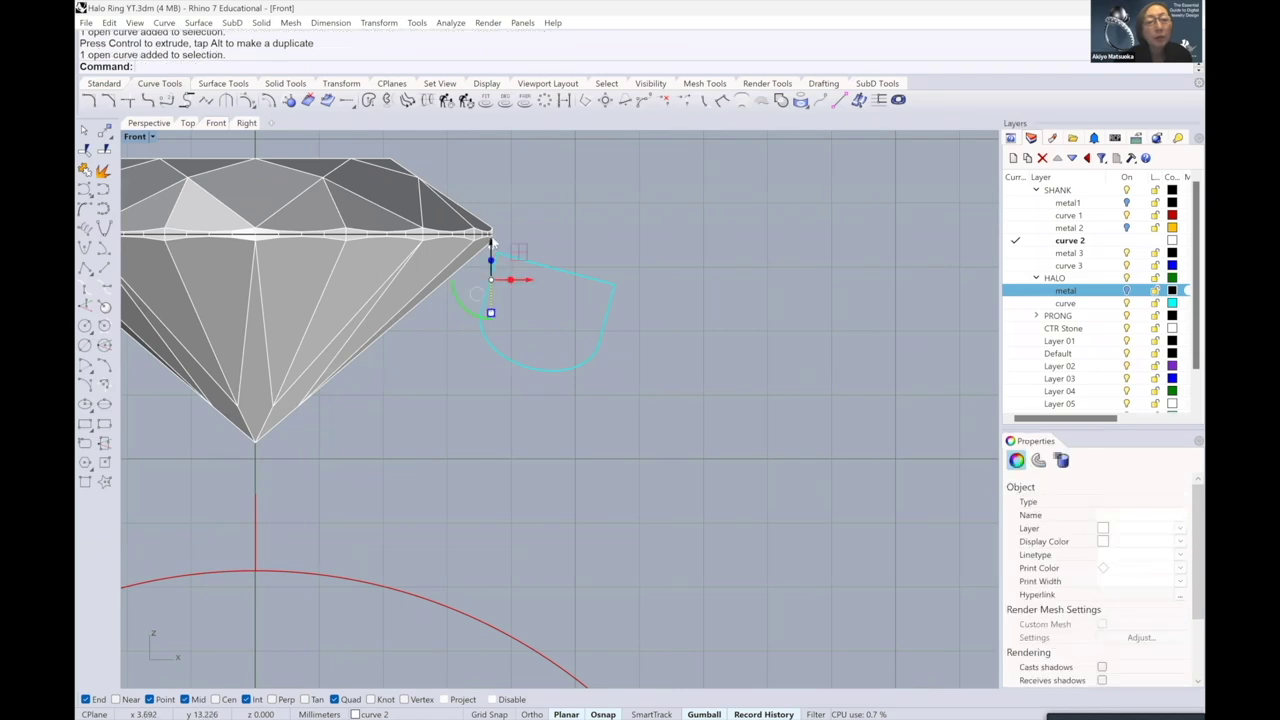
left_click_drag(491, 242, 491, 234)
key("Escape")
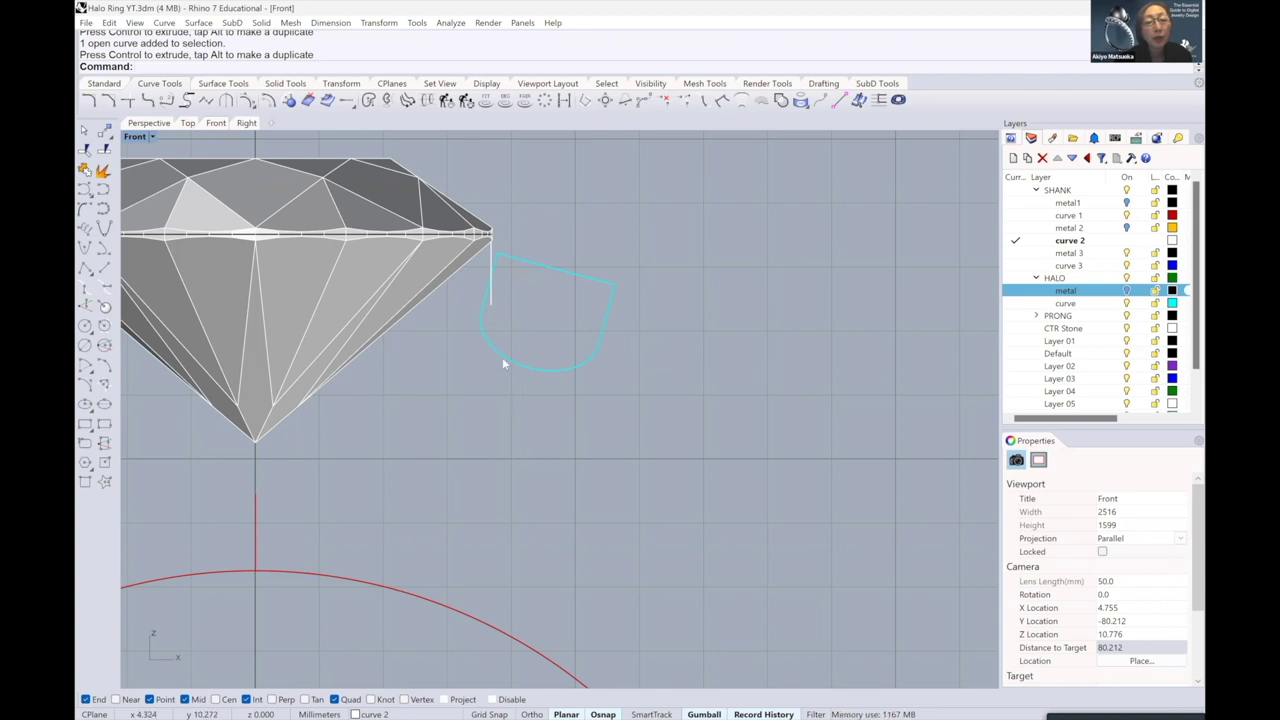
- Create an adjustable curve blend with Curvature continuity from the halo line's lower end to the upper end of the finger-circle line
scroll(502, 357, "down", 5)
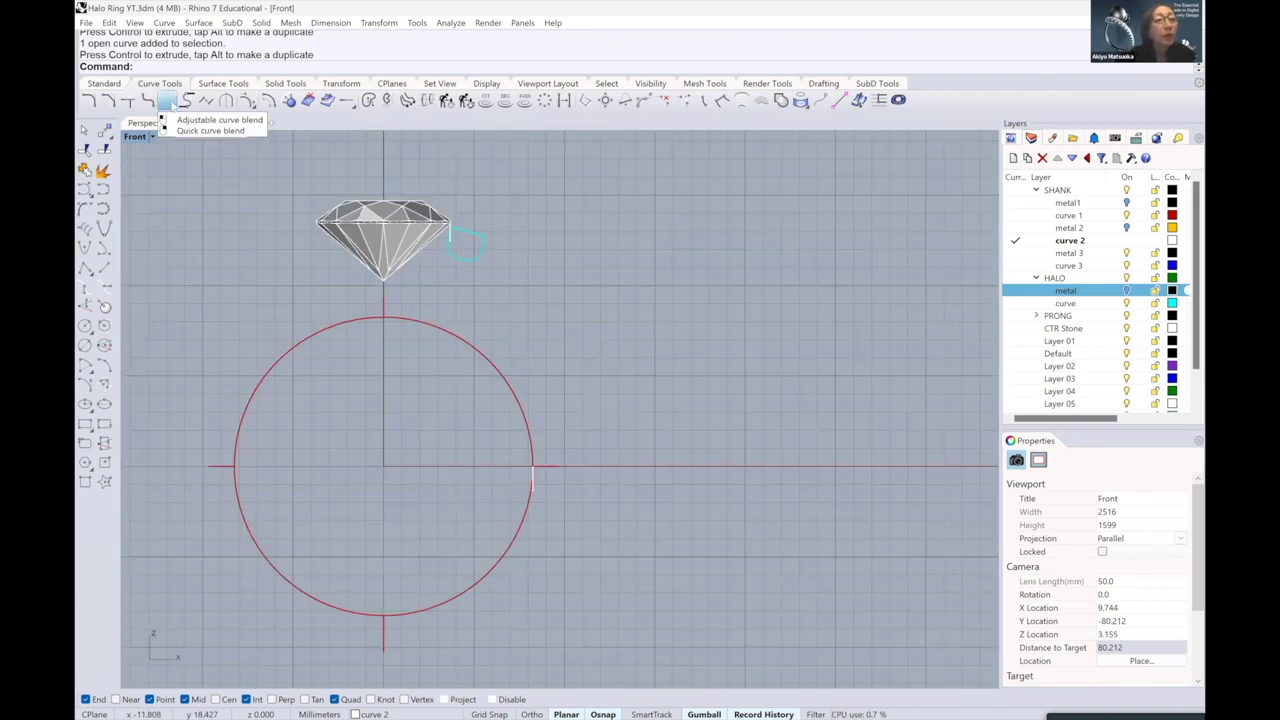
left_click(169, 105)
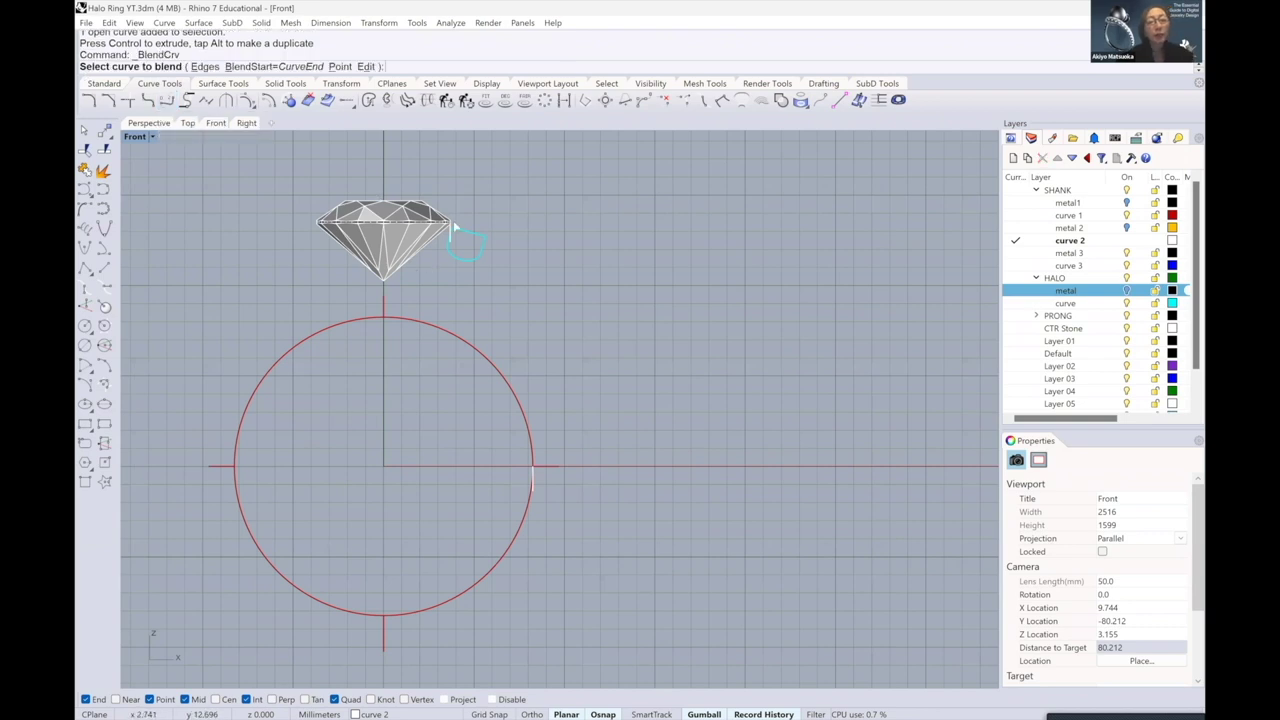
scroll(455, 250, "up", 5)
scroll(459, 251, "up", 2)
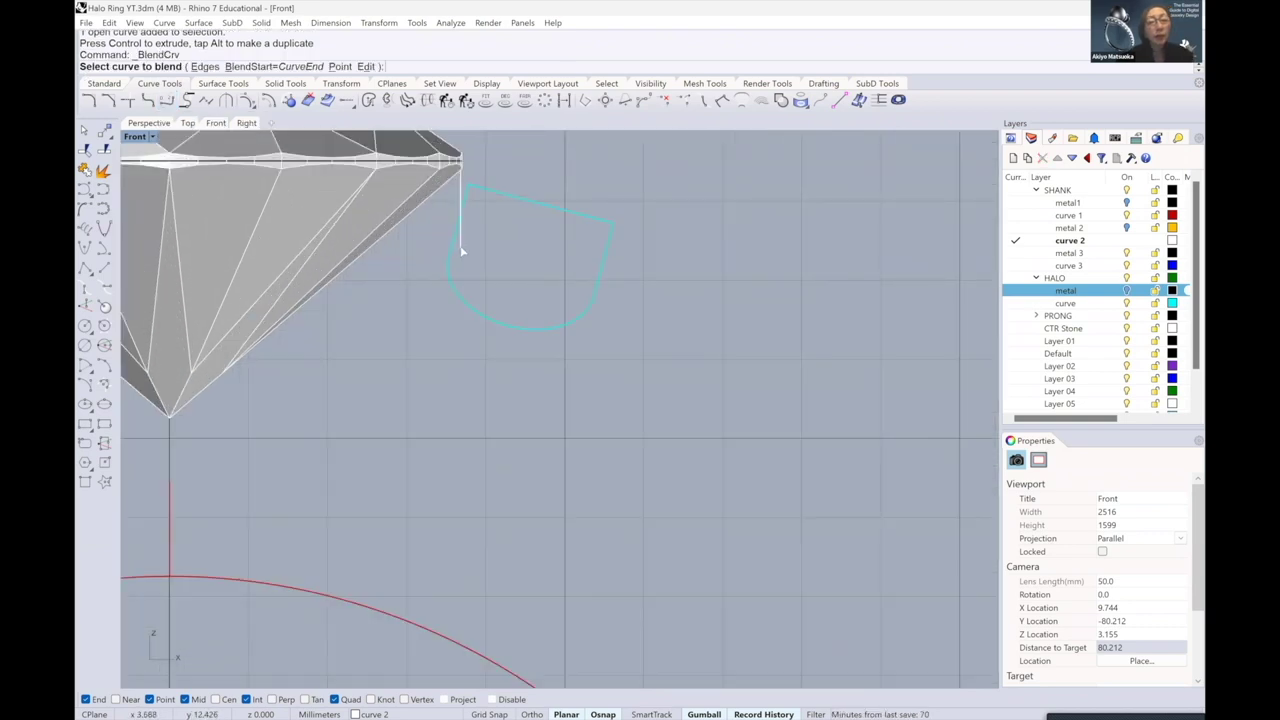
left_click(461, 251)
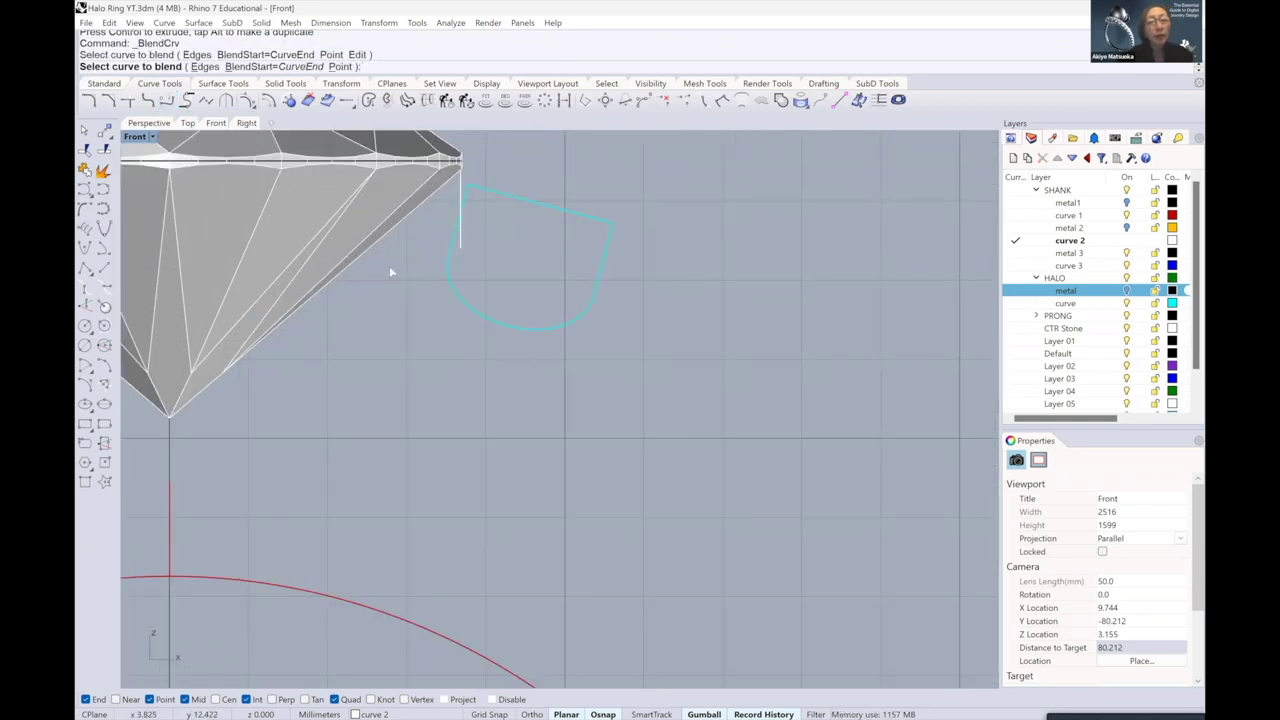
scroll(391, 271, "down", 6)
scroll(489, 442, "up", 6)
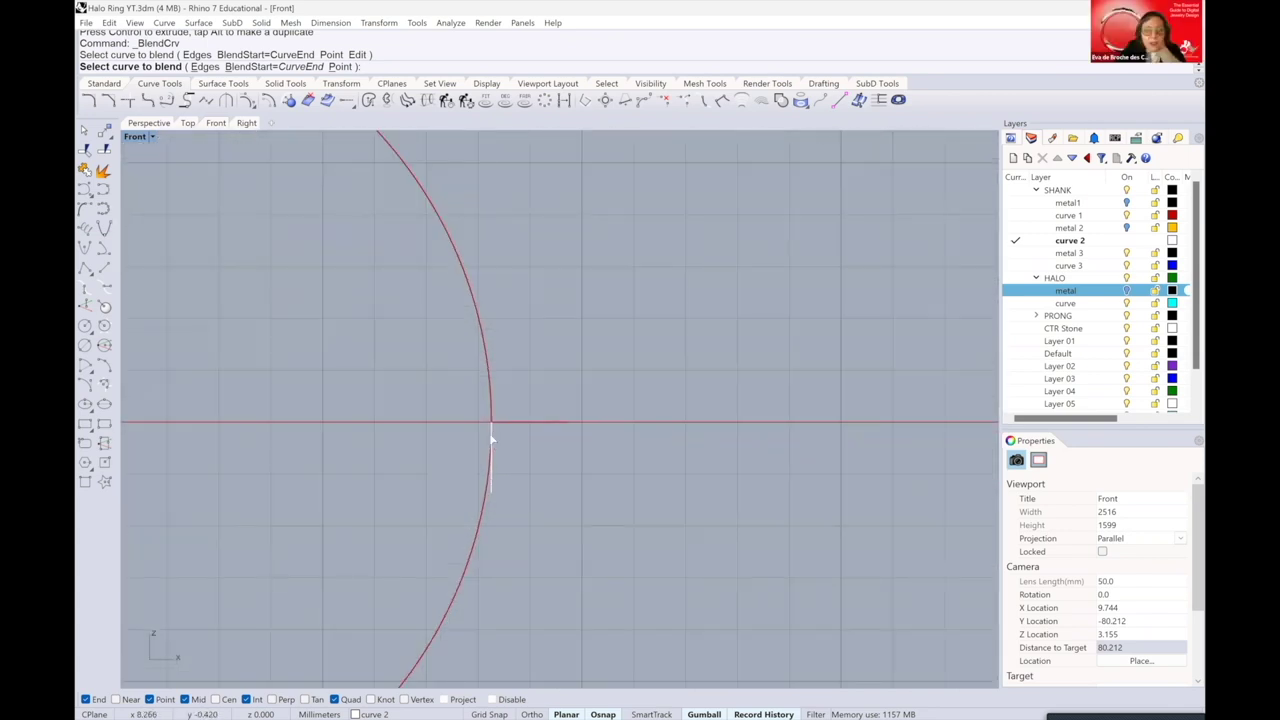
left_click(493, 433)
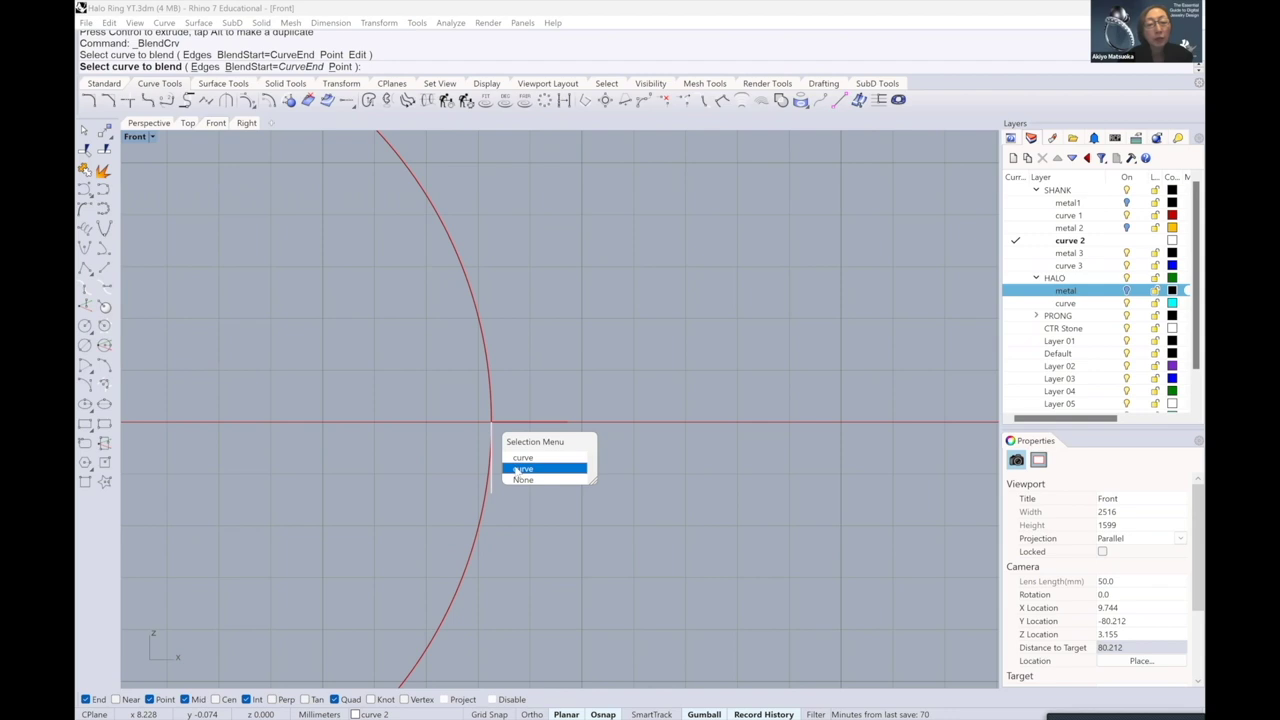
left_click(520, 376)
- Examine how closely the previewed blend curve runs along the outside of the finger circle
scroll(519, 374, "down", 10)
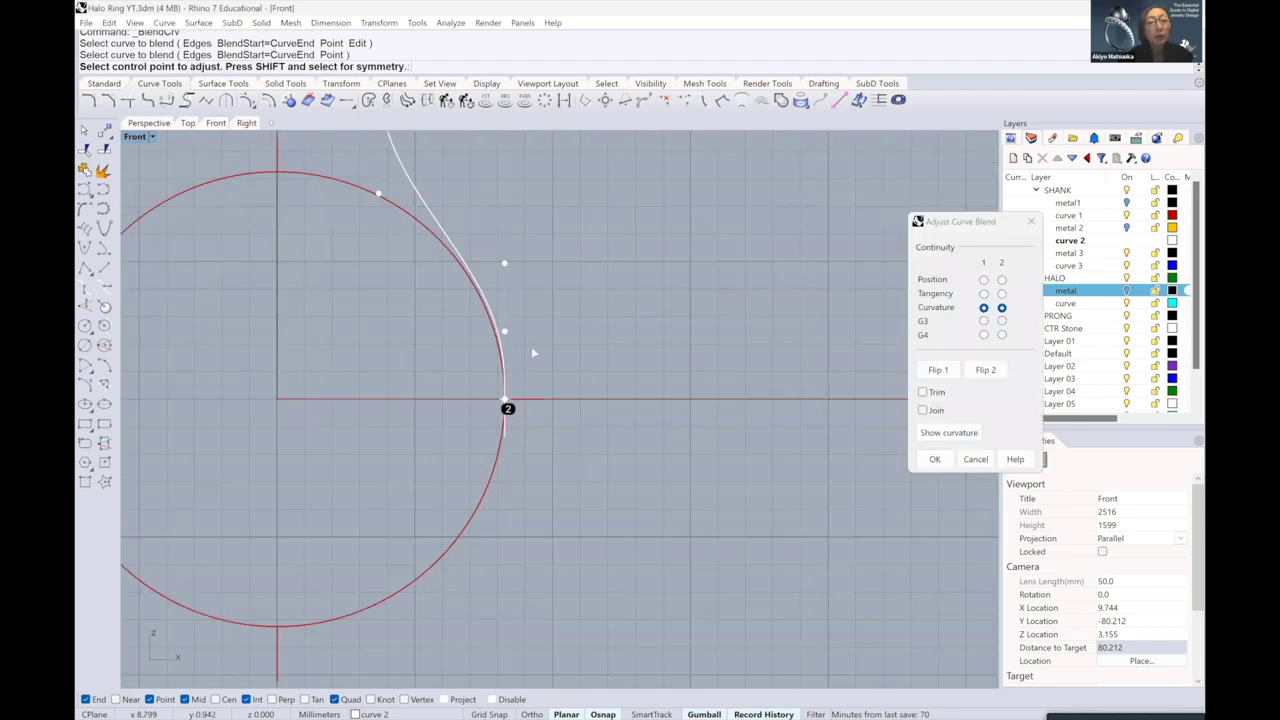
right_click_drag(598, 352, 634, 400)
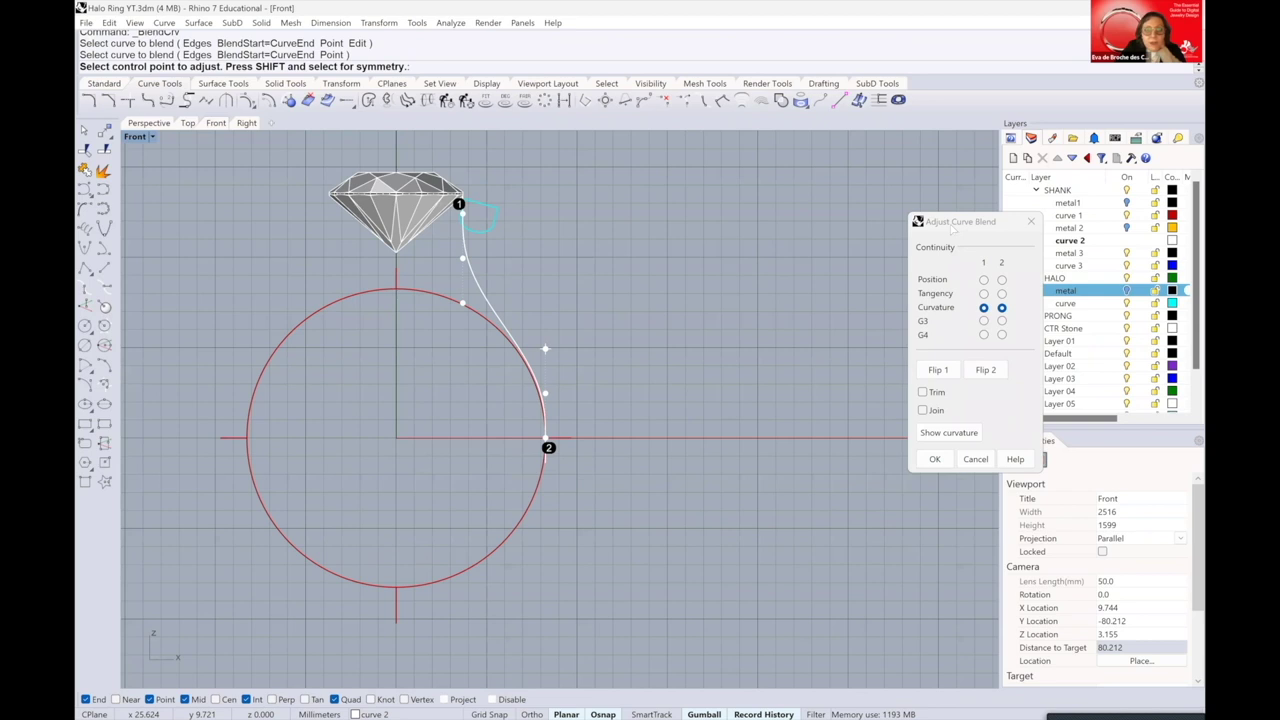
scroll(452, 340, "up", 4)
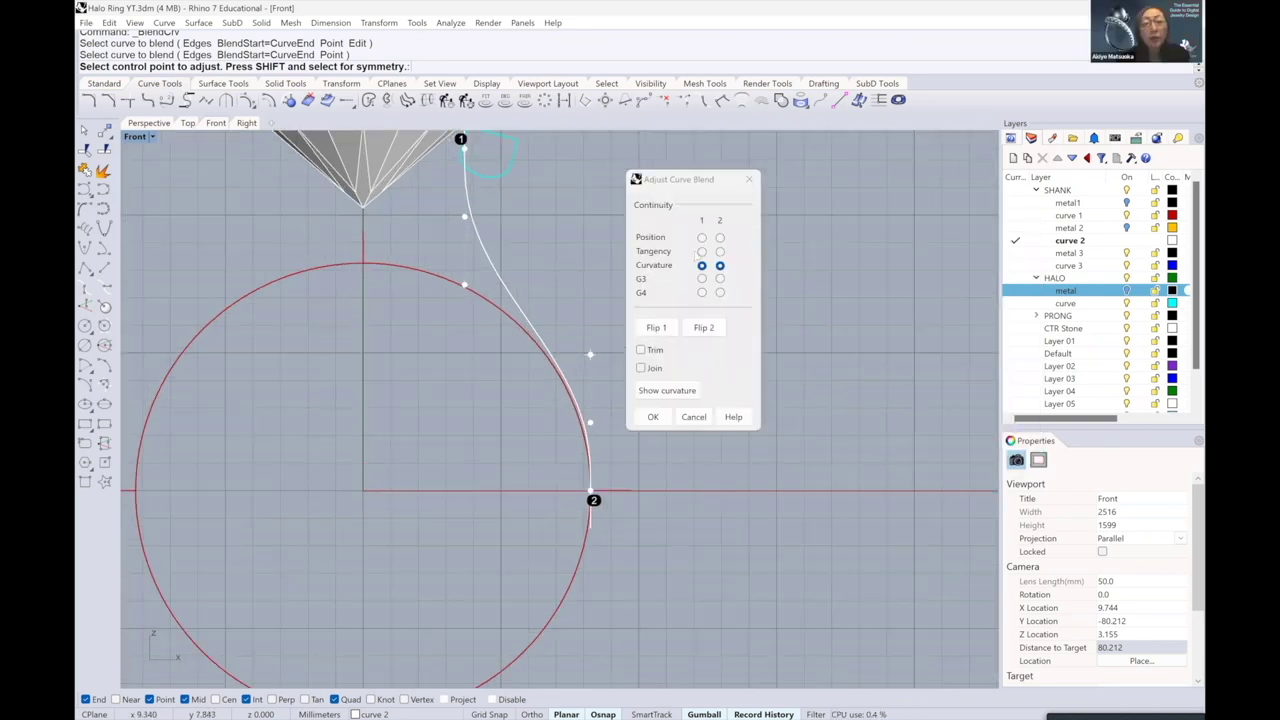
scroll(536, 328, "up", 3)
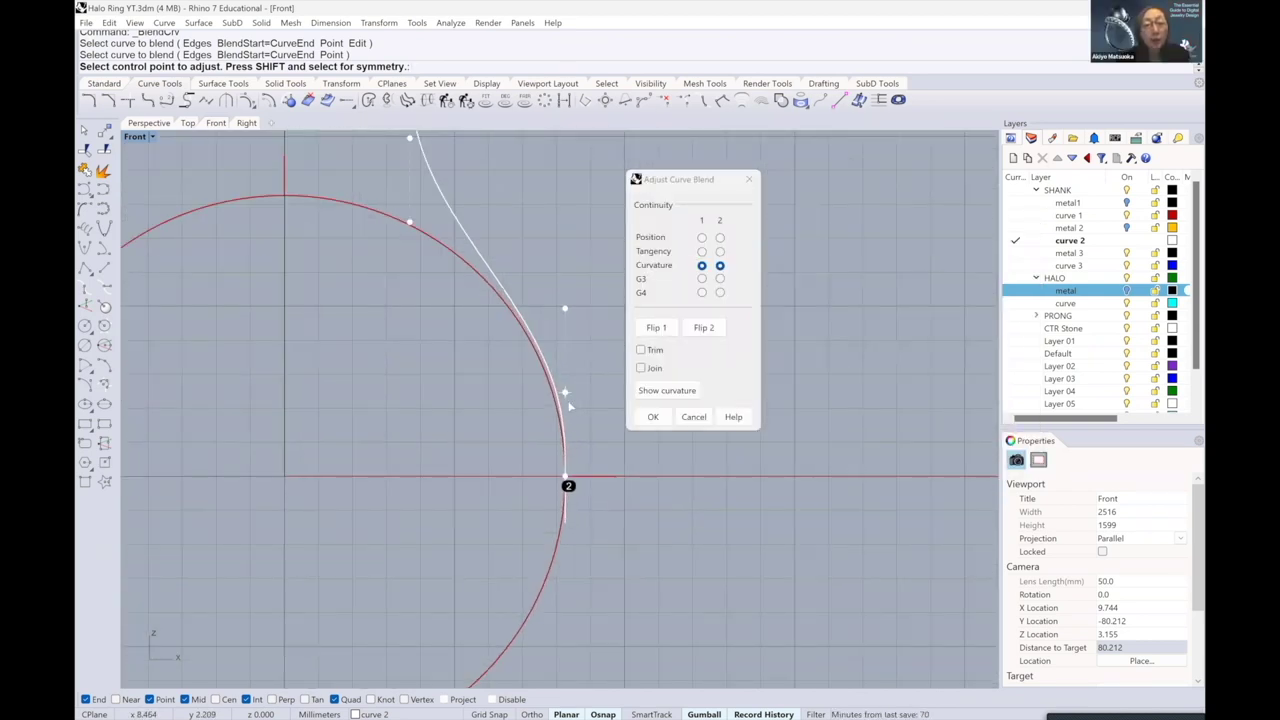
scroll(582, 380, "down", 1)
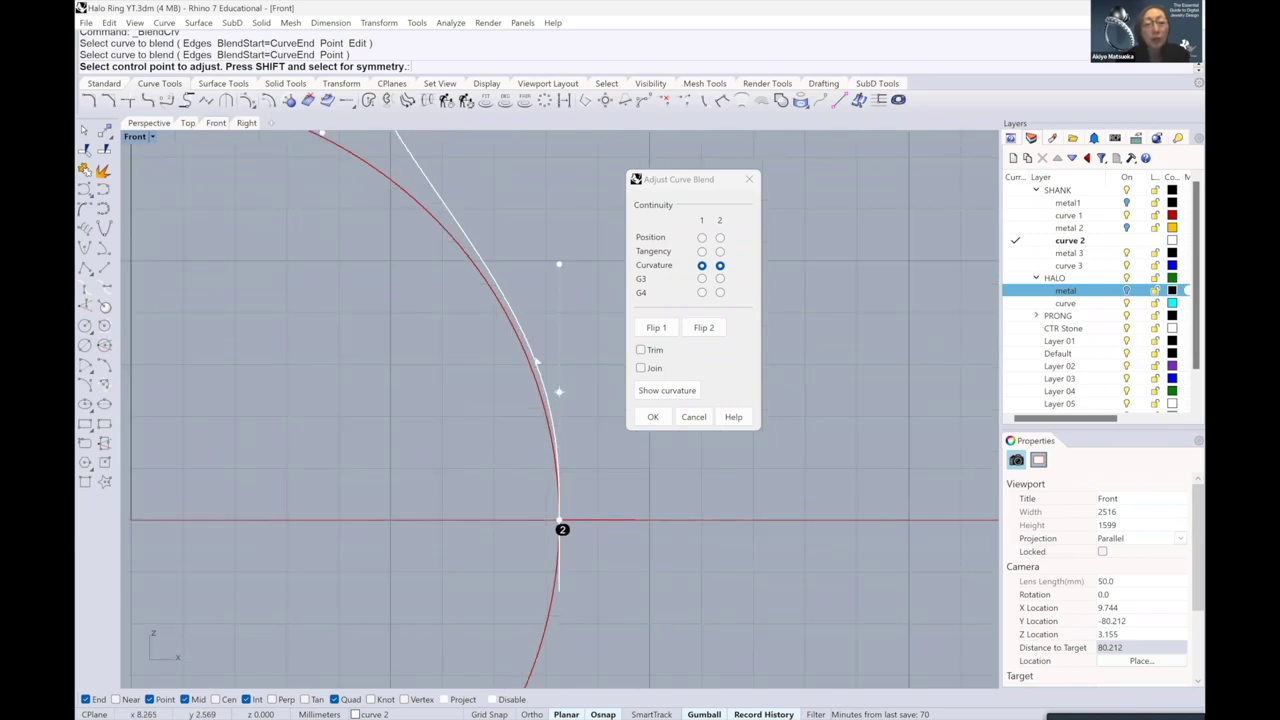
scroll(545, 340, "down", 2)
right_click_drag(566, 330, 549, 324)
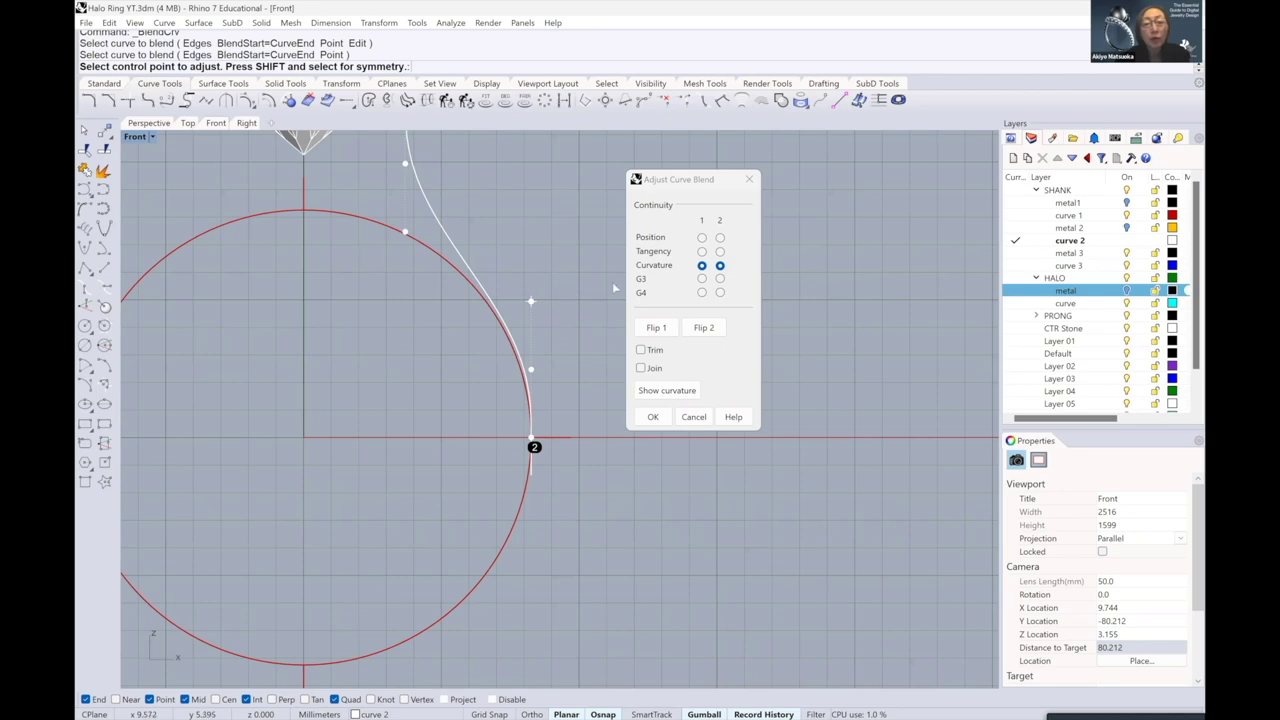
- Move the blend curve's control point above the finger circle's quadrant slightly outward along X, accepting the break in history
scroll(537, 325, "up", 2)
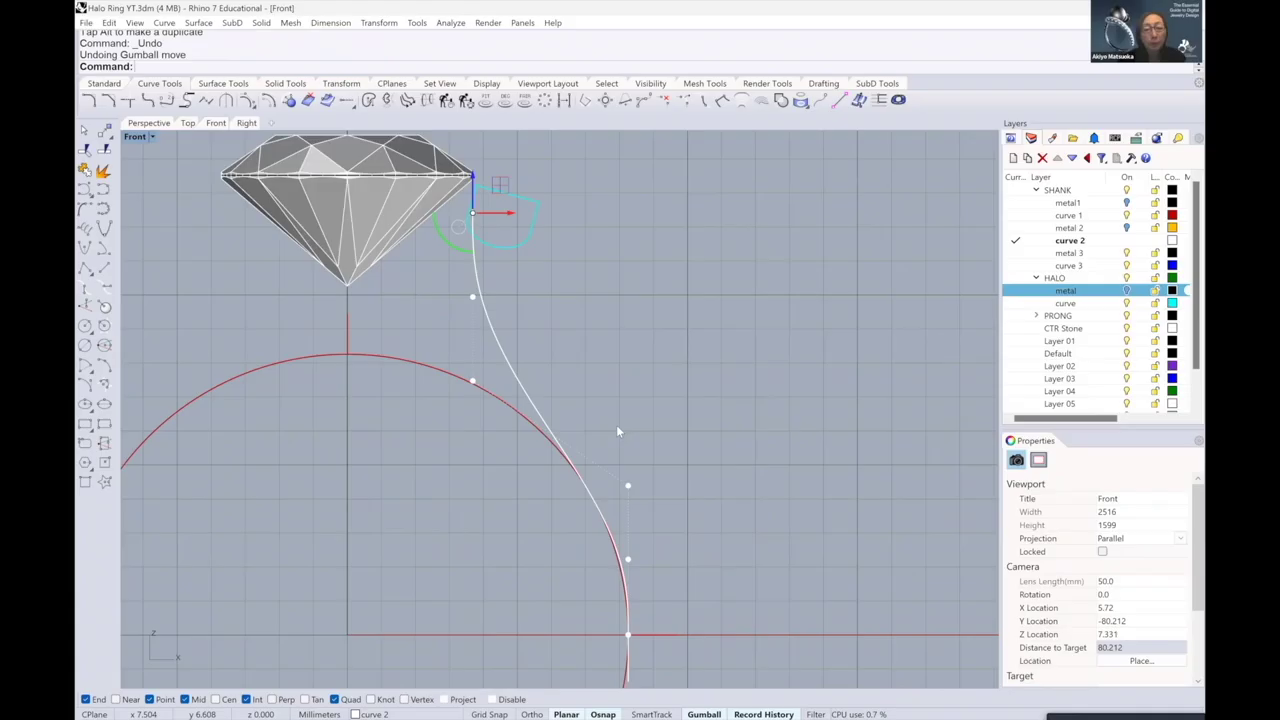
scroll(616, 424, "up", 4)
left_click(603, 424)
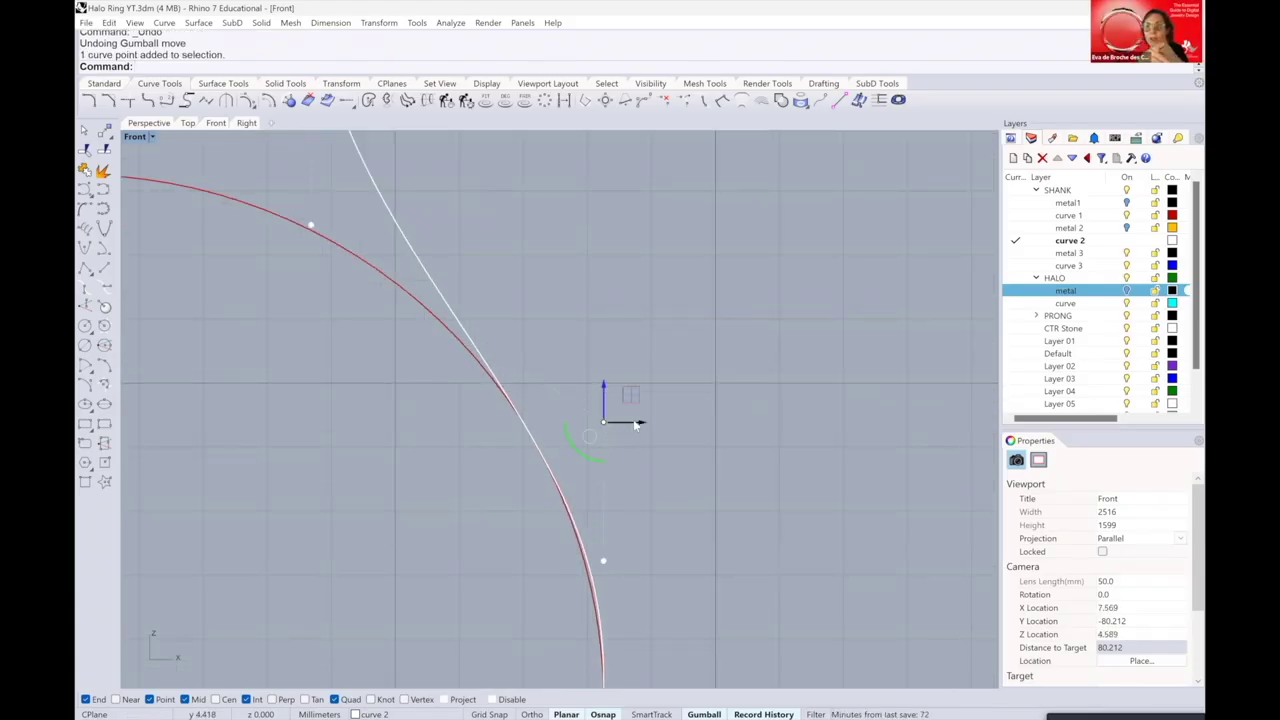
left_click_drag(634, 422, 636, 421)
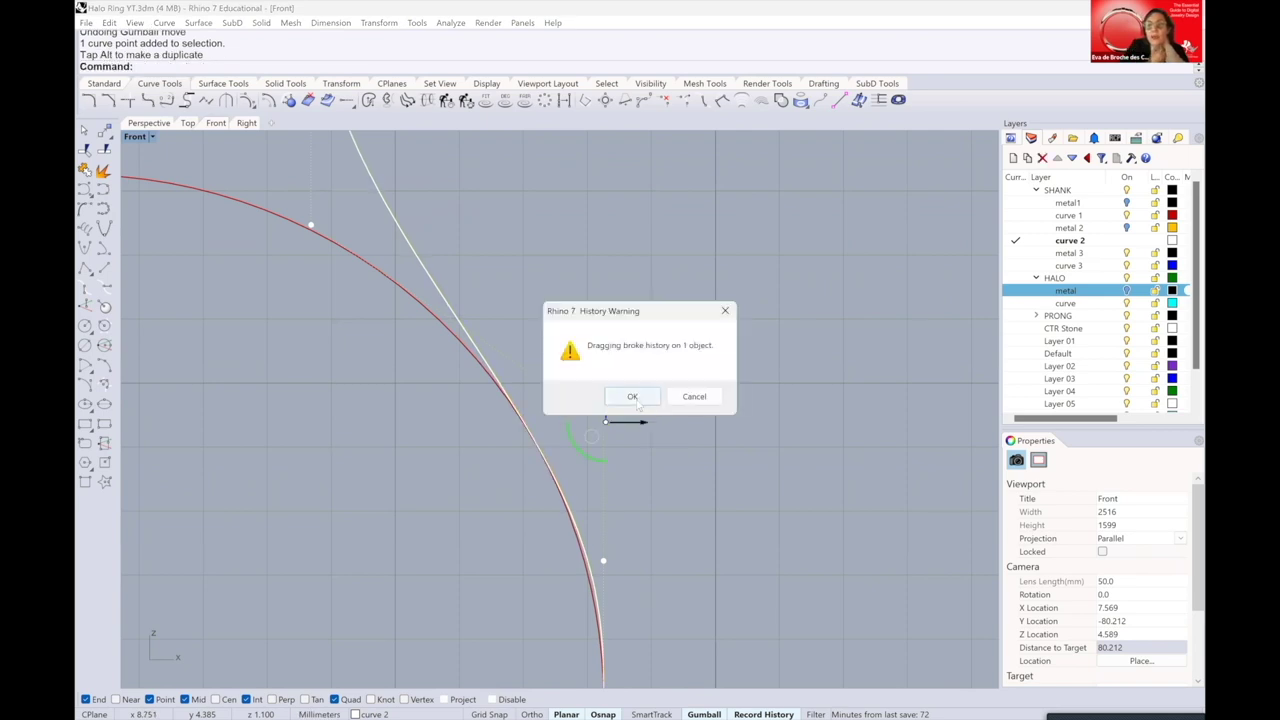
left_click(633, 397)
scroll(662, 461, "down", 5)
left_click(696, 455)
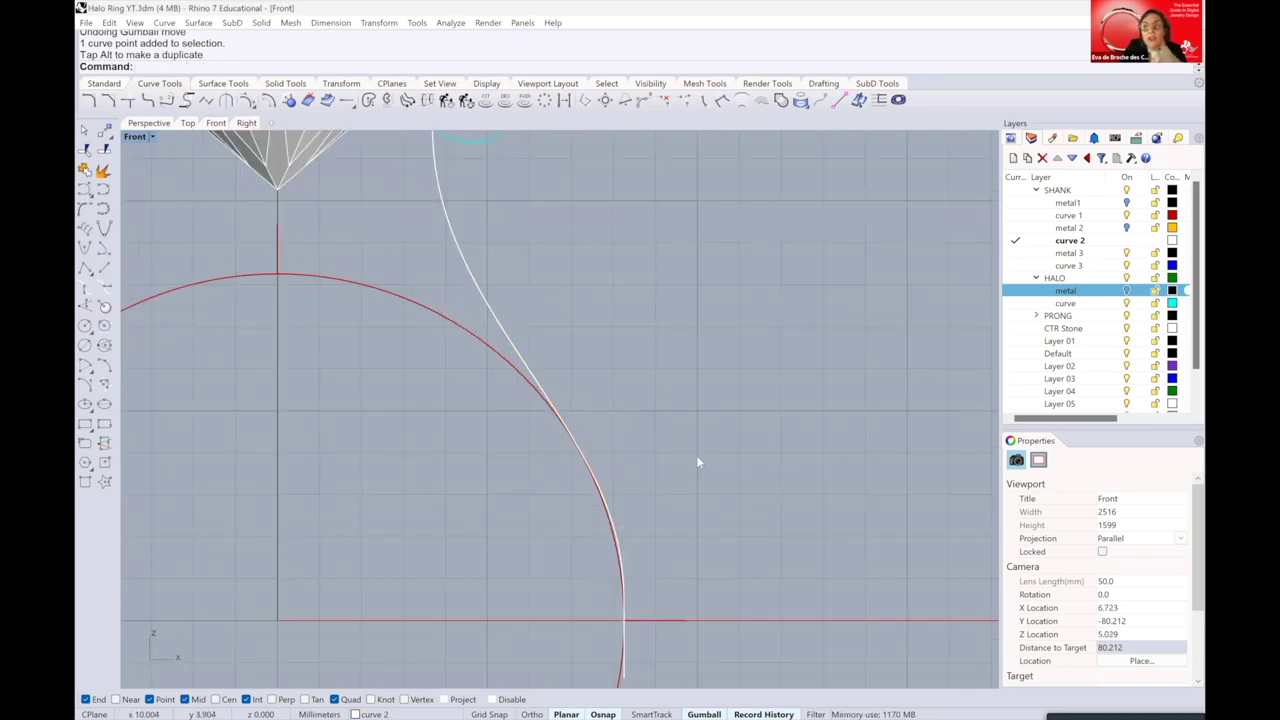
- Try moving the short vertical line at the halo profile slightly outward from the girdle, and undo the move
right_click_drag(458, 407, 467, 508)
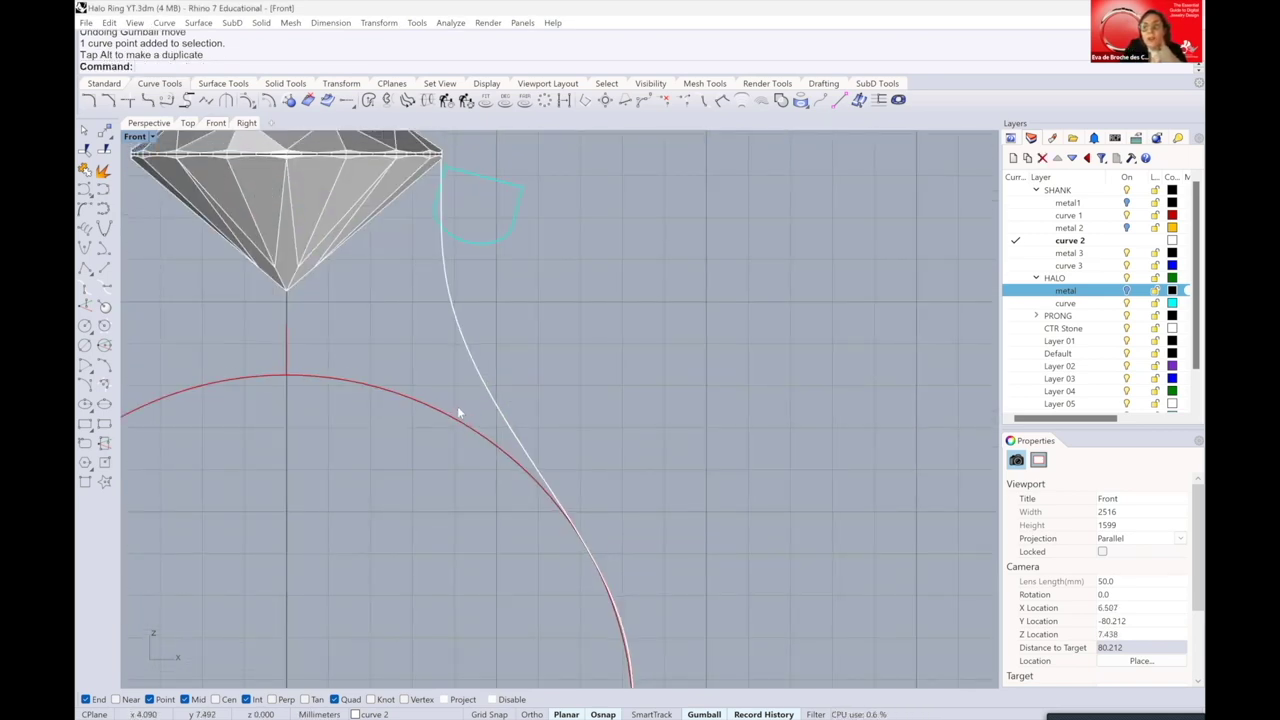
scroll(432, 185, "up", 2)
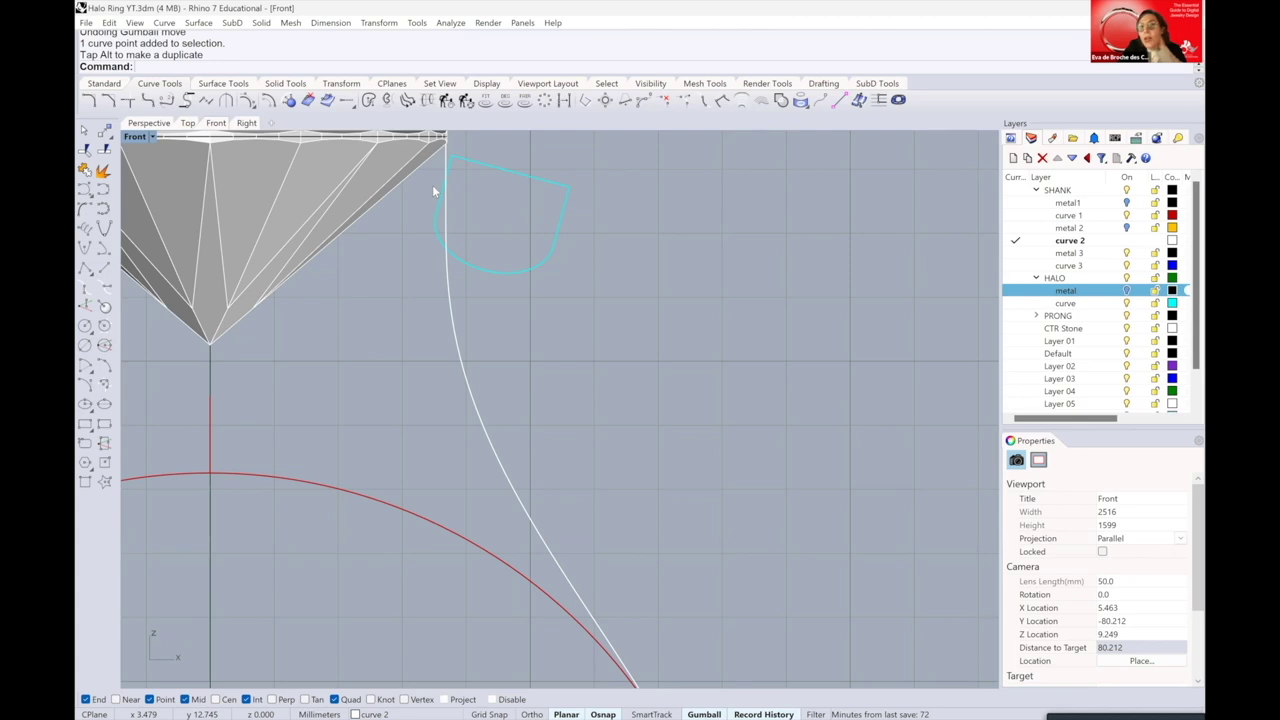
scroll(434, 200, "up", 3)
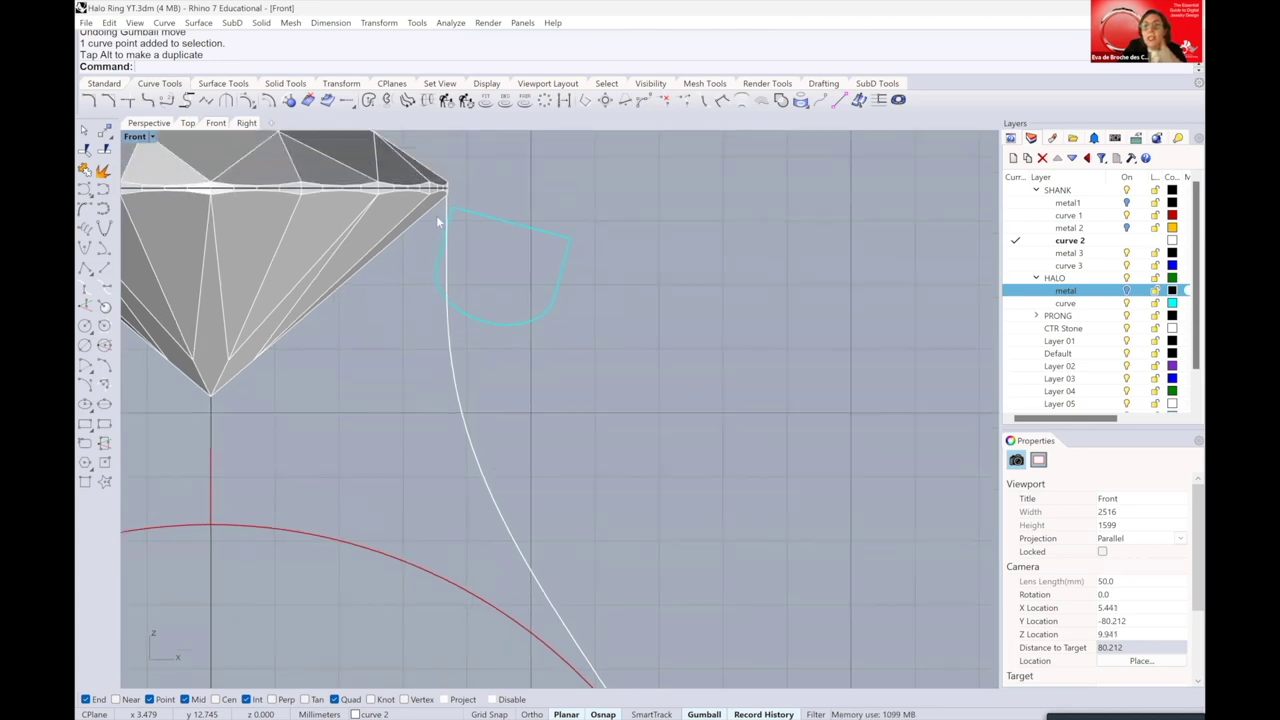
left_click(449, 208)
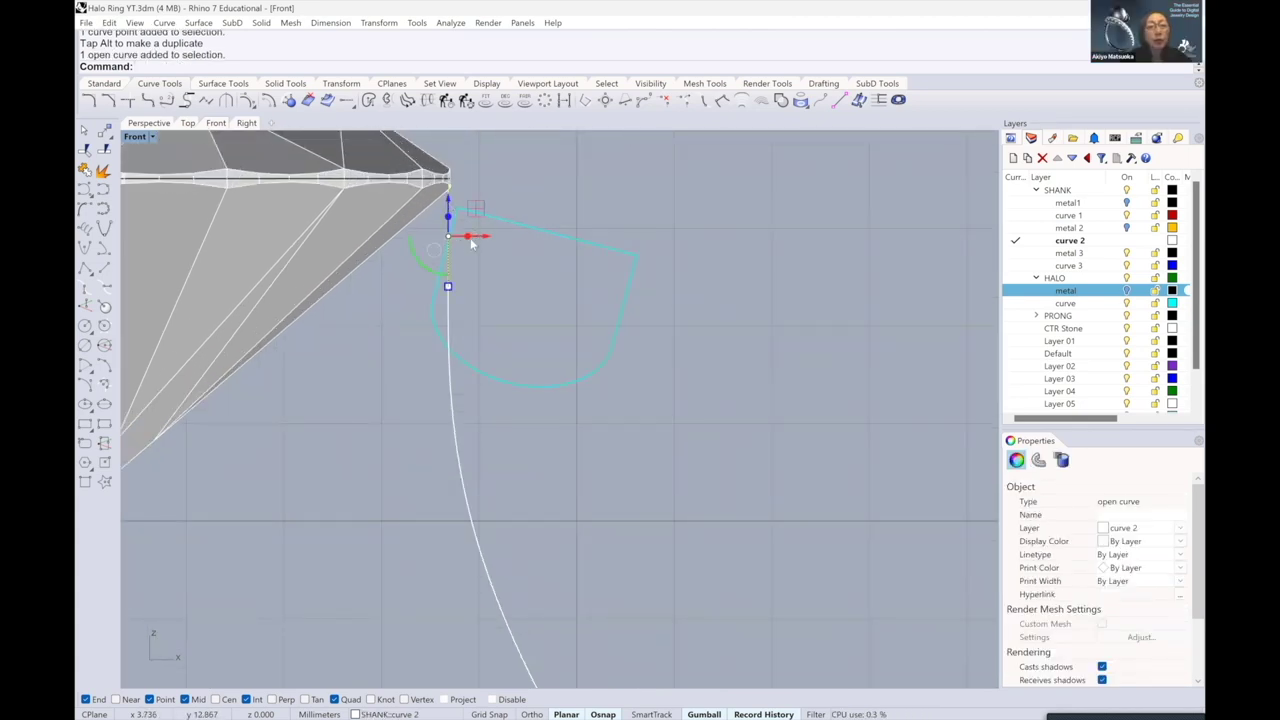
left_click_drag(484, 236, 494, 236)
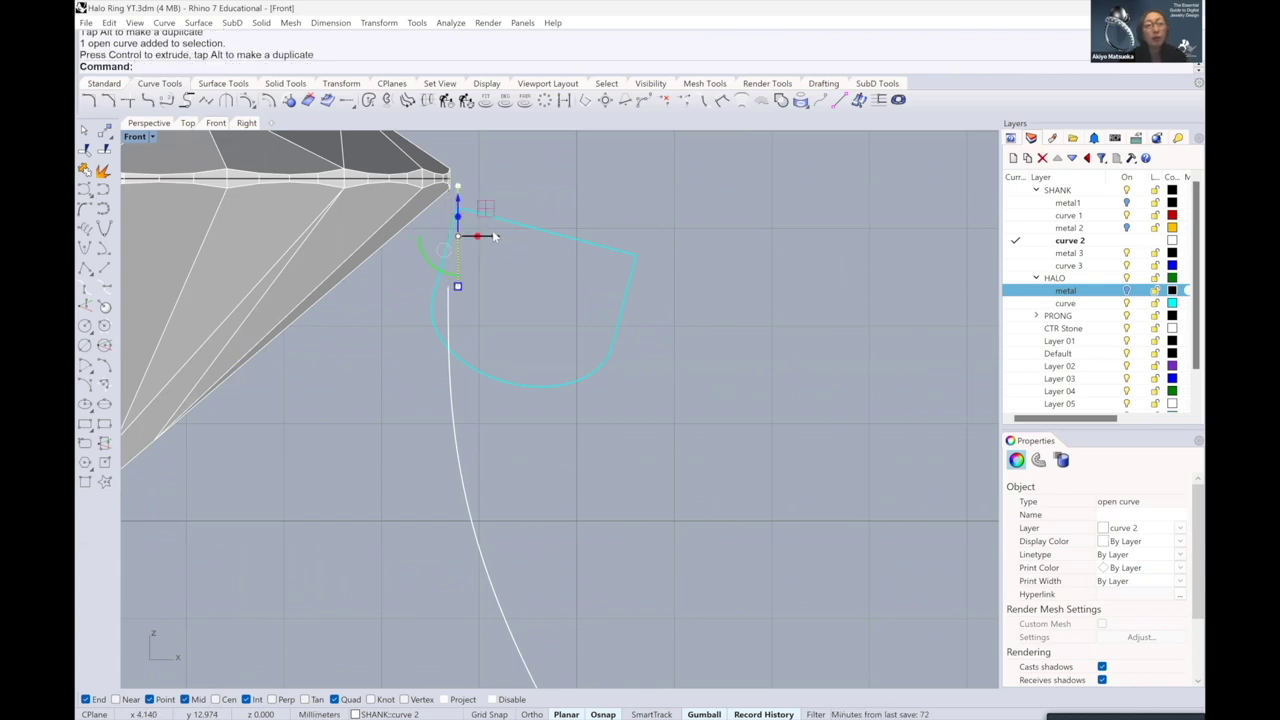
key("ctrl+z")
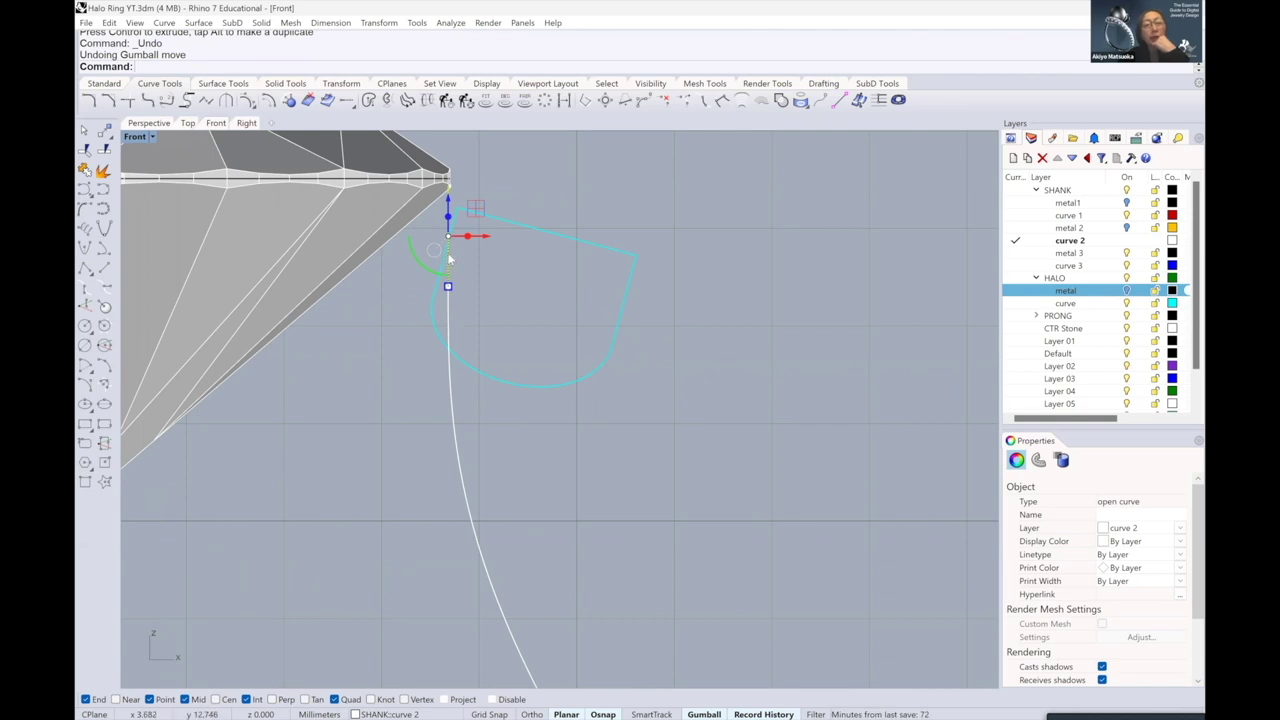
- Delete the short vertical construction line at the halo profile, keeping the blended shank curve
left_click(504, 288)
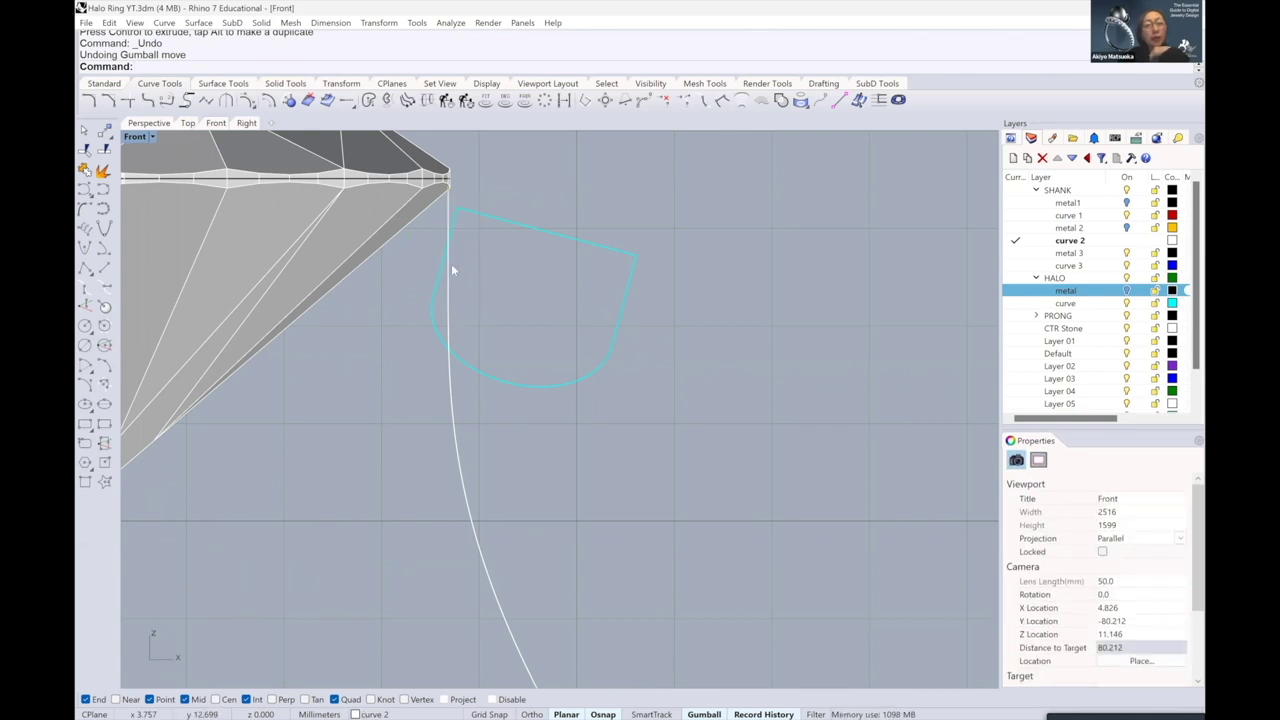
left_click(450, 264)
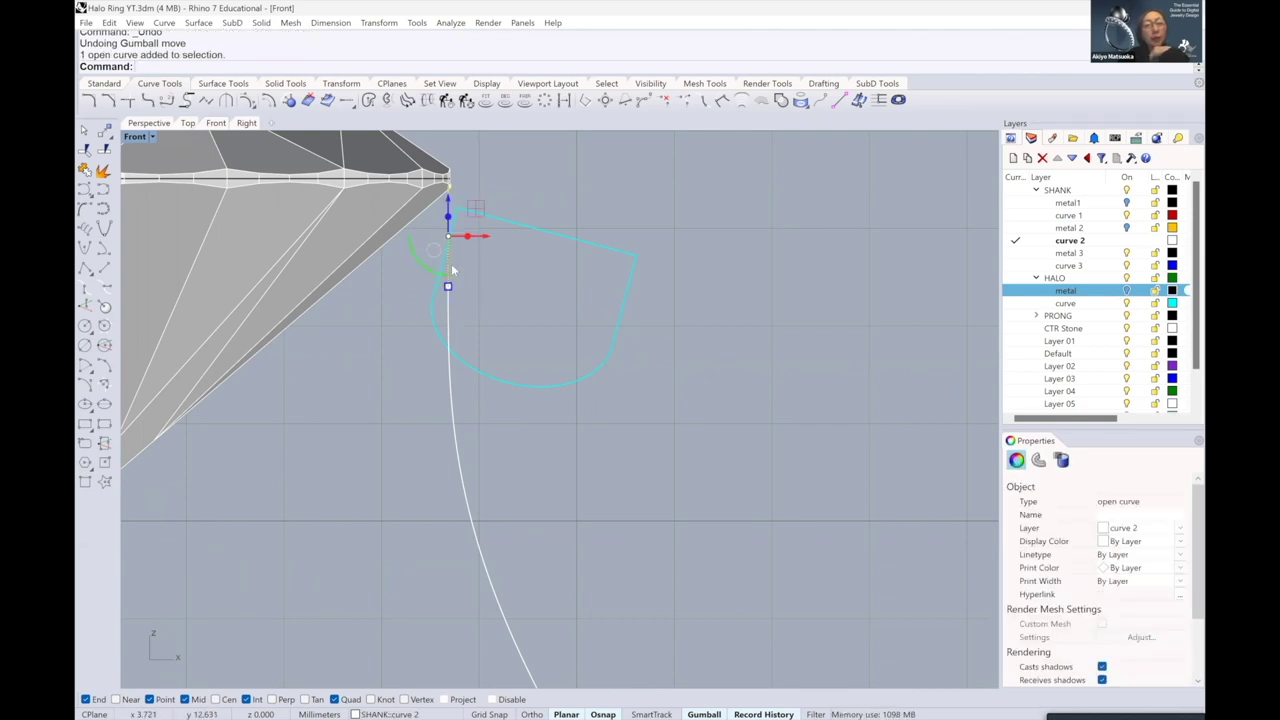
left_click(450, 320)
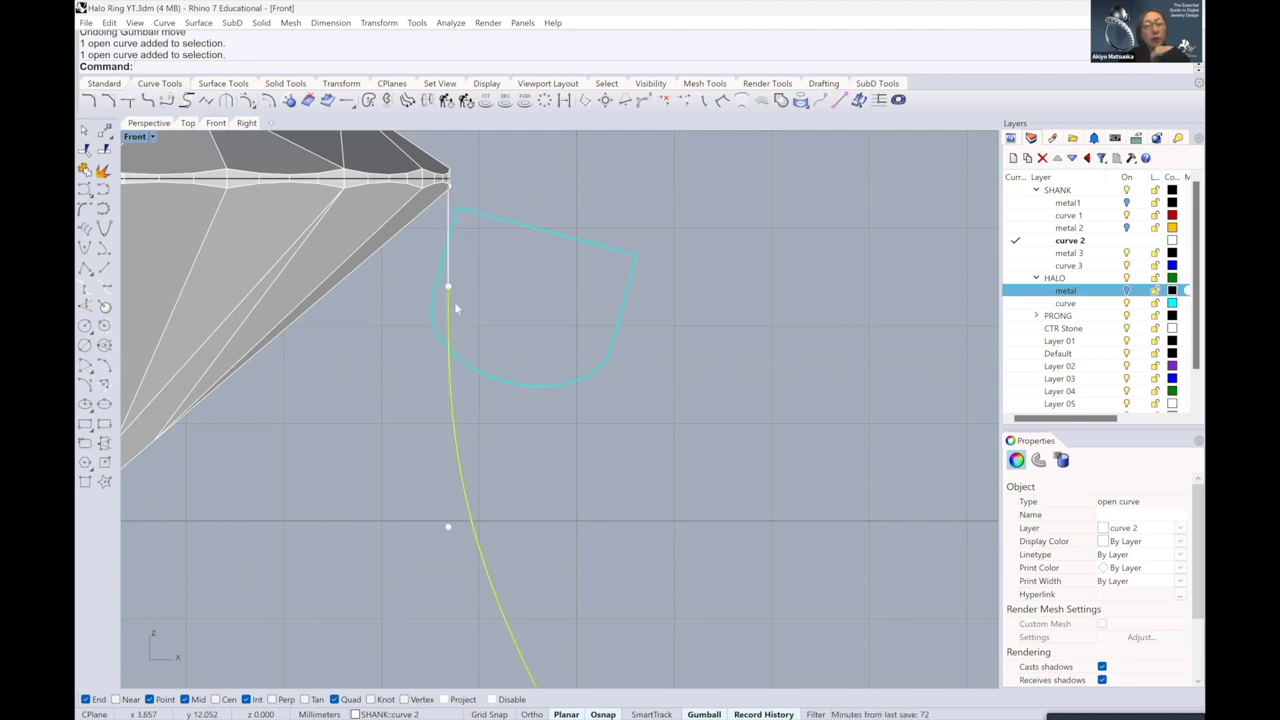
left_click(450, 214)
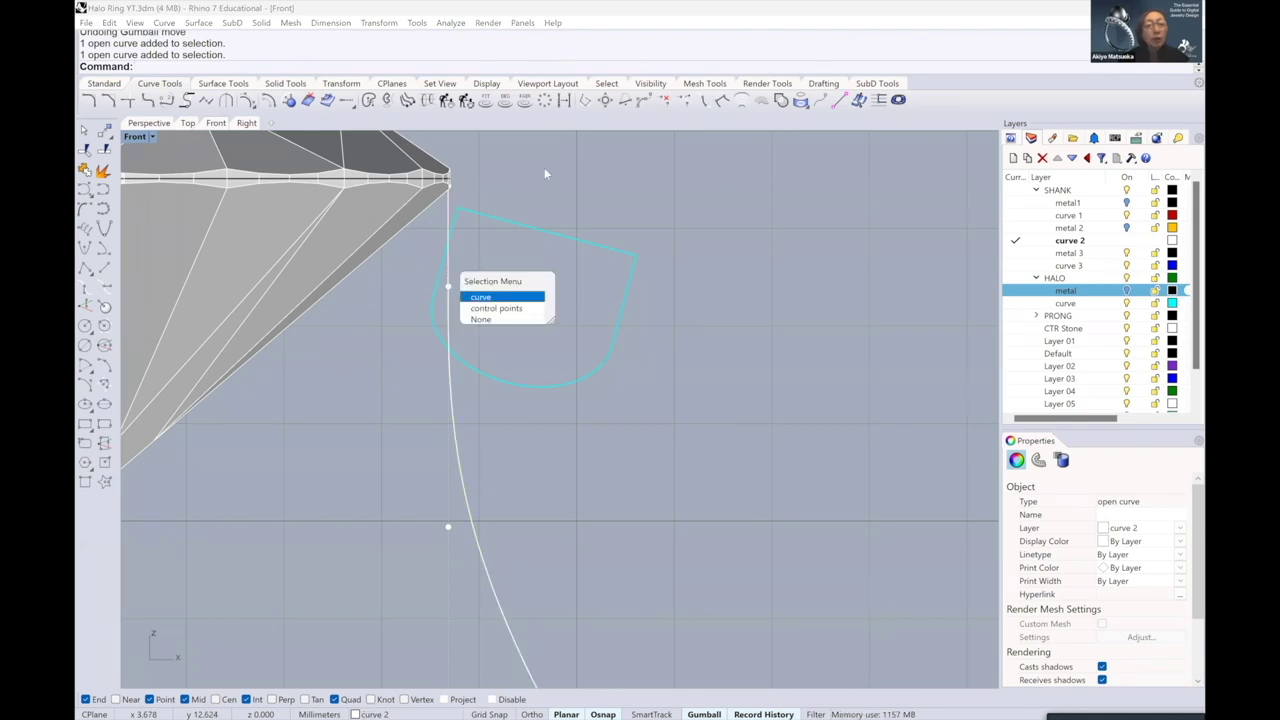
left_click(481, 297)
left_click_drag(477, 237, 508, 234)
key("Delete")
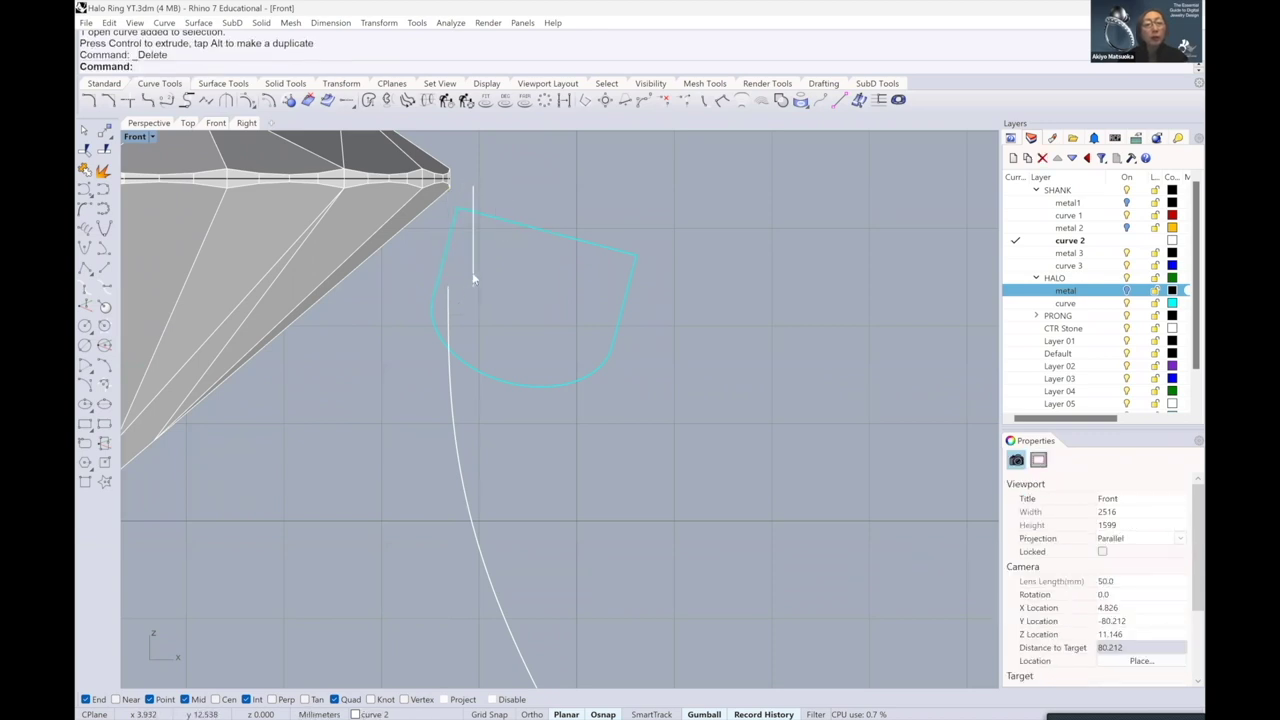
left_click(473, 277)
key("Delete")
- Examine the blend curve's control points from its halo end down to the finger circle's quadrant
left_click(450, 288)
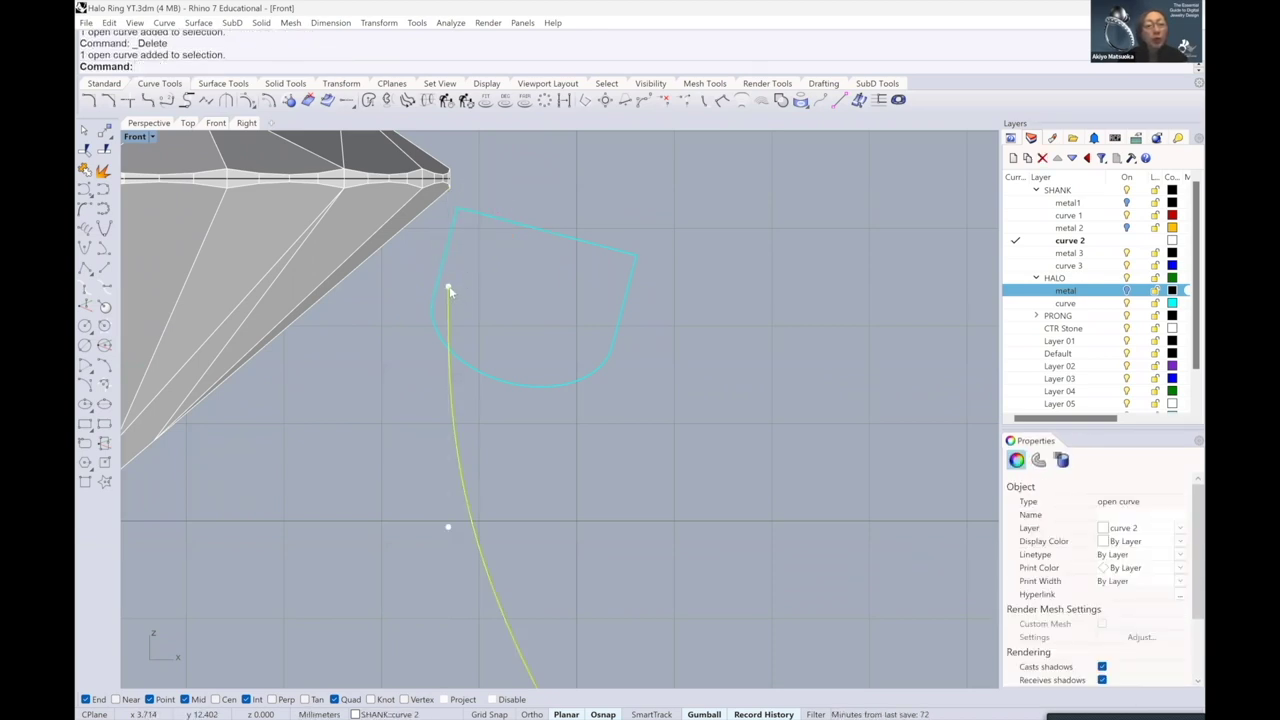
key("Escape")
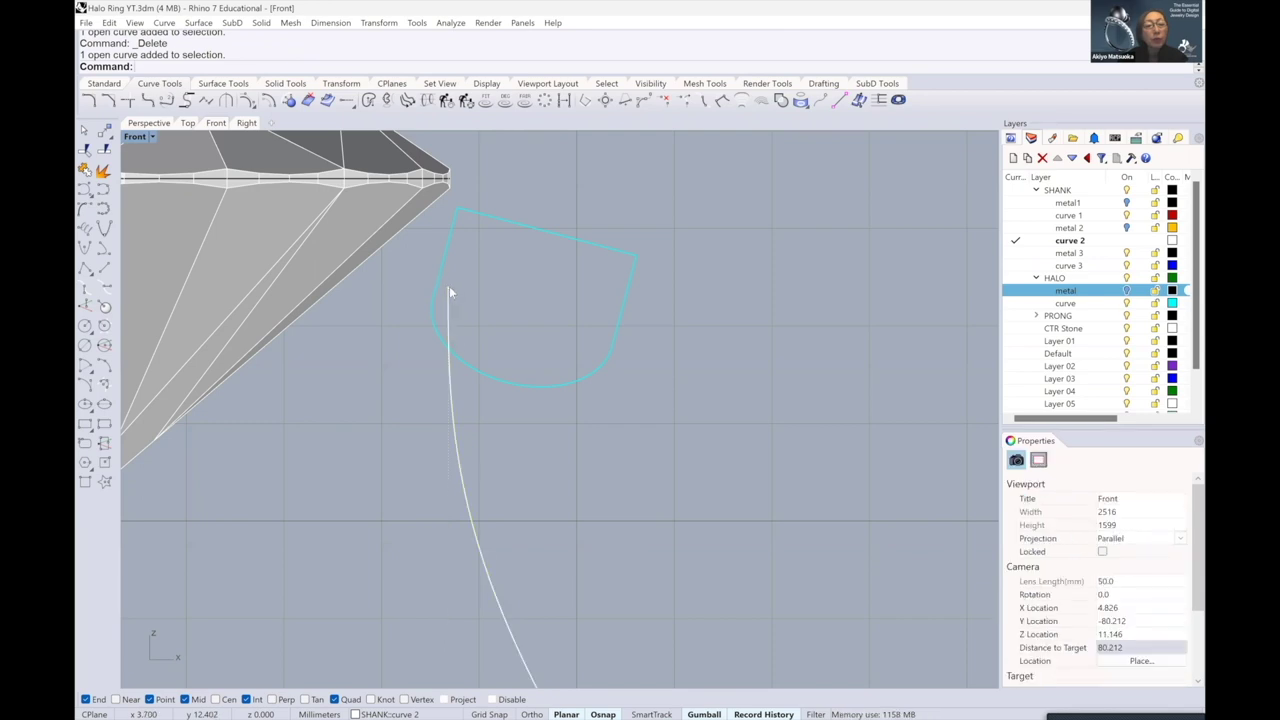
left_click(449, 290)
scroll(445, 283, "down", 2)
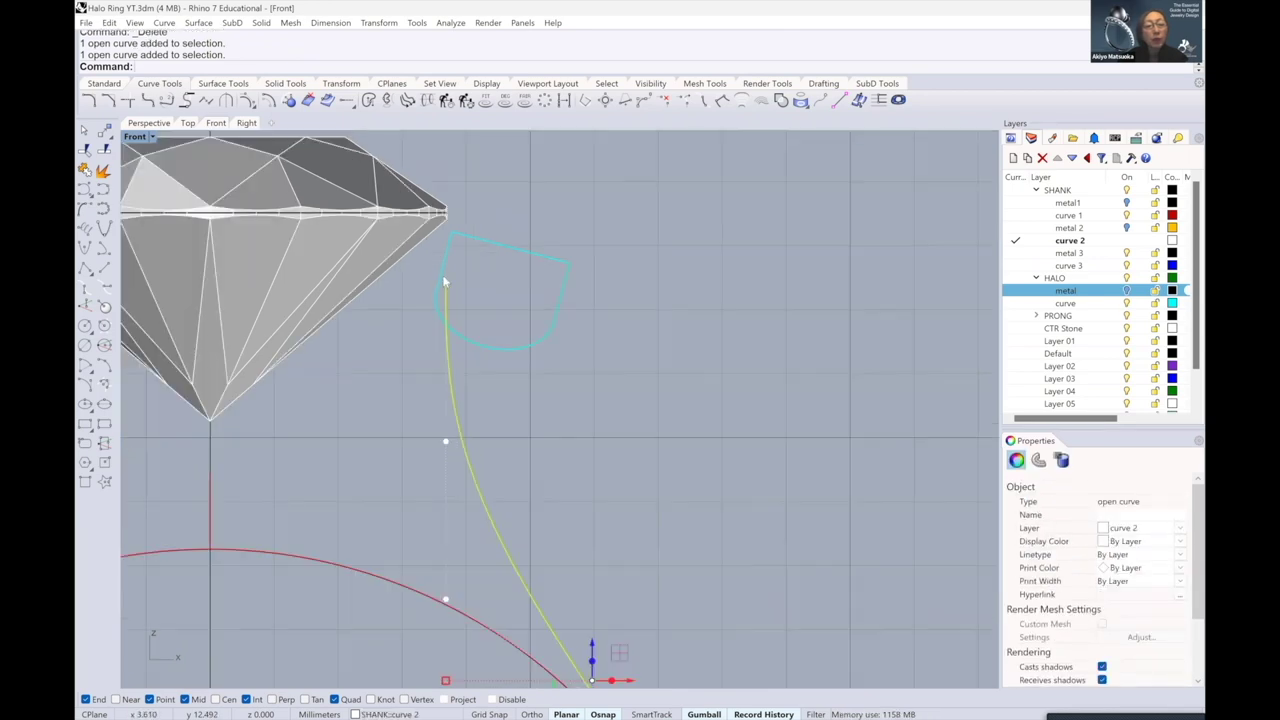
scroll(445, 283, "down", 3)
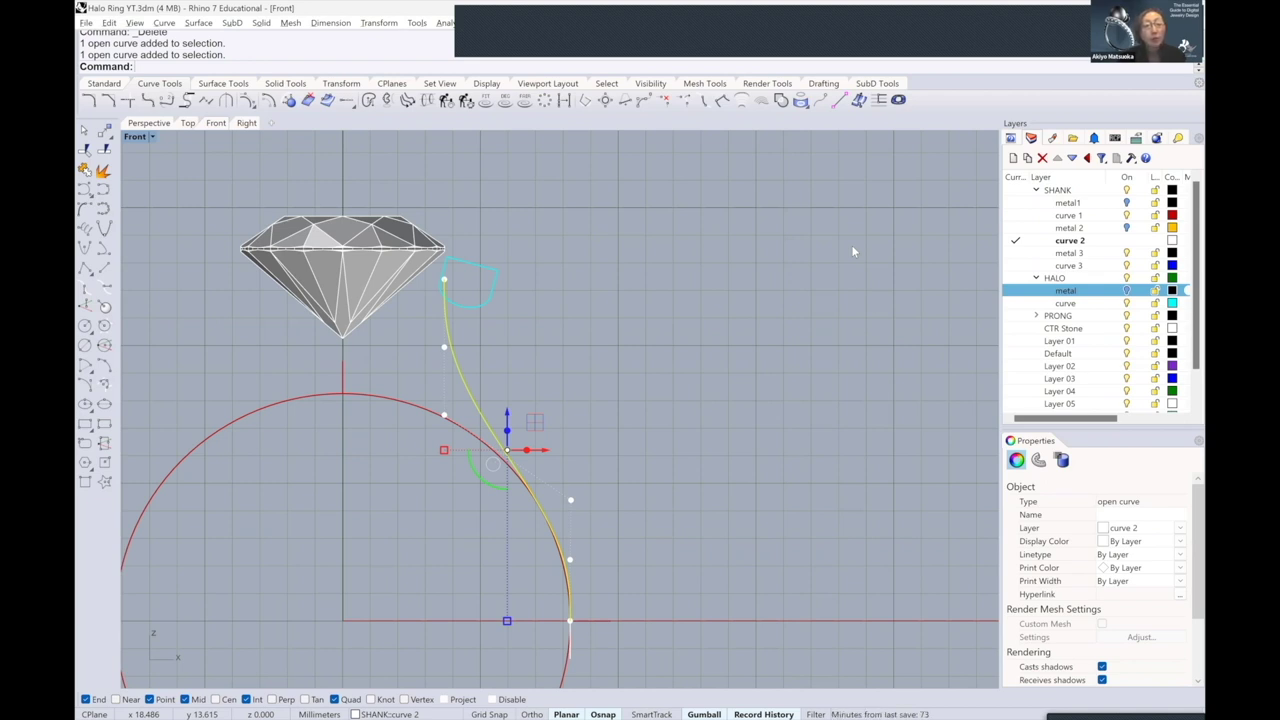
key("Escape")
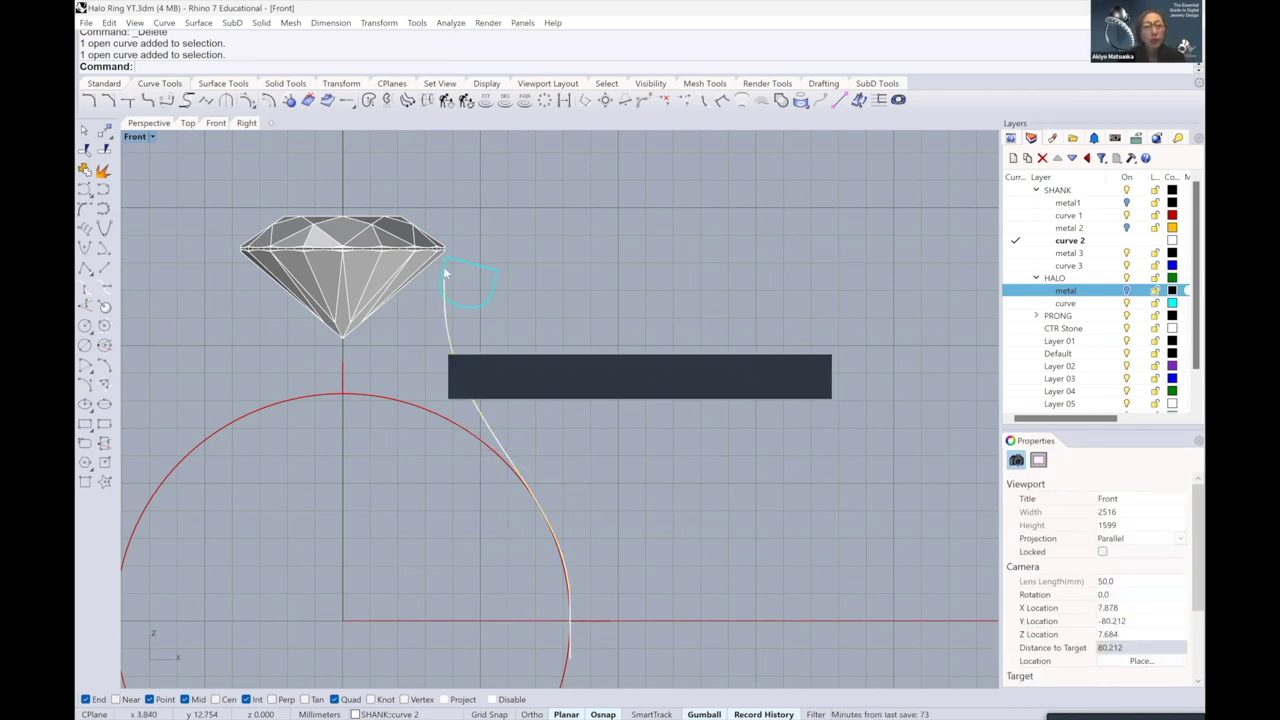
- Delete the short vertical construction line at the finger circle's side quadrant, below the blend curve's lower end
scroll(445, 268, "up", 2)
scroll(567, 414, "up", 1)
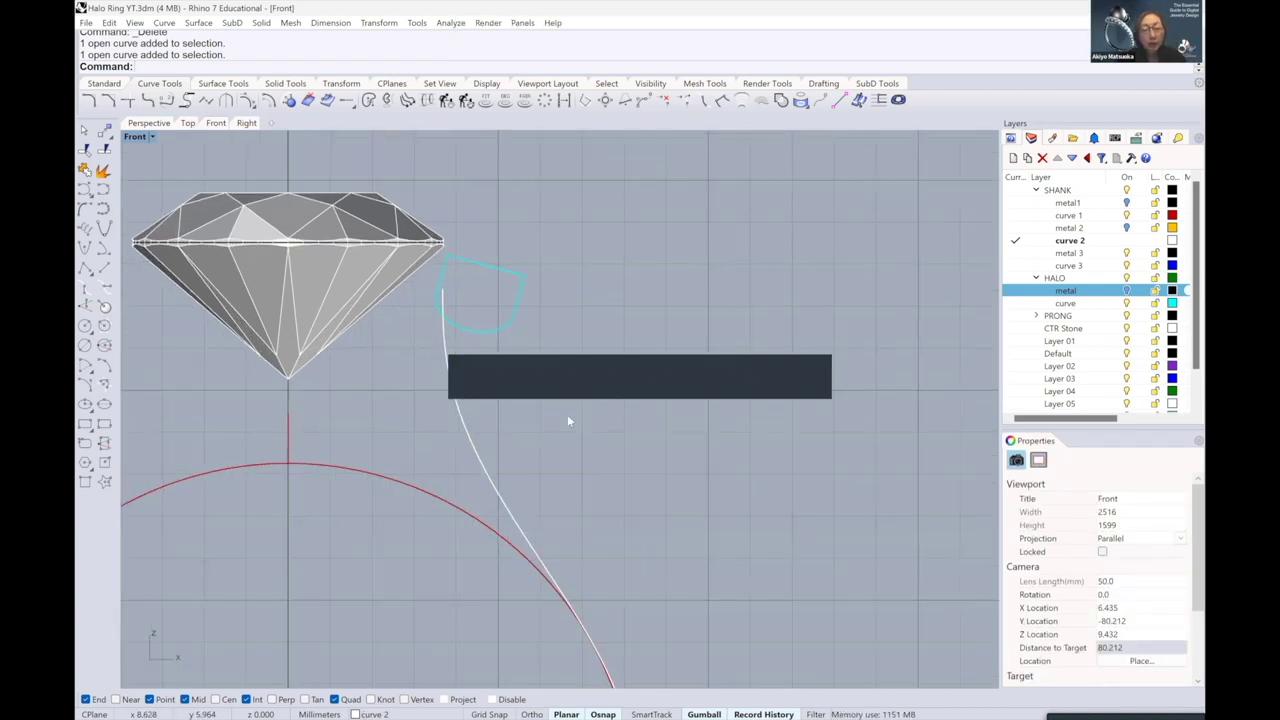
scroll(586, 571, "up", 1)
scroll(505, 566, "up", 1)
scroll(508, 560, "up", 1)
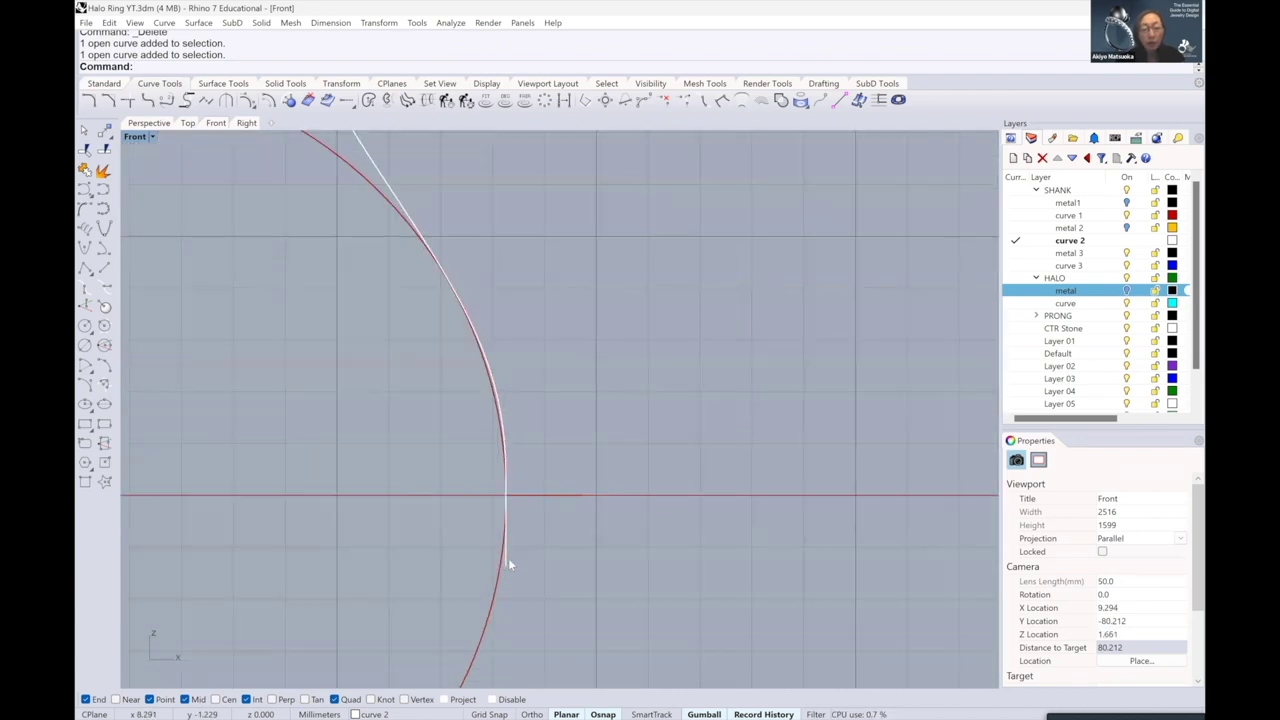
left_click(507, 560)
key("Delete")
scroll(543, 527, "down", 5)
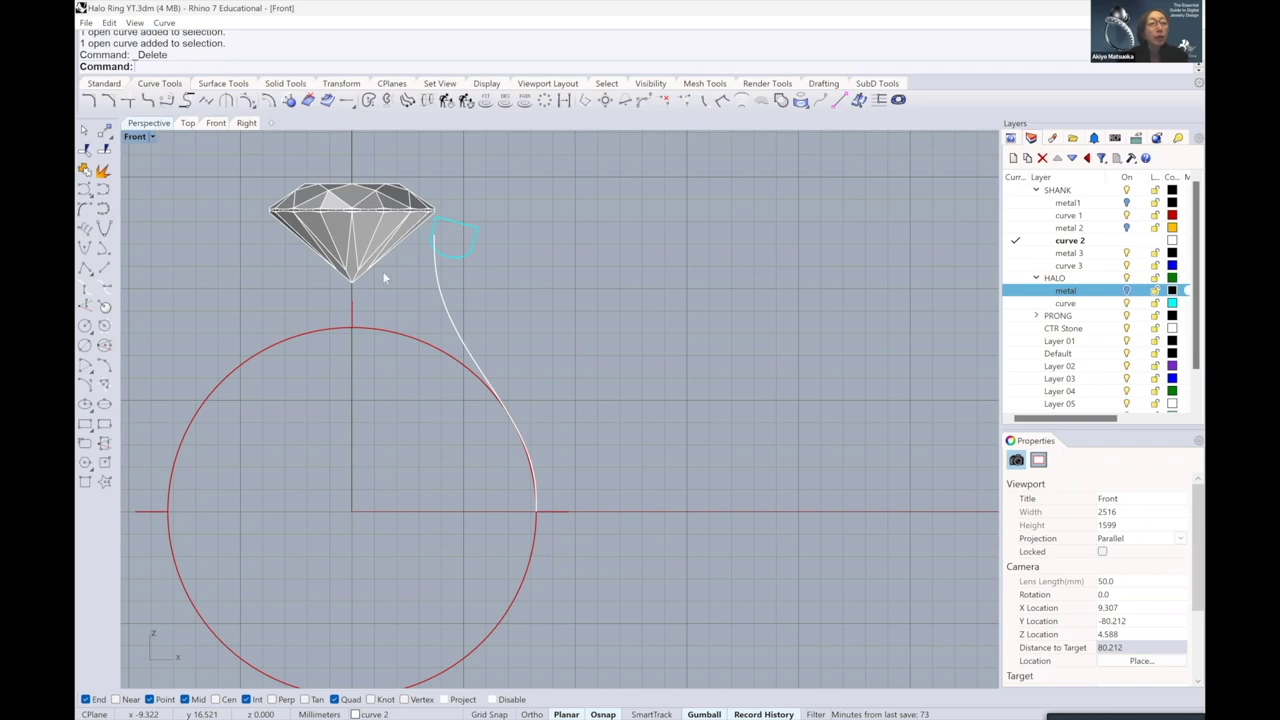
- Switch to the Perspective view and hide the HALO curve layer, focusing on the blend curve's upper end
key("ctrl+F4")
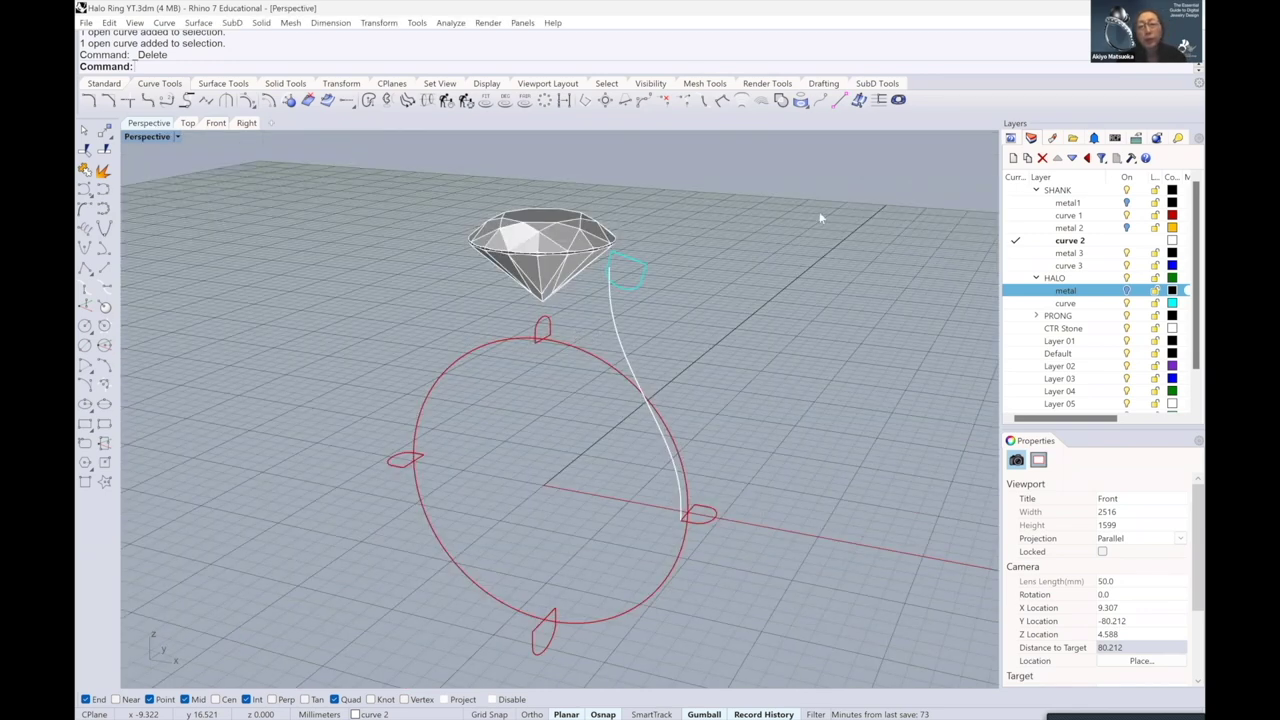
key("Page_Up")
key("Page_Down")
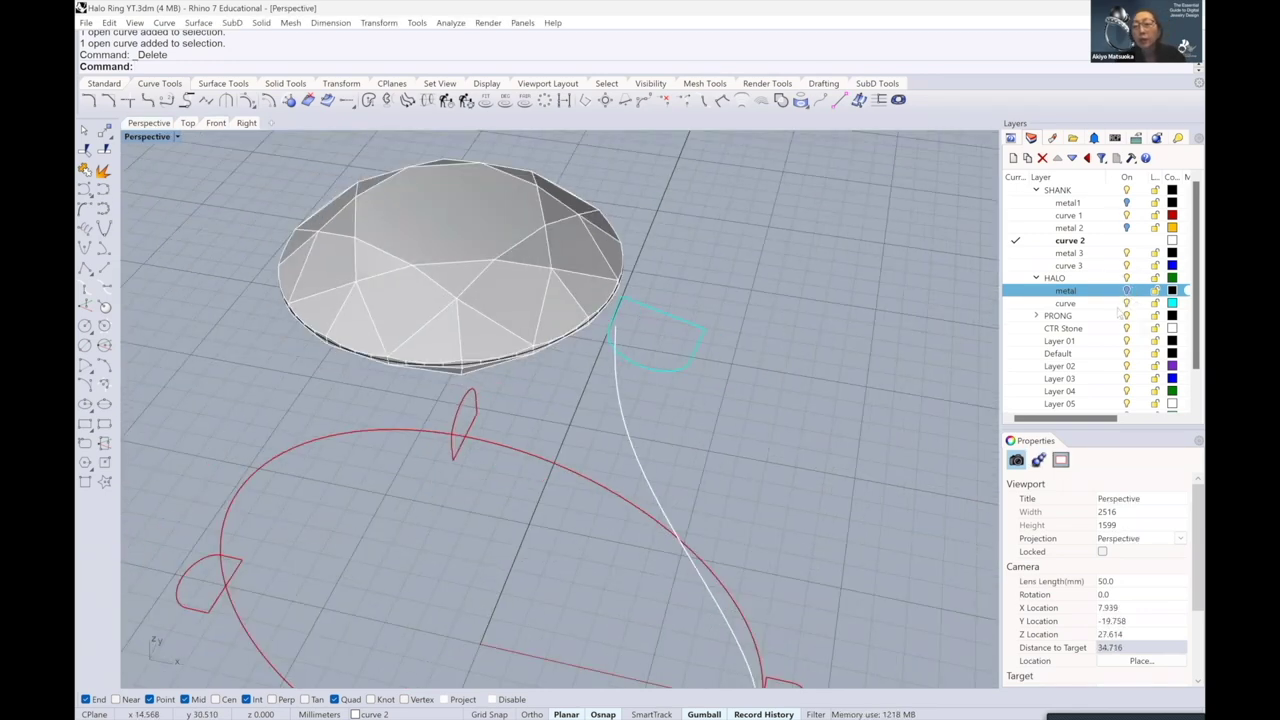
left_click(1126, 303)
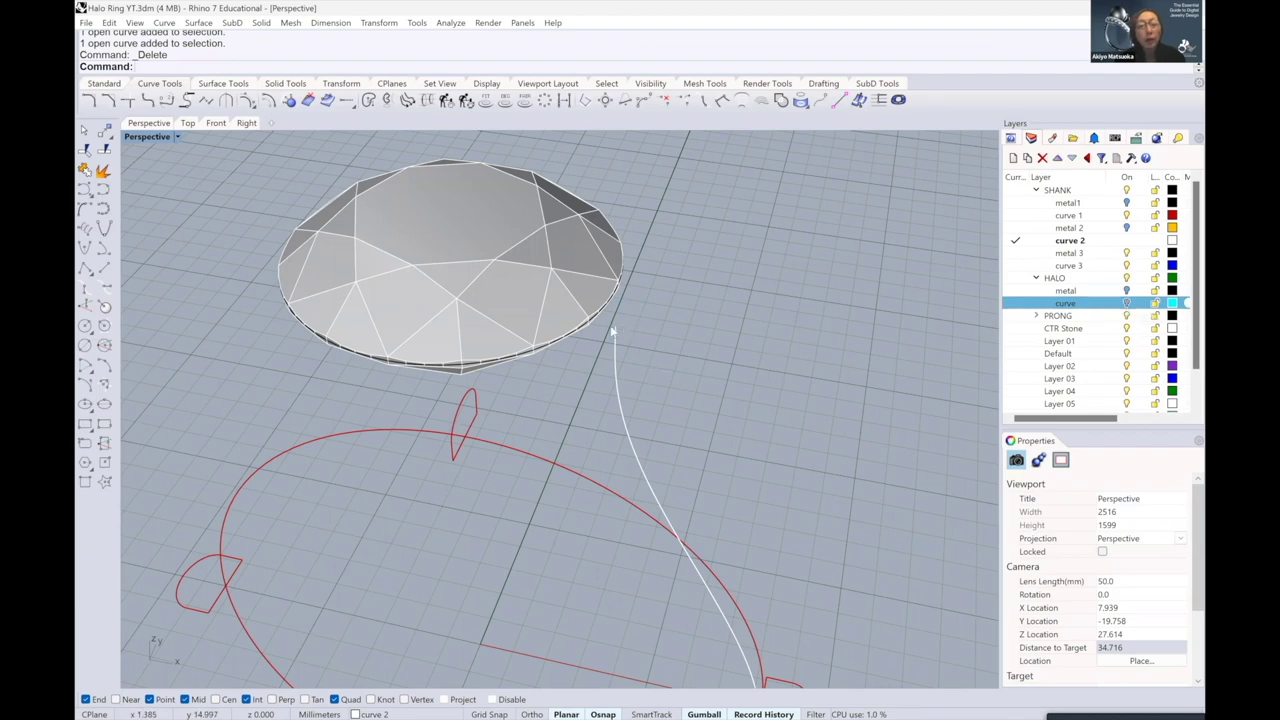
scroll(650, 300, "up", 1)
scroll(660, 285, "up", 1)
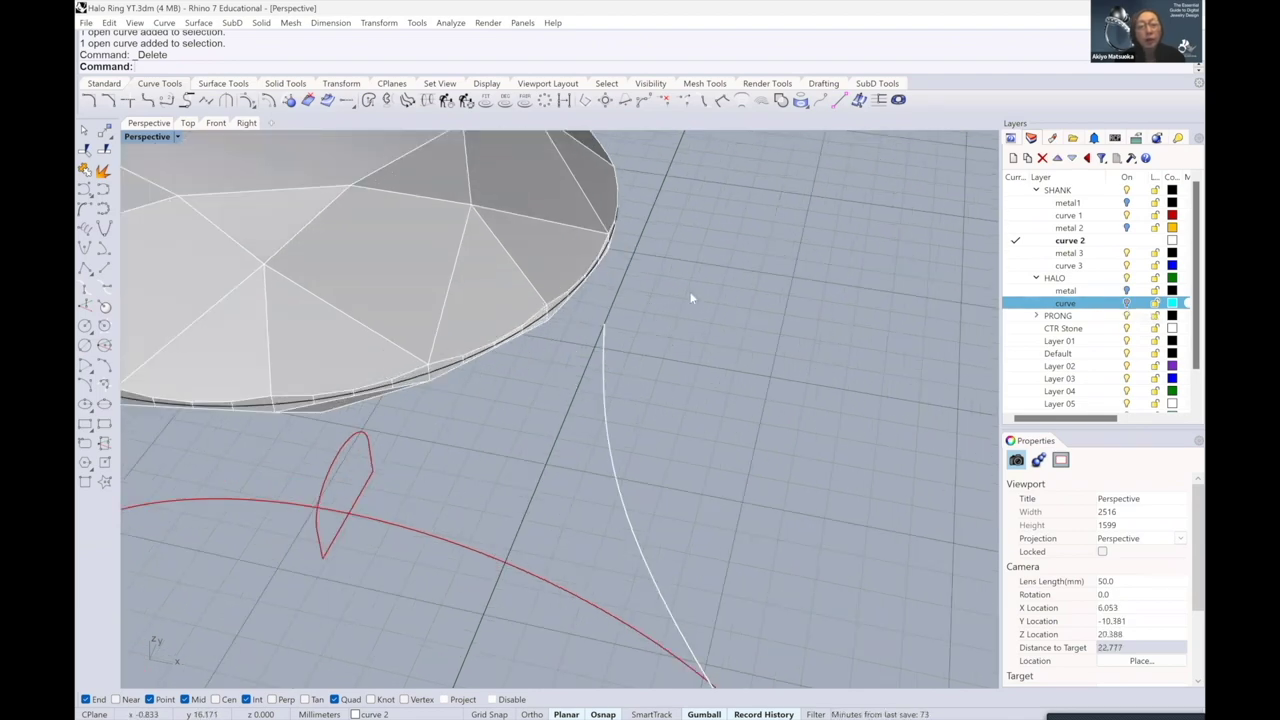
right_click_drag(600, 271, 341, 260)
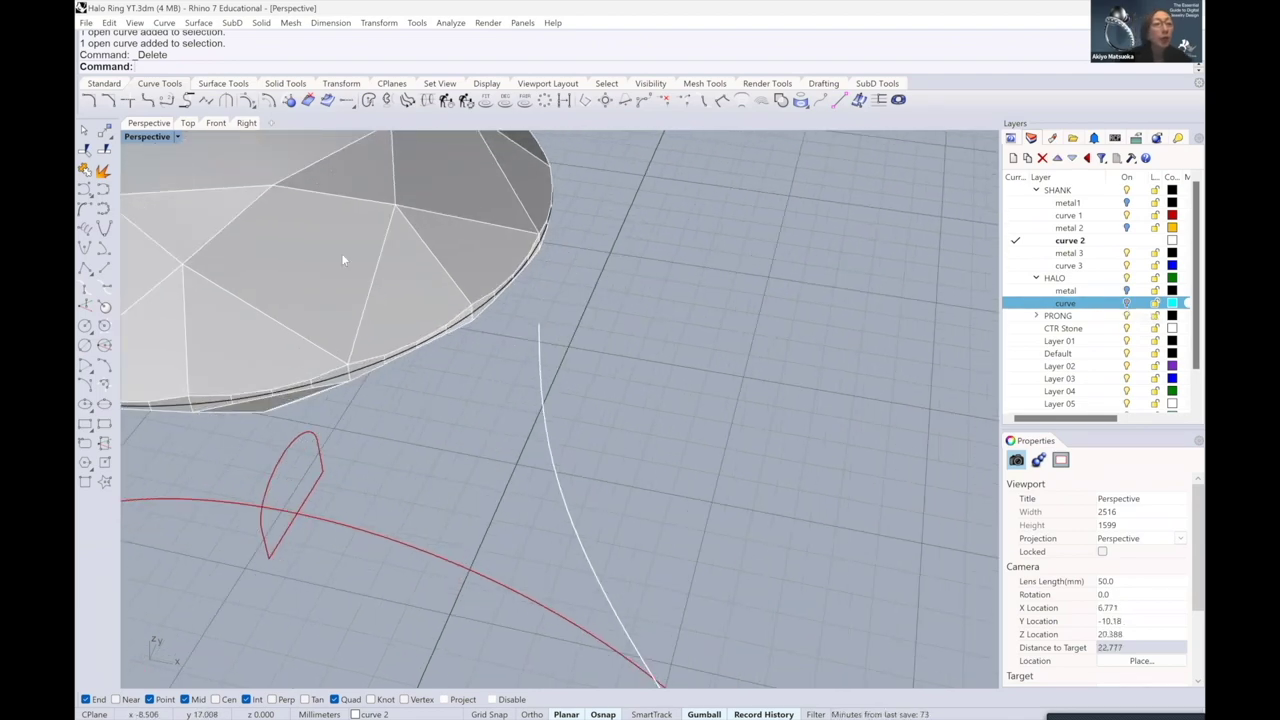
- Start a diameter ellipse at the blend curve's upper end with a 1.5 mm first axis running outward along X
left_click(104, 83)
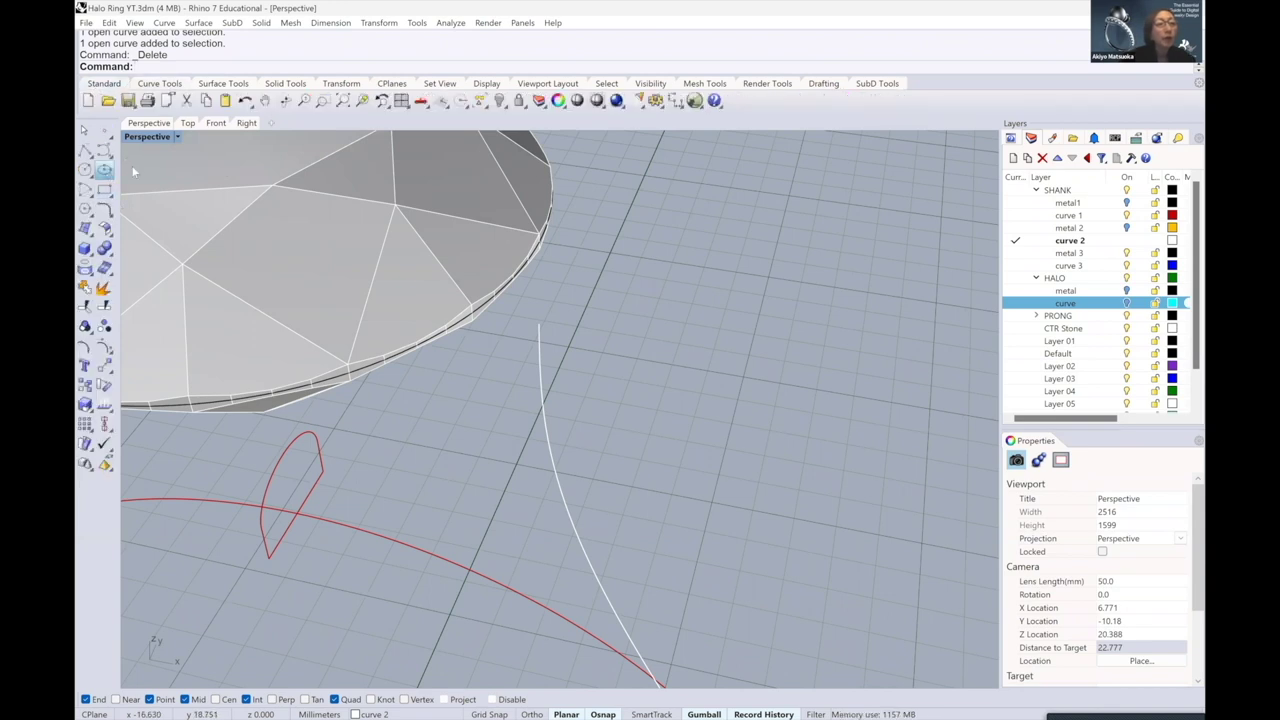
mouse_move(141, 166)
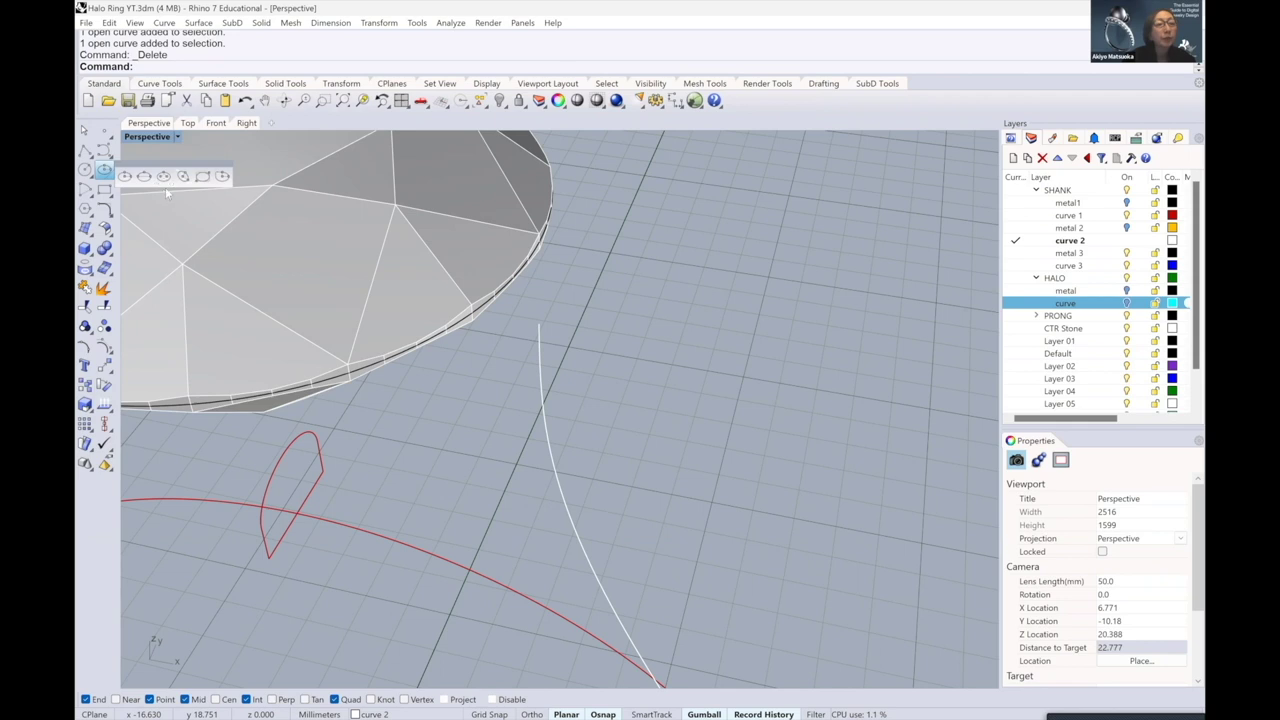
left_click(166, 188)
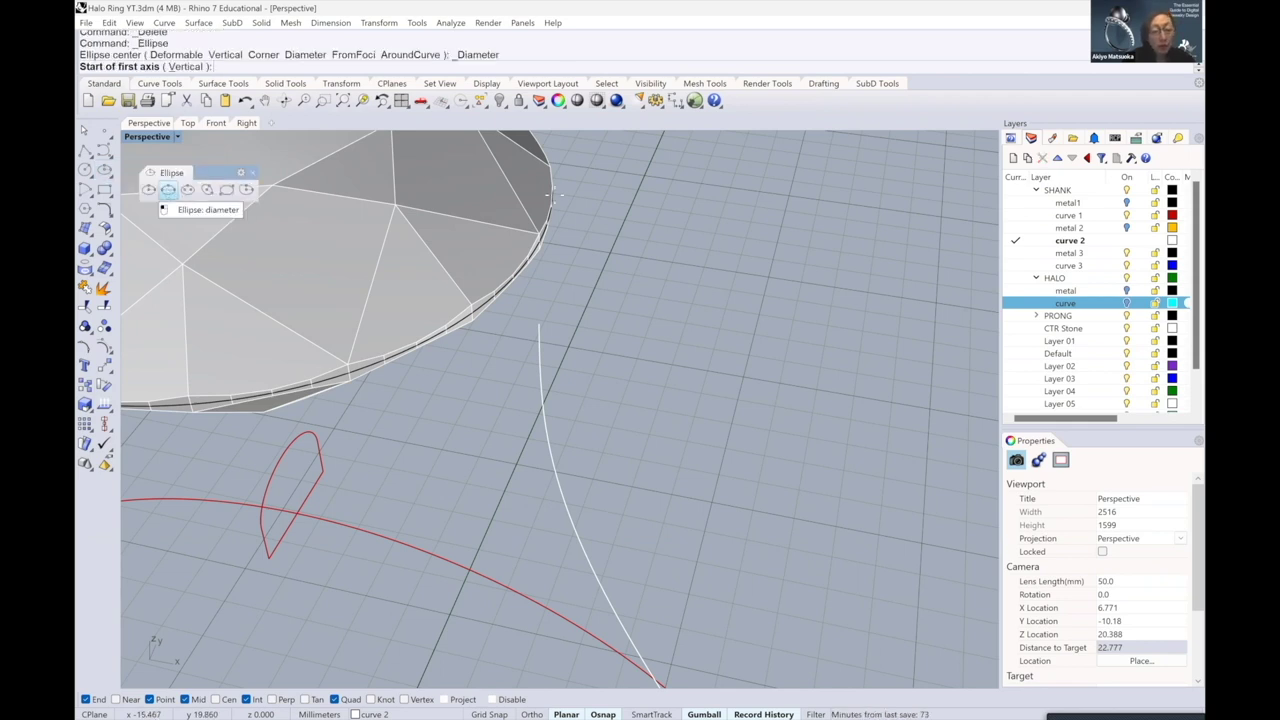
left_click(168, 189)
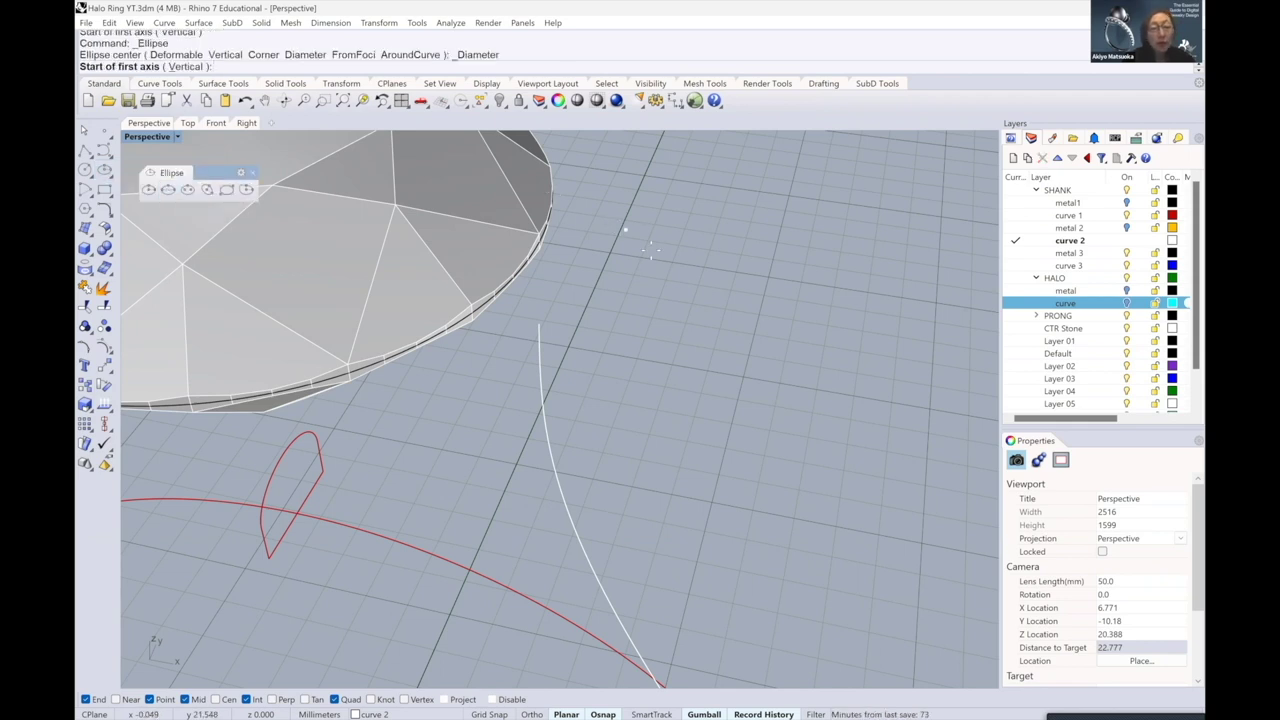
left_click(539, 322)
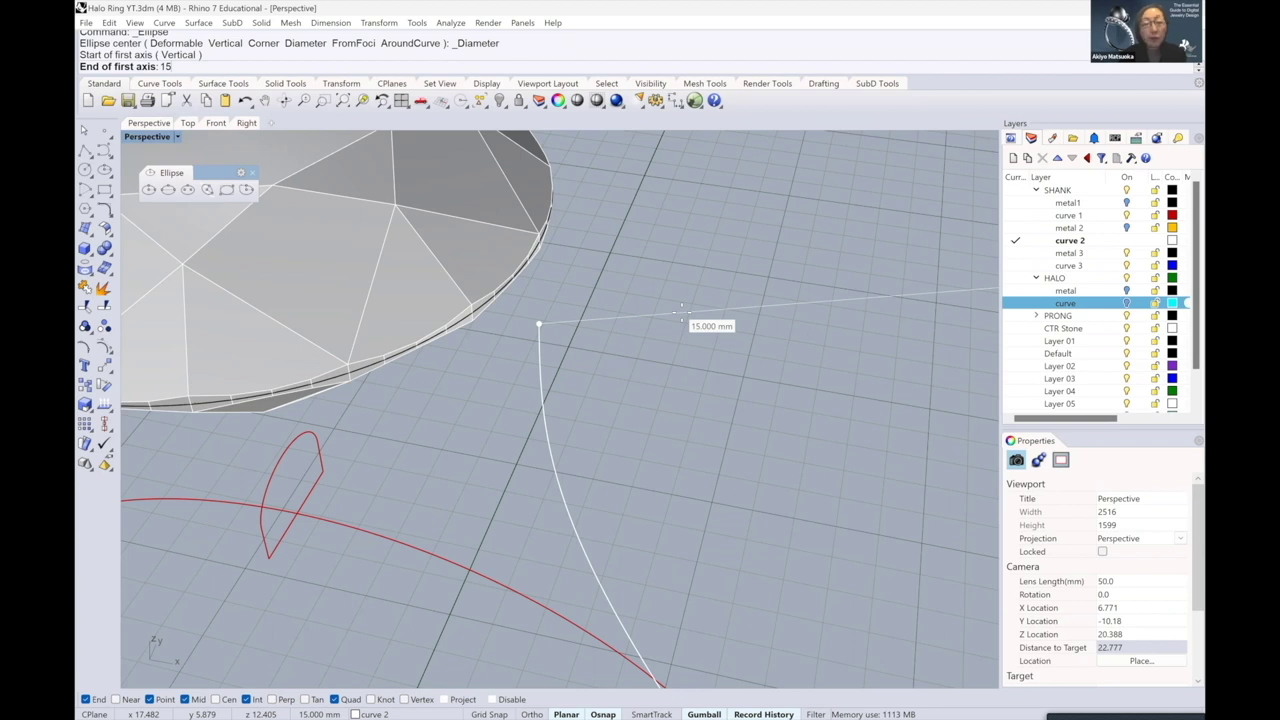
key("Return")
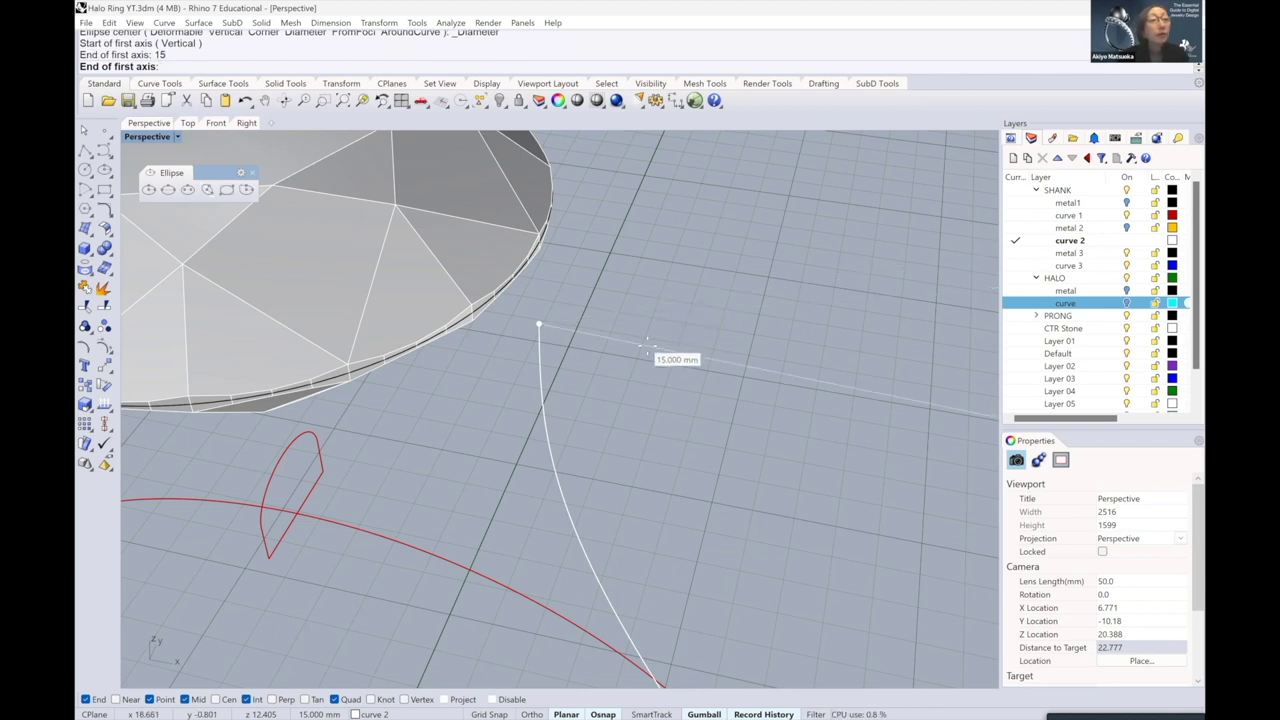
type("1.")
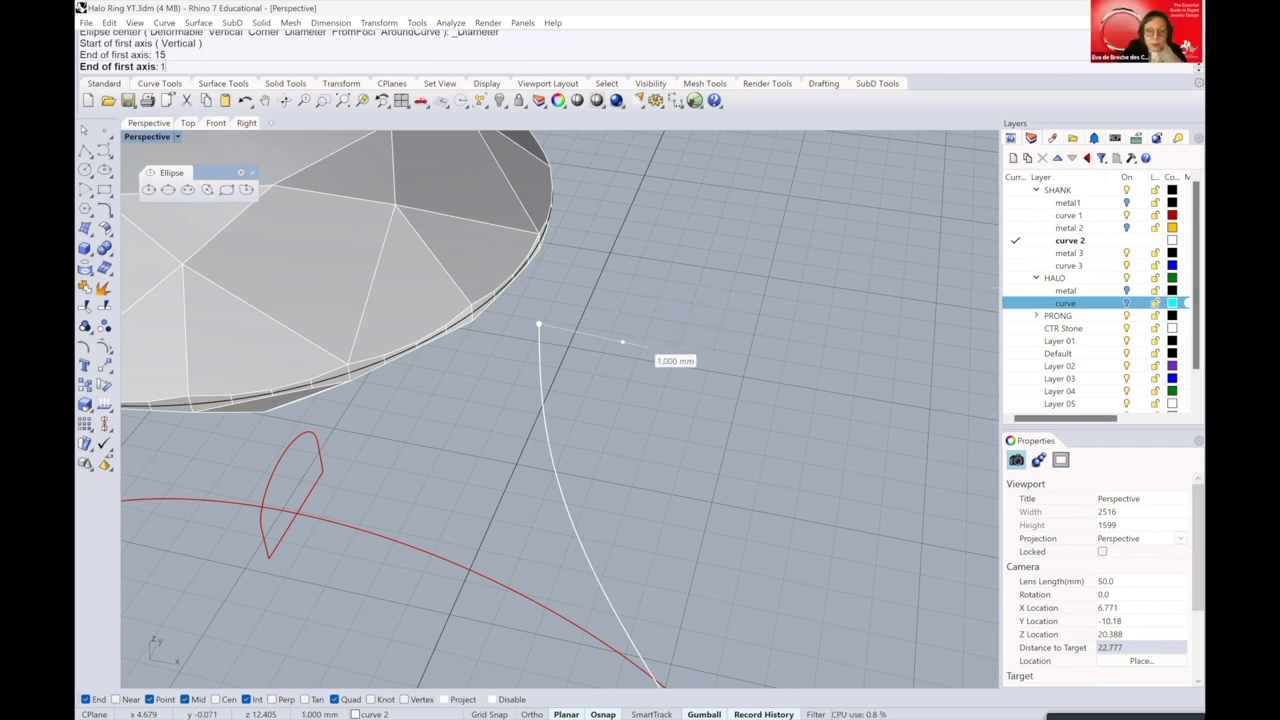
type("5")
key("Return")
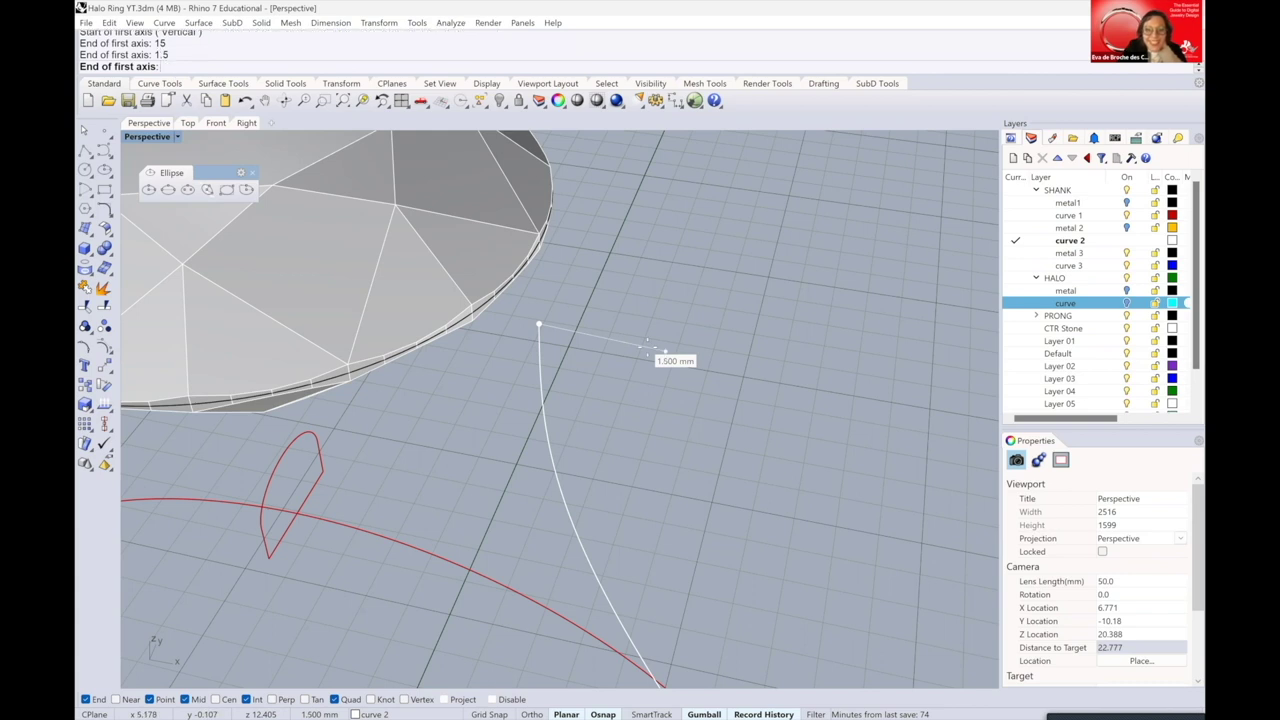
key("shift")
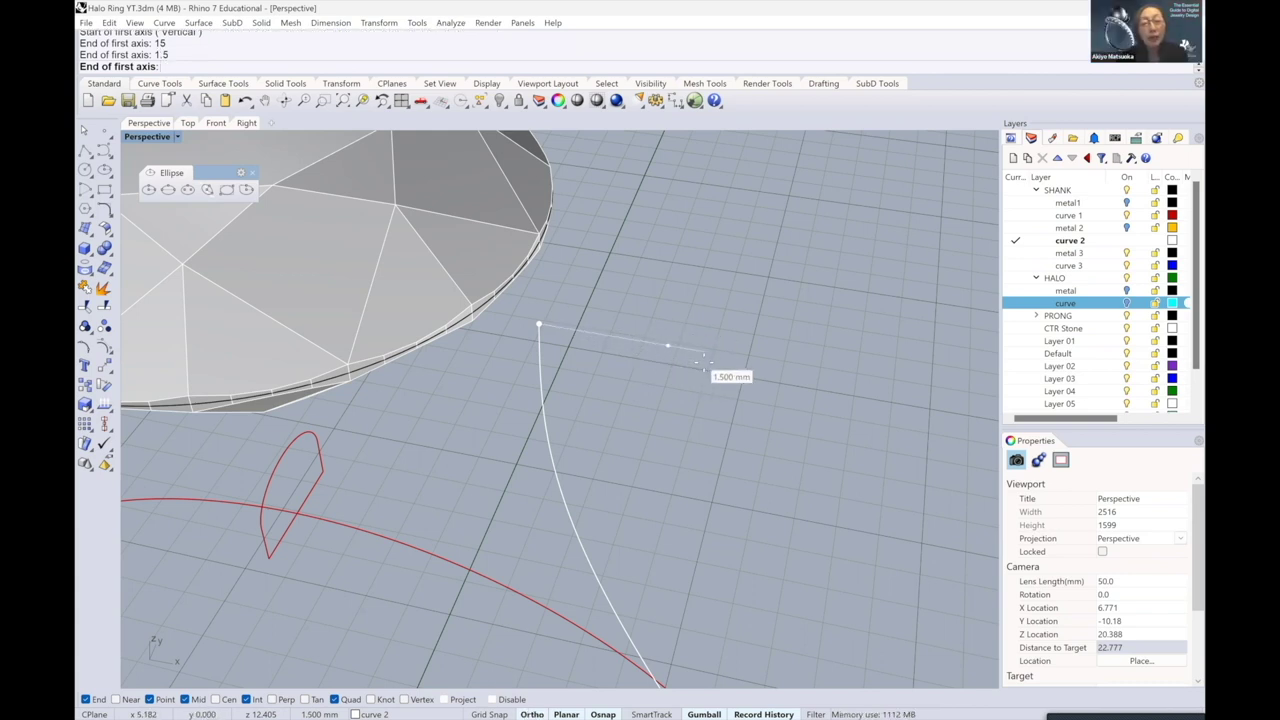
left_click(703, 357)
- Complete the ellipse at the shank curve's upper end with a 2 mm second axis
type("2")
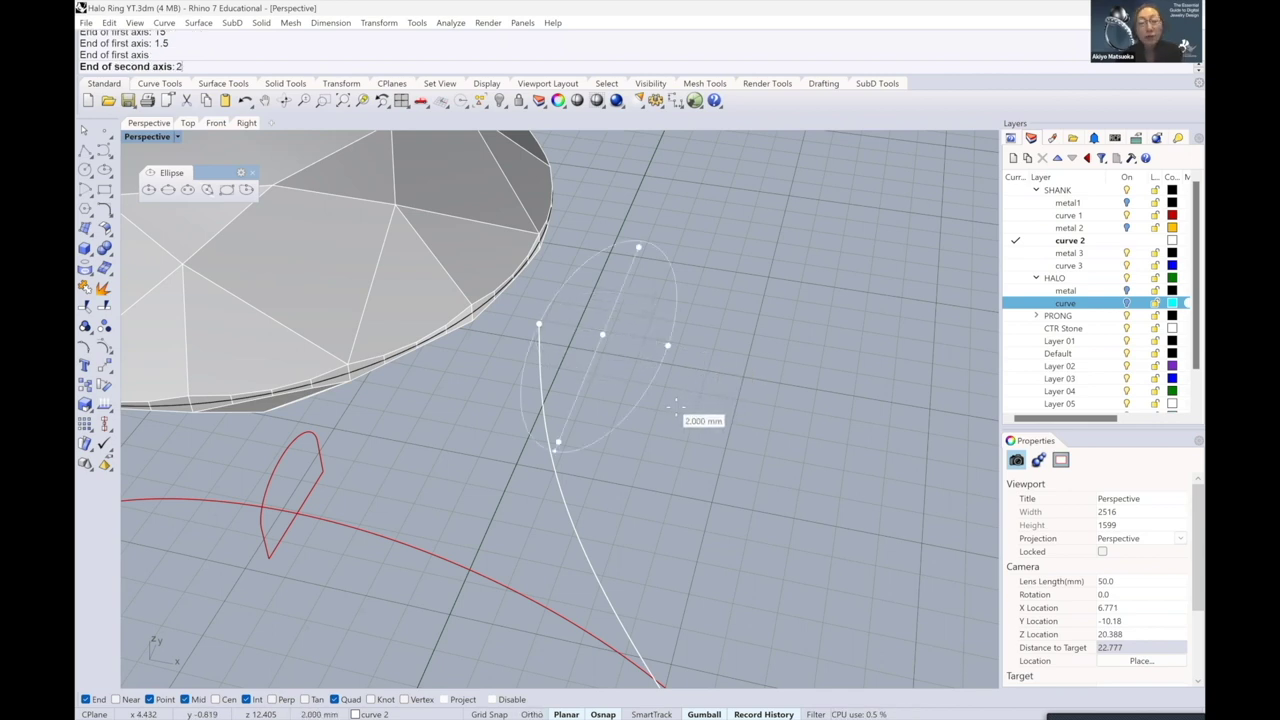
key("Return")
left_click(675, 404)
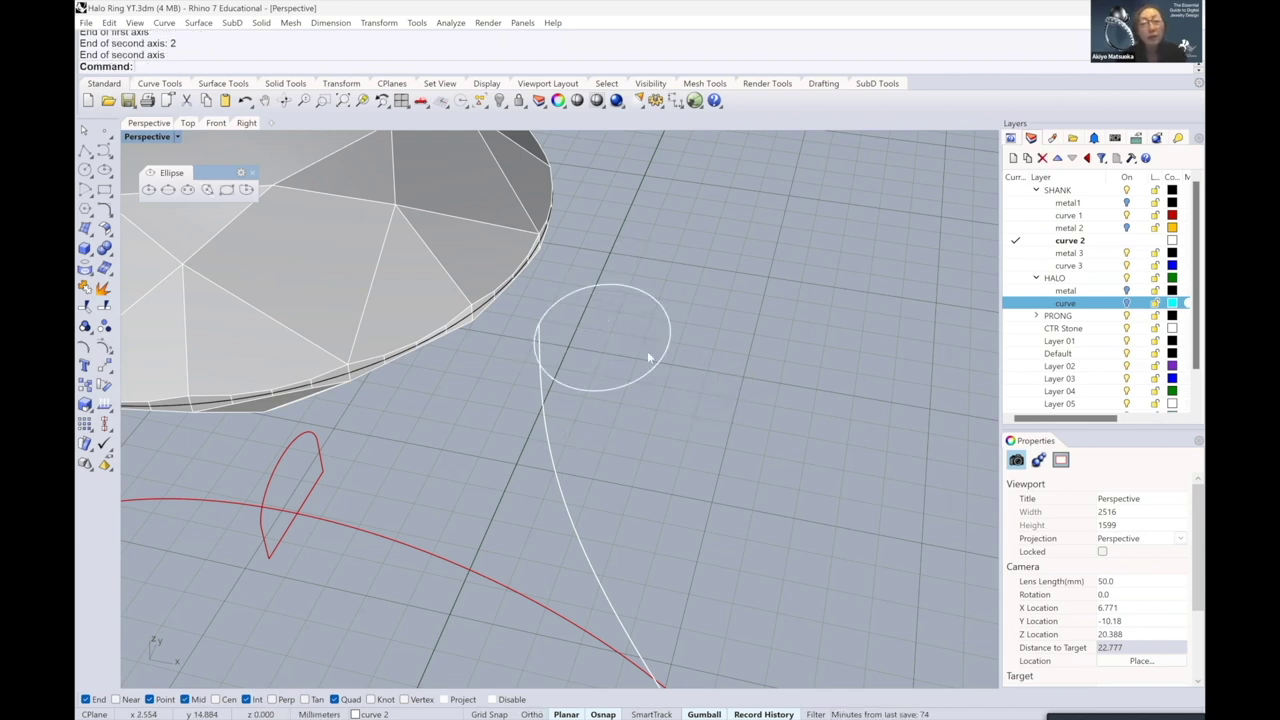
- Examine the new ellipse and the shank guide curve against the finger circle and its profiles from several angles
right_click_drag(647, 351, 609, 328)
scroll(656, 327, "down", 6)
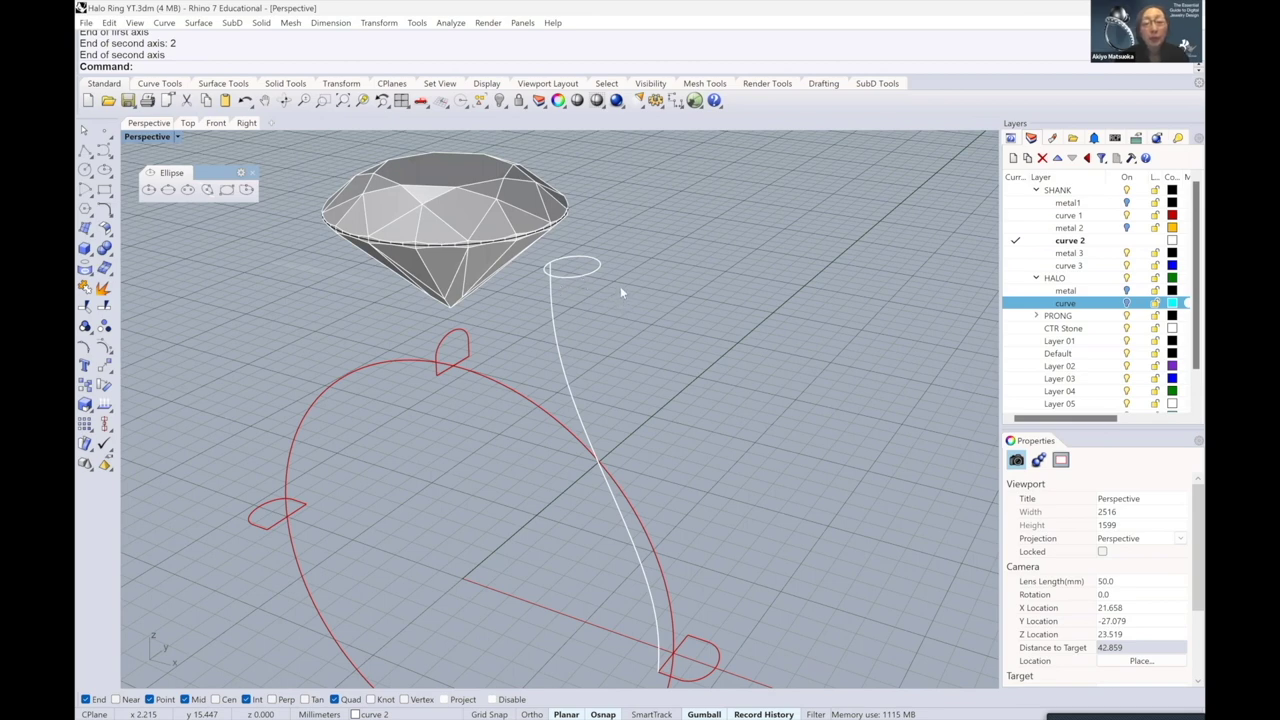
key("Home")
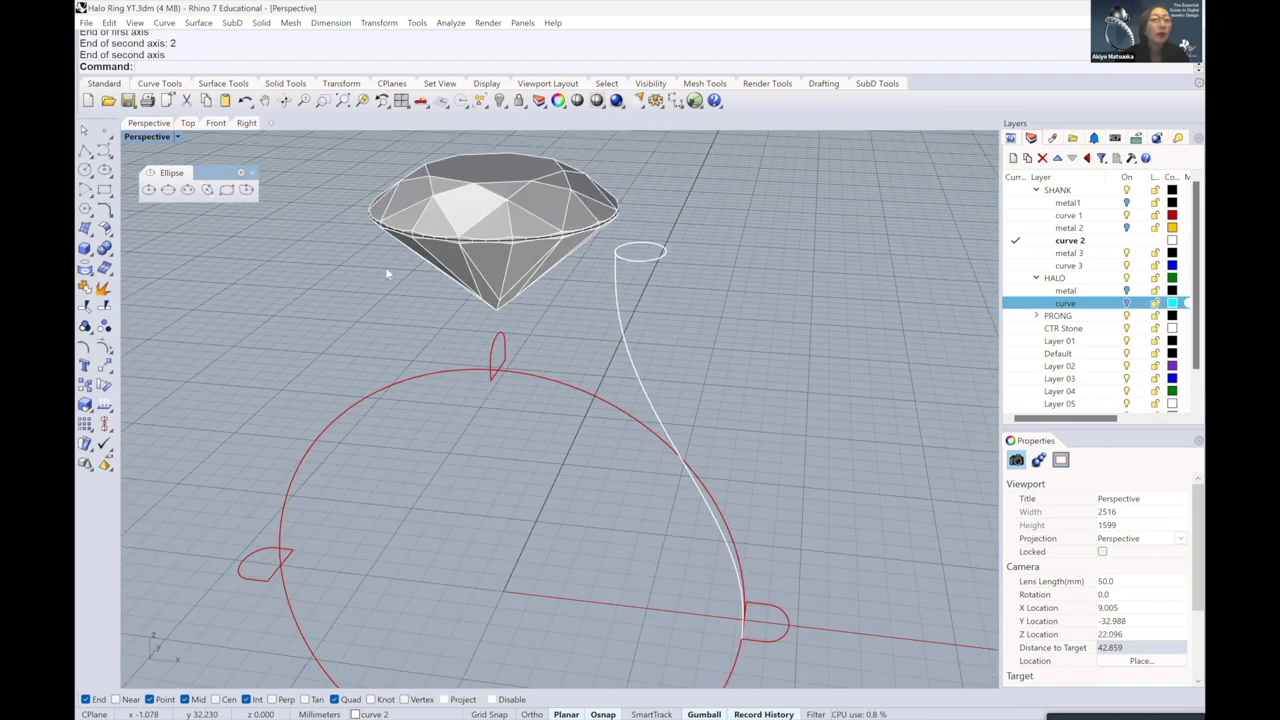
scroll(677, 391, "down", 2)
right_click_drag(677, 391, 614, 396)
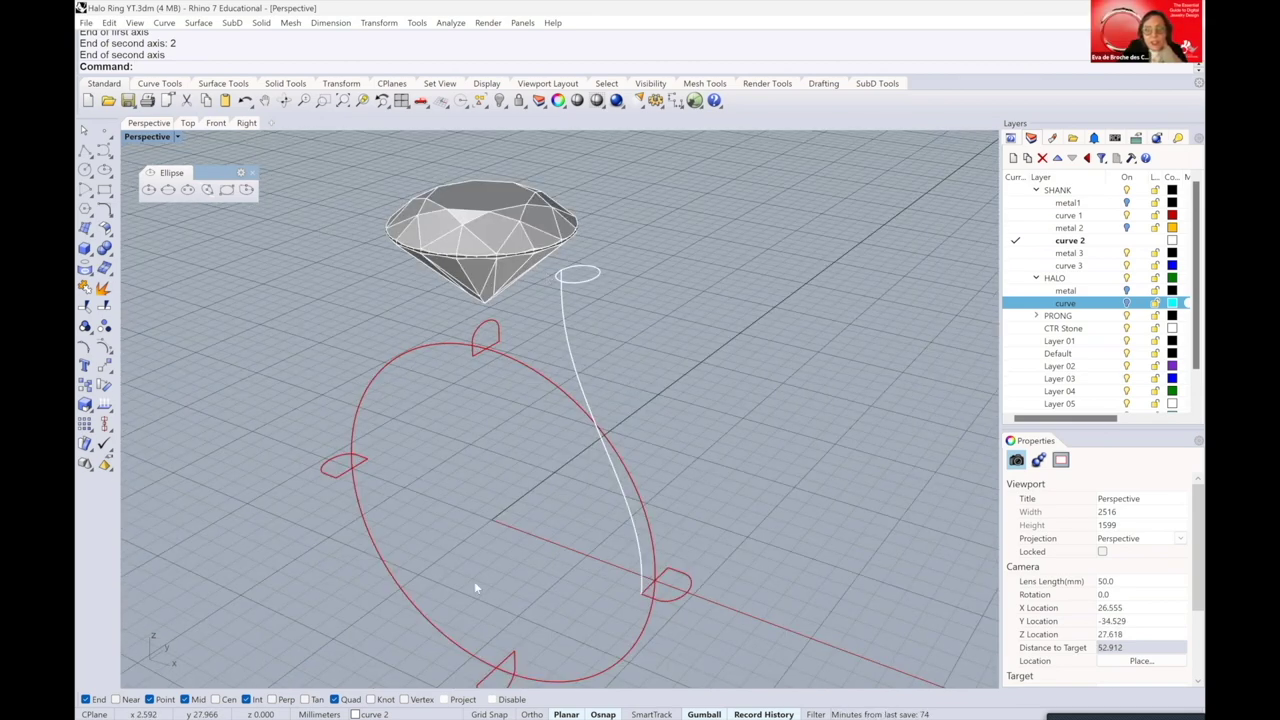
key("Home")
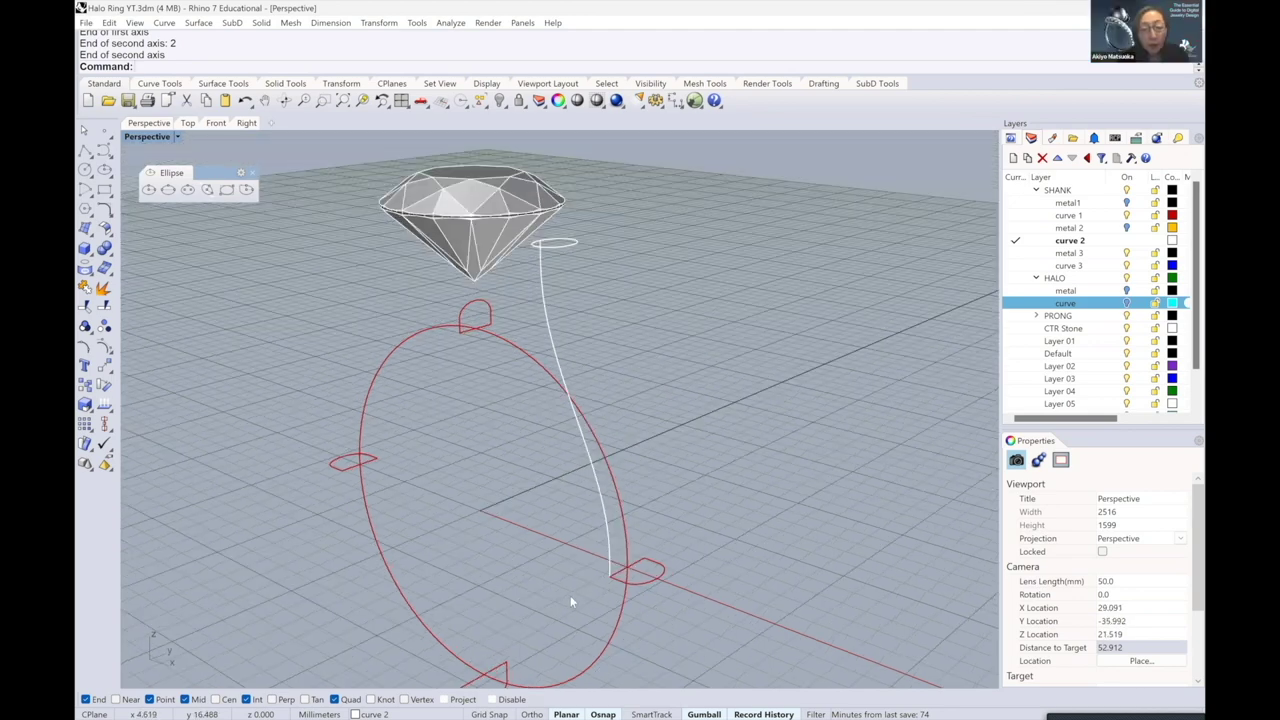
key("Home")
key("Home")
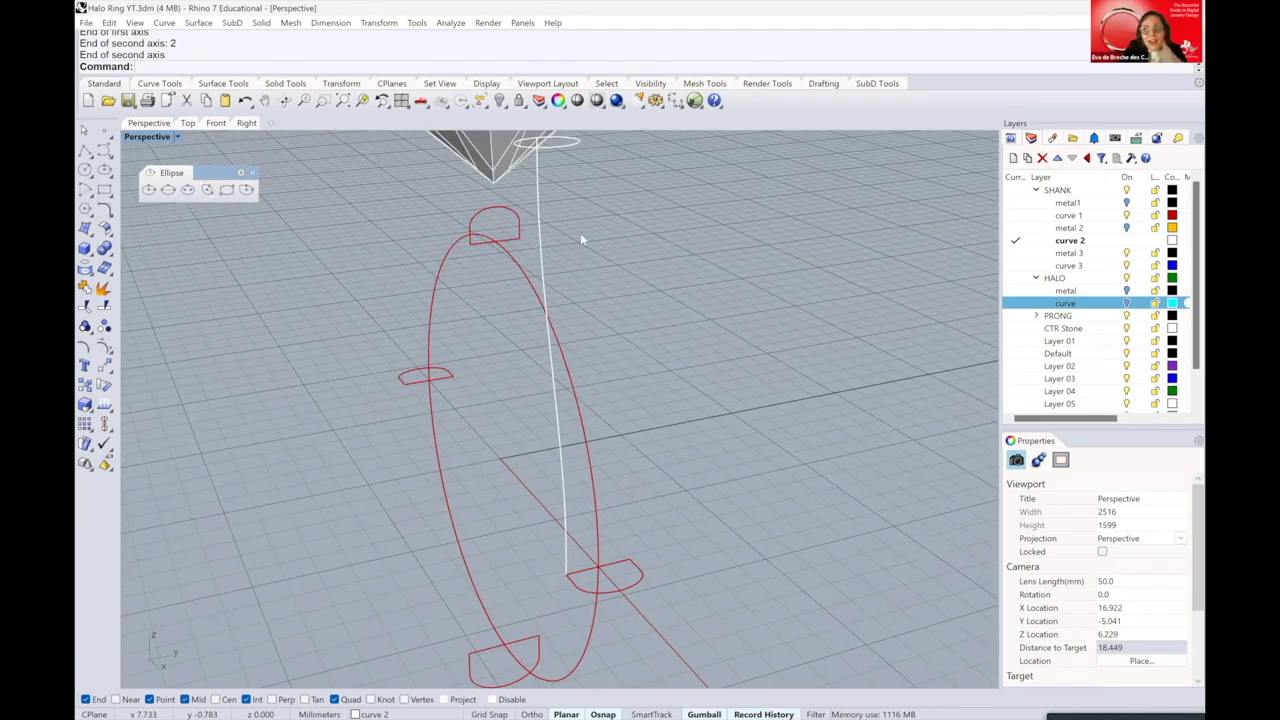
key("Home")
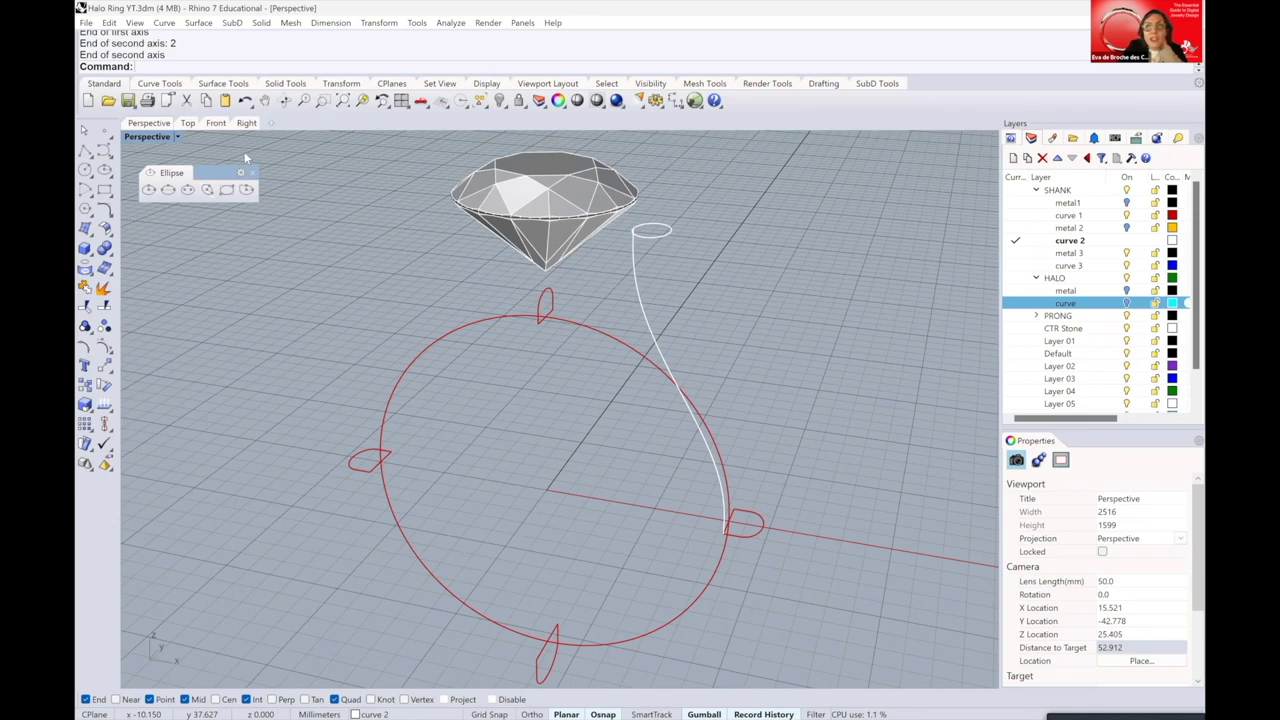
- Check from several angles whether the shank guide curve lies in the plane of the finger circle
scroll(620, 245, "up", 2)
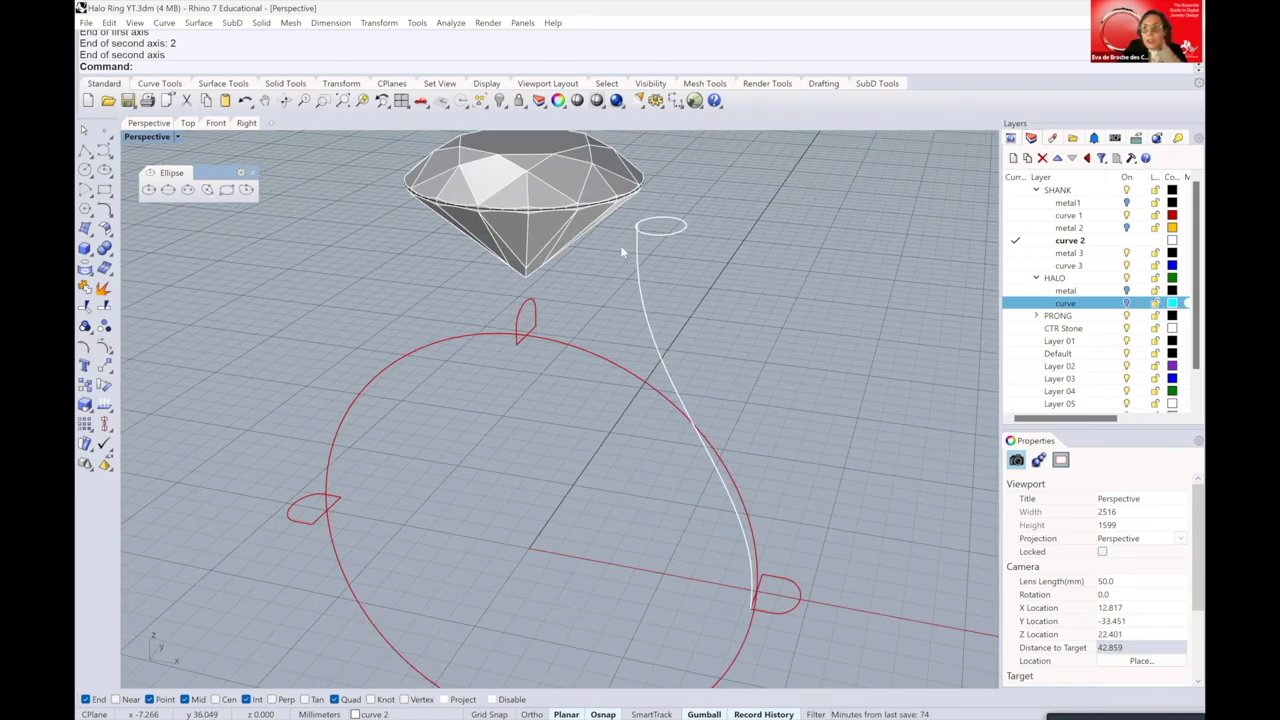
scroll(621, 247, "down", 2)
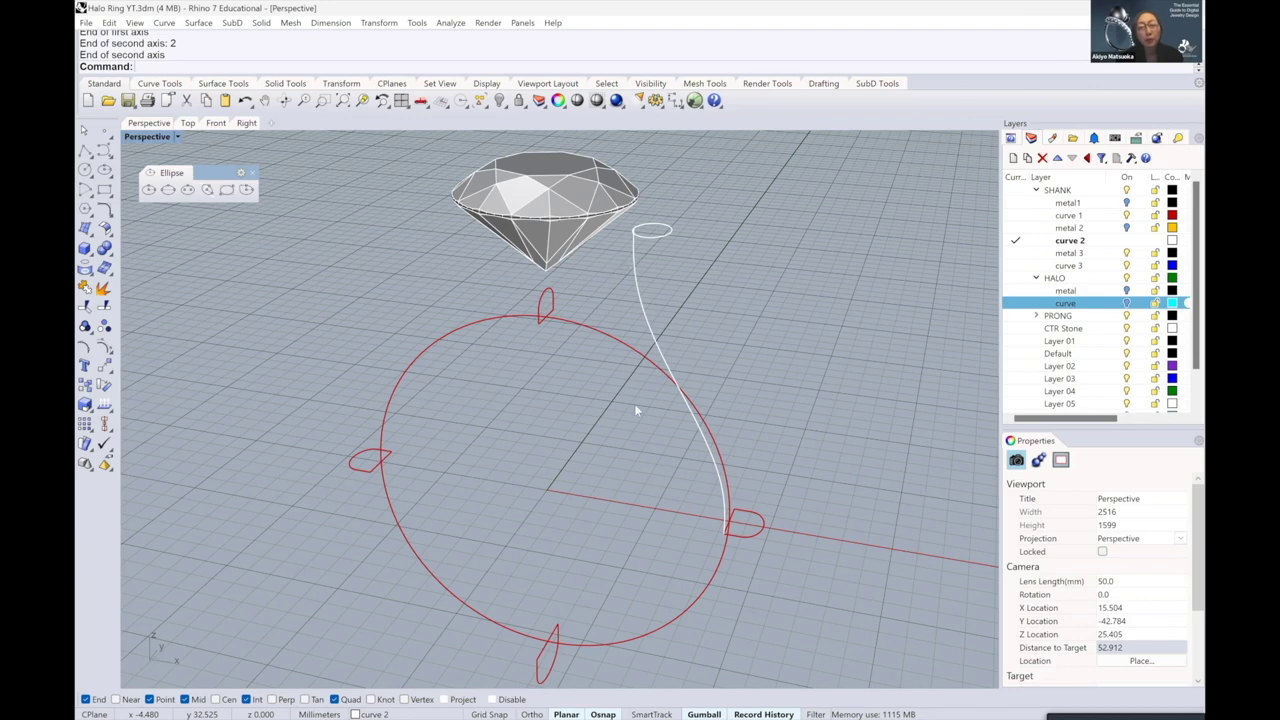
right_click_drag(635, 409, 612, 515)
right_click_drag(598, 420, 510, 420)
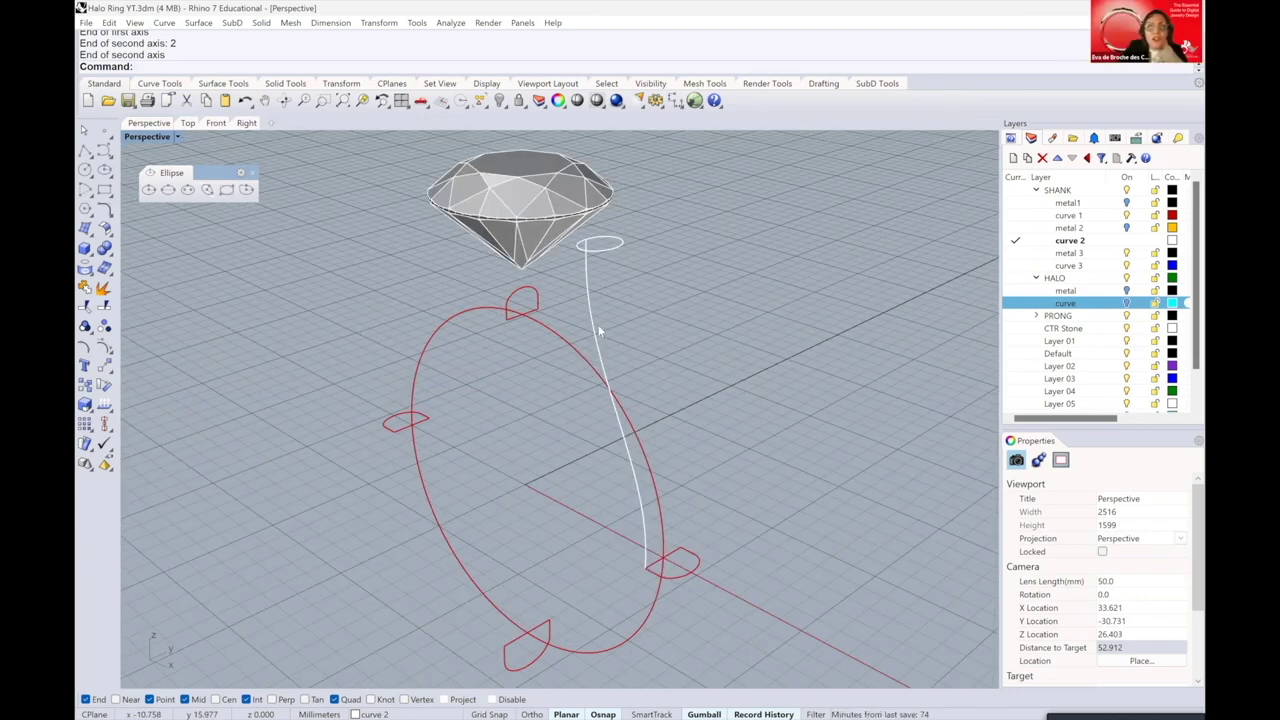
right_click_drag(576, 336, 572, 338)
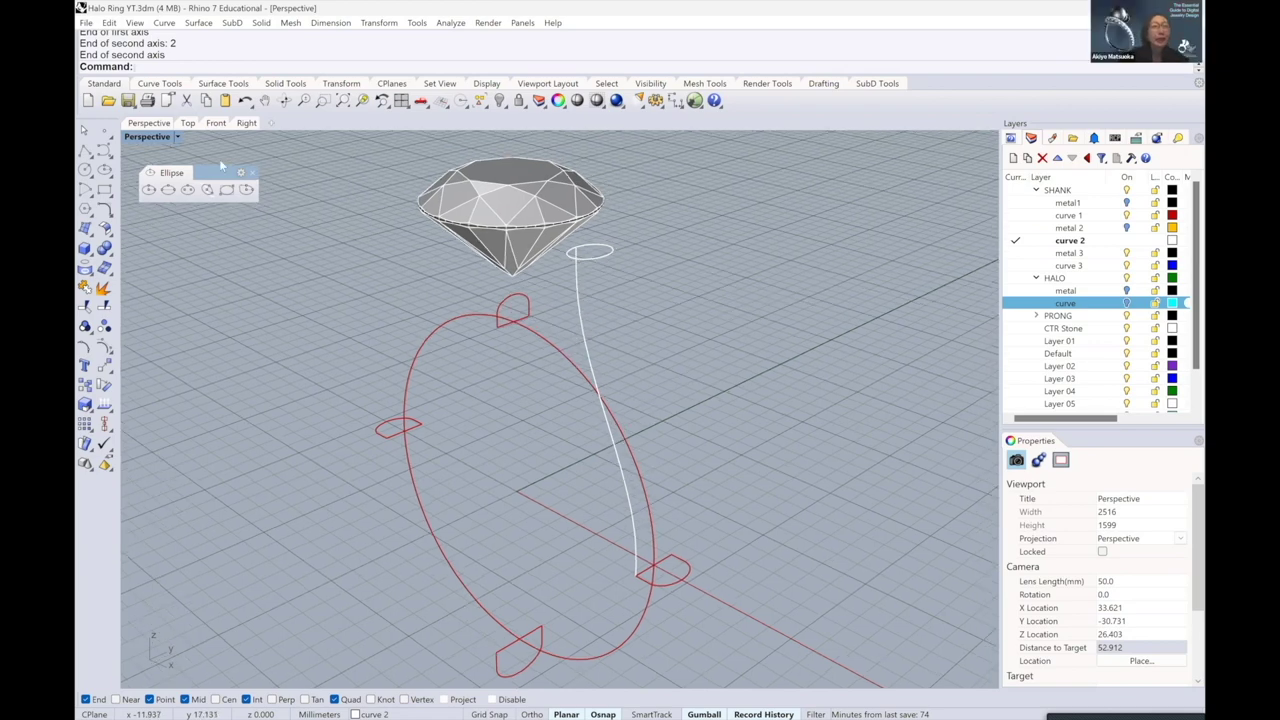
right_click_drag(365, 178, 534, 310)
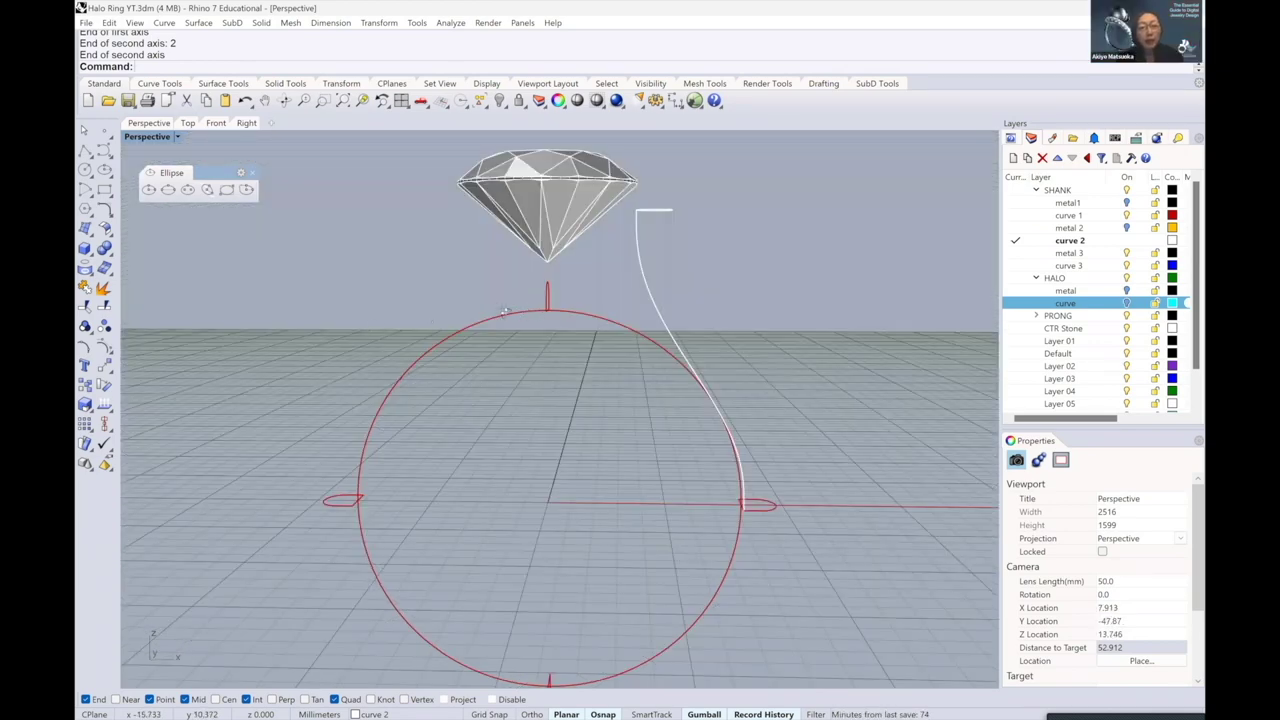
right_click_drag(552, 427, 550, 434)
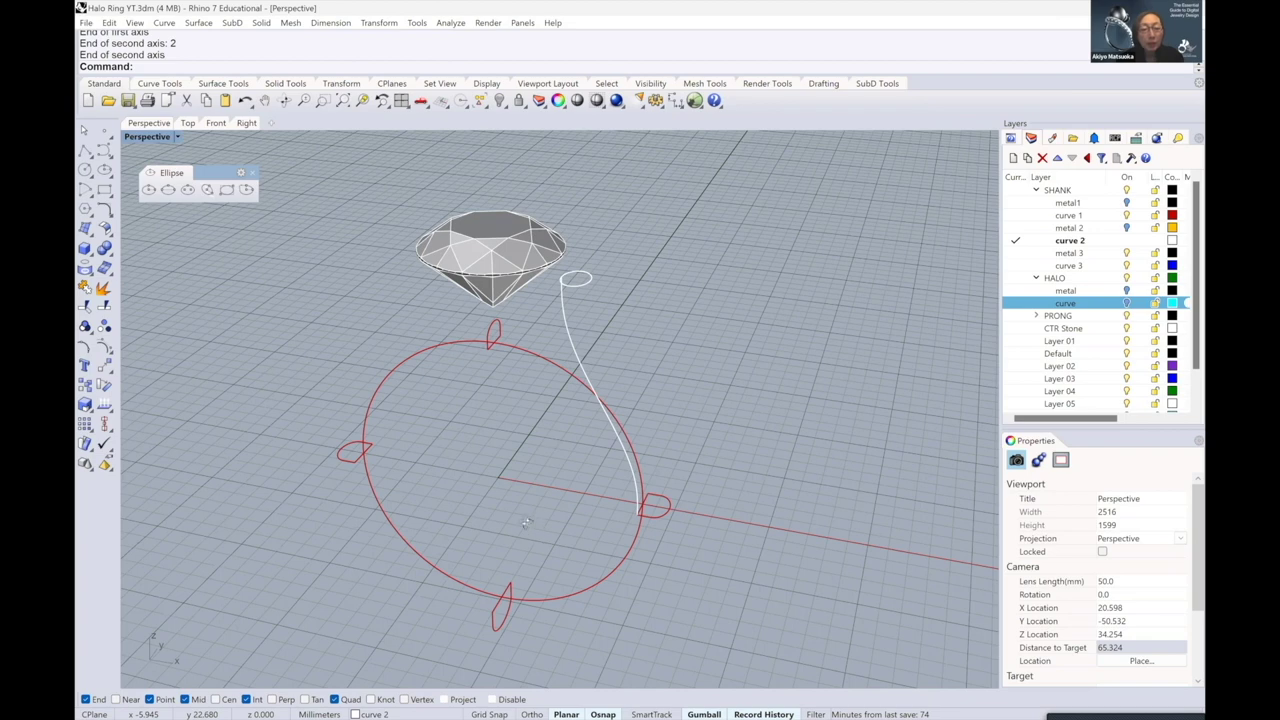
right_click_drag(480, 546, 503, 573)
scroll(508, 570, "up", 5)
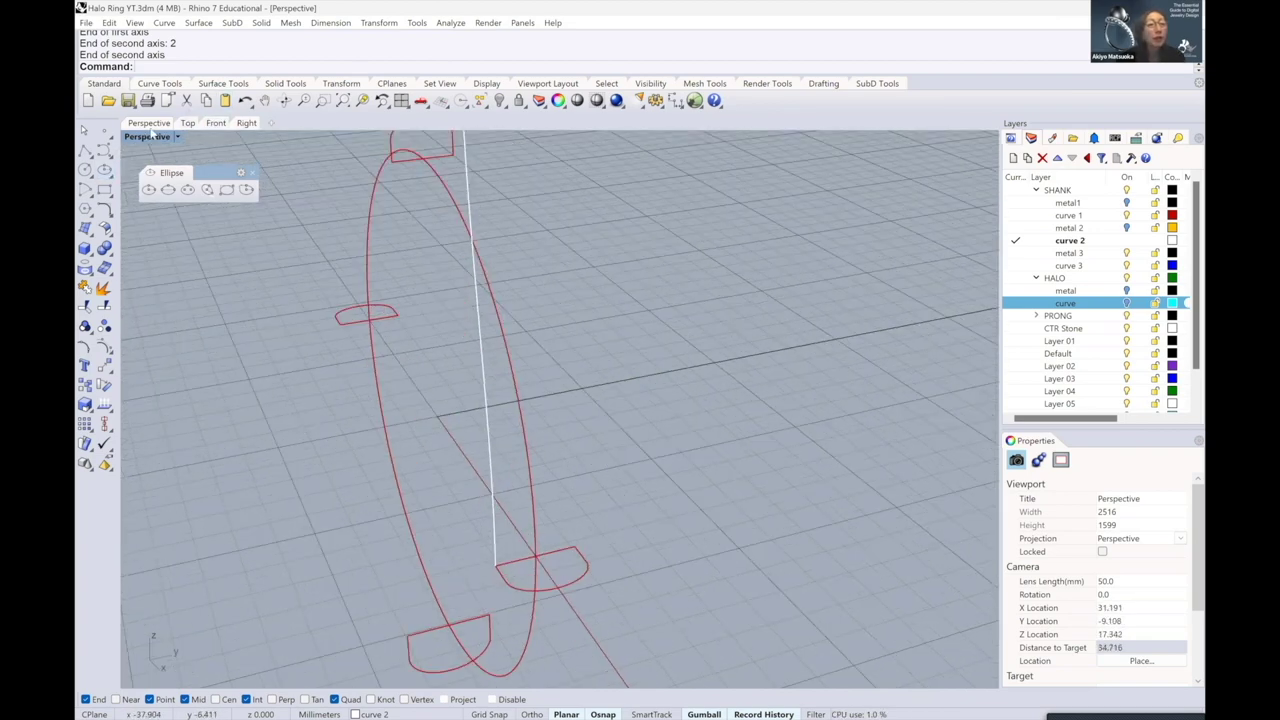
- Inspect the guide curve's lower end at the finger circle's side profile, comparing the Front and Perspective views
left_click(216, 123)
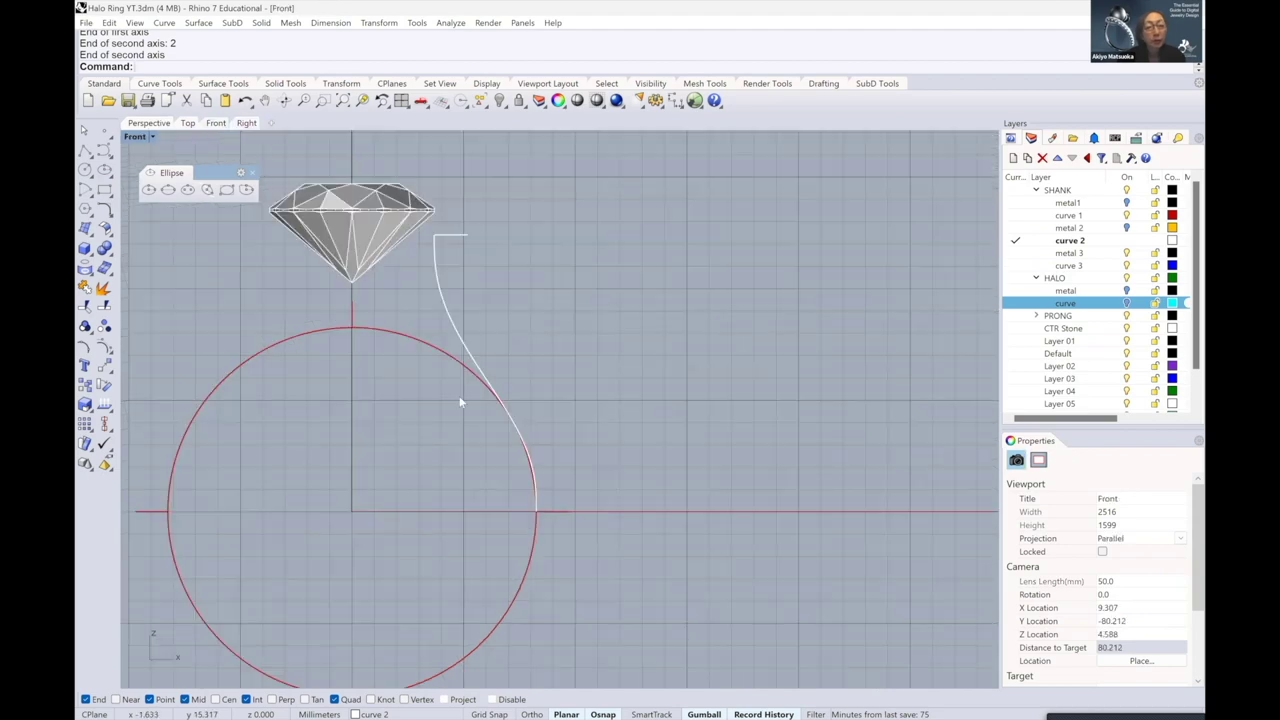
scroll(545, 464, "up", 5)
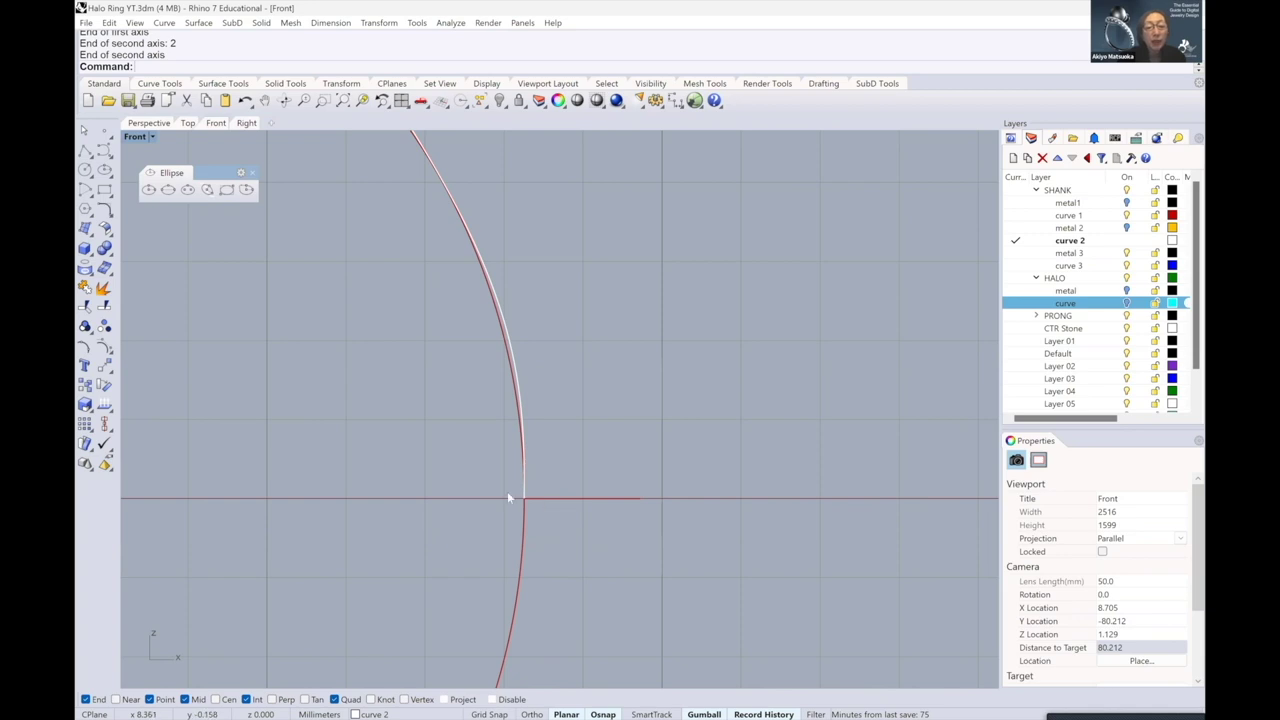
scroll(507, 492, "up", 2)
left_click(158, 123)
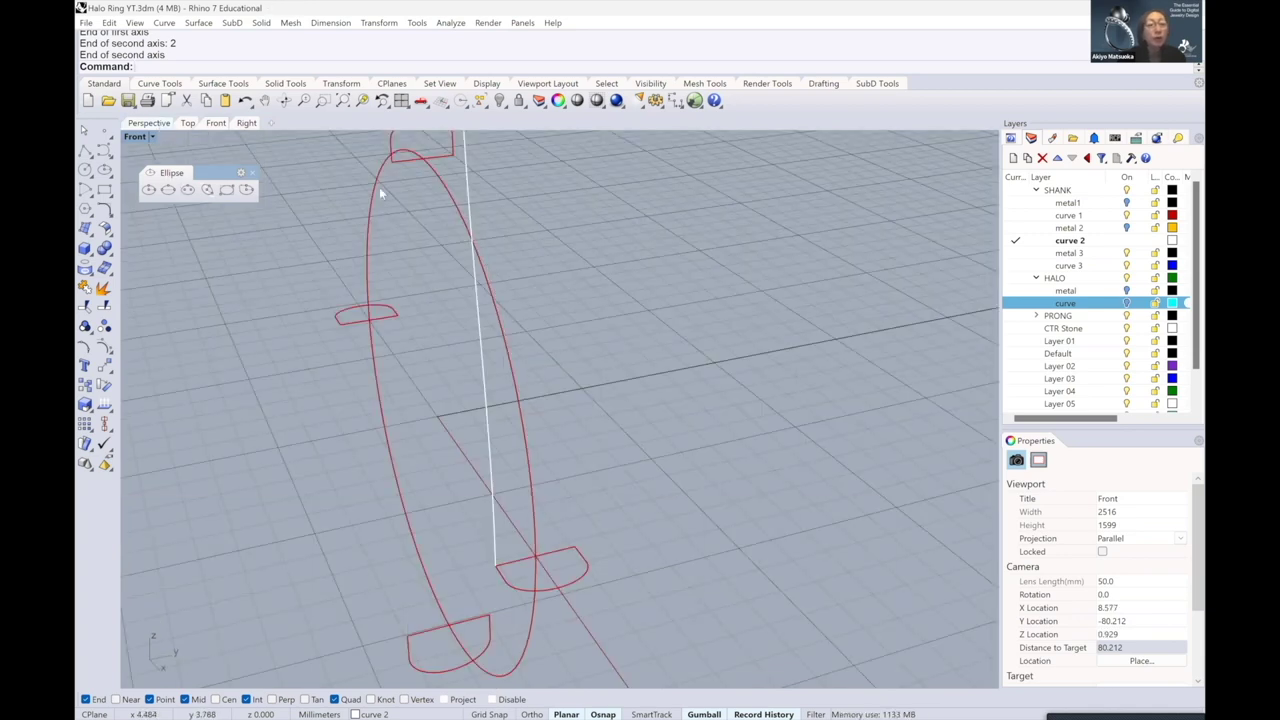
scroll(505, 508, "up", 4)
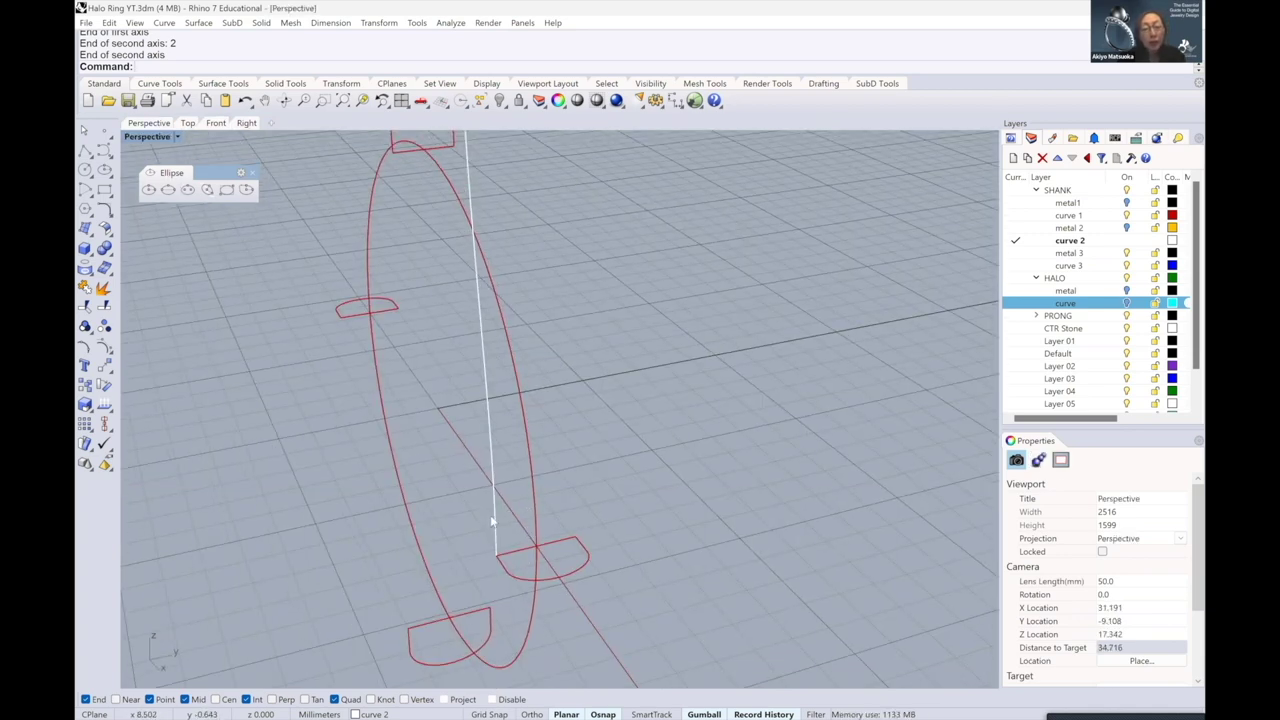
right_click_drag(522, 491, 544, 464)
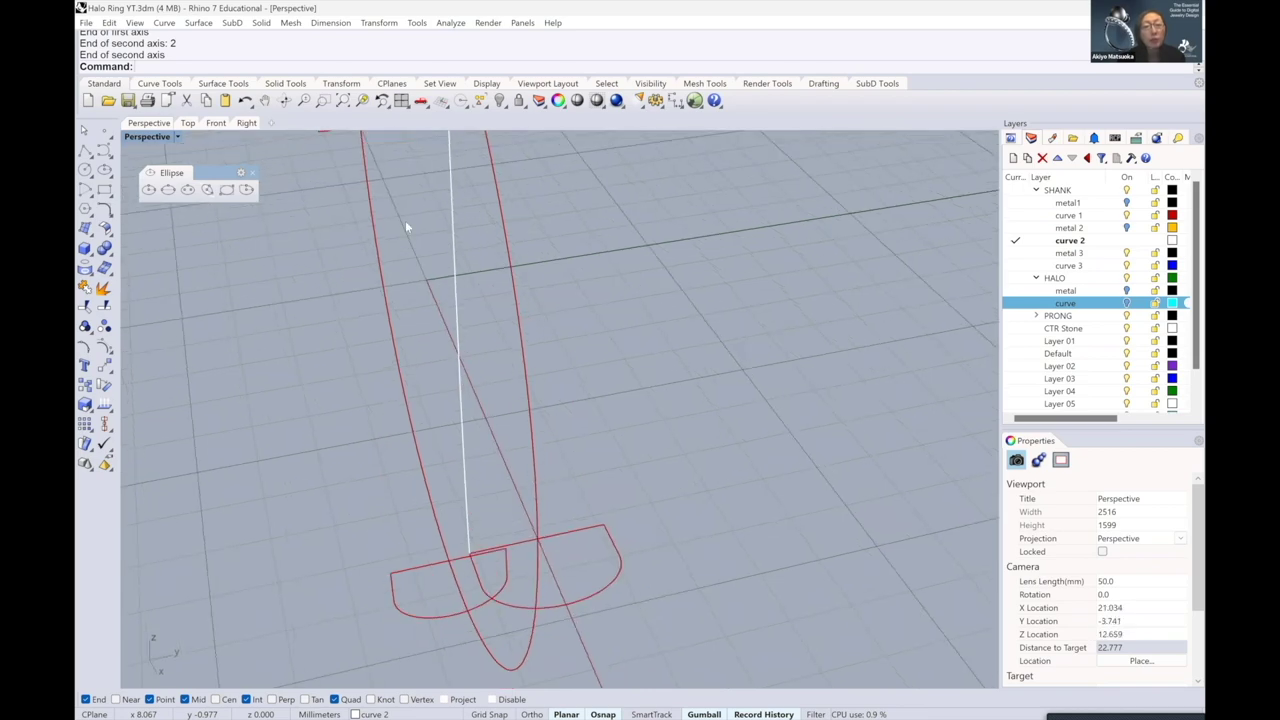
scroll(527, 484, "down", 6)
right_click_drag(574, 406, 508, 400)
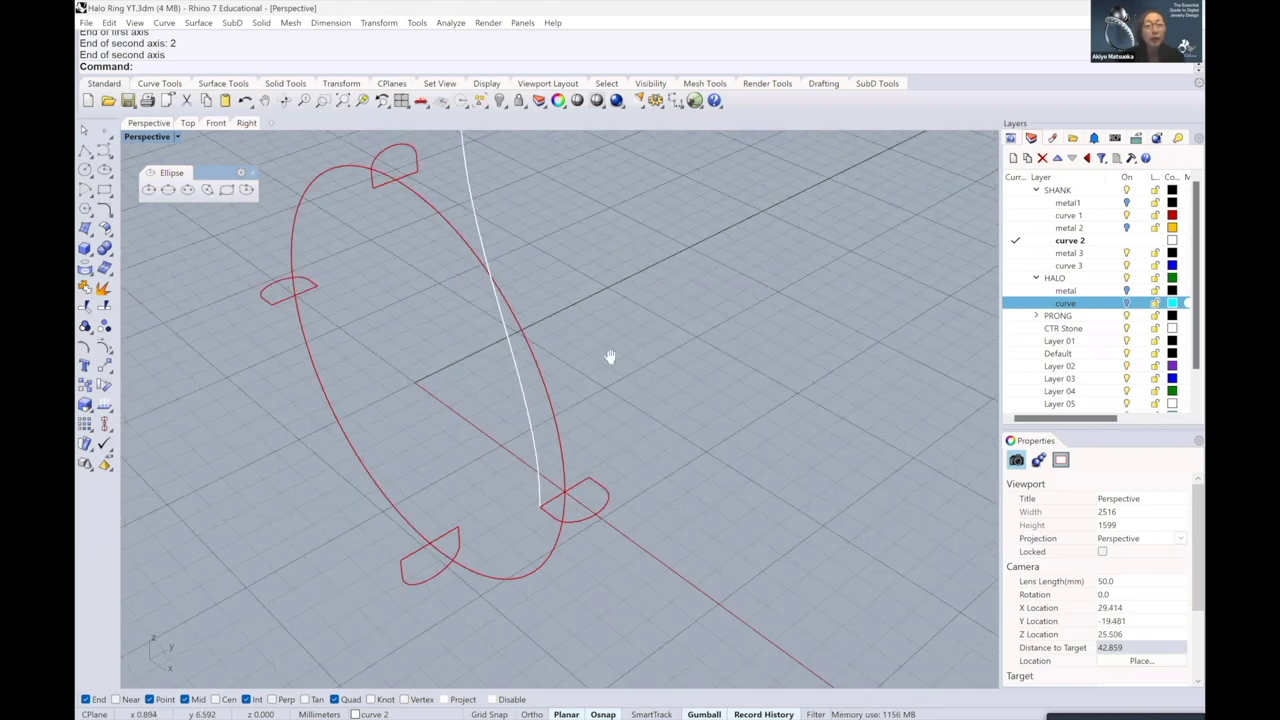
right_click_drag(610, 357, 654, 383, "shift")
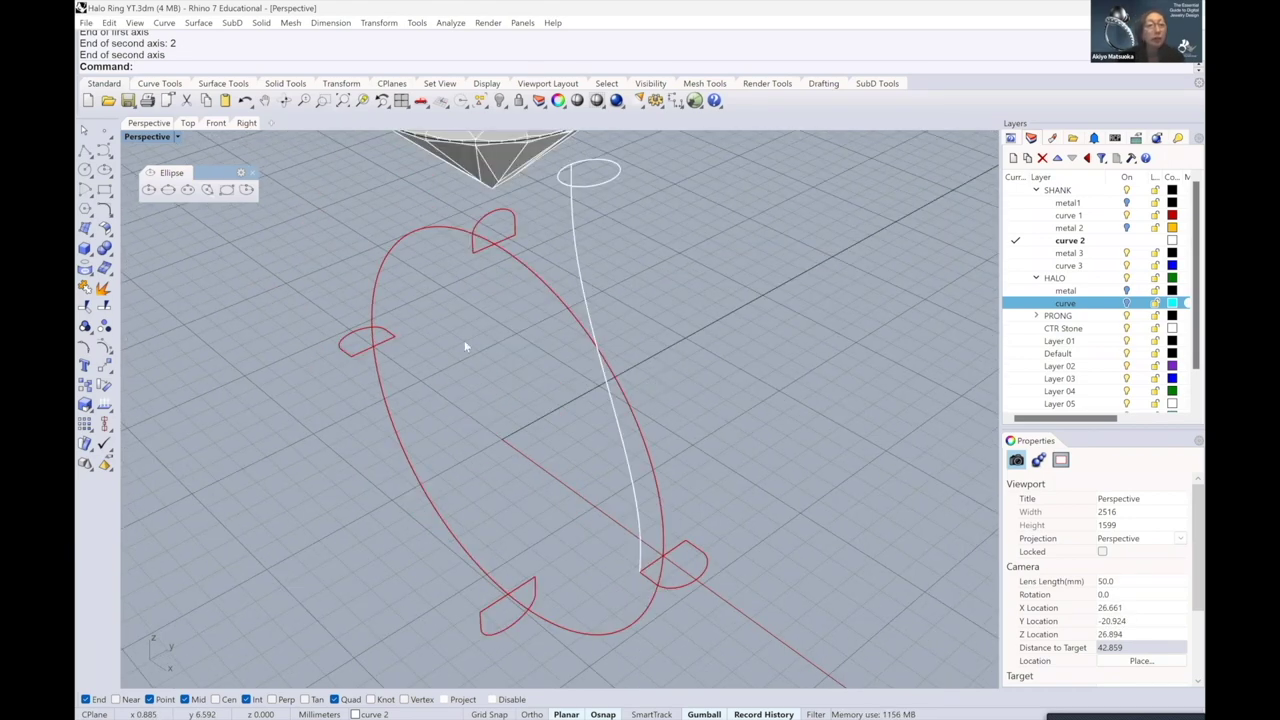
right_click_drag(464, 346, 188, 141)
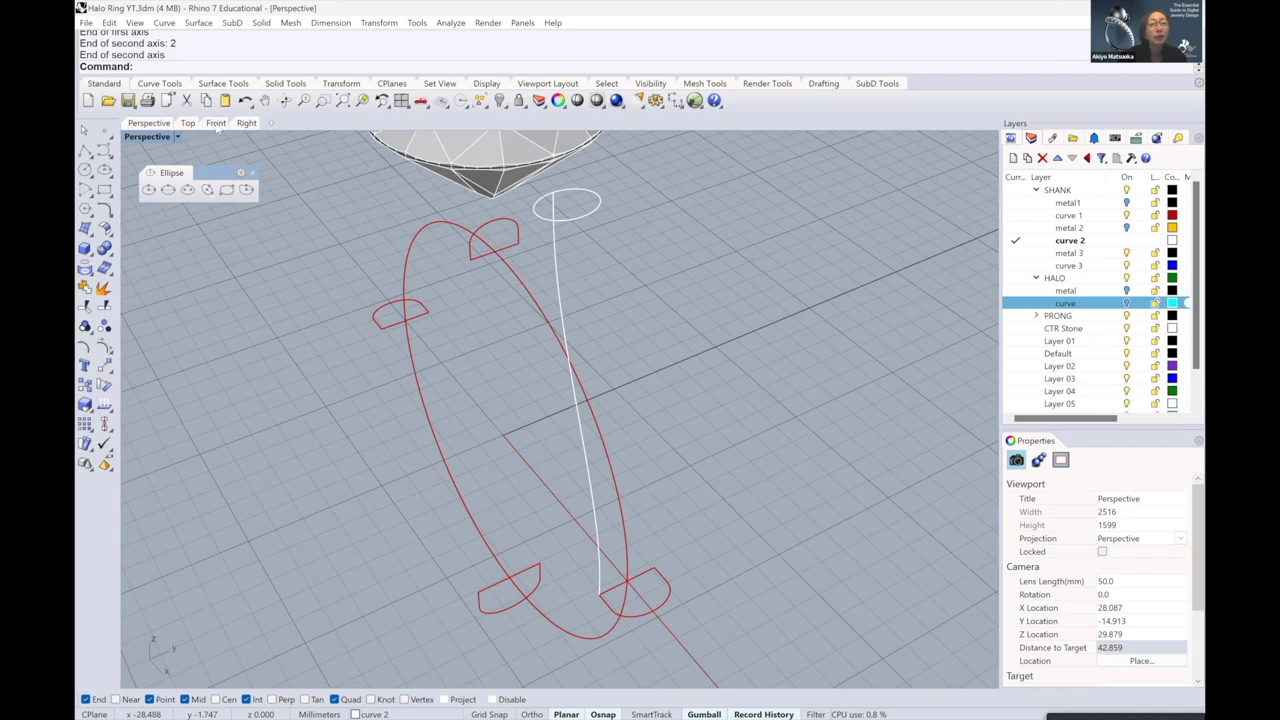
- Show all four viewports and compare the guide curve's alignment with the finger circle in the Front and Right views
left_click(216, 123)
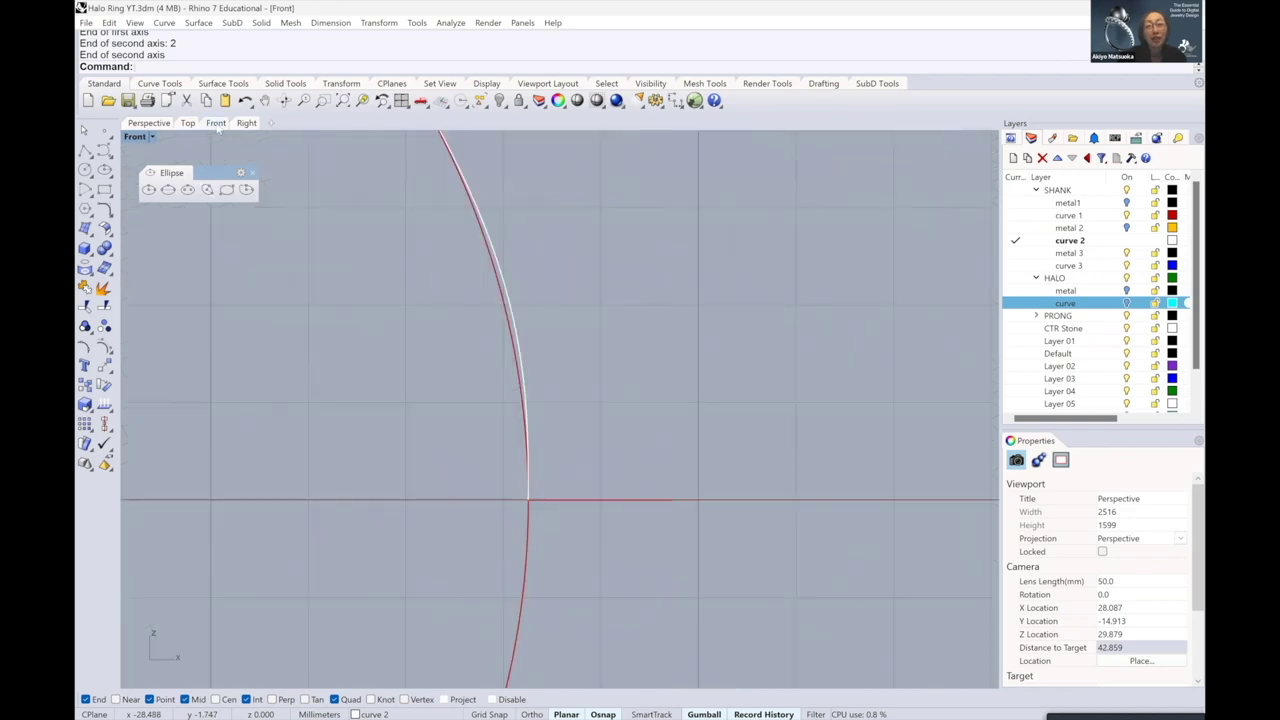
double_click(150, 137)
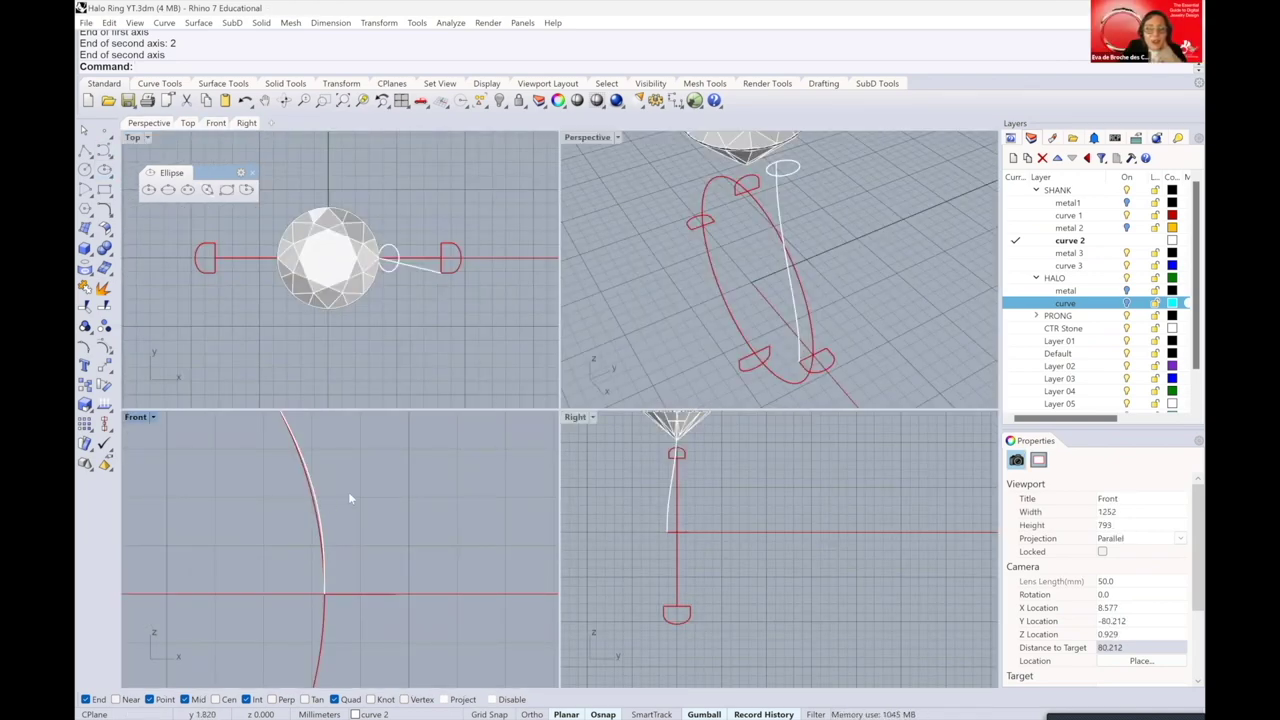
scroll(361, 492, "up", 5)
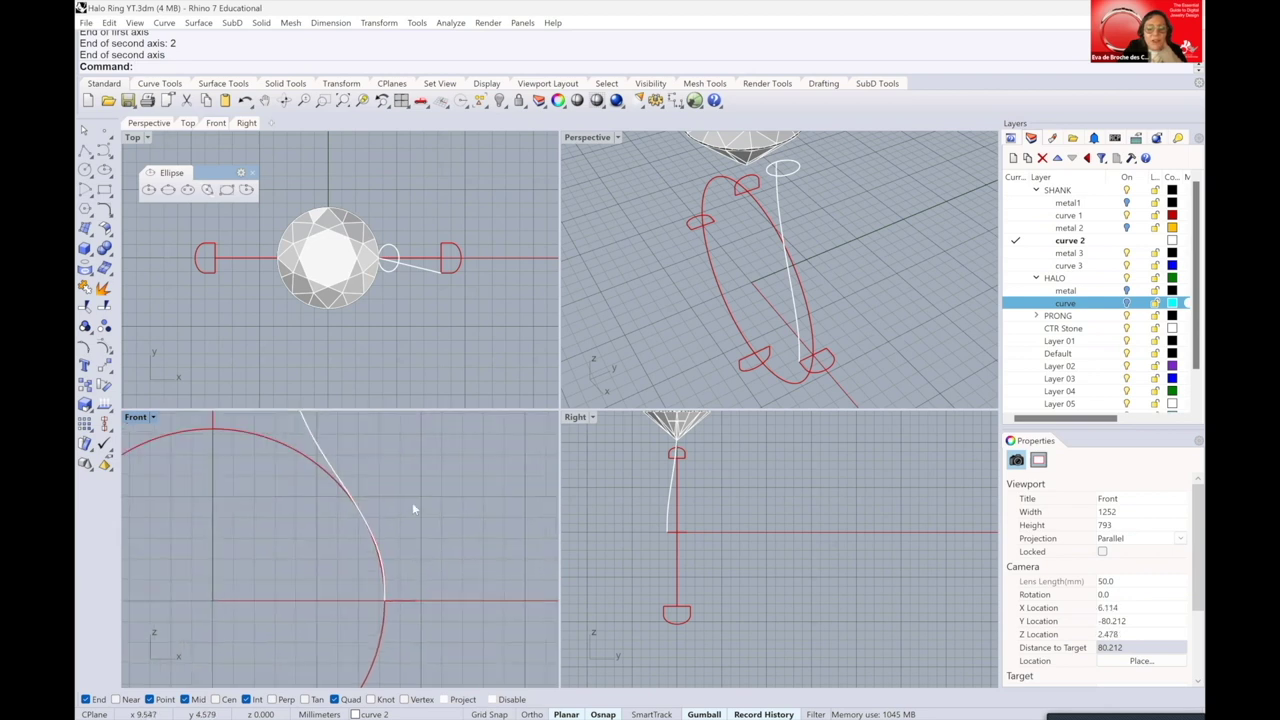
scroll(413, 505, "down", 4)
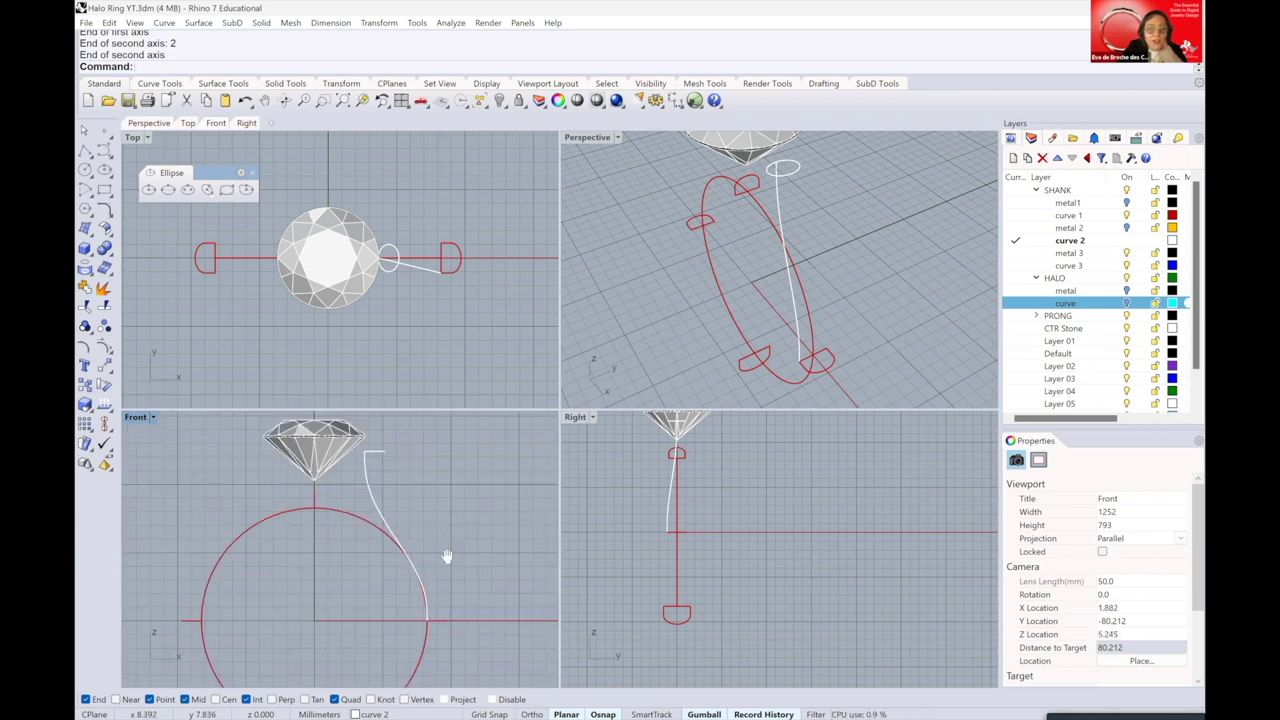
right_click_drag(428, 519, 439, 549)
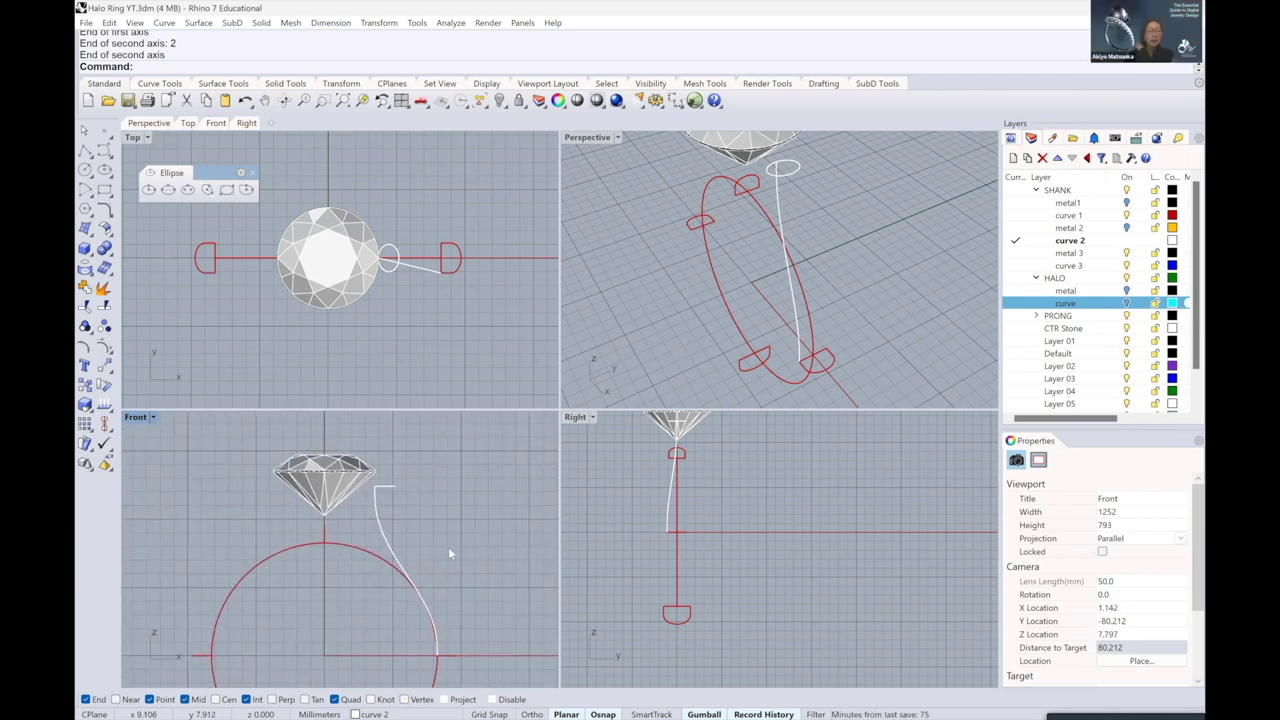
scroll(393, 516, "up", 1)
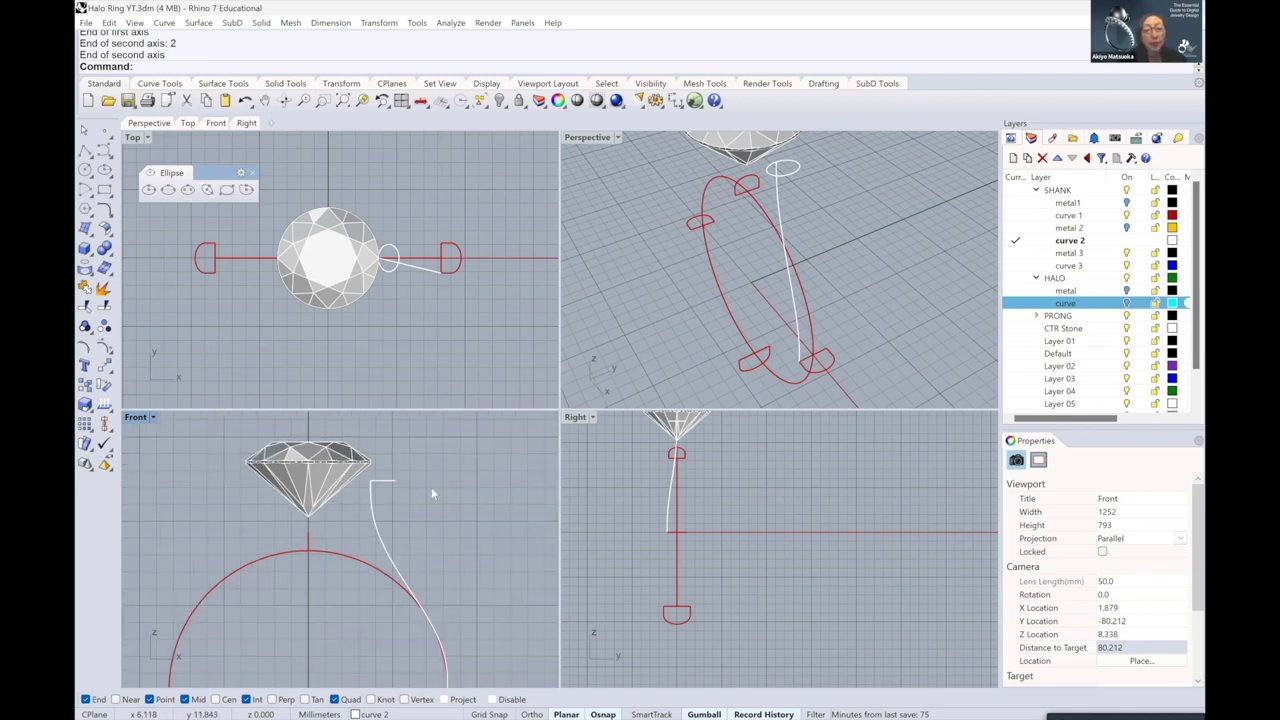
right_click_drag(416, 496, 460, 474)
right_click_drag(673, 471, 718, 520)
scroll(718, 520, "up", 3)
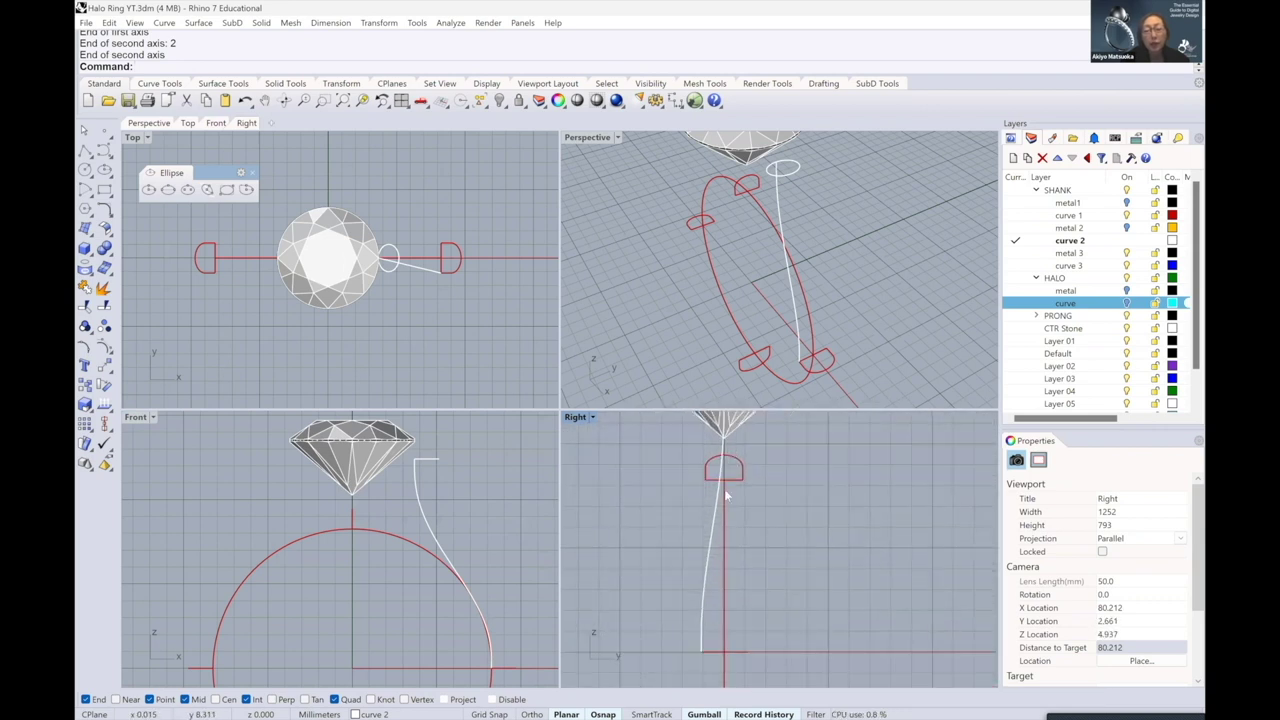
right_click_drag(488, 598, 476, 556)
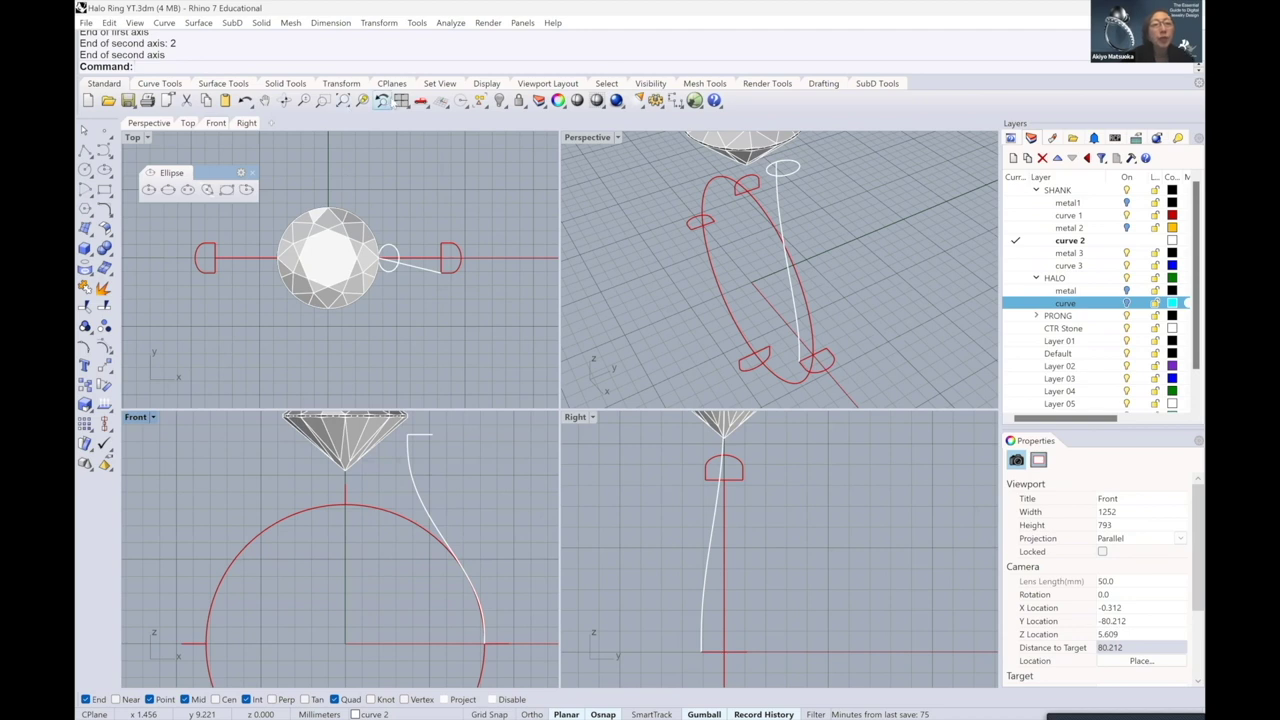
- Project the shank guide curve onto the Front view's construction plane, deleting the input curve
left_click(338, 84)
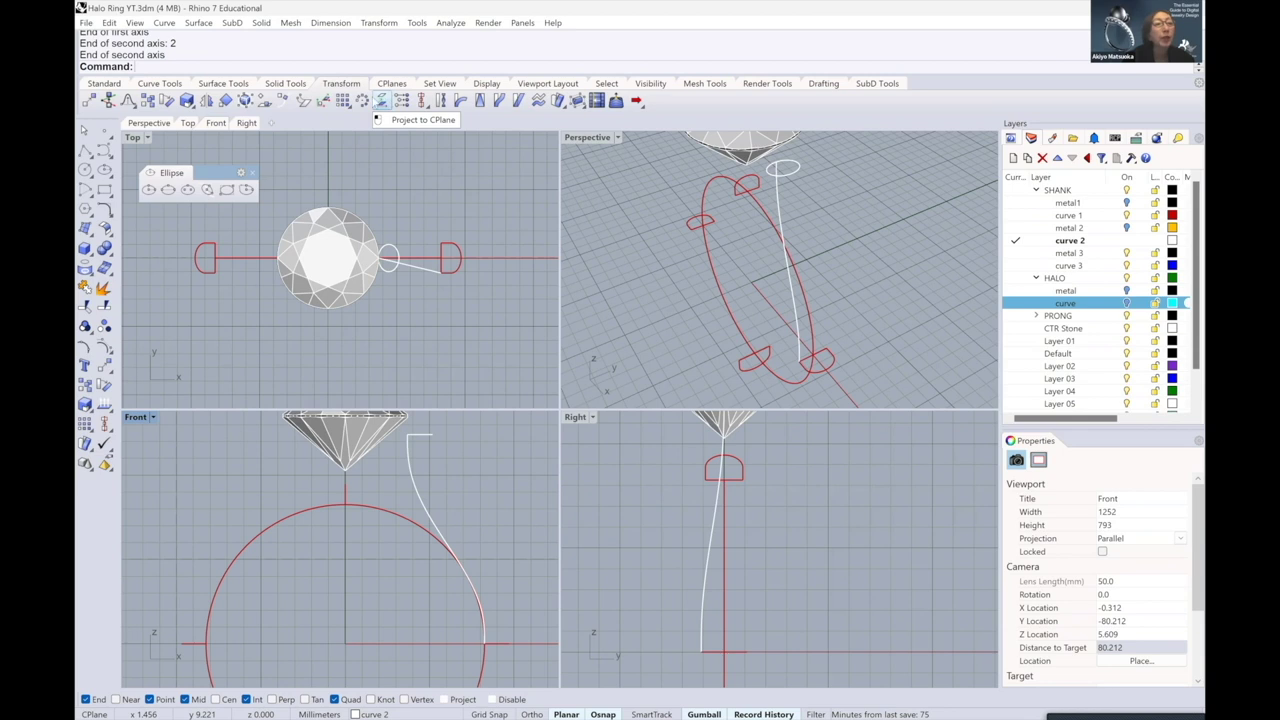
left_click(382, 100)
right_click_drag(420, 481, 408, 480)
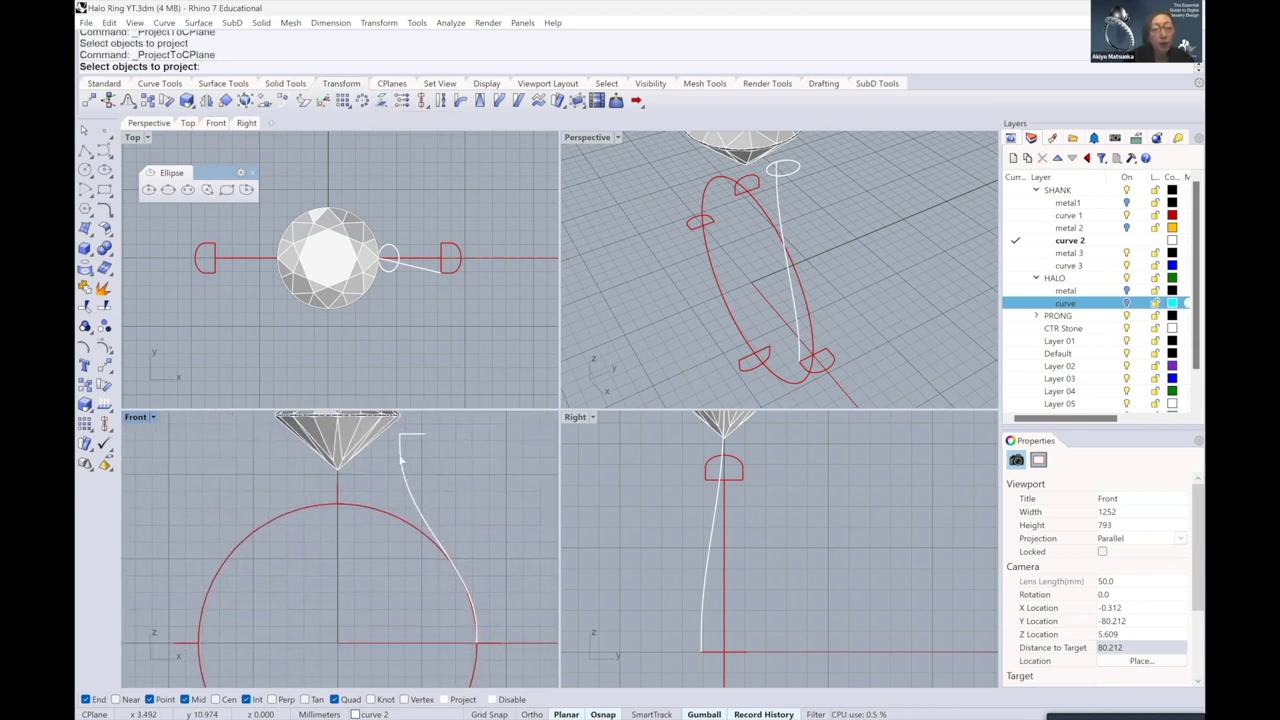
scroll(403, 462, "up", 1)
left_click(403, 463)
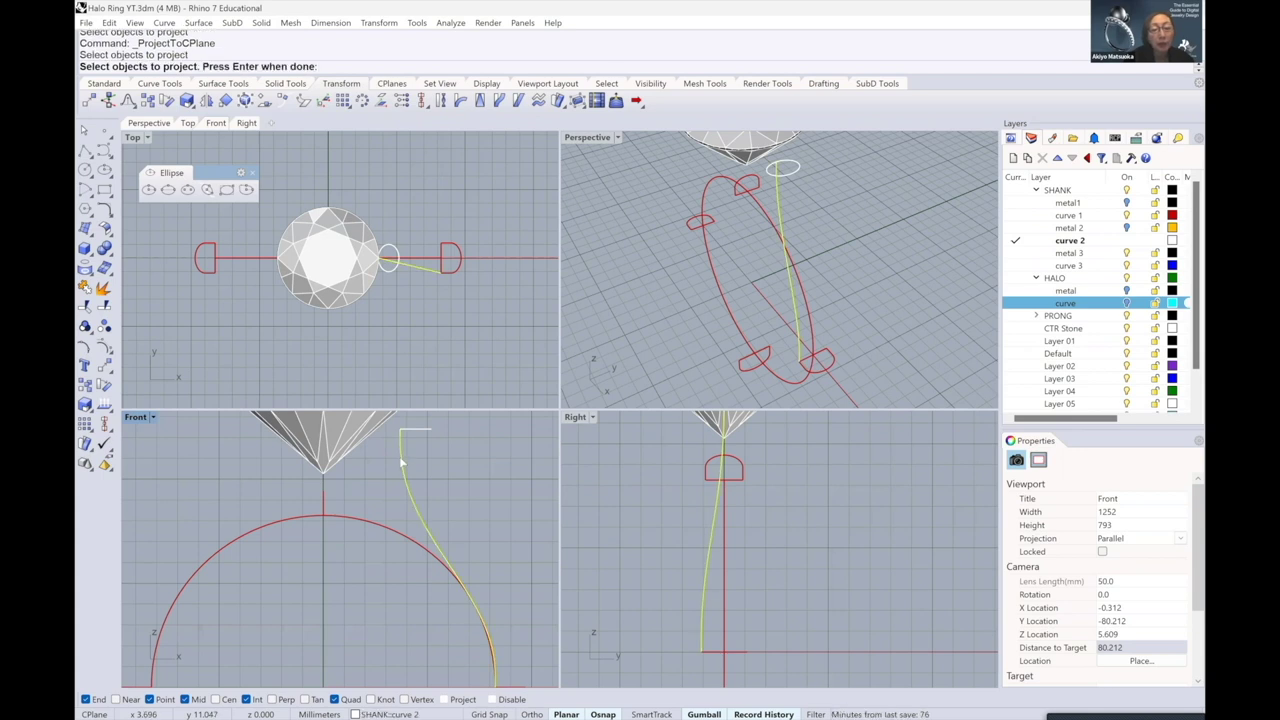
key("Return")
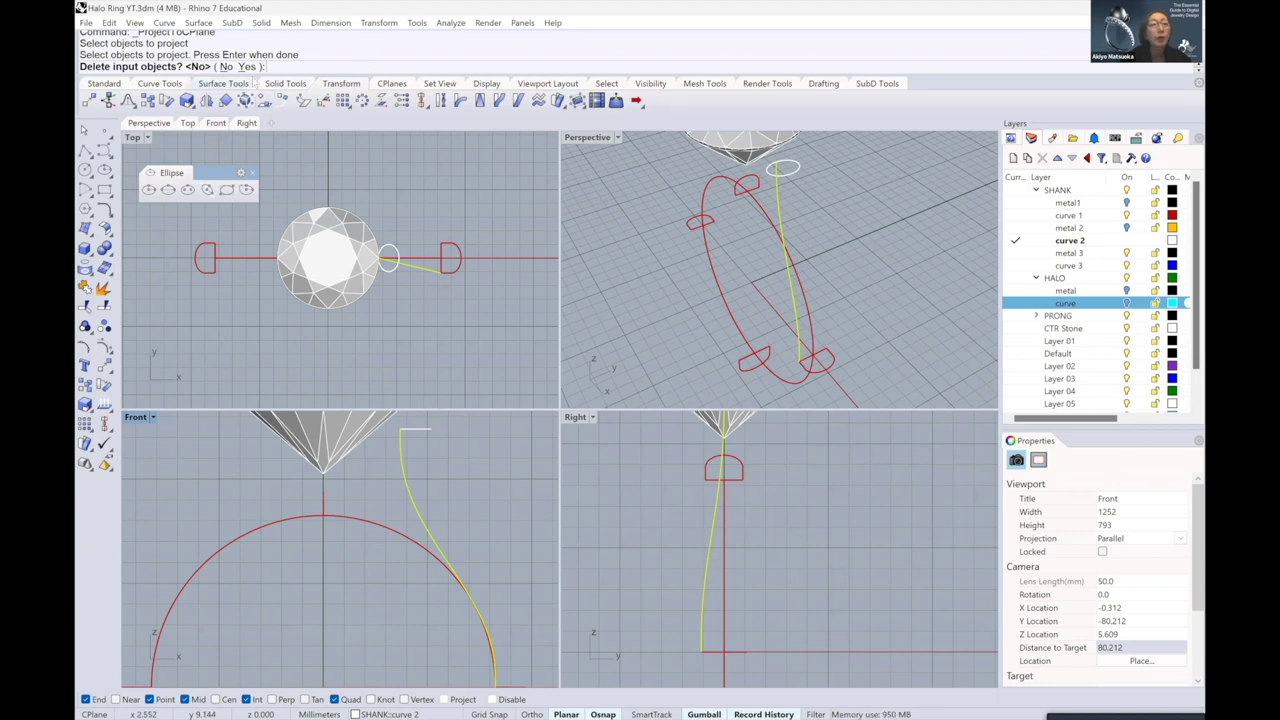
left_click(246, 66)
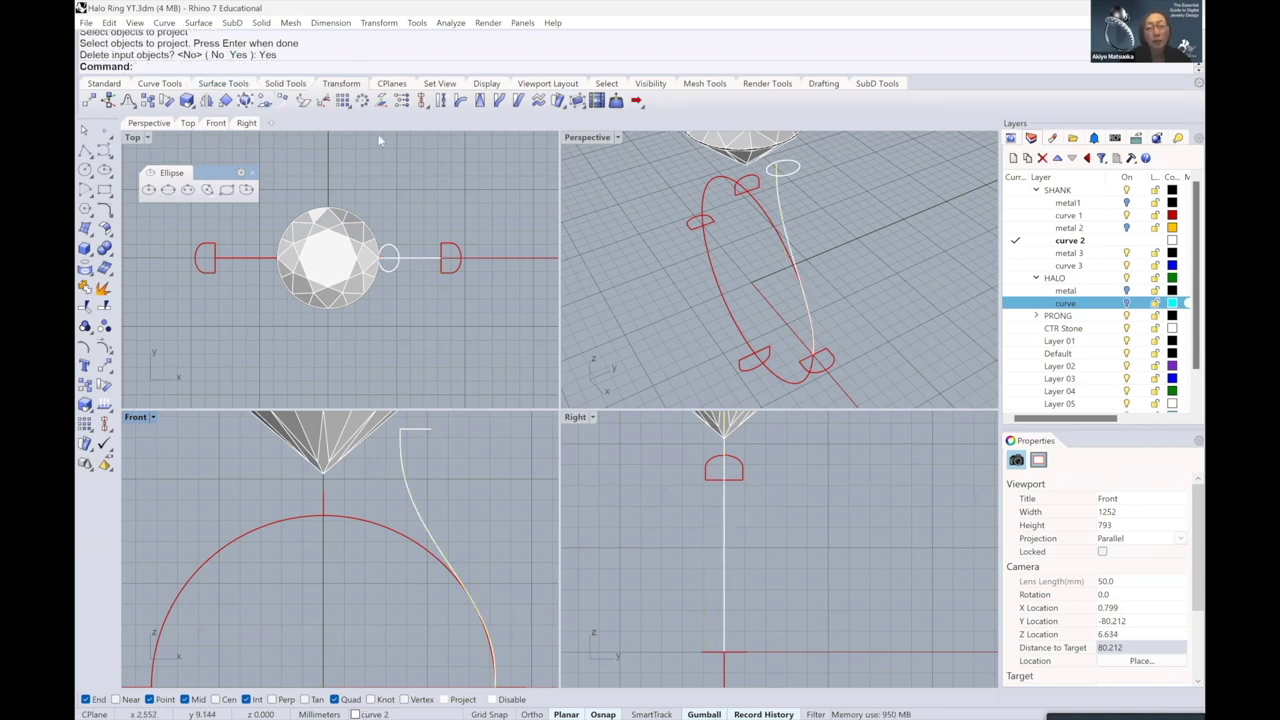
- Check the projected guide curve against the finger circle and side profile in the Right, Front and maximized Perspective views
right_click_drag(736, 596, 735, 569)
scroll(738, 600, "up", 3)
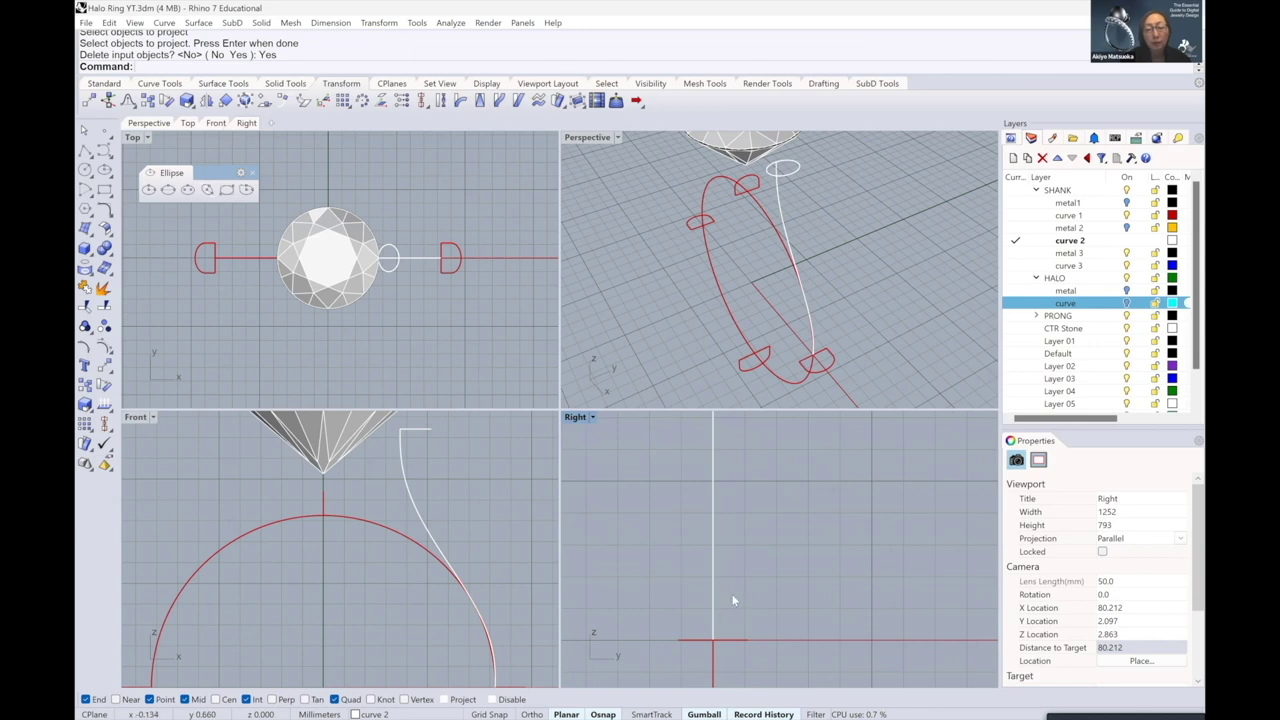
right_click_drag(531, 587, 533, 555)
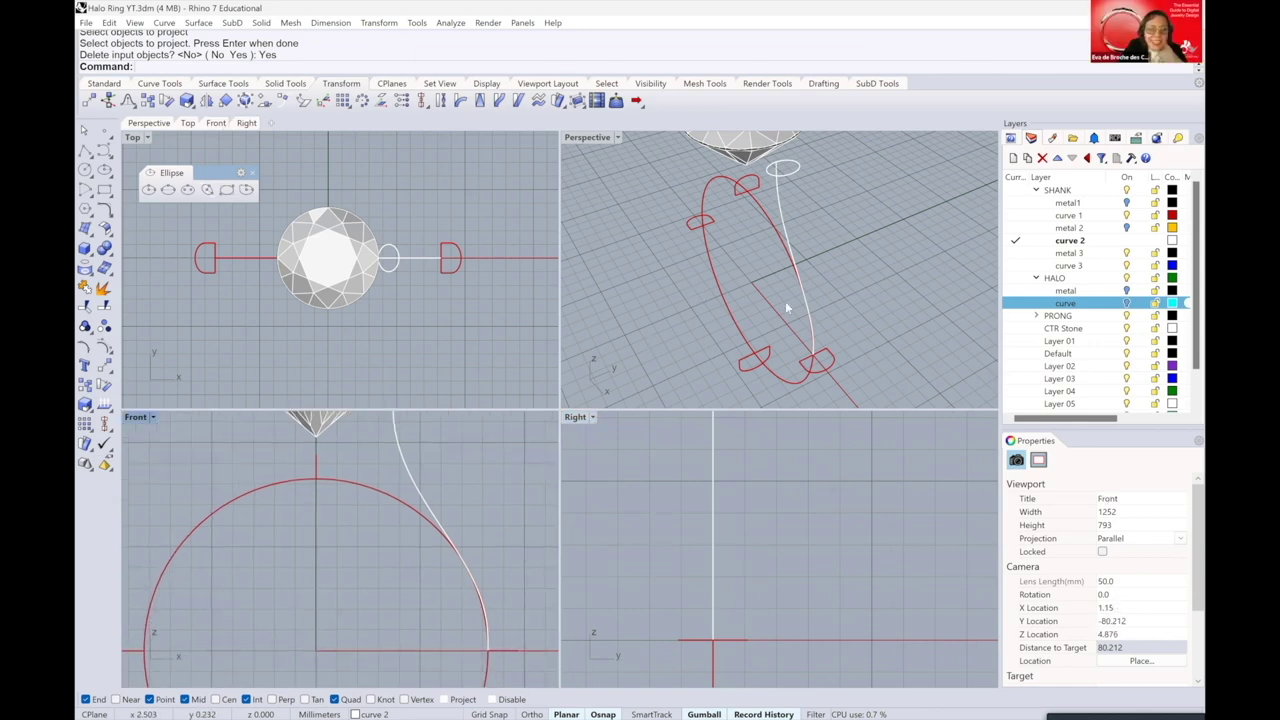
scroll(863, 316, "up", 5)
scroll(863, 316, "up", 3)
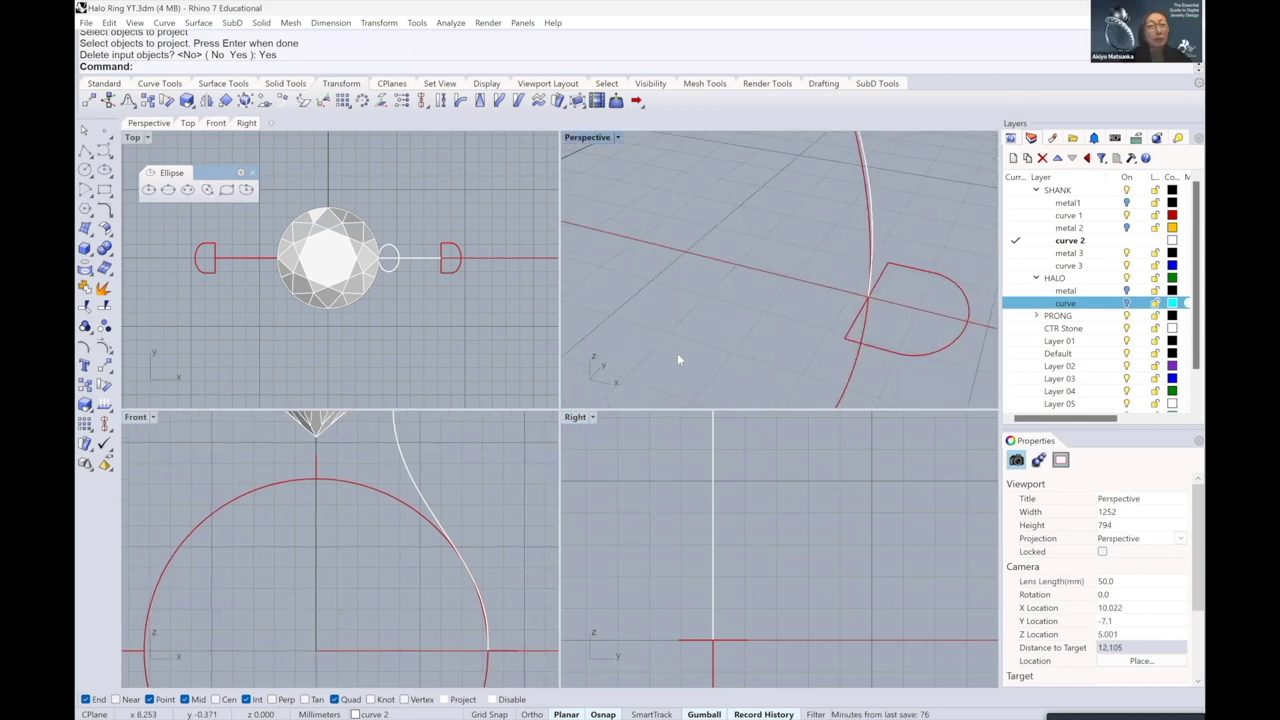
scroll(671, 346, "down", 5)
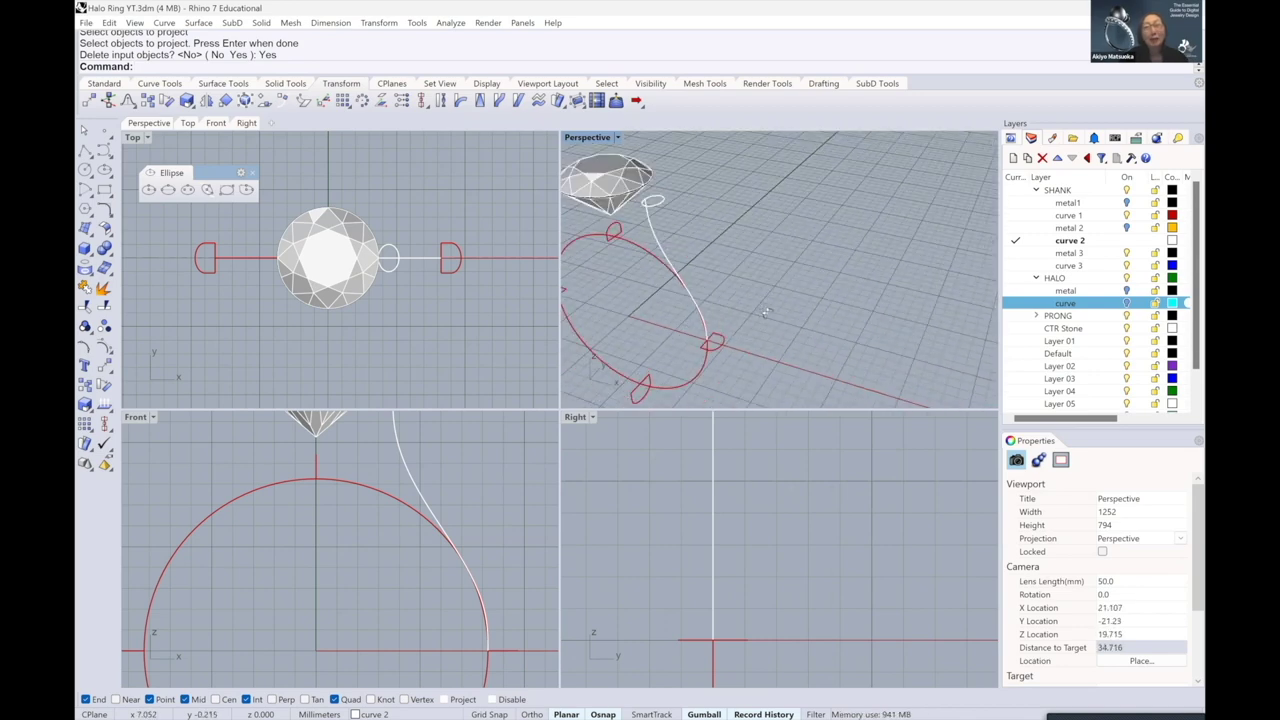
right_click_drag(767, 313, 581, 157)
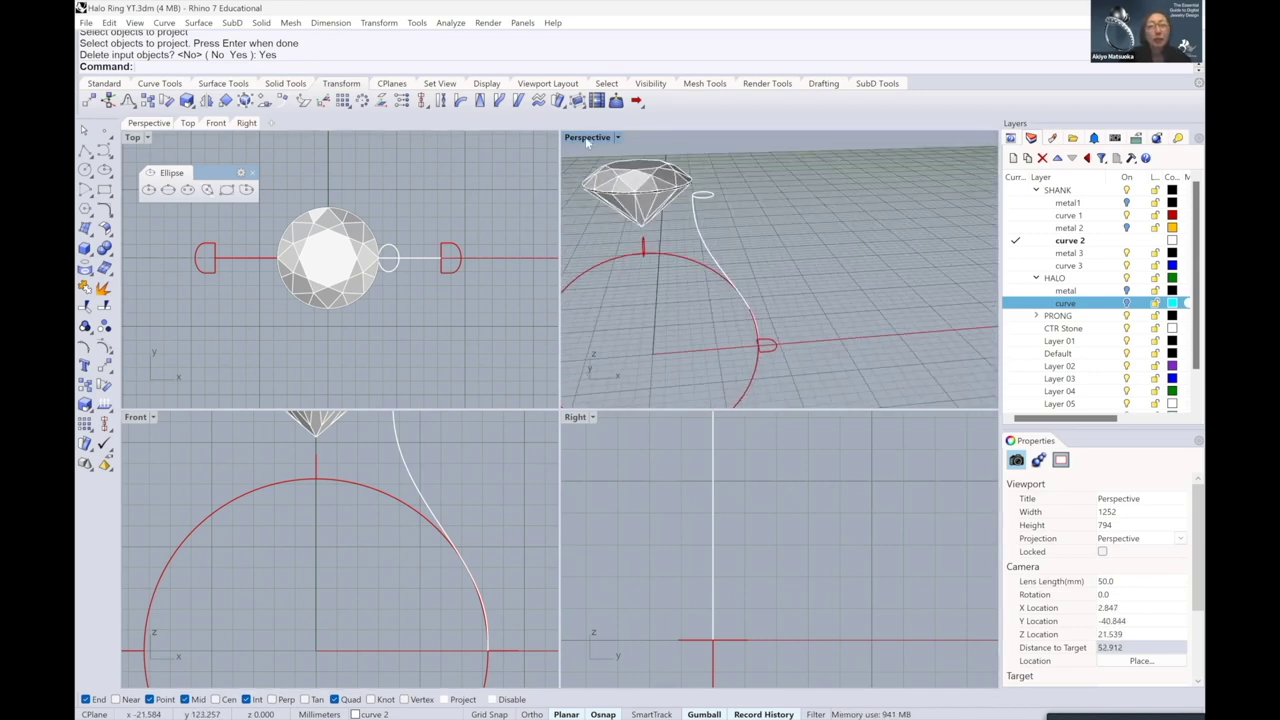
key("ctrl+m")
scroll(523, 571, "up", 5)
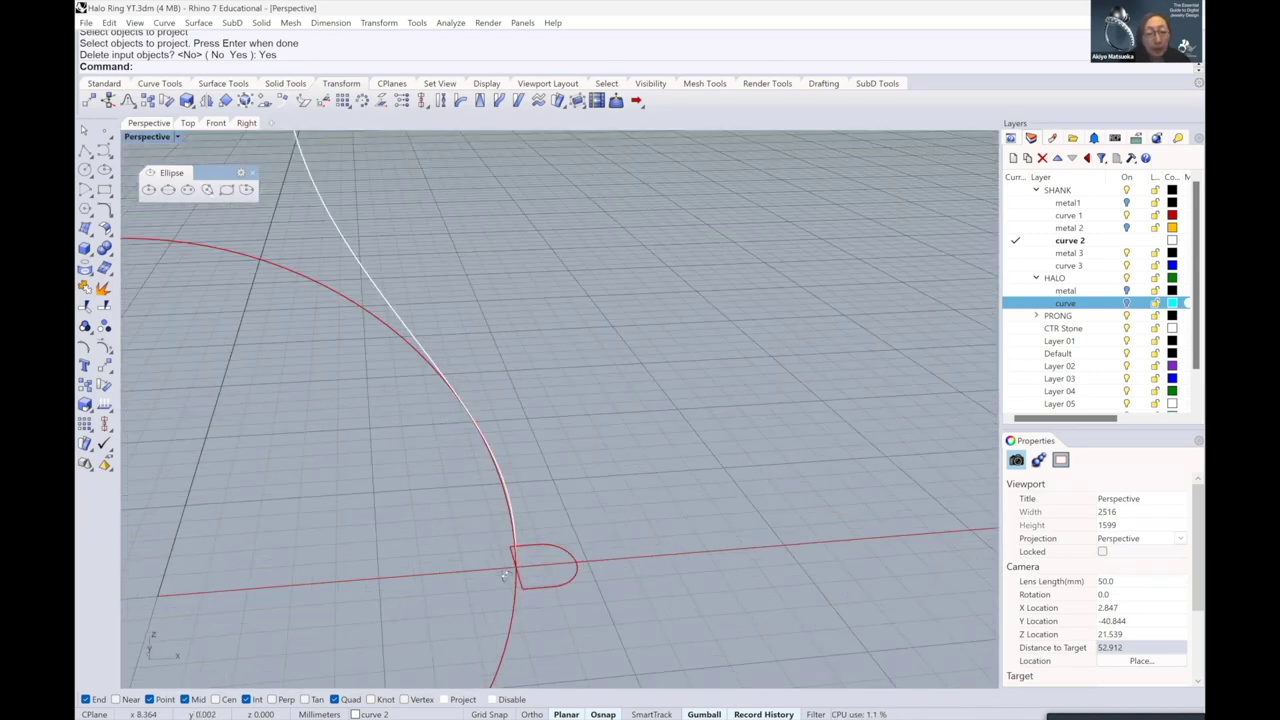
scroll(489, 463, "down", 8)
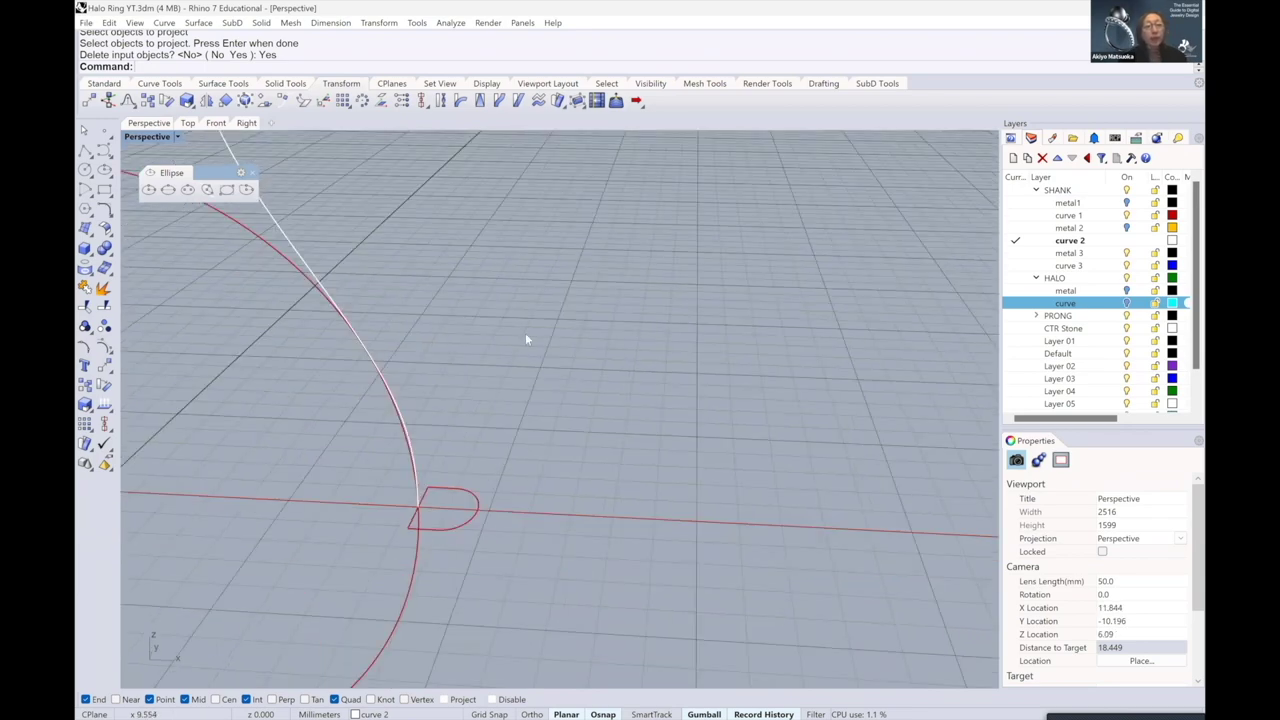
- Make the metal 3 layer under SHANK the current layer
right_click_drag(617, 283, 617, 283, "shift")
scroll(489, 463, "down", 4)
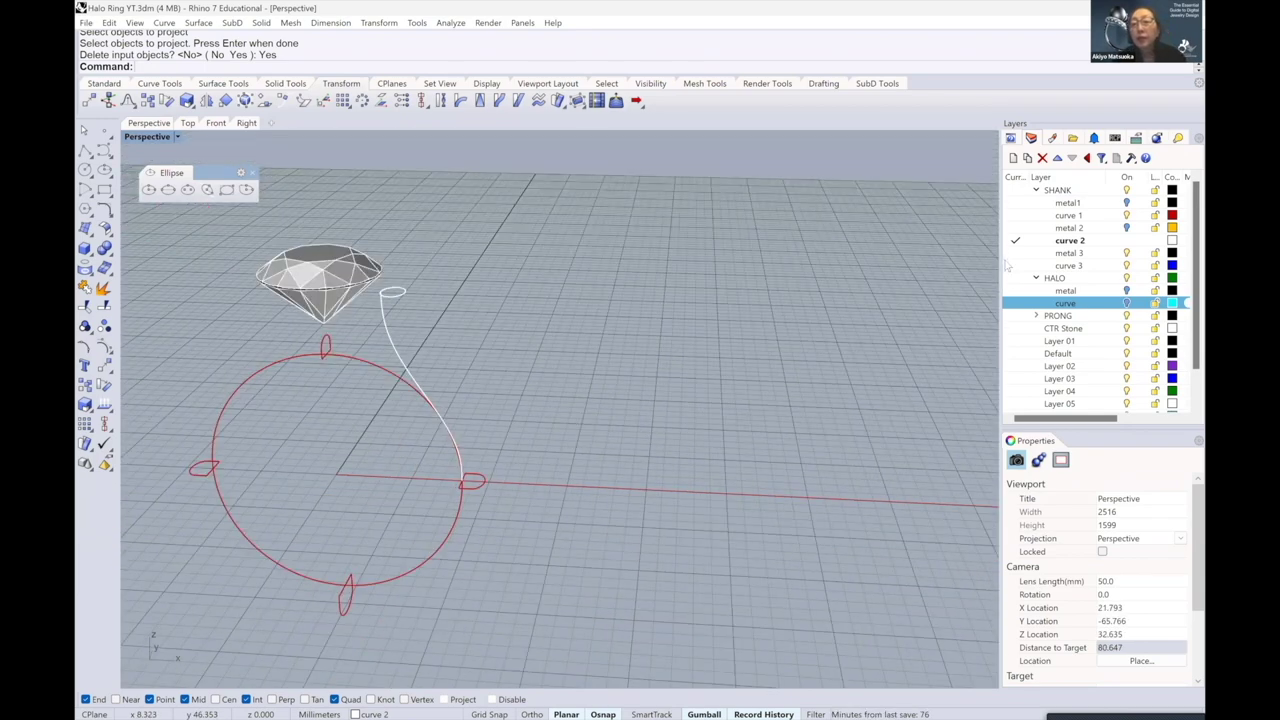
key("shift+Left")
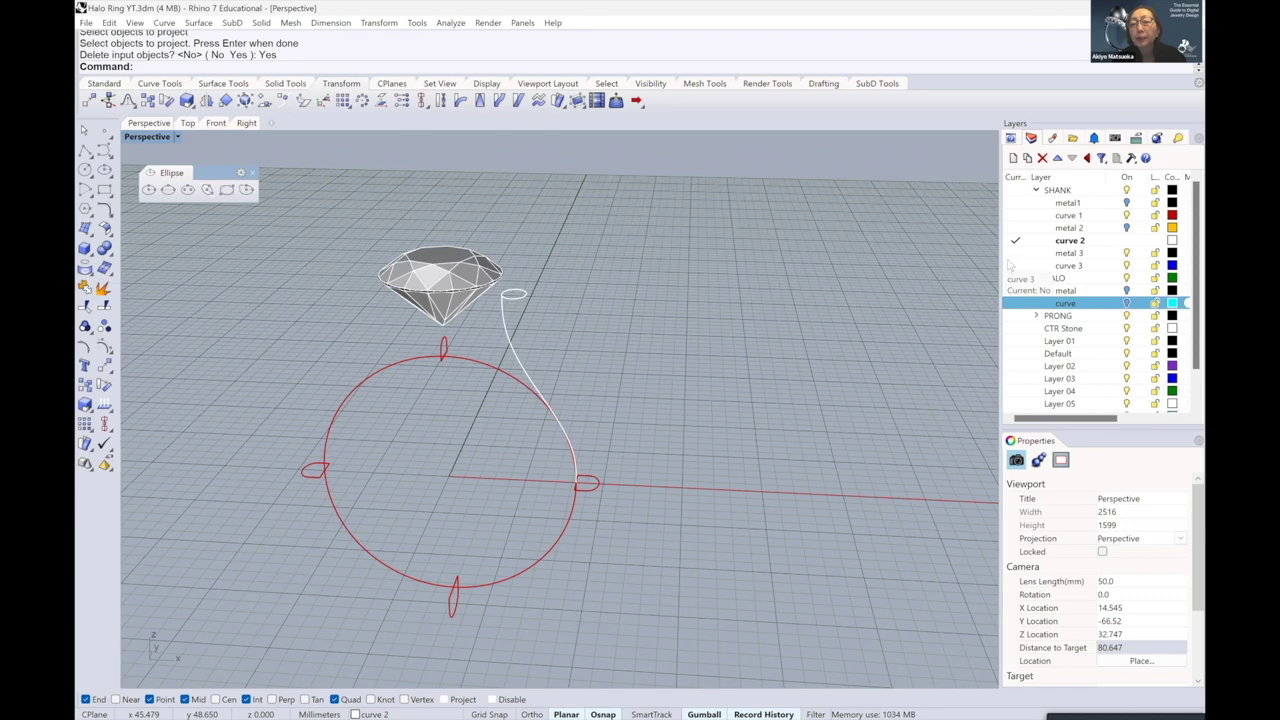
left_click(1014, 254)
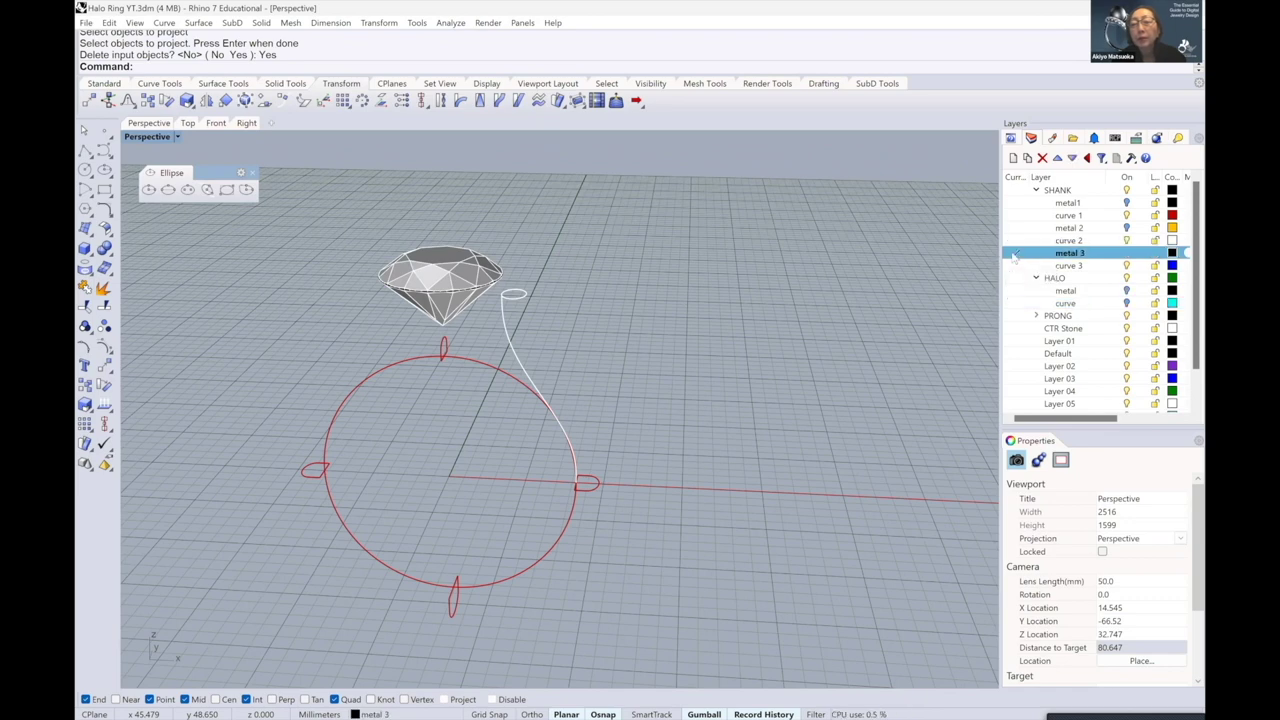
key("shift+Right")
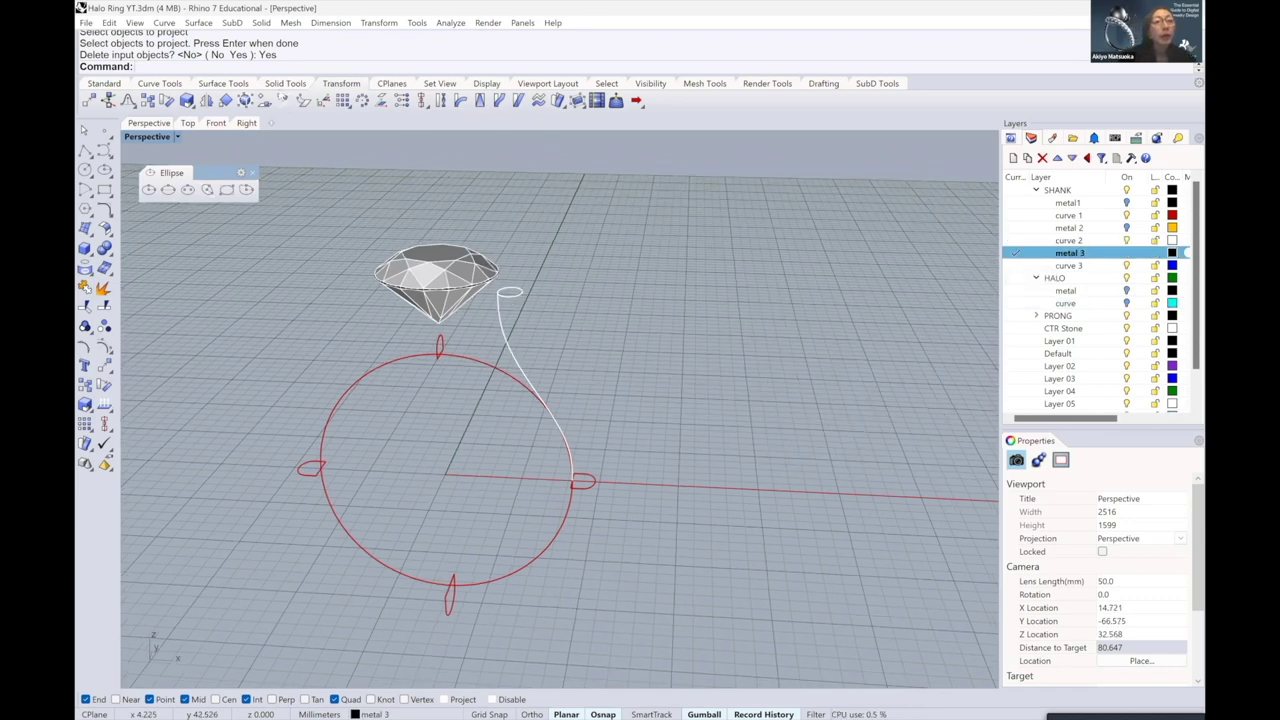
key("shift+Up")
- Set up a one-rail sweep along the projected guide curve, using the upper ellipse and the finger circle's side profile as cross-sections
left_click(233, 86)
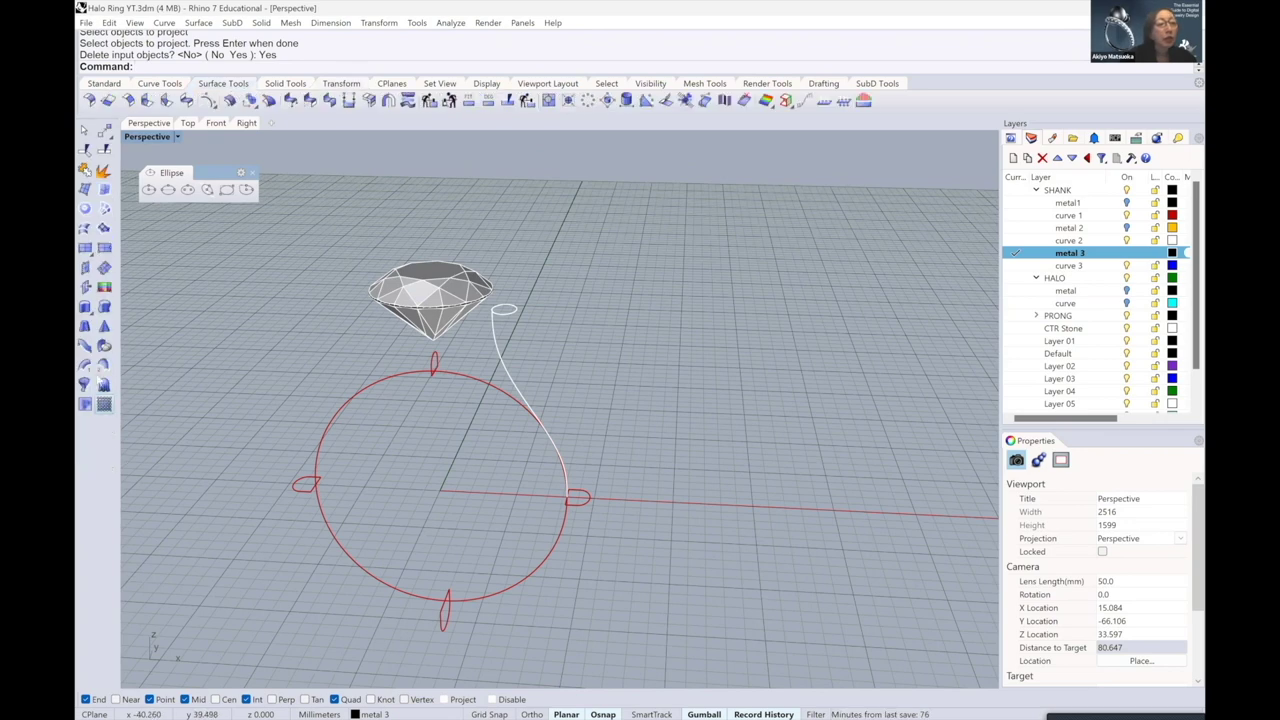
left_click(86, 366)
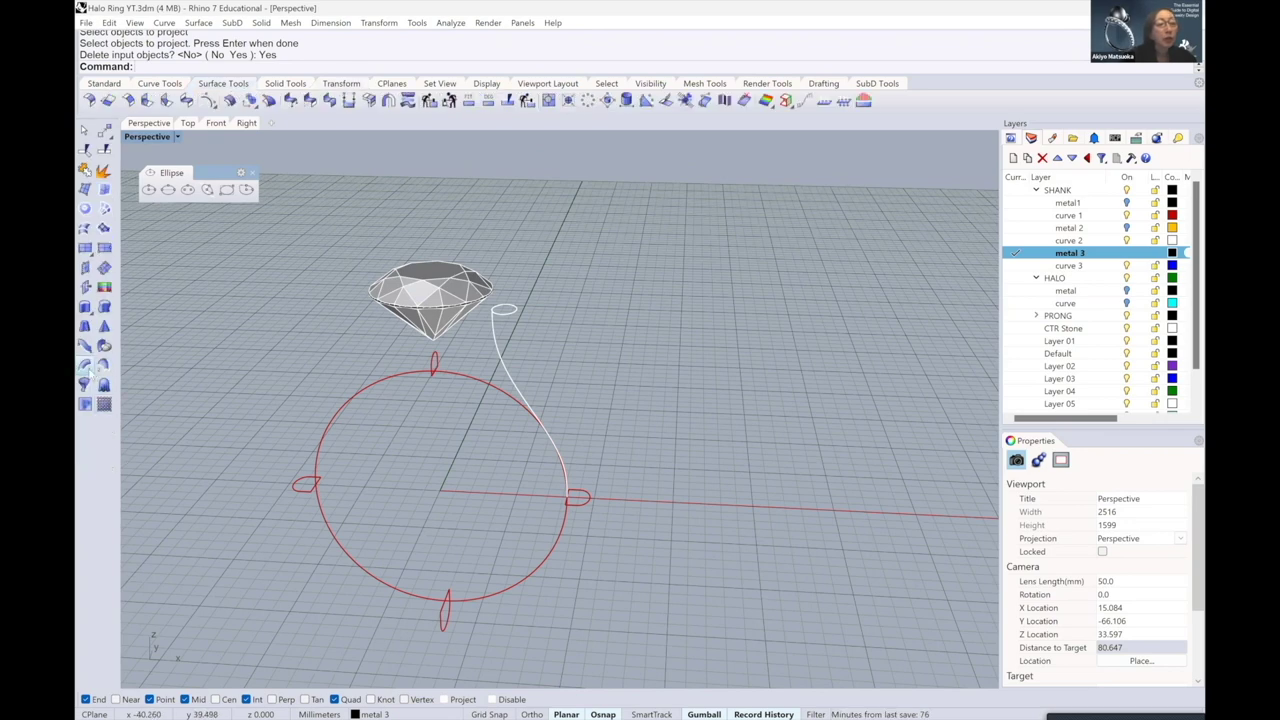
left_click(495, 321)
scroll(505, 318, "up", 5)
left_click(505, 316)
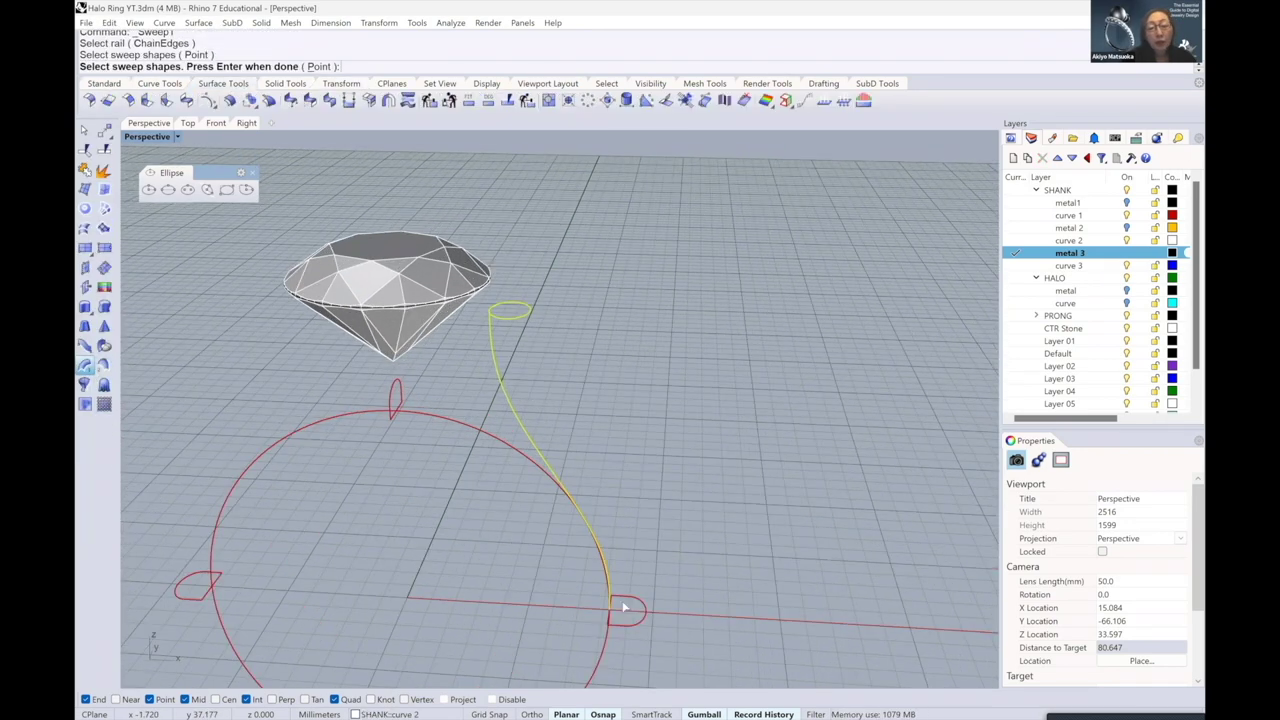
left_click(622, 627)
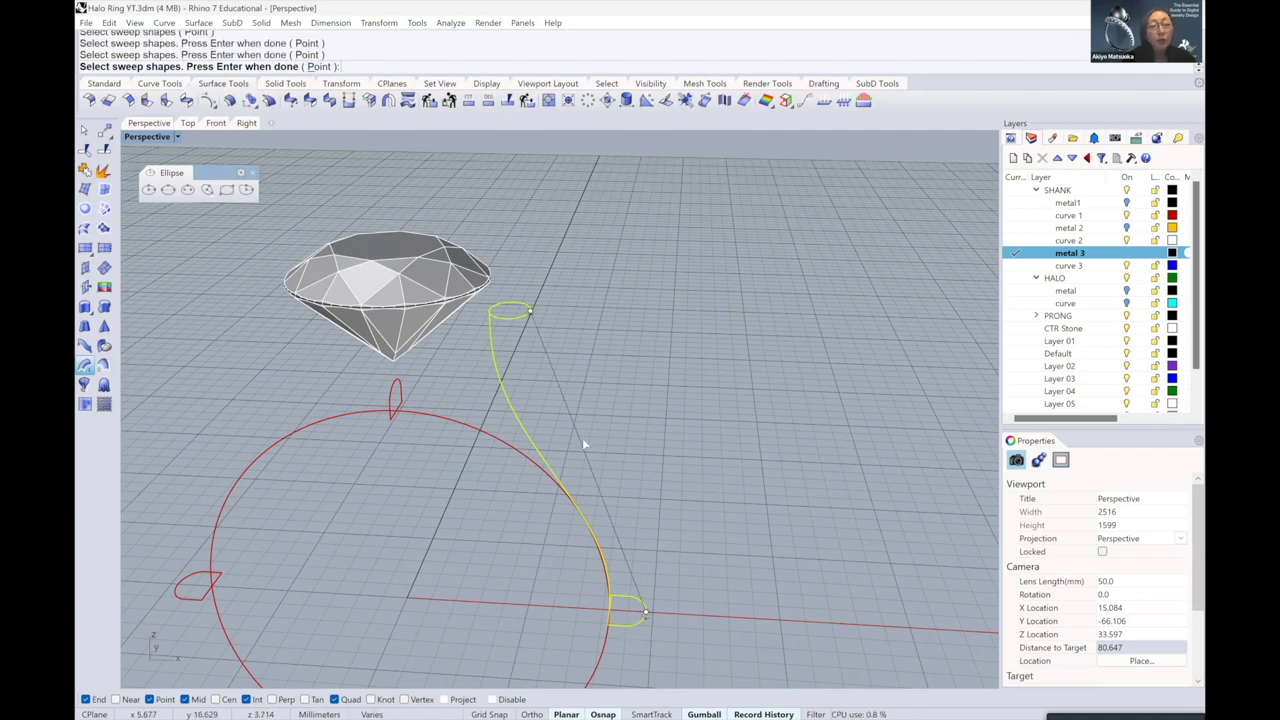
key("Return")
- Align both profiles' seam points with the rail's ends and create the sweep with Freeform frame style and unchanged cross sections
left_click(530, 311)
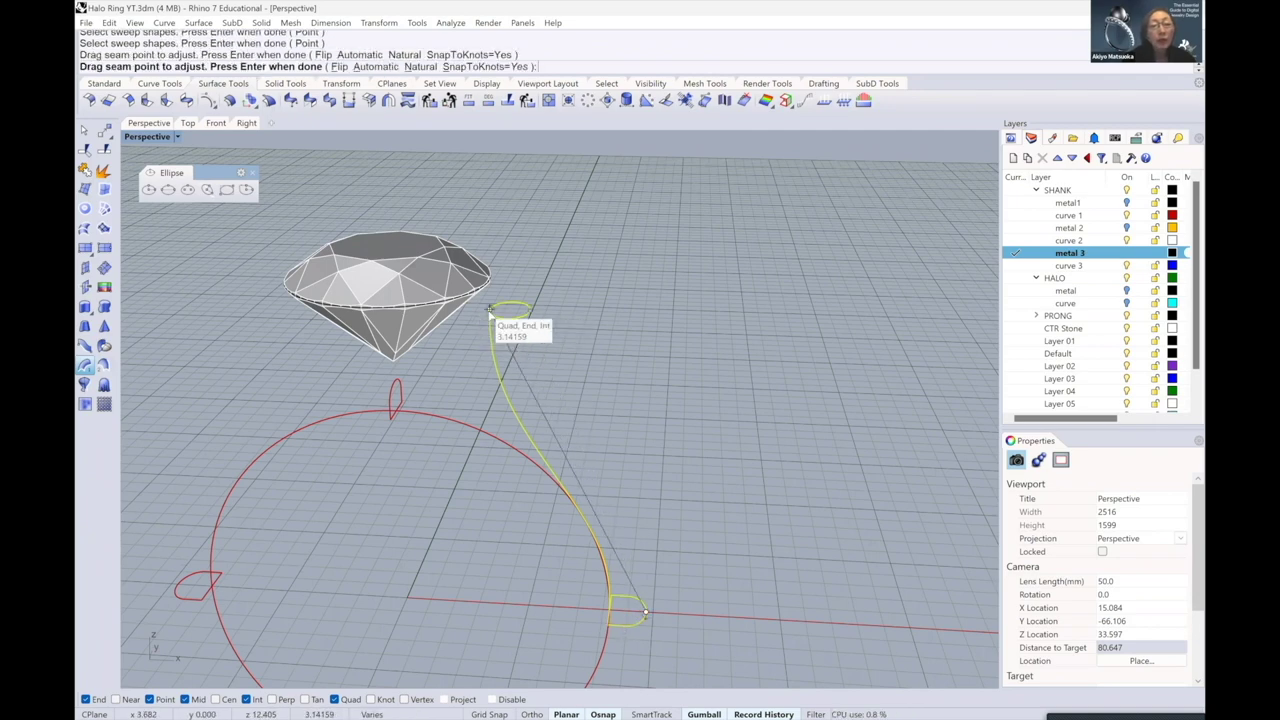
scroll(498, 372, "down", 2)
scroll(480, 368, "down", 2)
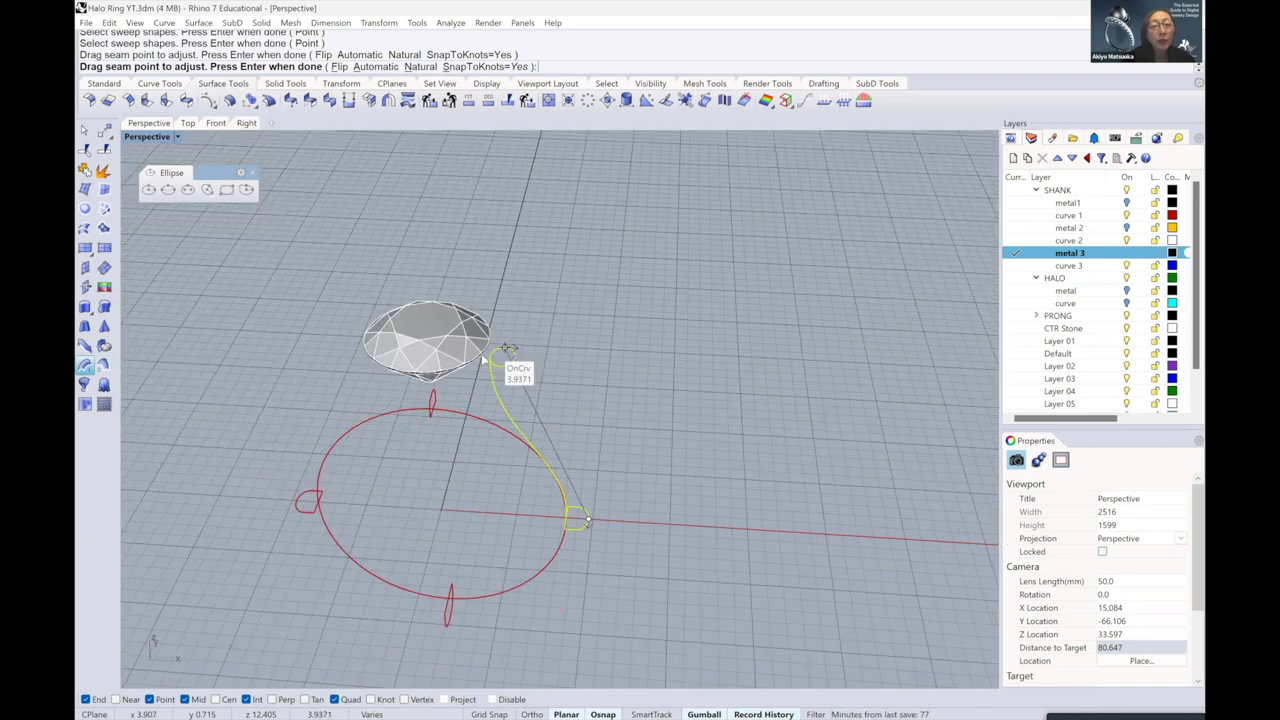
scroll(487, 355, "up", 2)
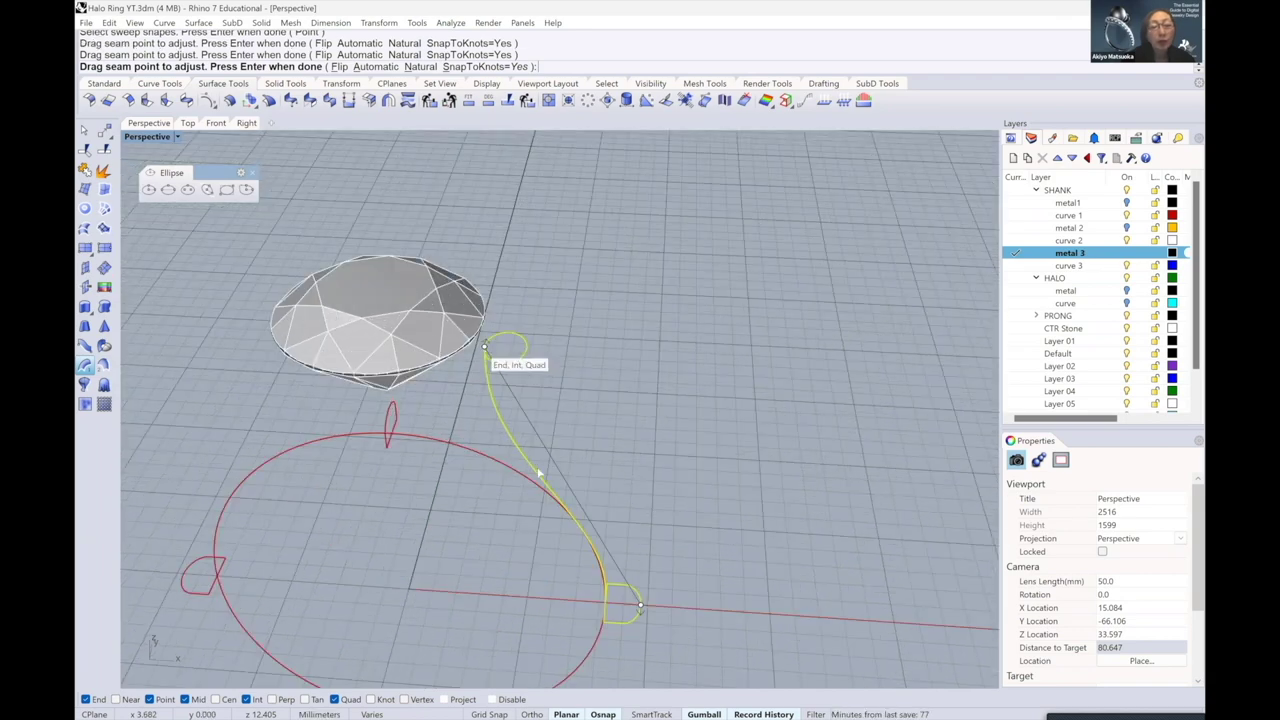
scroll(553, 480, "down", 2)
scroll(569, 484, "up", 2)
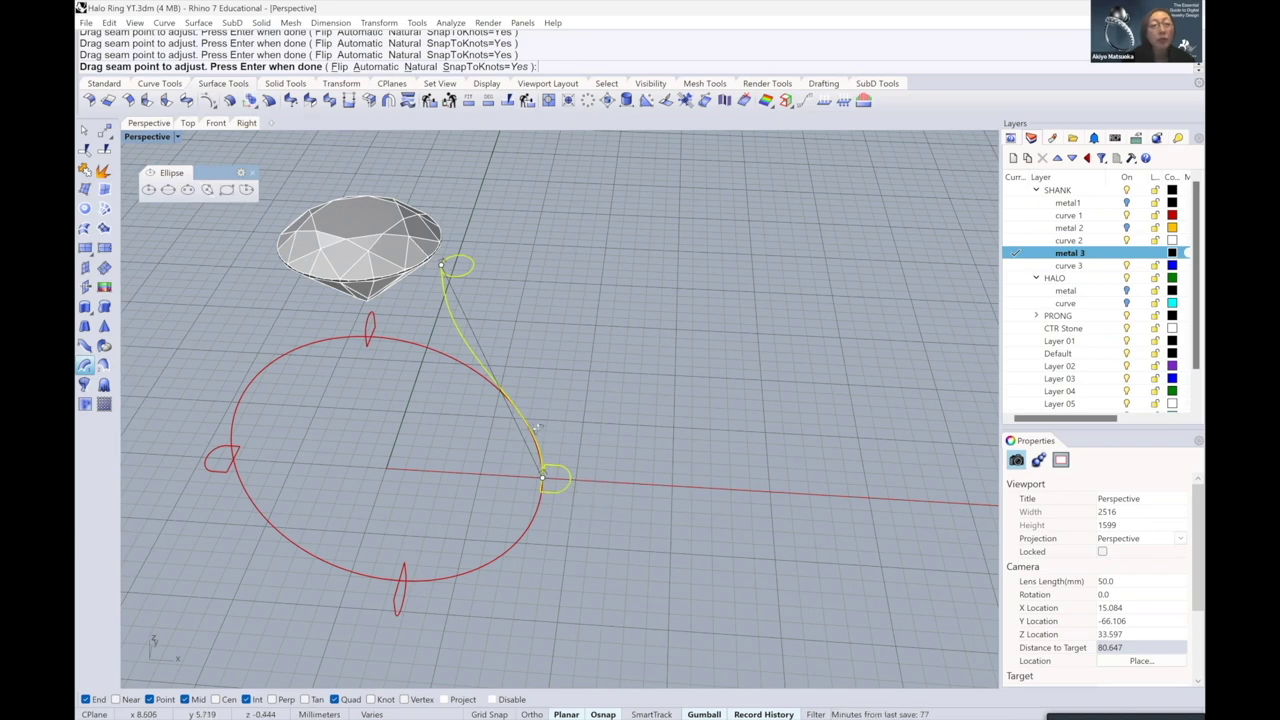
right_click_drag(558, 394, 520, 408)
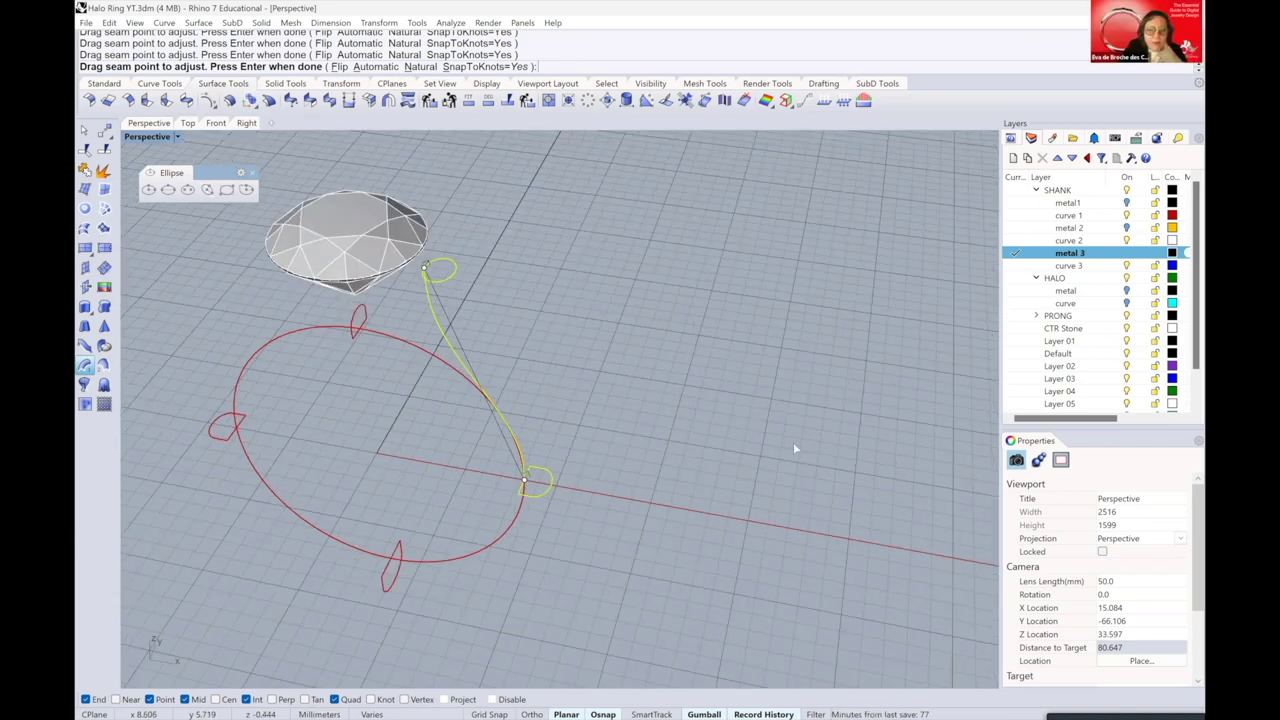
key("Return")
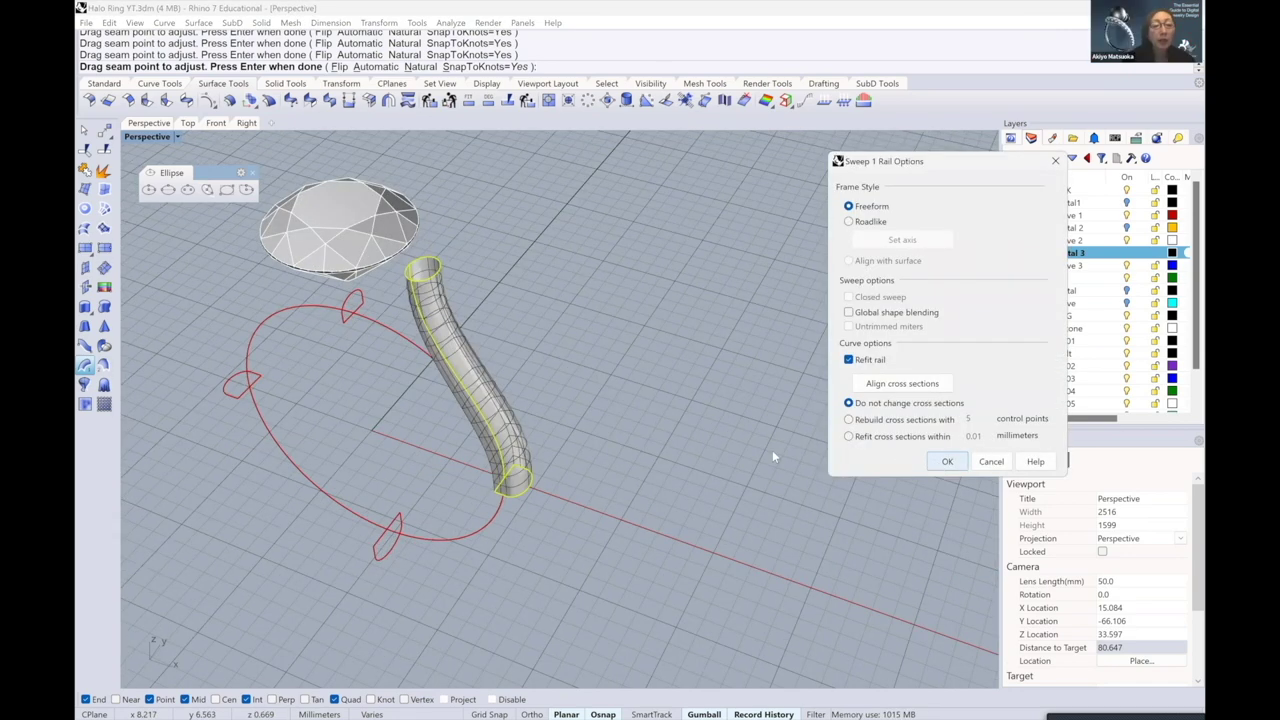
key("Return")
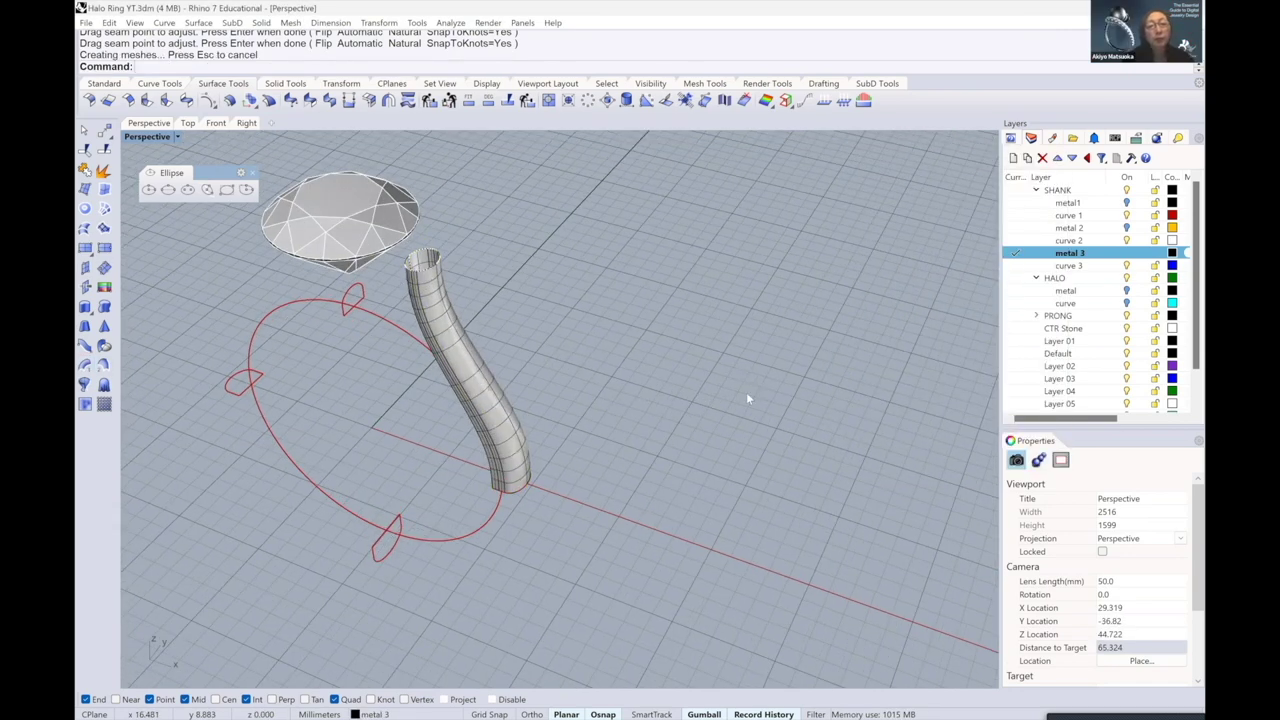
- Turn on the HALO metal layer to display the halo together with the swept shank
right_click_drag(746, 394, 740, 357)
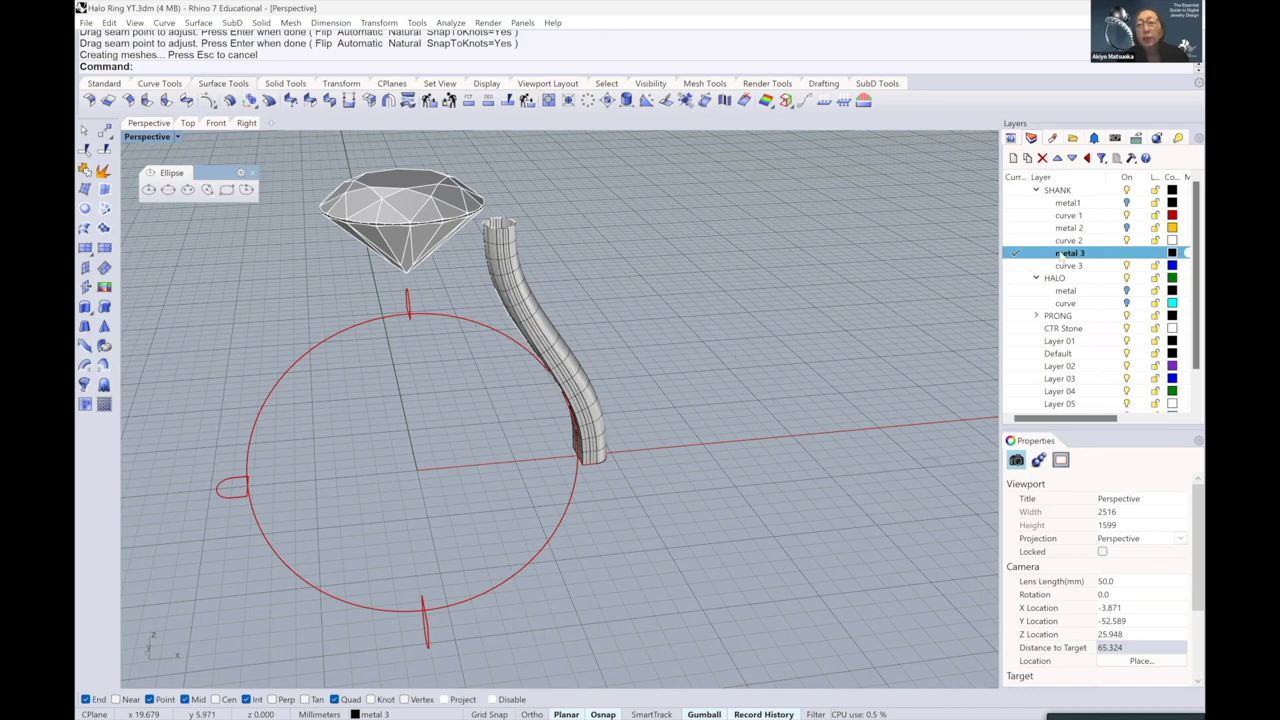
key("Up")
key("Up")
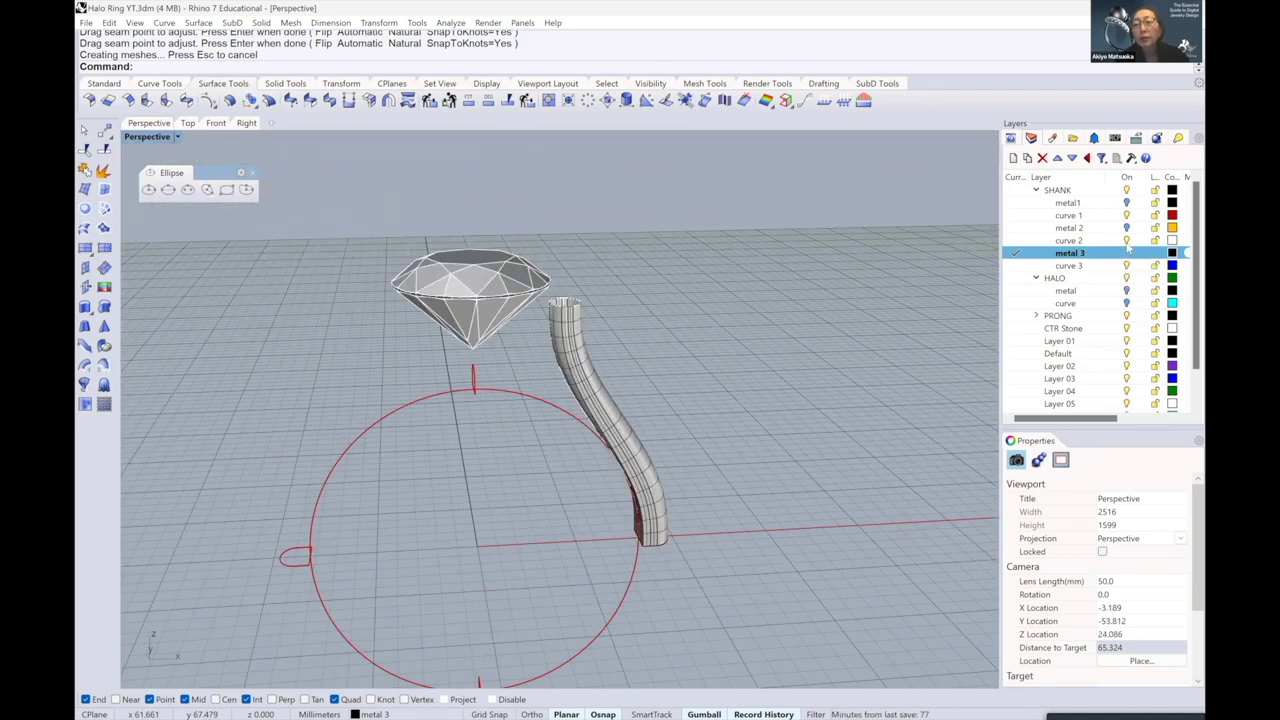
left_click(1131, 292)
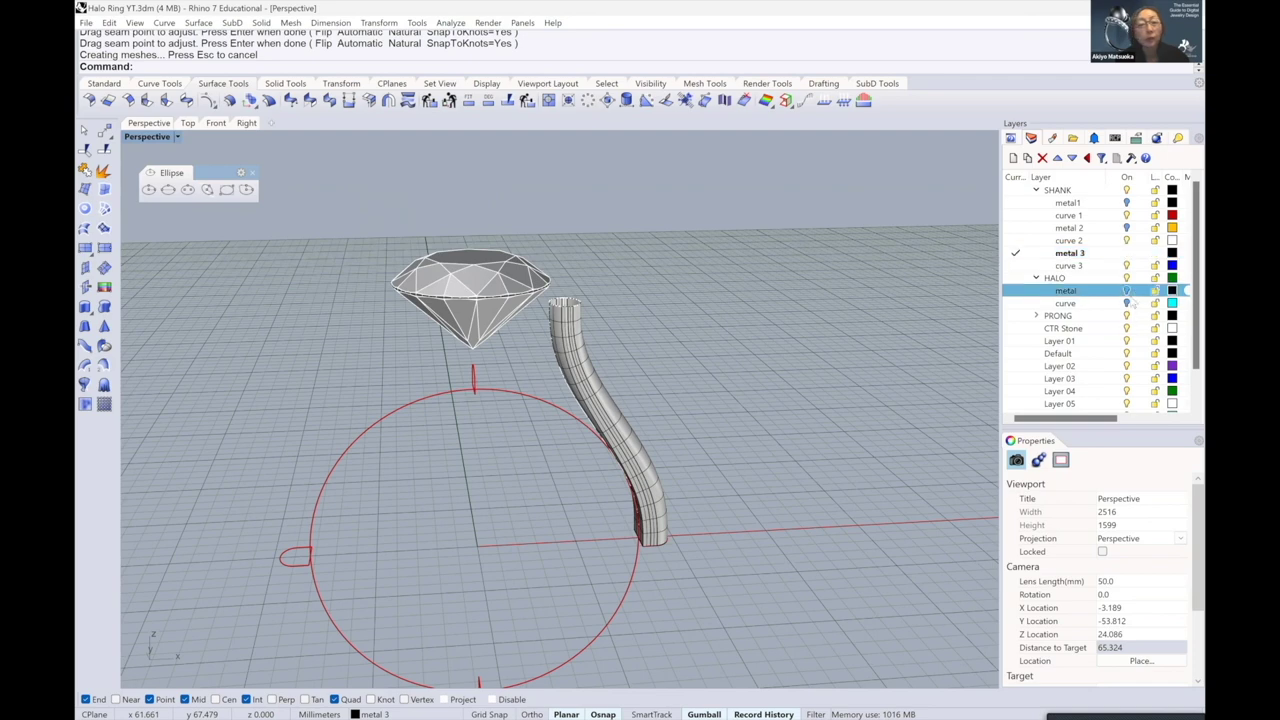
left_click(1127, 291)
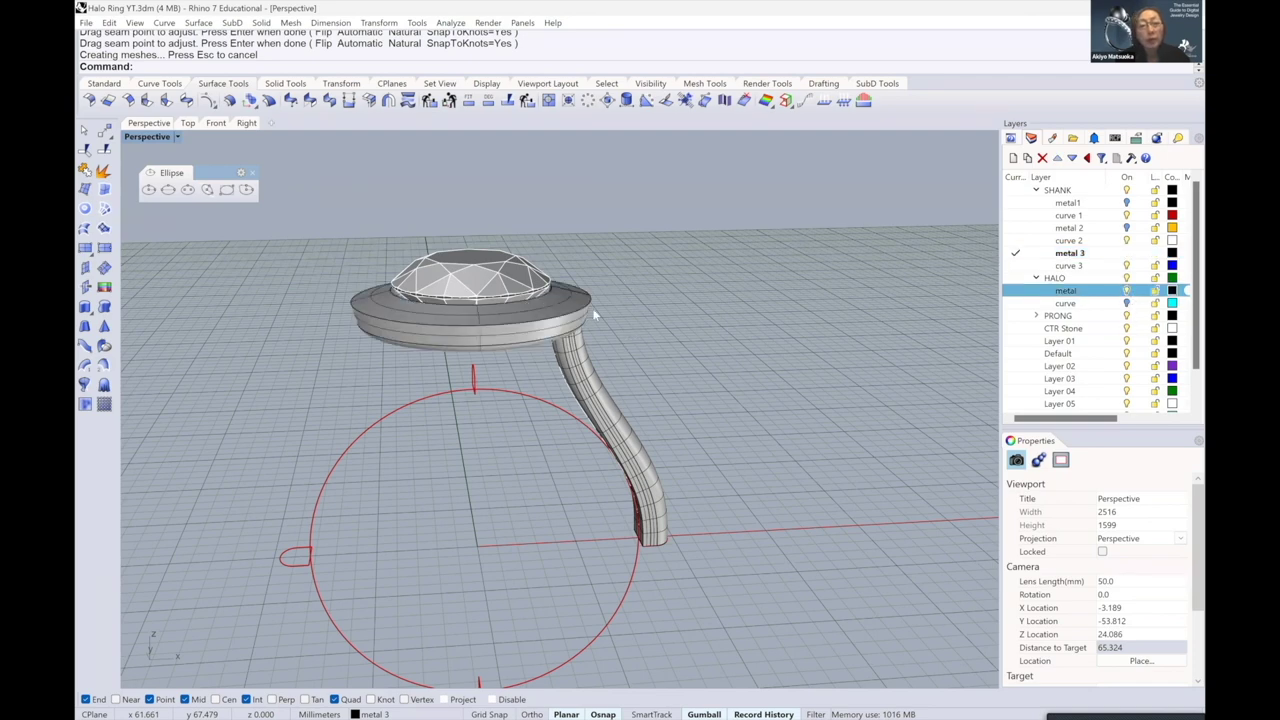
- Inspect the joint between the swept shank's upper end and the halo's underside from several angles
scroll(605, 313, "up", 6)
scroll(605, 313, "down", 4)
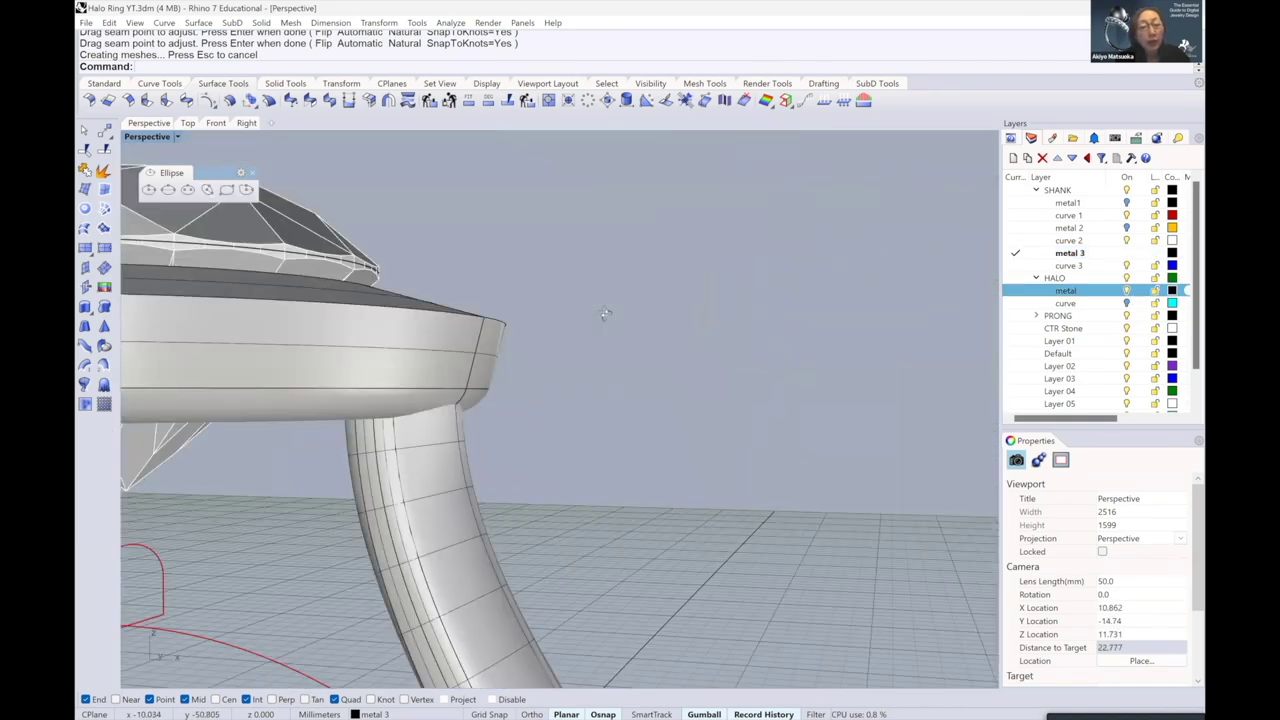
scroll(583, 345, "up", 3)
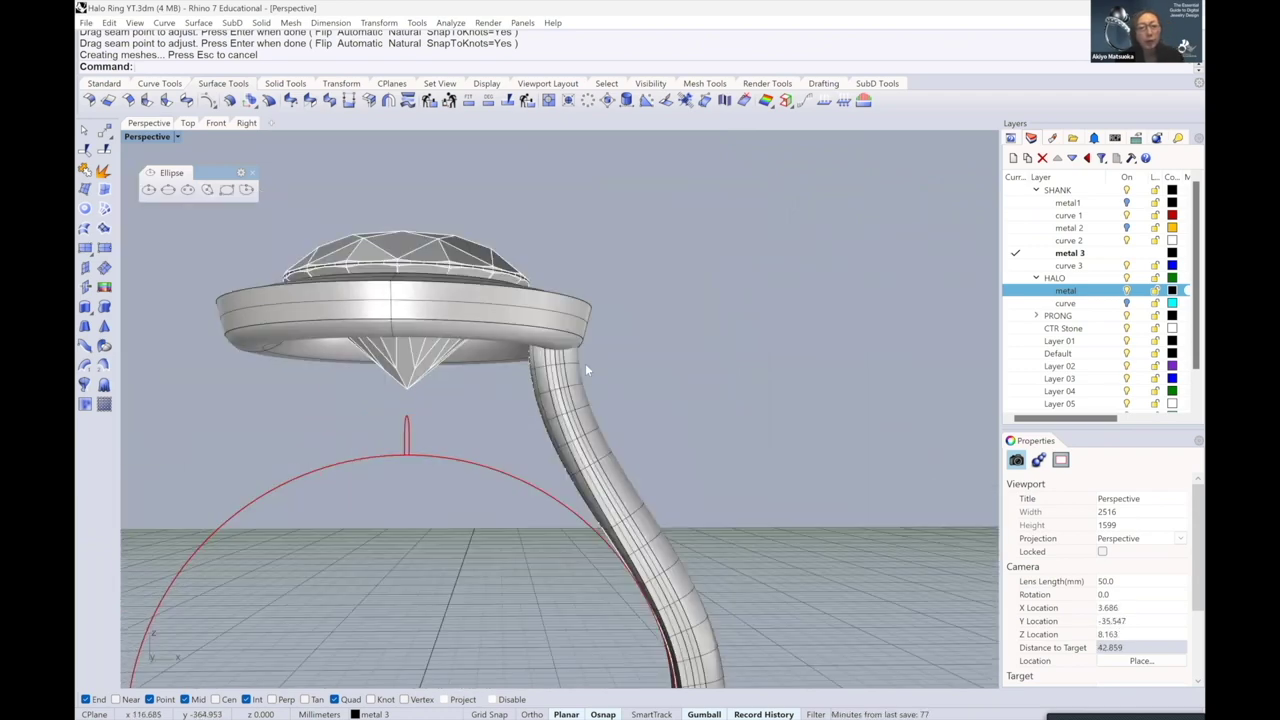
scroll(570, 328, "up", 5)
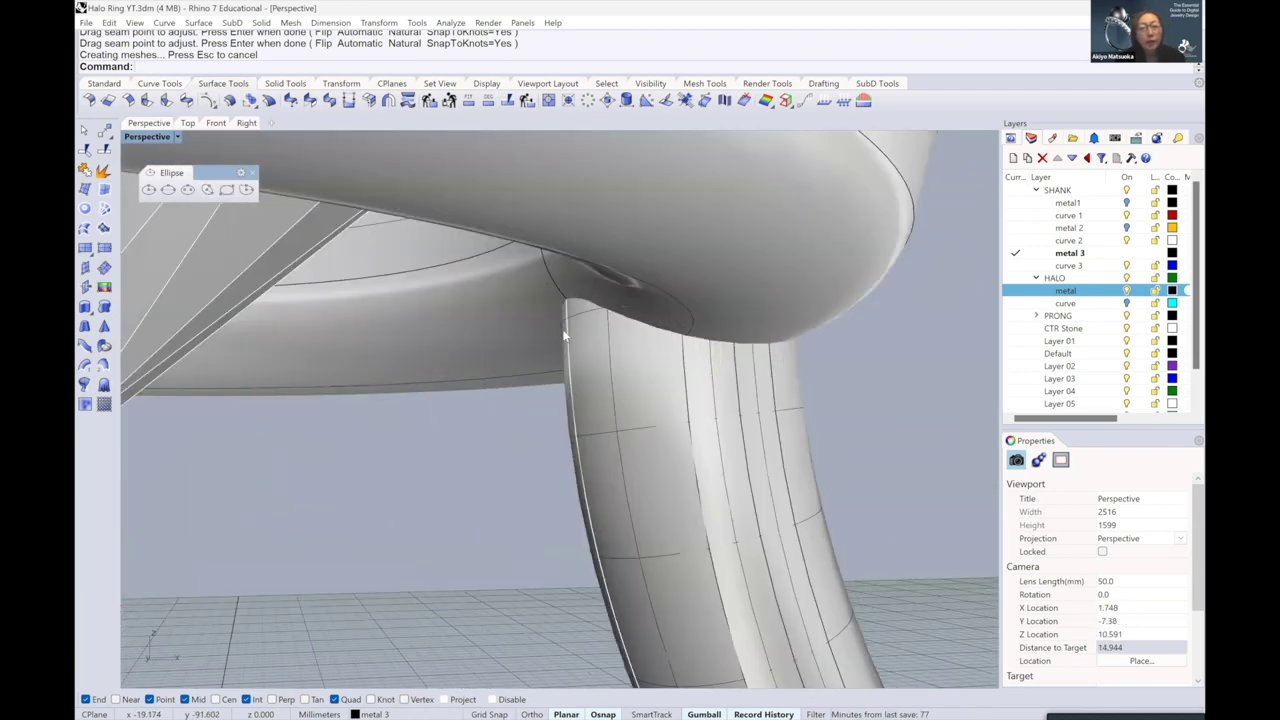
right_click_drag(566, 332, 462, 420)
scroll(461, 418, "down", 3)
scroll(503, 382, "up", 5)
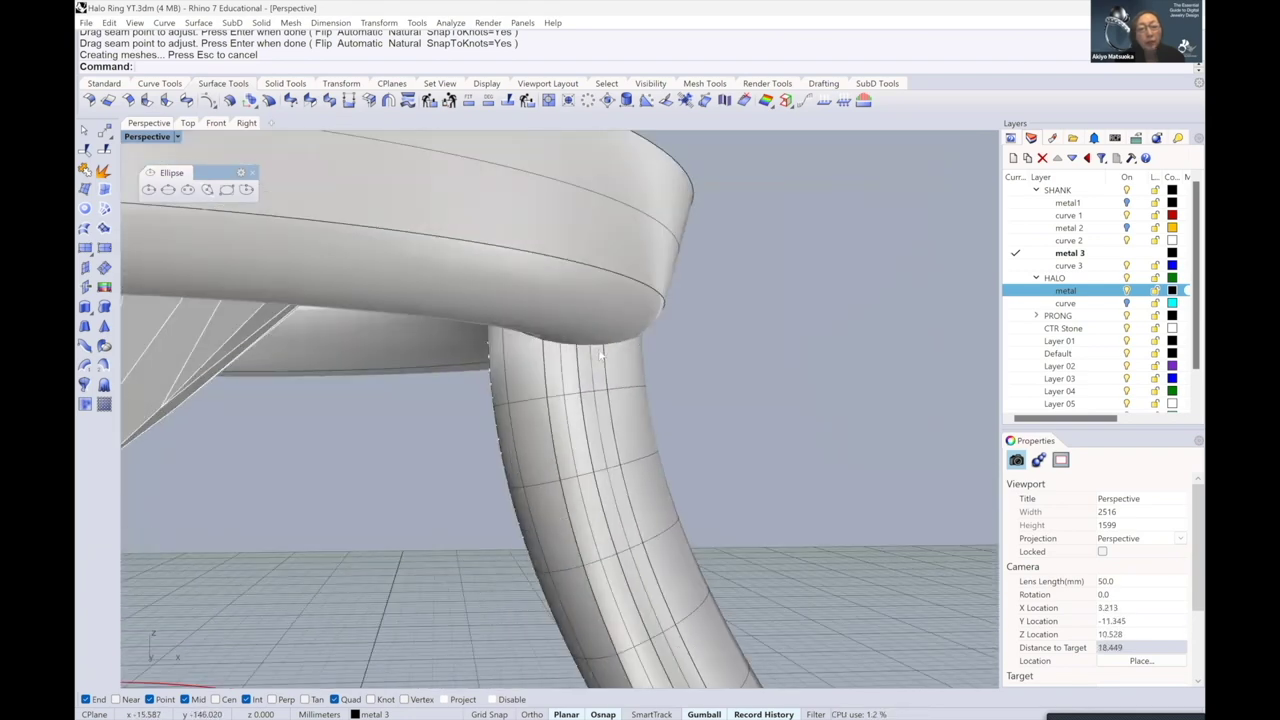
scroll(597, 355, "down", 5)
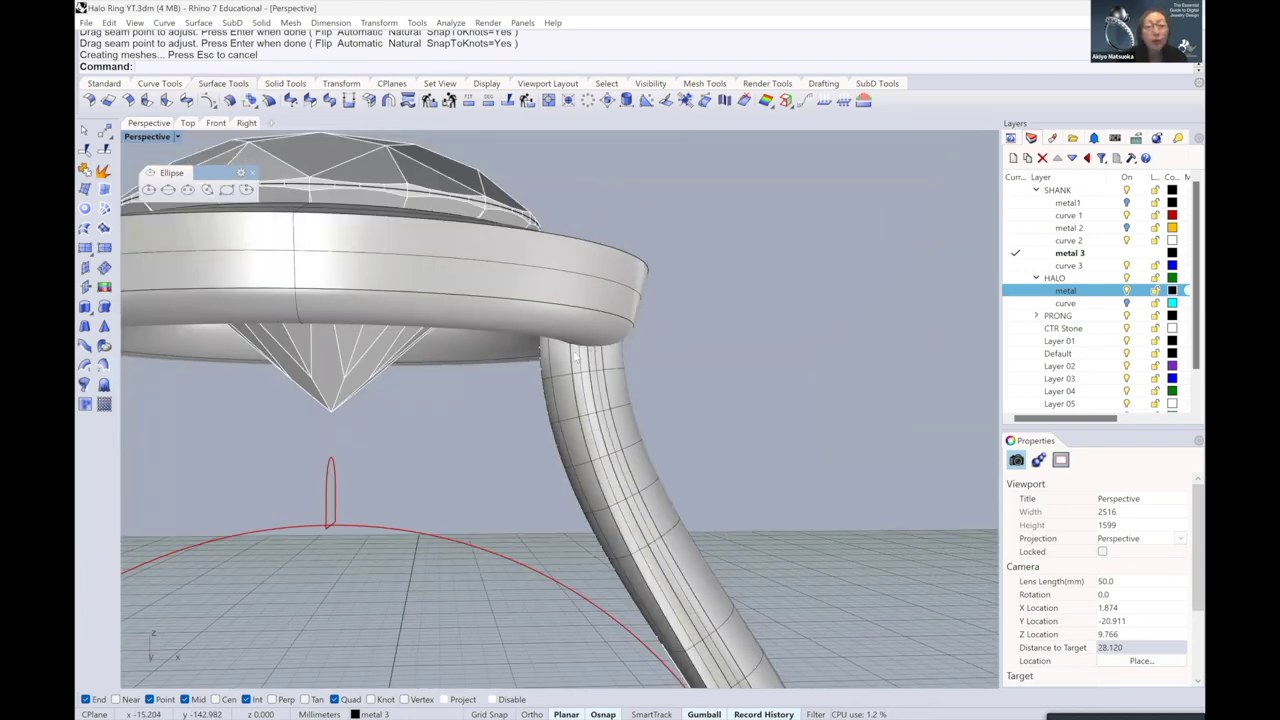
right_click_drag(595, 355, 550, 347)
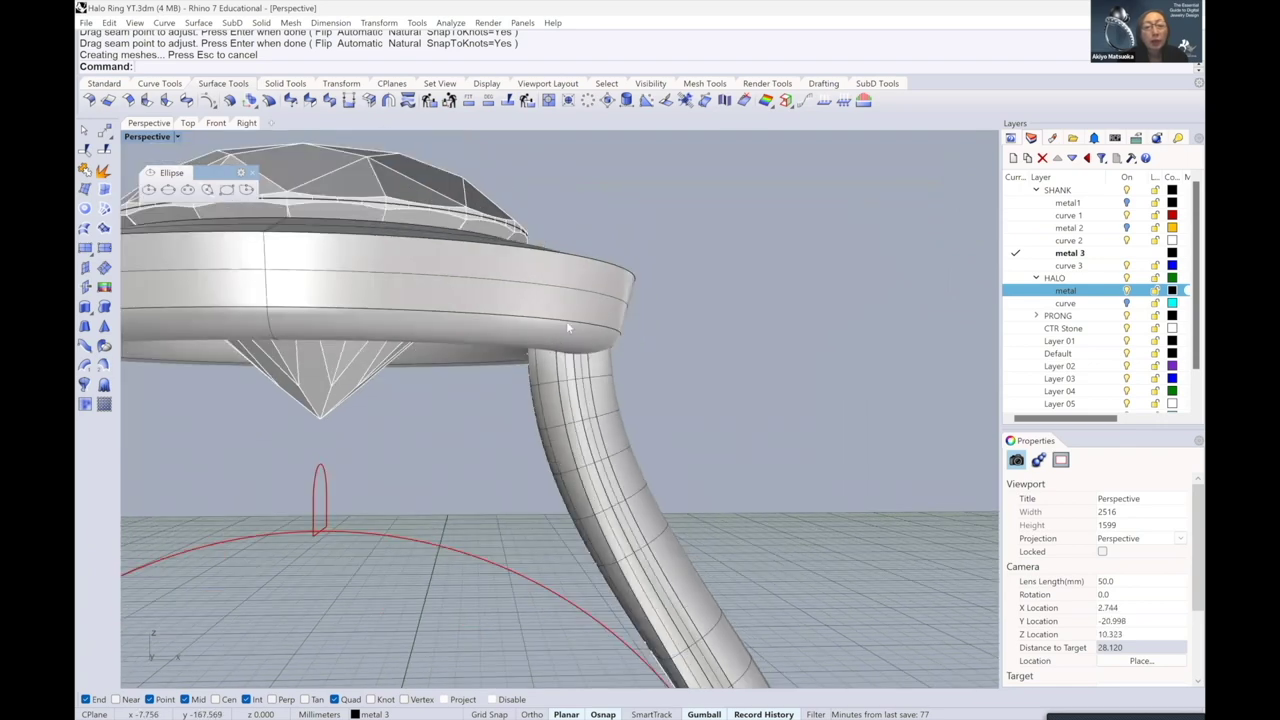
- Switch the Perspective viewport to Wireframe display to reveal the shank's end inside the halo
middle_click(630, 293)
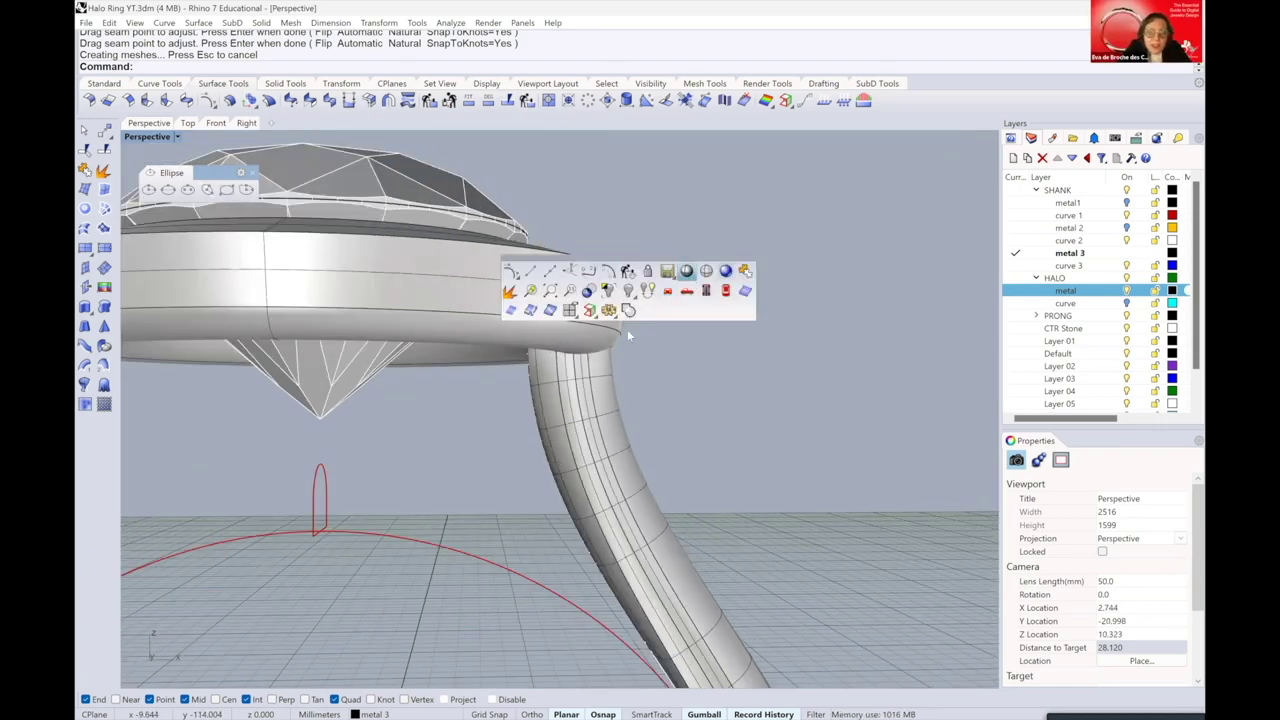
left_click(706, 271)
mouse_move(548, 345)
right_mouse_down()
mouse_move(530, 414)
mouse_move(516, 366)
right_mouse_up()
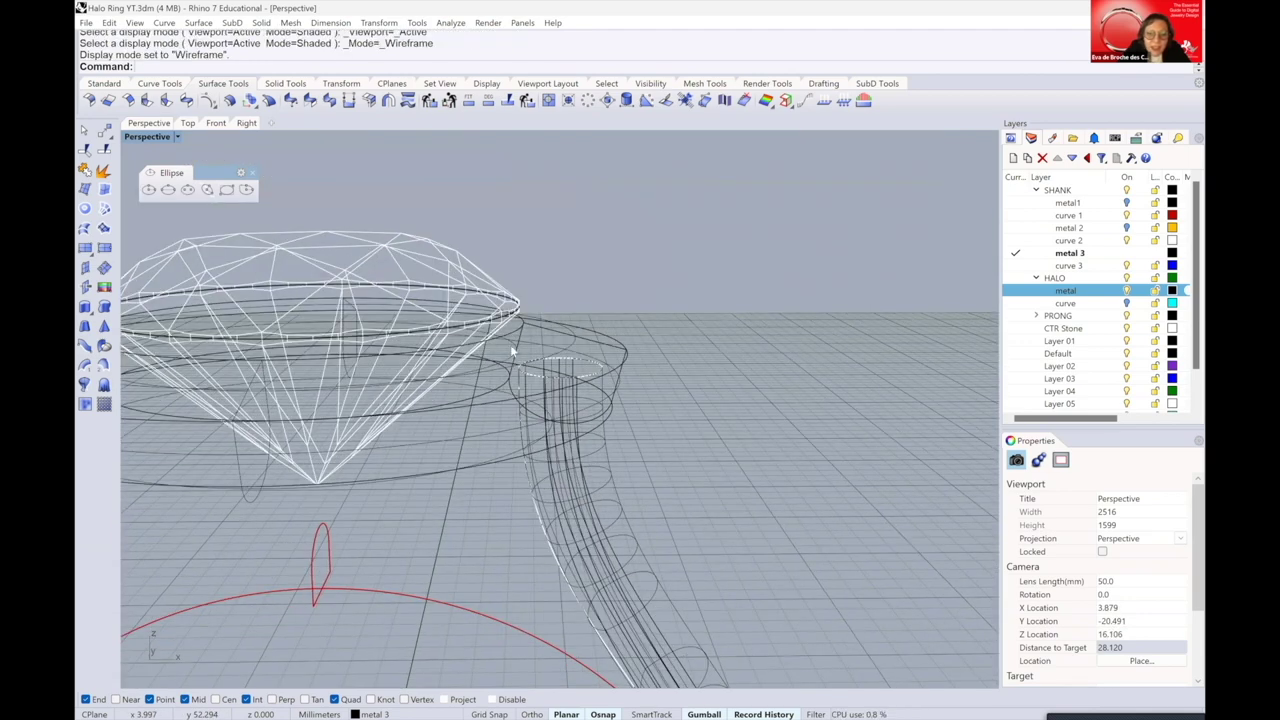
scroll(510, 344, "up", 4)
scroll(528, 330, "up", 2)
- With the HALO metal layer hidden, select the guide curve's upper end point together with the ellipse at the shank's top
left_click(549, 363)
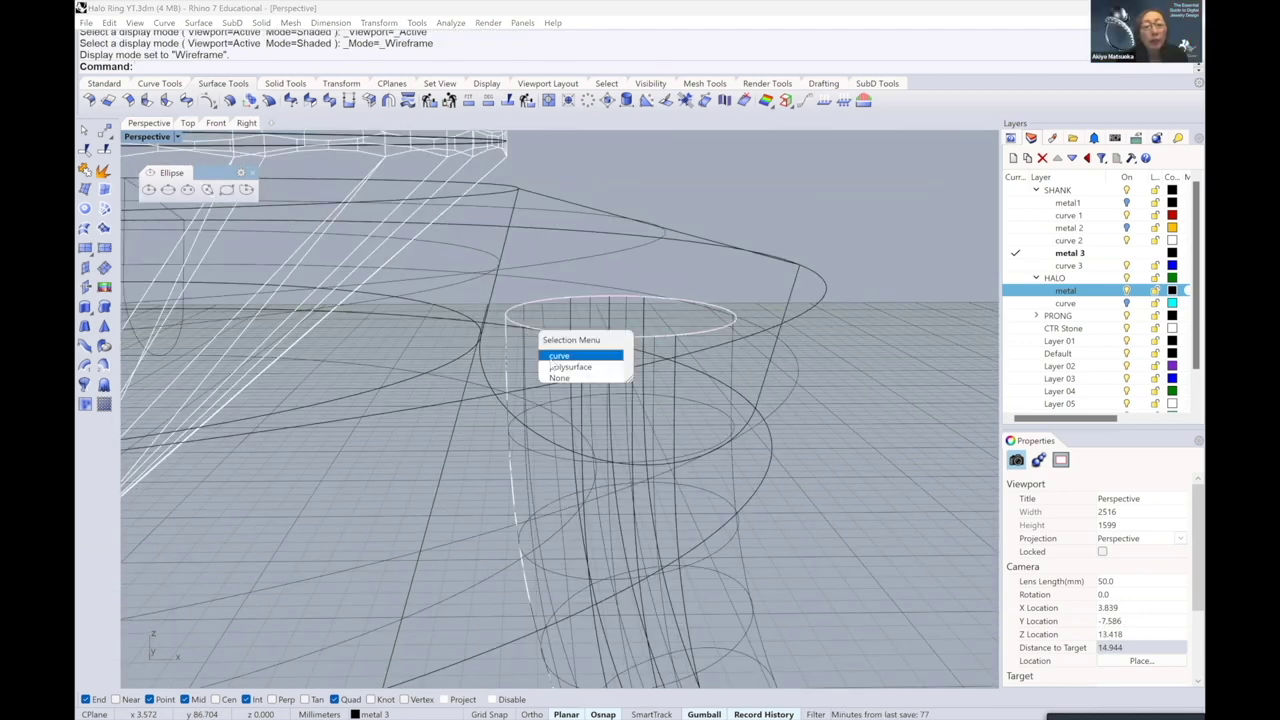
left_click(508, 325)
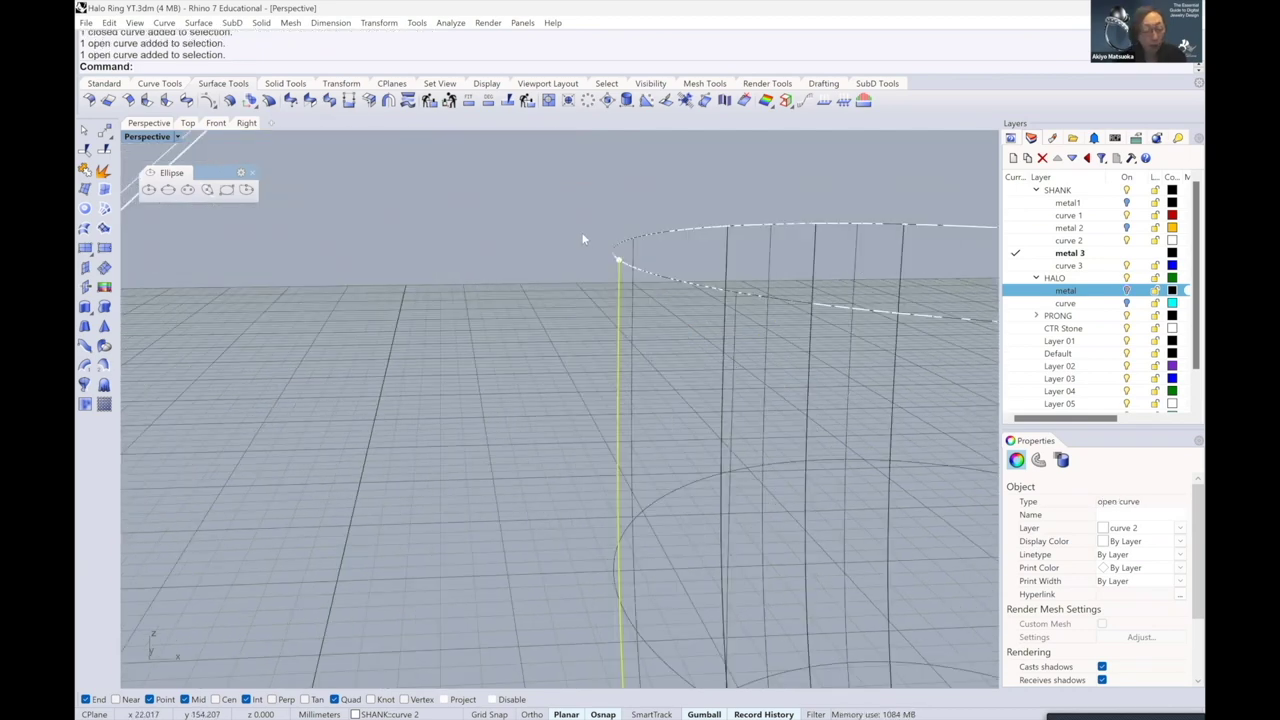
left_click(619, 260)
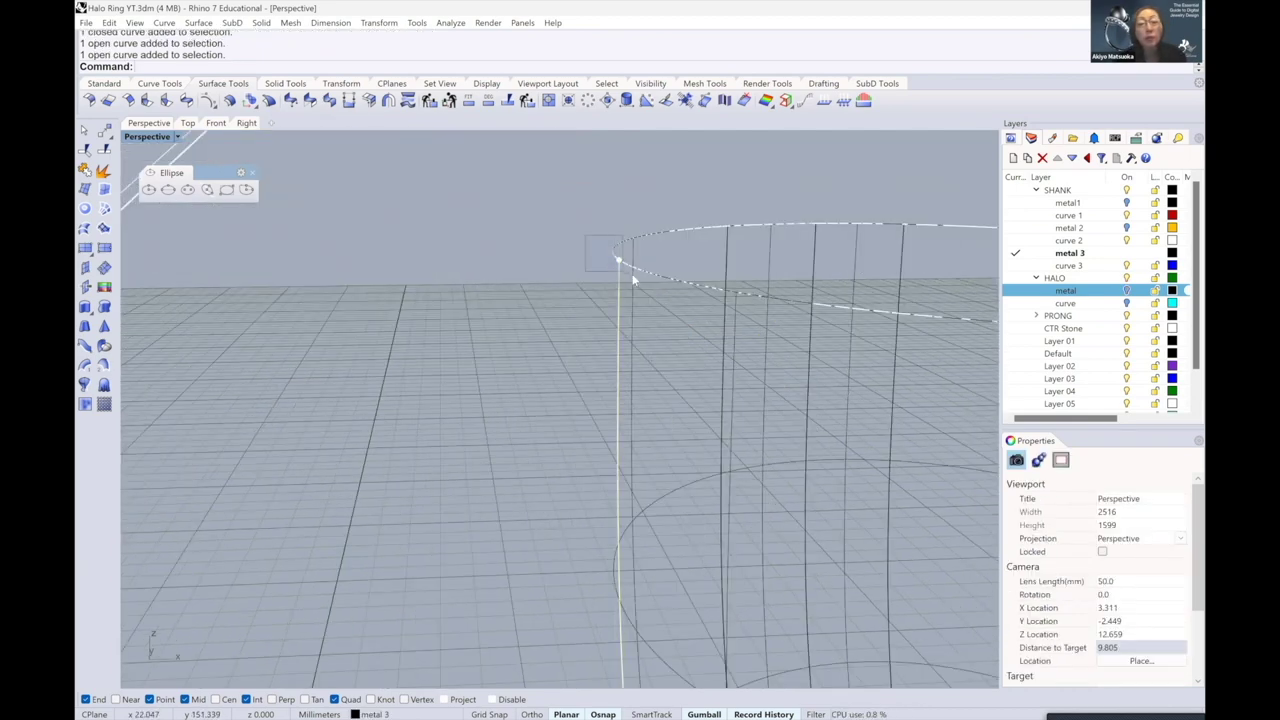
scroll(651, 254, "down", 3)
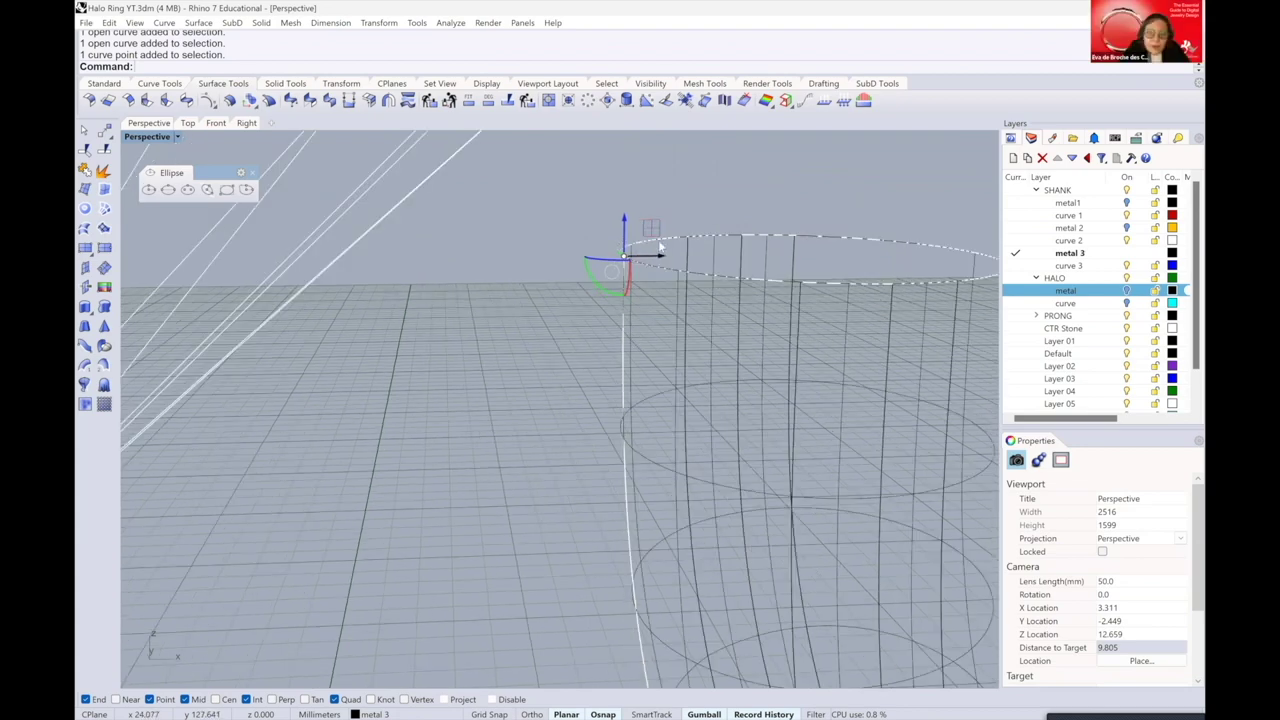
left_click(716, 264)
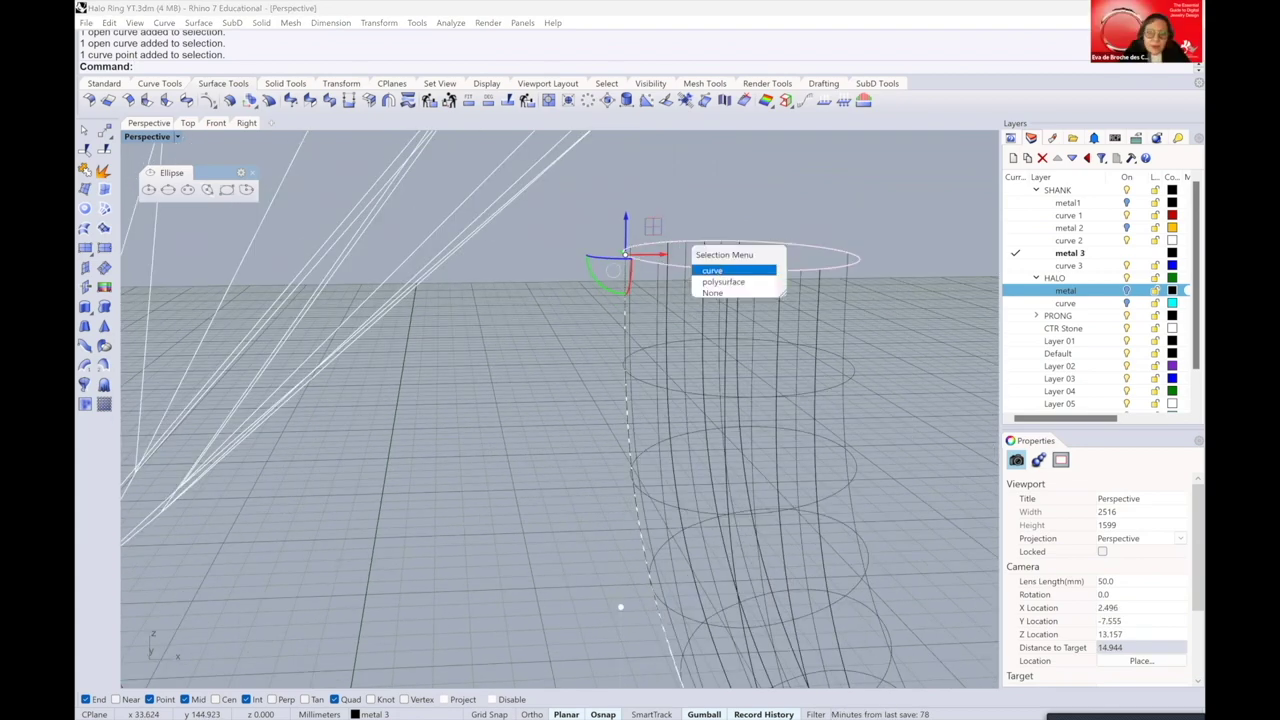
left_click(730, 266)
scroll(617, 270, "down", 2)
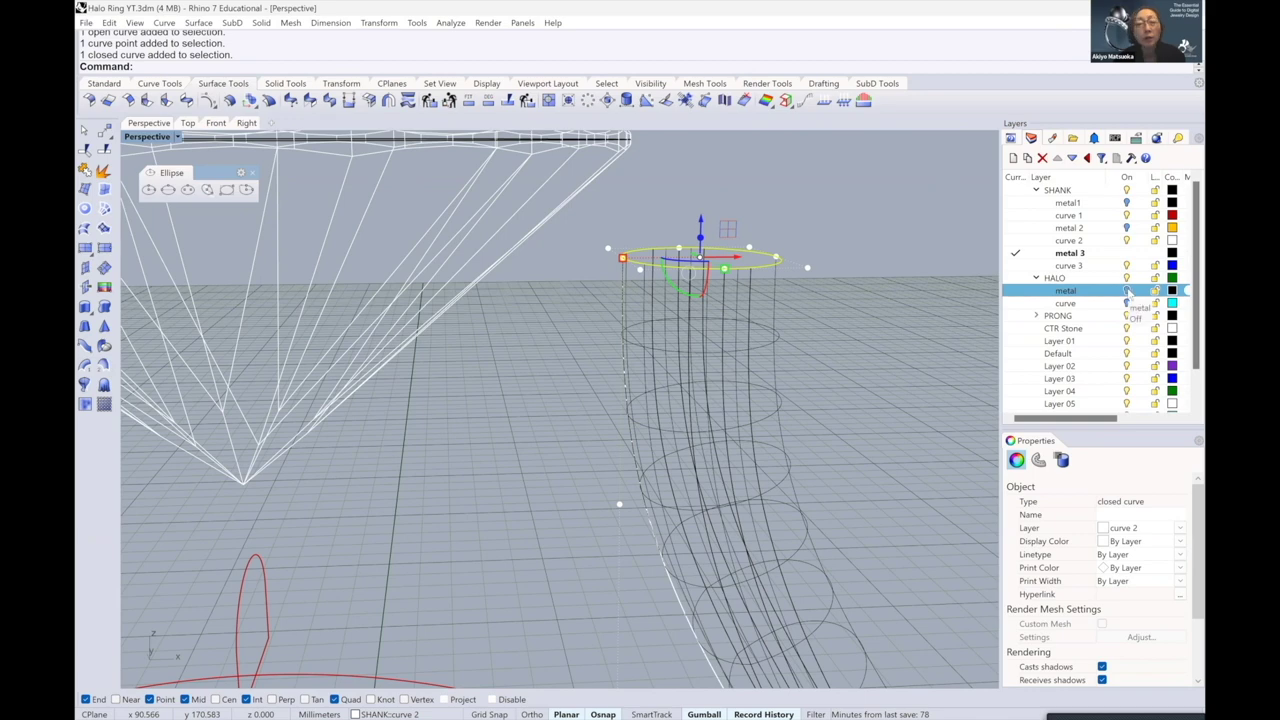
- With the HALO metal layer shown in shaded display, move the selected guide curve end point and ellipse along X to seat the shank under the halo
left_click(1127, 290)
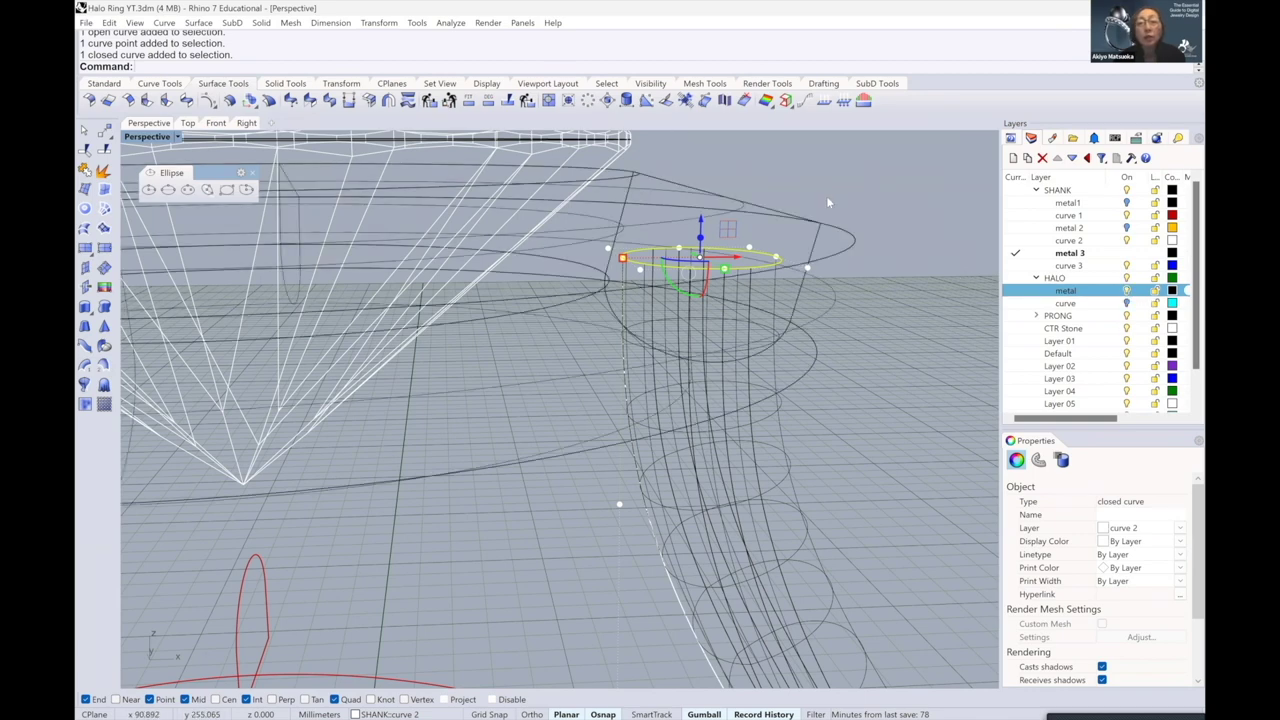
middle_click(868, 181)
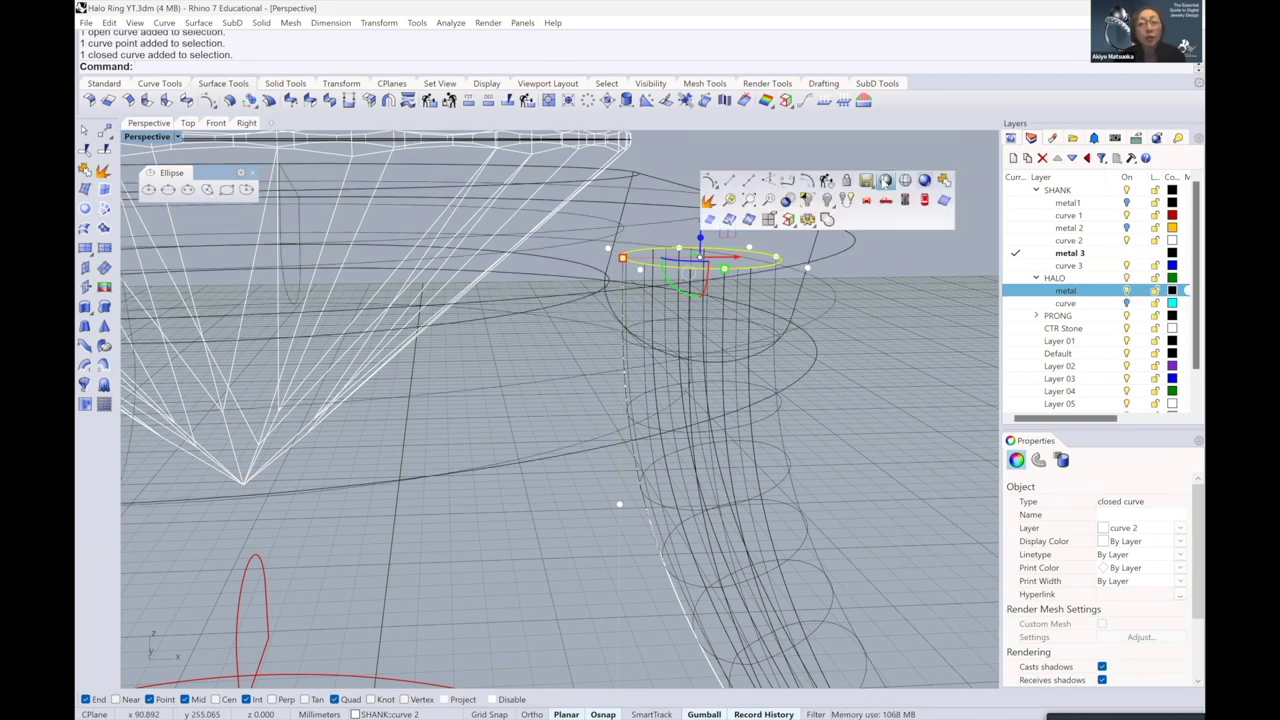
scroll(665, 287, "down", 7)
right_click_drag(666, 282, 679, 217)
scroll(679, 217, "up", 2)
left_click_drag(679, 217, 703, 260)
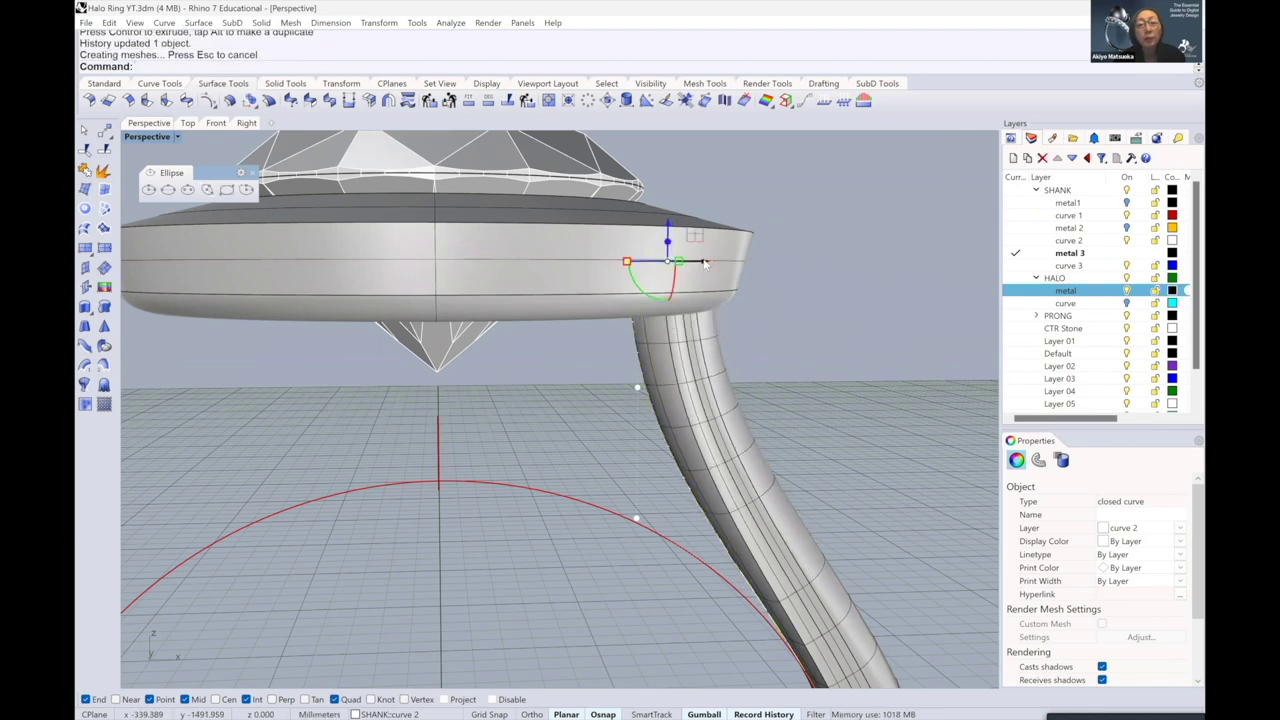
right_click_drag(698, 242, 728, 232)
left_click_drag(727, 224, 730, 224)
scroll(740, 228, "up", 6)
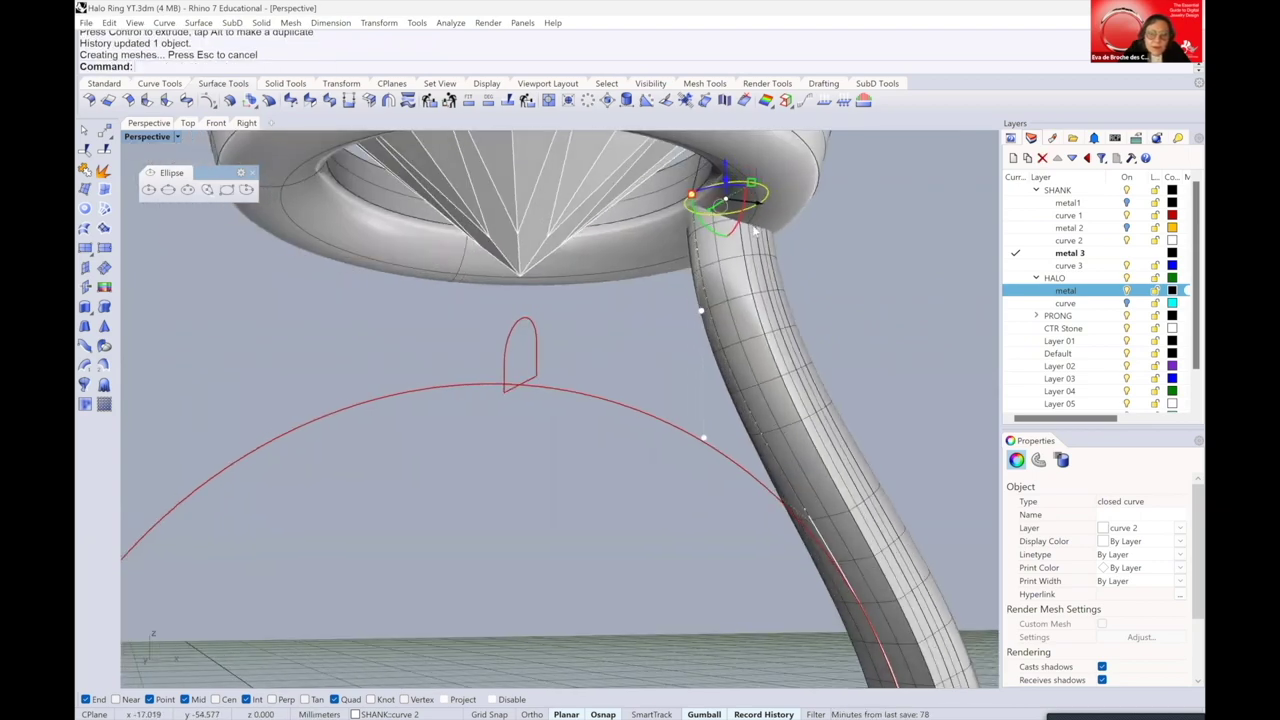
right_click_drag(718, 235, 697, 277)
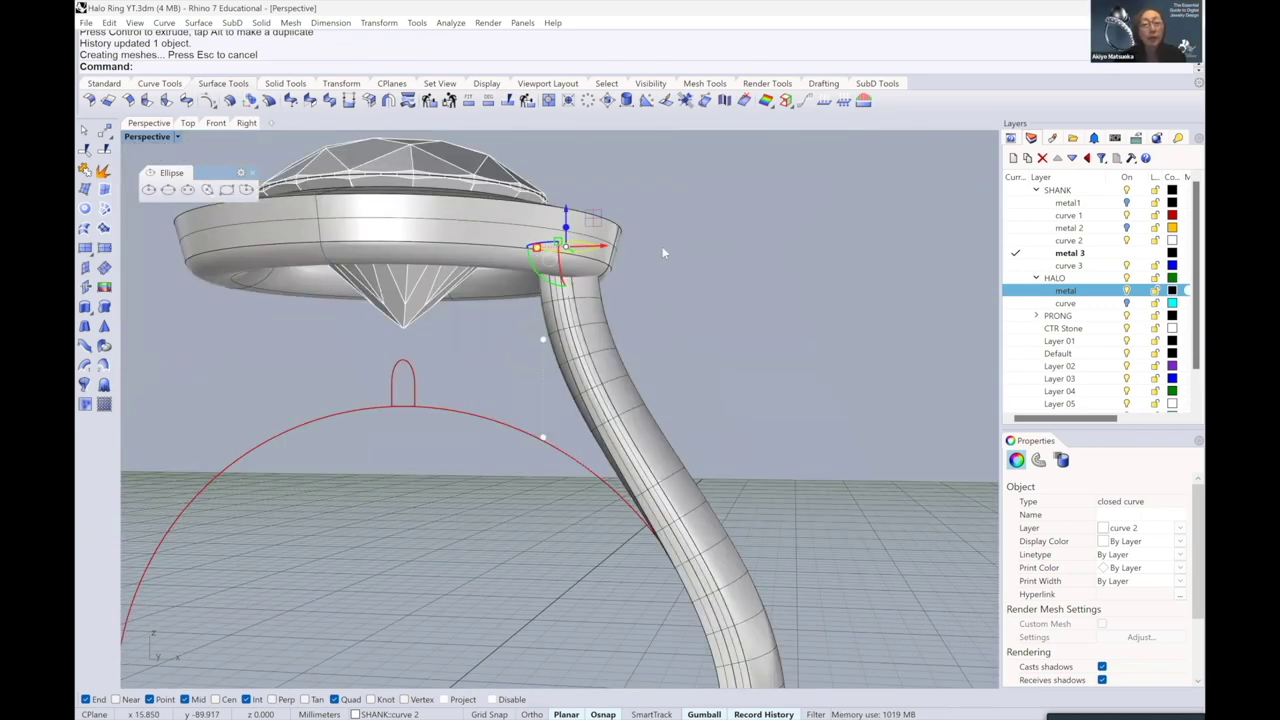
left_click(662, 253)
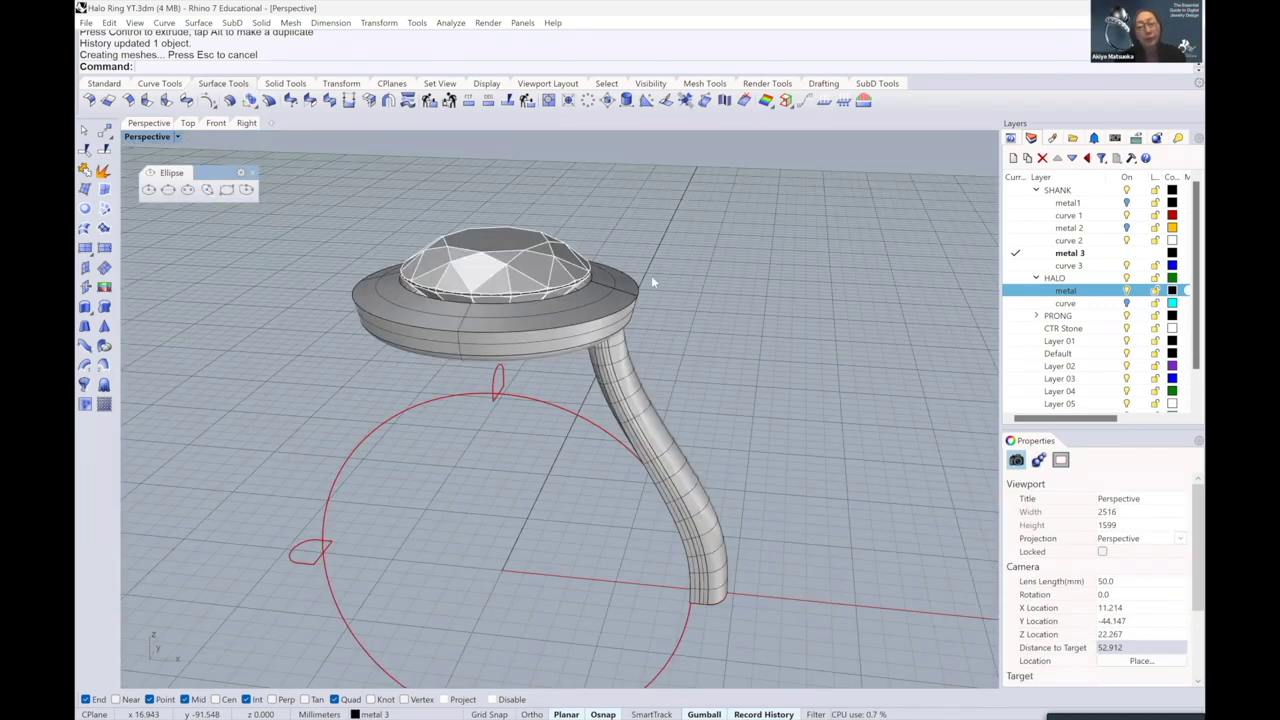
- Mirror the swept shank to the opposite side of the ring about the plane from 0 to 0,1,0, keeping the original
right_click_drag(655, 326, 614, 345)
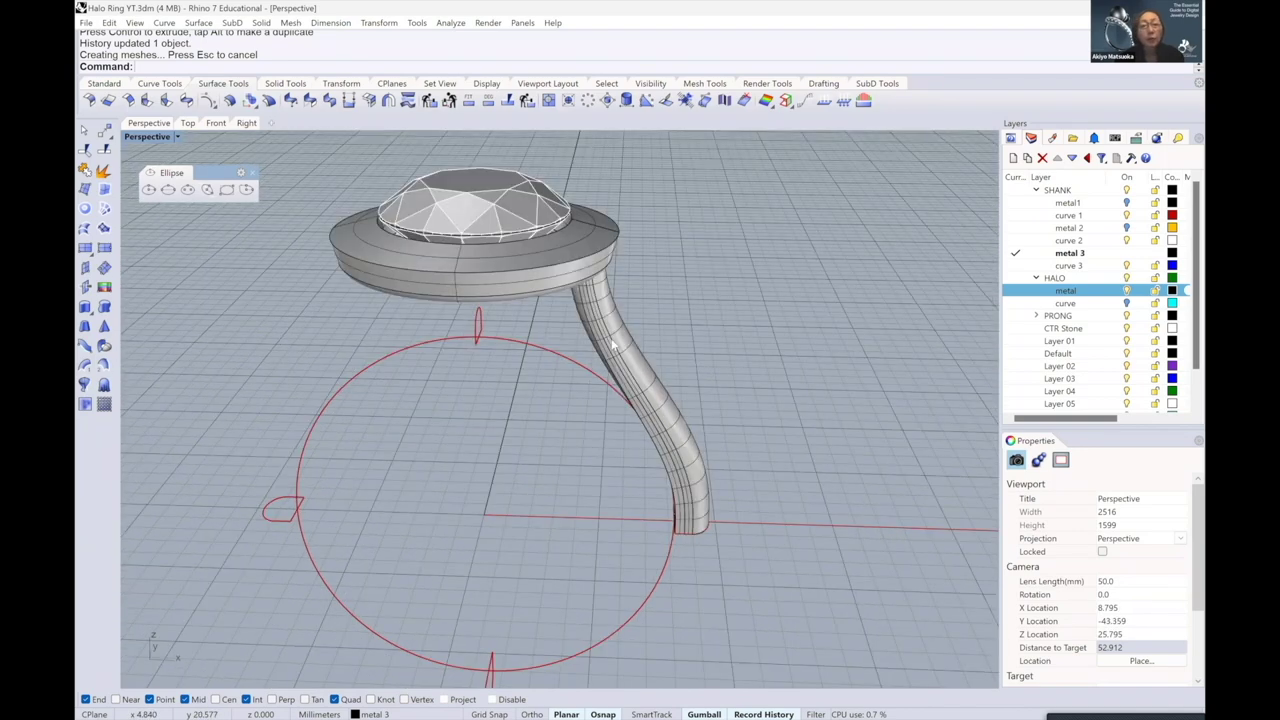
left_click(637, 331)
scroll(647, 330, "up", 2)
scroll(647, 330, "up", 1)
type("MH")
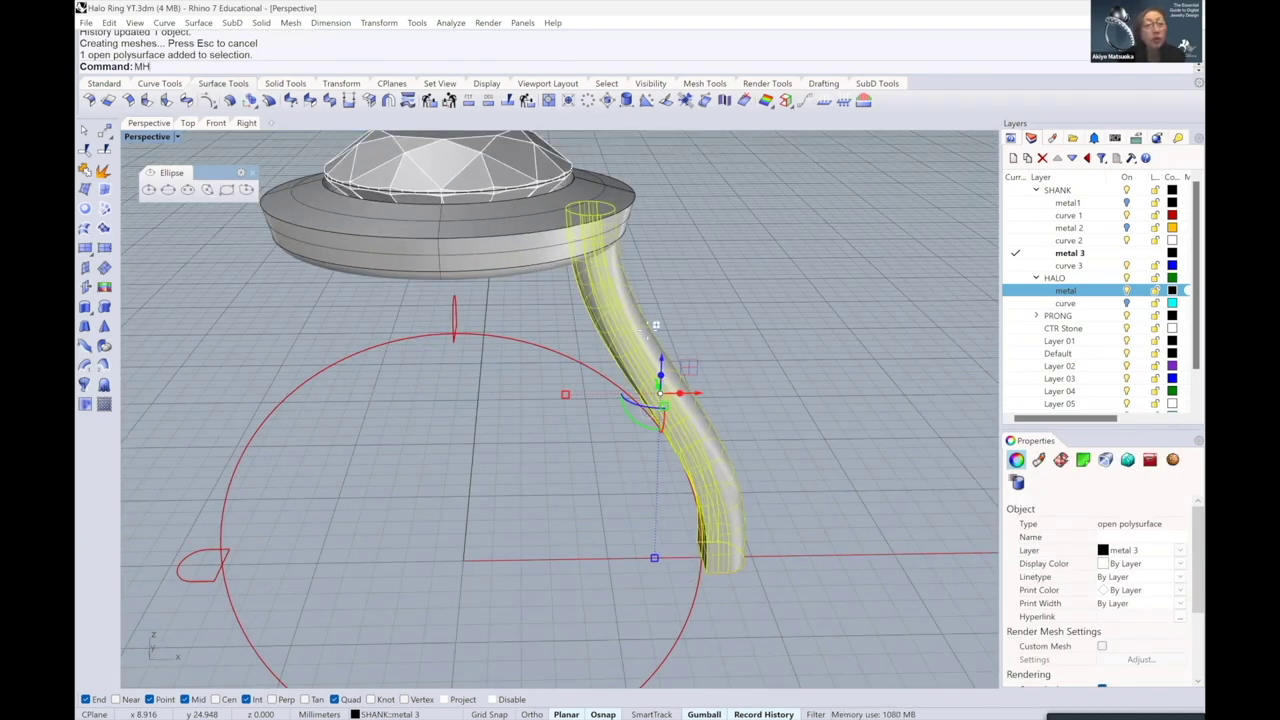
key("Return")
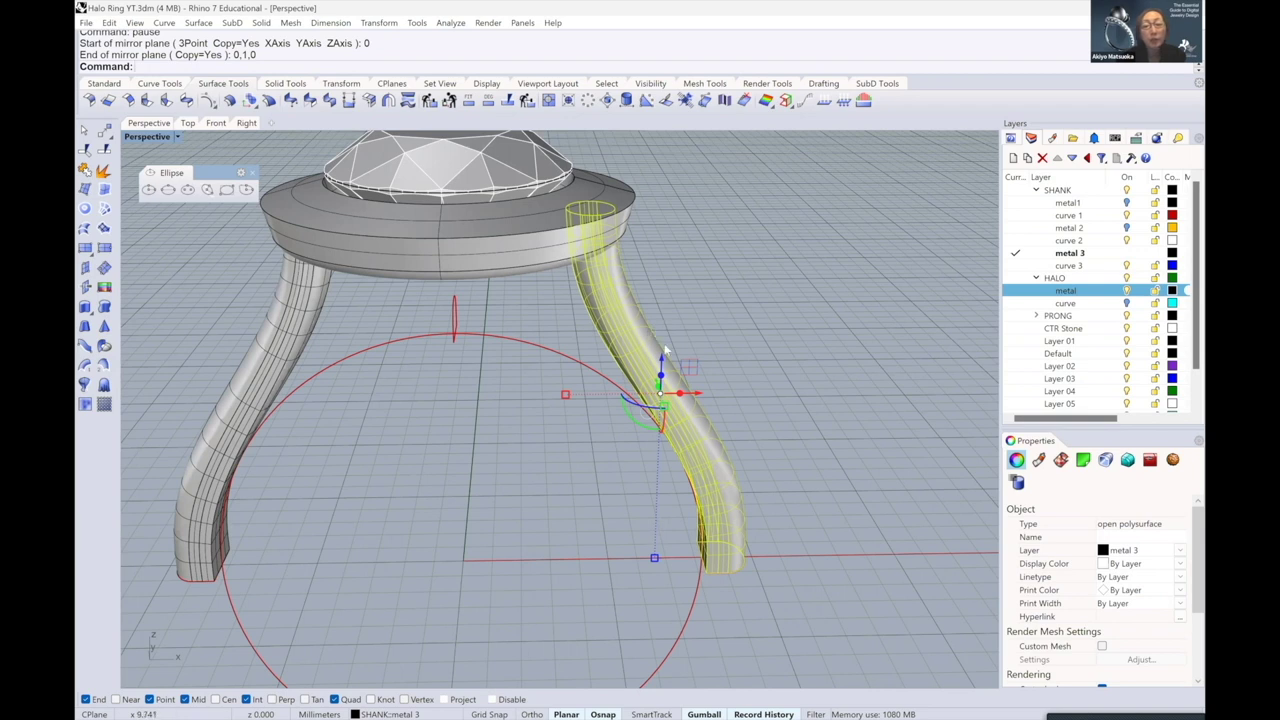
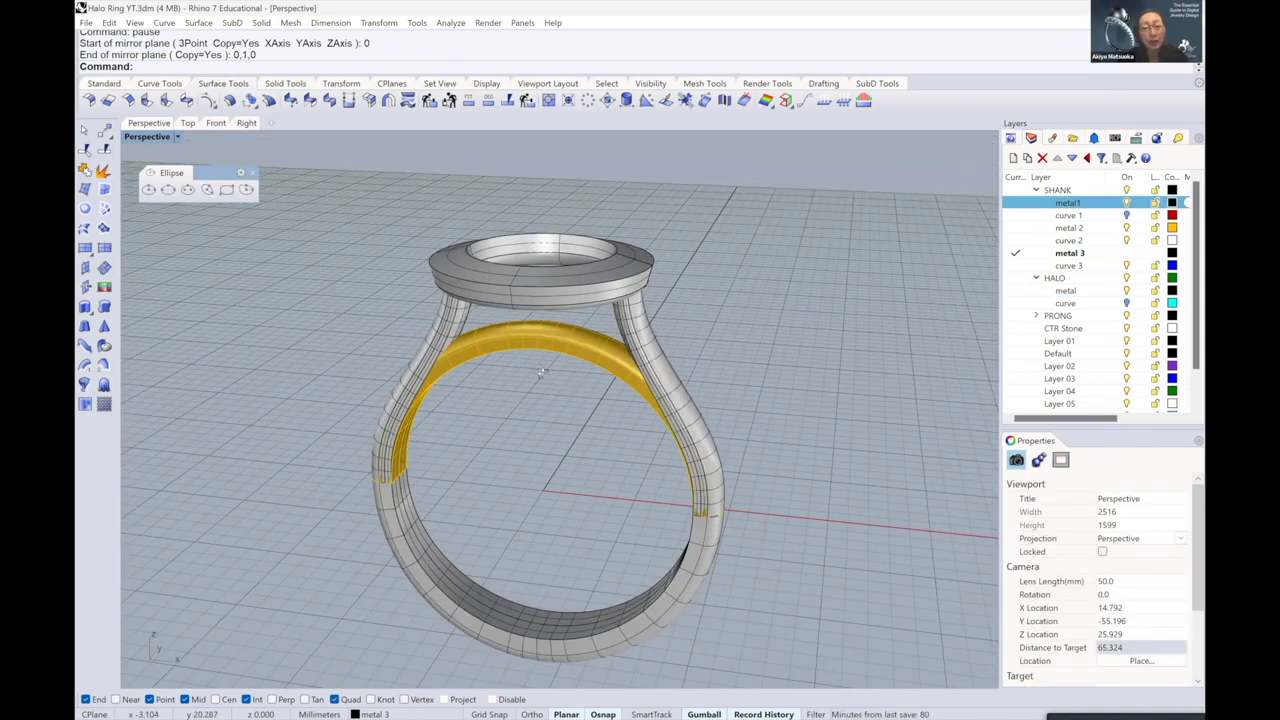
- Examine the gold arch between the two shank arms and its clearance below the halo in the Perspective and Front views
scroll(560, 372, "up", 2)
right_click_drag(599, 371, 485, 314)
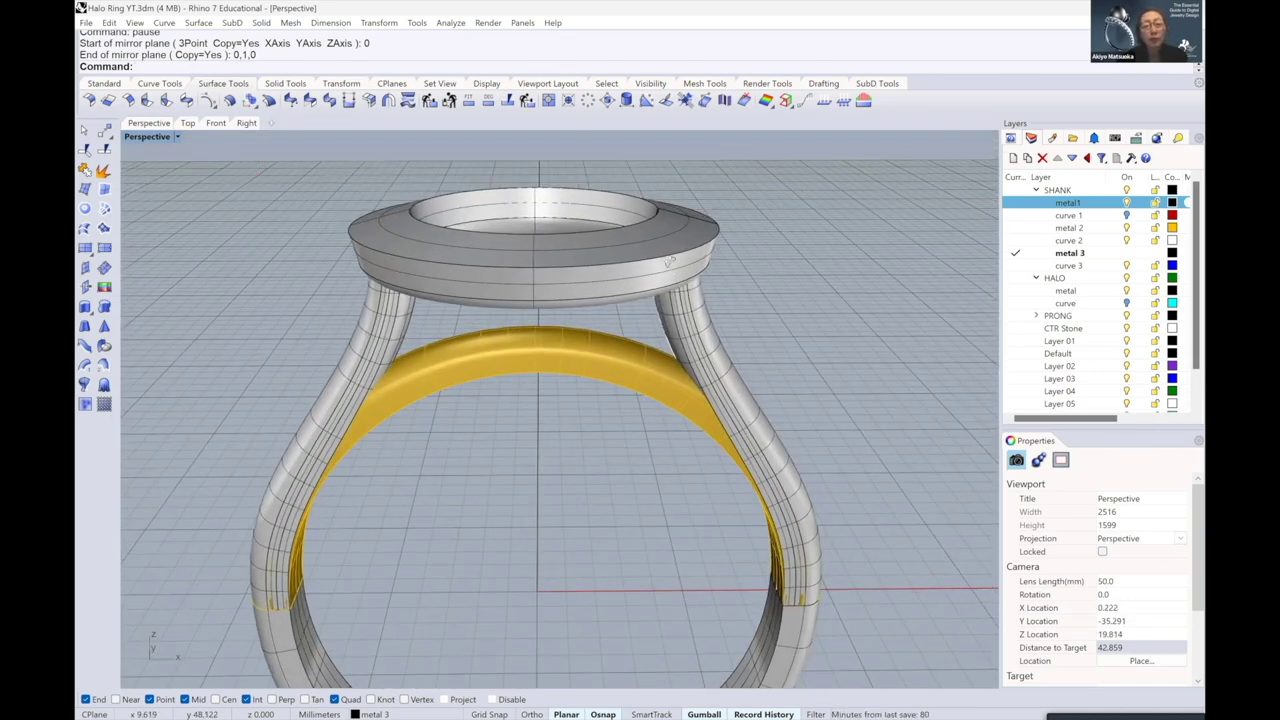
right_click_drag(670, 262, 670, 236)
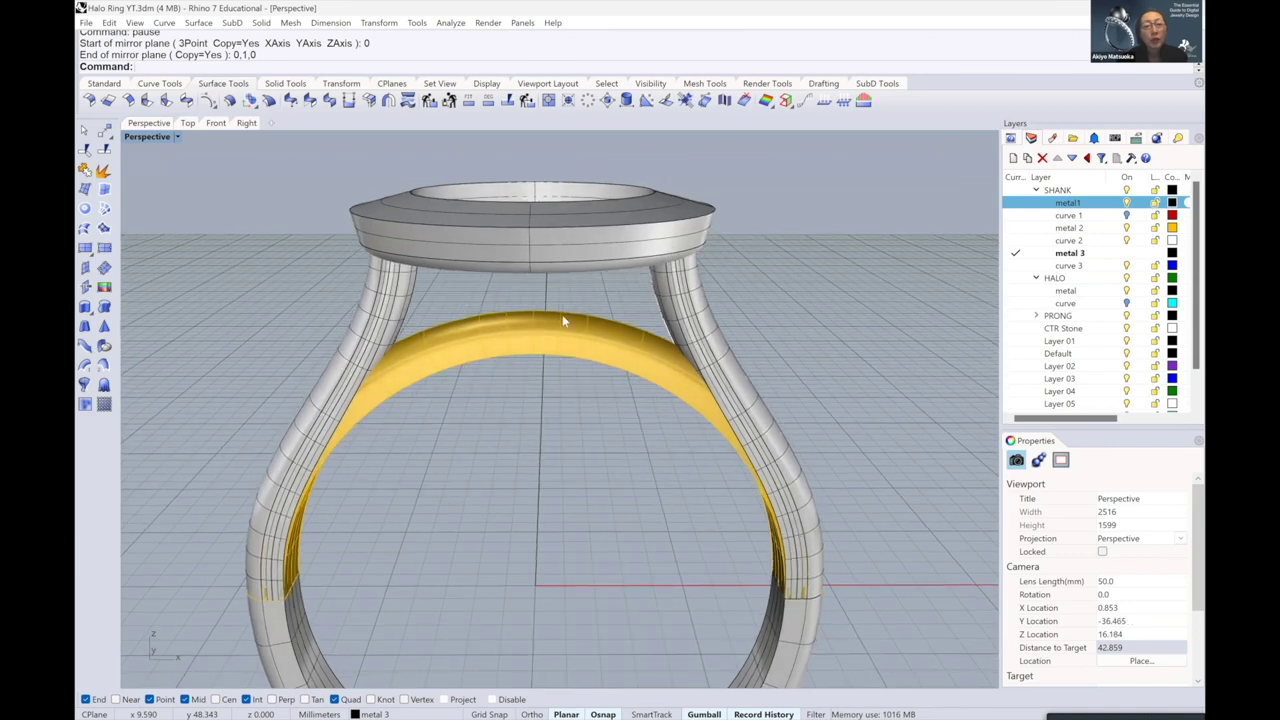
scroll(532, 318, "up", 5)
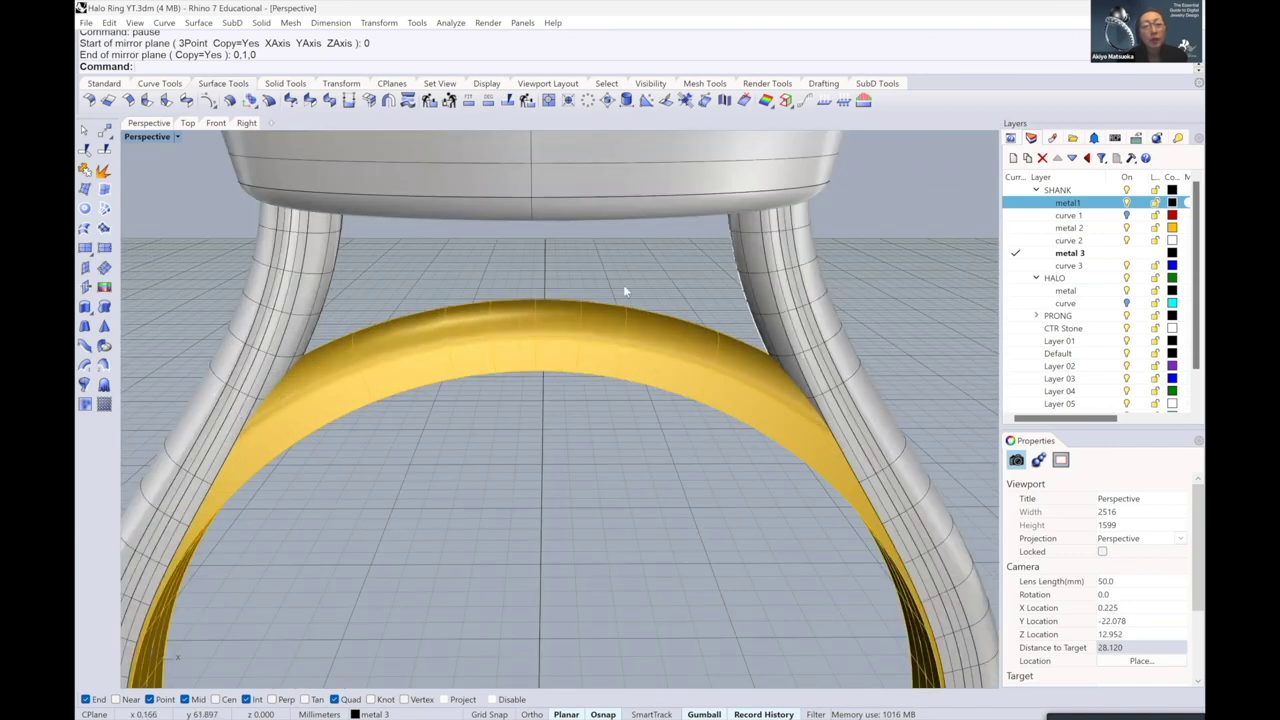
scroll(548, 303, "down", 5)
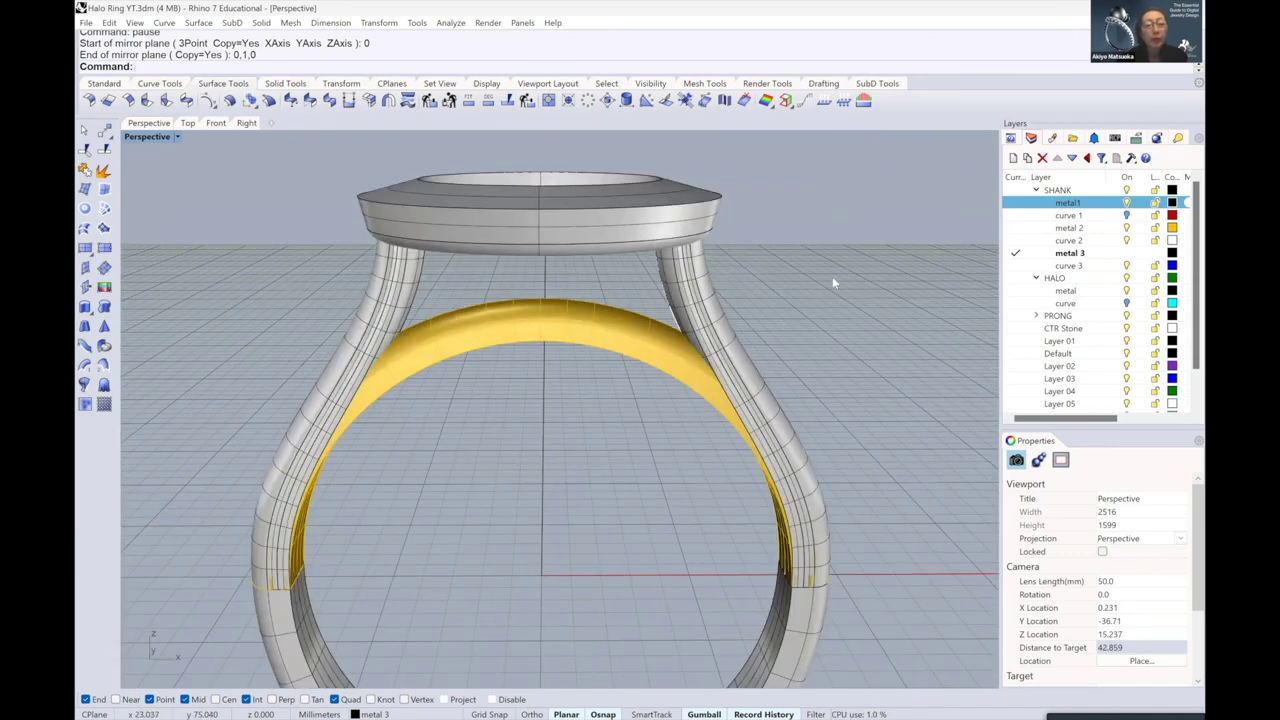
left_click(215, 123)
scroll(840, 315, "down", 3)
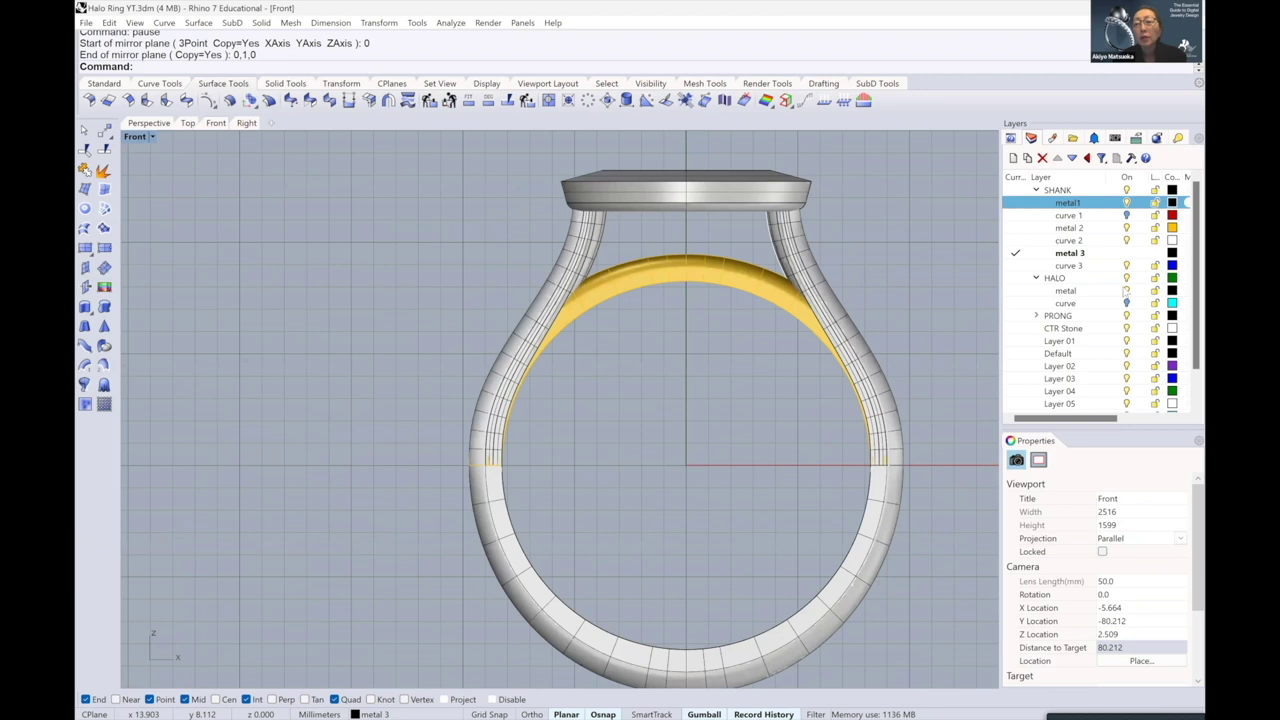
- Hide the SHANK metal layers and show curve 1 as the current layer
left_click(1127, 203)
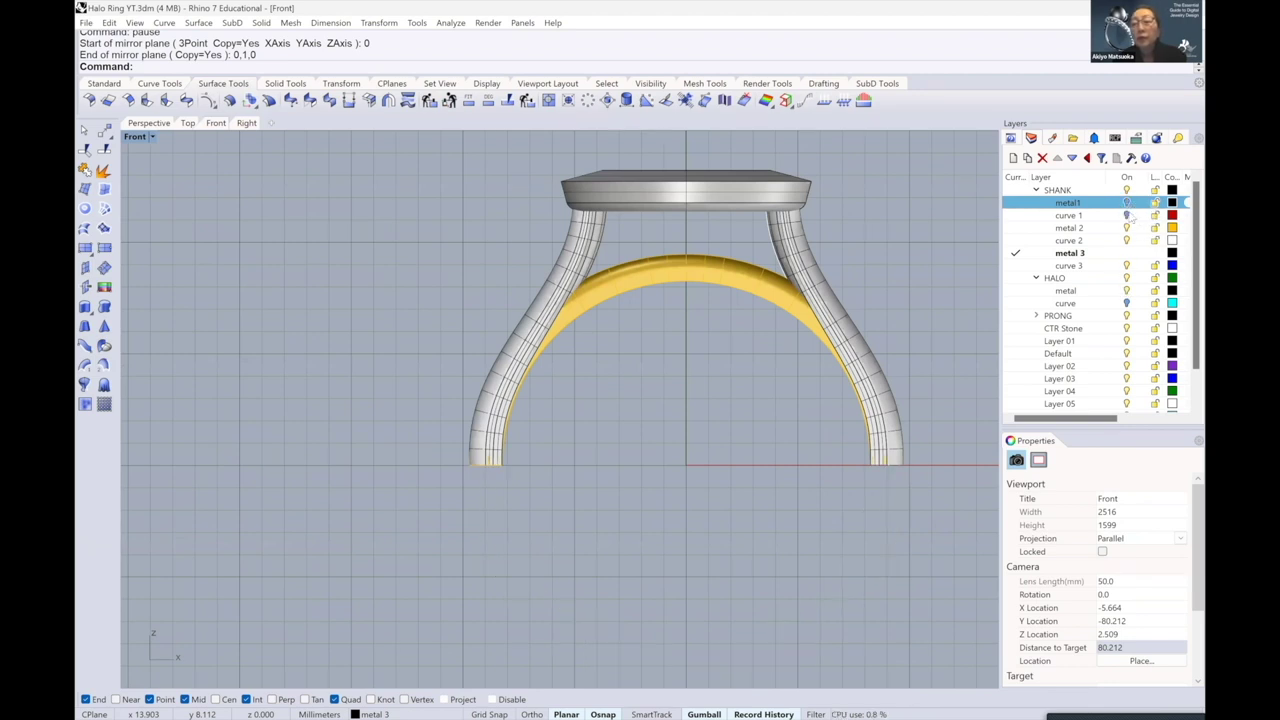
left_click(1127, 203)
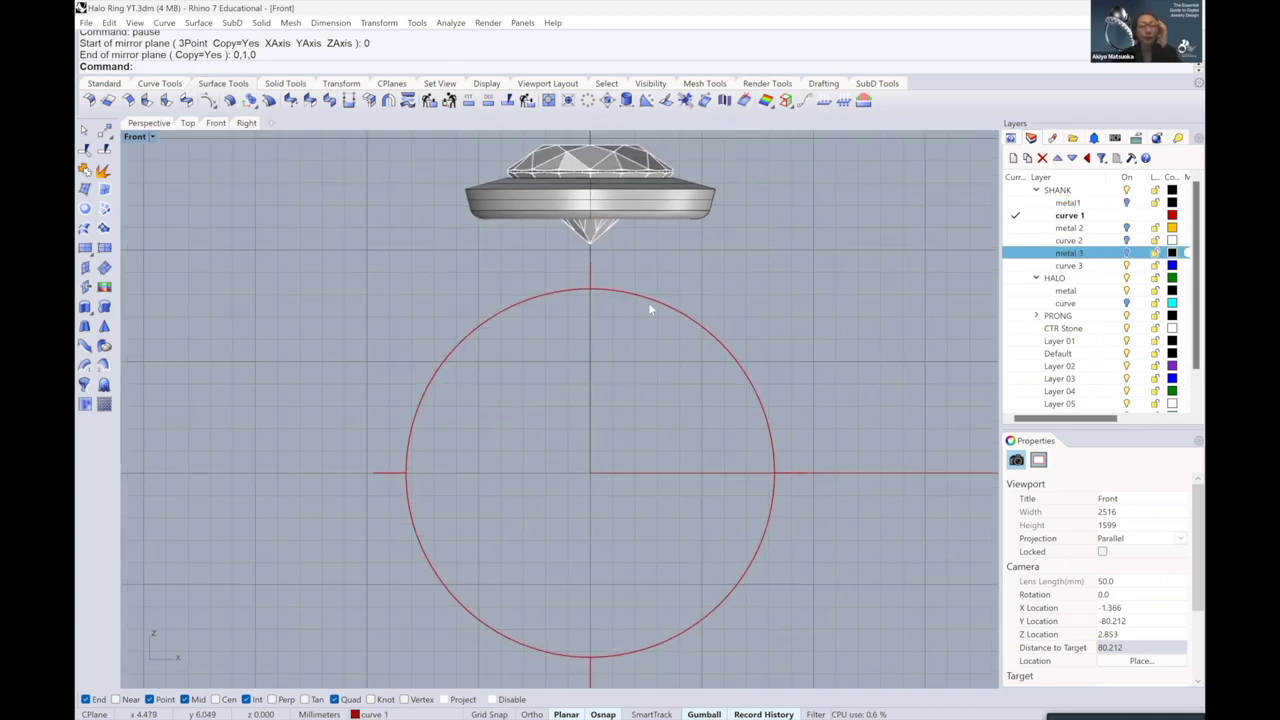
scroll(618, 309, "up", 2)
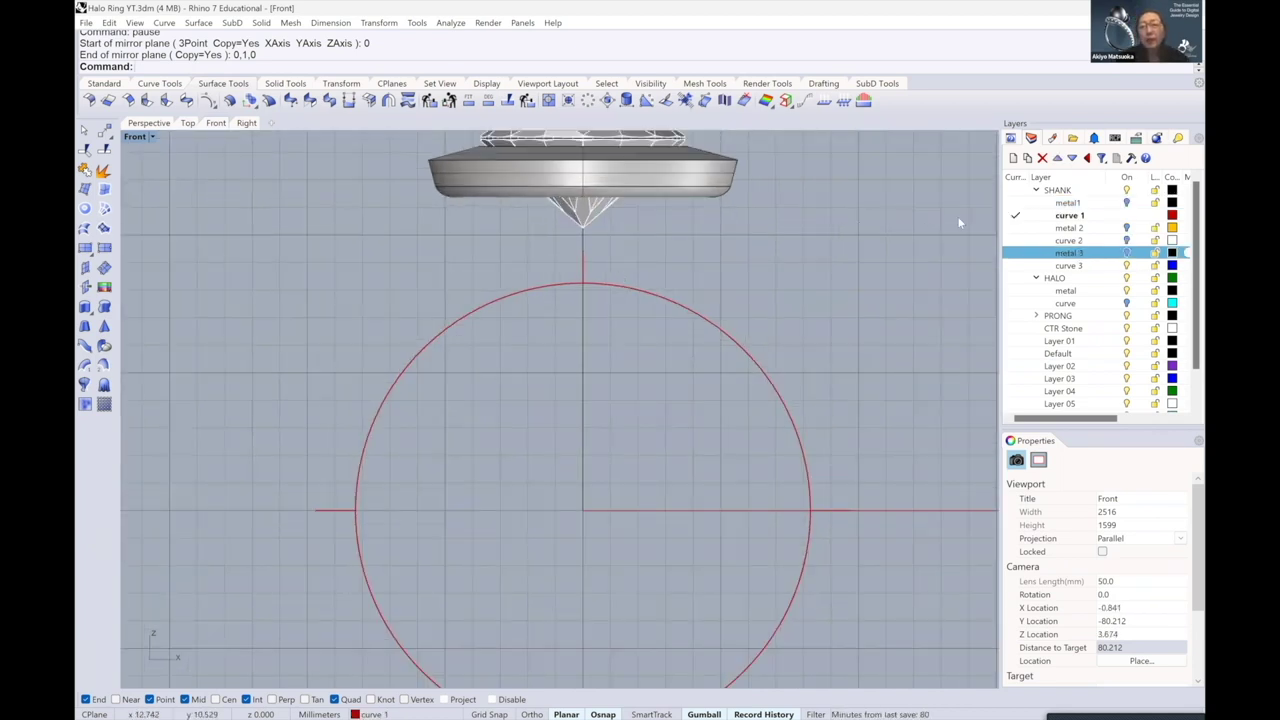
- Offset the ring's finger circle outward by 0.6 mm
left_click(629, 286)
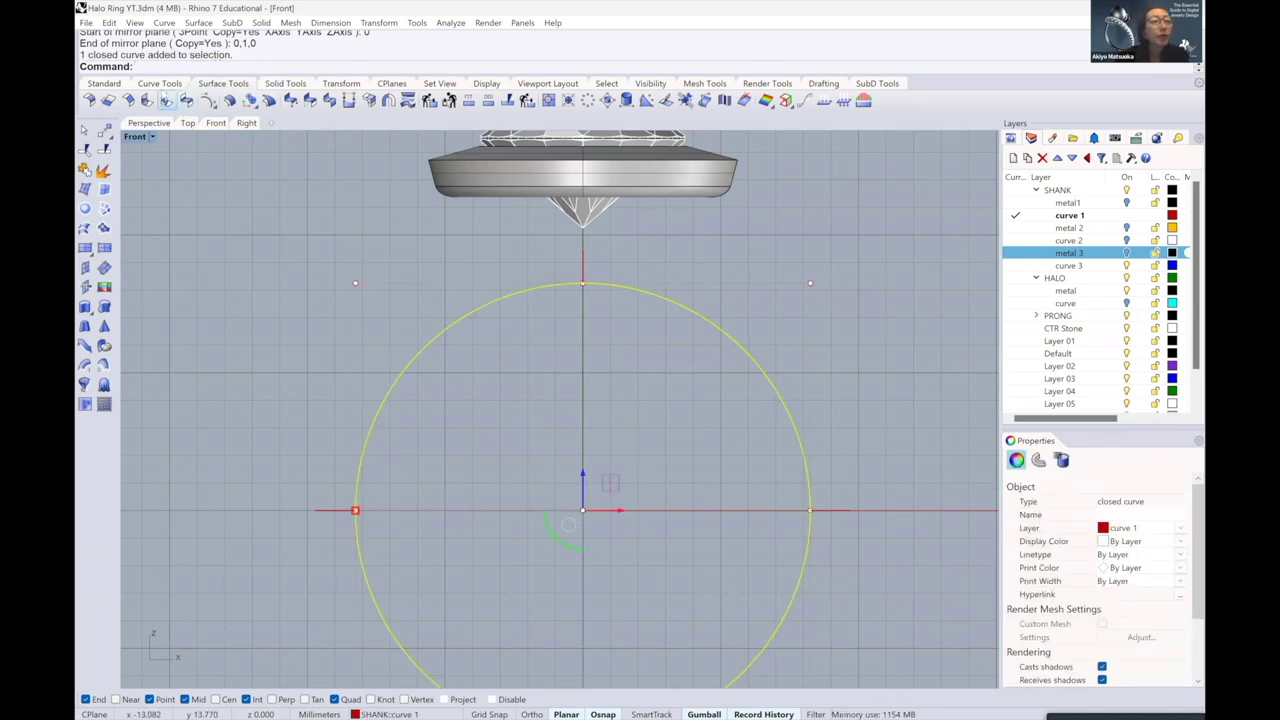
left_click(160, 84)
left_click(289, 101)
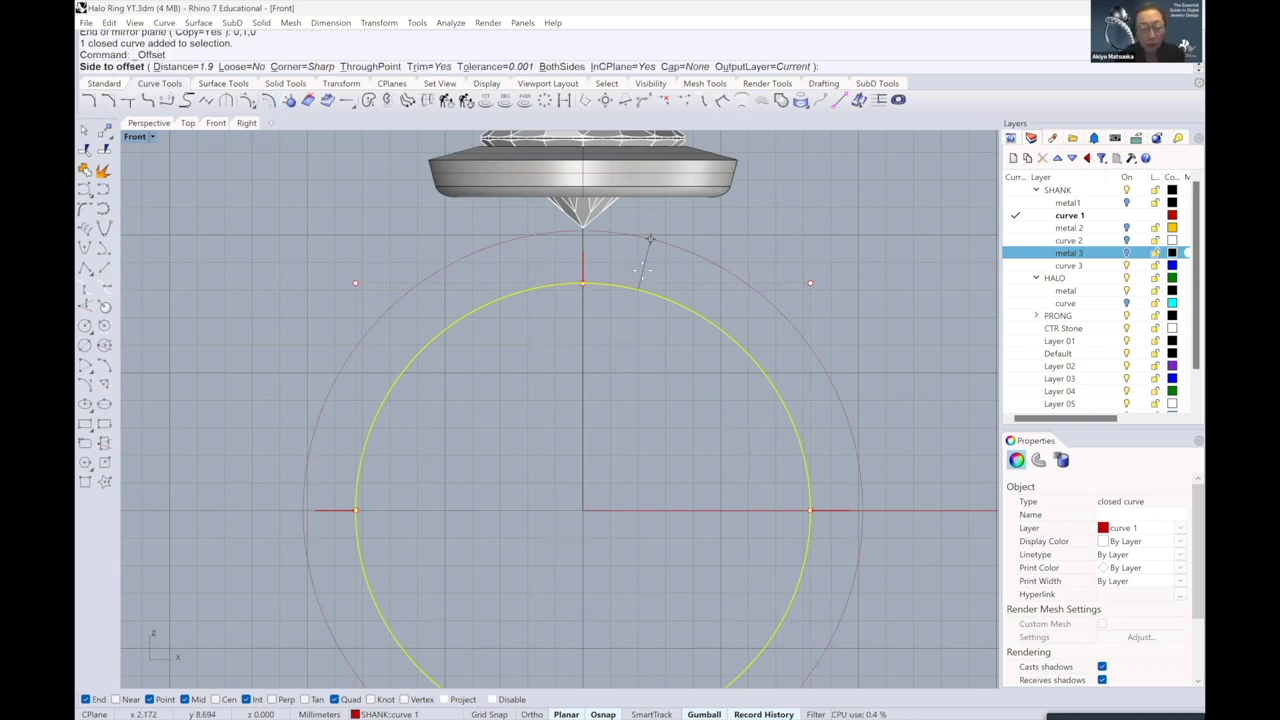
type(".6")
key("Return")
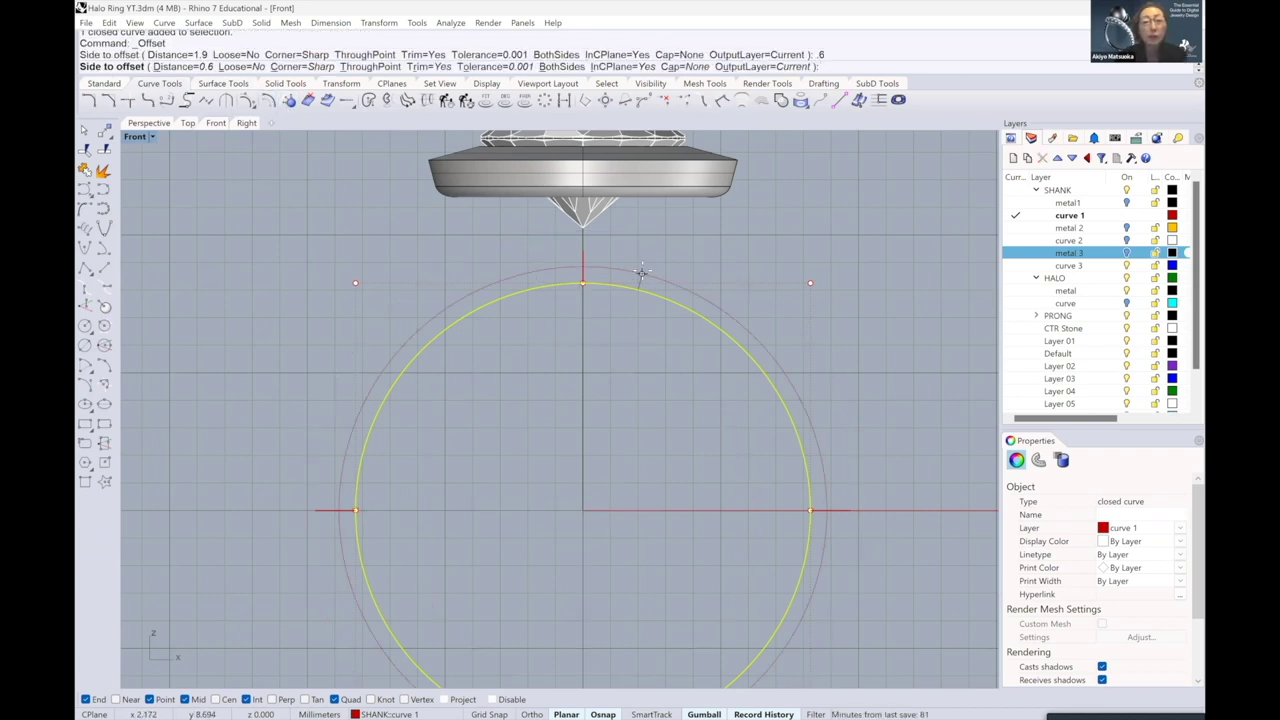
left_click(645, 273)
scroll(590, 258, "up", 1)
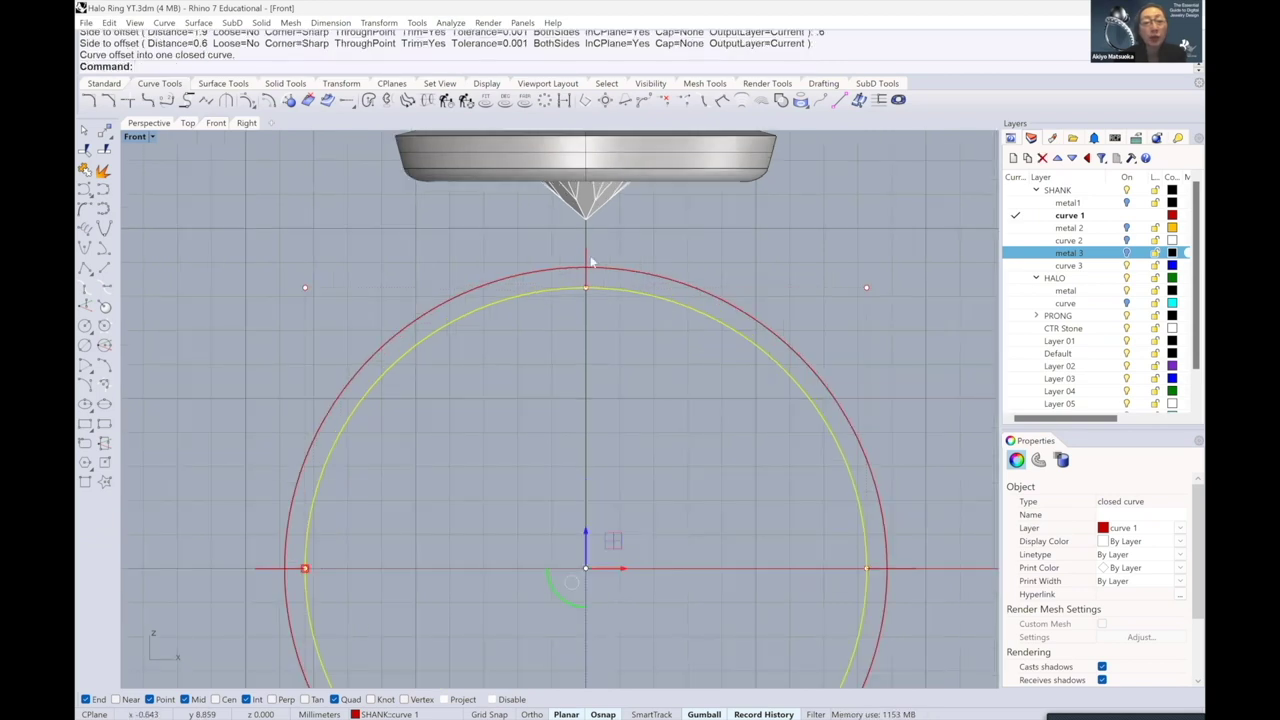
left_click(627, 263)
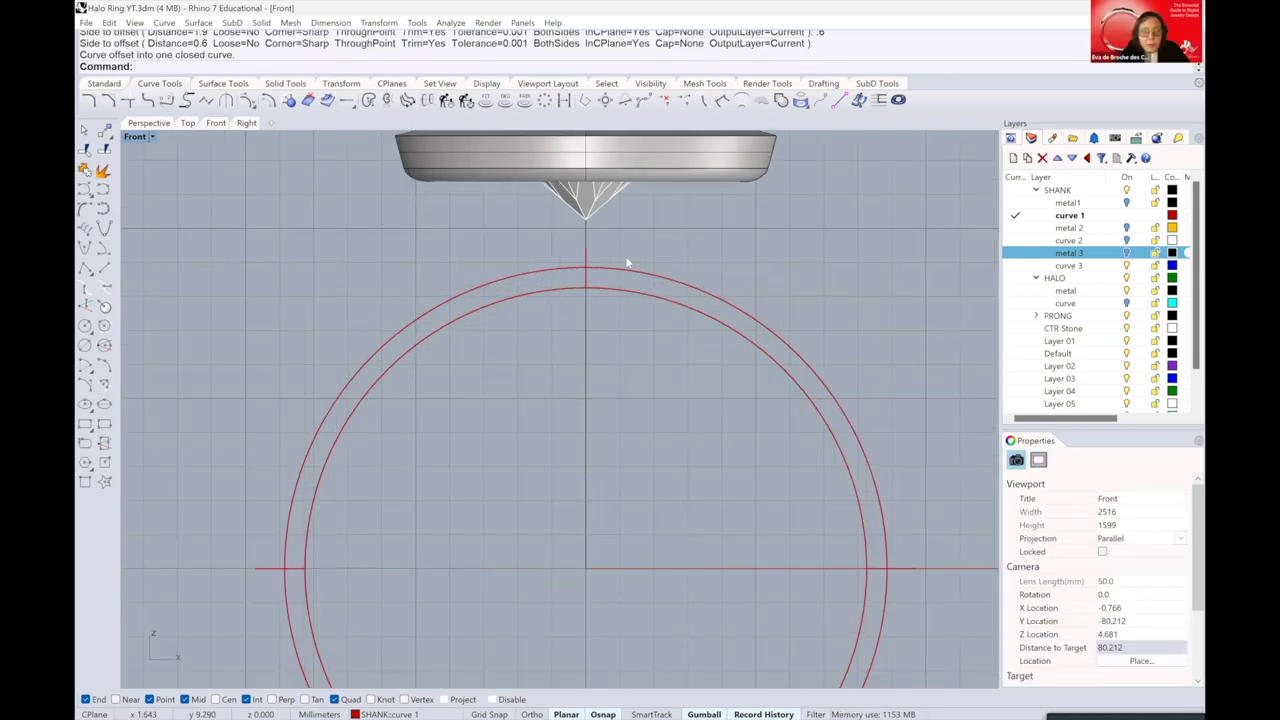
- Draw a 4.5 mm diameter circle with the Vertical option, centred on the top of the offset circle and lying horizontally
scroll(588, 275, "up", 2)
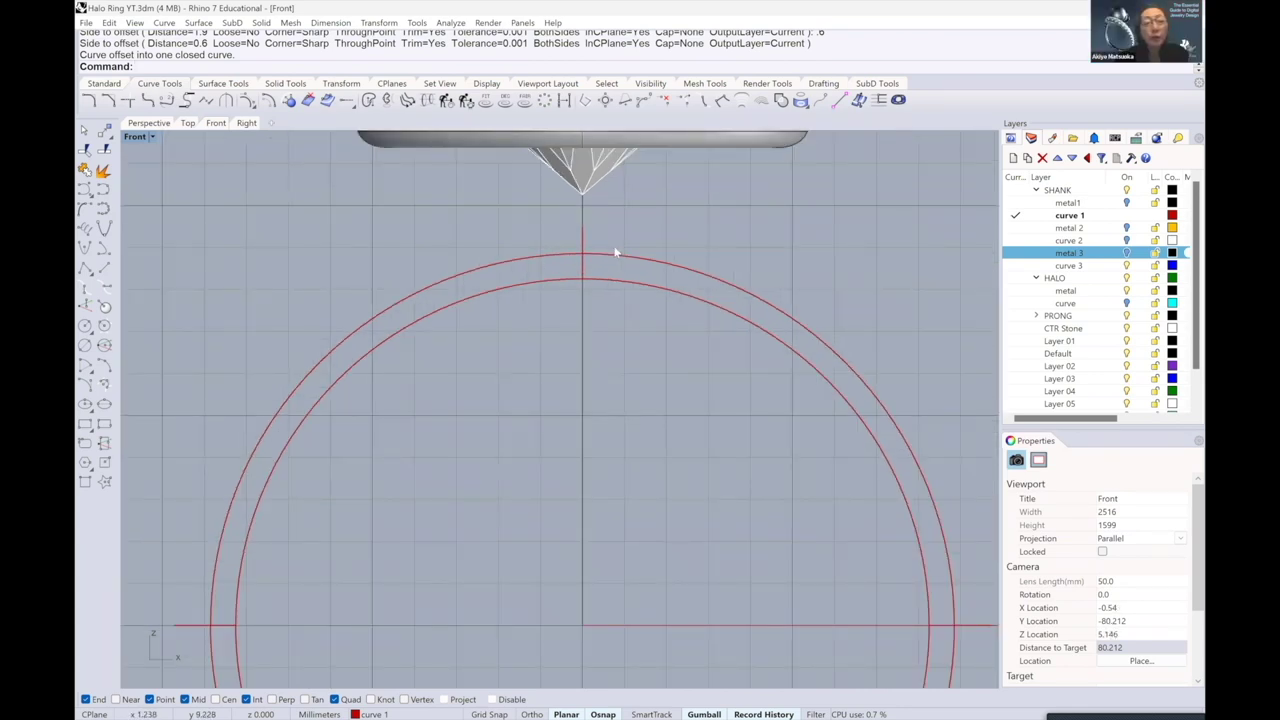
right_click_drag(626, 238, 570, 260)
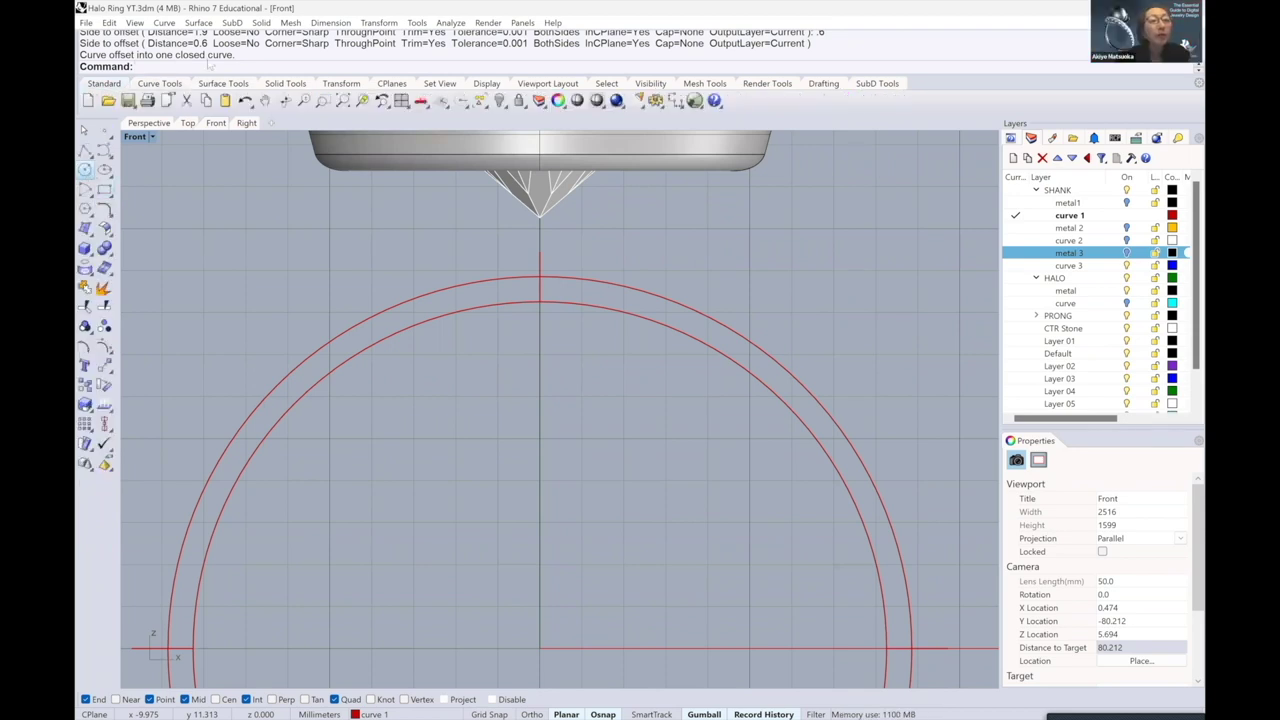
left_click(238, 67)
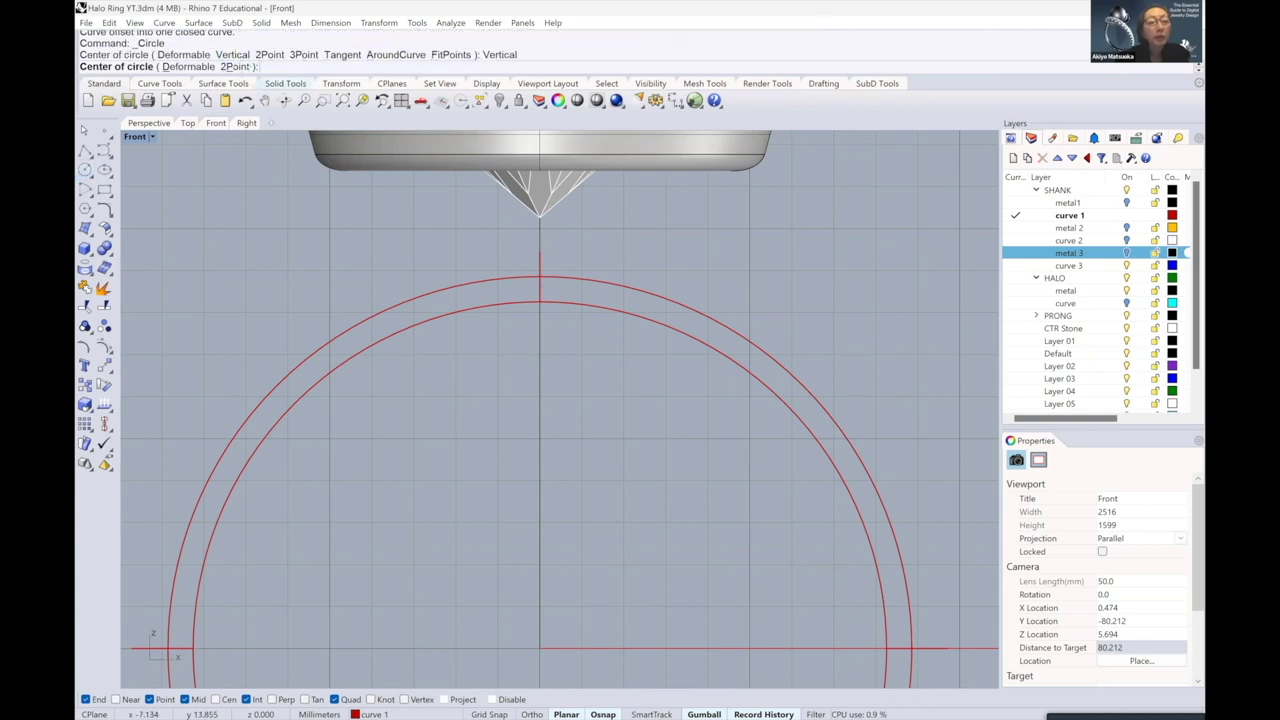
left_click(540, 276)
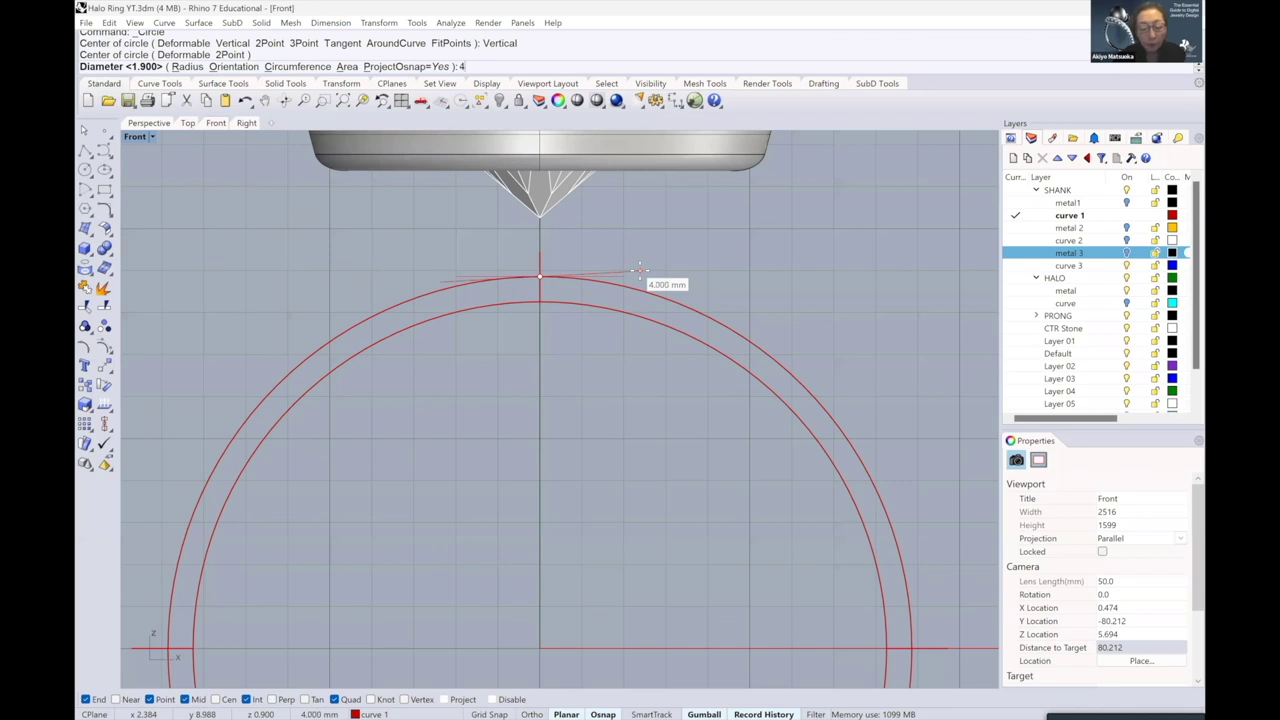
type("4.5")
key("Return")
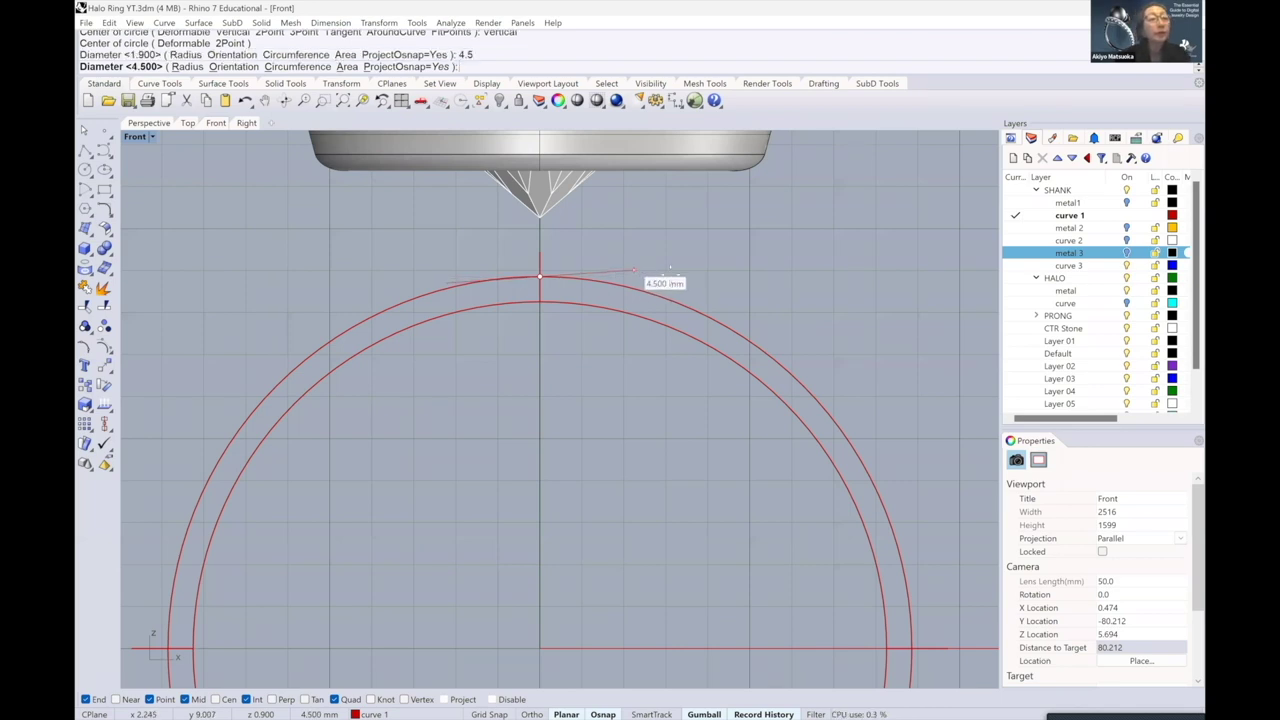
key("shift")
left_click(692, 274)
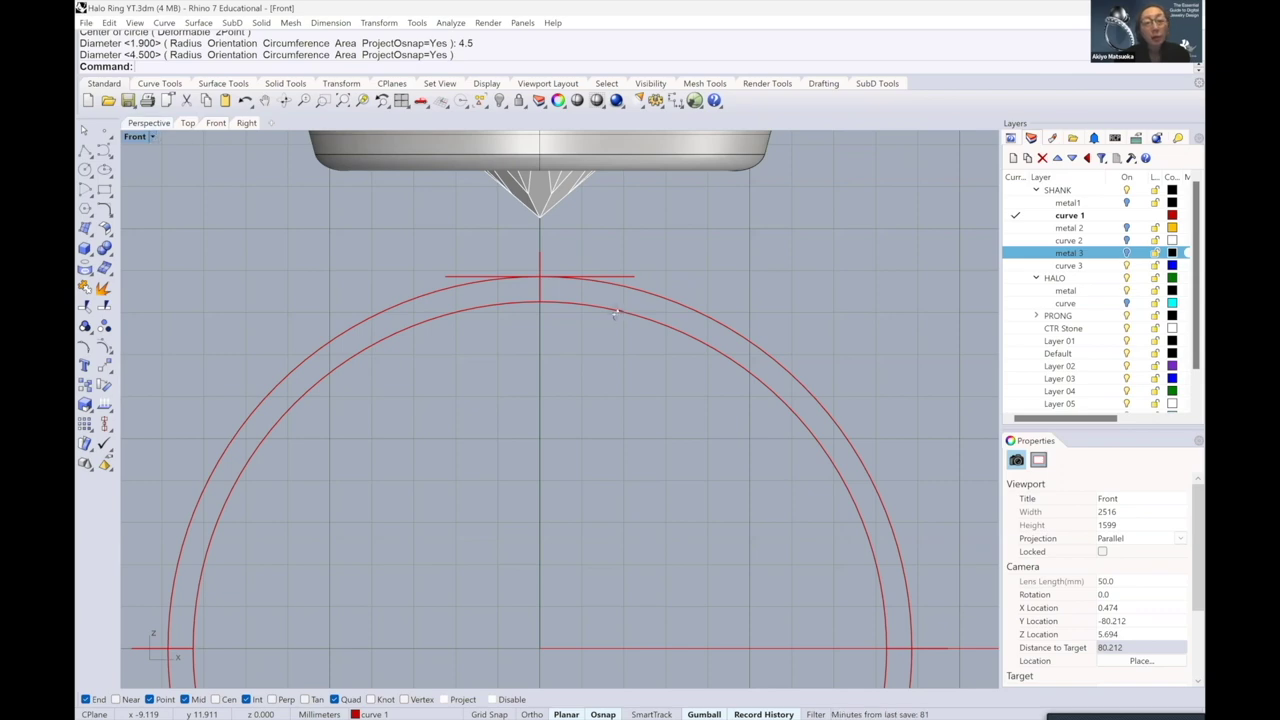
- Examine in the Perspective view how the horizontal circle sits on the offset finger circle beneath the centre stone
key("ctrl+F4")
scroll(573, 346, "up", 3)
right_click_drag(573, 346, 595, 341)
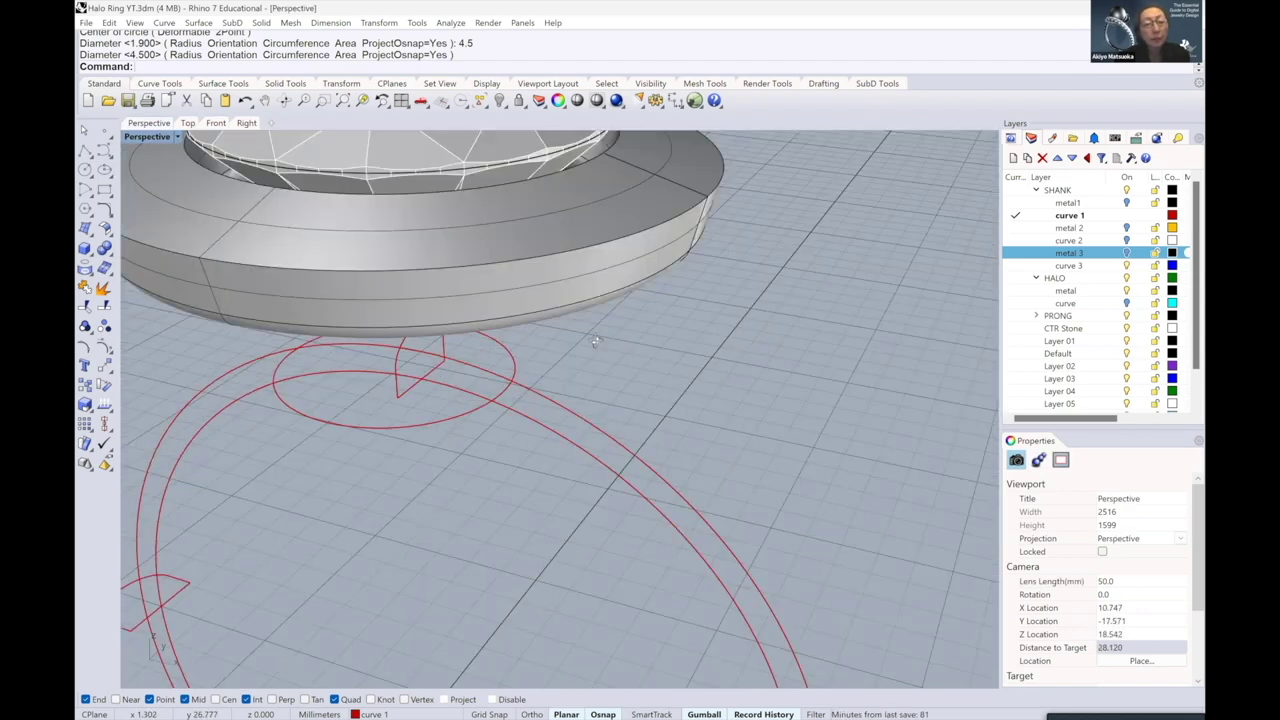
right_click_drag(370, 316, 549, 323)
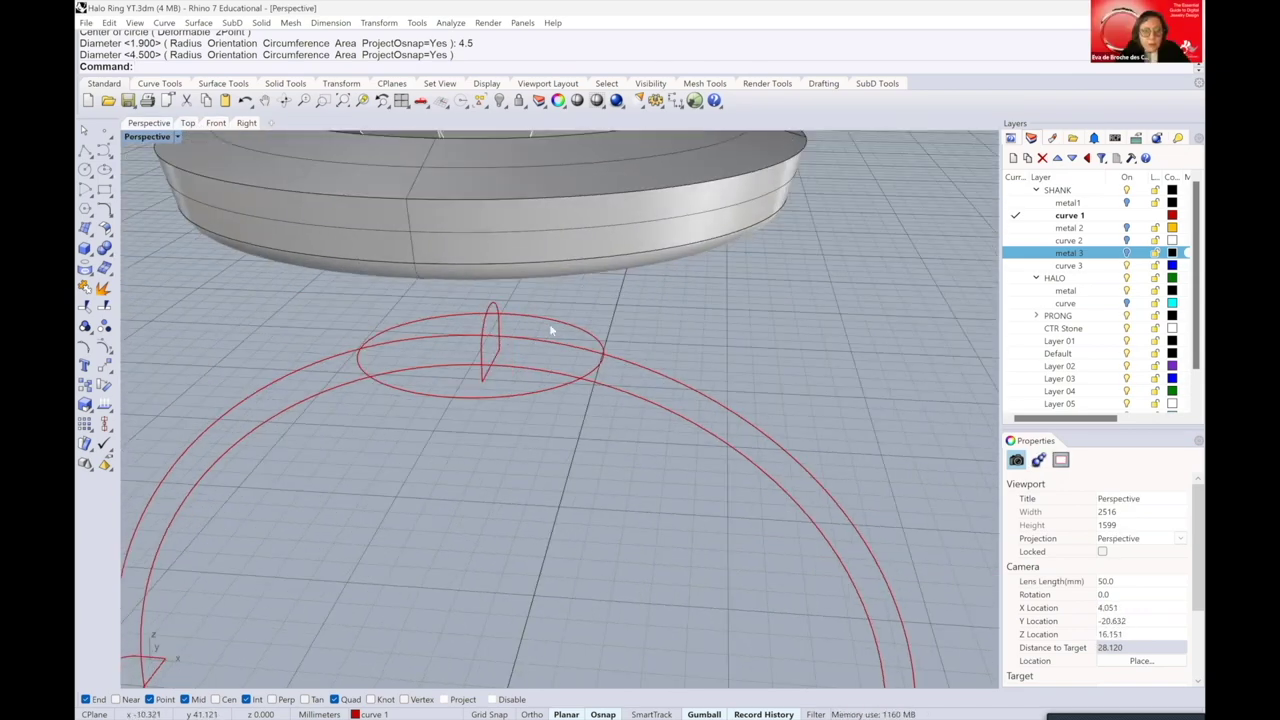
scroll(620, 330, "down", 2)
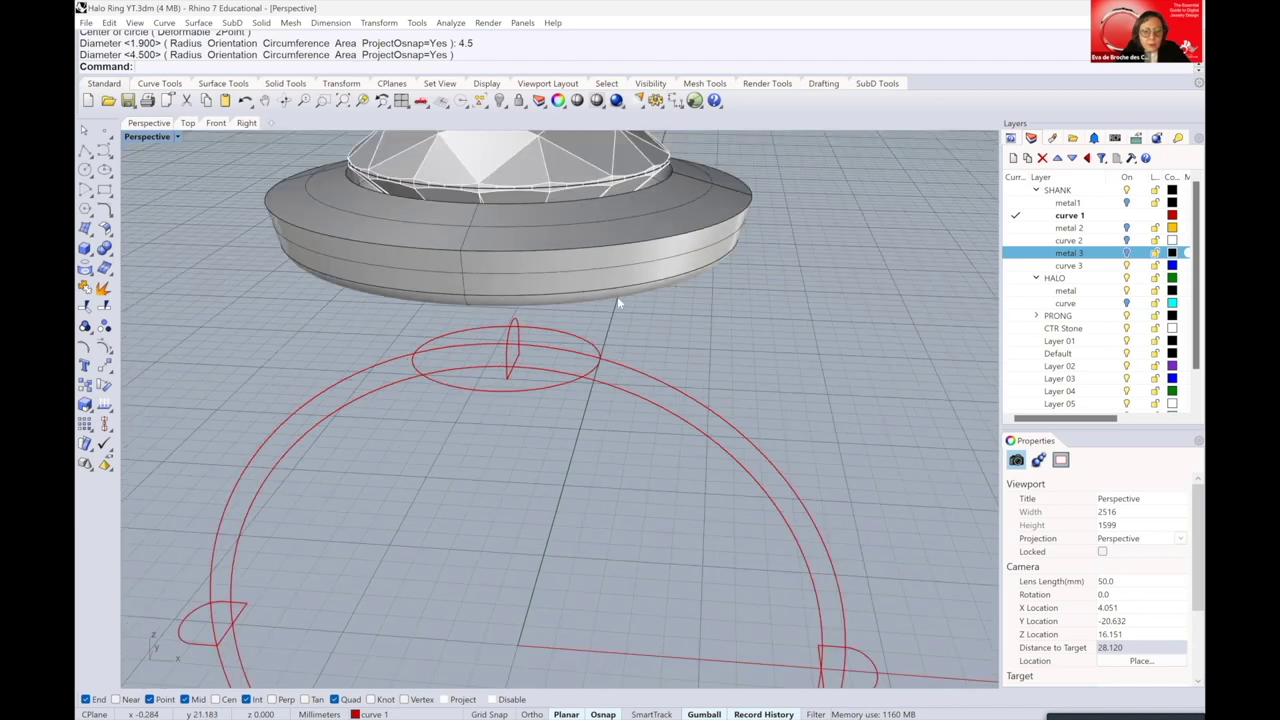
scroll(620, 300, "down", 3)
right_click_drag(500, 314, 475, 316)
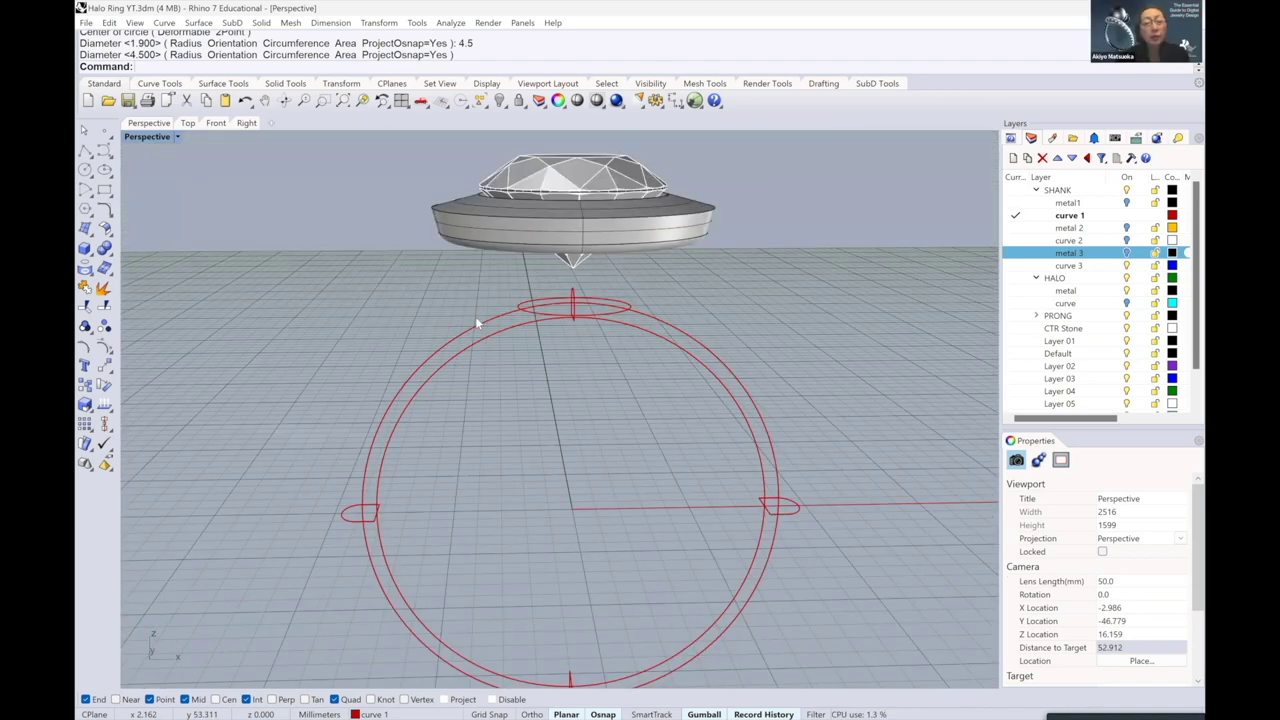
scroll(671, 273, "up", 3)
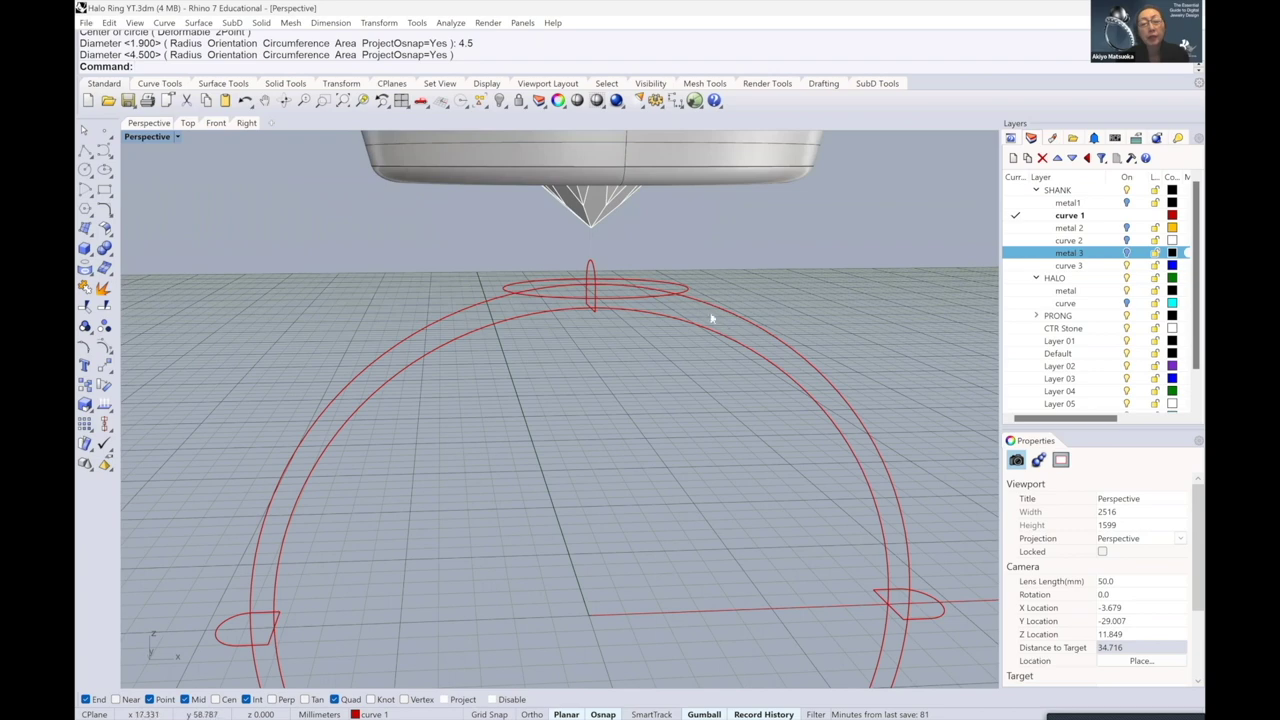
left_click(489, 304)
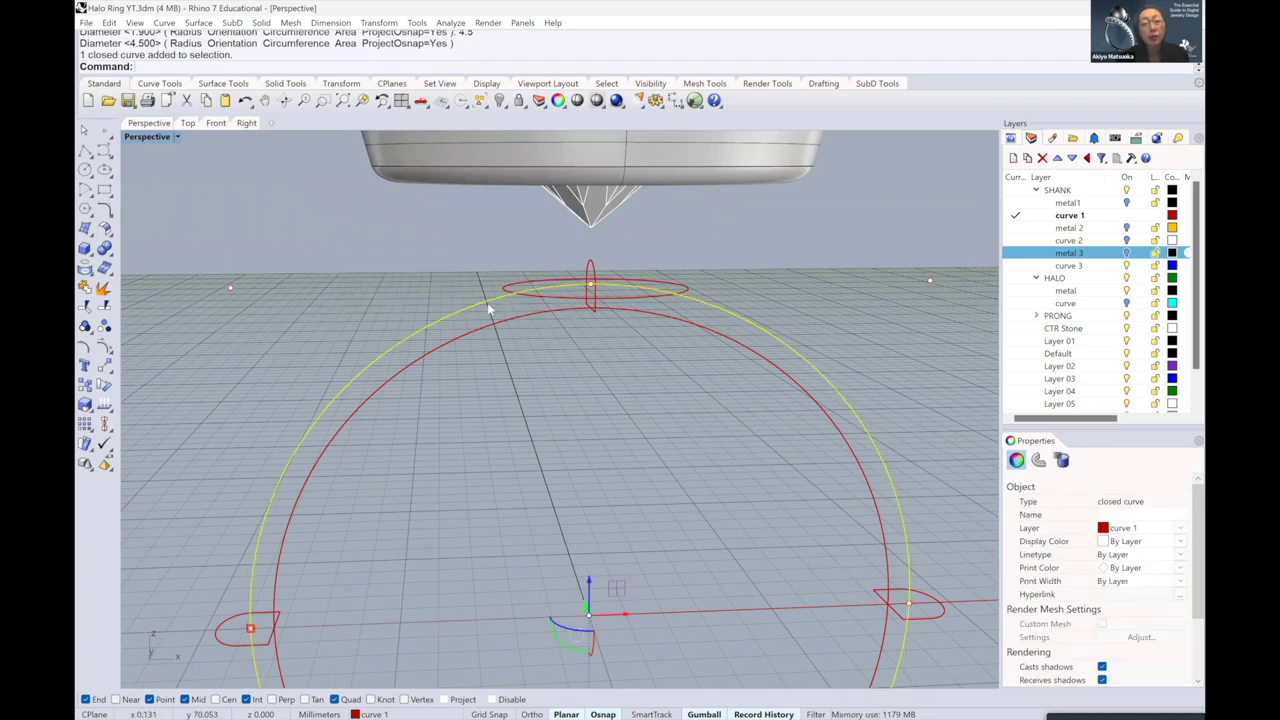
left_click(443, 278)
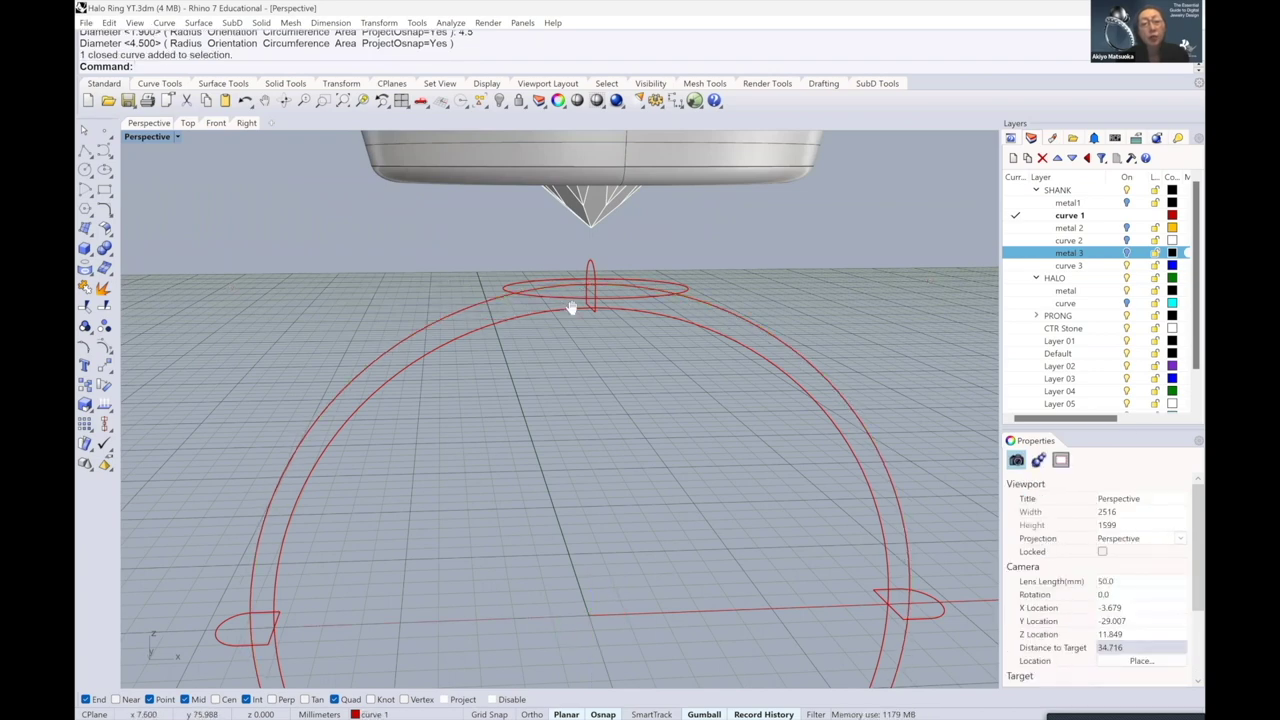
right_click_drag(369, 213, 320, 151)
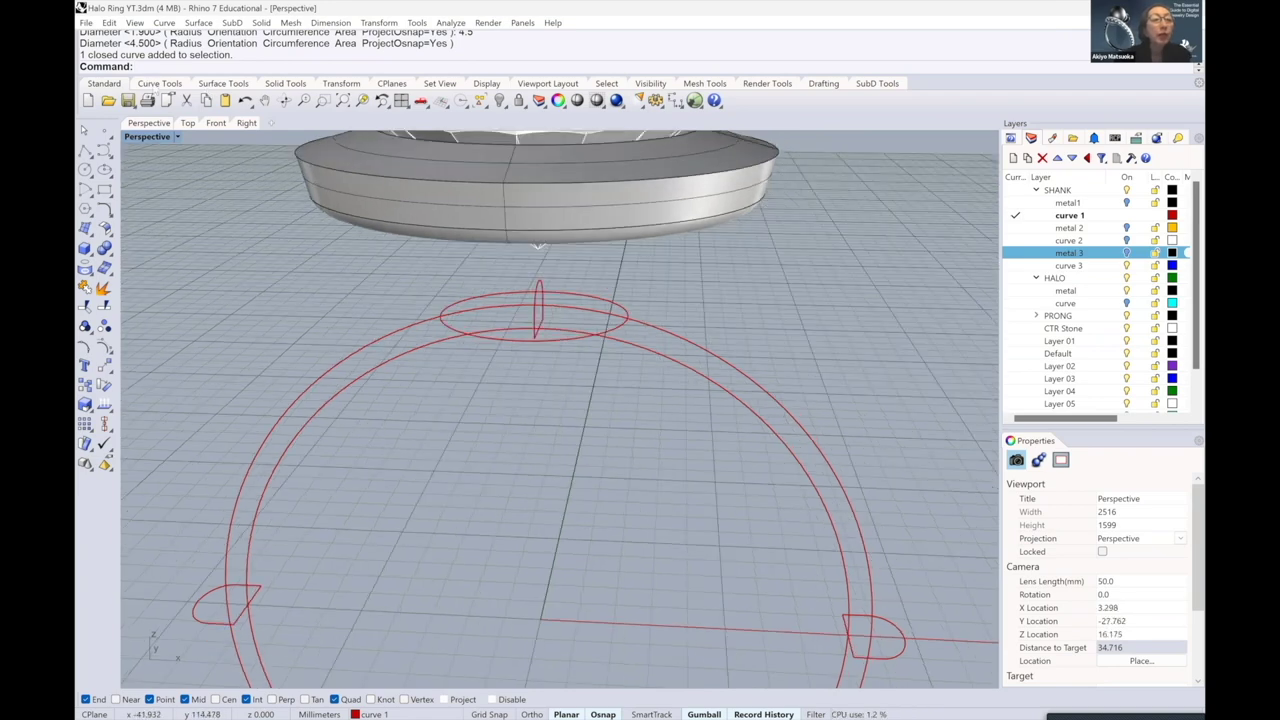
- Create a curve from two views using the horizontal circle and the offset finger circle
left_click(159, 83)
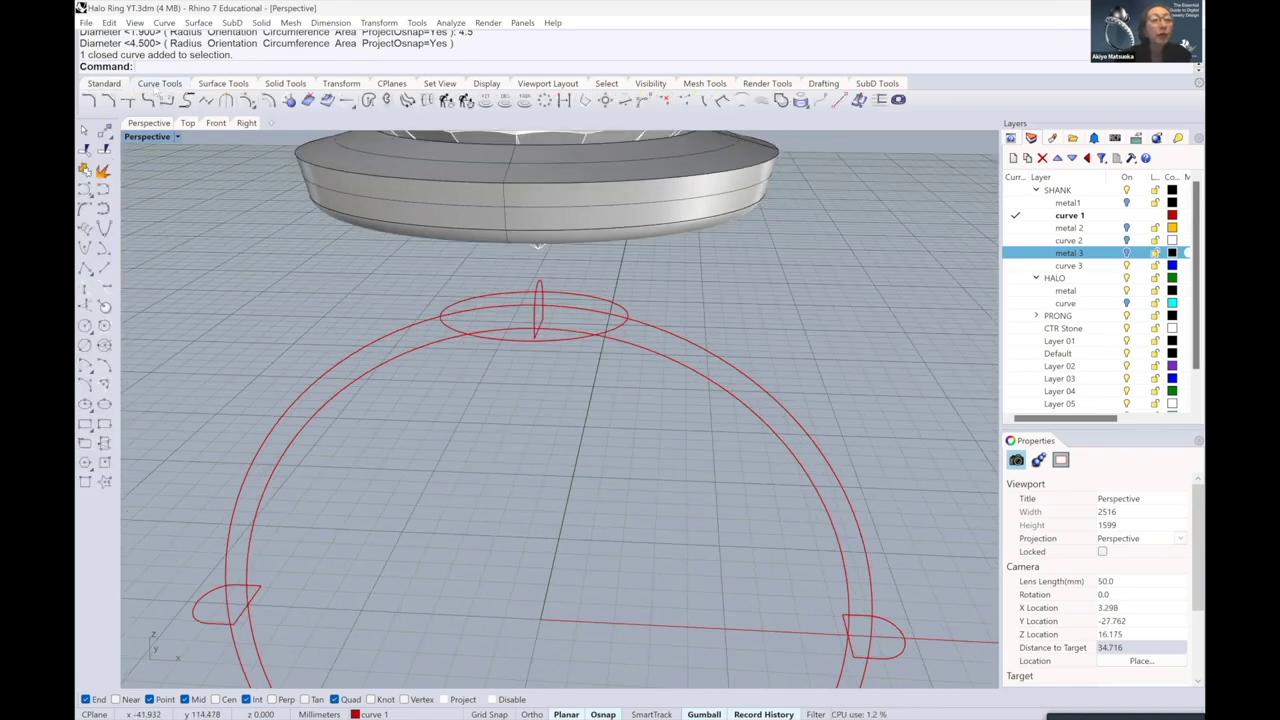
left_click(388, 102)
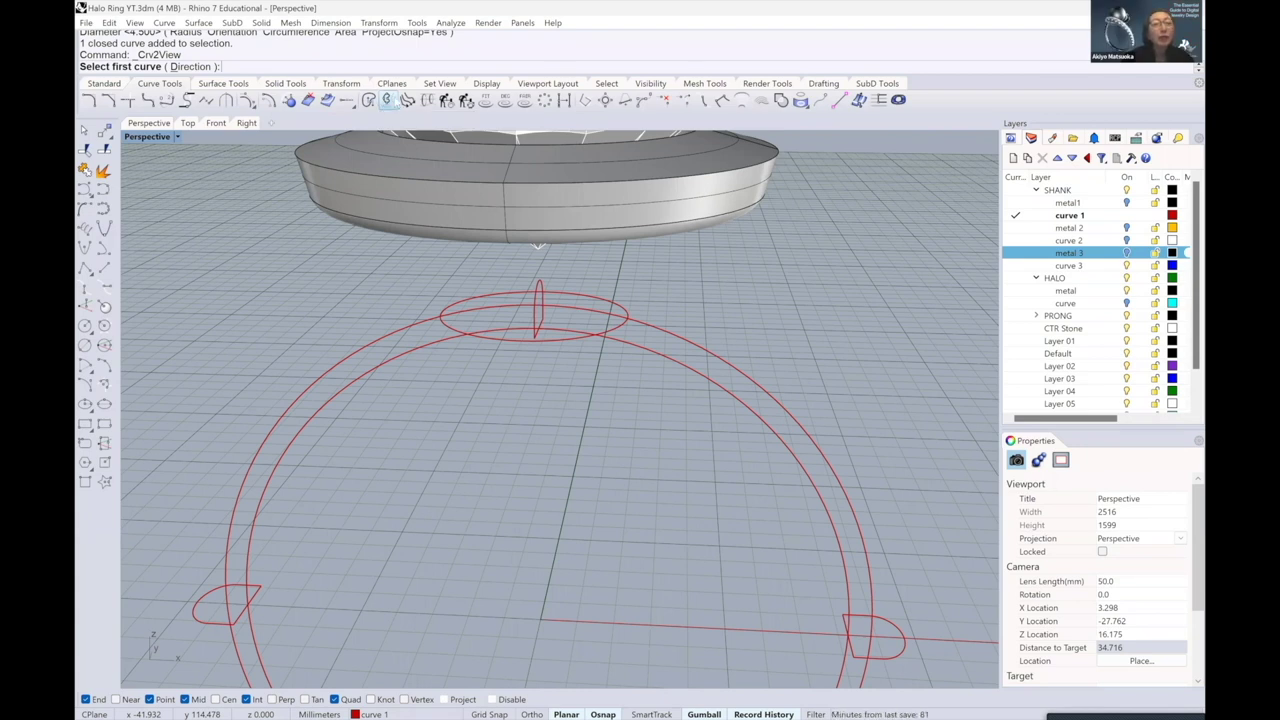
scroll(434, 341, "up", 3)
left_click(441, 332)
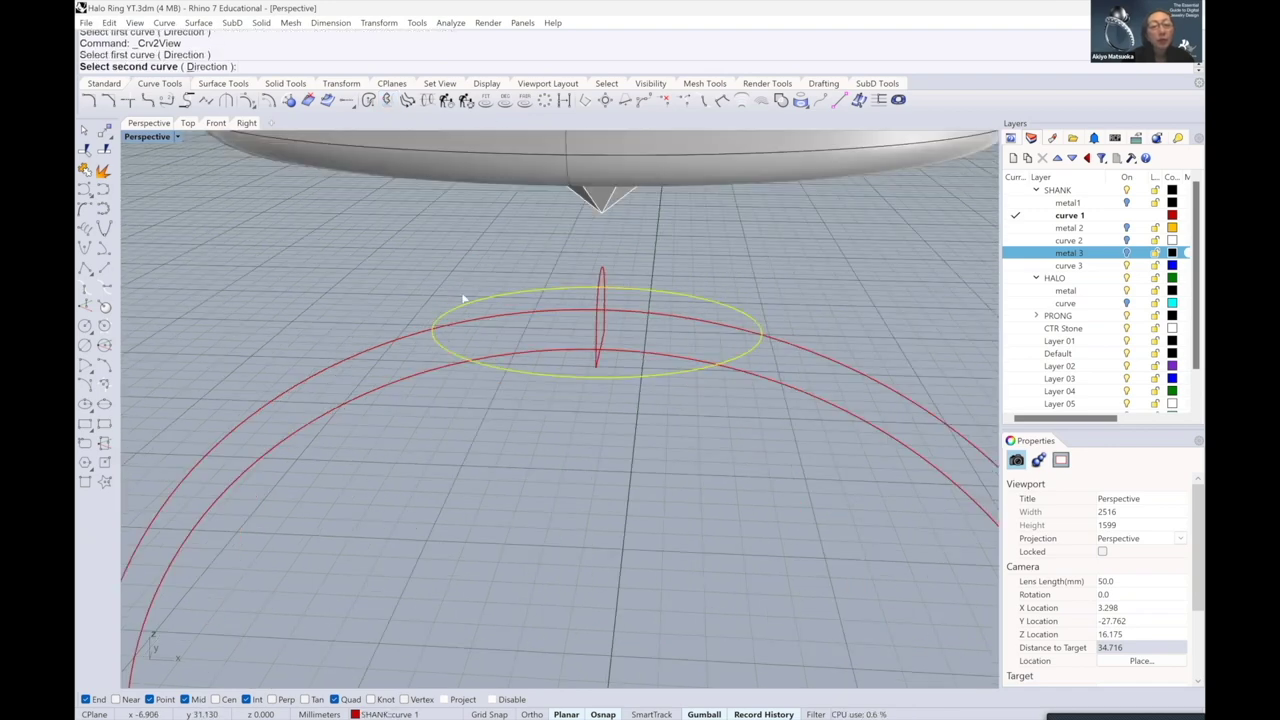
left_click(493, 319)
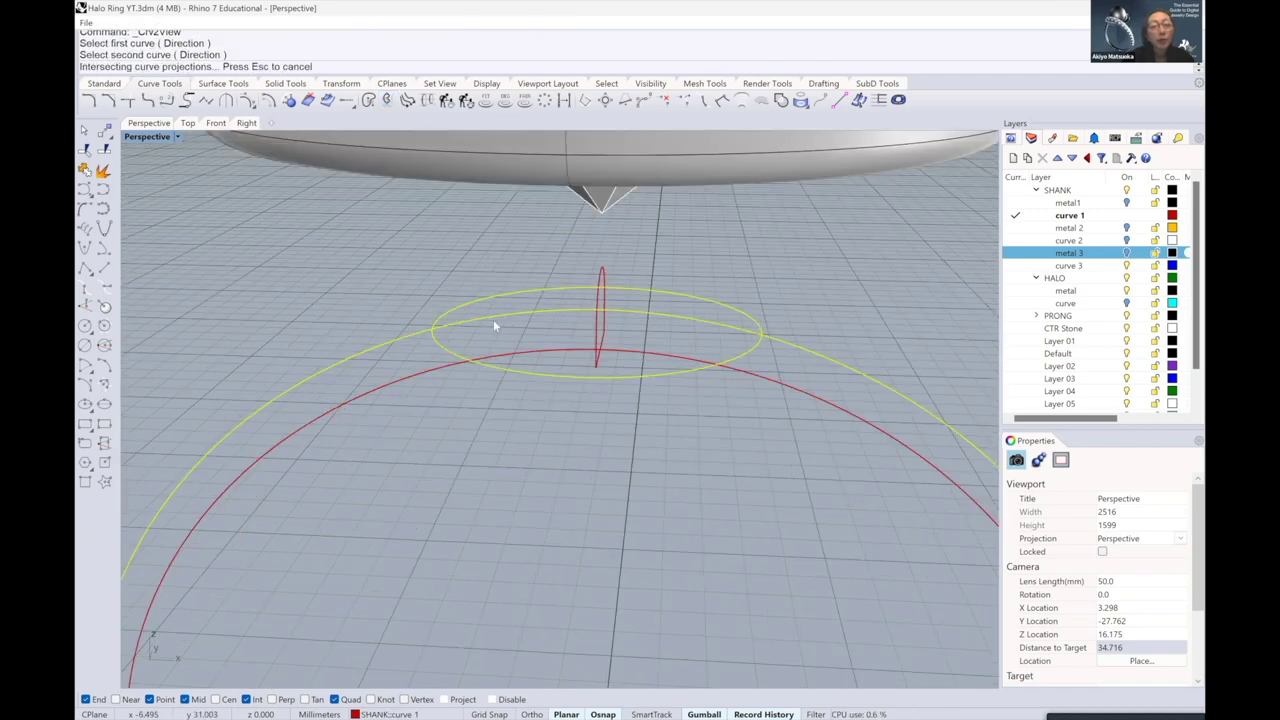
- Delete the original flat horizontal circle, accepting the break in its history
mouse_move(412, 273)
right_mouse_down()
mouse_move(410, 250)
mouse_move(414, 262)
right_mouse_up()
scroll(414, 262, "up", 3)
left_click(408, 259)
key("Delete")
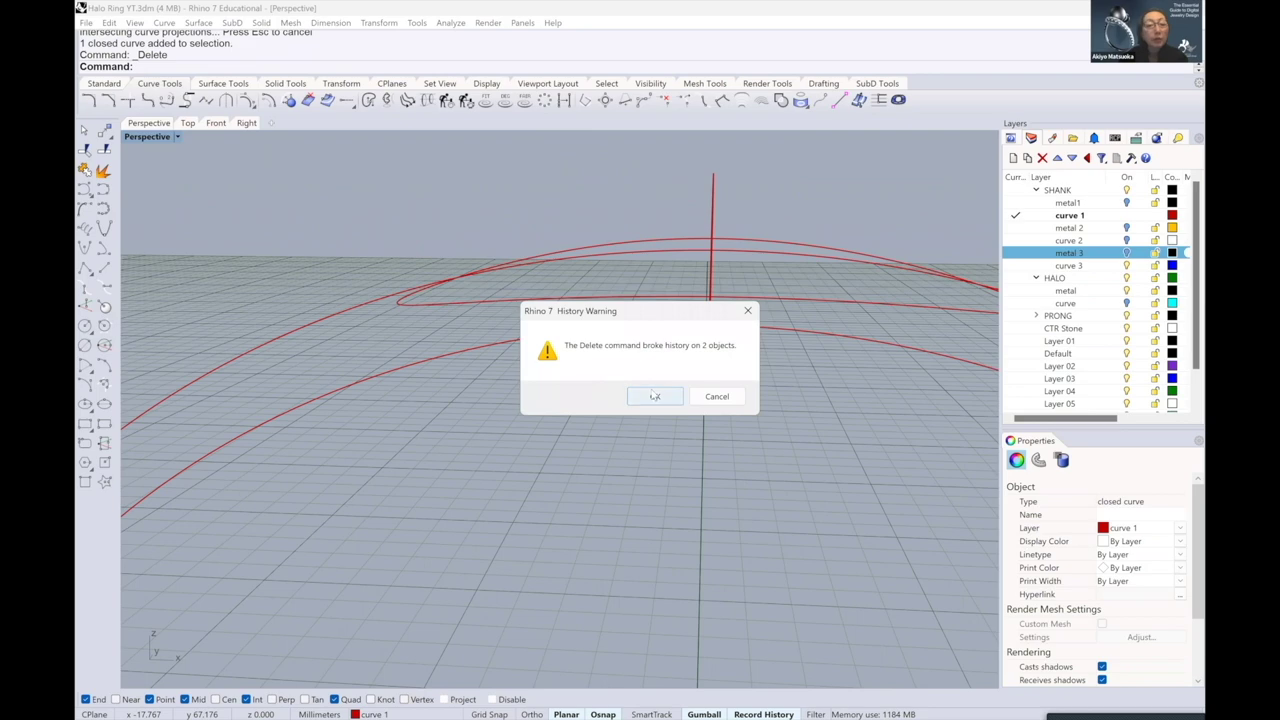
left_click(655, 396)
- Delete the duplicate curved loop at the bottom of the ring, keeping the one beneath the centre stone
left_click(494, 281)
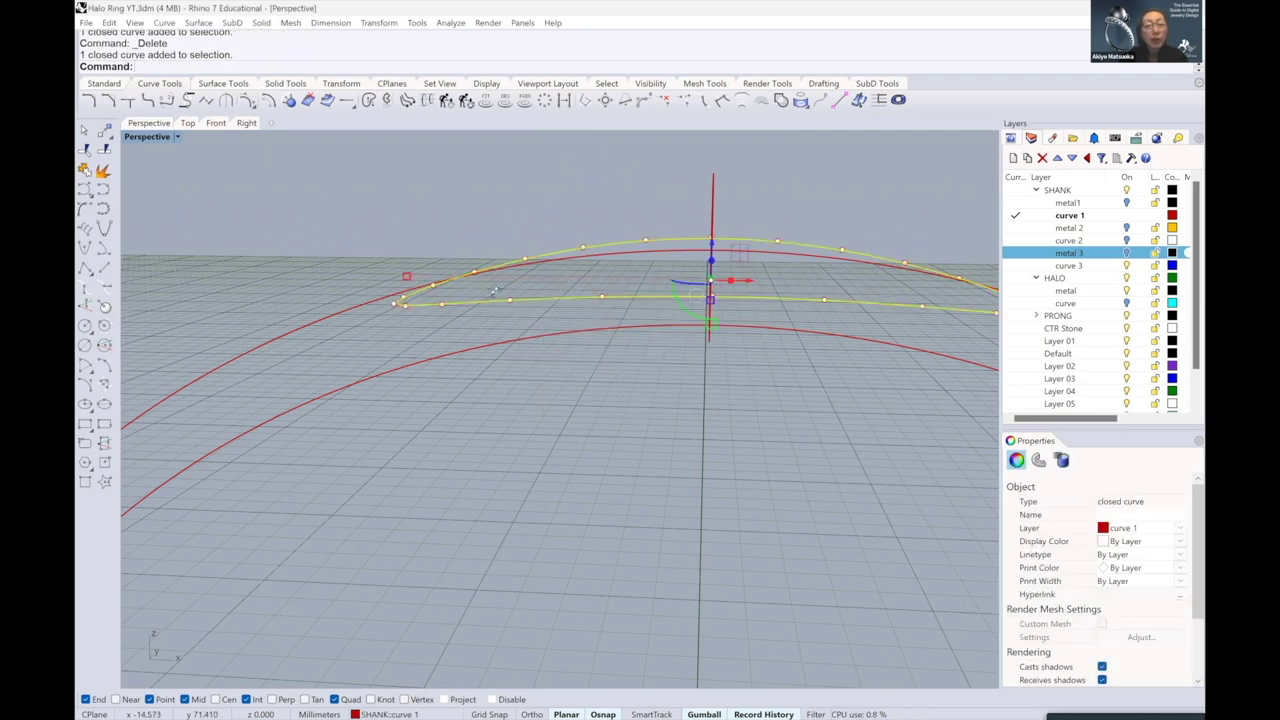
scroll(495, 283, "down", 6)
scroll(463, 295, "down", 2)
right_click_drag(463, 295, 450, 287)
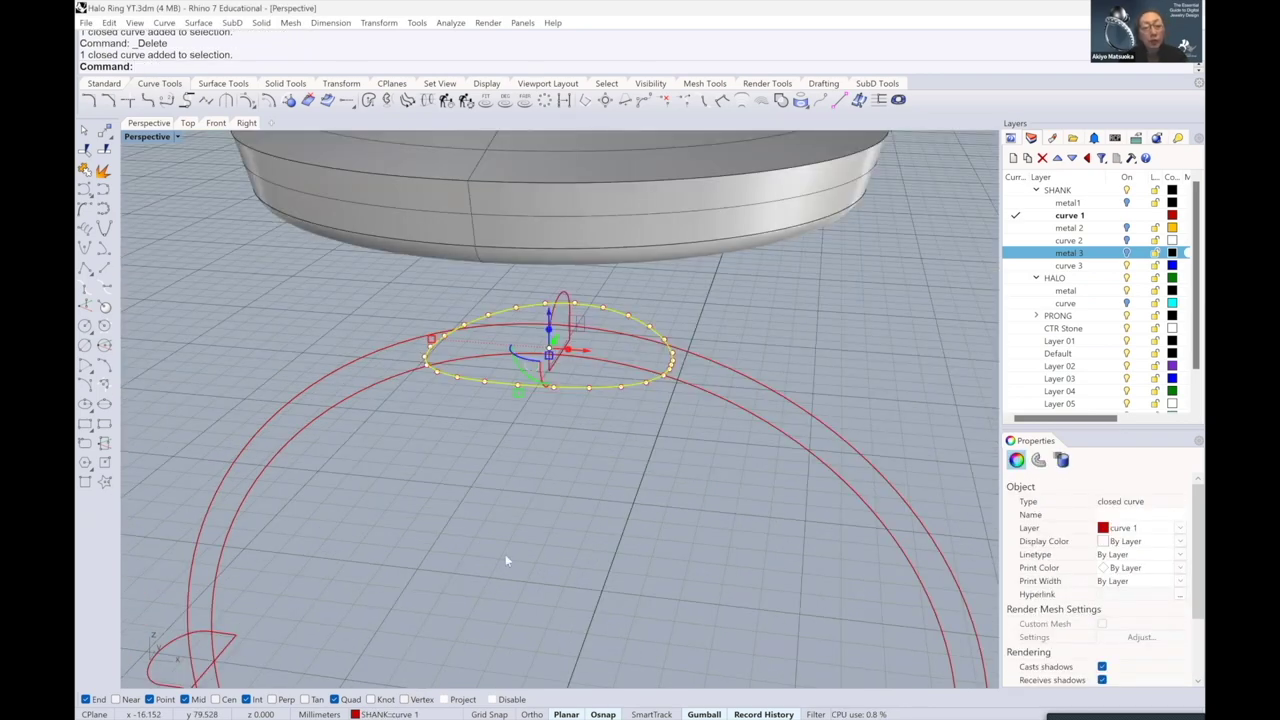
right_click_drag(505, 554, 534, 609)
right_click_drag(548, 550, 574, 627)
left_click(573, 619)
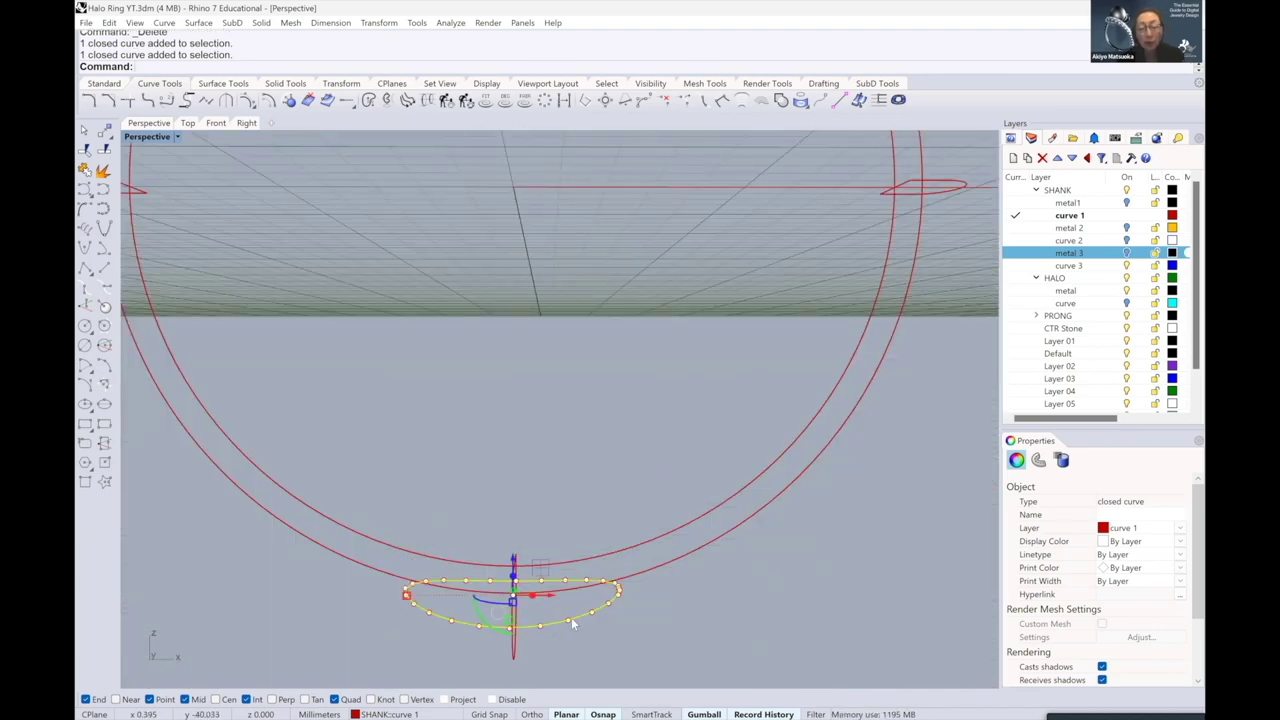
key("Delete")
scroll(583, 561, "down", 7)
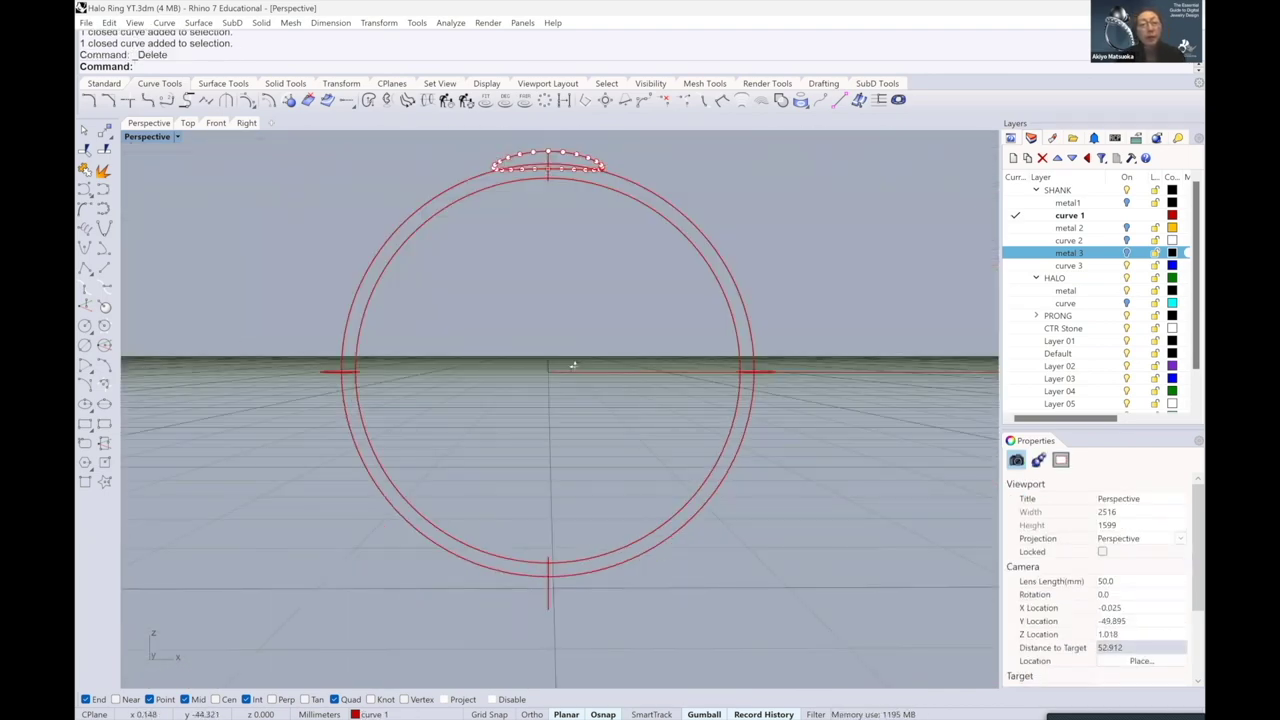
right_click_drag(952, 240, 962, 290)
key("Escape")
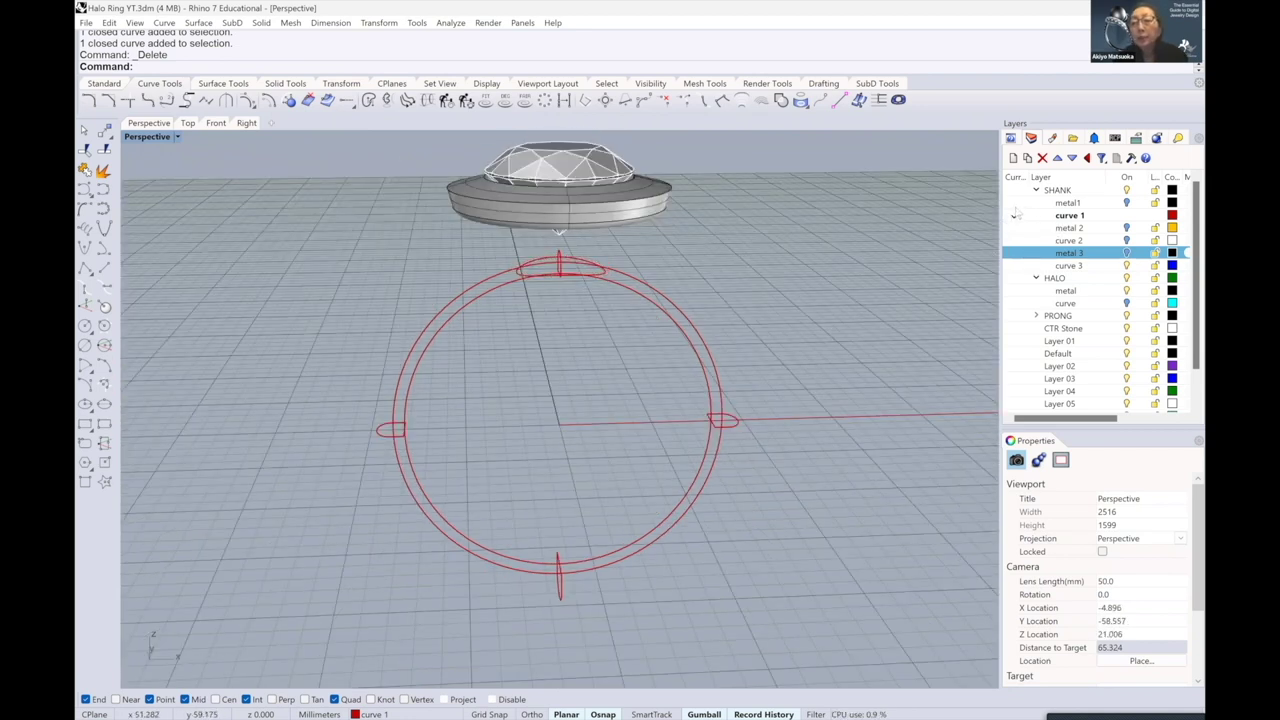
- Make metal1 the current layer and pipe the curved loop beneath the stone with flat caps at a 1.23 mm diameter
left_click(1016, 202)
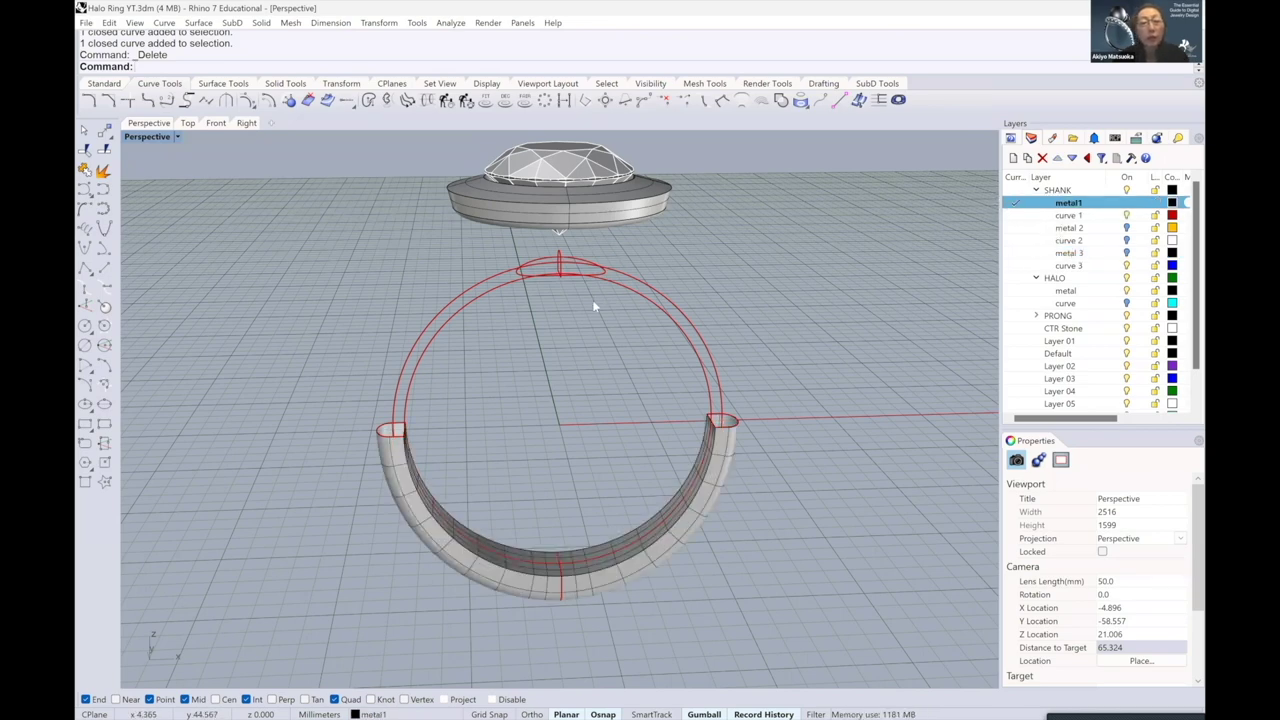
scroll(600, 310, "up", 3)
scroll(569, 284, "up", 7)
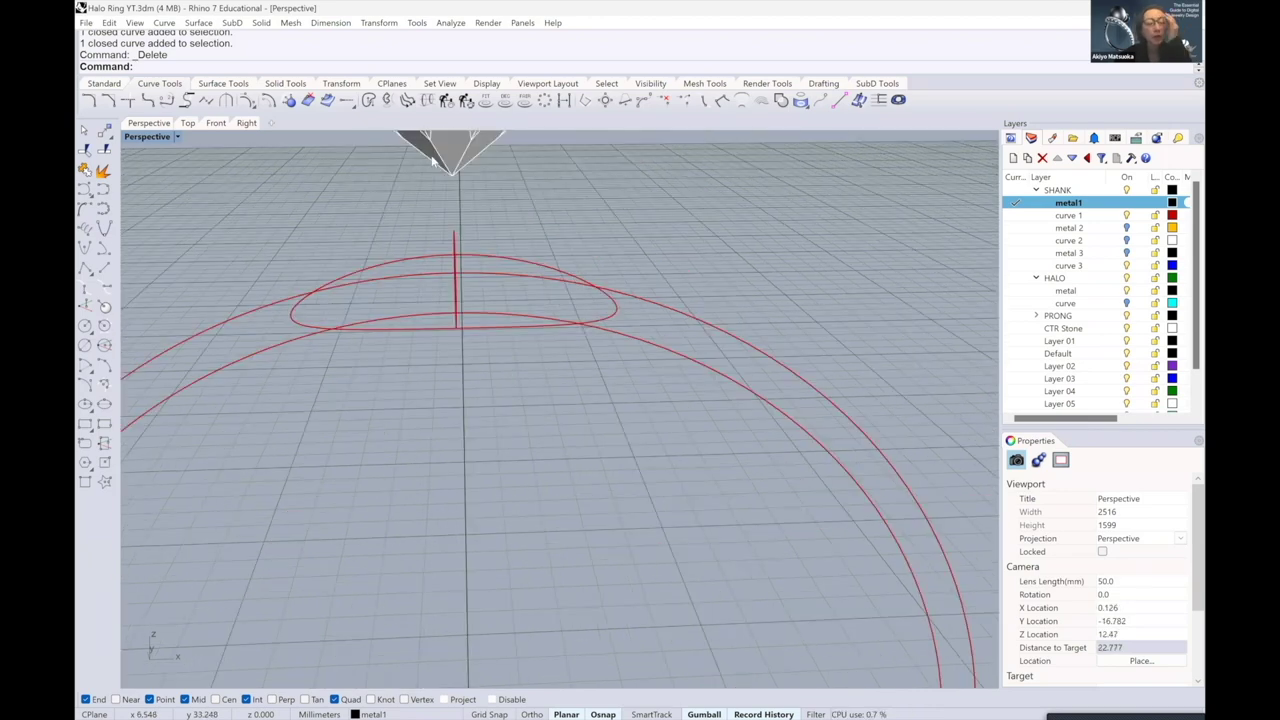
left_click(569, 275)
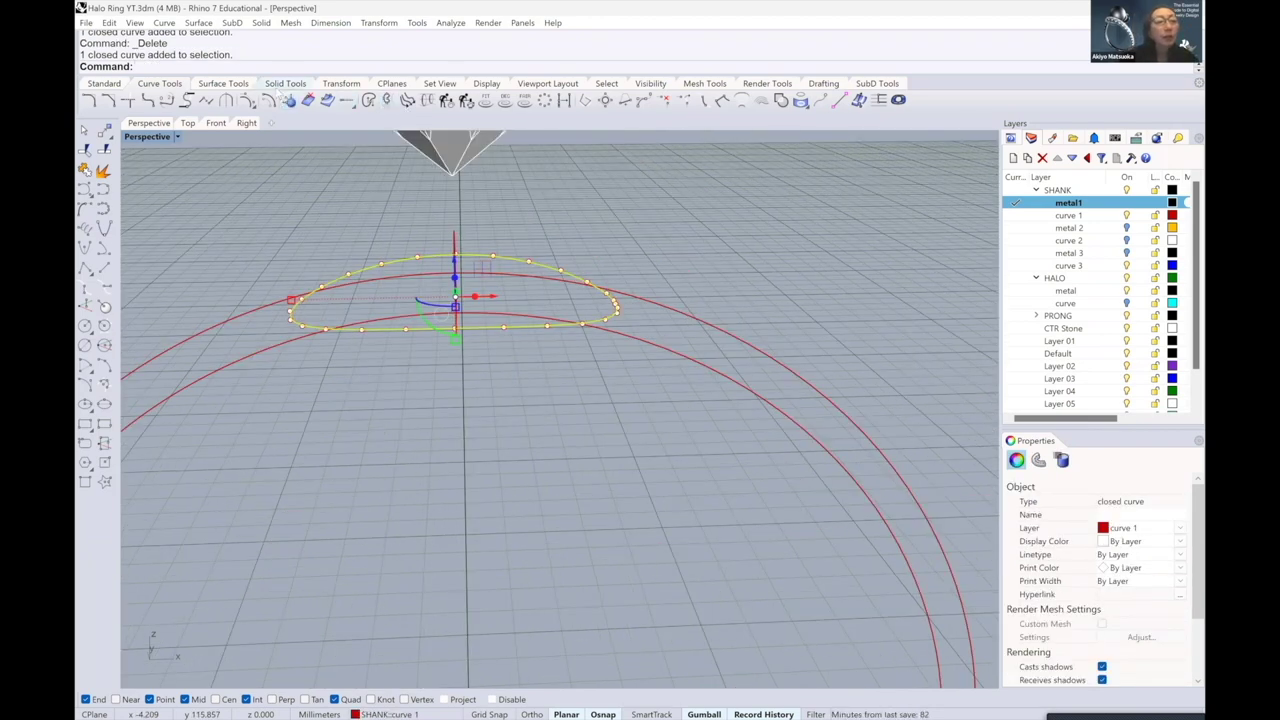
left_click(285, 83)
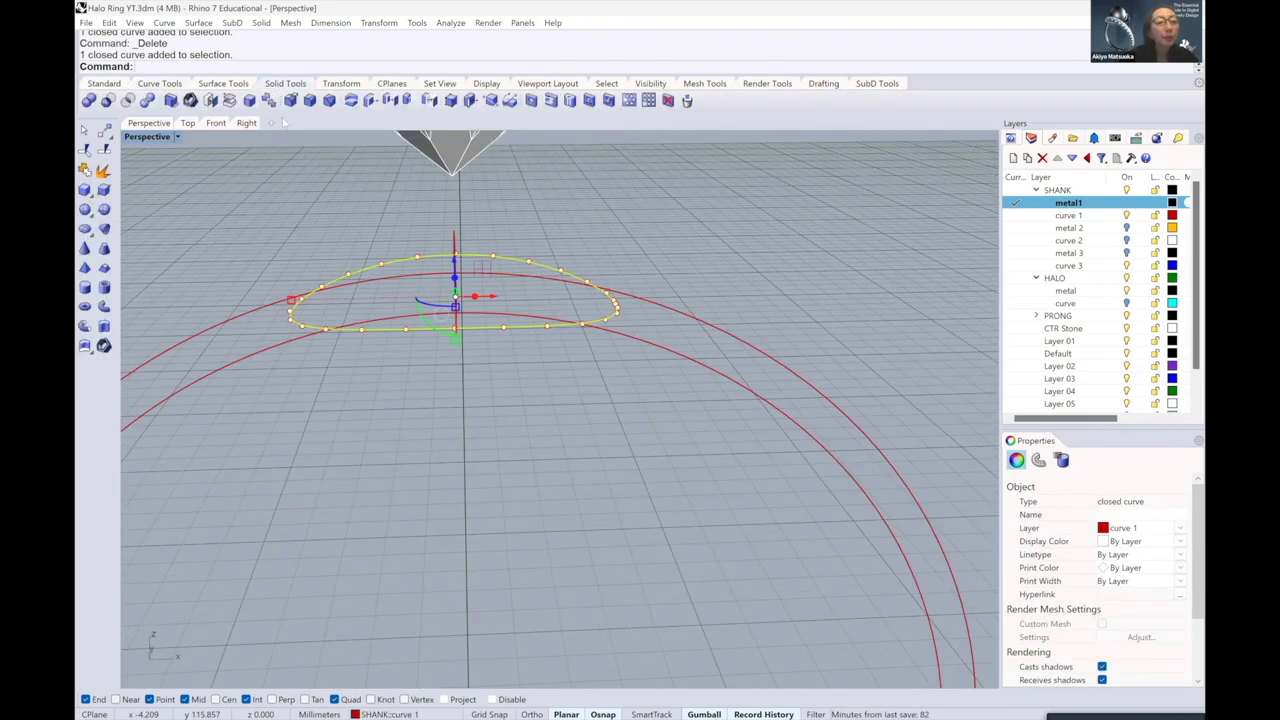
left_click(104, 308)
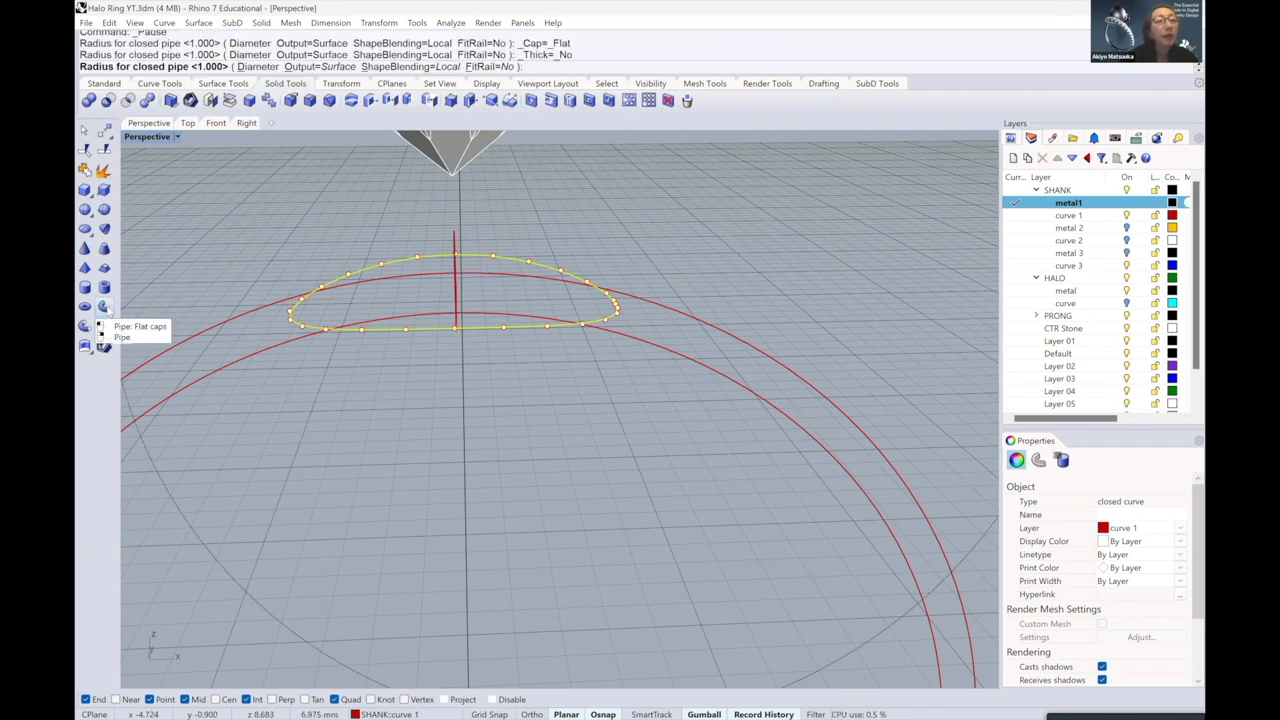
left_click(257, 66)
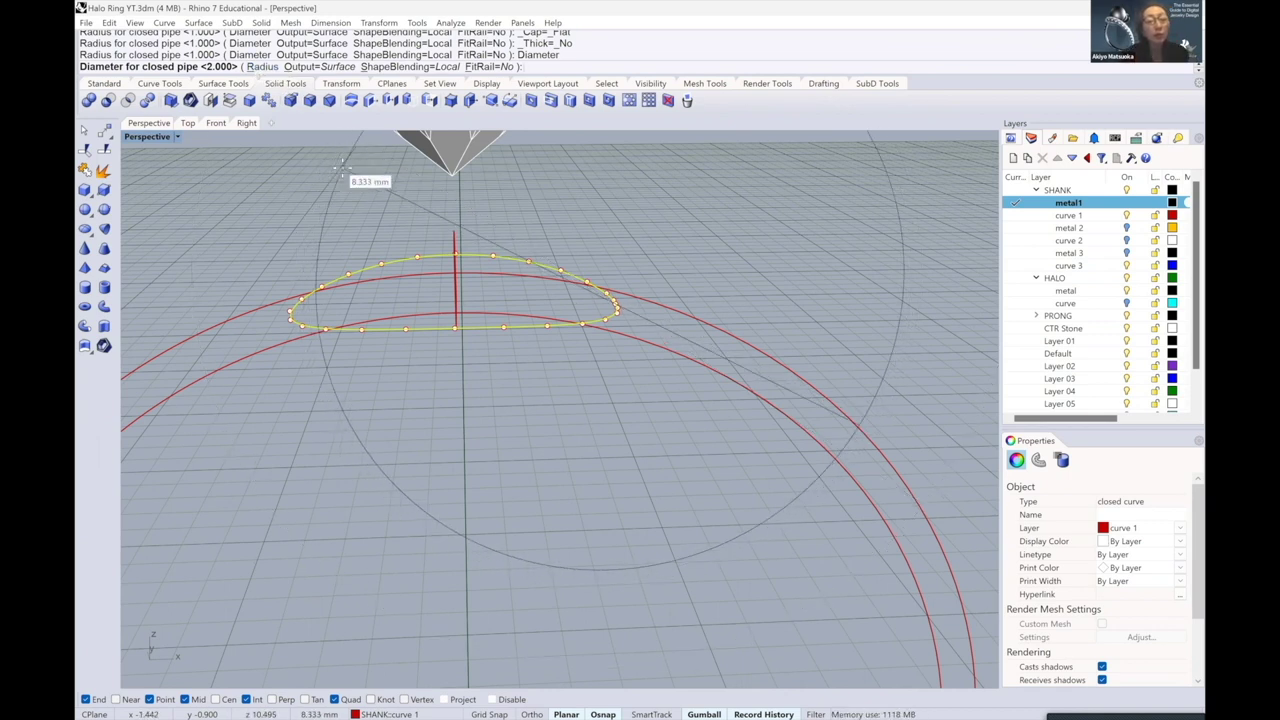
type("1")
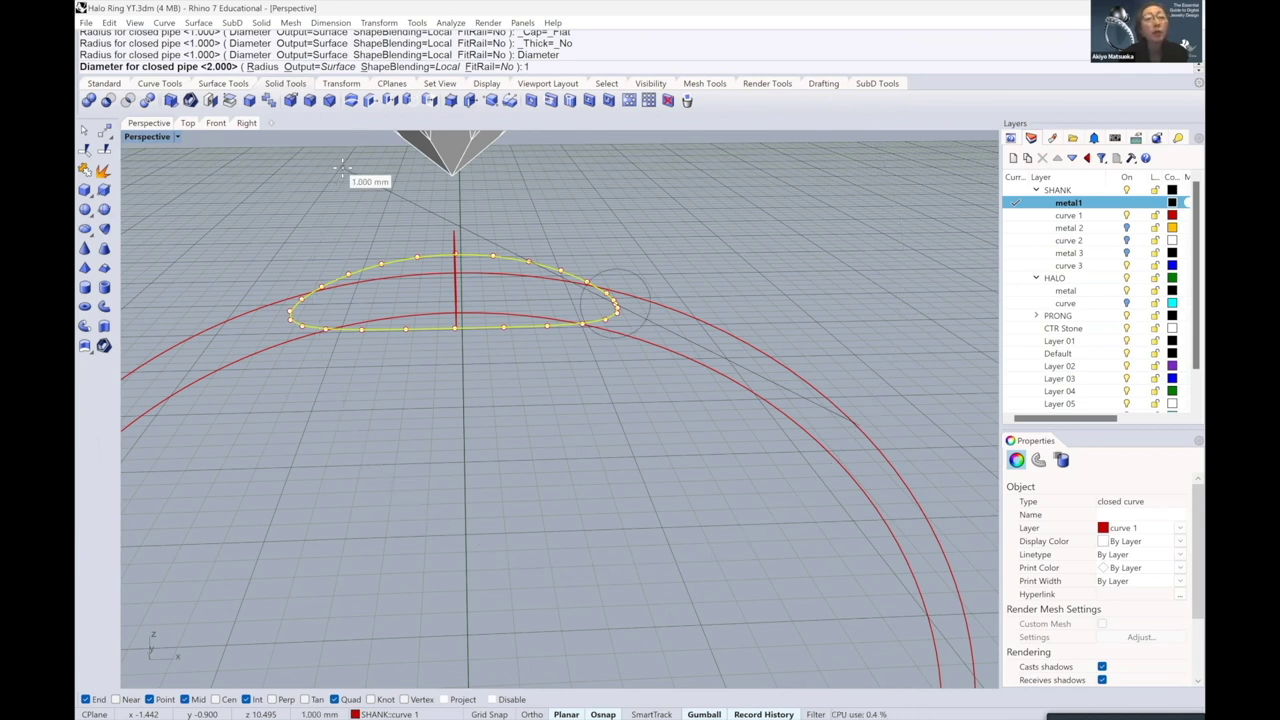
type(".2")
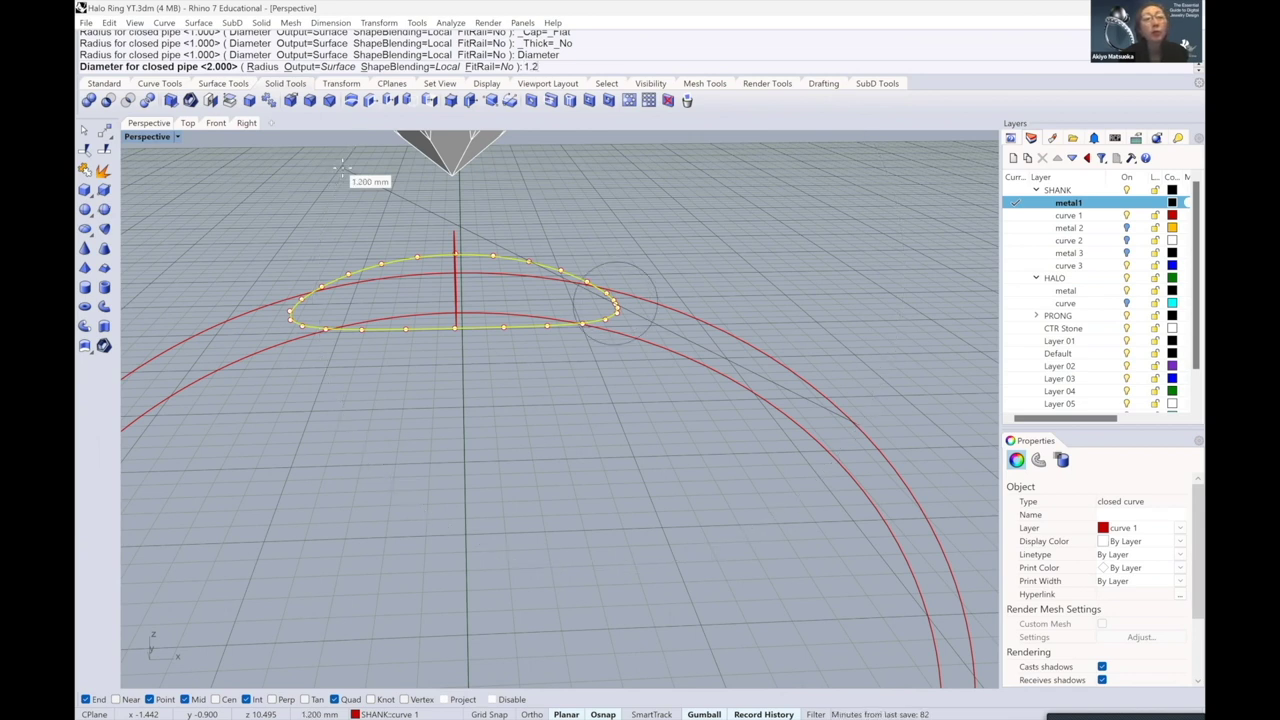
type("3")
key("Return")
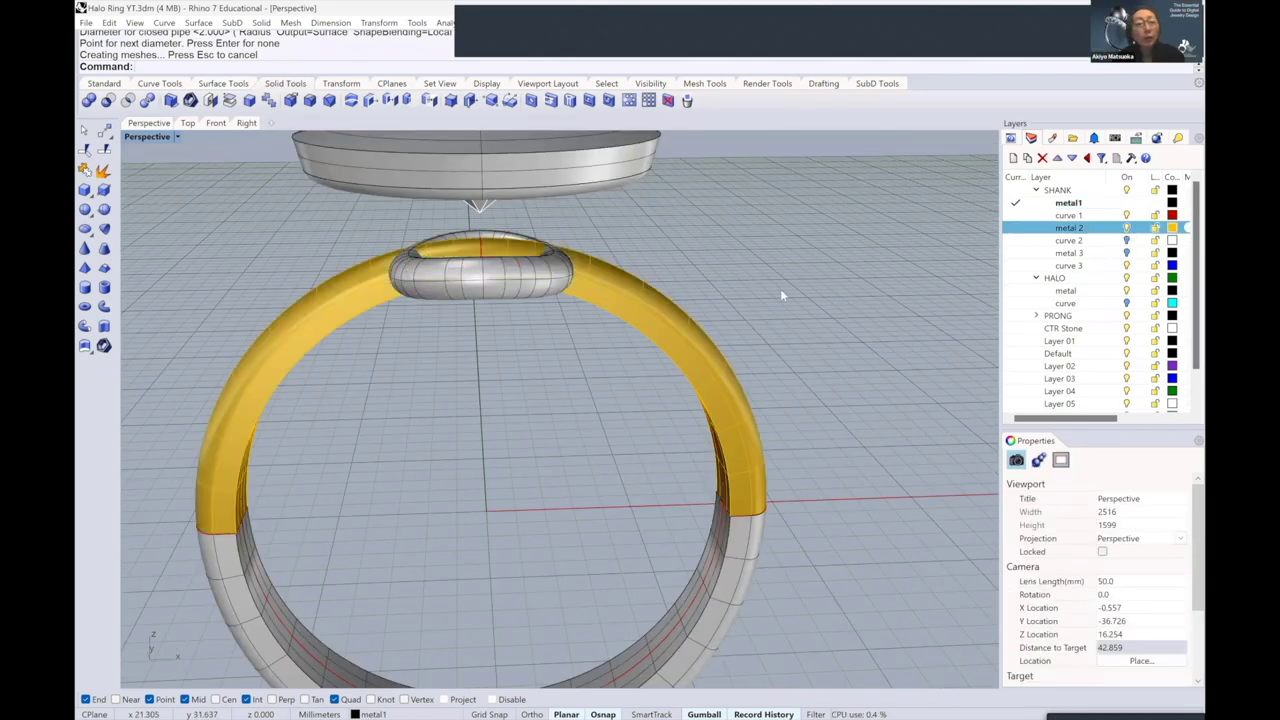
- Examine how the piped loop meets the gold shank arch below the halo, comparing with the metal 2 layer hidden and shown
right_click_drag(788, 306, 788, 313)
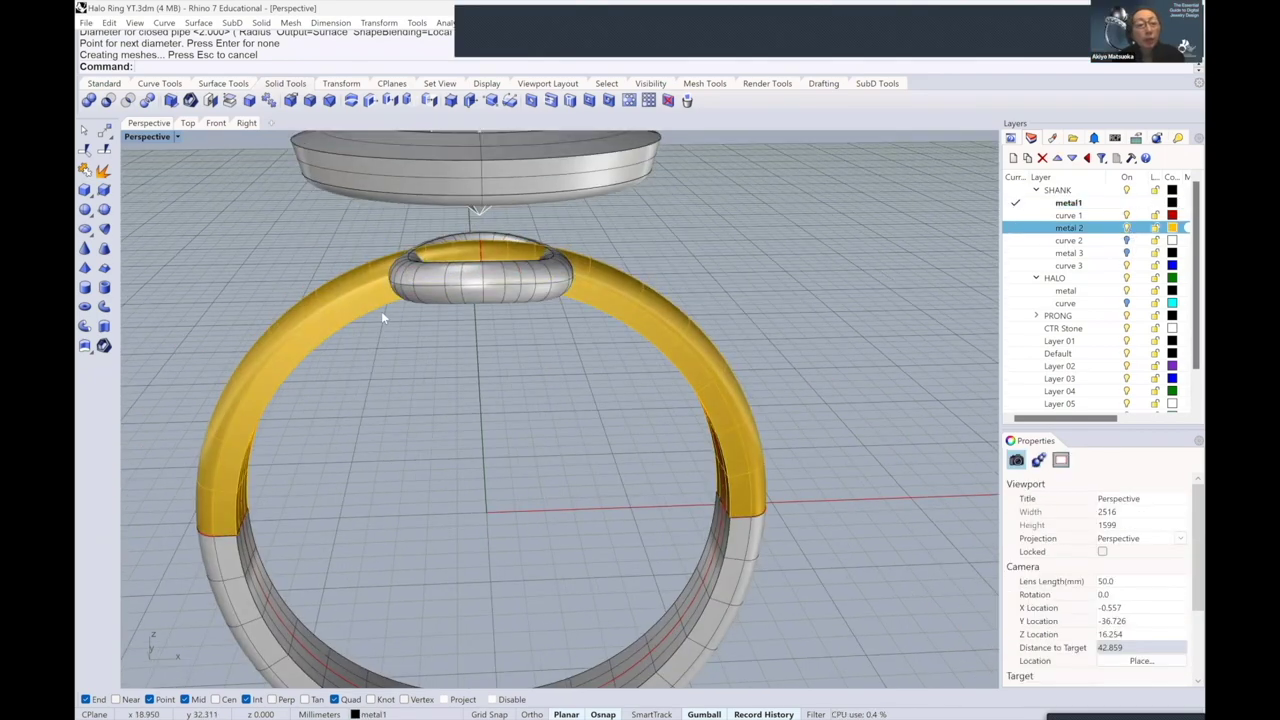
right_click_drag(440, 306, 458, 295)
scroll(407, 314, "up", 8)
left_click(448, 310)
key("Escape")
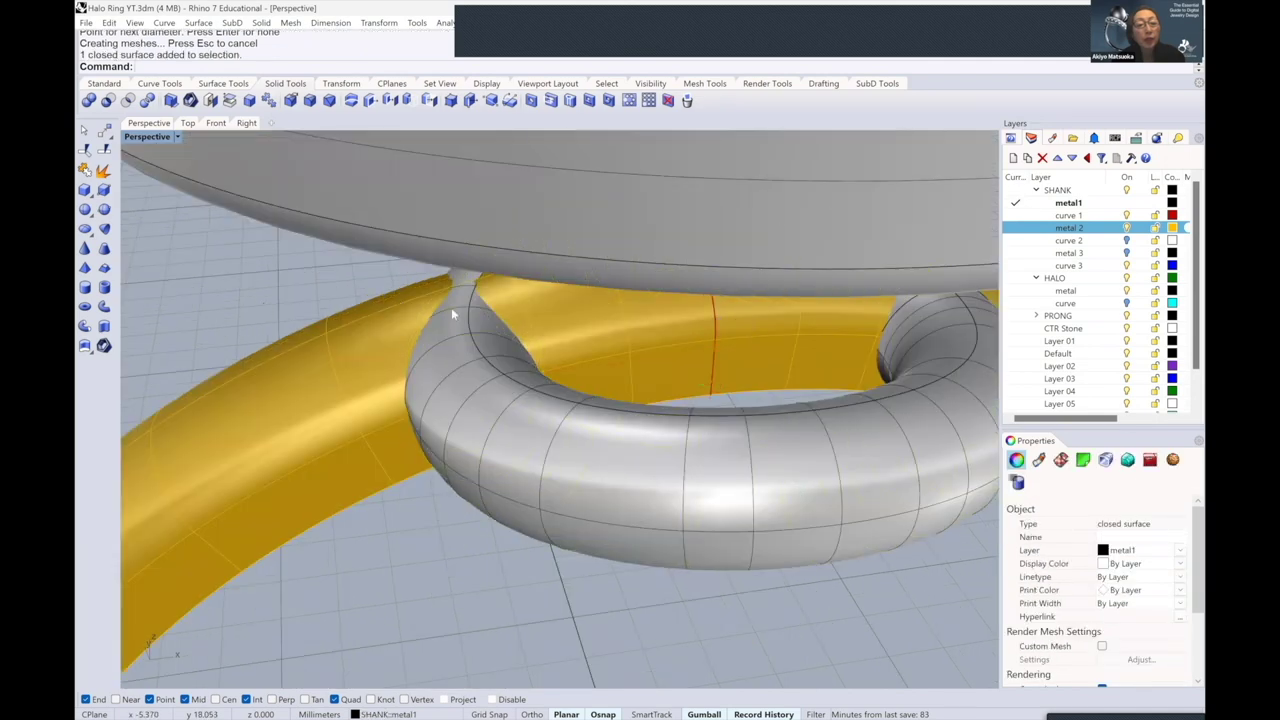
scroll(527, 305, "down", 4)
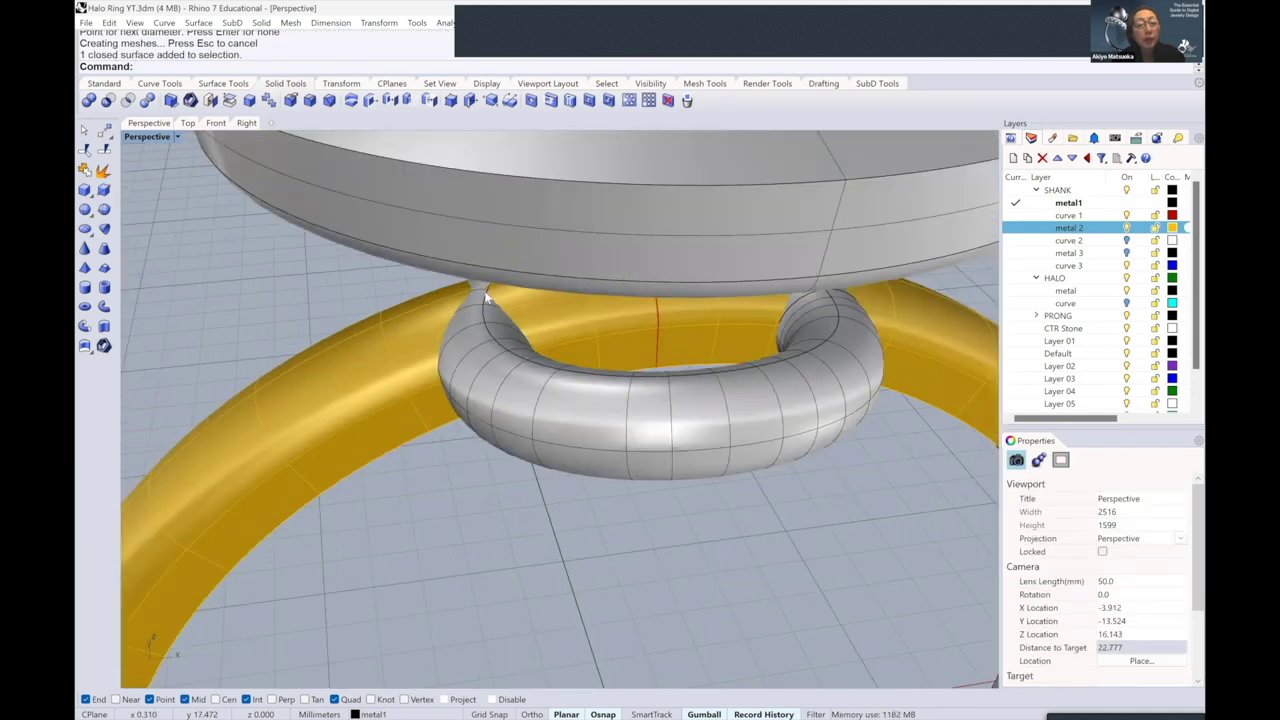
scroll(499, 297, "up", 4)
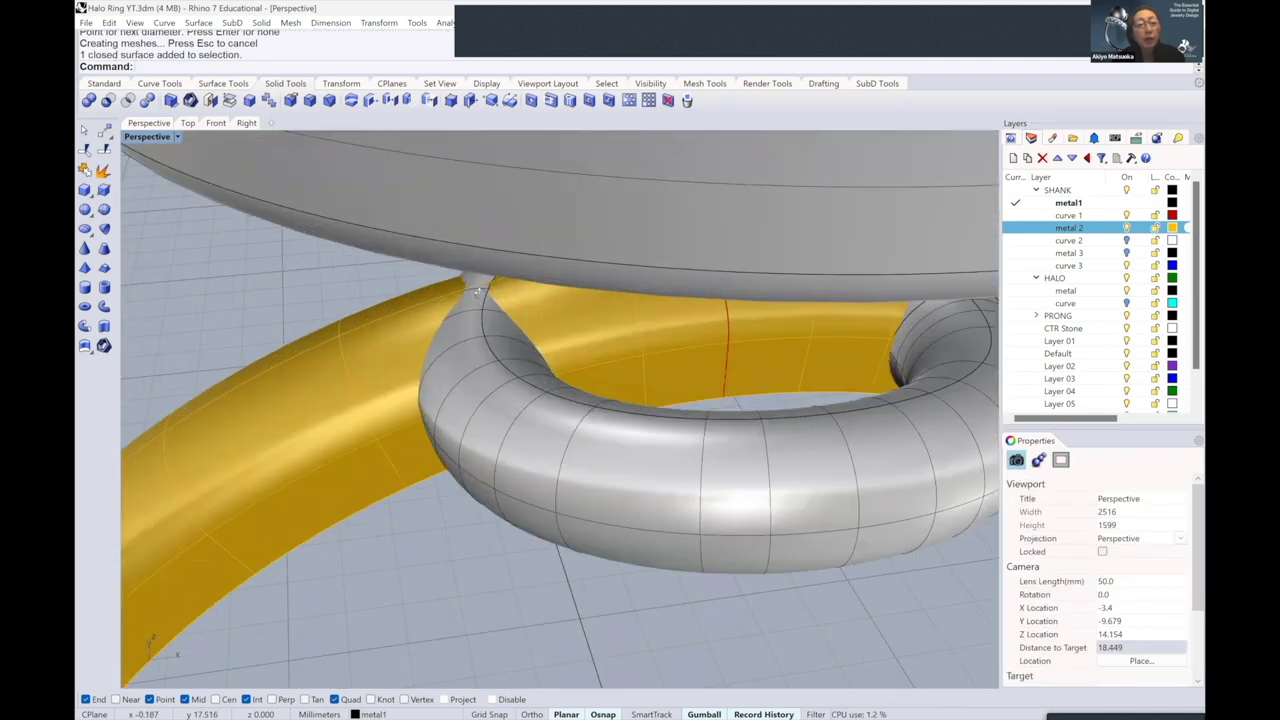
scroll(476, 294, "down", 4)
right_click_drag(529, 286, 532, 276)
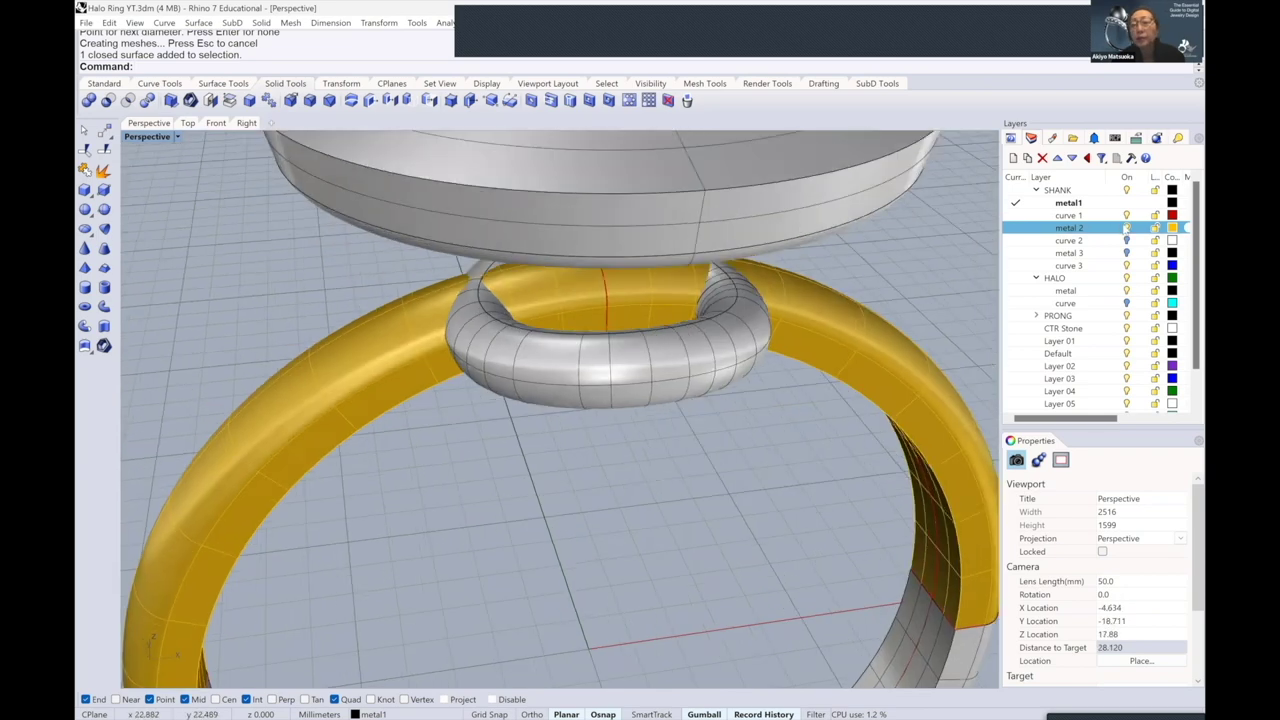
left_click(1126, 228)
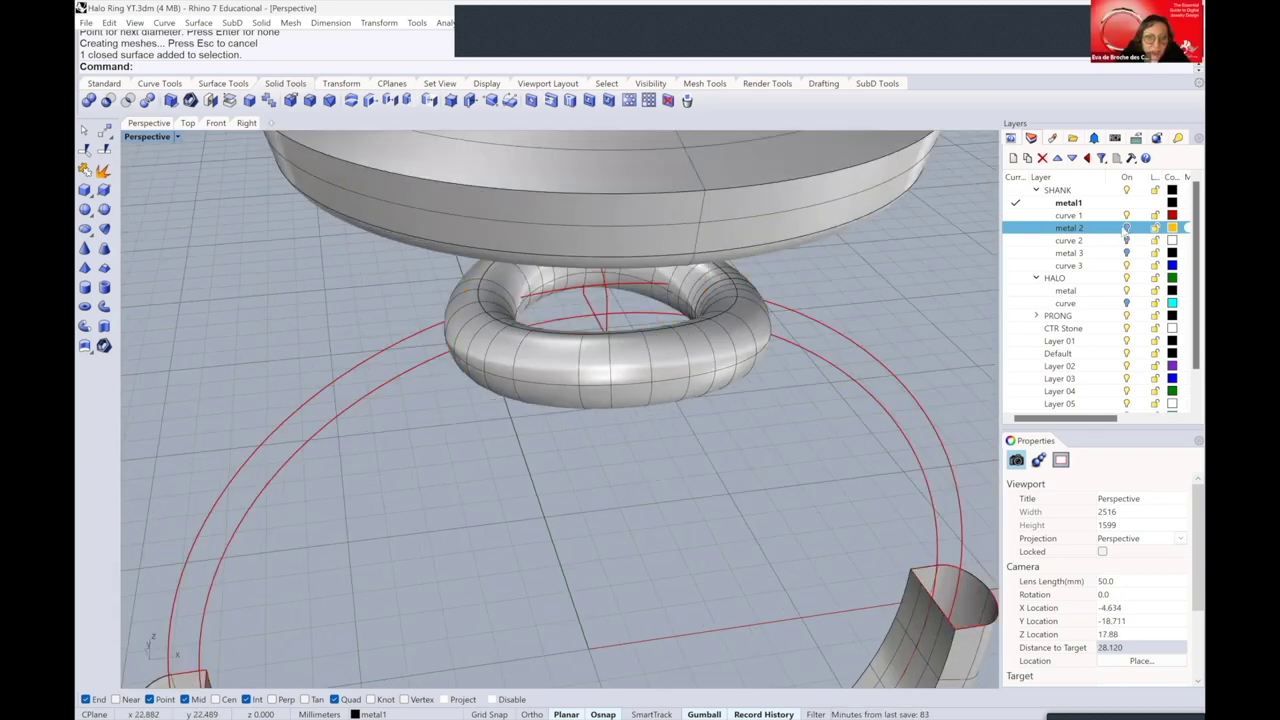
left_click(1127, 228)
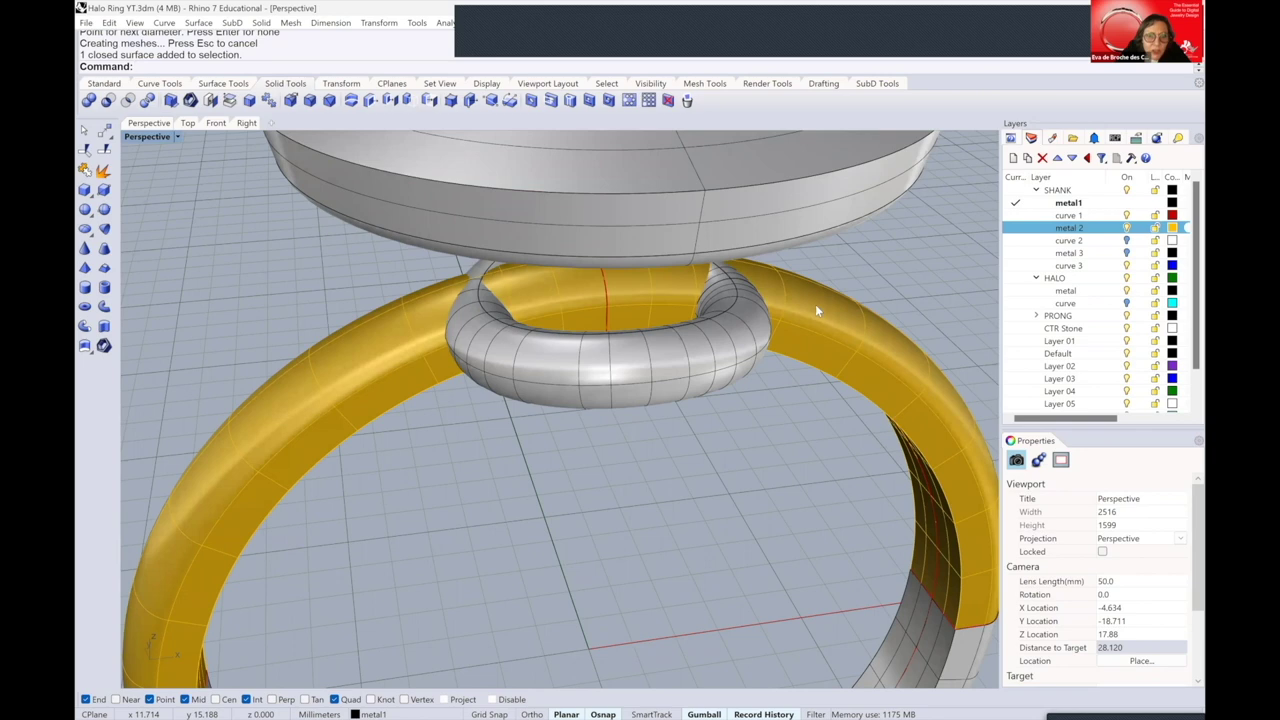
right_click_drag(730, 303, 662, 321)
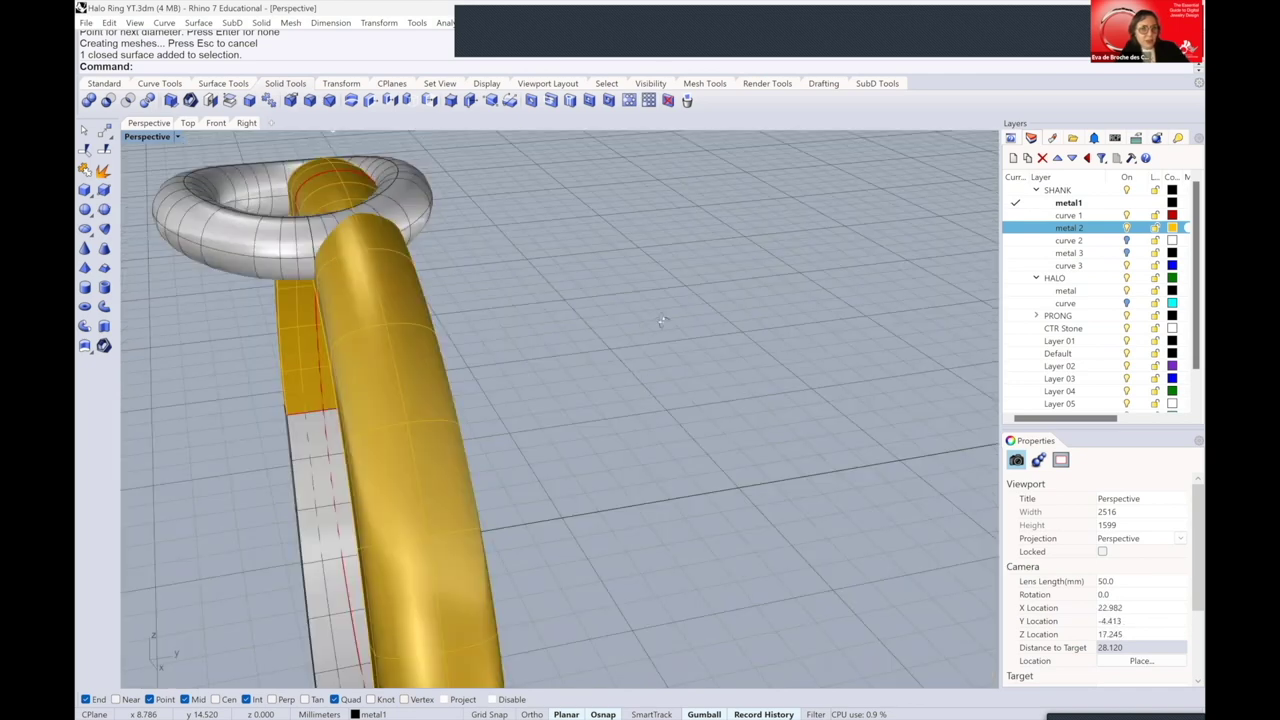
- Undo the layer visibility changes, the pipe on the curved loop and the switch to metal1 as current layer
right_click_drag(942, 277, 567, 338)
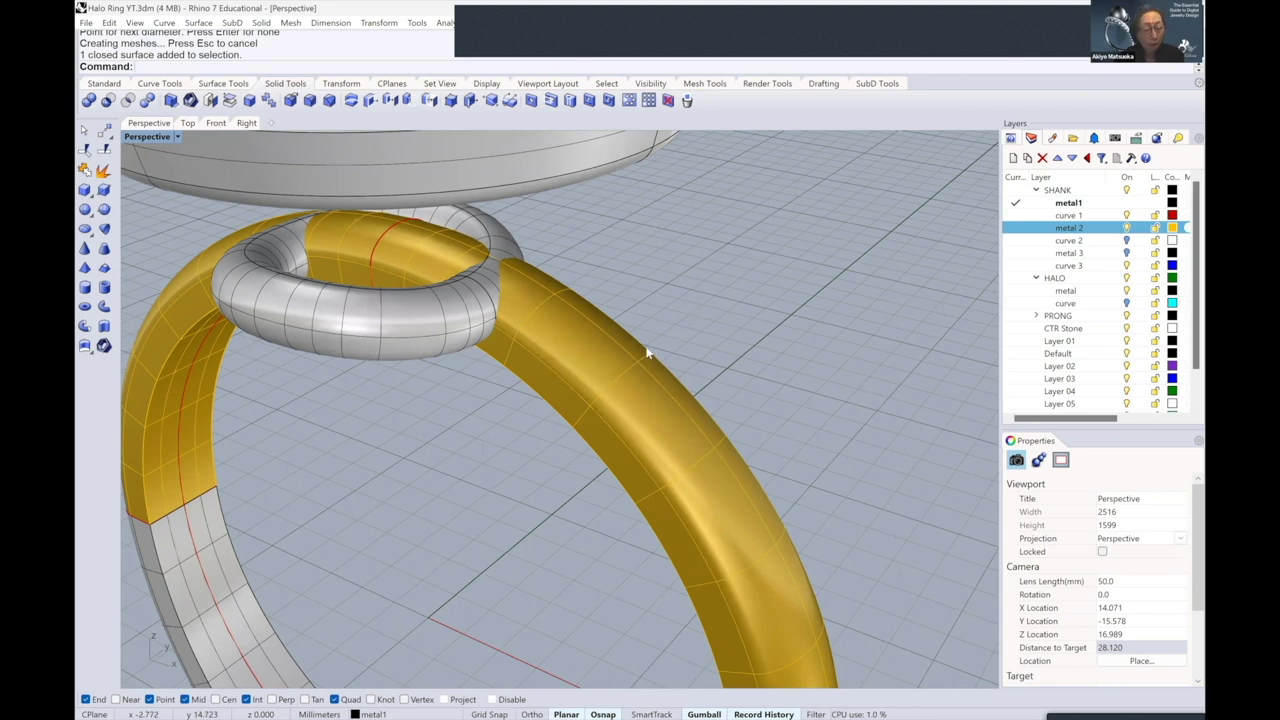
key("ctrl+z")
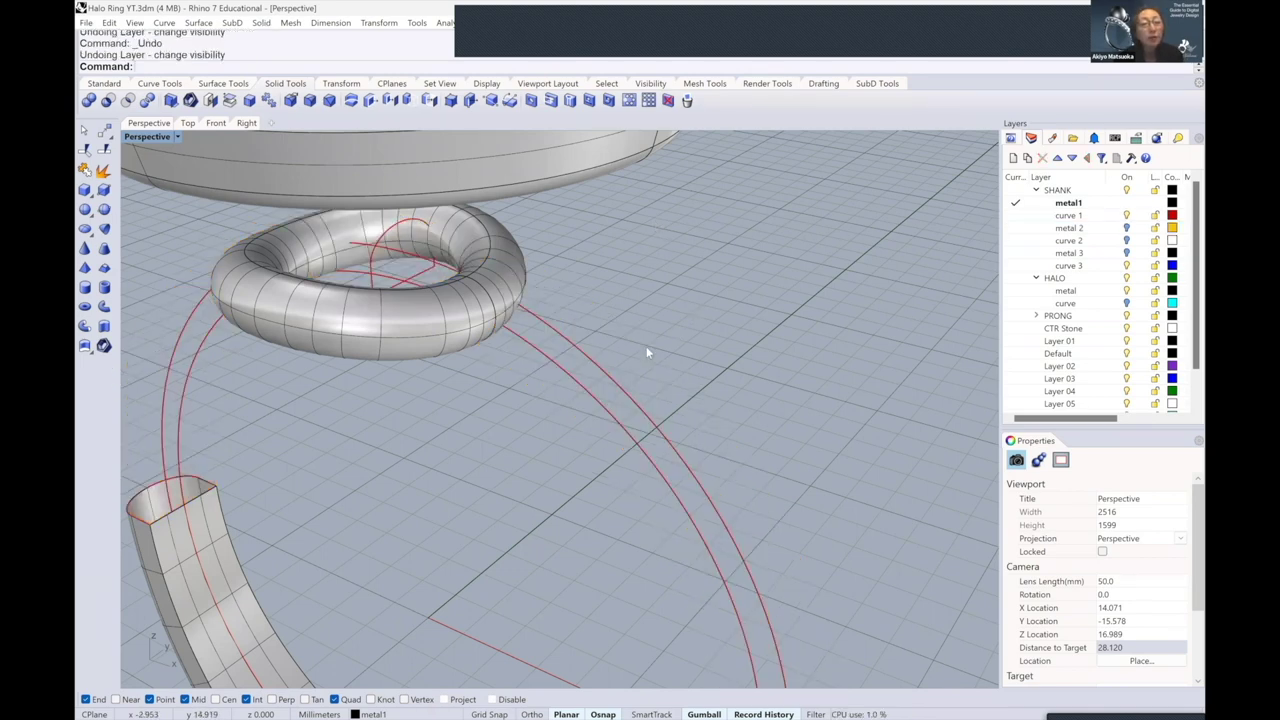
key("ctrl+z")
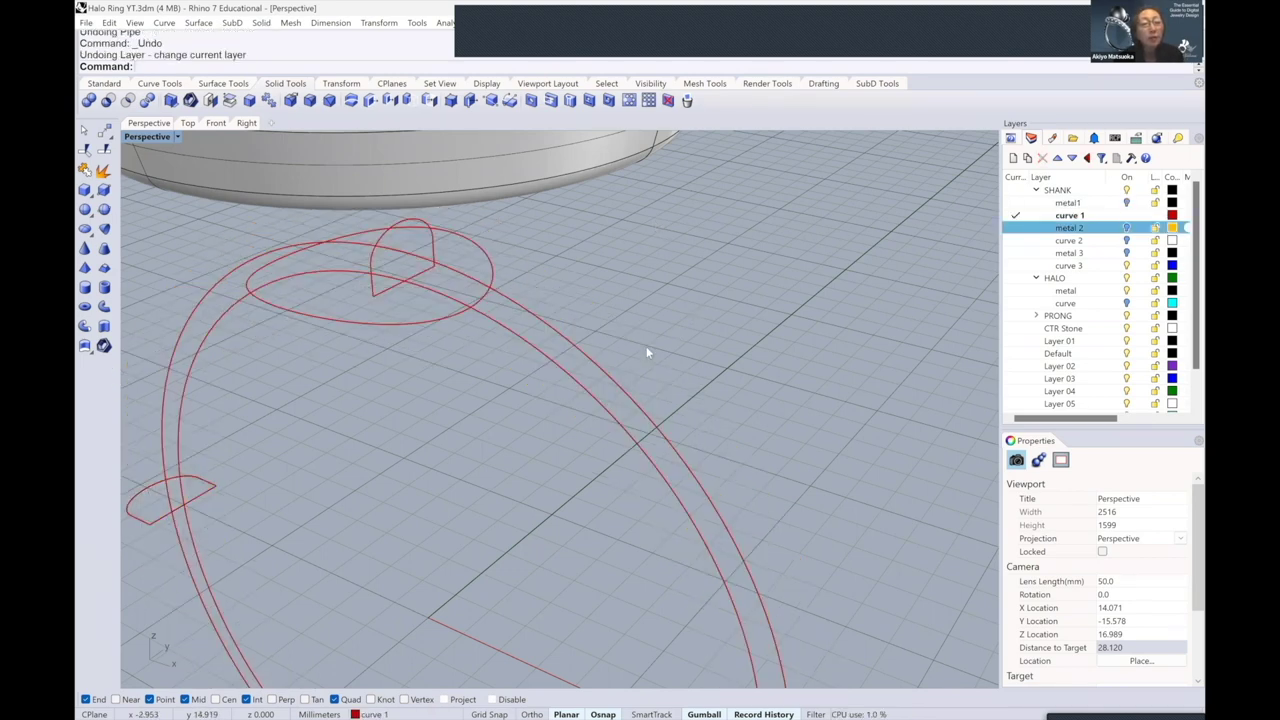
- Delete the curved loop beneath the centre stone
right_click_drag(379, 344, 381, 334)
left_click(381, 334)
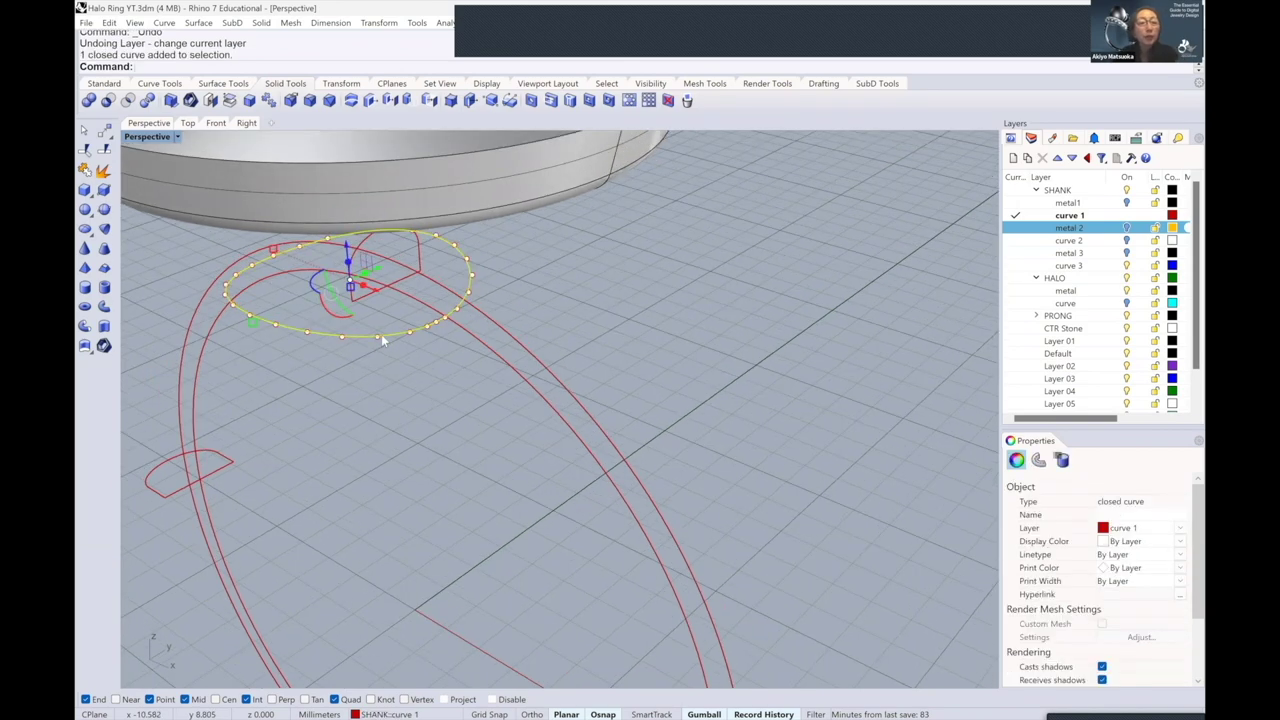
key("Delete")
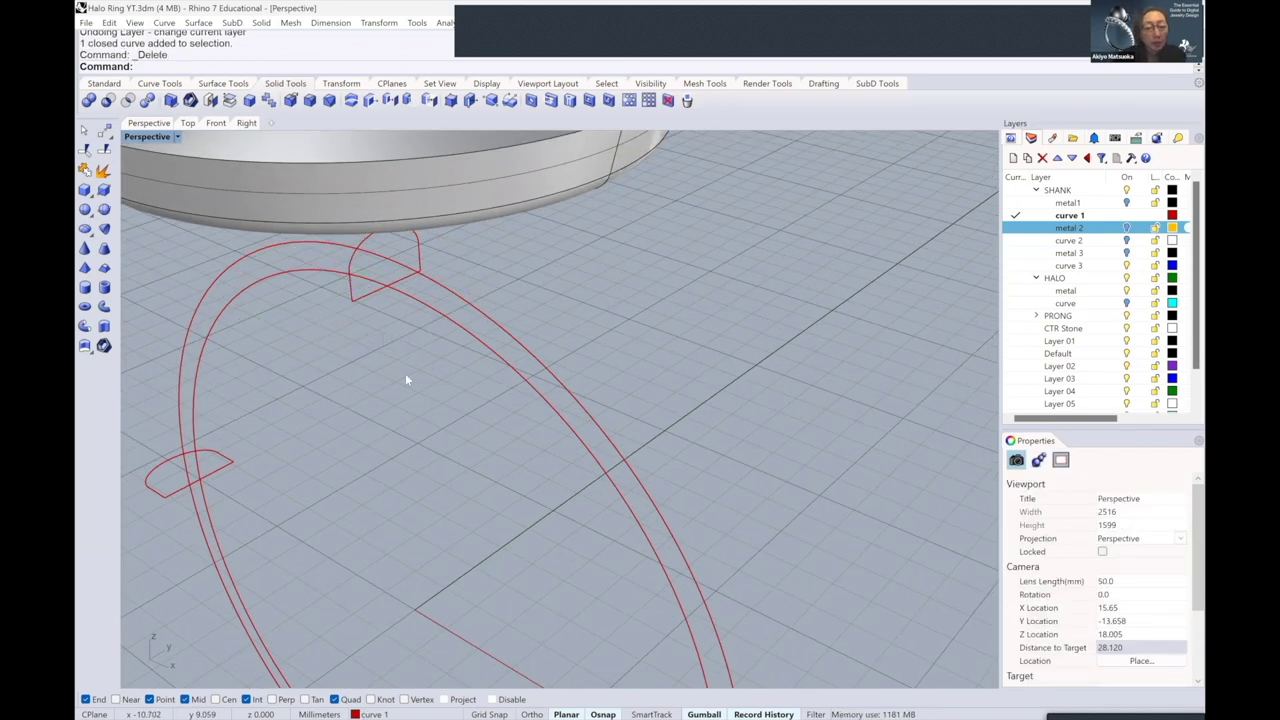
right_click_drag(424, 604, 420, 595)
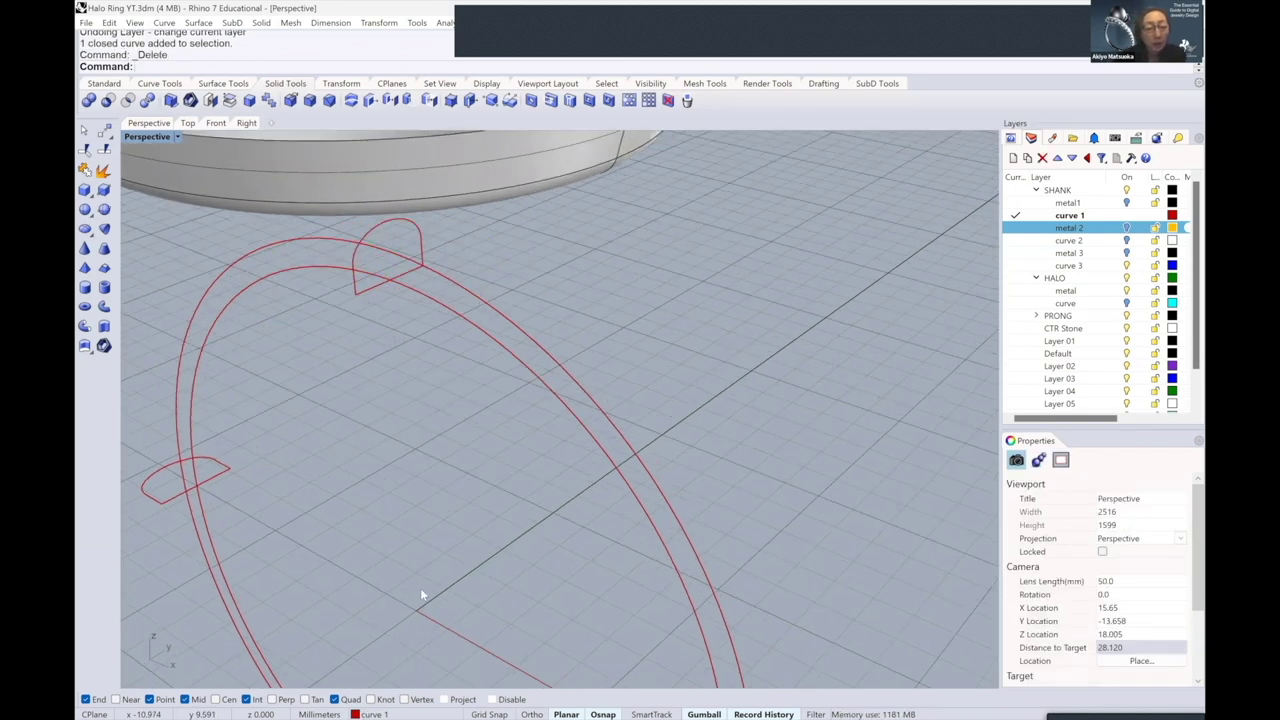
- With projected object snaps on, draw a 4.5 mm diameter vertical-option circle in the Front view, centred at the top of the outer shank arch
left_click(212, 124)
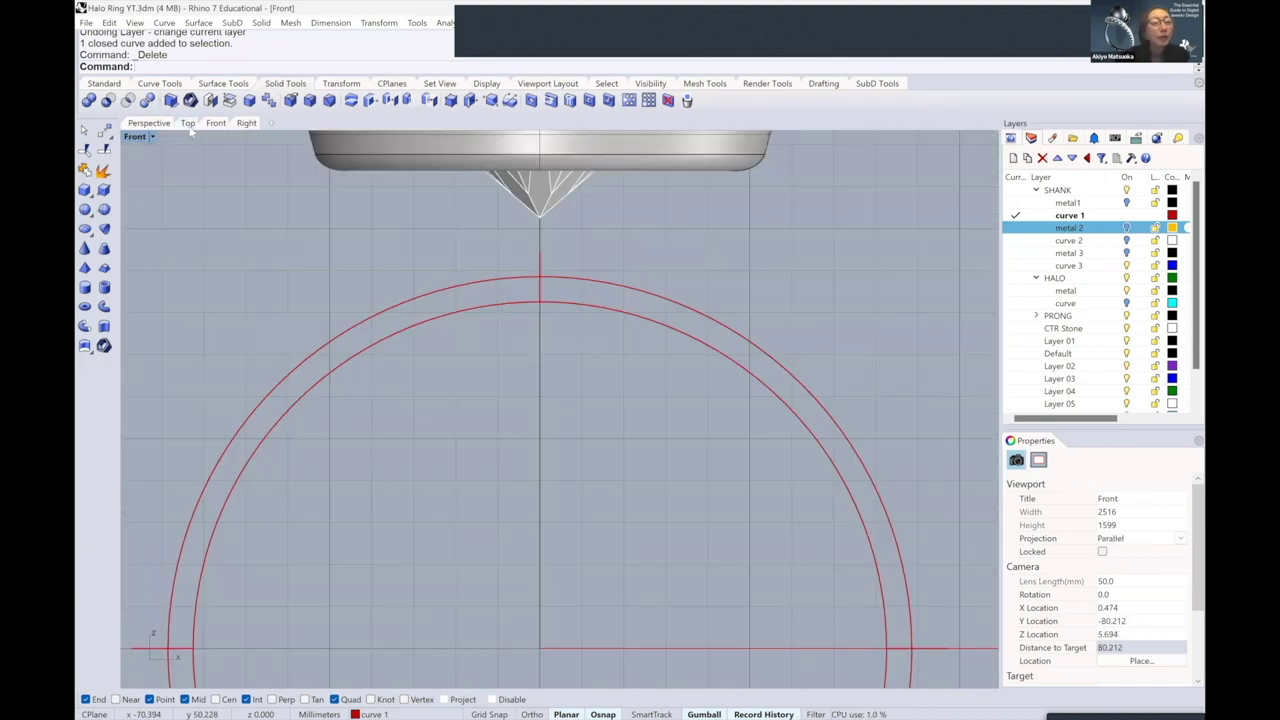
left_click(188, 124)
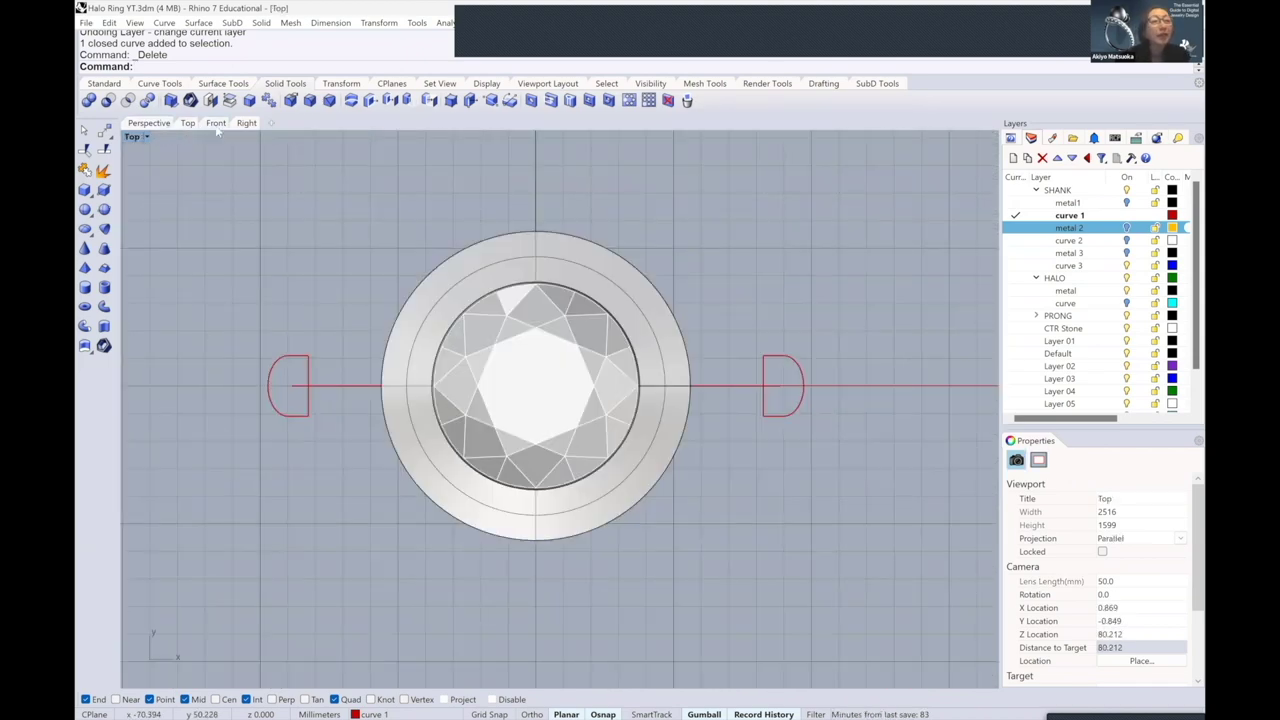
left_click(215, 124)
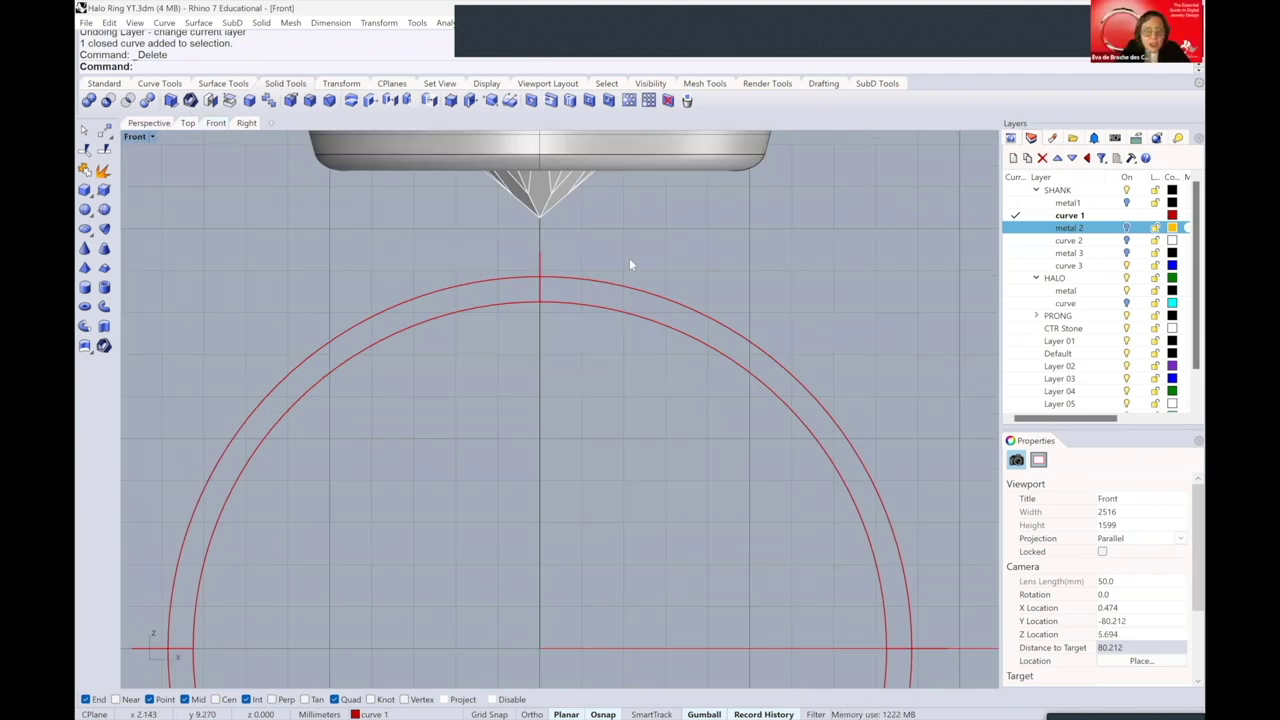
scroll(571, 277, "up", 1)
scroll(570, 271, "up", 1)
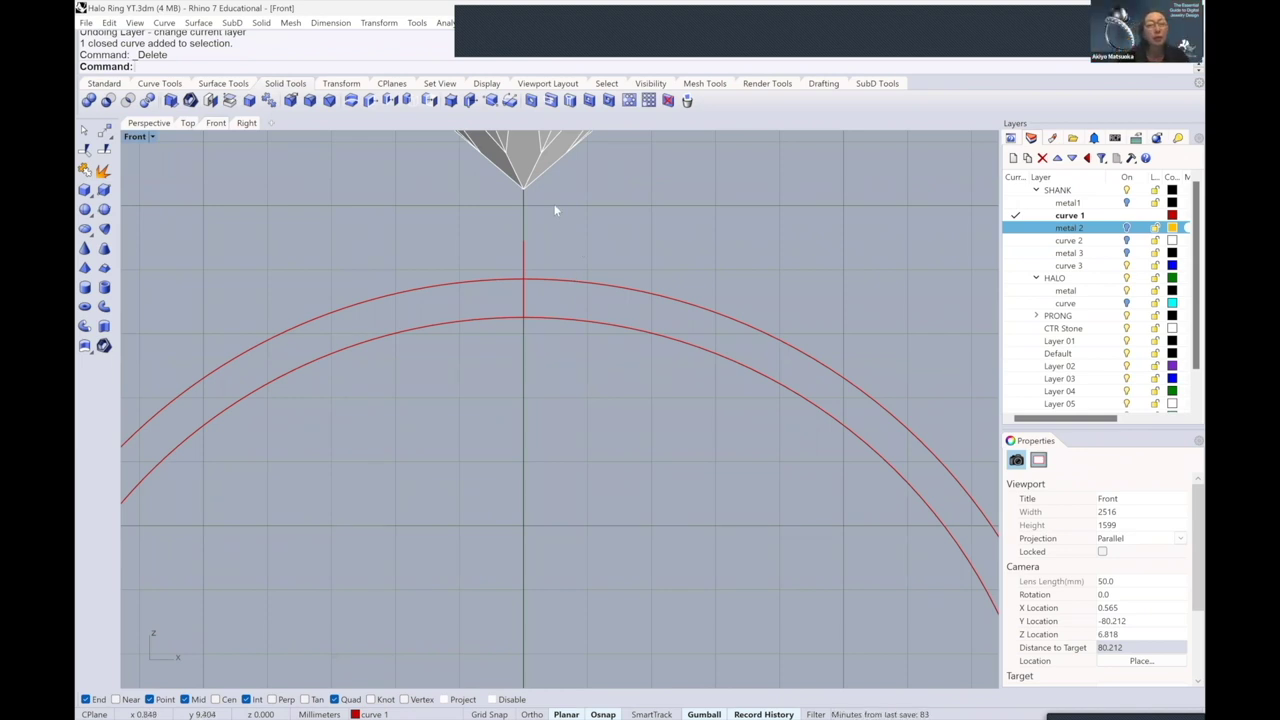
scroll(524, 270, "up", 2)
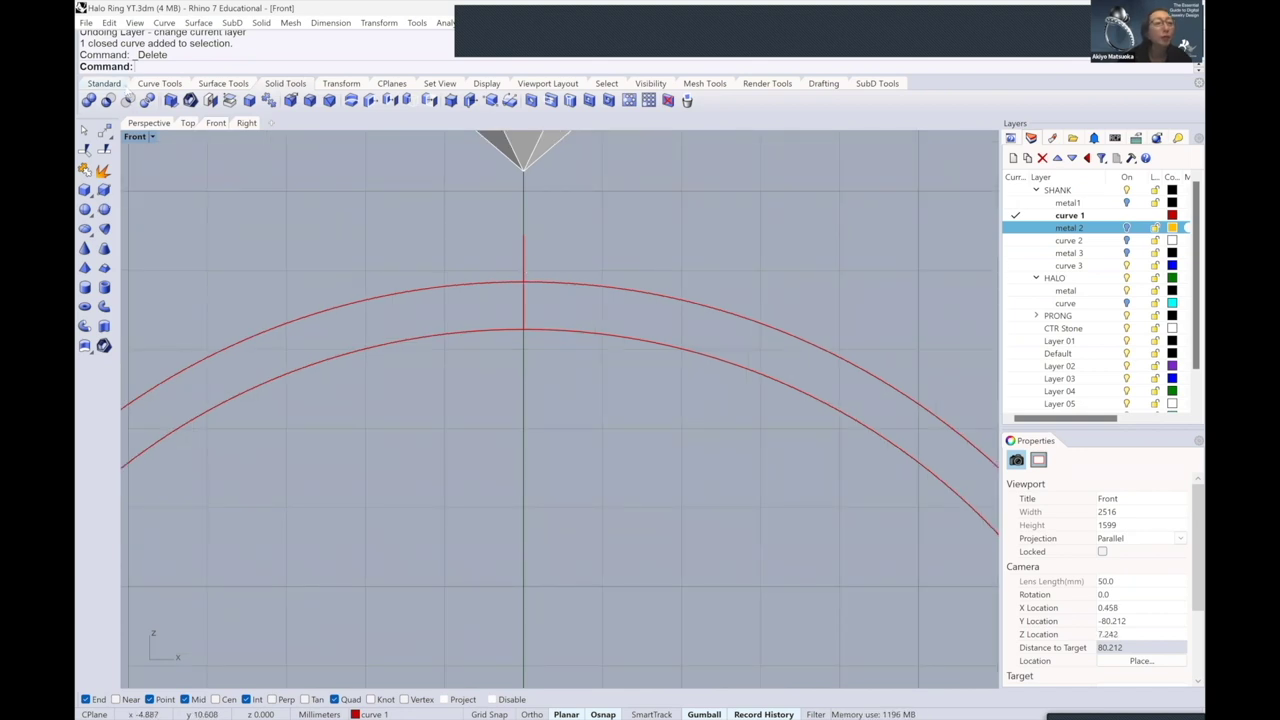
left_click(104, 83)
scroll(490, 262, "down", 2)
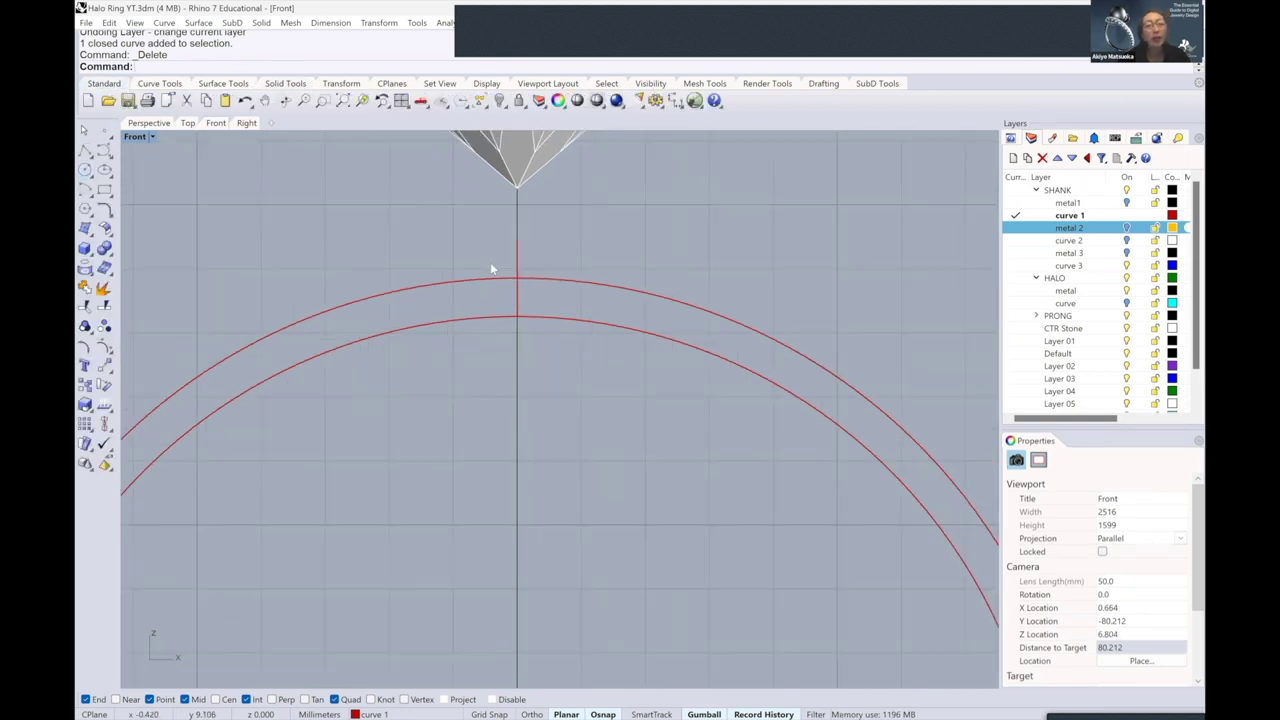
left_click(85, 170)
left_click(492, 699)
left_click(492, 699)
left_click(444, 699)
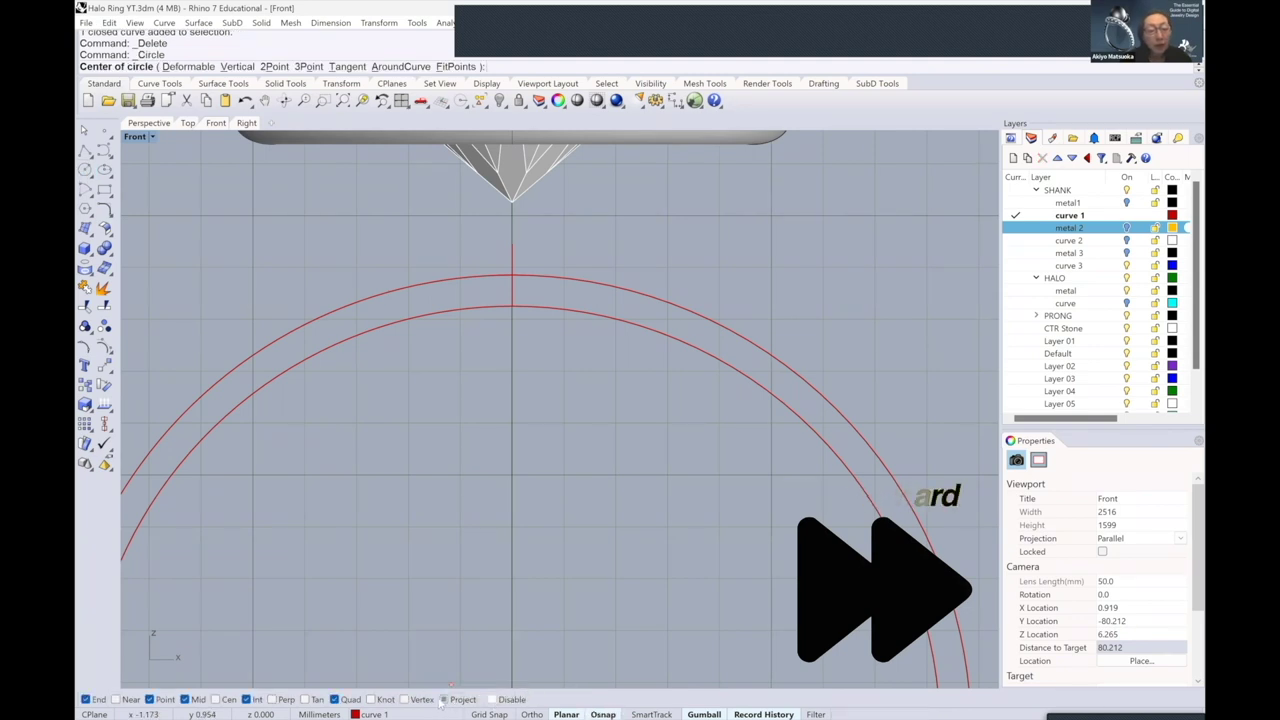
right_click_drag(513, 346, 516, 395)
scroll(565, 299, "up", 4)
left_click(237, 66)
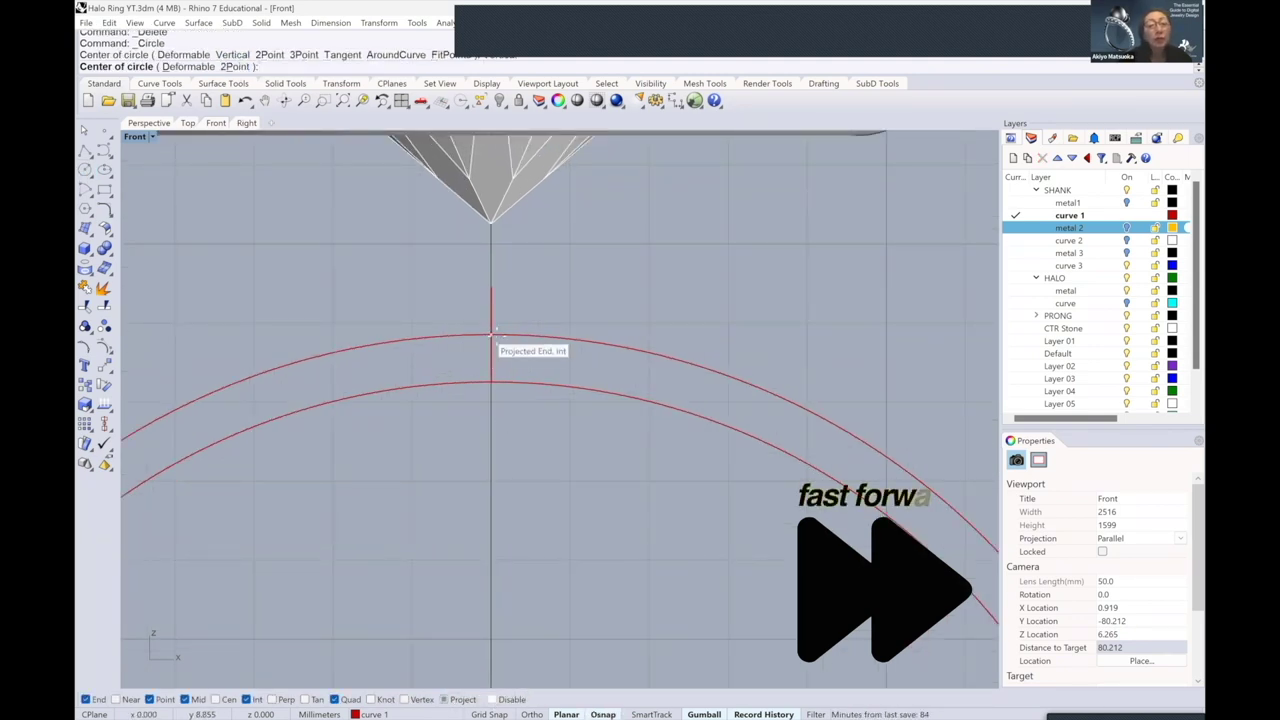
left_click(515, 323)
key("Return")
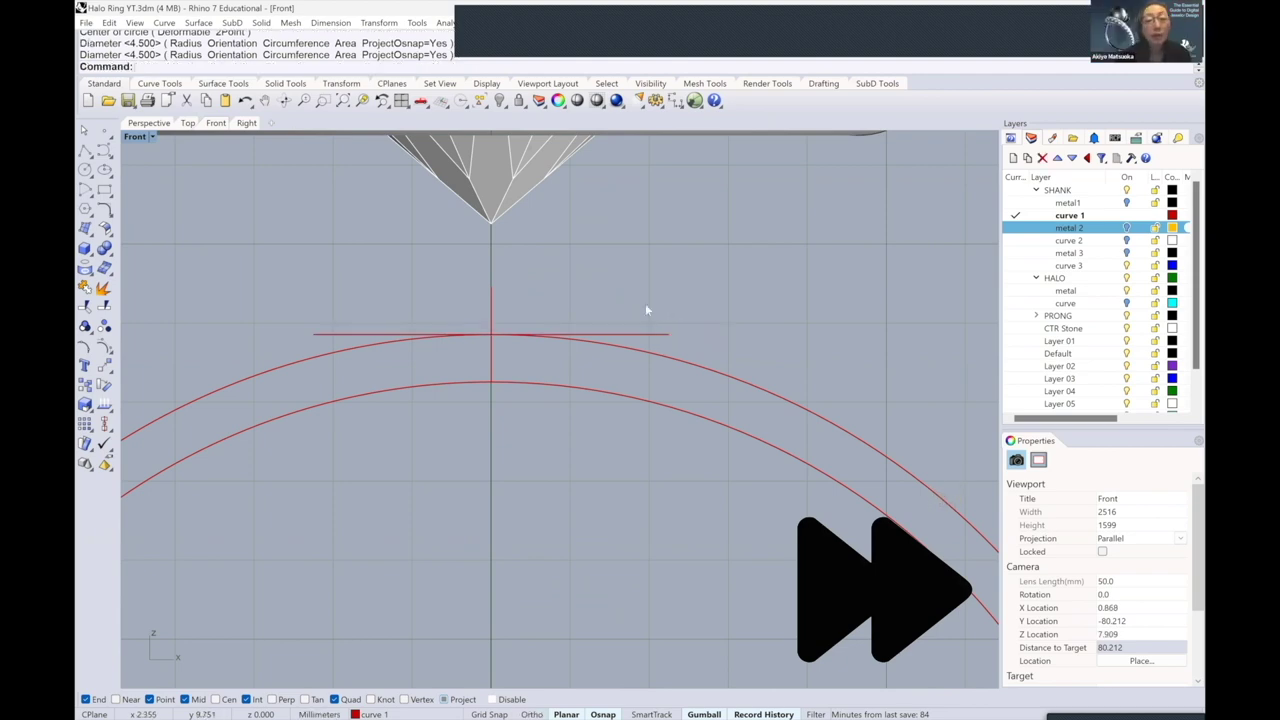
- Examine the new flat circle's size and position against the shank arches and the top profile from several angles
left_click(148, 123)
key("Escape")
scroll(408, 290, "up", 5)
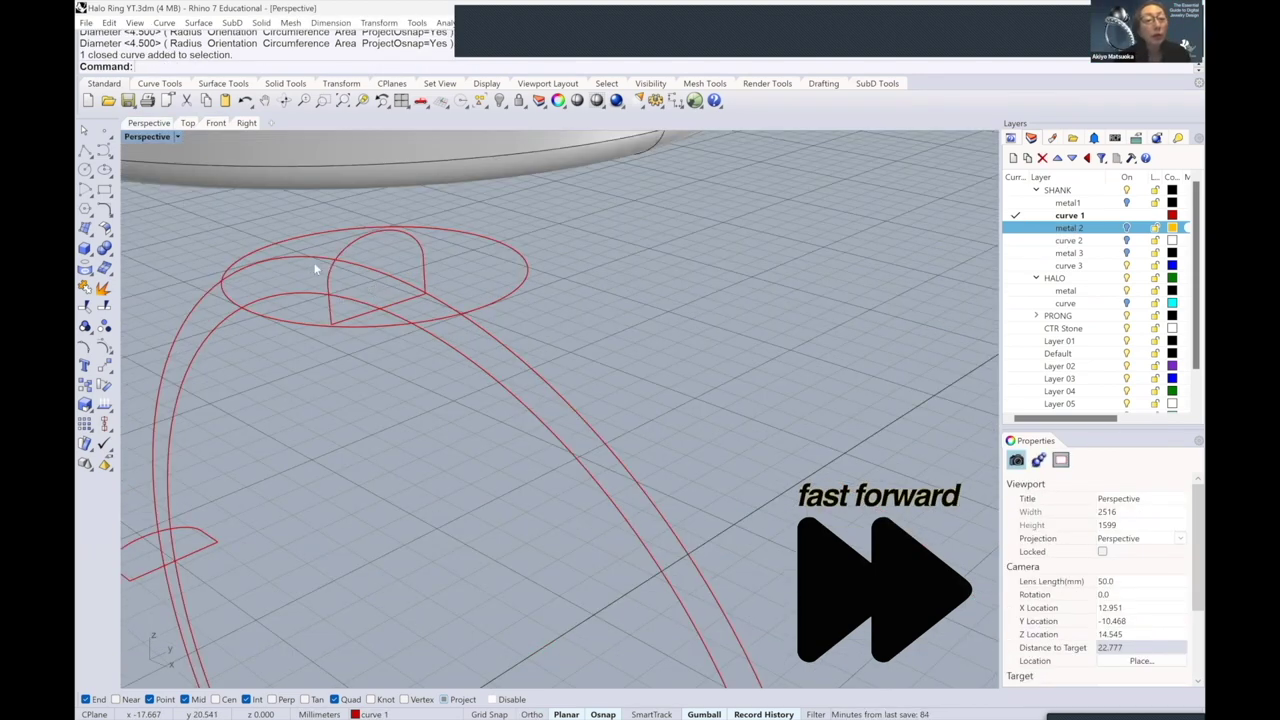
right_click_drag(315, 266, 200, 144)
left_click(246, 123)
scroll(494, 437, "down", 4)
left_click(148, 123)
scroll(508, 297, "down", 3)
right_click_drag(420, 290, 508, 297)
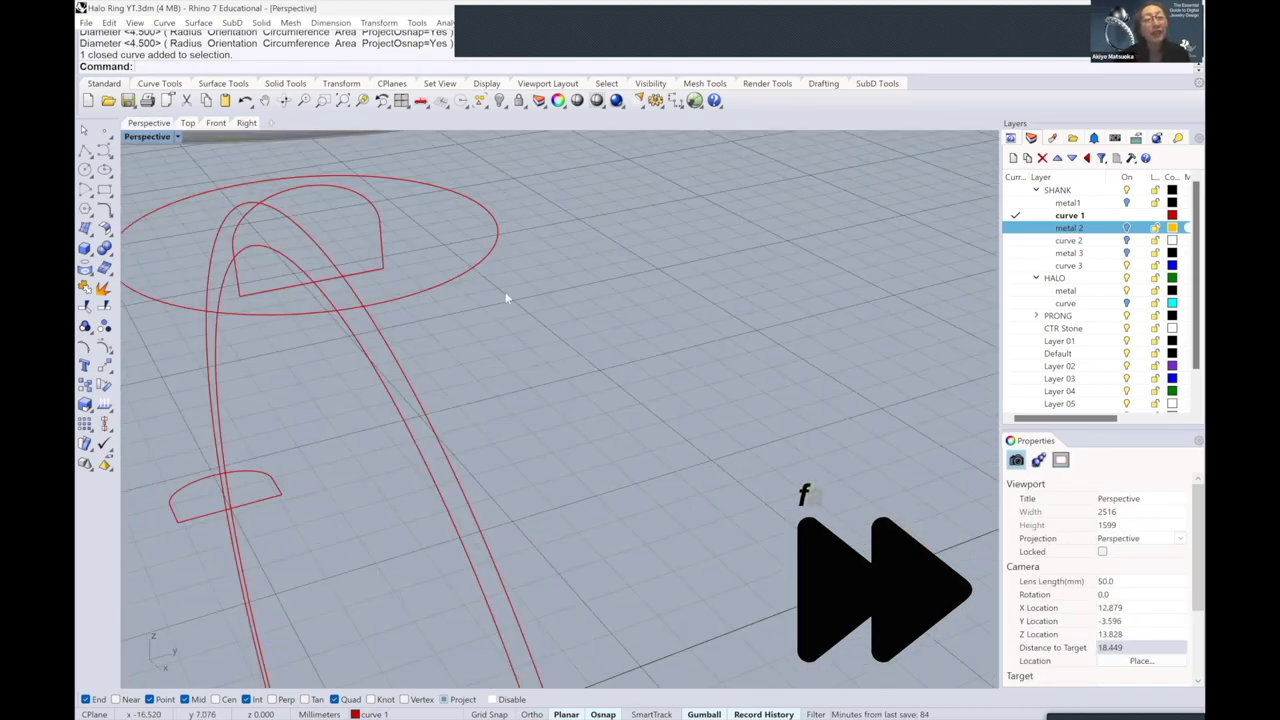
scroll(508, 297, "down", 5)
right_click_drag(640, 290, 557, 286)
scroll(455, 280, "up", 5)
right_click_drag(455, 282, 402, 292)
left_click(402, 294)
left_click(679, 258)
scroll(545, 415, "down", 3)
right_click_drag(555, 300, 545, 308)
- Hide the HALO layer and create a Curve From 2 Views from the flat circle and the outer shank arch
left_click(159, 83)
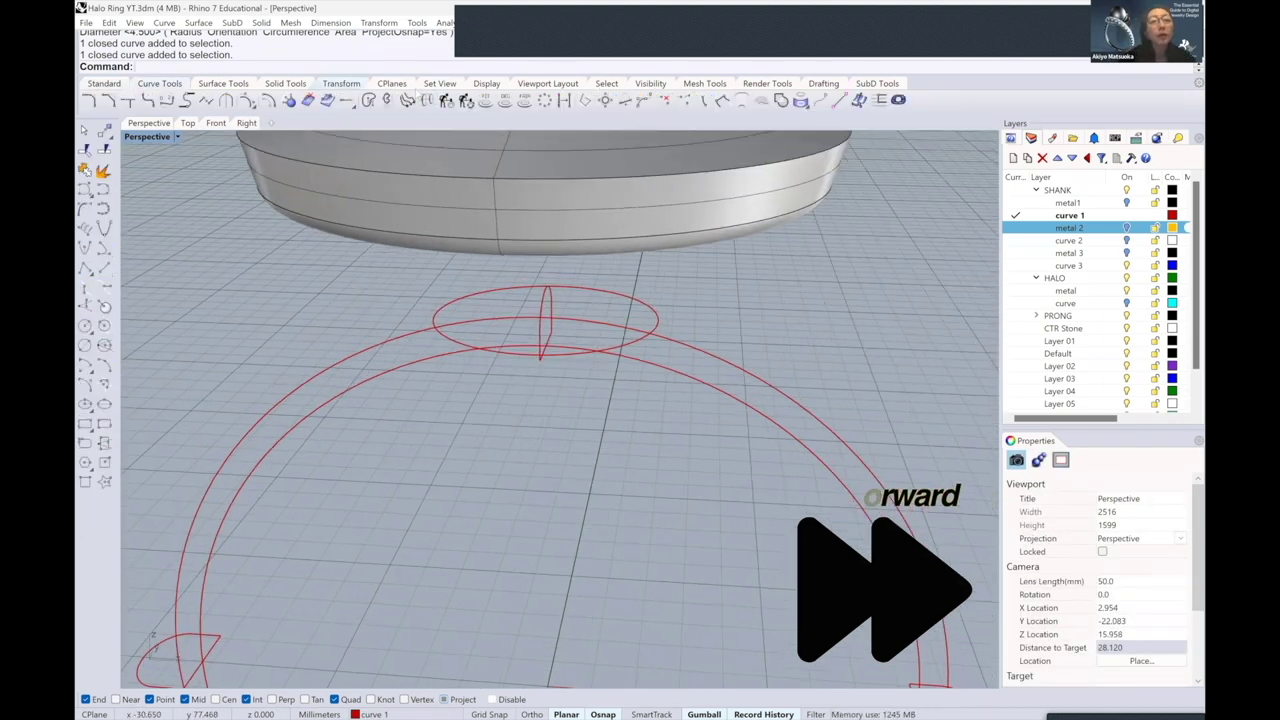
left_click(388, 101)
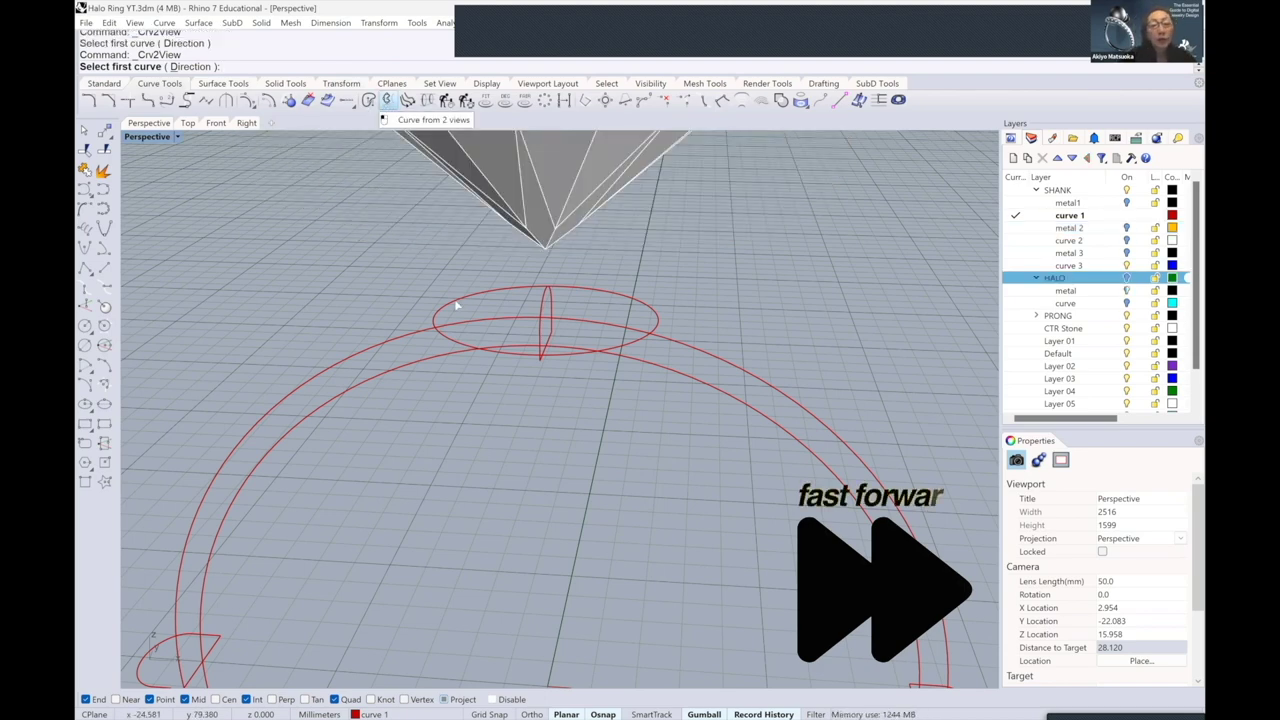
left_click(440, 320)
left_click(546, 300)
right_click_drag(546, 320, 503, 330)
scroll(470, 320, "up", 4)
- Delete the flat construction circle and accept the history break
left_click(390, 298)
scroll(430, 310, "down", 4)
key("Delete")
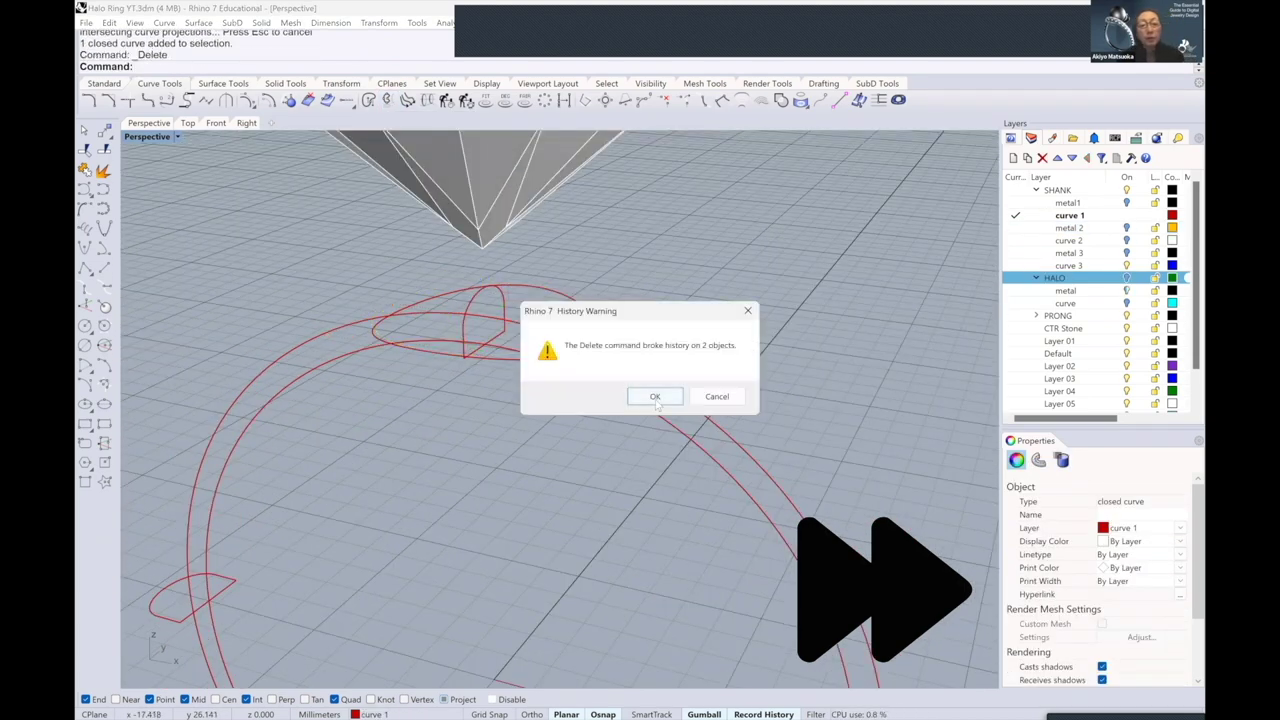
left_click(657, 400)
- Delete the duplicate curved loop at the bottom of the ring, leaving the one beneath the stone
right_click_drag(560, 440, 576, 567)
scroll(576, 567, "down", 8)
scroll(576, 567, "up", 3)
right_click_drag(576, 480, 743, 263, "shift")
scroll(639, 334, "down", 2)
scroll(743, 263, "up", 6)
left_click(1120, 253)
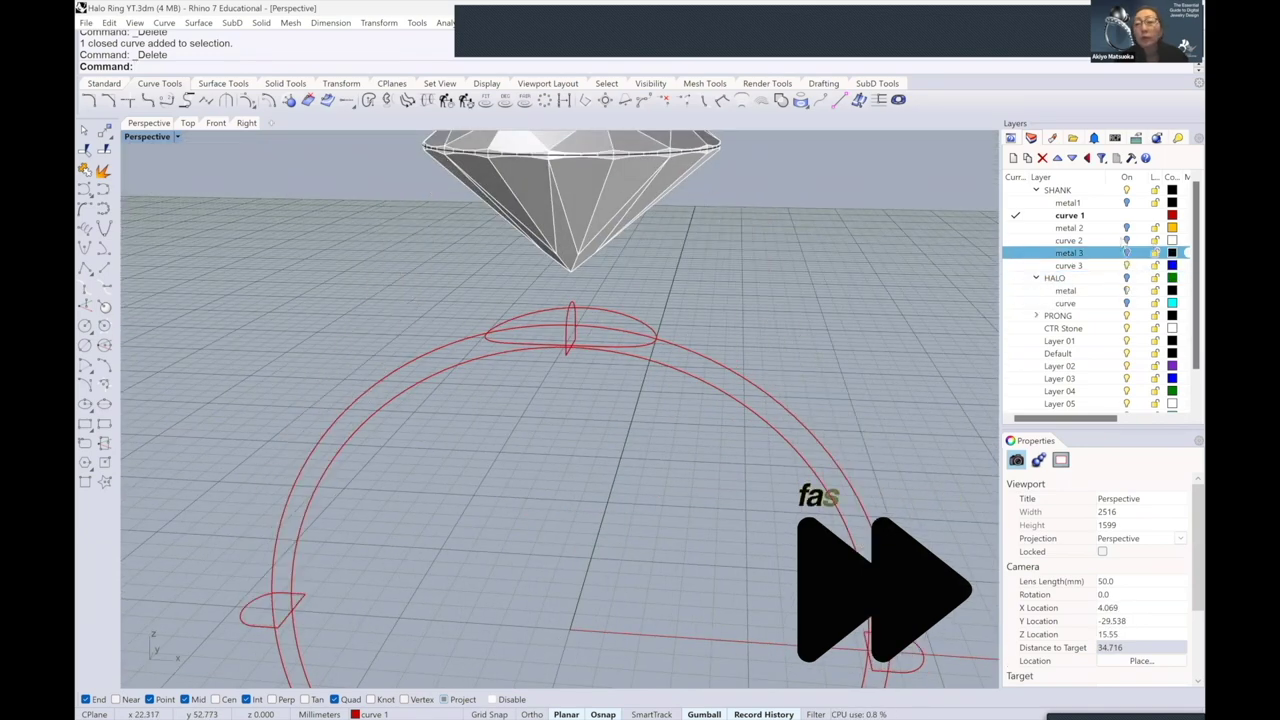
left_click(1126, 228)
left_click(1126, 228)
left_click(1126, 253)
left_click(1126, 253)
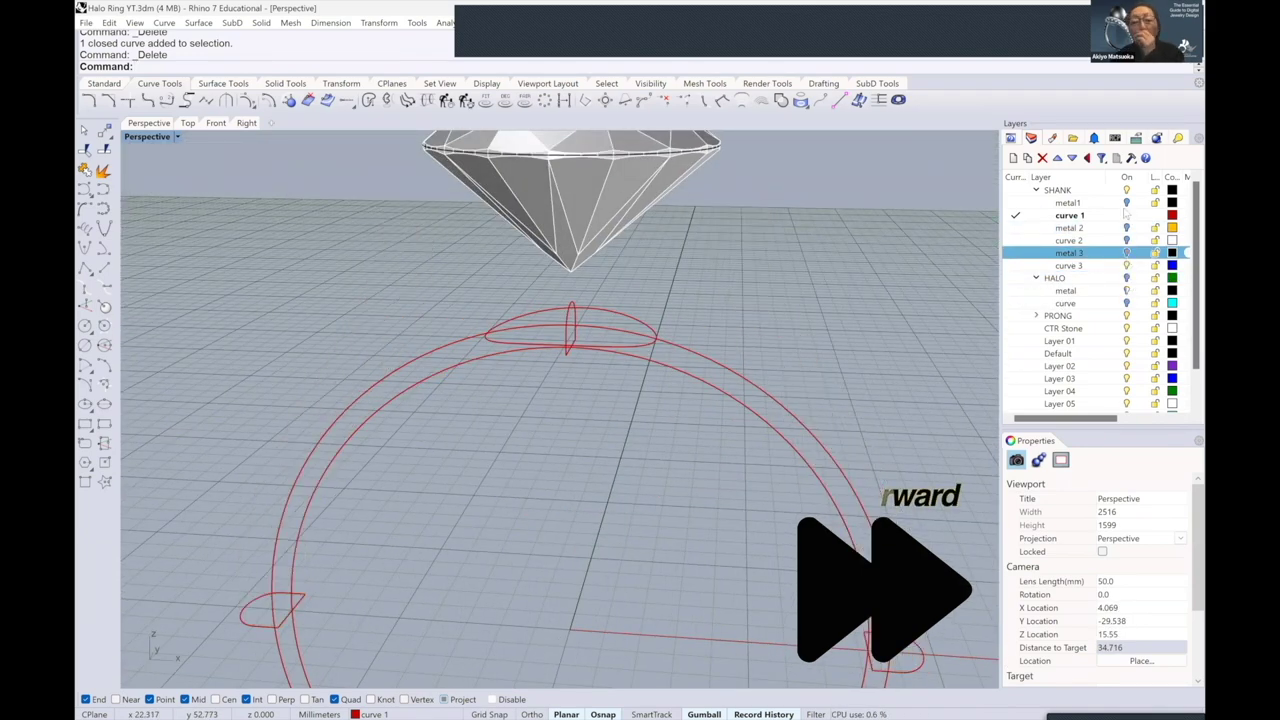
- Show metal1, make it the current layer, and pipe the new curved loop at a 1.23 mm diameter
left_click(1126, 203)
left_click(276, 84)
left_click(104, 307)
left_click(514, 316)
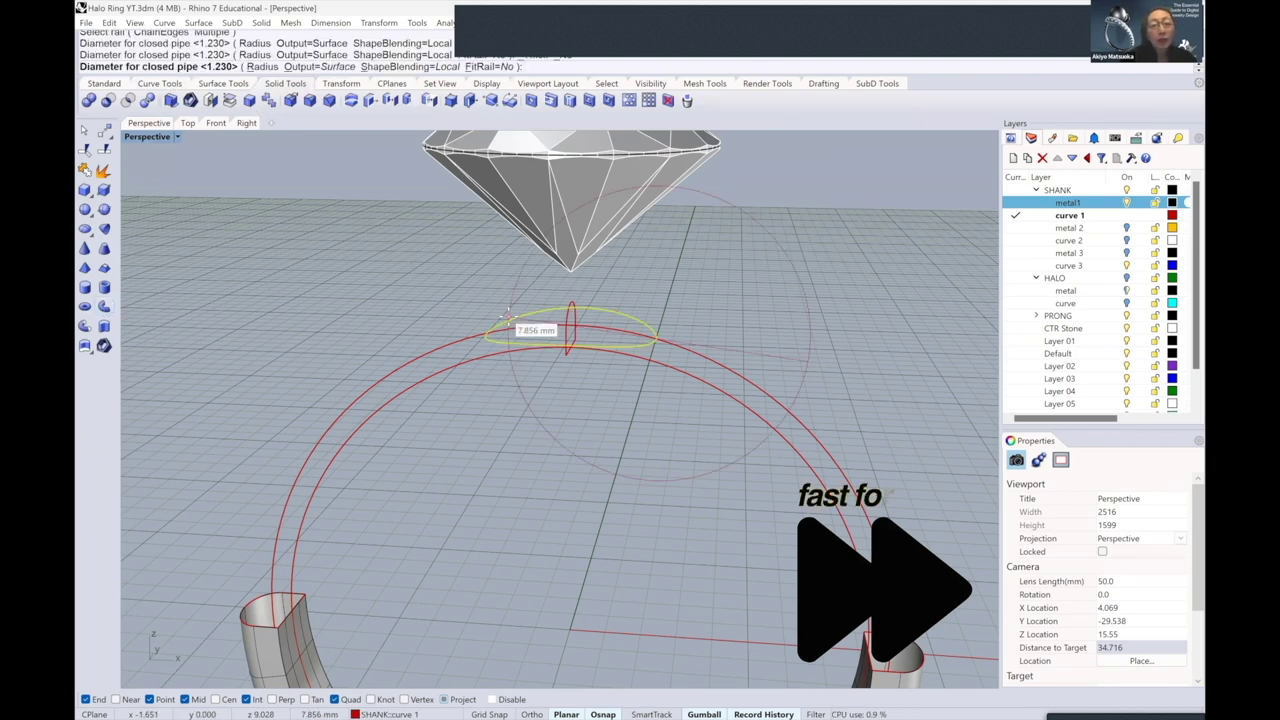
left_click(1015, 202)
scroll(660, 335, "up", 5)
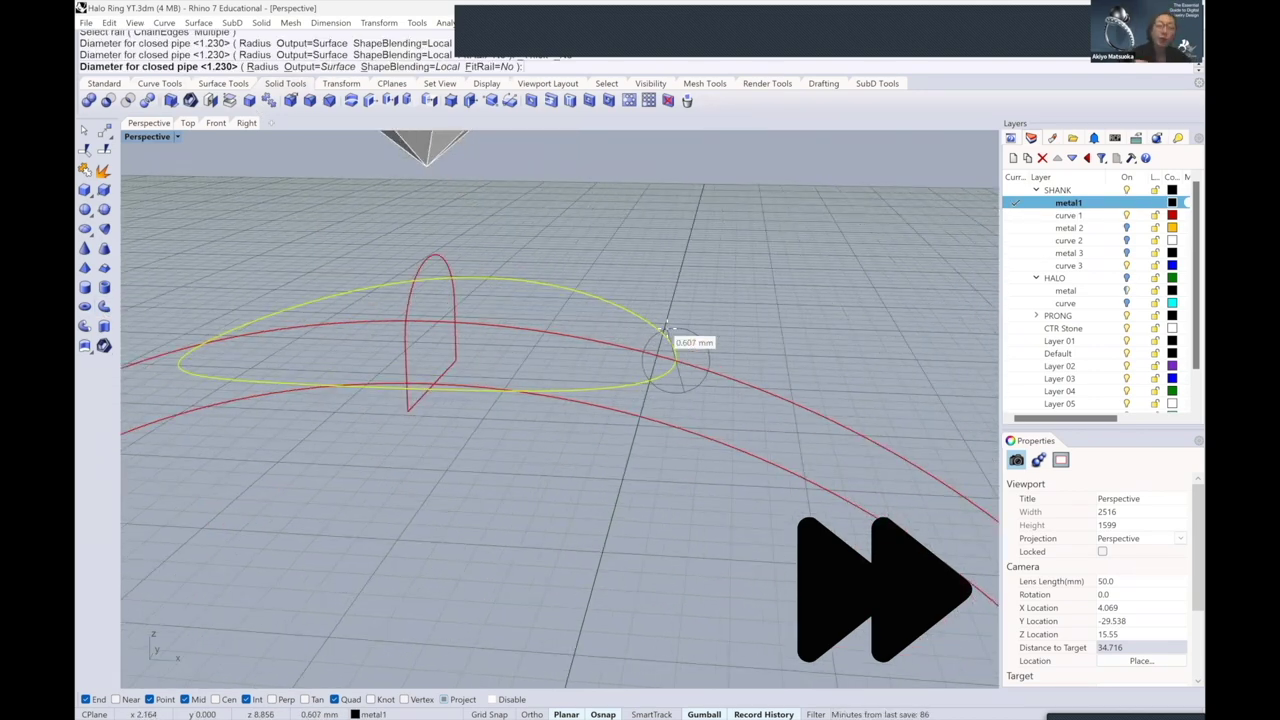
left_click(669, 320)
key("Return")
- Show the metal 2 layer and examine where the piped loop meets the gold shank, up close and in the Front view
scroll(669, 317, "down", 3)
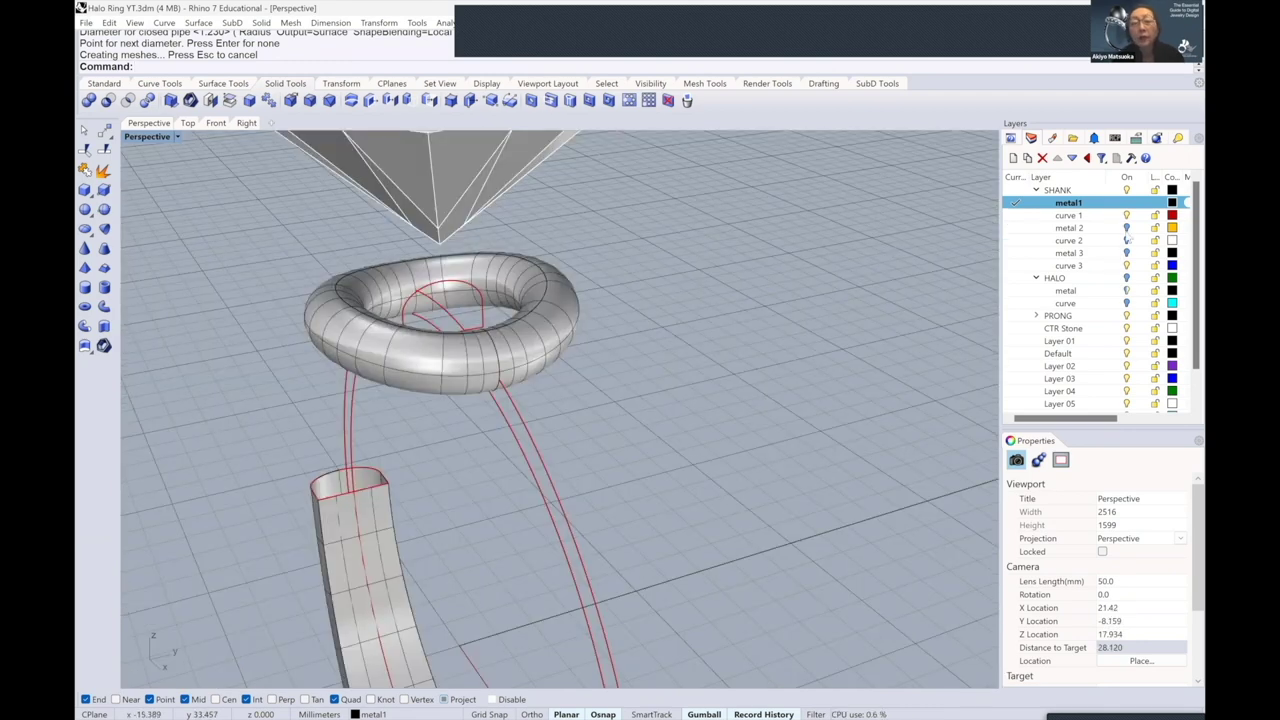
left_click(1126, 232)
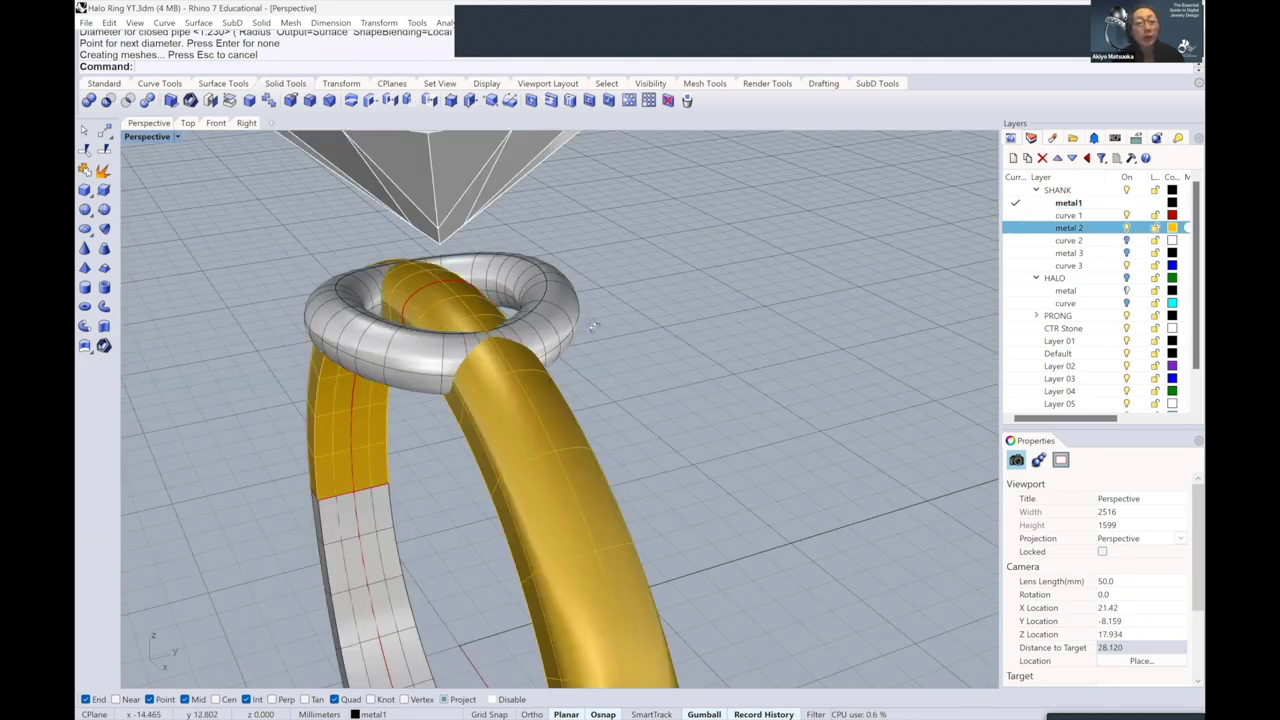
right_click_drag(593, 326, 704, 348)
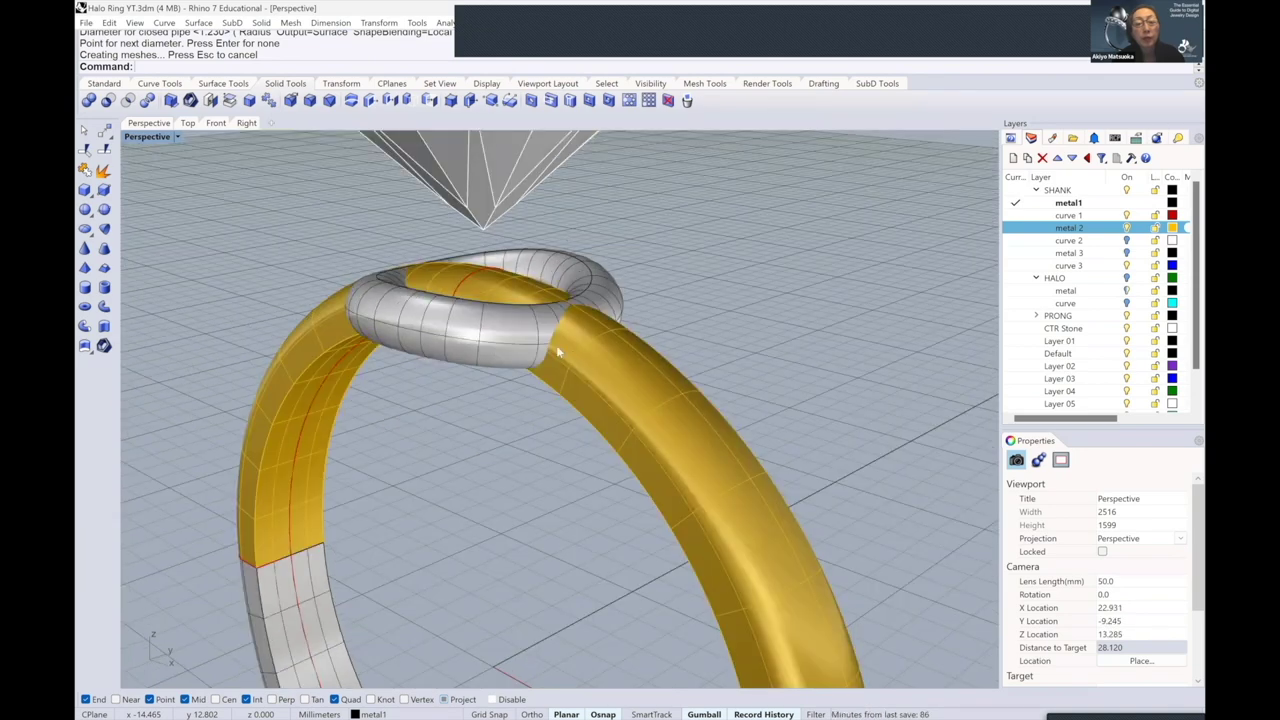
scroll(560, 350, "up", 5)
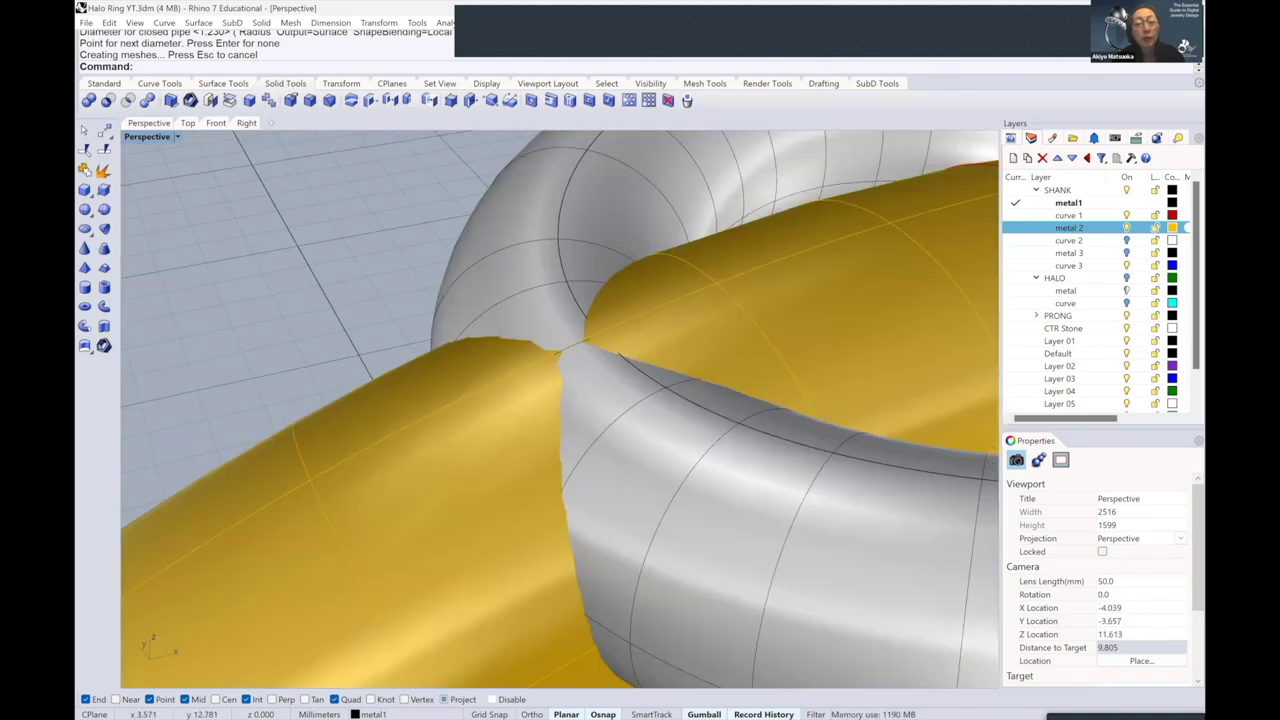
left_click(598, 371)
left_click(289, 336)
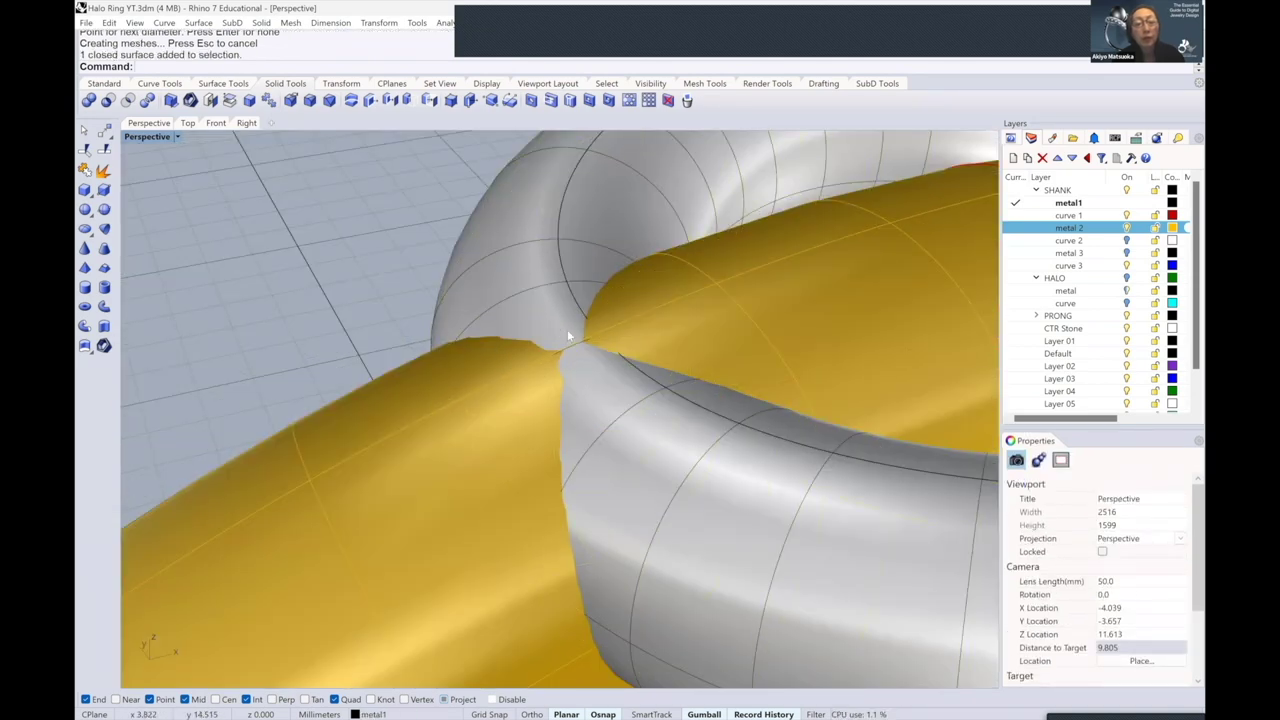
scroll(590, 330, "down", 4)
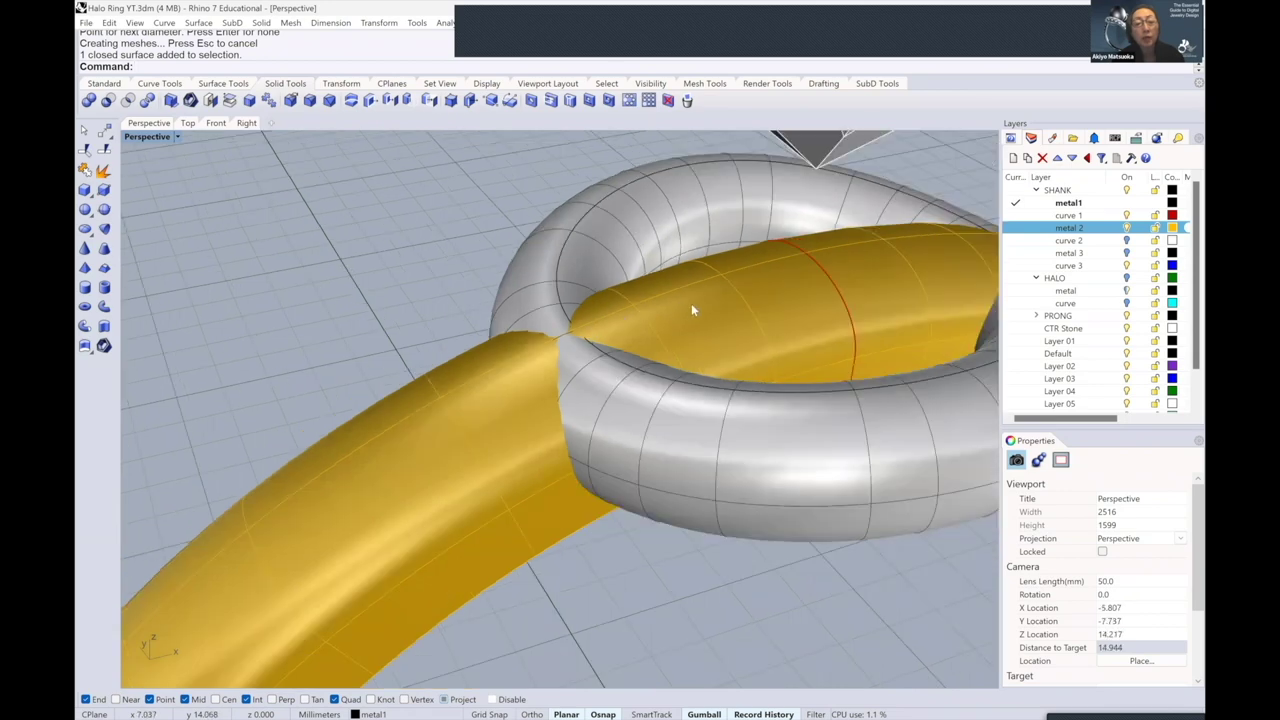
scroll(592, 318, "down", 4)
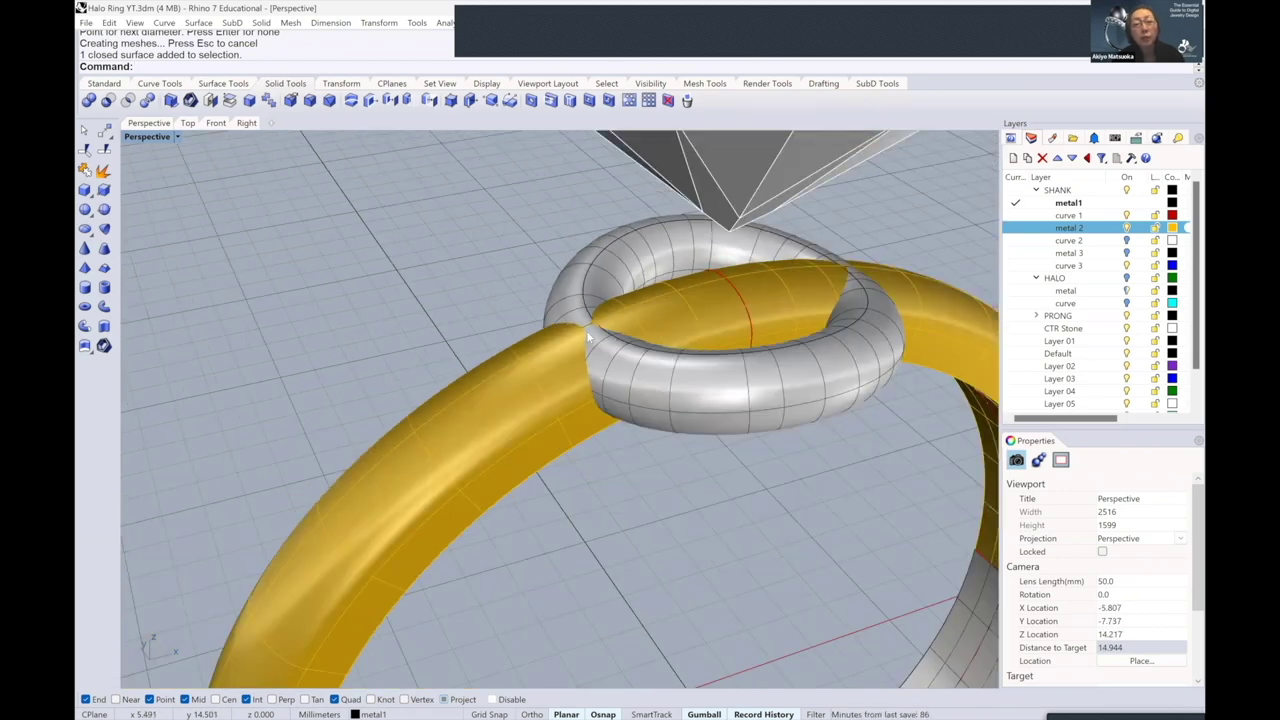
right_click_drag(590, 335, 556, 326)
scroll(594, 321, "up", 3)
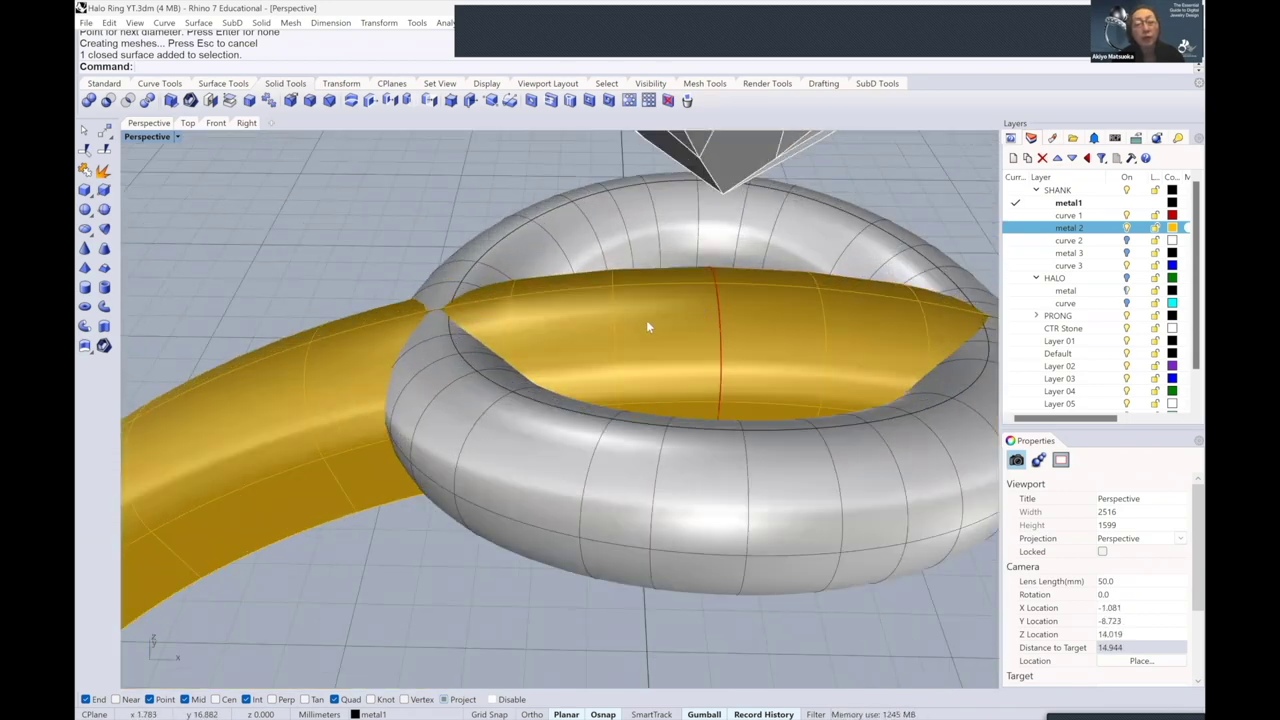
scroll(377, 357, "down", 6)
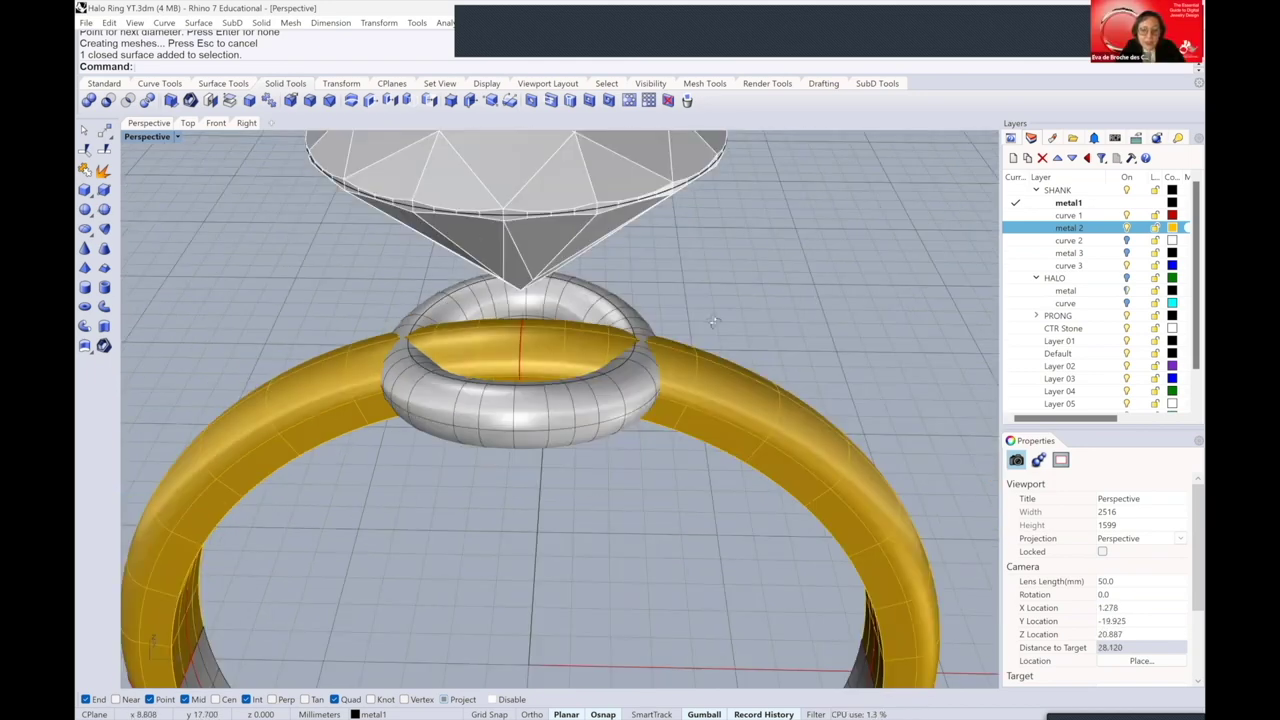
right_click_drag(715, 300, 800, 290)
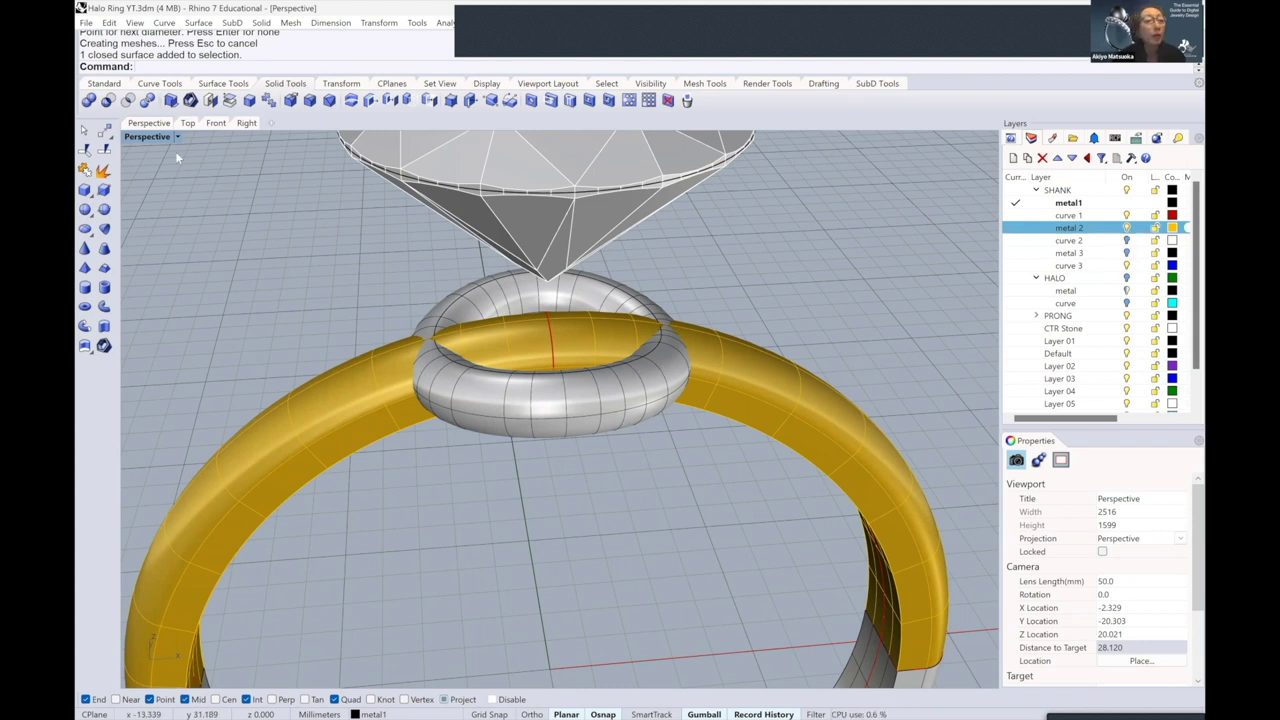
left_click(215, 123)
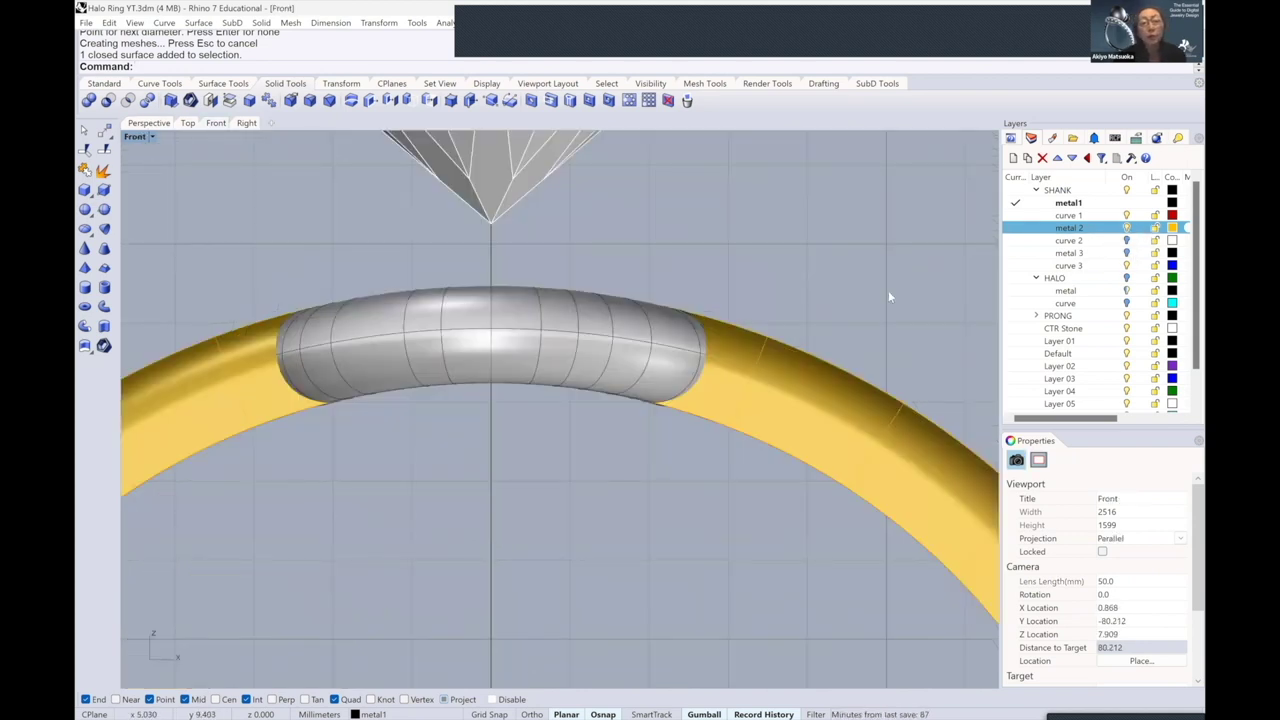
- Show the HALO layers and change the Front view to wireframe display
scroll(858, 277, "down", 5)
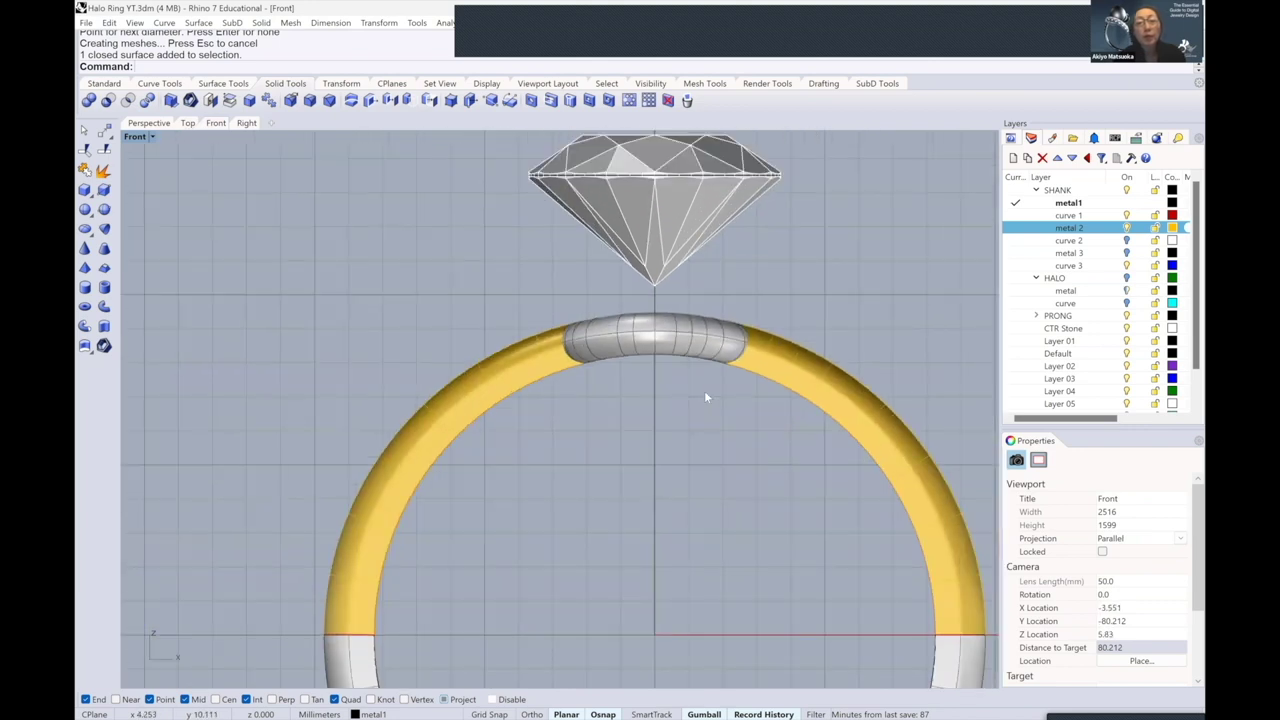
left_click(1128, 307)
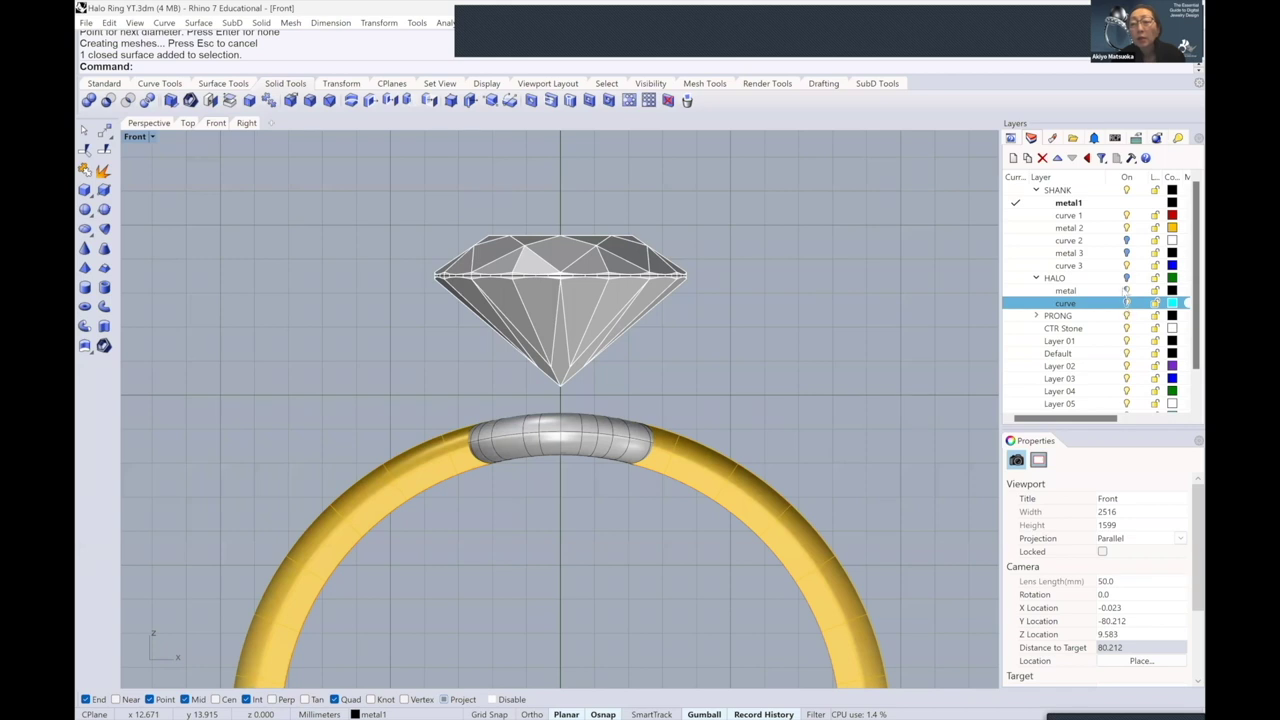
left_click(1128, 278)
left_click(1127, 277)
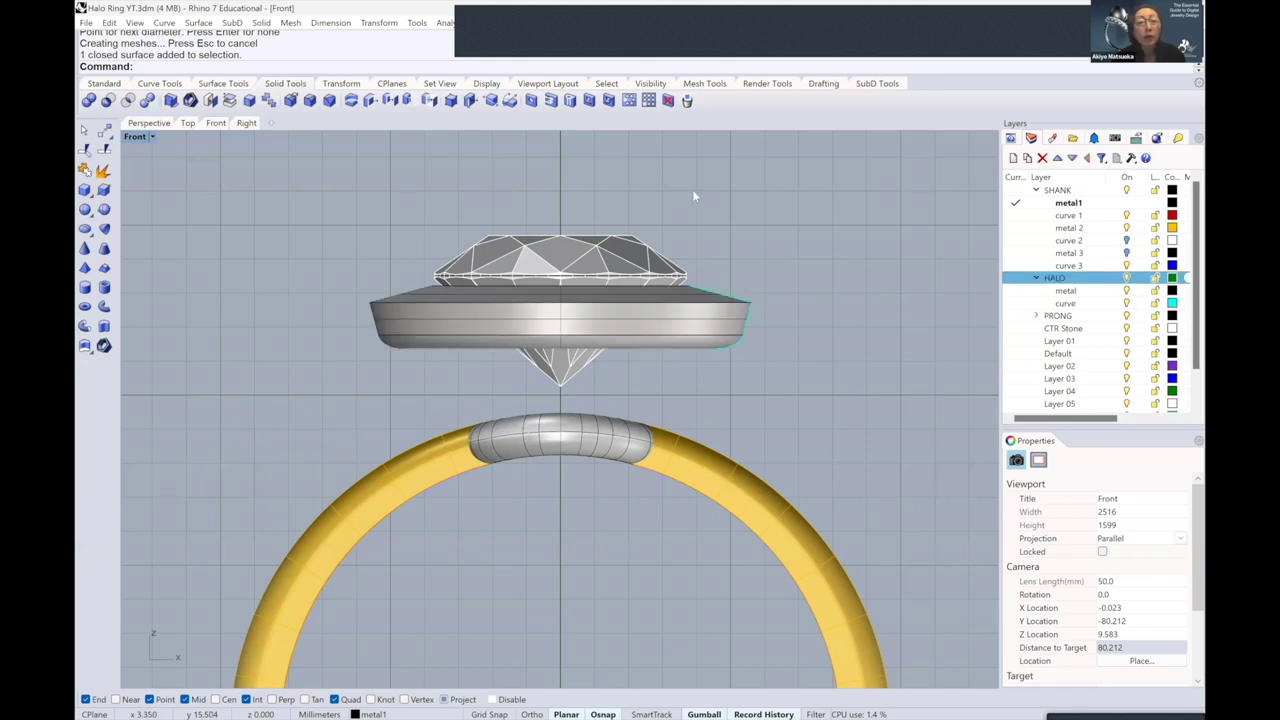
left_click(152, 136)
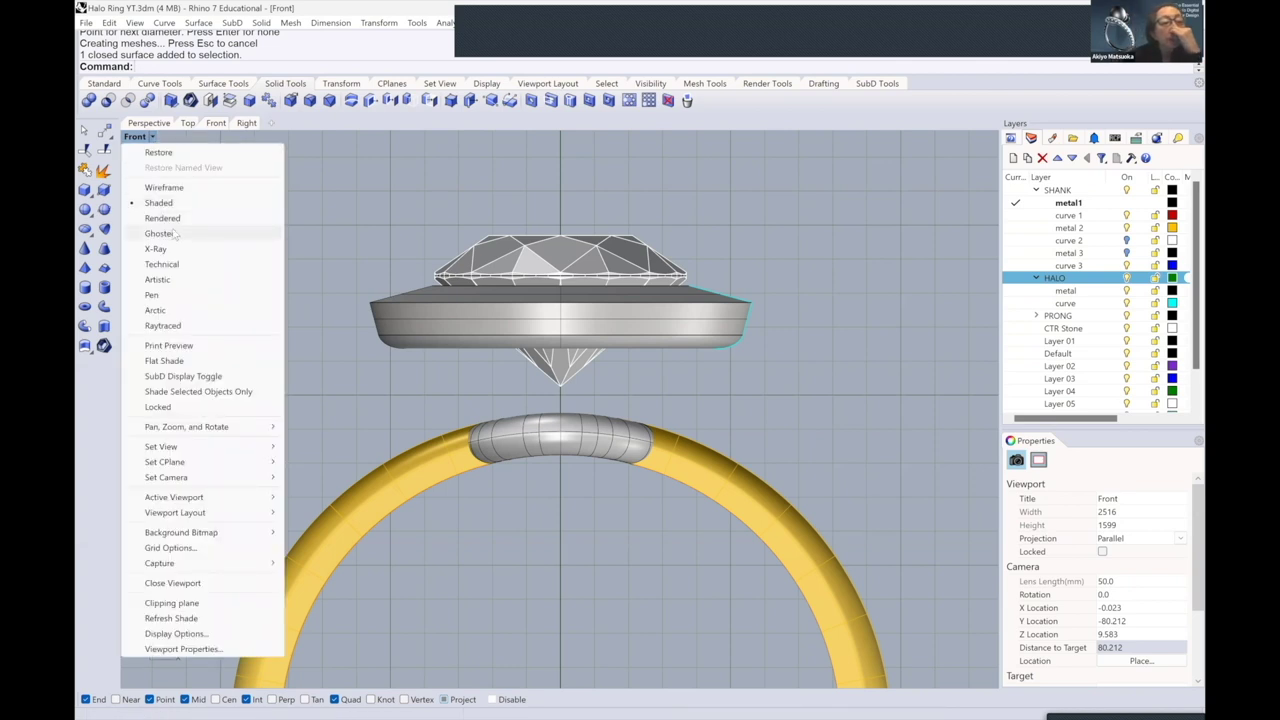
left_click(176, 189)
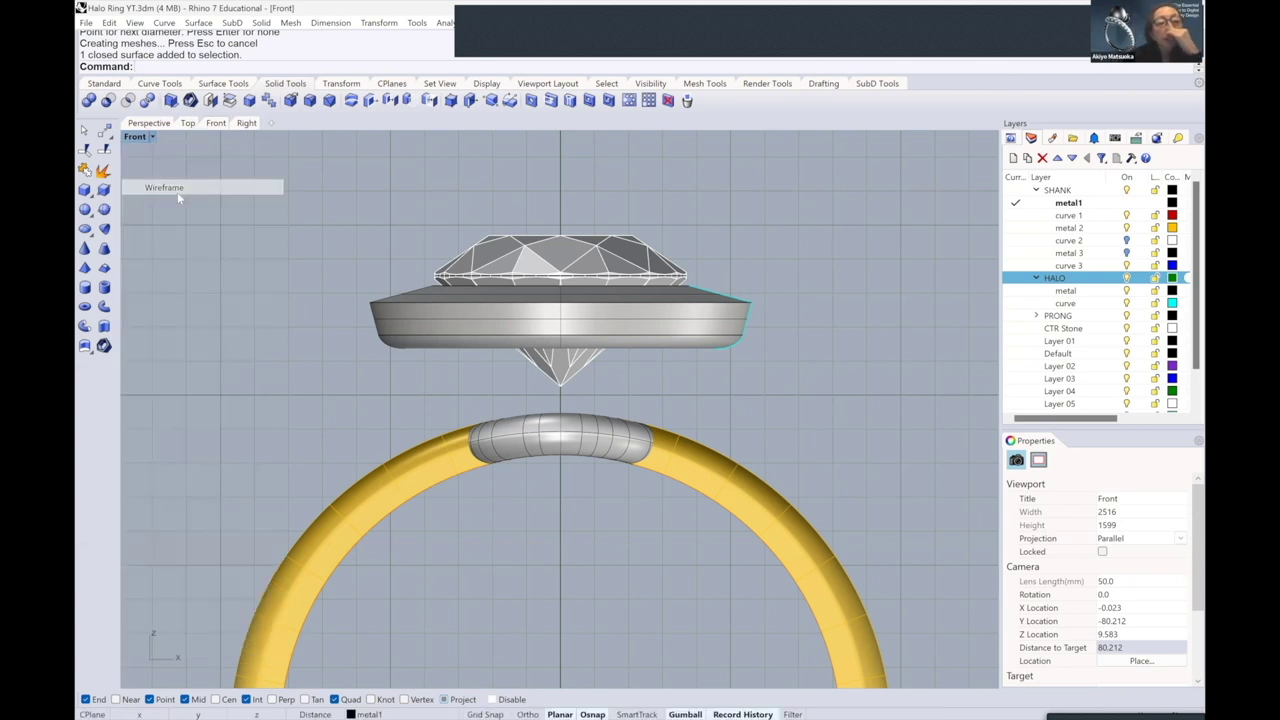
right_click_drag(663, 275, 665, 218)
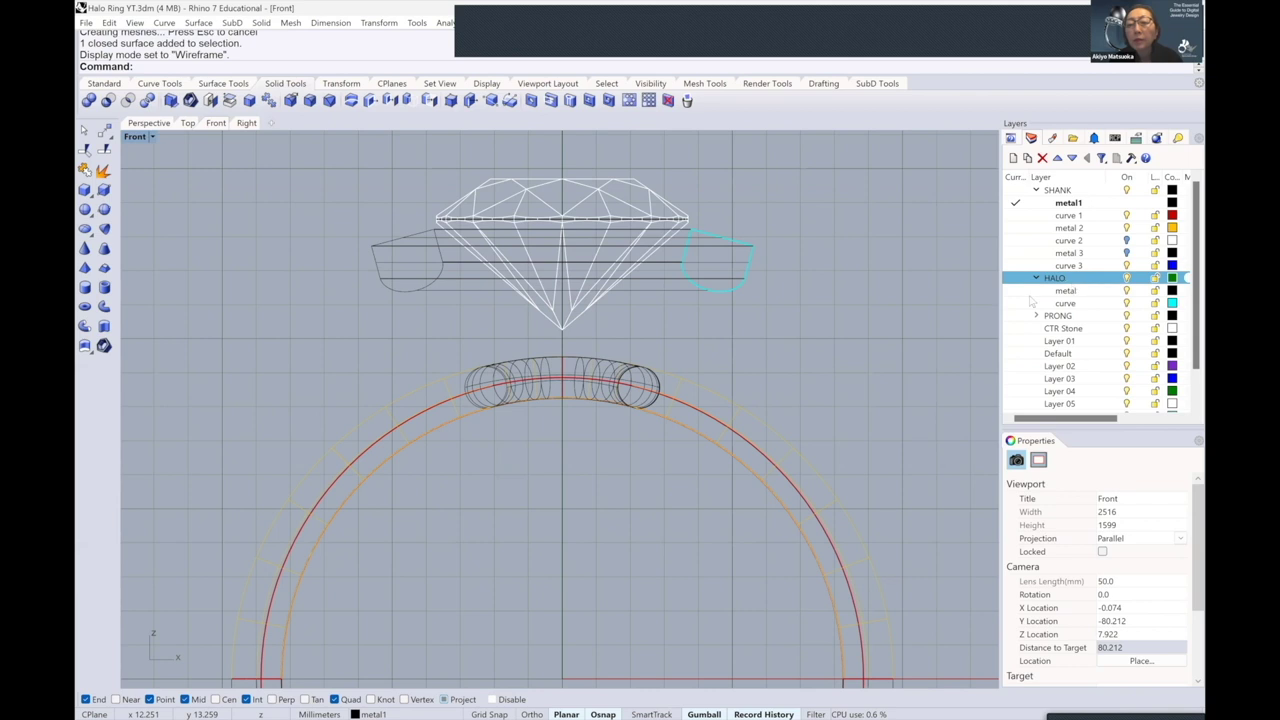
- Expand the PRONG layer group and make its curve sublayer current
left_click(1031, 293)
left_click(1040, 317)
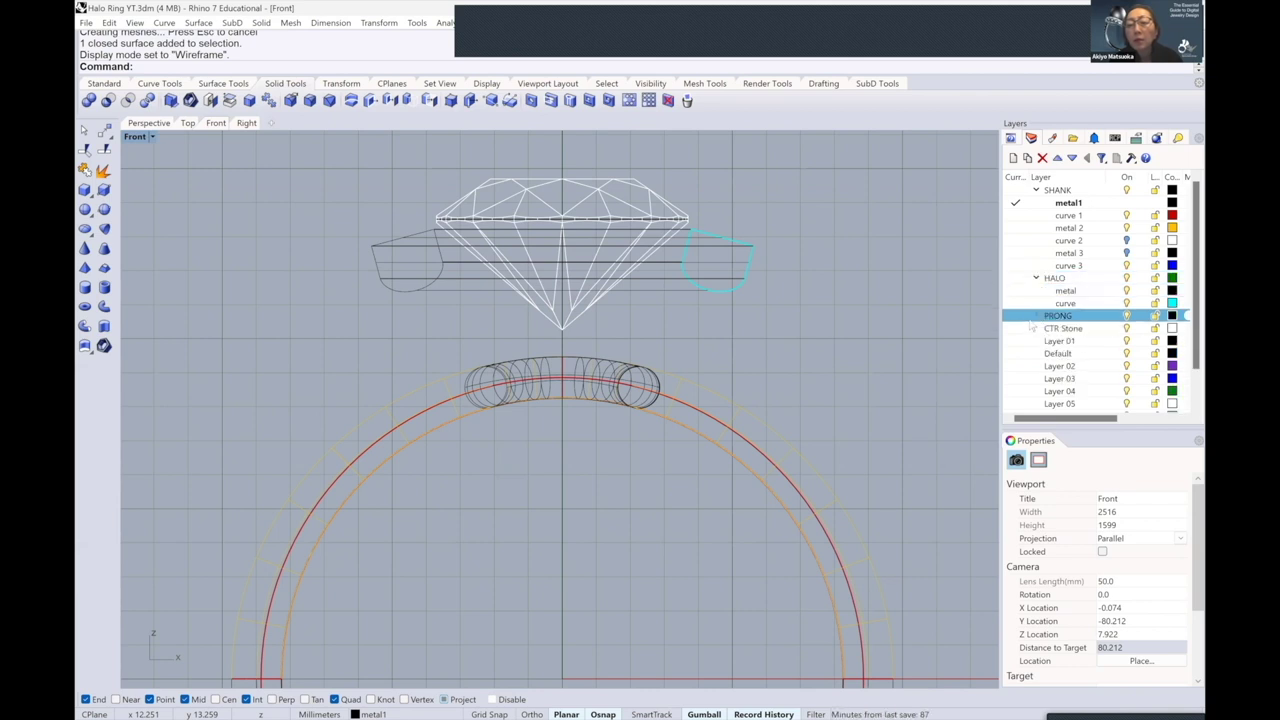
left_click(1035, 316)
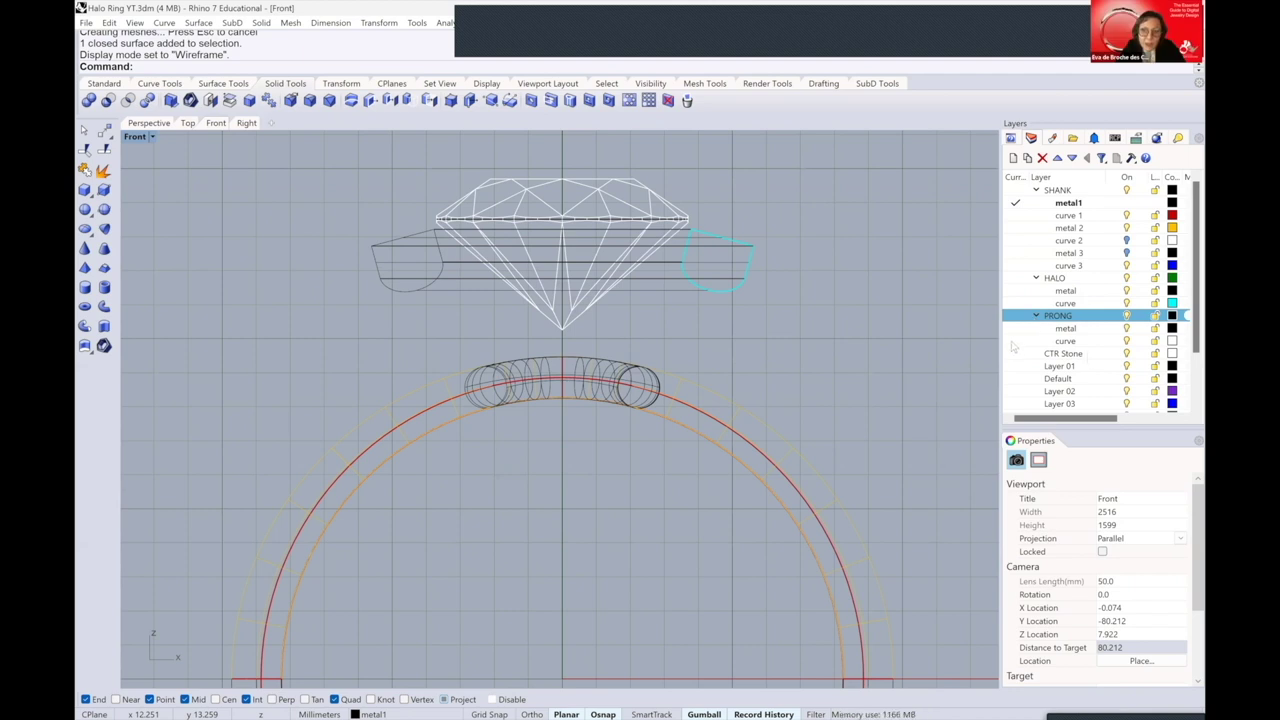
left_click(1013, 341)
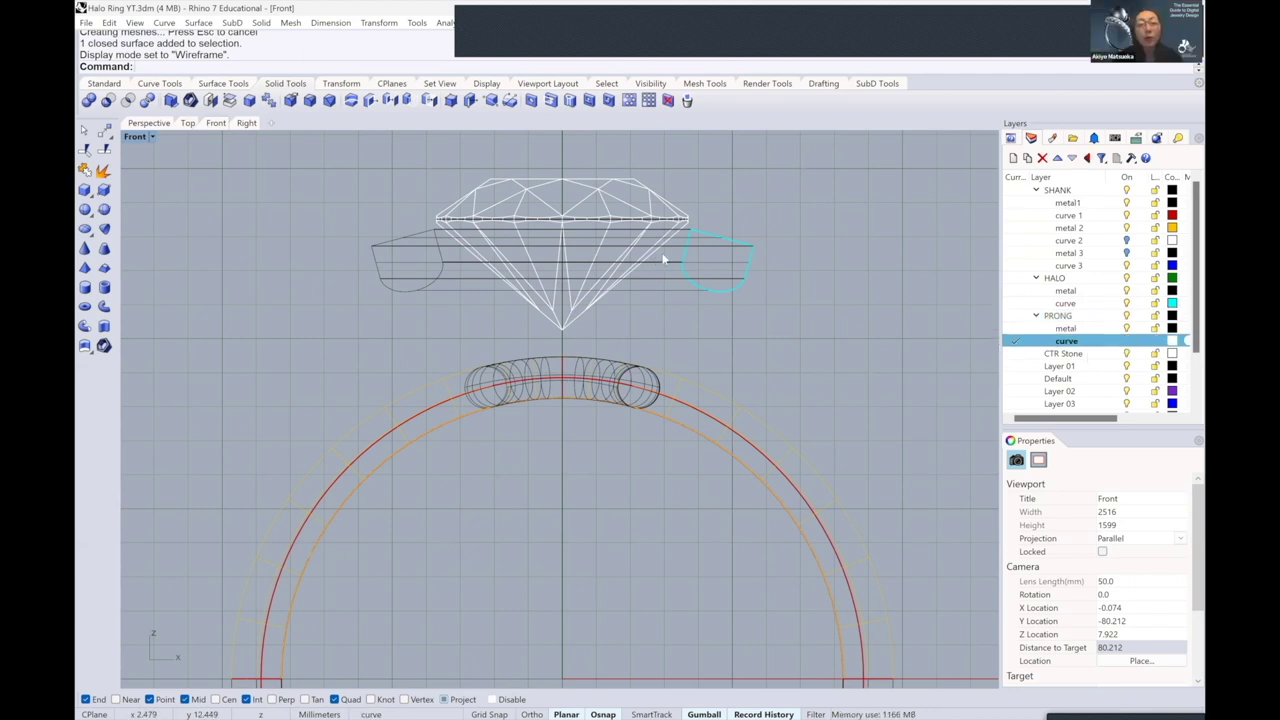
- Draw an outward-bulging arc spanning about 4.6 mm from inside the piped loop's end section up into the halo profile, in the Front view
scroll(663, 257, "up", 5)
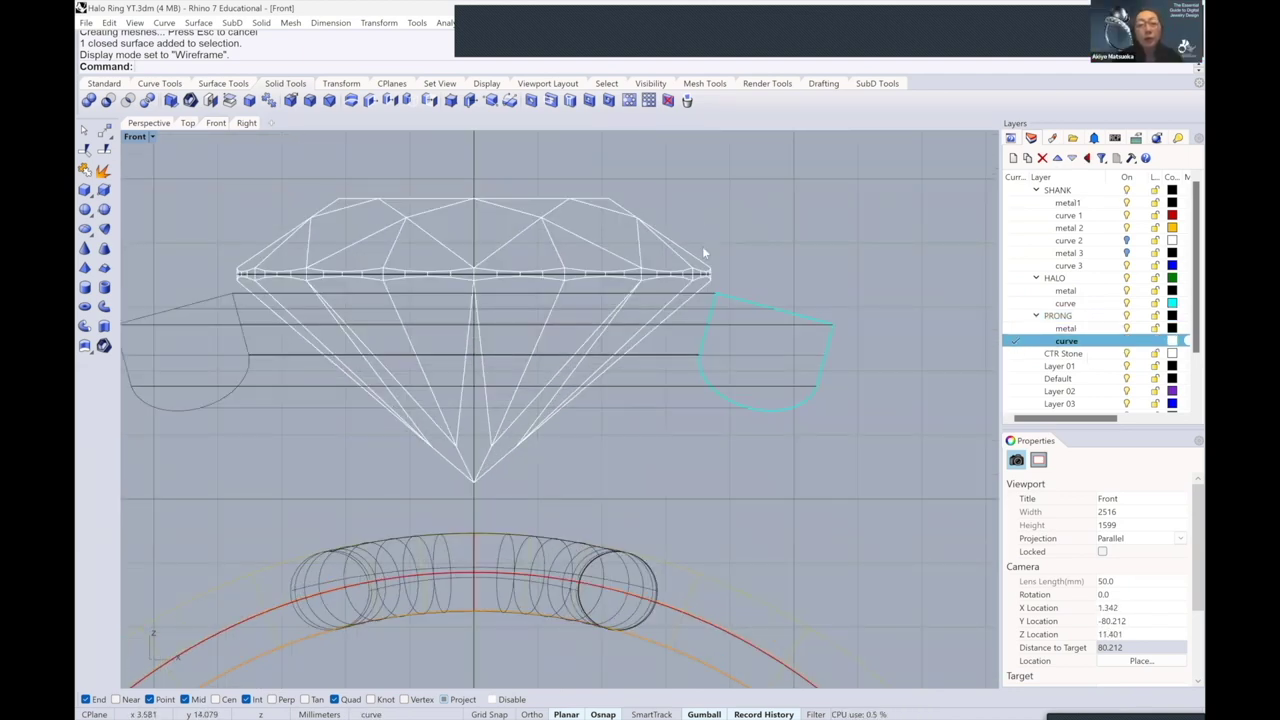
right_click_drag(687, 374, 668, 330)
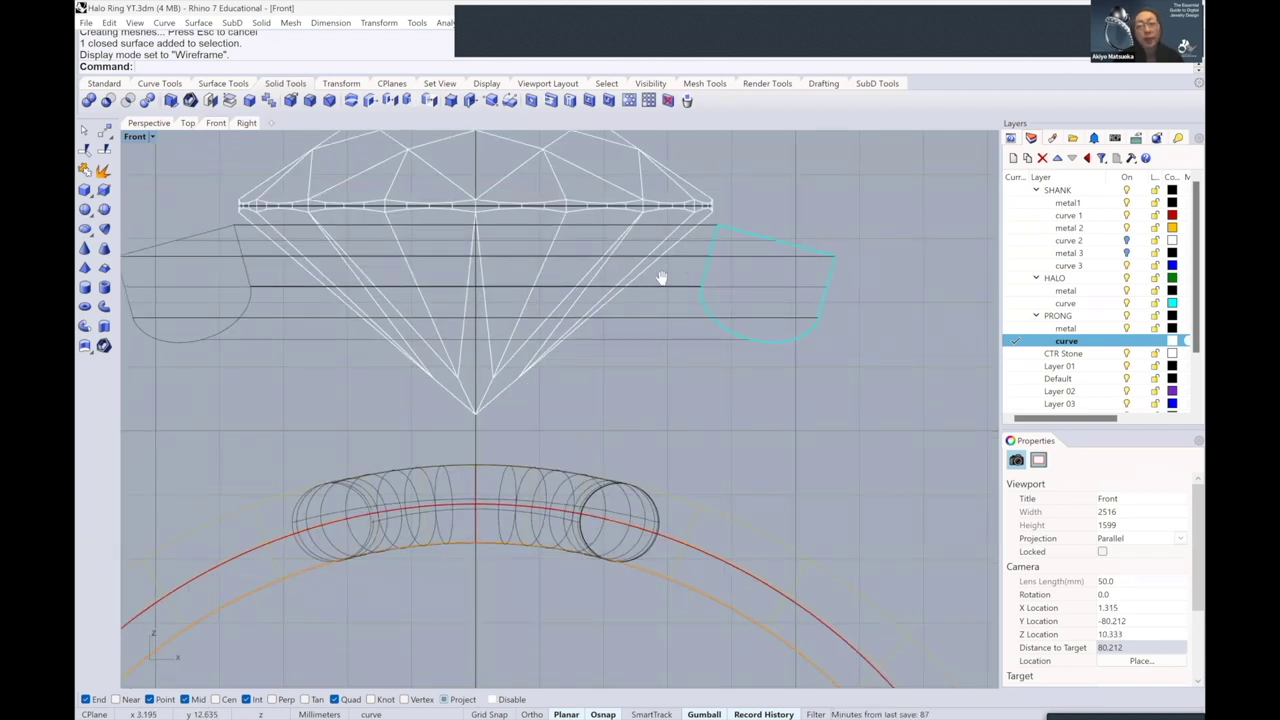
right_click_drag(663, 277, 609, 272)
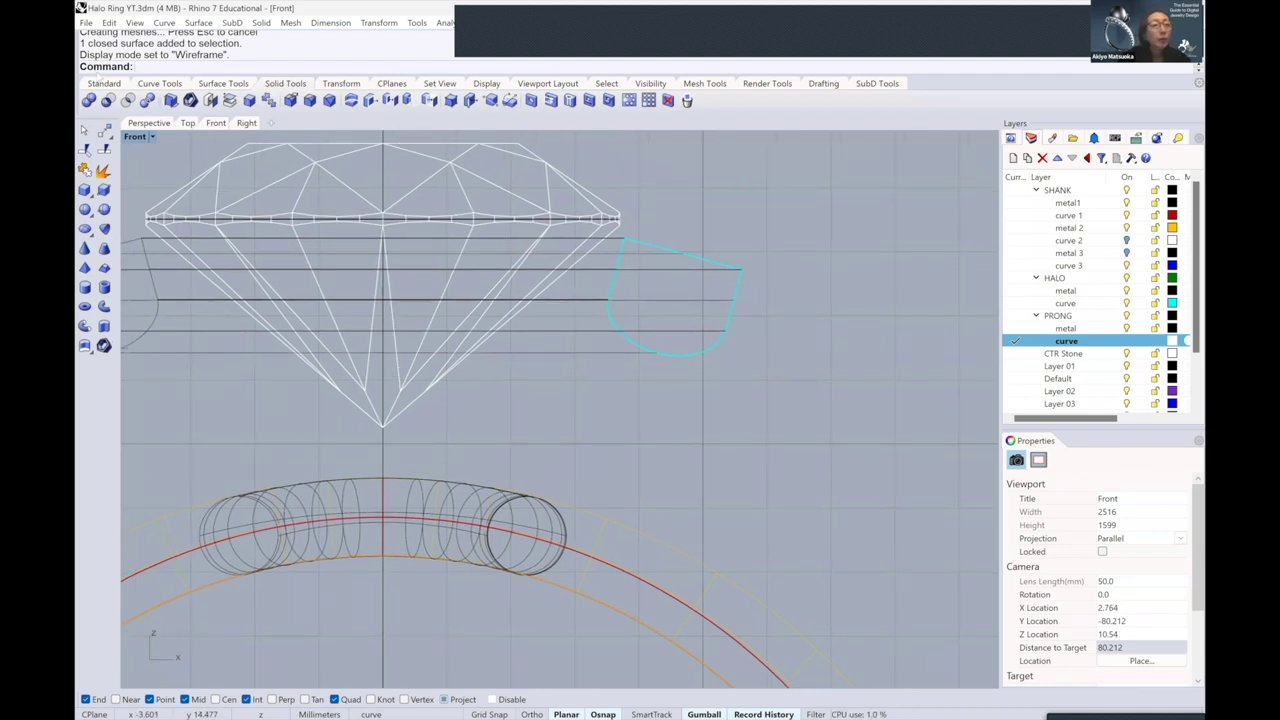
left_click(104, 83)
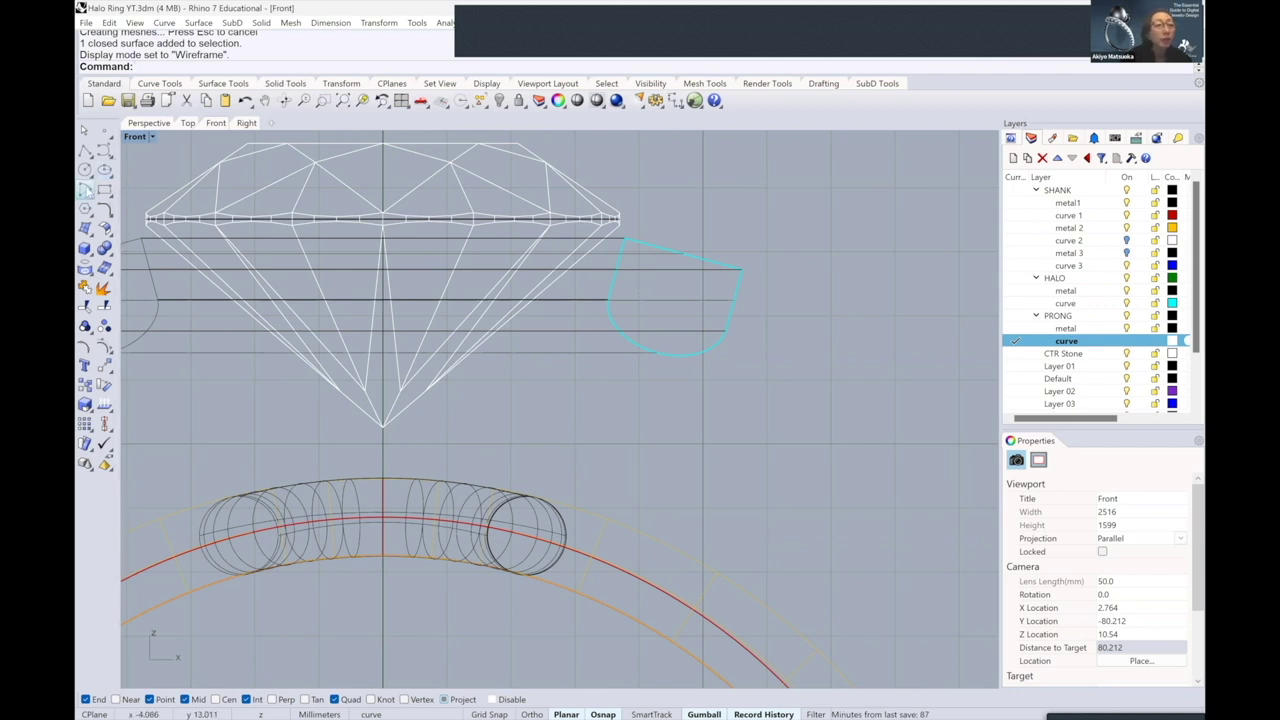
left_click(90, 194)
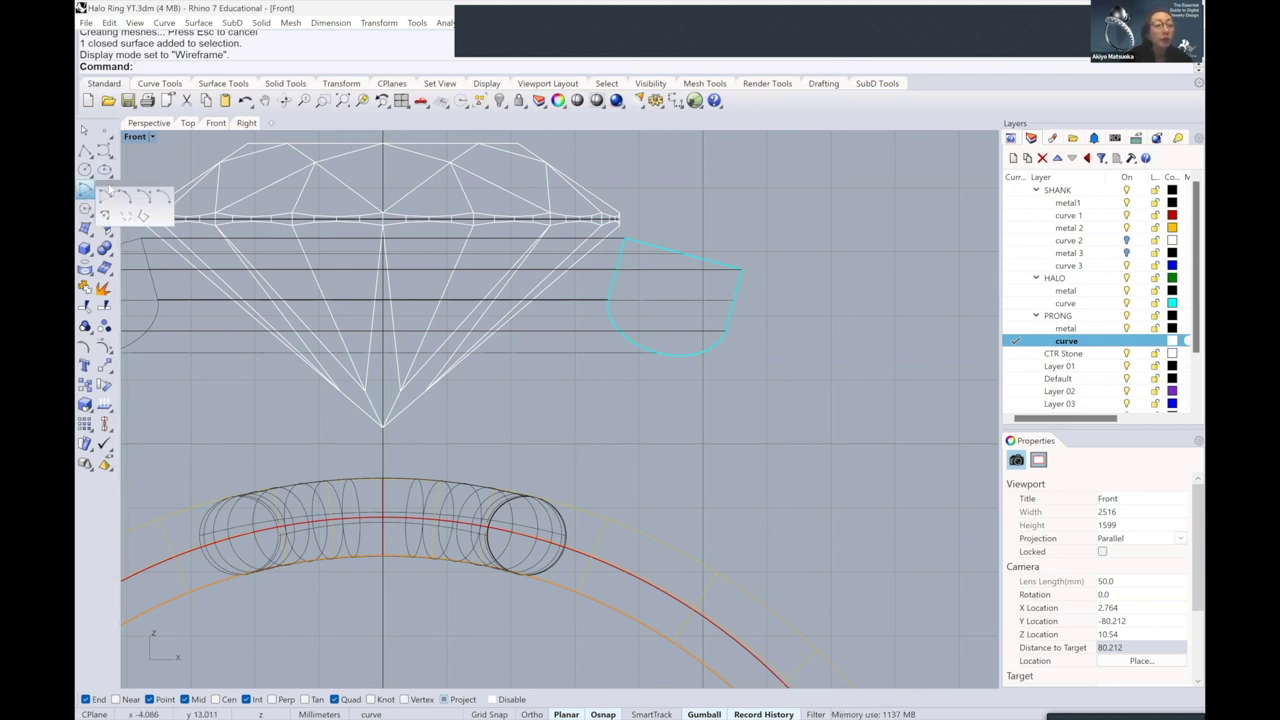
left_click_drag(134, 187, 229, 261)
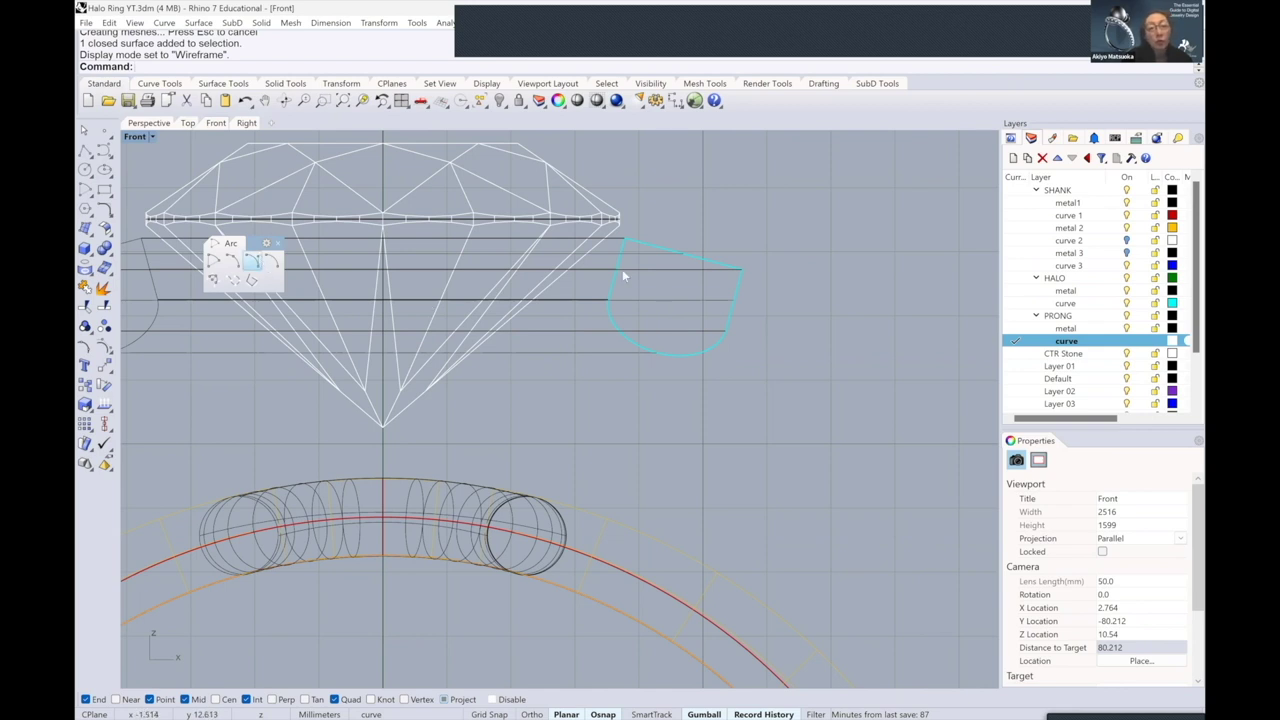
left_click(231, 260)
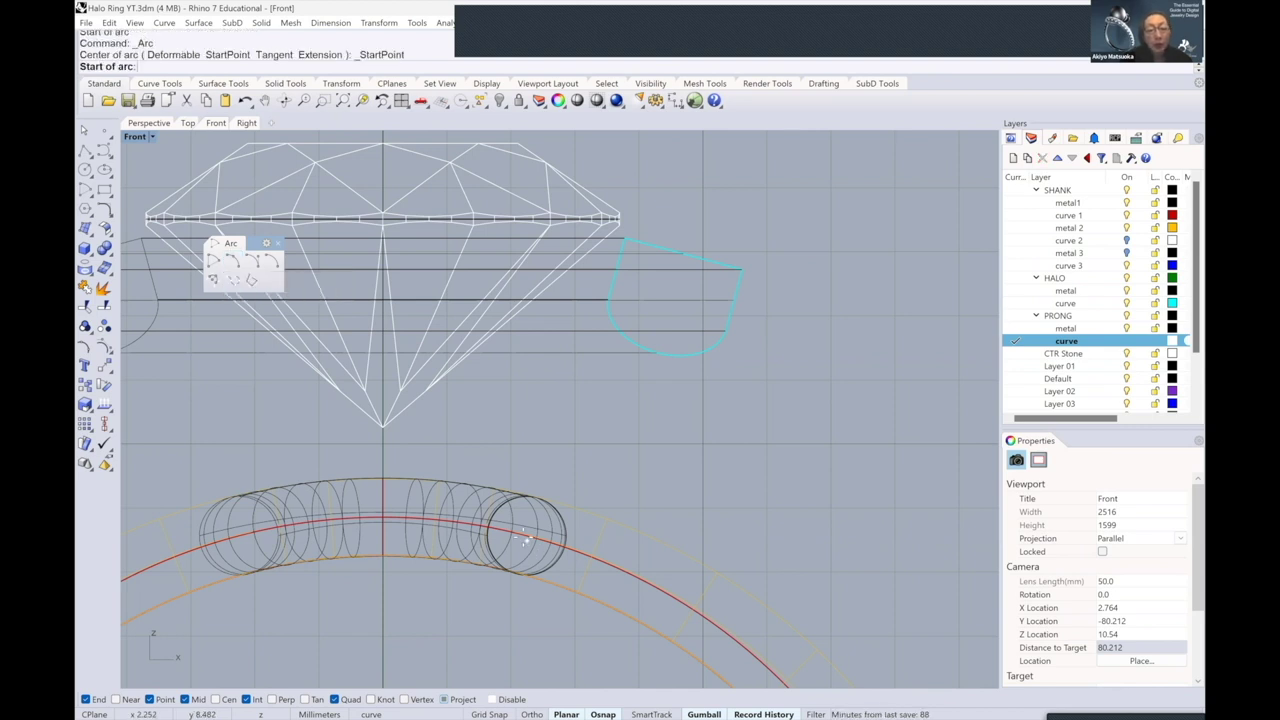
scroll(500, 540, "up", 1)
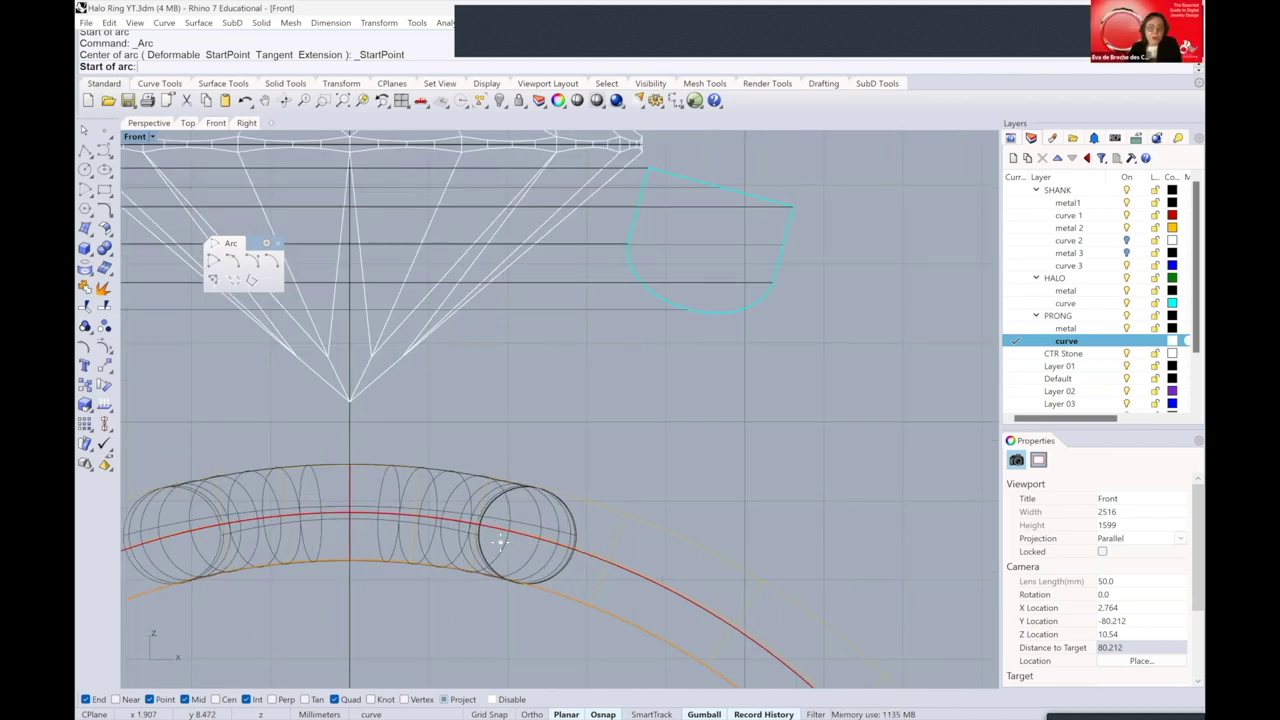
left_click(503, 538)
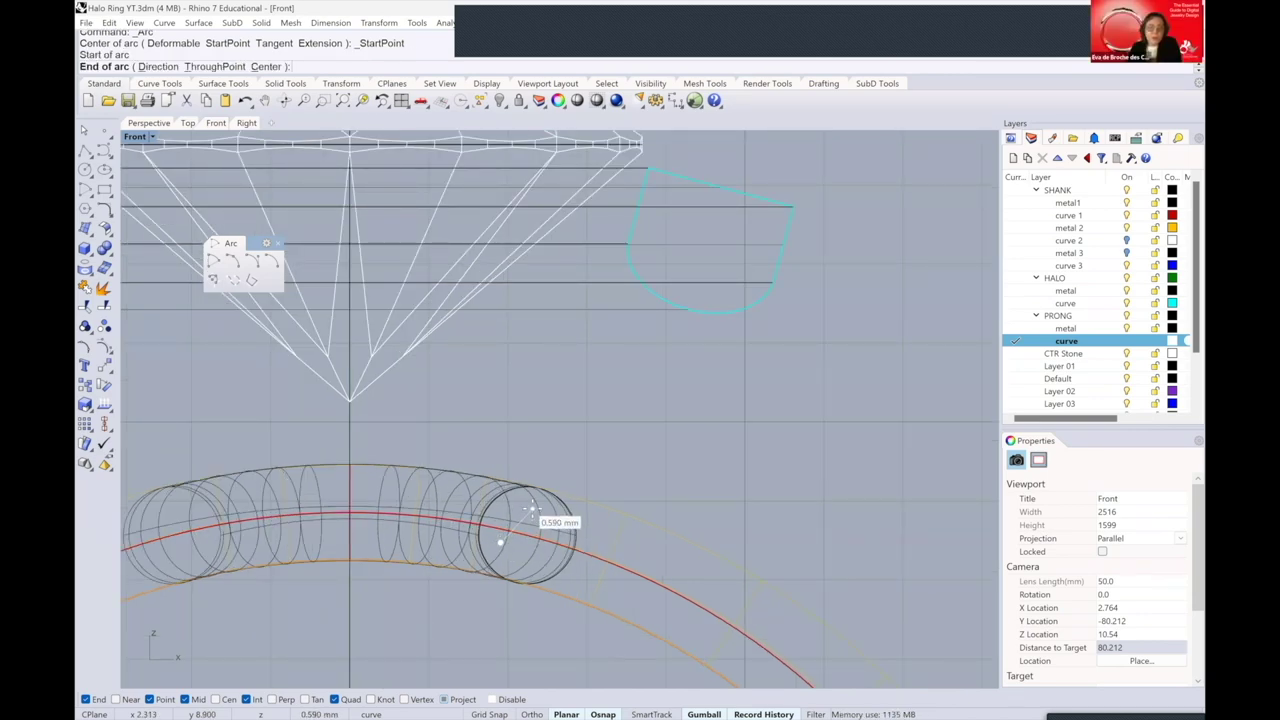
scroll(525, 515, "down", 1)
scroll(530, 512, "up", 2)
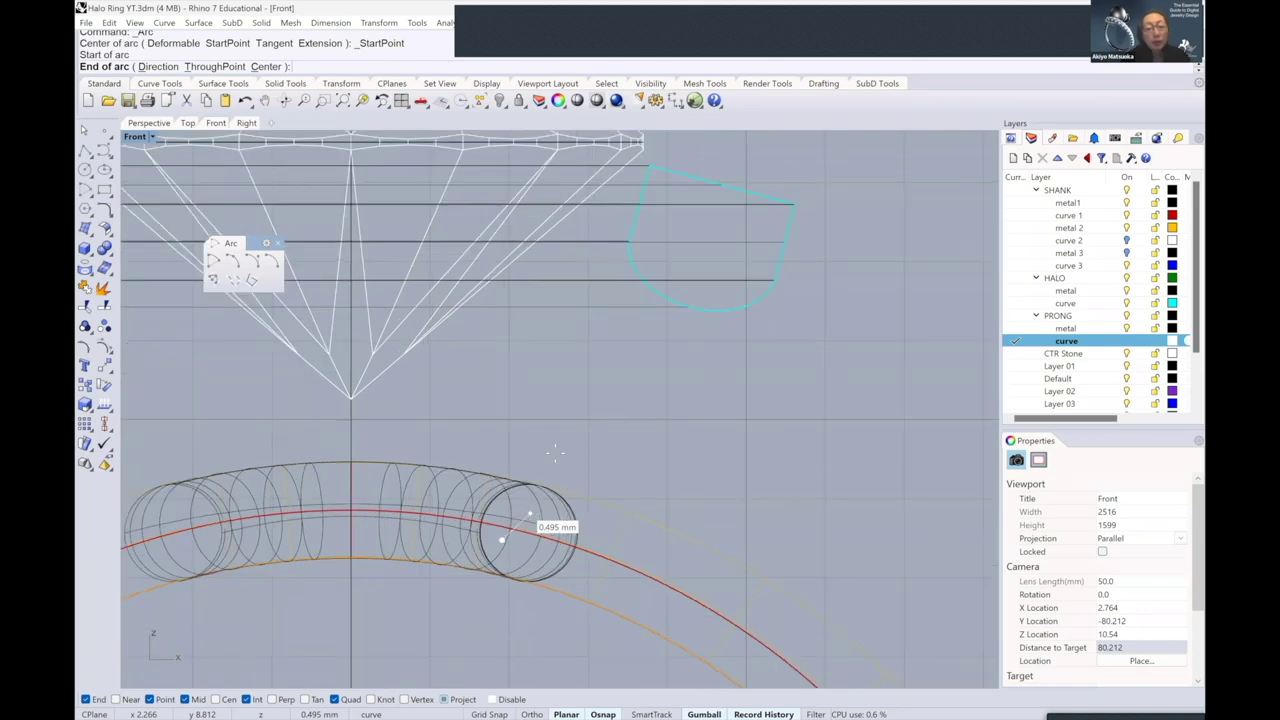
right_click_drag(582, 371, 555, 473)
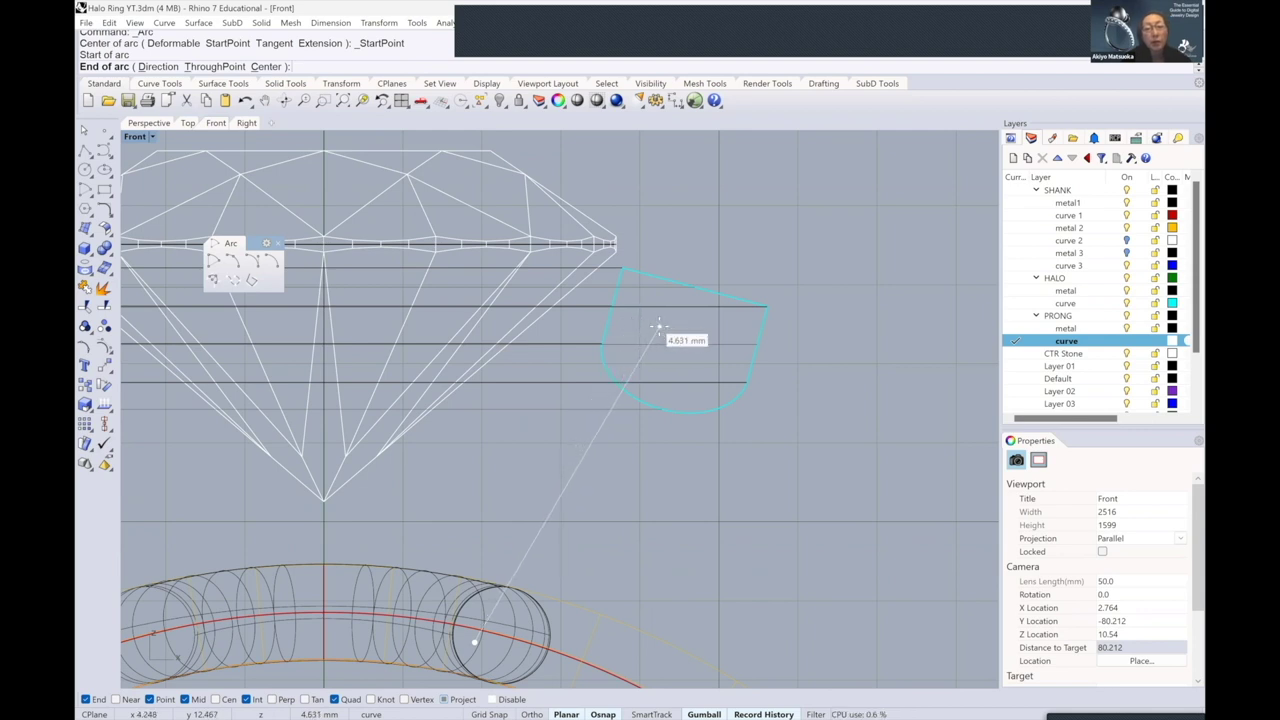
left_click(661, 326)
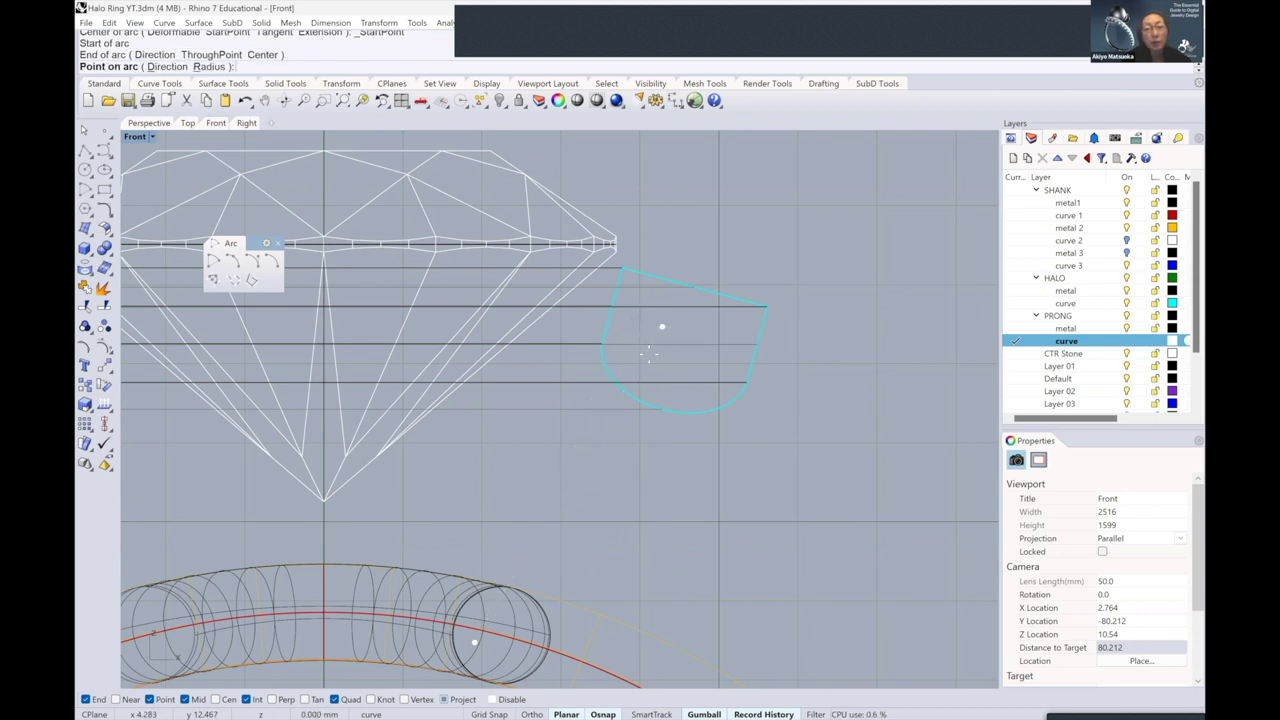
left_click(605, 471)
scroll(652, 370, "down", 4)
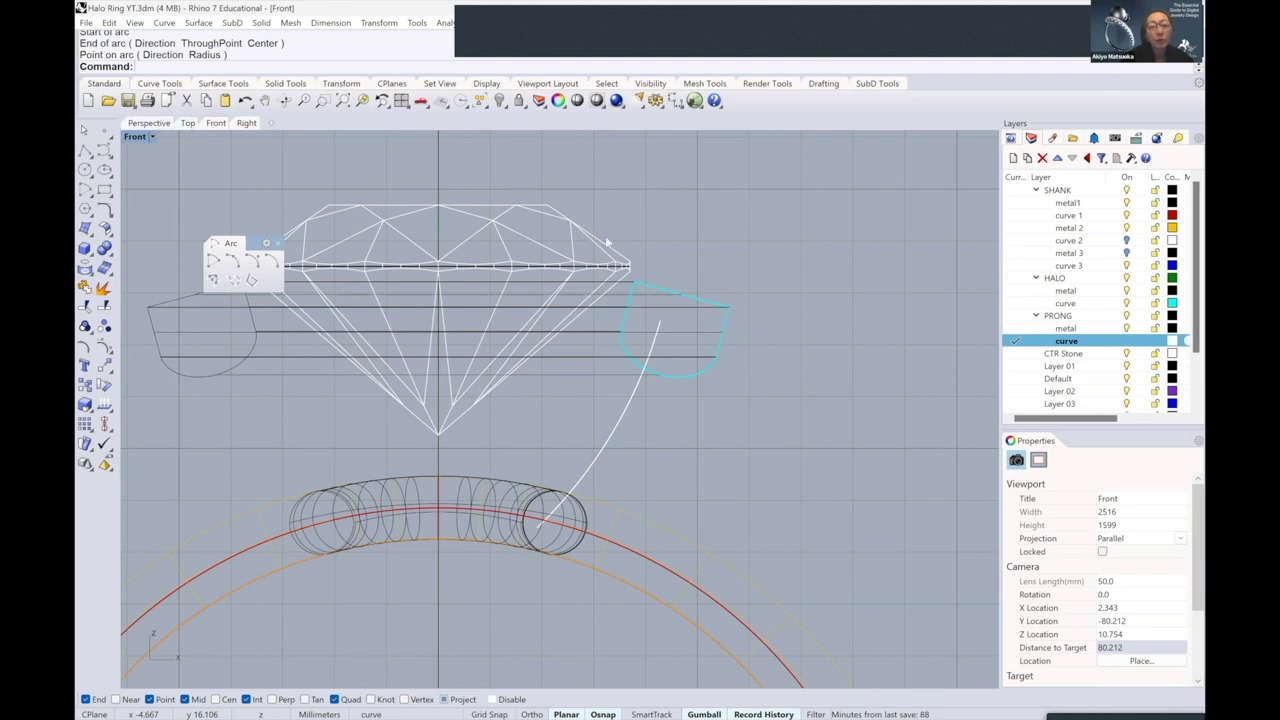
- Examine in the Perspective view how the new prong arc runs between the piped loop and the halo
left_click(188, 123)
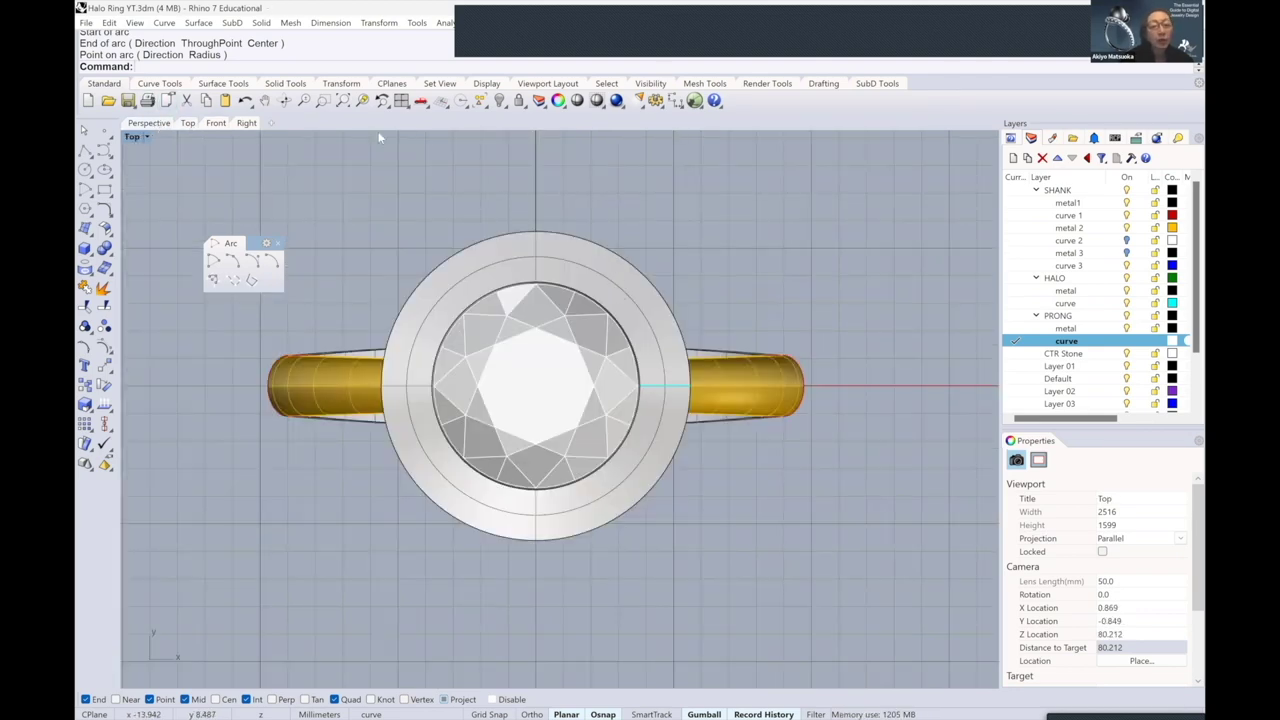
key("ctrl+F4")
right_click_drag(713, 348, 738, 383)
right_click_drag(709, 320, 704, 292)
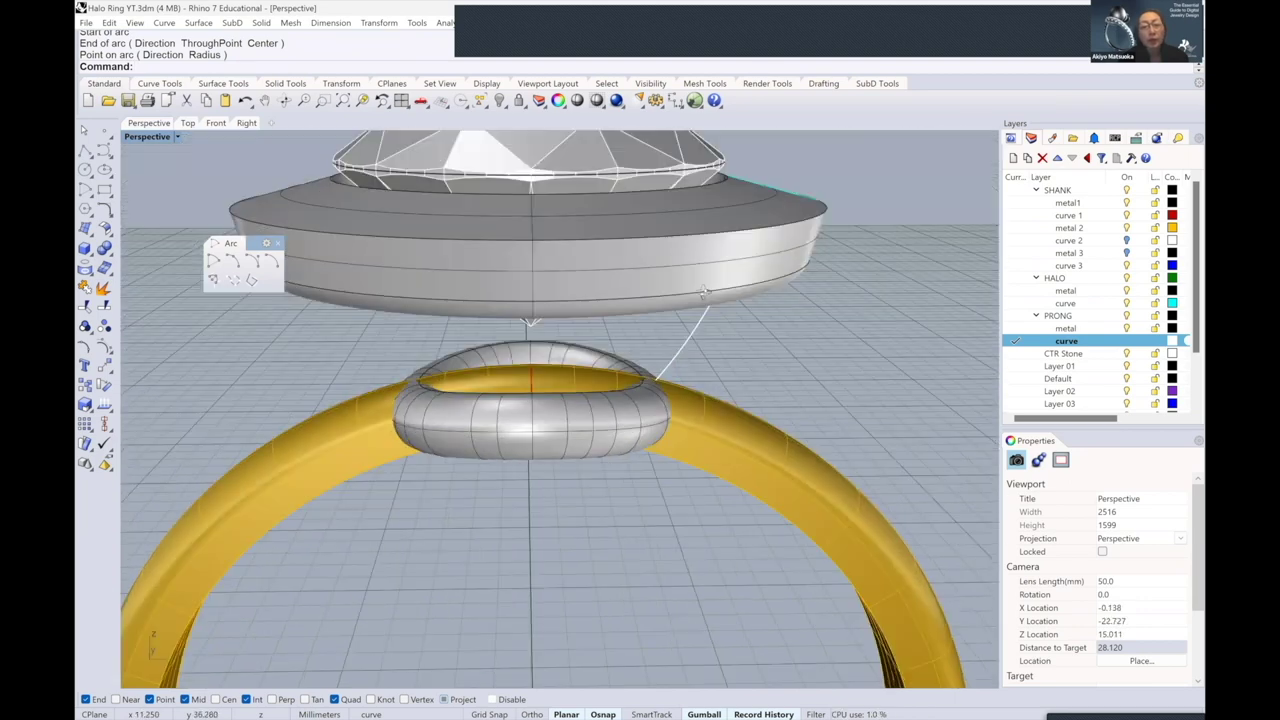
right_click_drag(620, 294, 543, 349)
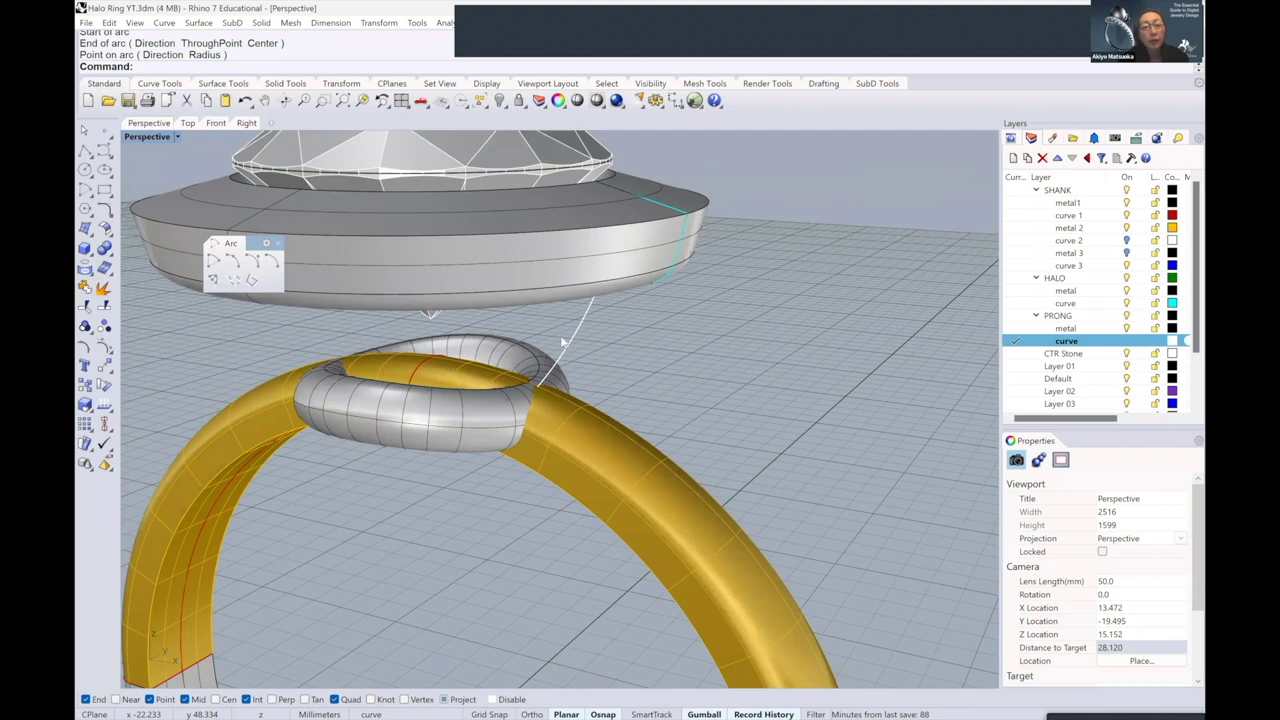
scroll(600, 350, "down", 4)
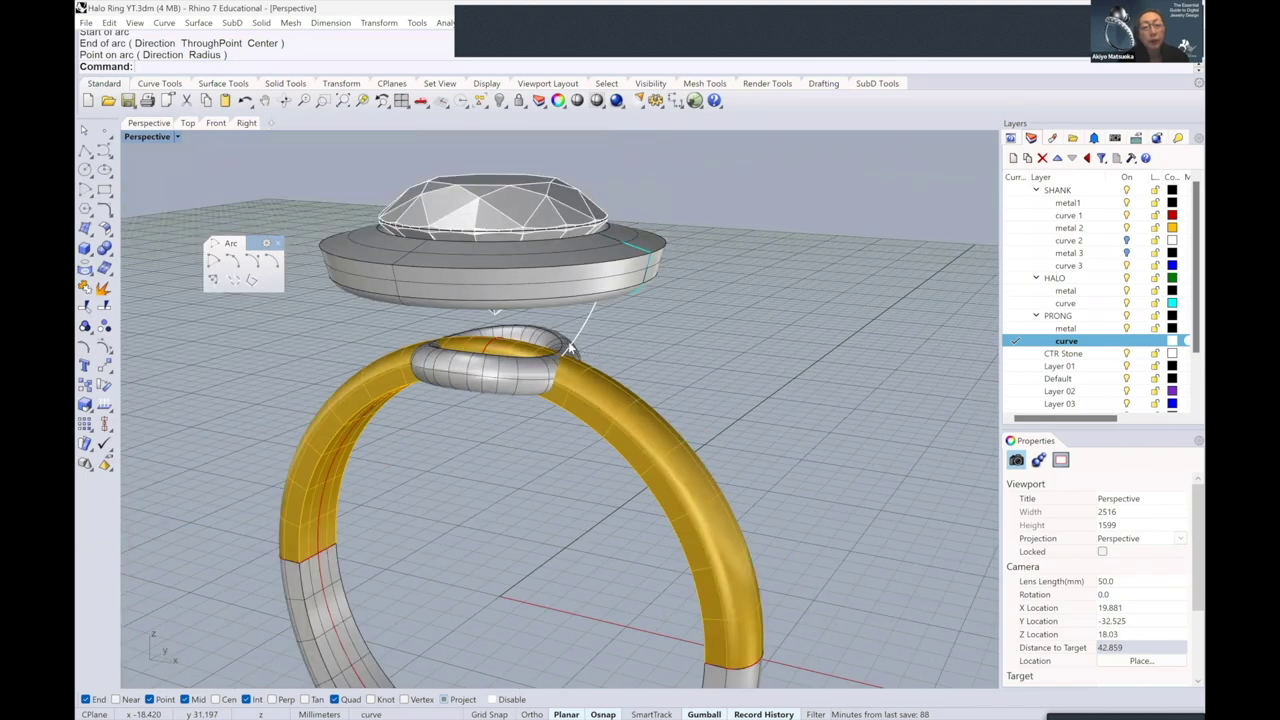
scroll(570, 347, "up", 3)
- Rotate a copy of the prong arc by -45 degrees about the origin, with Copy set to Yes
left_click(570, 347)
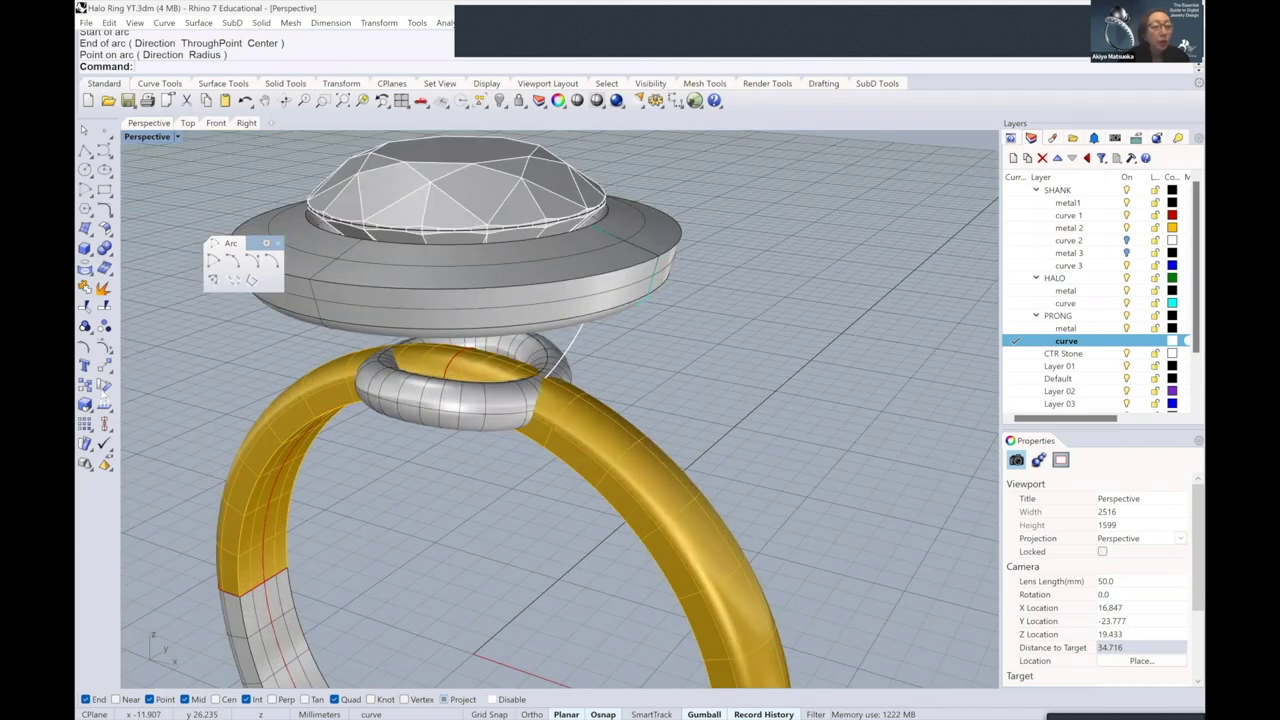
left_click(104, 385)
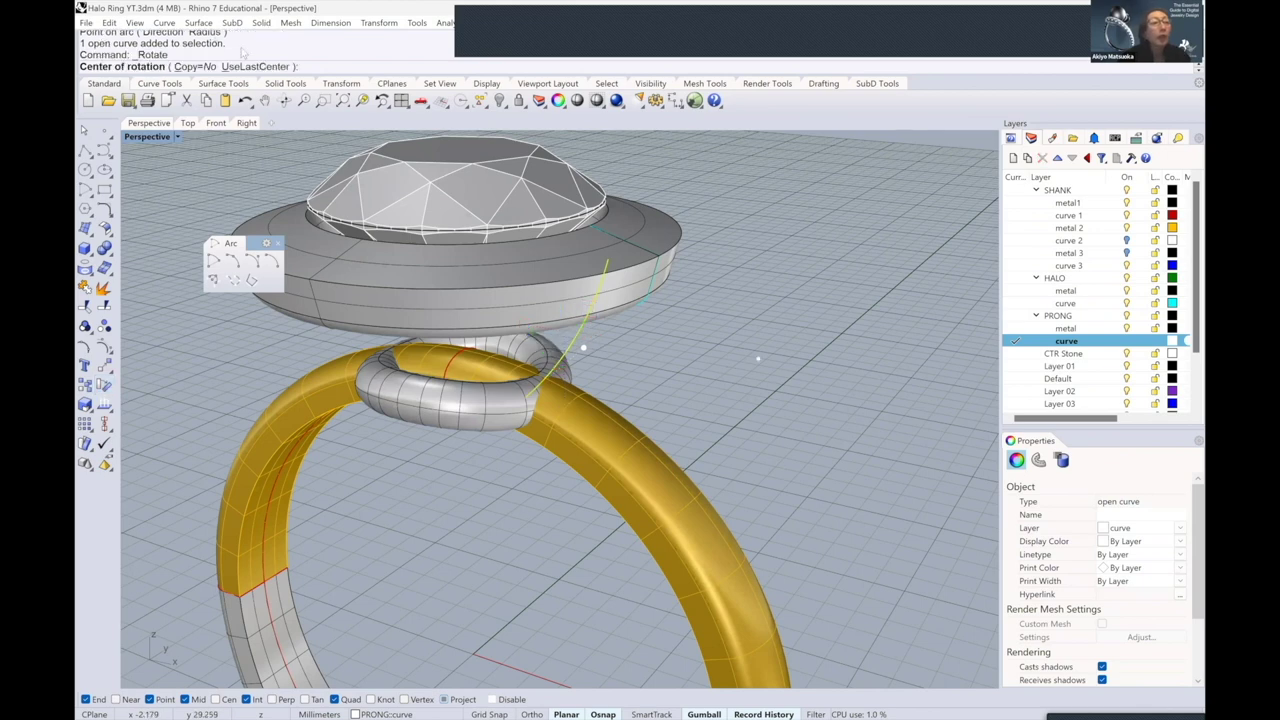
right_click_drag(583, 347, 530, 384)
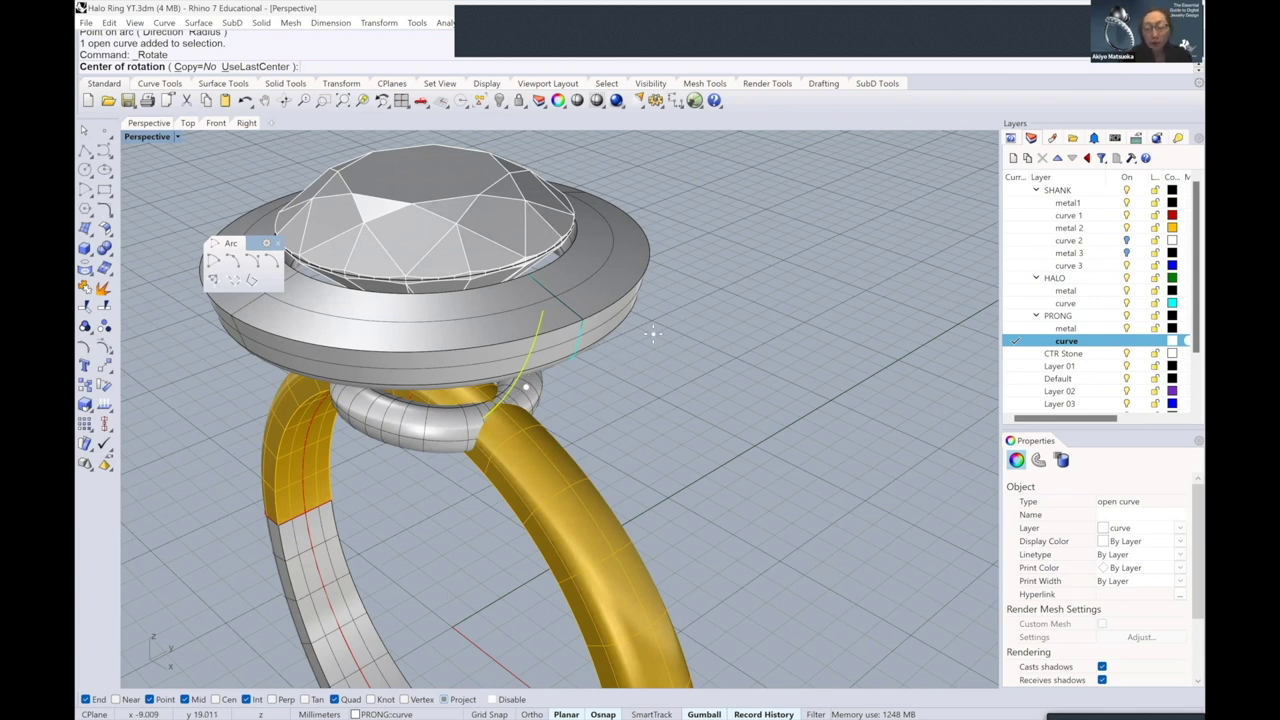
type("0")
key("Return")
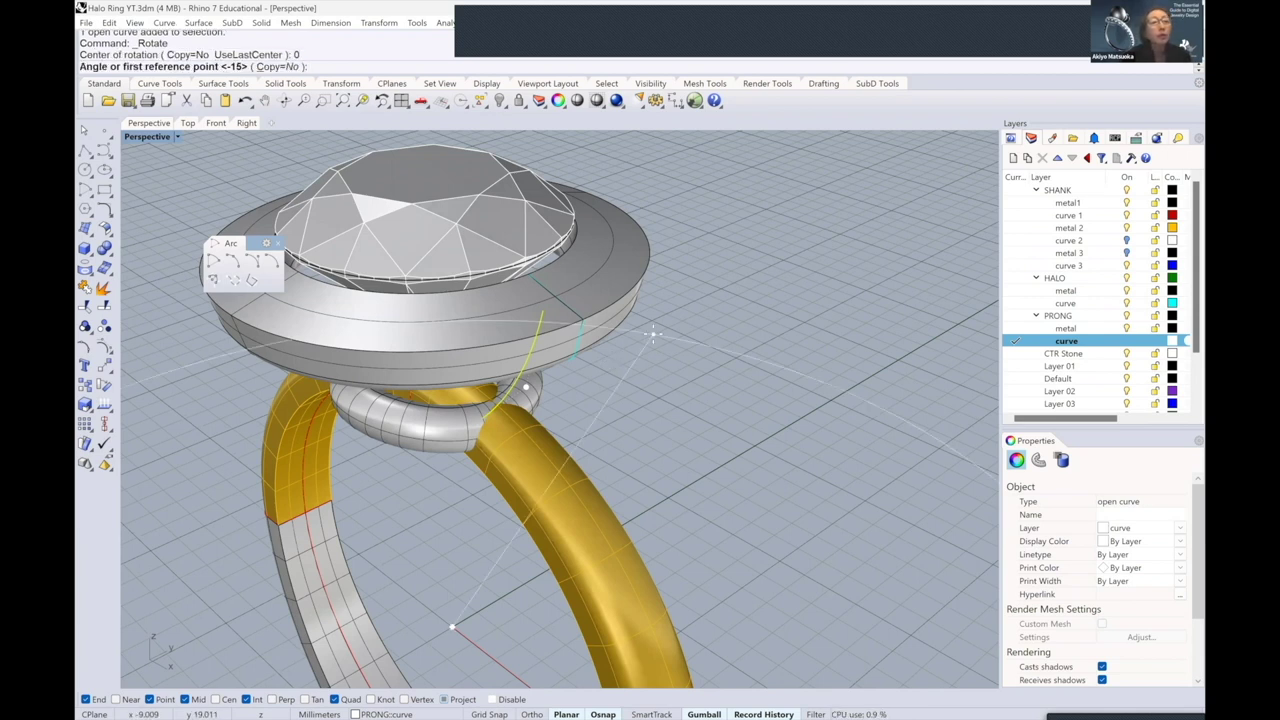
left_click(277, 66)
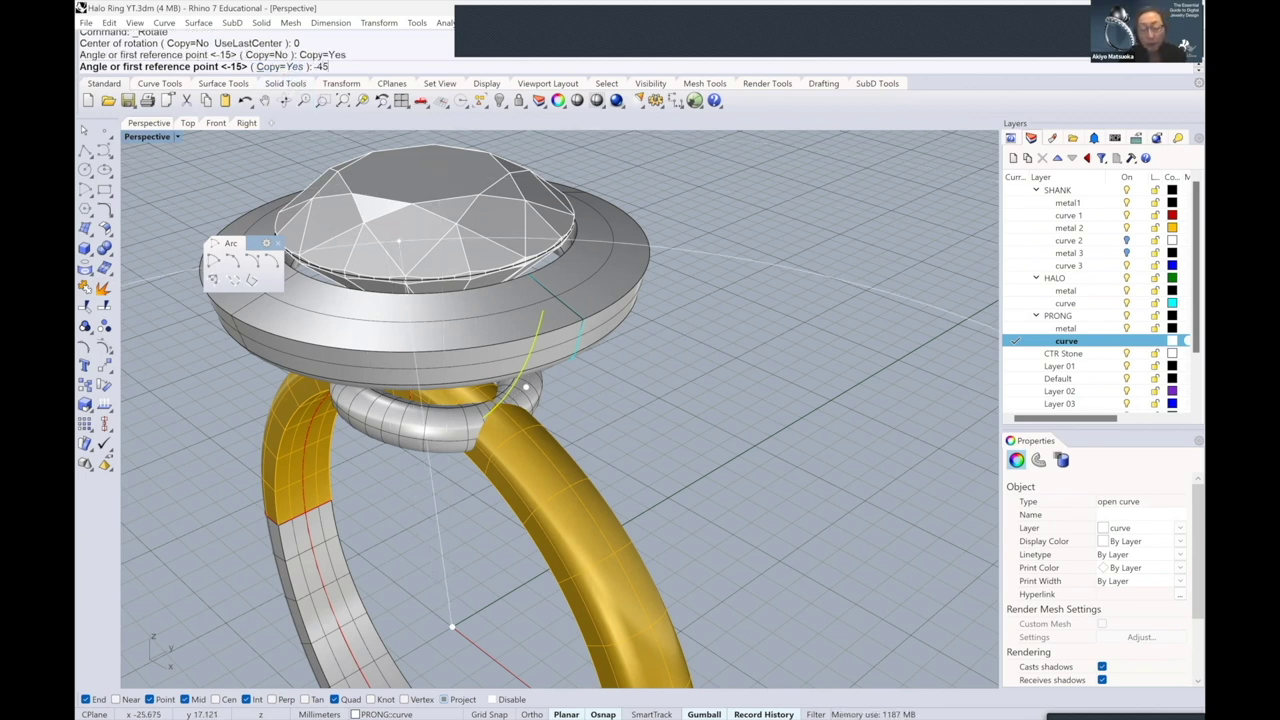
type("-45")
key("Return")
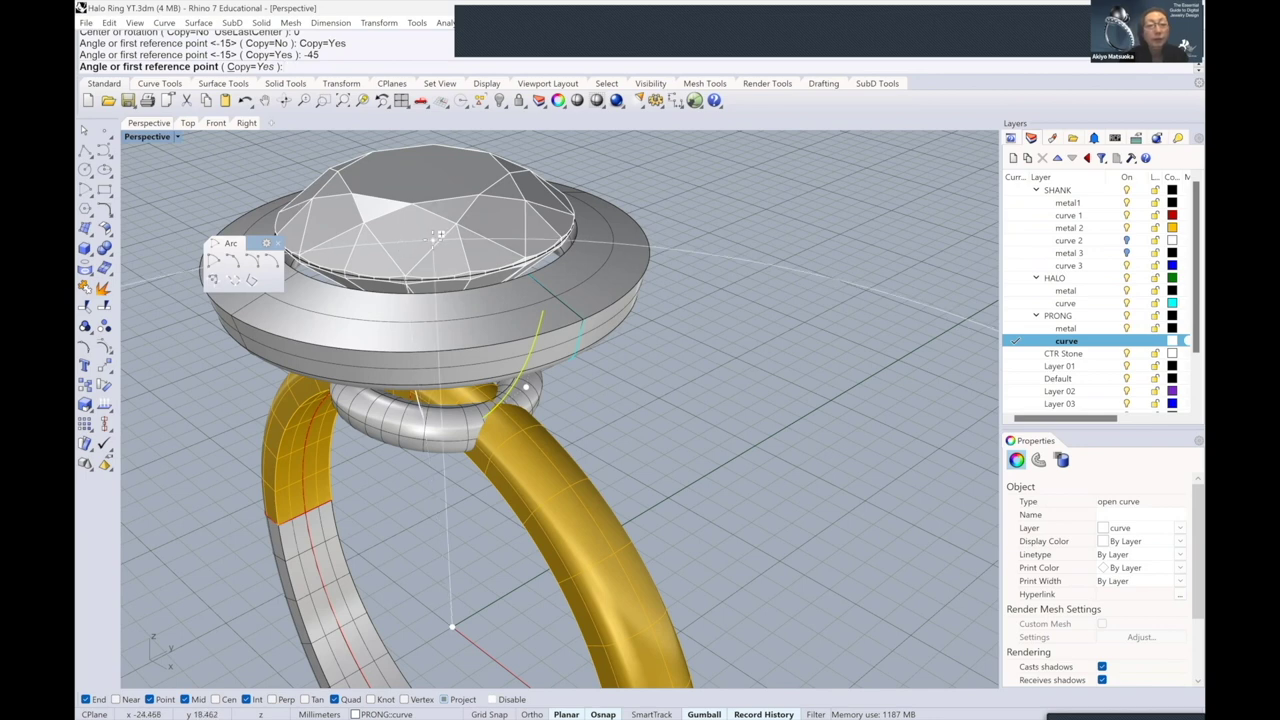
key("Return")
left_click(692, 373)
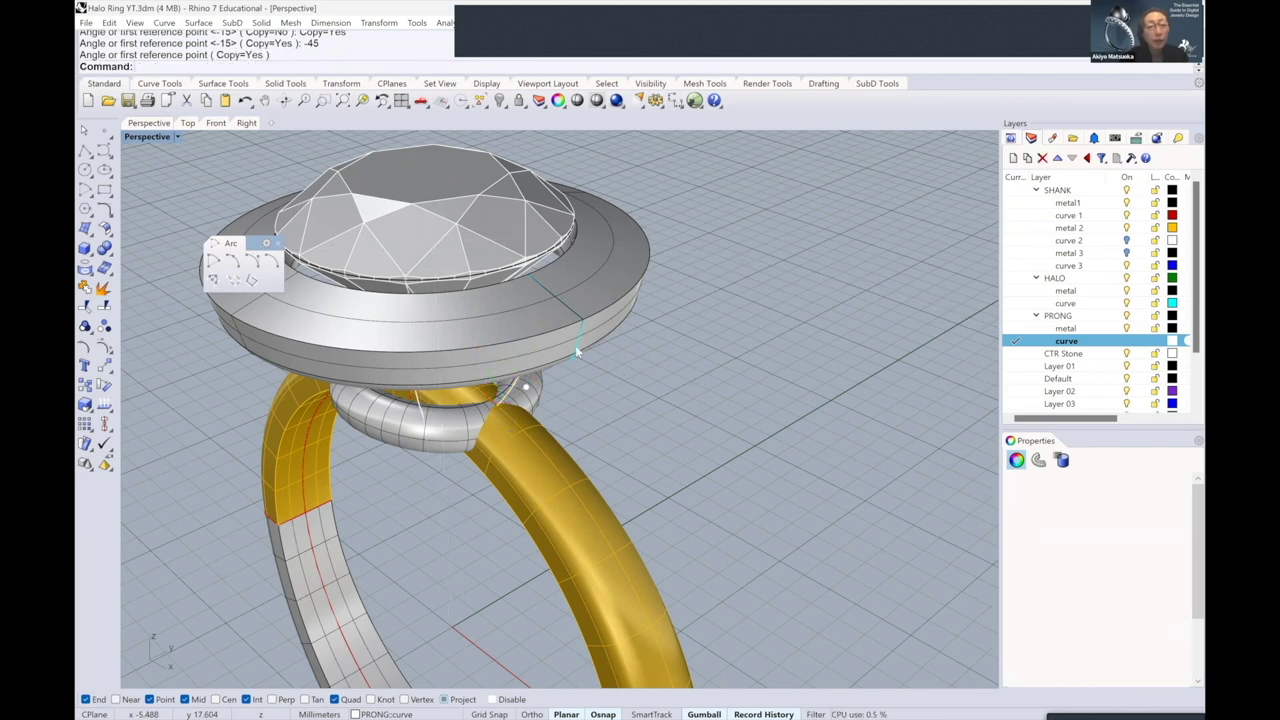
- Inspect both prong arcs where they meet the piped loop and the underside of the halo
right_click_drag(528, 325, 560, 300)
scroll(318, 366, "up", 2)
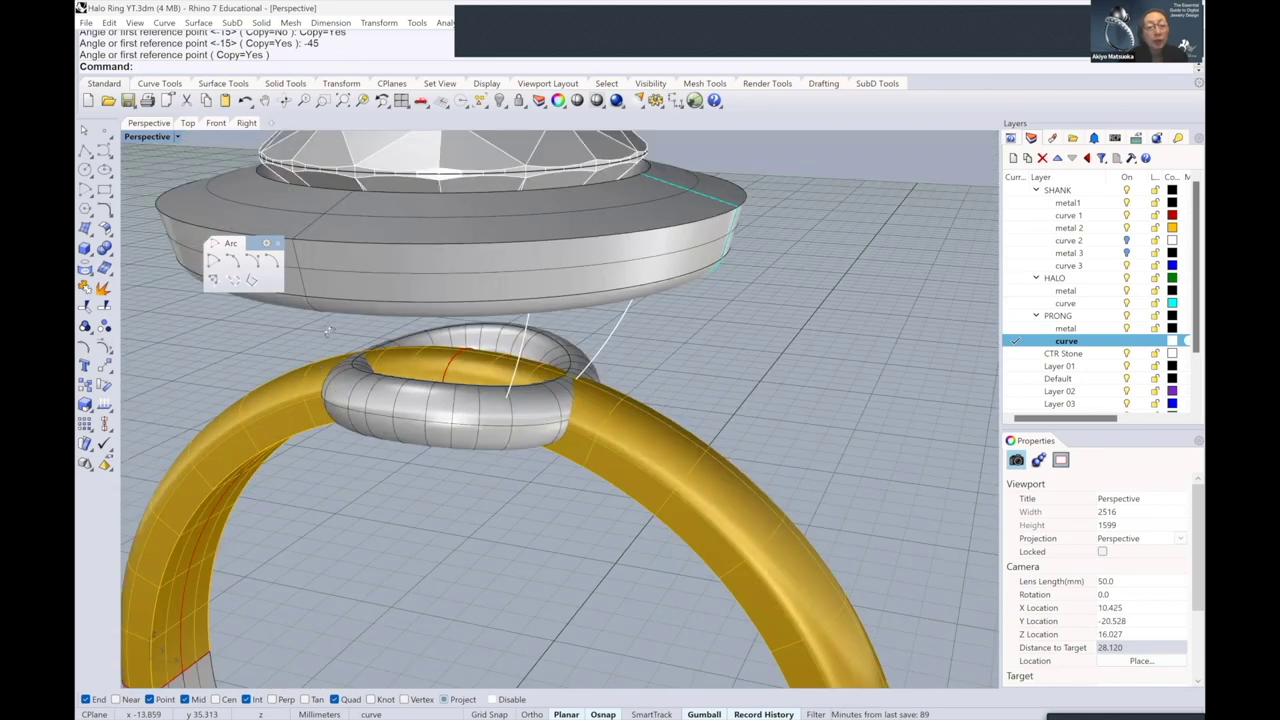
right_click_drag(662, 331, 705, 313)
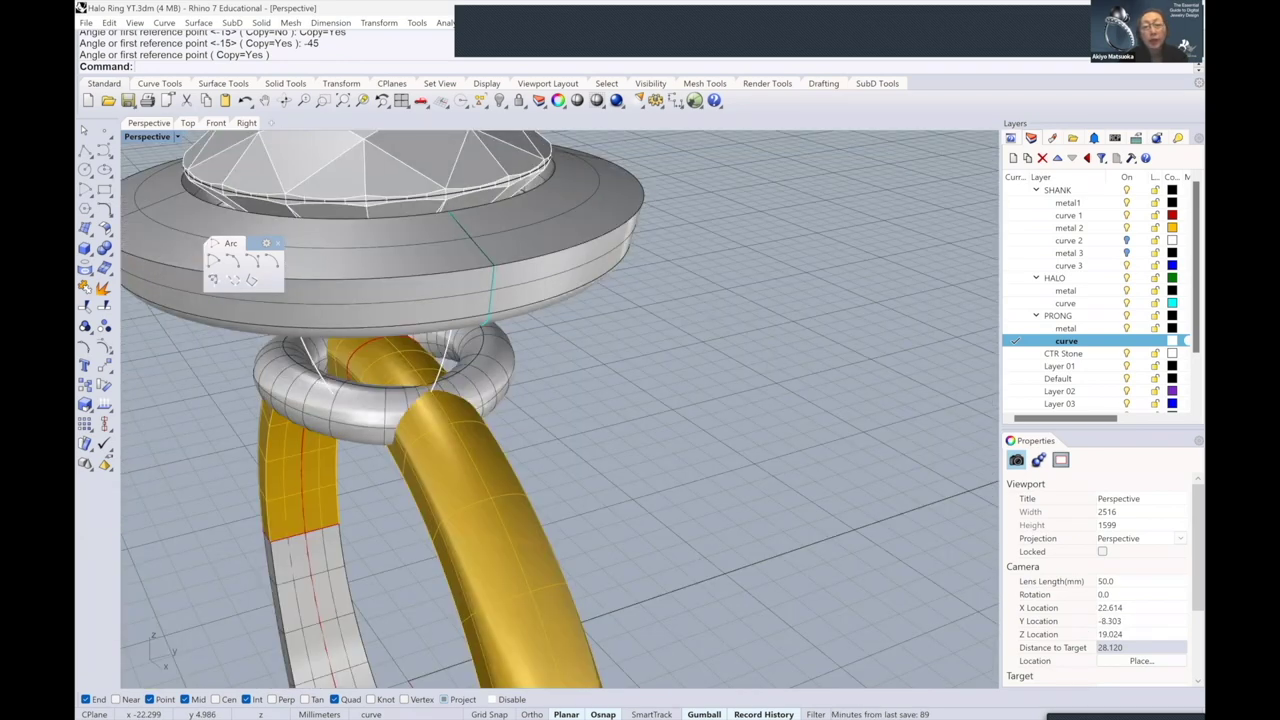
- Pipe the rotated prong arc on the PRONG metal layer with flat caps and 1.1 mm start and end diameters
right_click_drag(991, 277, 1066, 350)
left_click(700, 322)
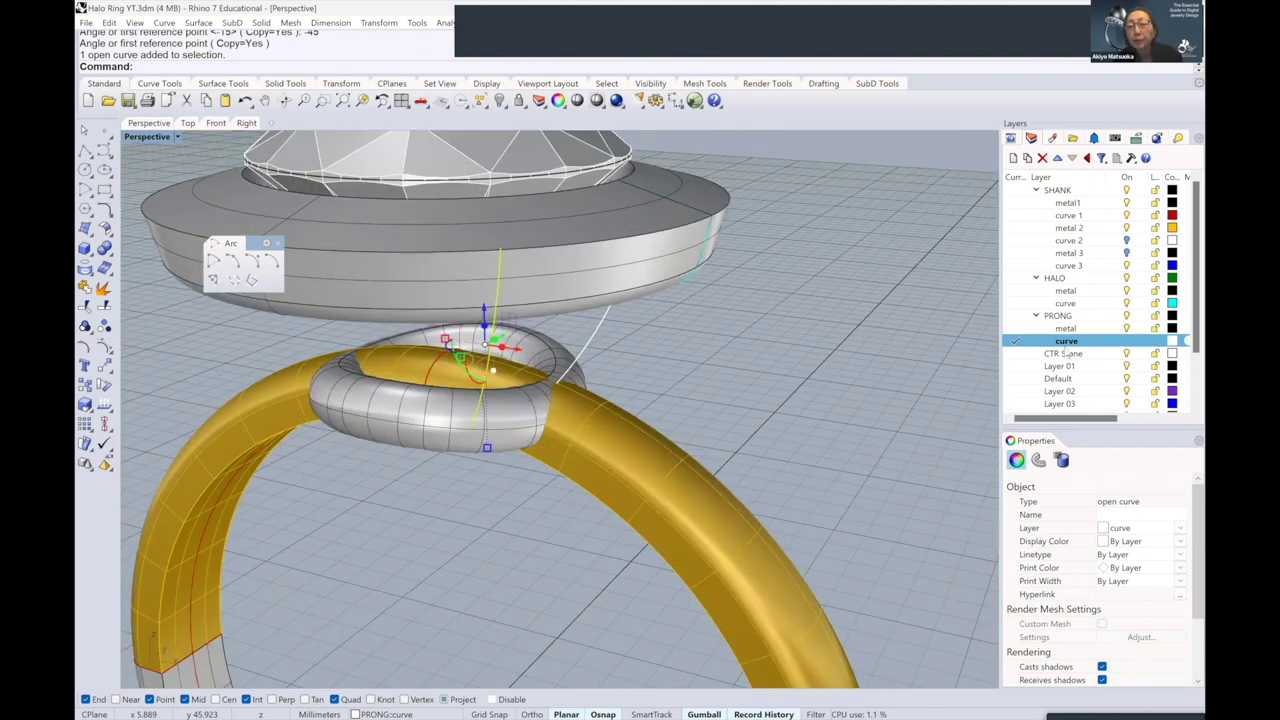
left_click(1015, 328)
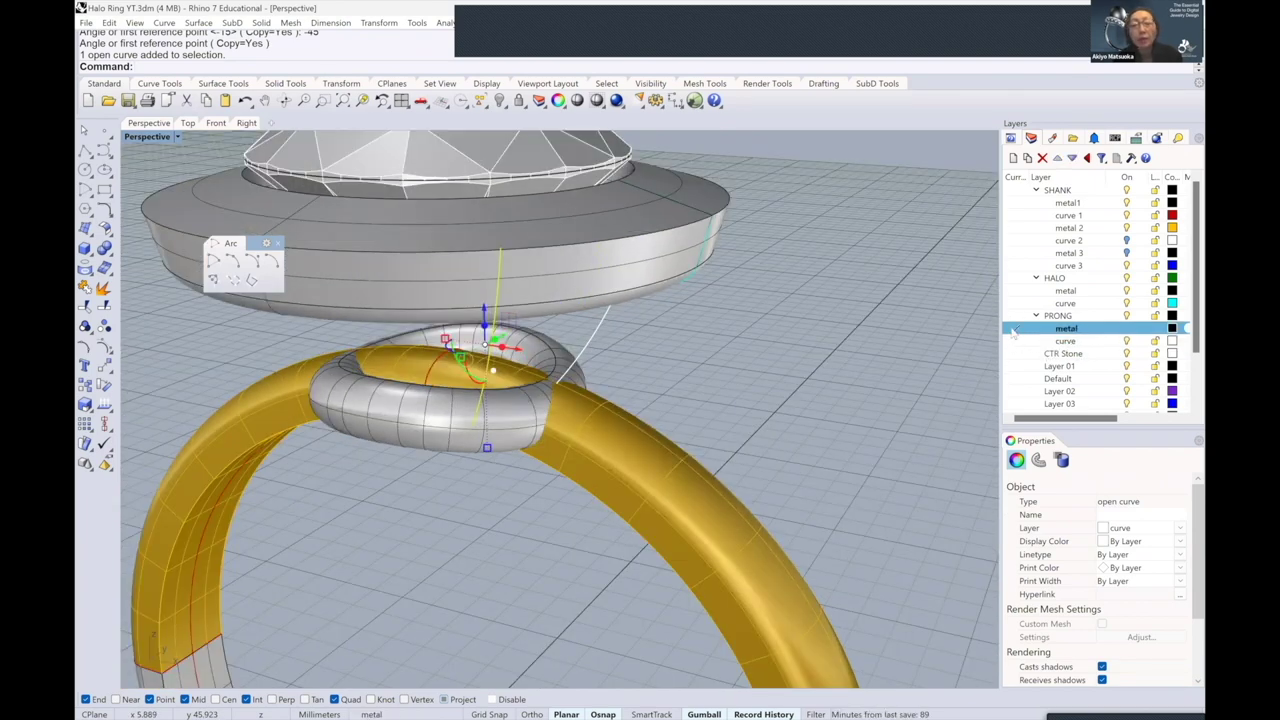
left_click(285, 83)
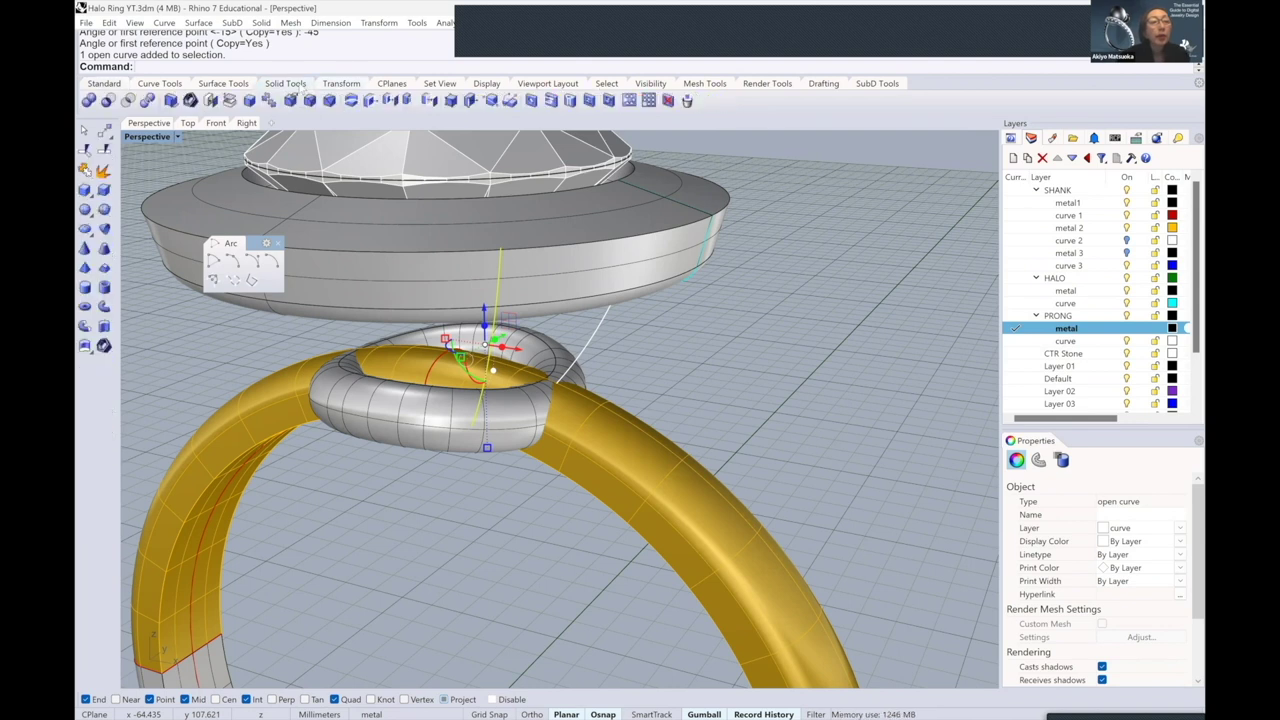
left_click(104, 307)
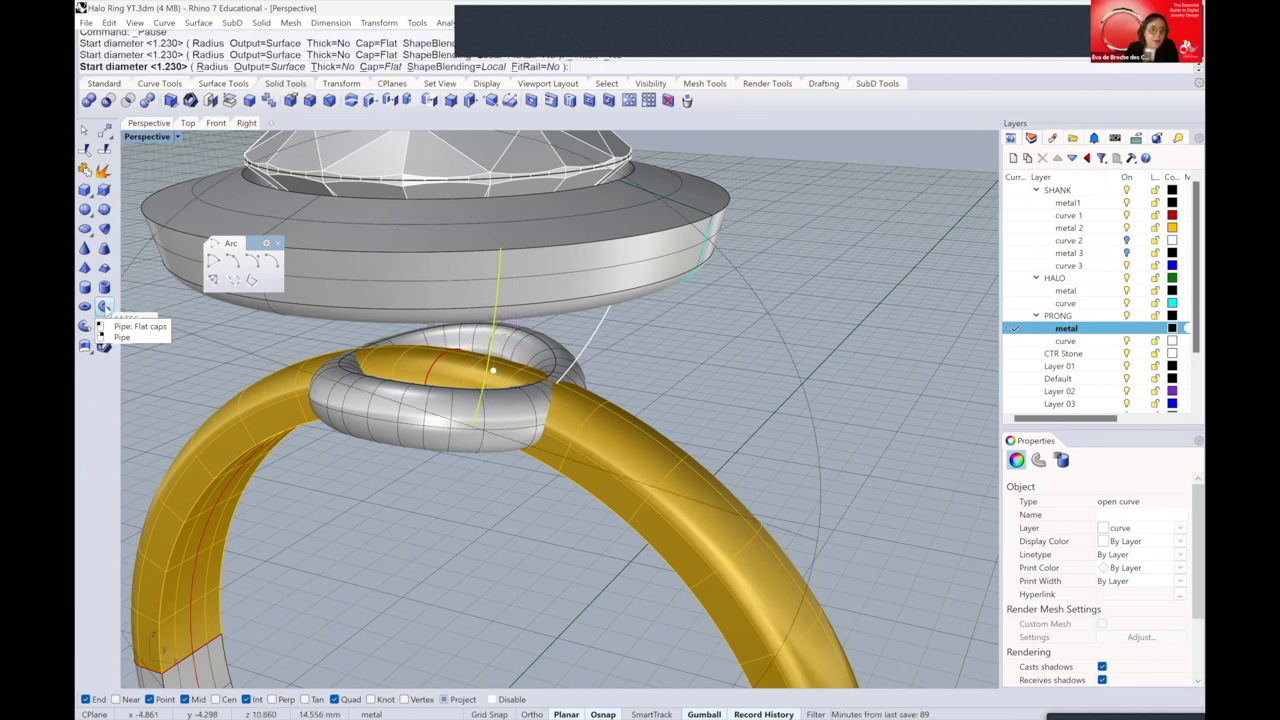
type("1.1")
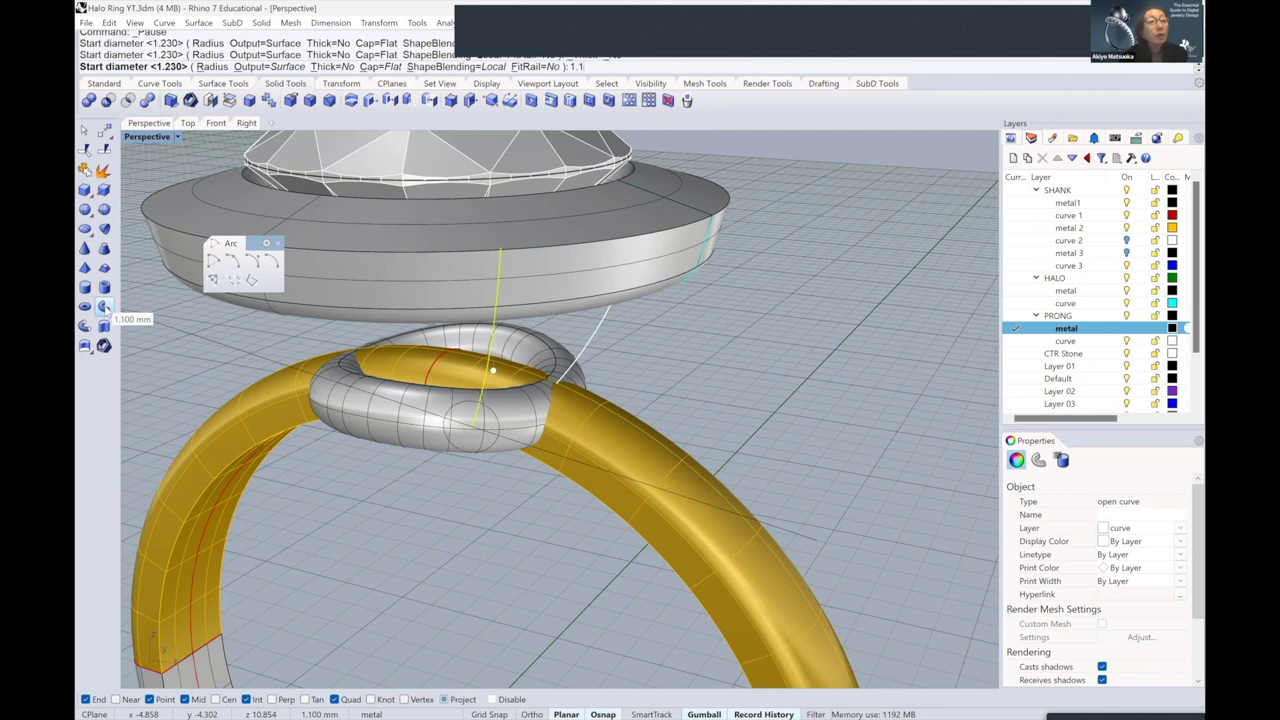
key("Return")
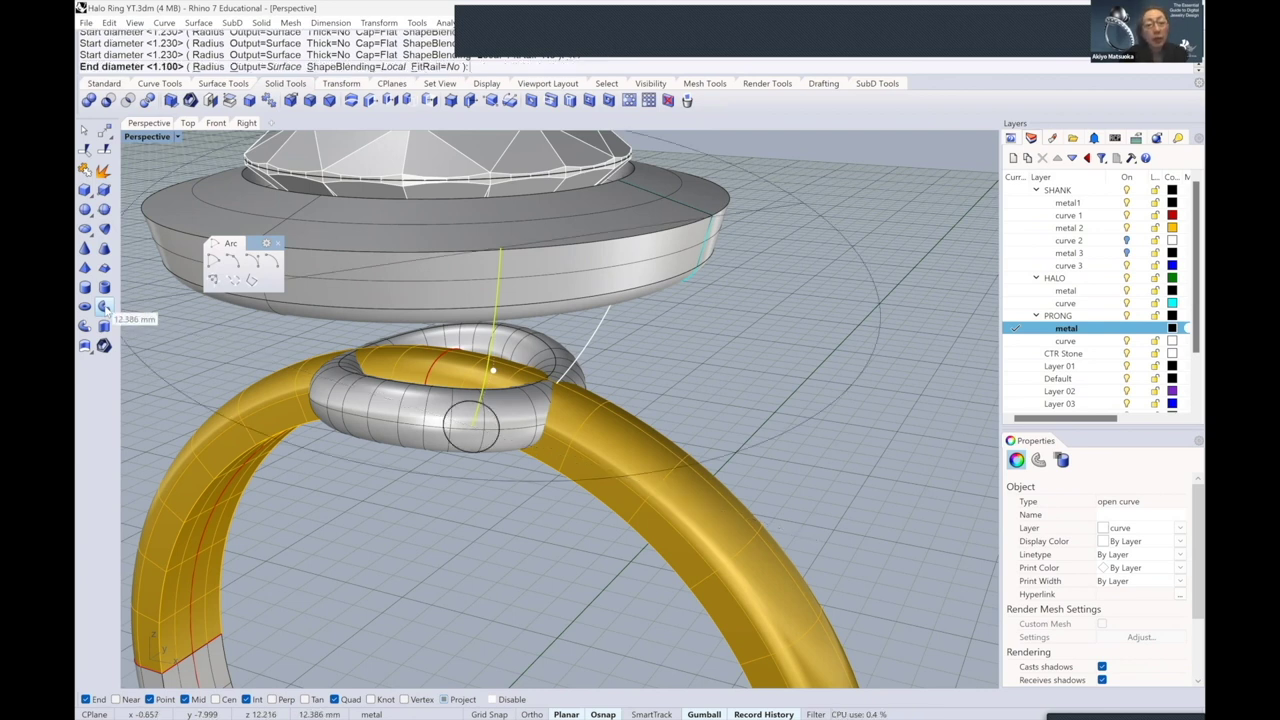
key("Return")
key("Return")
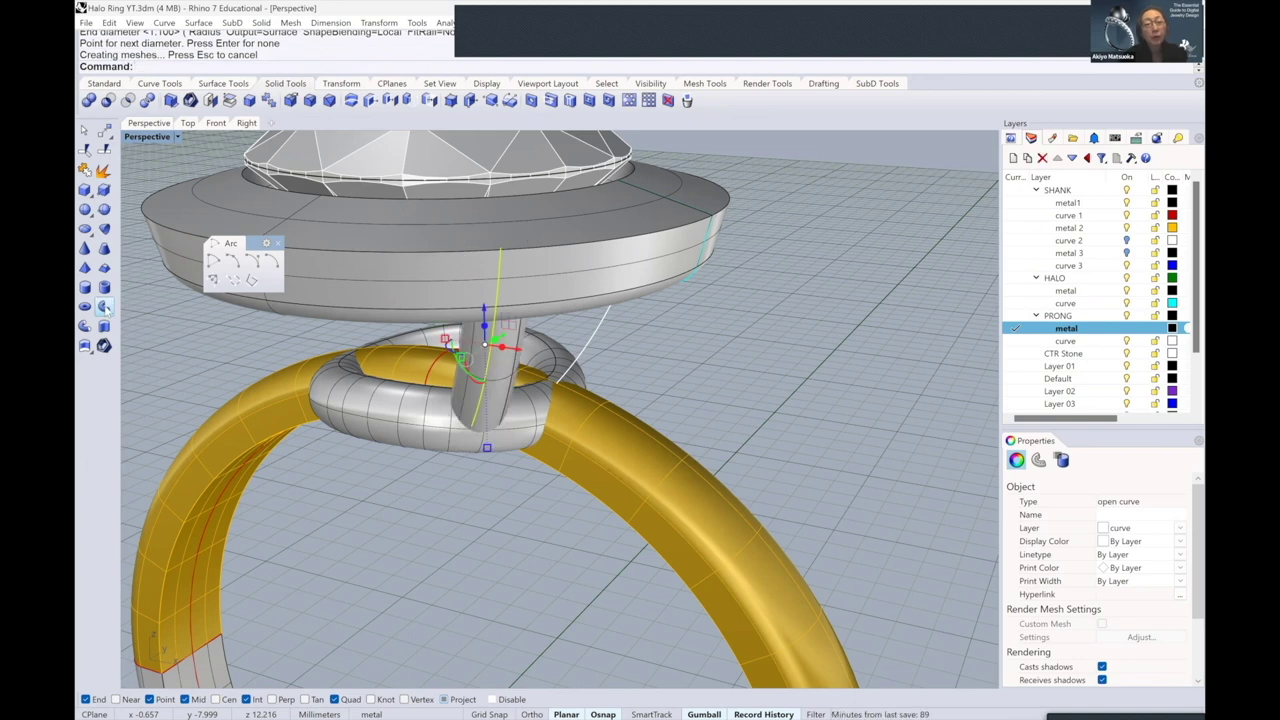
left_click(686, 318)
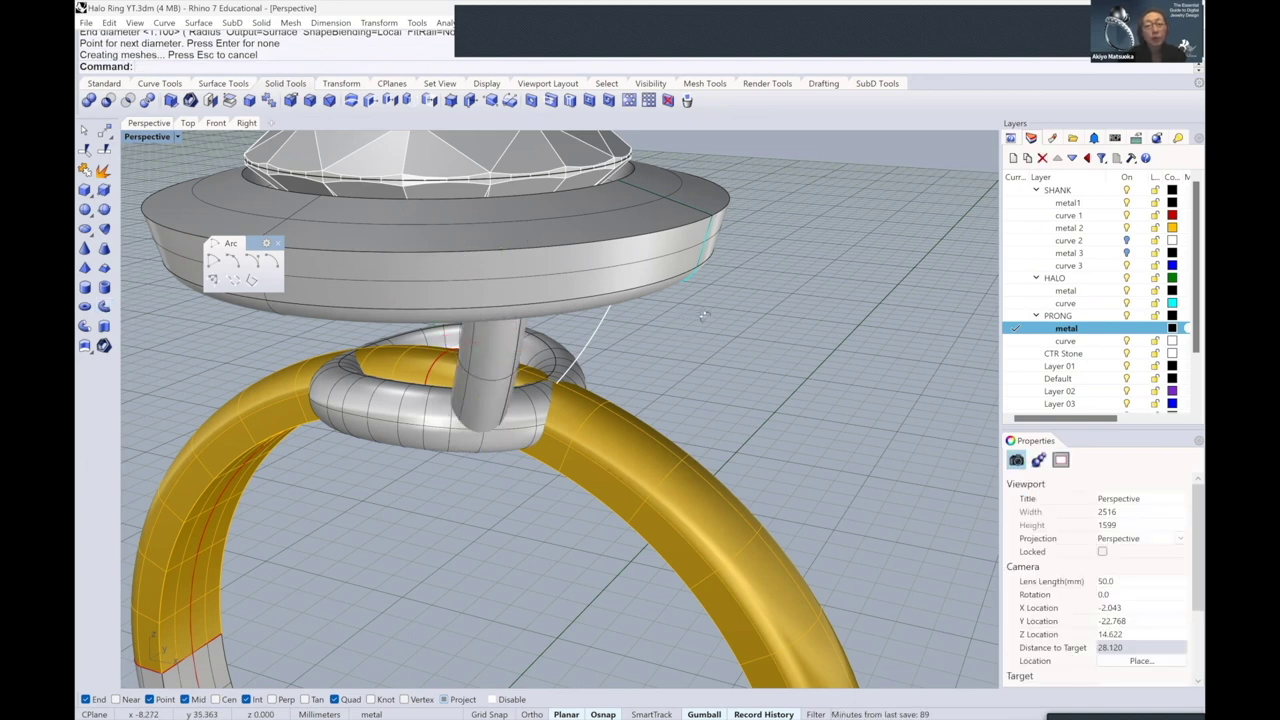
- Examine how the piped prong meets the loop and the halo's underside in the Perspective and Front views
mouse_move(715, 313)
right_mouse_down()
mouse_move(735, 290)
mouse_move(706, 312)
right_mouse_up()
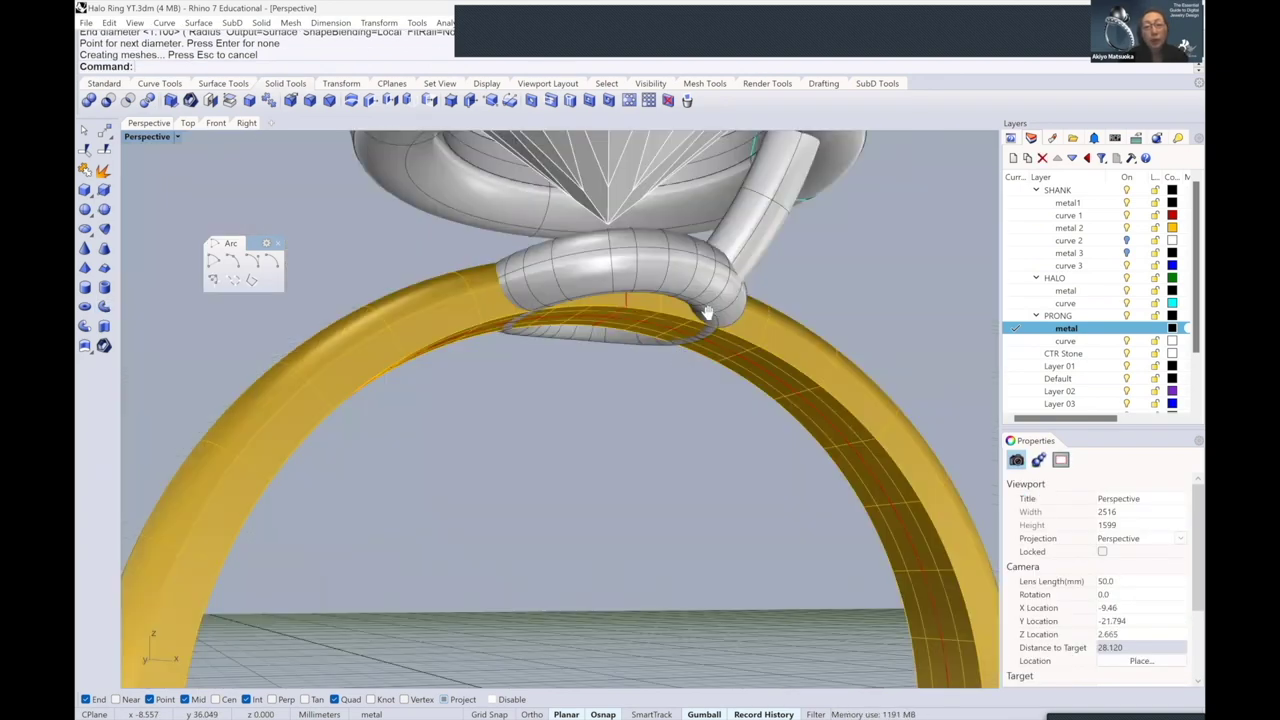
right_click_drag(678, 377, 623, 422)
scroll(741, 358, "up", 5)
scroll(665, 366, "down", 3)
scroll(633, 422, "up", 3)
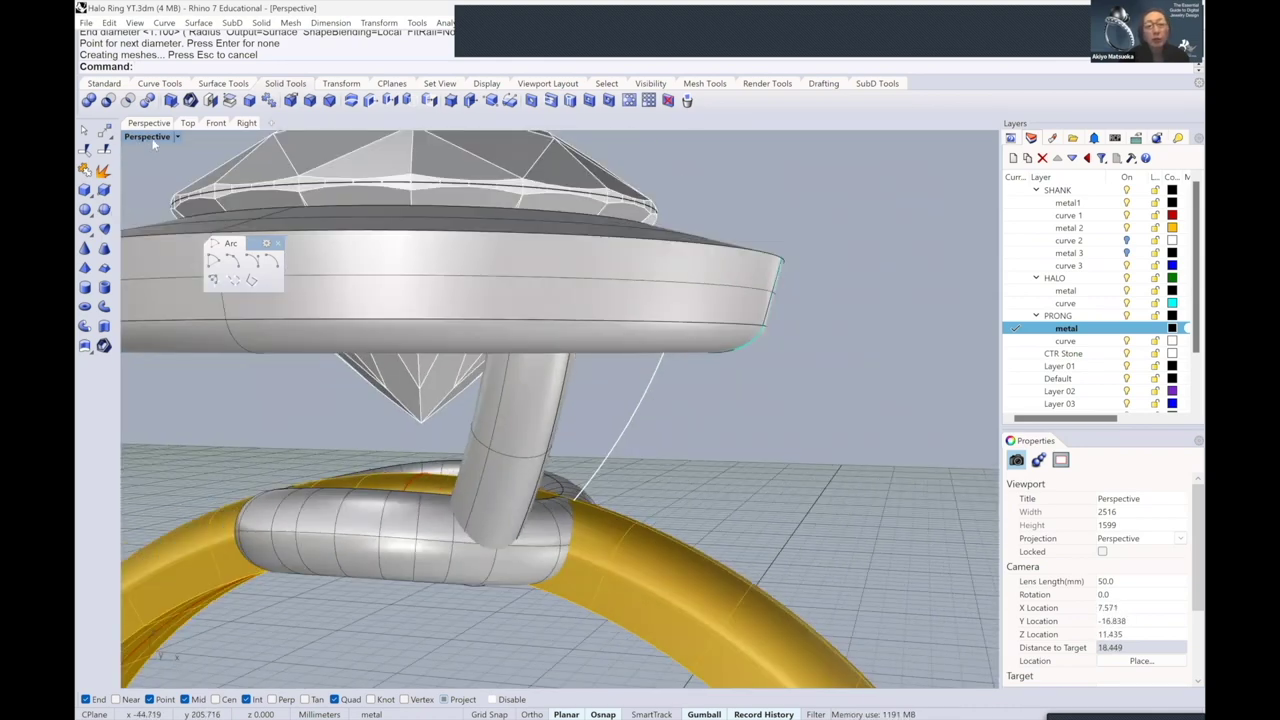
scroll(650, 405, "down", 2)
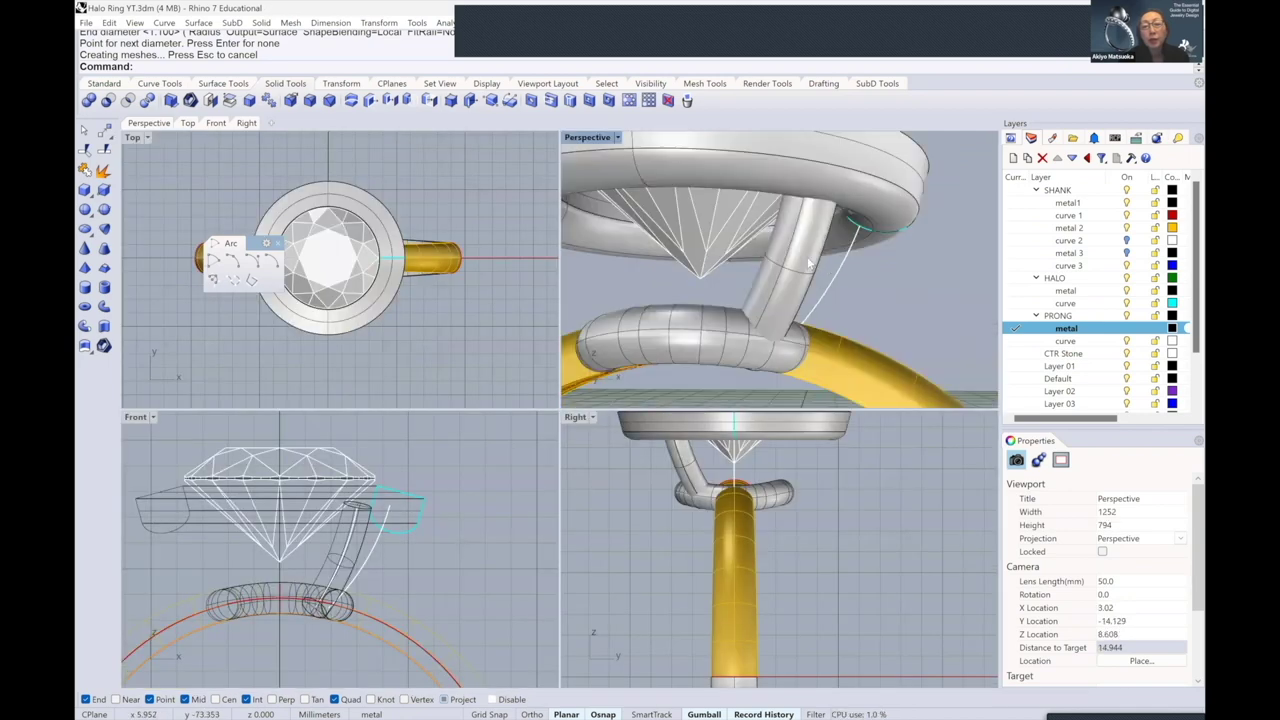
scroll(808, 264, "up", 2)
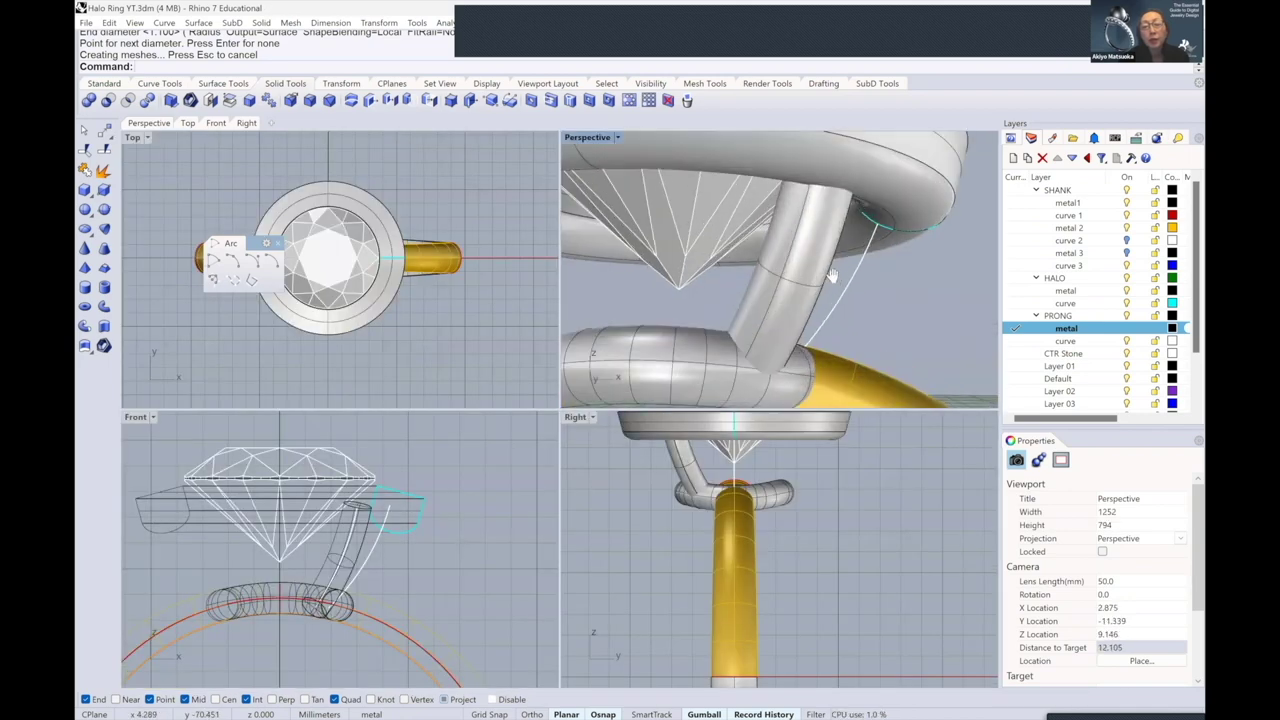
scroll(375, 543, "up", 3)
scroll(373, 537, "up", 4)
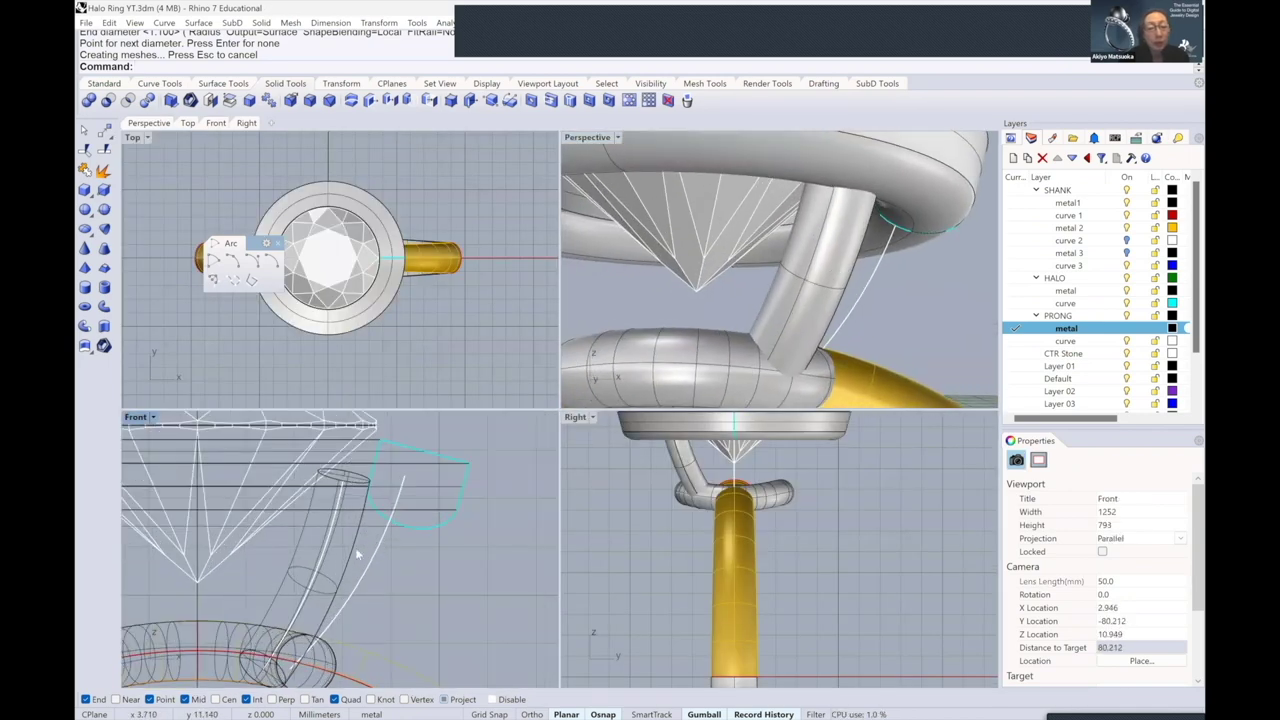
right_click_drag(365, 513, 303, 528)
scroll(368, 515, "up", 2)
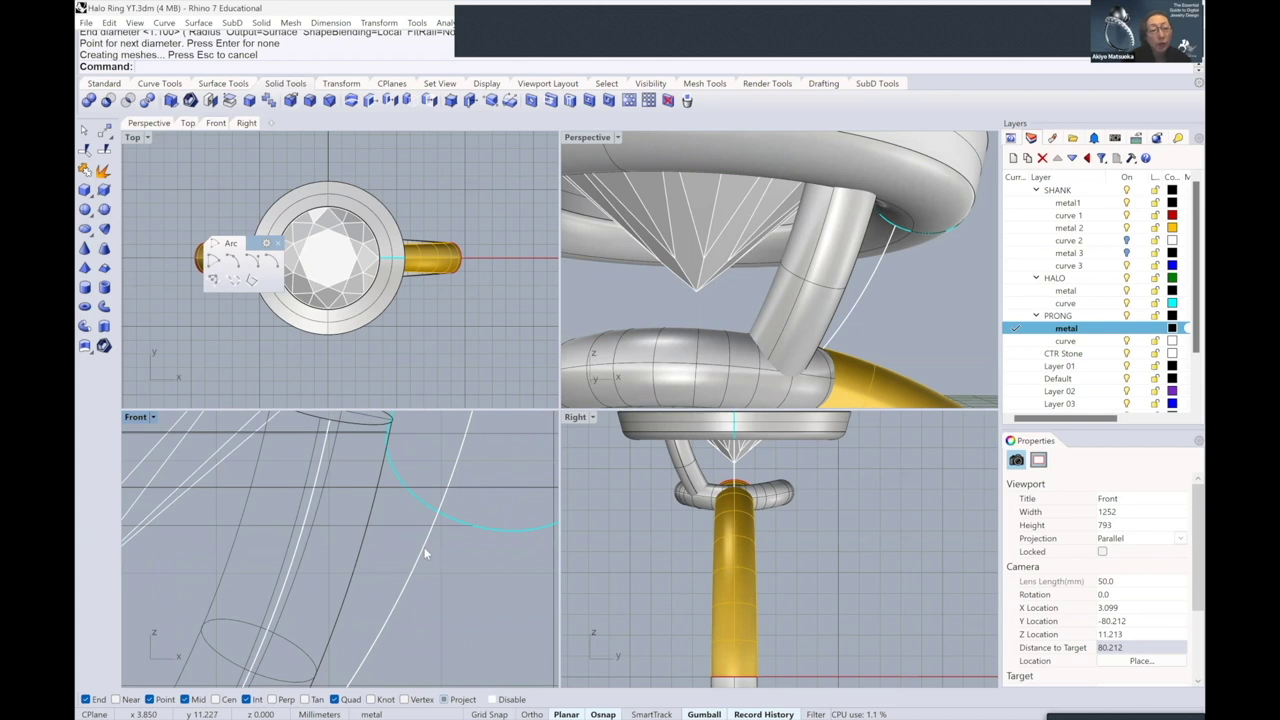
right_click_drag(423, 552, 419, 566)
- Compare the original prong arc and its rotated copy inside the pipe against the halo profile
left_click(408, 565)
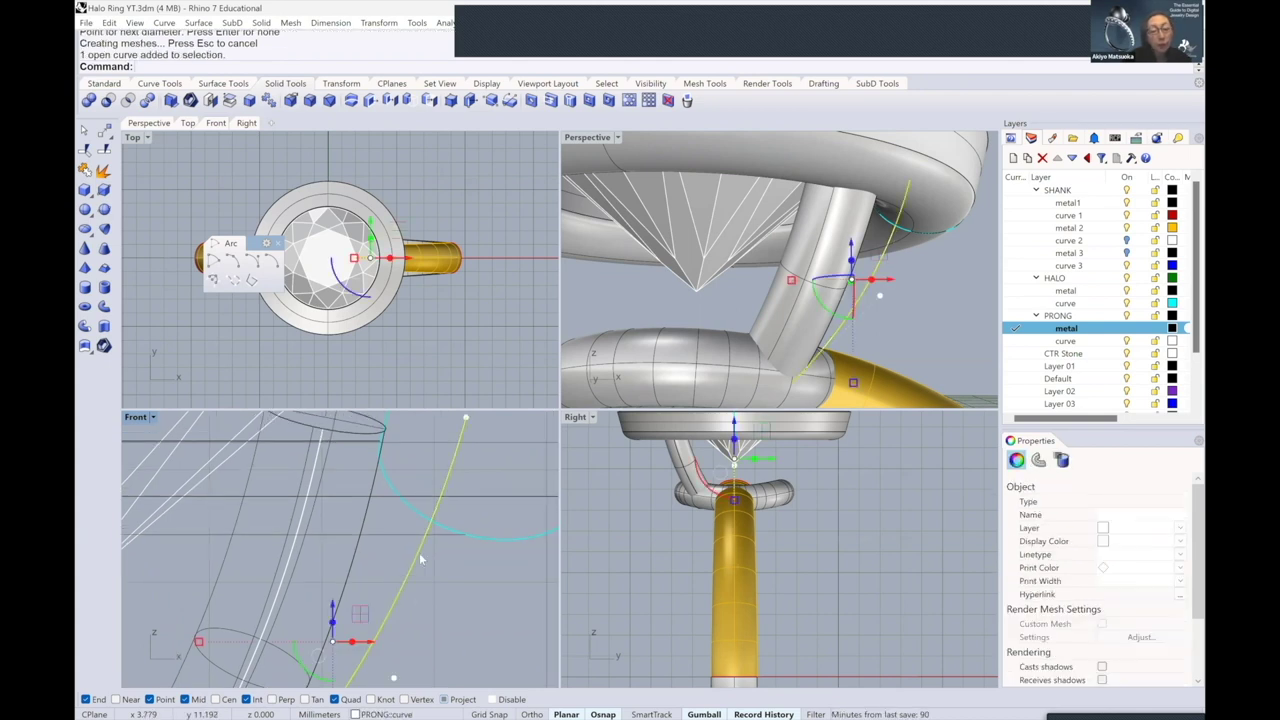
scroll(315, 530, "down", 2)
scroll(300, 524, "down", 2)
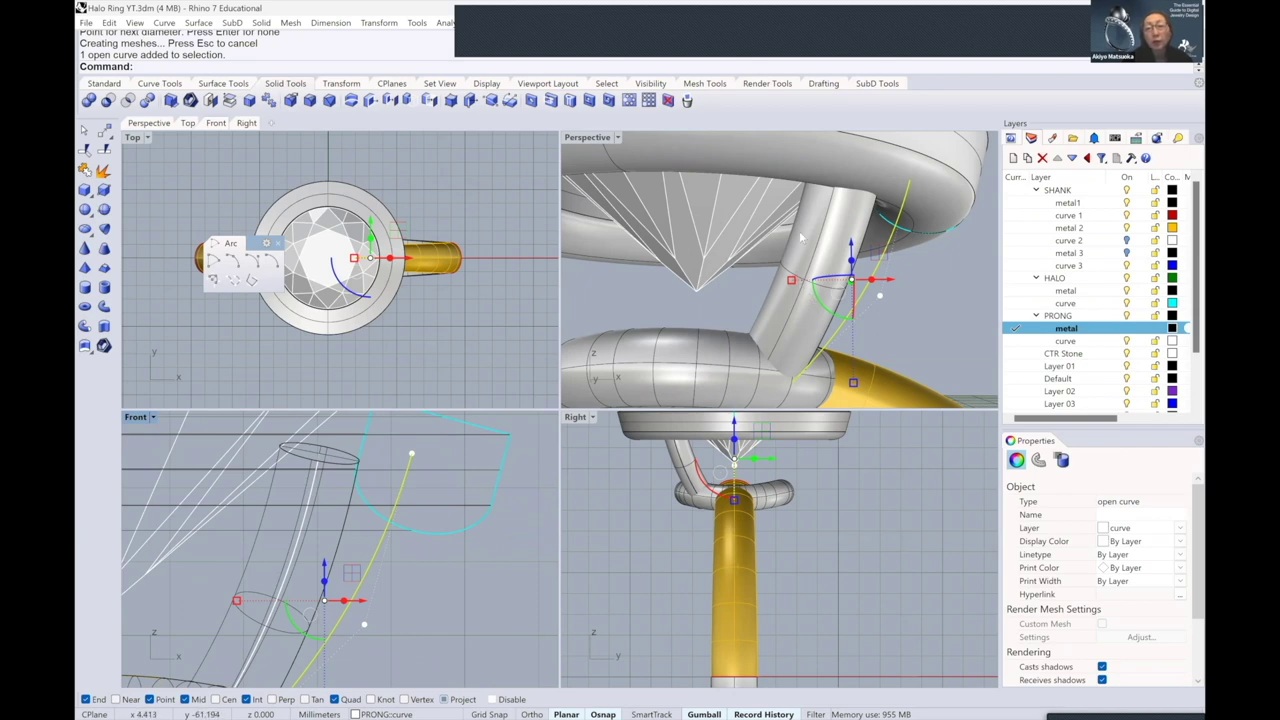
scroll(826, 181, "up", 4)
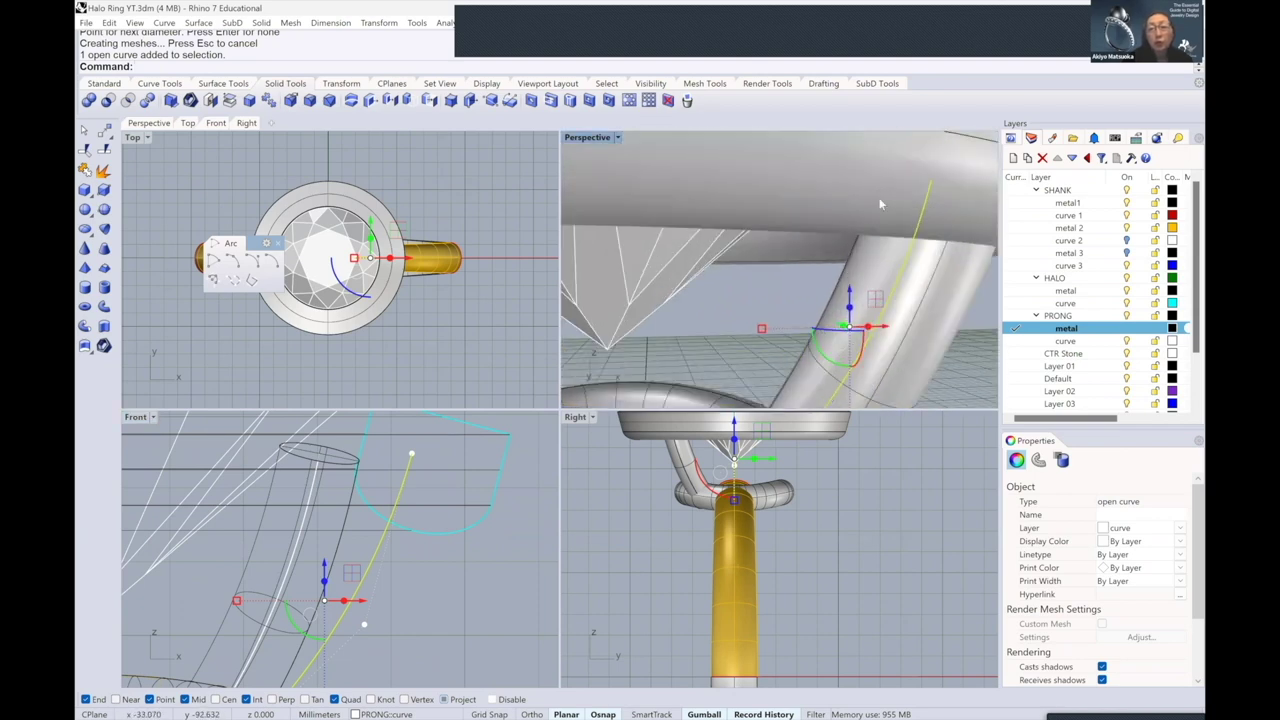
scroll(880, 204, "down", 4)
scroll(883, 193, "up", 2)
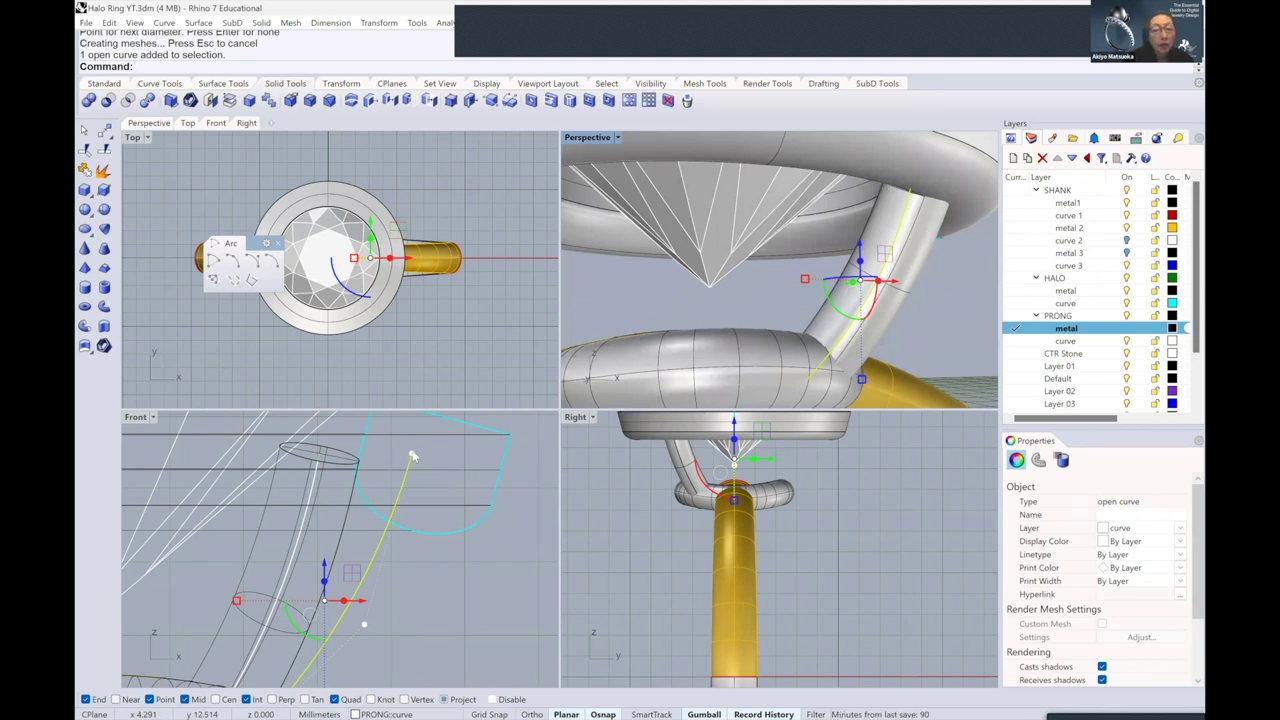
left_click(315, 485)
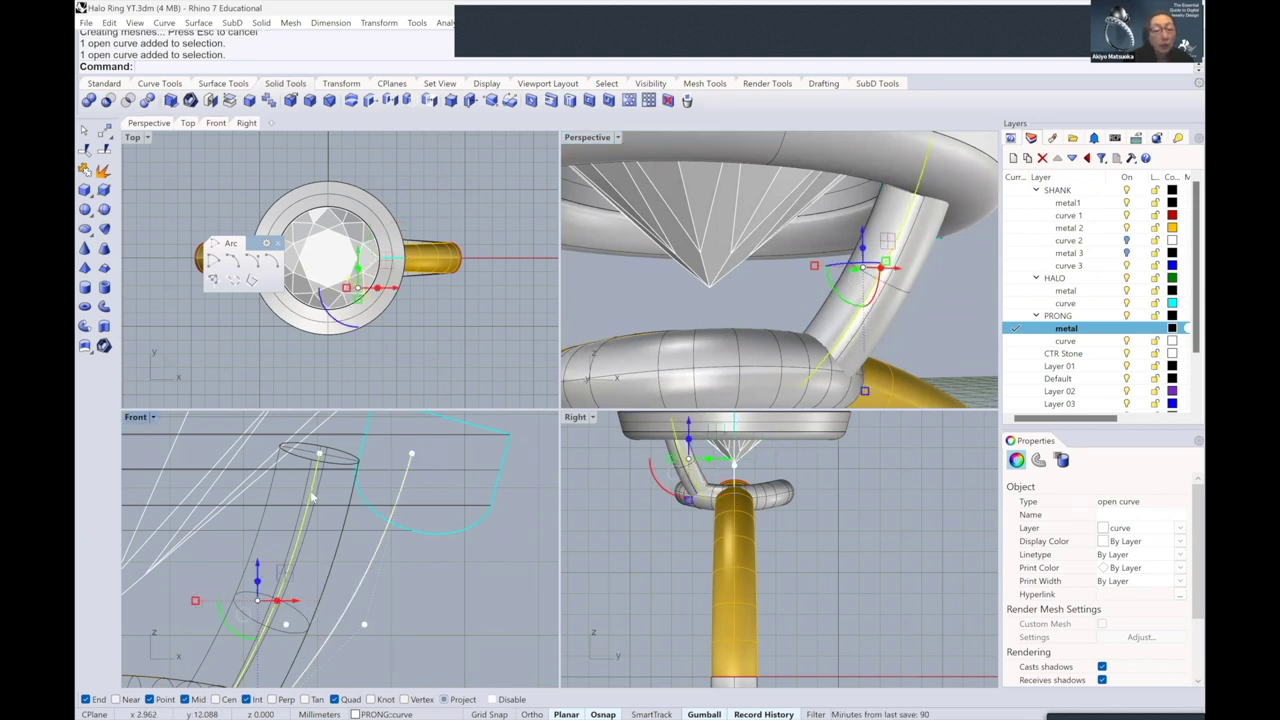
right_click_drag(829, 326, 670, 402)
scroll(376, 464, "up", 2)
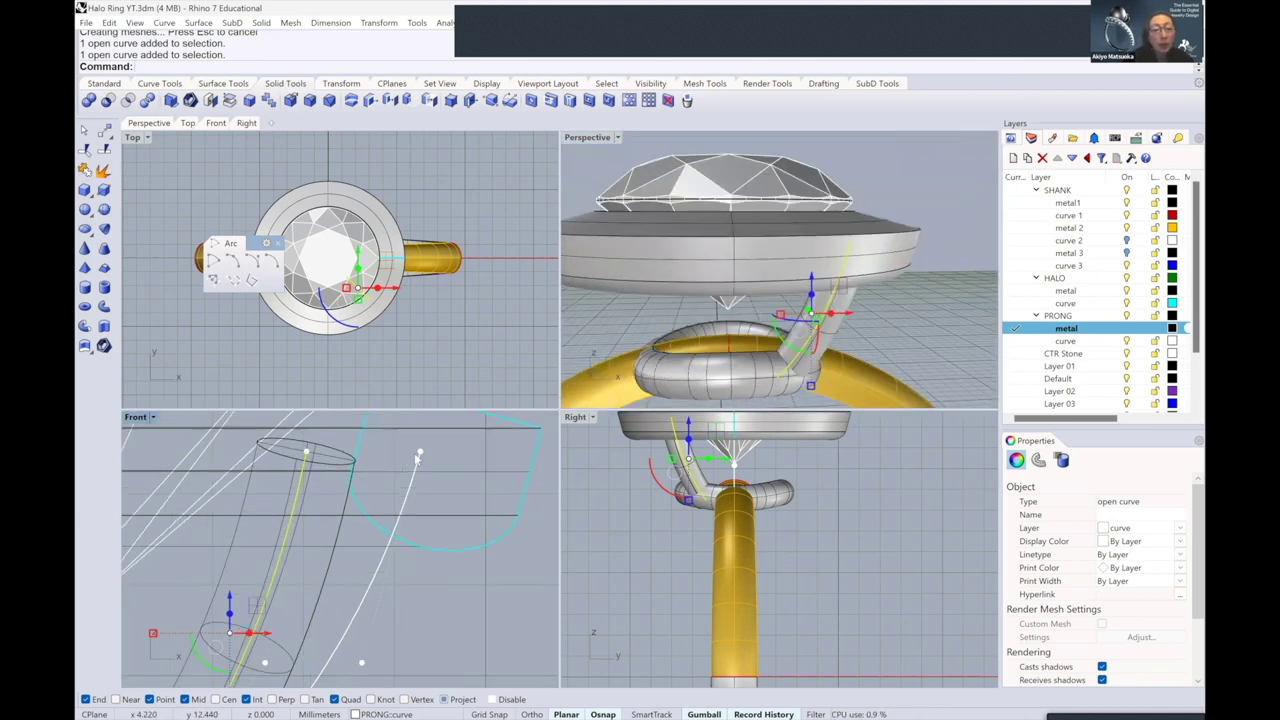
- Try shifting the original prong arc's upper end point outward within the halo profile in two moves
left_click(420, 452)
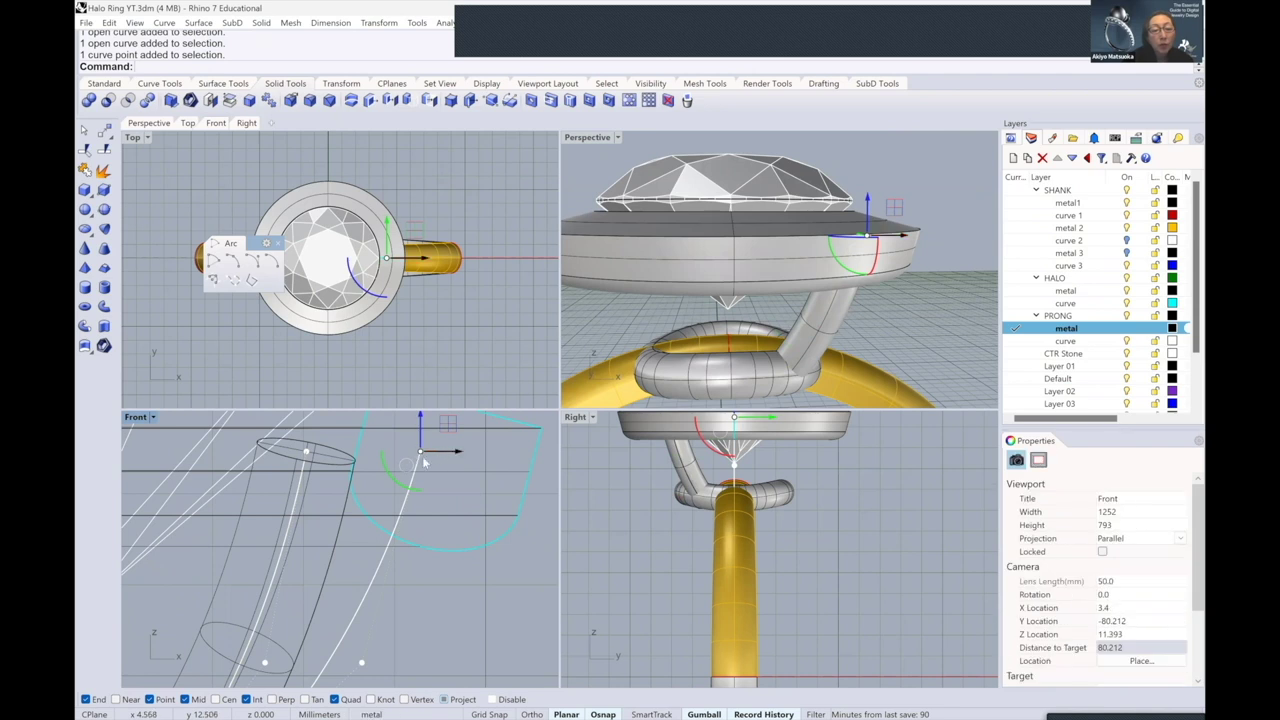
scroll(424, 462, "down", 1)
scroll(462, 460, "down", 1)
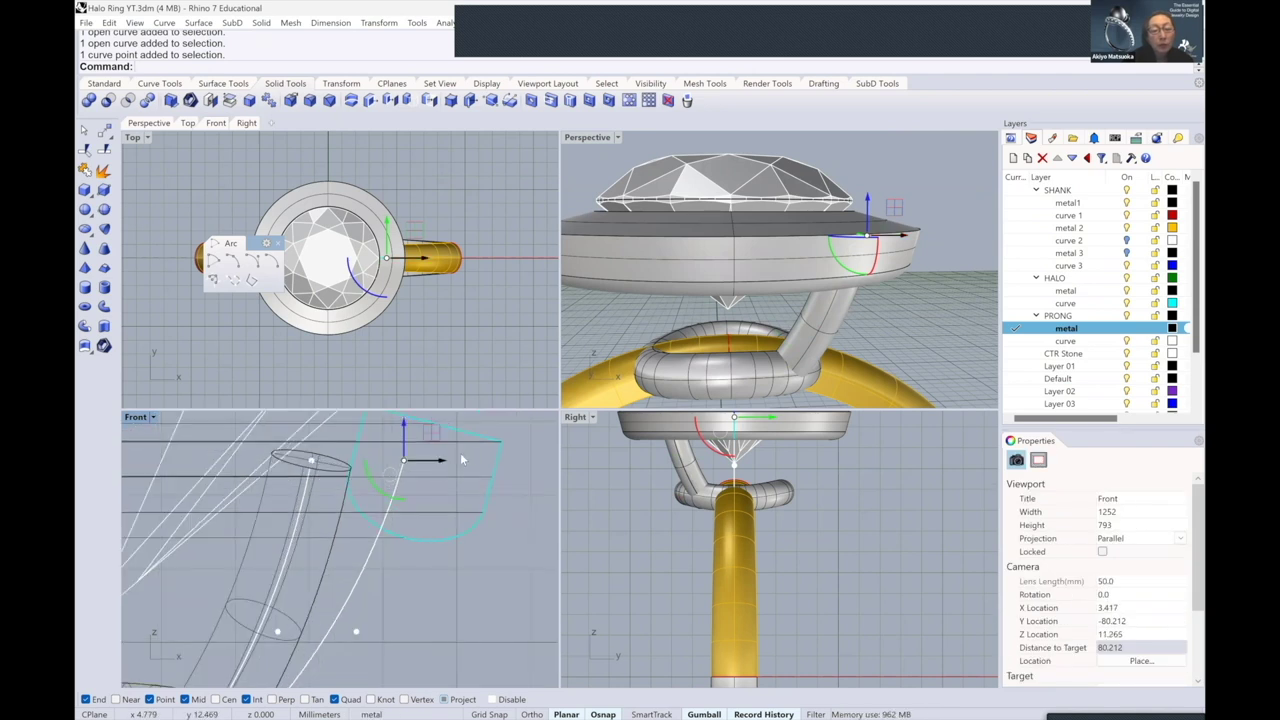
right_click_drag(441, 463, 418, 479)
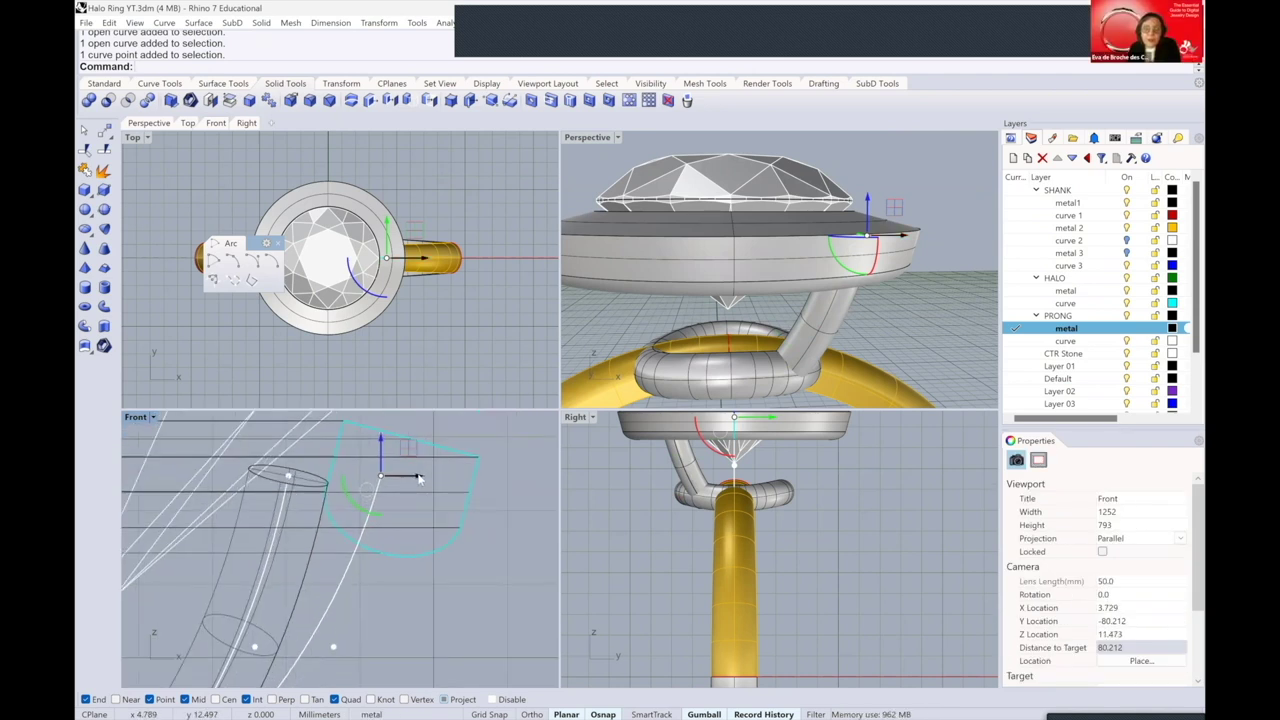
left_click_drag(418, 479, 441, 481)
scroll(889, 305, "up", 8)
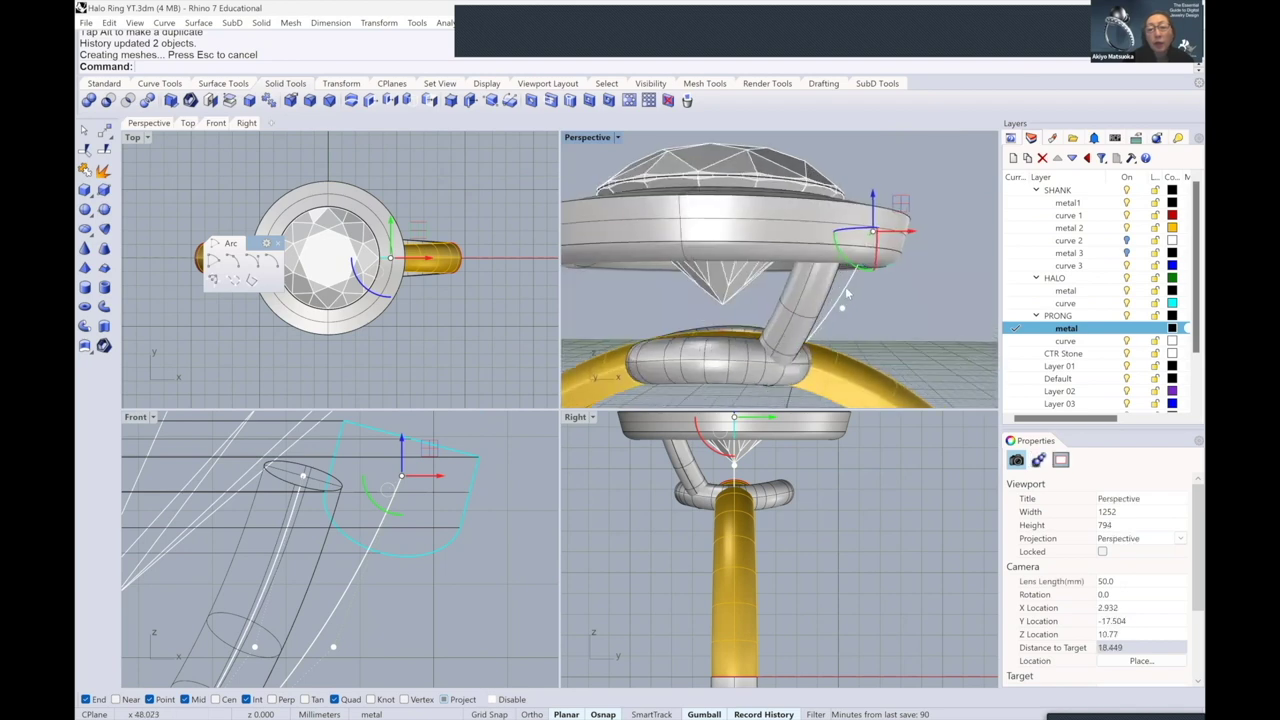
left_click_drag(442, 480, 462, 480)
right_click_drag(740, 343, 780, 300)
left_click(443, 463)
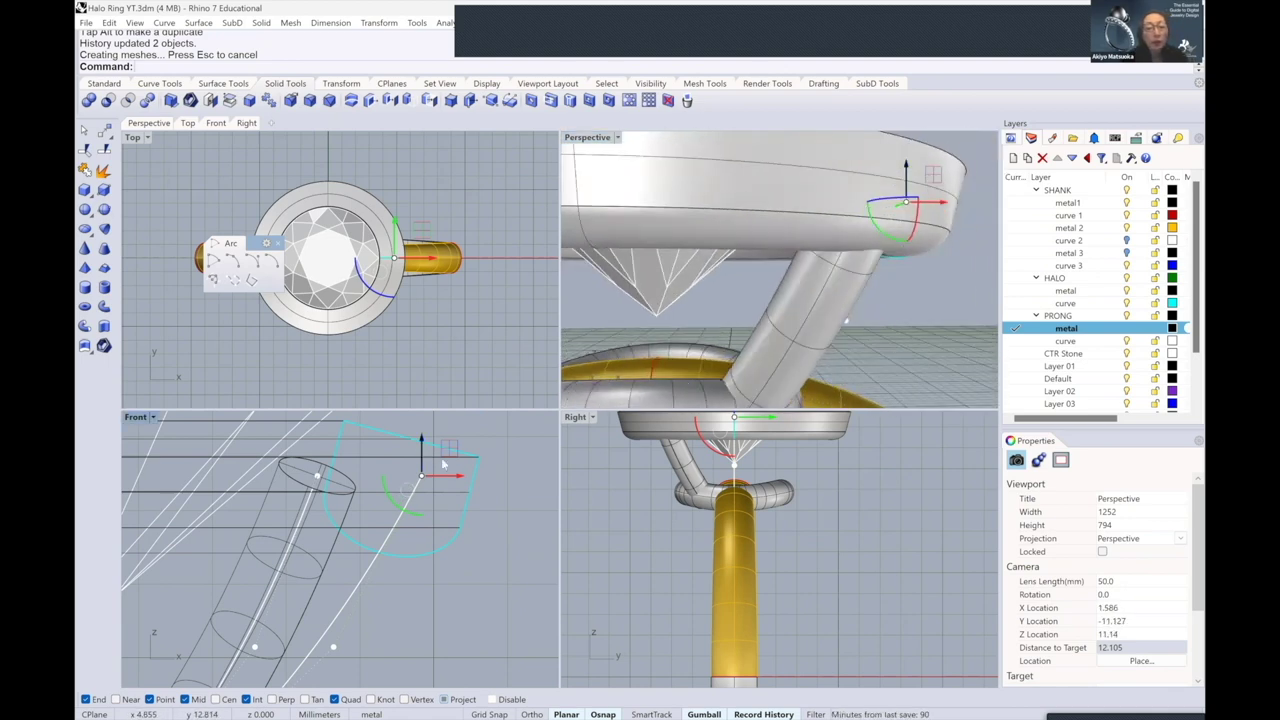
- Undo both outward moves of the prong arc's upper end point
scroll(443, 464, "down", 2)
key("ctrl+z")
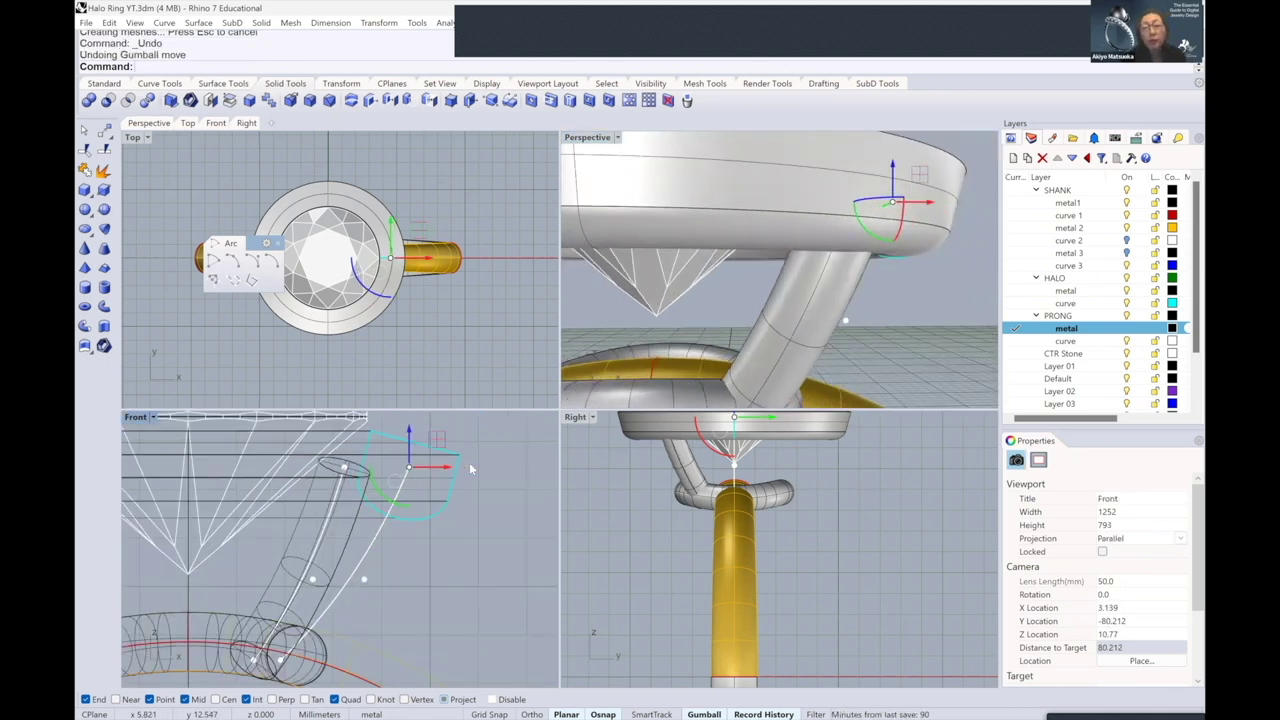
key("ctrl+z")
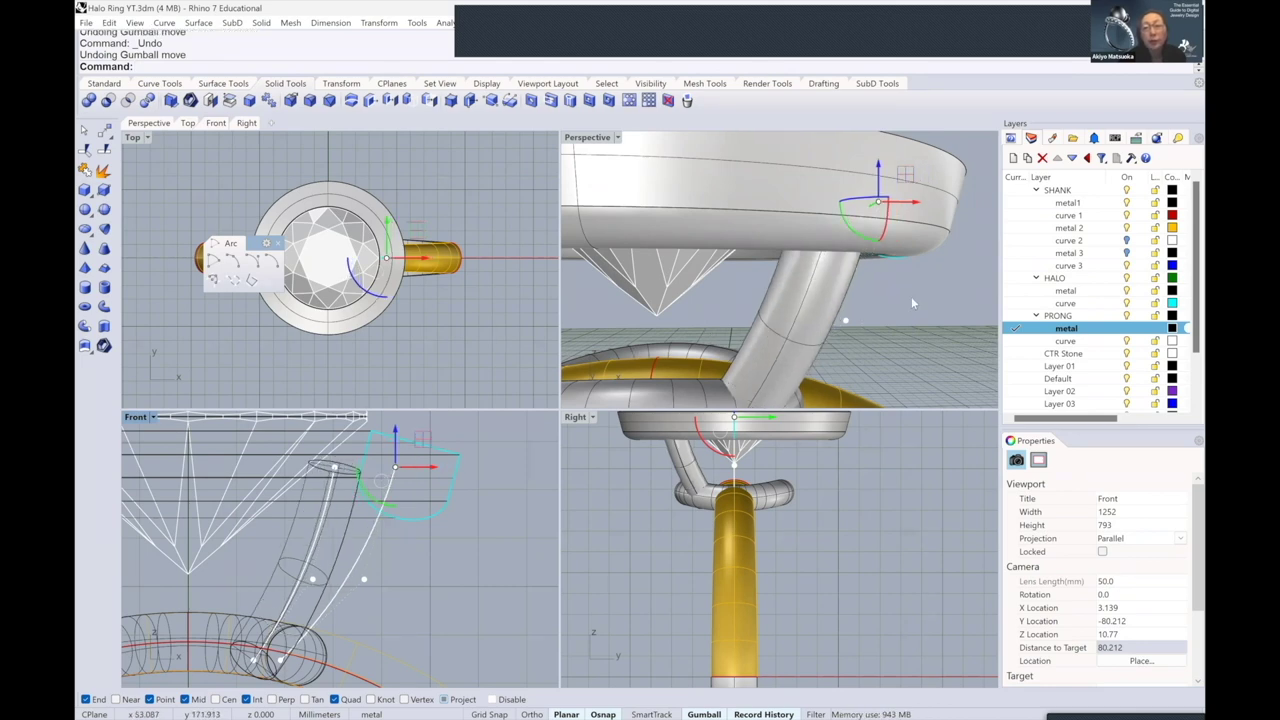
- Move the original prong arc's upper end point about 0.17 mm horizontally outward in the Front view and check the updated pipe
right_click_drag(911, 296, 765, 309)
left_click(397, 466)
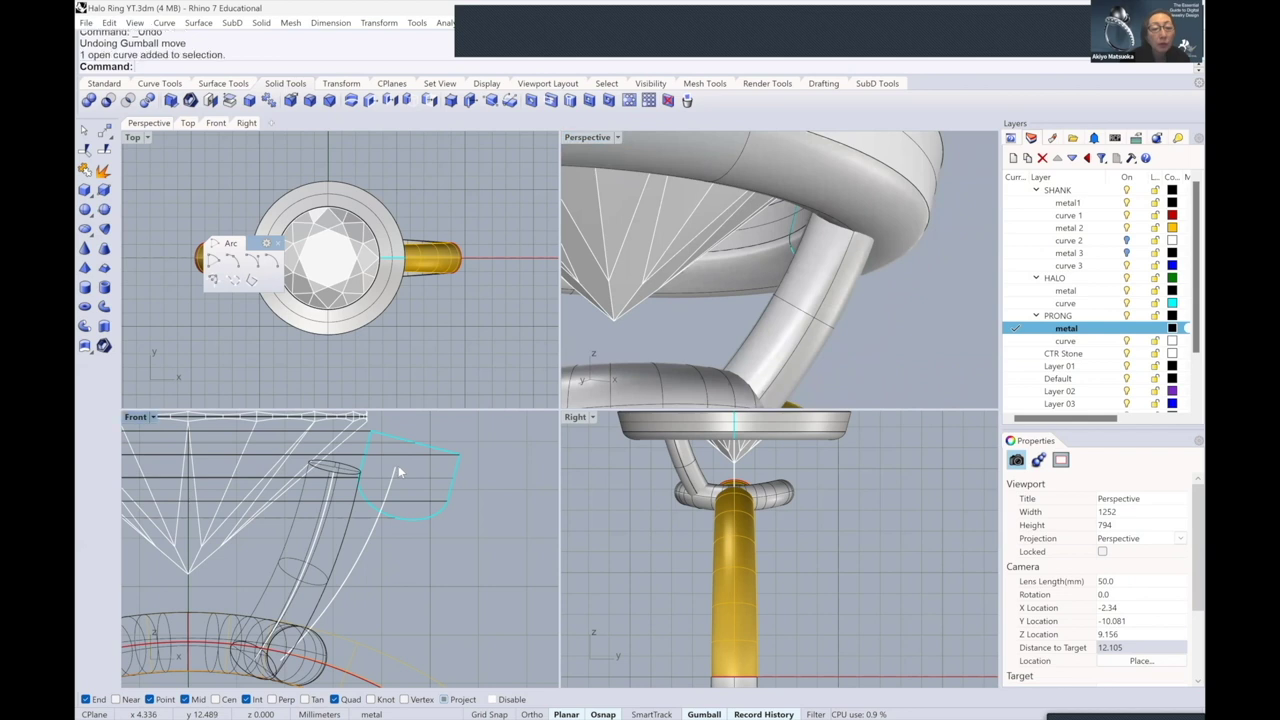
left_click(463, 483)
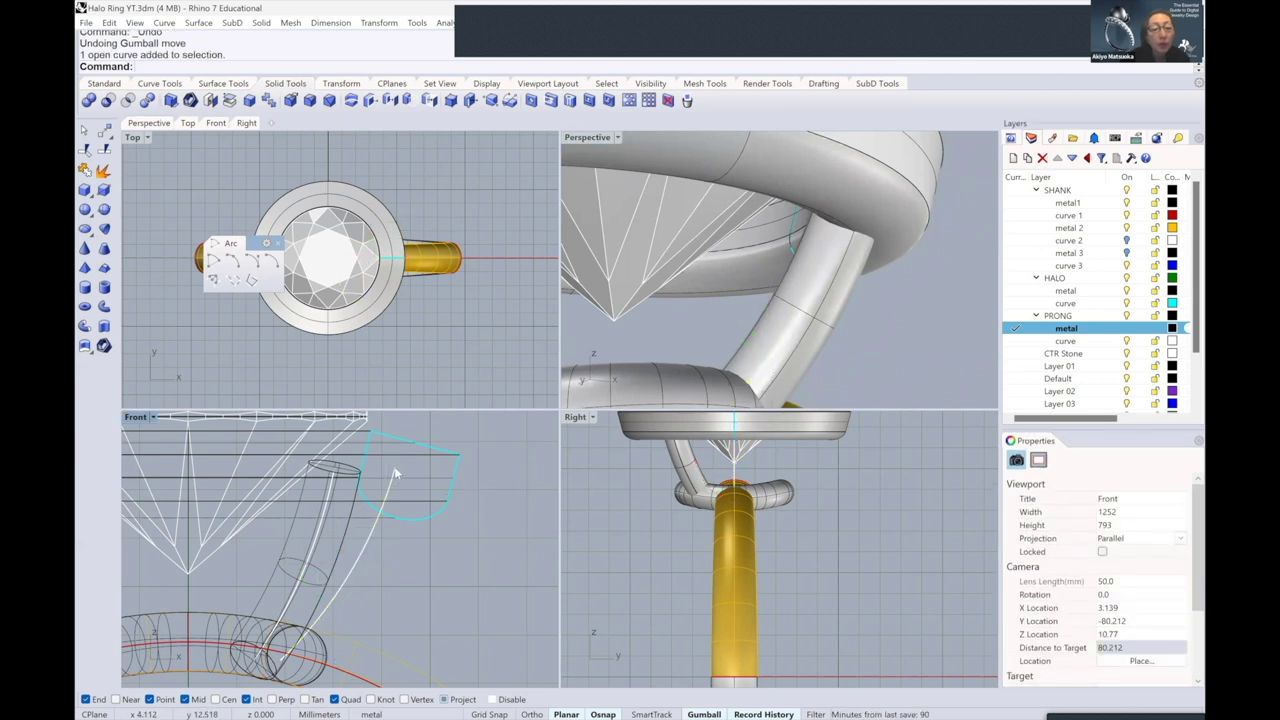
left_click(396, 467)
left_click(396, 467)
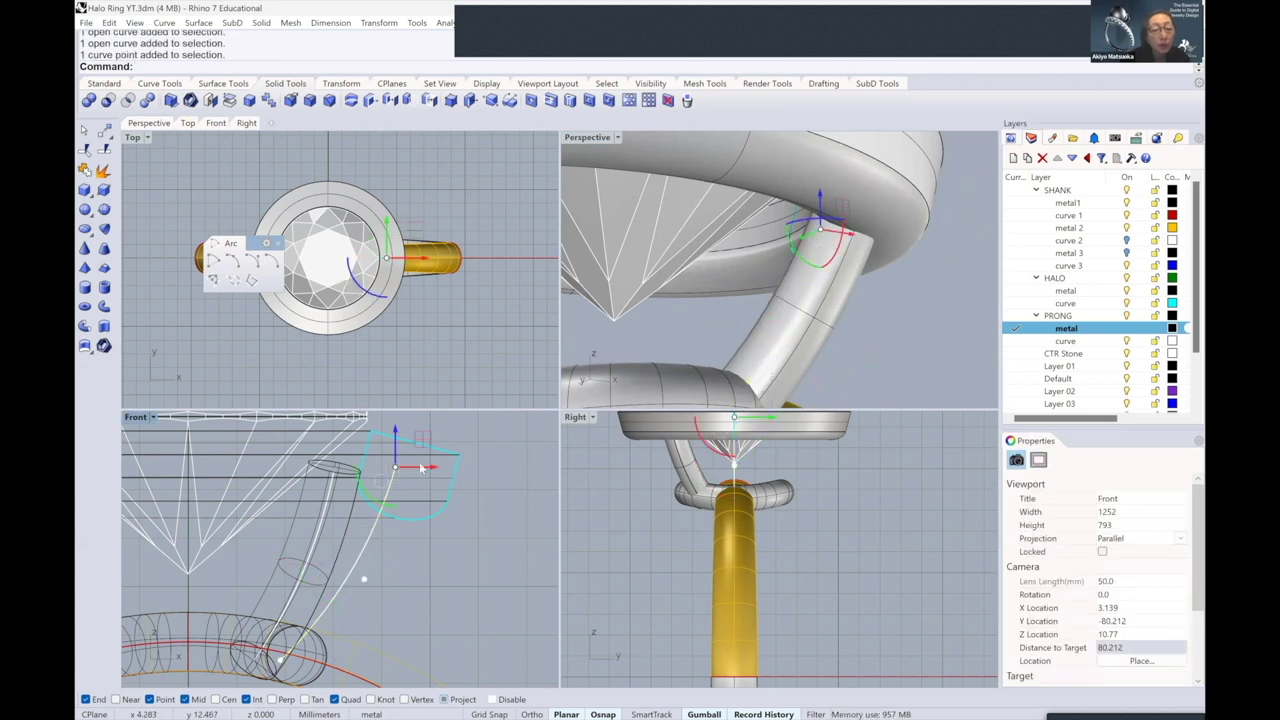
left_click_drag(436, 467, 442, 470)
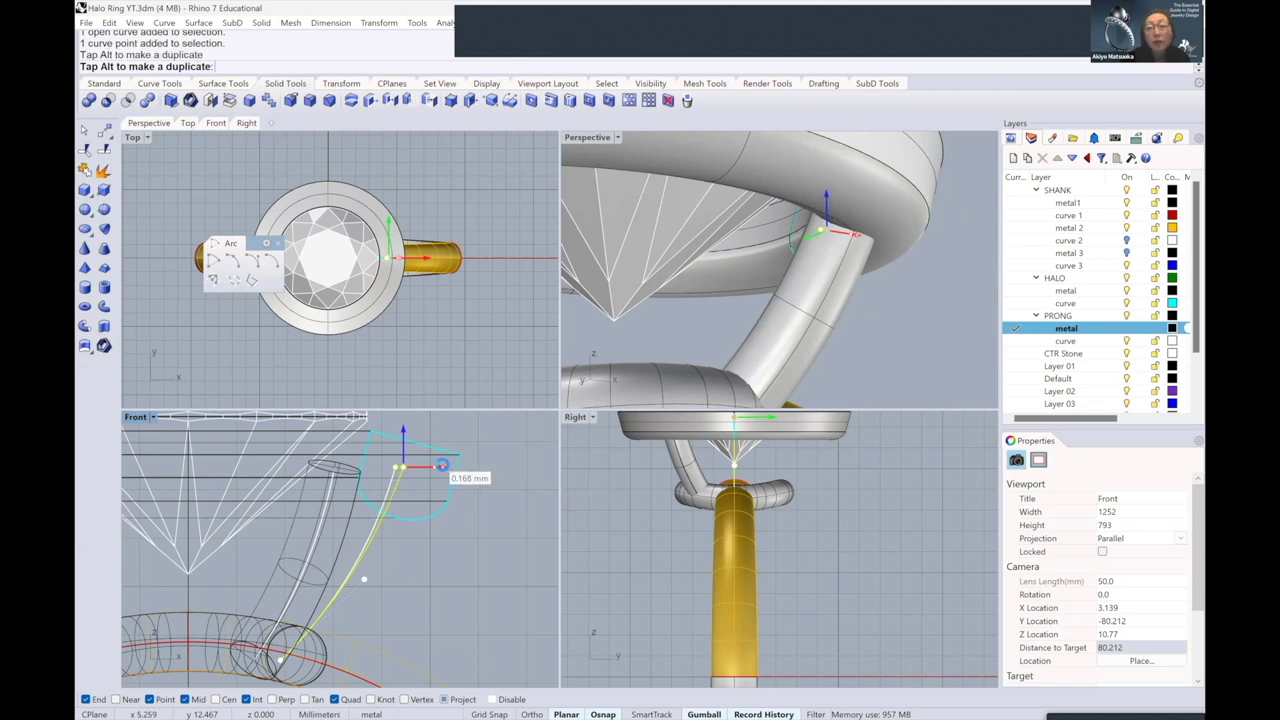
right_click_drag(788, 303, 725, 315)
scroll(487, 420, "down", 4)
key("Escape")
key("Escape")
scroll(743, 287, "down", 10)
scroll(726, 315, "up", 5)
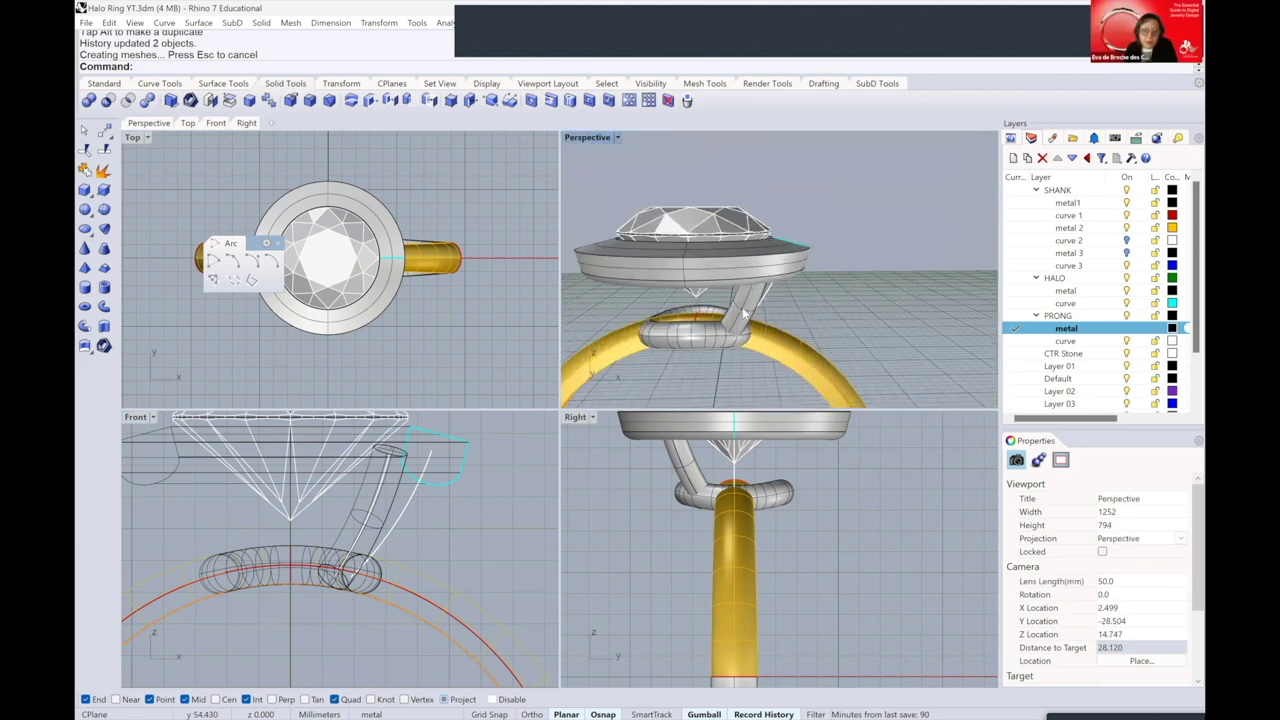
left_click(757, 294)
right_click_drag(800, 286, 788, 306)
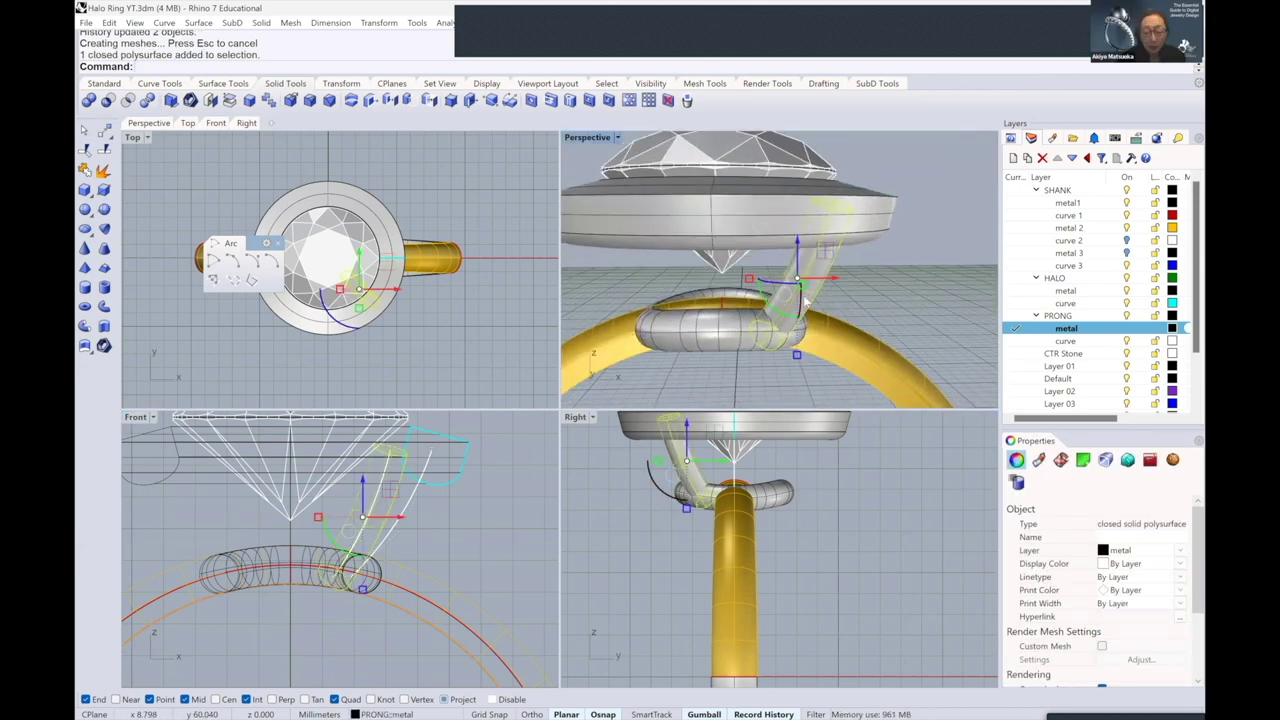
type("M")
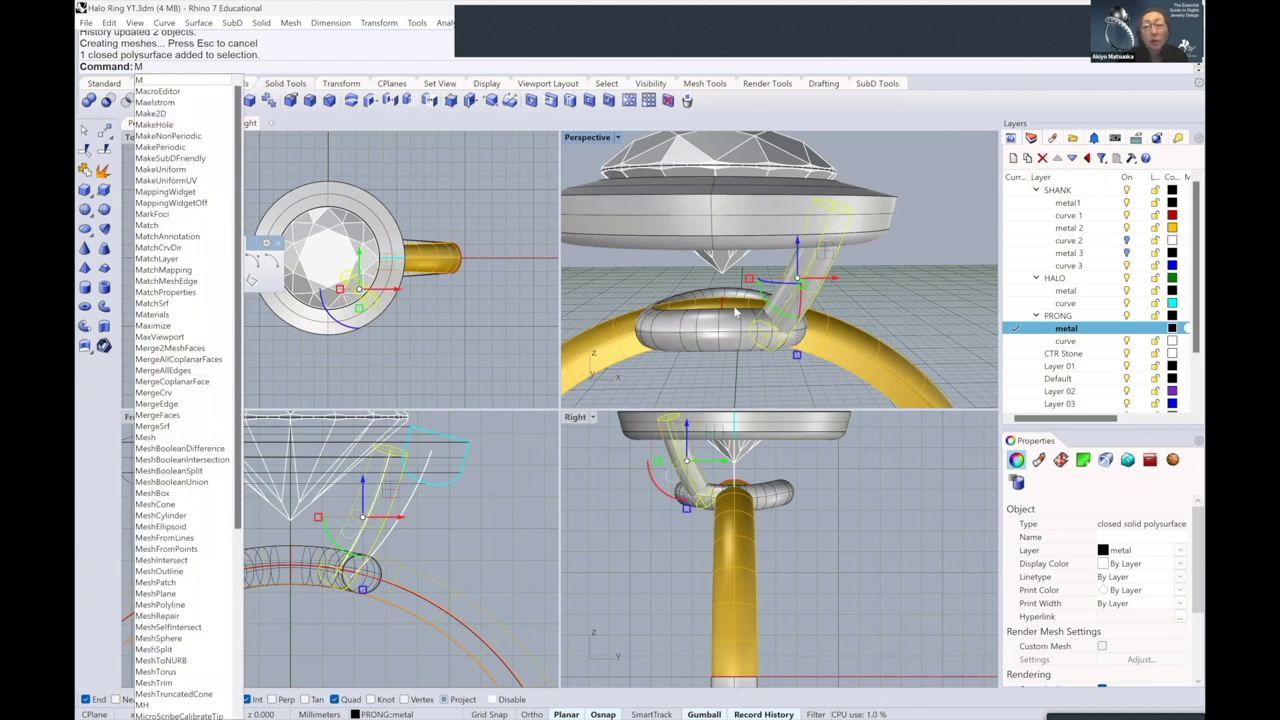
left_click(492, 533)
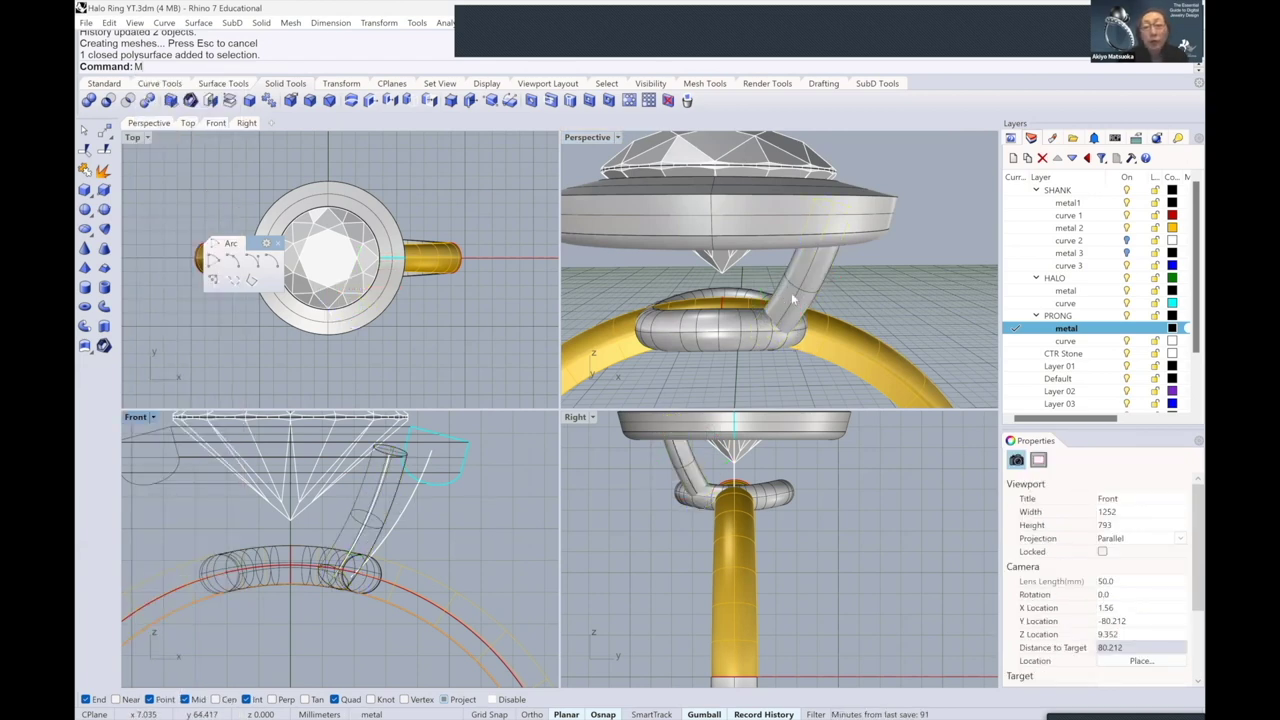
- Mirror the prong pipe left to right and front to back about the origin, with copies, to form four prongs
left_click(791, 292)
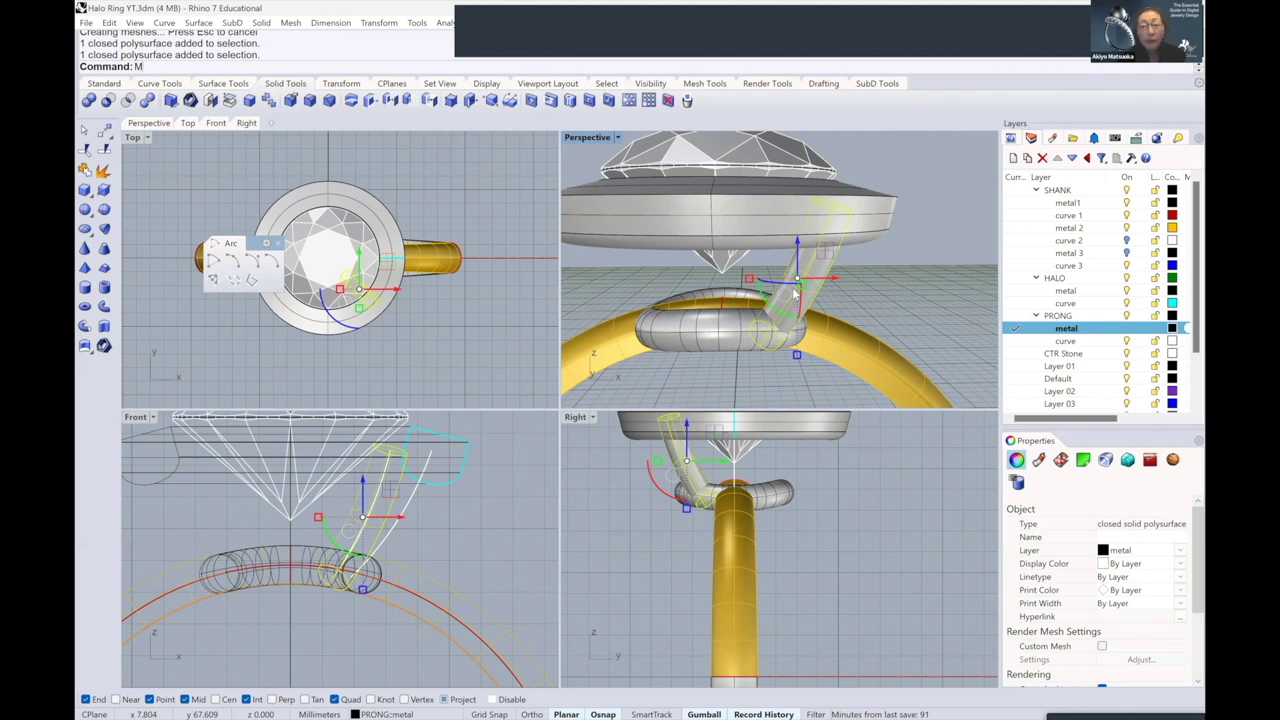
type("Mmh")
key("Return")
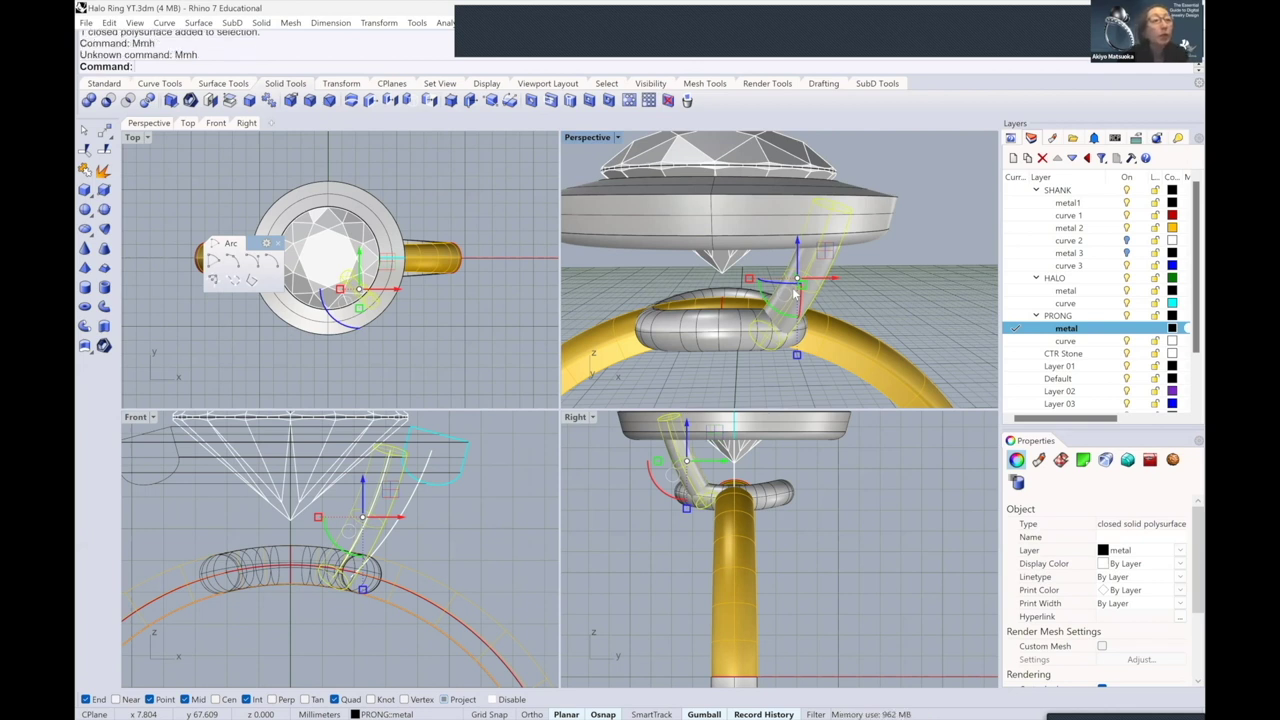
key("Escape")
left_click(808, 289)
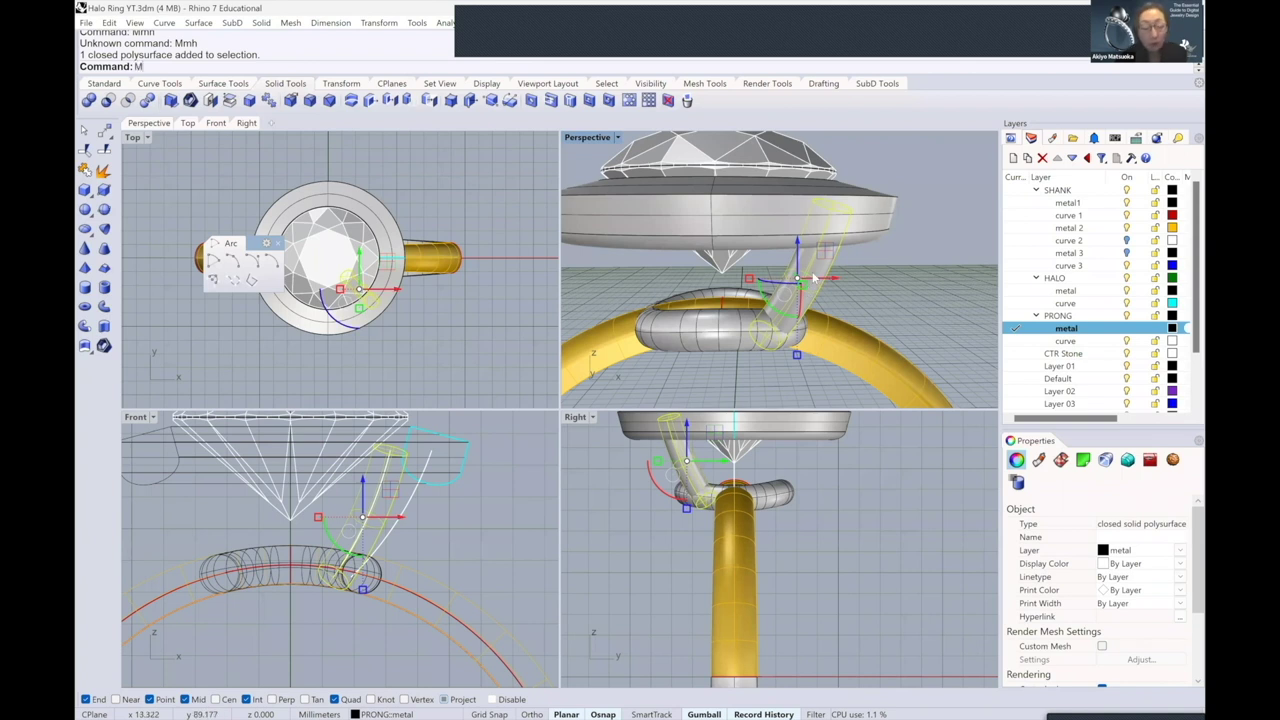
type("MH")
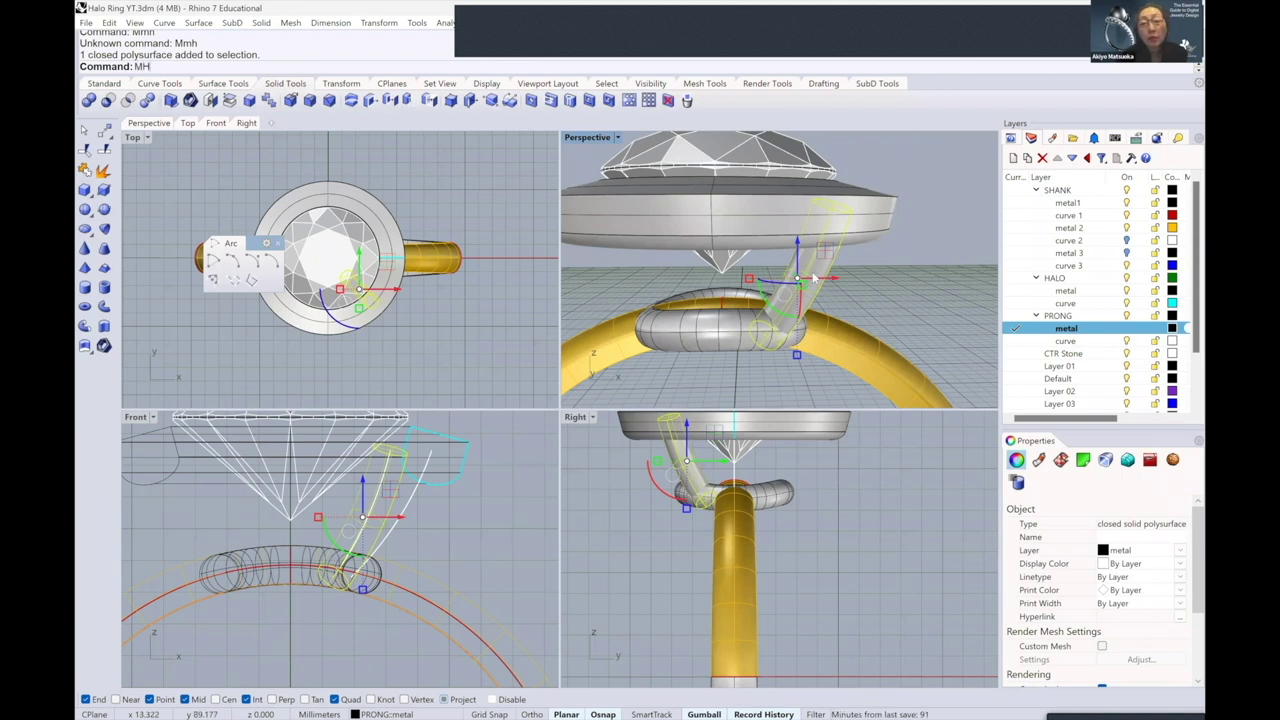
key("Return")
right_click_drag(760, 278, 716, 285)
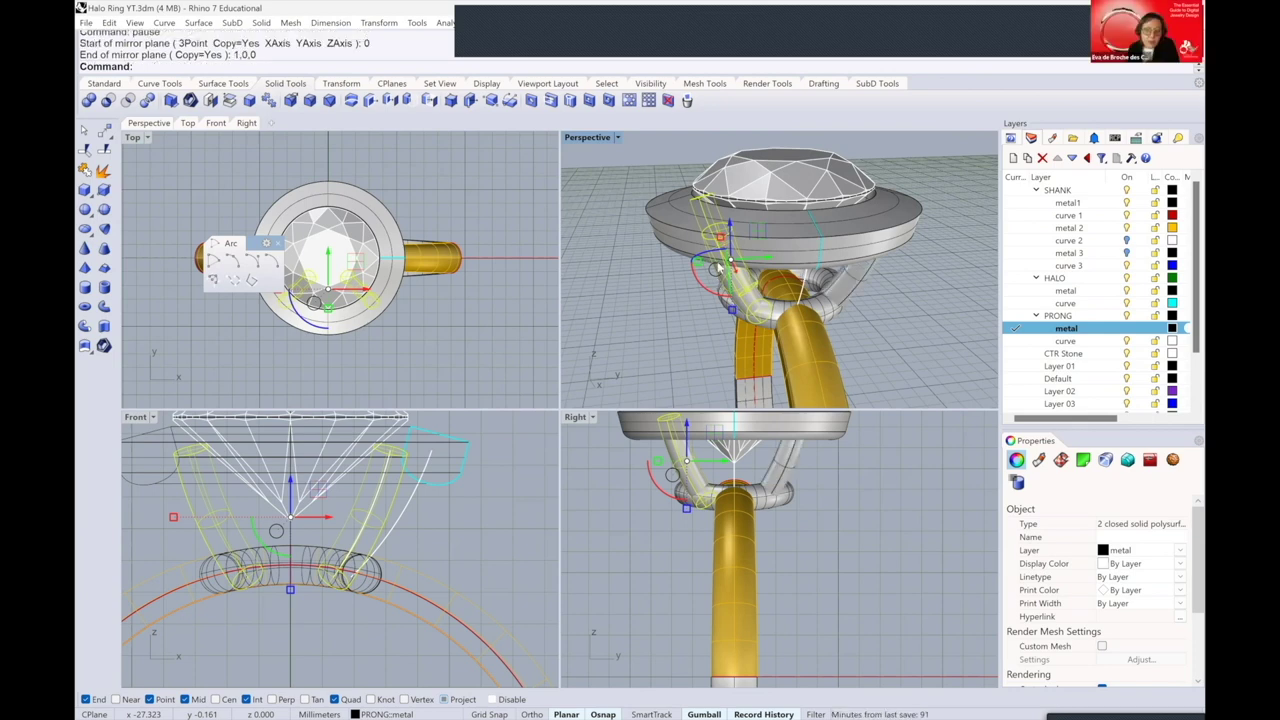
left_click(873, 310)
right_click_drag(873, 310, 945, 295)
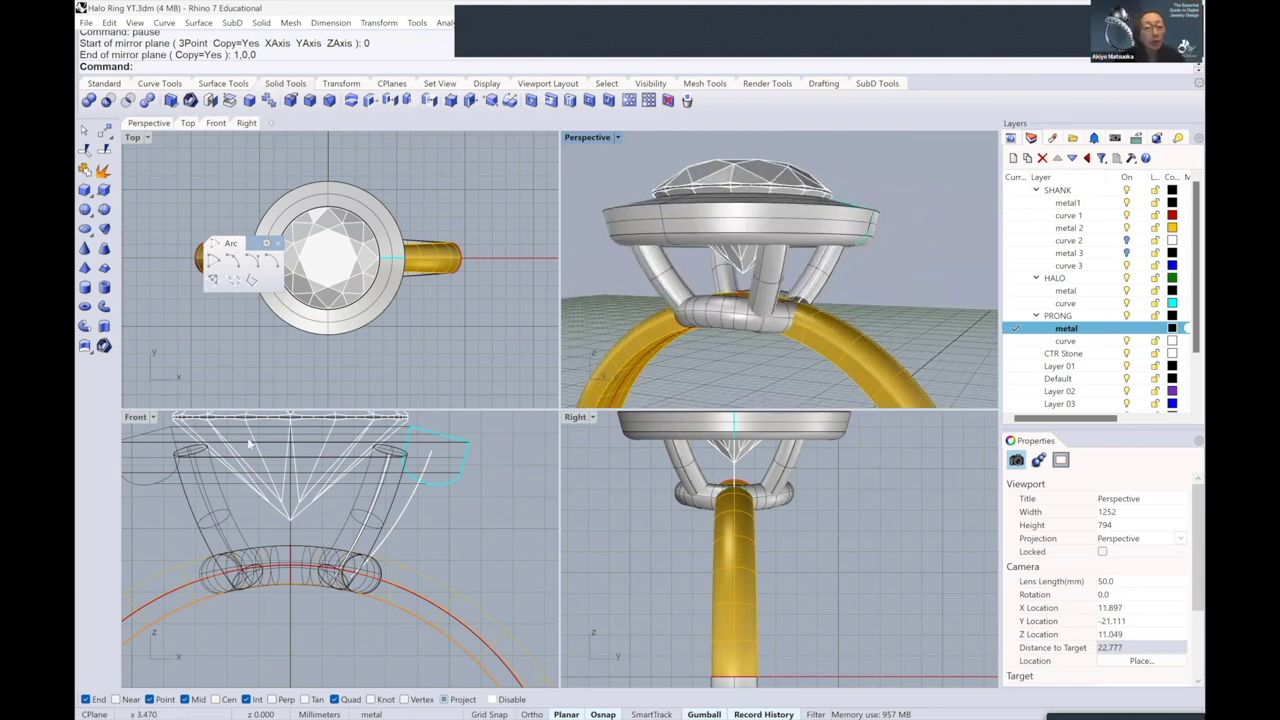
- Inspect the halo and stone seat, enlarge the Front view around the halo profile, and make the PRONG curve layer current
right_click_drag(697, 295, 813, 224)
scroll(814, 219, "up", 4)
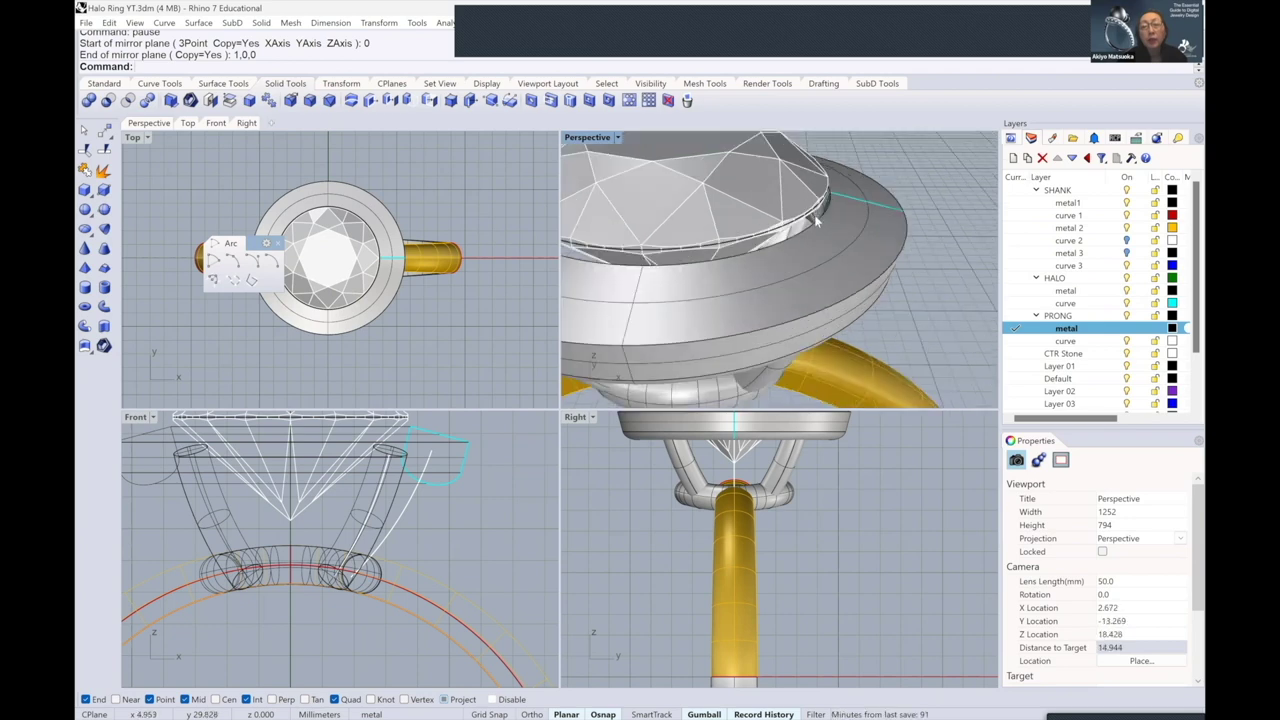
scroll(810, 220, "down", 4)
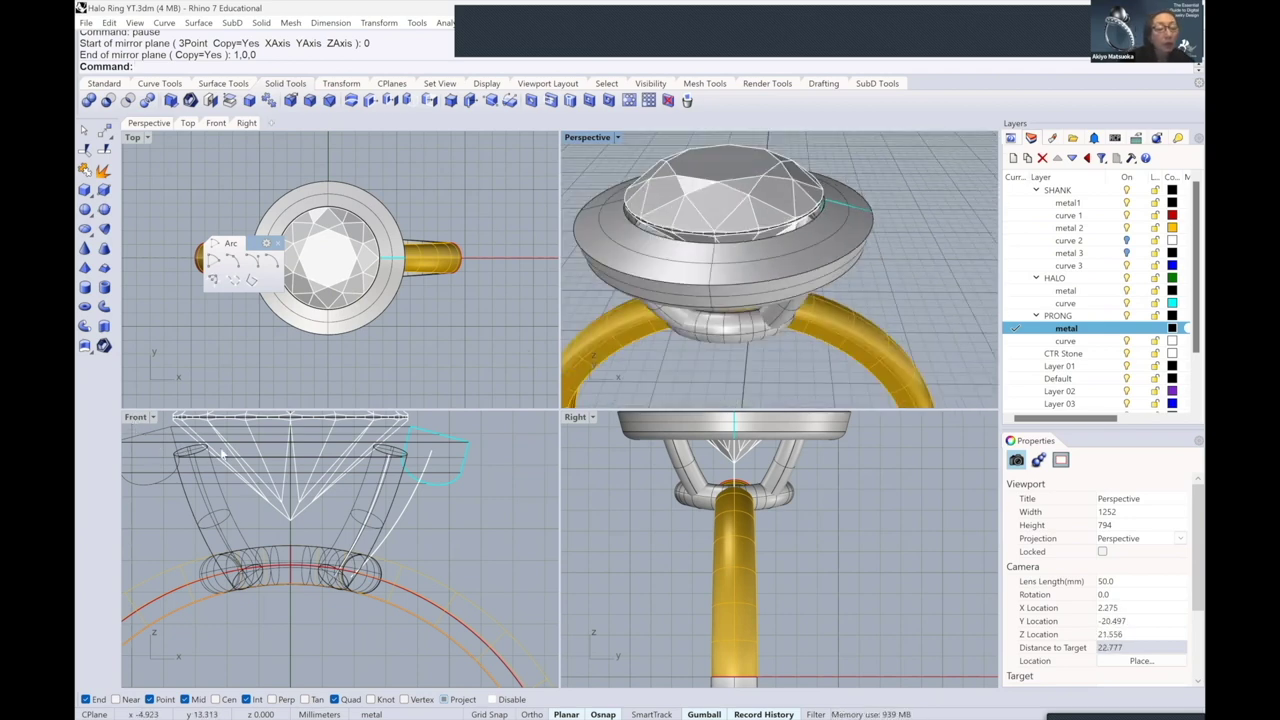
scroll(221, 453, "up", 5)
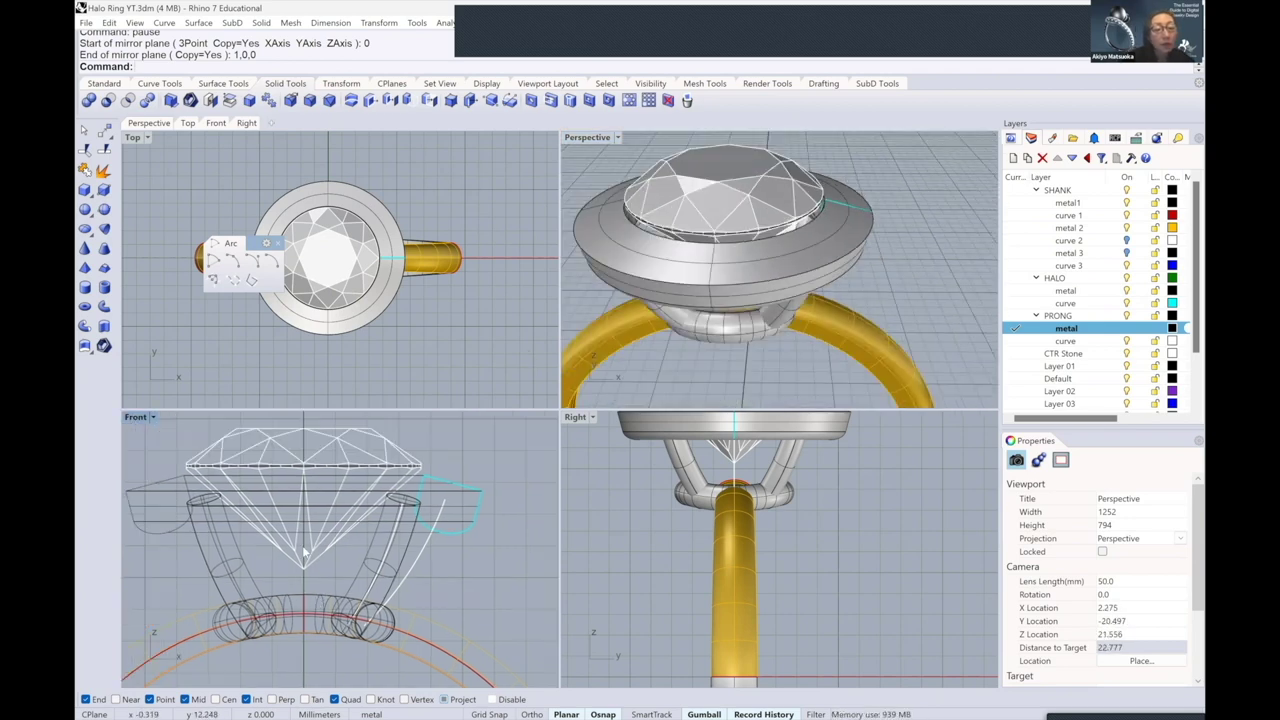
double_click(139, 419)
right_click_drag(506, 288, 406, 265)
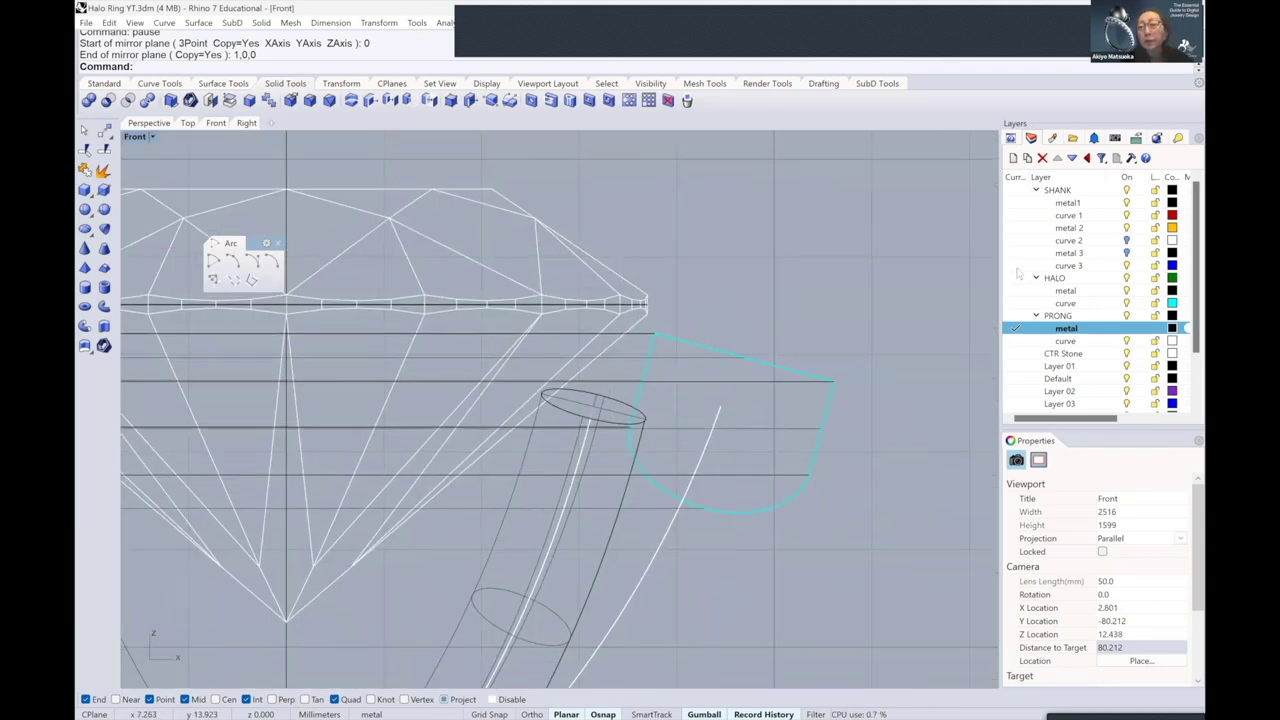
left_click(1012, 341)
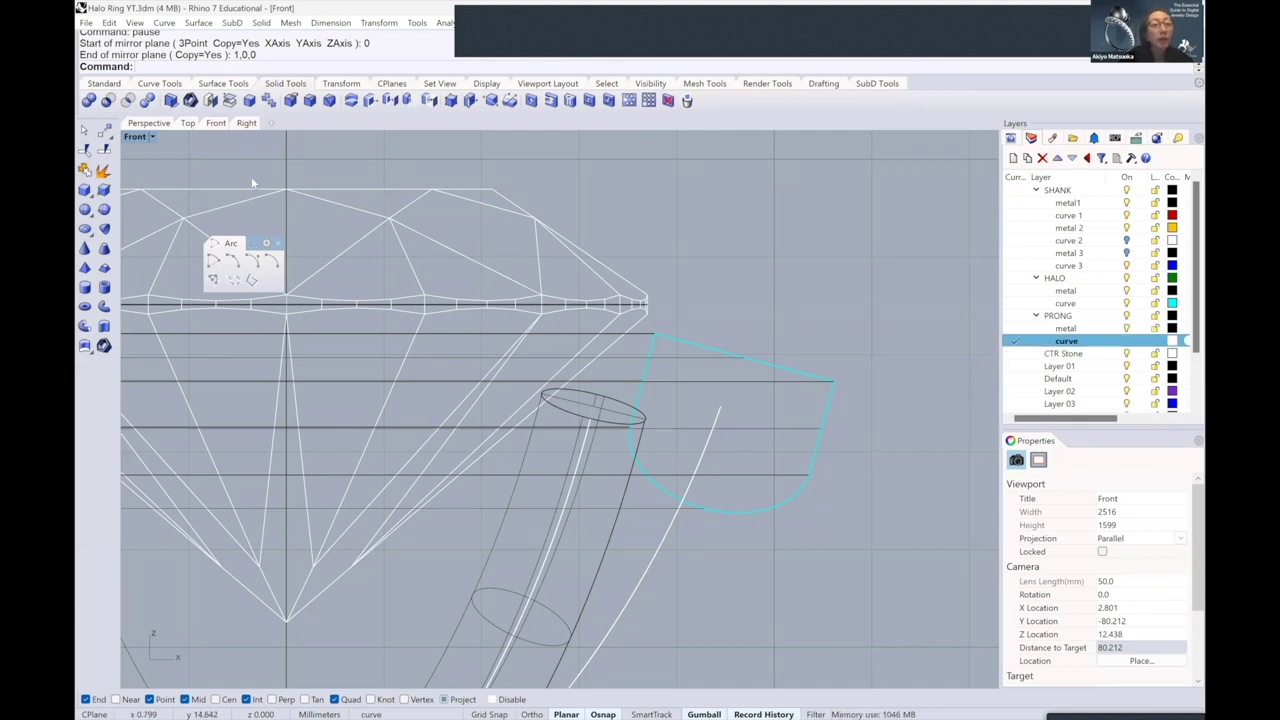
- Try a slightly slanted line from inside the halo profile up past the stone's girdle, and shift it down
middle_click(253, 183)
left_click(277, 186)
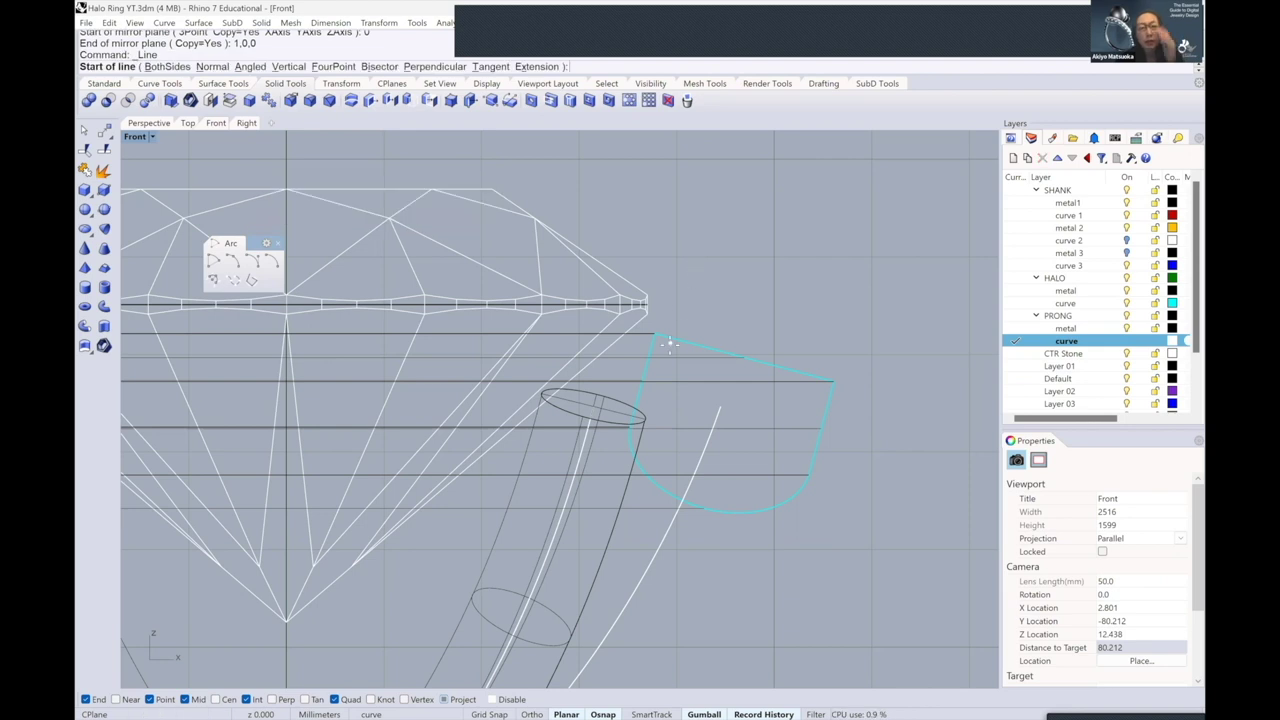
left_click(659, 371)
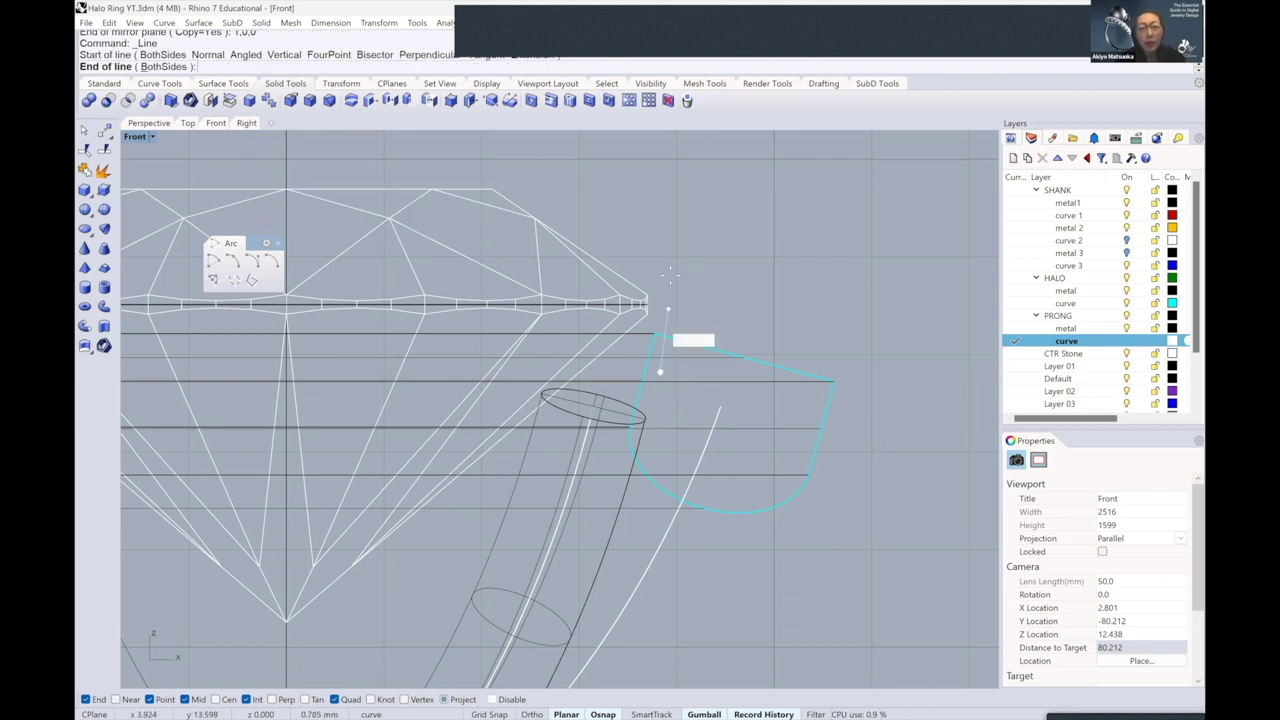
left_click(675, 188)
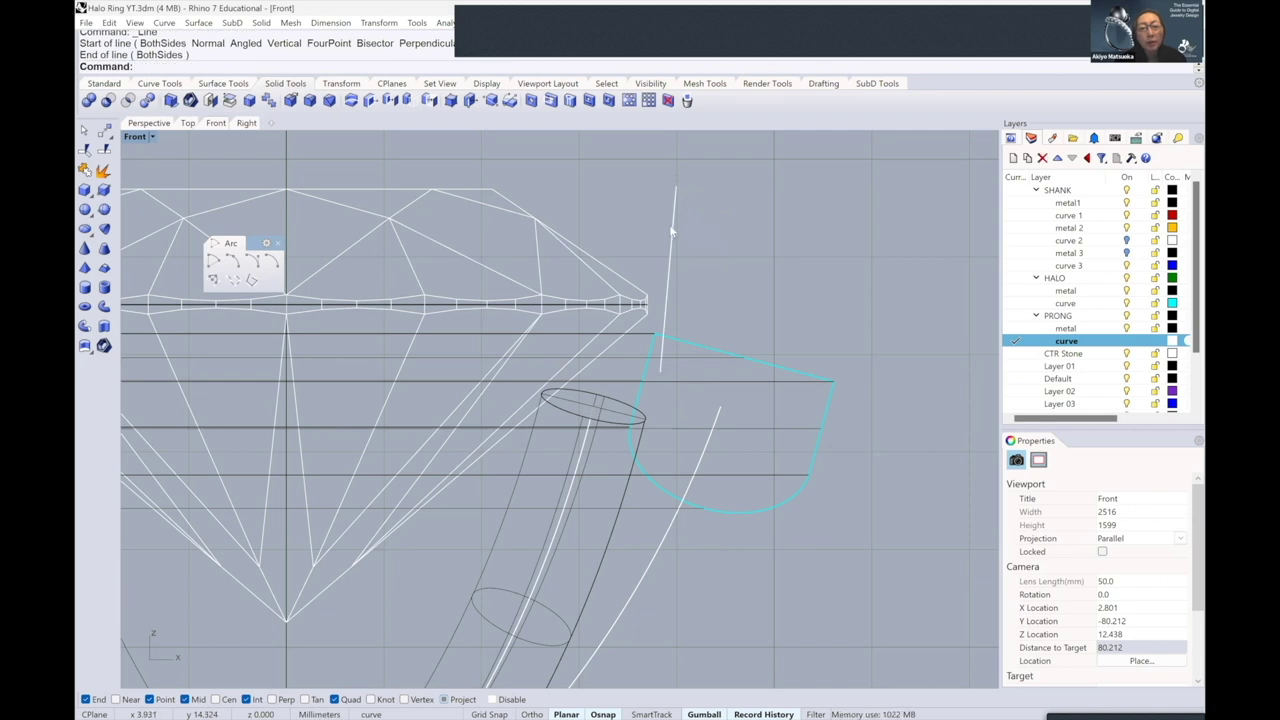
left_click(671, 229)
left_click_drag(671, 229, 672, 255)
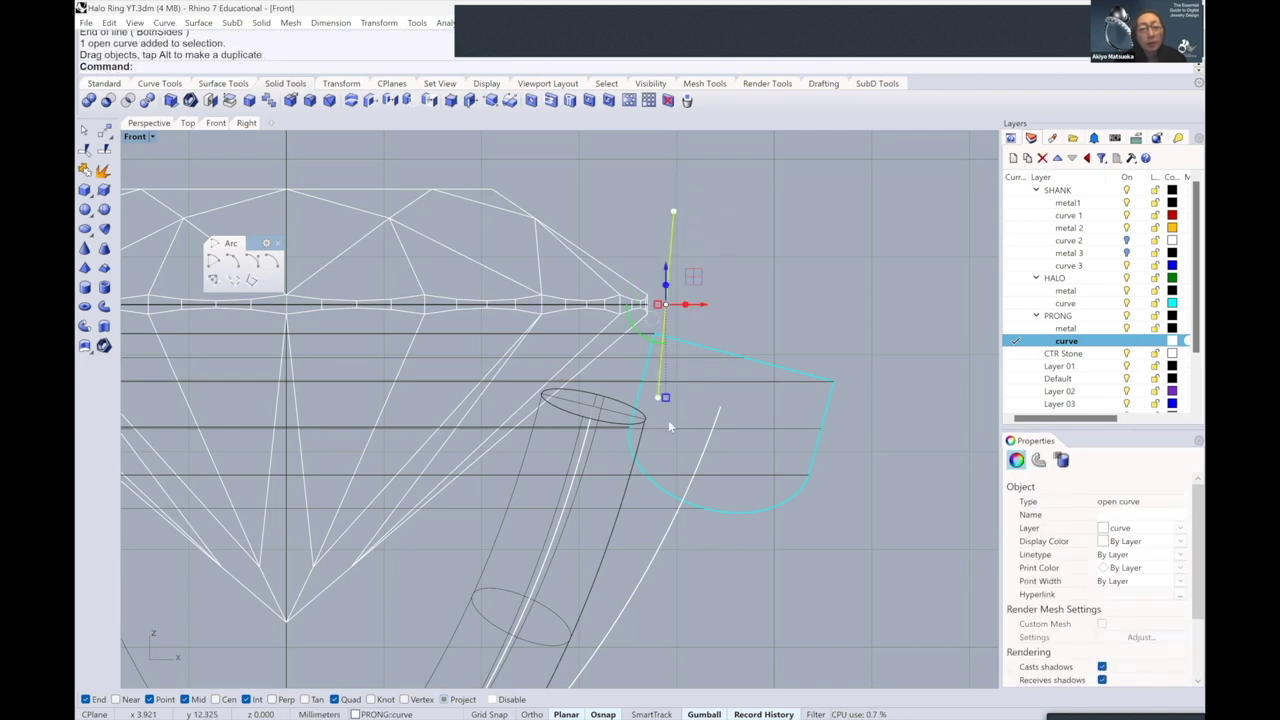
- Undo the move of the slanted line and the line itself
left_click(726, 272)
key("ctrl+z")
key("Return")
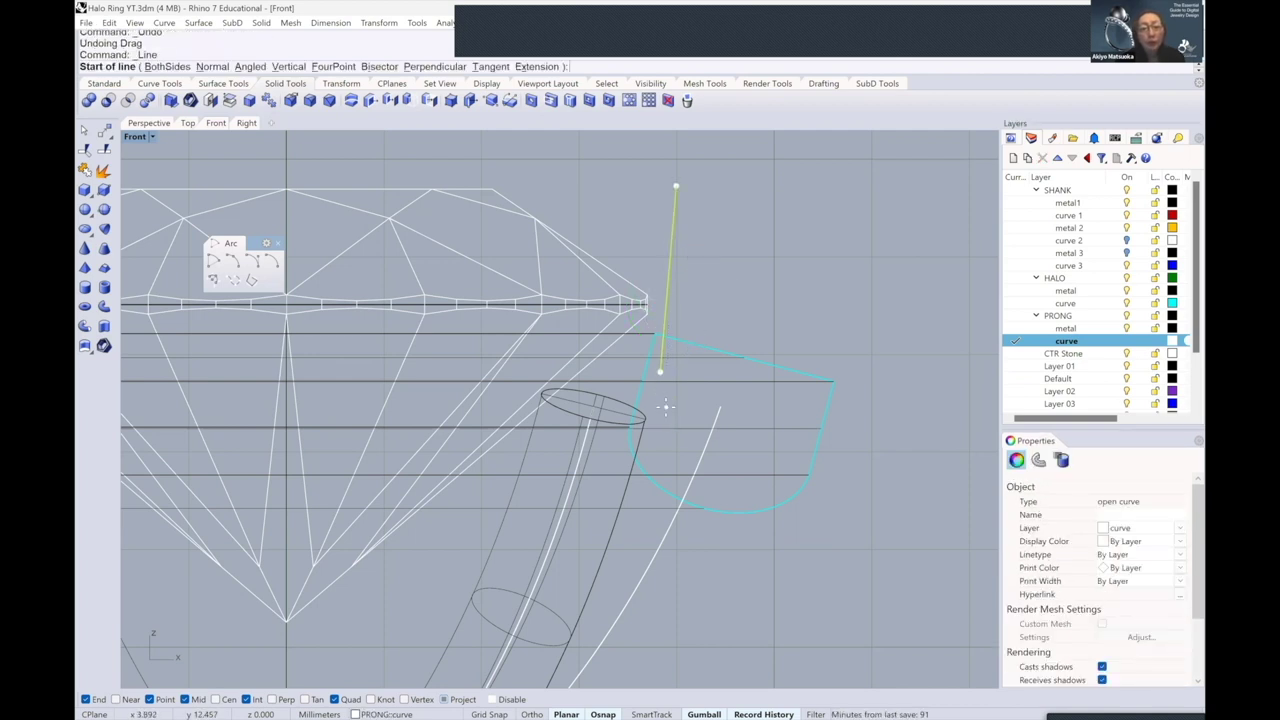
key("Escape")
key("ctrl+z")
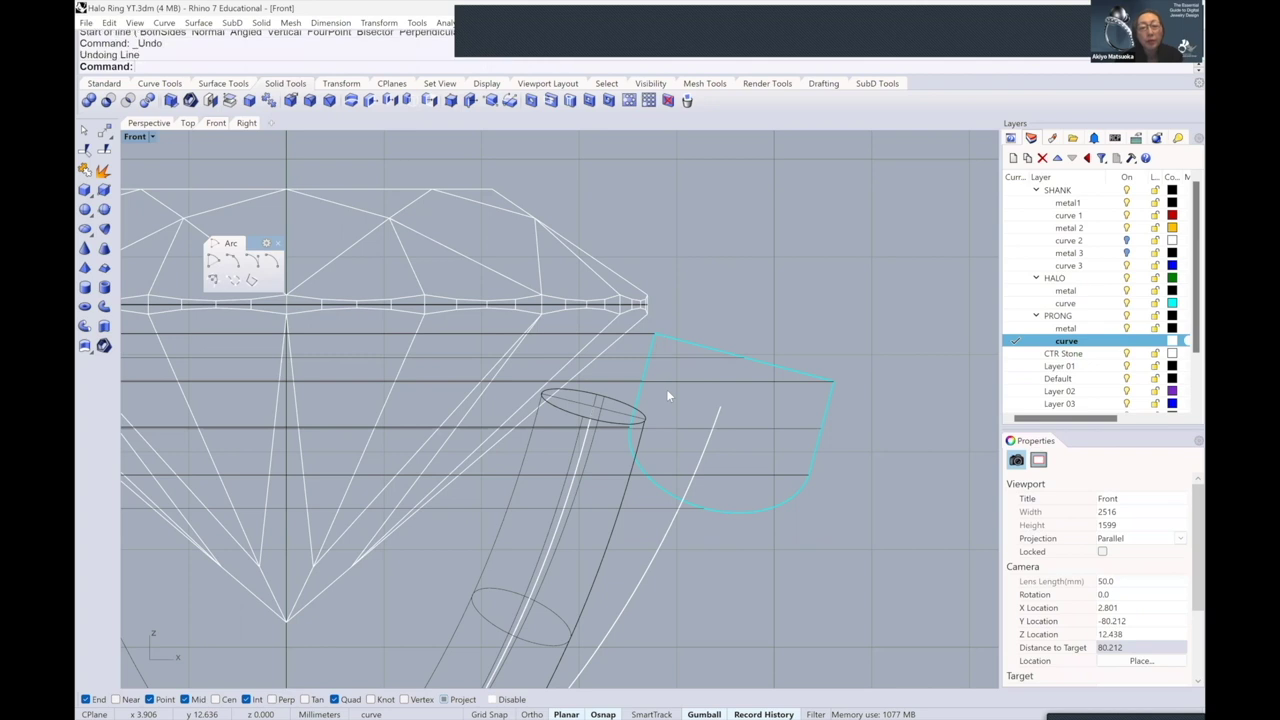
- Draw a slightly slanted line about 2.55 mm long from lower inside the halo profile to above the stone's table
key("Return")
left_click(659, 410)
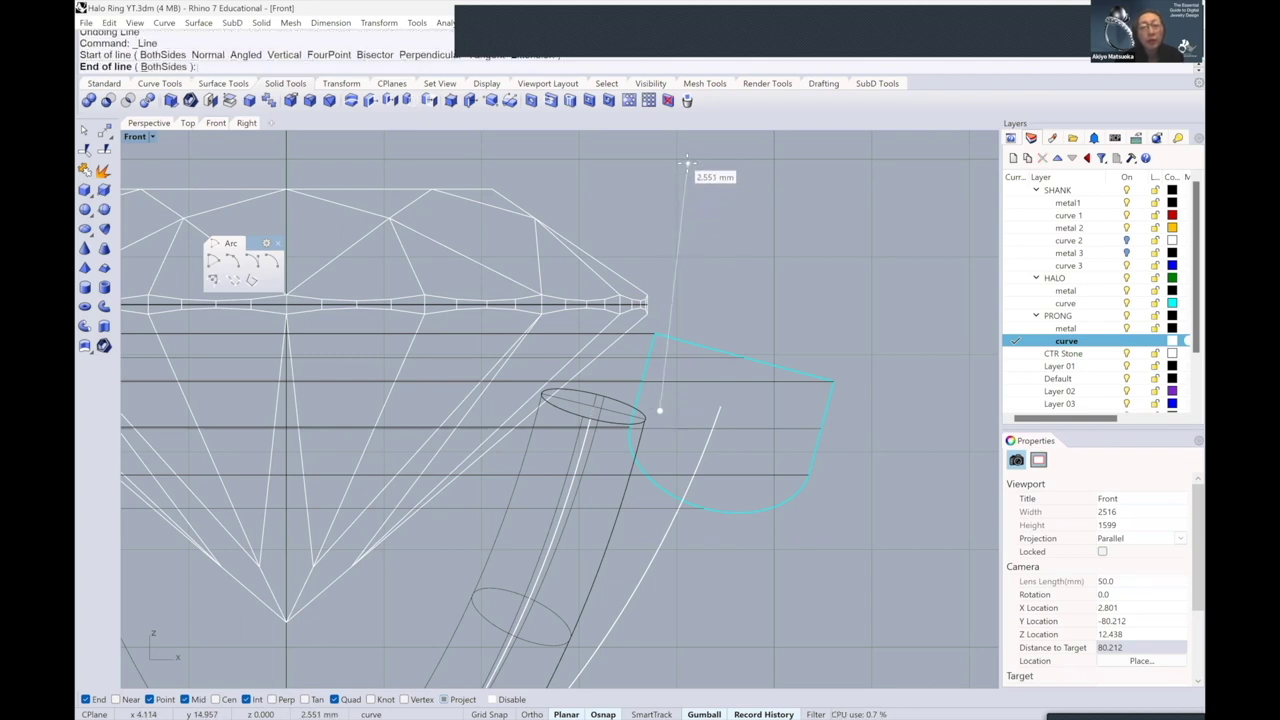
left_click(687, 164)
right_click_drag(685, 198, 677, 224)
scroll(677, 217, "up", 1)
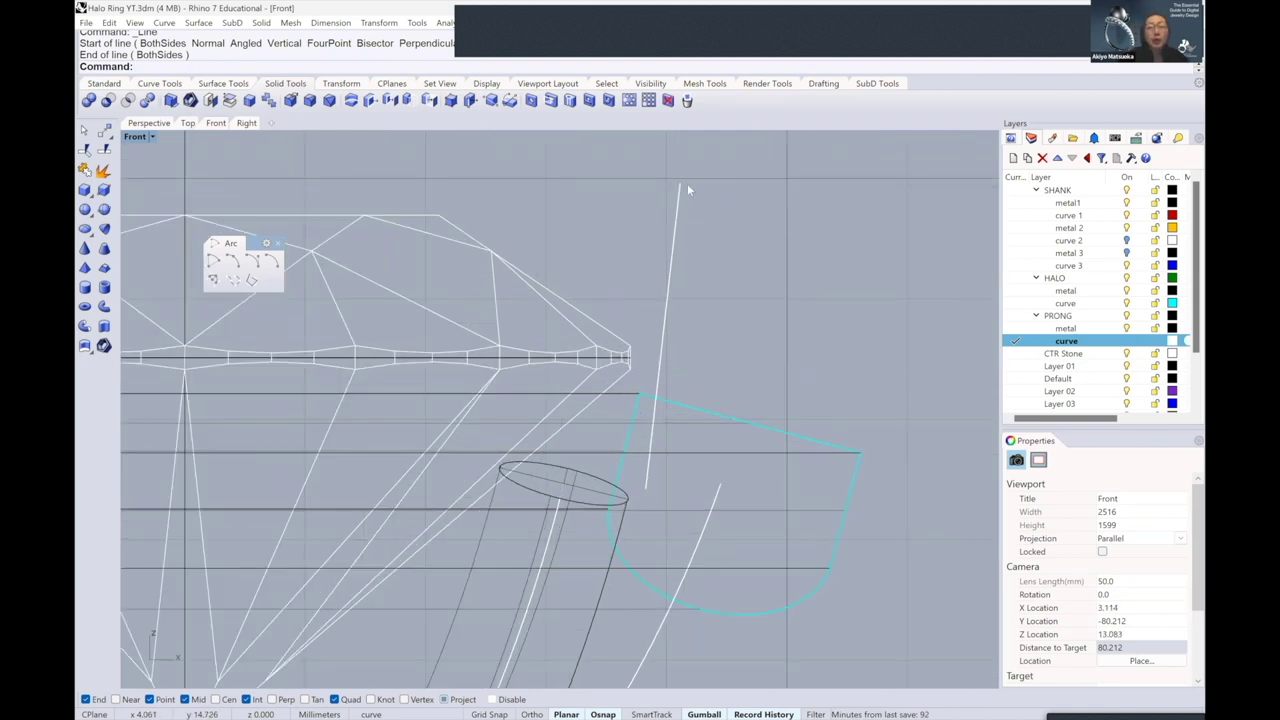
scroll(660, 205, "down", 3)
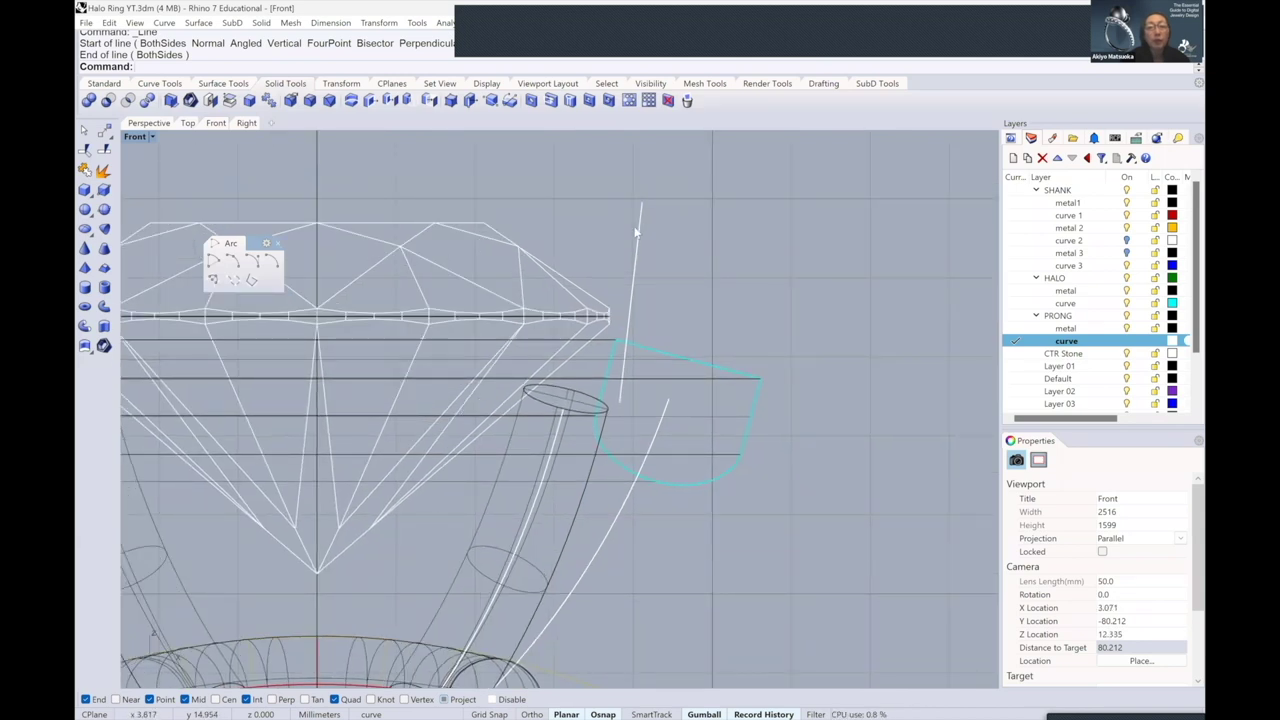
- Move the slanted line slightly straight down in the Front view so it reaches deeper into the halo profile
scroll(640, 230, "up", 2)
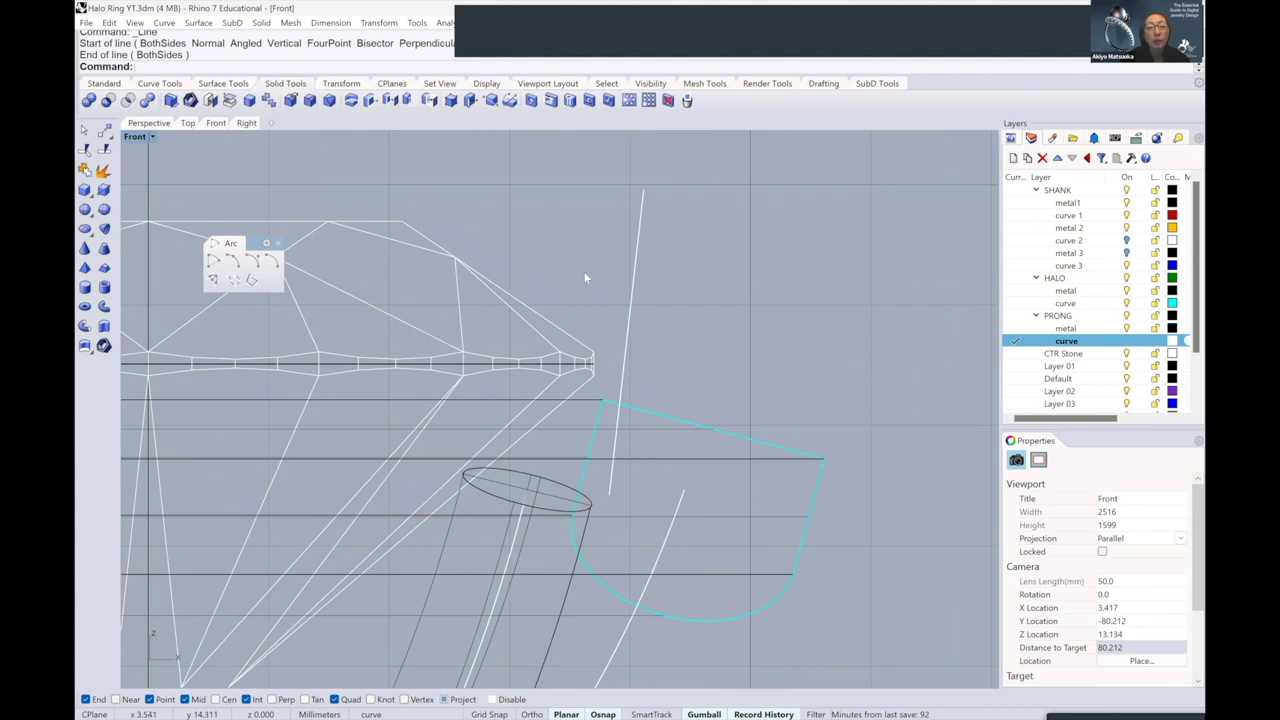
scroll(585, 278, "down", 2)
left_click(624, 228)
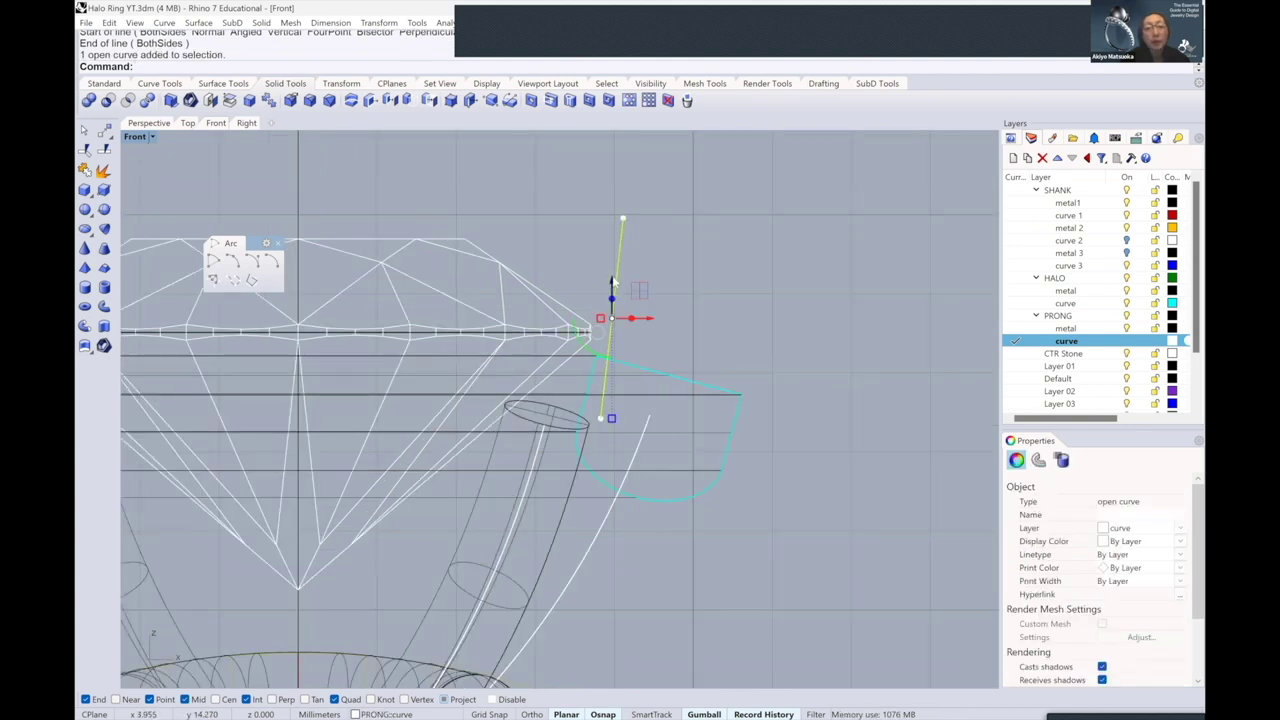
left_click_drag(613, 283, 613, 297)
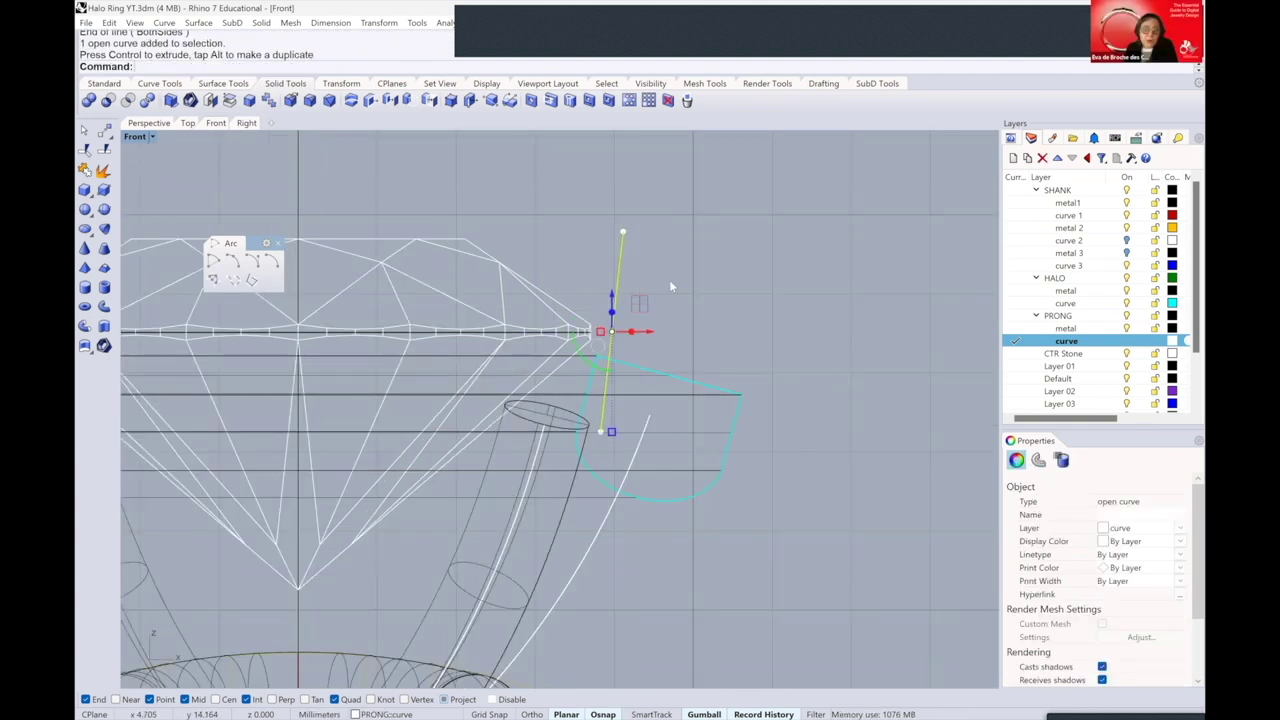
left_click(669, 281)
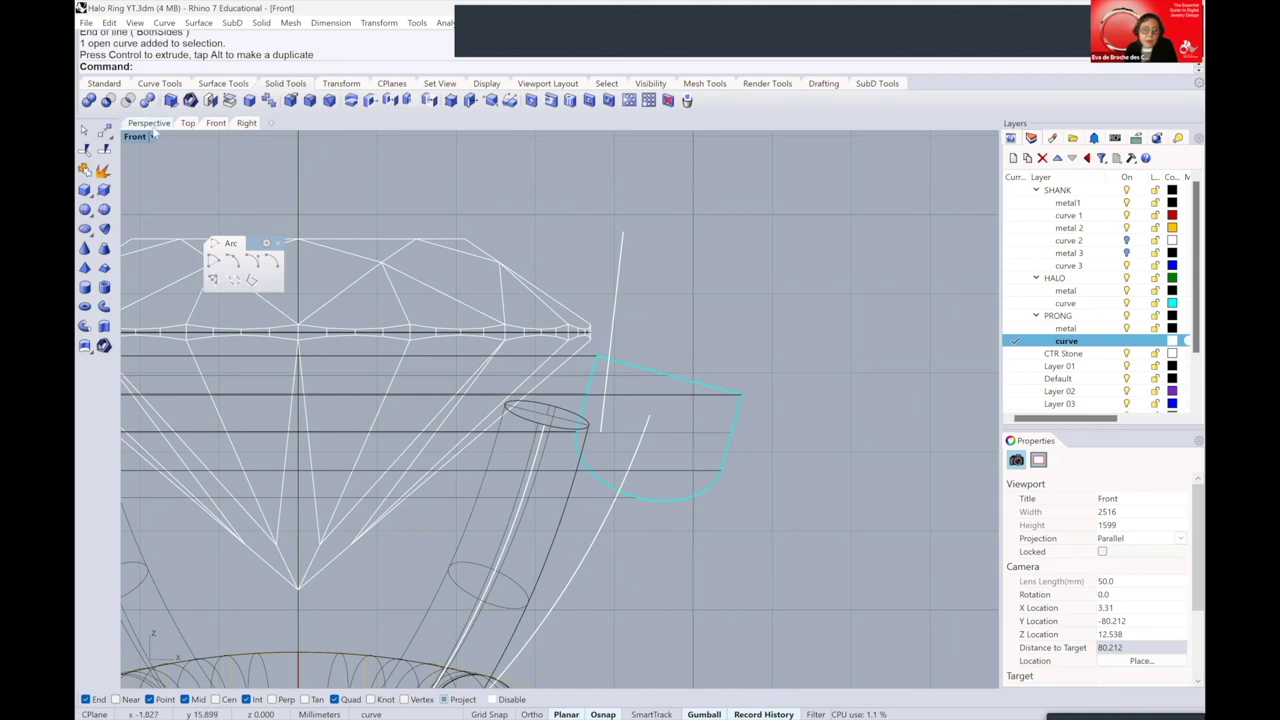
- Rotate a copy of the slanted line by -45° about the origin in the Perspective view and check its place beside the stone
left_click(150, 124)
right_click_drag(498, 232, 494, 225)
key("Left")
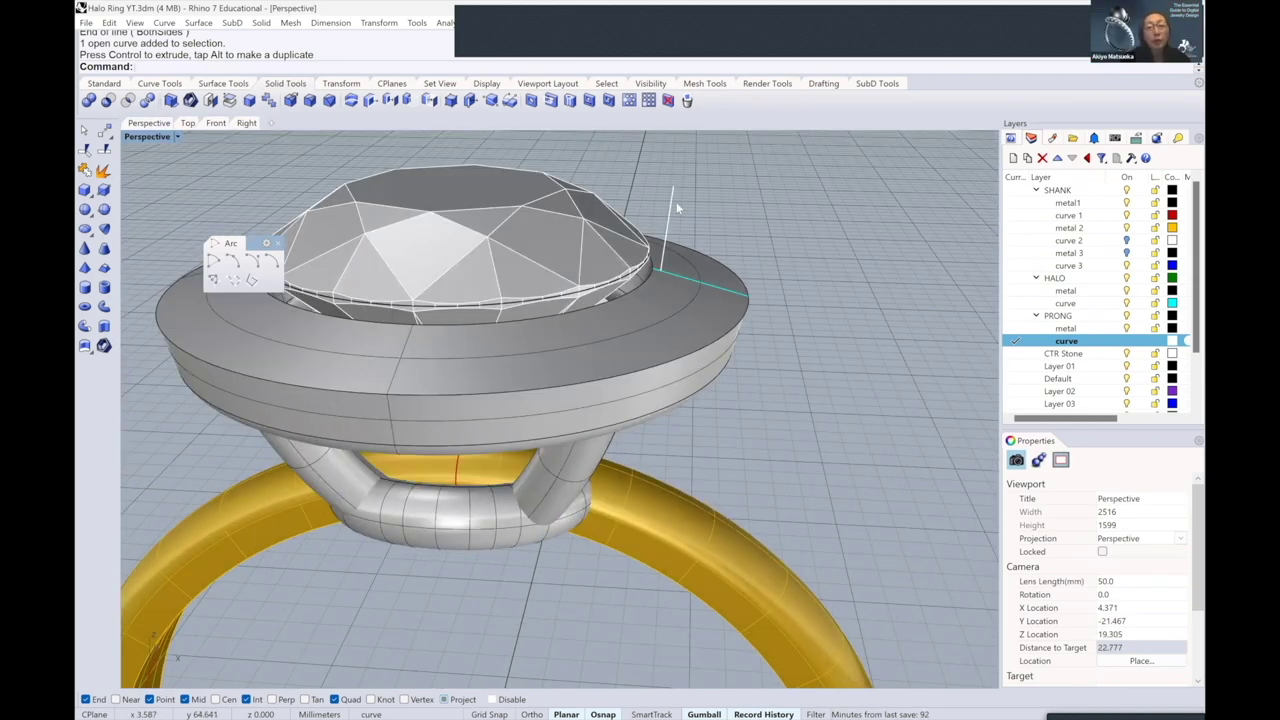
left_click(676, 202)
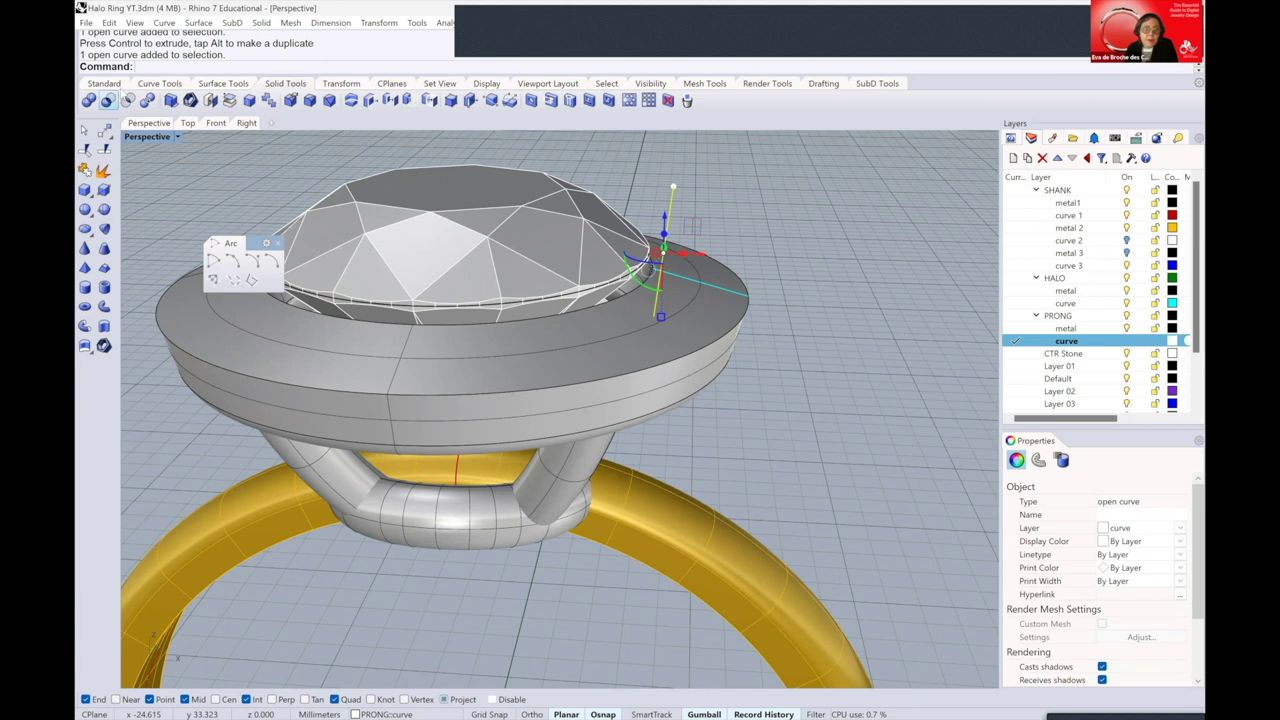
left_click(104, 83)
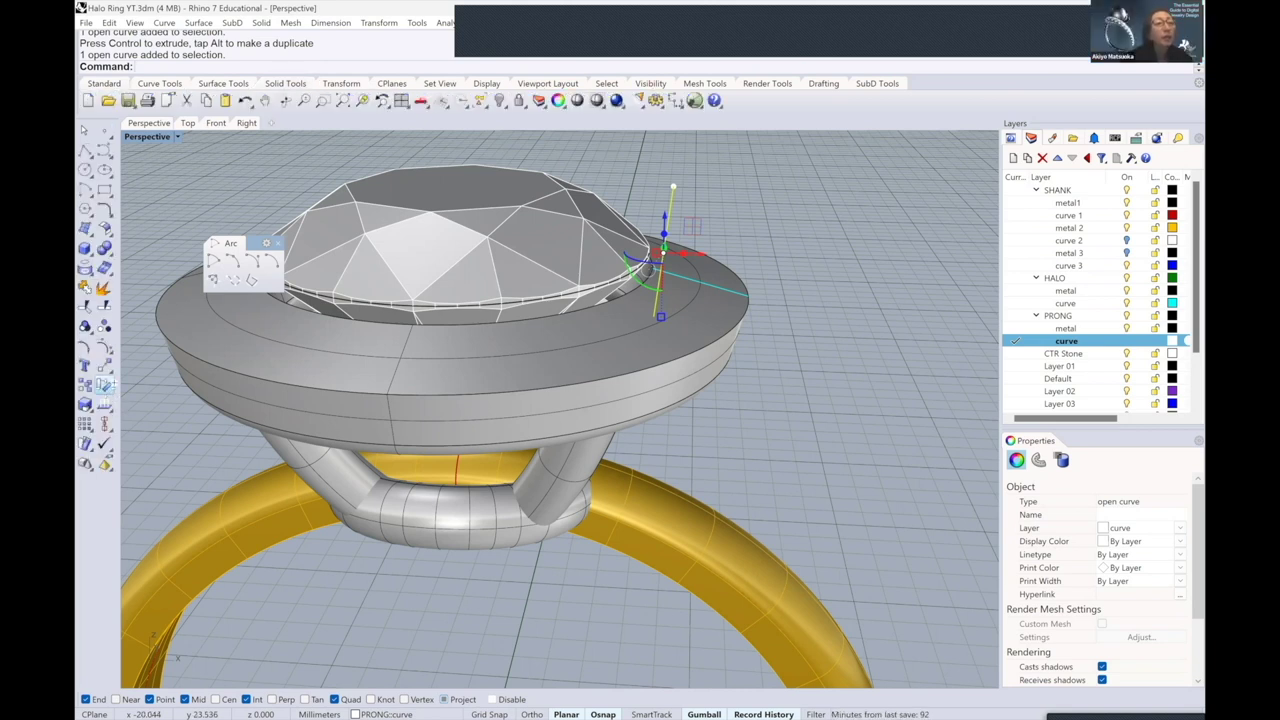
type("0")
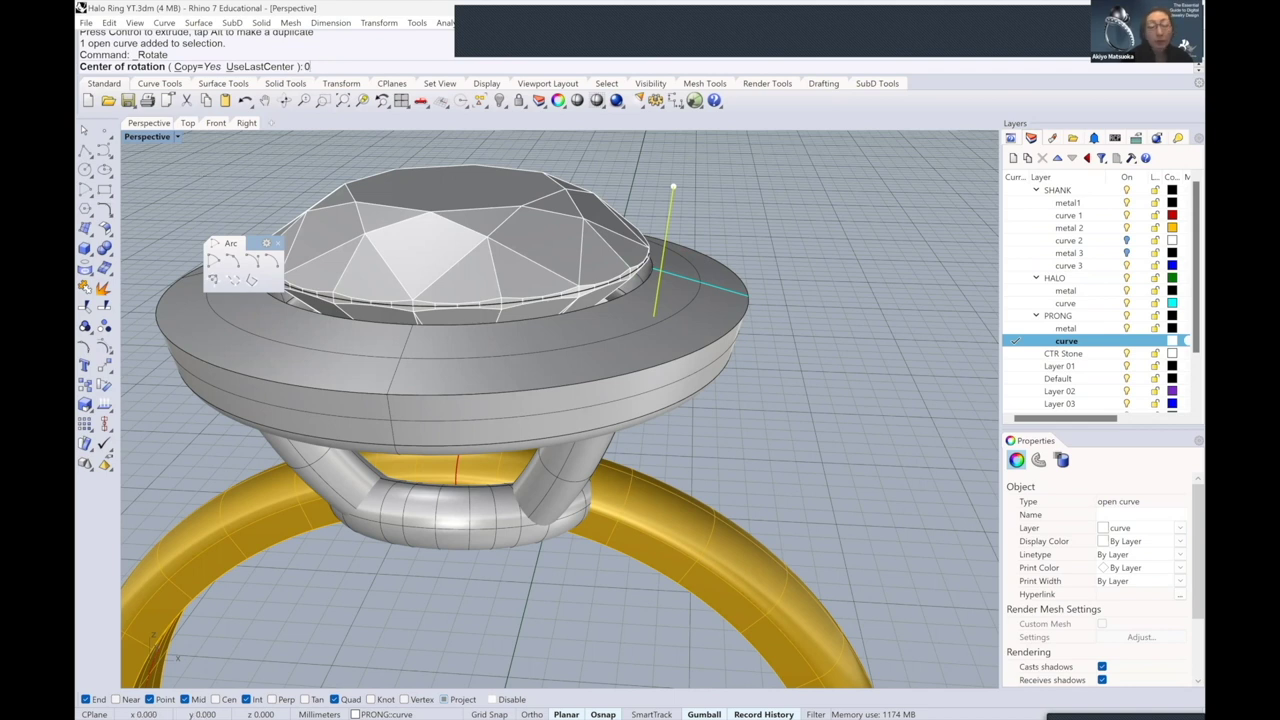
left_click(214, 173)
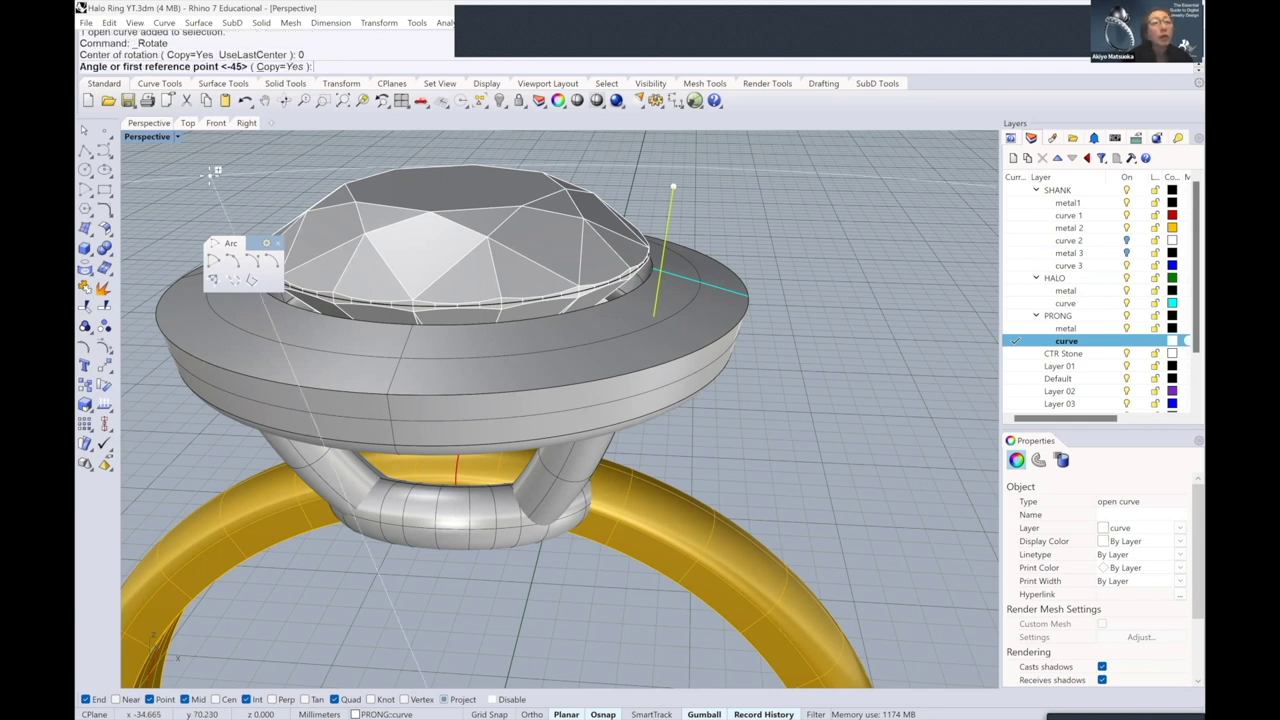
key("Return")
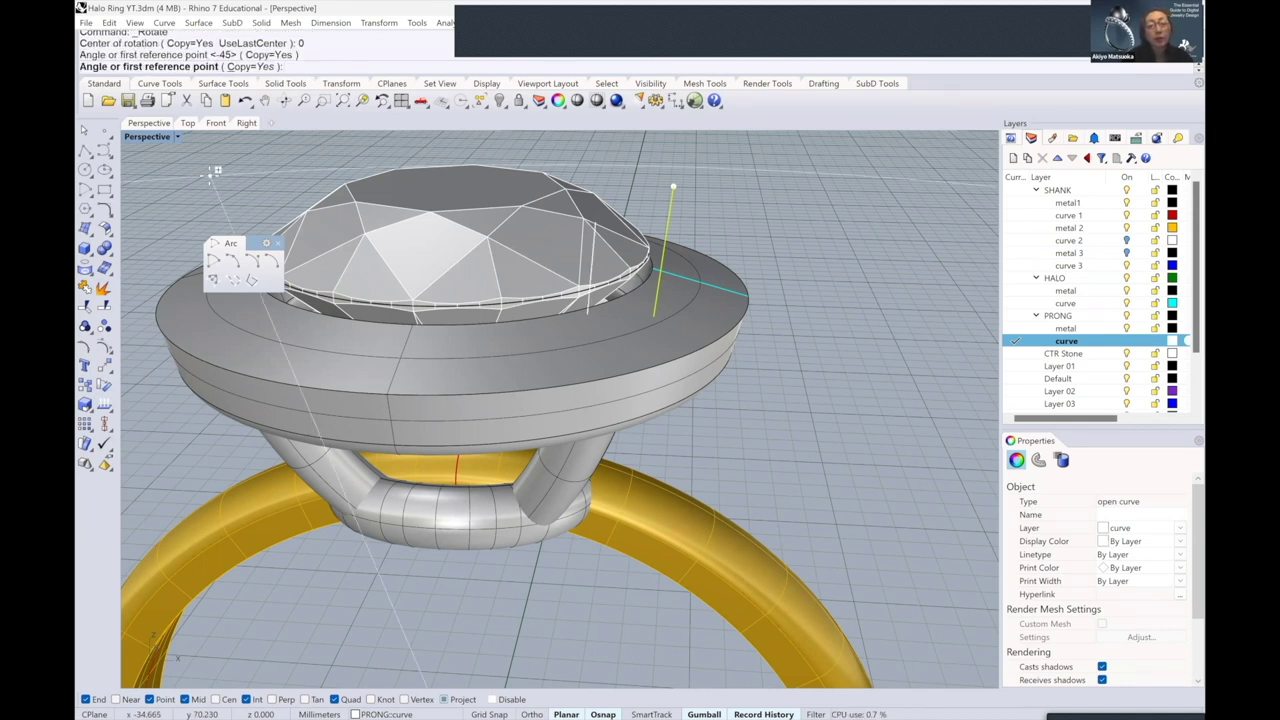
key("Escape")
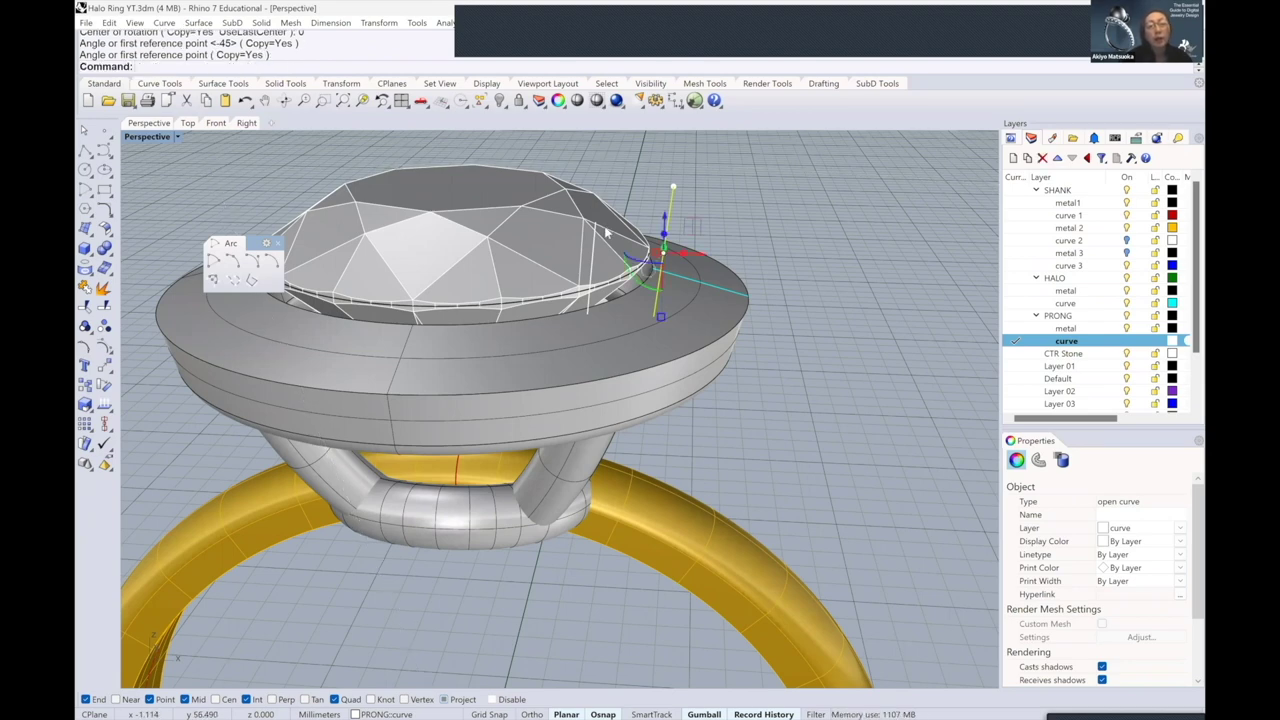
right_click_drag(612, 246, 632, 295)
left_click(826, 236)
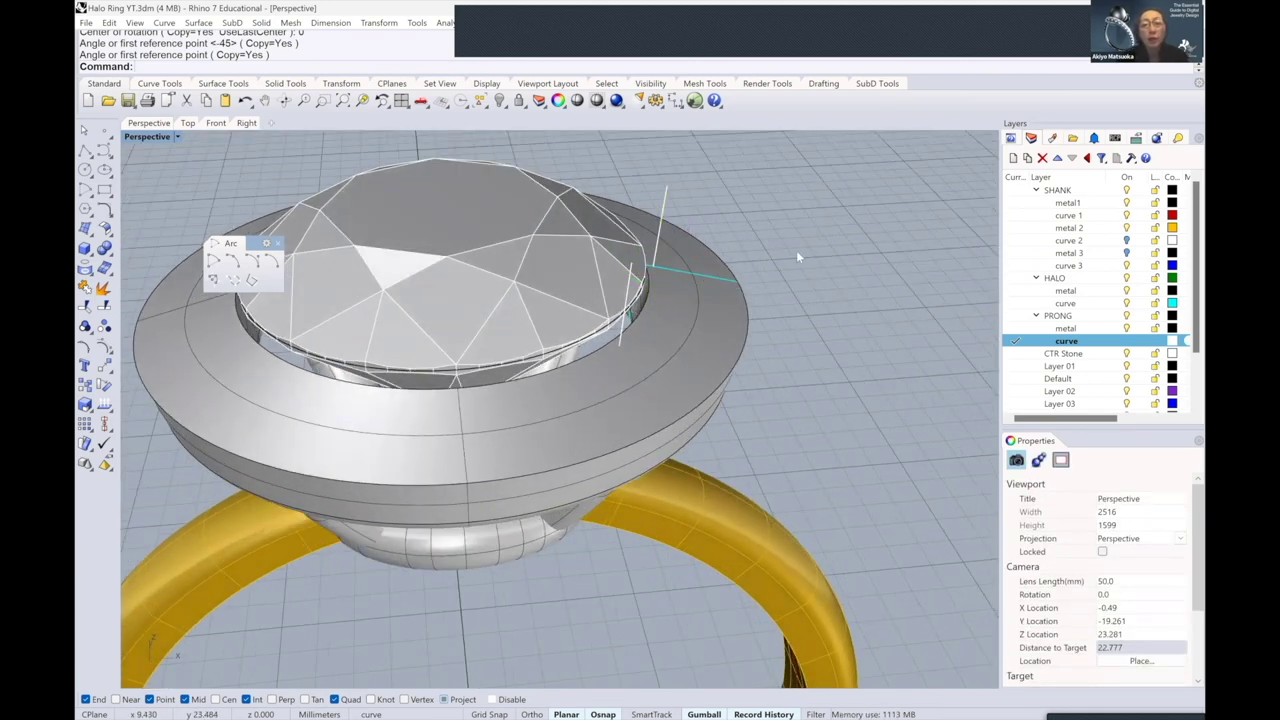
- On the PRONG metal layer, pipe the rotated slanted line beside the center stone with round caps at a 1 mm diameter
left_click(1015, 328)
right_click_drag(682, 238, 681, 236)
left_click(680, 236)
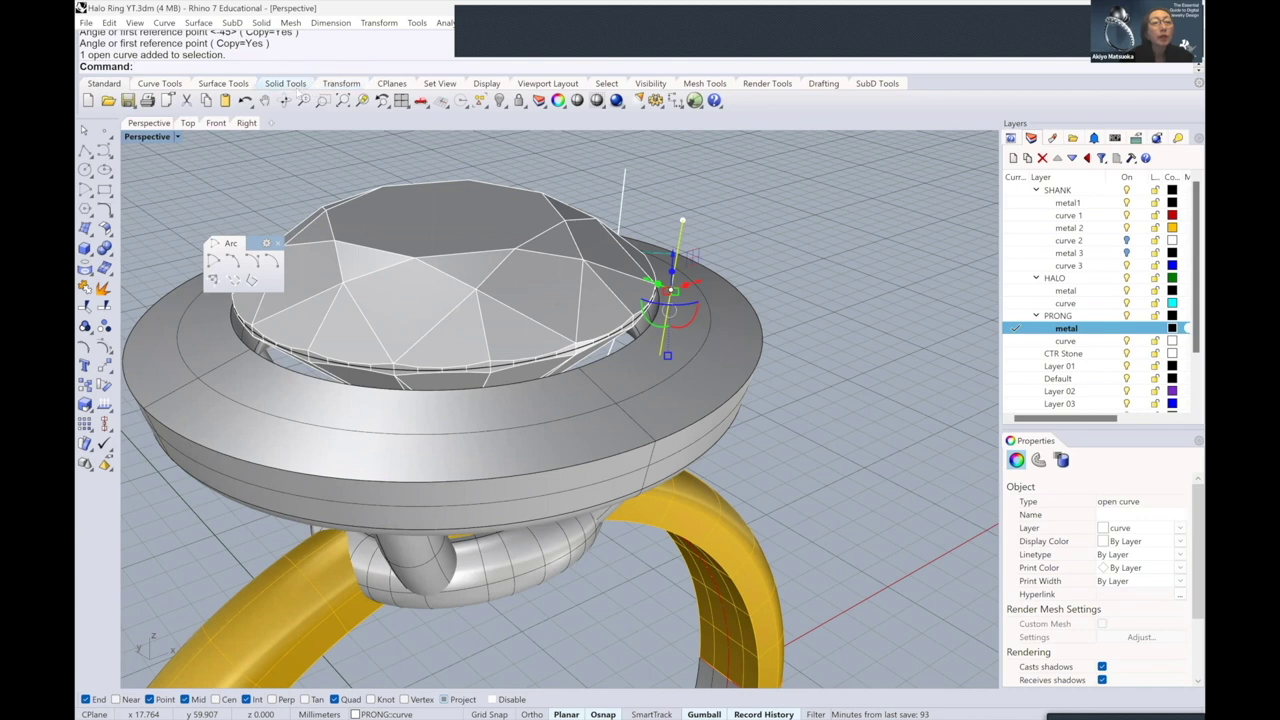
left_click(285, 83)
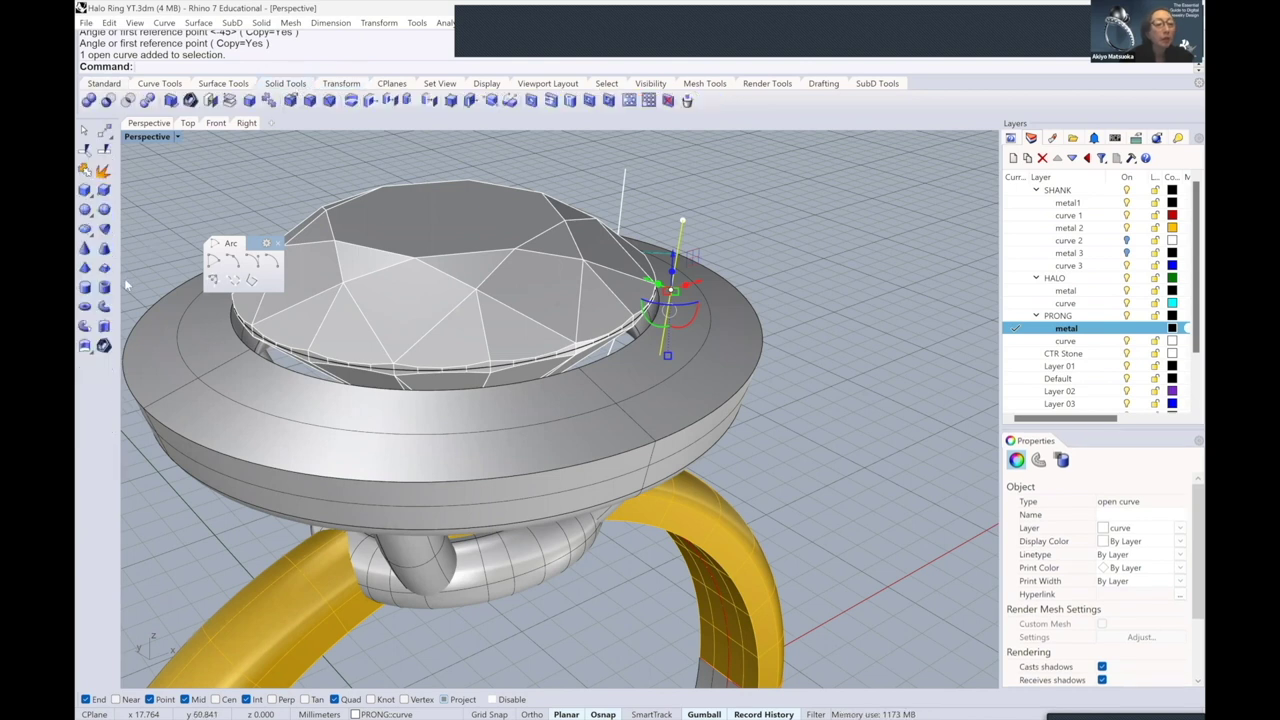
left_click(84, 327)
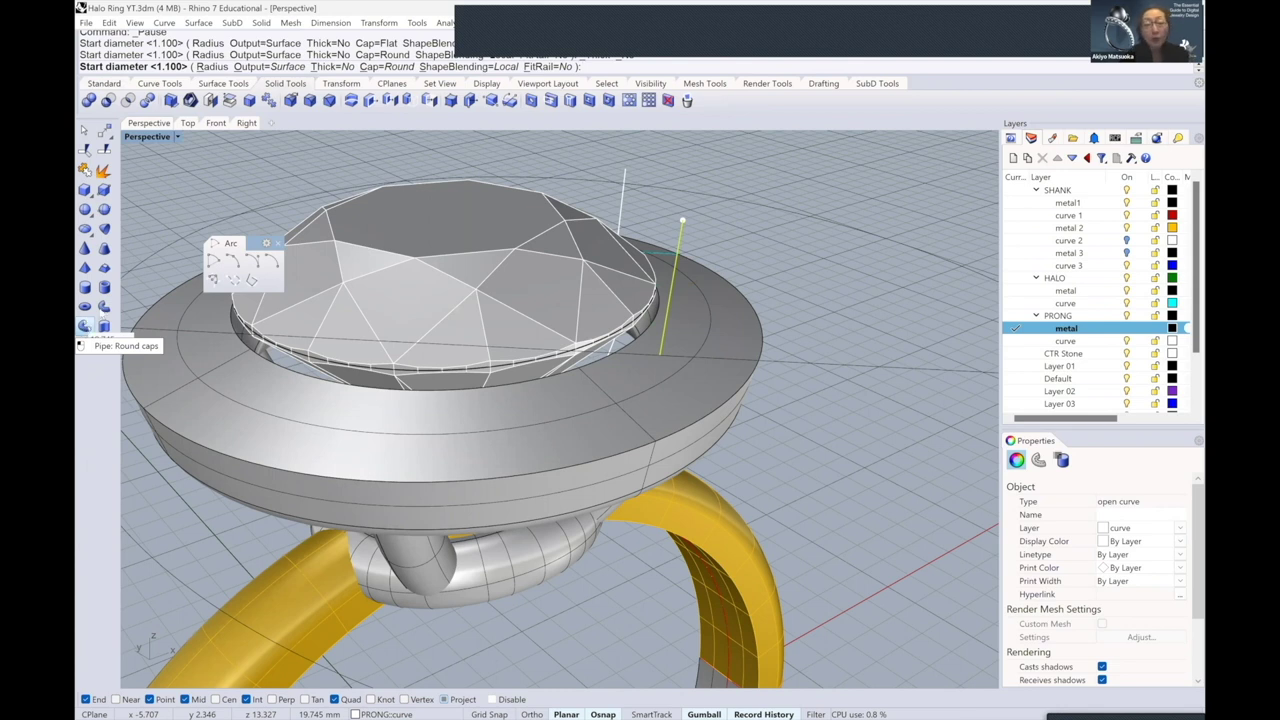
key("Return")
key("Return")
key("Return")
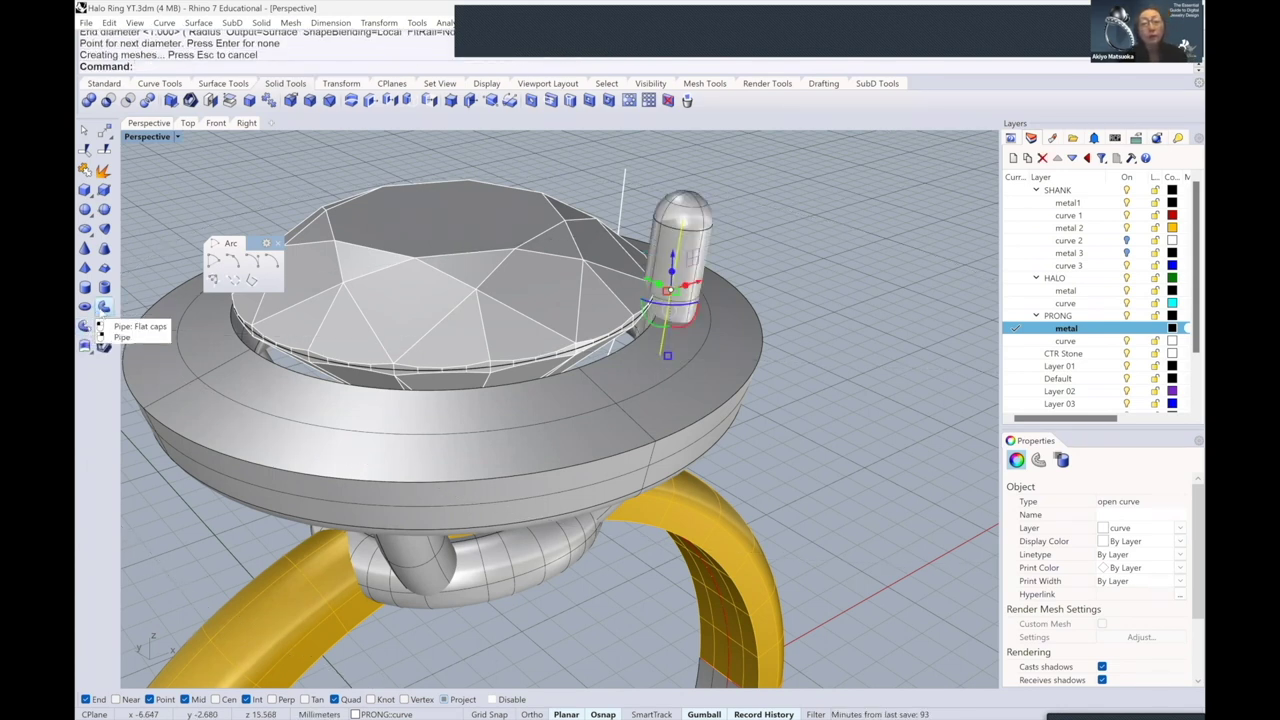
- In the Top view, turn on the Gem 01 and PRONGS layers to show the halo's small stones and prongs around the new prong
left_click(188, 122)
scroll(600, 430, "up", 5)
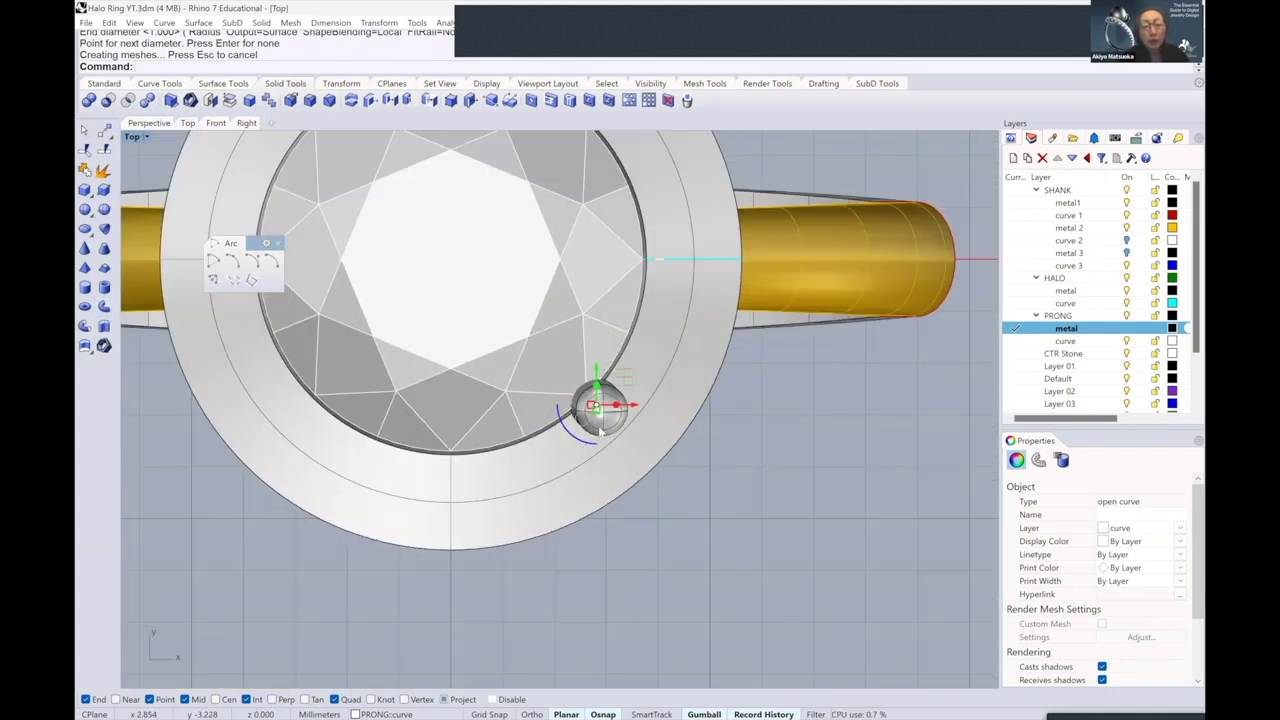
scroll(600, 431, "up", 2)
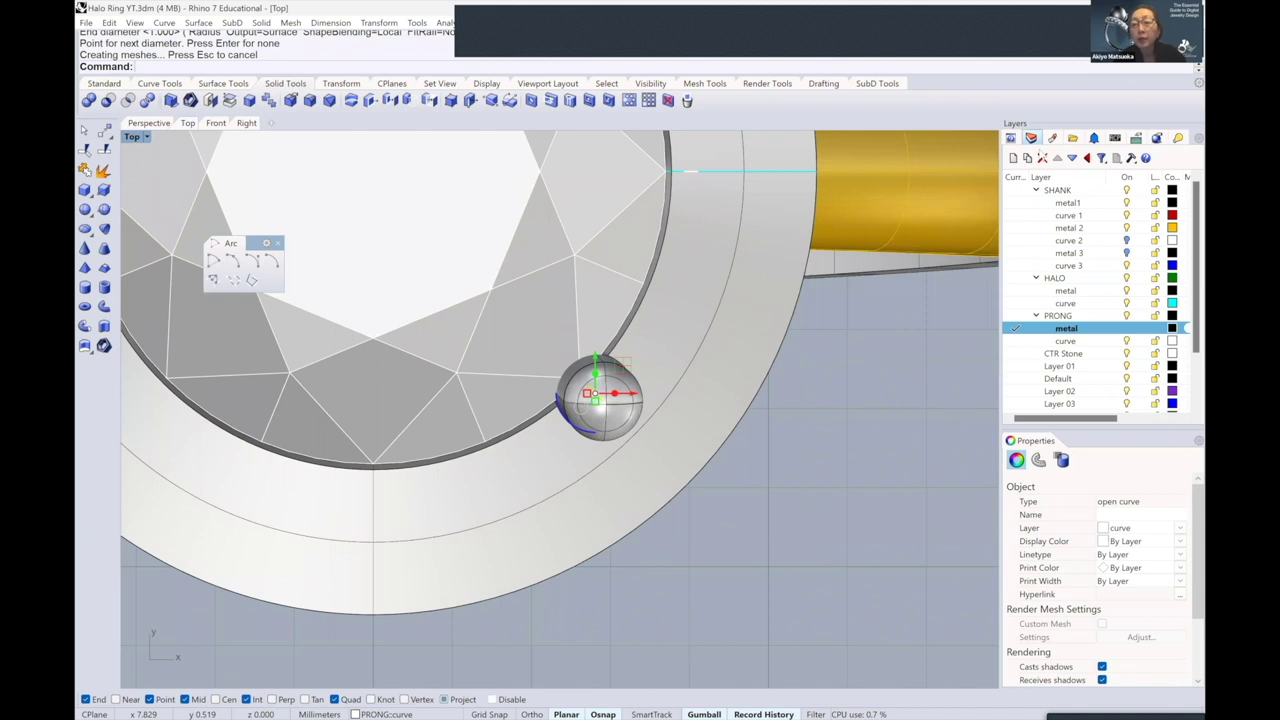
scroll(1119, 378, "down", 2)
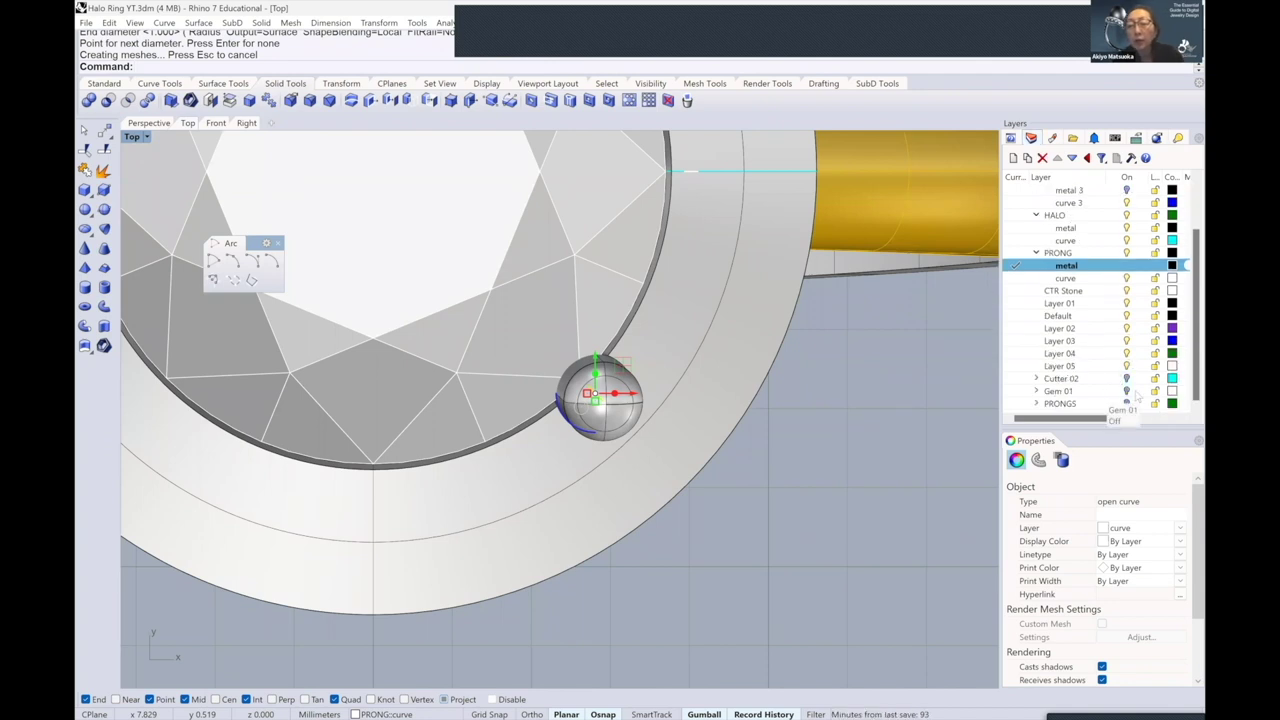
left_click(1127, 392)
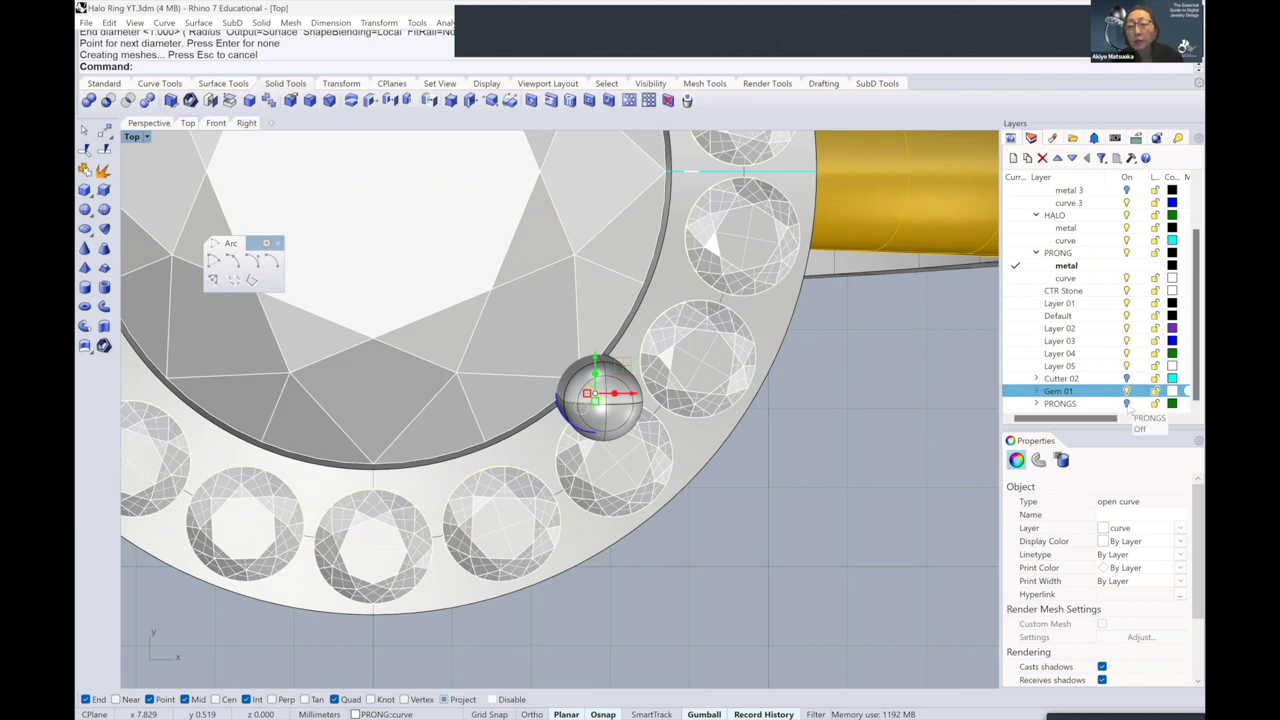
left_click(1127, 404)
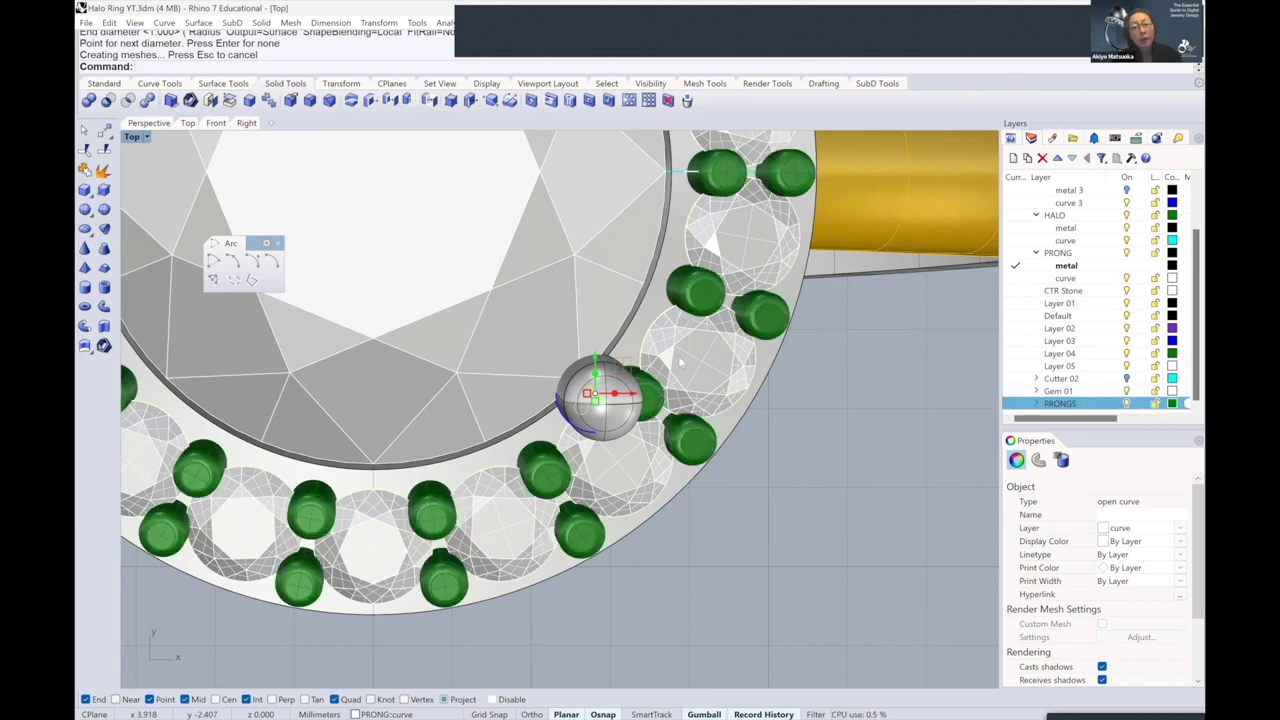
- Examine where the new center-stone prong sits against the halo's small prongs, and check how those prongs are paired around the ring
scroll(680, 350, "up", 4)
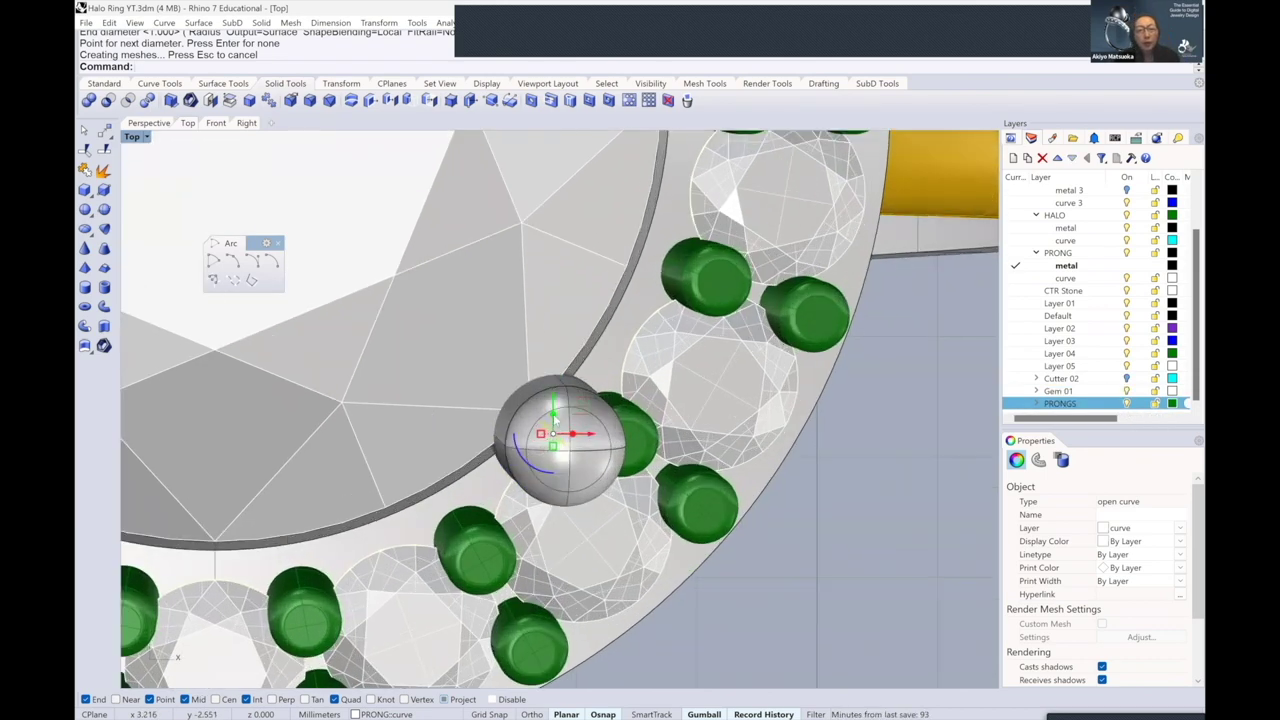
scroll(620, 425, "up", 2)
right_click_drag(584, 430, 576, 416)
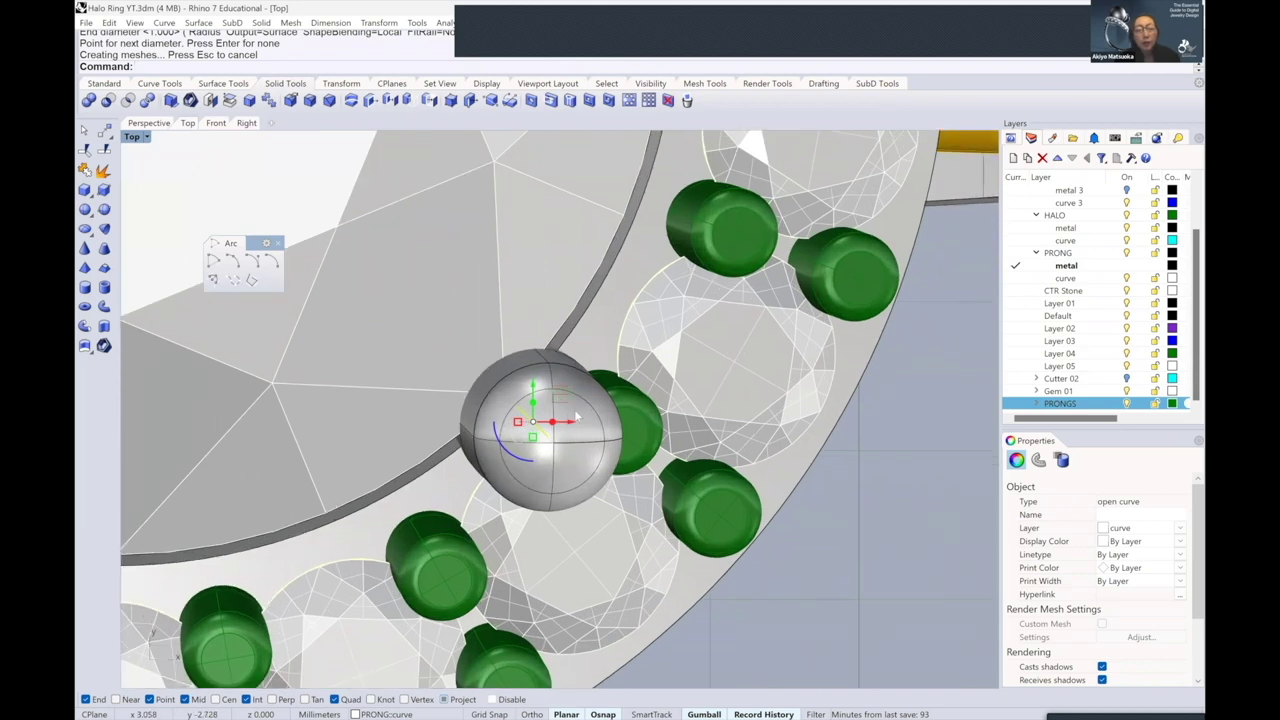
scroll(628, 416, "up", 2)
left_click(630, 410)
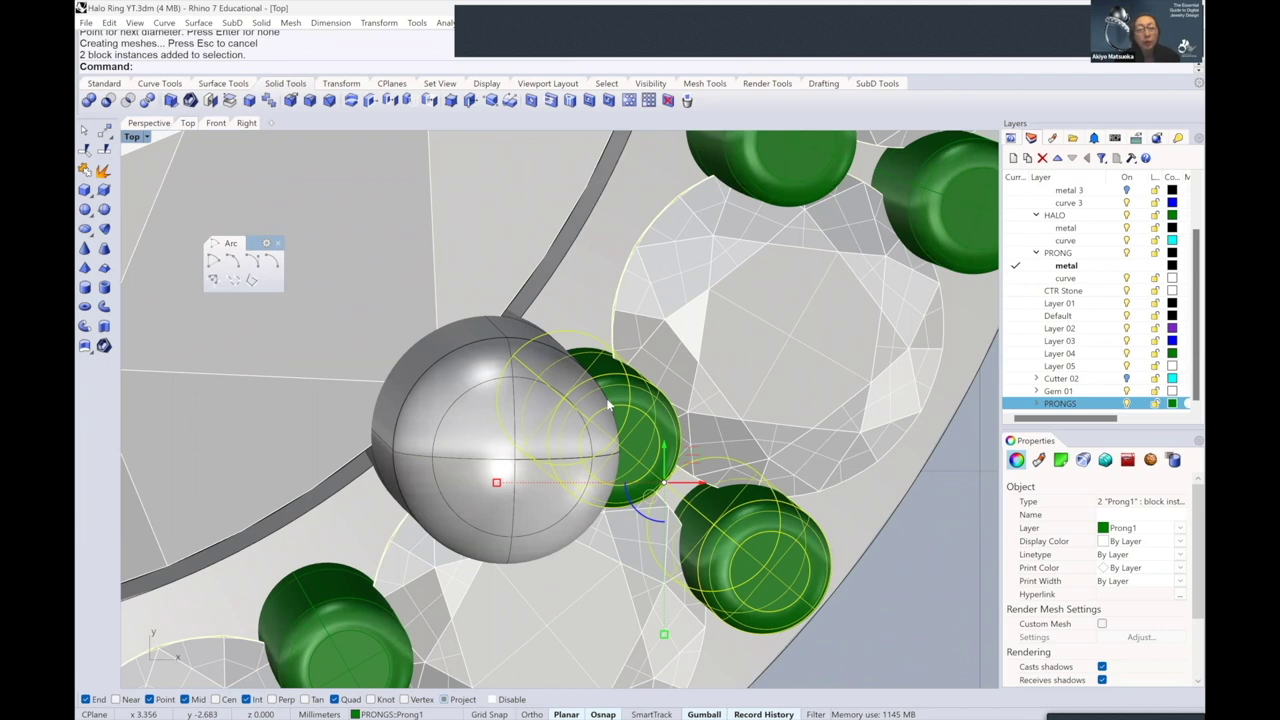
scroll(607, 403, "down", 3)
scroll(607, 407, "up", 1)
scroll(570, 405, "up", 2)
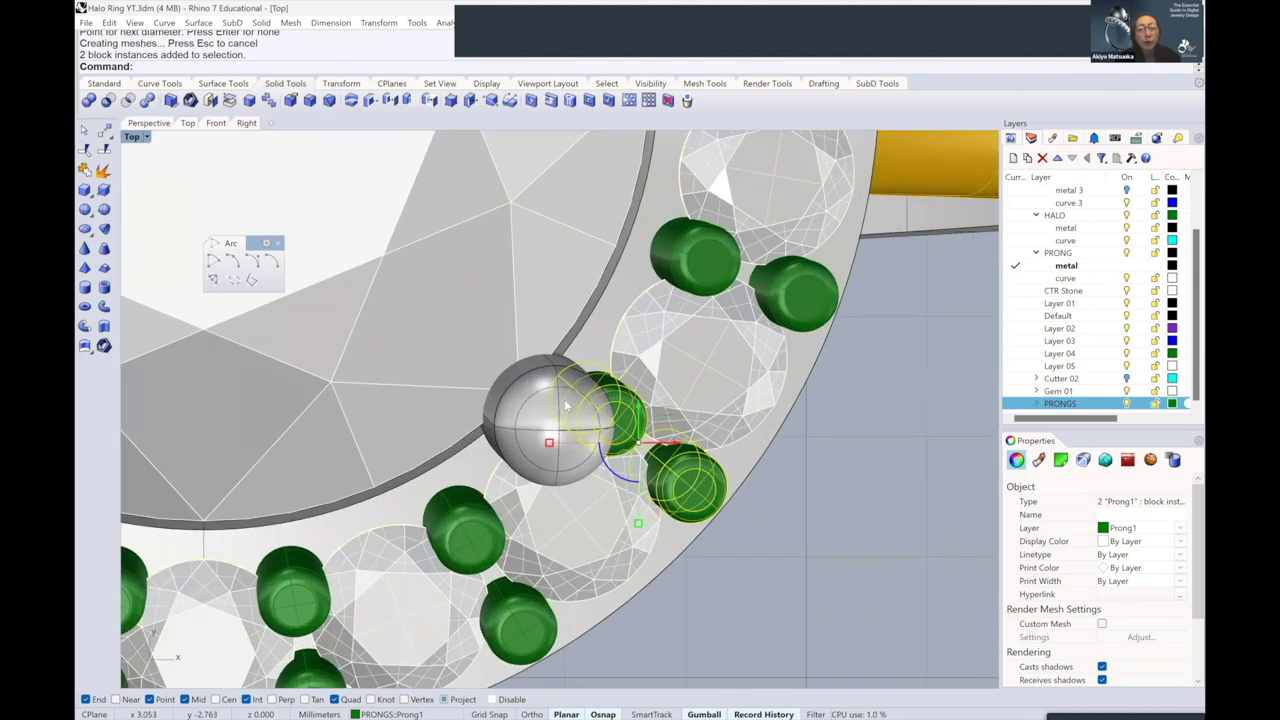
scroll(576, 403, "down", 6)
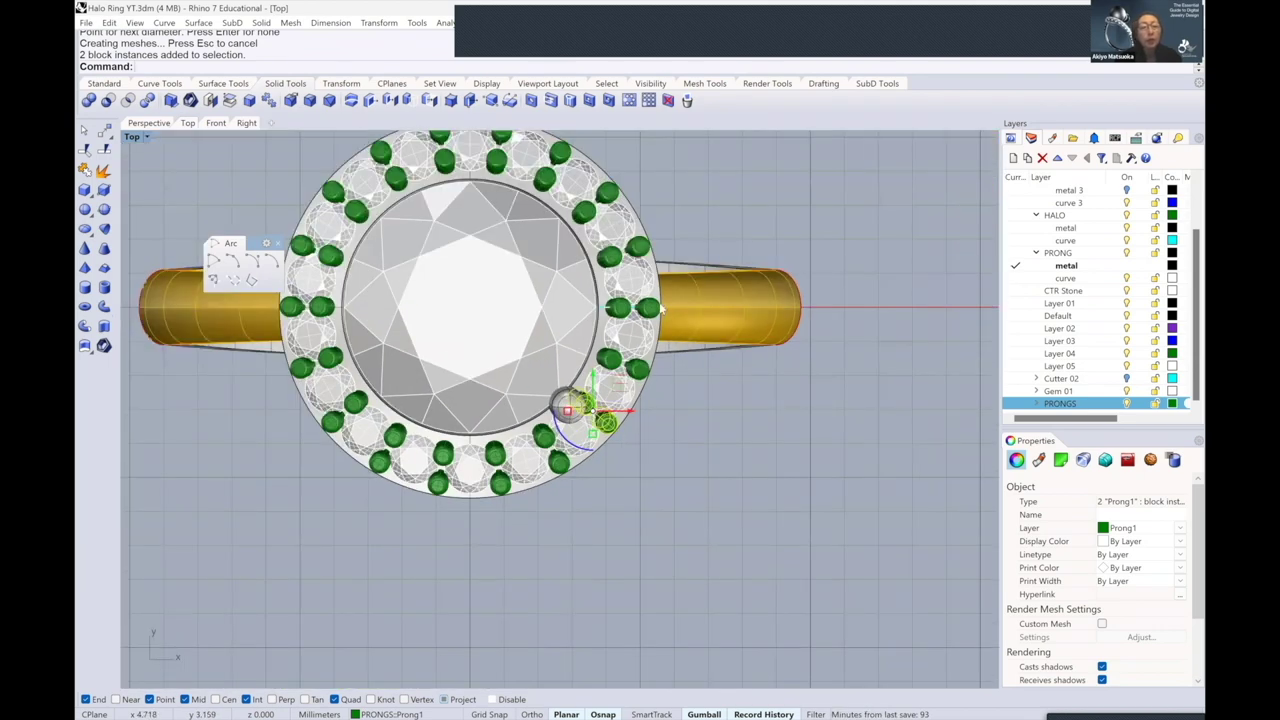
right_click_drag(571, 406, 605, 535)
scroll(514, 281, "up", 4)
left_click(461, 240)
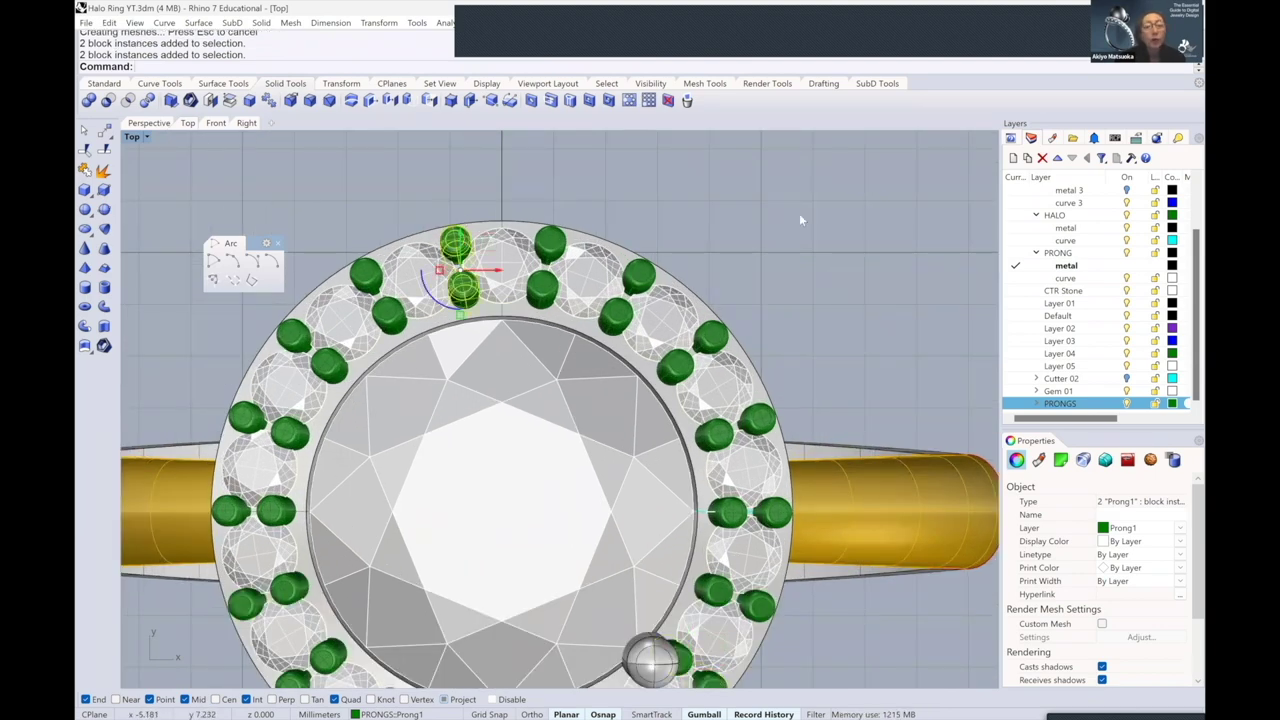
- Clear the selection and select all objects on the sublayers of the PRONGS layer
key("Escape")
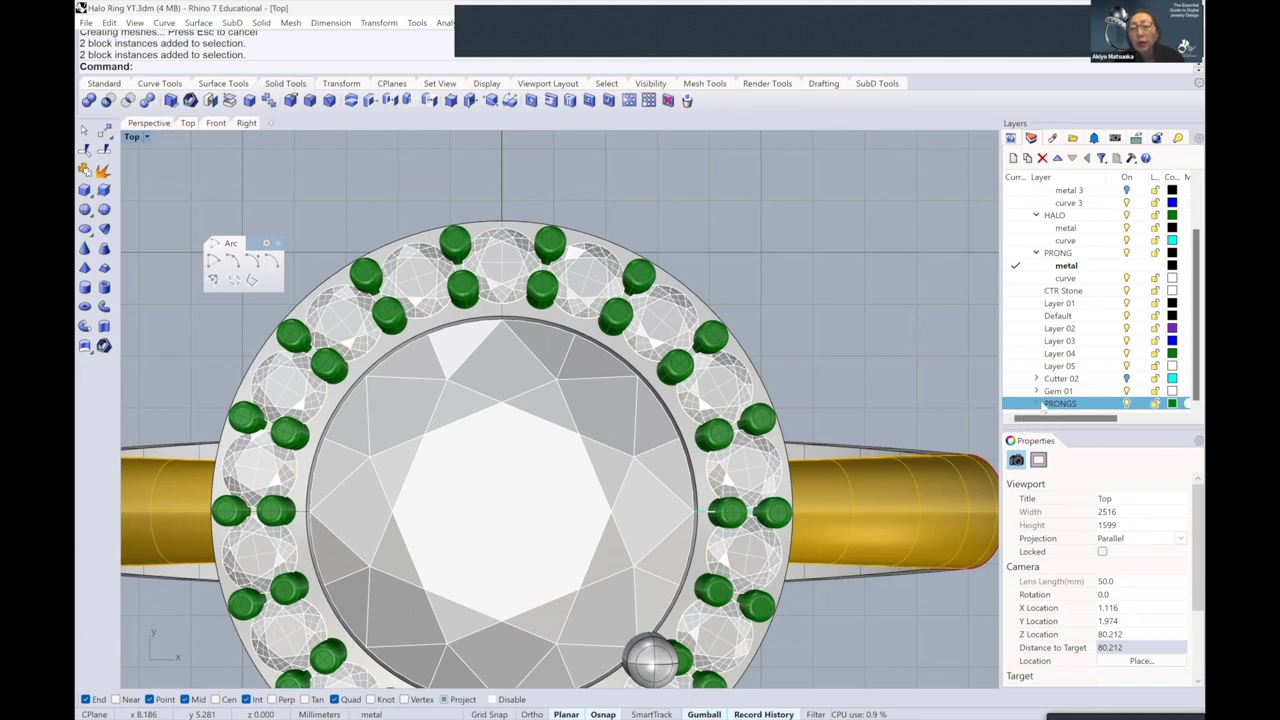
right_click(1043, 407)
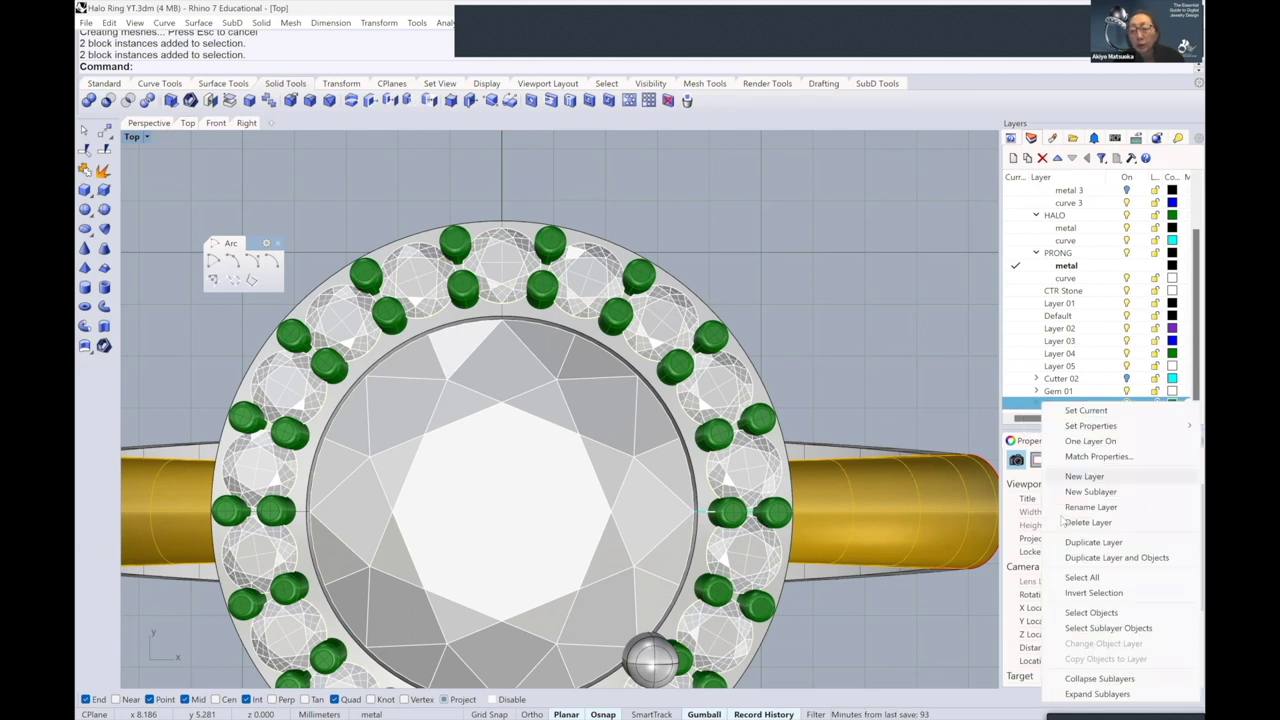
left_click(1086, 630)
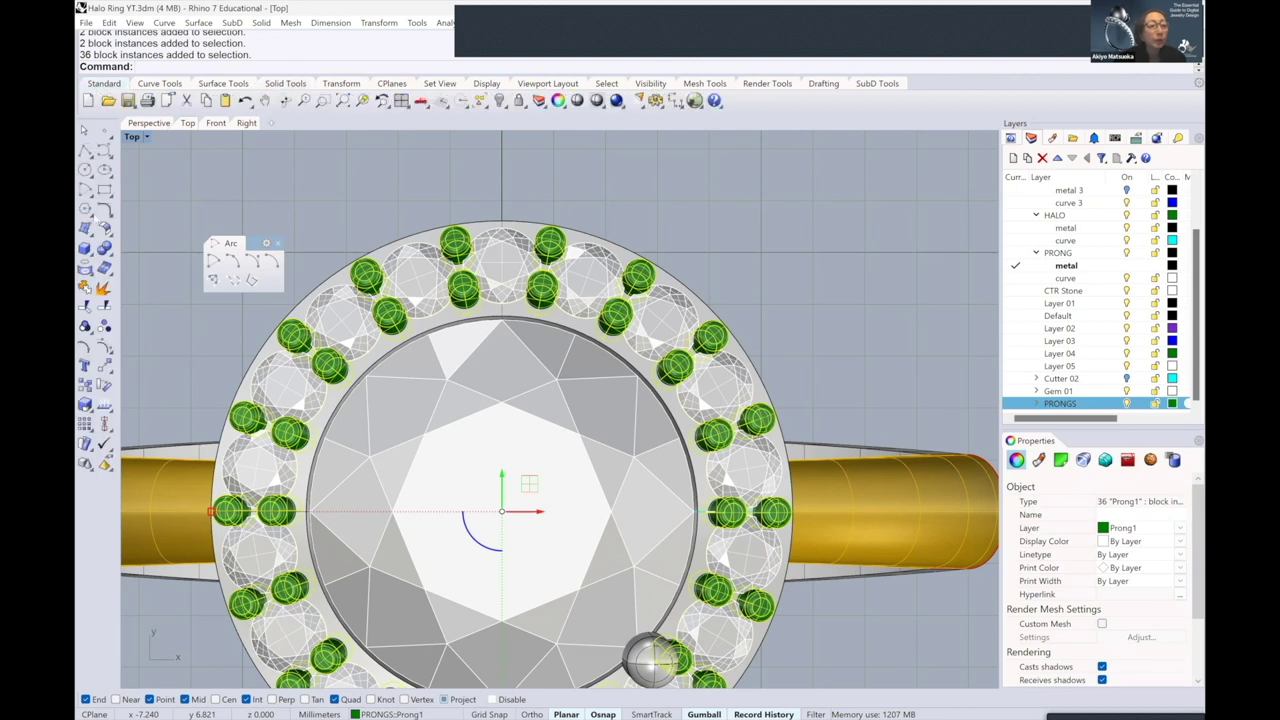
- Ungroup the small green halo prongs and delete the two inner ones at the lower-right and lower-left diagonals of the center stone
left_click(104, 327)
left_click(803, 270)
scroll(710, 432, "up", 5)
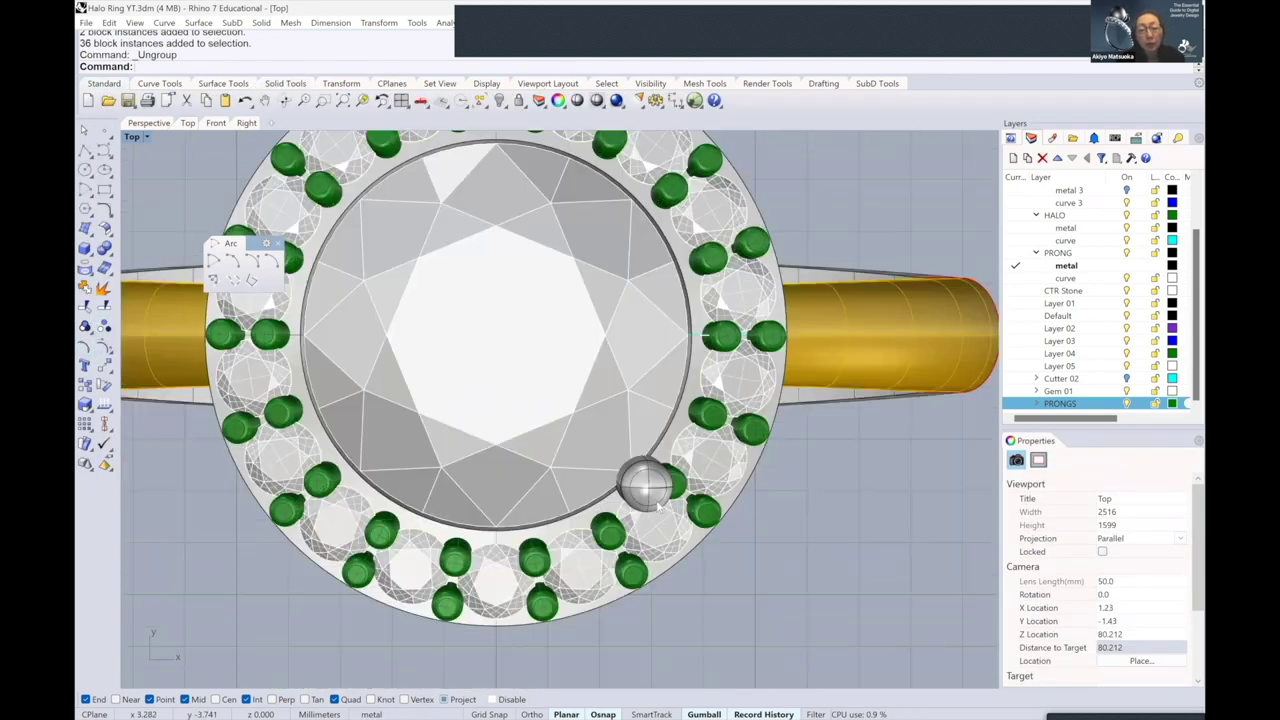
left_click(710, 432)
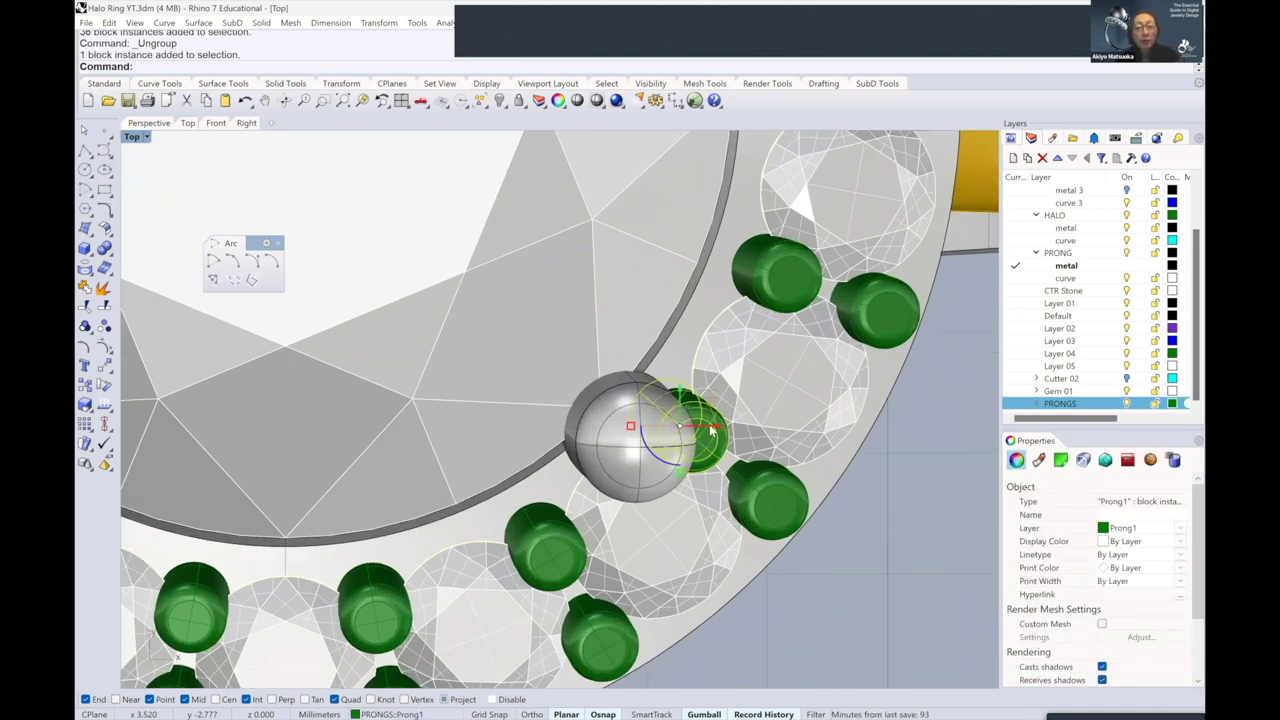
key("Delete")
scroll(710, 432, "down", 4)
right_click_drag(316, 443, 340, 471)
left_click(297, 456)
key("Delete")
- Delete the two inner green halo prongs at the upper-left and upper-right diagonals of the center stone
scroll(492, 258, "down", 2)
right_click_drag(495, 308, 532, 489)
scroll(432, 260, "down", 4)
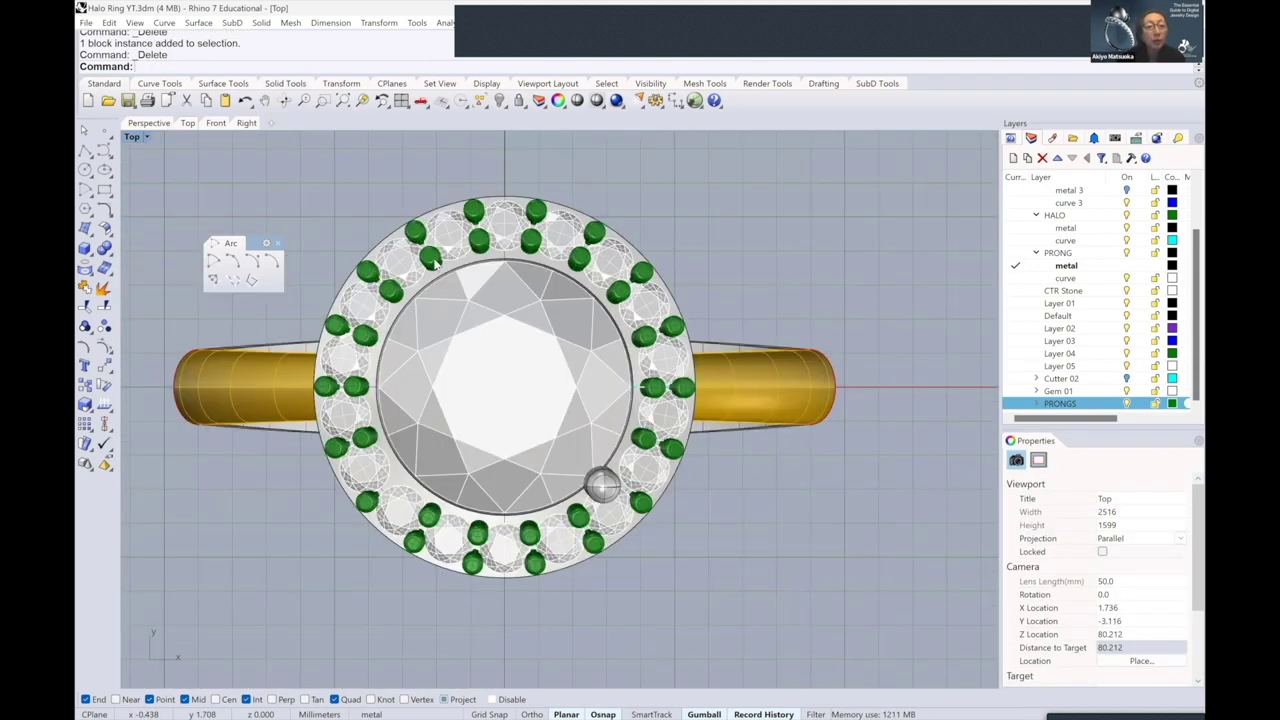
scroll(432, 260, "up", 4)
left_click(372, 310)
key("Delete")
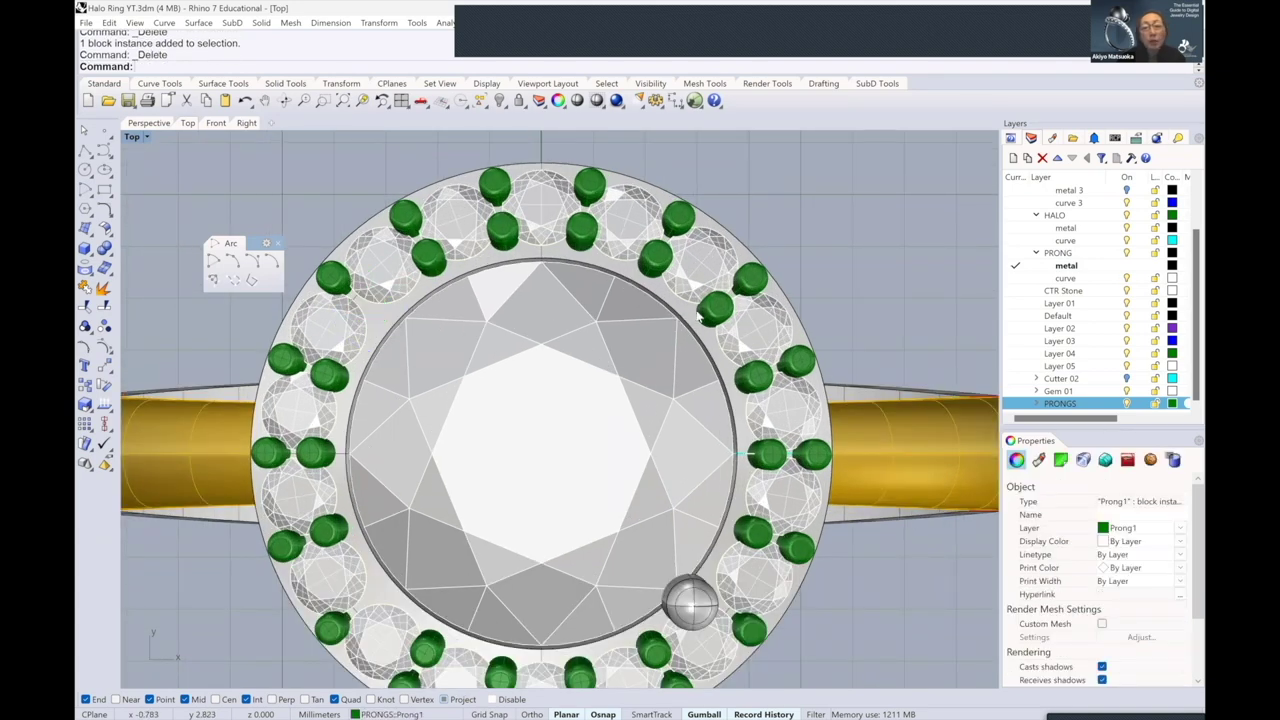
left_click(714, 308)
key("Delete")
- Rotate the large center-stone prong about the origin 0 by about 7.06 degrees with Copy set to No
scroll(686, 594, "up", 5)
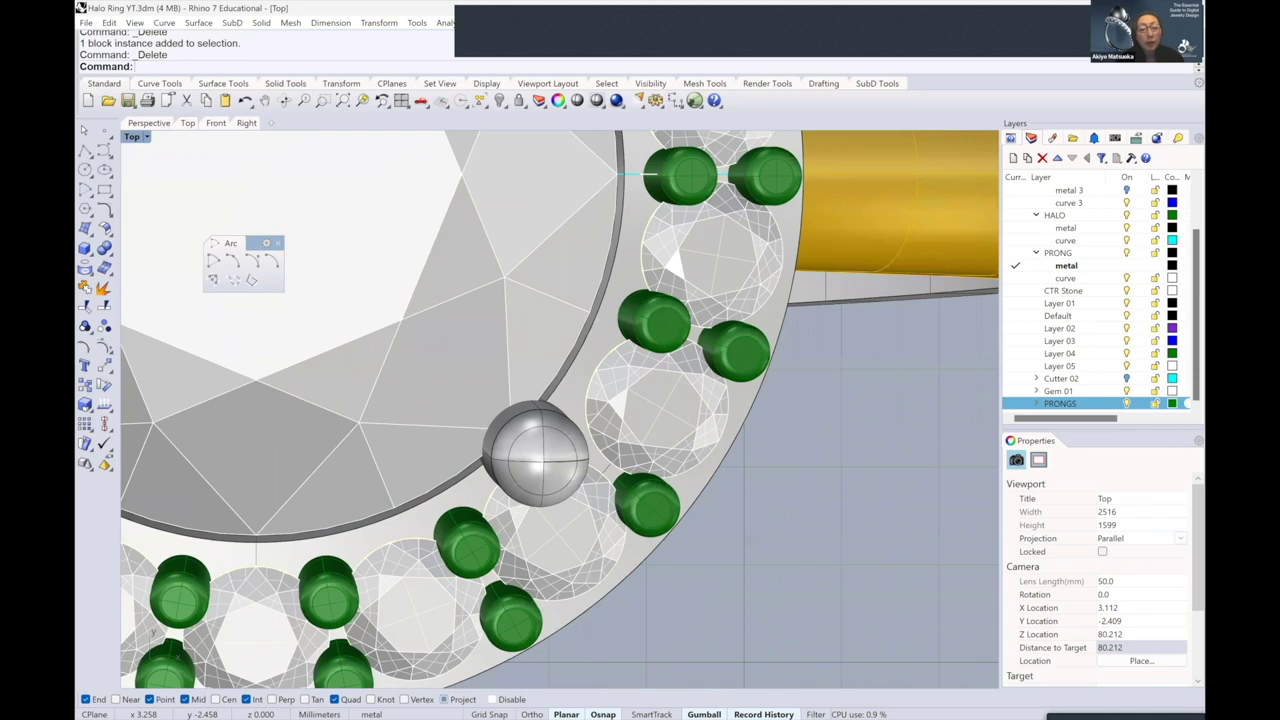
scroll(540, 450, "down", 3)
left_click(545, 445)
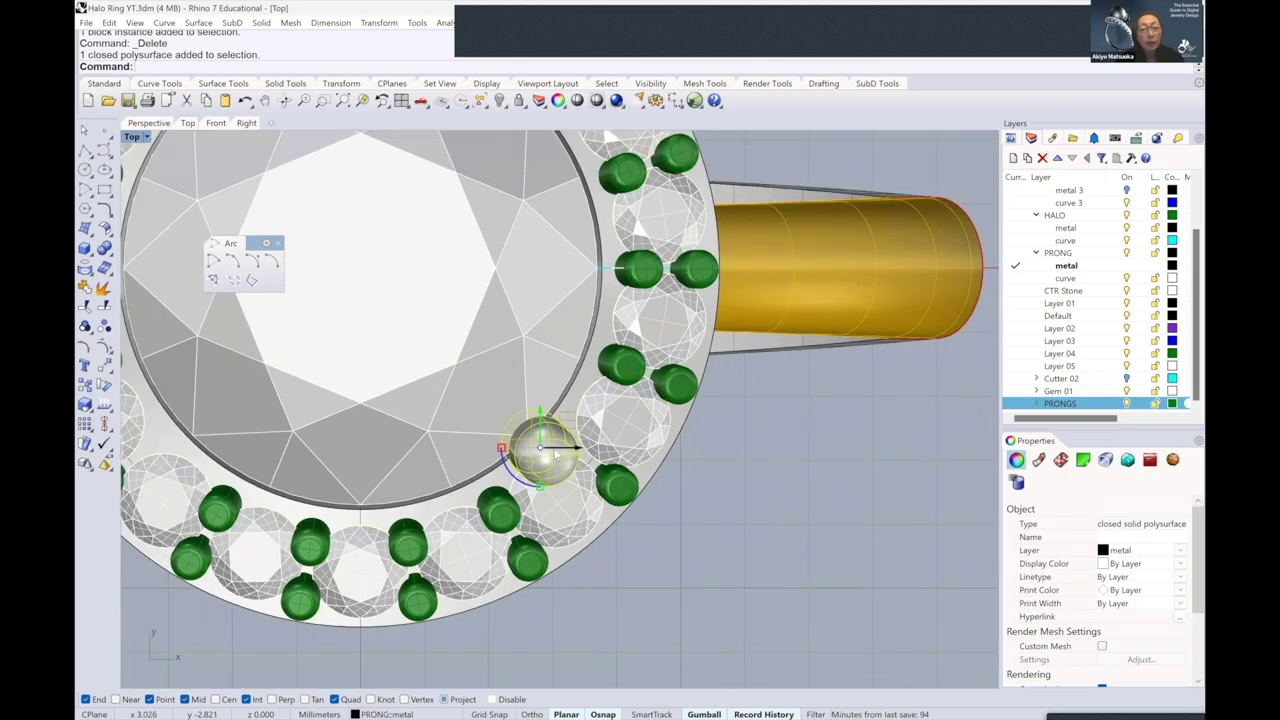
scroll(548, 443, "up", 1)
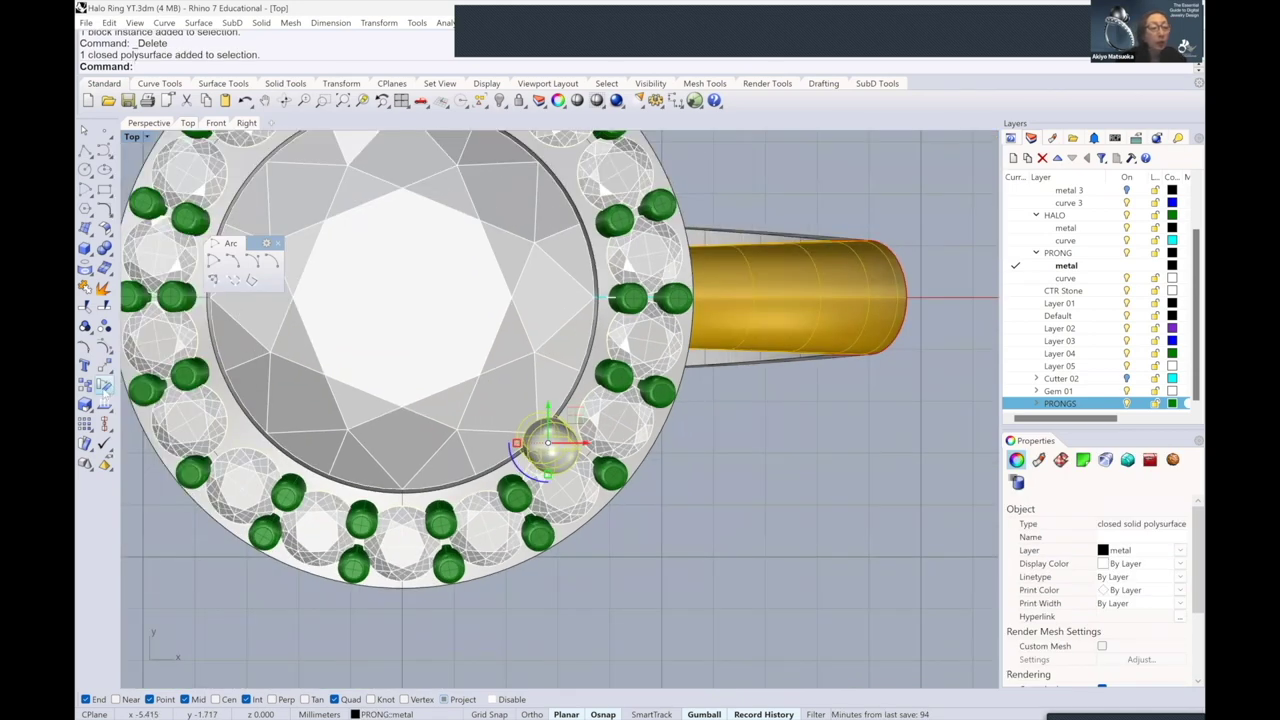
left_click(104, 386)
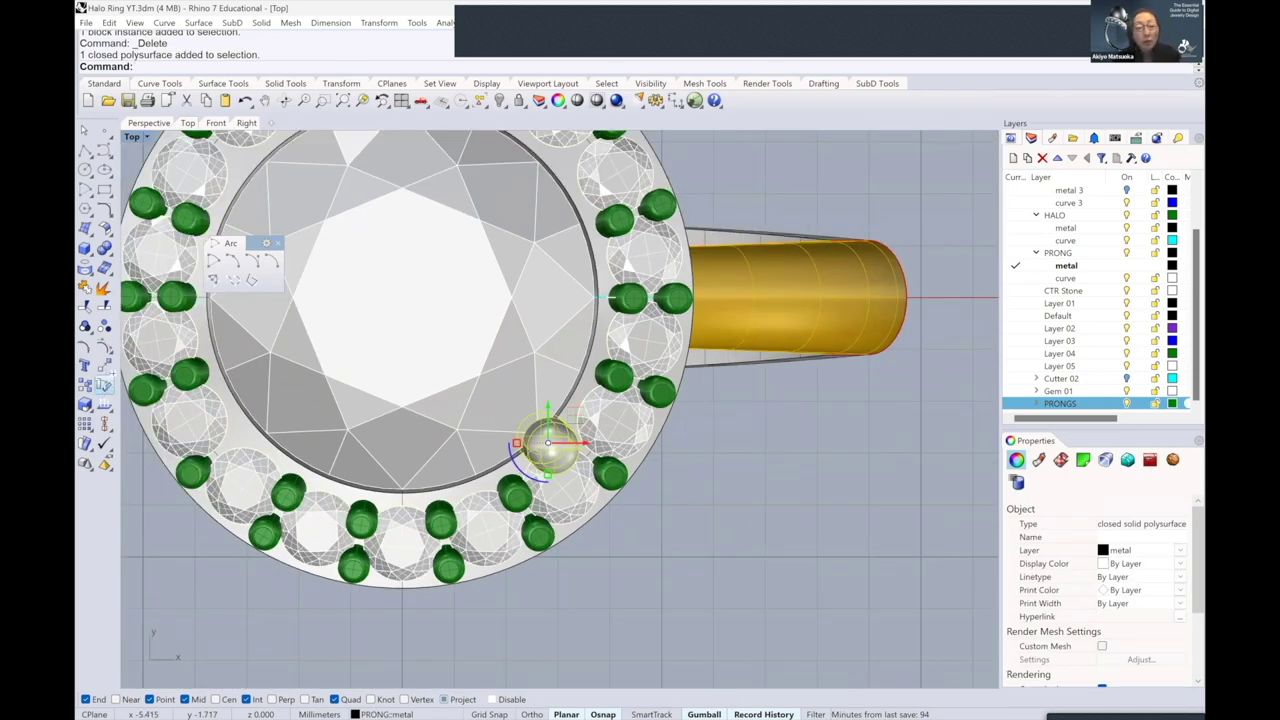
type("0")
key("Return")
left_click(711, 577)
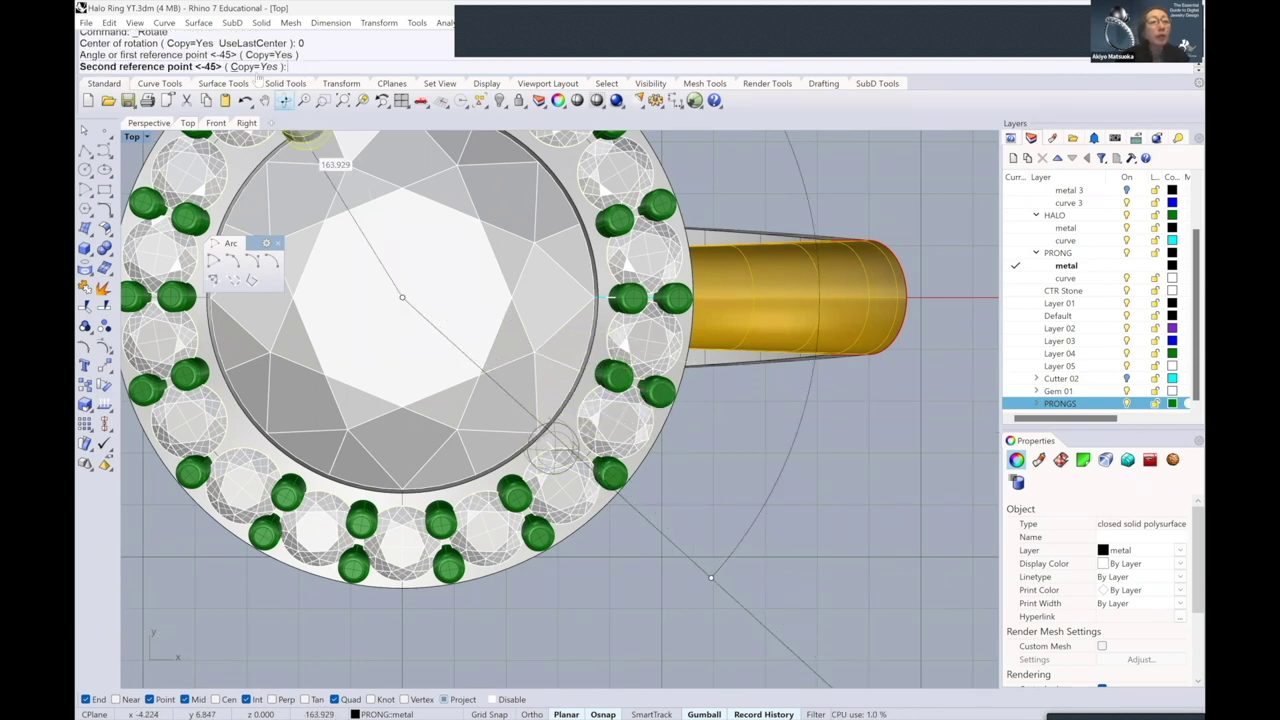
left_click(253, 66)
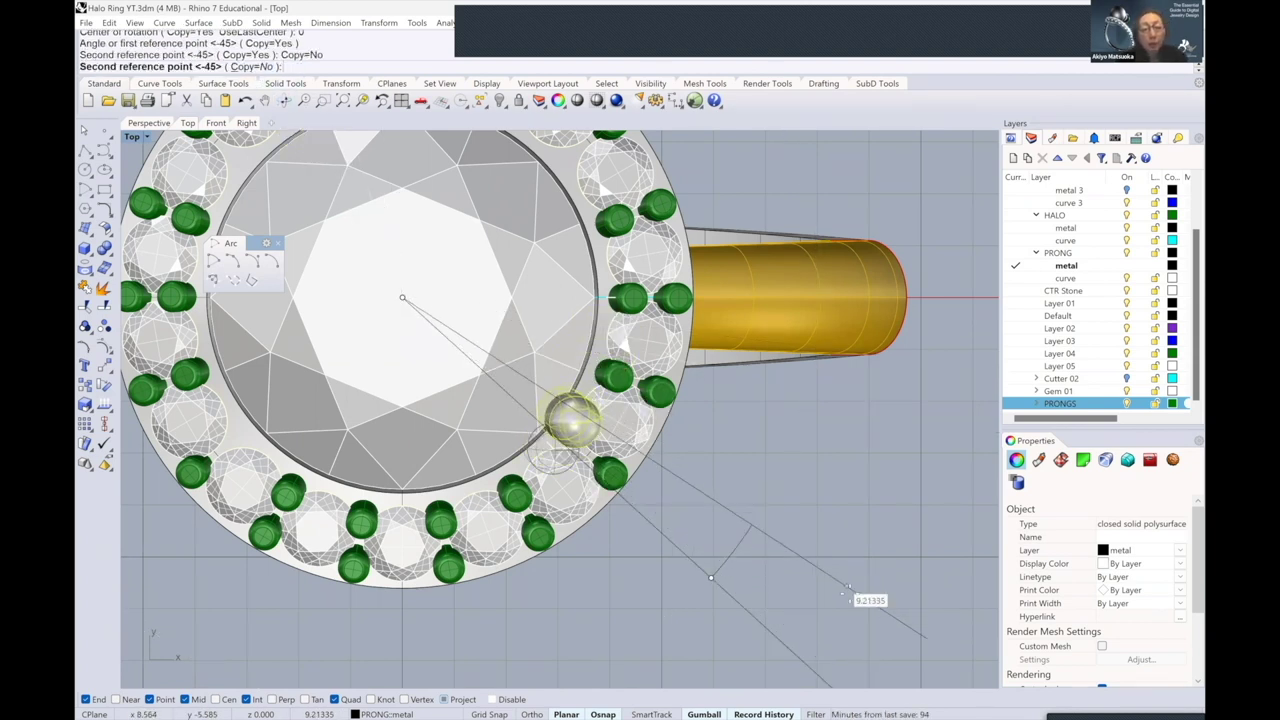
scroll(840, 590, "up", 2)
scroll(840, 590, "up", 1)
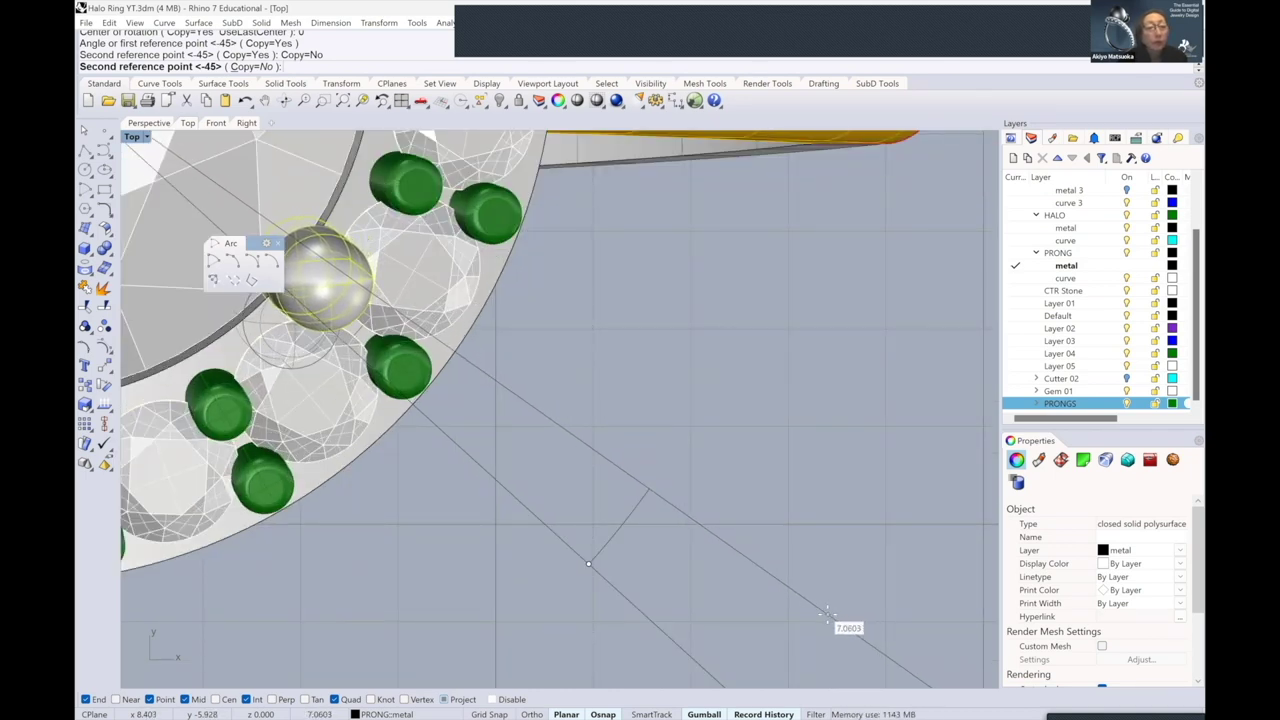
left_click(828, 621)
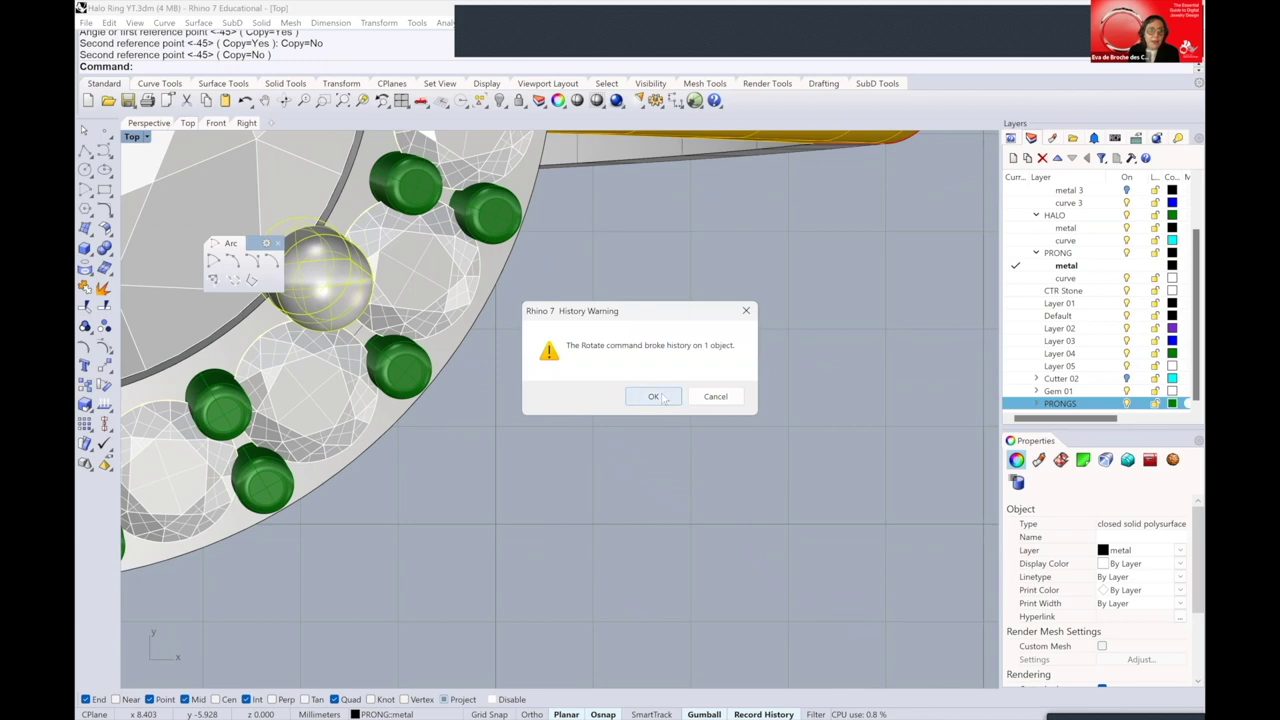
left_click(653, 396)
right_click_drag(678, 406, 836, 430)
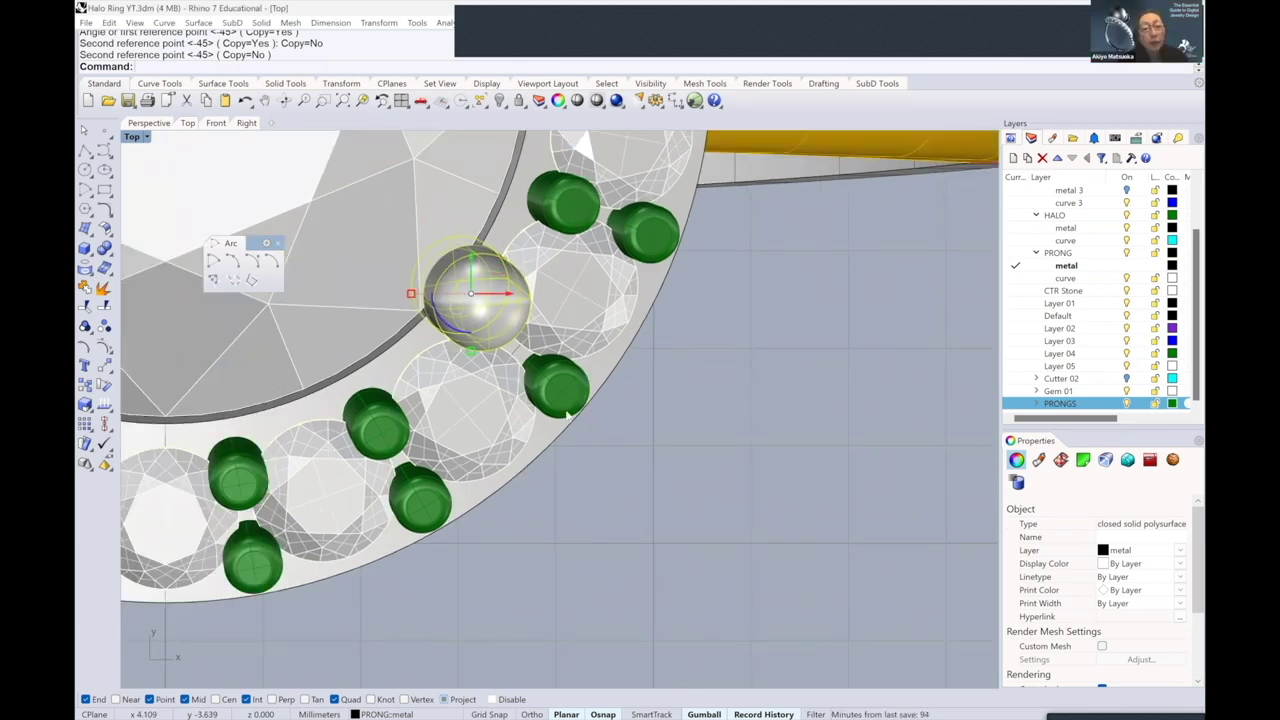
- Undo the last rotation of the large prong
scroll(568, 414, "up", 4)
scroll(566, 417, "down", 2)
key("ctrl+z")
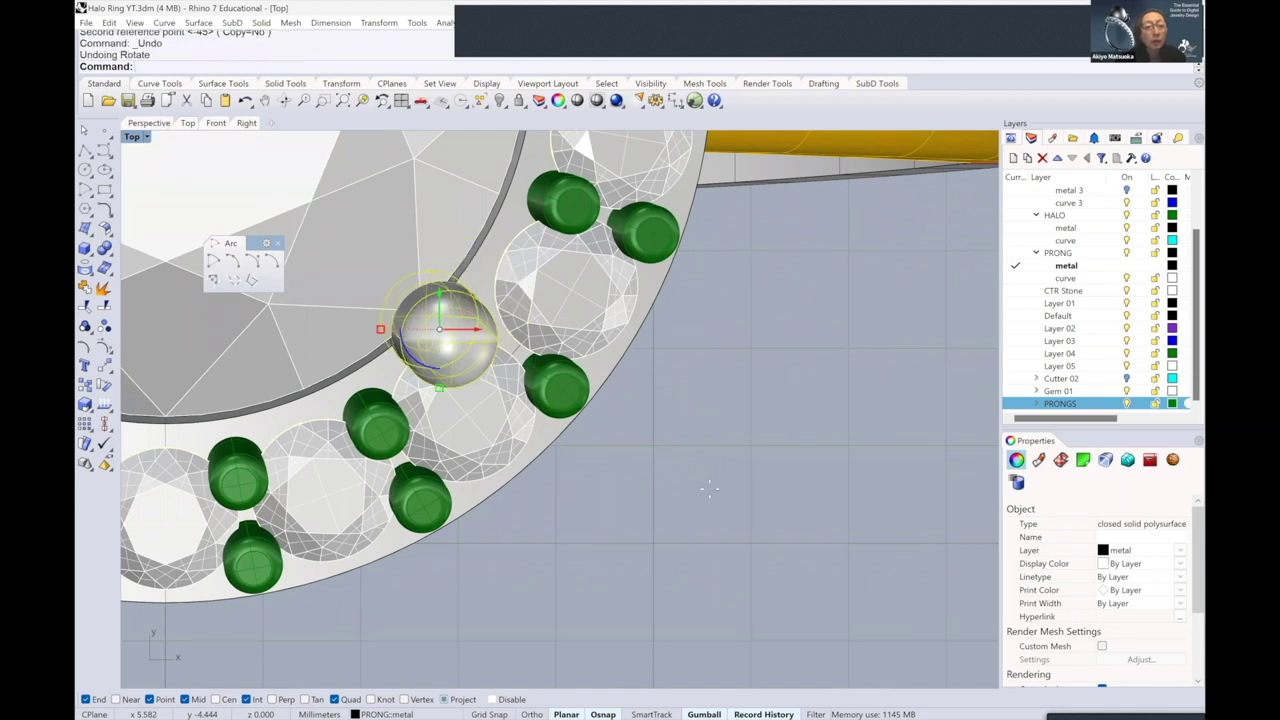
- Rotate the large prong about the origin 0 by about 3.87 degrees toward the gap between the neighbouring halo stones, without copying
key("Return")
type("0")
key("Return")
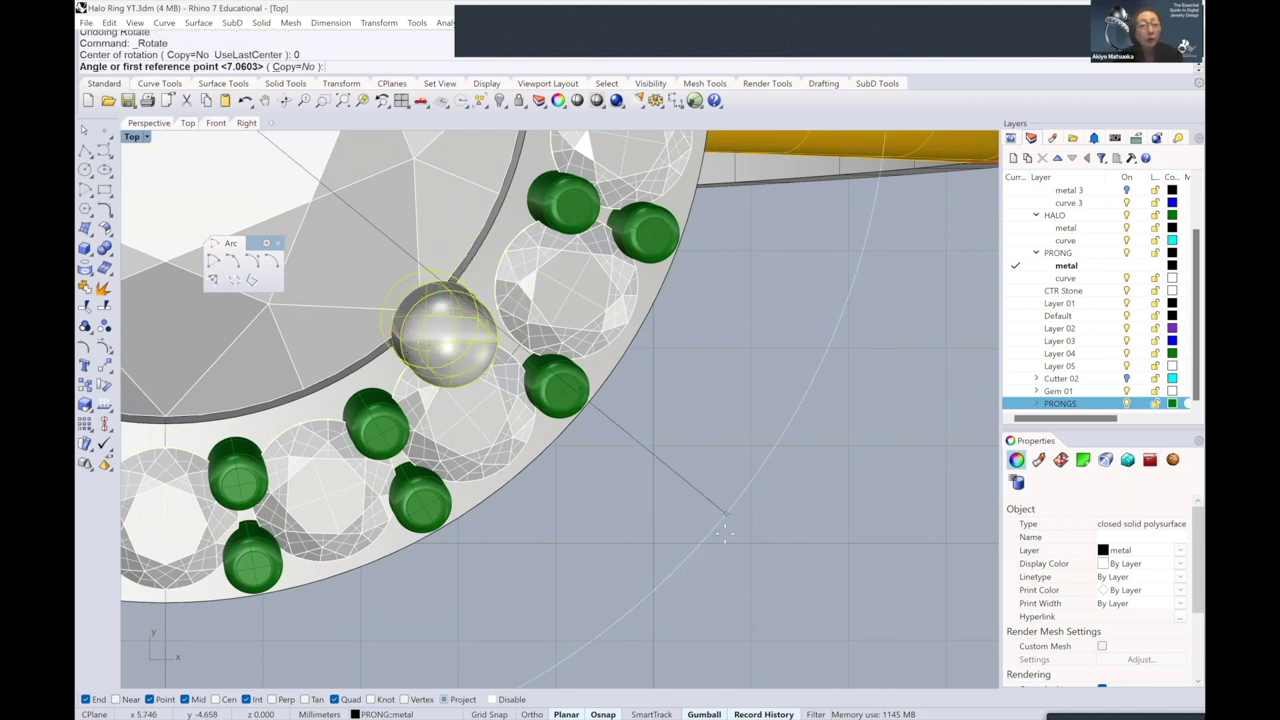
left_click(690, 556)
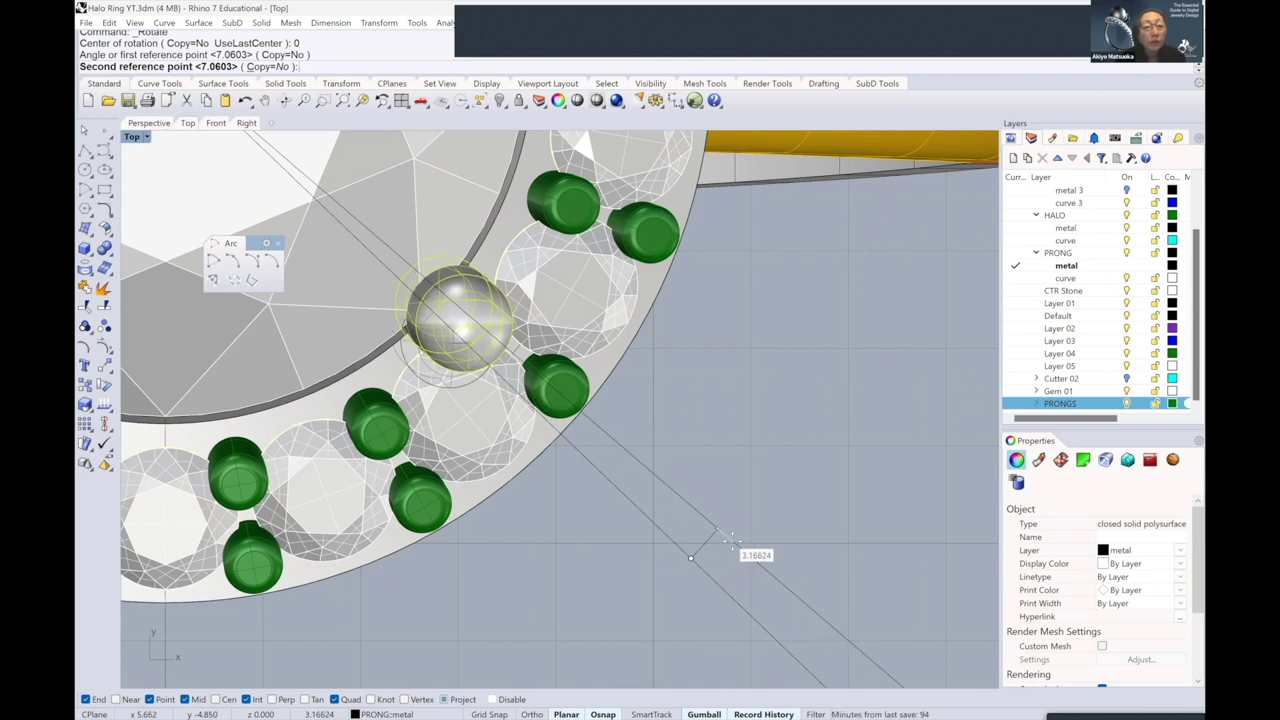
scroll(735, 540, "up", 1)
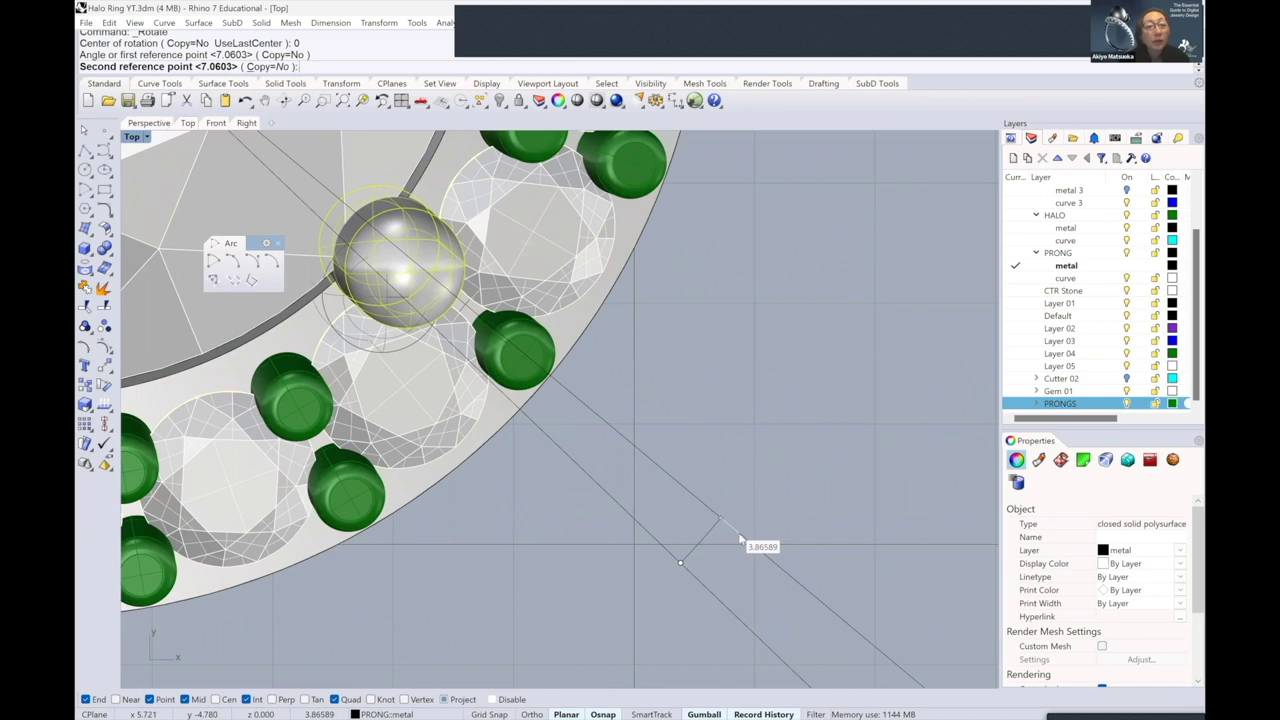
left_click(740, 539)
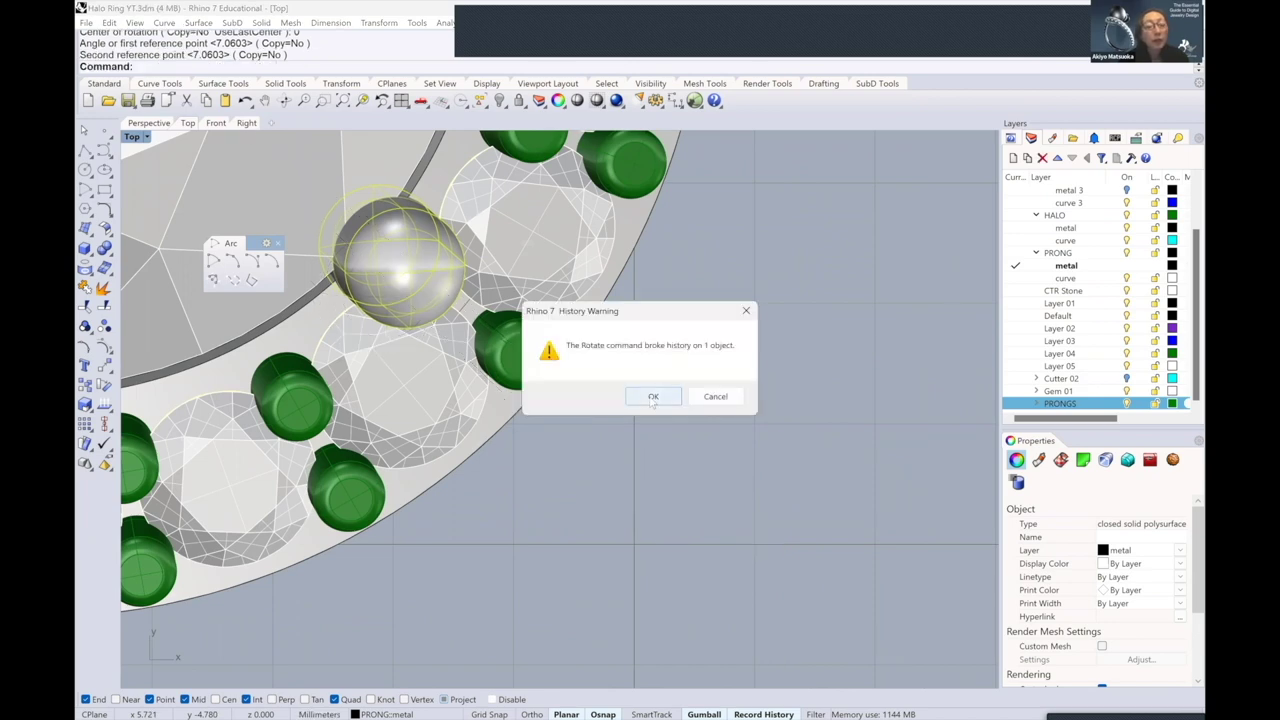
left_click(653, 397)
- Examine the rotated prong's fit against the center stone and halo stones in the Top, Perspective and four-viewport views
scroll(560, 345, "down", 5)
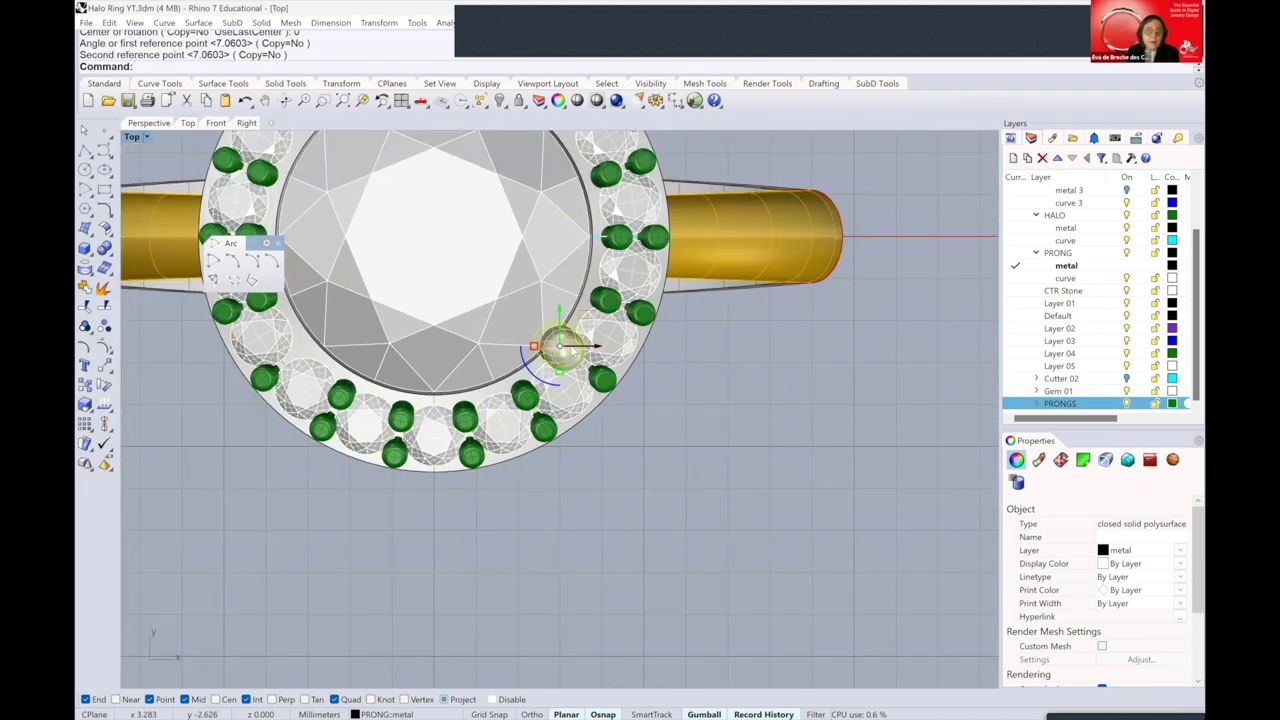
scroll(570, 348, "up", 3)
scroll(572, 349, "up", 2)
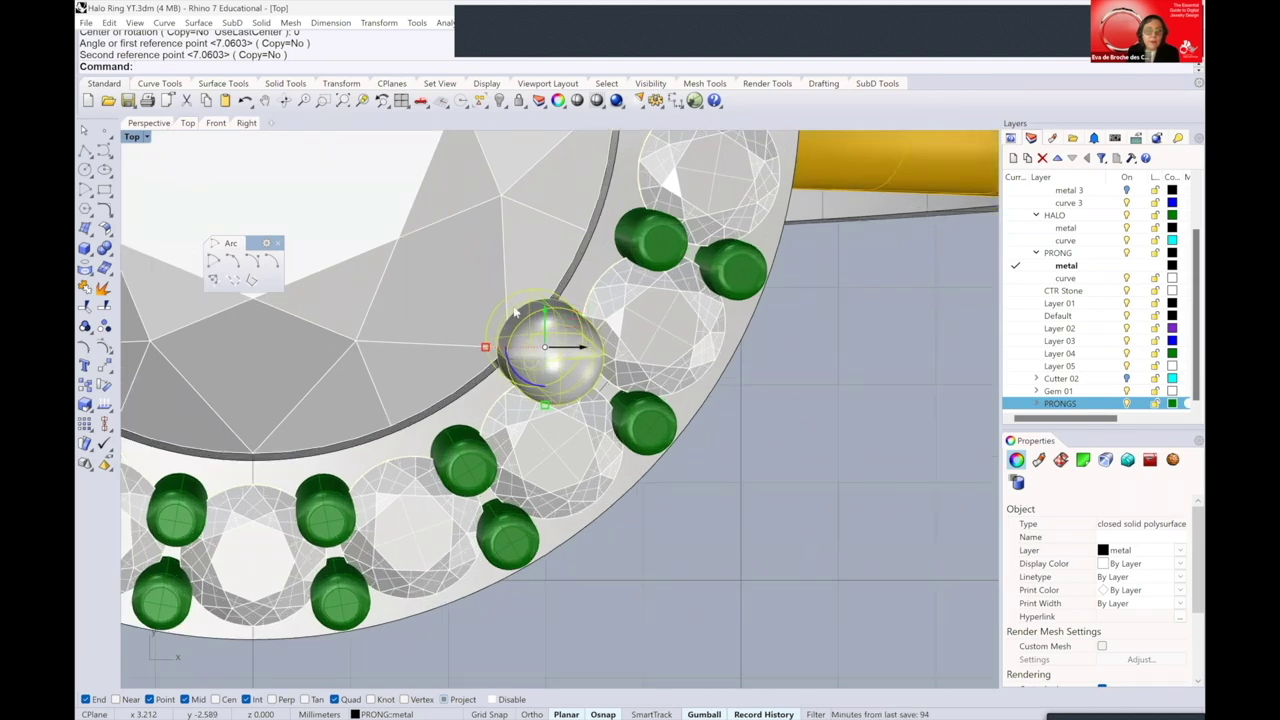
right_click_drag(526, 318, 545, 419)
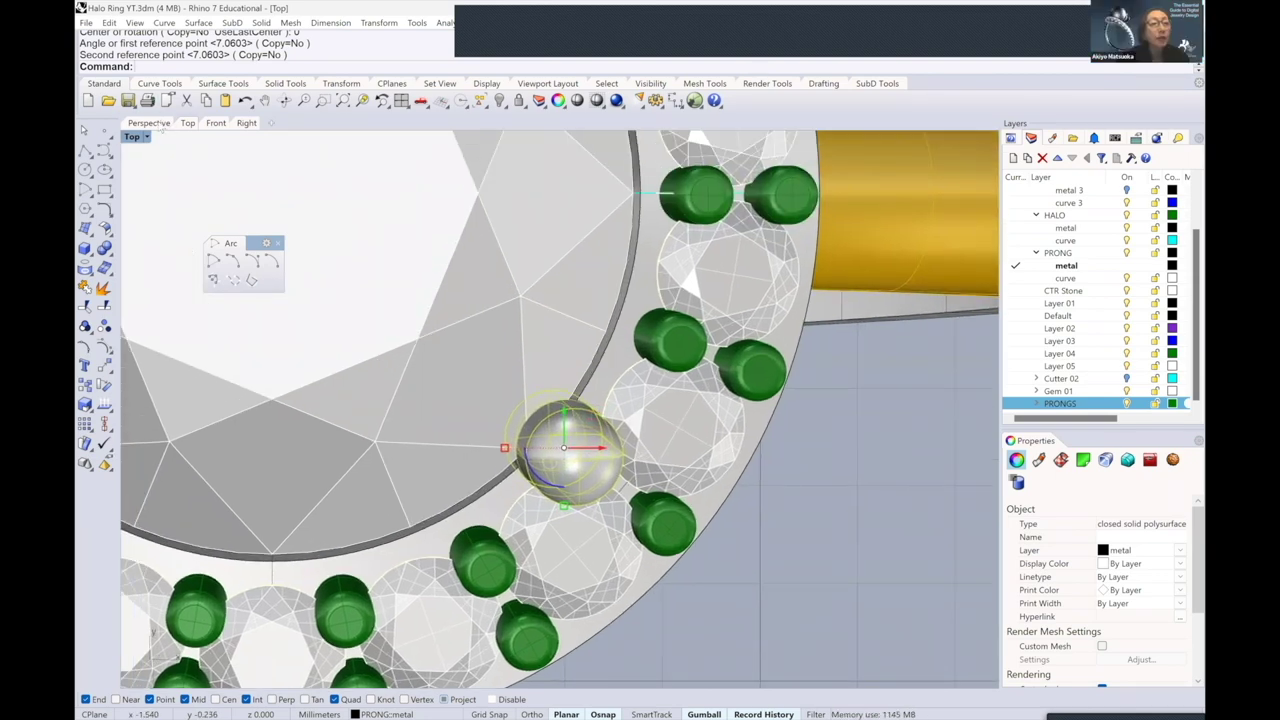
left_click(147, 124)
scroll(580, 236, "up", 3)
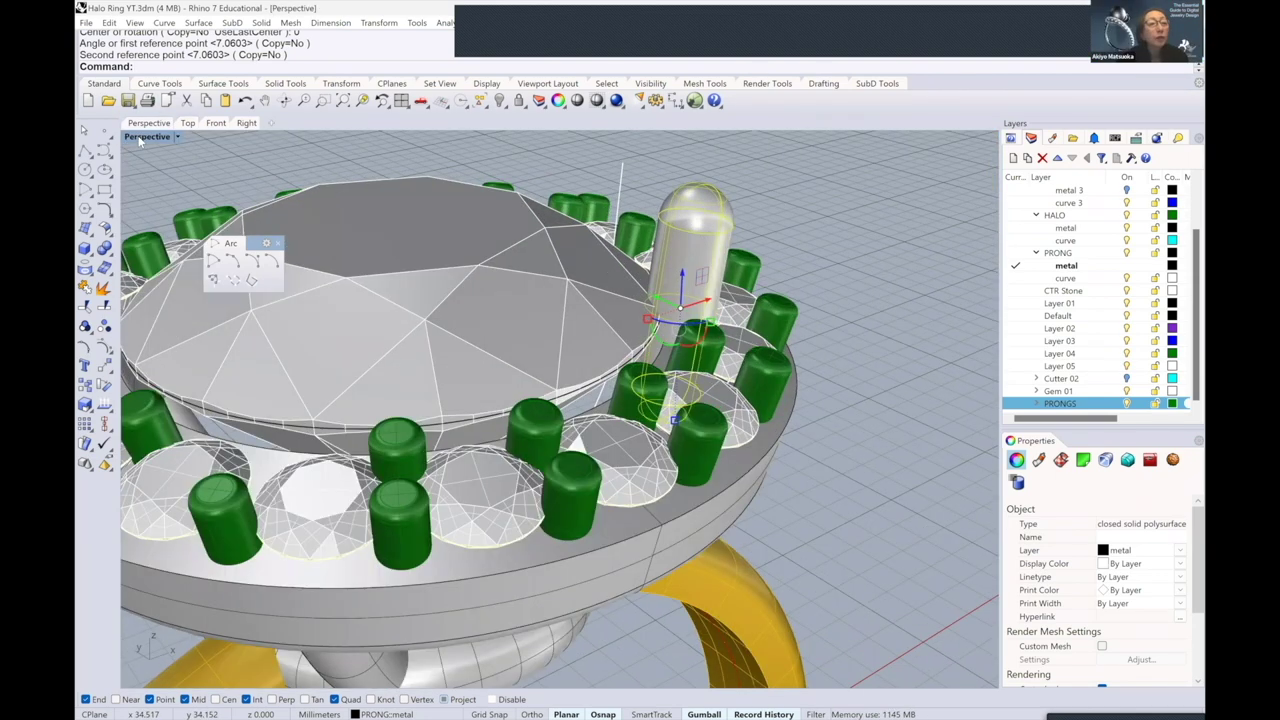
scroll(612, 238, "up", 3)
key("ctrl+m")
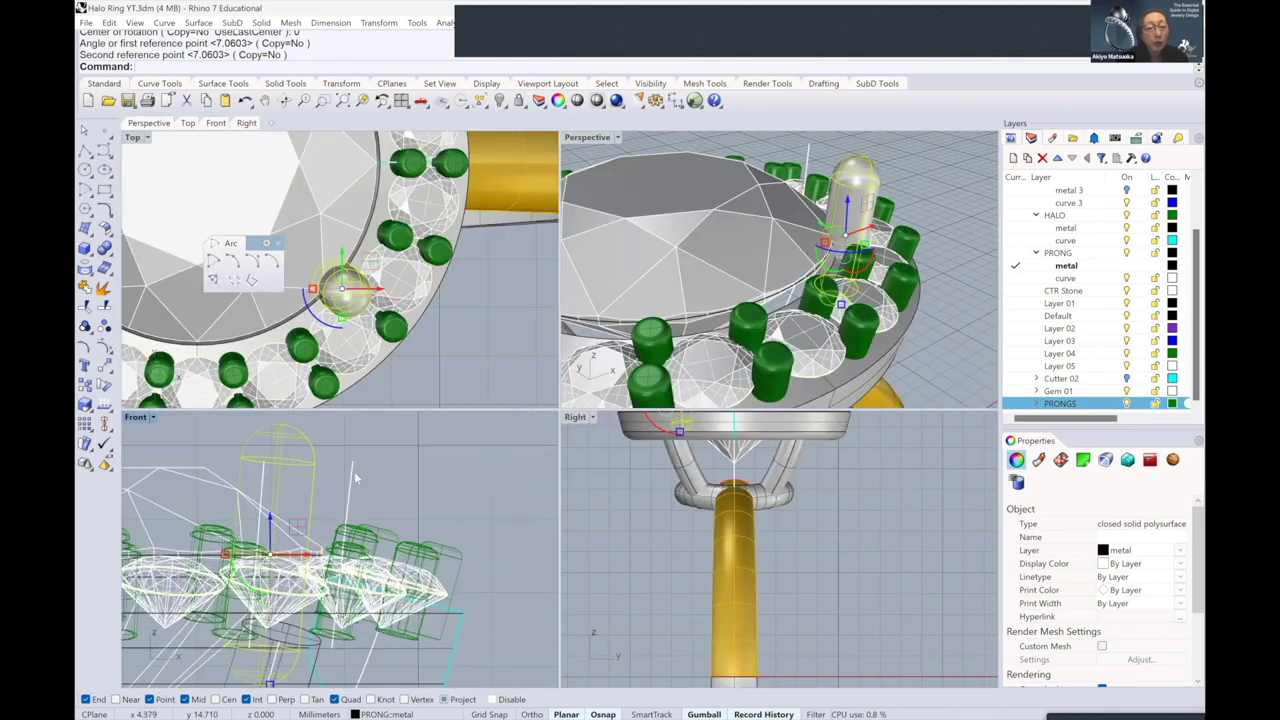
- Try to shift the slanted prong profile curve slightly inward in the Front view, and undo the move
left_click(356, 478)
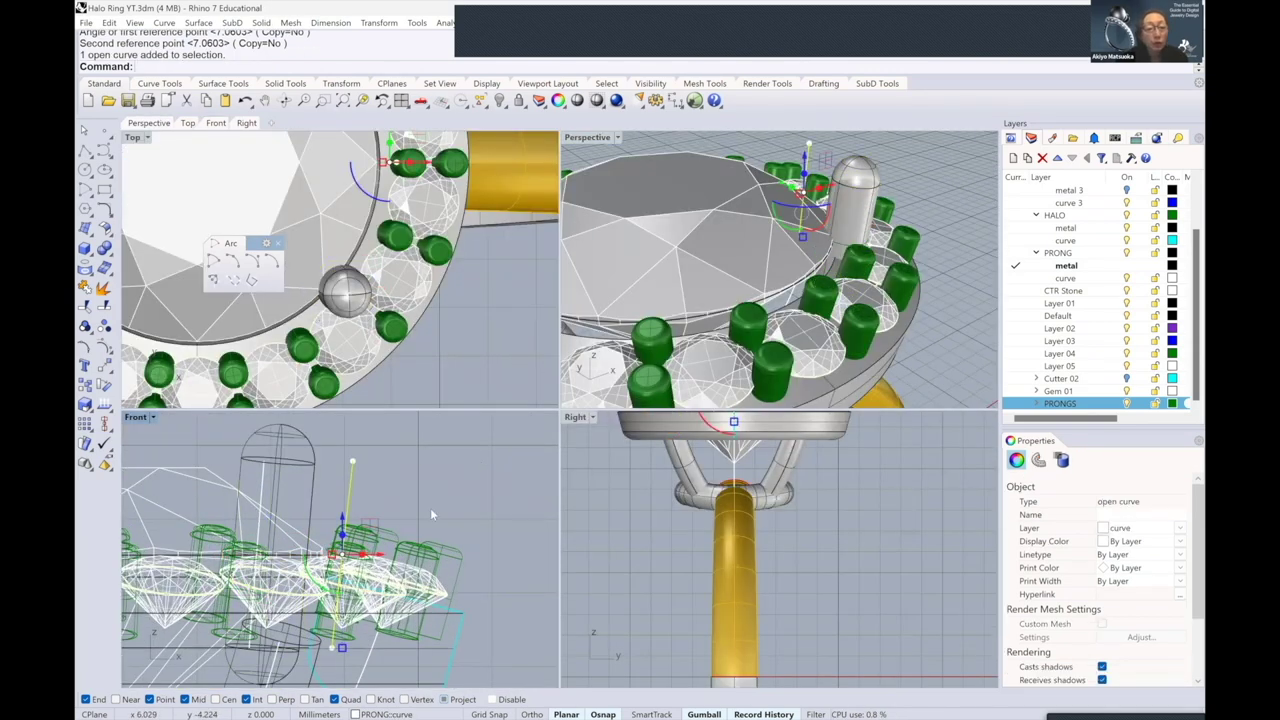
left_click_drag(372, 553, 372, 553)
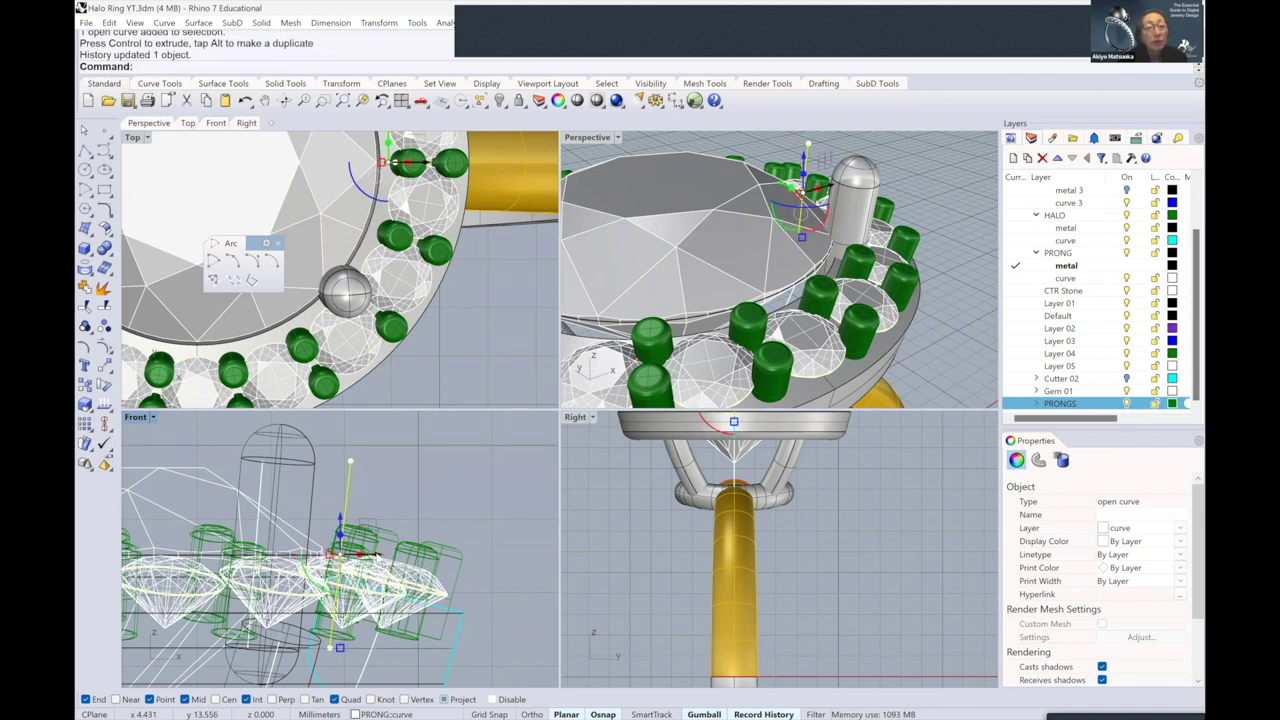
key("ctrl+z")
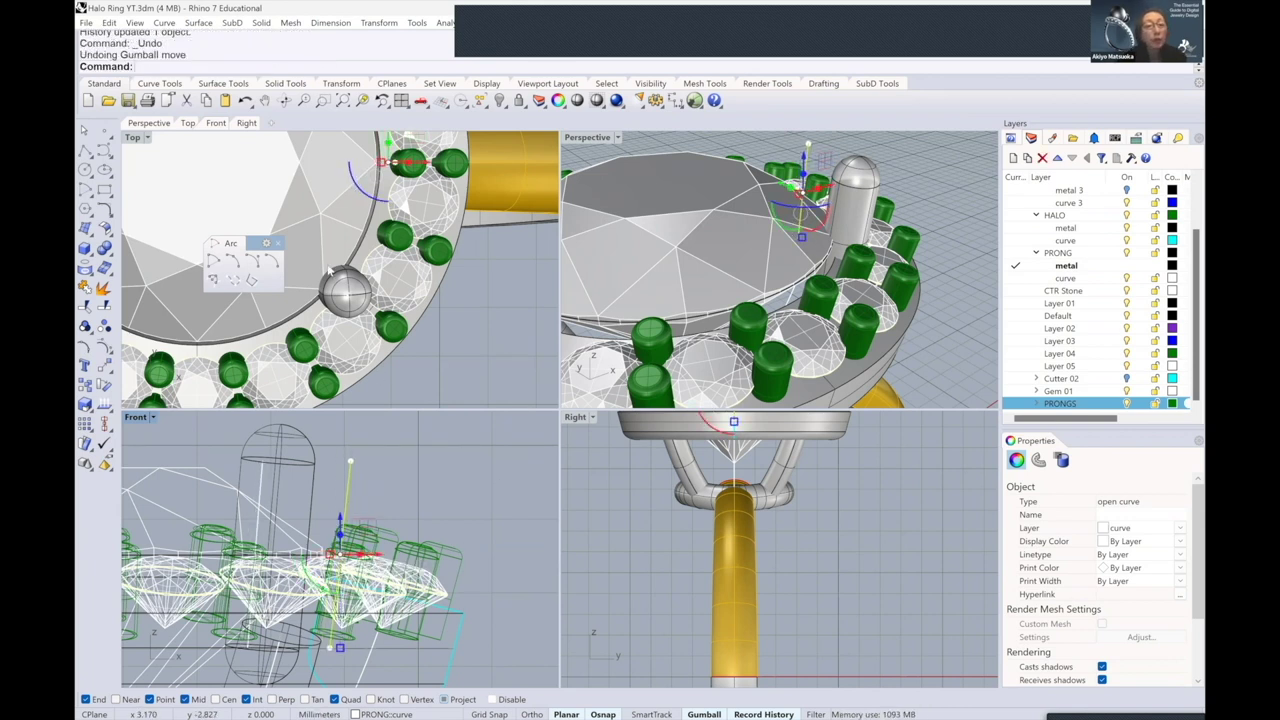
- Nudge the large prong slightly up and inward in the Top view so it sits clear between the two adjacent halo stones
double_click(133, 137)
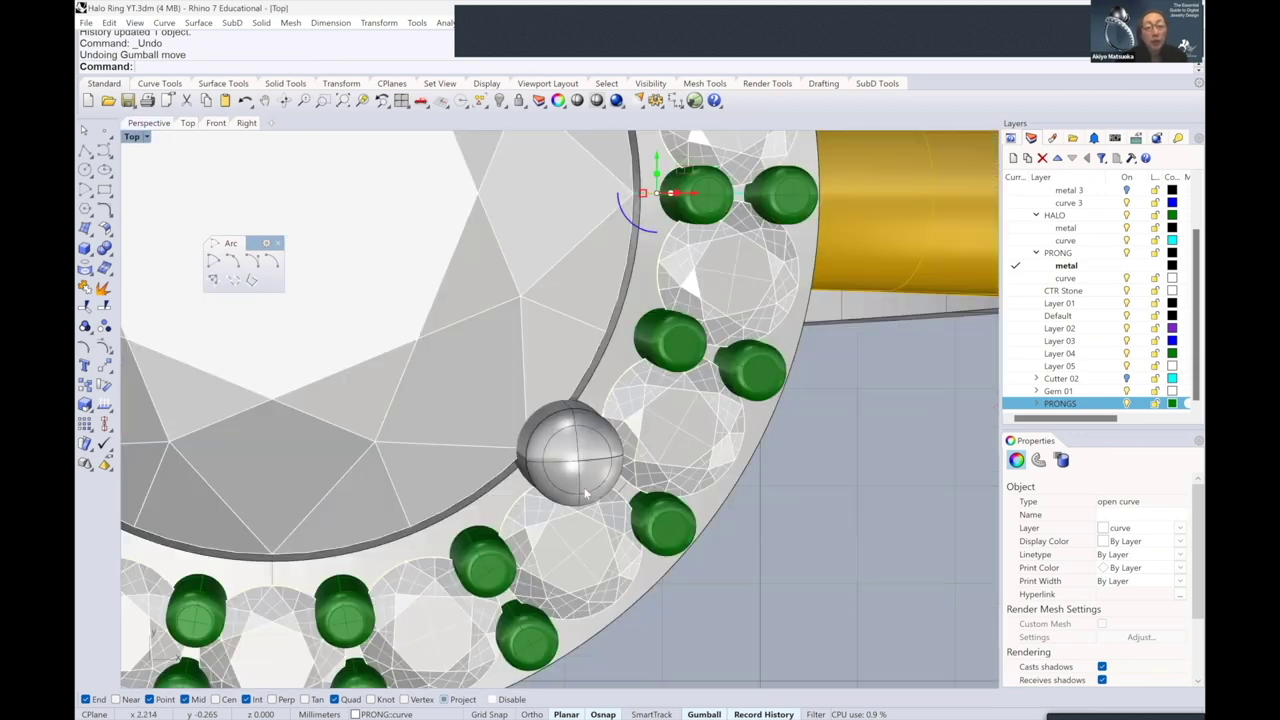
left_click(576, 478)
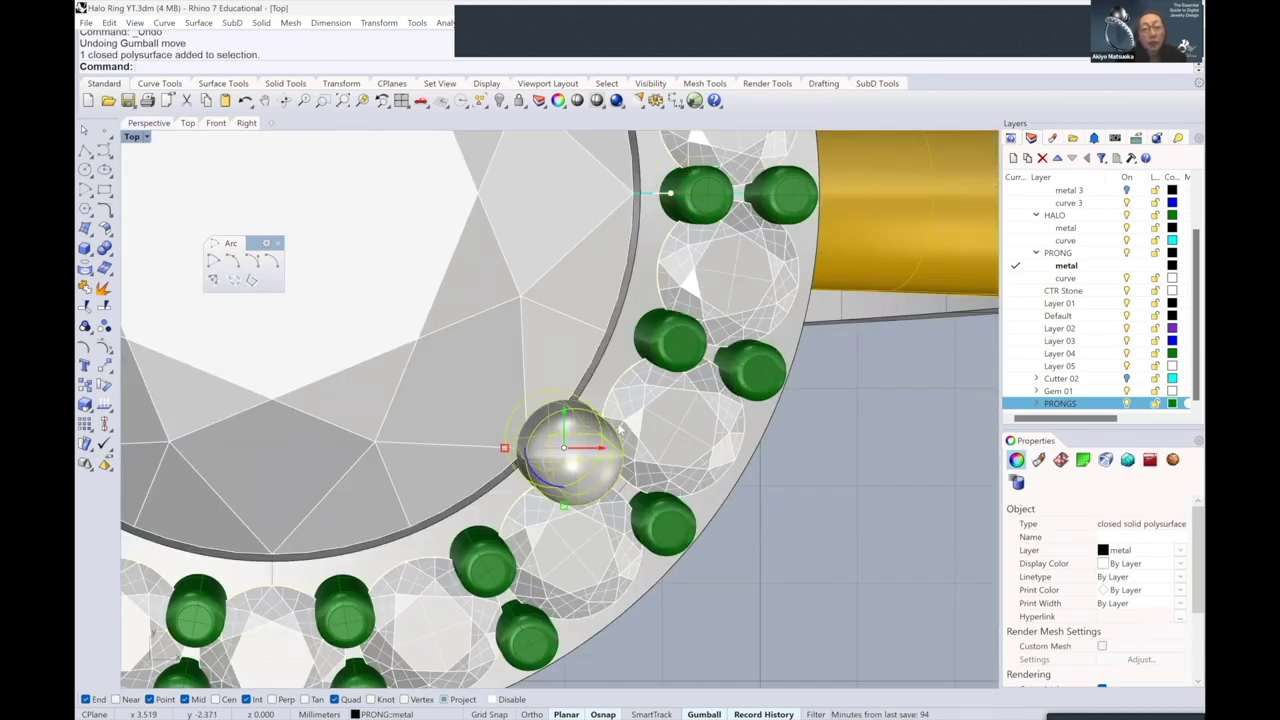
left_click(620, 428)
left_click(573, 442)
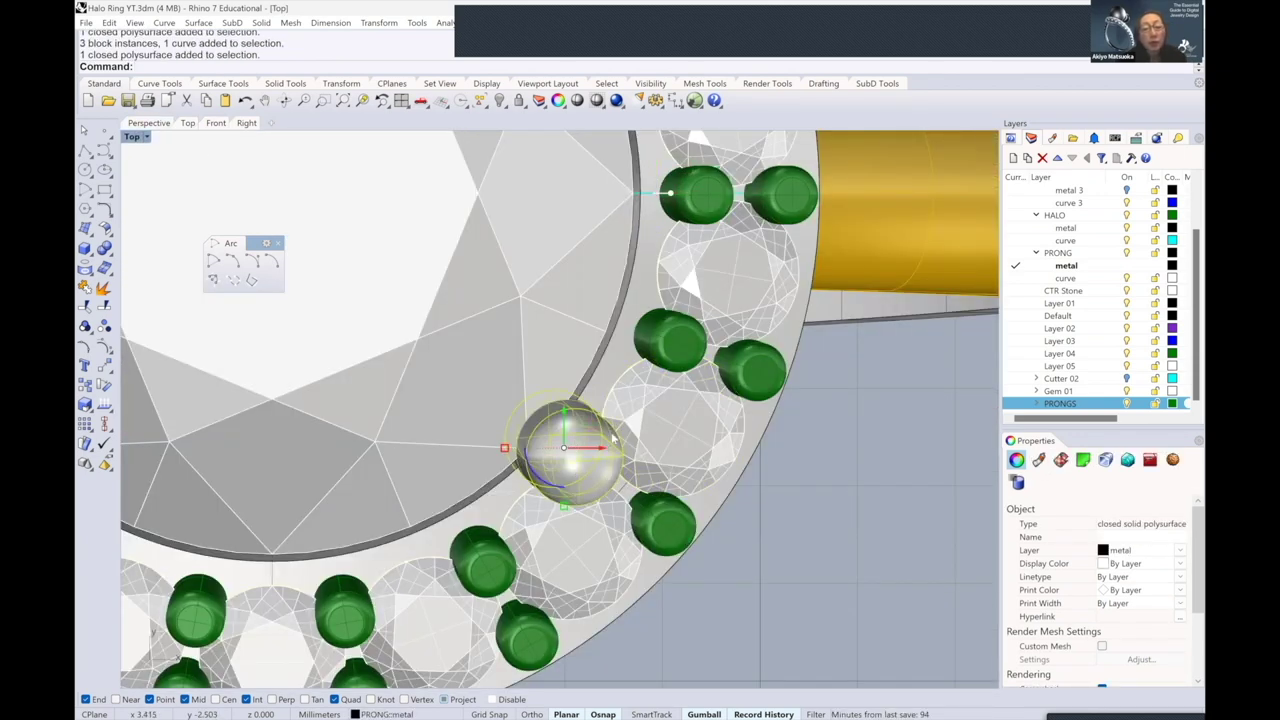
left_click_drag(588, 437, 583, 426)
scroll(779, 416, "down", 3)
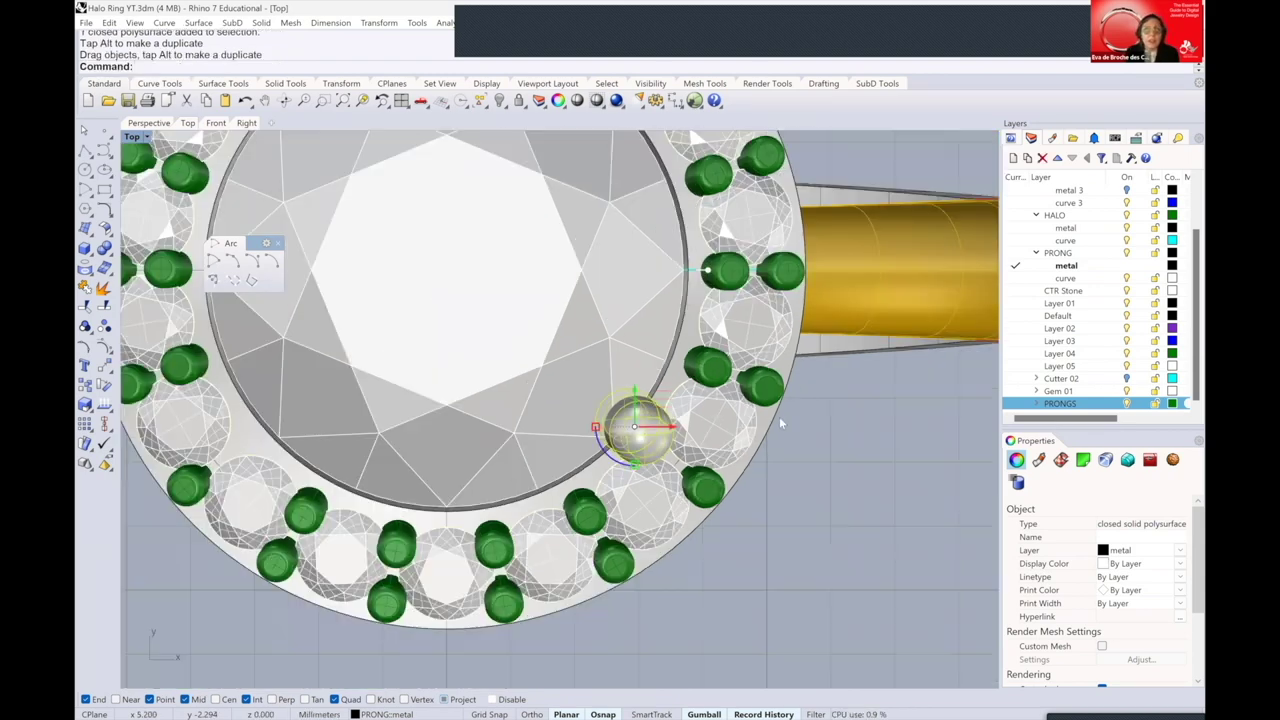
scroll(779, 416, "up", 2)
scroll(779, 416, "up", 2)
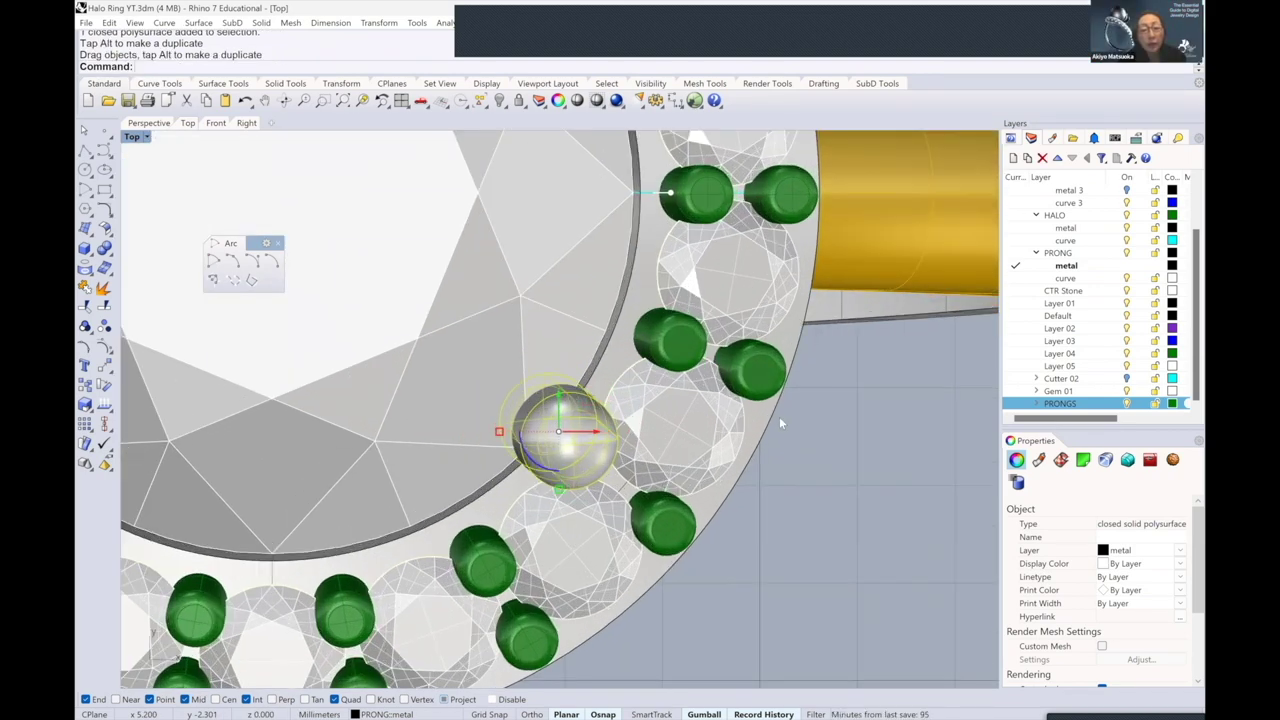
- Mirror a copy of the large prong to the other side of the ring across the vertical plane through the origin
scroll(779, 416, "down", 3)
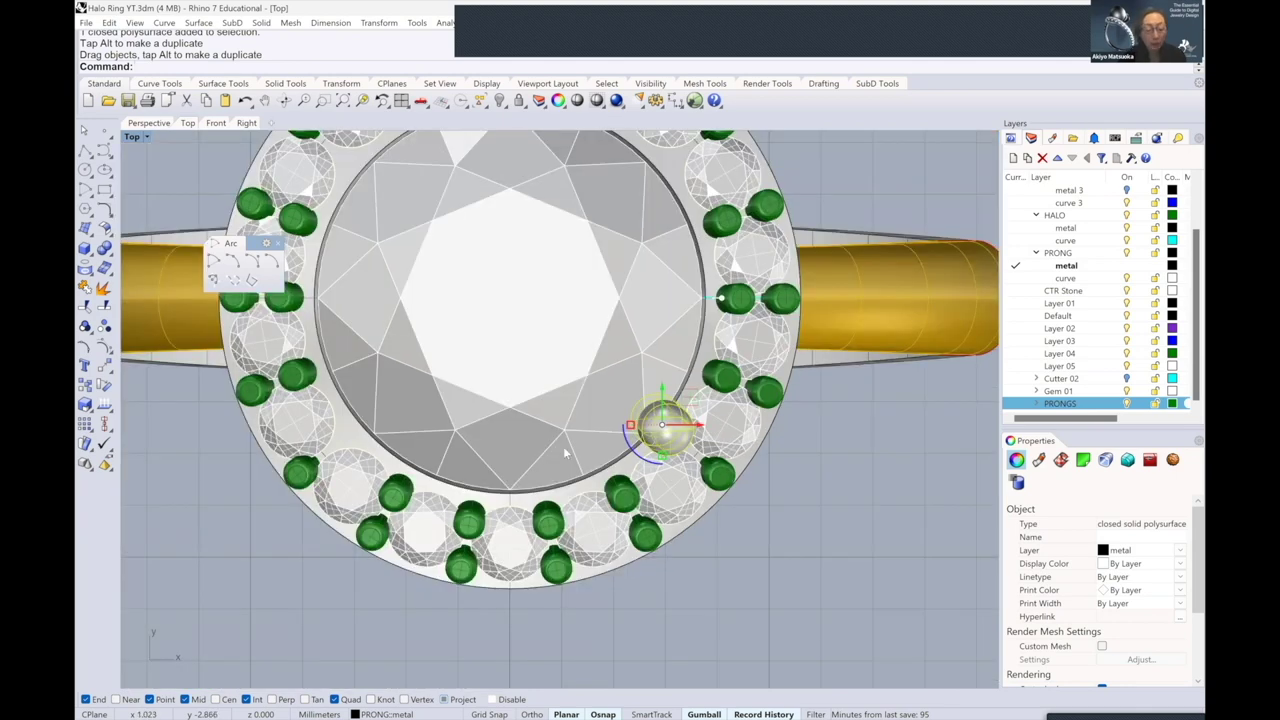
type("MH")
key("Return")
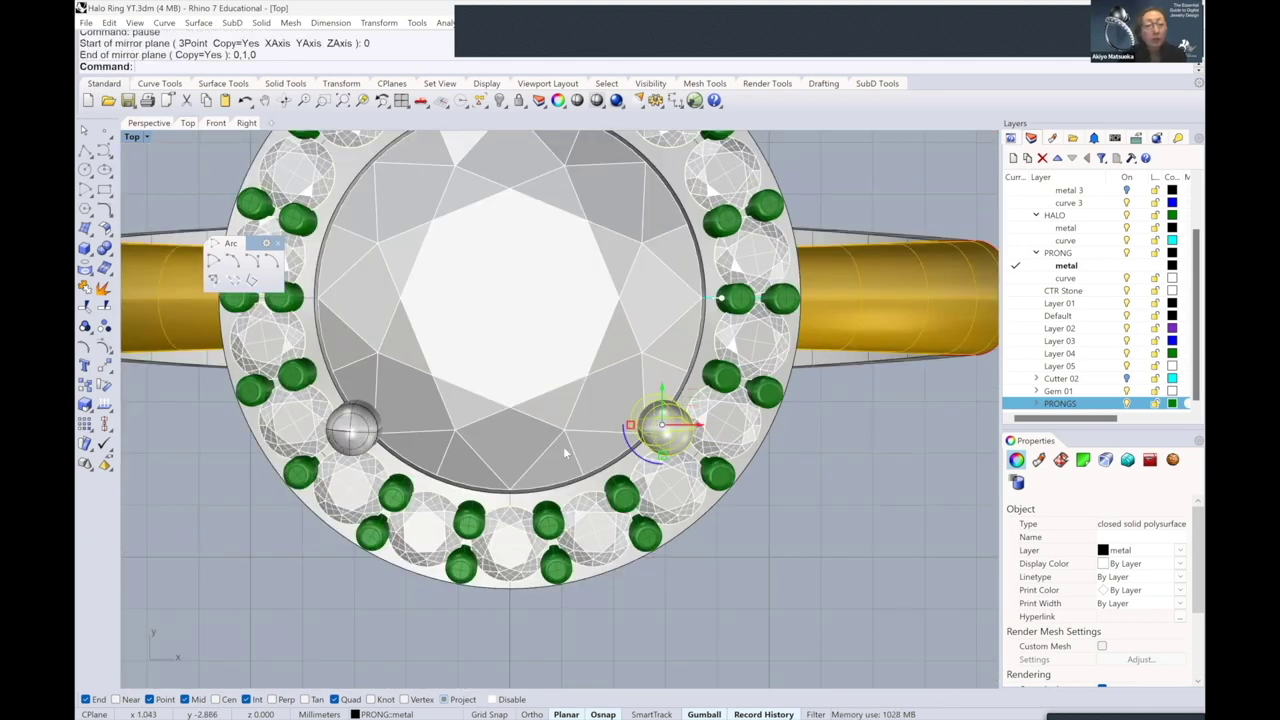
- Mirror both large prongs to the opposite side of the center stone across the horizontal plane through the origin in the Top view
left_click(360, 436)
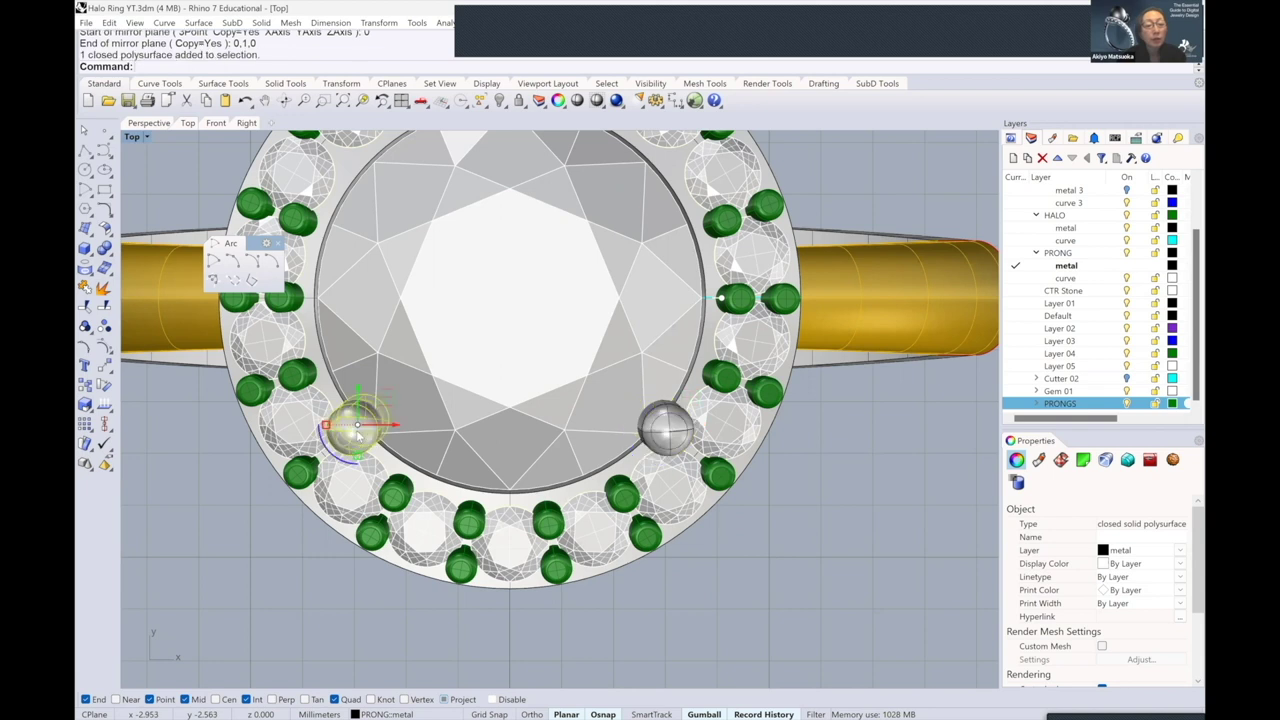
left_click(672, 428, "shift")
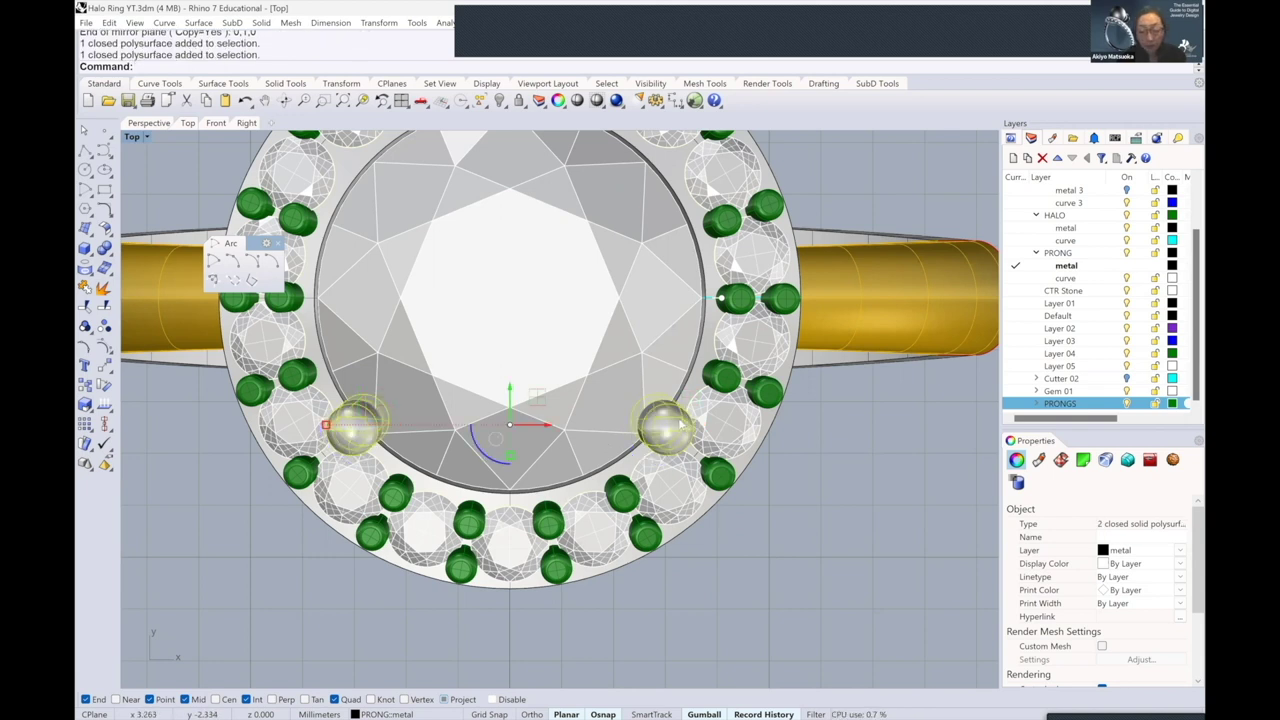
left_click(672, 428)
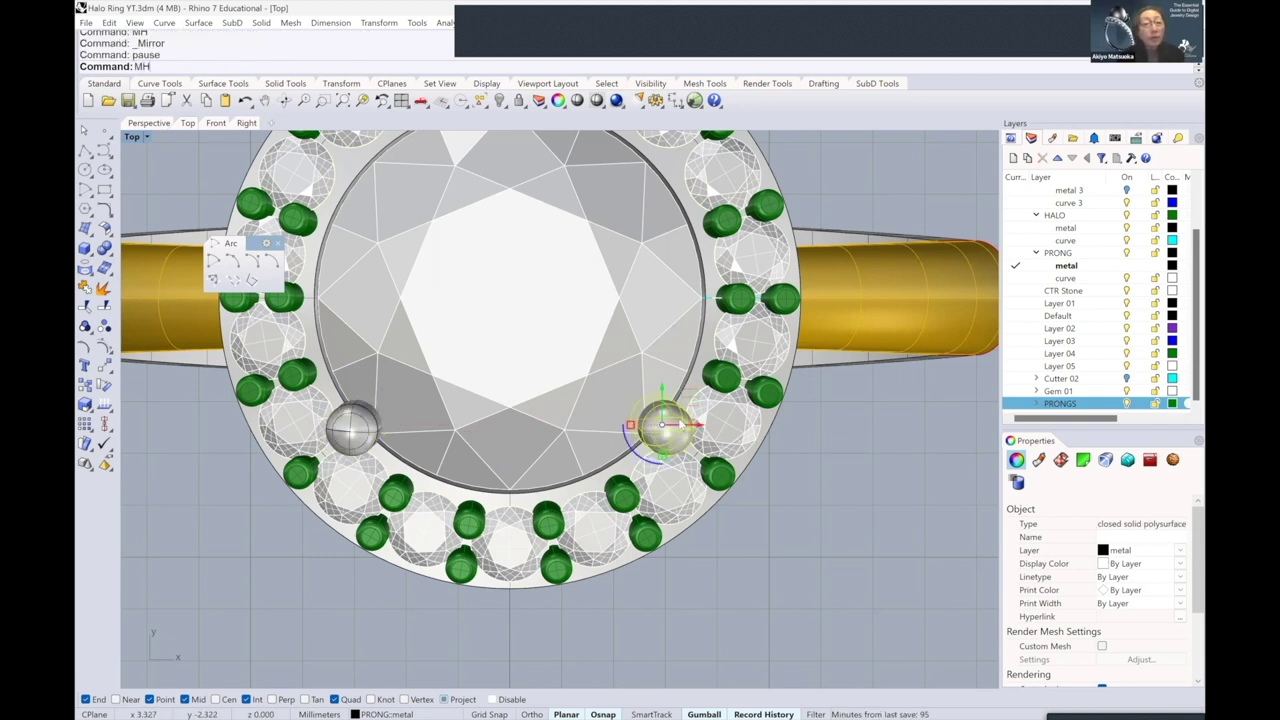
key("ctrl+z")
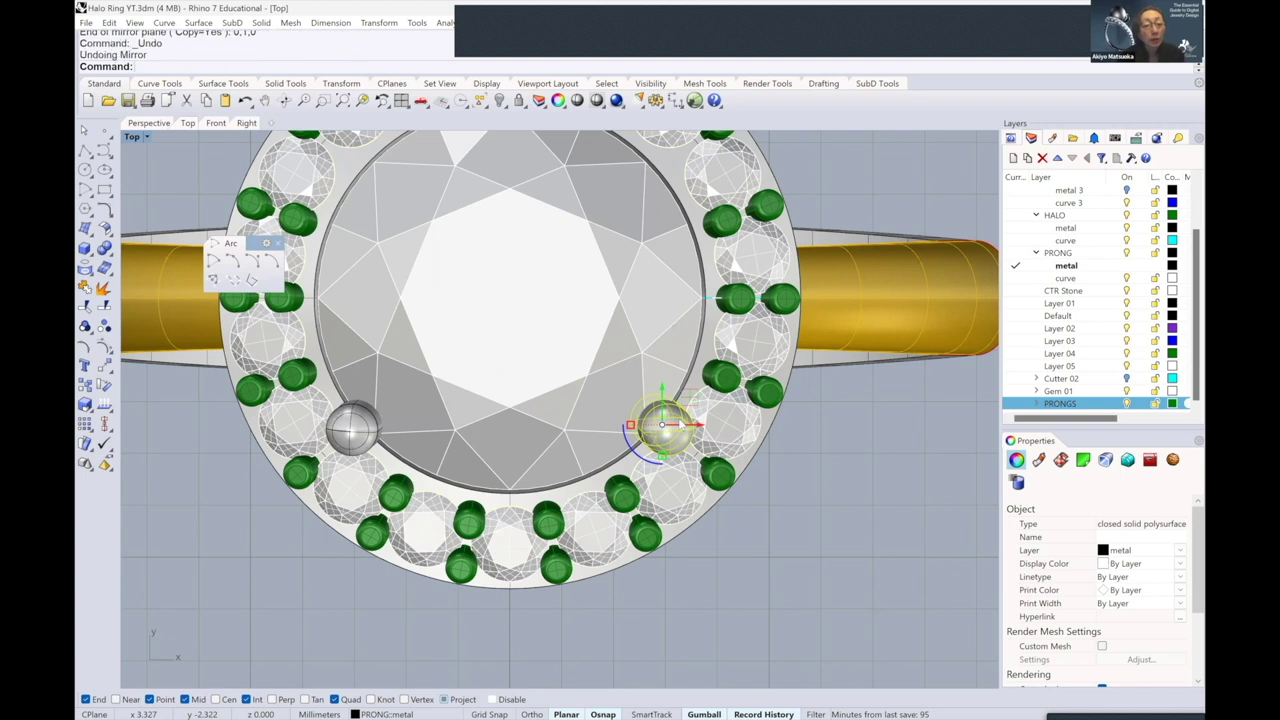
left_click(351, 429, "shift")
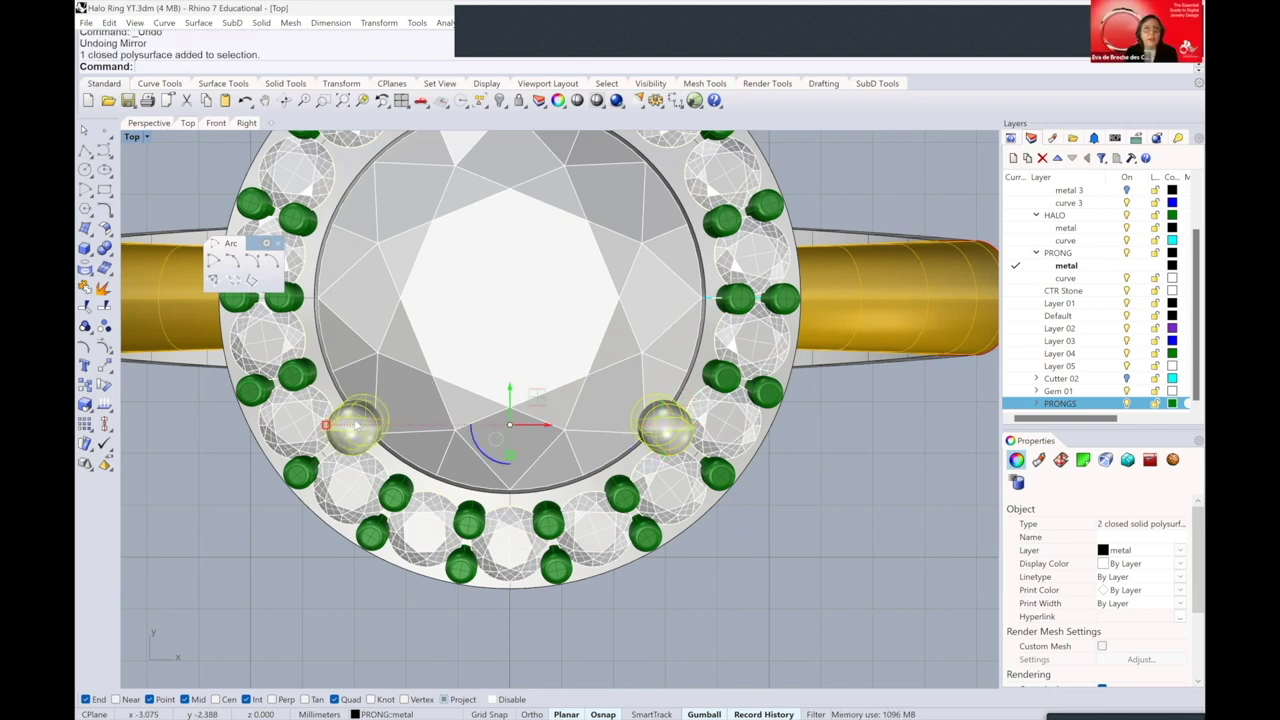
type("MV")
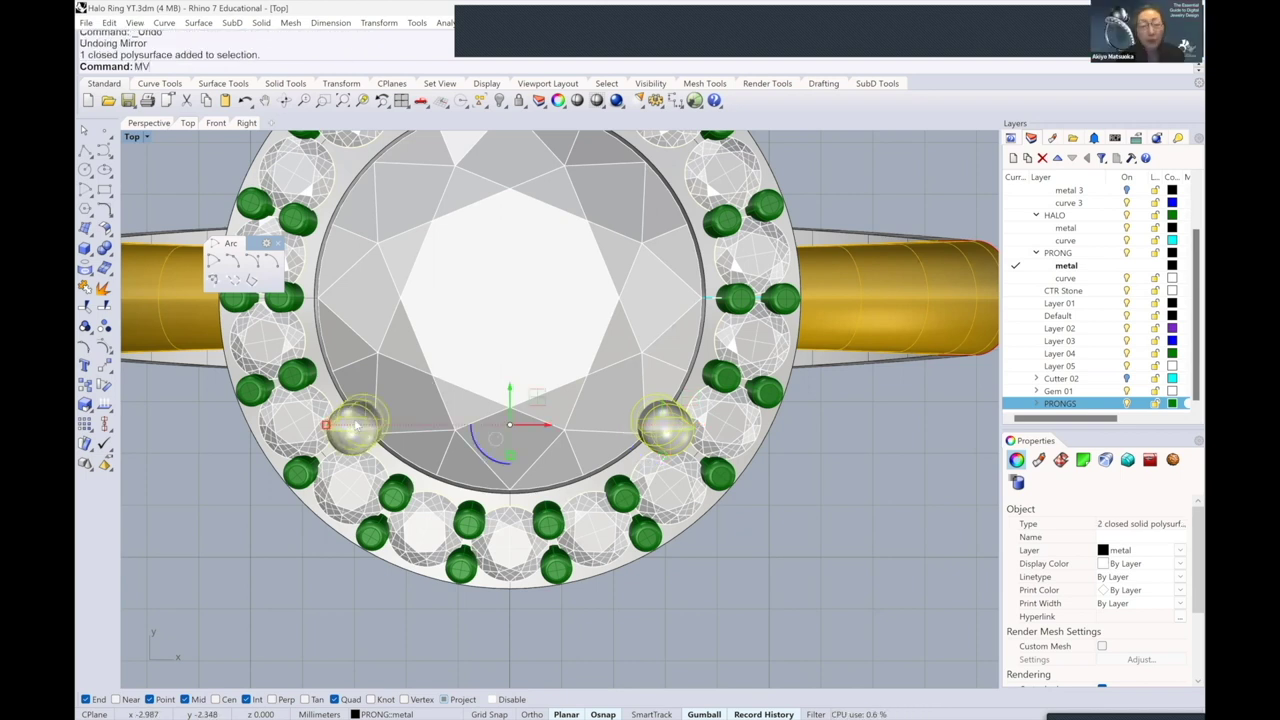
key("Return")
key("Escape")
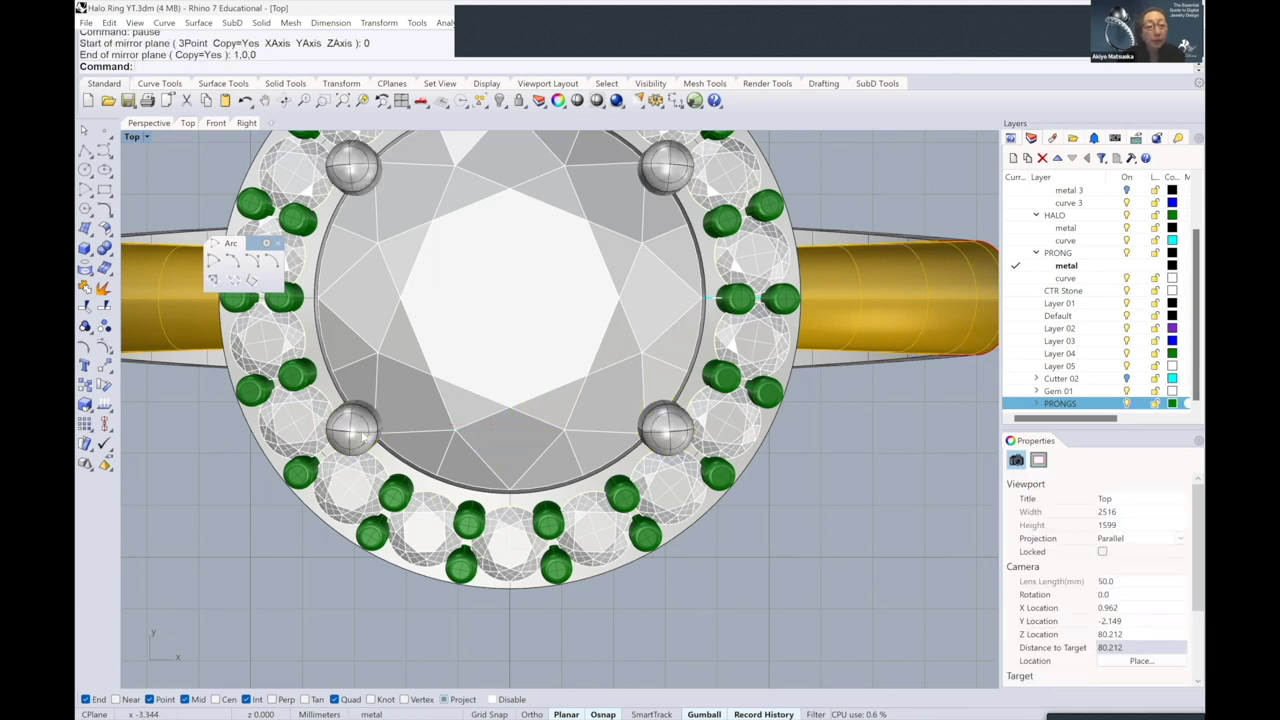
- Check the placement of the four large prongs around the center stone in the Top and Perspective views
left_click(351, 429)
left_click(660, 432)
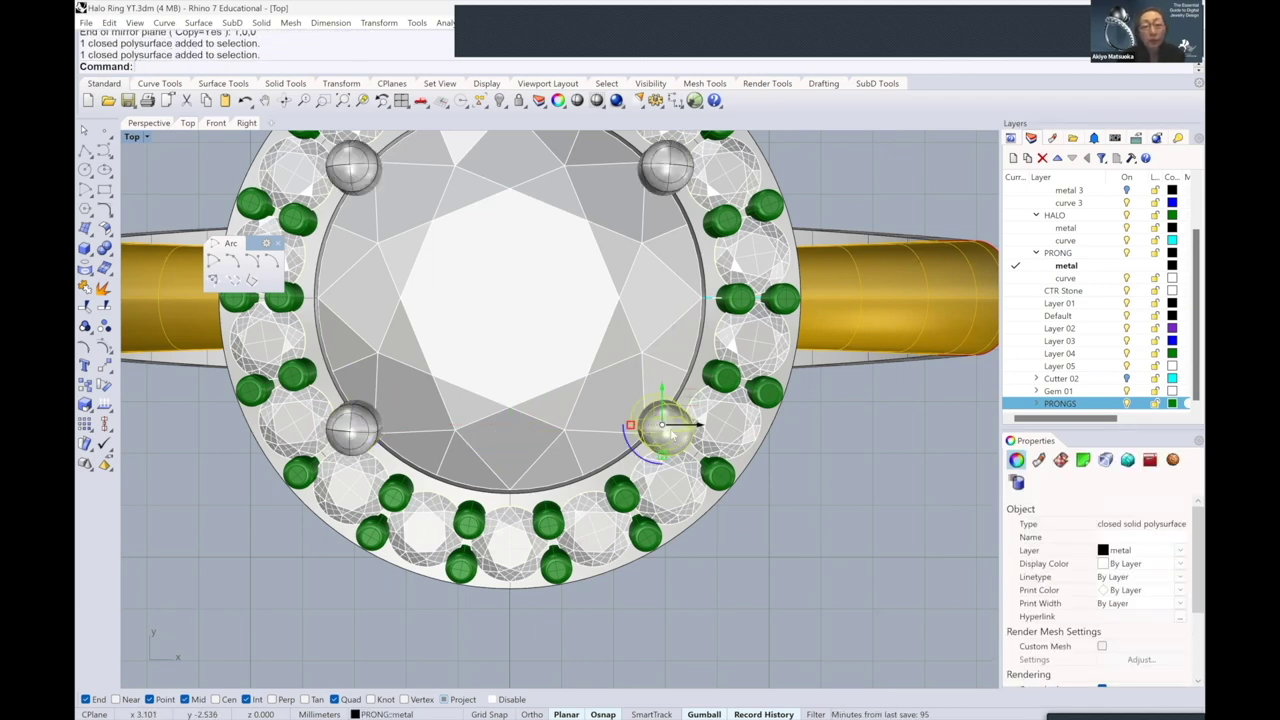
left_click(842, 464)
scroll(766, 467, "down", 4)
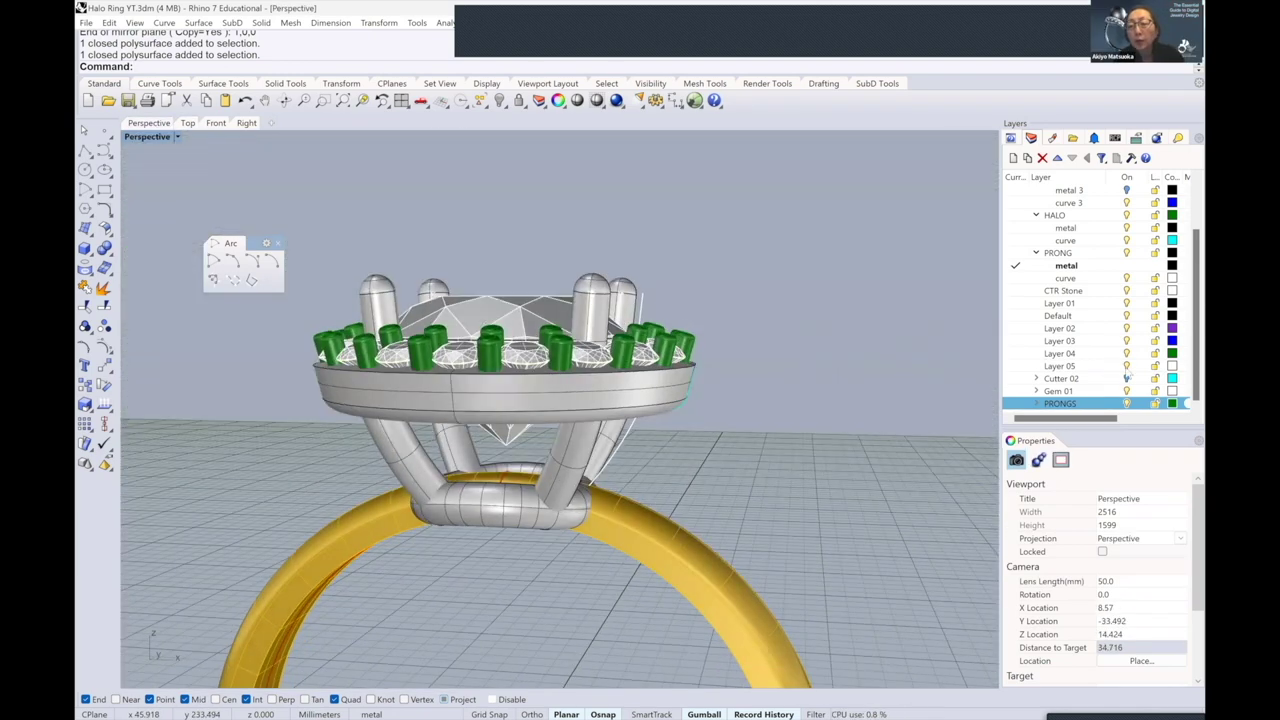
left_click(1100, 366)
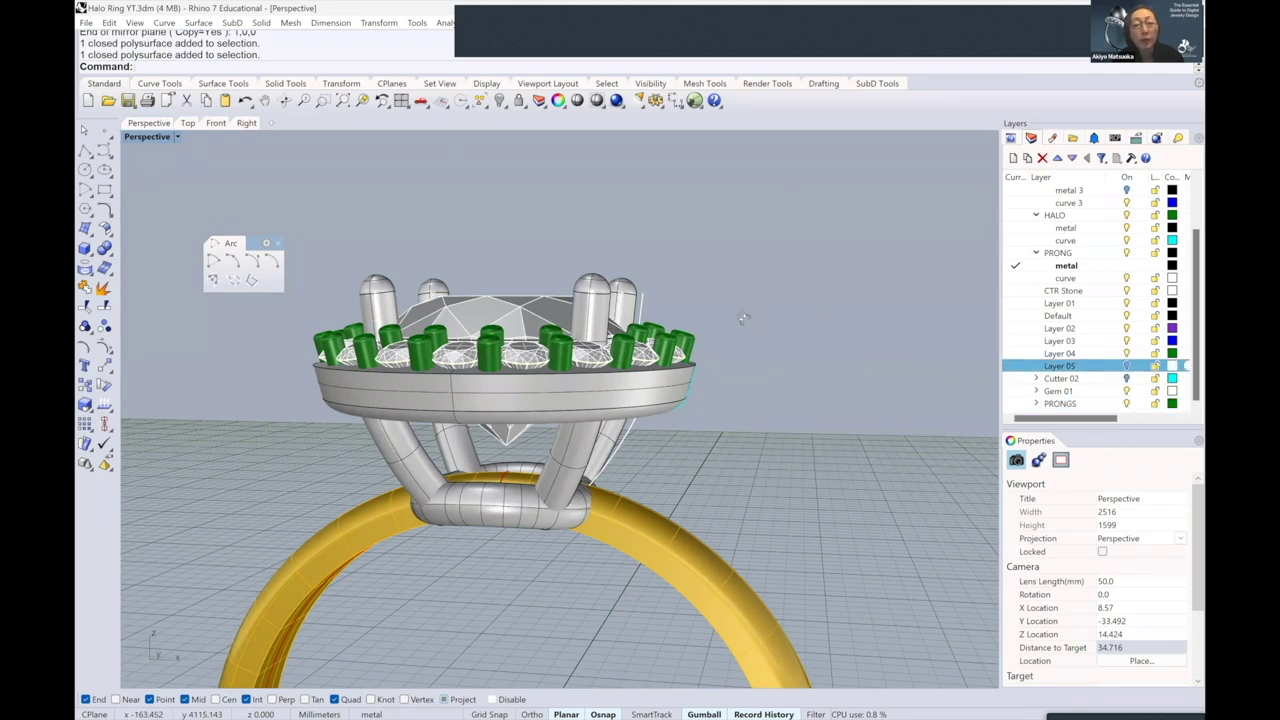
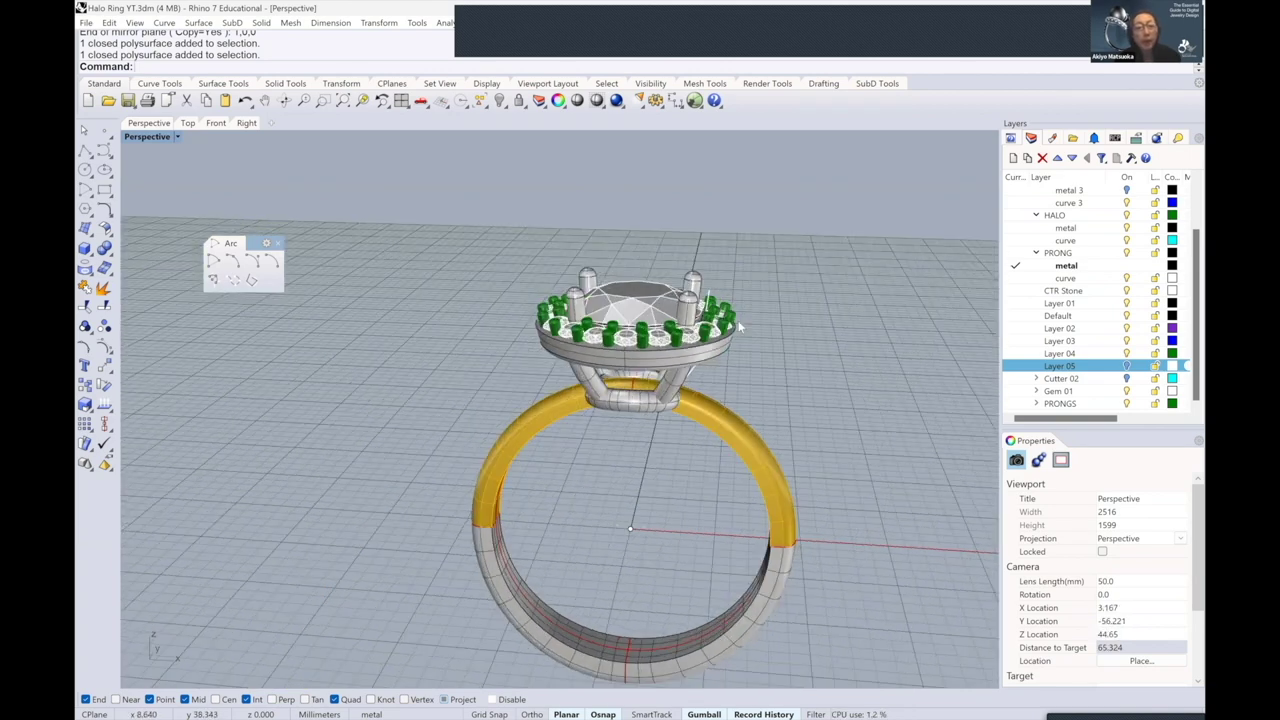
- Cap the open ends of the gold upper shank half, and view the Record History options
scroll(738, 328, "up", 5)
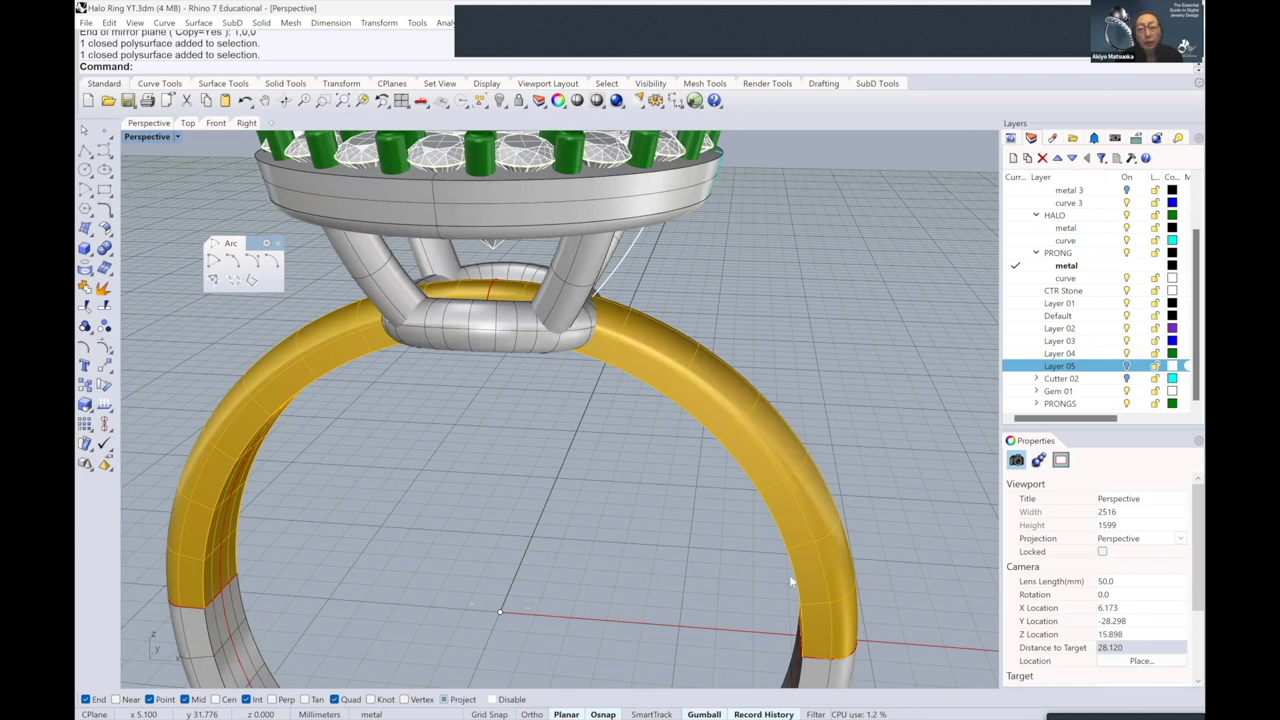
right_click_drag(790, 582, 812, 487)
right_click_drag(749, 546, 762, 412)
left_click(811, 450)
scroll(762, 412, "down", 3)
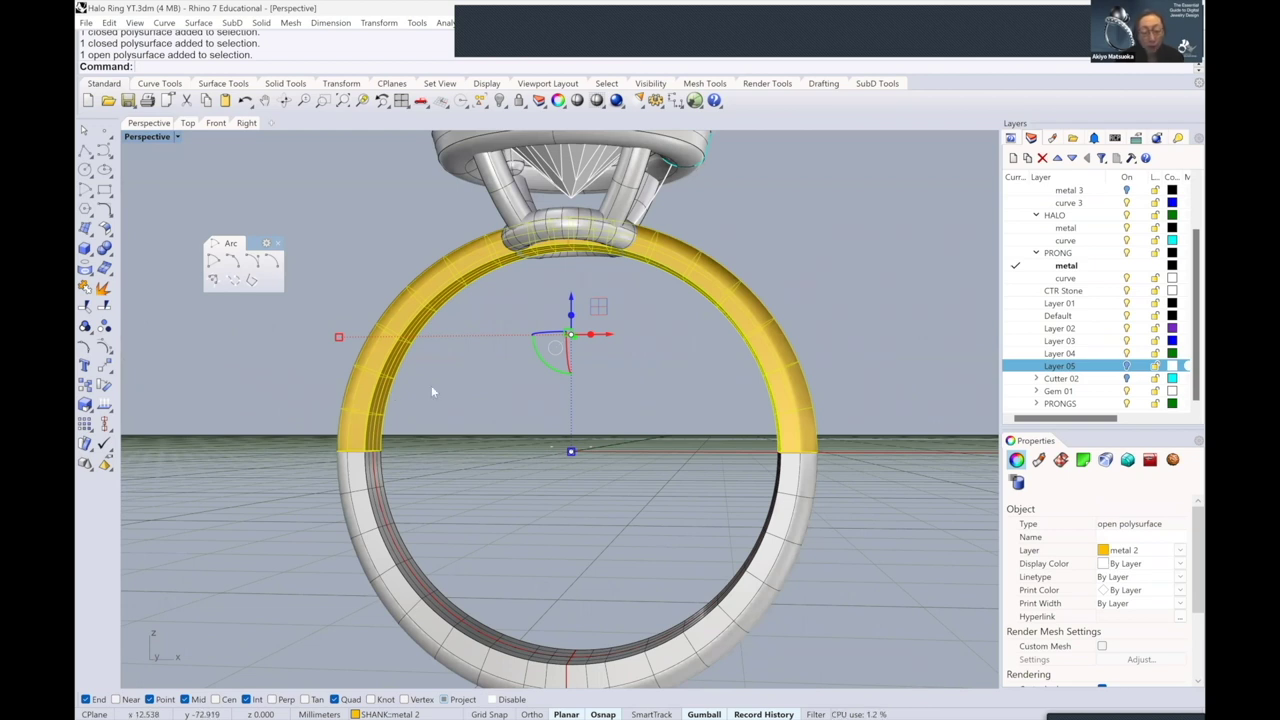
type("cap")
key("Return")
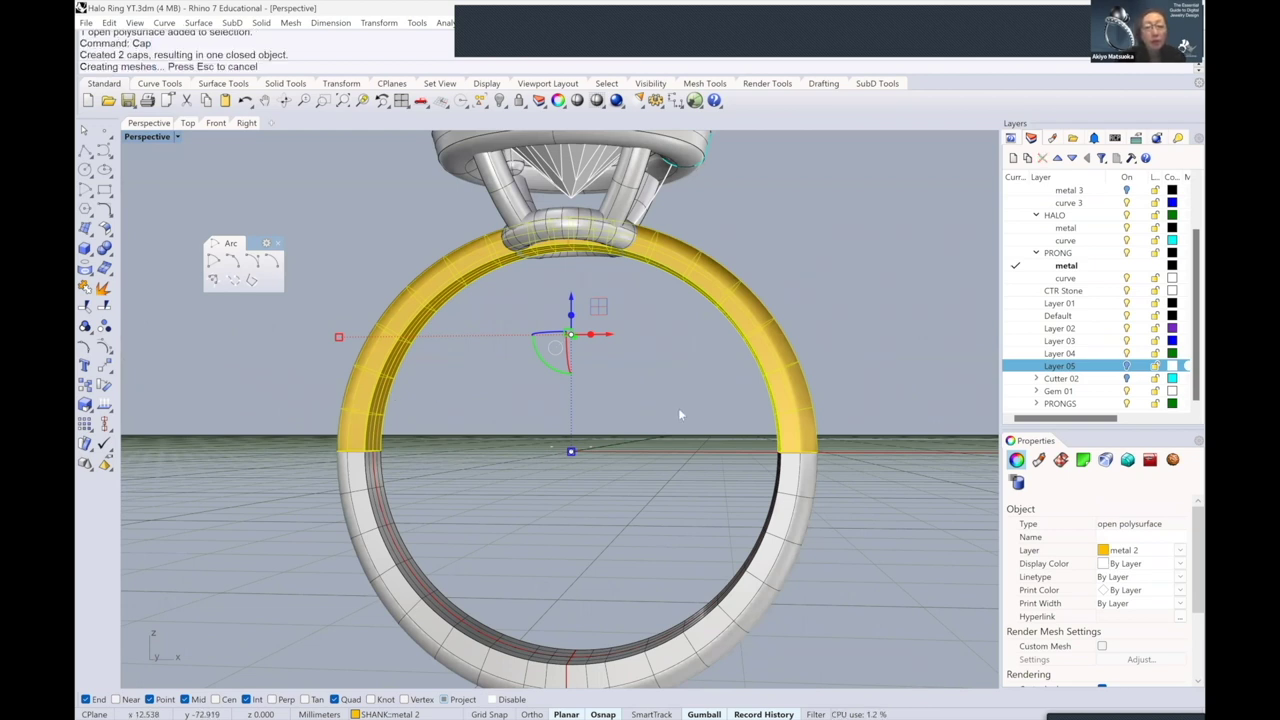
key("Return")
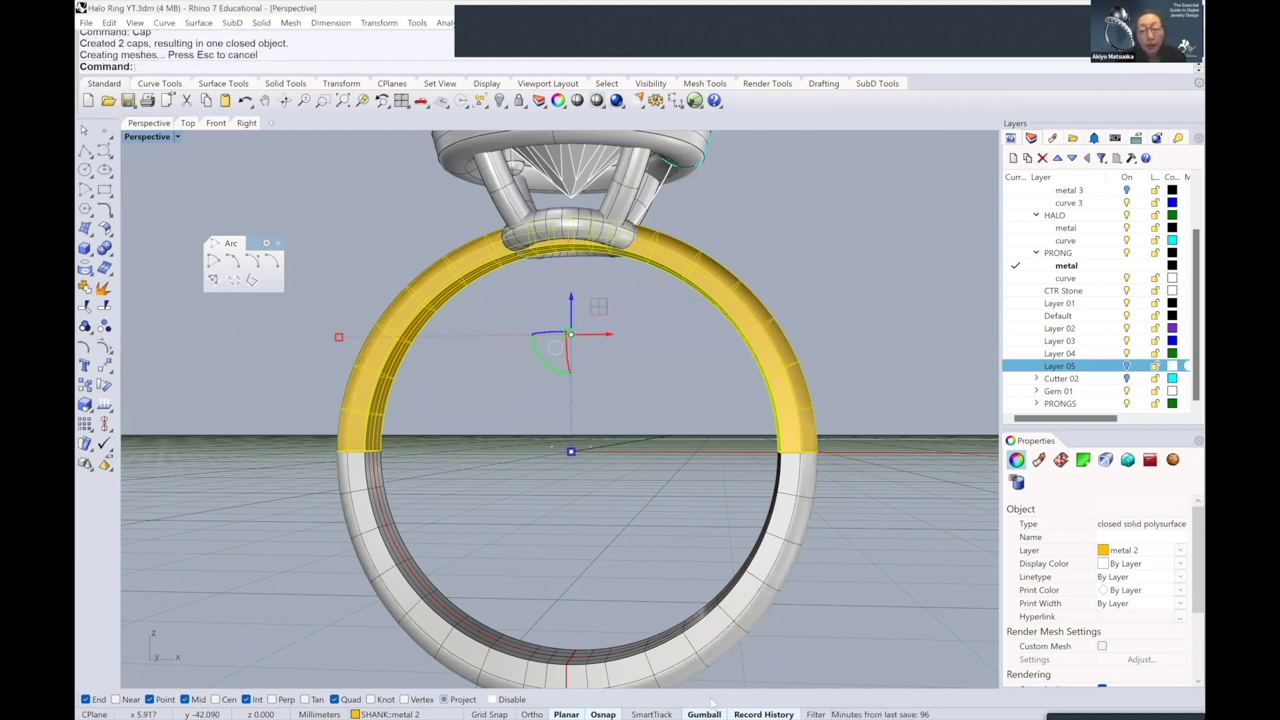
right_click(752, 714)
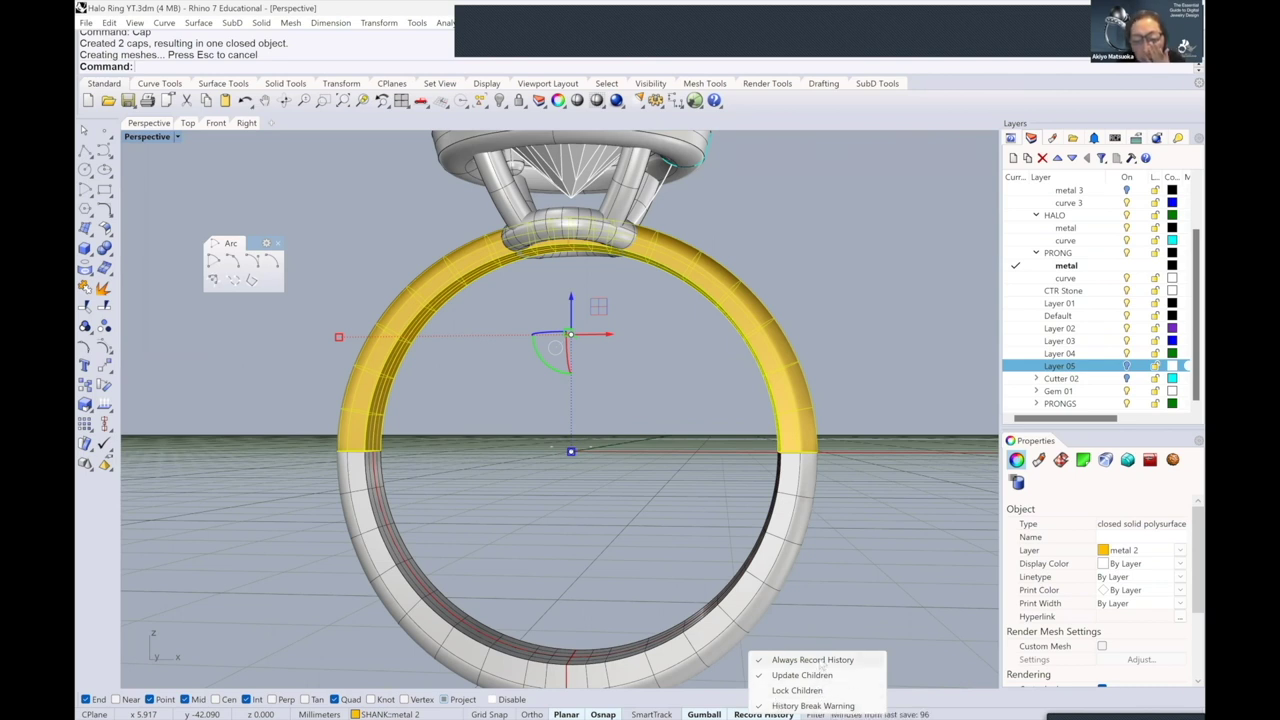
left_click(864, 598)
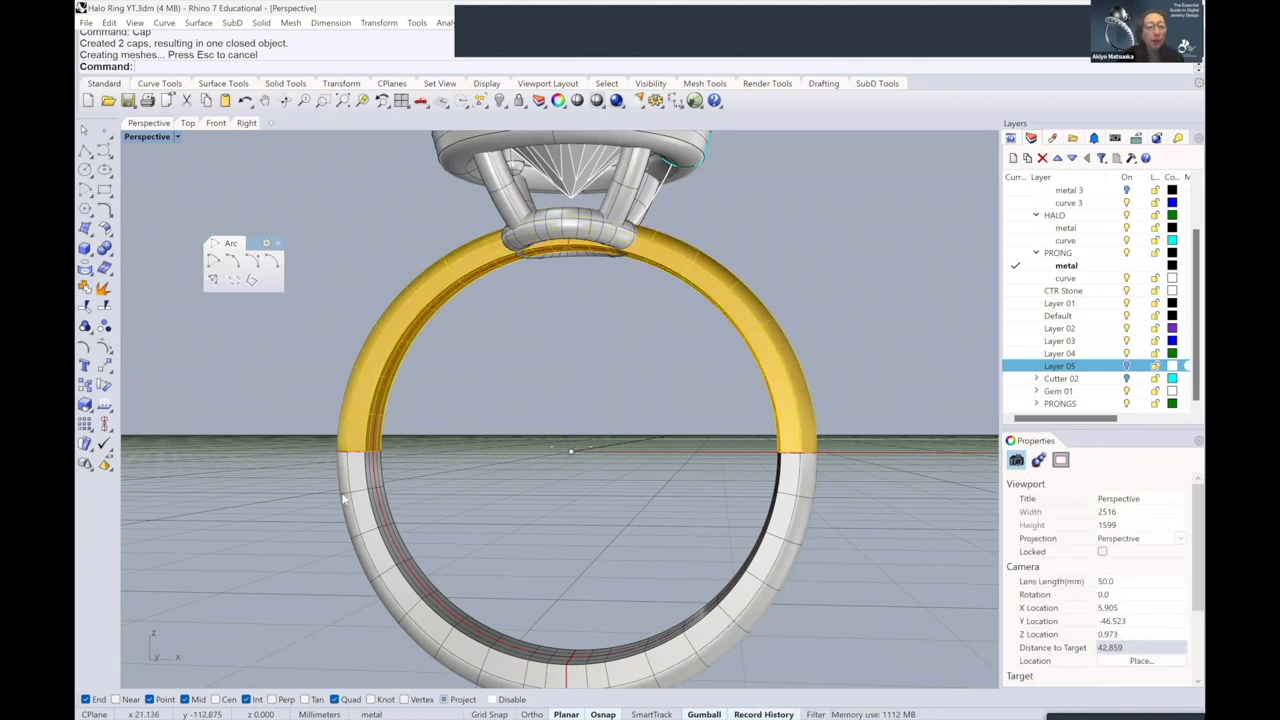
- Cap the open ends of the lower shank half
right_click_drag(346, 495, 364, 470)
left_click(370, 470)
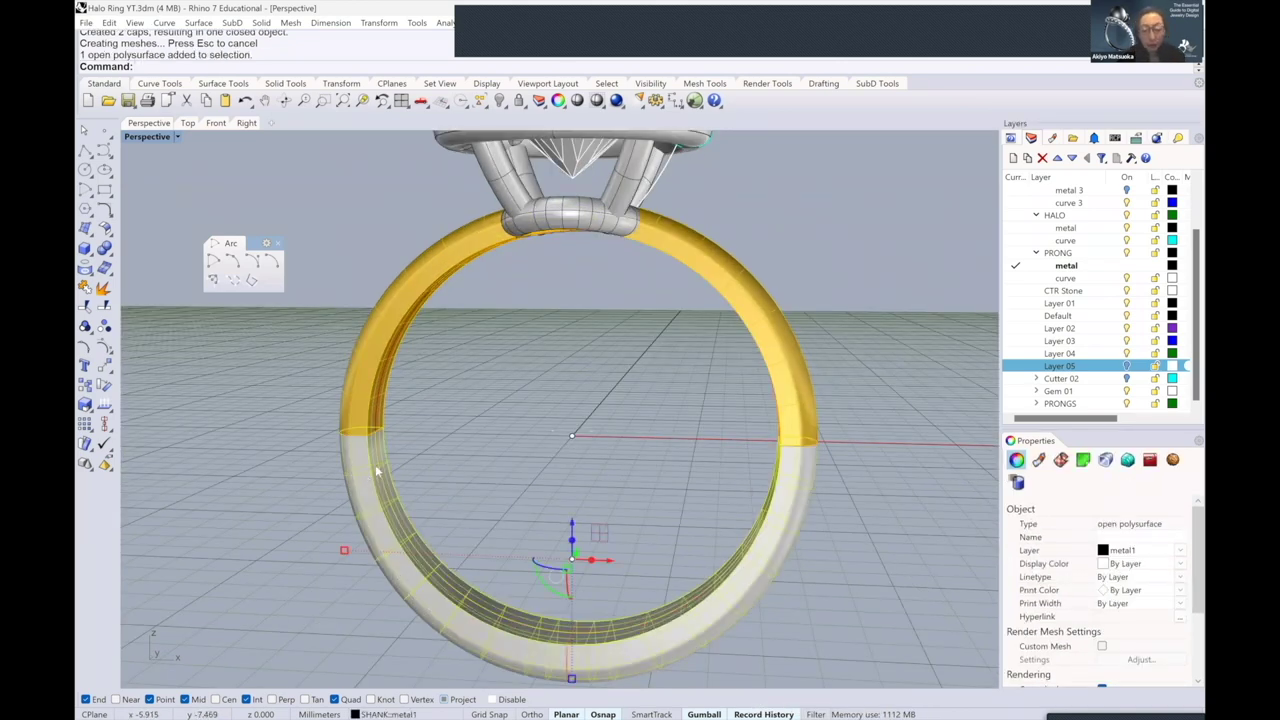
key("Return")
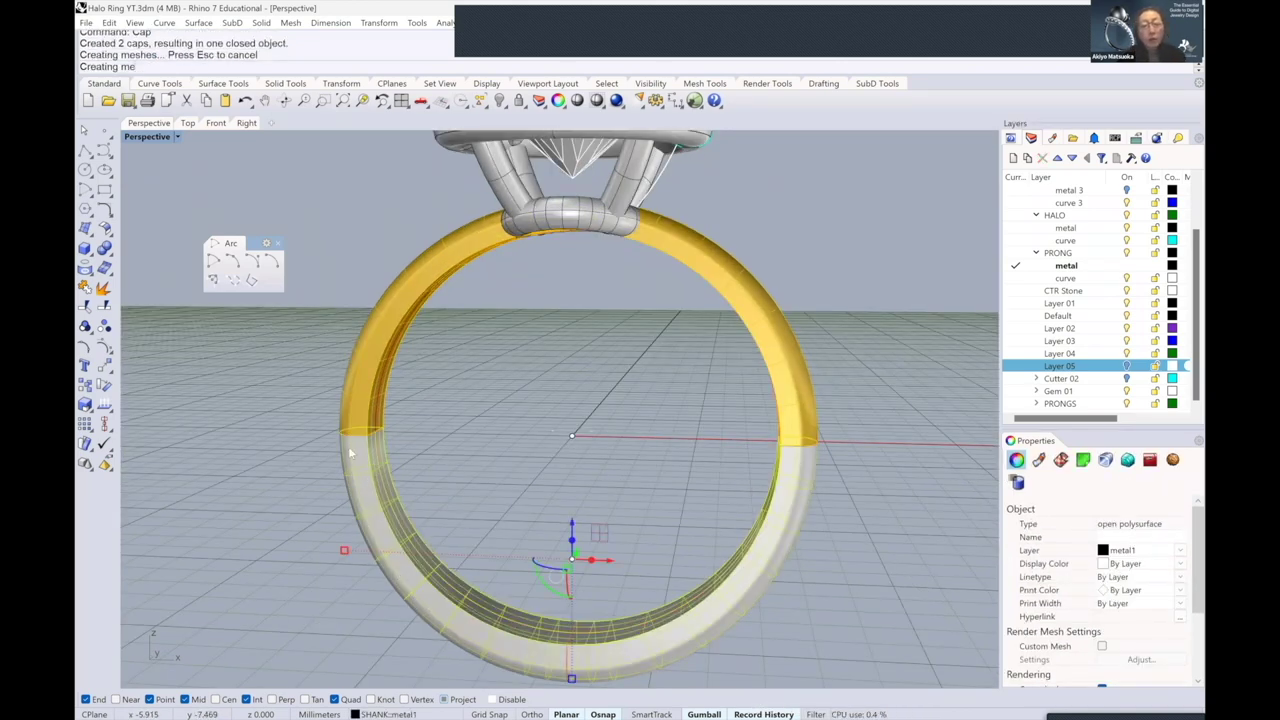
left_click(658, 402)
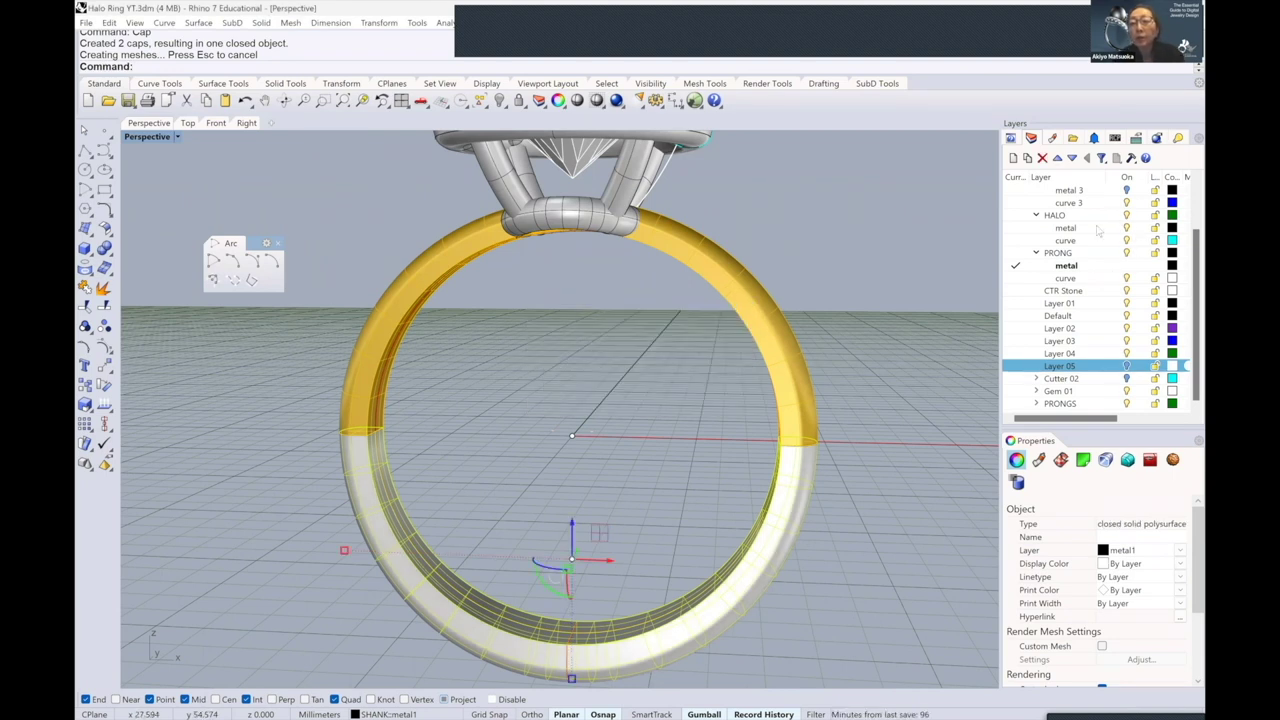
- Show the metal 3 sublayer of SHANK and keep the curve 2 sublayer hidden
scroll(1100, 230, "up", 2)
left_click(1127, 241)
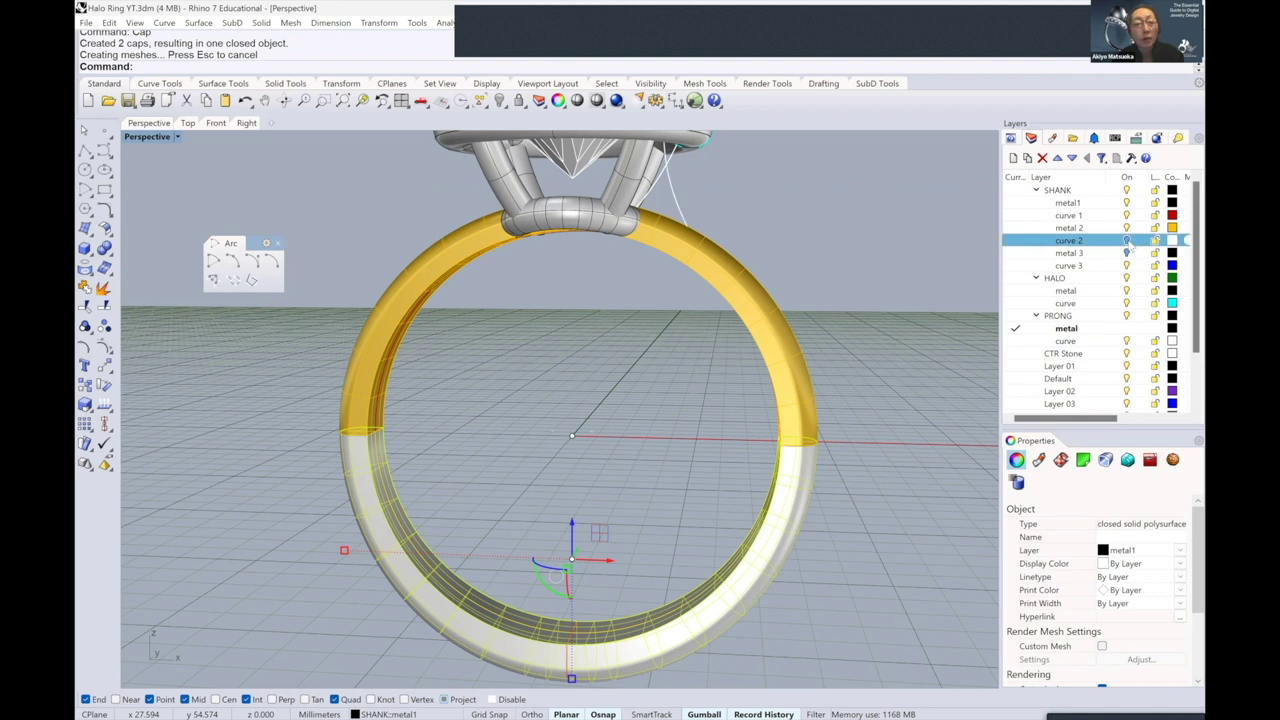
left_click(1128, 242)
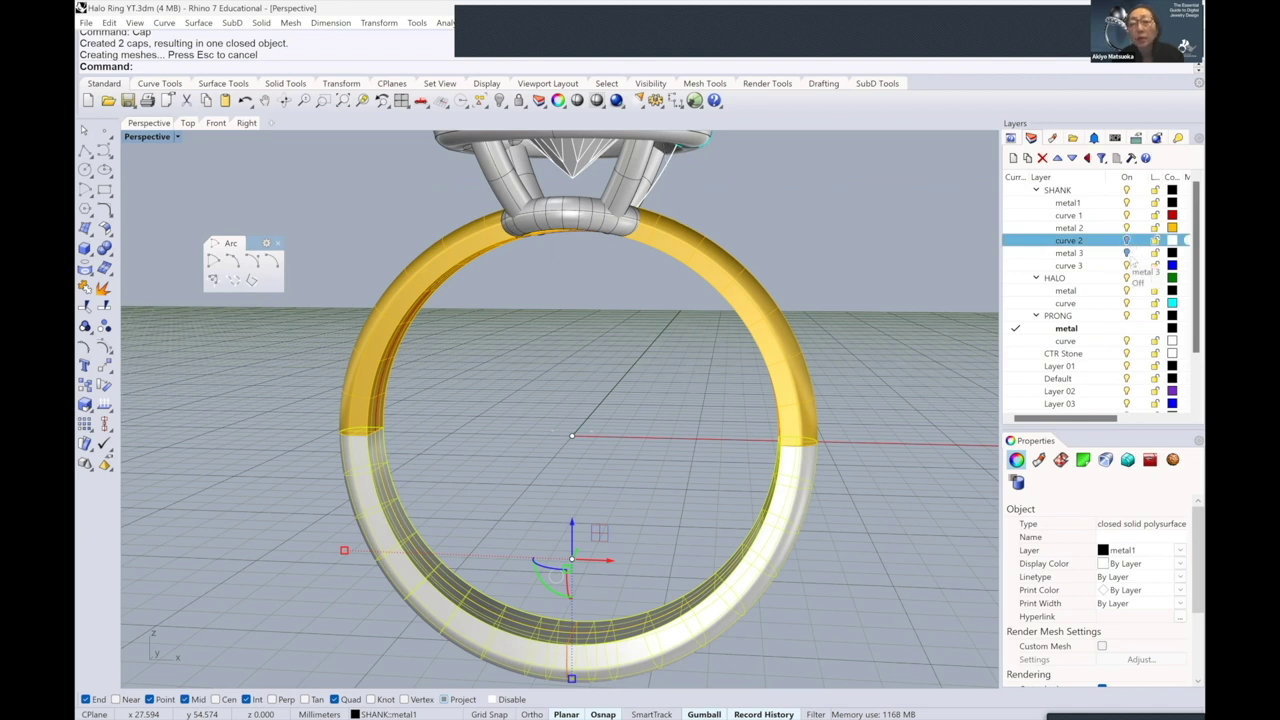
left_click(1127, 253)
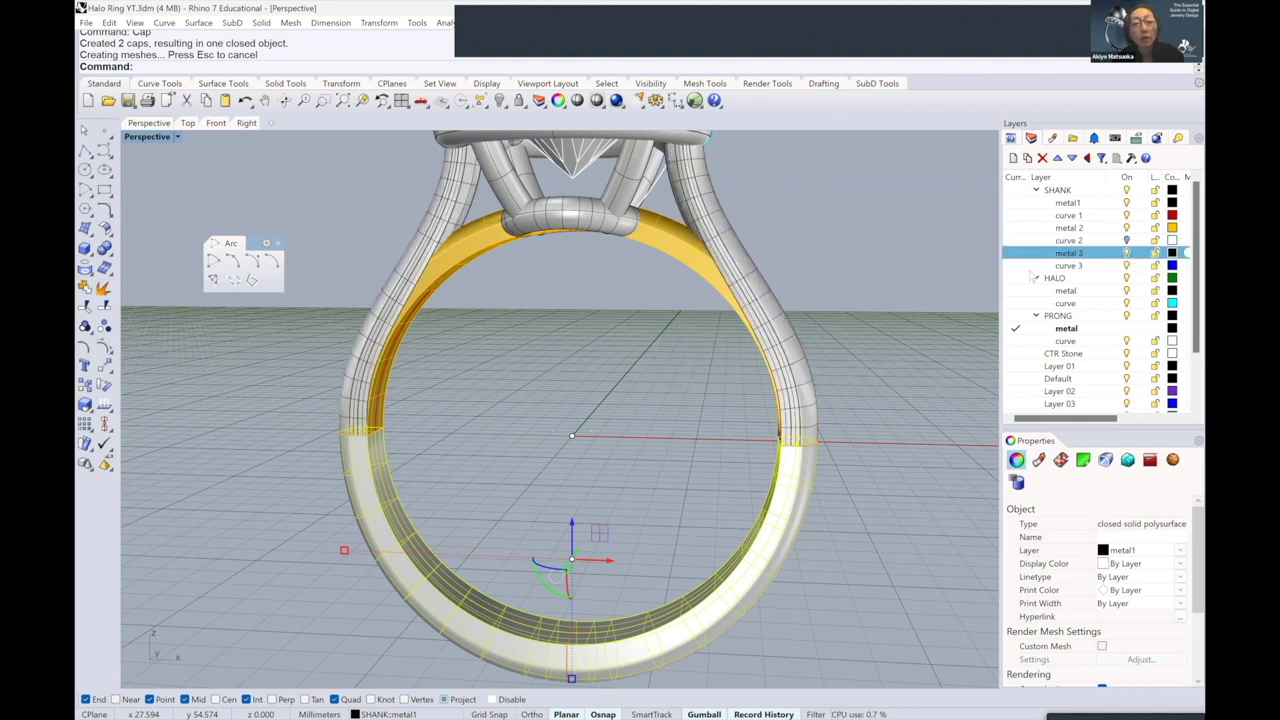
- Cap the open ends of both outer shank arms on the metal 3 layer
left_click(717, 230)
left_click(442, 228, "shift")
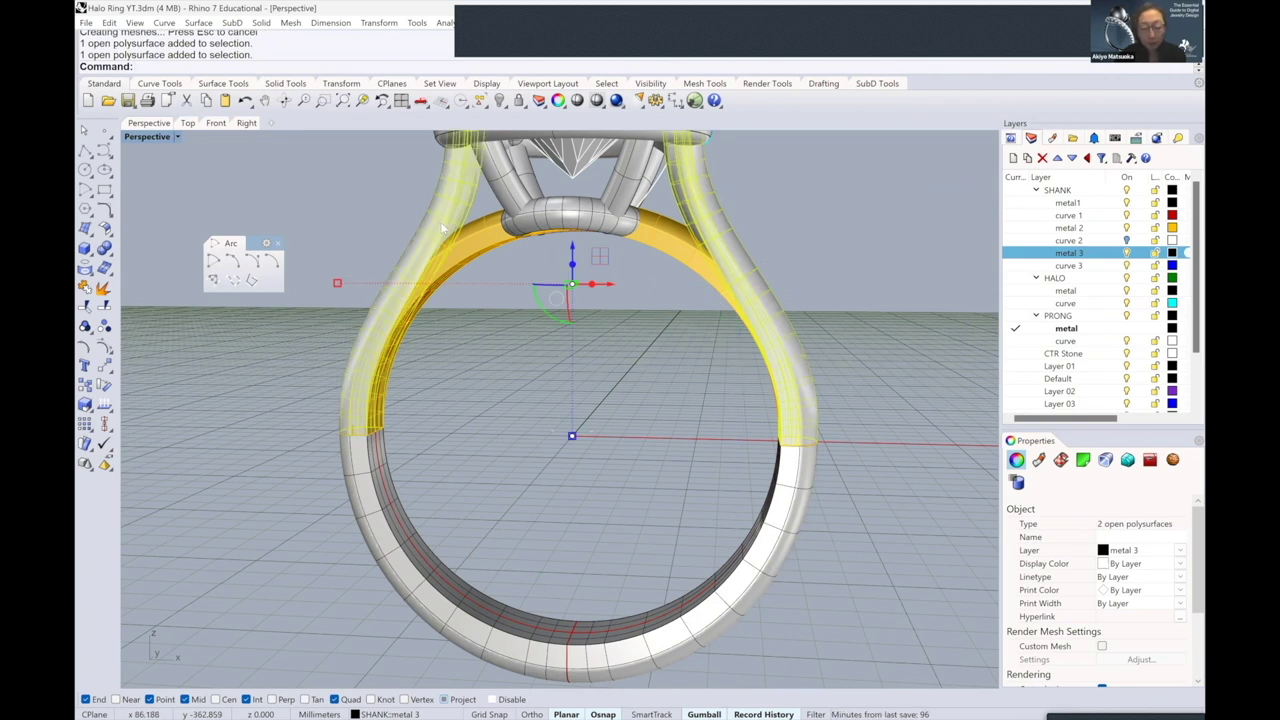
type("Cap")
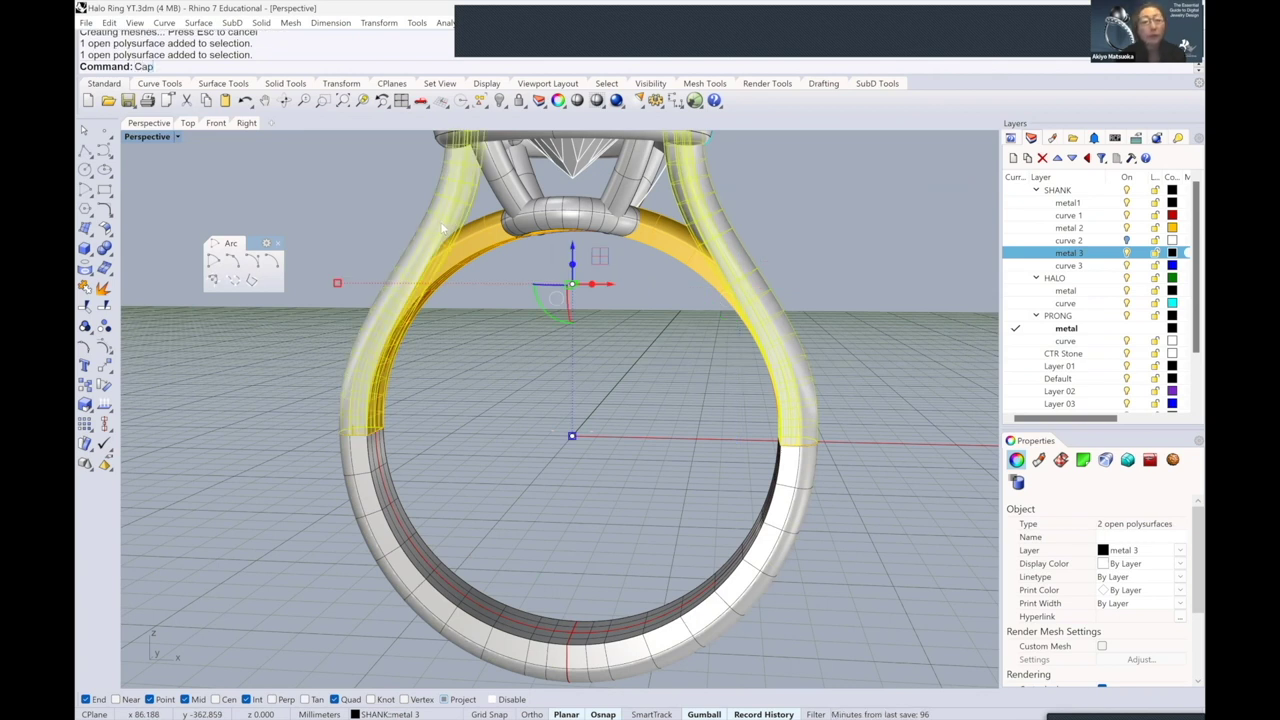
key("Return")
left_click(650, 397)
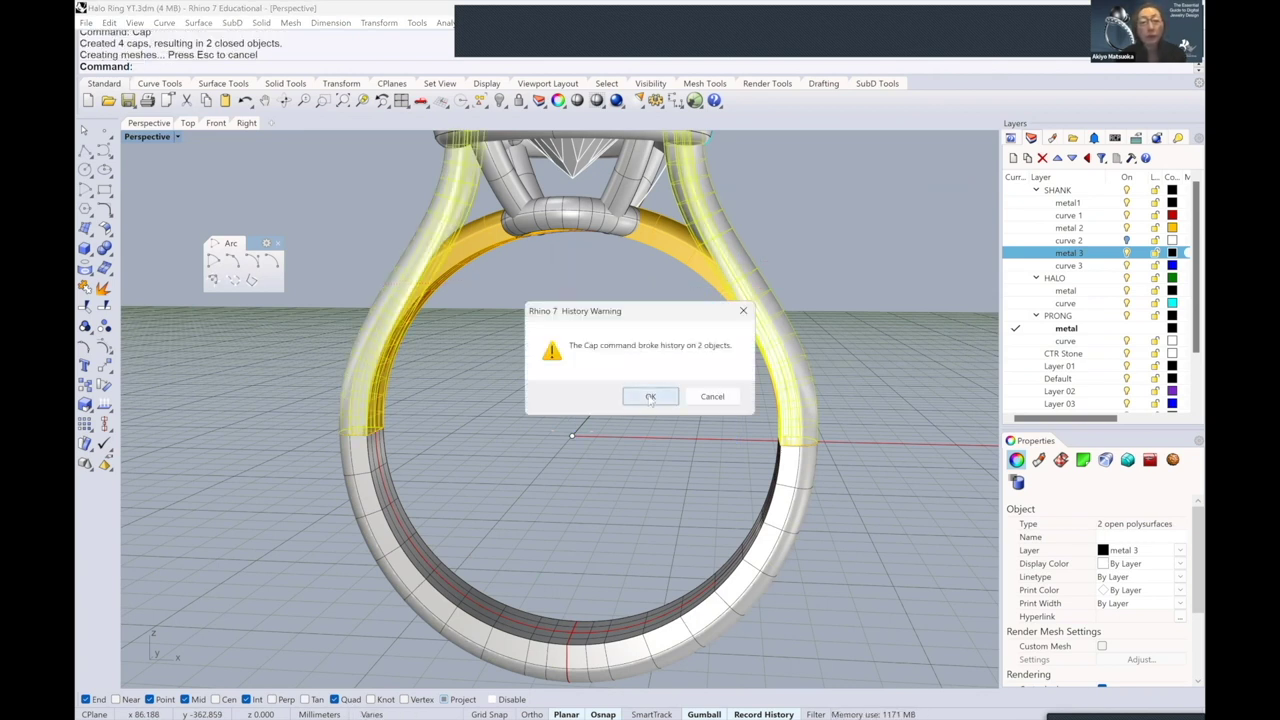
left_click(783, 285)
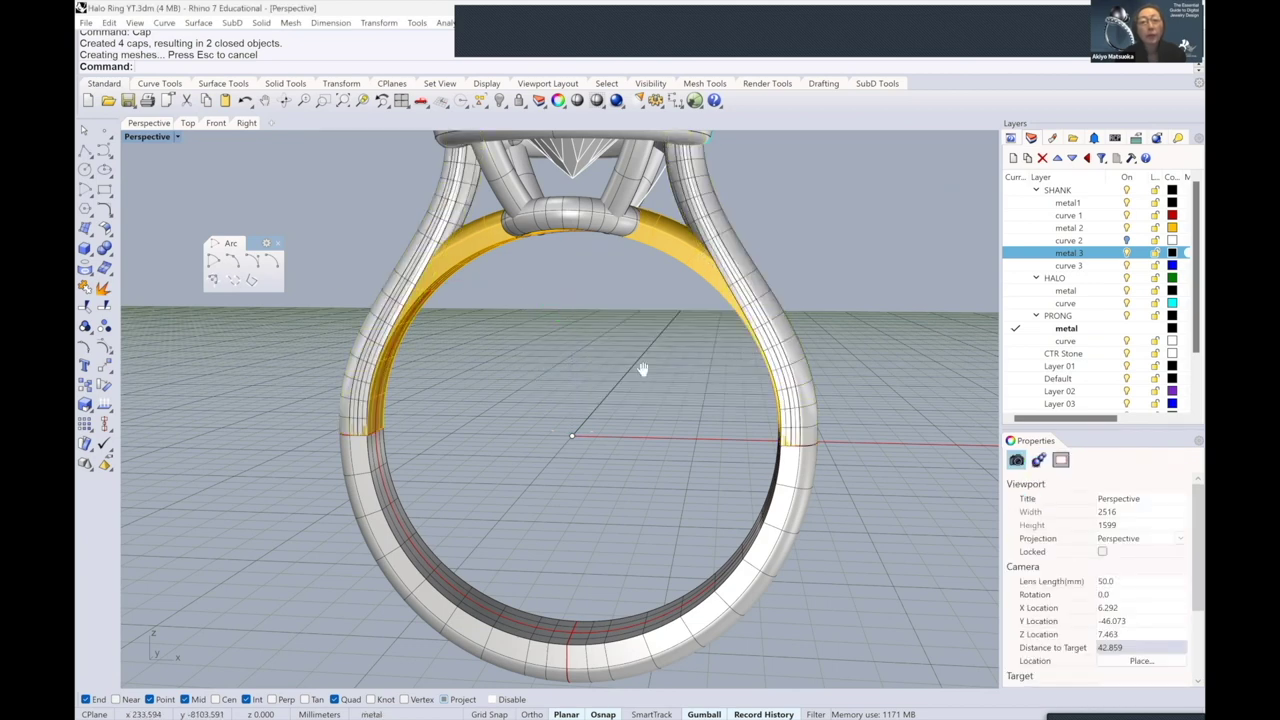
- Try a Boolean Difference of the rounded rail under the head from the gold upper shank with DeleteInput=Yes, and undo it
right_click_drag(643, 369, 639, 357, "shift")
right_click_drag(526, 400, 700, 355)
scroll(540, 368, "up", 5)
scroll(603, 352, "up", 4)
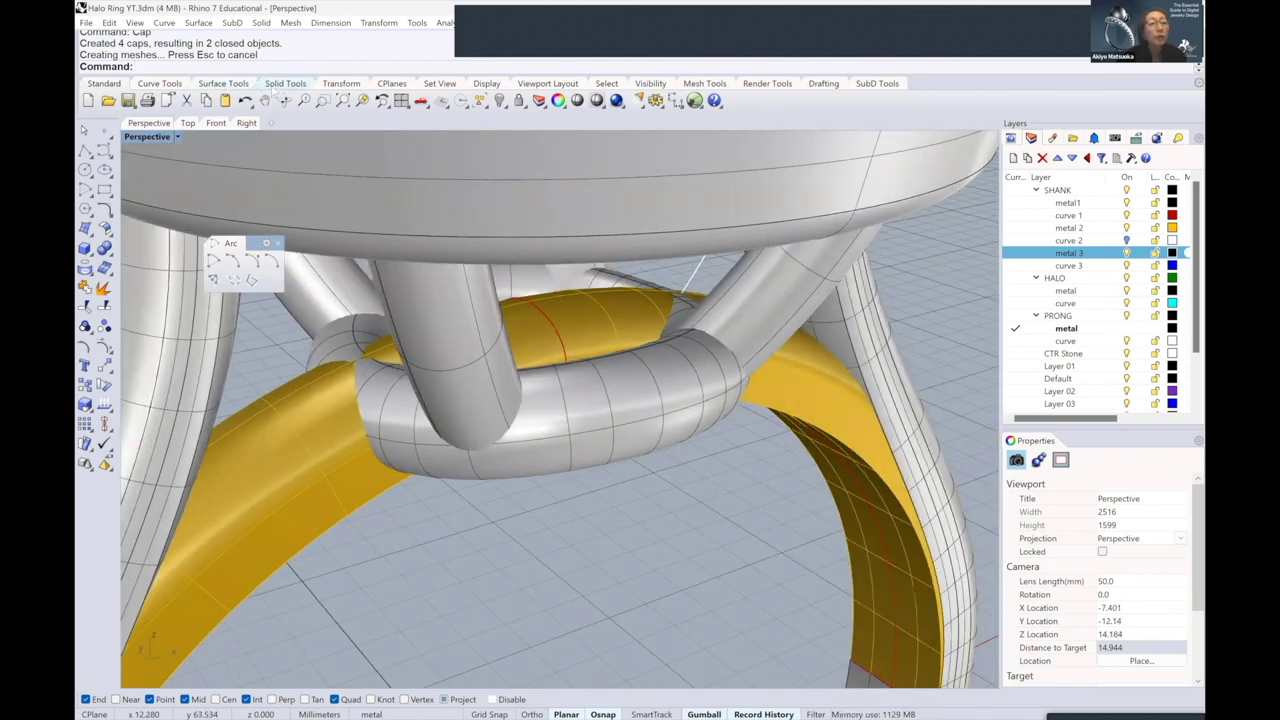
left_click(278, 84)
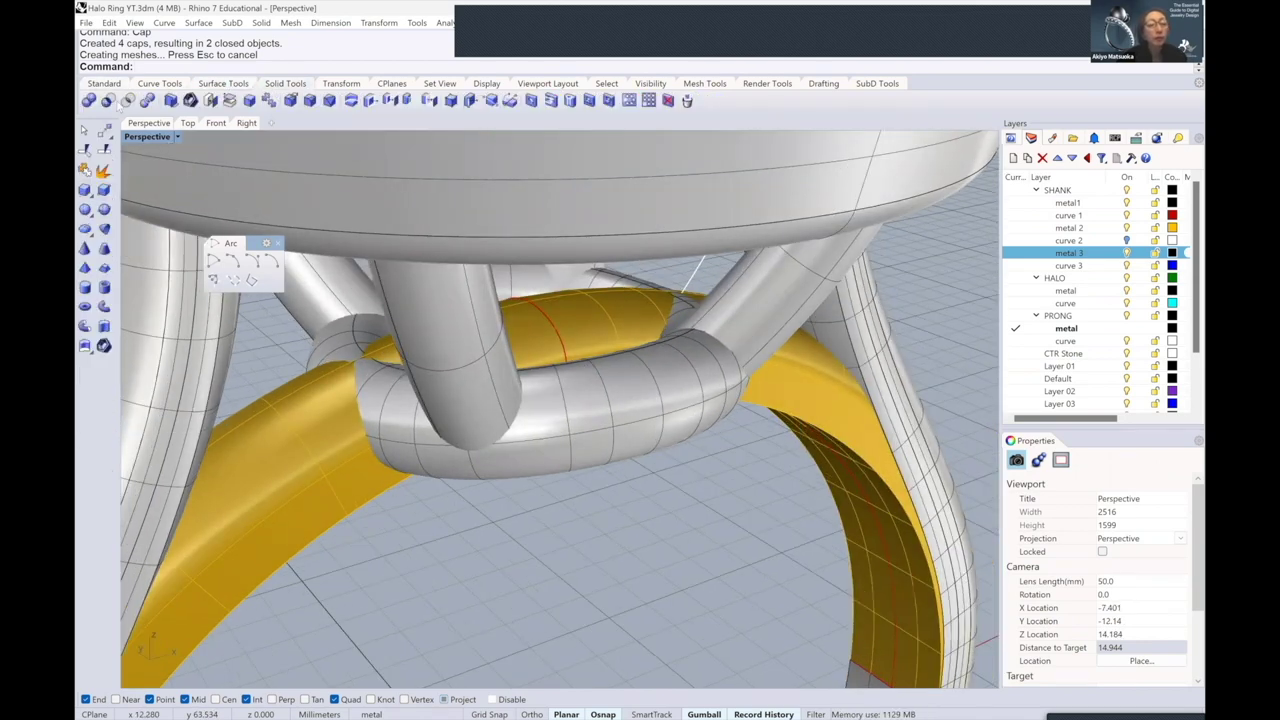
left_click(108, 100)
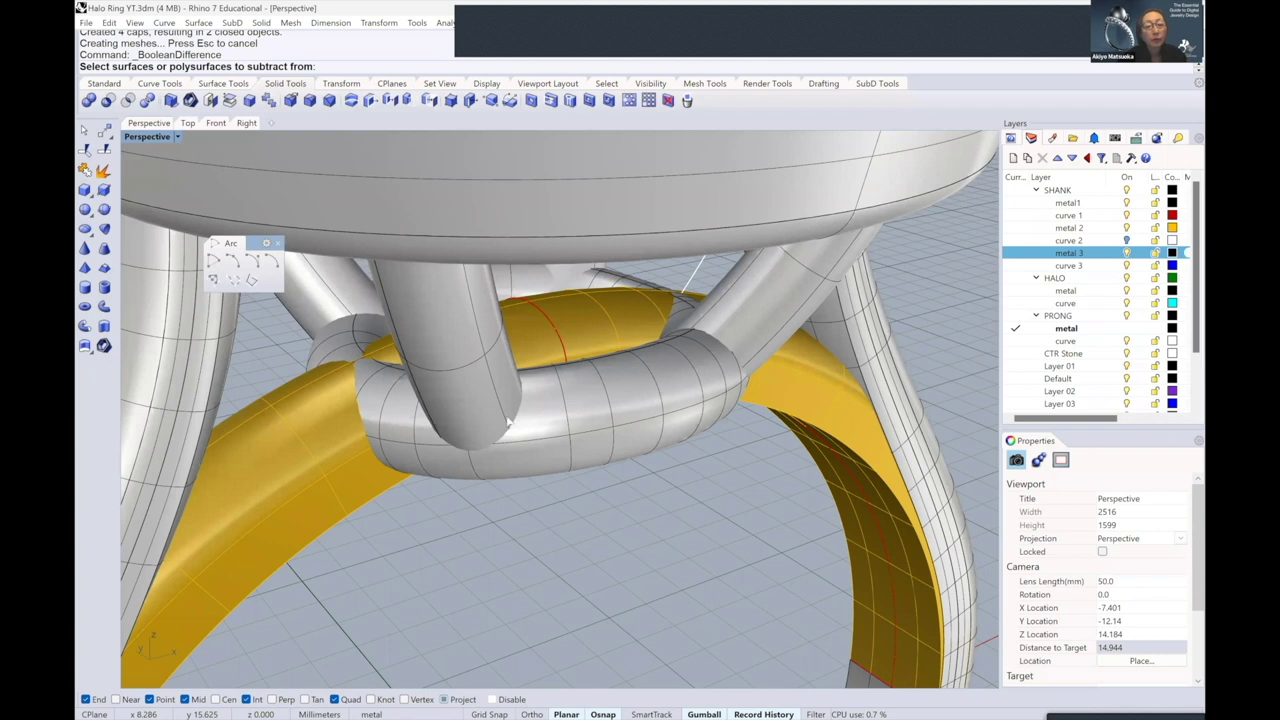
left_click(301, 432)
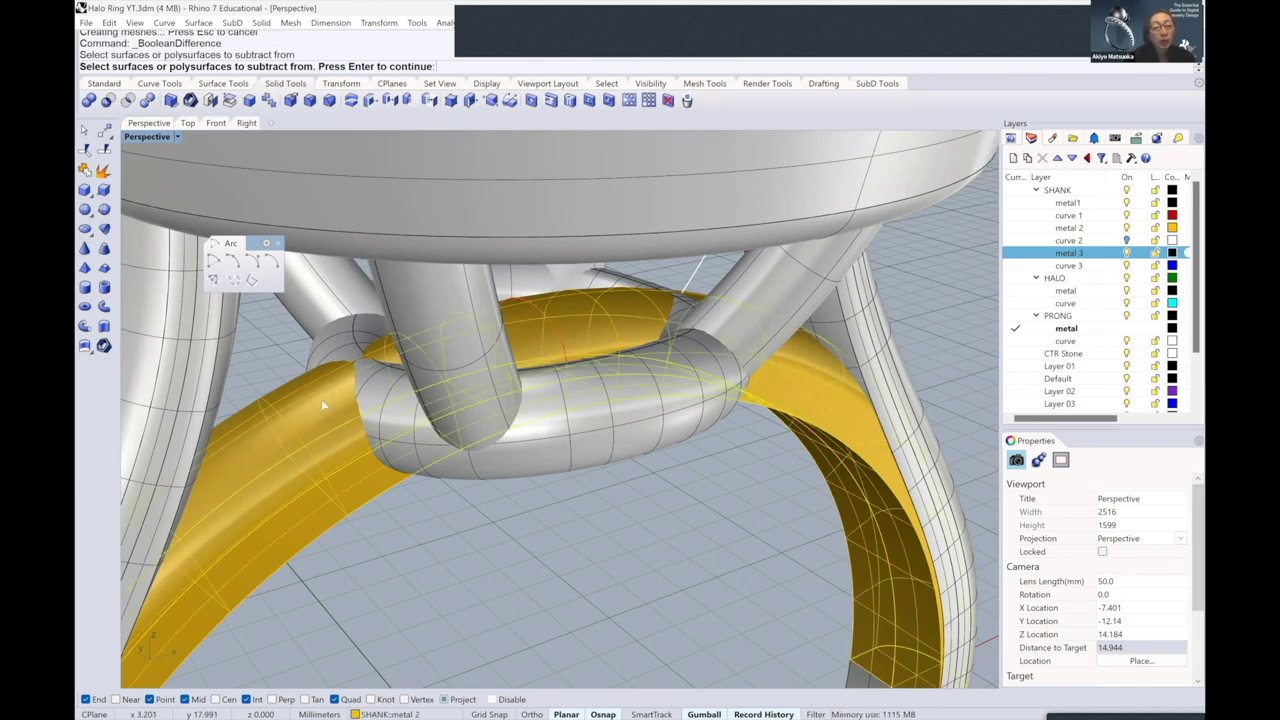
key("Return")
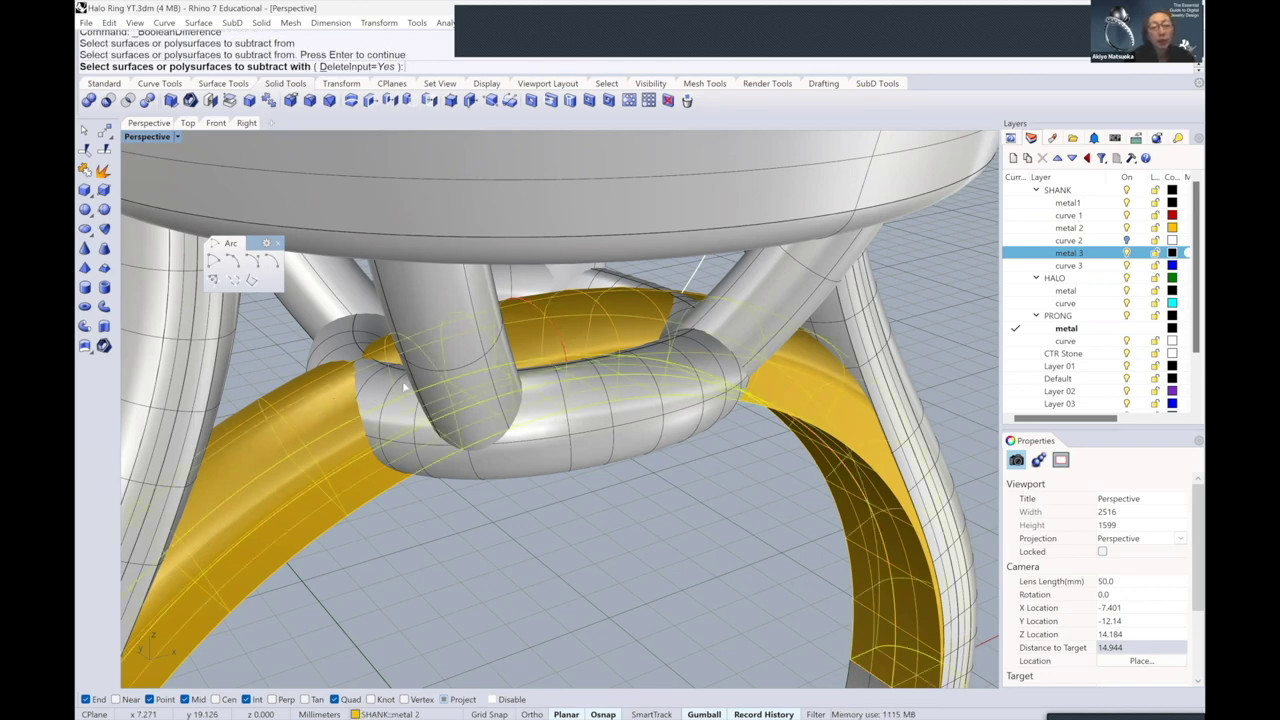
right_click_drag(405, 388, 572, 393)
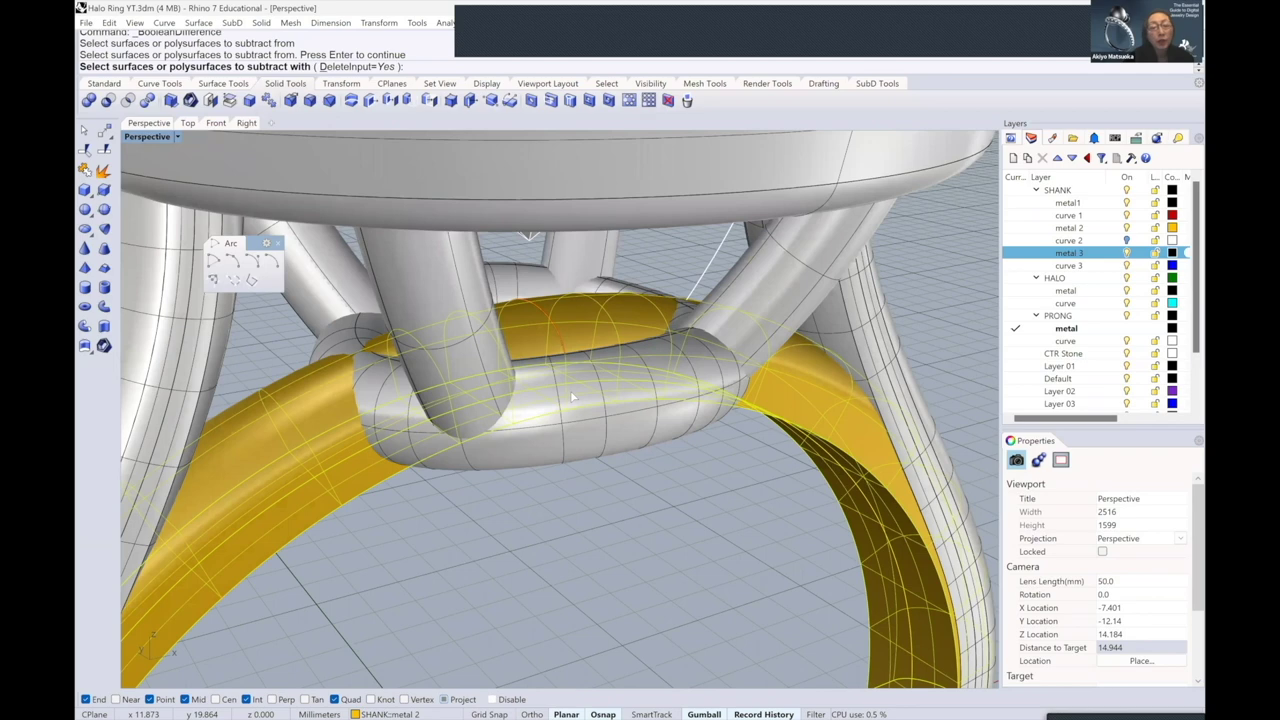
left_click(572, 397)
key("Return")
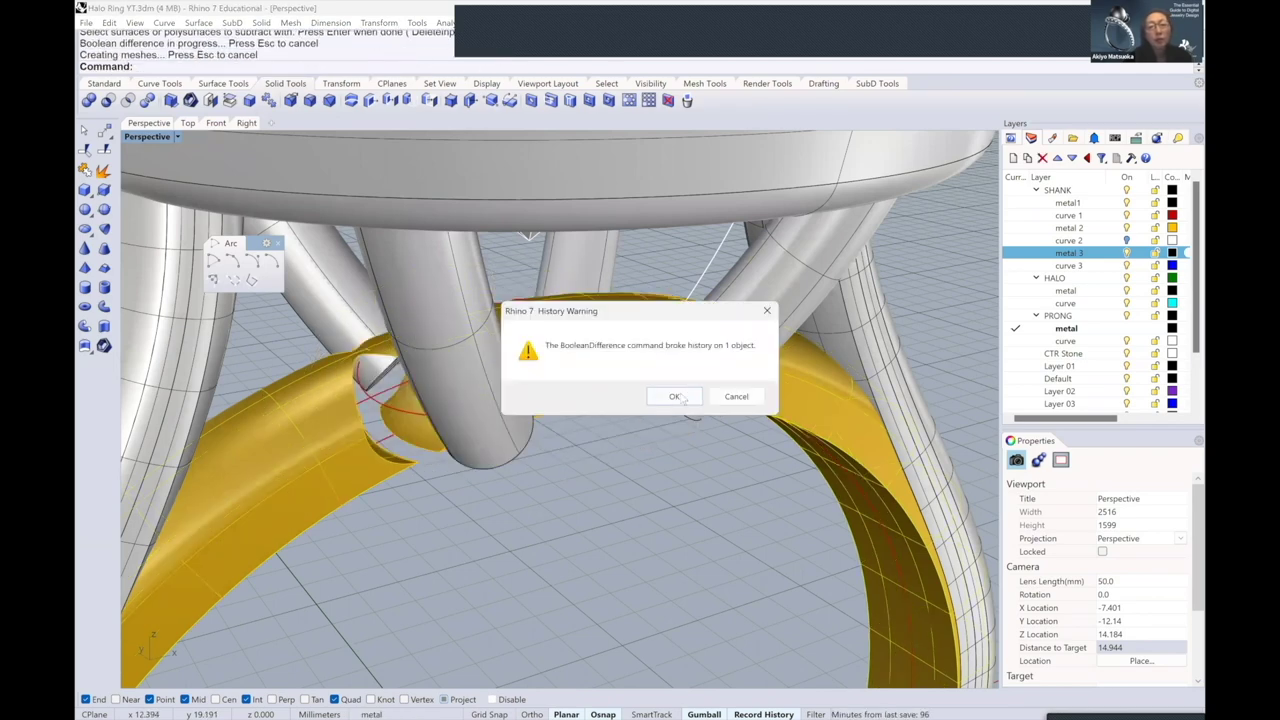
left_click(675, 397)
key("ctrl+z")
left_click(587, 499)
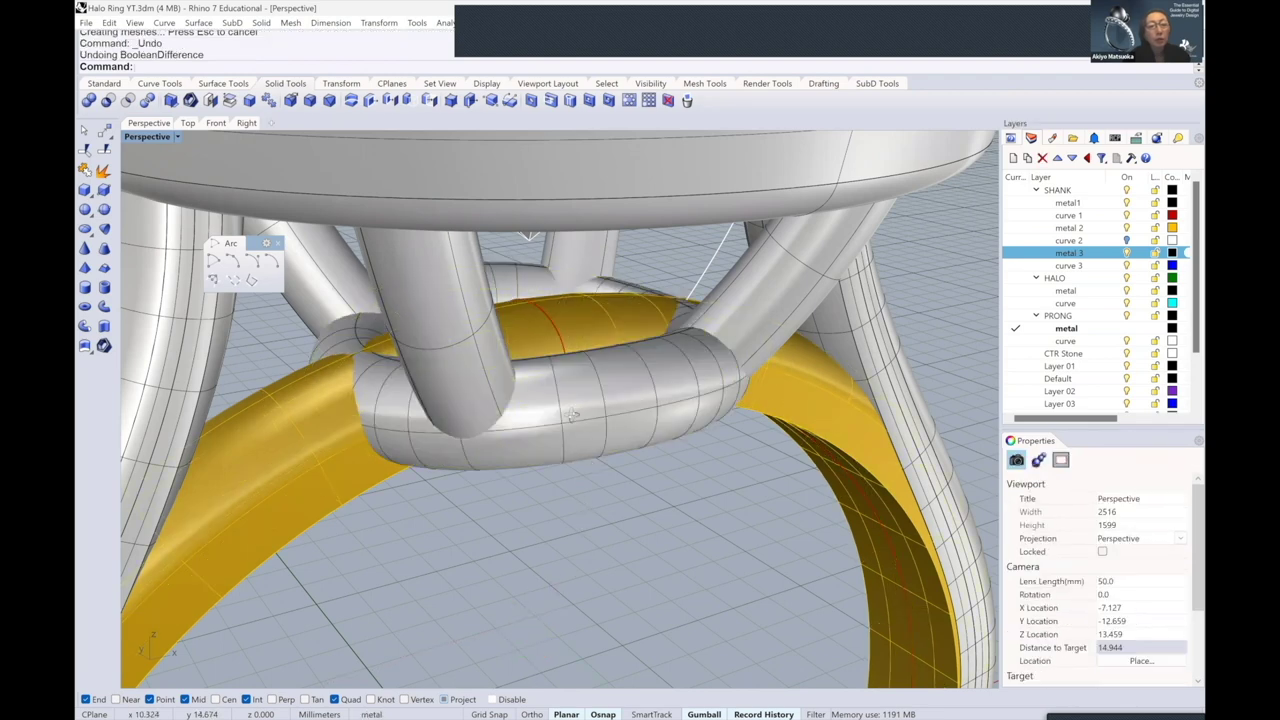
- Retry the Boolean Difference of the rounded rail from the gold upper shank with DeleteInput=Yes, and undo it
right_click_drag(564, 385, 571, 401)
right_click_drag(128, 240, 200, 226)
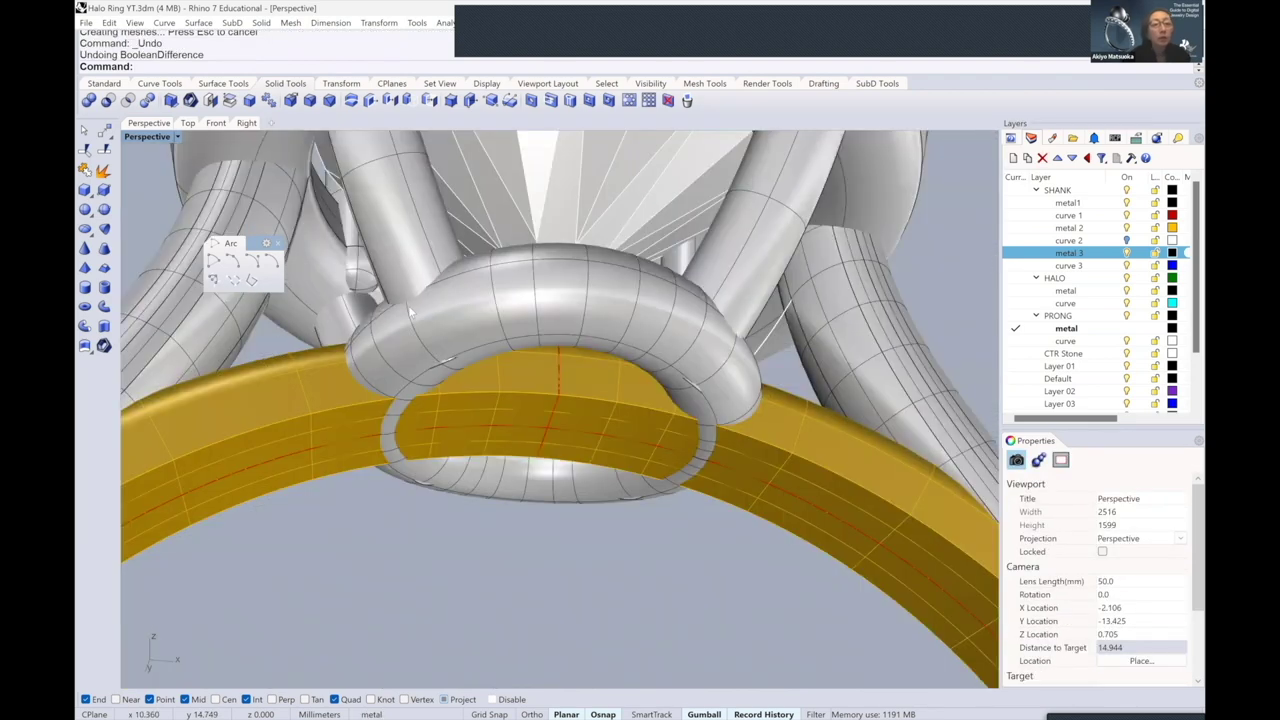
right_click_drag(418, 316, 500, 420)
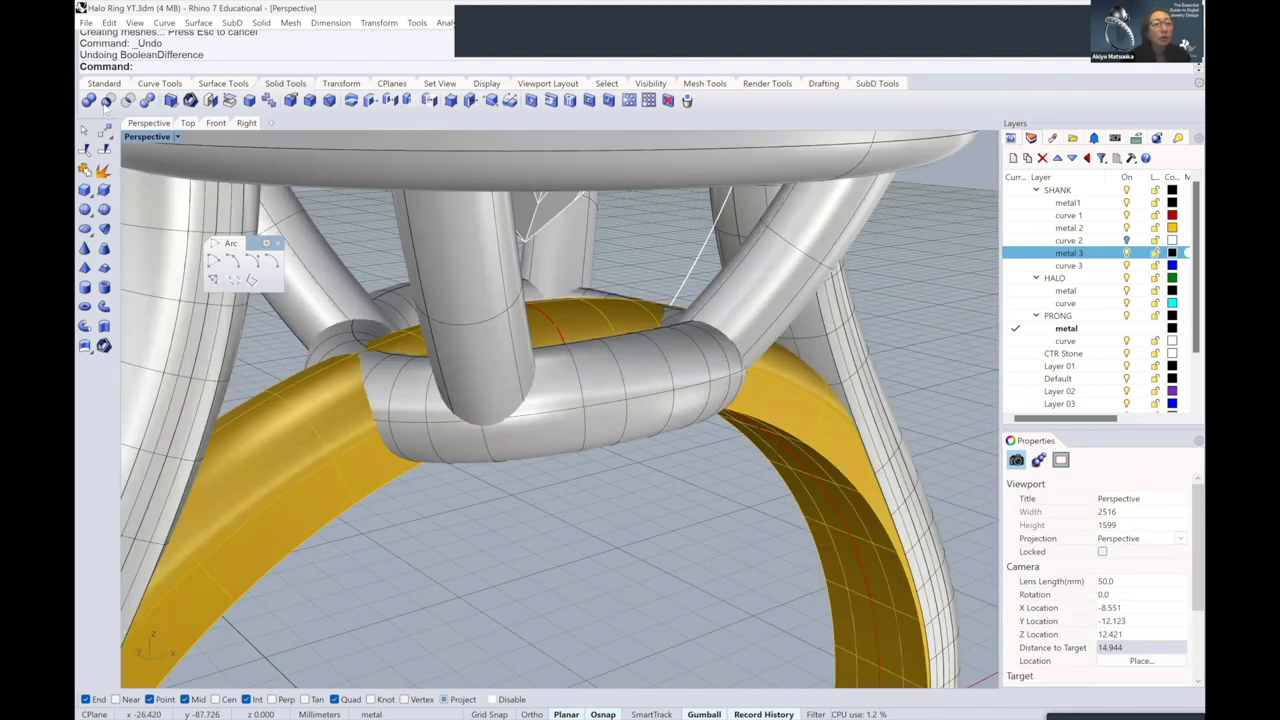
left_click(107, 101)
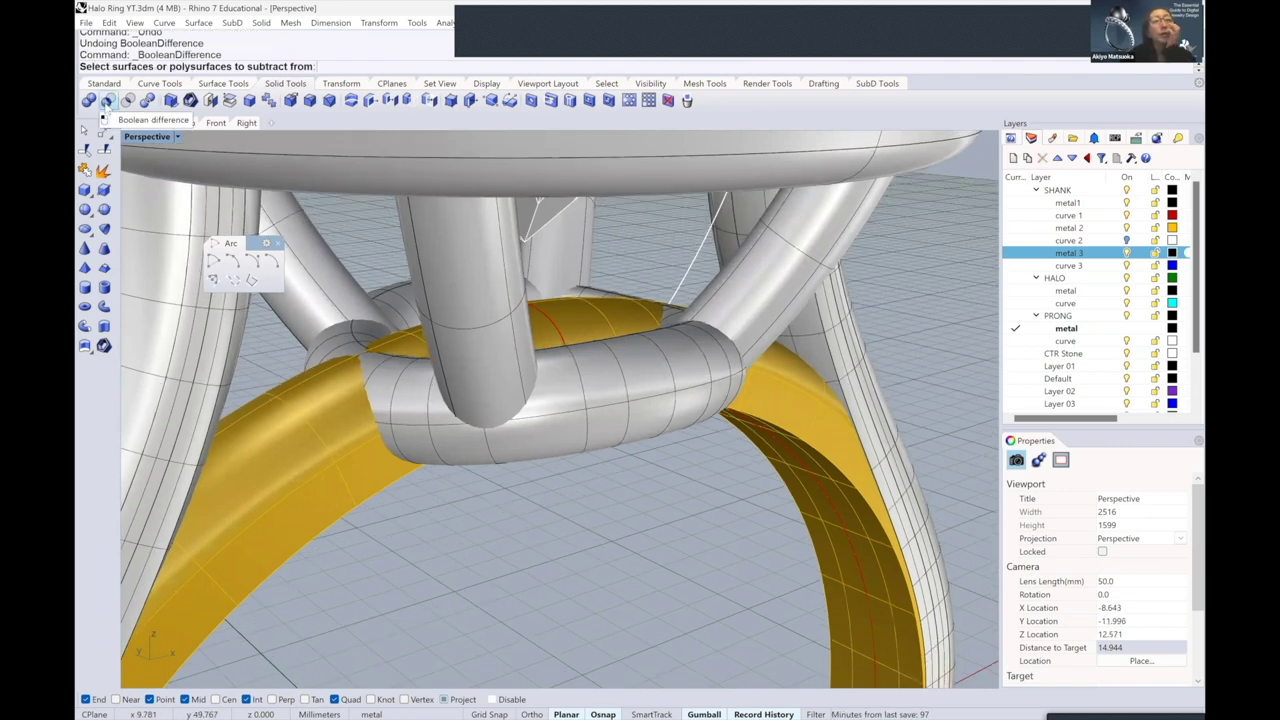
left_click(319, 420)
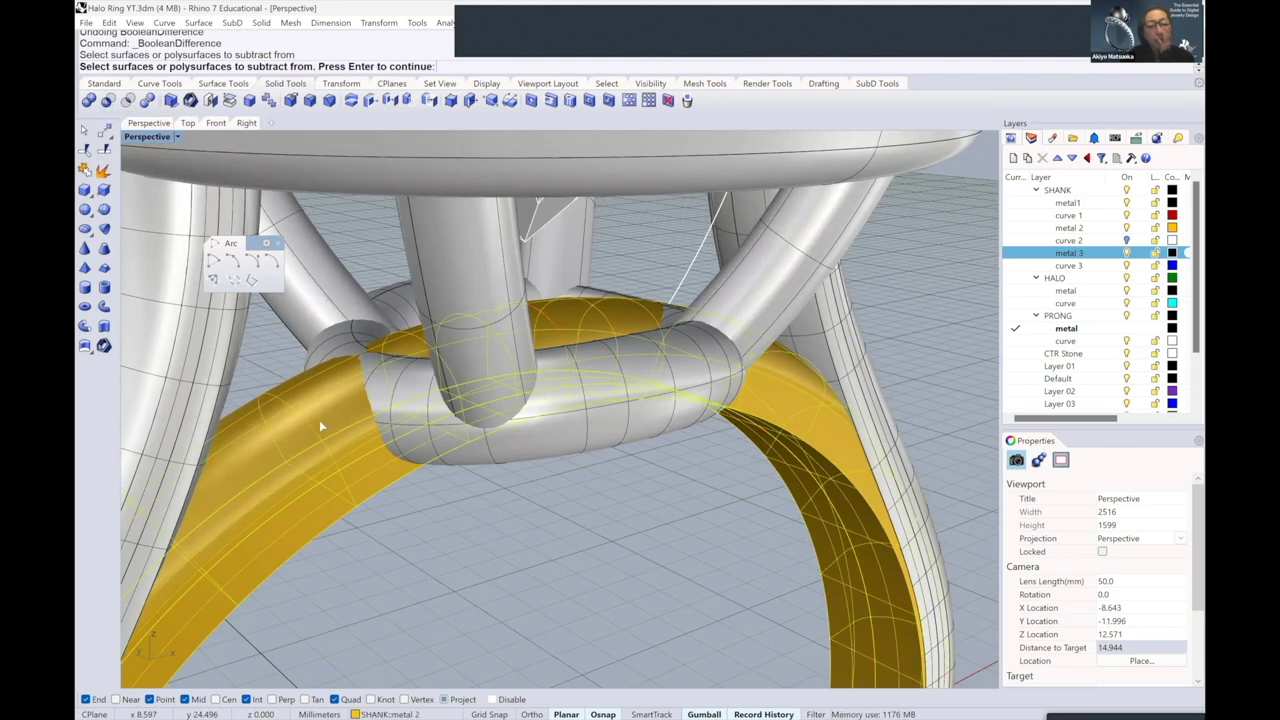
key("Return")
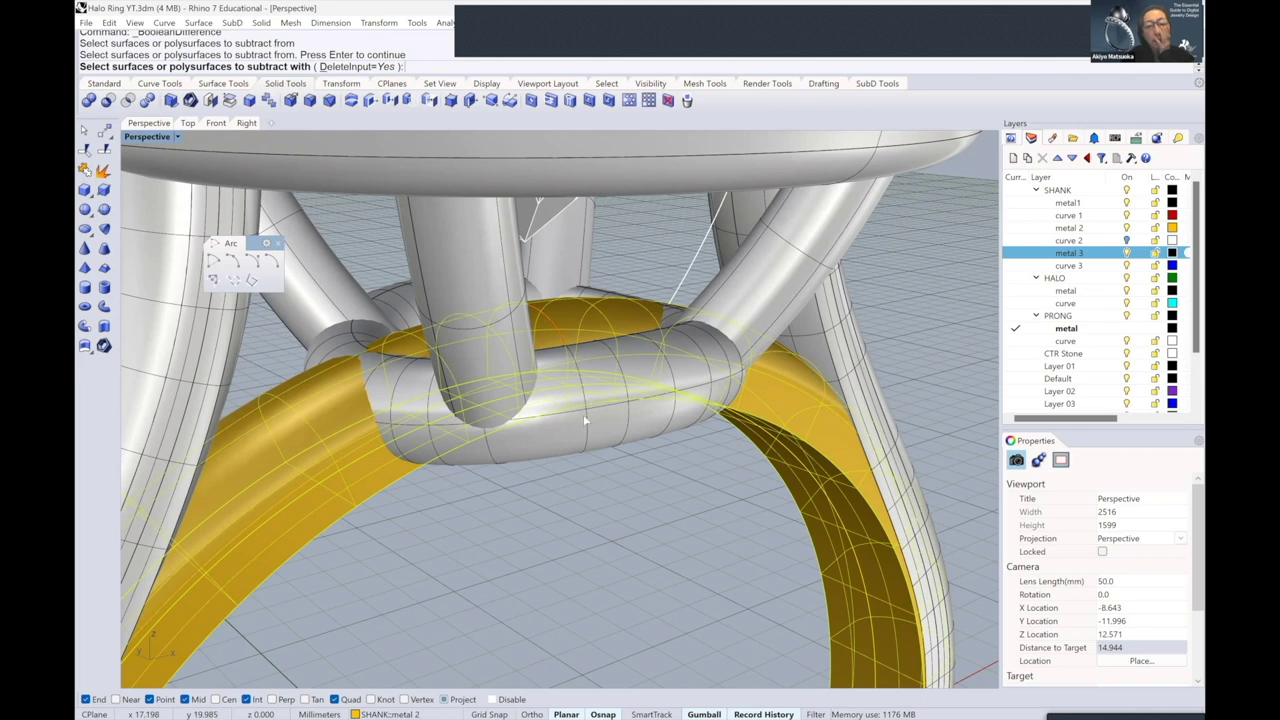
left_click(585, 421)
key("Return")
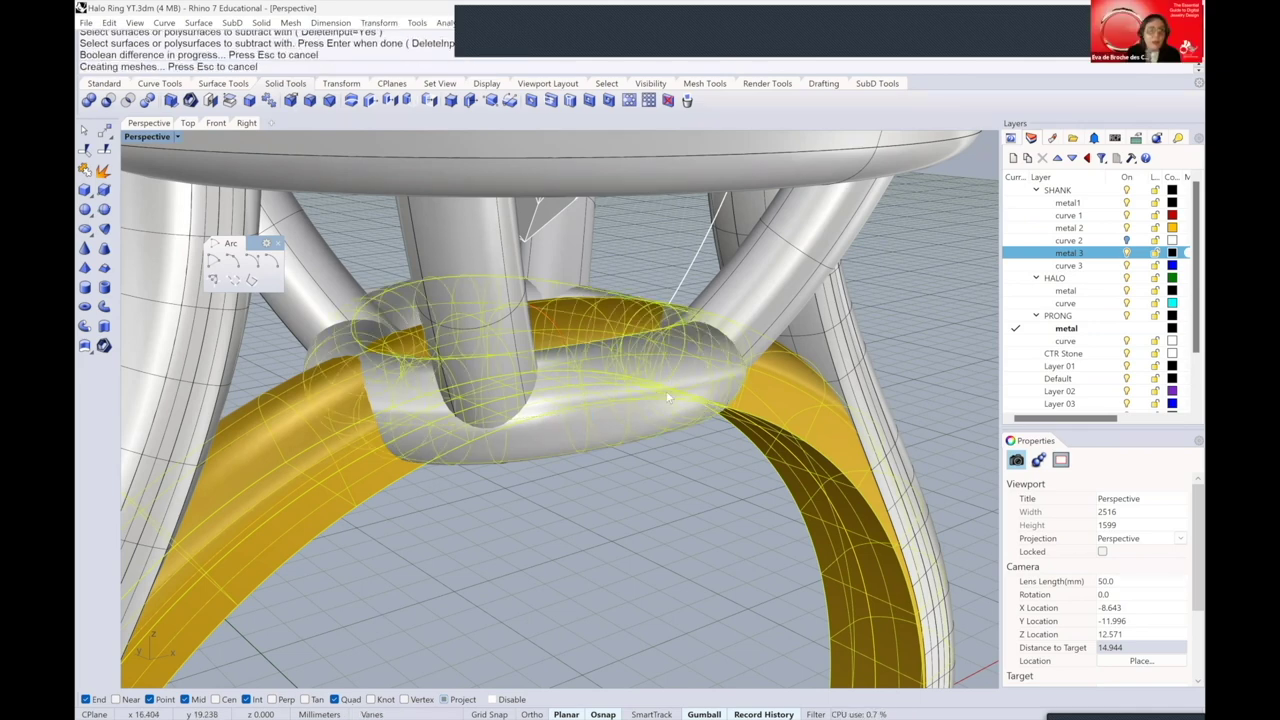
key("ctrl+z")
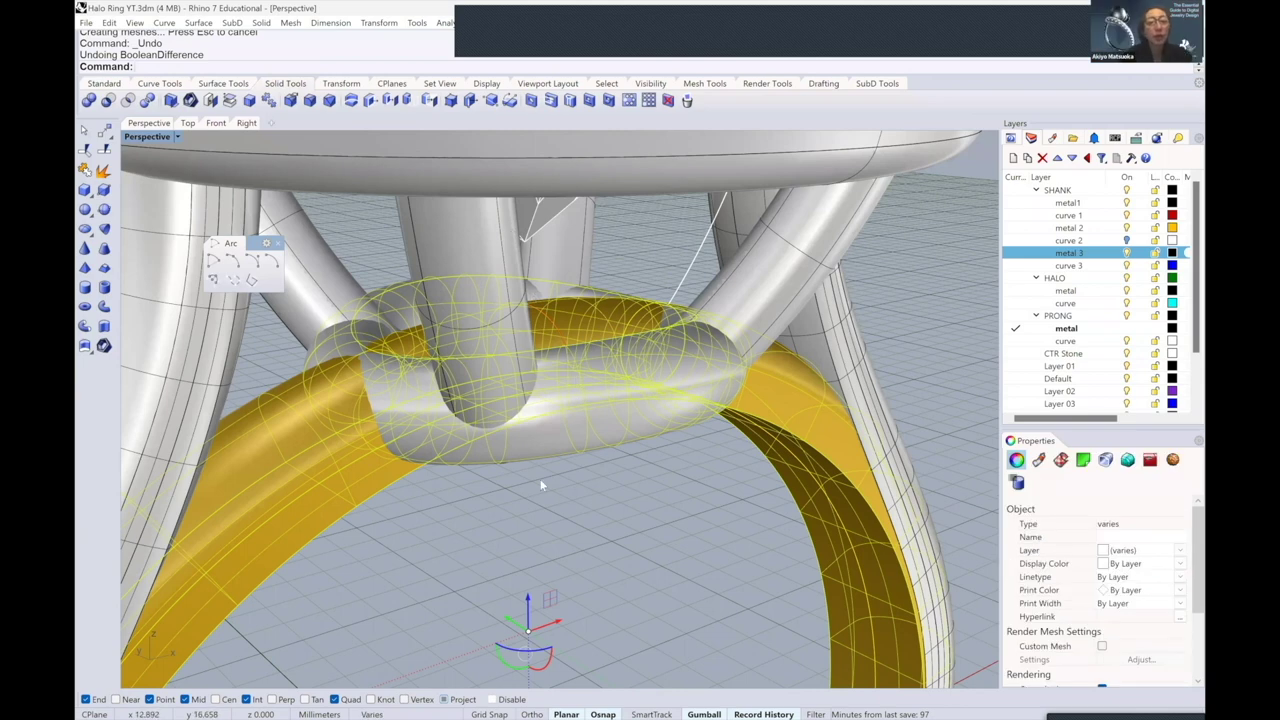
left_click(541, 485)
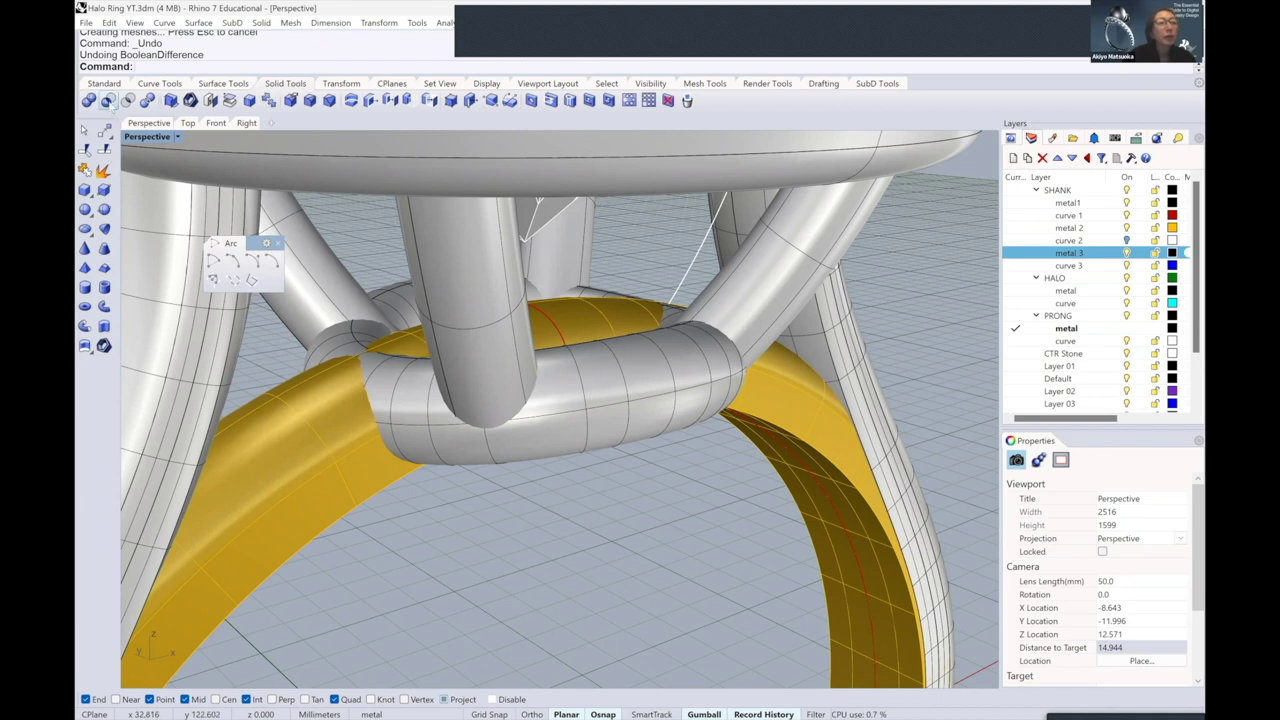
- Subtract the rounded rail under the head from the gold upper shank using Boolean Difference with DeleteInput=No
left_click(108, 101)
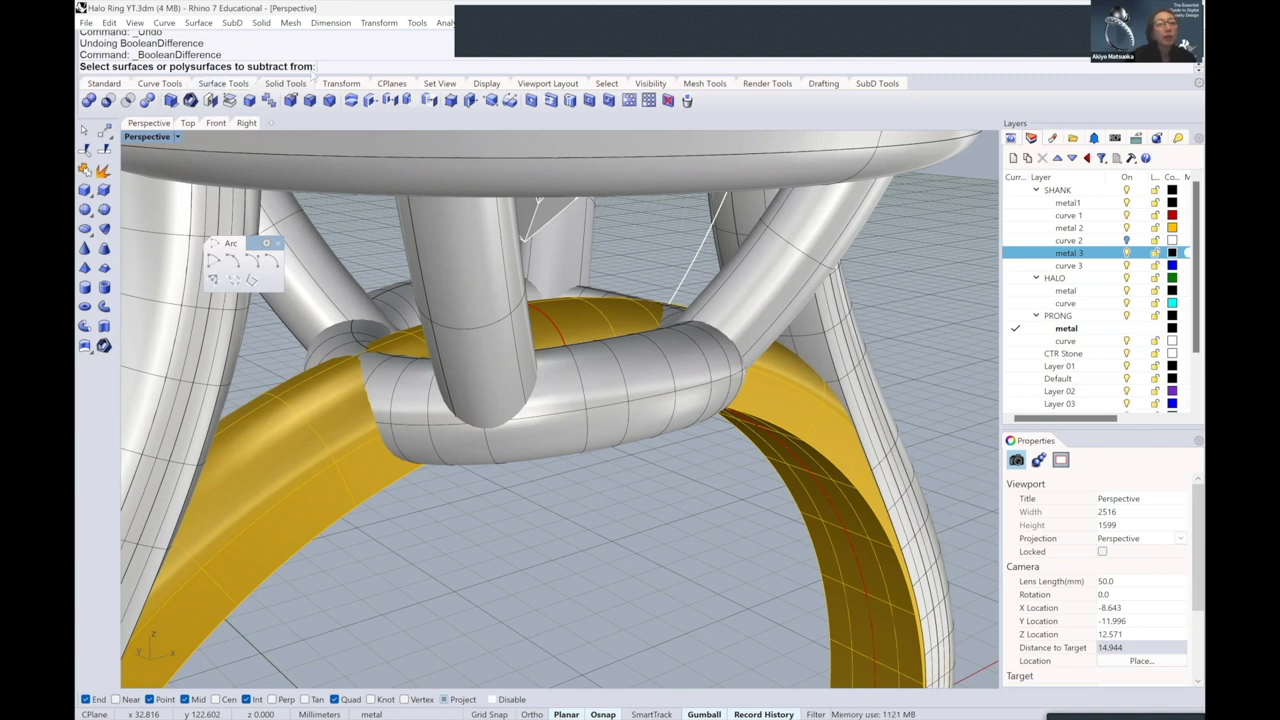
left_click(312, 441)
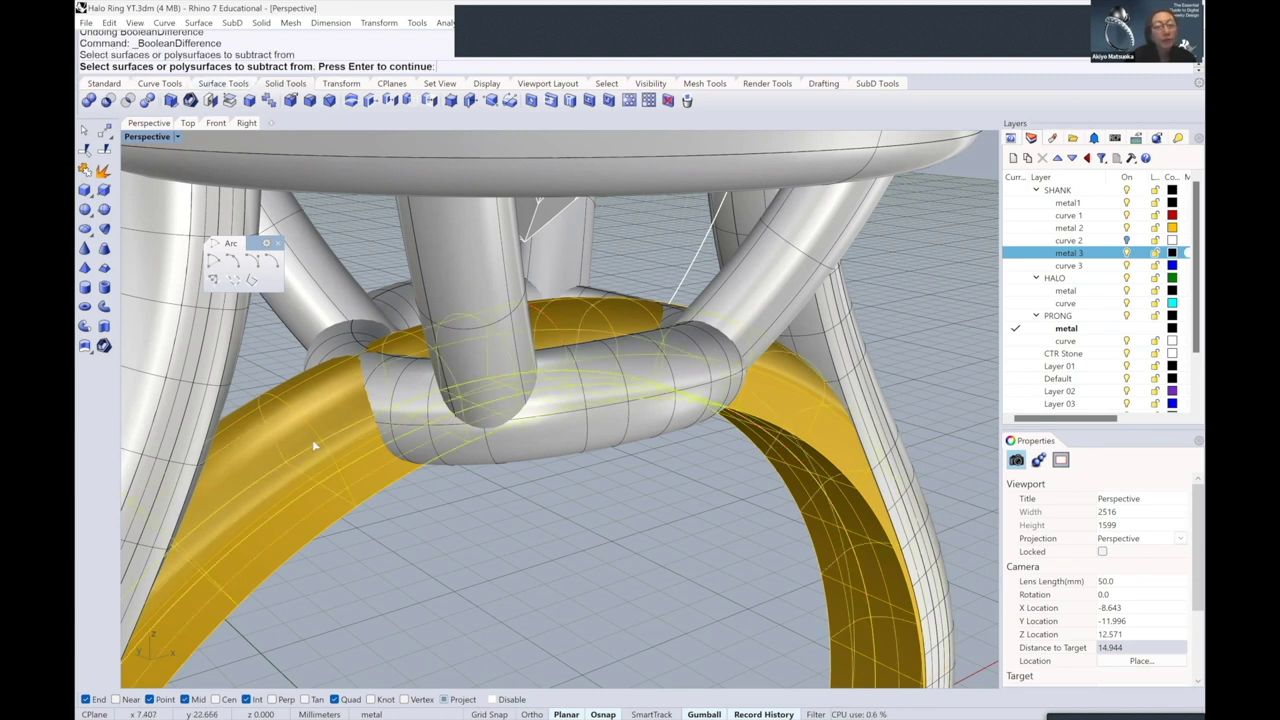
key("Return")
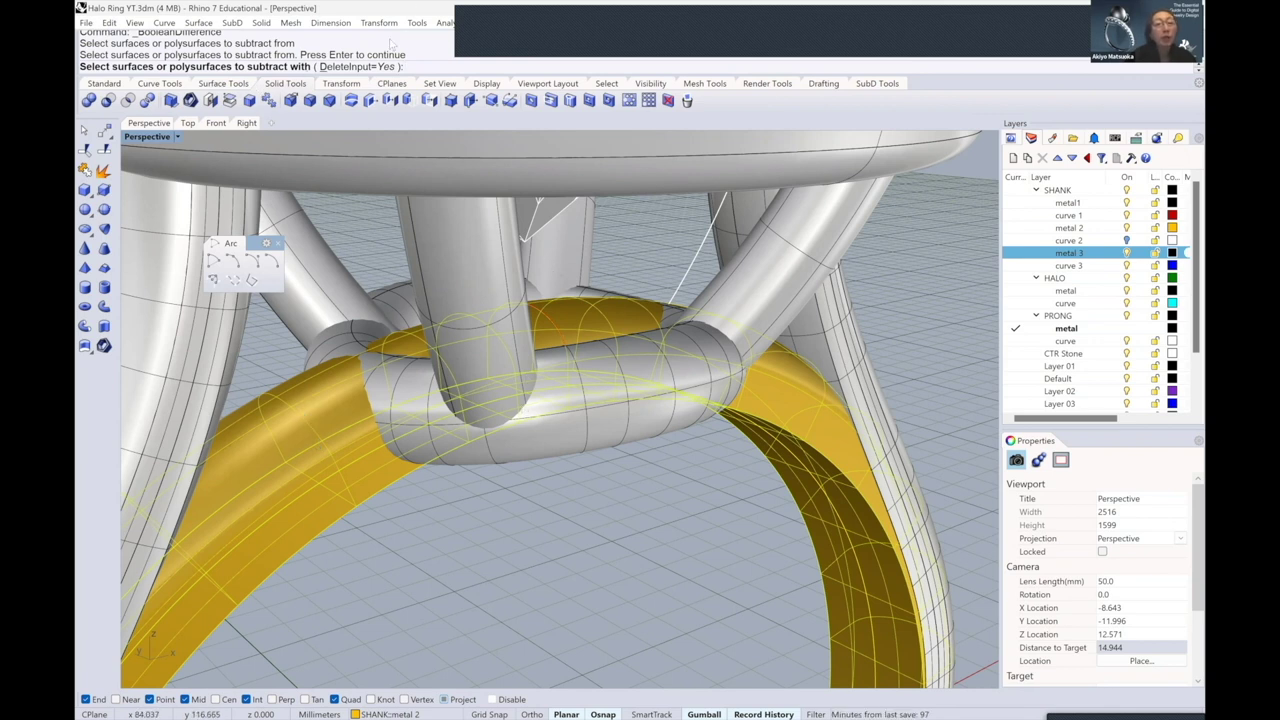
left_click(358, 67)
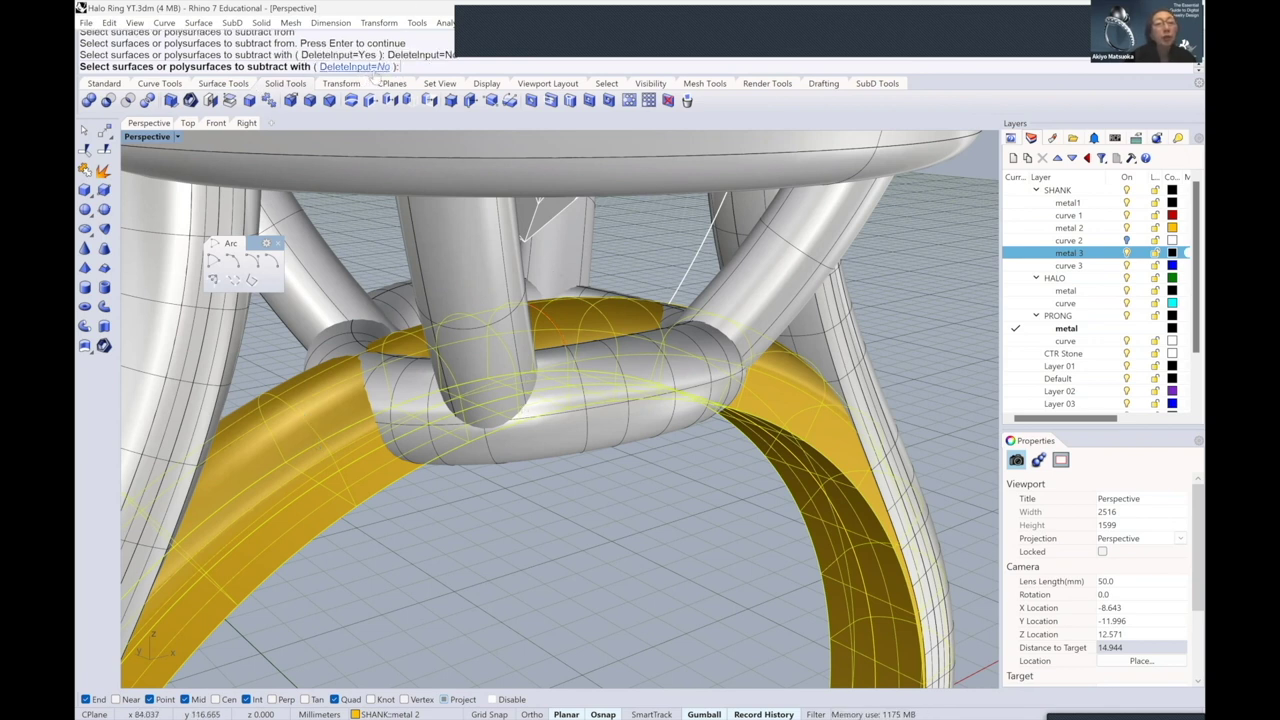
left_click(602, 400)
key("Return")
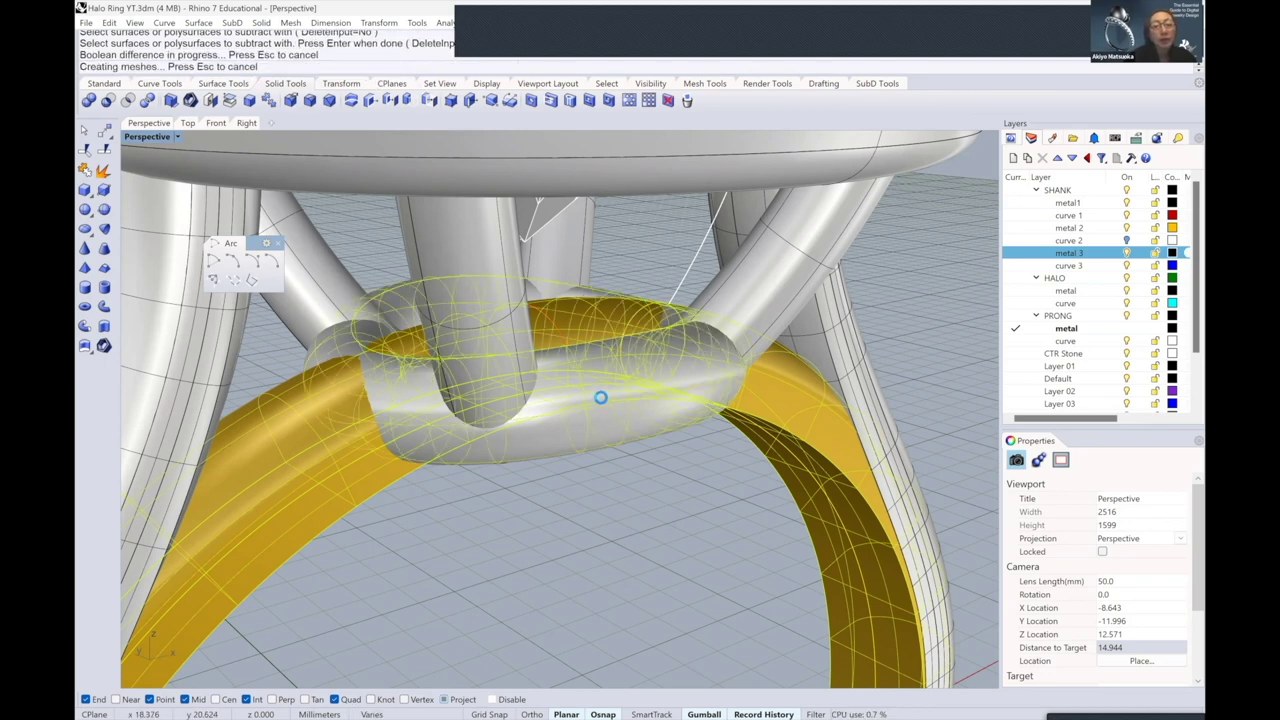
- Try deleting the gold shank piece inside the rail, and undo both the deletion and the Boolean Difference
right_click_drag(585, 395, 436, 354)
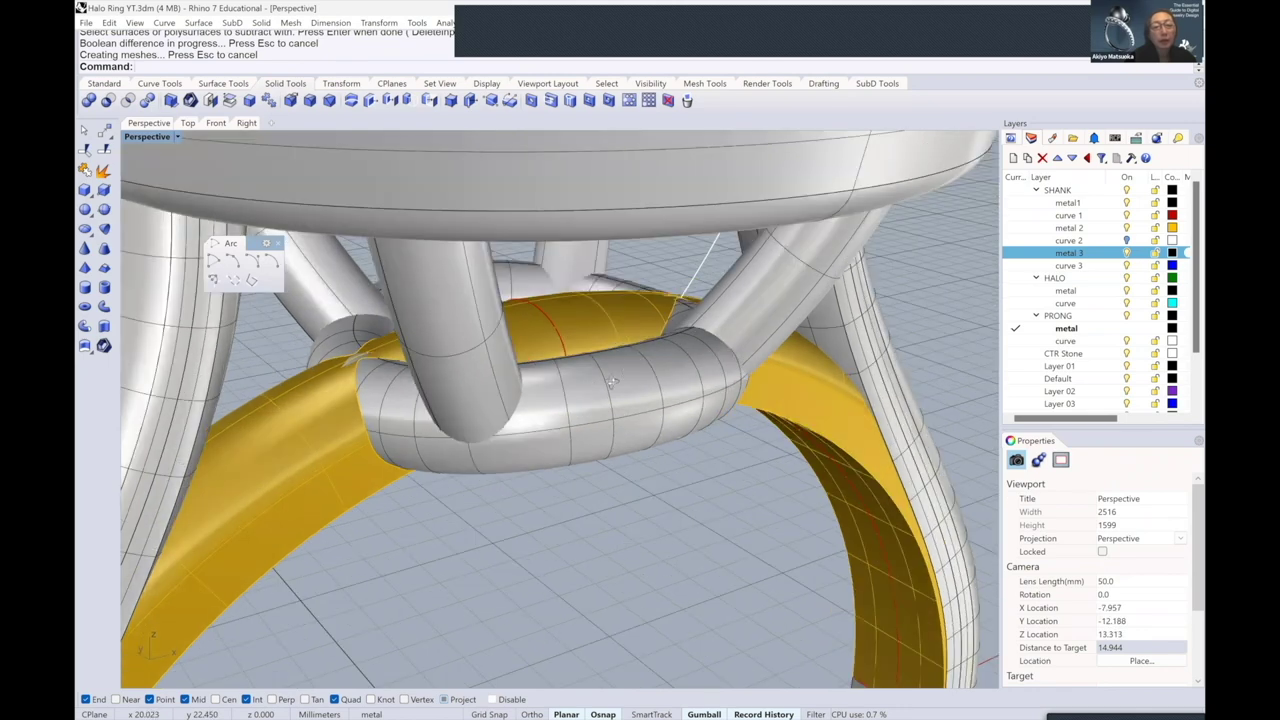
scroll(436, 354, "up", 5)
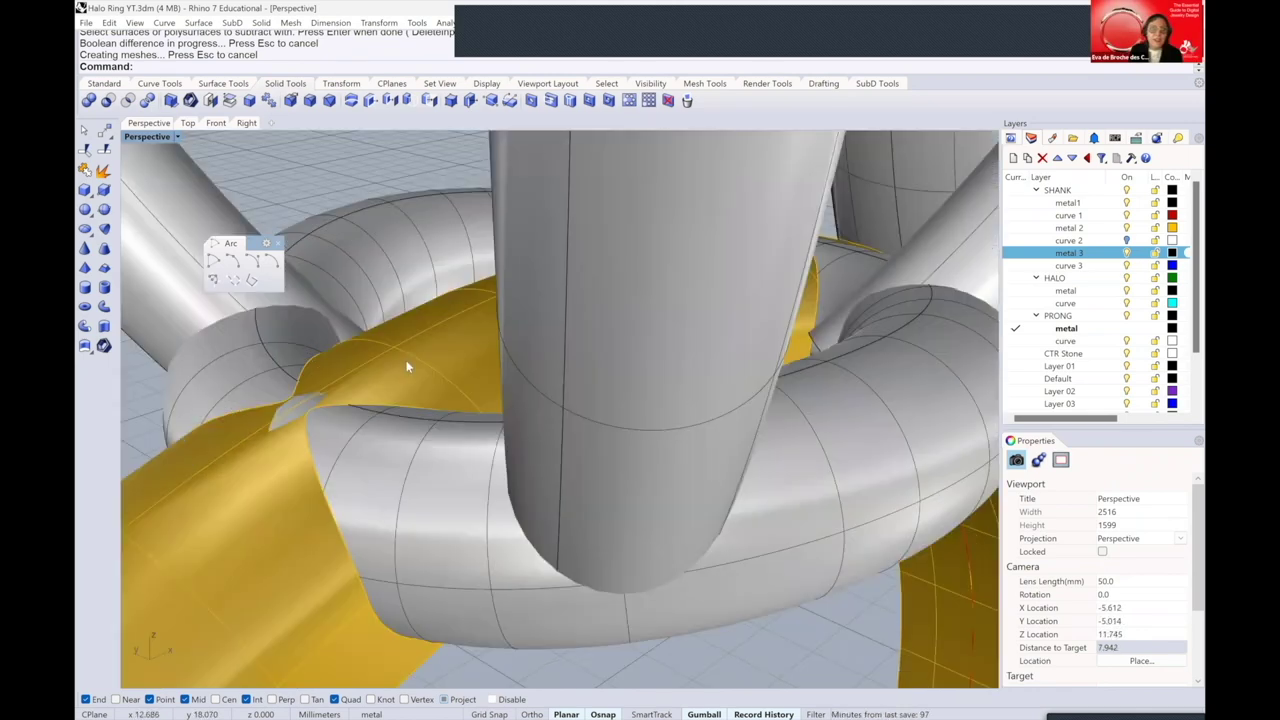
left_click(406, 364)
scroll(406, 364, "down", 3)
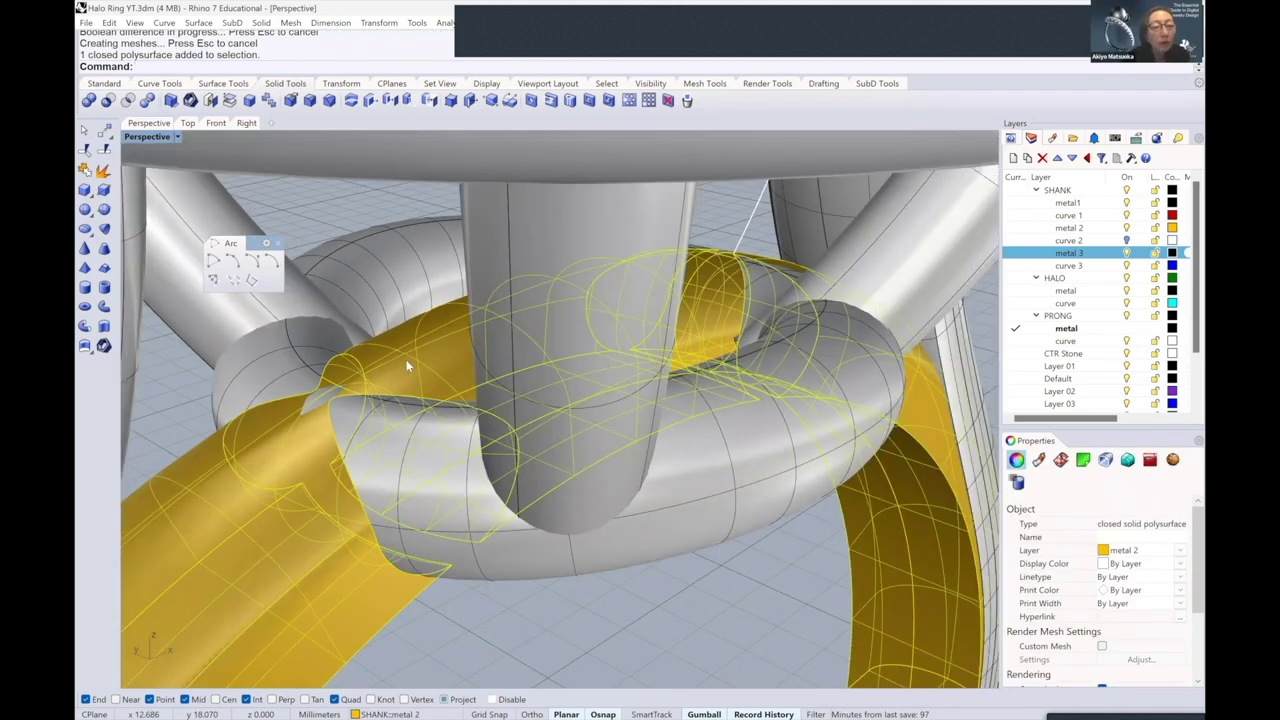
scroll(406, 366, "up", 3)
scroll(363, 375, "up", 2)
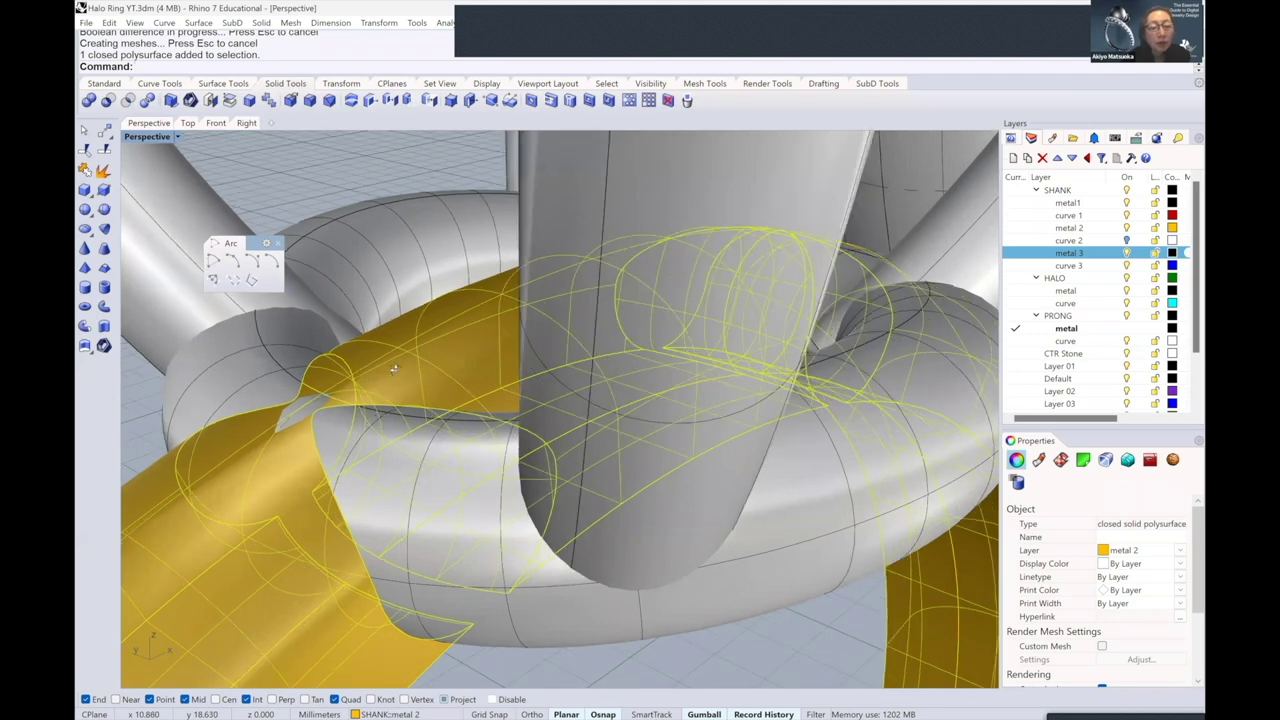
right_click_drag(394, 369, 500, 373)
scroll(460, 358, "down", 2)
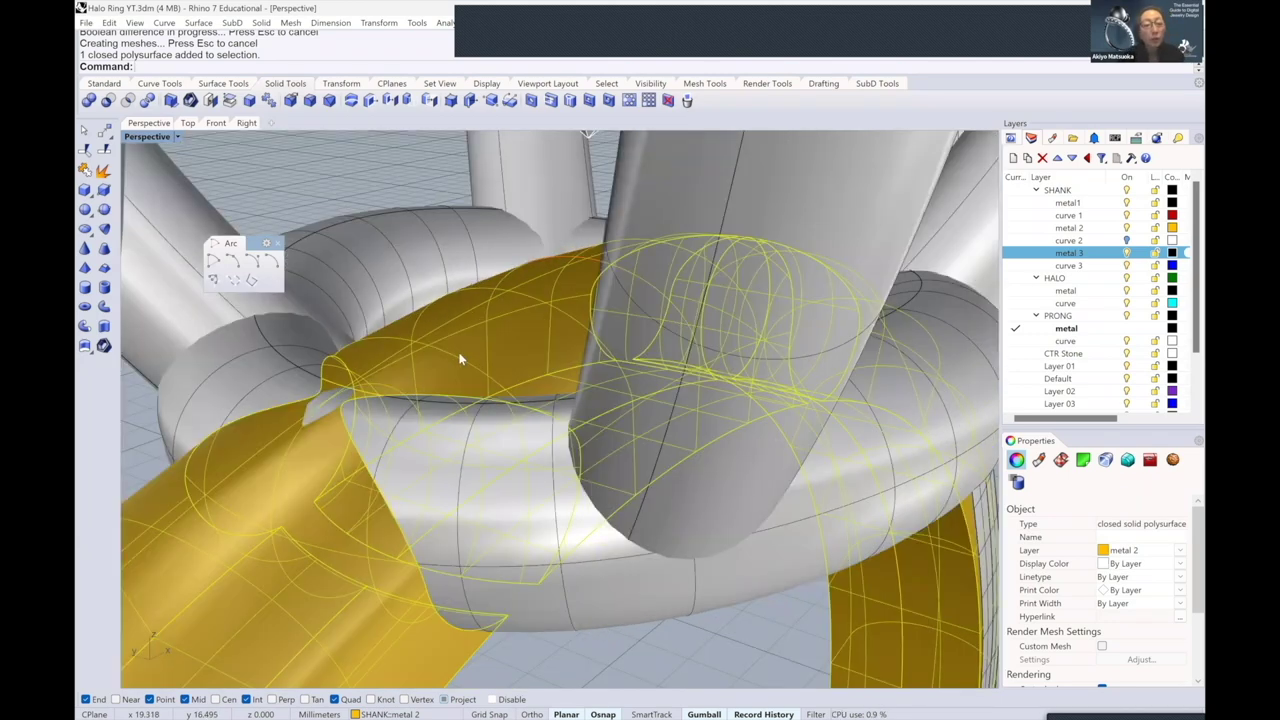
key("Delete")
key("ctrl+z")
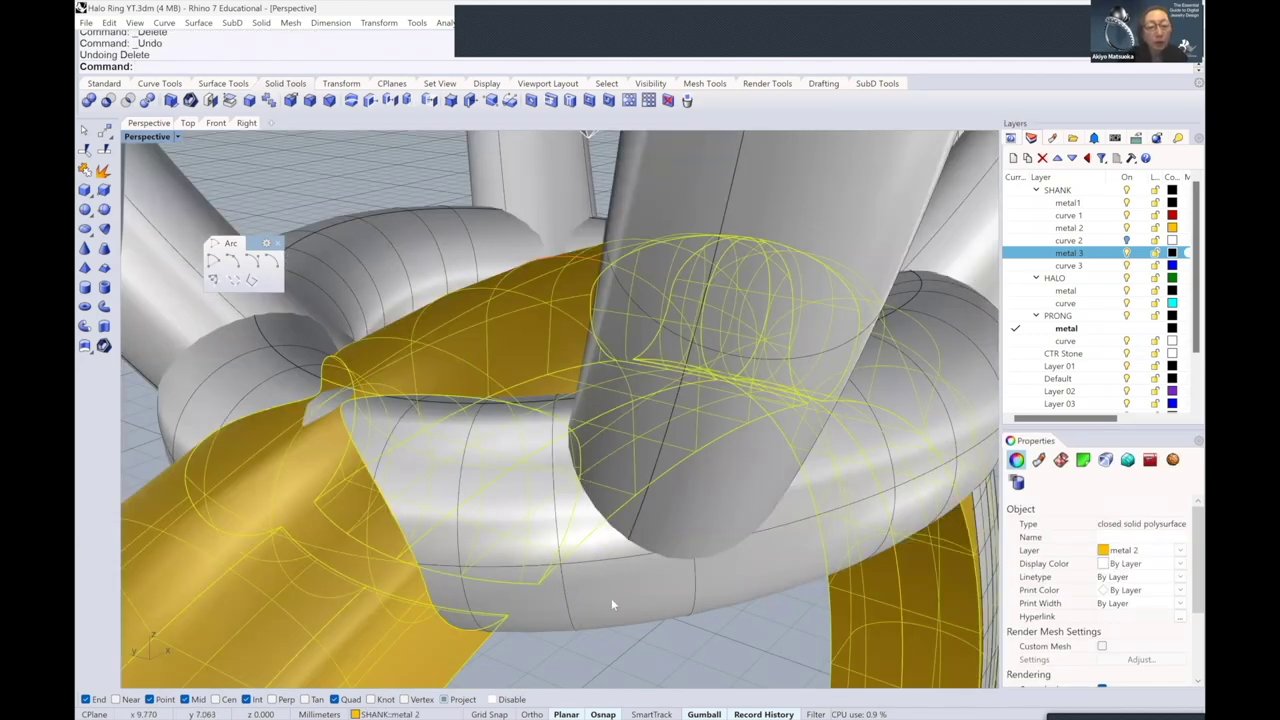
left_click(728, 618)
key("ctrl+z")
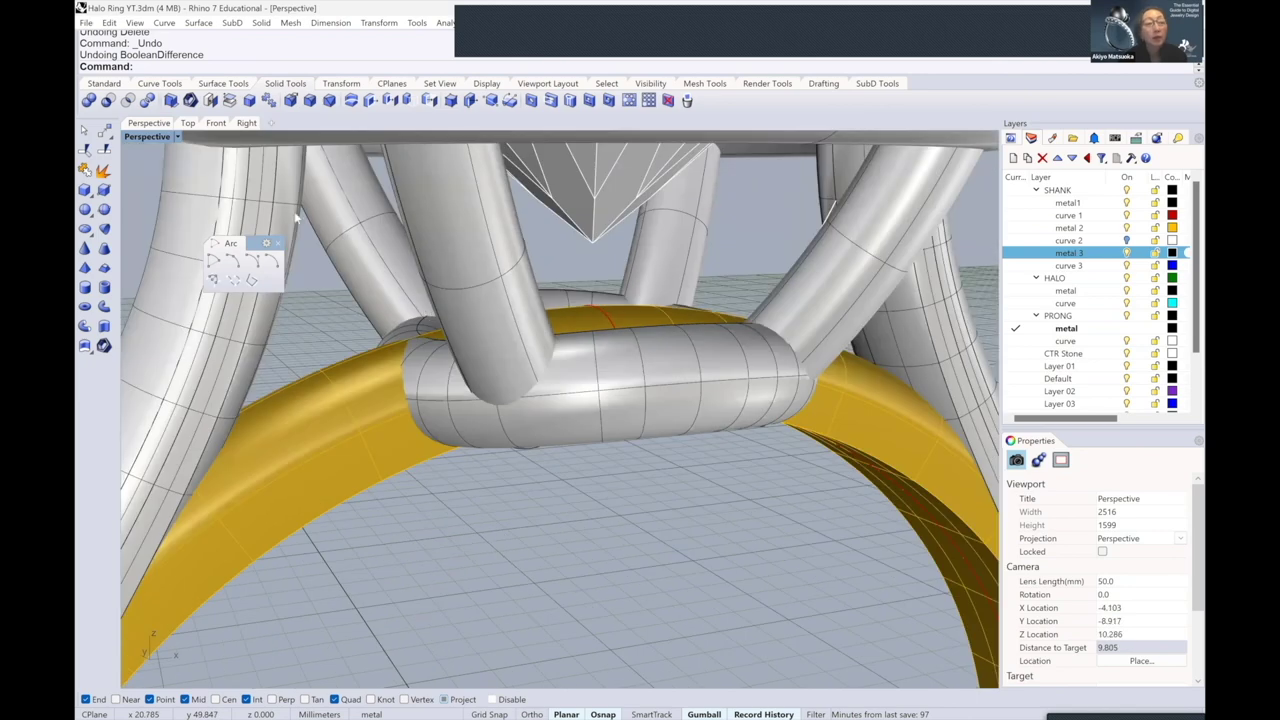
- Scale the rounded rail under the head very slightly taller, undo the scaling and restore it
left_click(602, 350)
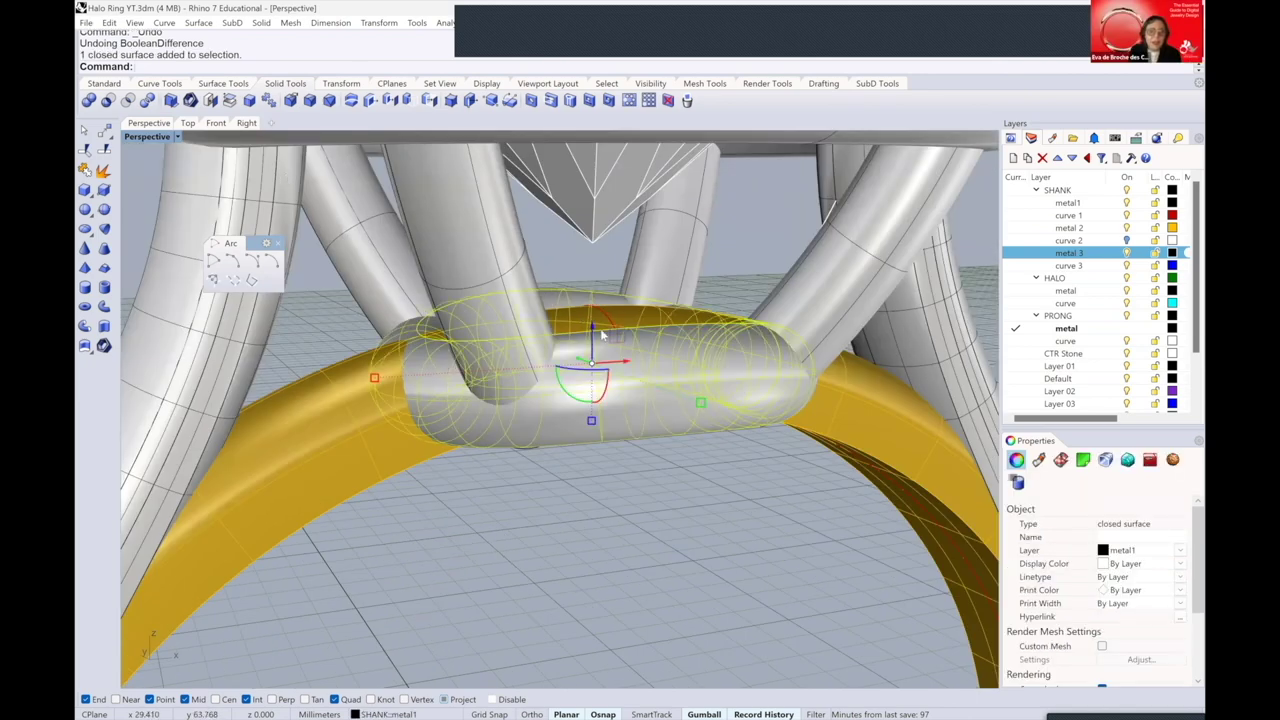
left_click_drag(591, 423, 599, 426)
left_click_drag(697, 398, 697, 398)
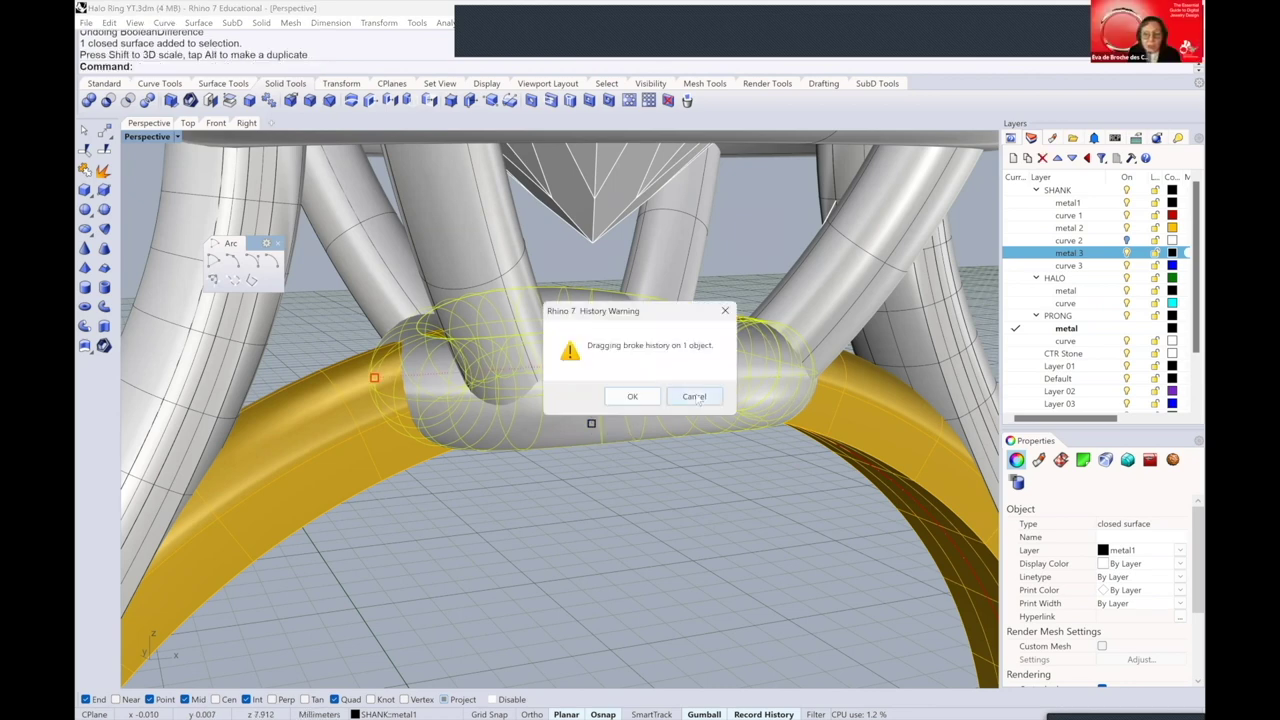
left_click(695, 397)
key("ctrl+z")
left_click(688, 484)
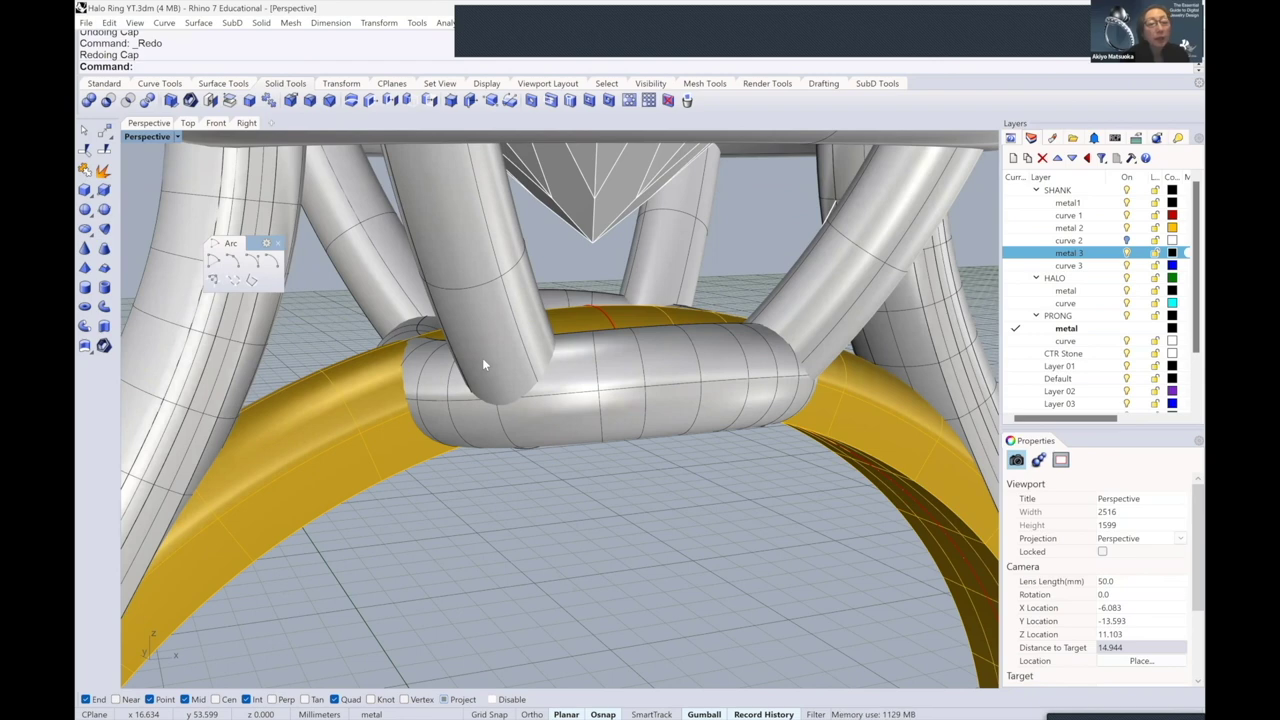
key("ctrl+y")
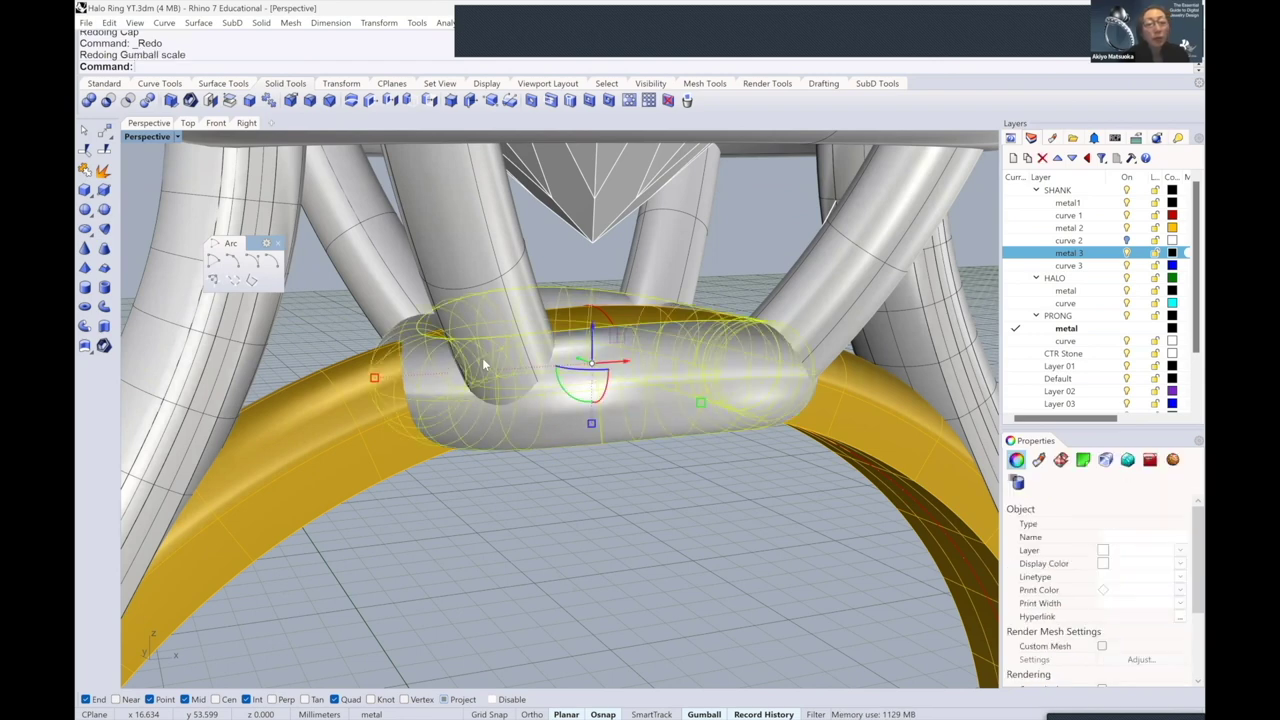
left_click(485, 497)
- Subtract the slightly enlarged rail from the gold upper shank using Boolean Difference, keeping the rail with DeleteInput=No
right_click_drag(505, 374, 275, 374)
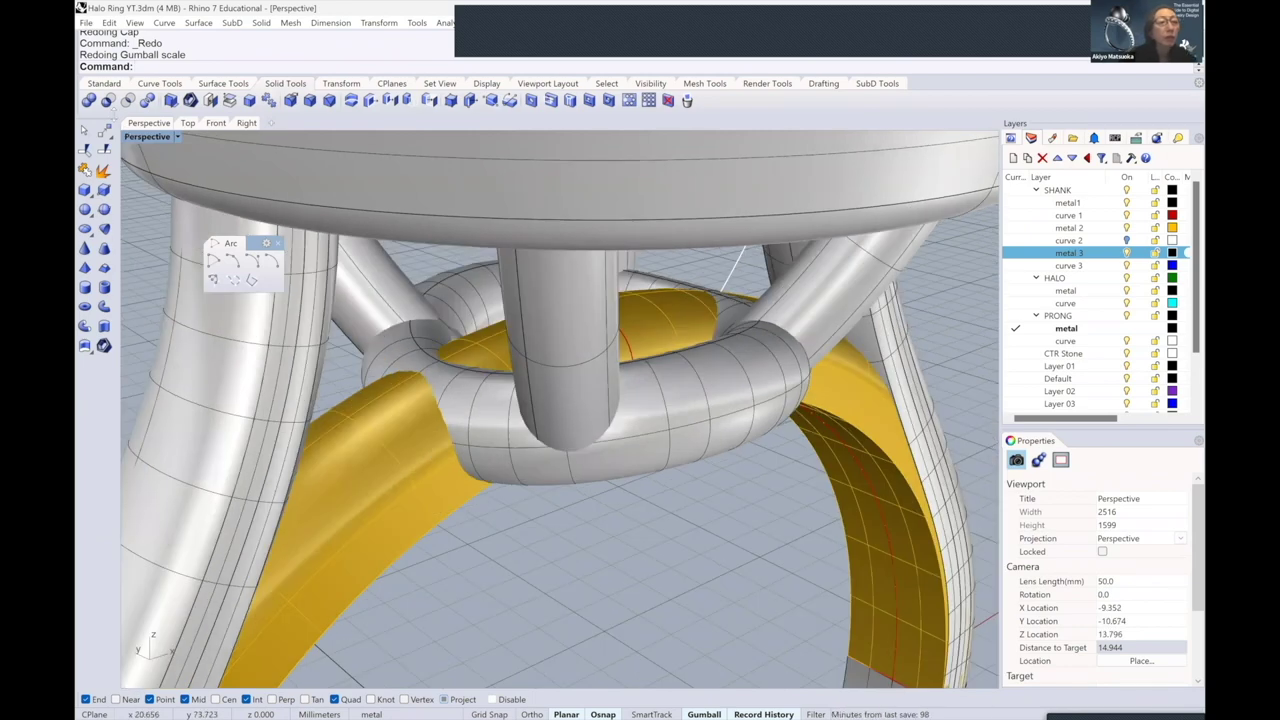
left_click(107, 100)
left_click(385, 421)
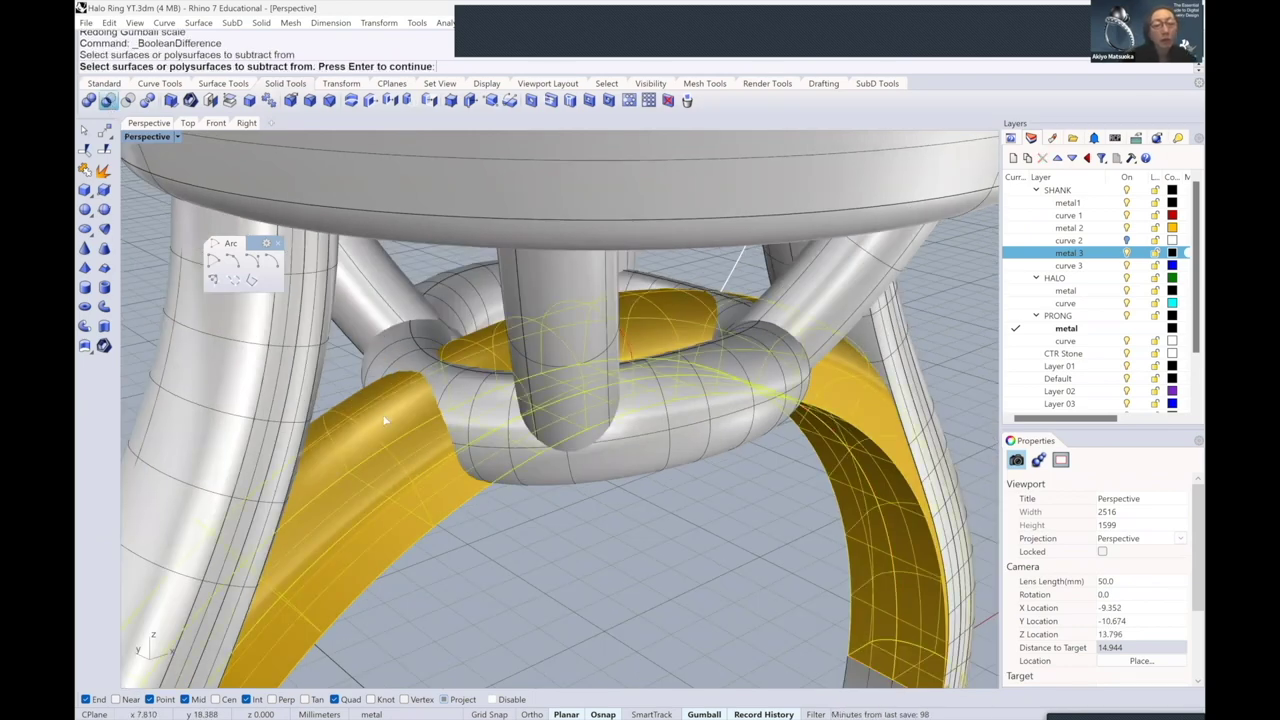
key("Return")
left_click(467, 405)
key("Return")
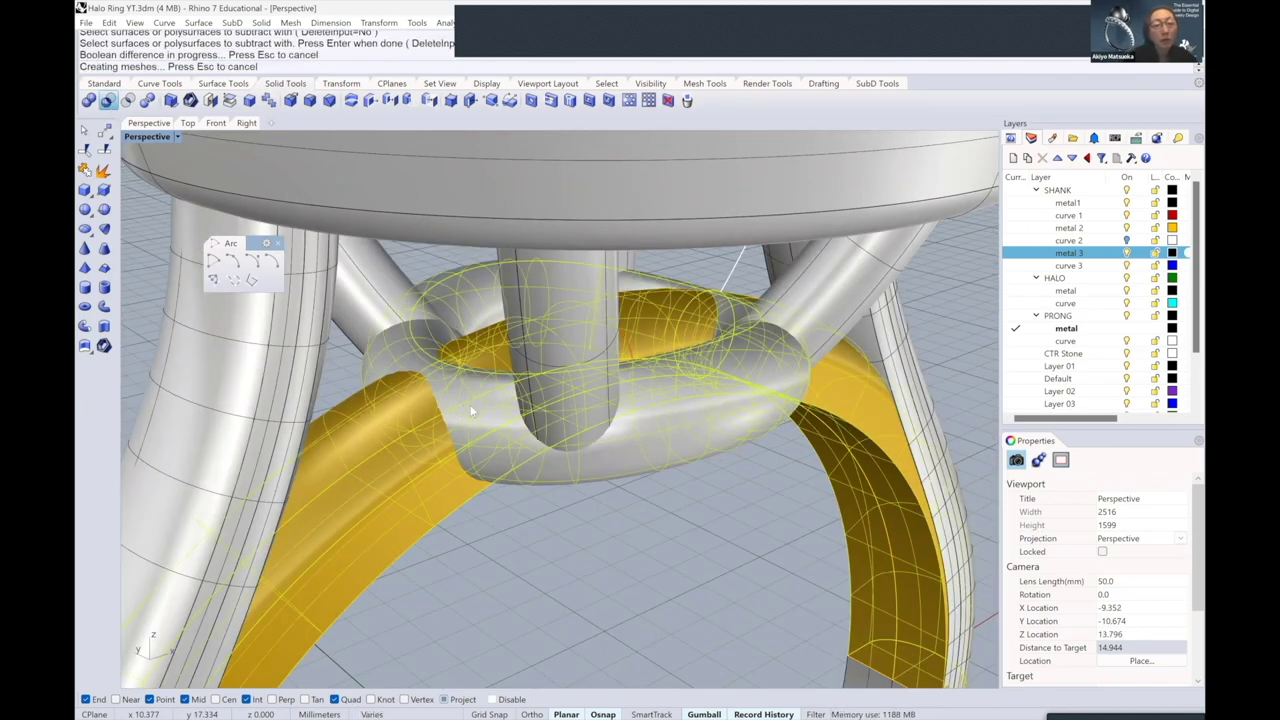
- Delete the leftover gold shank piece inside the rail opening
left_click(467, 345)
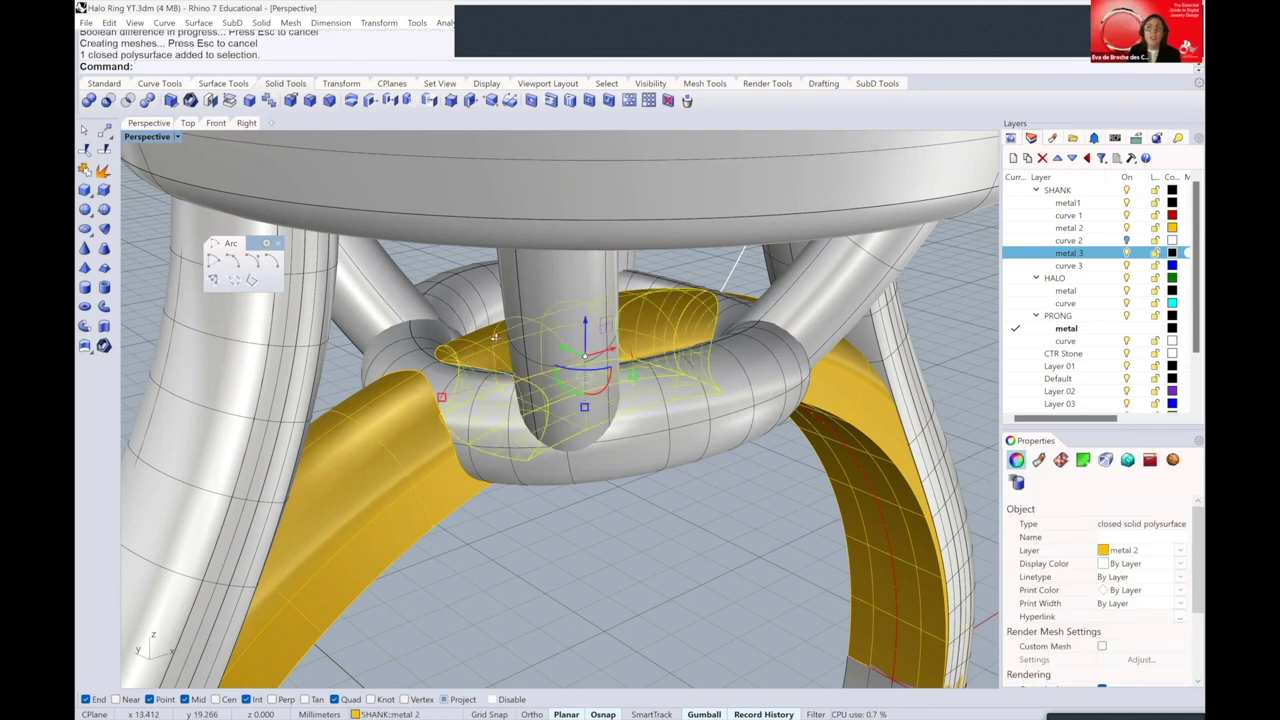
right_click_drag(494, 338, 425, 265)
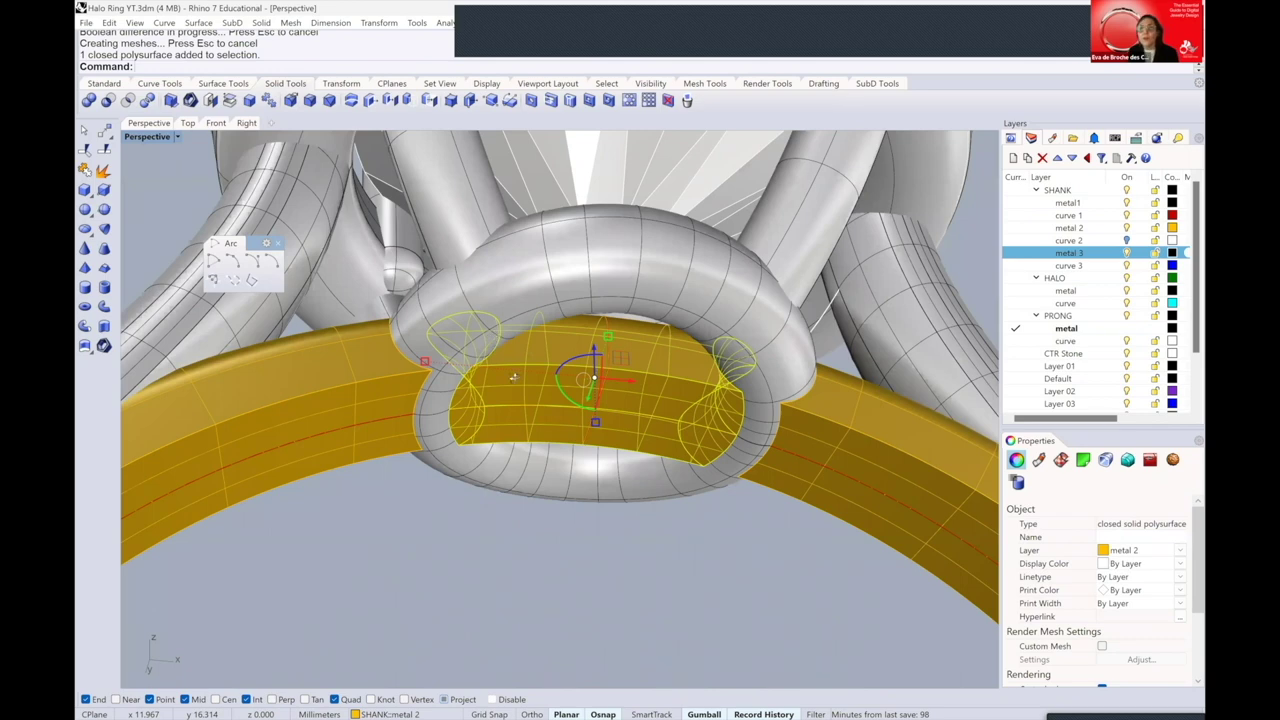
key("Down")
key("Down")
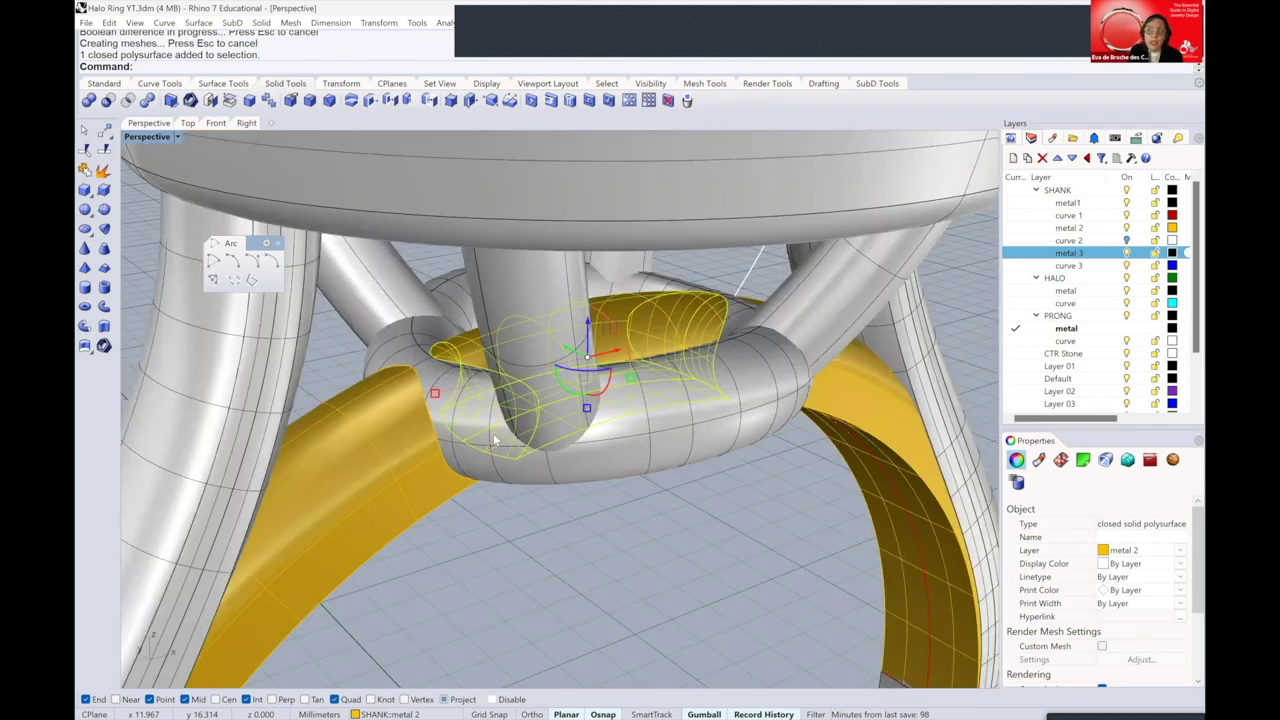
key("Down")
key("Down")
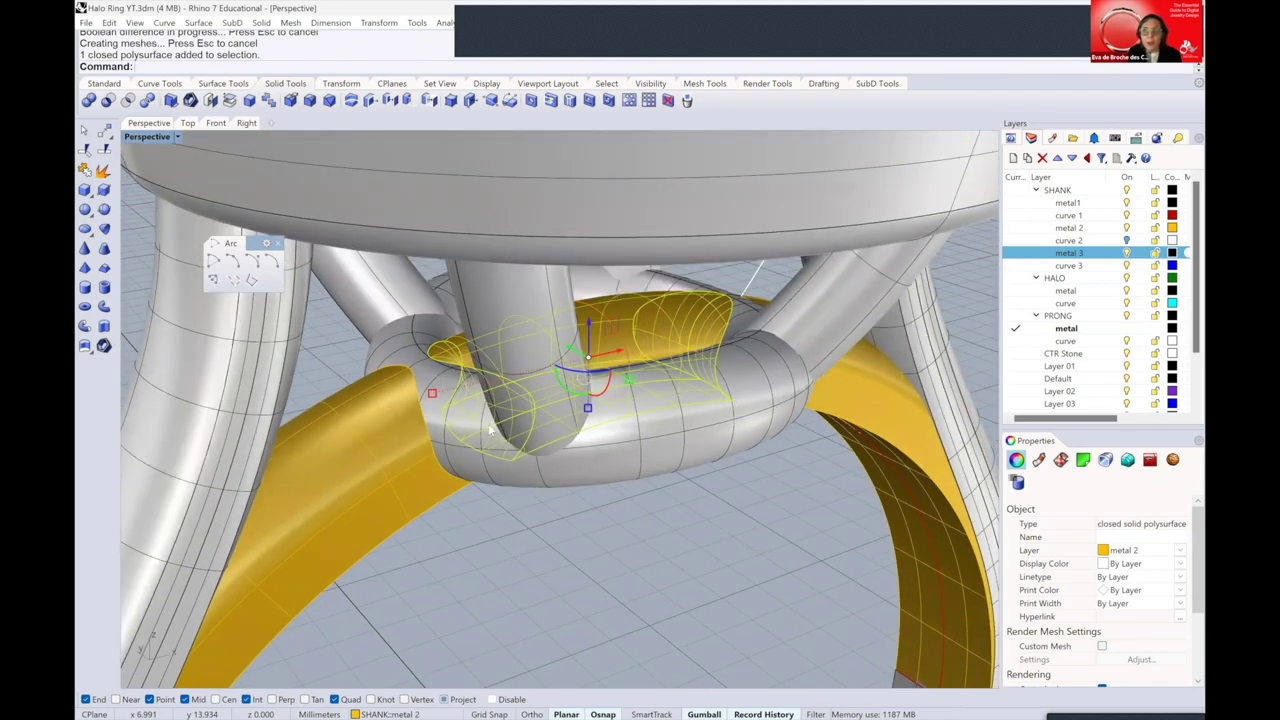
key("Down")
key("Delete")
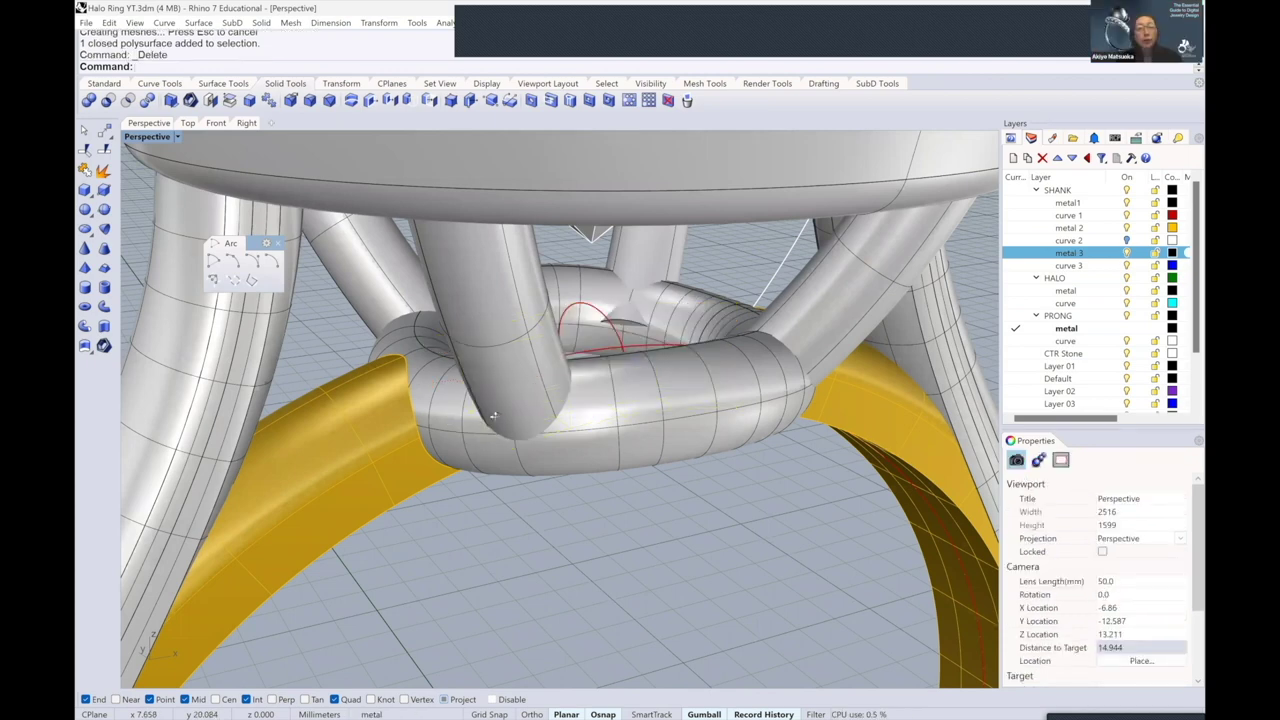
key("Down")
key("Down")
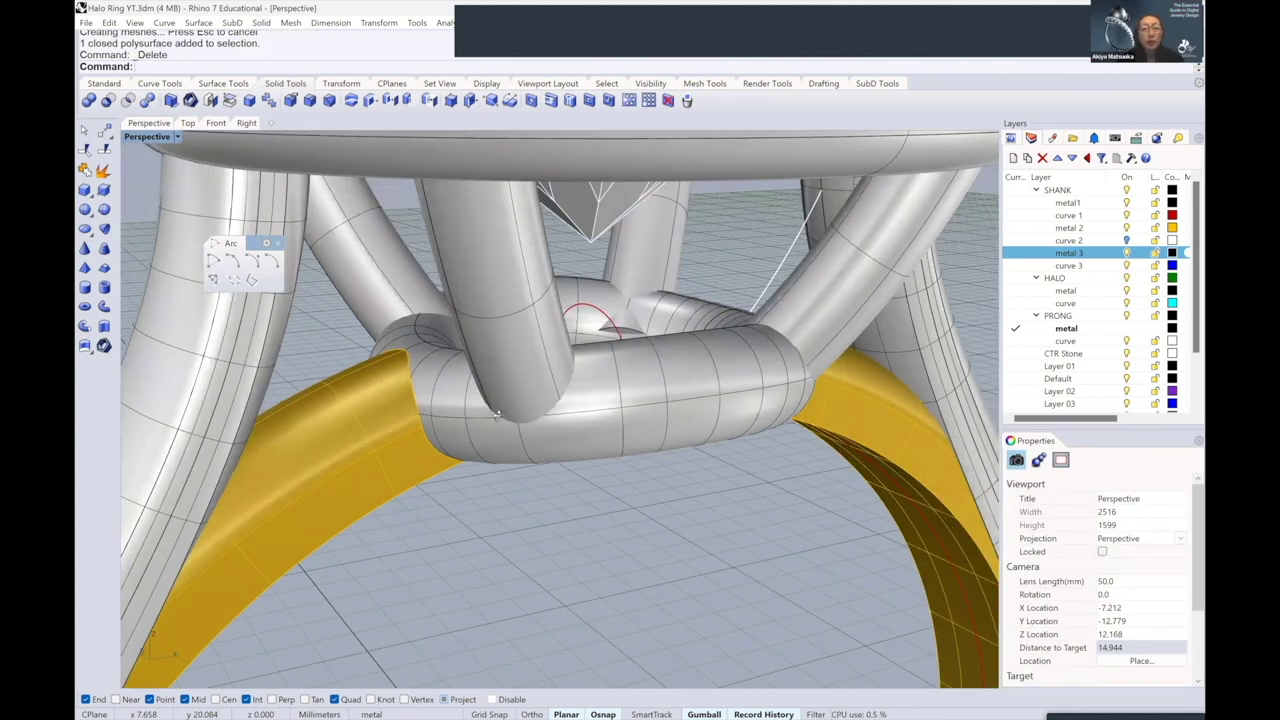
key("Left")
key("Left")
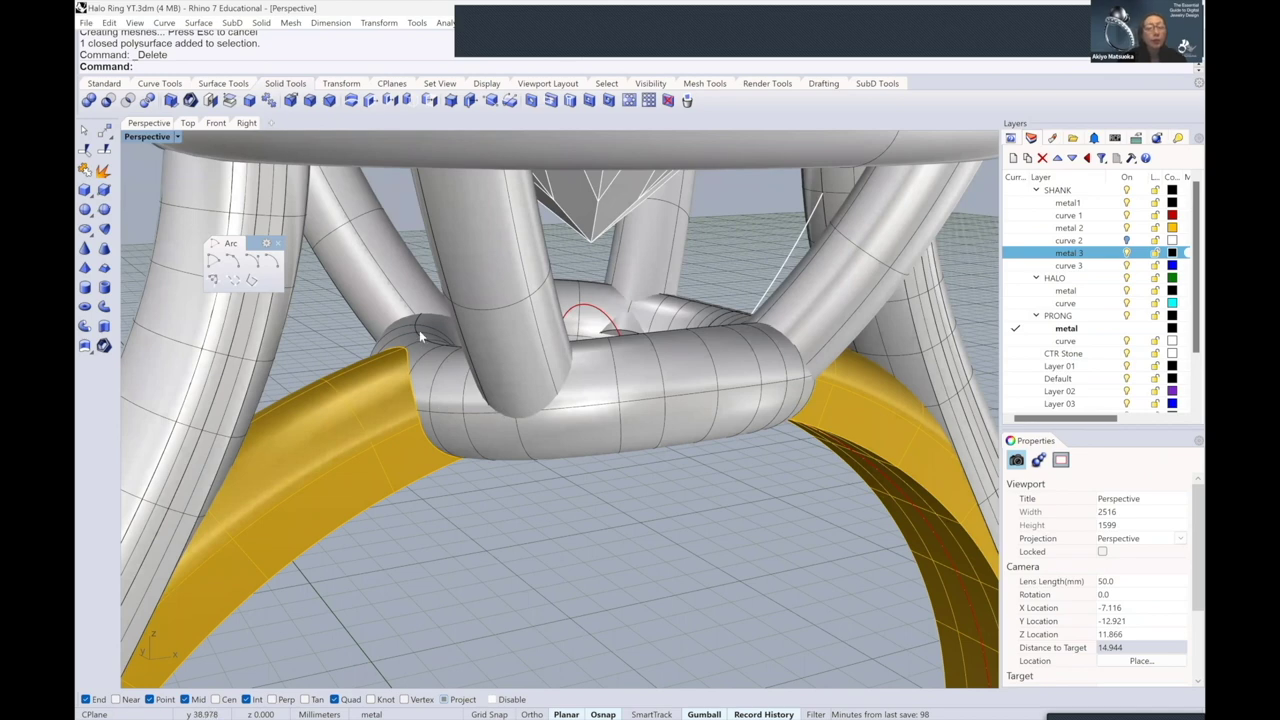
scroll(419, 330, "up", 2)
scroll(421, 336, "down", 2)
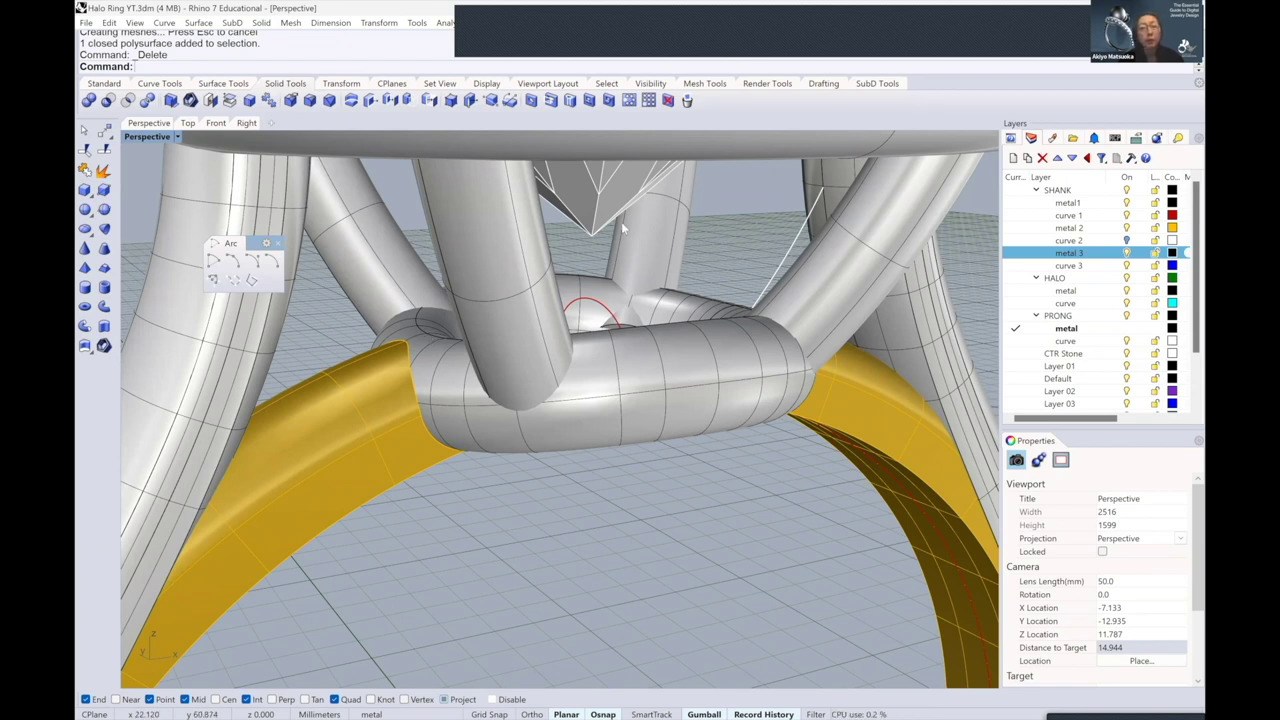
- Examine the prong ends that protrude through the inner wall of the base rail under the center stone
scroll(648, 312, "up", 1)
scroll(448, 316, "up", 10)
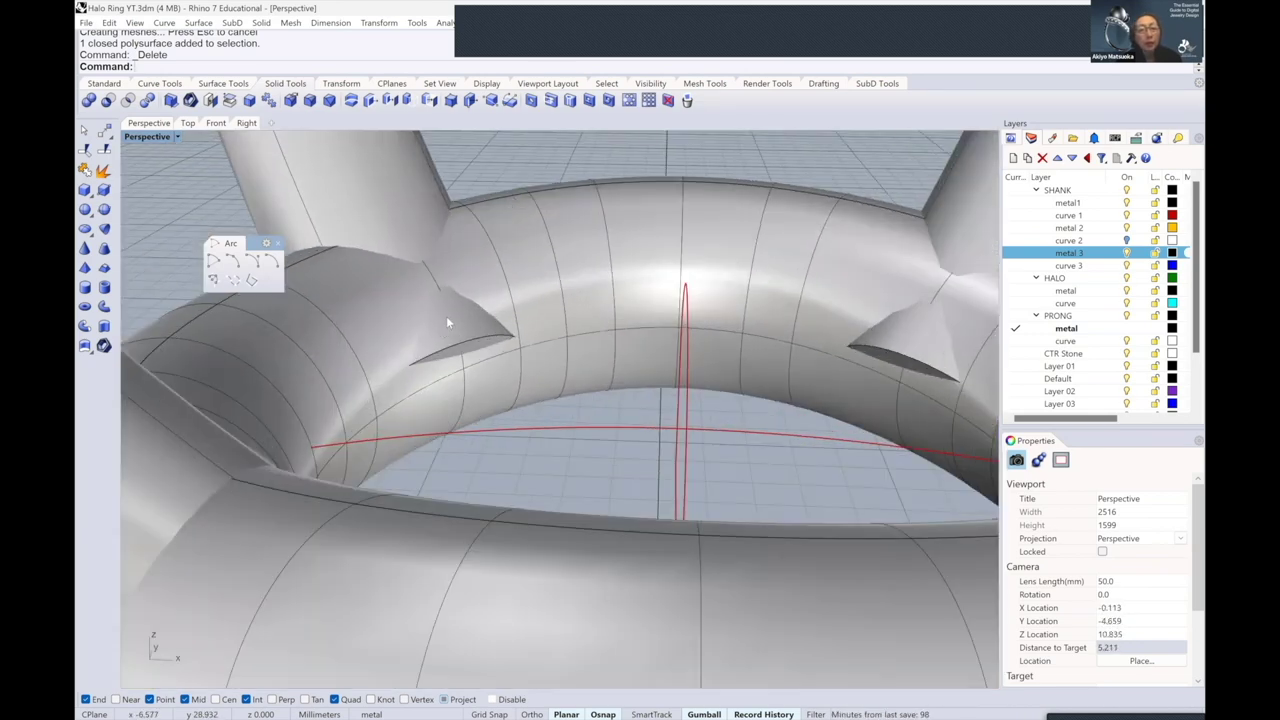
scroll(448, 316, "down", 4)
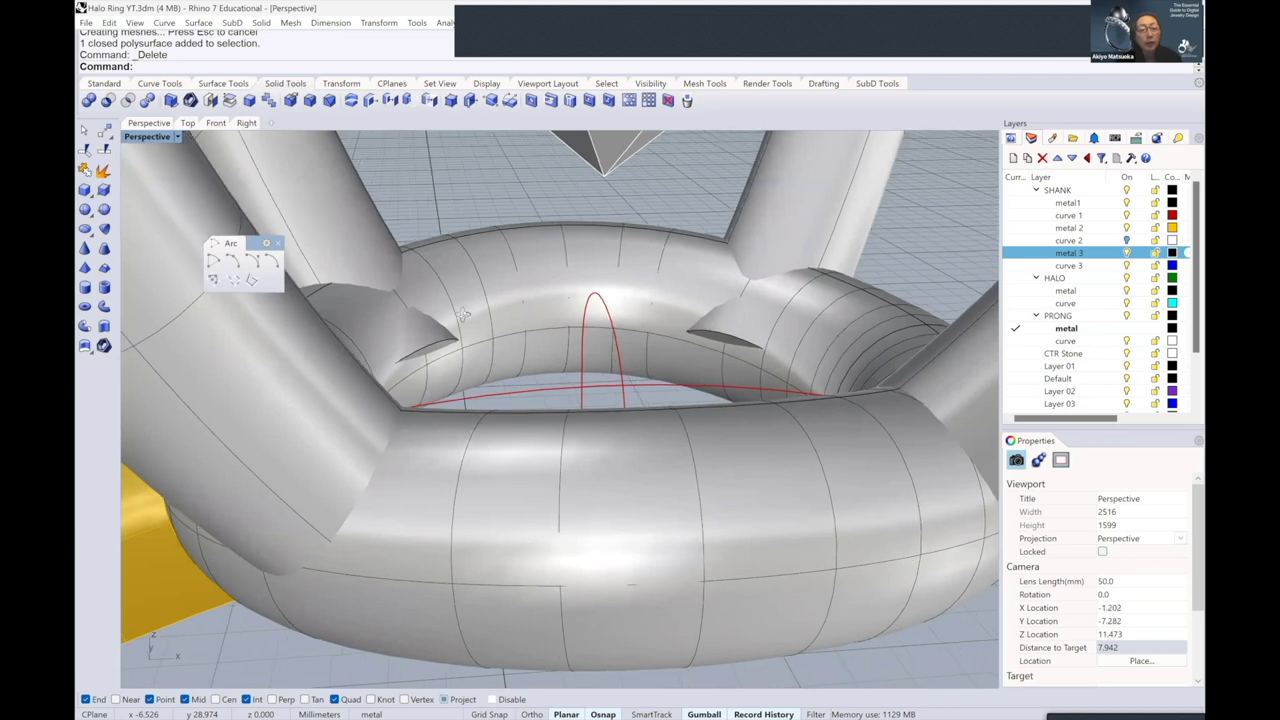
scroll(430, 326, "up", 4)
scroll(709, 313, "down", 7)
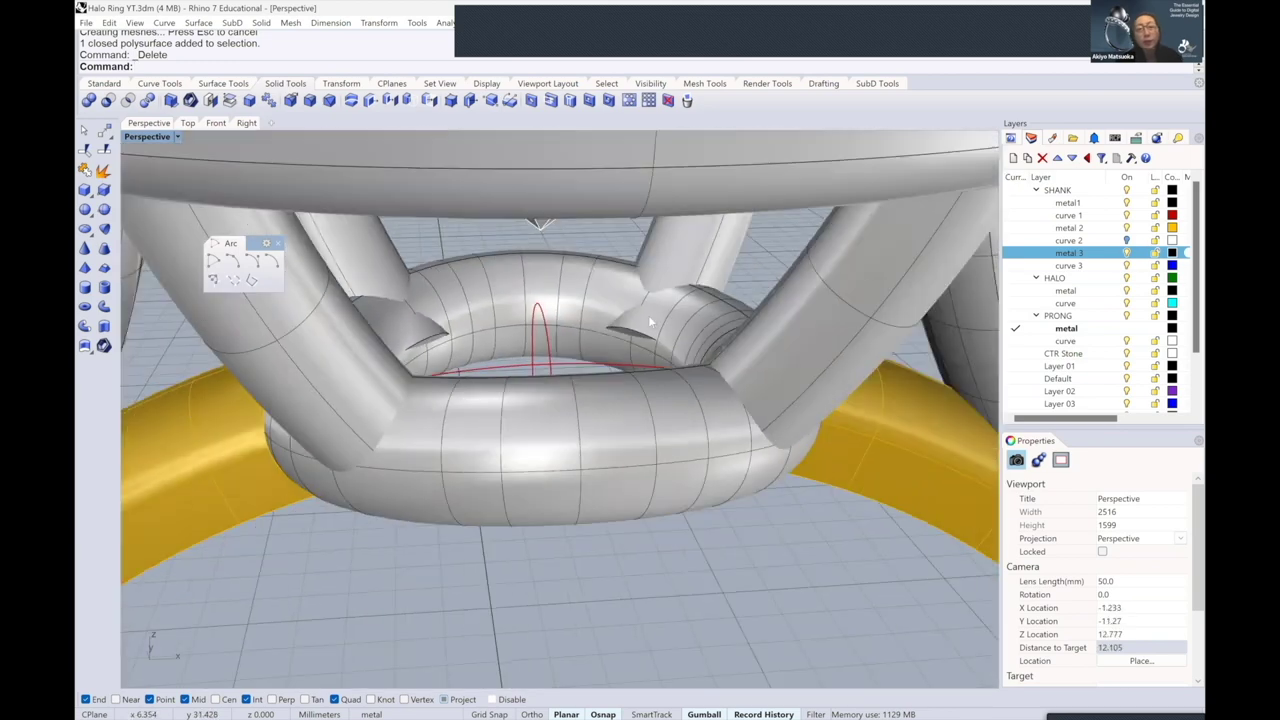
scroll(645, 313, "up", 4)
scroll(636, 317, "down", 2)
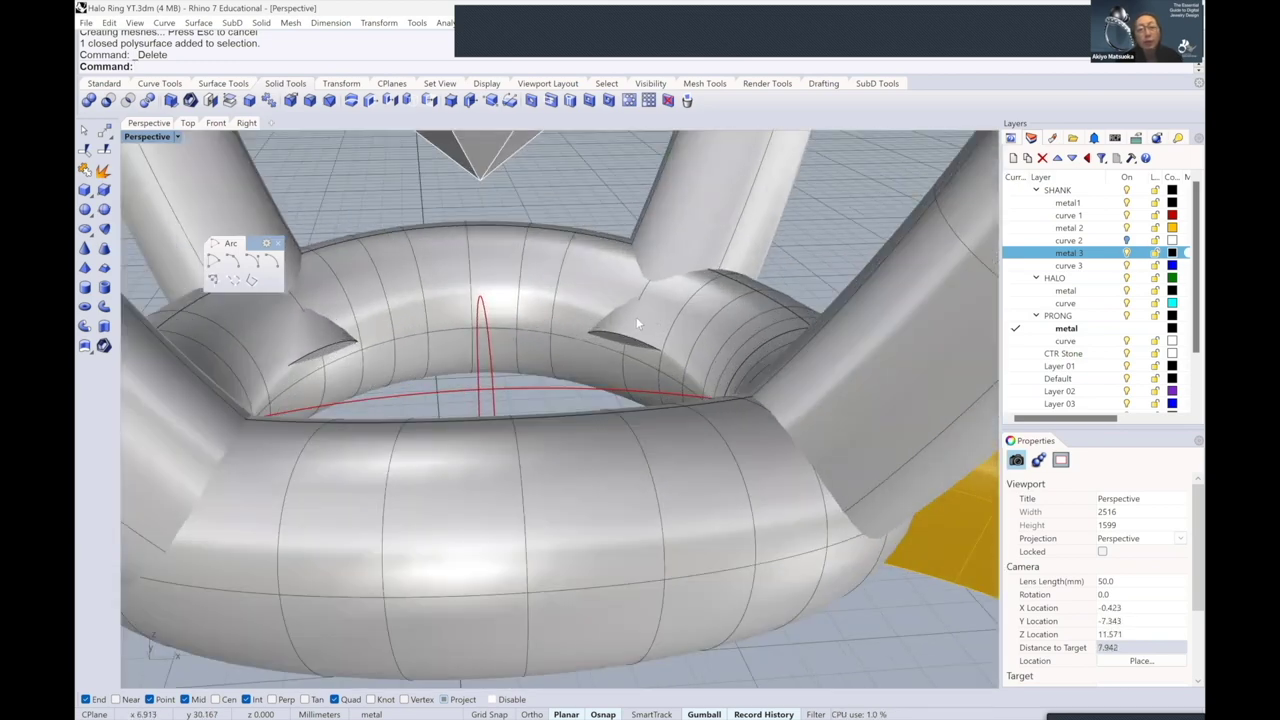
scroll(636, 317, "up", 2)
scroll(468, 336, "down", 4)
scroll(380, 318, "up", 4)
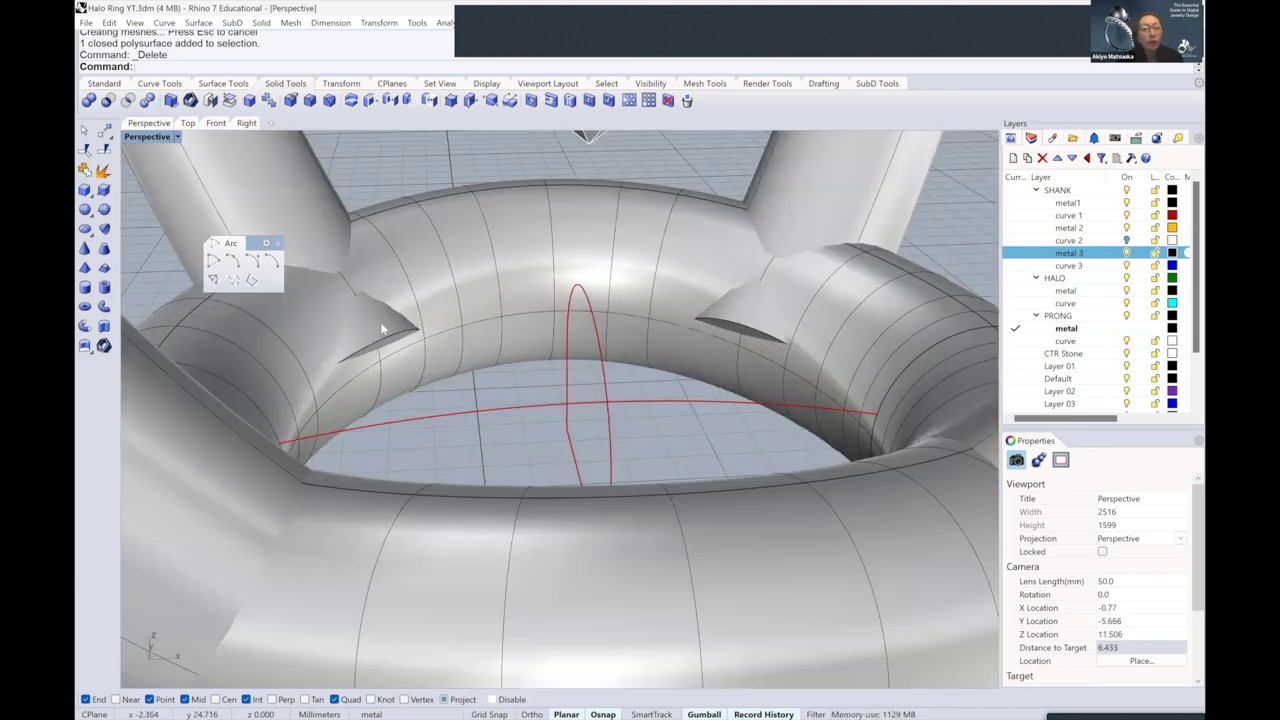
scroll(320, 279, "up", 4)
scroll(418, 285, "down", 8)
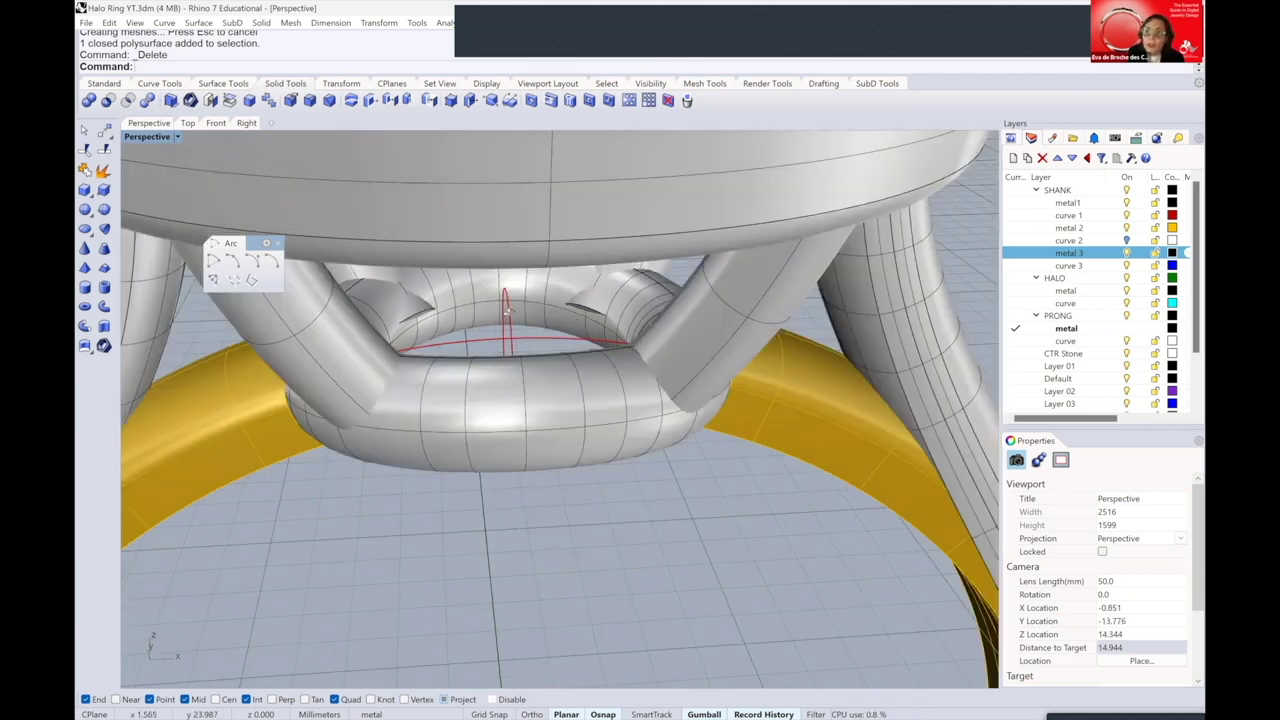
right_click_drag(505, 314, 515, 324)
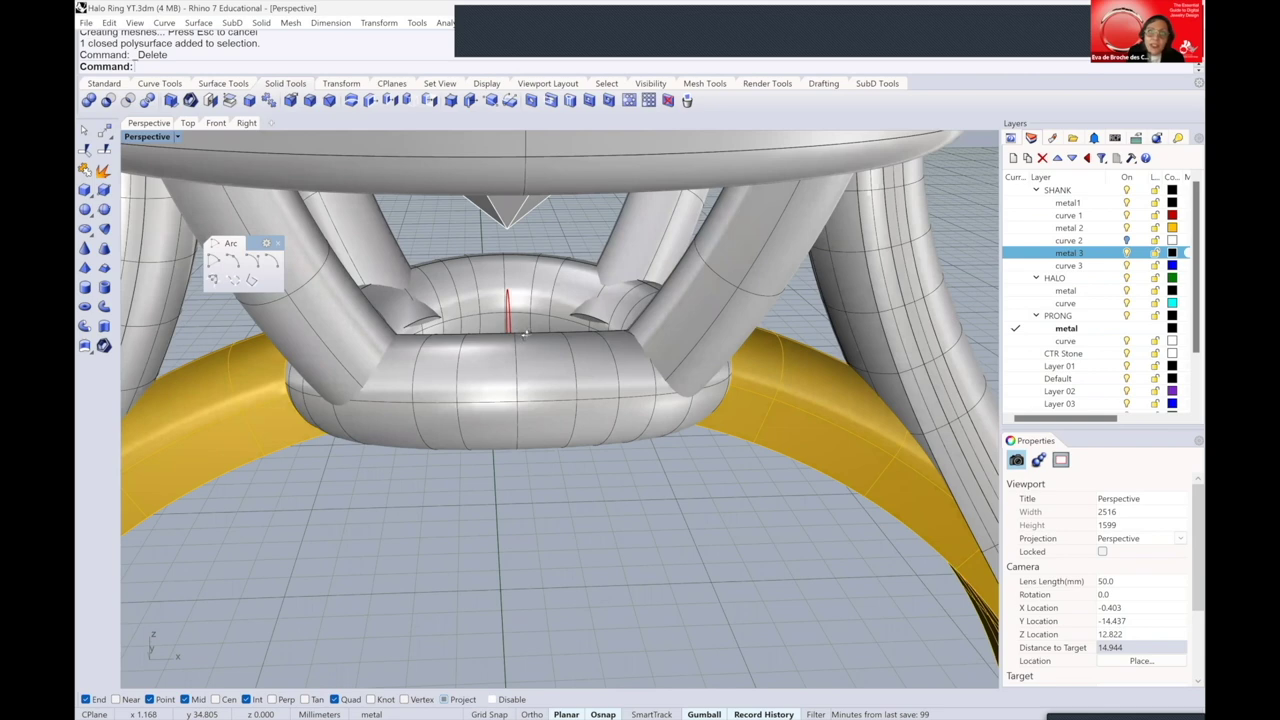
scroll(525, 334, "up", 2)
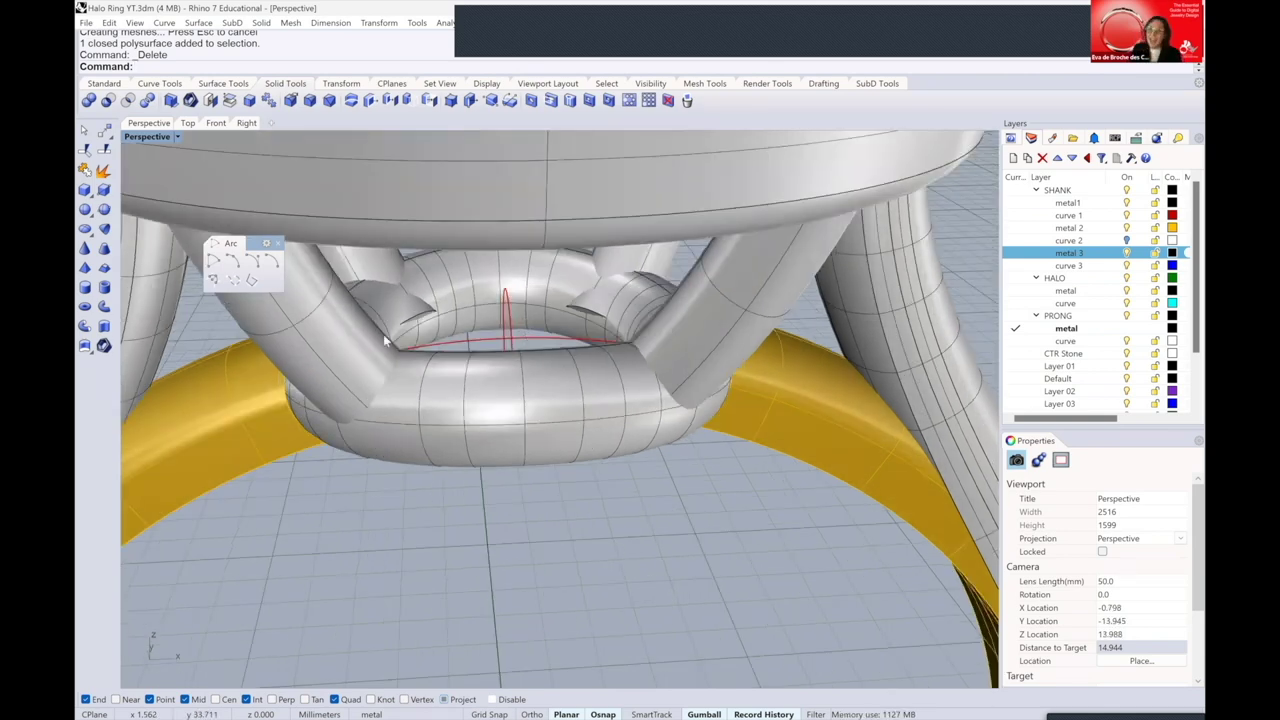
scroll(421, 284, "up", 2)
scroll(422, 284, "up", 3)
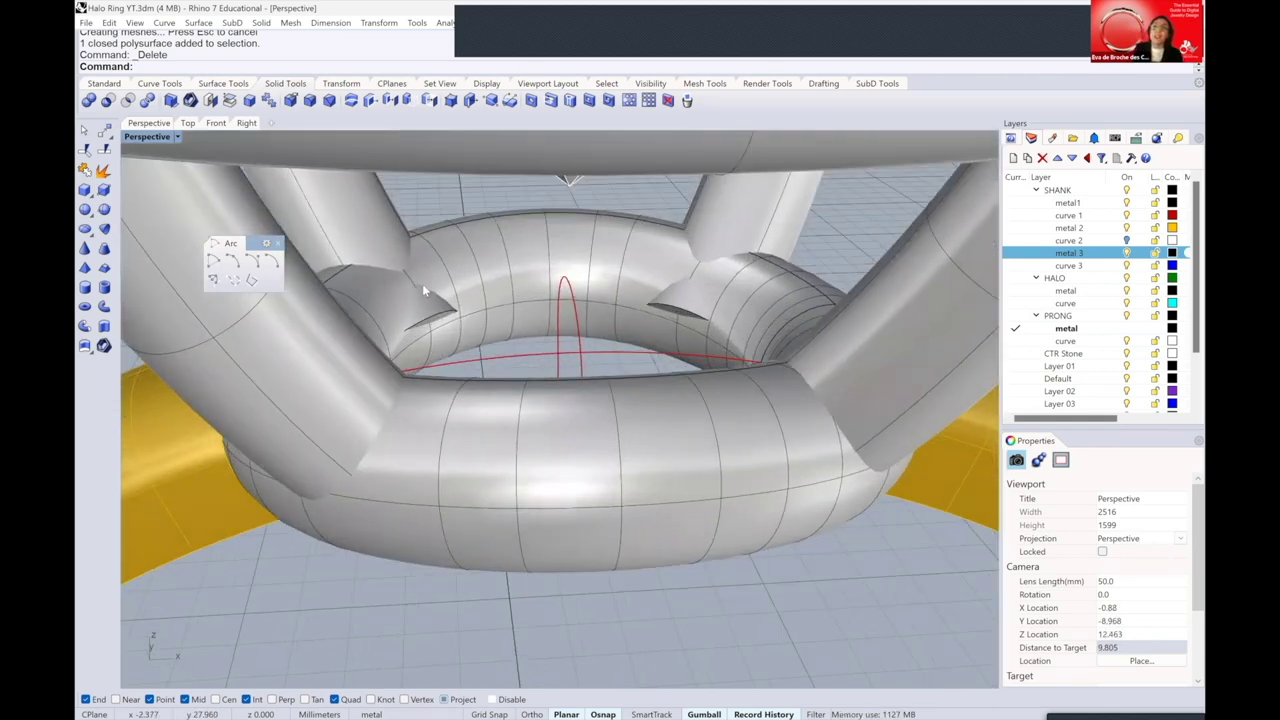
scroll(390, 325, "up", 4)
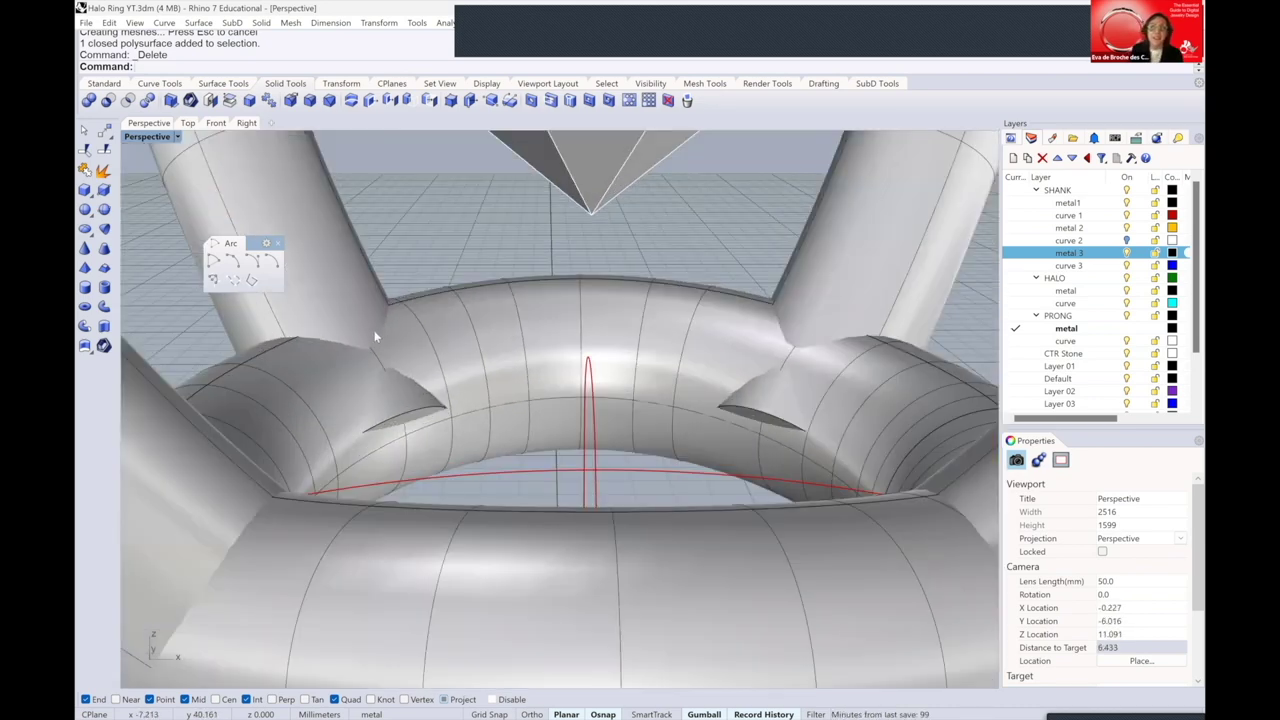
scroll(379, 395, "up", 5)
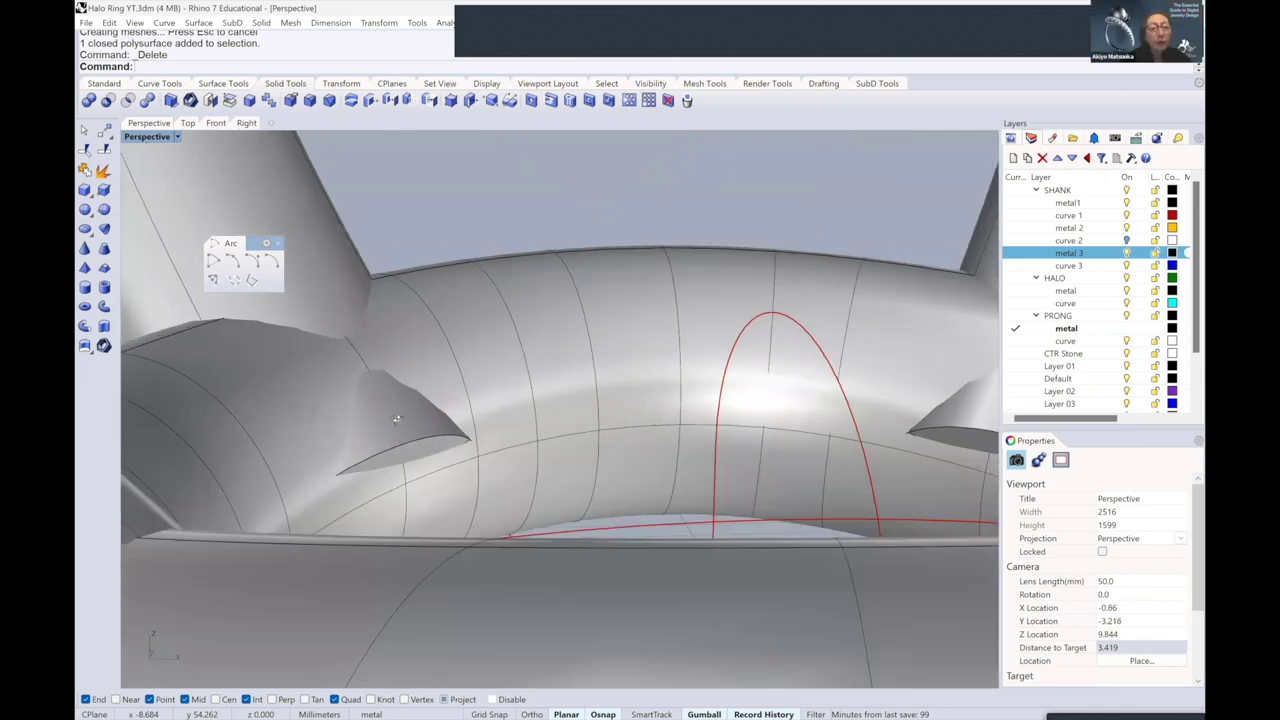
mouse_move(397, 419)
right_mouse_down()
mouse_move(405, 443)
mouse_move(398, 414)
right_mouse_up()
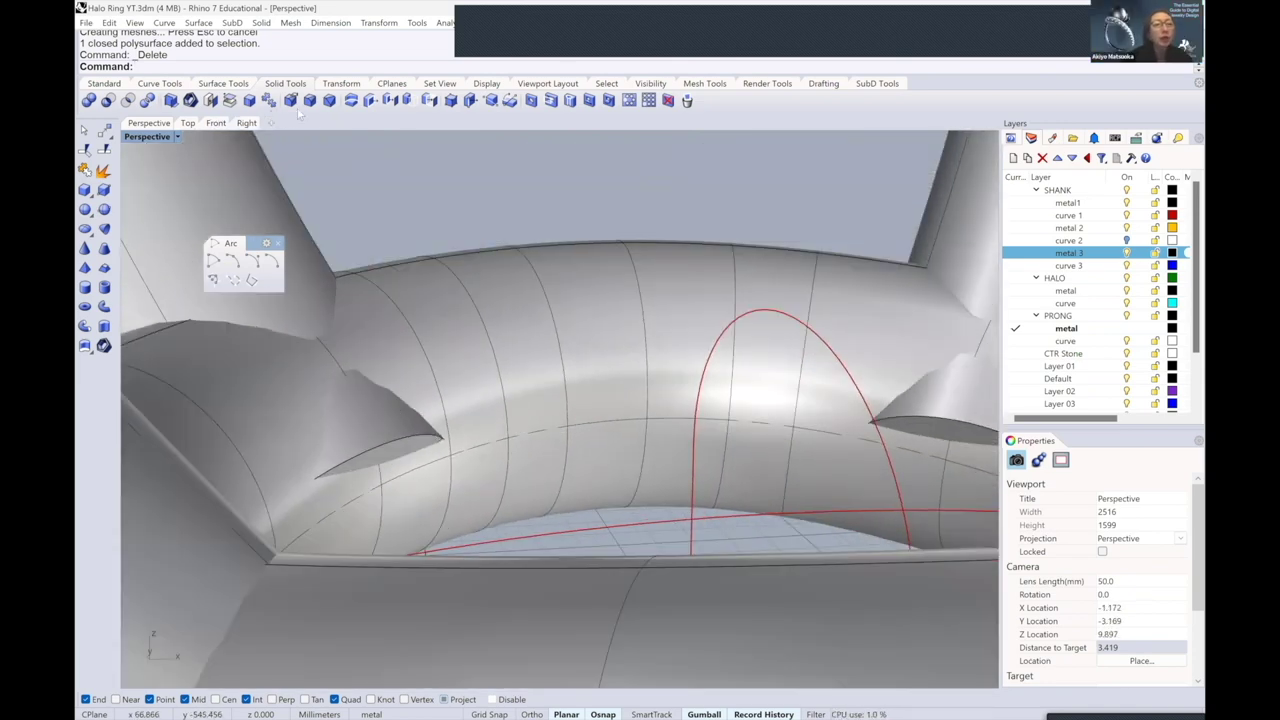
- Fillet the sharp edge of one protruding prong end inside the base rail with a 0.4 radius
left_click(310, 101)
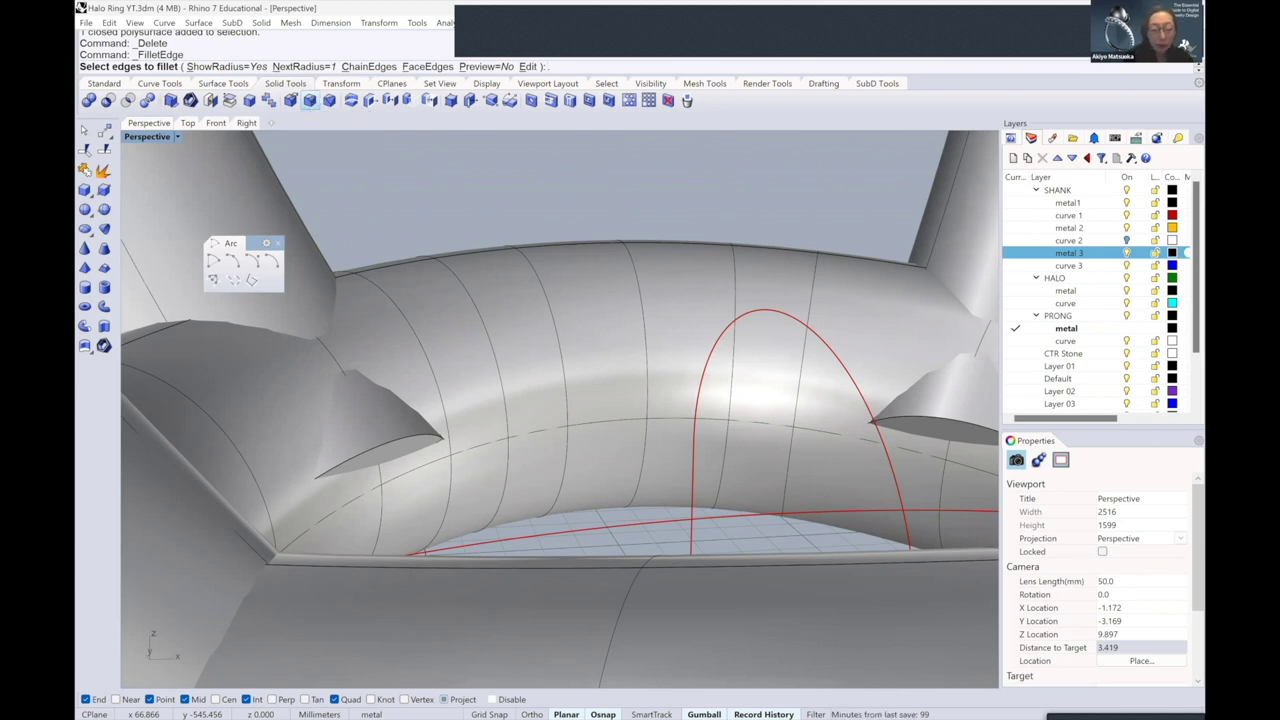
type("0.4")
key("Return")
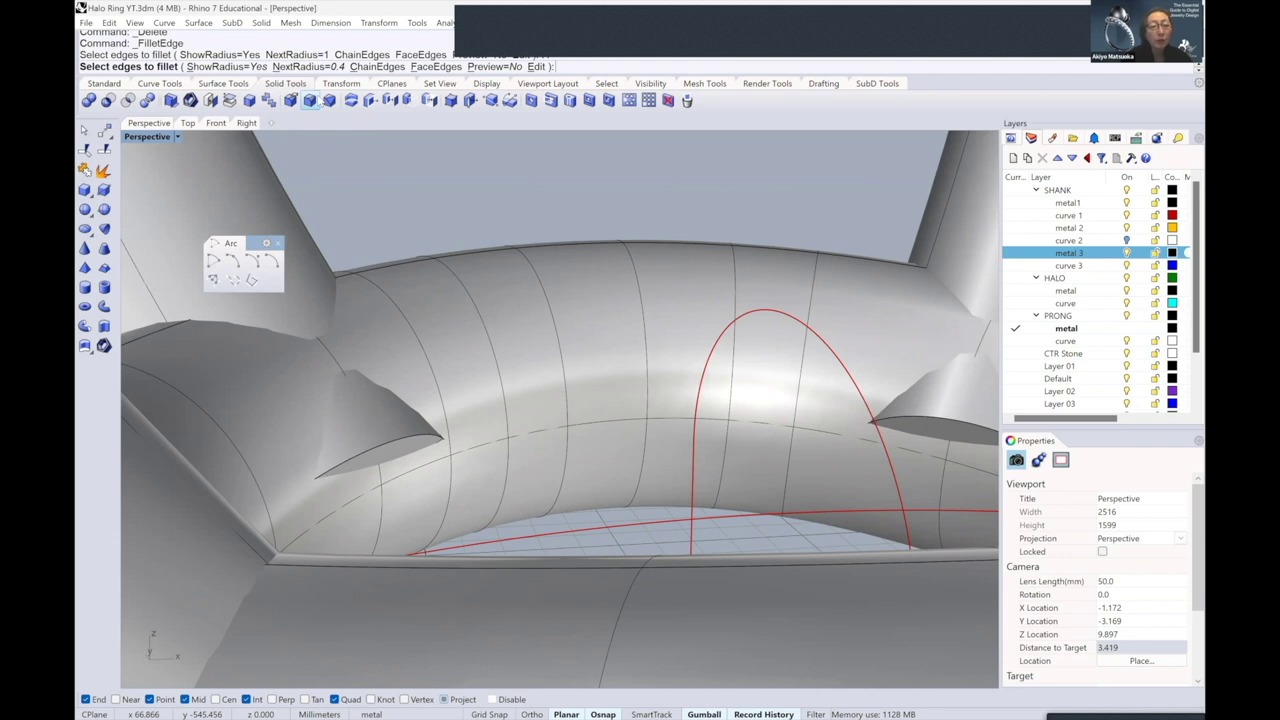
left_click(365, 456)
key("Return")
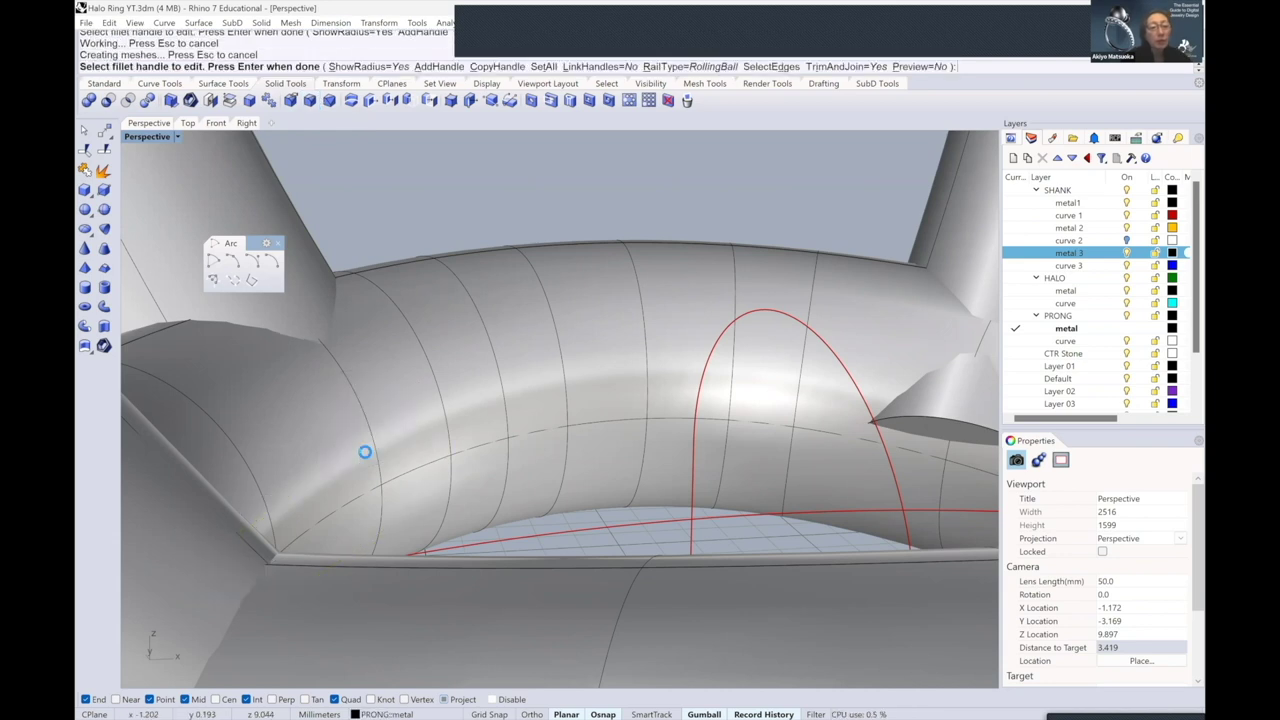
key("Return")
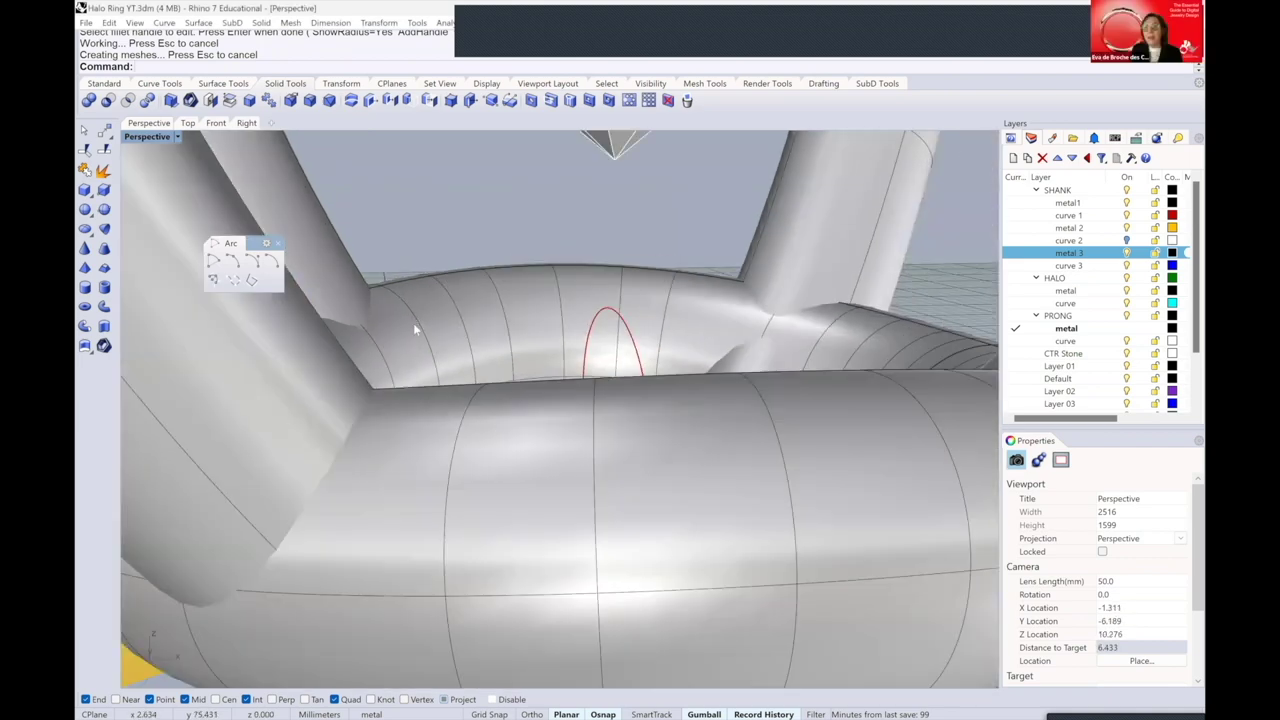
- Fillet the sharp edge of the neighbouring prong end inside the base rail, again using a 0.4 radius
scroll(440, 303, "down", 9)
scroll(485, 327, "up", 3)
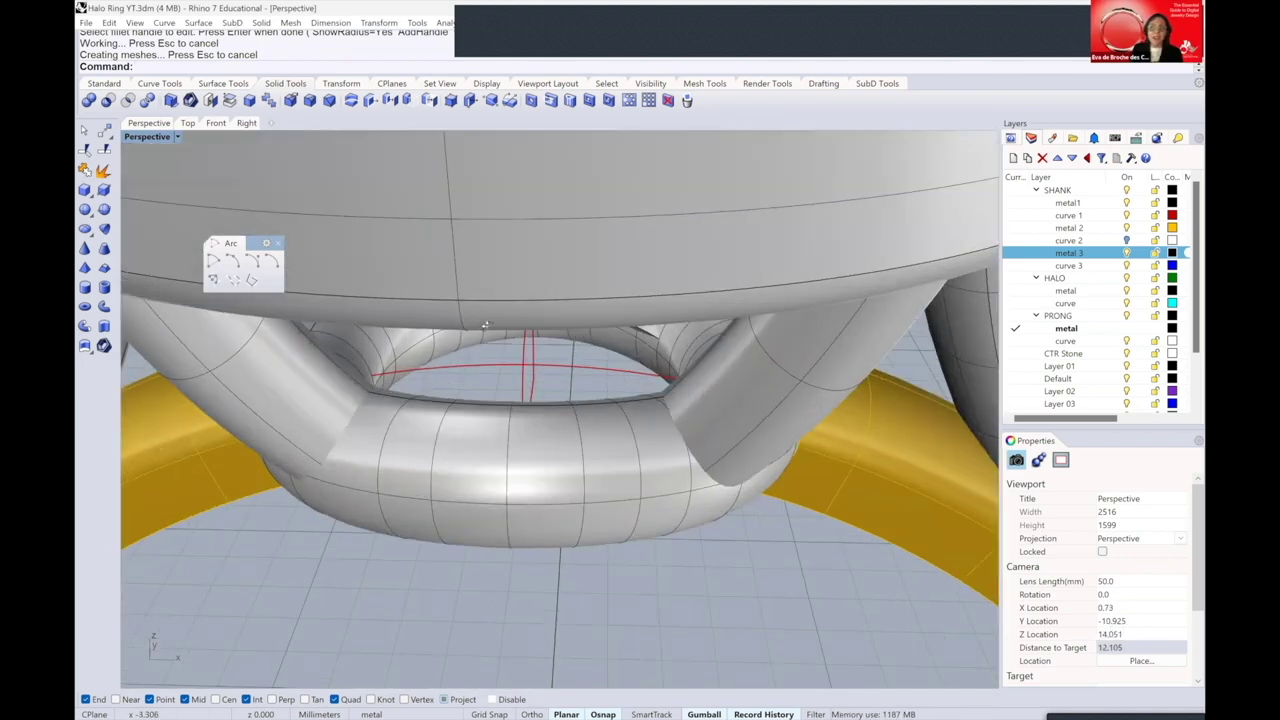
right_click_drag(485, 326, 553, 341)
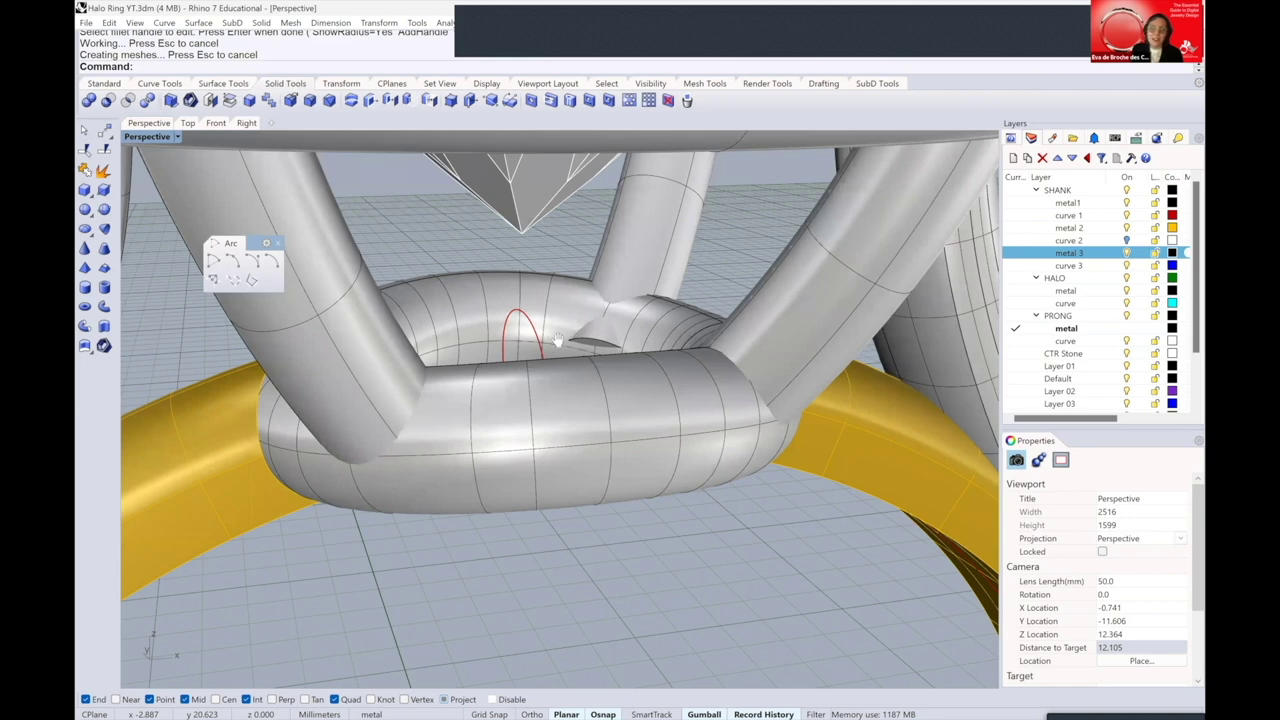
right_click_drag(488, 376, 494, 373)
scroll(490, 375, "up", 2)
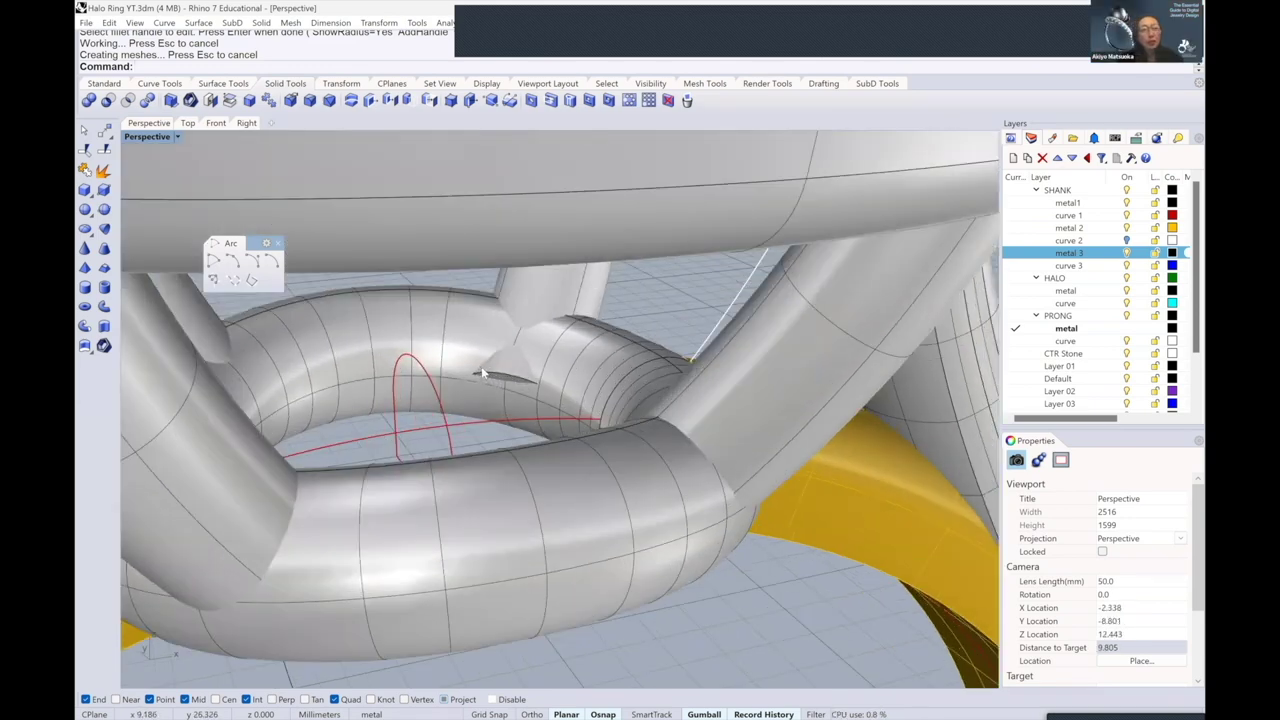
scroll(465, 368, "up", 1)
key("Left")
key("Left")
key("Left")
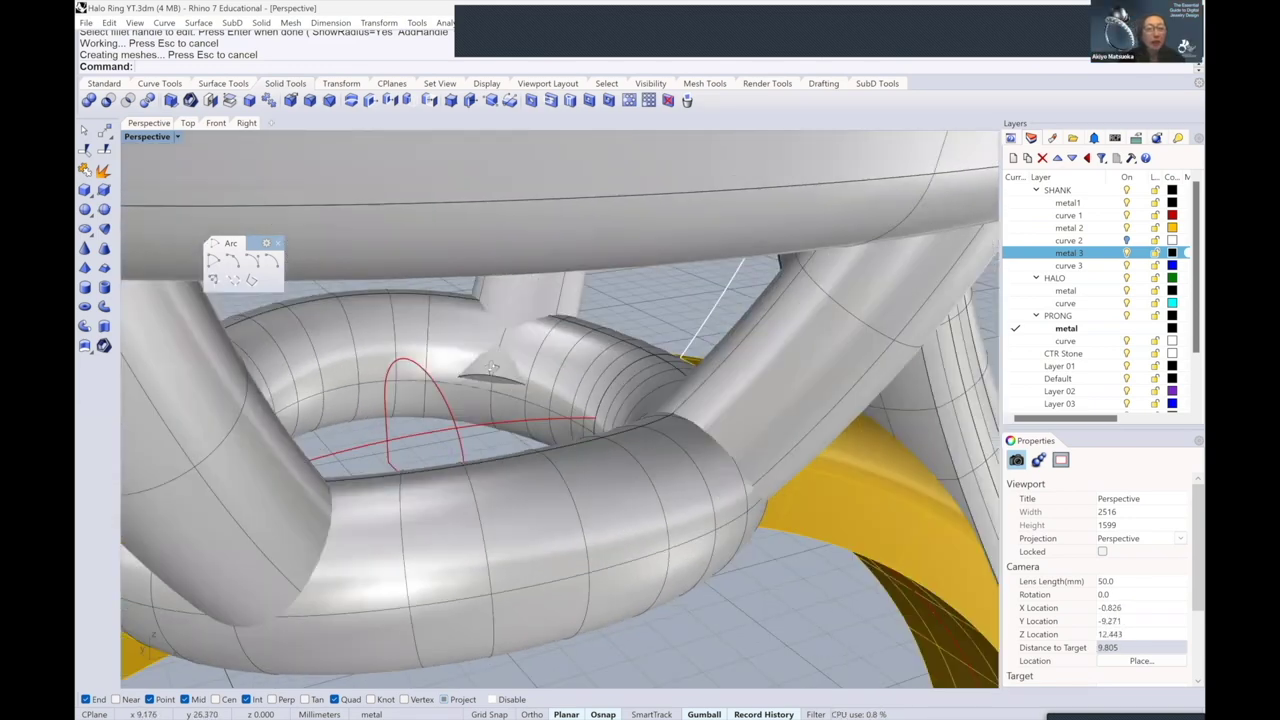
scroll(485, 361, "up", 3)
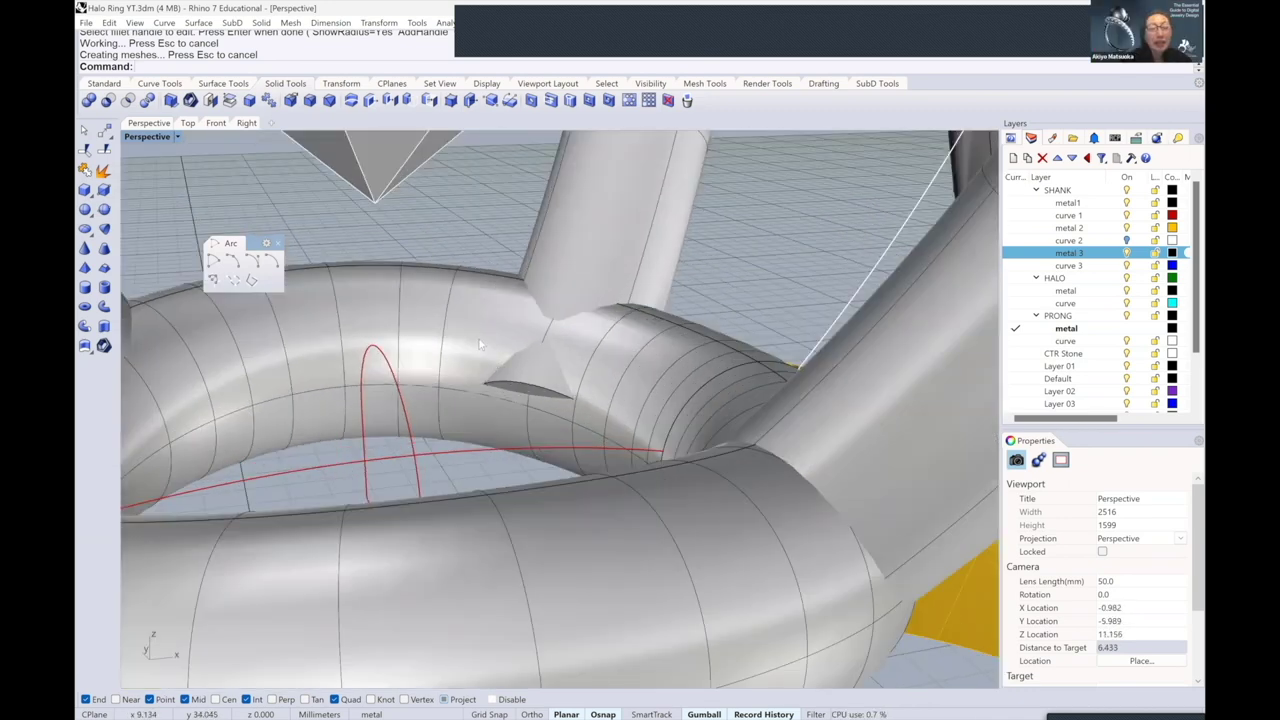
scroll(480, 345, "down", 2)
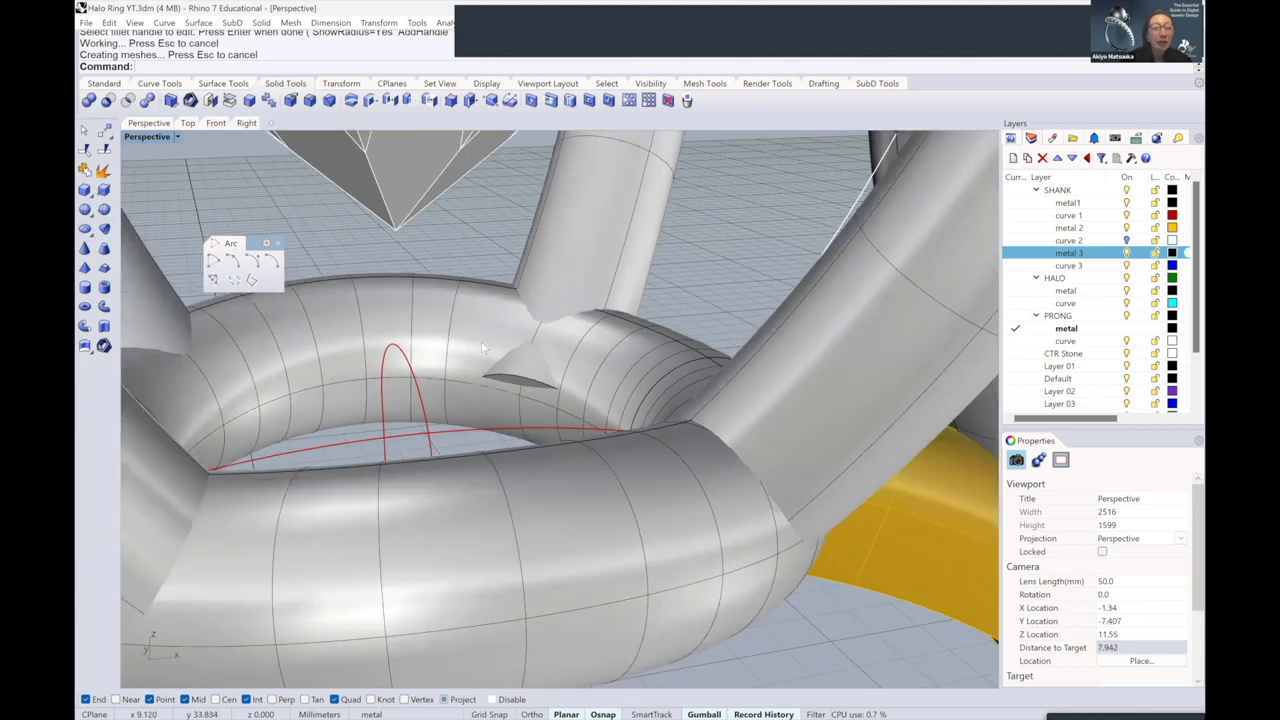
right_click_drag(500, 342, 512, 353)
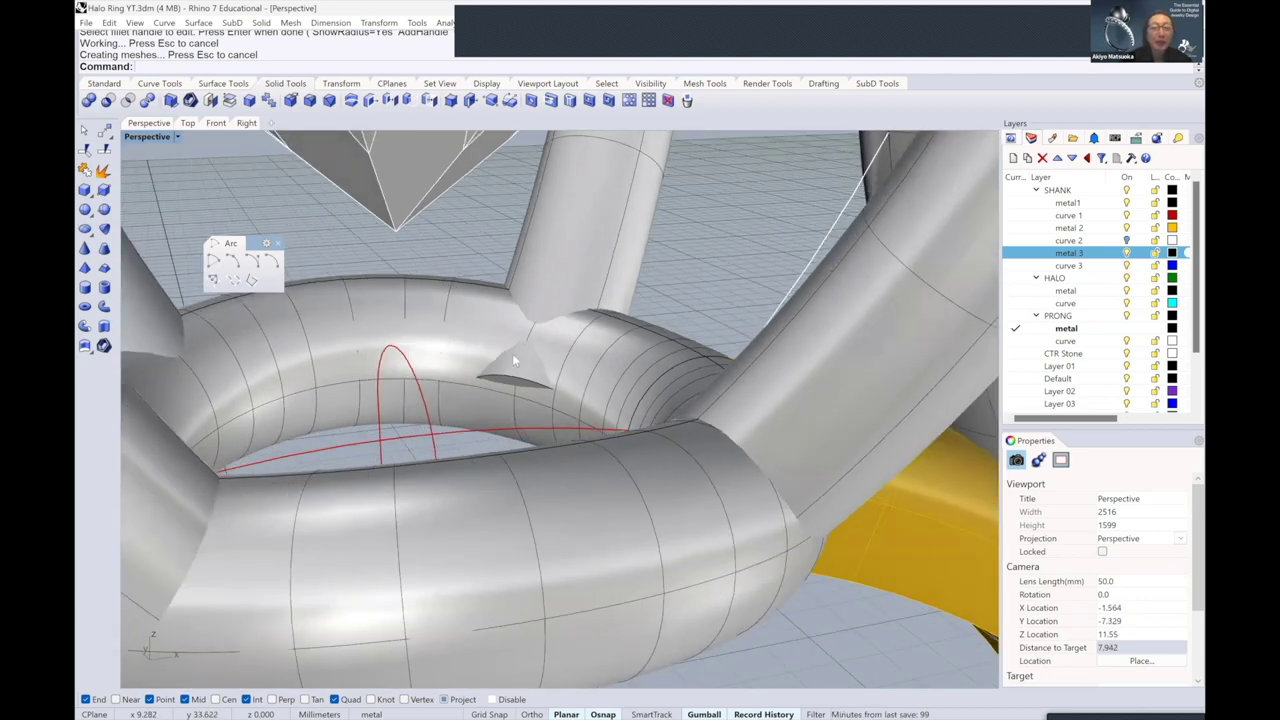
scroll(512, 353, "up", 4)
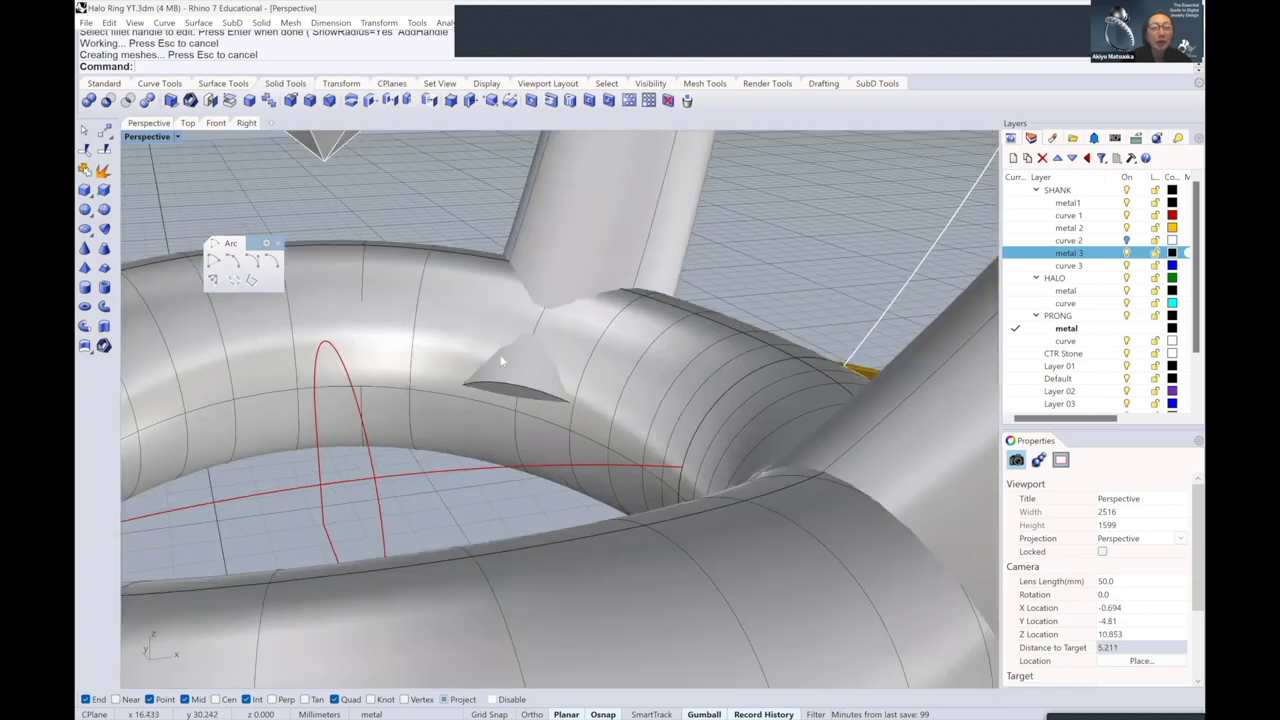
scroll(507, 393, "up", 2)
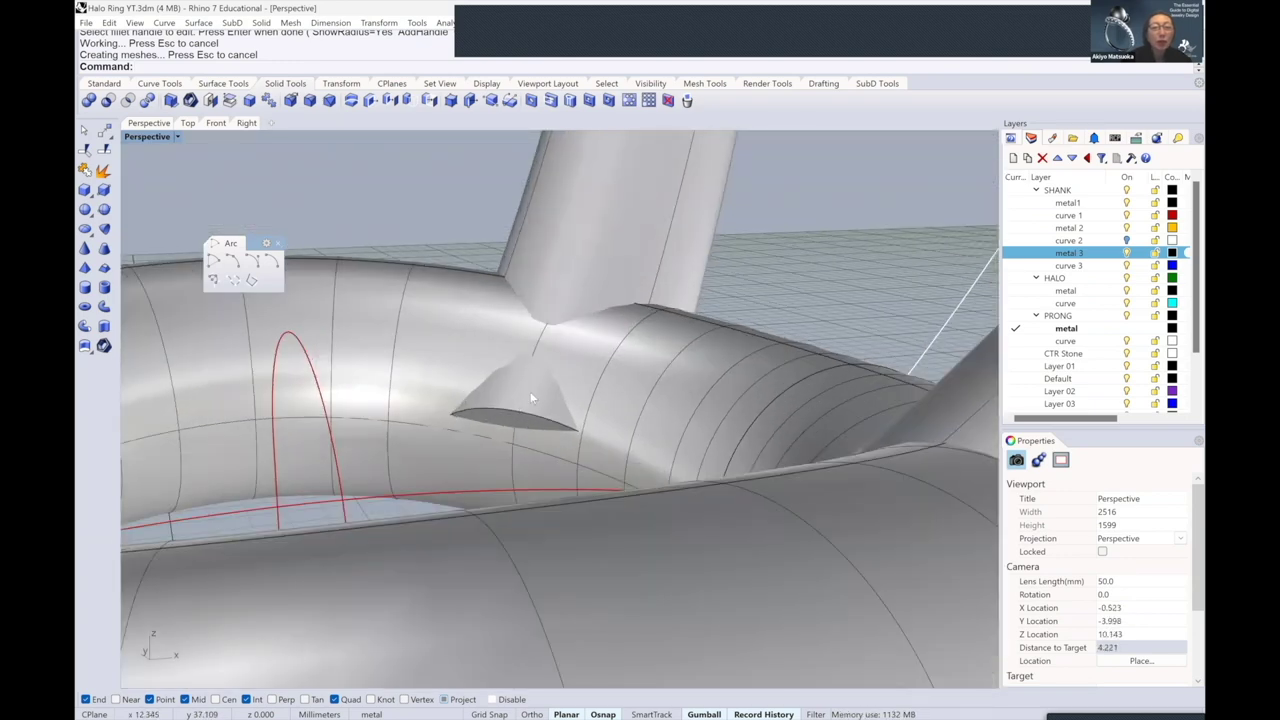
key("Return")
left_click(500, 410)
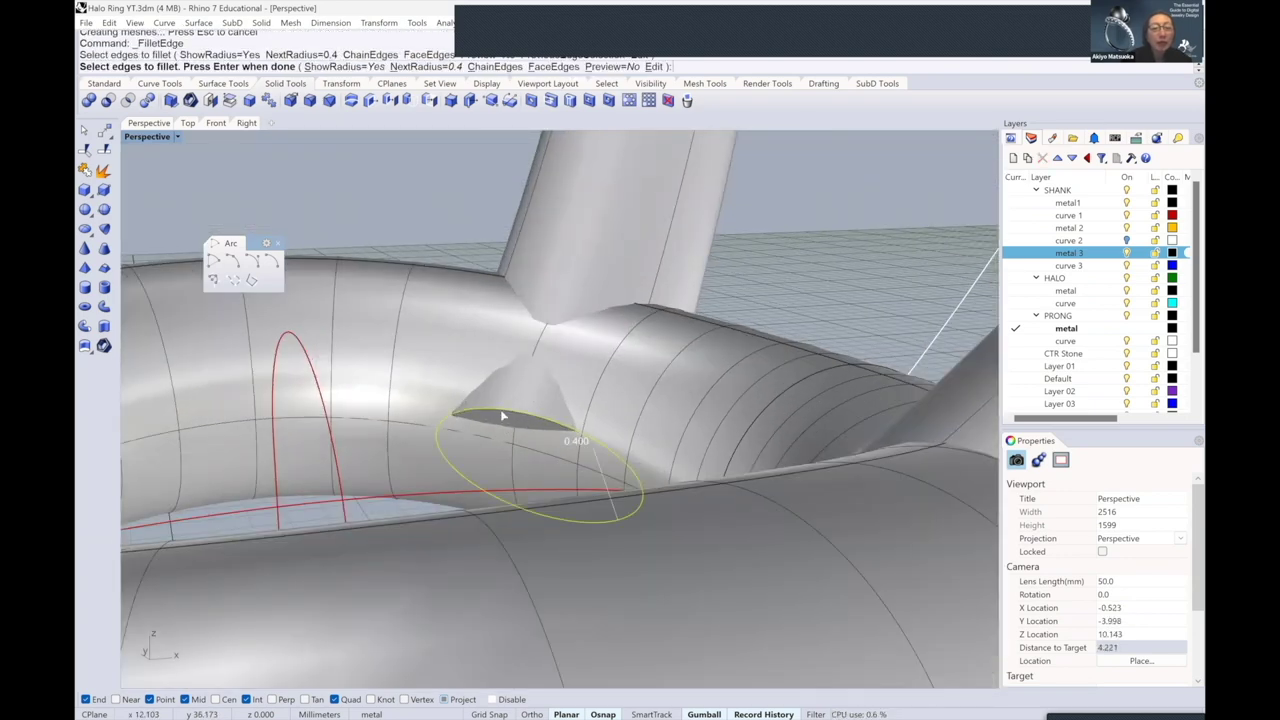
key("Return")
key("Return")
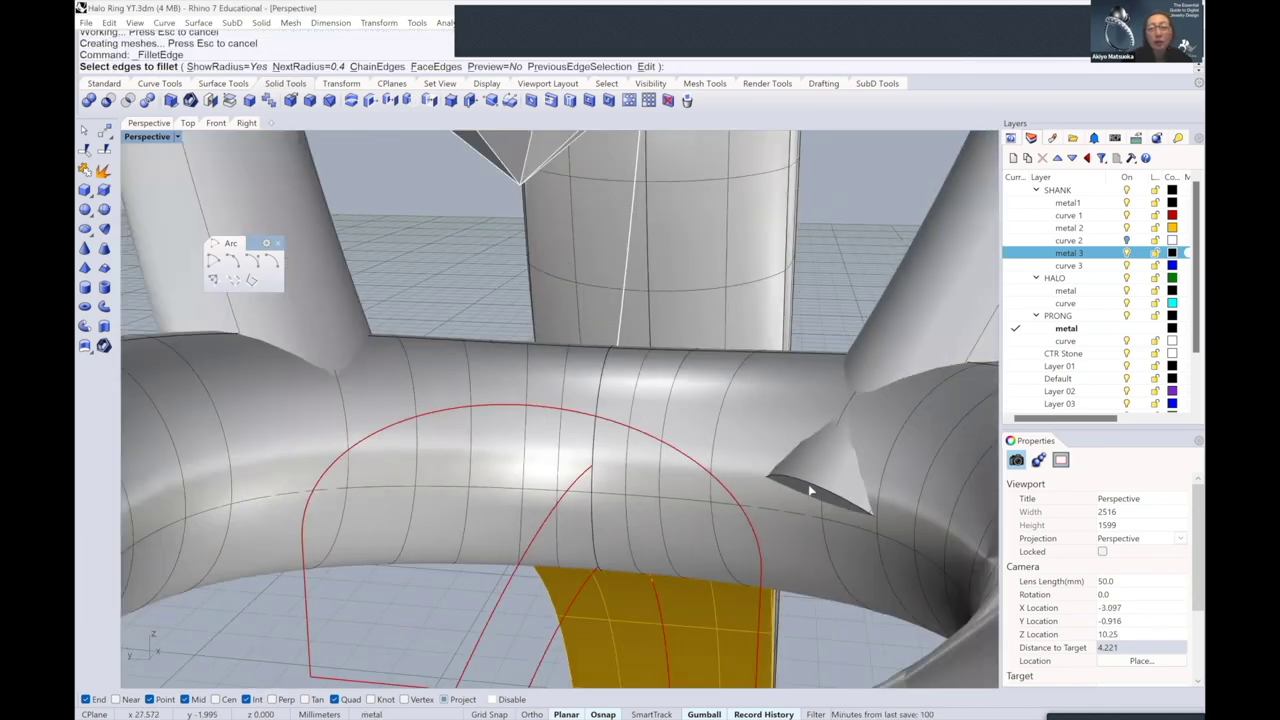
- Fillet the edges of the two remaining prong ends inside the base rail together with a 0.4 radius
left_click(812, 492)
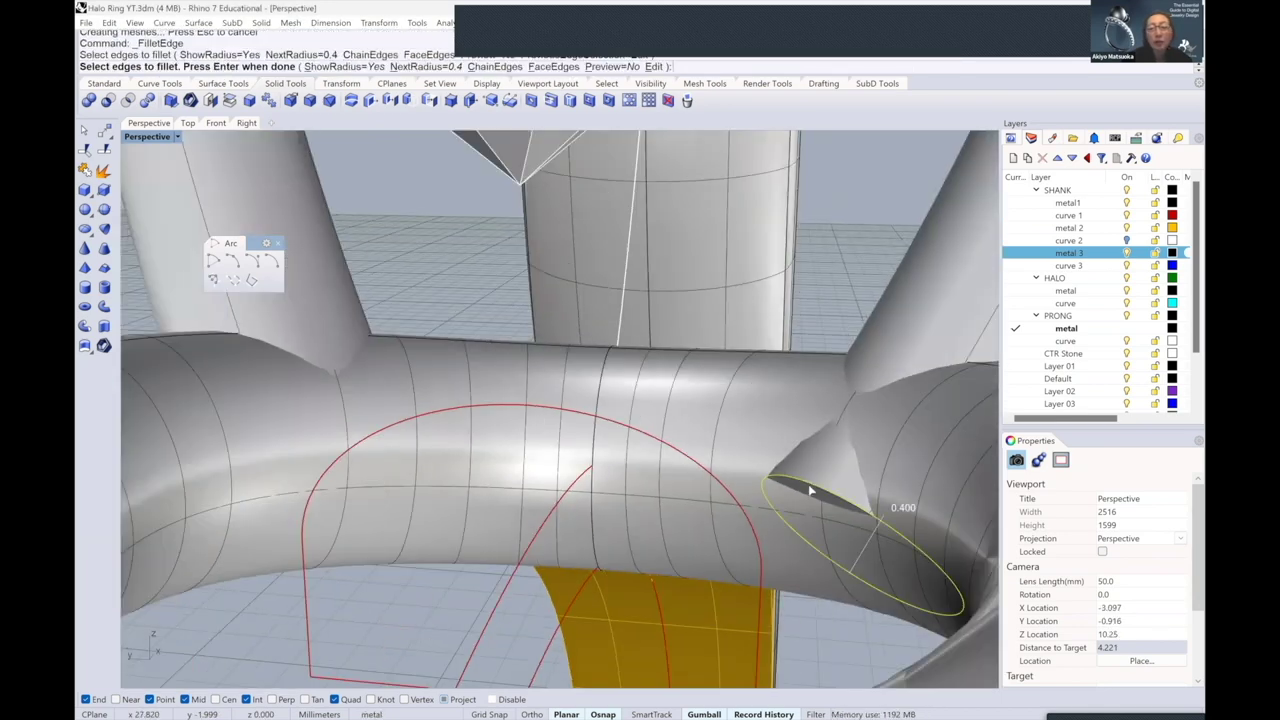
scroll(753, 461, "down", 6)
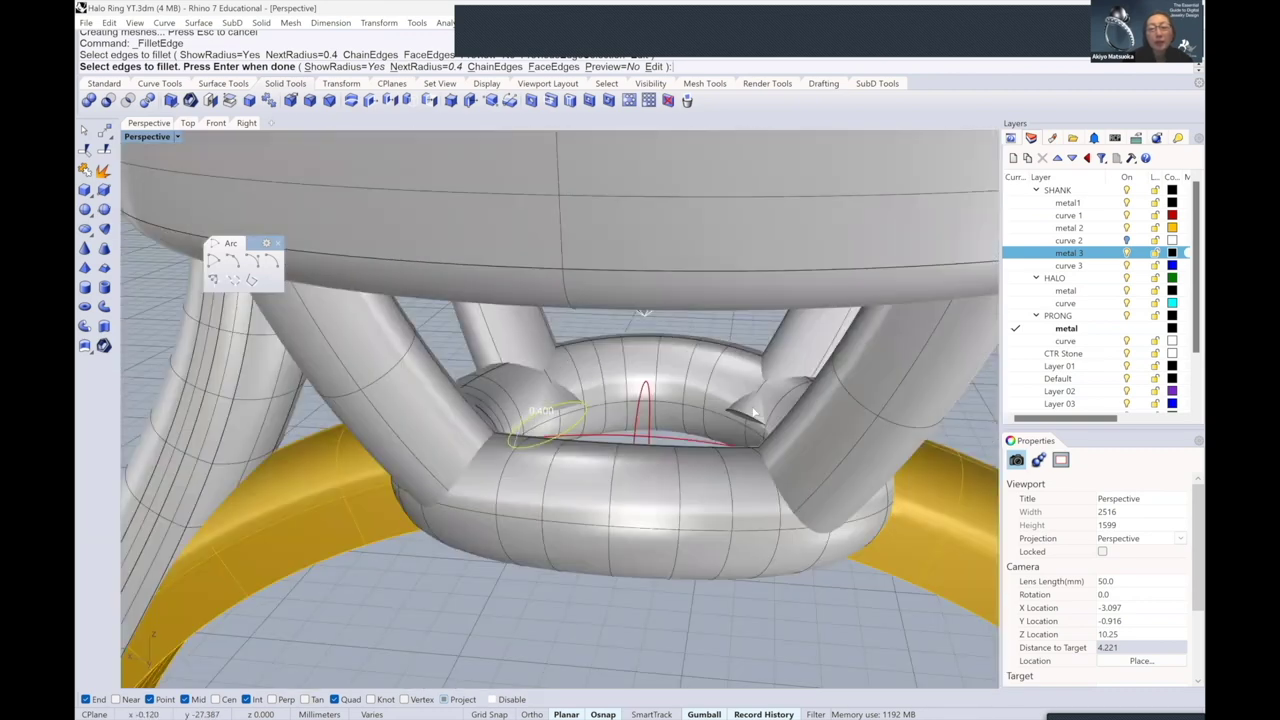
scroll(753, 410, "up", 3)
key("Return")
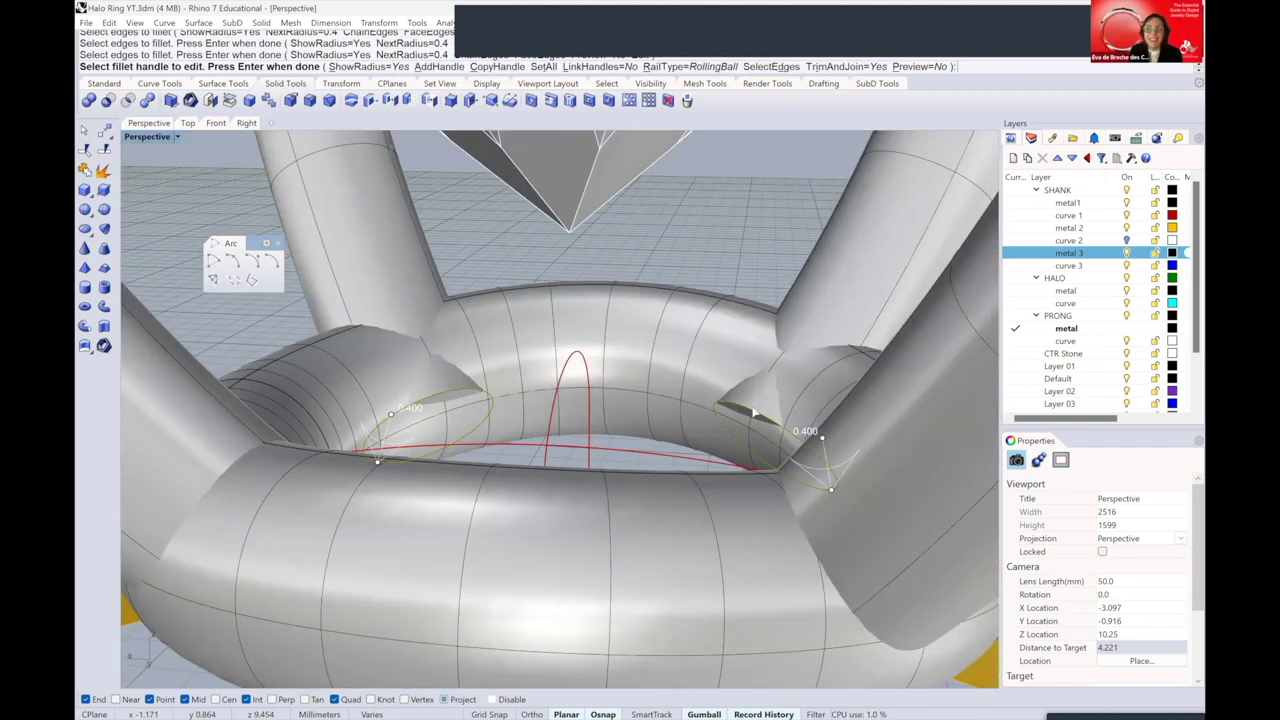
key("Return")
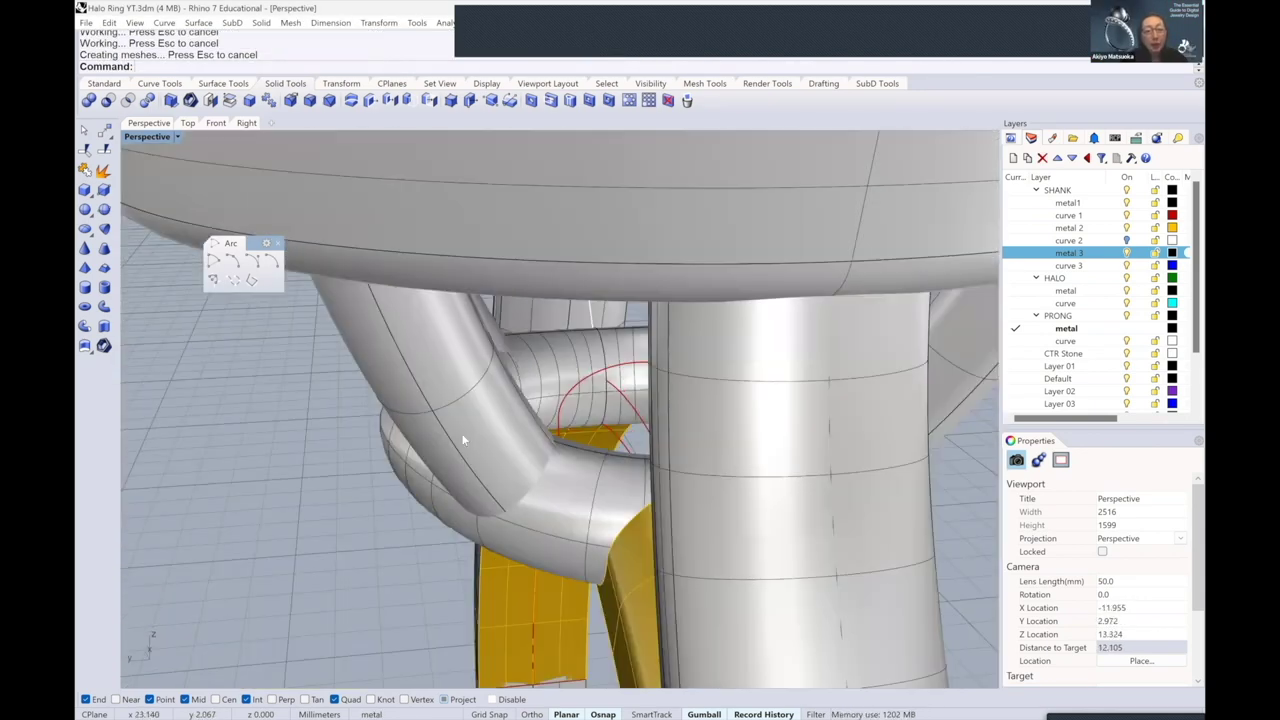
- Select the prong and rail body to check that it is a closed solid, and clear the selection
left_click(468, 415)
right_click_drag(468, 404, 246, 490)
left_click(246, 490)
right_click_drag(460, 352, 393, 368)
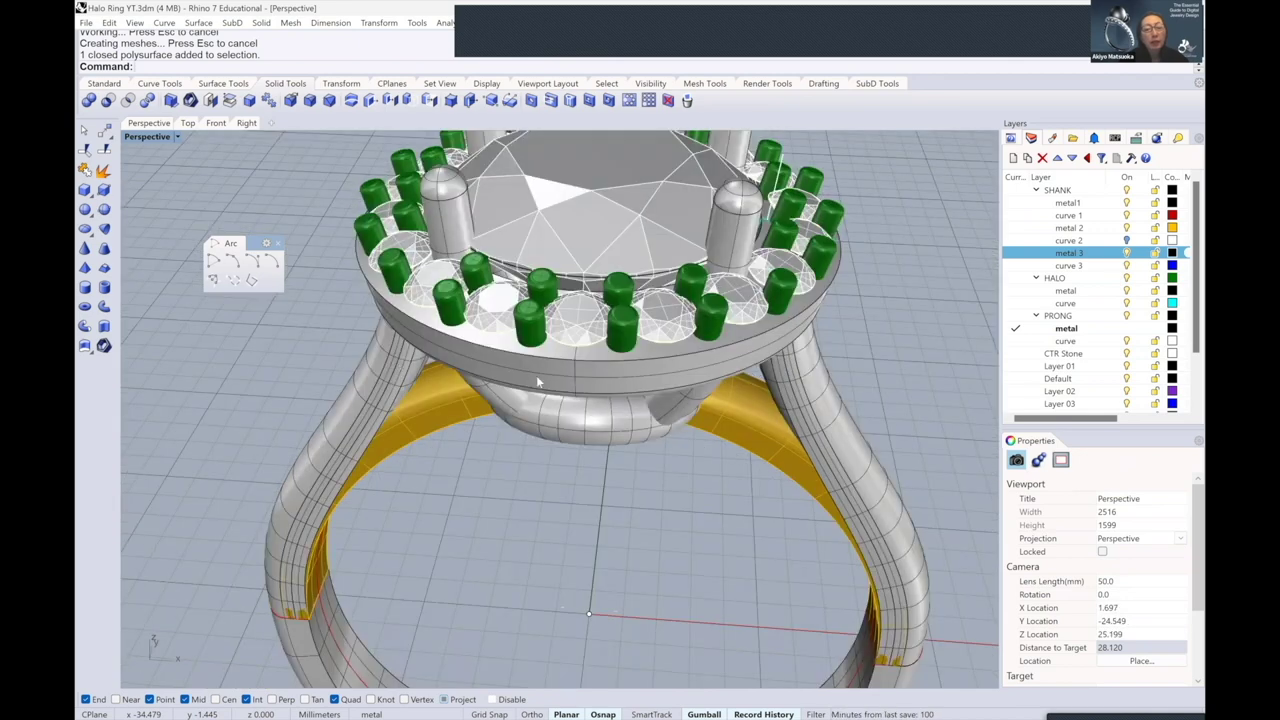
- Close the floating Arc toolbar and look over the whole ring from above and from the side
right_click_drag(538, 381, 614, 336)
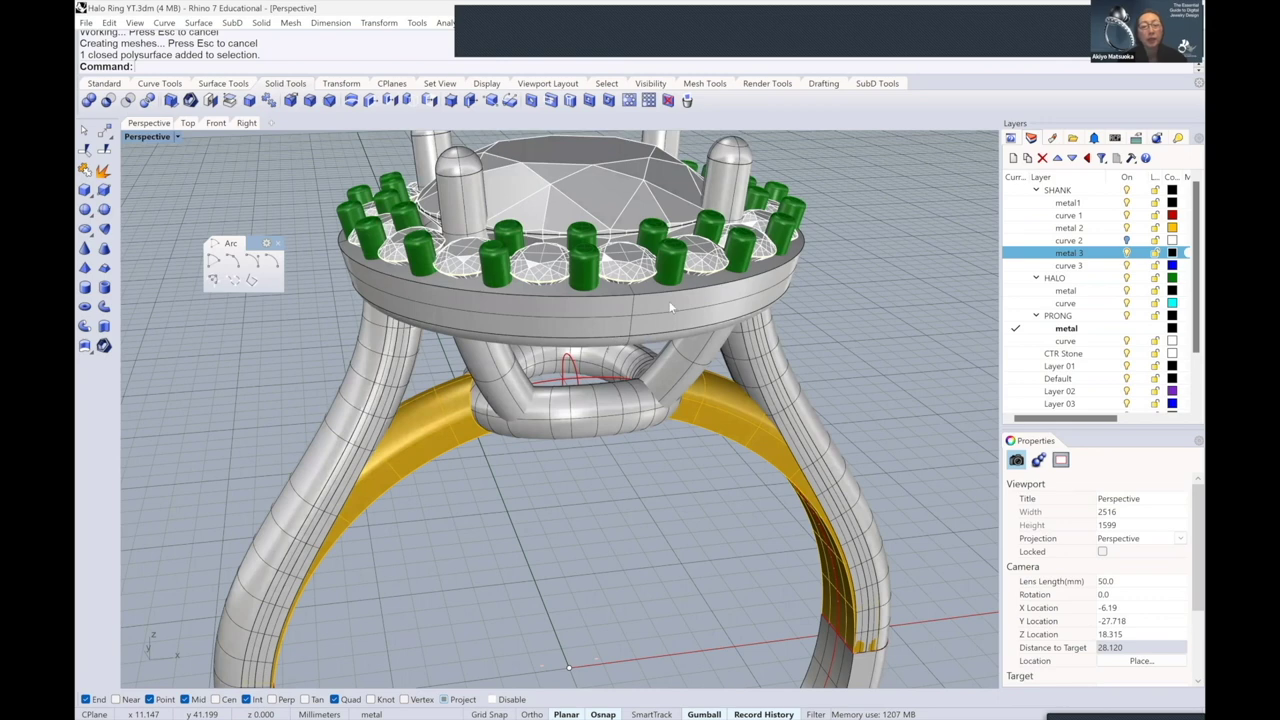
right_click_drag(671, 307, 668, 380)
left_click(278, 243)
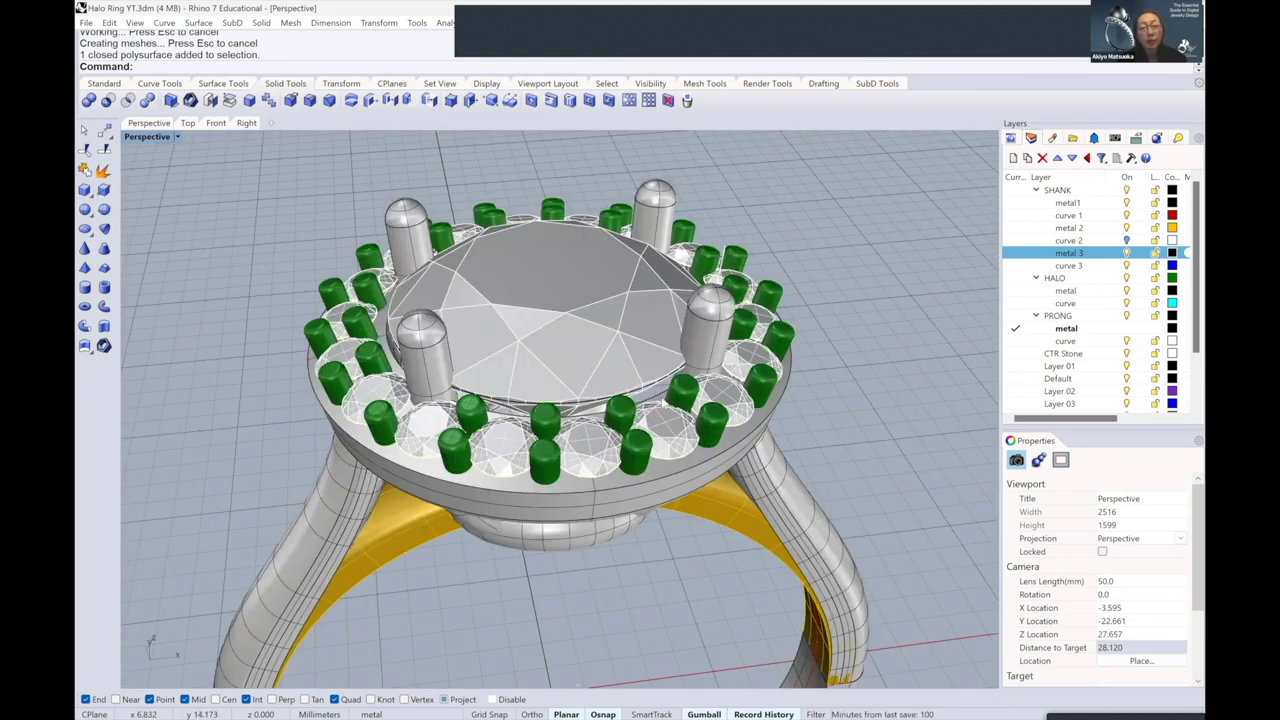
right_click_drag(708, 383, 660, 352)
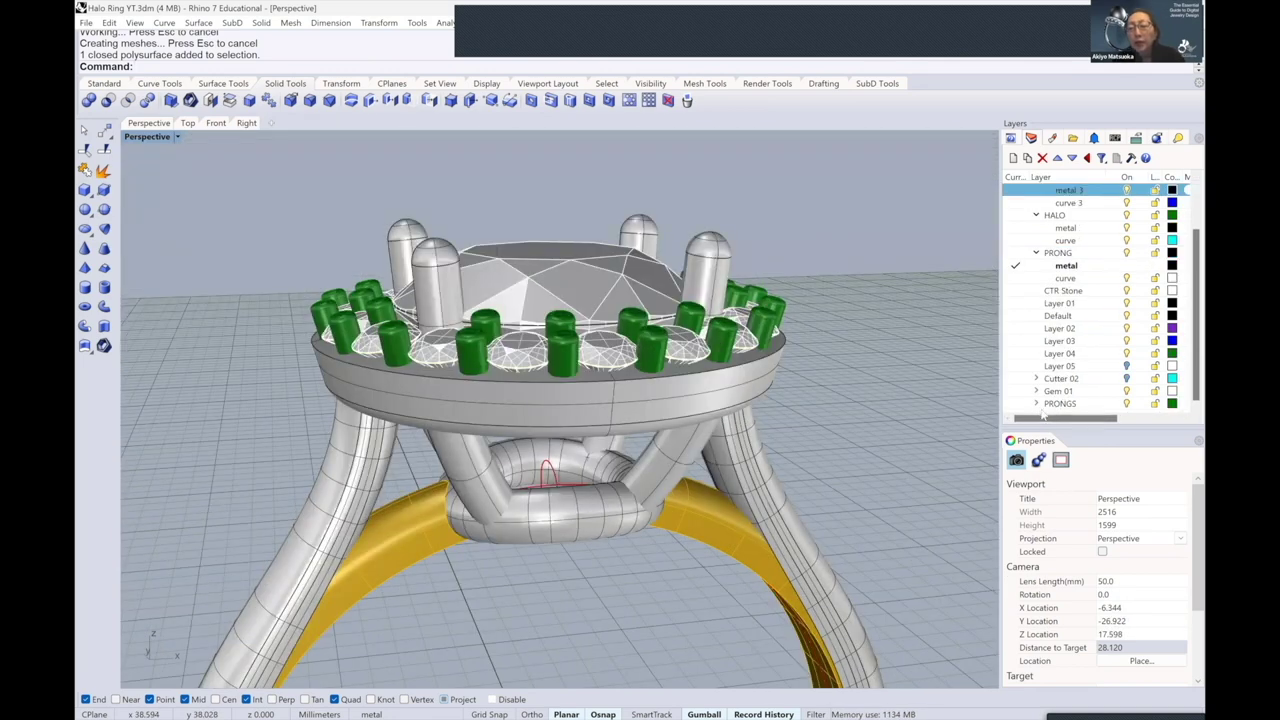
- Turn on the Cutter 02 layer and check one of its stone cutters from below the halo, clearing the selection
left_click(1127, 378)
right_click_drag(637, 358, 633, 394)
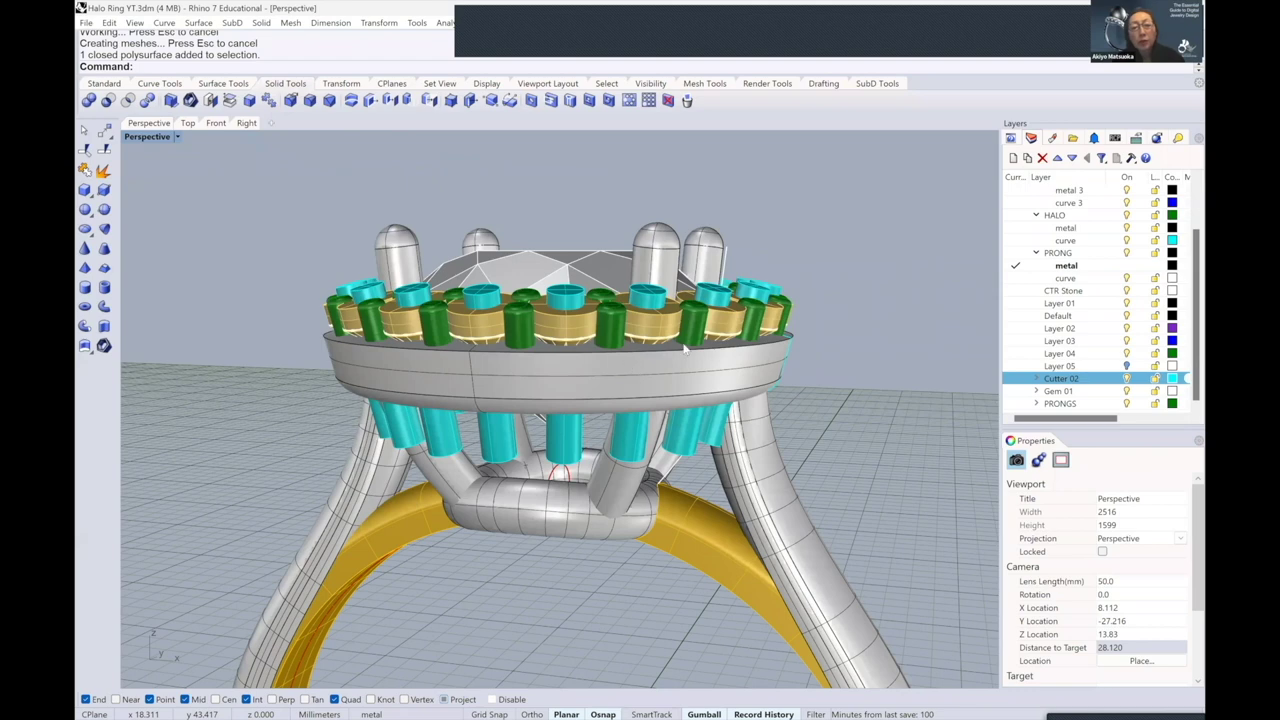
scroll(693, 339, "up", 4)
right_click_drag(686, 366, 682, 358)
left_click(682, 359)
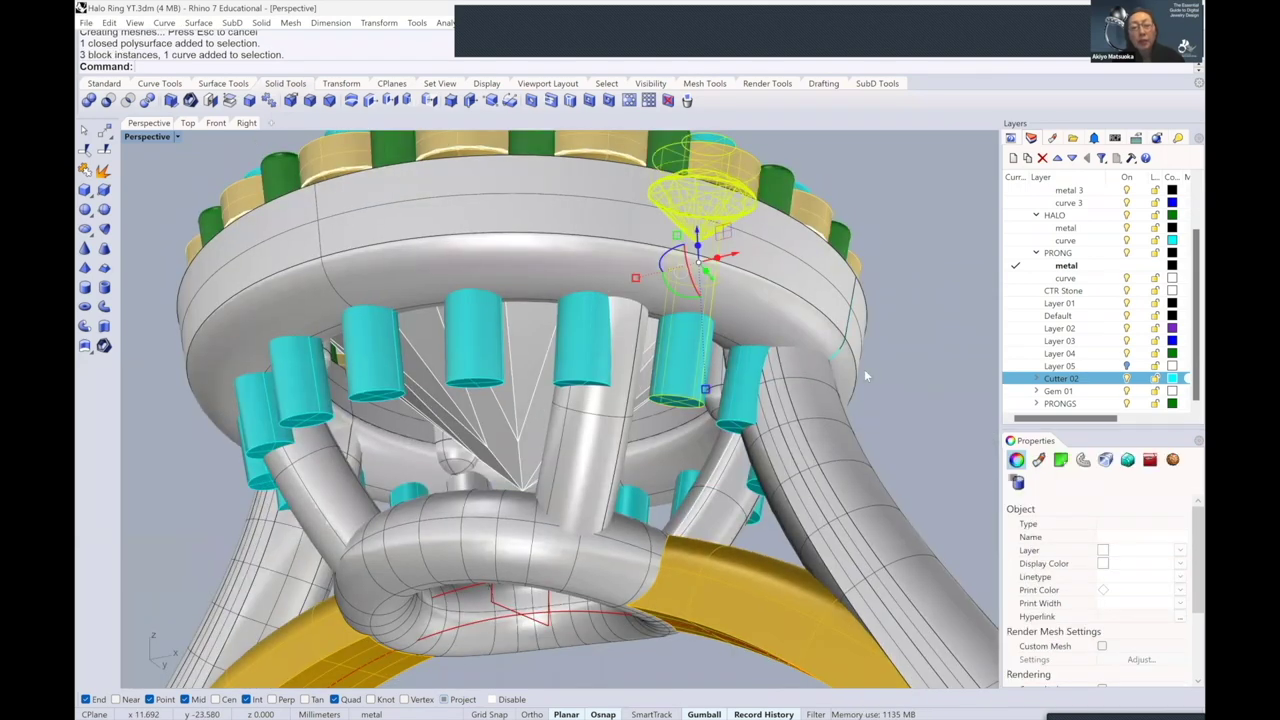
left_click(947, 303)
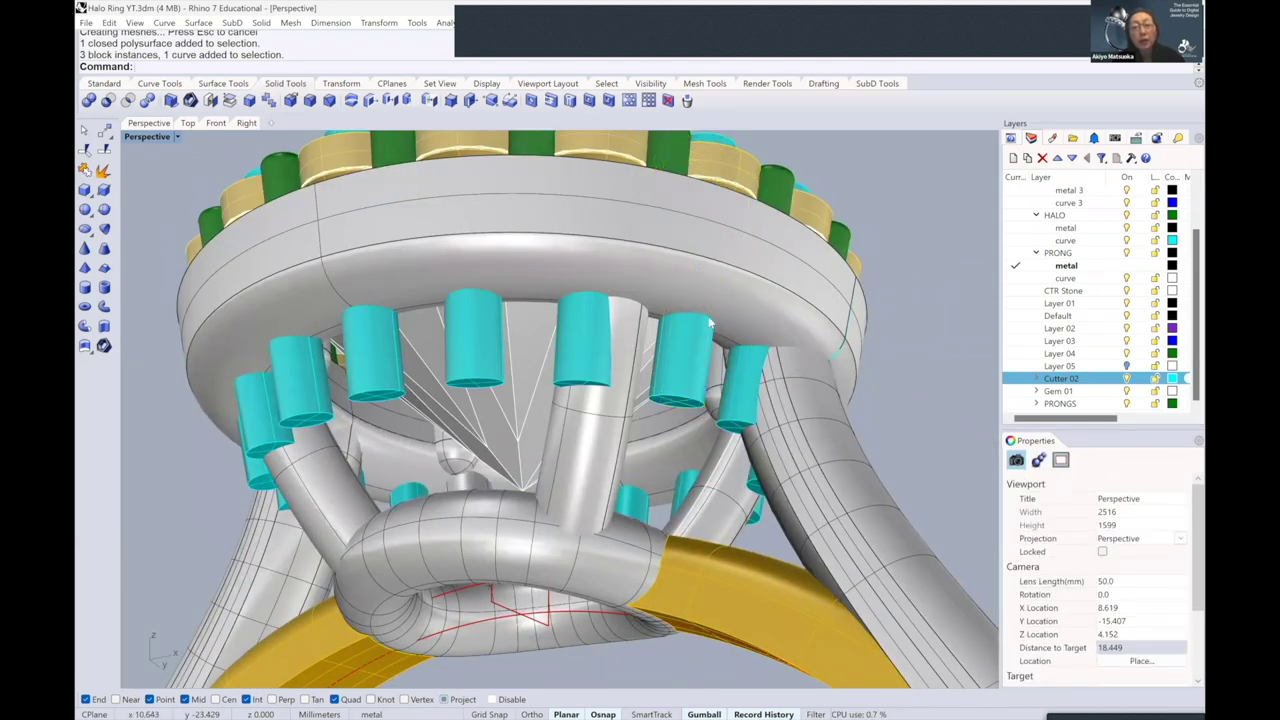
- Inspect the cutter set beside the shank from below and from the side to check where its hole cutter meets the metal
right_click_drag(772, 312, 632, 325)
scroll(631, 333, "up", 5)
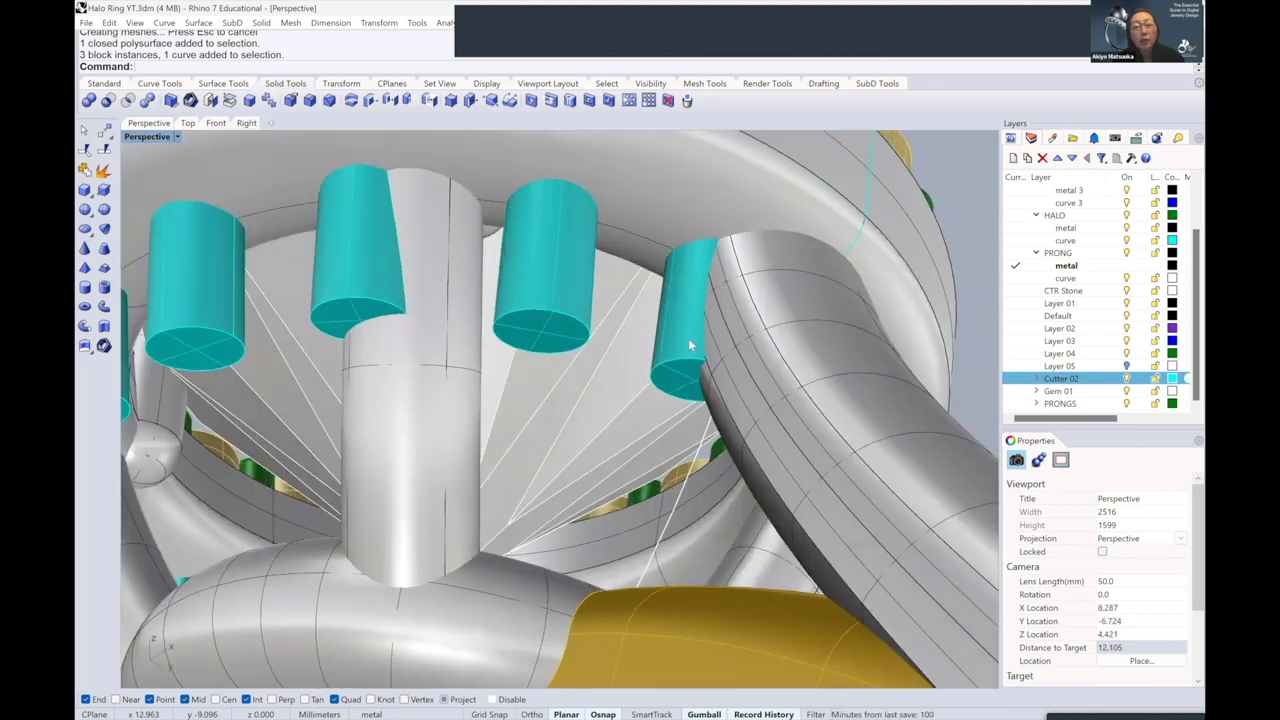
scroll(688, 338, "up", 2)
left_click(690, 345)
scroll(737, 352, "down", 7)
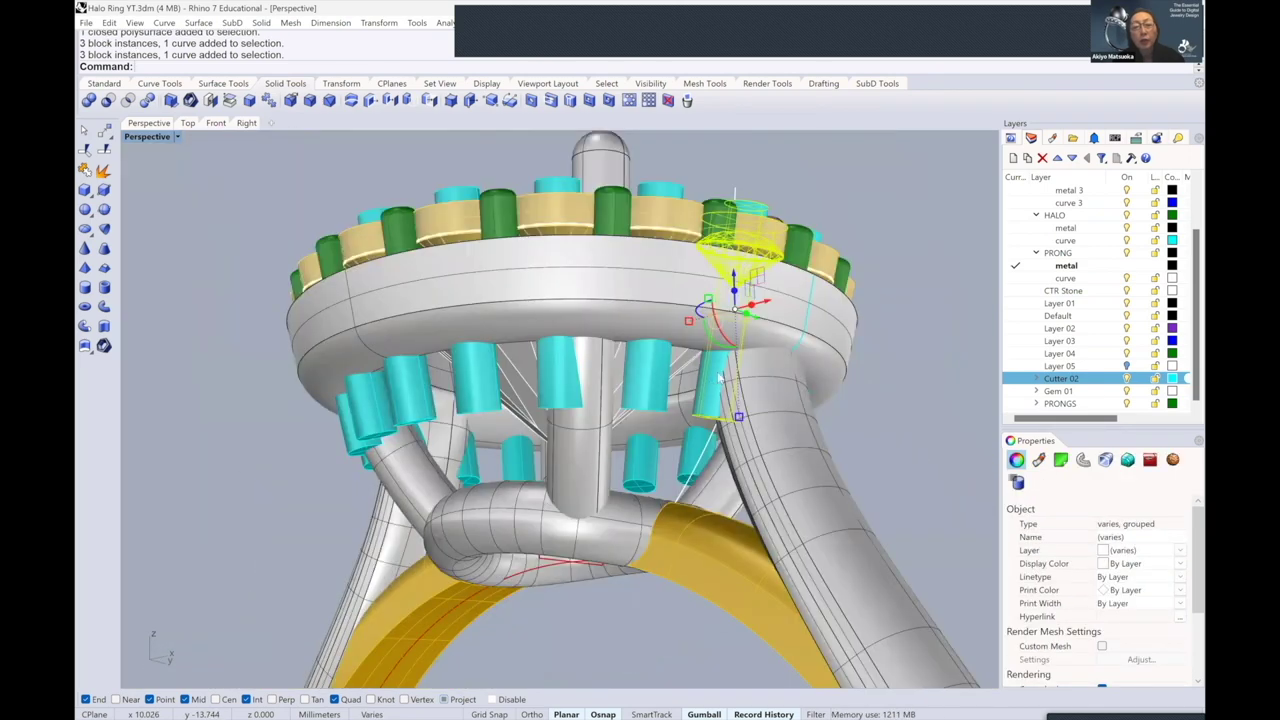
right_click_drag(736, 297, 729, 363)
right_click_drag(758, 308, 744, 334)
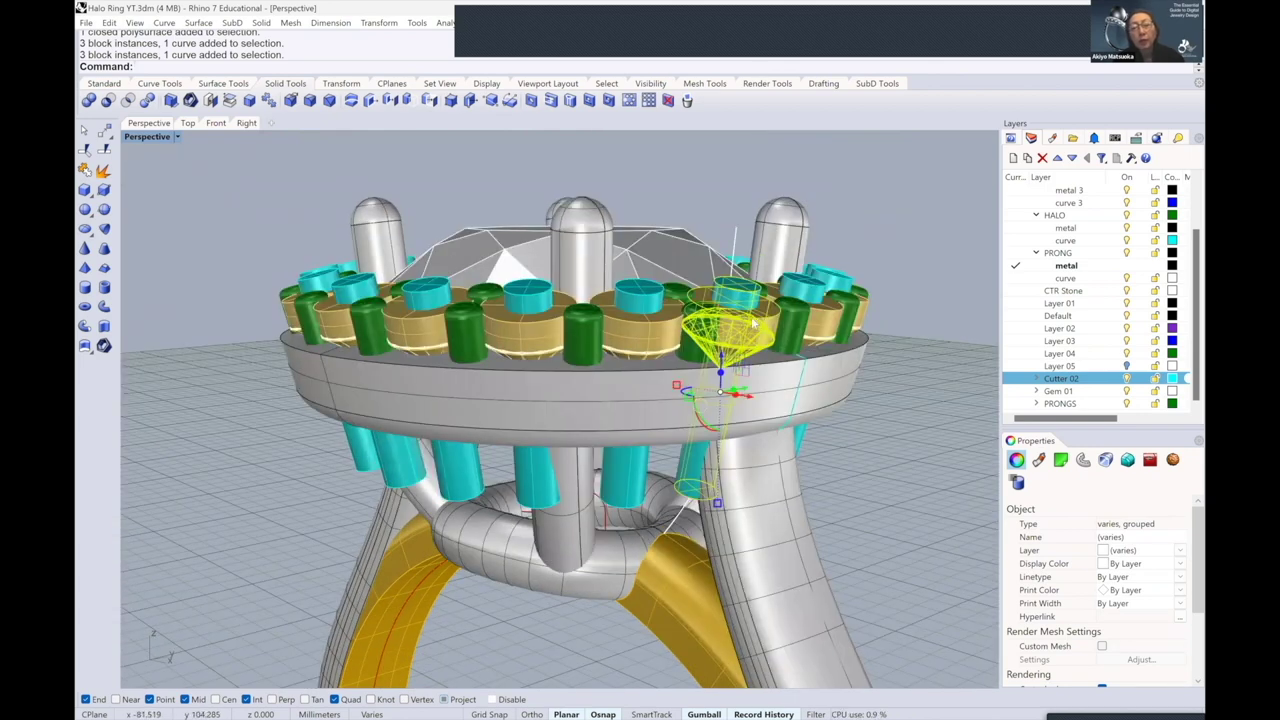
key("Escape")
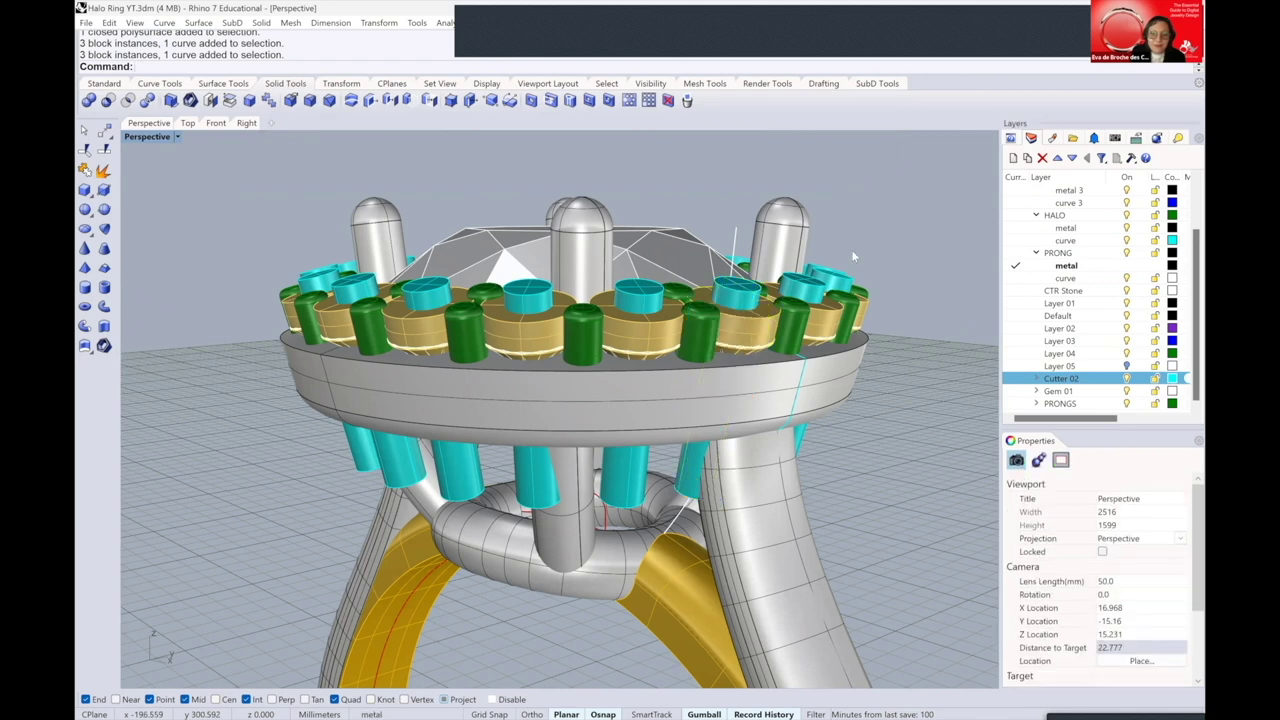
- Select another cutter set on the halo to check how its parts are grouped, and clear the selection
right_click_drag(594, 356, 510, 410)
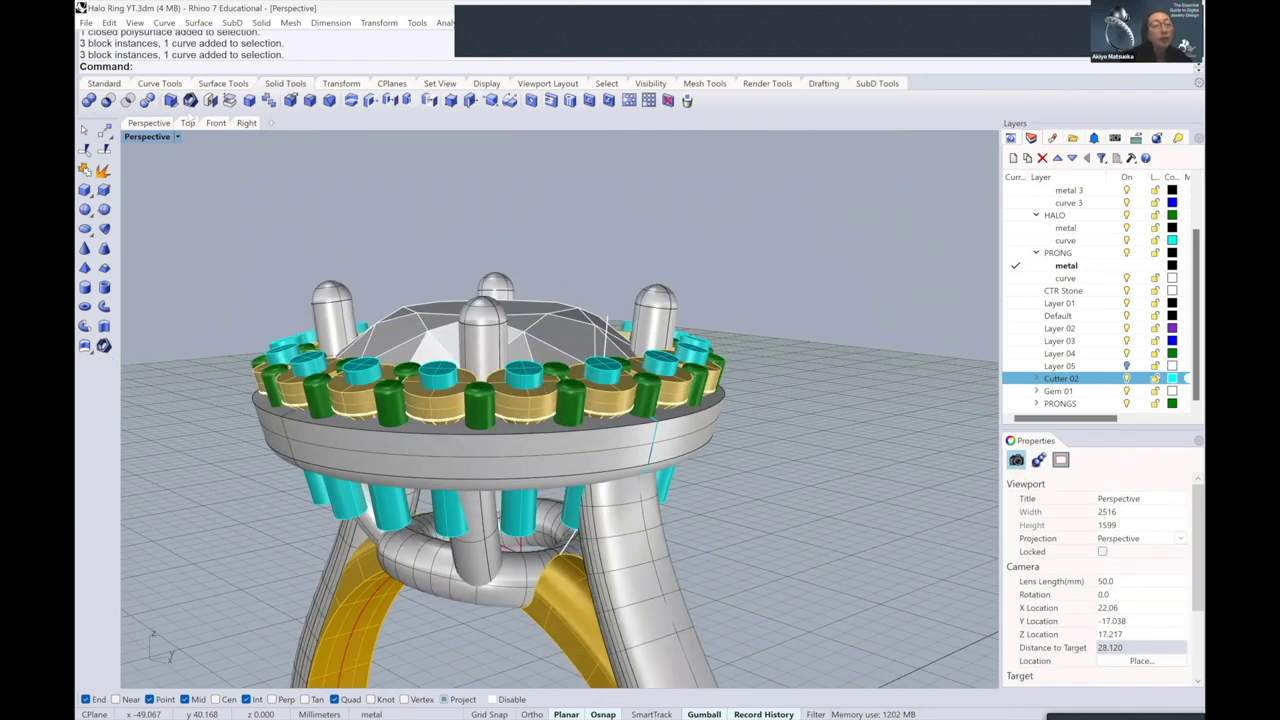
left_click(515, 395)
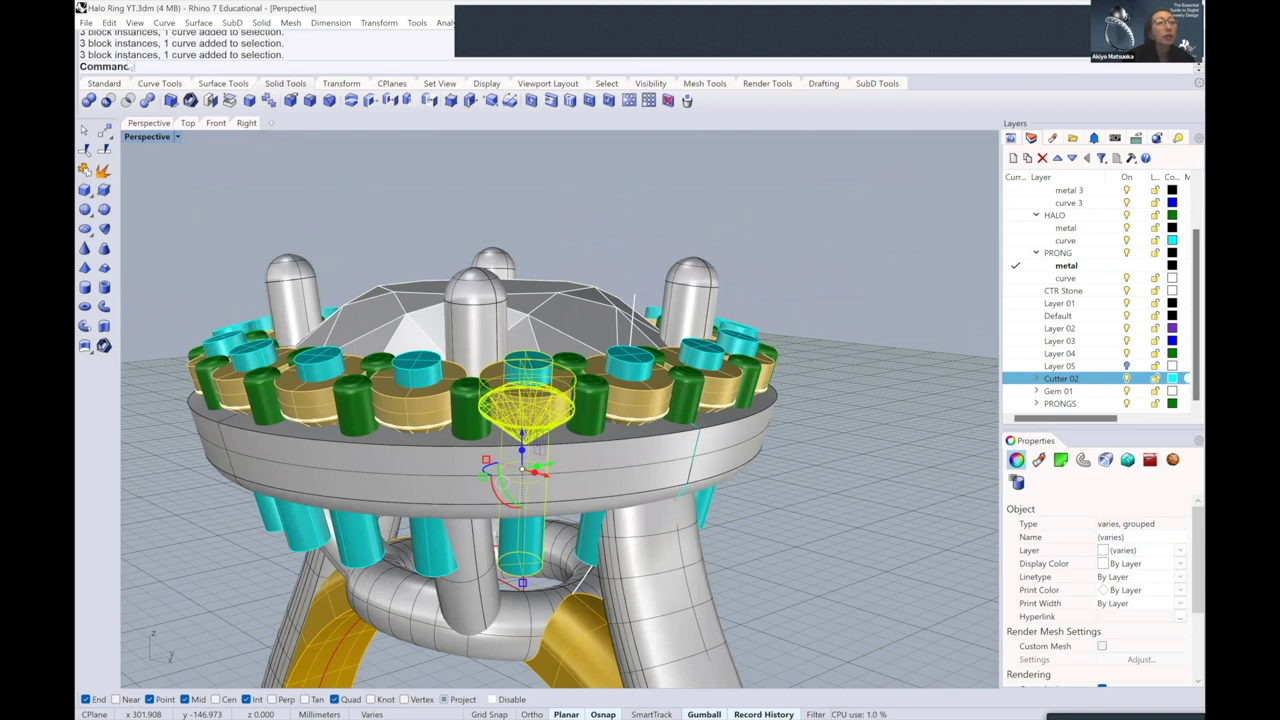
left_click(584, 200)
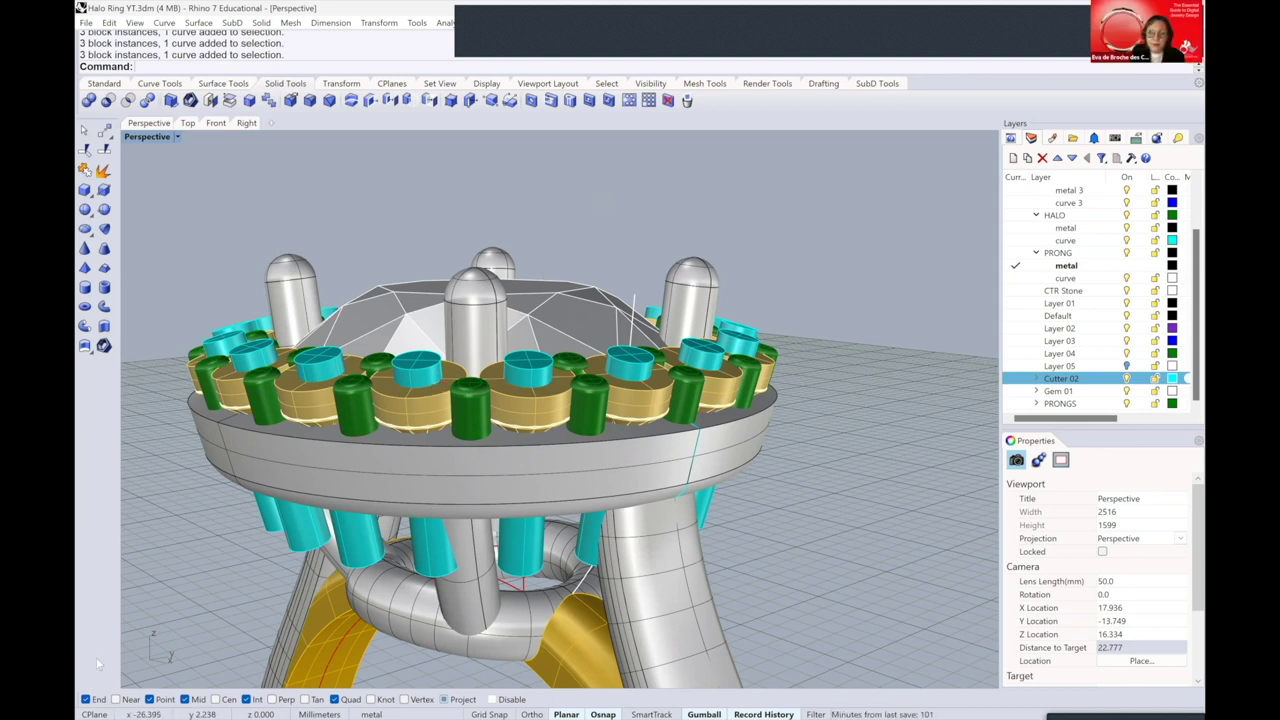
- Explode the blocks on the Cutter 02 layer and its sublayers into low-level objects
left_click(103, 83)
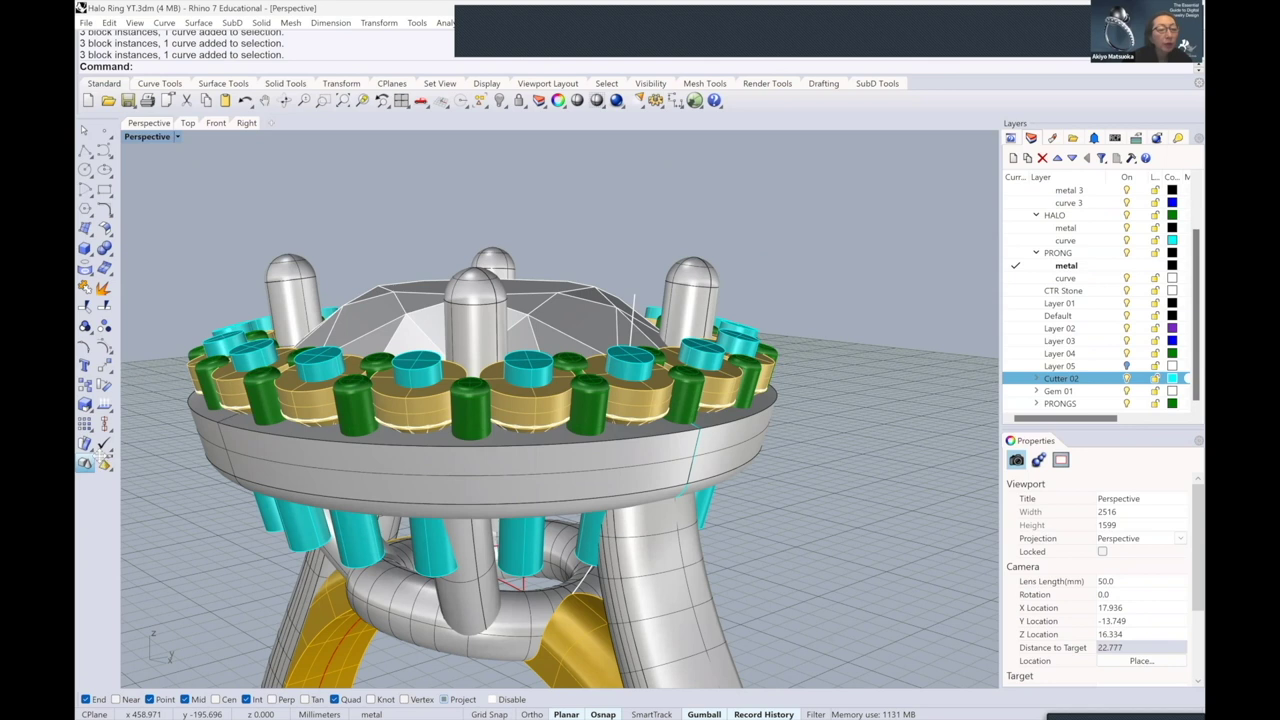
left_click_drag(99, 456, 176, 175)
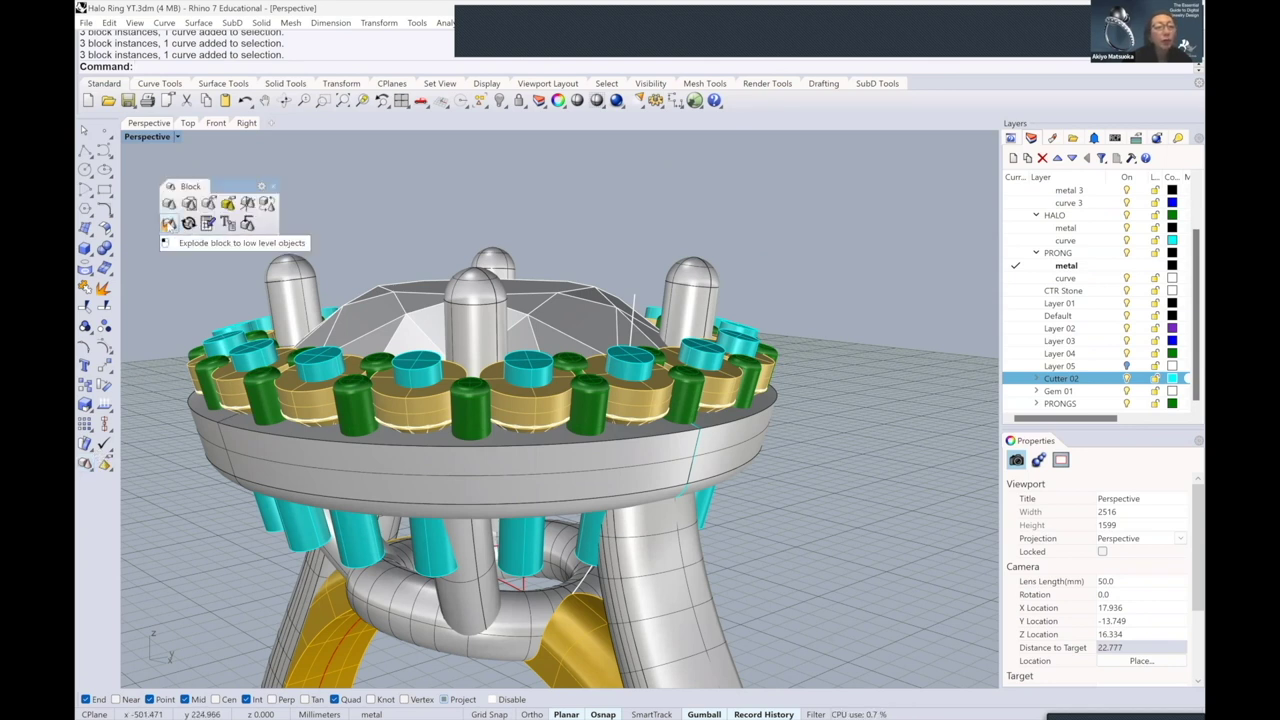
left_click(169, 225)
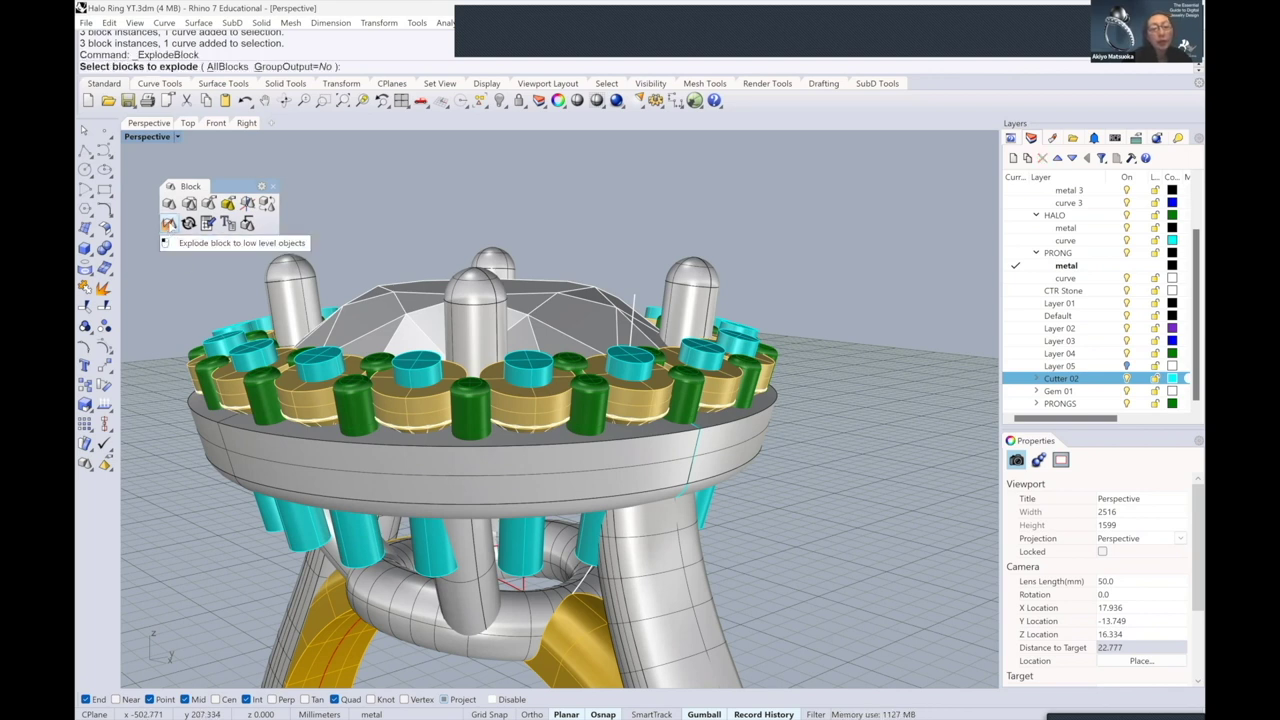
left_click(169, 225)
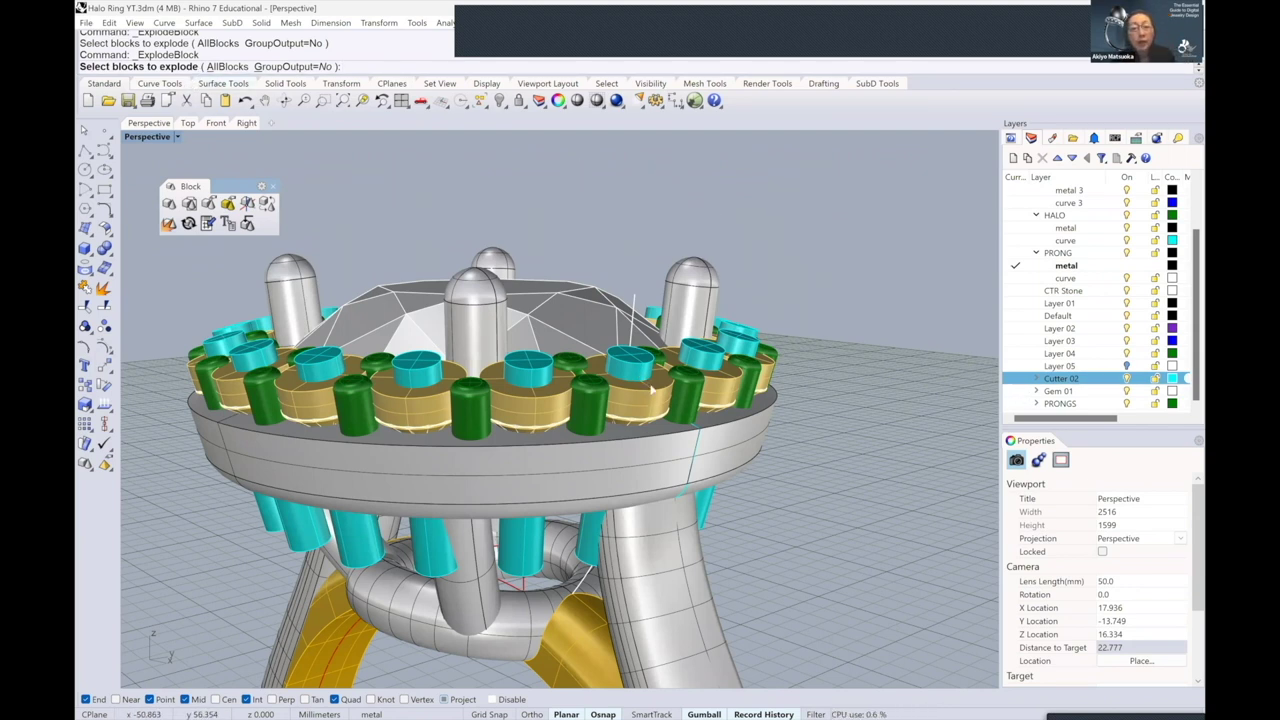
right_click(1060, 383)
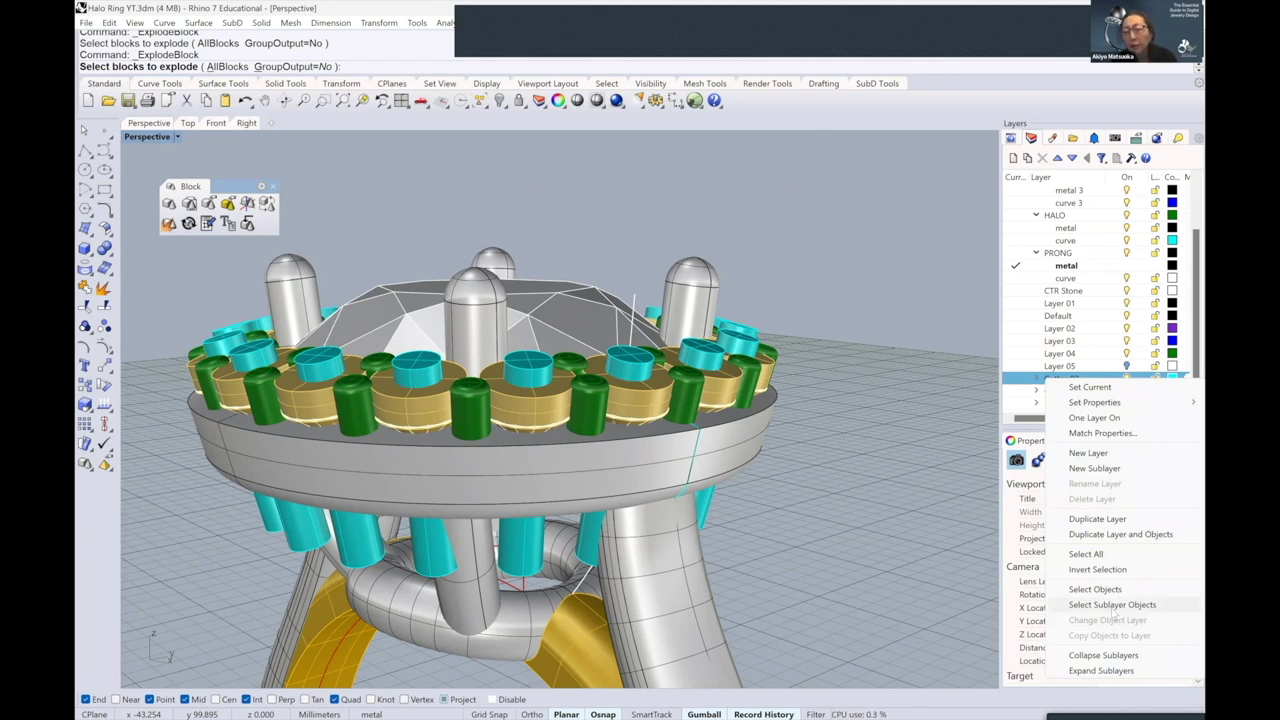
left_click(1113, 607)
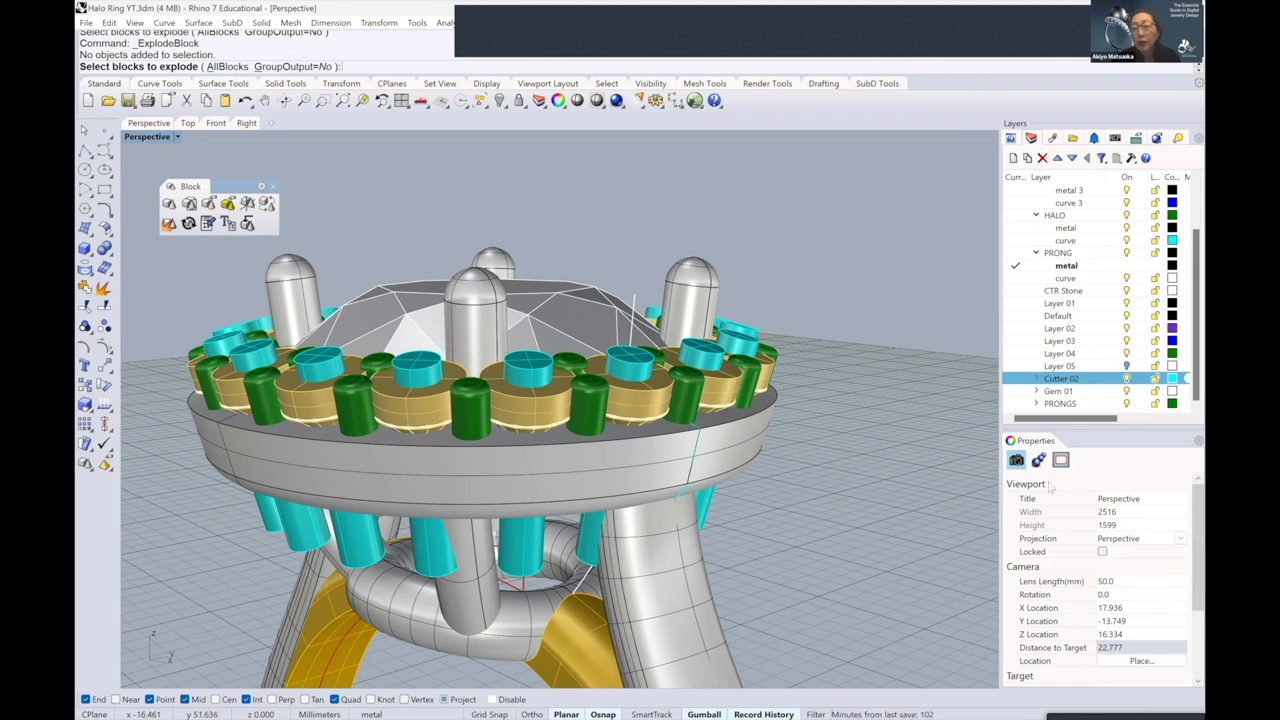
right_click(1092, 386)
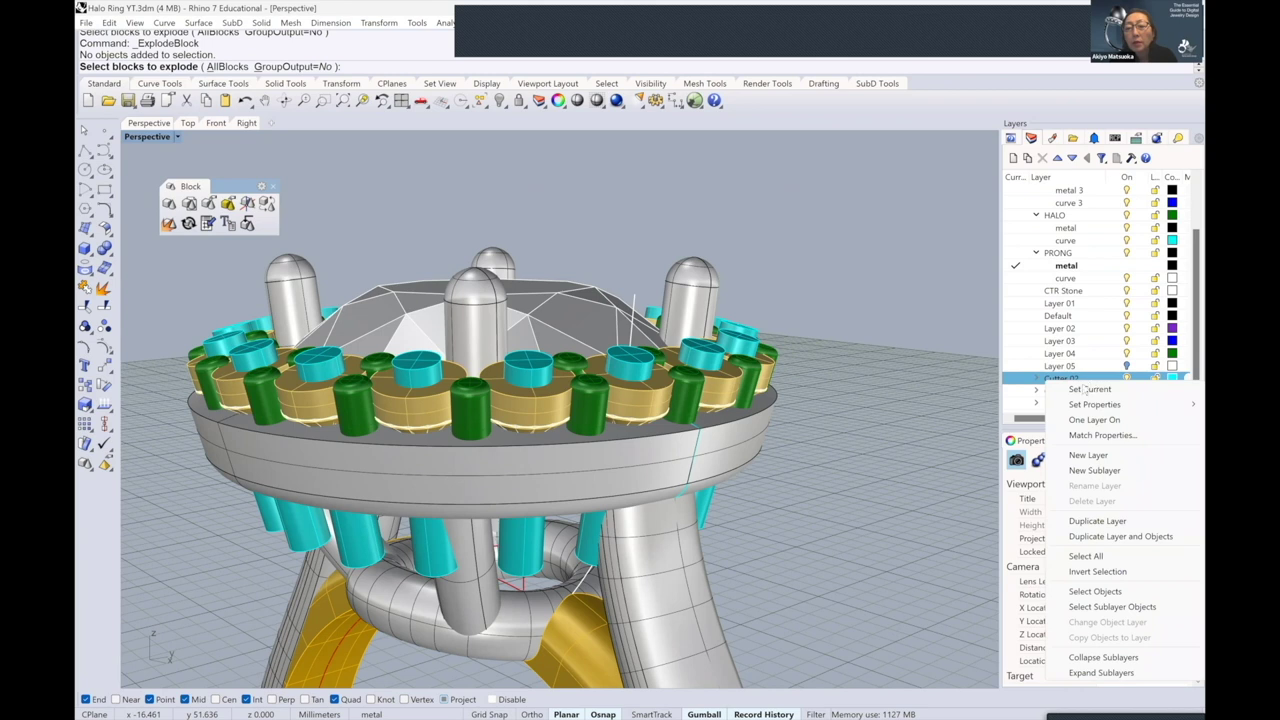
left_click(962, 402)
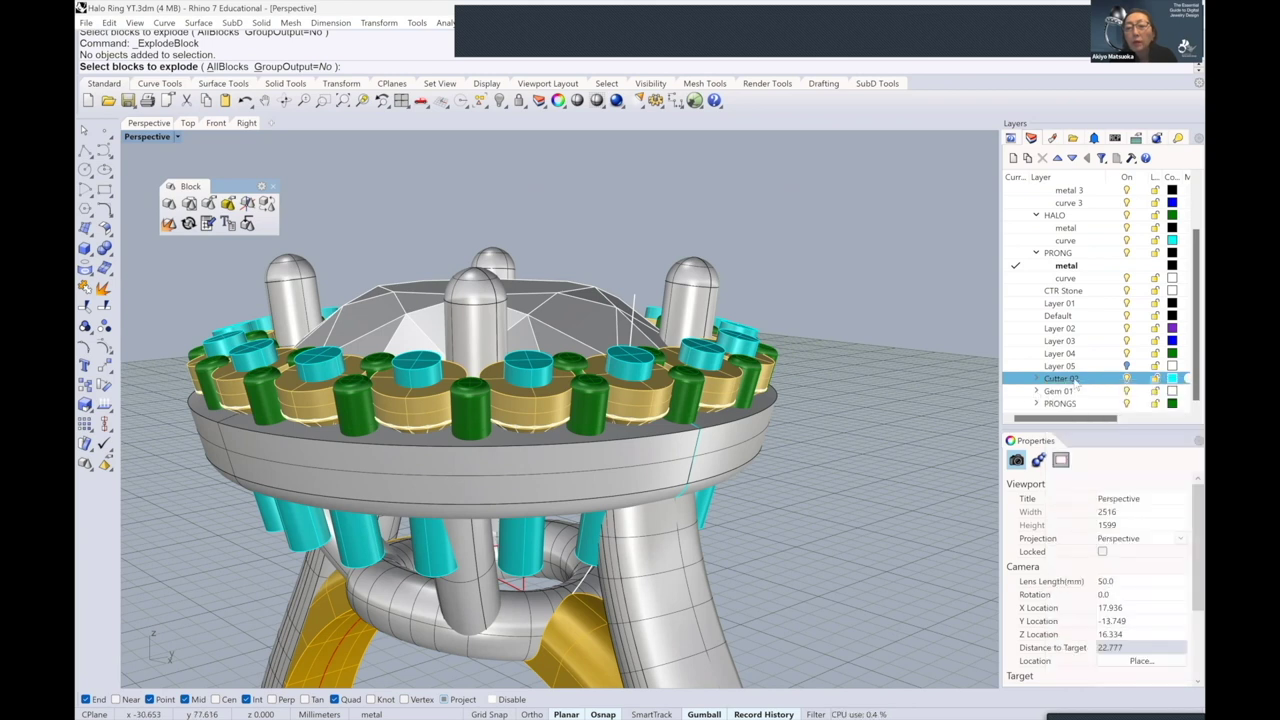
right_click(1077, 385)
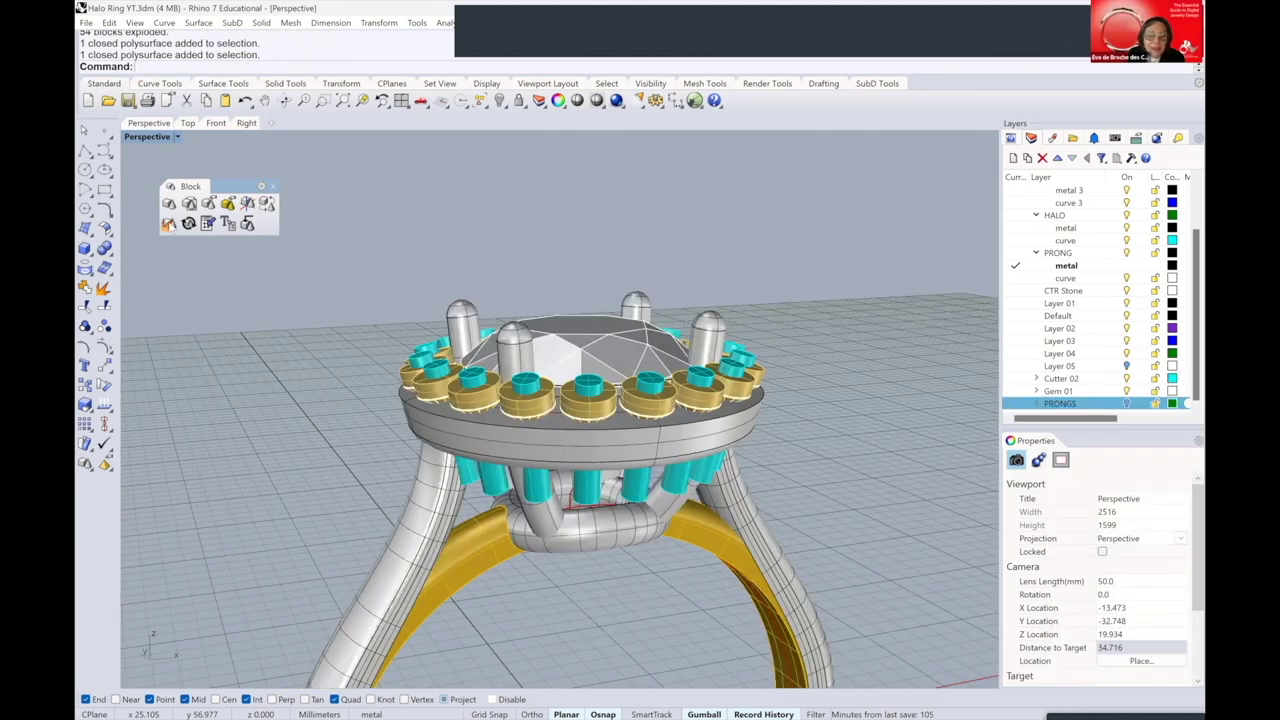
- Select a single pavilion cutter on the front of the halo to check that it is a separate solid, and deselect it
scroll(580, 430, "up", 3)
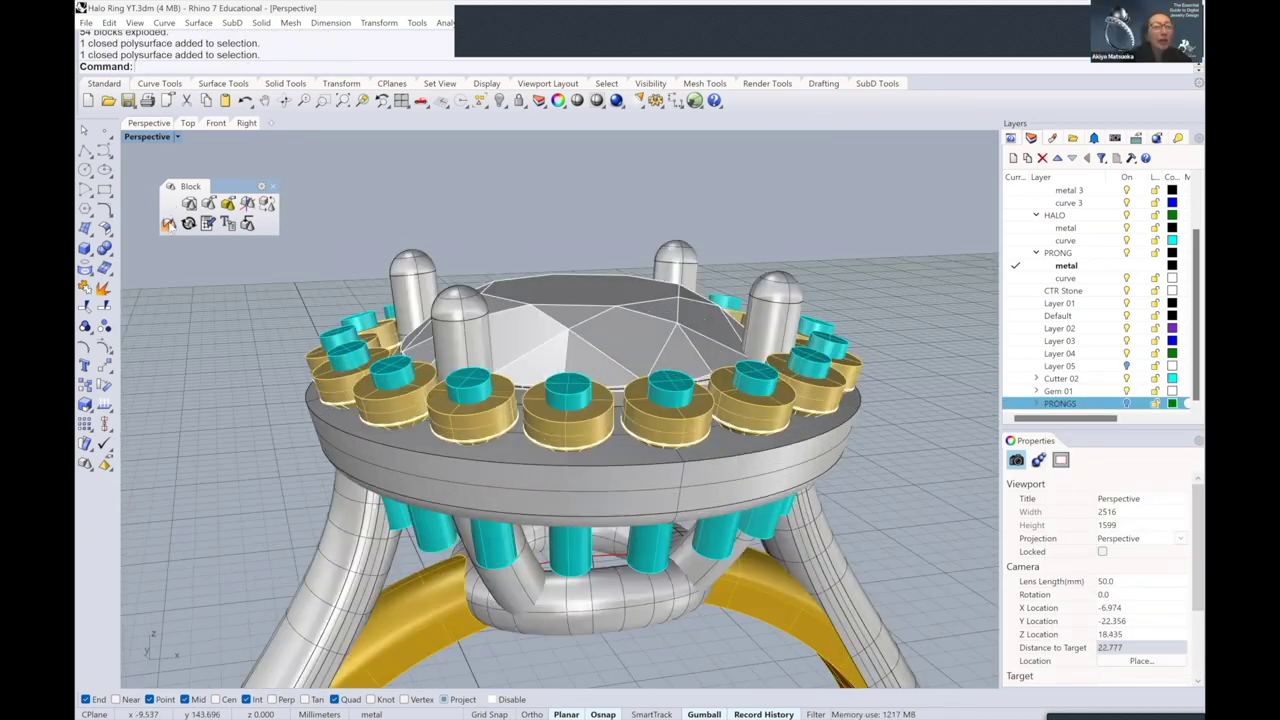
left_click(168, 223)
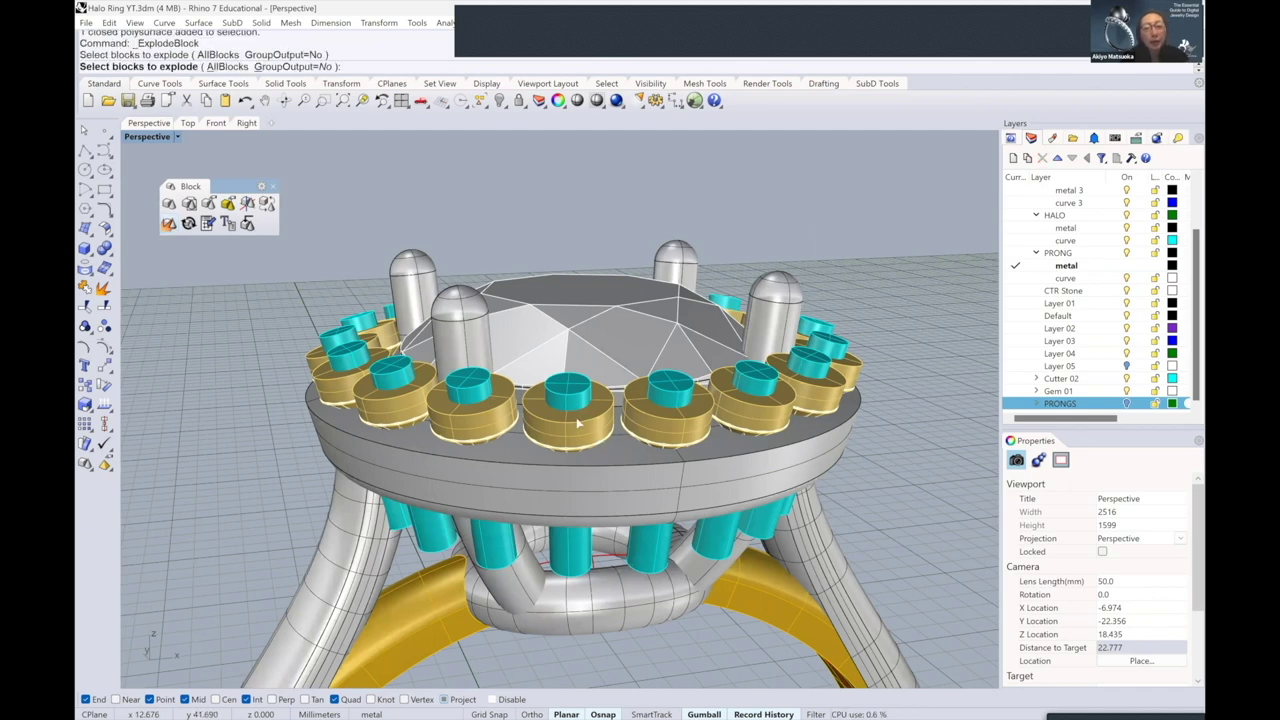
key("Return")
left_click(578, 424)
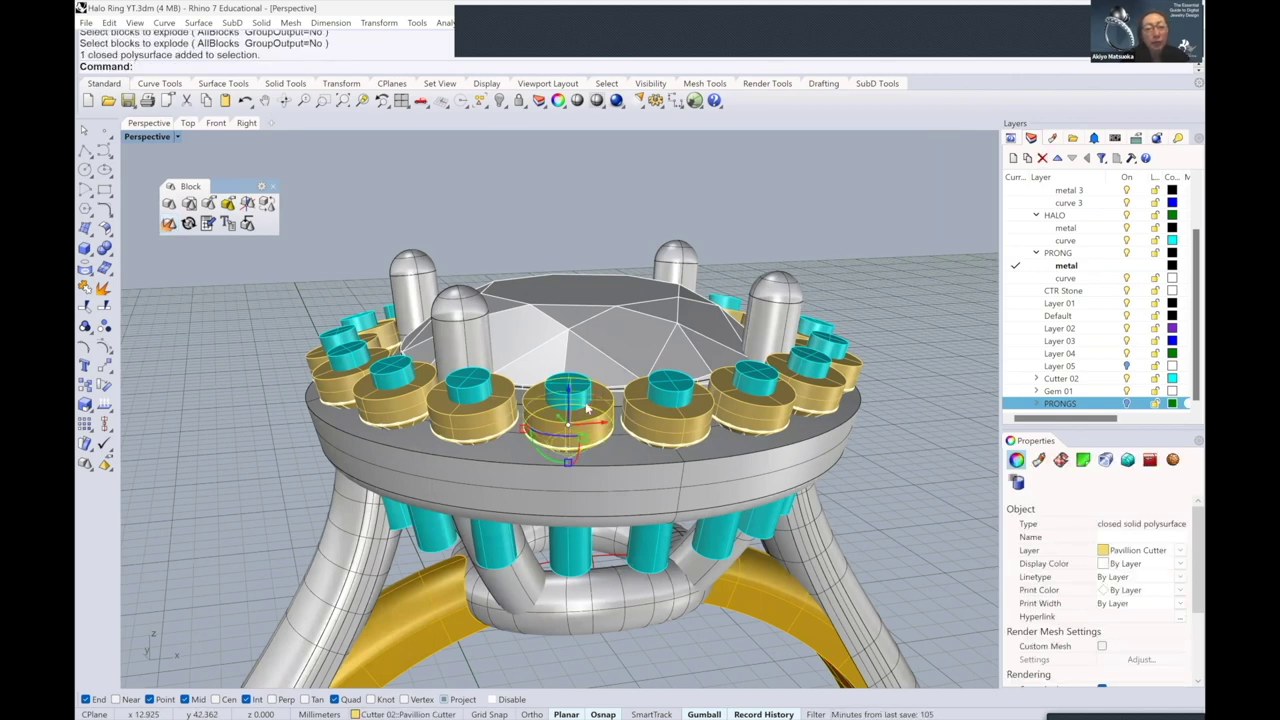
scroll(588, 408, "up", 2)
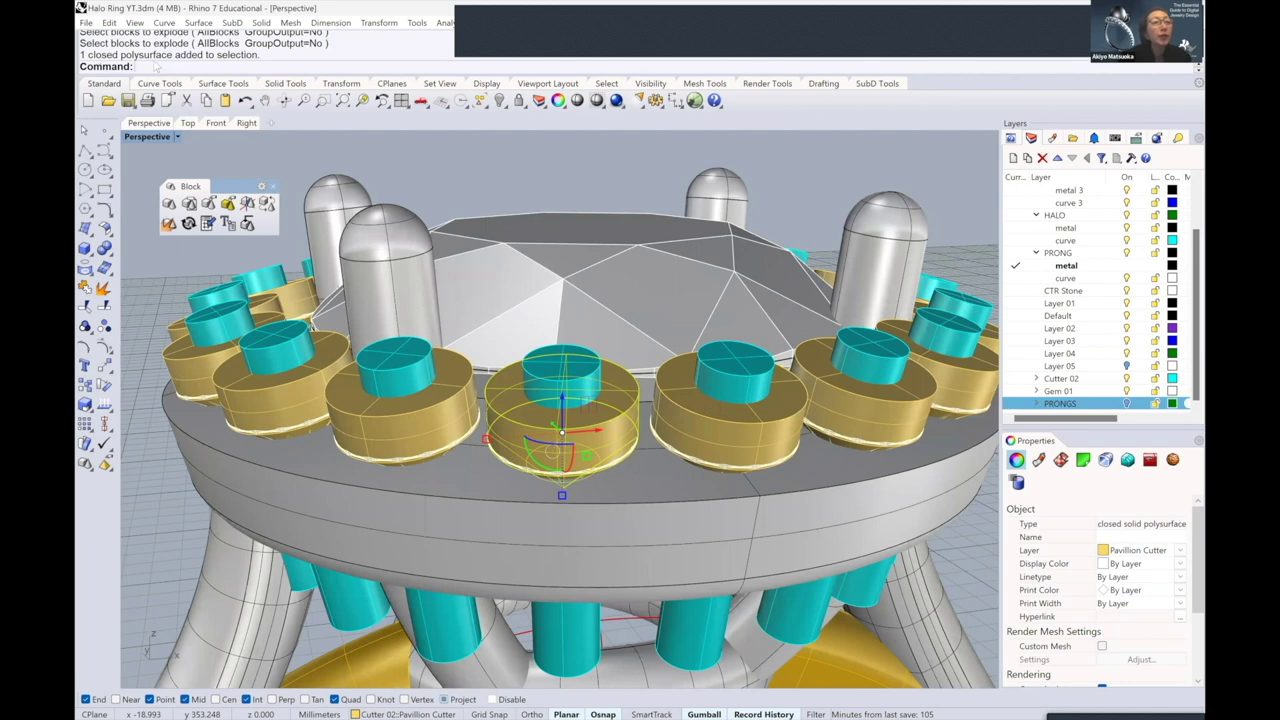
left_click(963, 181)
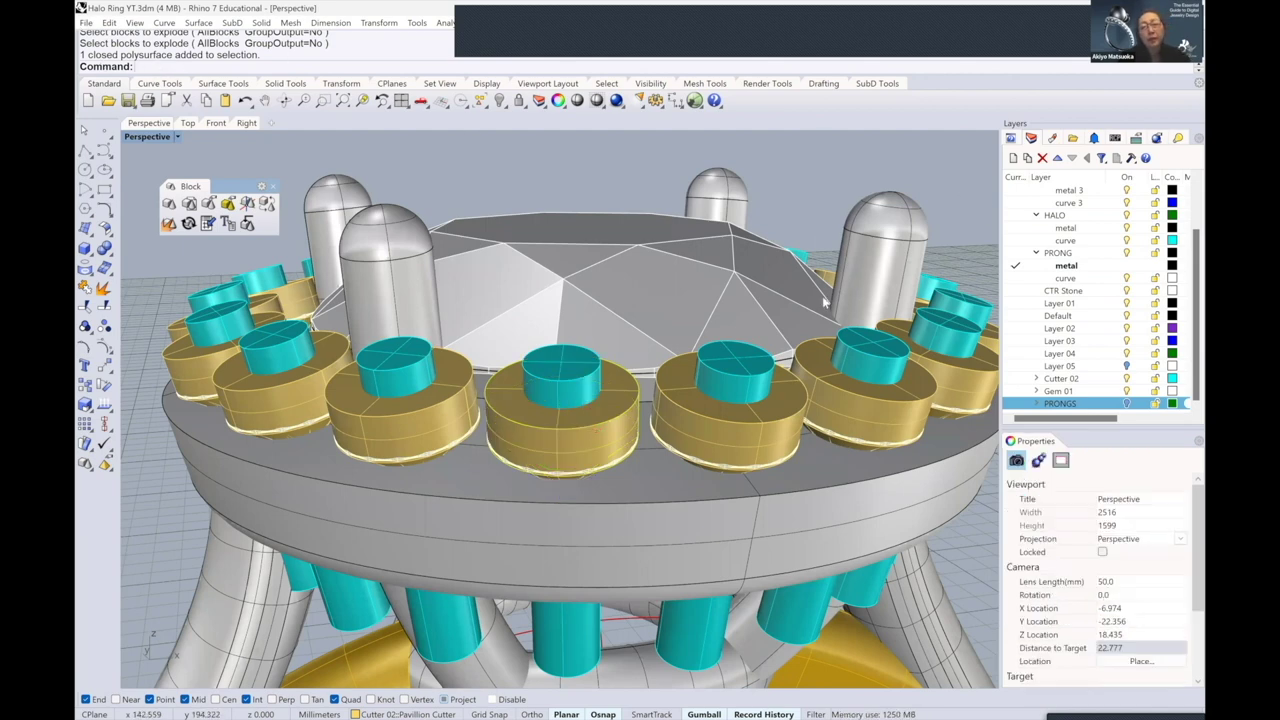
- Delete the first three hole cutters that run into the centre-stone prongs and the shank, leaving their pavilion cutters in place
right_click_drag(826, 264, 552, 466)
left_click(799, 367)
key("Delete")
left_click(862, 378)
key("Delete")
left_click(552, 466)
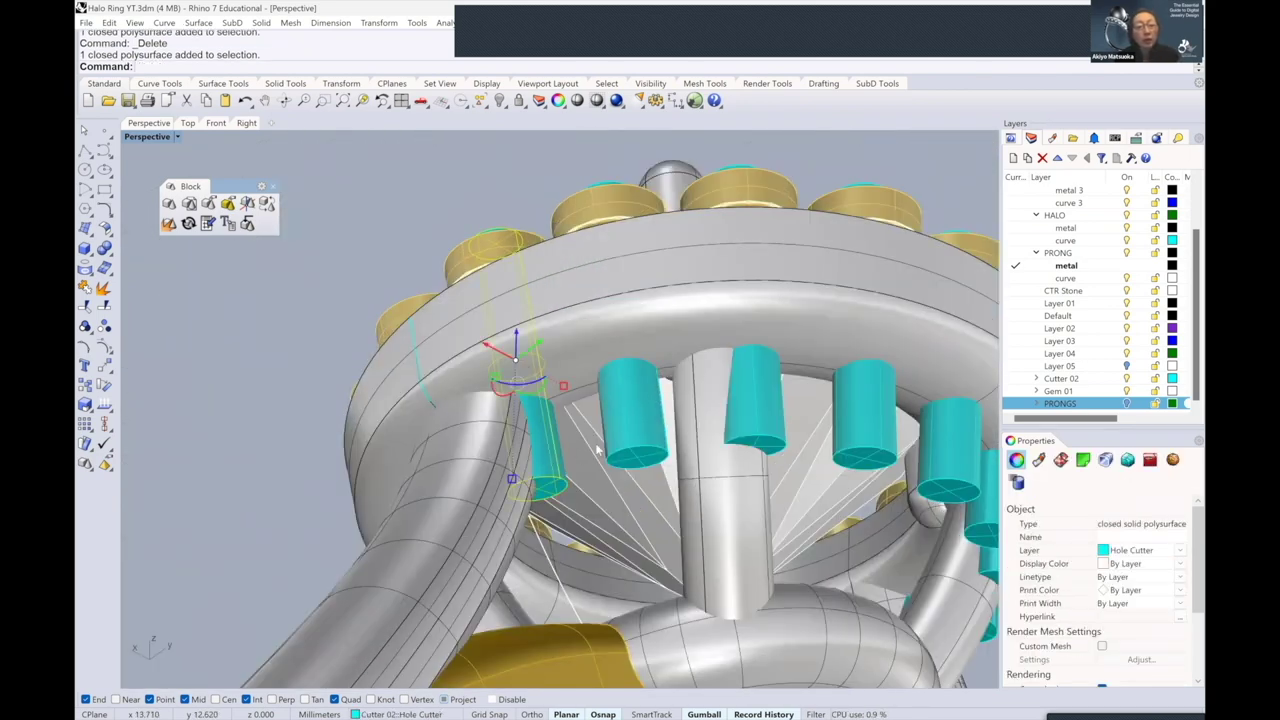
right_click_drag(614, 302, 780, 282)
key("Delete")
- Delete the next hole cutters that collide with a prong and the shank shoulder on the other side of the head
scroll(733, 258, "up", 3)
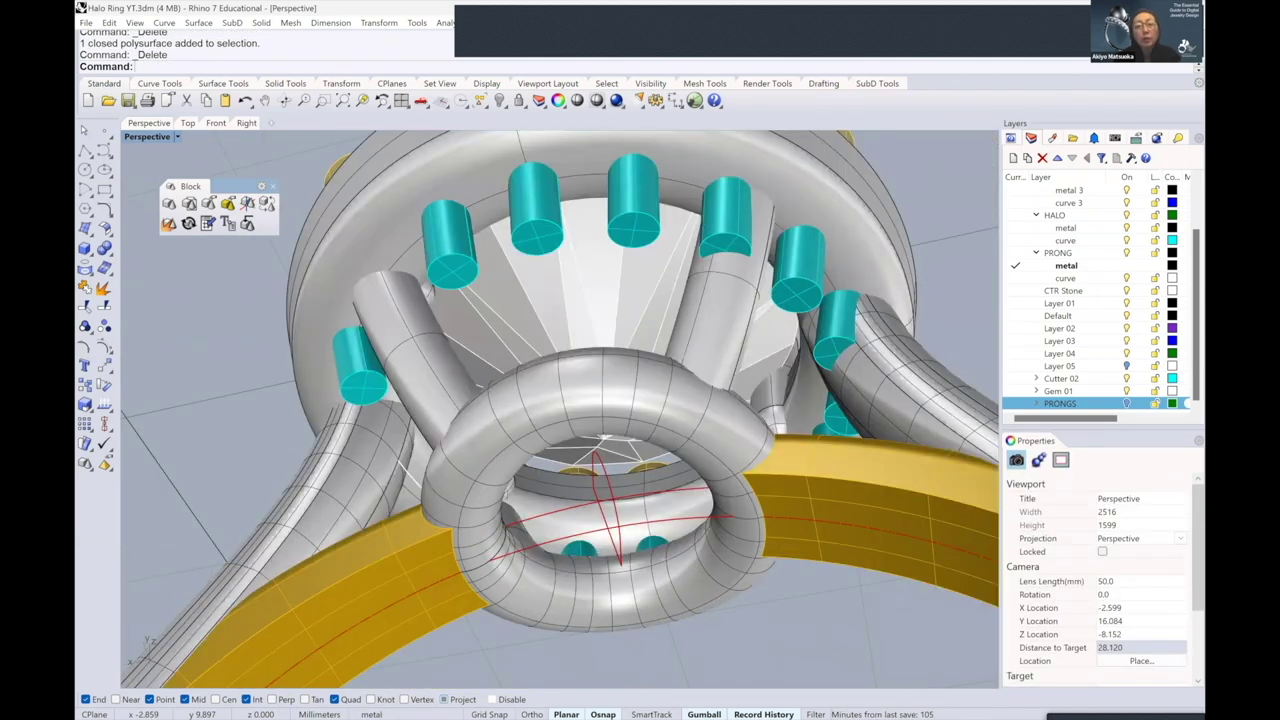
scroll(832, 300, "up", 3)
left_click(857, 325)
key("Delete")
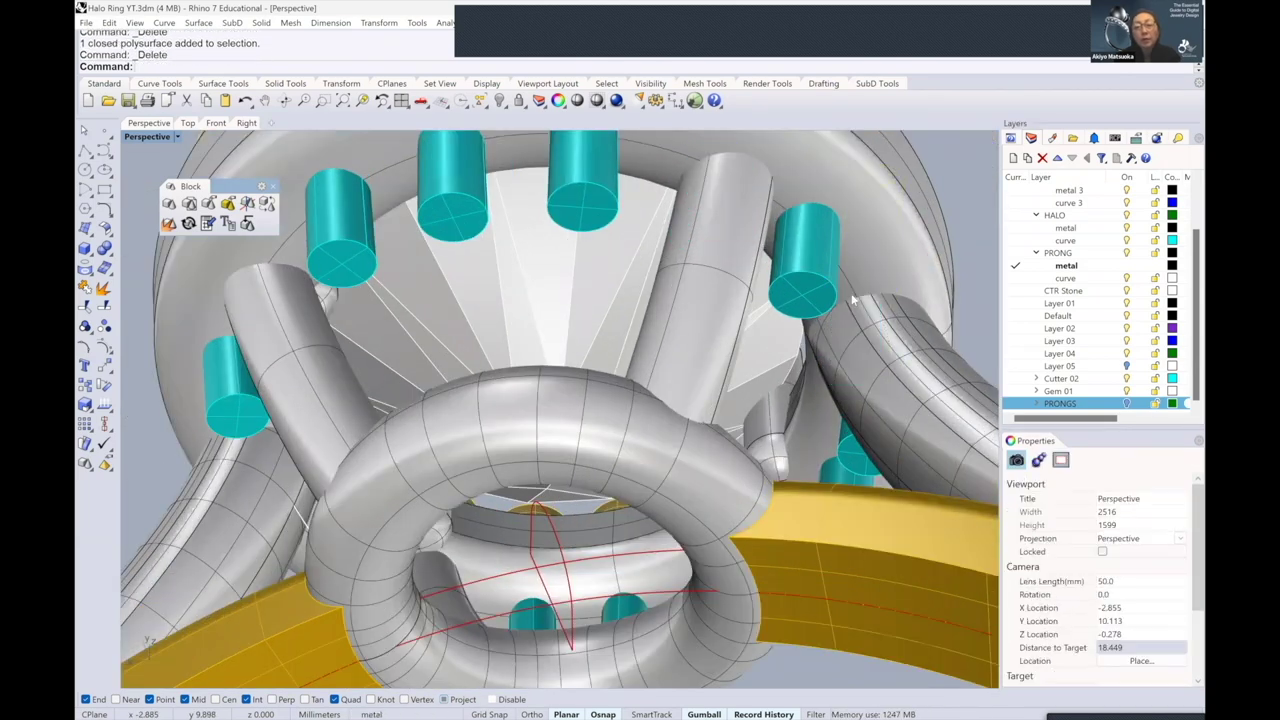
scroll(838, 300, "down", 4)
right_click_drag(833, 311, 643, 388)
left_click(643, 388)
key("Delete")
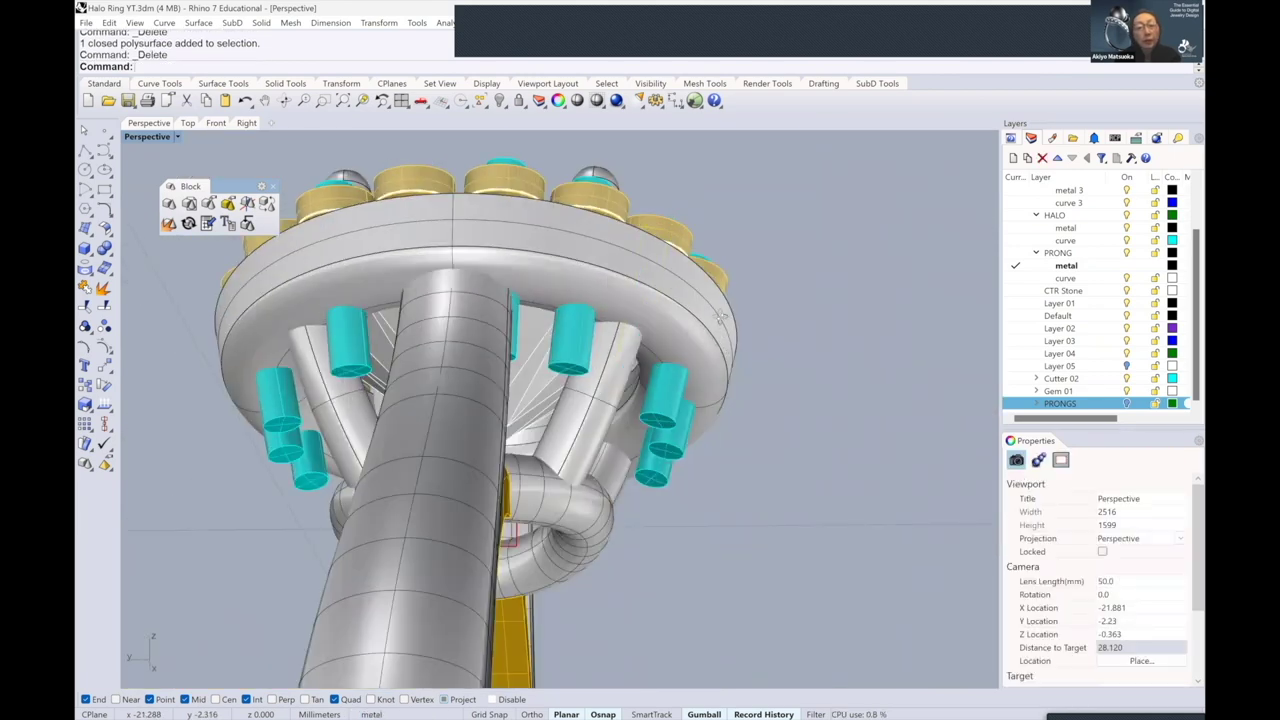
- Check the halo from below and delete the last hole cutter that overlaps the shank shoulder
right_click_drag(722, 330, 738, 360)
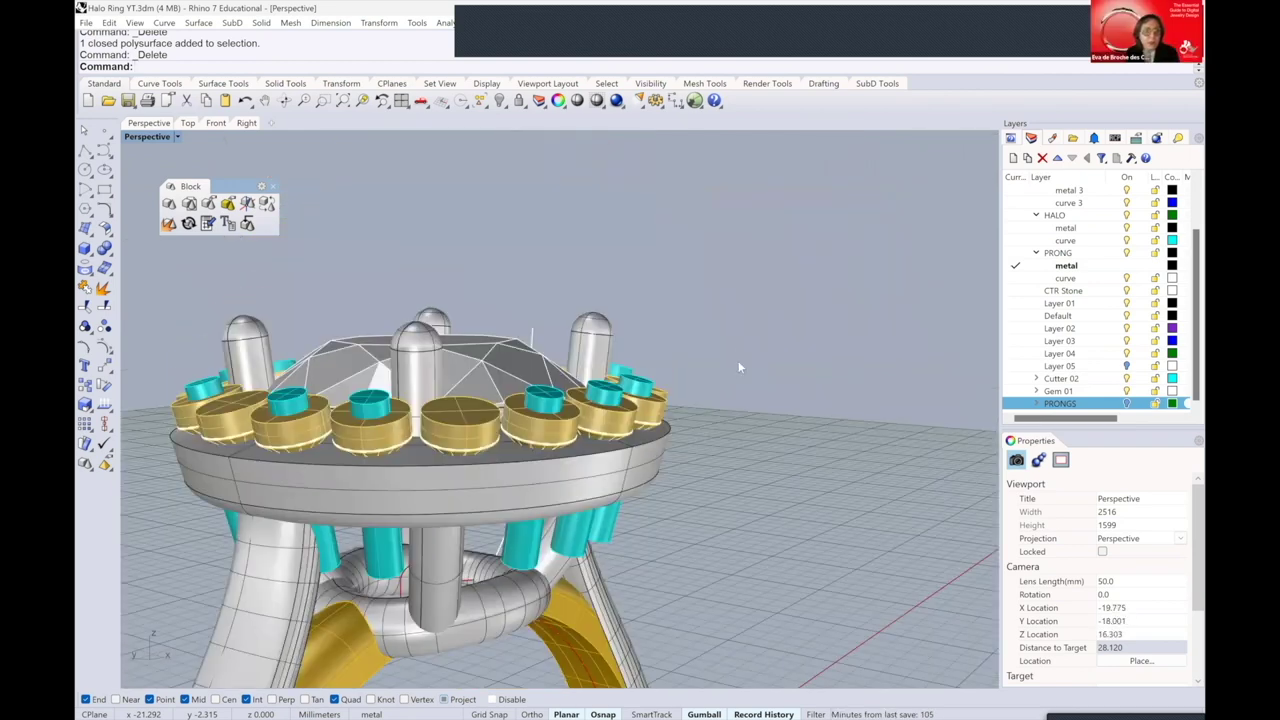
right_click_drag(819, 318, 686, 288)
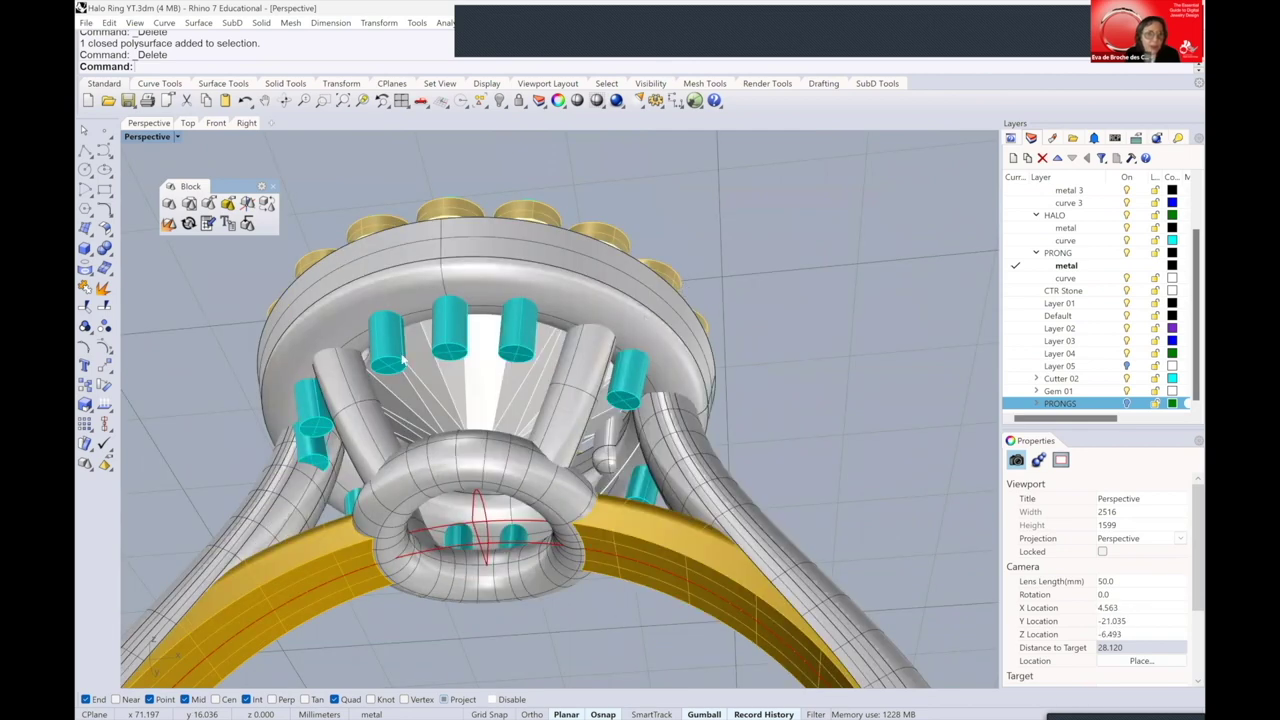
right_click_drag(403, 361, 311, 443)
scroll(311, 443, "up", 4)
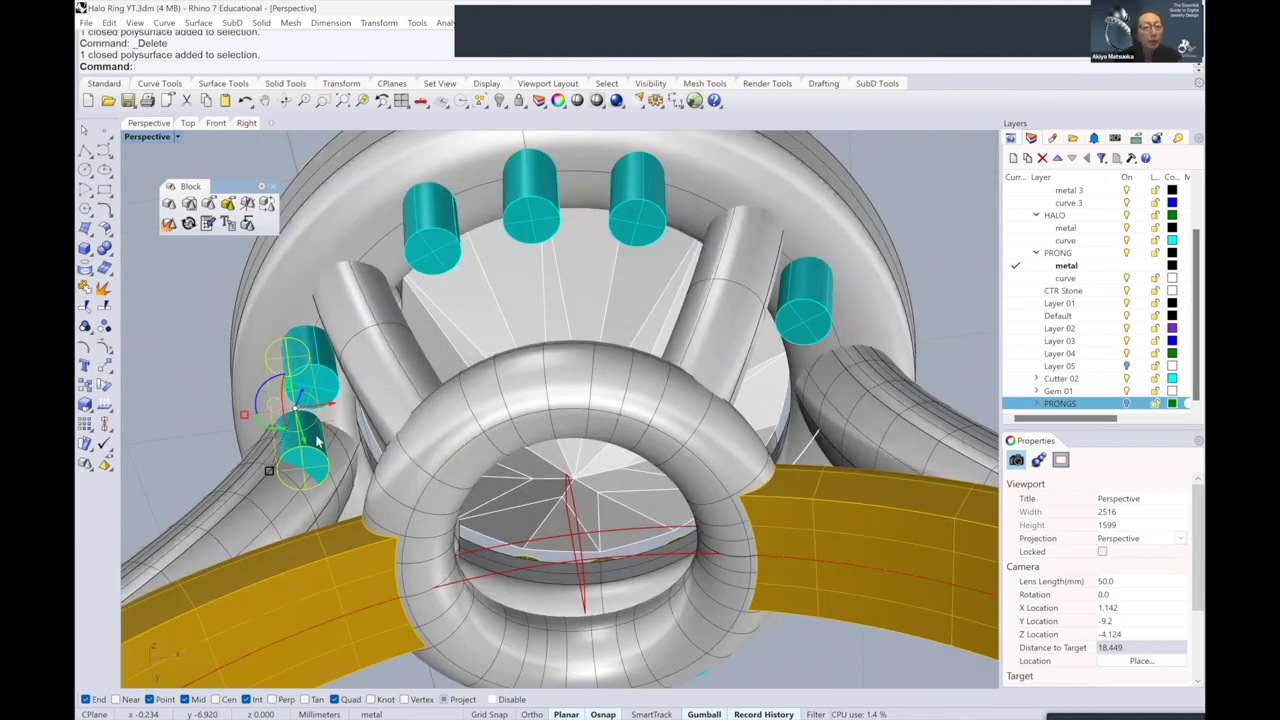
scroll(607, 350, "down", 6)
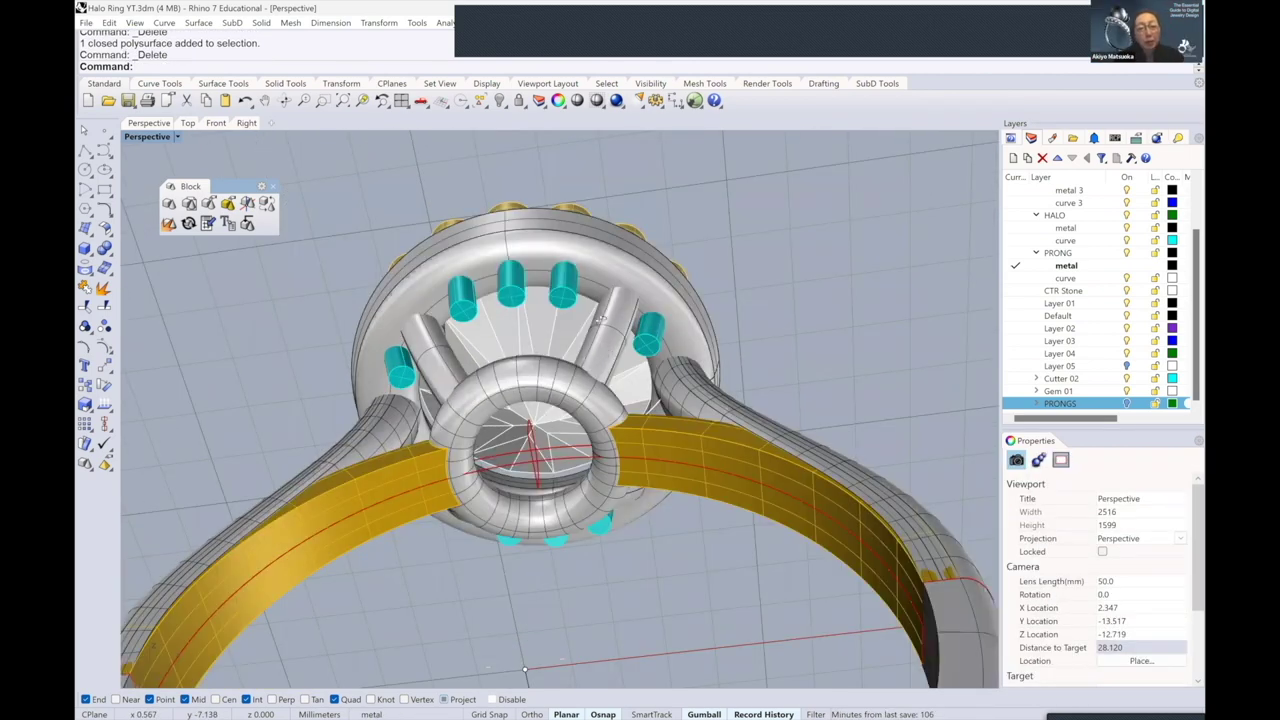
- Hide the Gem 01 layer while keeping the PRONGS layer off, so that the cutters and metal remain displayed
right_click_drag(601, 322, 620, 431)
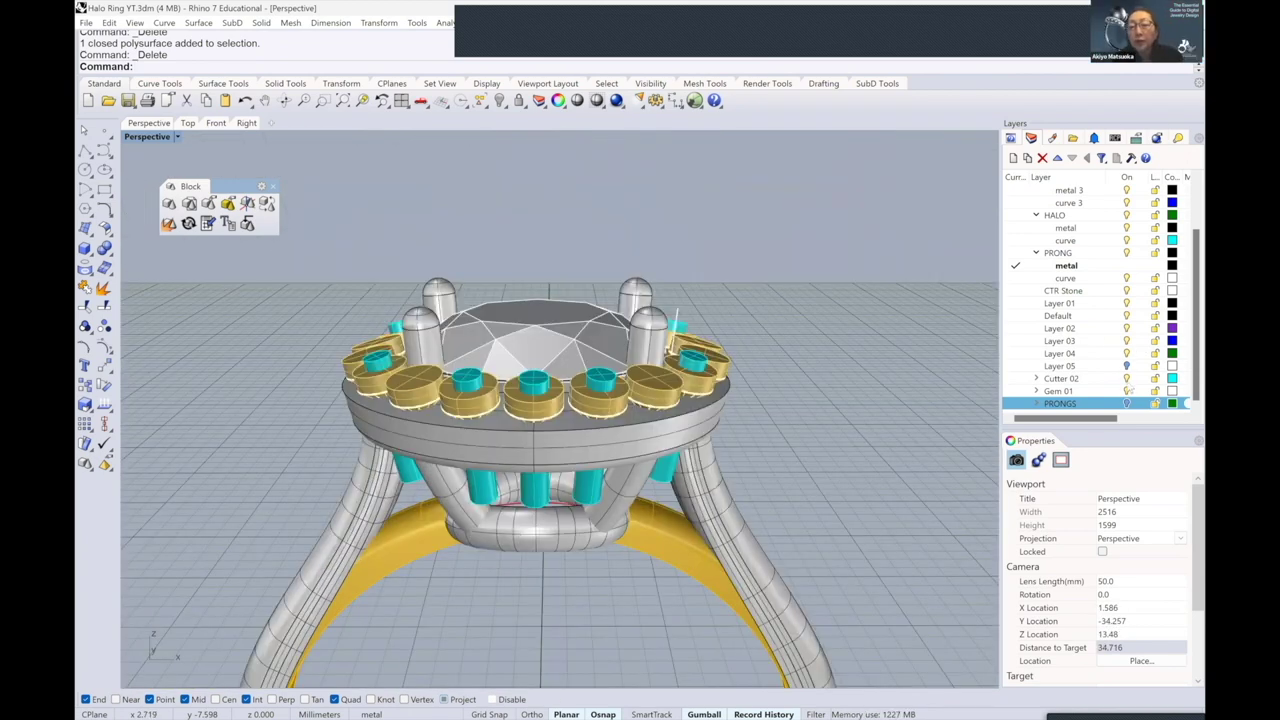
key("Home")
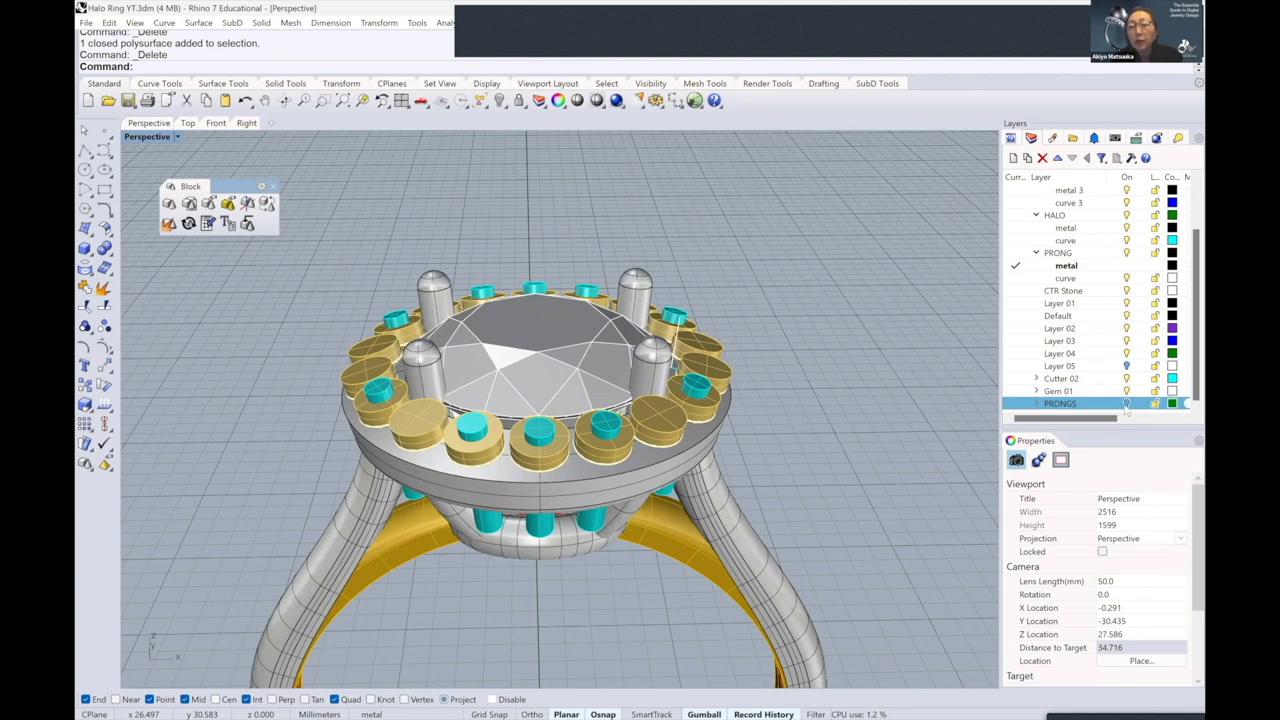
left_click(1126, 403)
left_click(1058, 391)
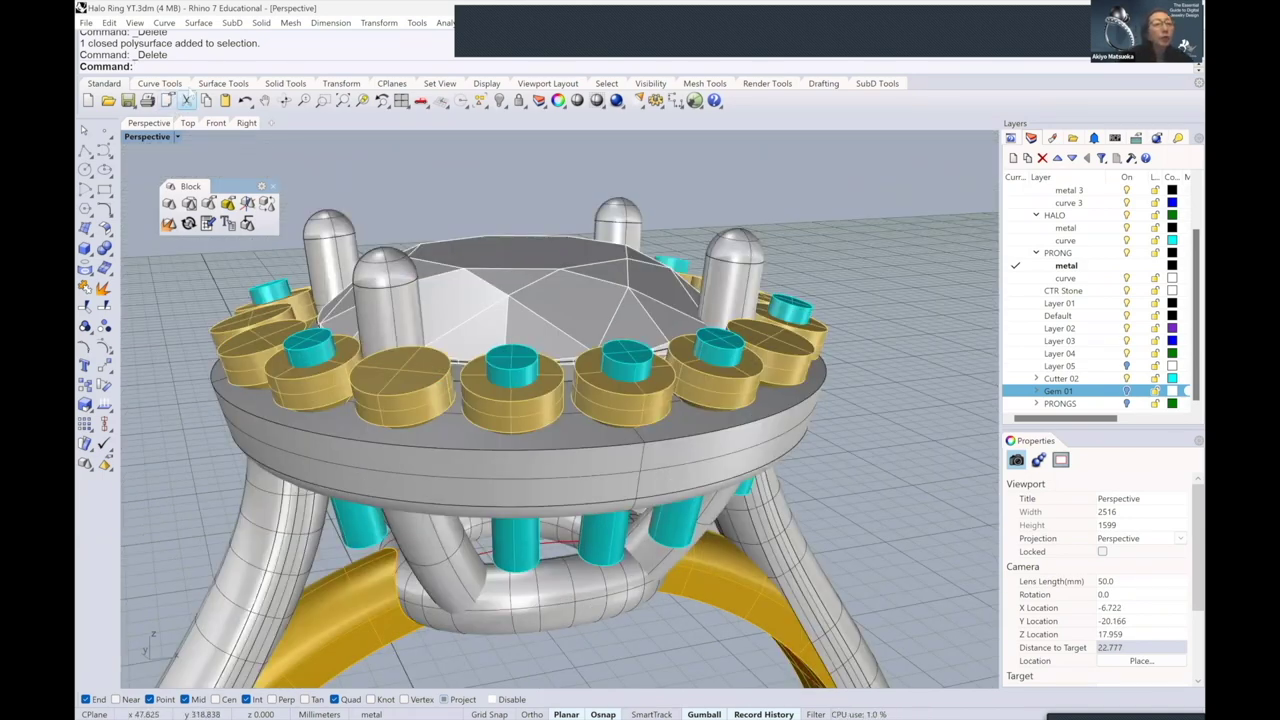
- Boolean-union all objects on the Hole Cutter layer with all objects on the Pavillion Cutter layer
left_click(280, 84)
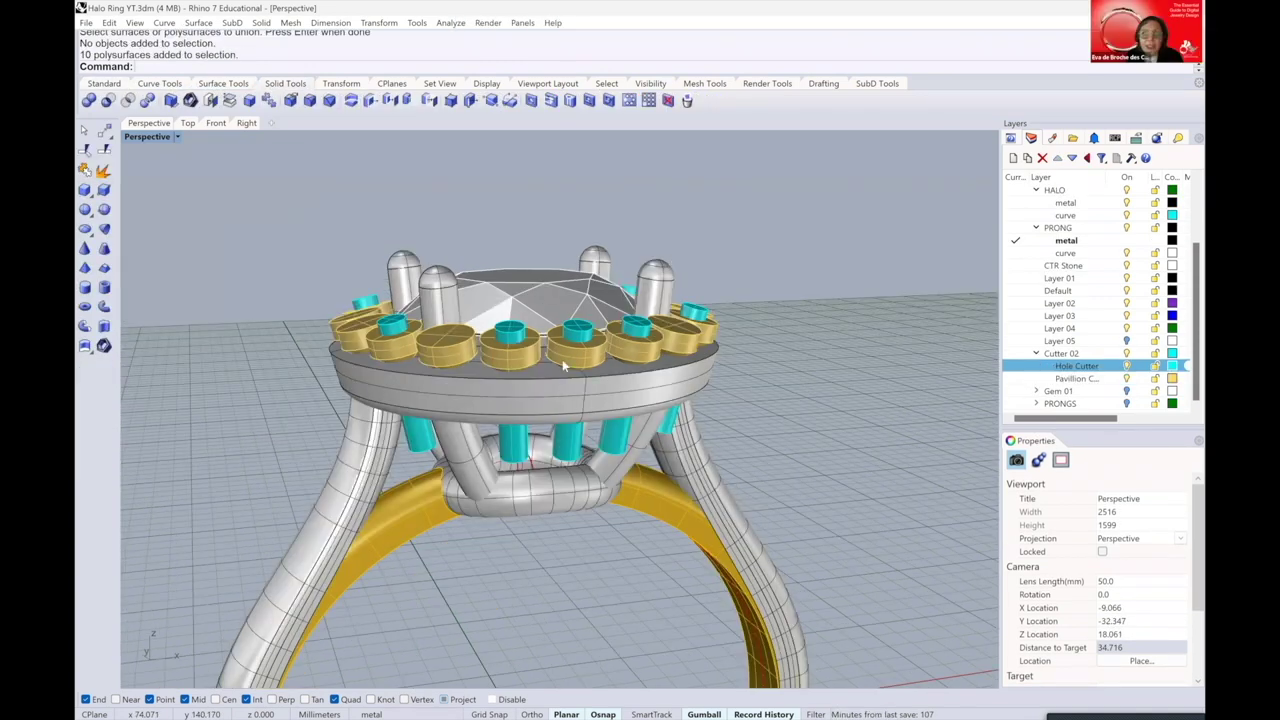
scroll(562, 366, "up", 2)
right_click_drag(563, 317, 556, 324)
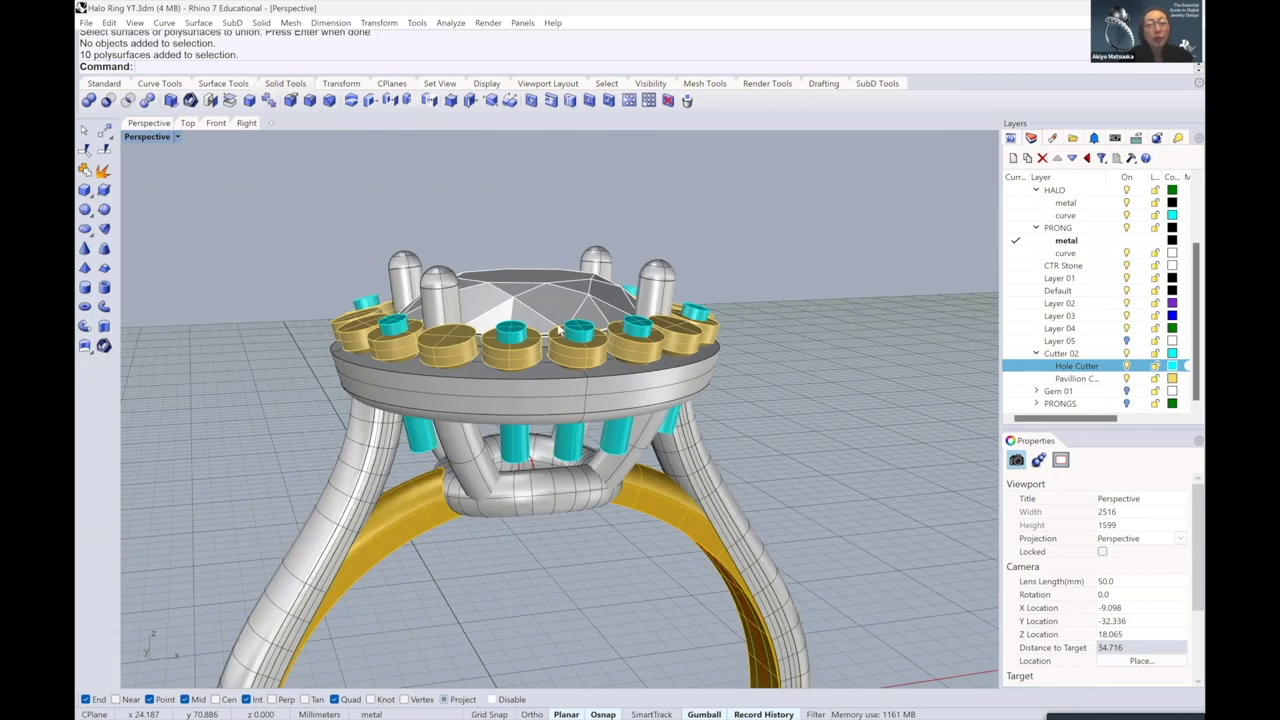
right_click_drag(217, 271, 185, 247)
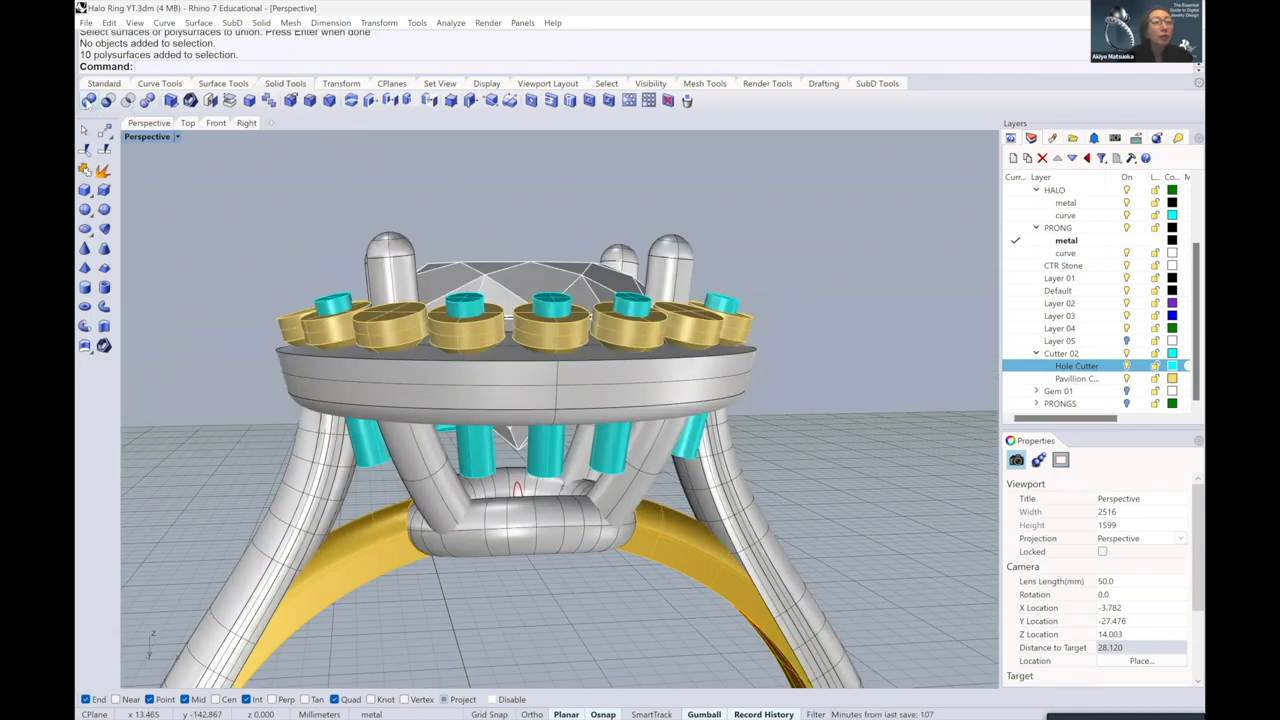
left_click(88, 100)
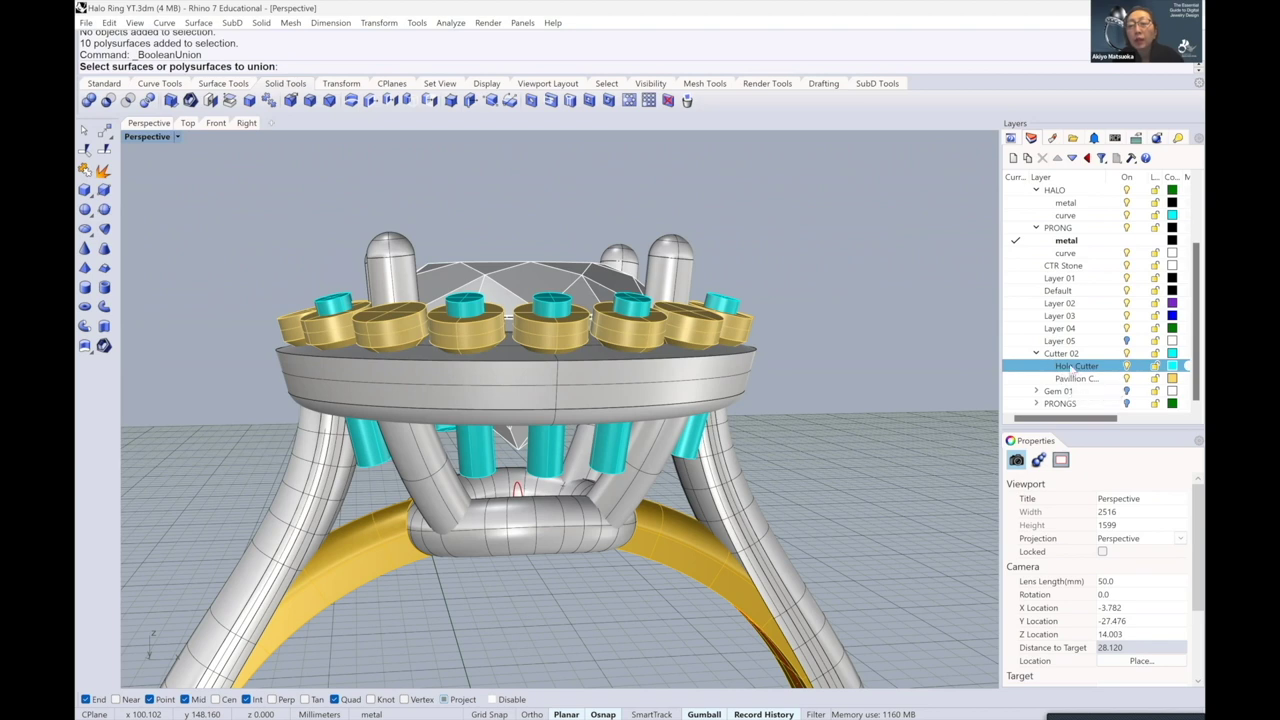
right_click(1071, 366)
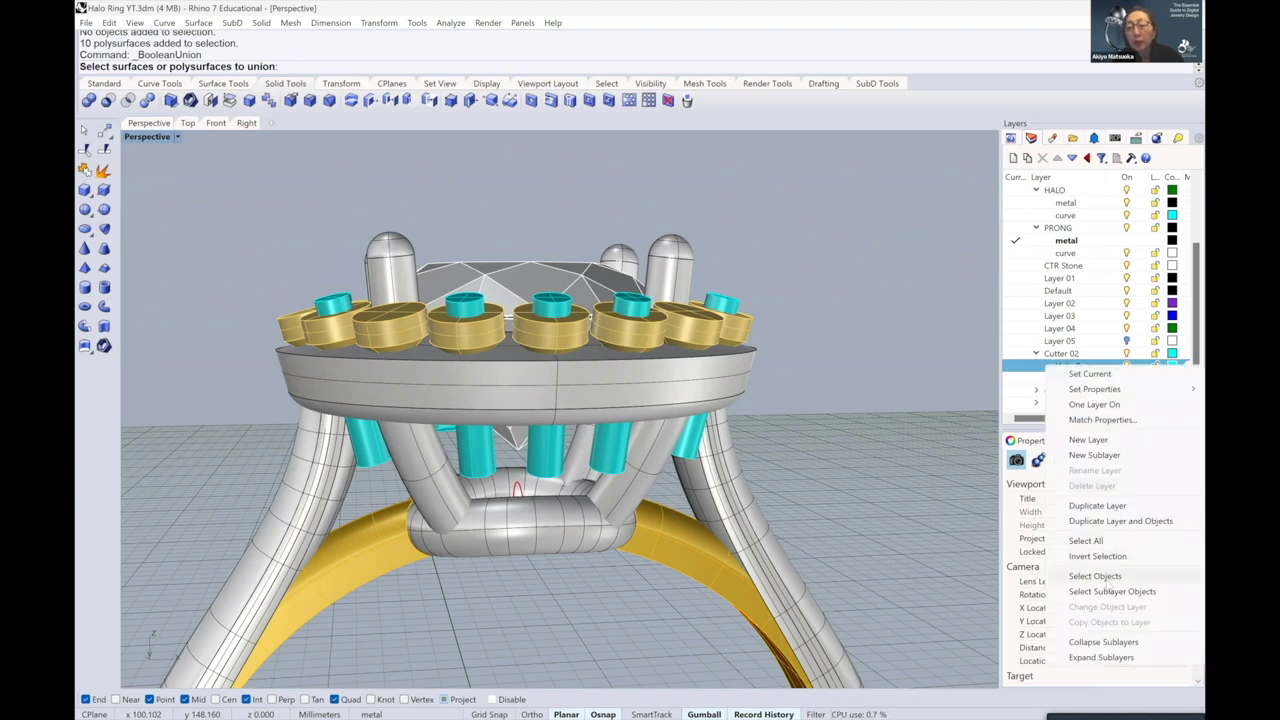
left_click(1100, 577)
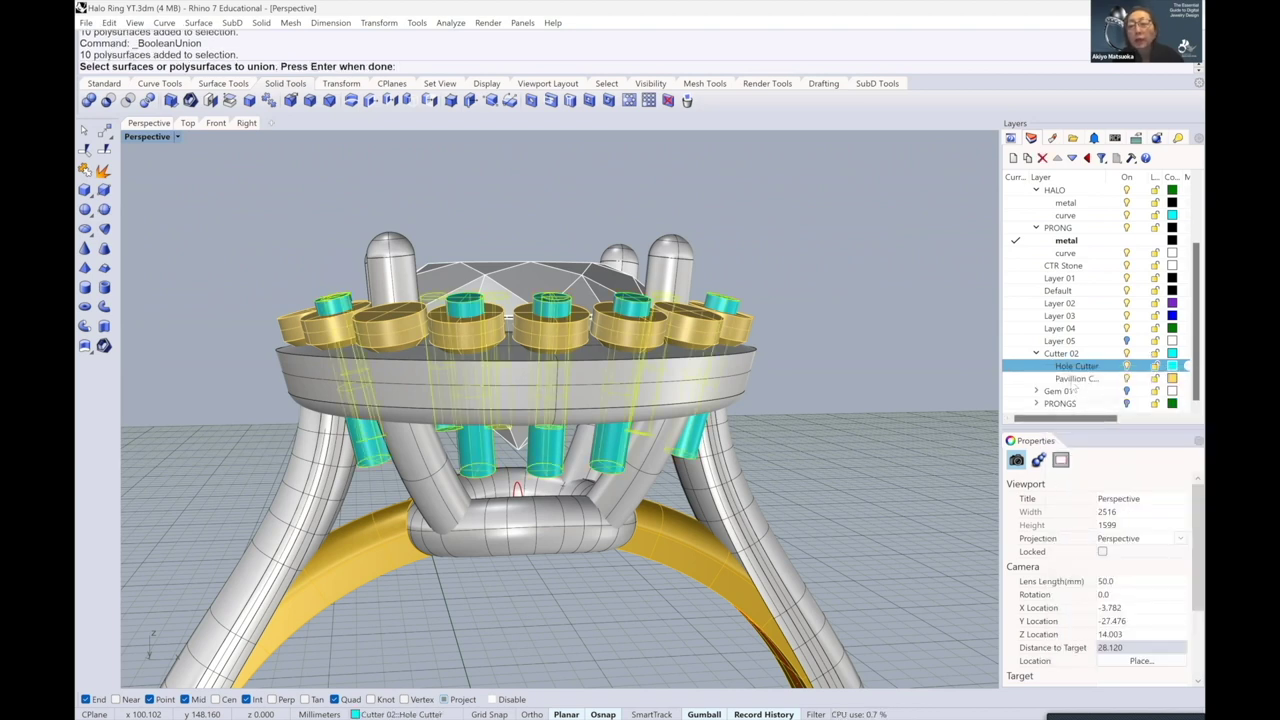
right_click(1075, 380)
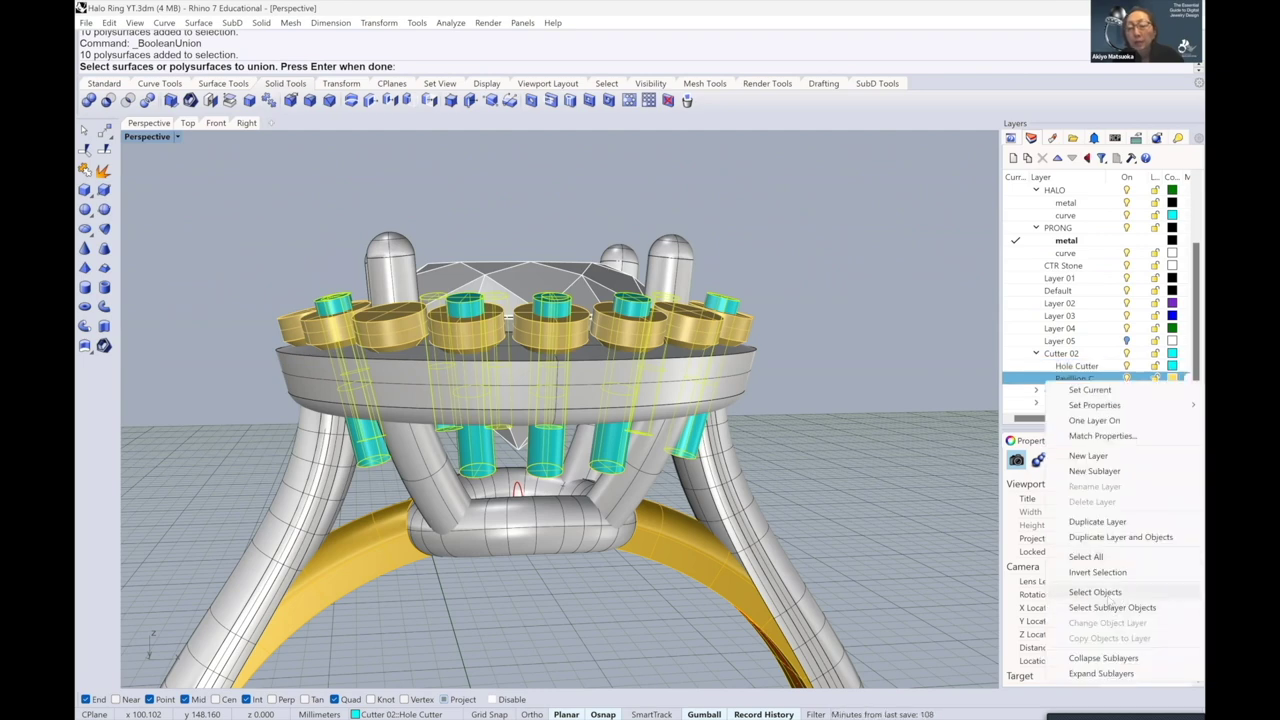
left_click(1100, 590)
key("Return")
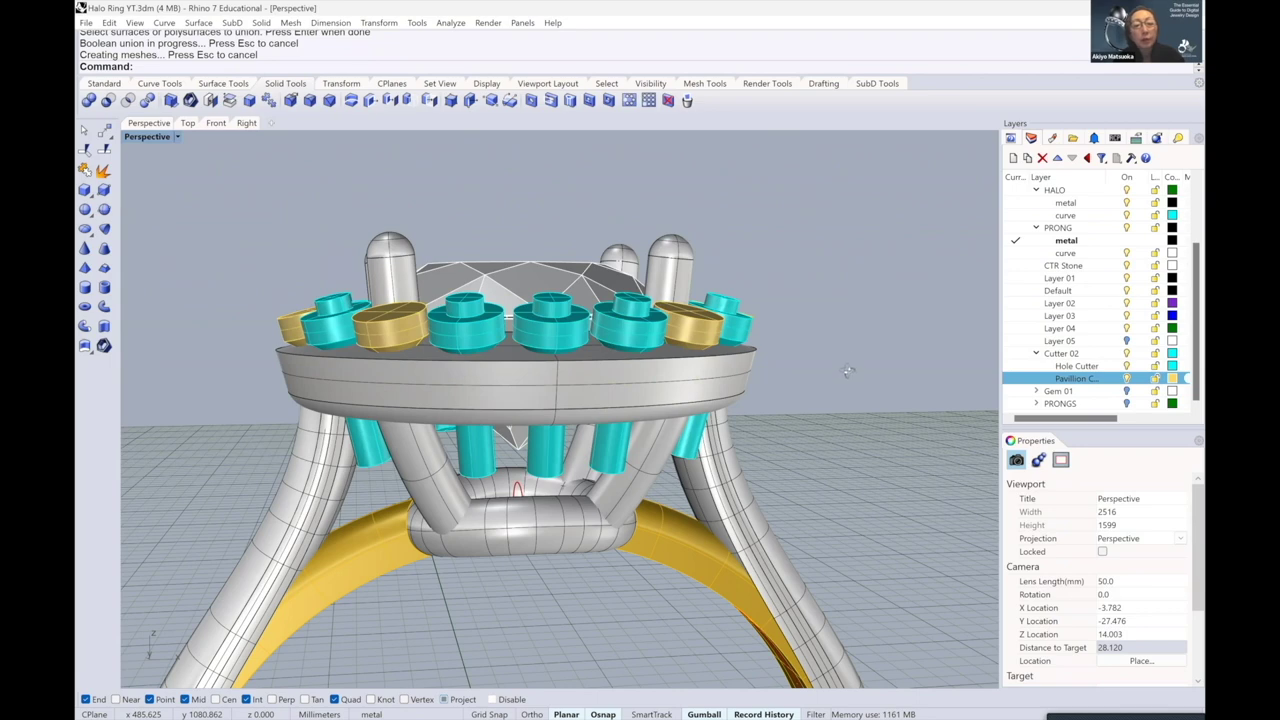
- Boolean-subtract all Hole Cutter and Pavillion Cutter layer objects from the halo's metal plate, keeping the cutters with DeleteInput=No
right_click_drag(847, 350, 329, 323)
right_click_drag(242, 212, 215, 152)
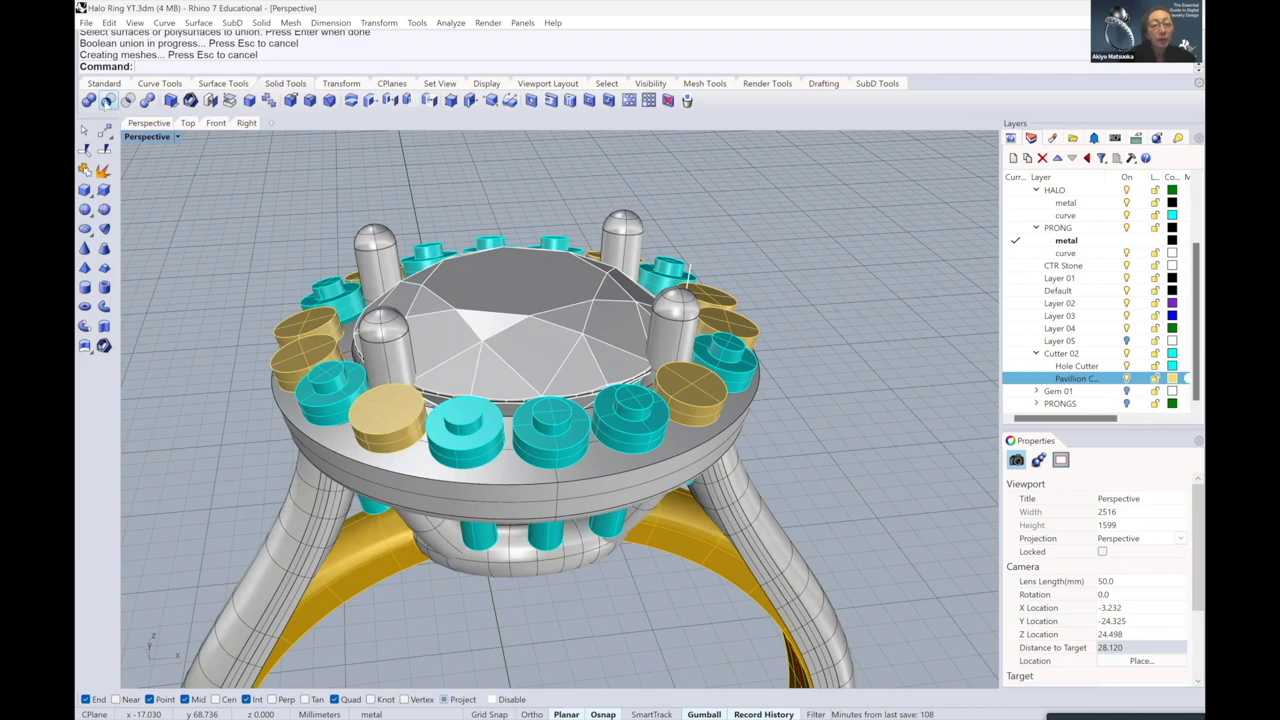
left_click(408, 479)
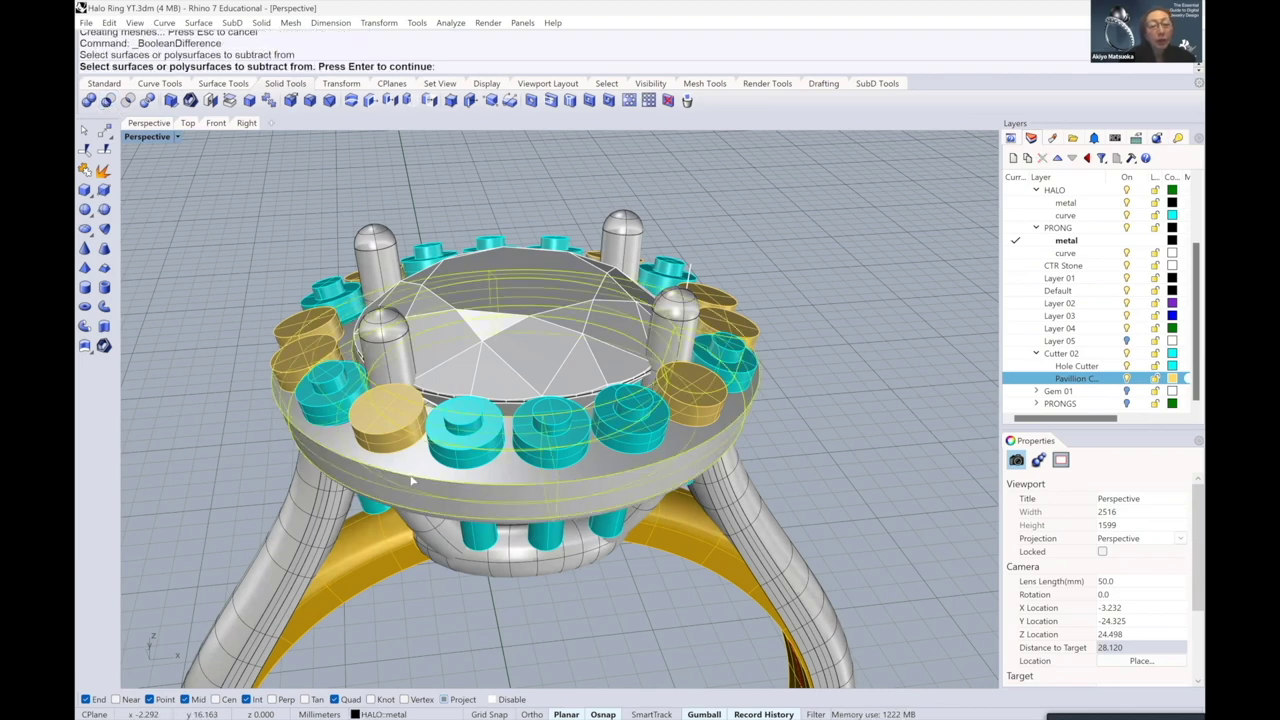
key("Return")
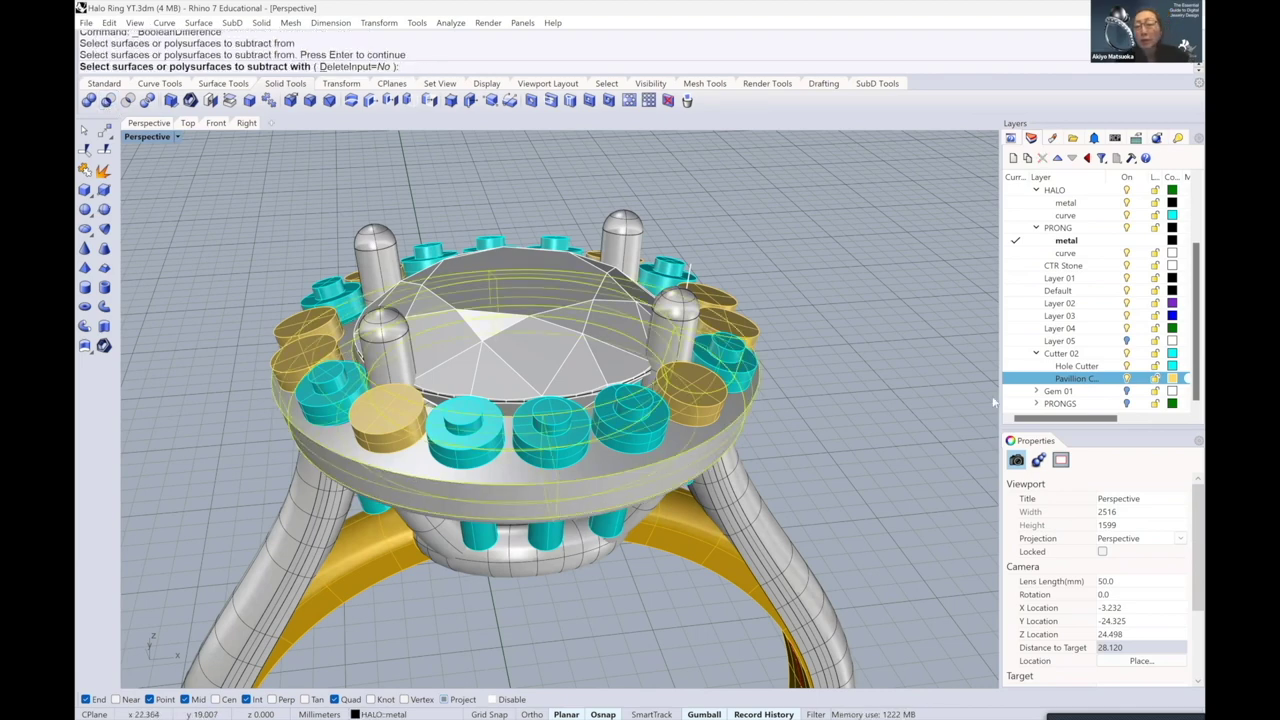
left_click(1068, 366)
right_click(1048, 364)
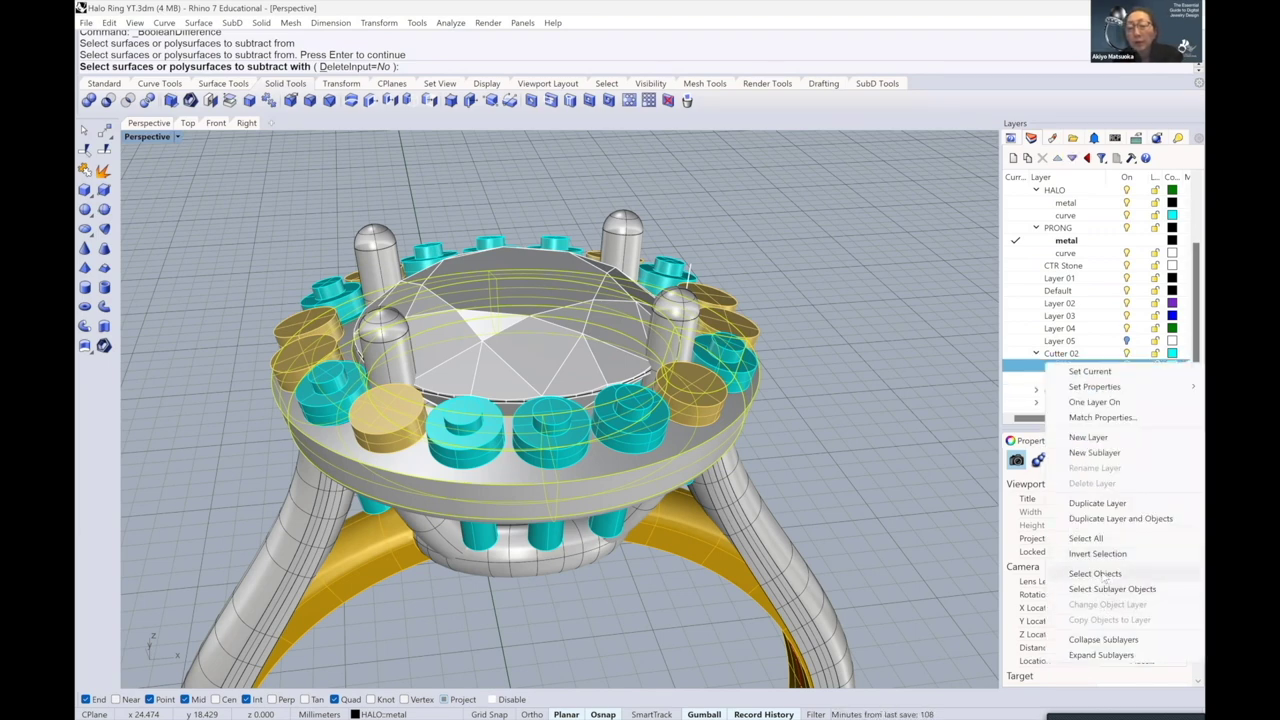
left_click(1100, 574)
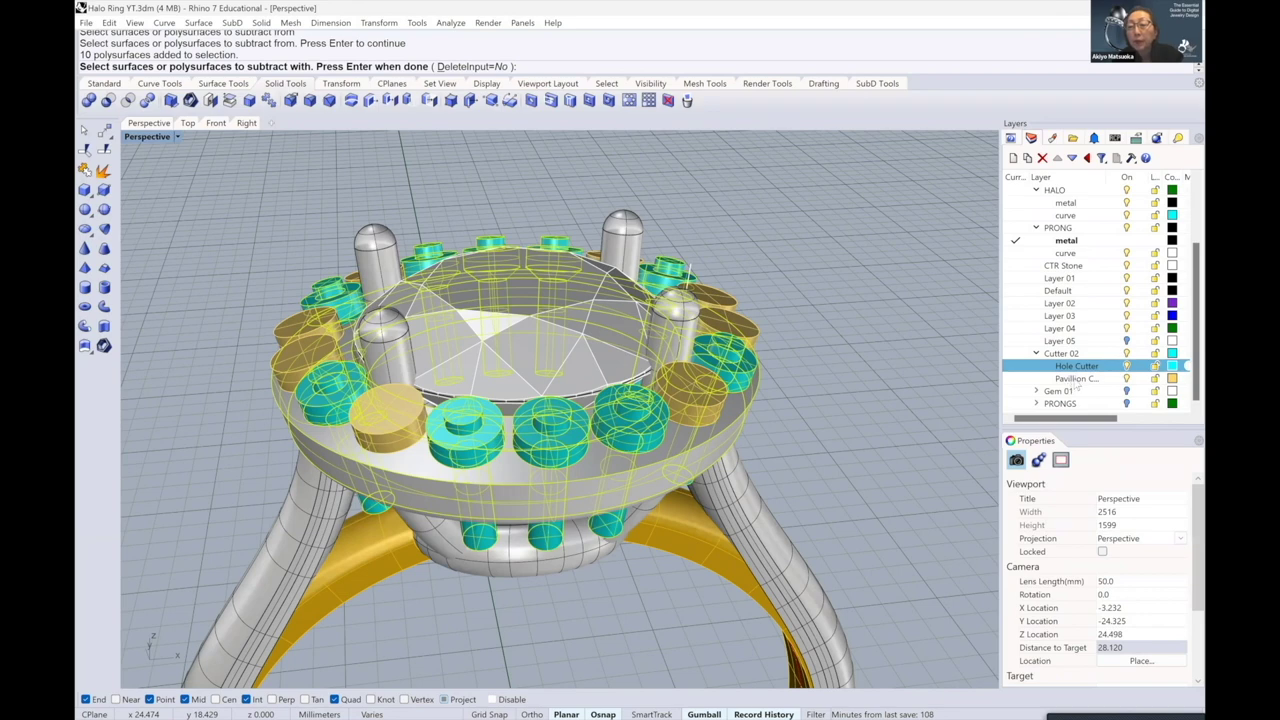
right_click(1072, 380)
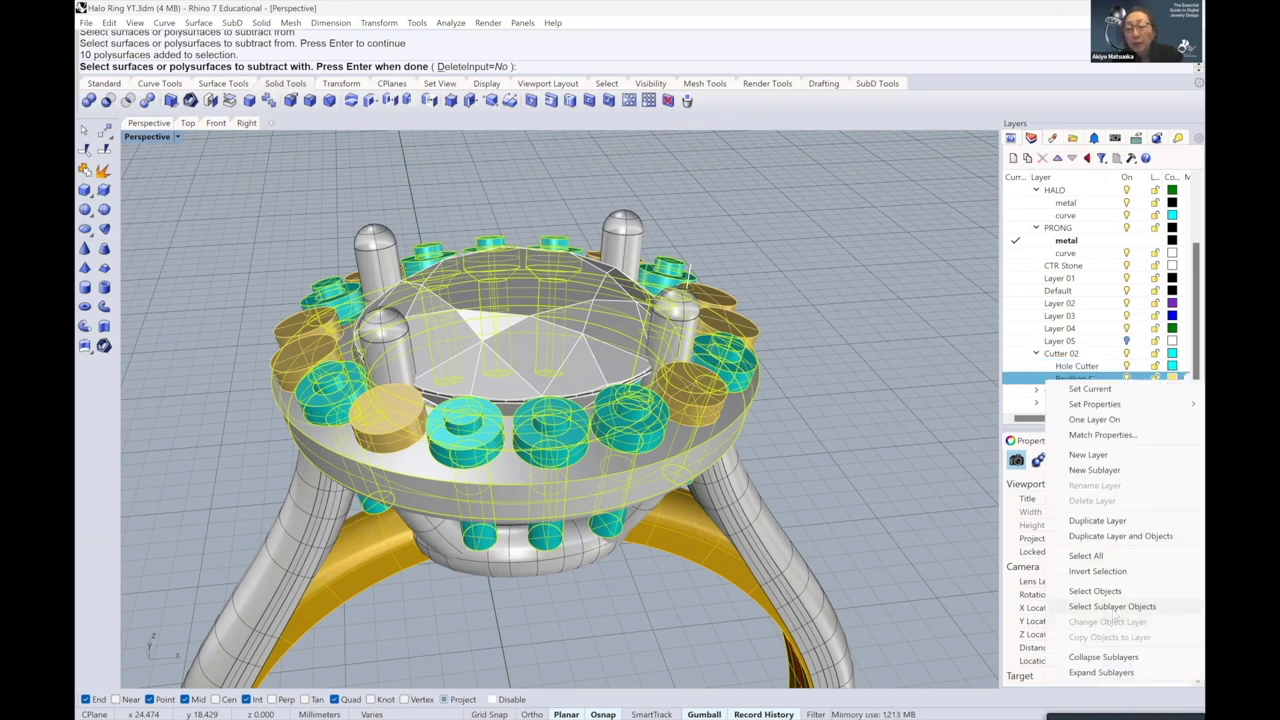
left_click(1095, 591)
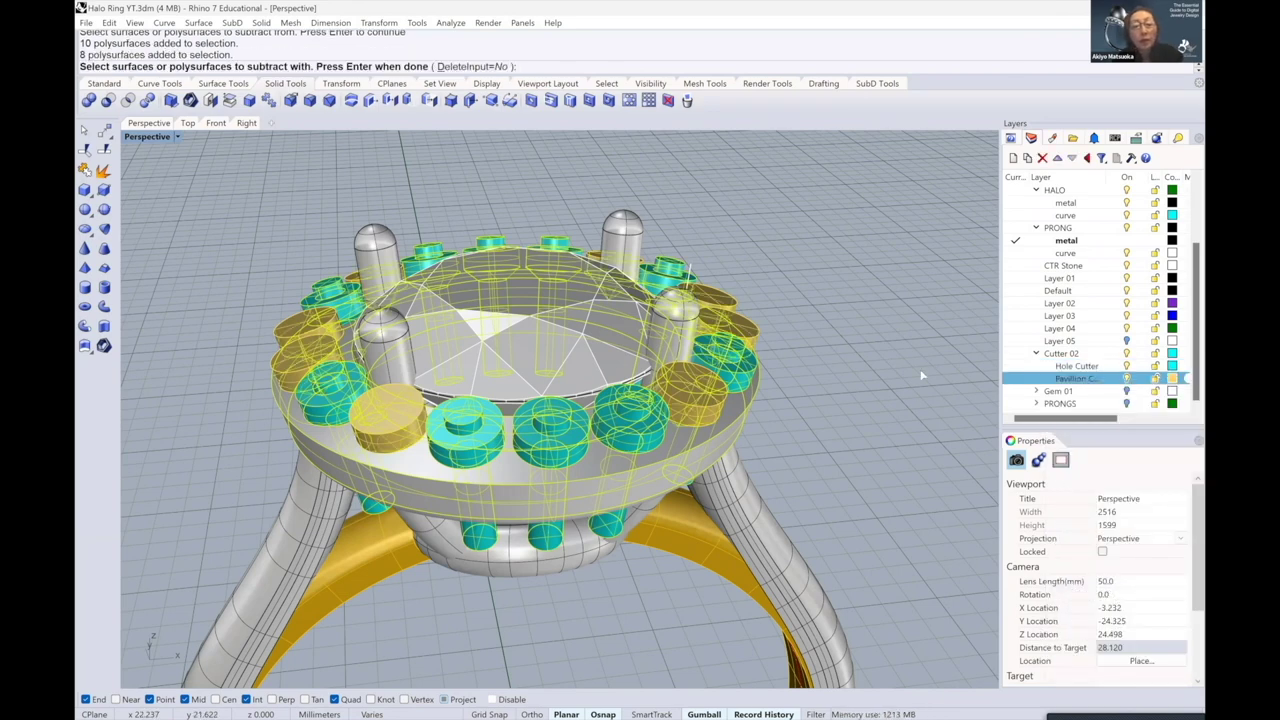
key("Return")
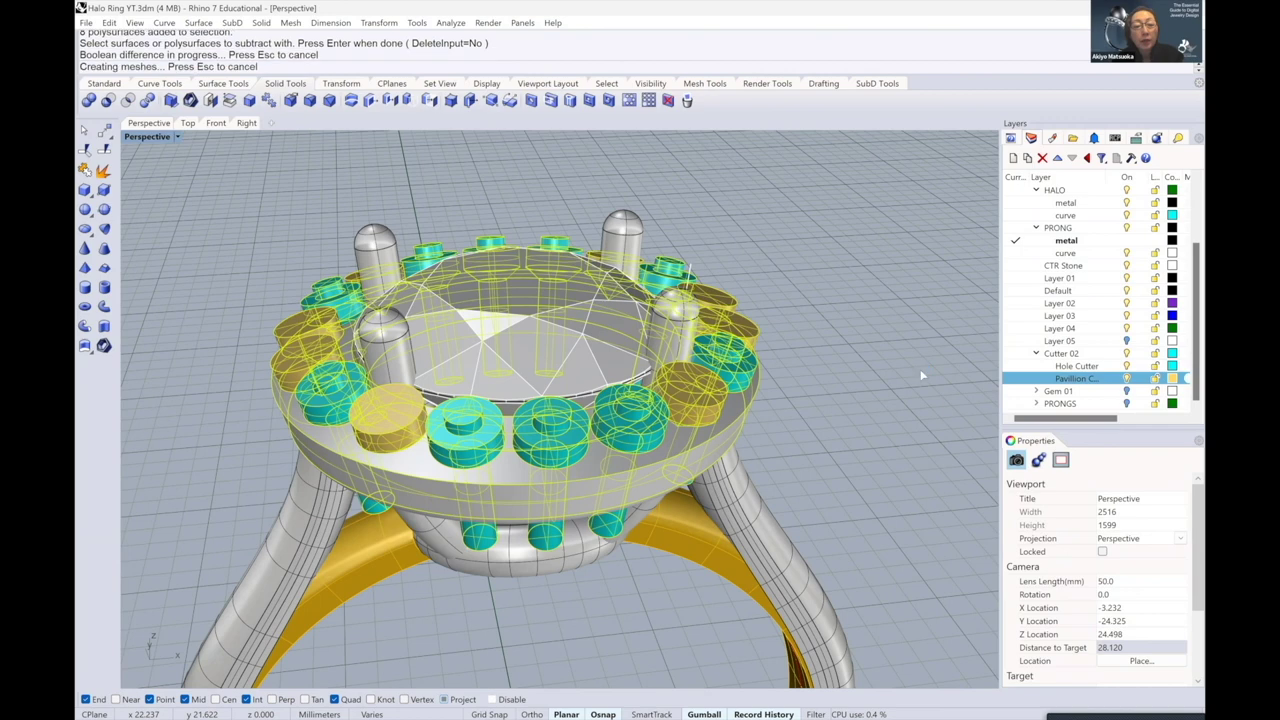
left_click(676, 397)
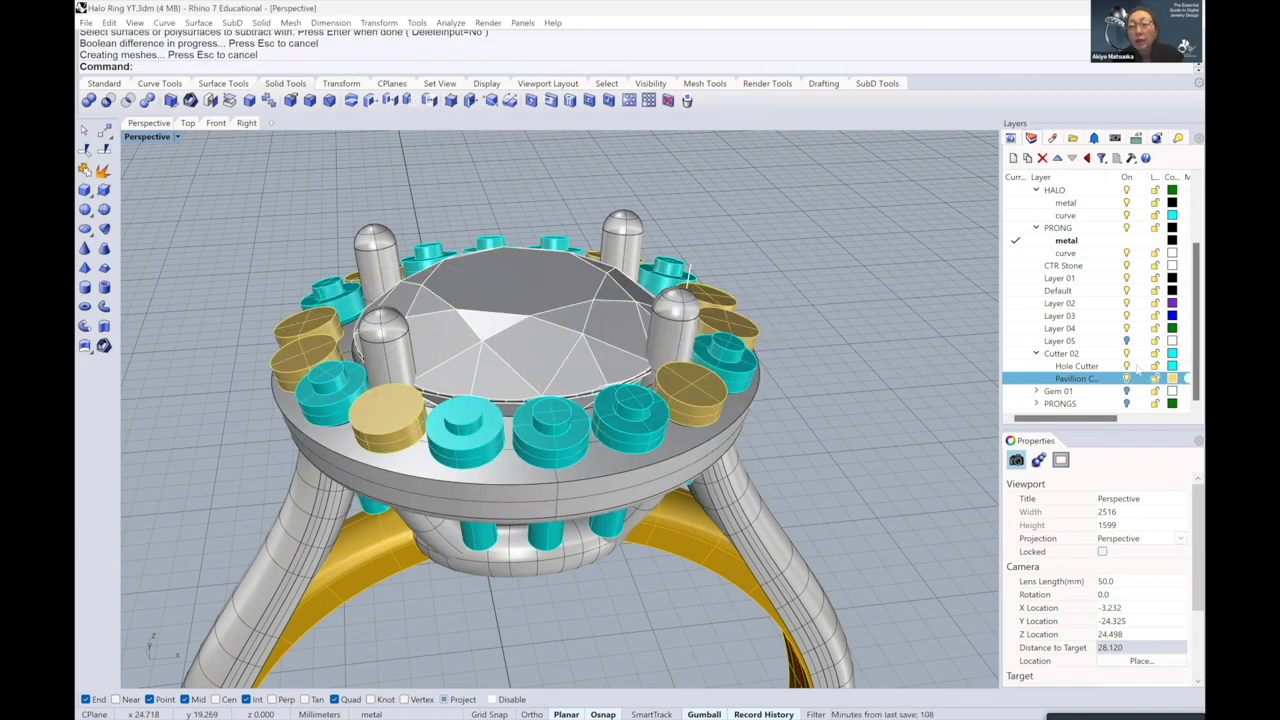
- Hide the Cutter 02 layer and turn the PRONGS and Gem 01 layers back on
left_click(1127, 353)
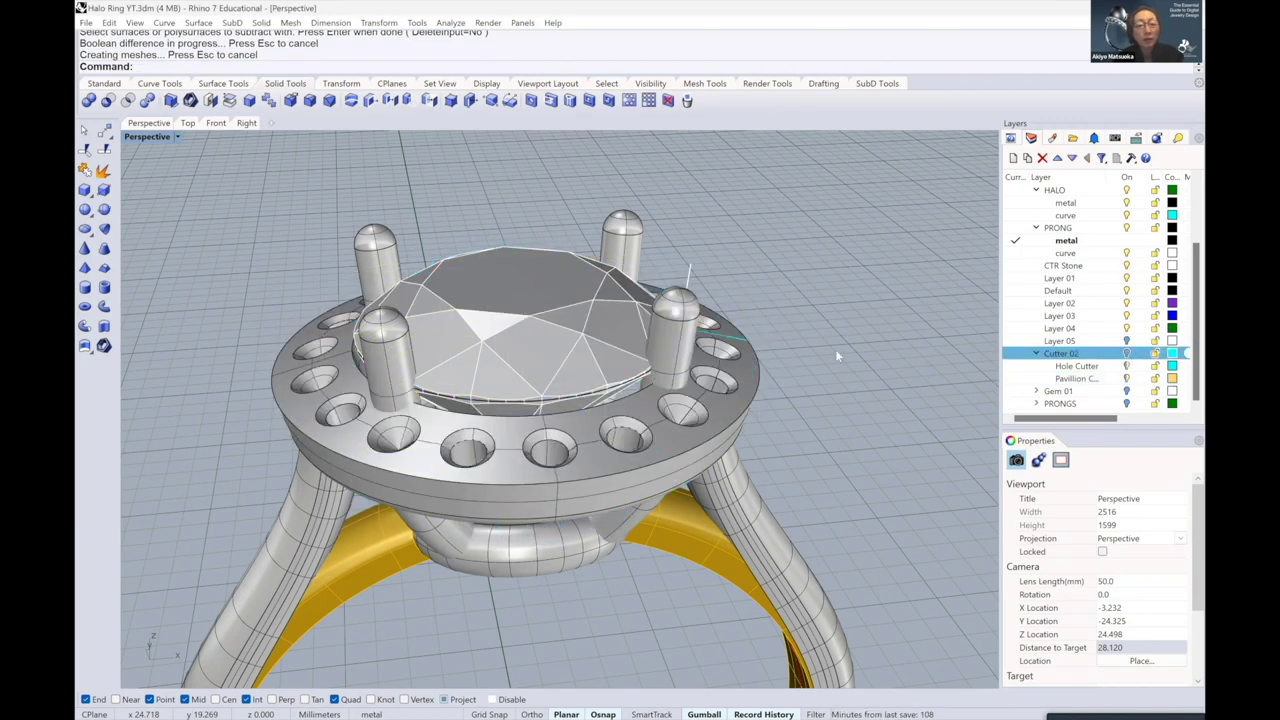
right_click_drag(810, 356, 835, 340)
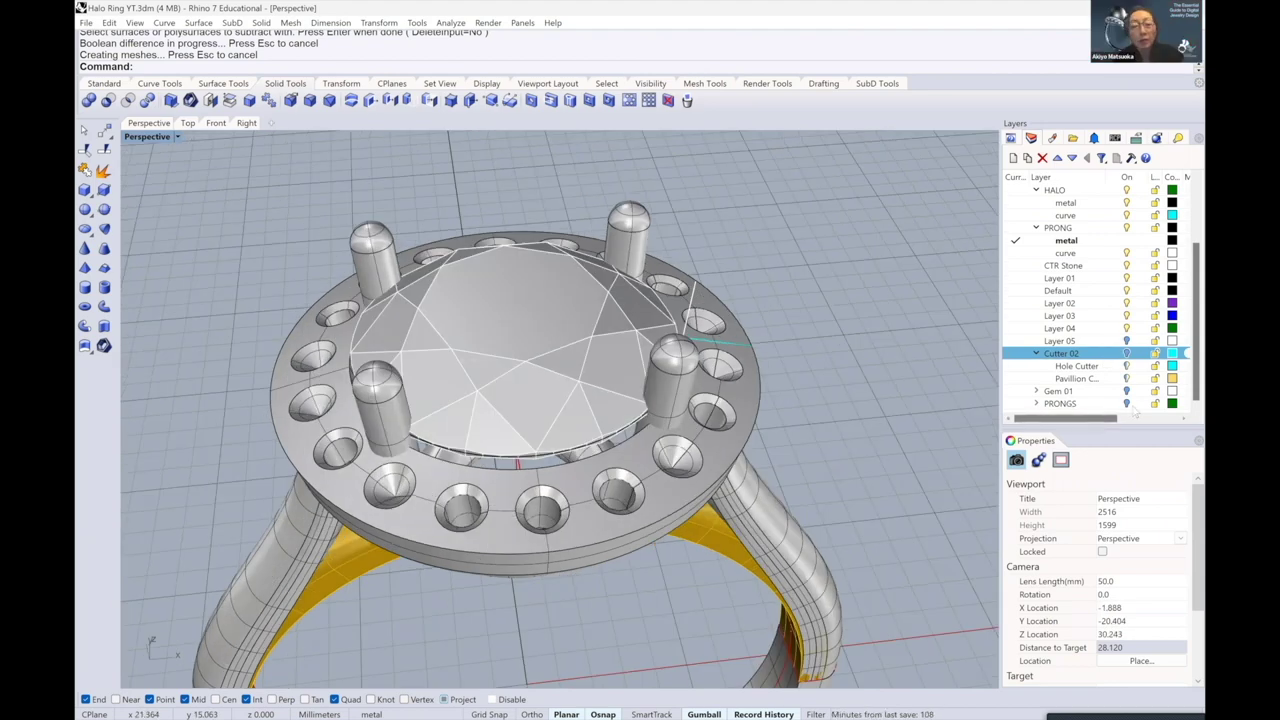
left_click(1127, 403)
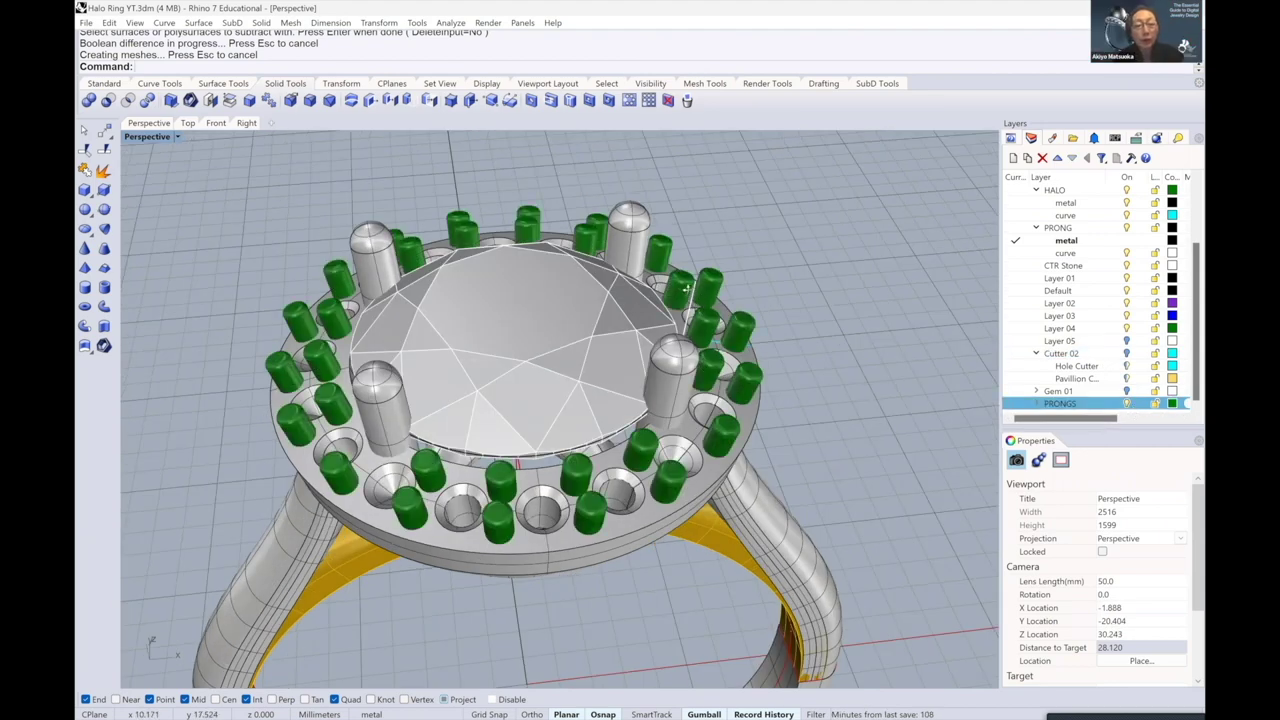
right_click_drag(686, 290, 703, 322)
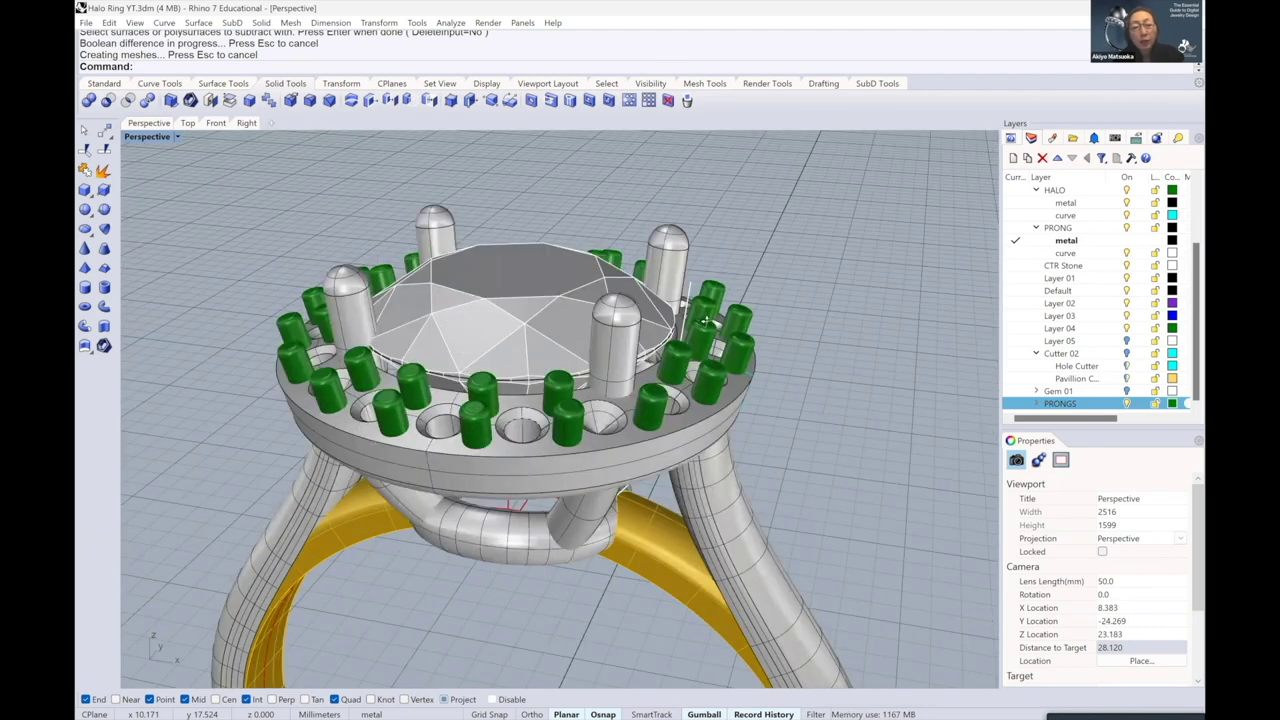
scroll(565, 371, "down", 3)
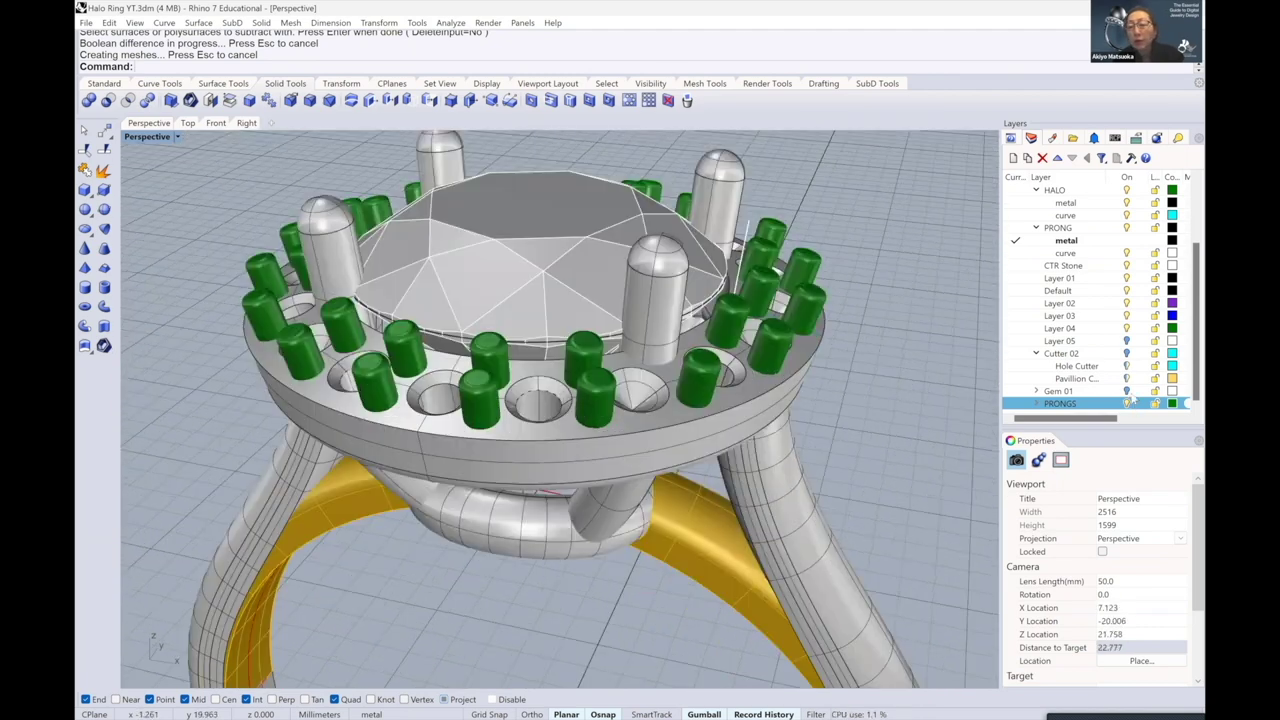
left_click(1127, 391)
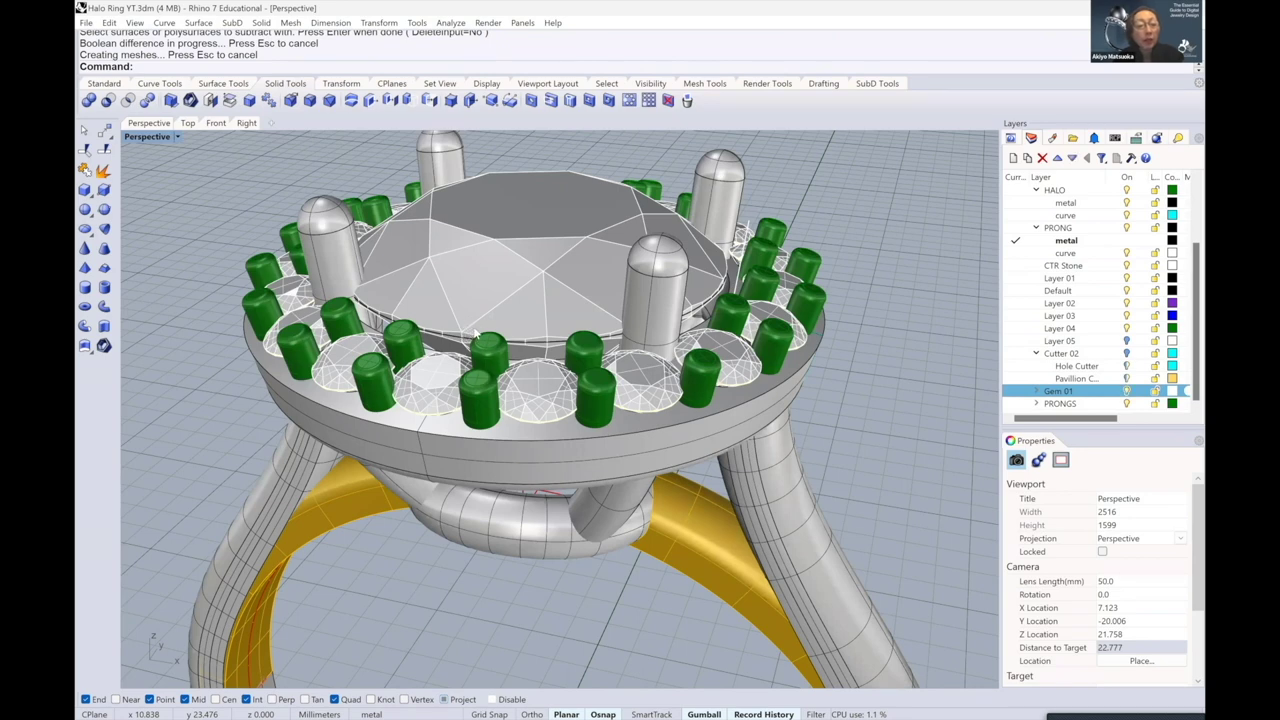
- Examine from several angles and distances how the small green prongs and the halo stones sit on the cut plate
scroll(472, 322, "up", 4)
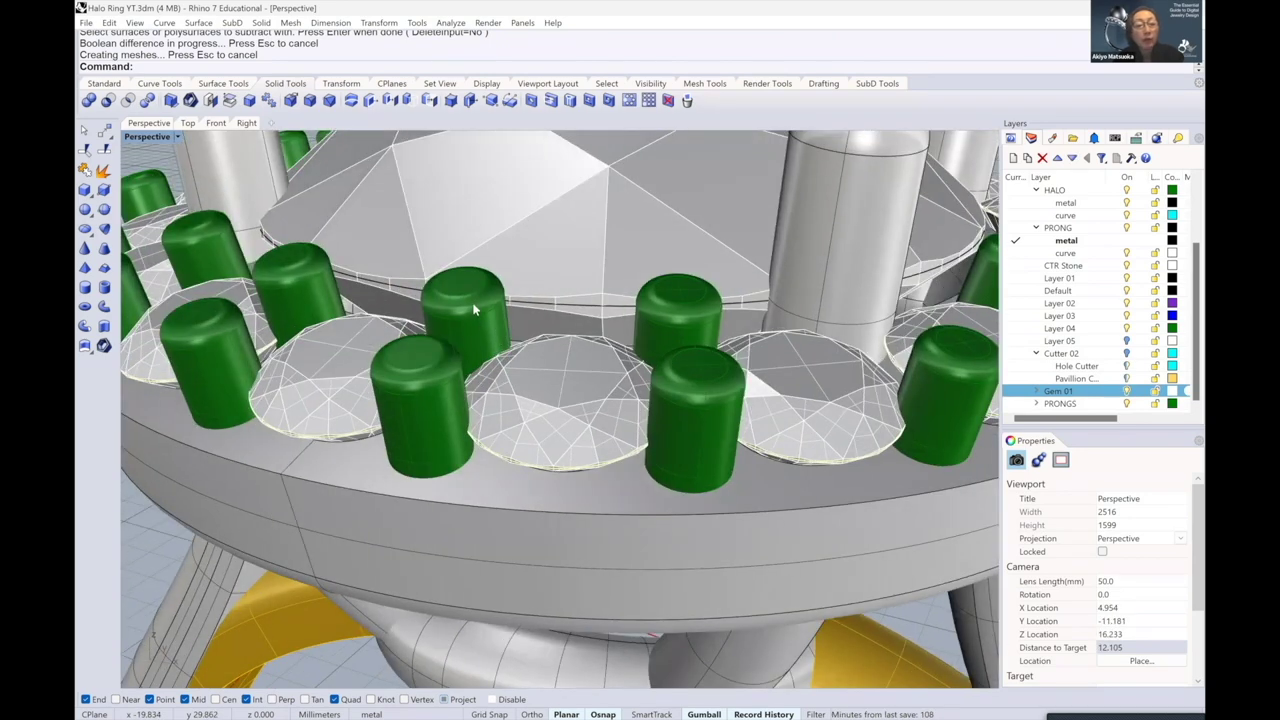
scroll(474, 310, "down", 3)
scroll(476, 304, "up", 2)
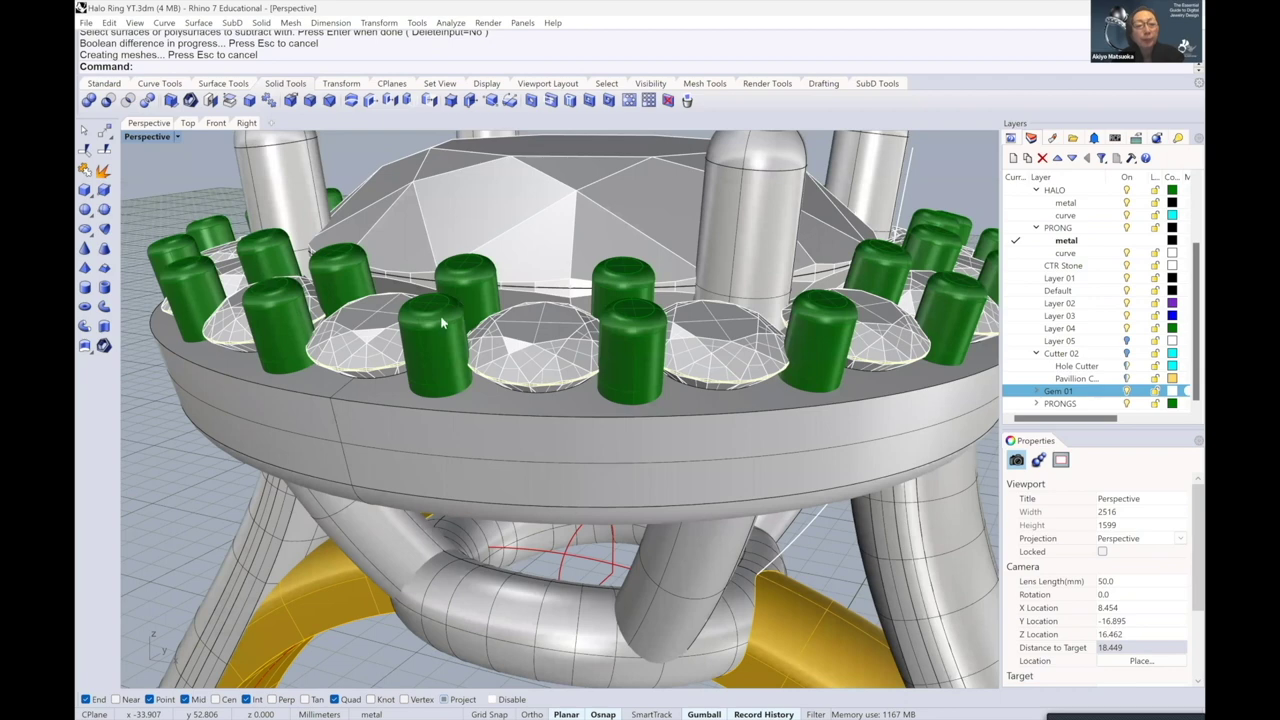
scroll(436, 325, "up", 1)
scroll(434, 320, "down", 3)
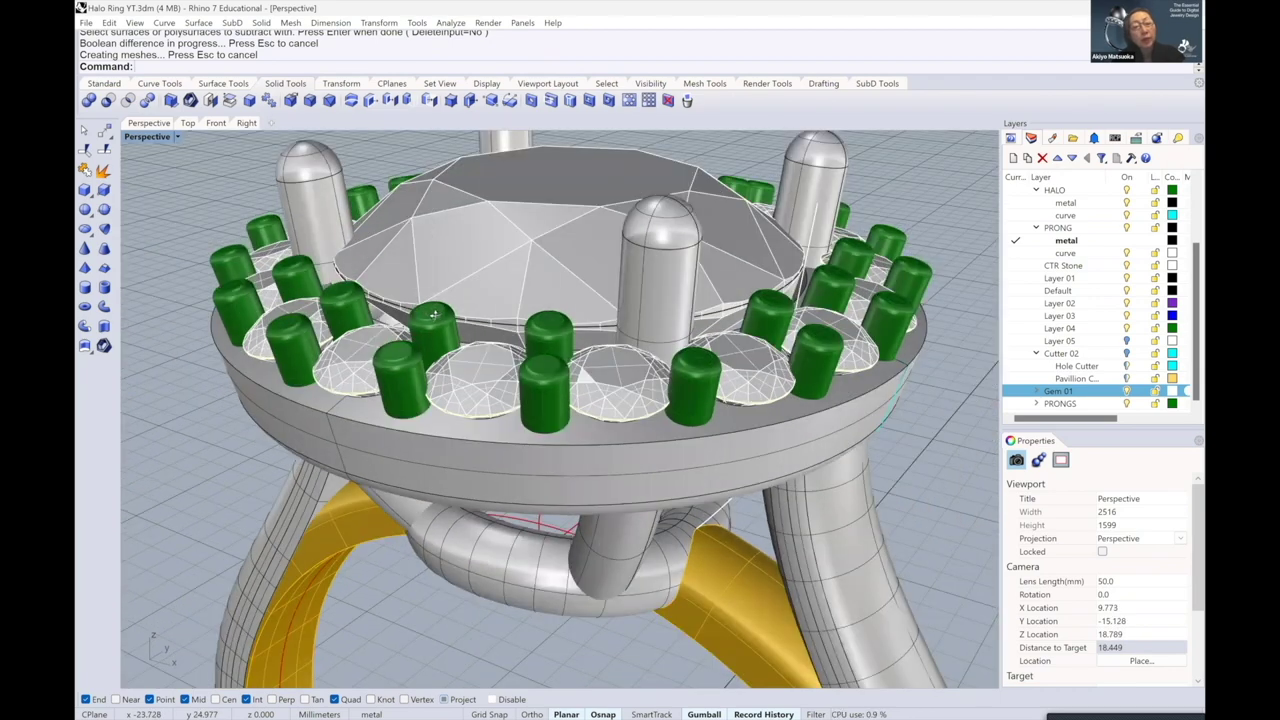
scroll(466, 322, "down", 3)
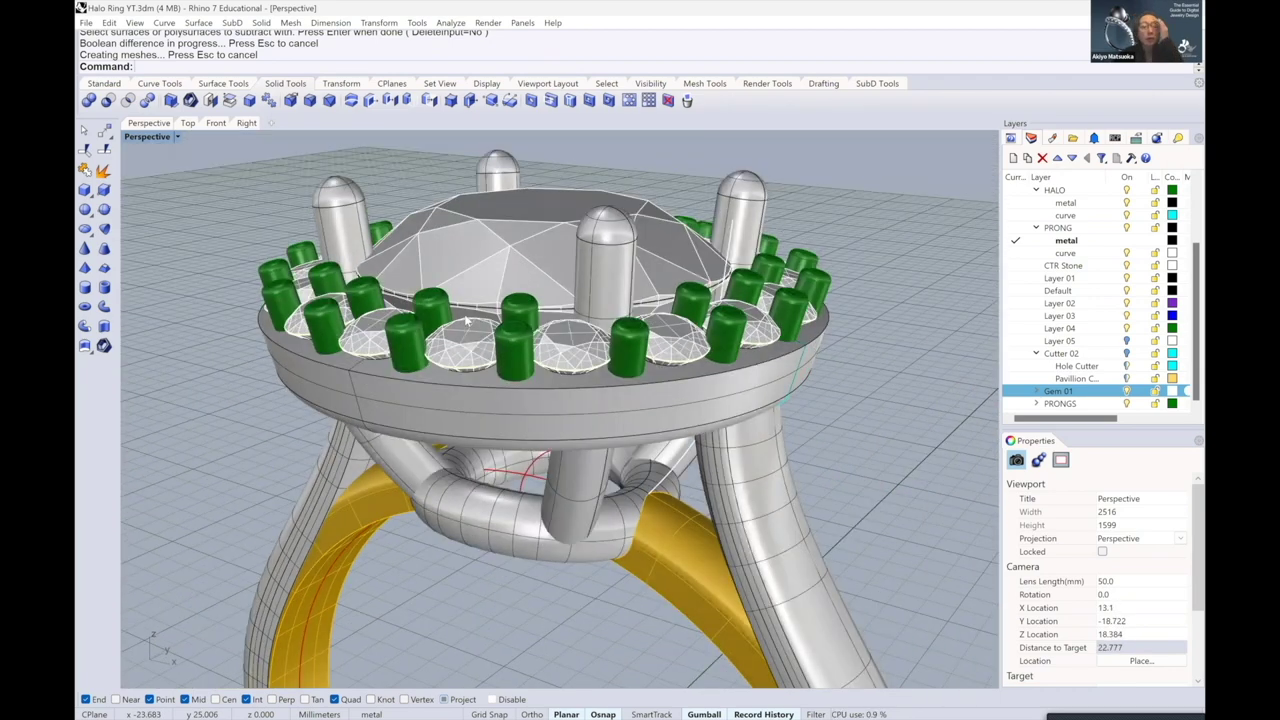
scroll(481, 322, "down", 2)
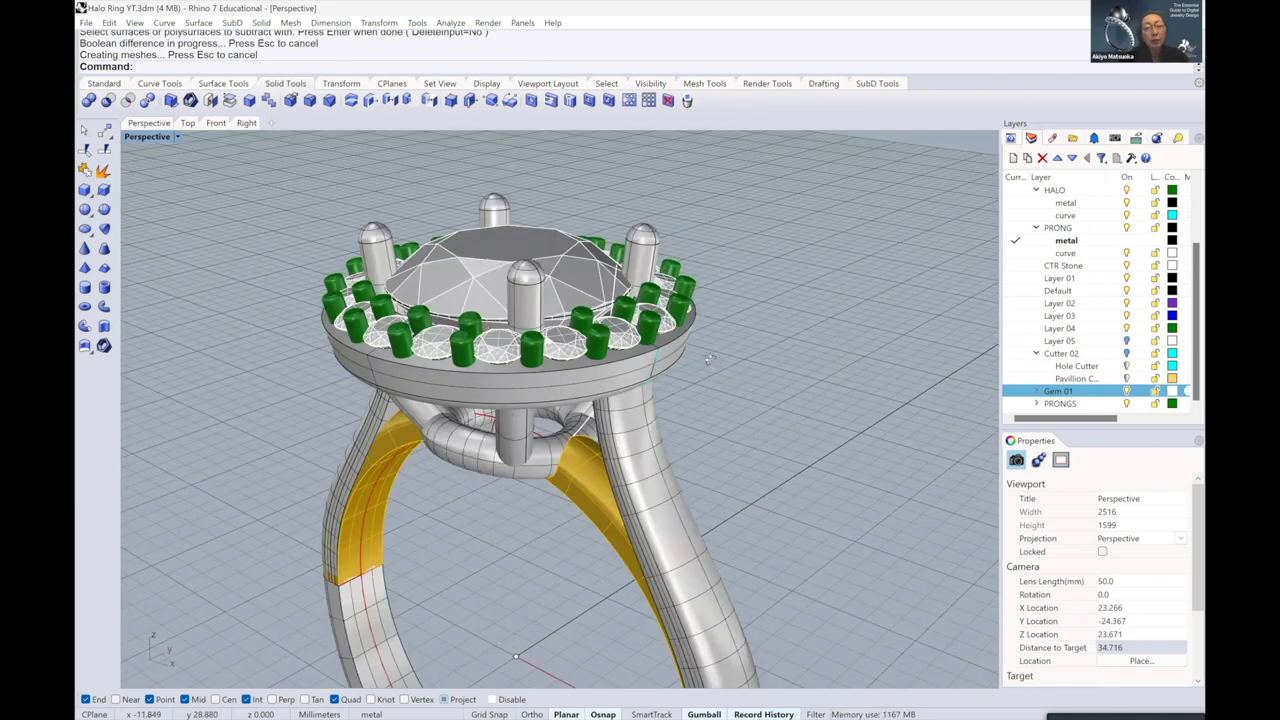
right_click_drag(738, 365, 582, 388)
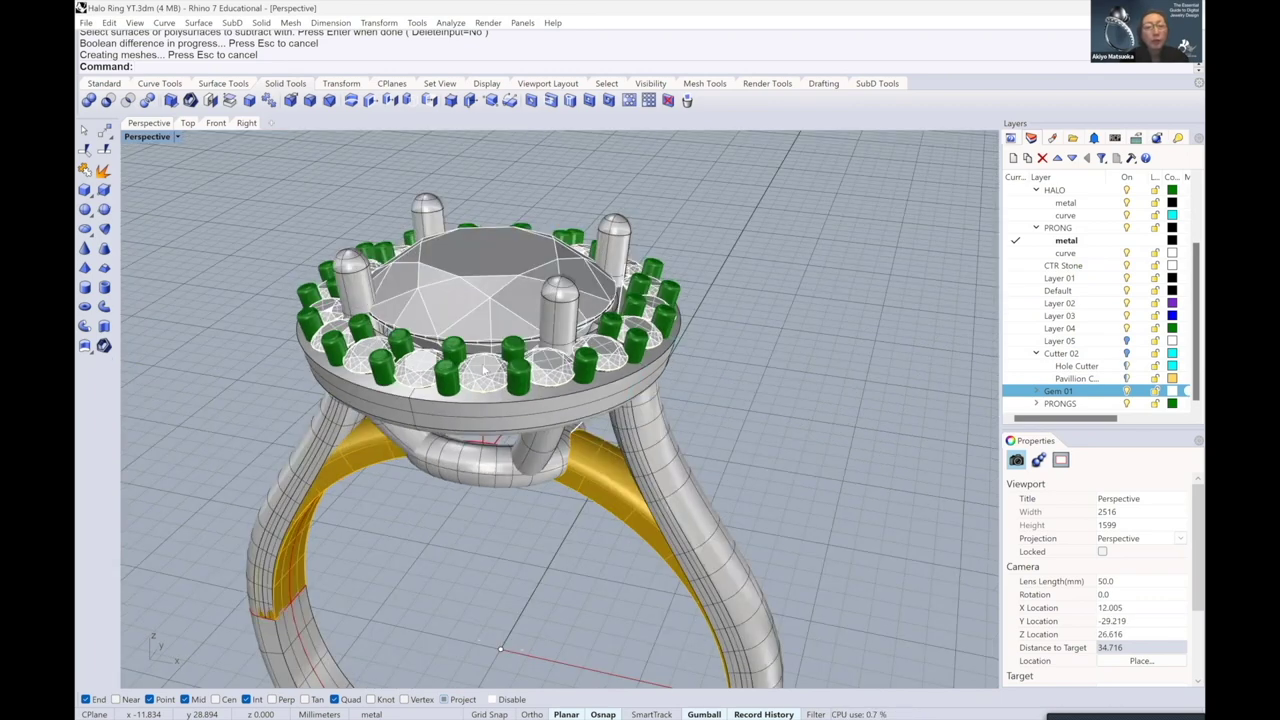
right_click_drag(504, 350, 495, 356)
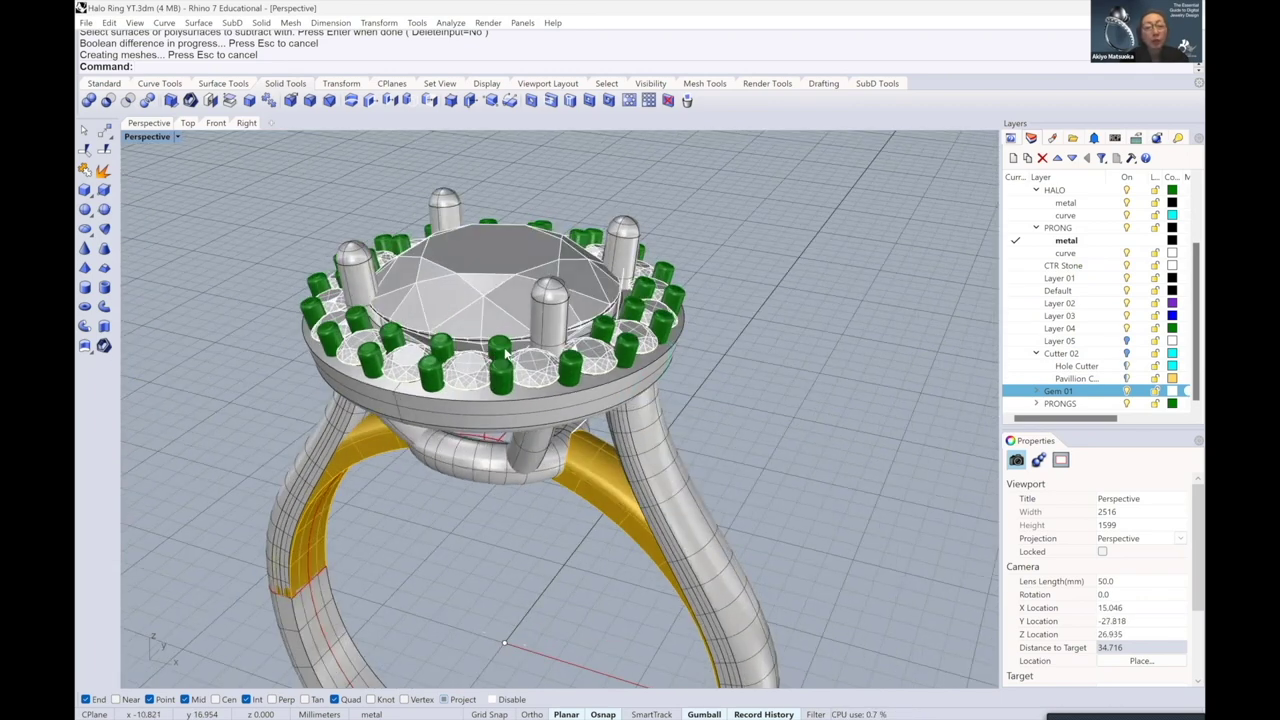
scroll(504, 347, "up", 1)
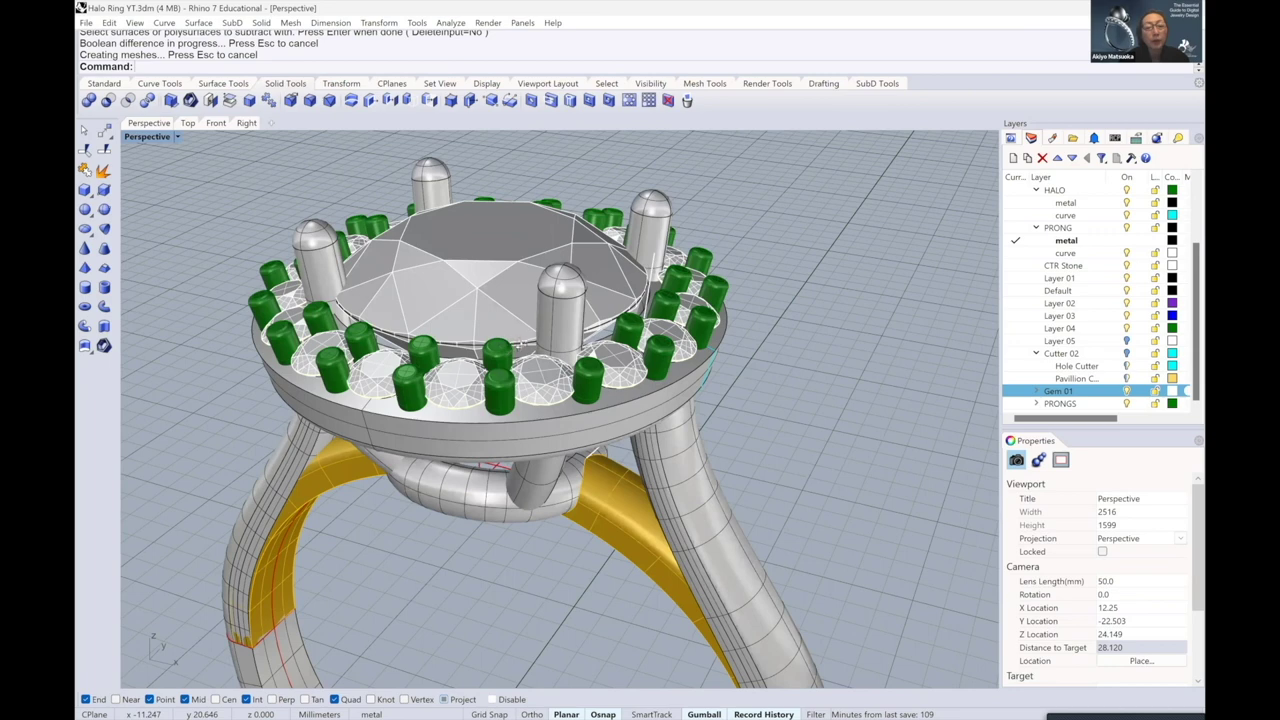
scroll(520, 352, "up", 1)
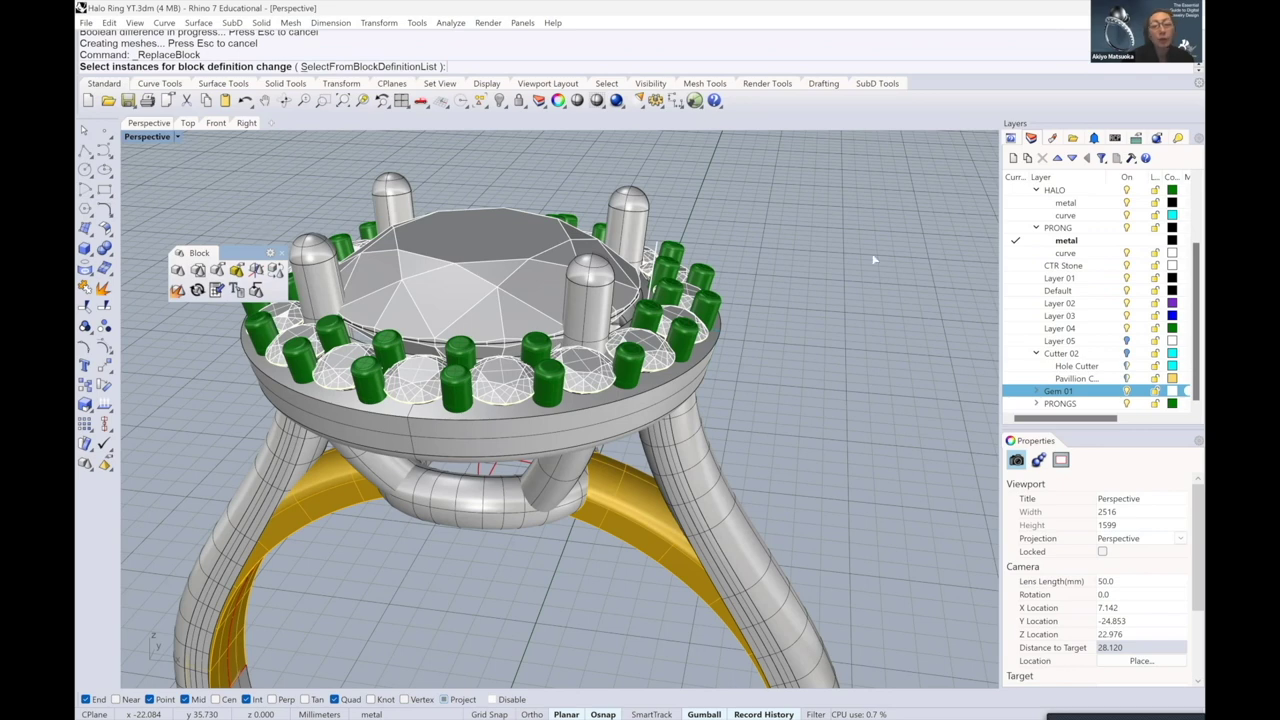
- Import the file 1.00 mm Render Prong.3dm from the Single Prong Blocks folder into the ring model
left_click_drag(205, 253, 193, 197)
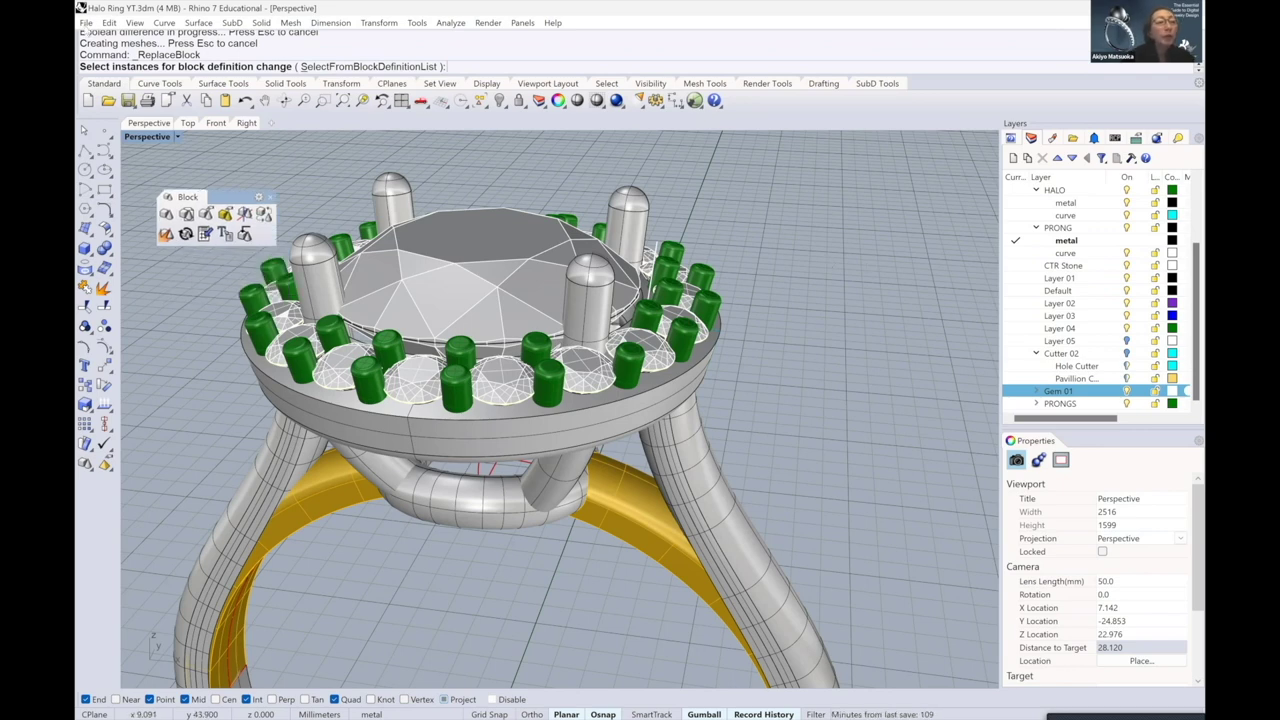
scroll(560, 410, "down", 3)
left_click(86, 22)
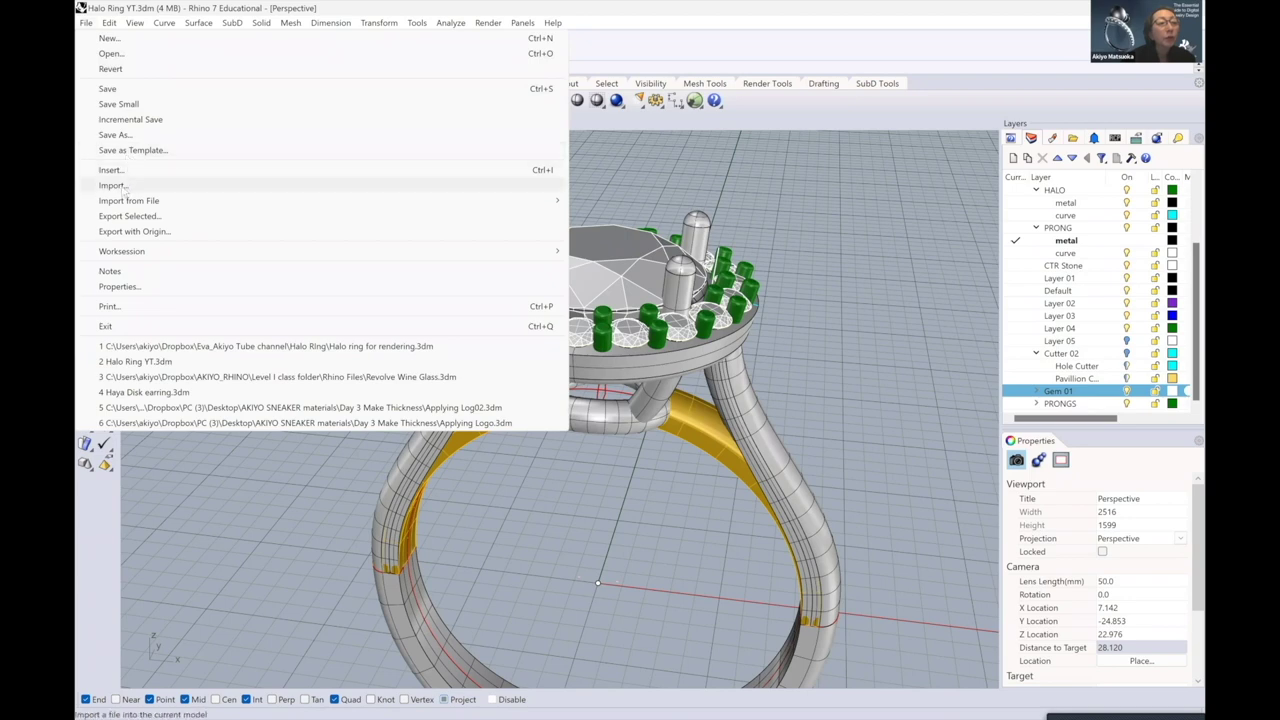
left_click(121, 187)
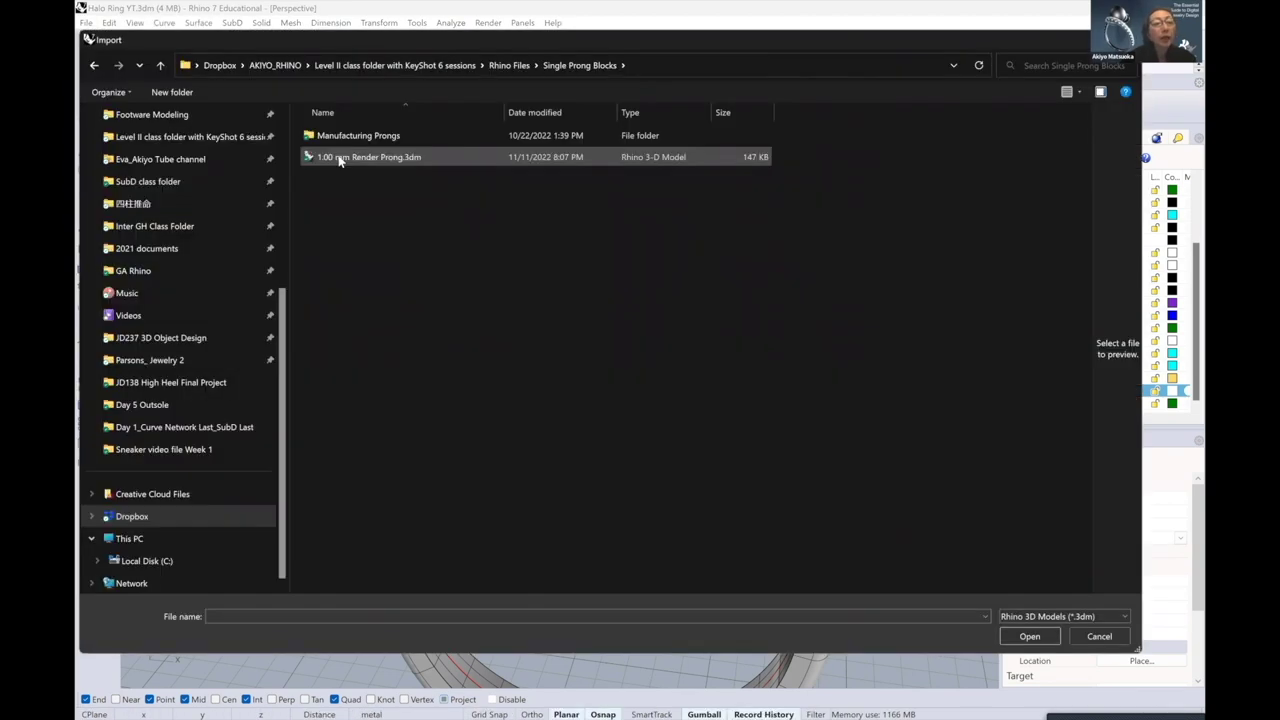
left_click(335, 158)
key("Return")
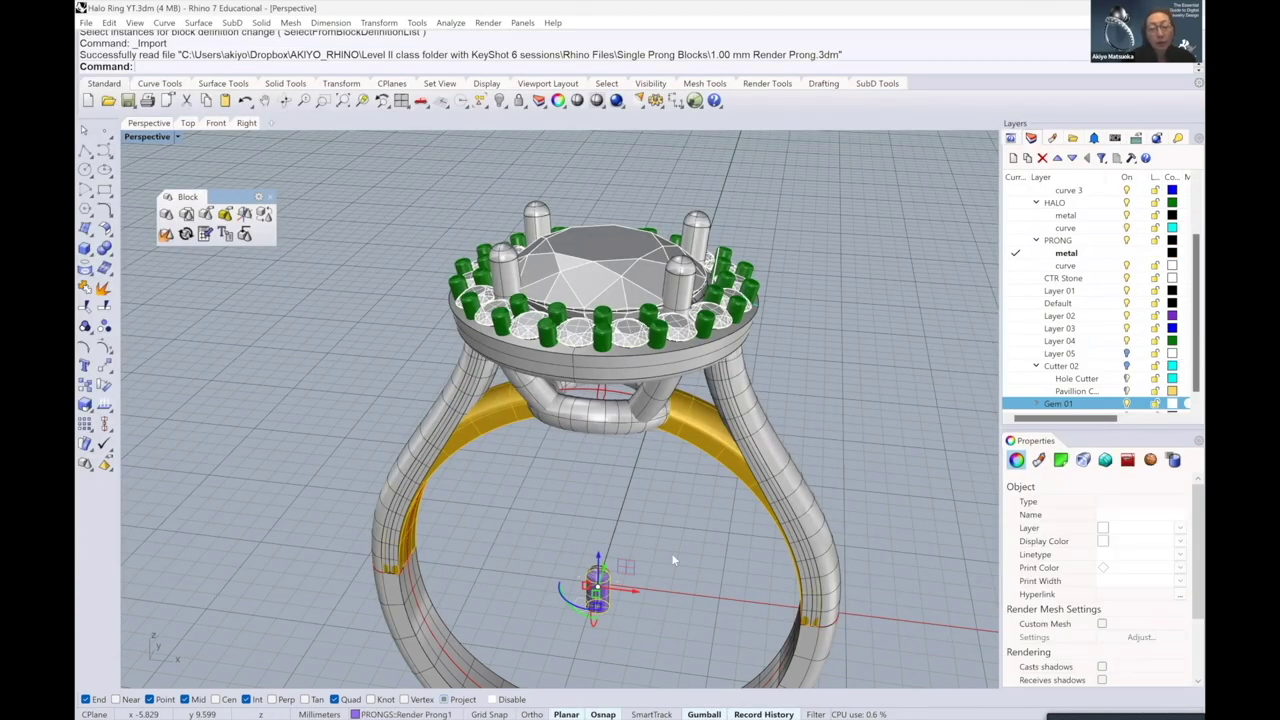
- Examine the imported purple prong inside the ring band from several angles and distances
right_click_drag(617, 586, 583, 497)
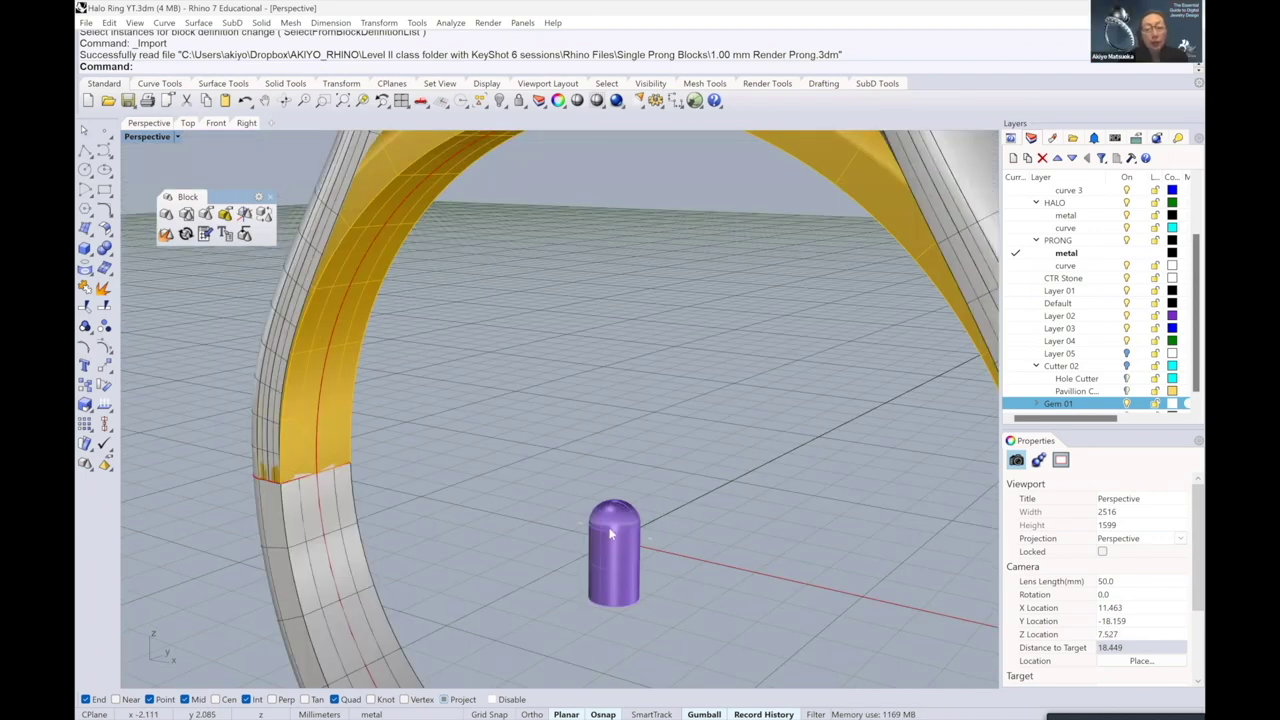
scroll(613, 525, "down", 2)
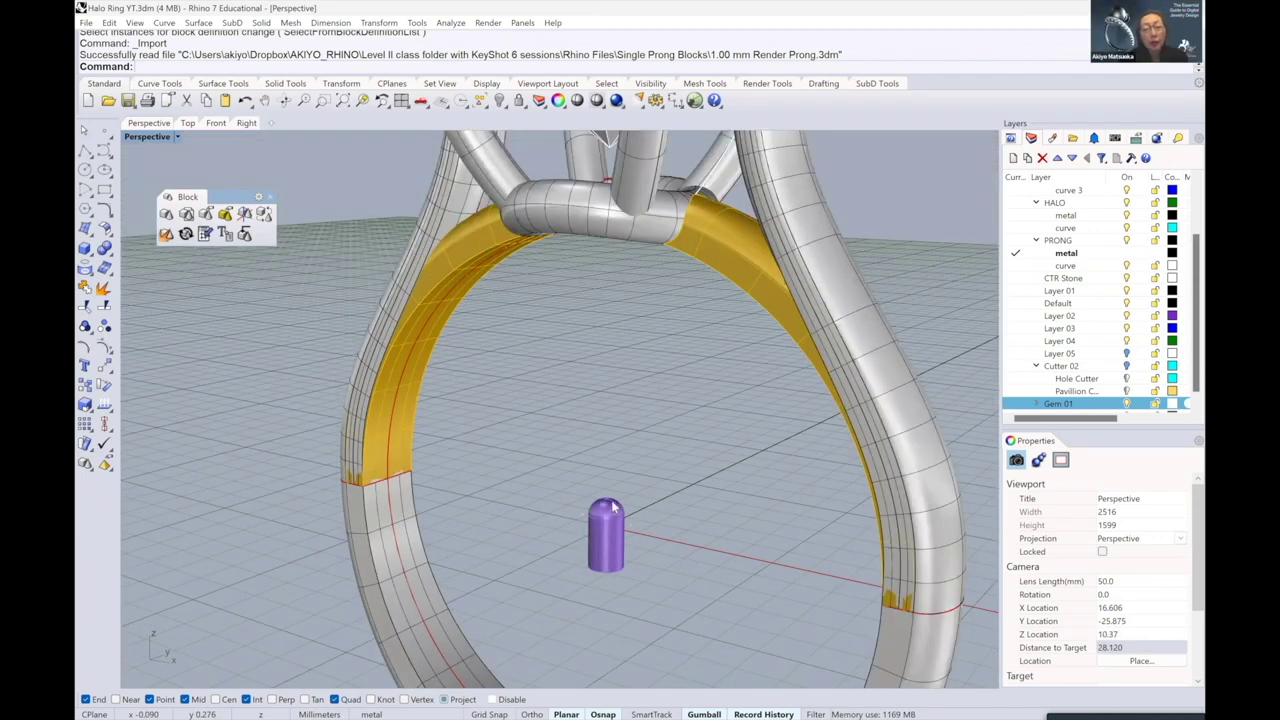
scroll(613, 507, "up", 3)
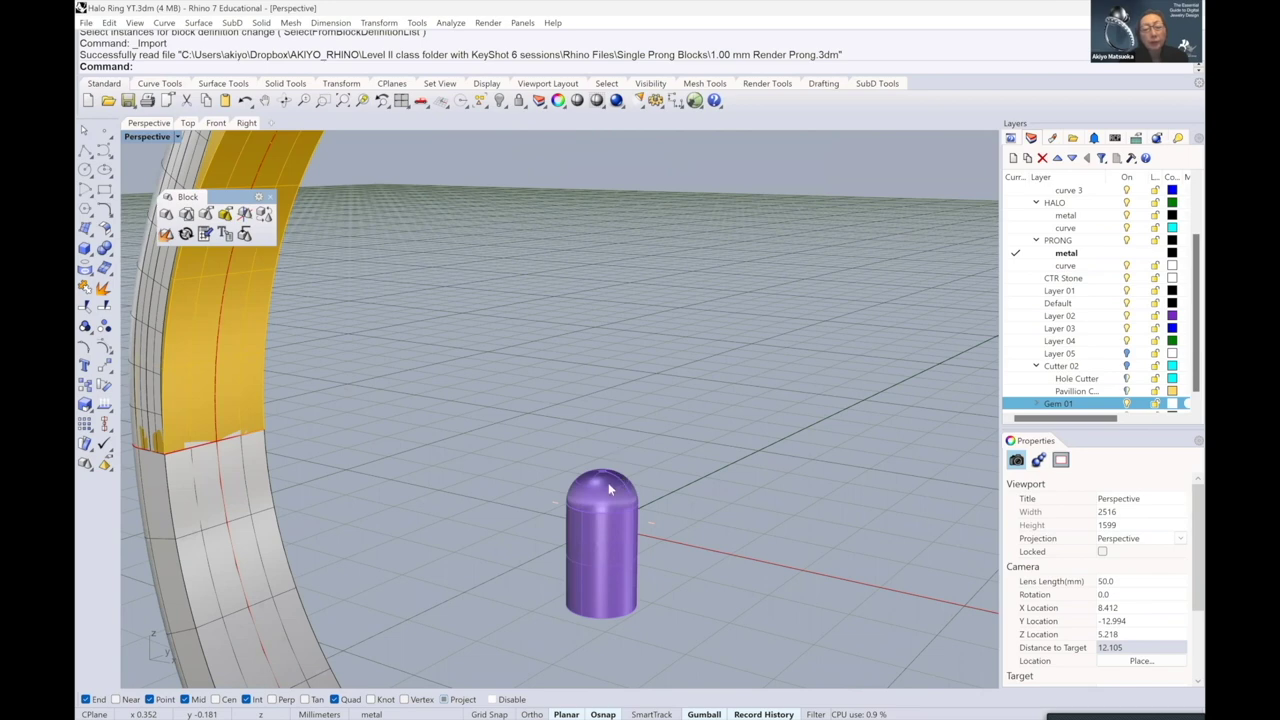
scroll(608, 486, "down", 3)
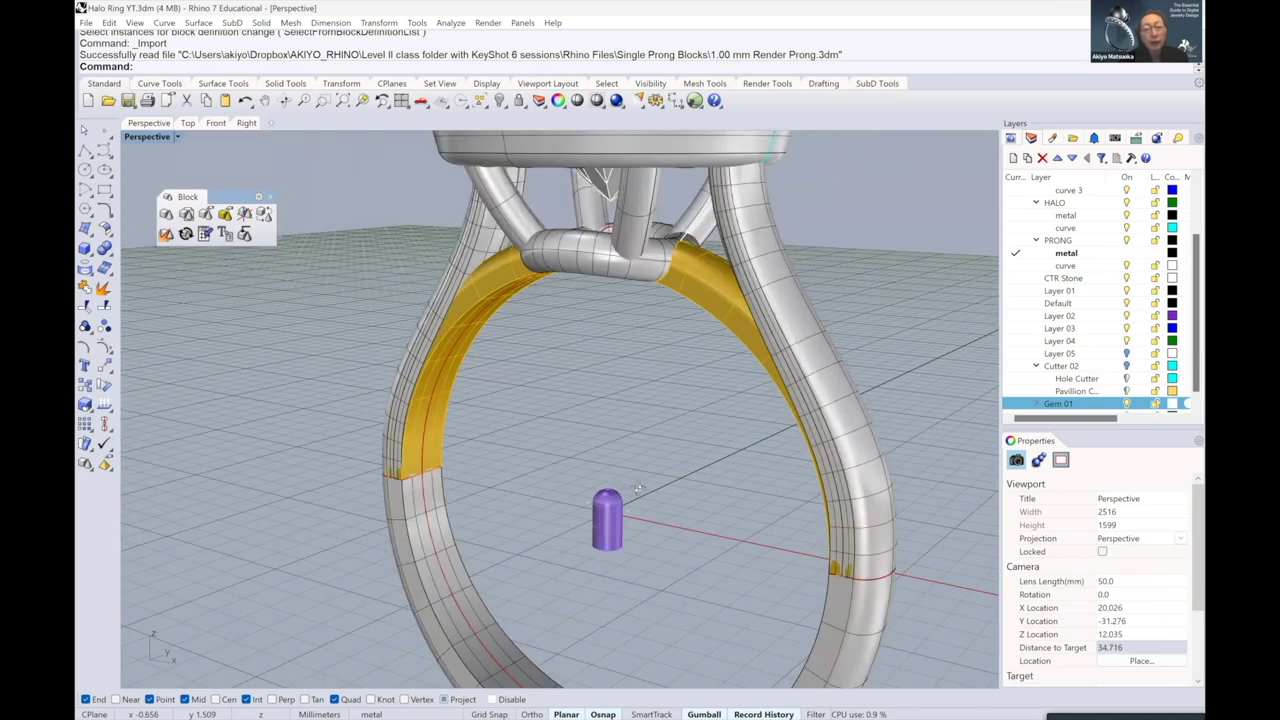
right_click_drag(639, 488, 576, 414)
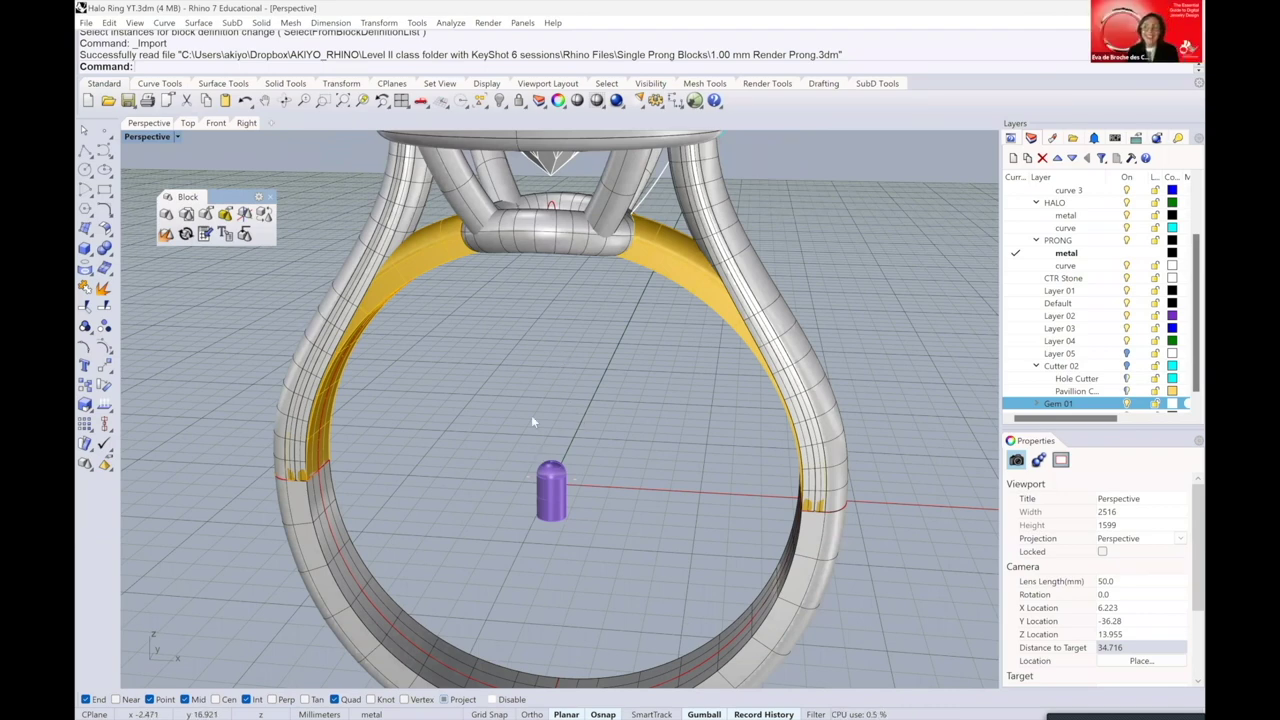
scroll(531, 415, "down", 4)
scroll(622, 356, "up", 3)
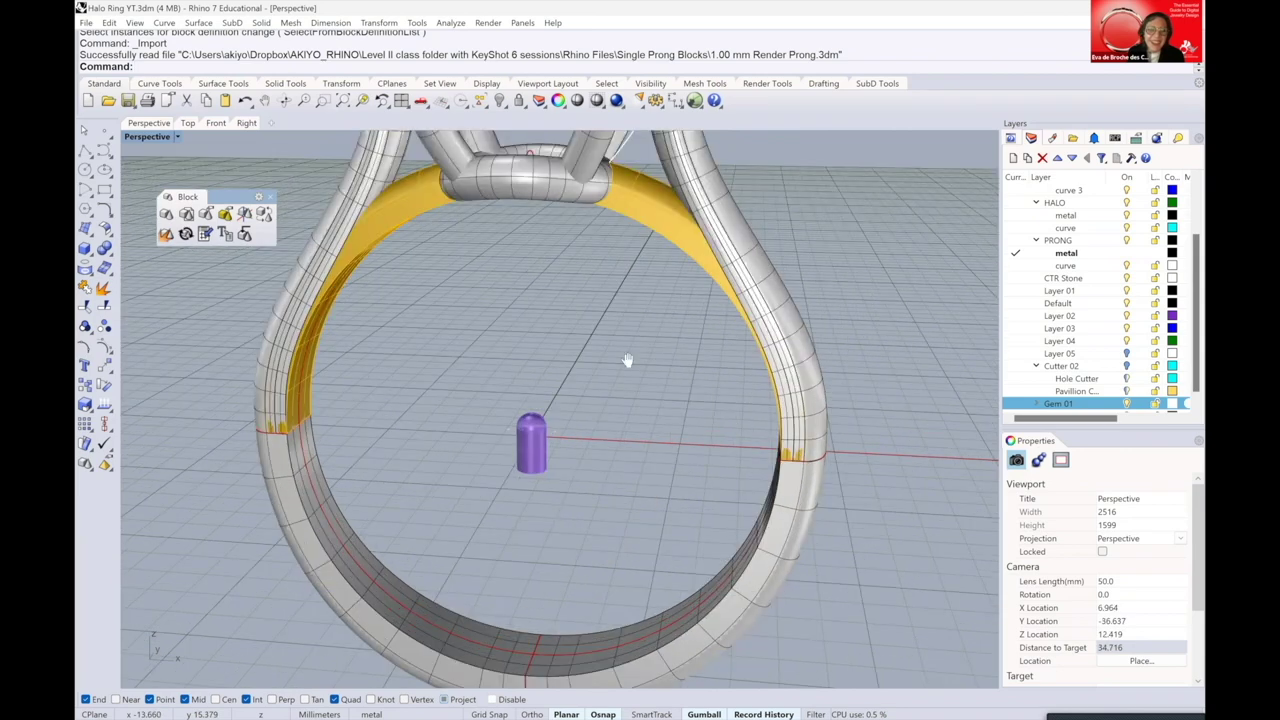
- Set the Front view to Shaded display and inspect the imported prong's side profile relative to the origin
key("ctrl+F2")
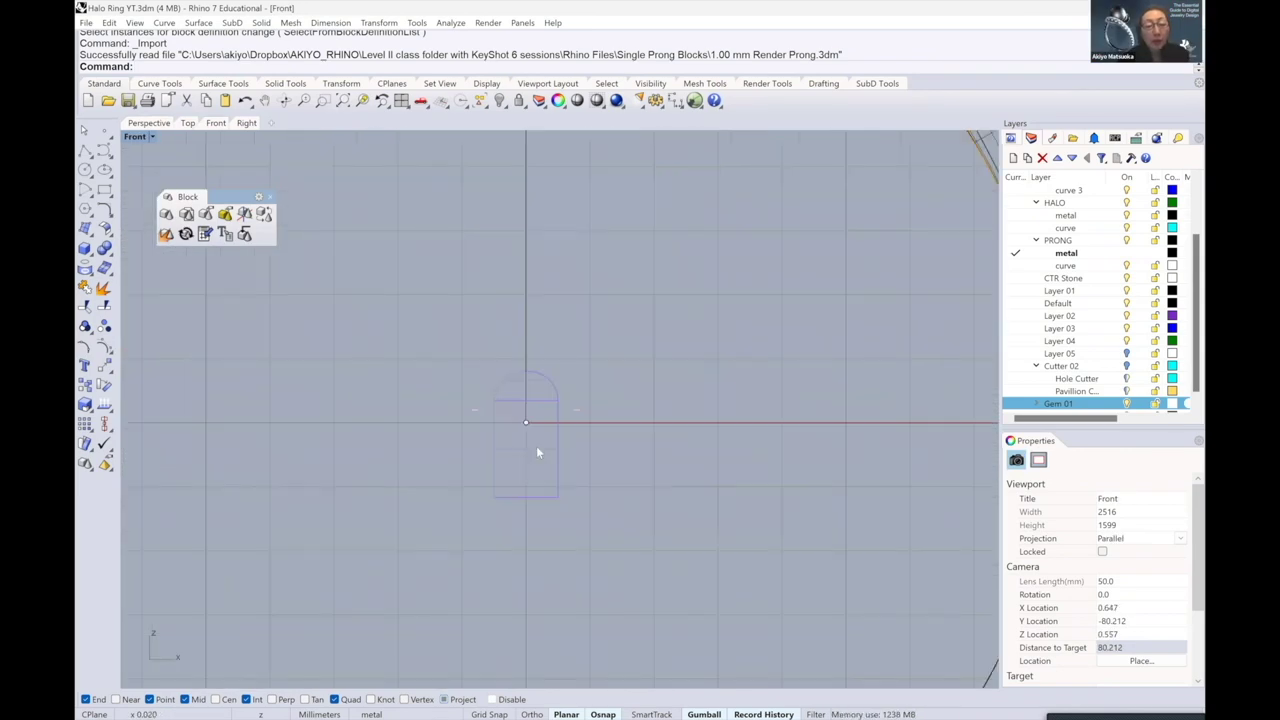
scroll(536, 446, "up", 6)
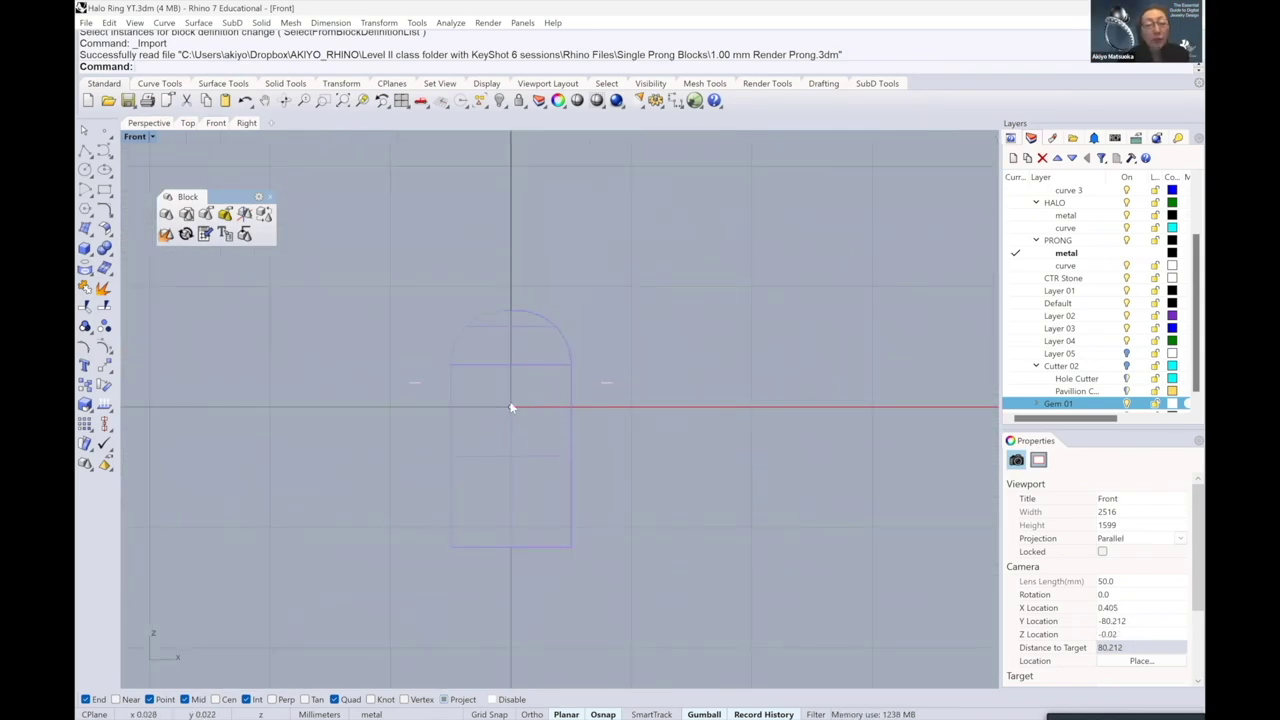
scroll(564, 384, "up", 3)
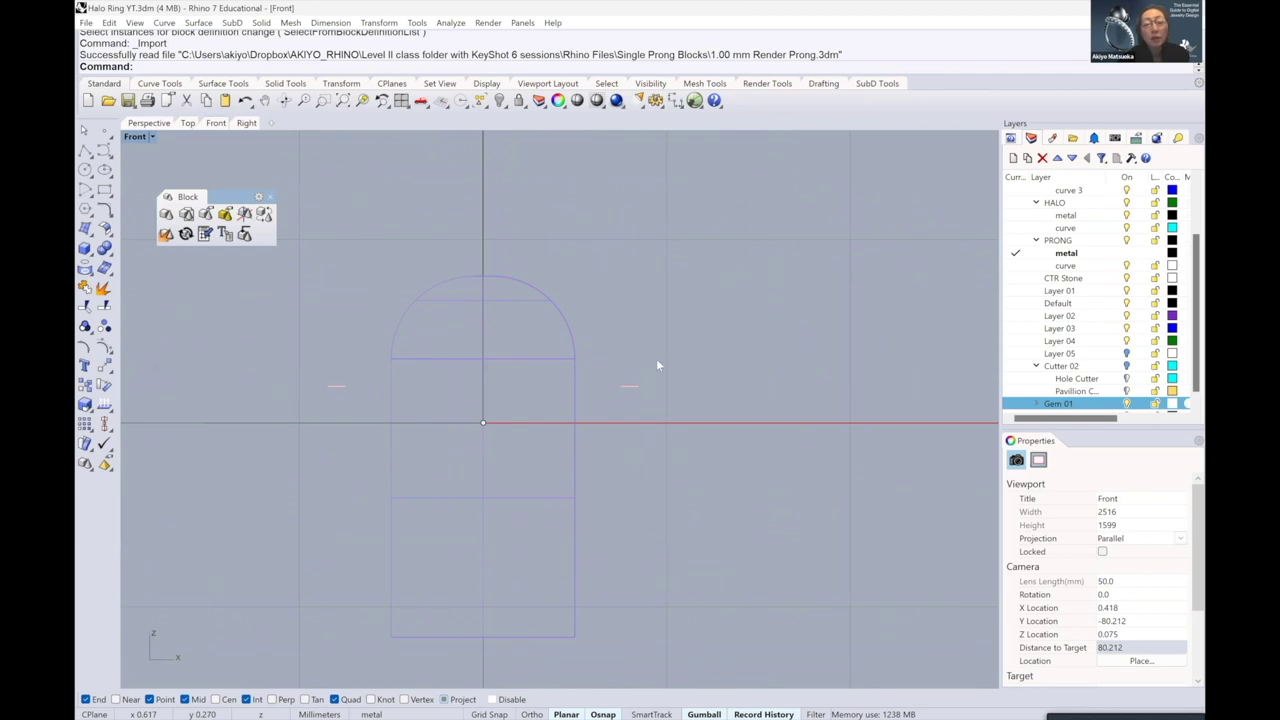
key("ctrl+alt+s")
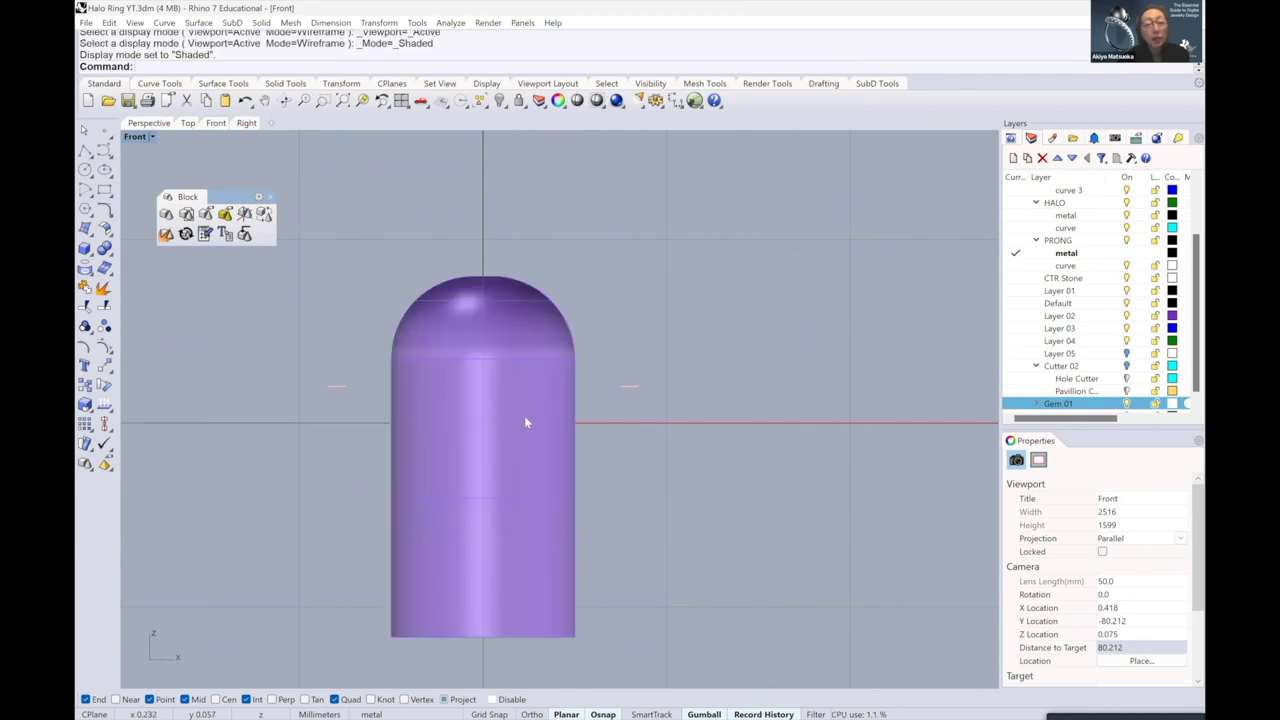
left_click(443, 434)
left_click(607, 420)
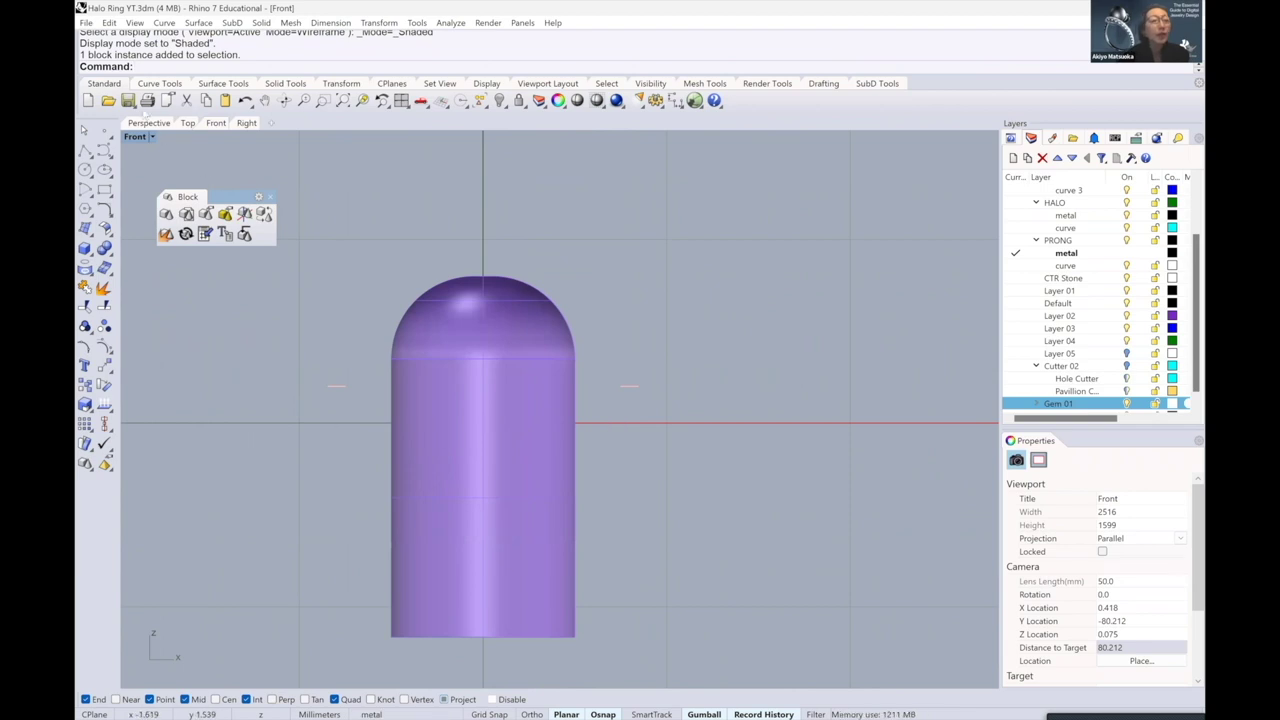
left_click(148, 122)
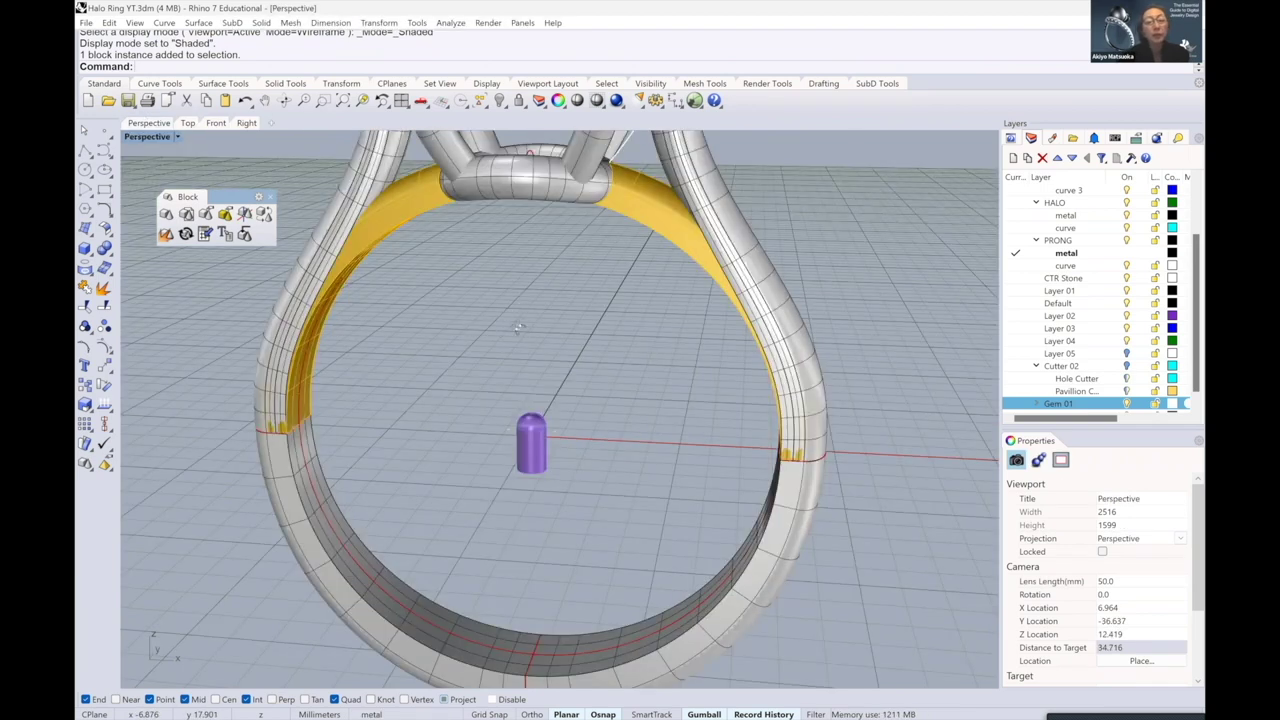
- Run ReplaceBlock with all objects on the Prong1 sublayer of PRONGS as the instances to change
scroll(518, 328, "down", 1)
scroll(546, 376, "down", 8)
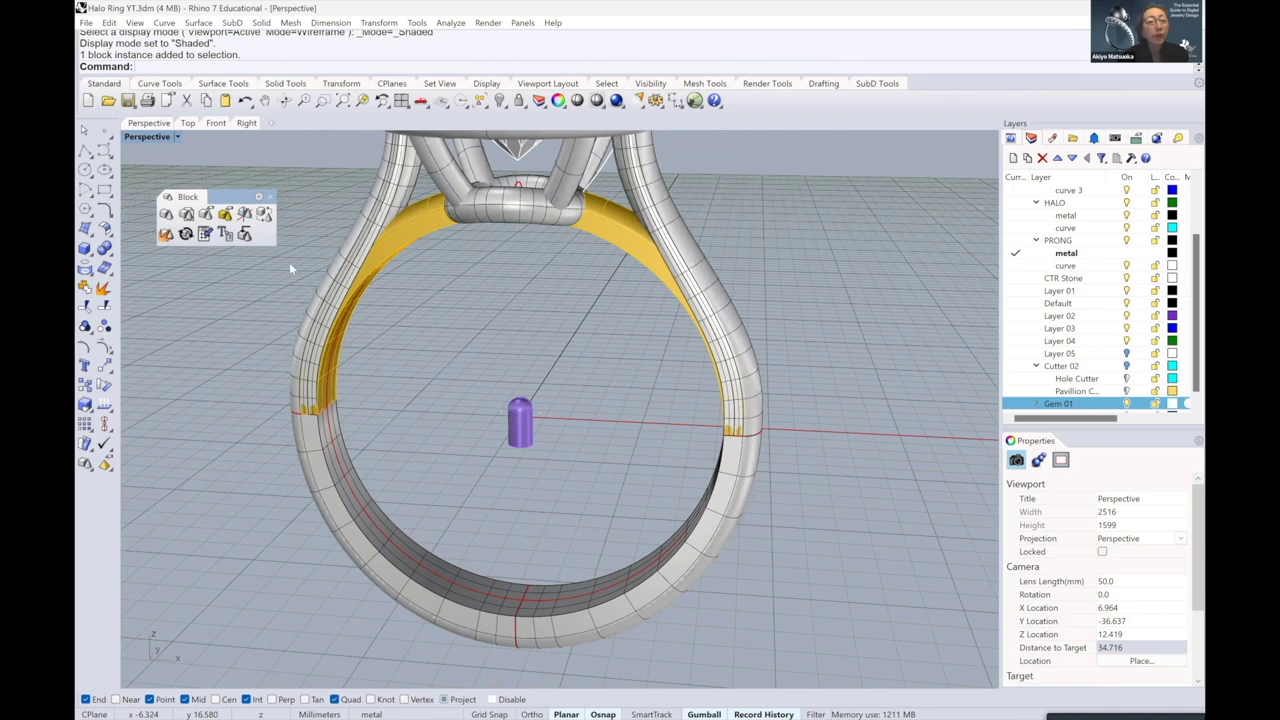
scroll(478, 208, "up", 4)
left_click(264, 215)
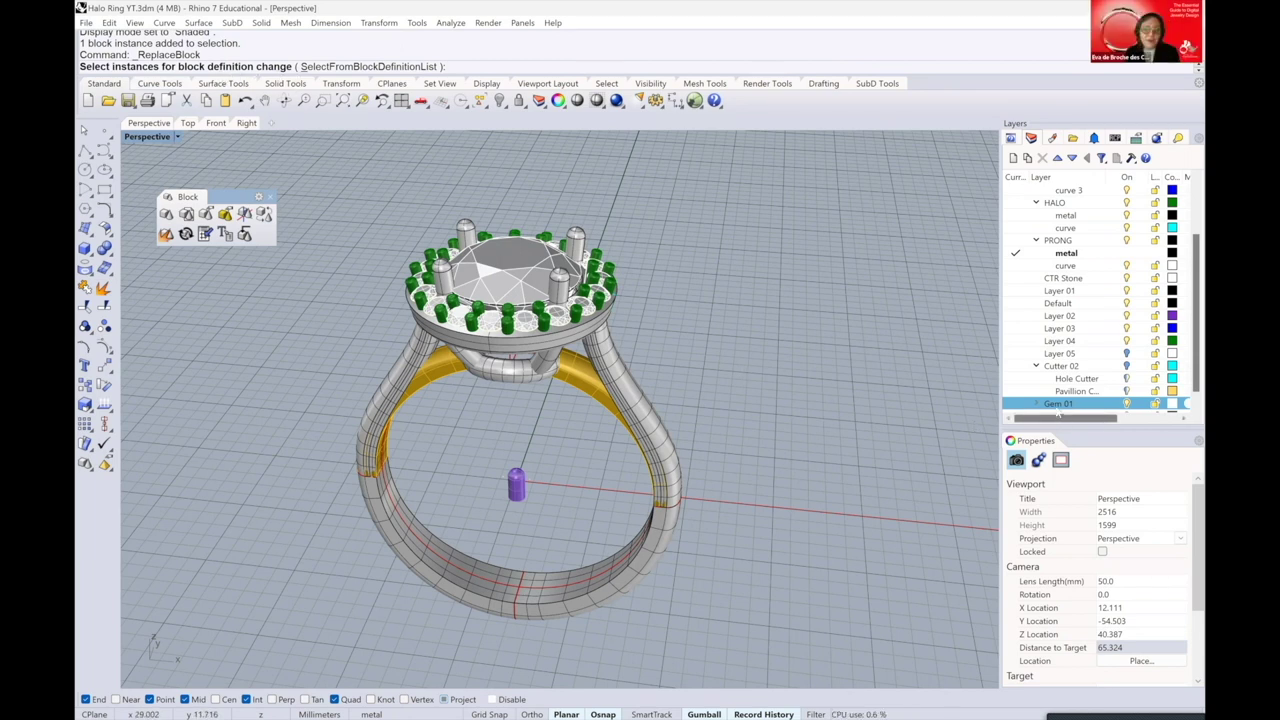
scroll(1058, 410, "down", 1)
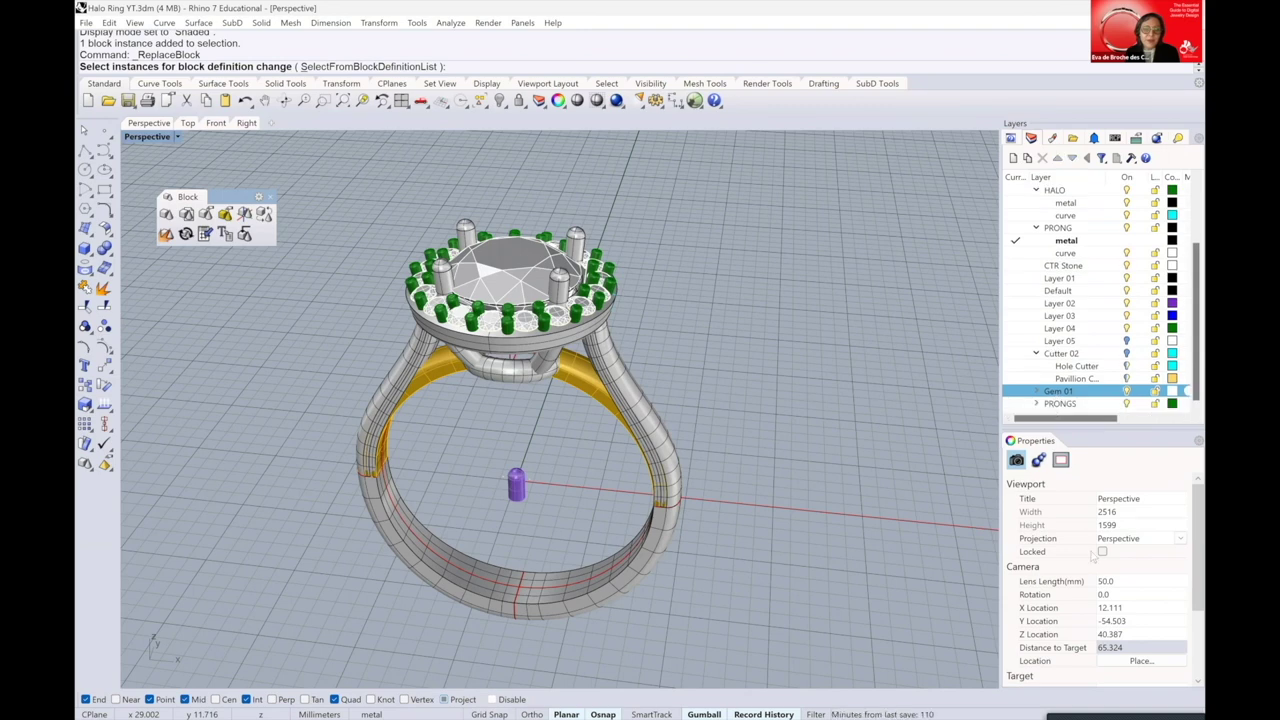
right_click(1058, 404)
left_click(1108, 617)
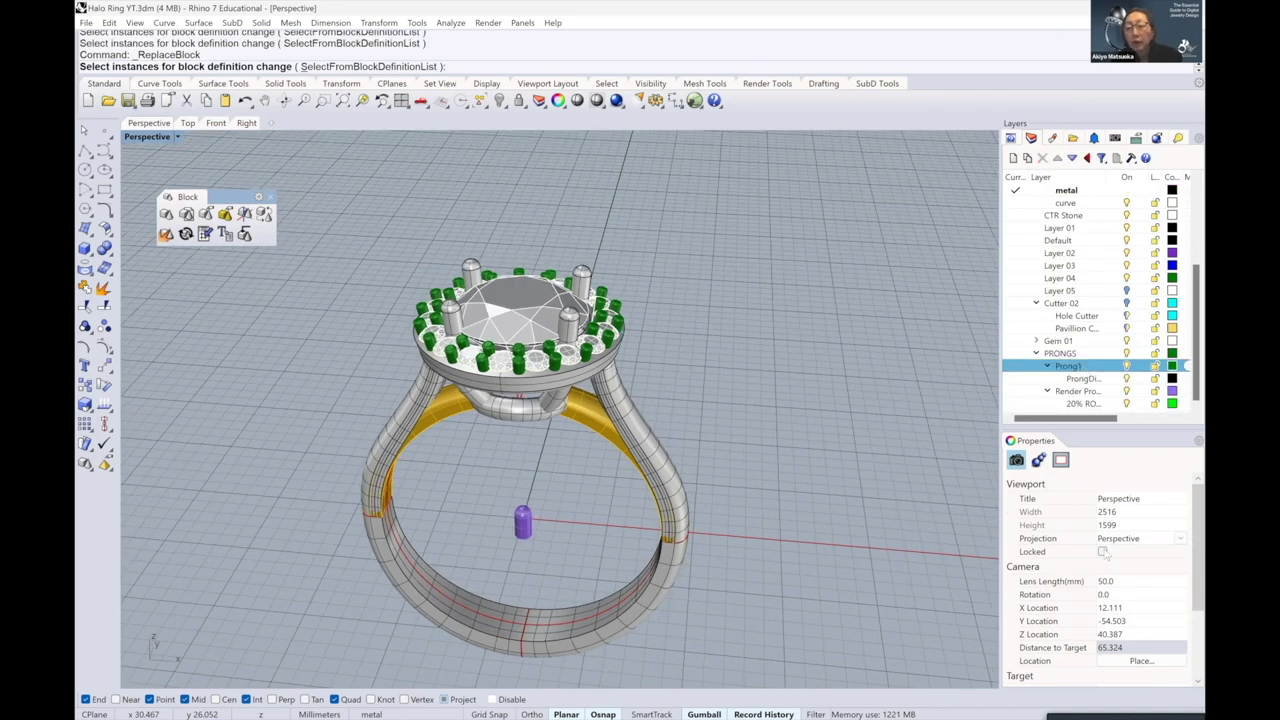
right_click(1046, 366)
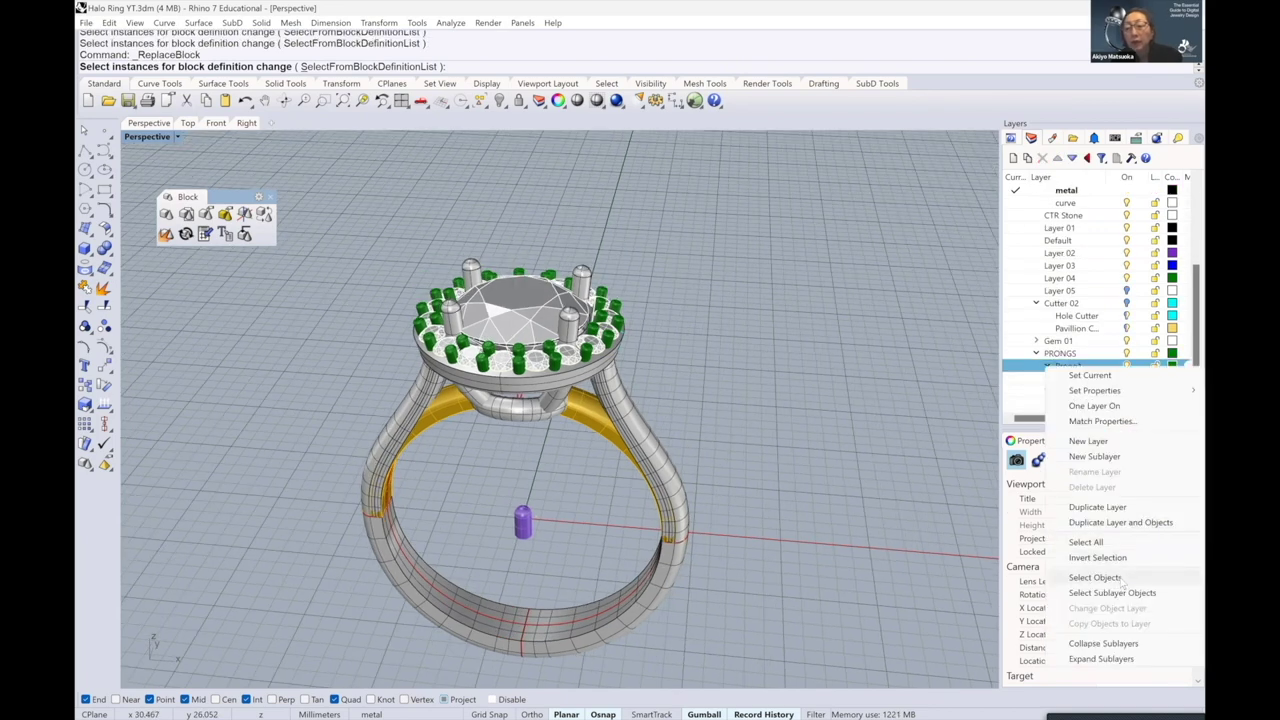
left_click(1100, 573)
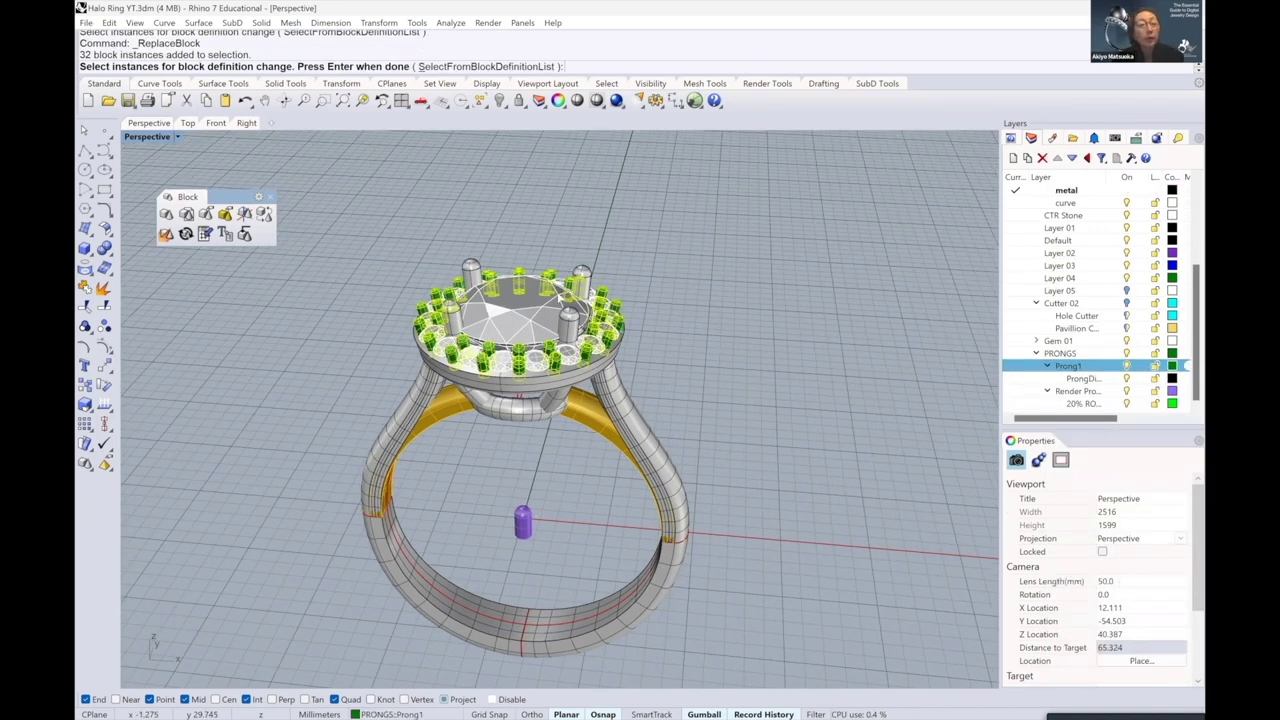
scroll(357, 187, "up", 2)
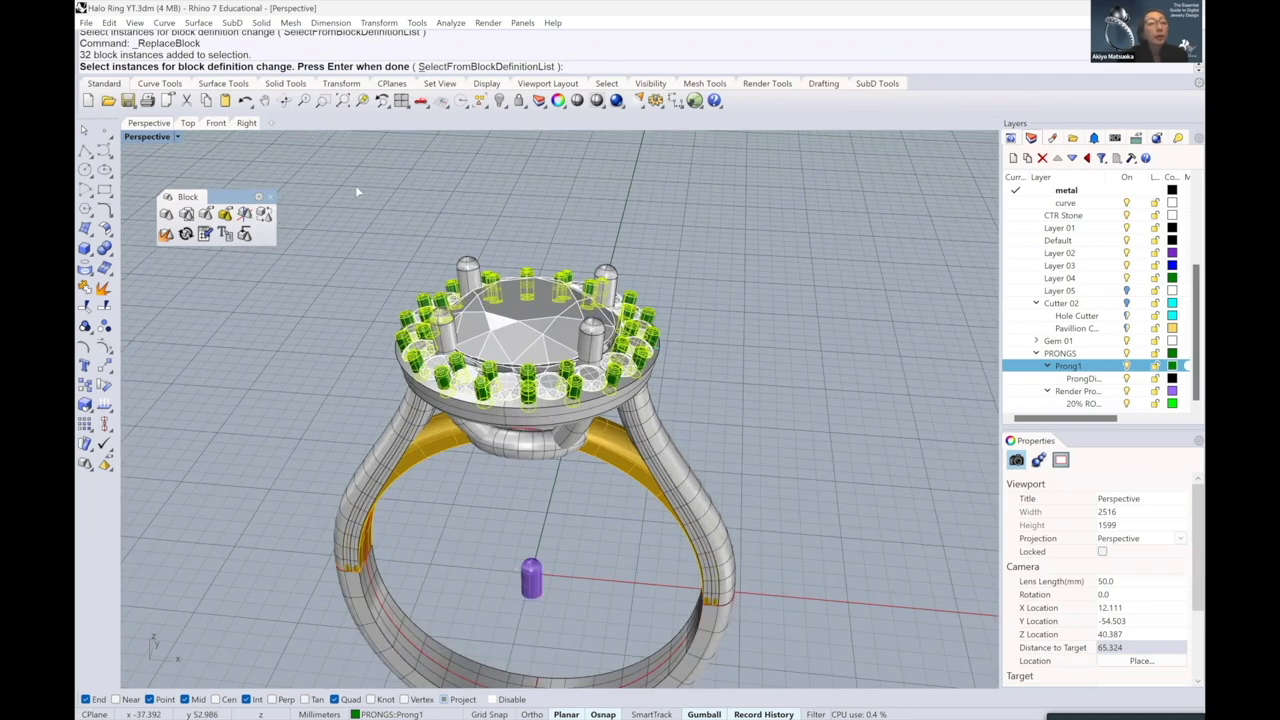
key("Return")
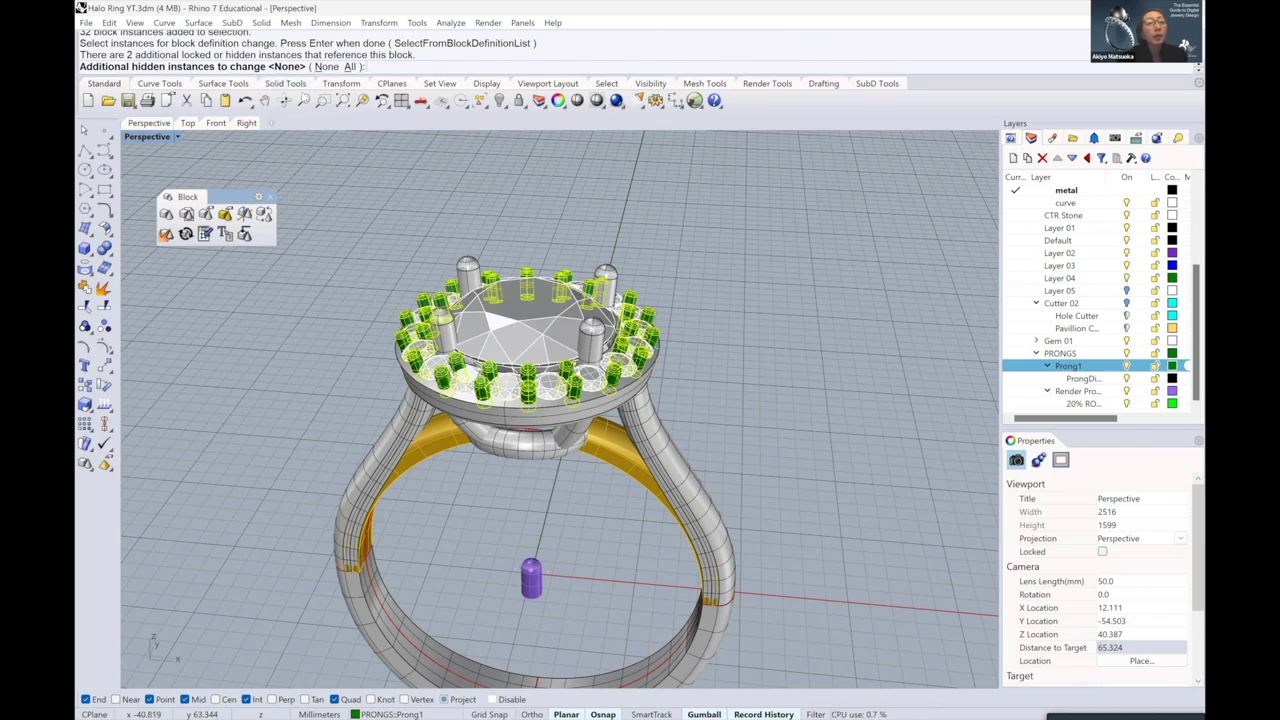
- Leave out the additional hidden instances (None) and use the imported purple prong at the origin as the replacement block definition
key("Return")
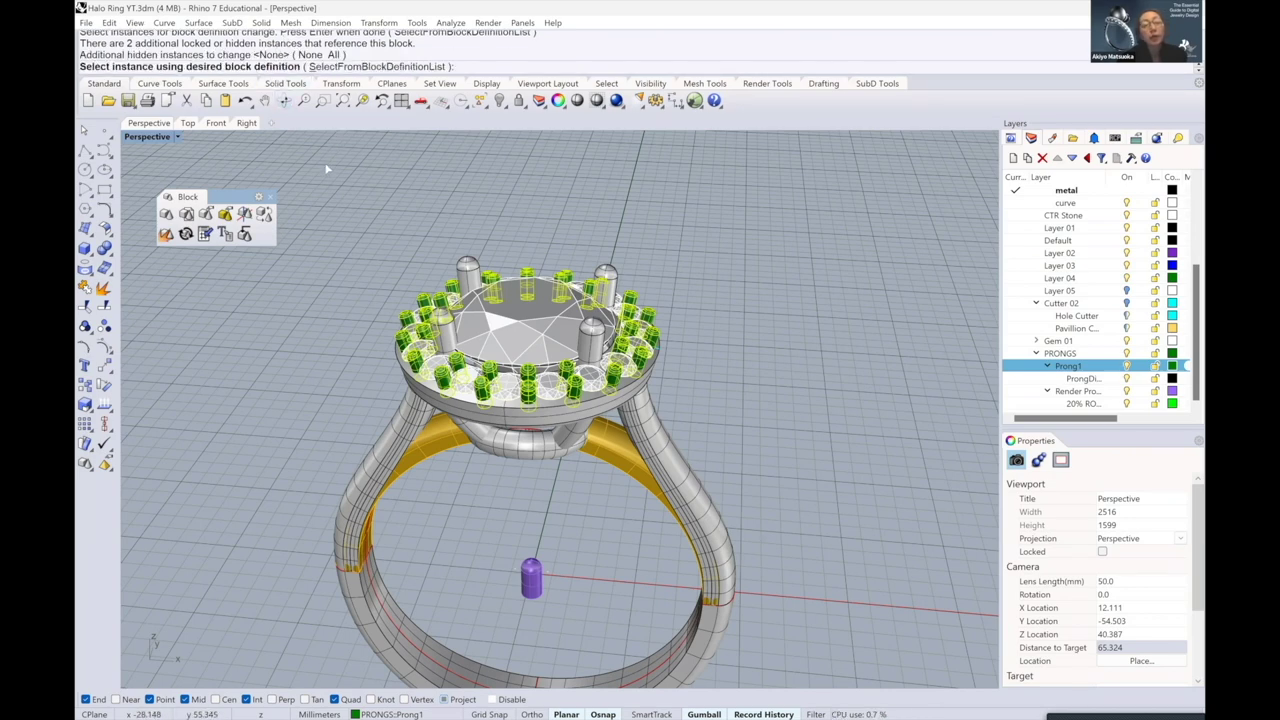
right_click_drag(373, 240, 372, 199, "shift")
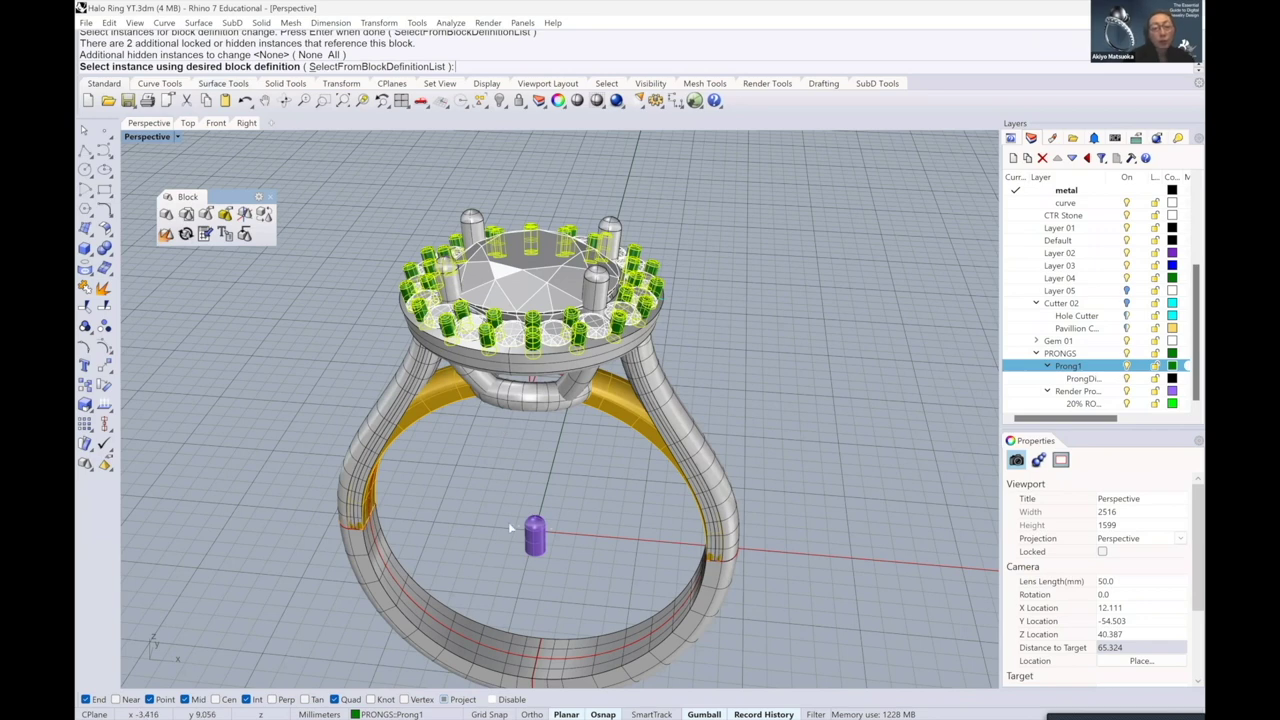
mouse_move(553, 531)
right_mouse_down()
mouse_move(540, 535)
mouse_move(570, 538)
right_mouse_up()
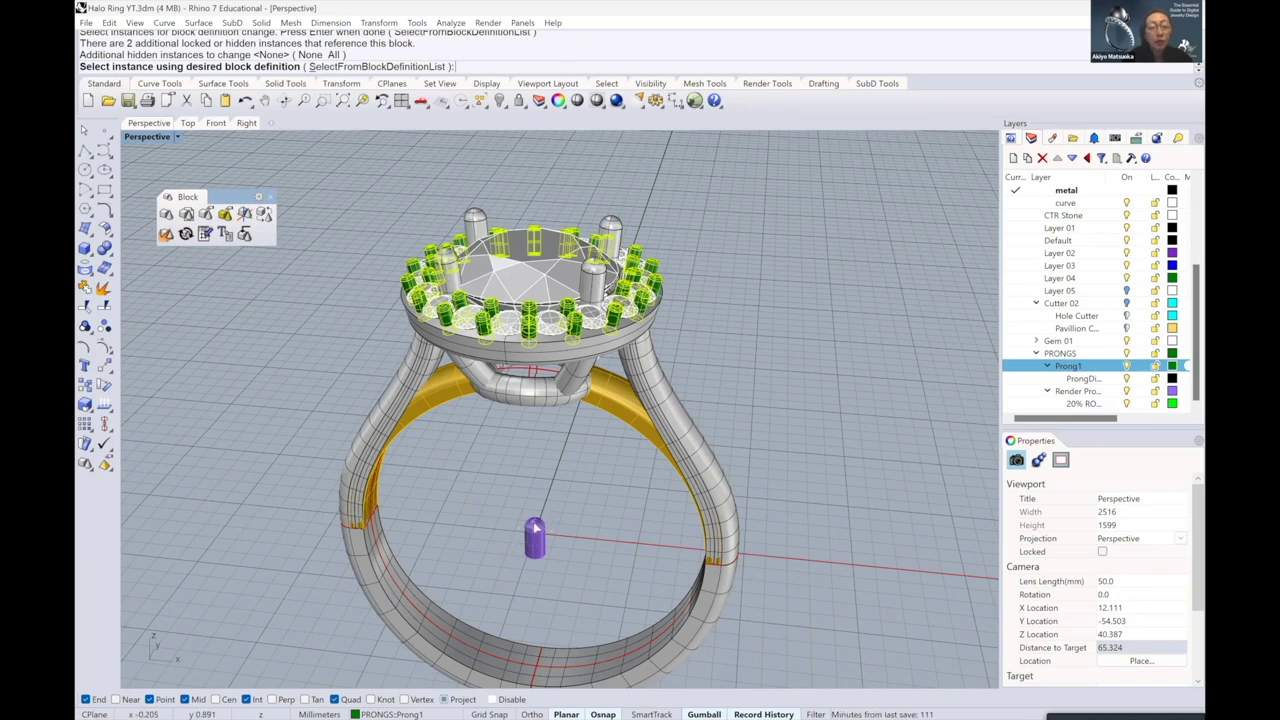
left_click(663, 365)
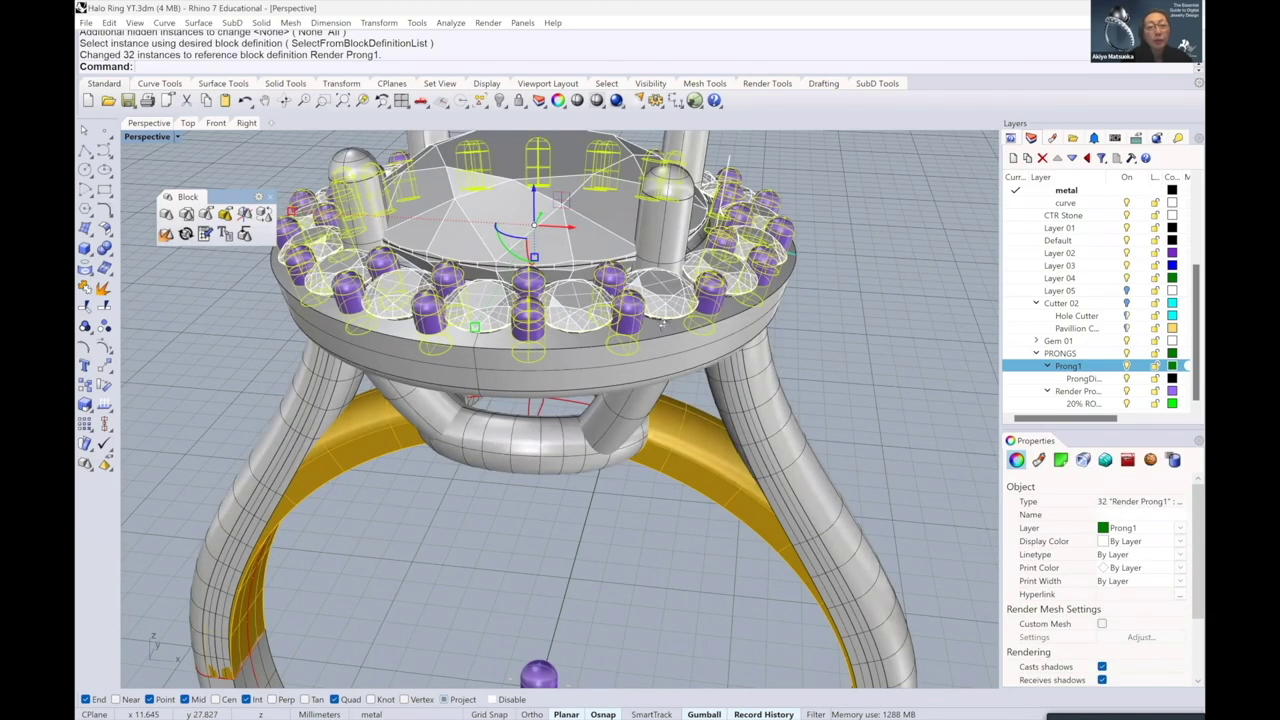
key("Escape")
right_click_drag(676, 314, 689, 364)
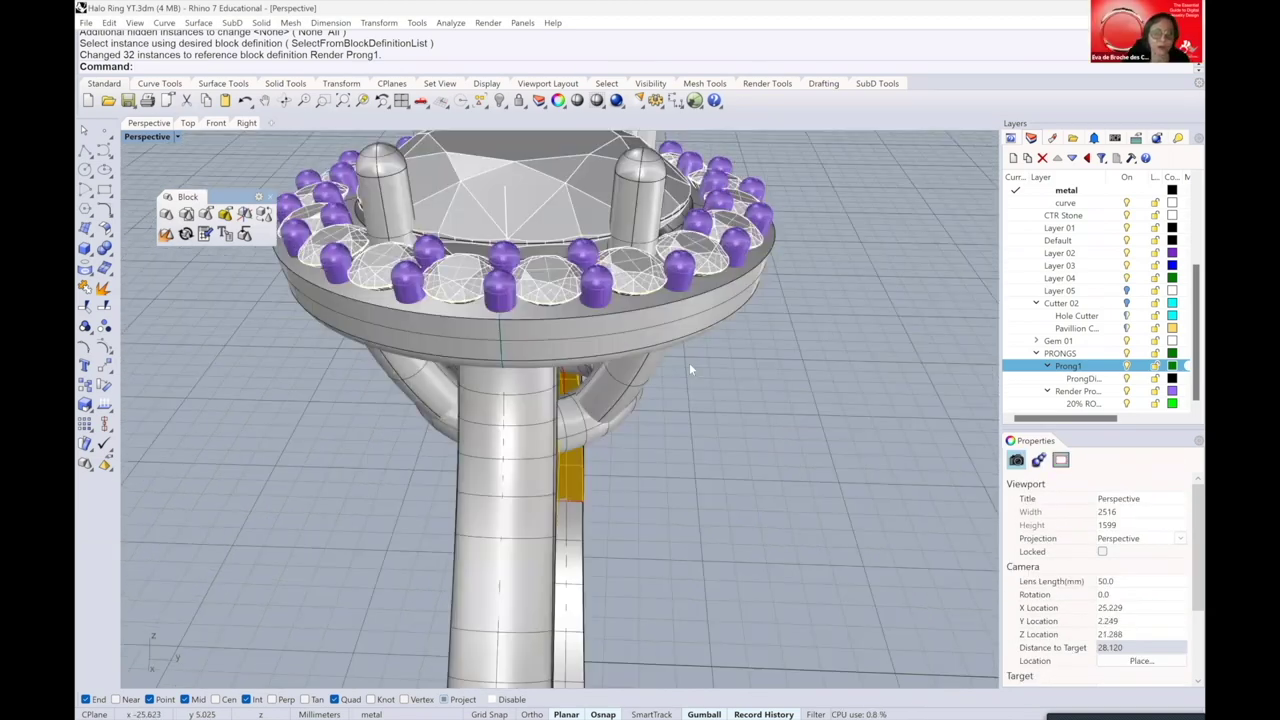
- Undo and redo the replacement of the halo's prong blocks
key("ctrl+z")
key("ctrl+z")
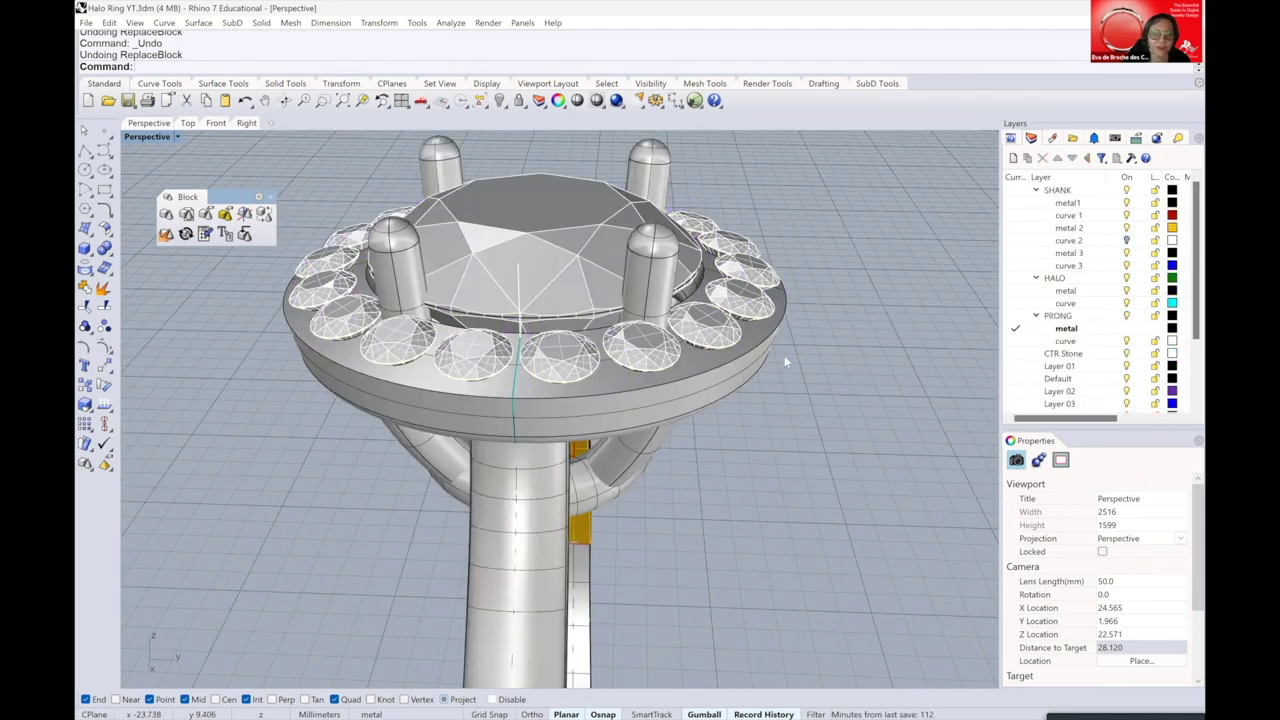
key("ctrl+y")
key("ctrl+y")
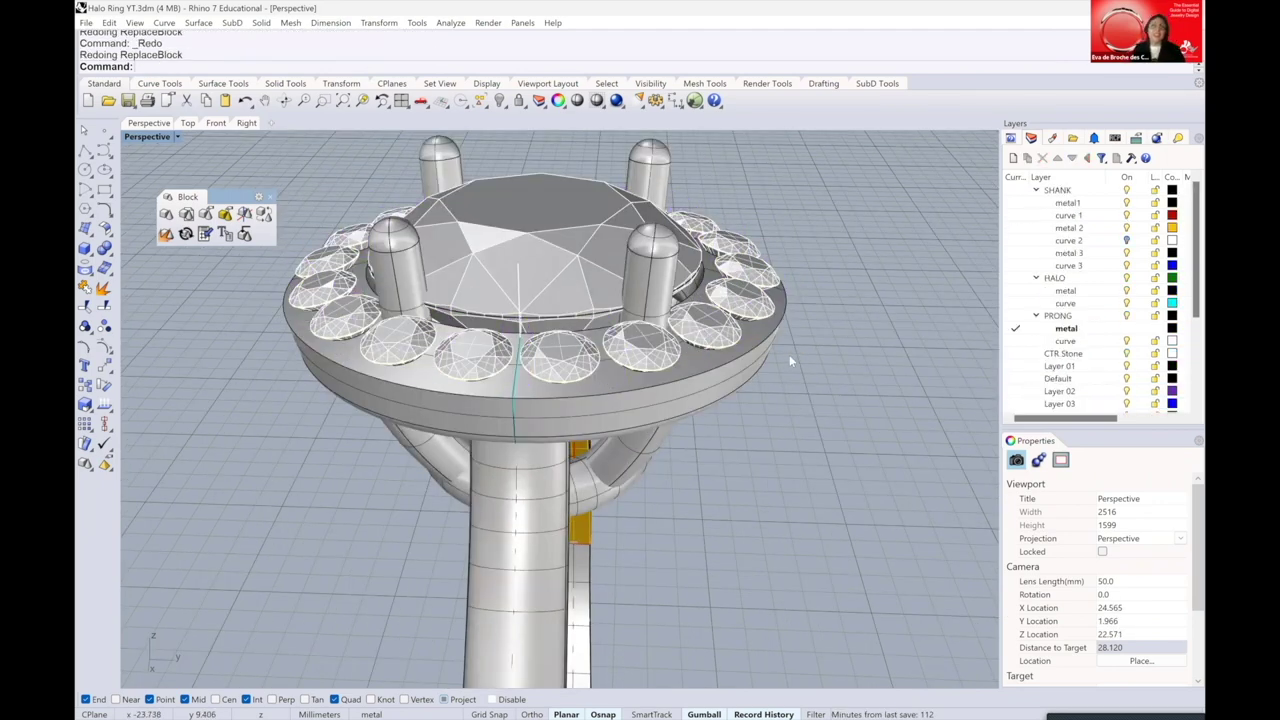
key("ctrl+y")
key("ctrl+y")
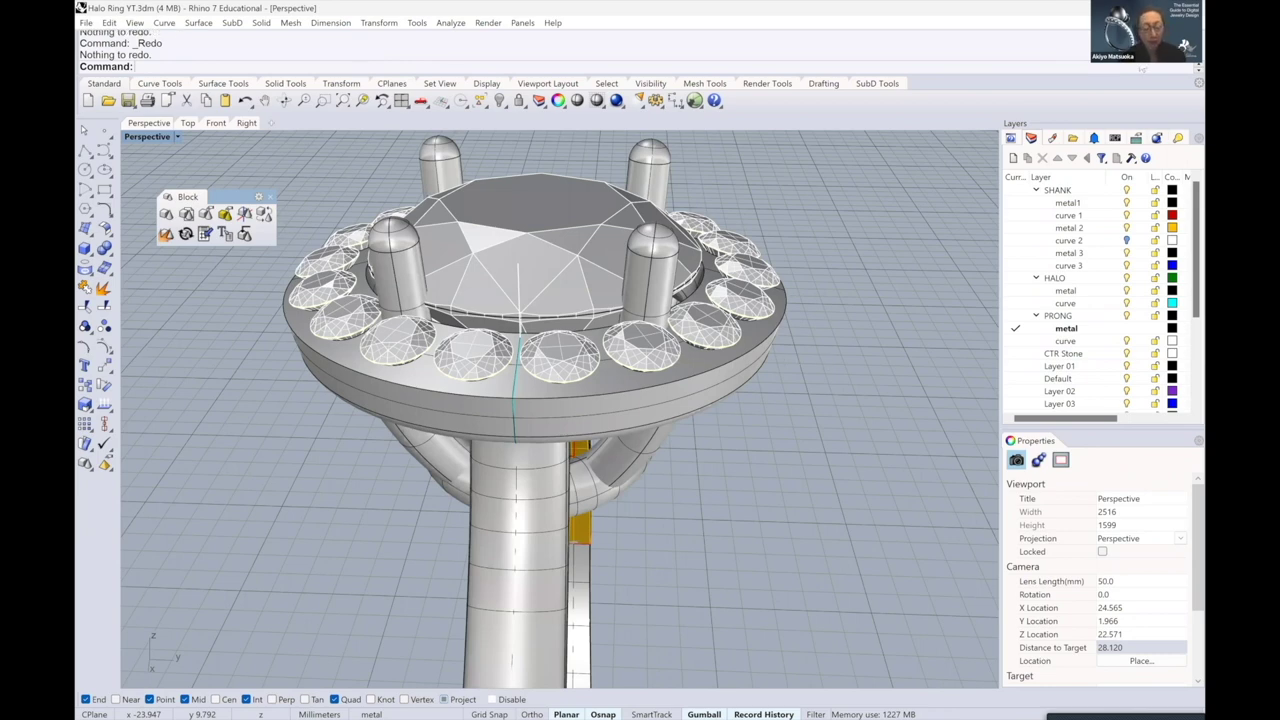
- Examine how the replaced domed prongs sit between the halo stones on the plate
scroll(846, 360, "down", 6)
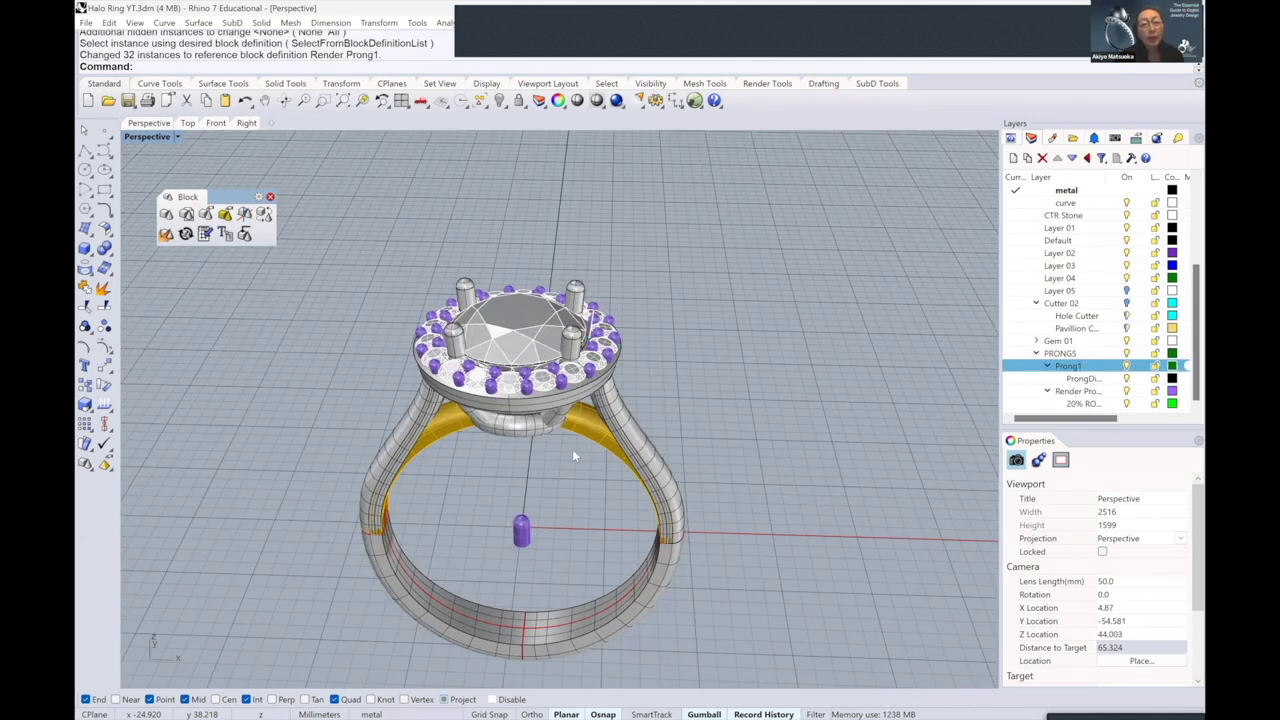
scroll(518, 330, "up", 3)
scroll(552, 337, "up", 4)
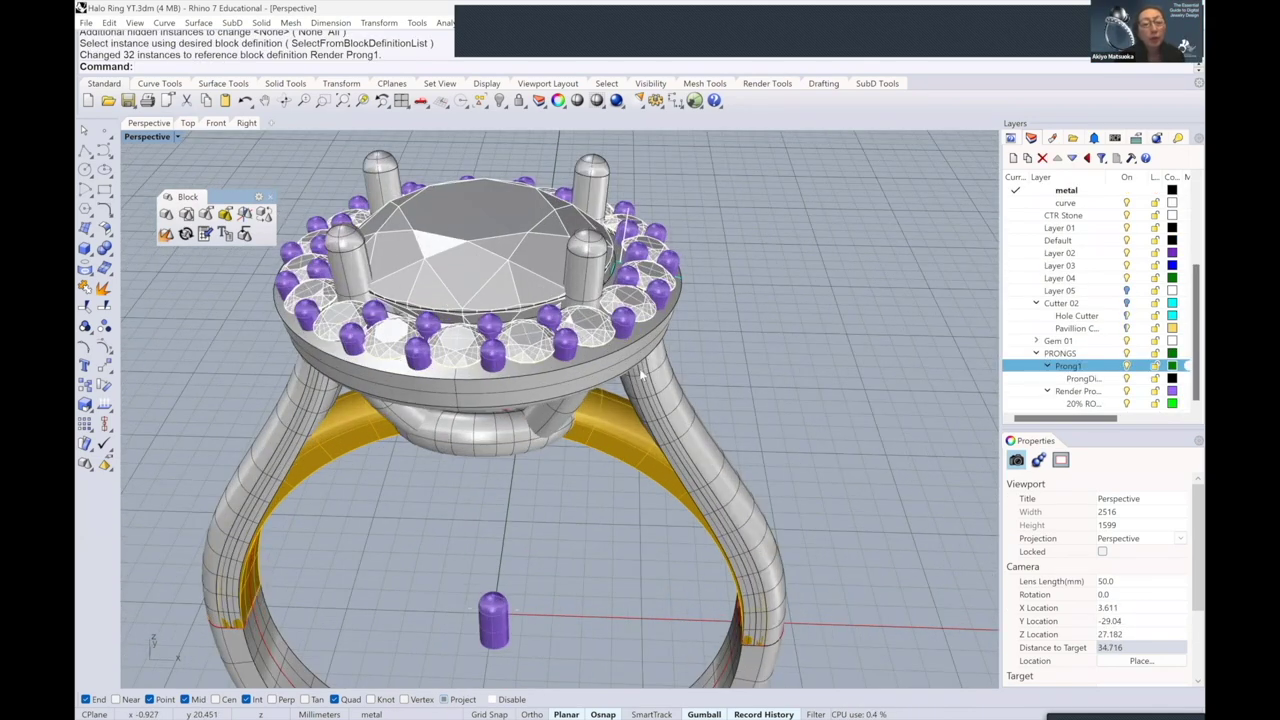
right_click_drag(563, 320, 612, 355)
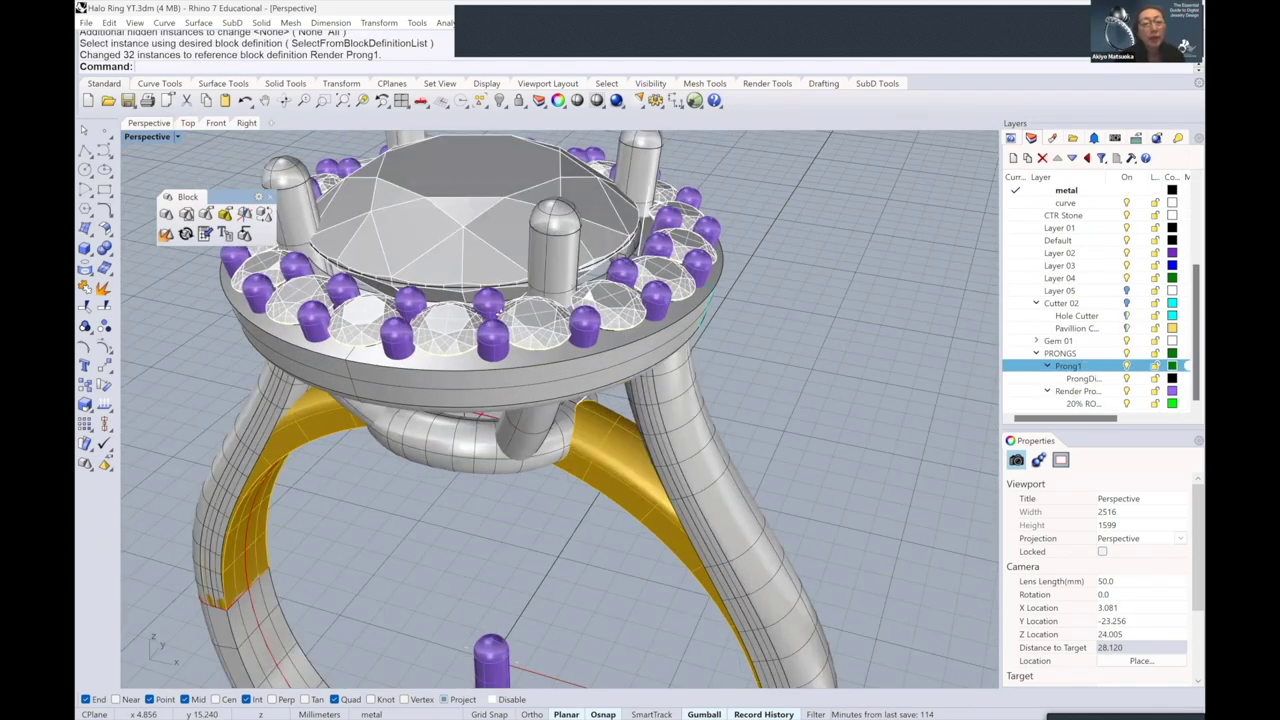
- Hide the source render prong block standing at the origin below the ring
right_click_drag(457, 312, 571, 364)
scroll(505, 310, "up", 2)
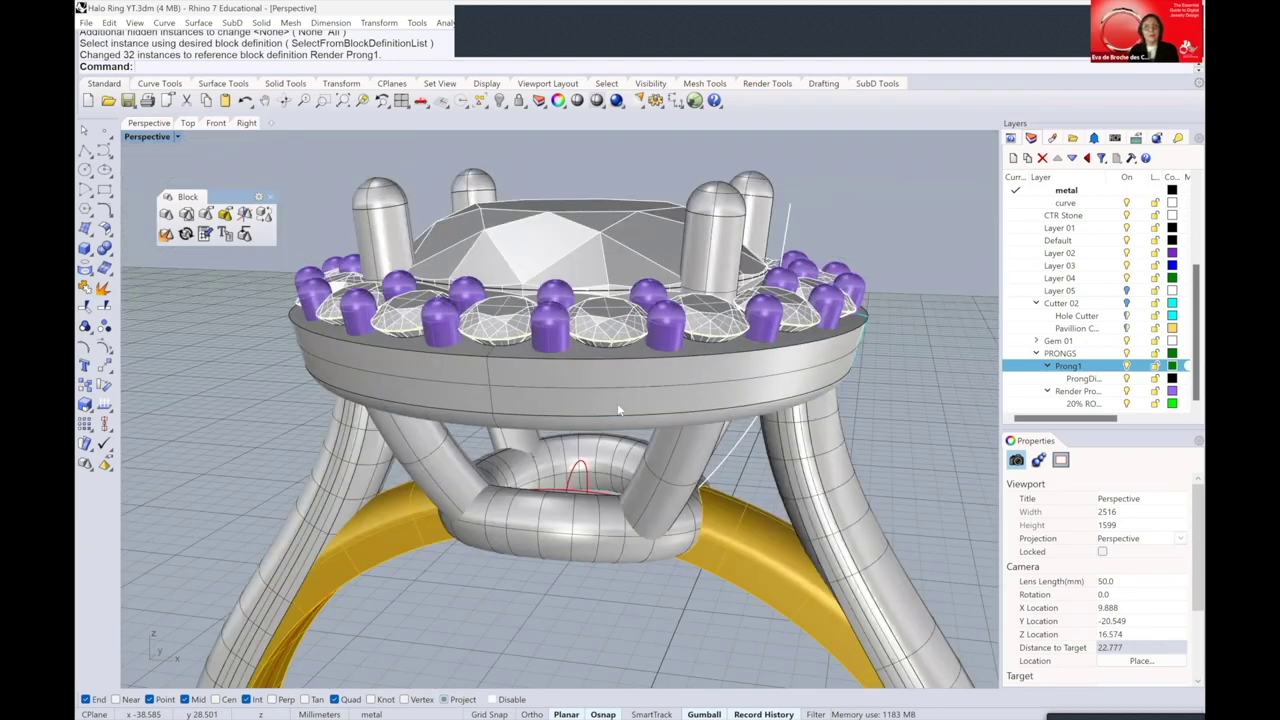
scroll(557, 625, "down", 3)
left_click(552, 628)
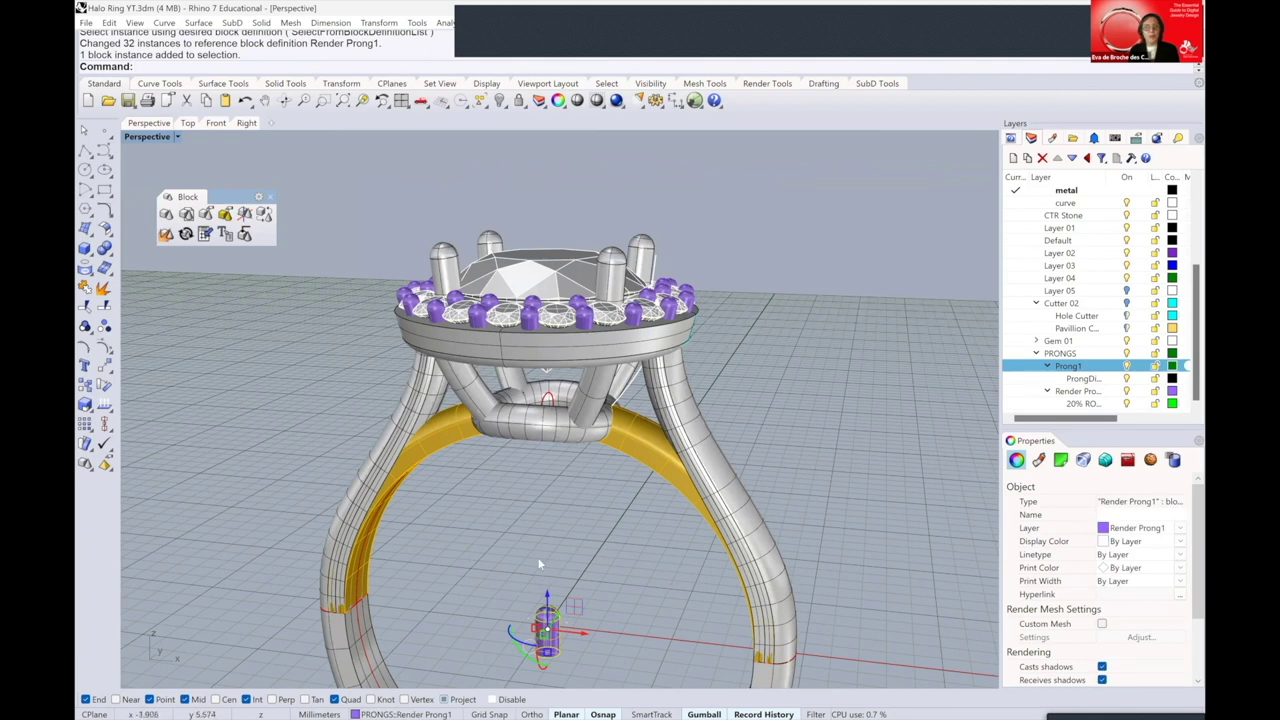
type("H")
key("Return")
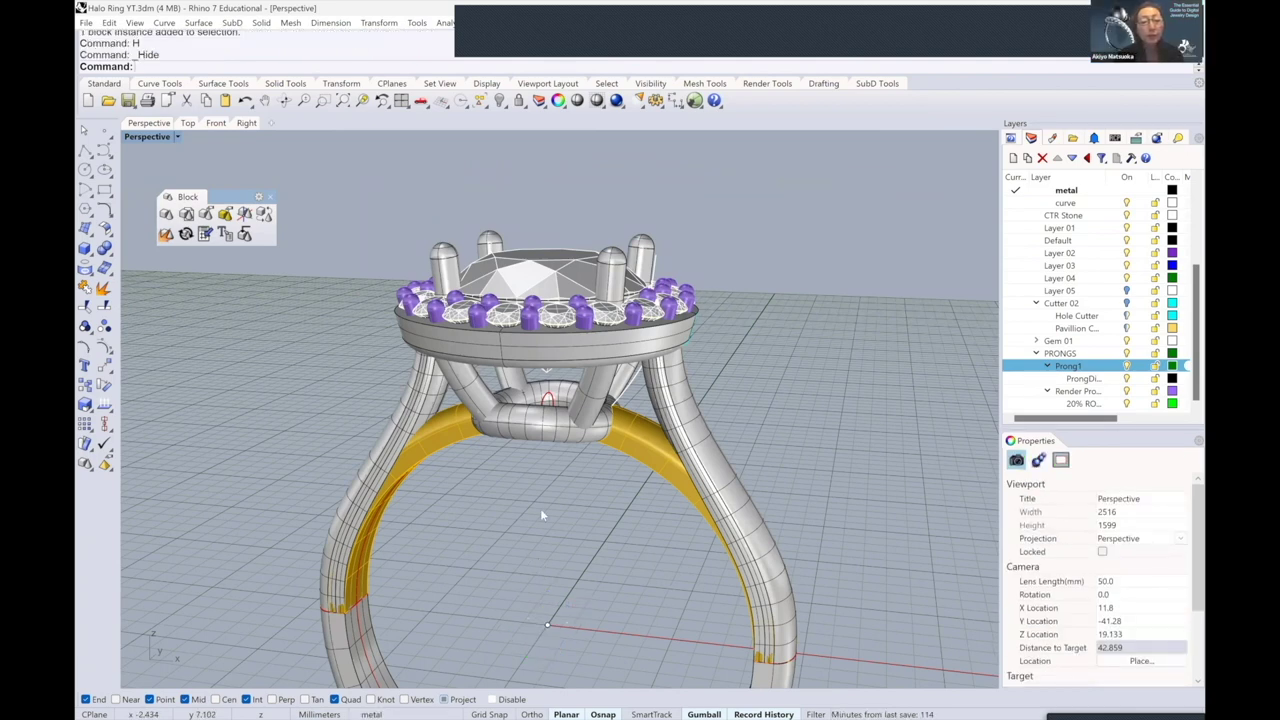
- Check the tall centre-stone prongs individually and turn off the curve sublayer of PRONG
right_click_drag(568, 425, 577, 450)
right_click_drag(594, 305, 645, 258)
scroll(650, 283, "up", 4)
left_click(652, 262)
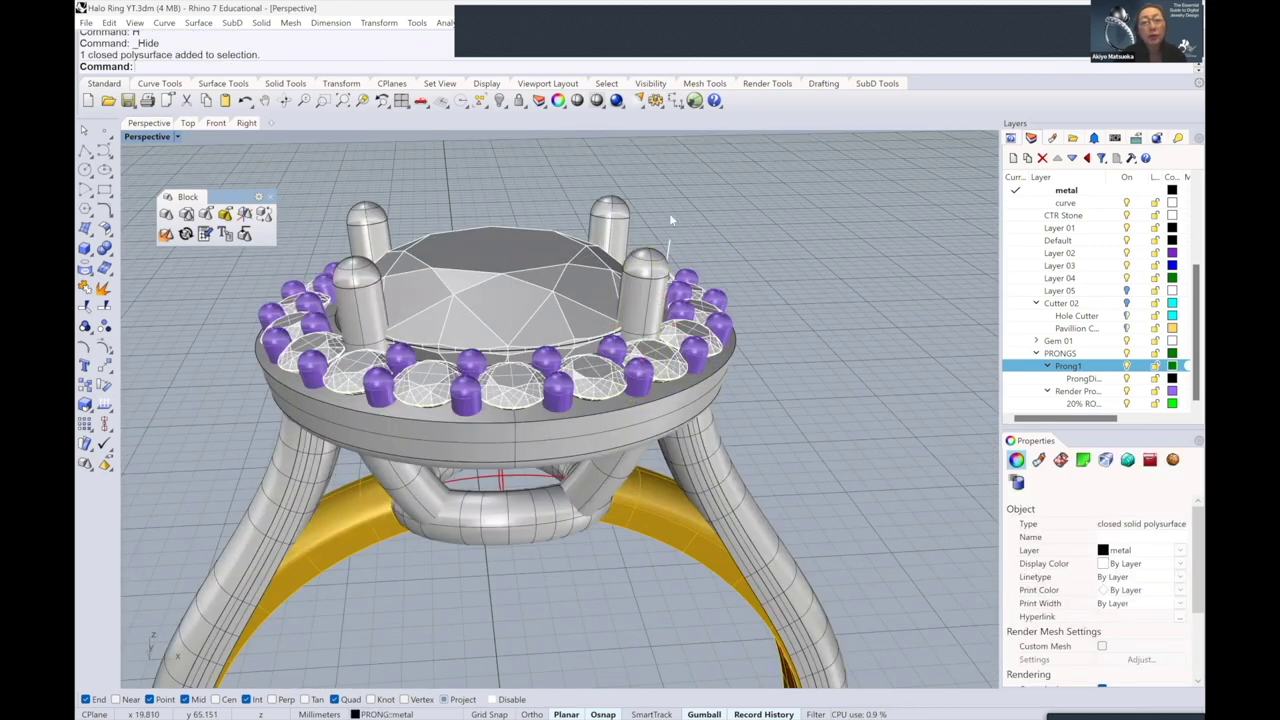
left_click(669, 213)
right_click_drag(651, 219, 625, 210)
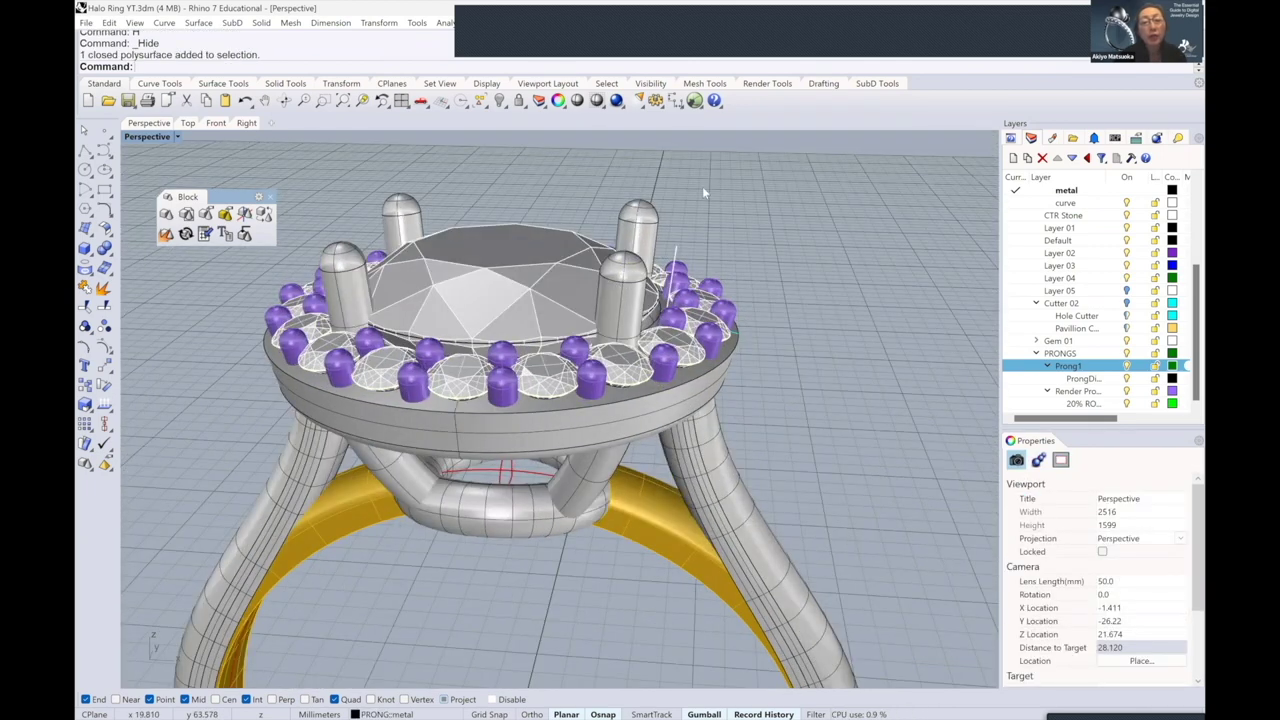
left_click(644, 218)
left_click(411, 207)
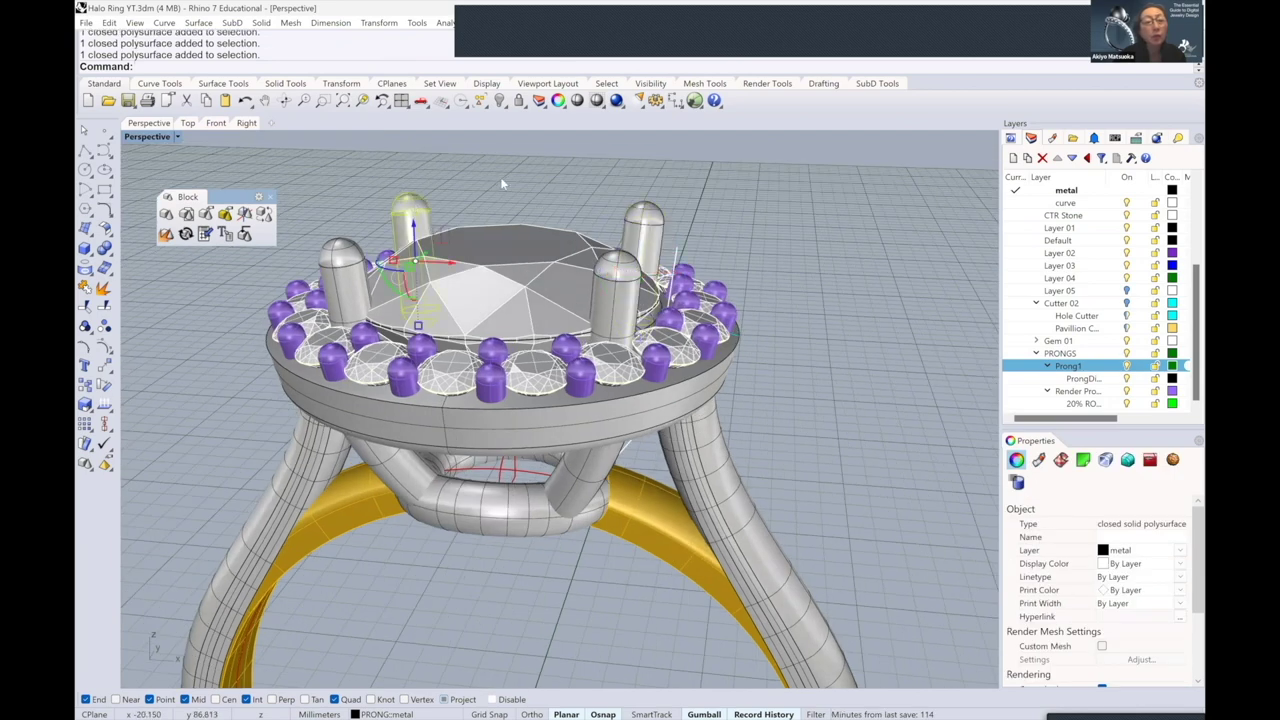
left_click(468, 195)
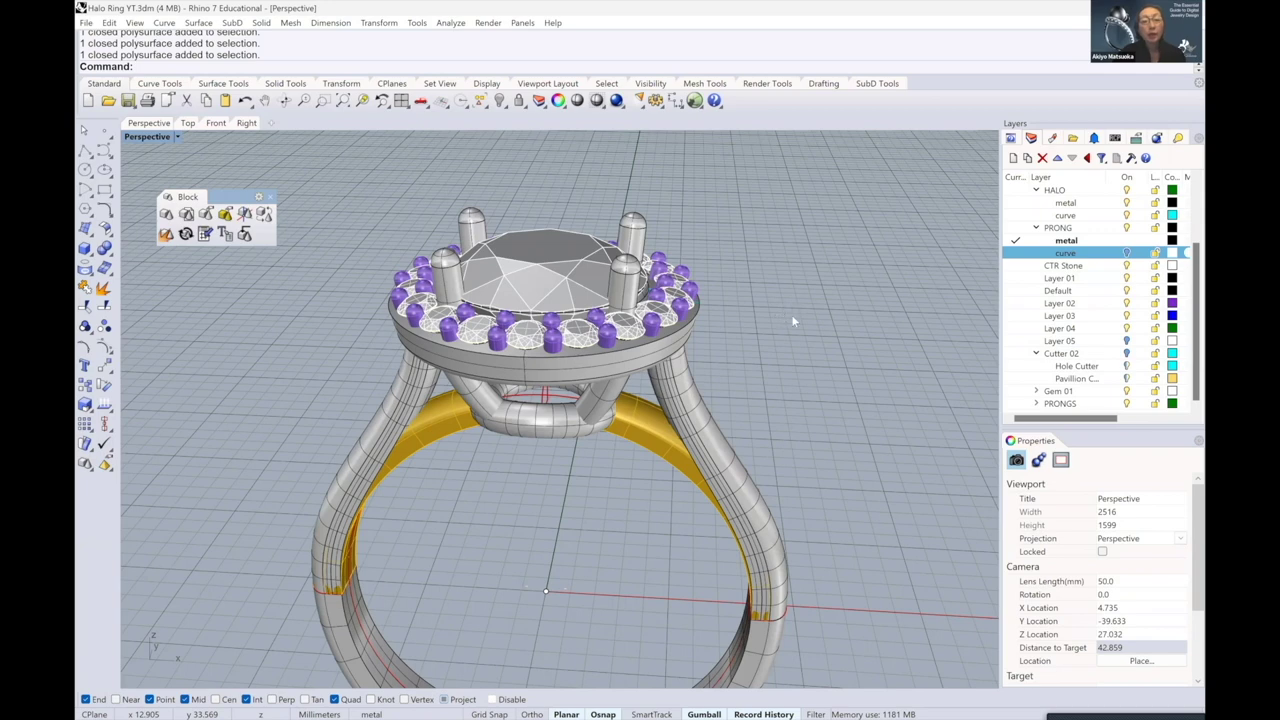
- Boolean union the lower shank with the gold inner band section on the ring's left side
right_click_drag(792, 321, 731, 306)
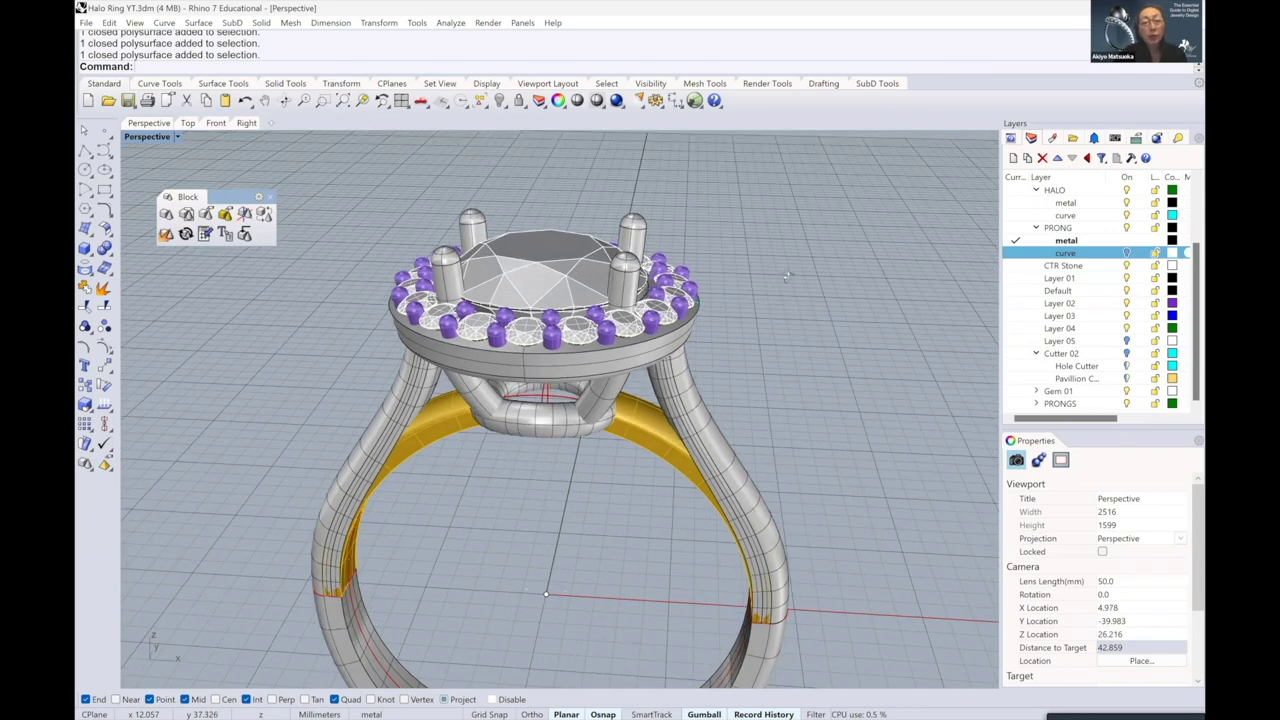
right_click_drag(804, 287, 752, 328)
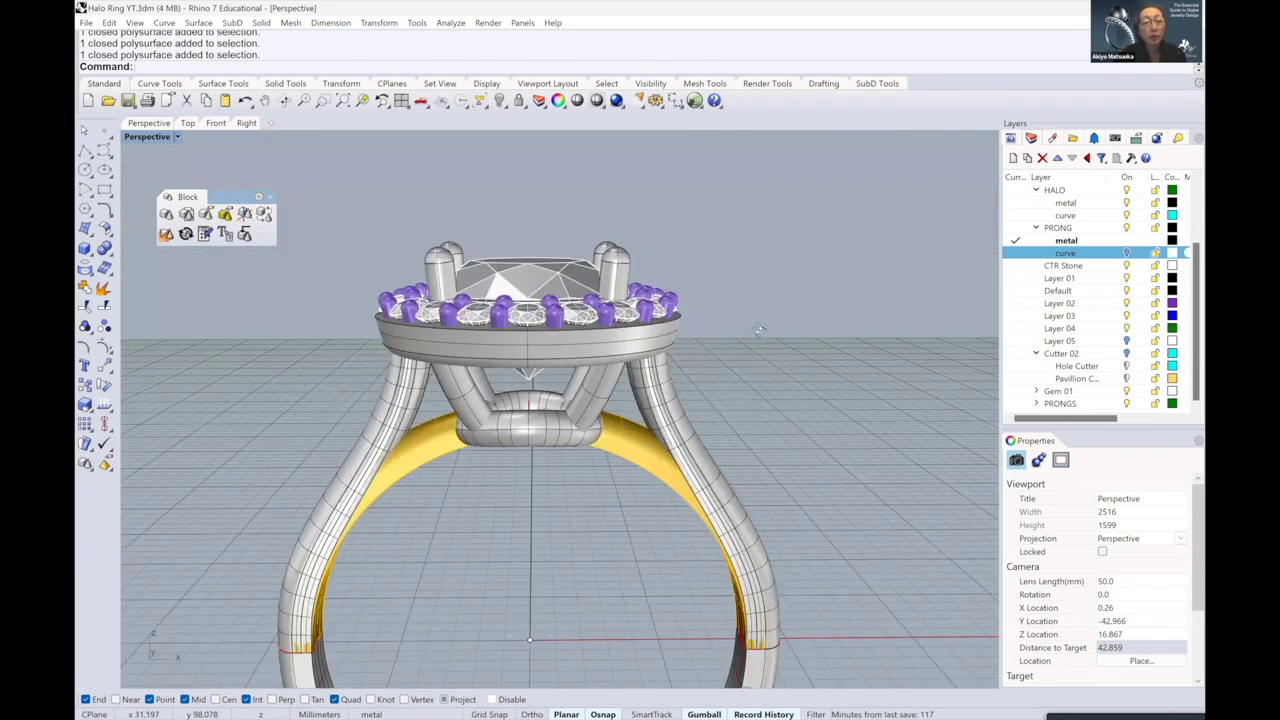
right_click_drag(299, 268, 274, 228, "shift")
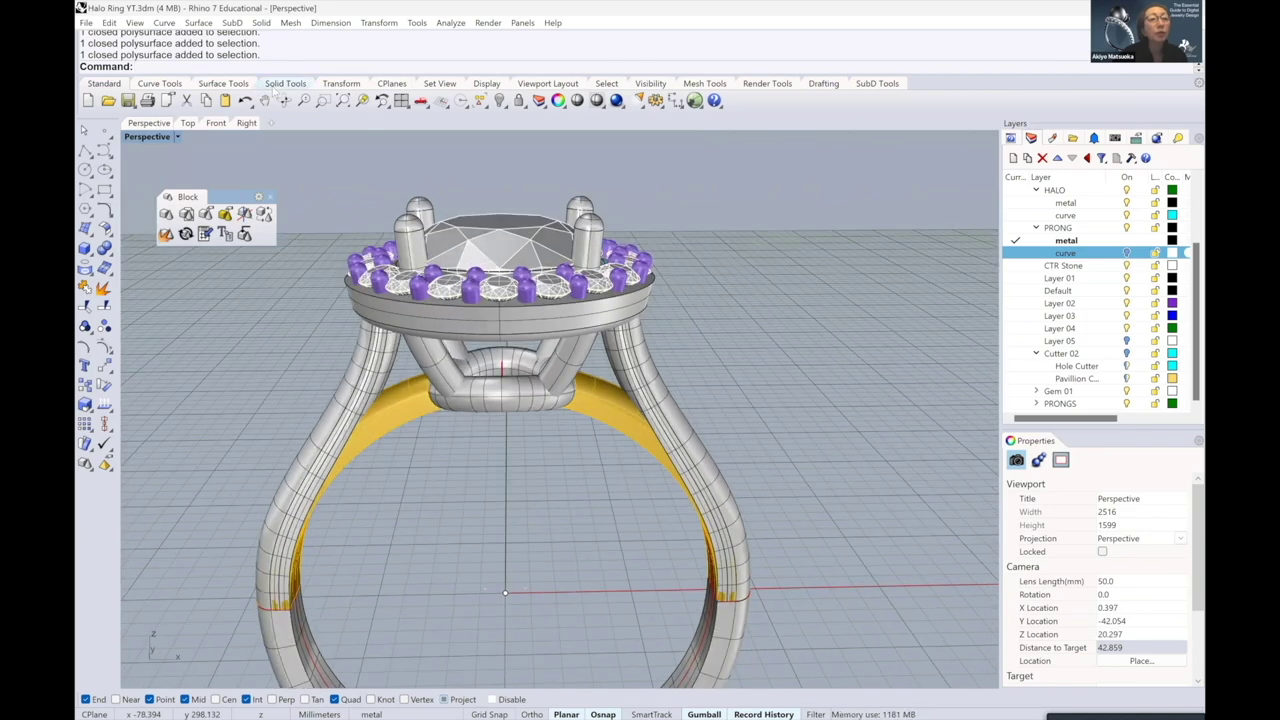
left_click(285, 83)
left_click(88, 100)
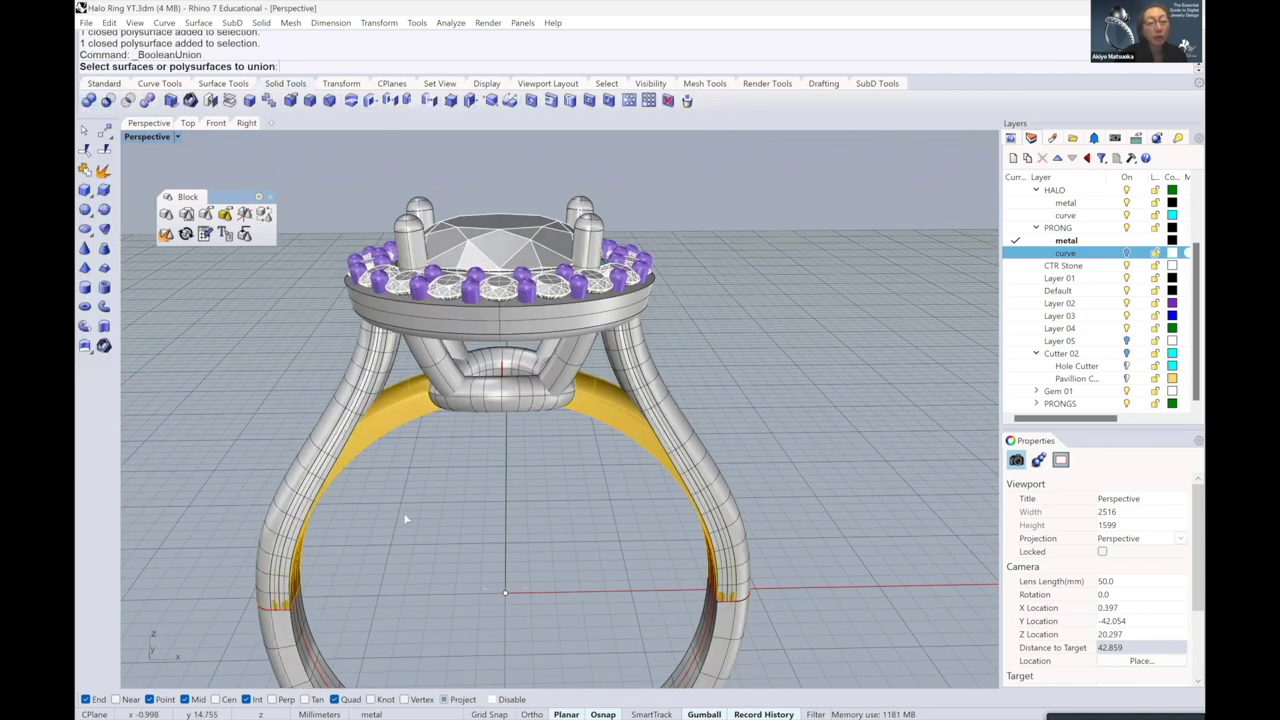
right_click_drag(309, 584, 334, 488, "shift")
left_click(310, 540)
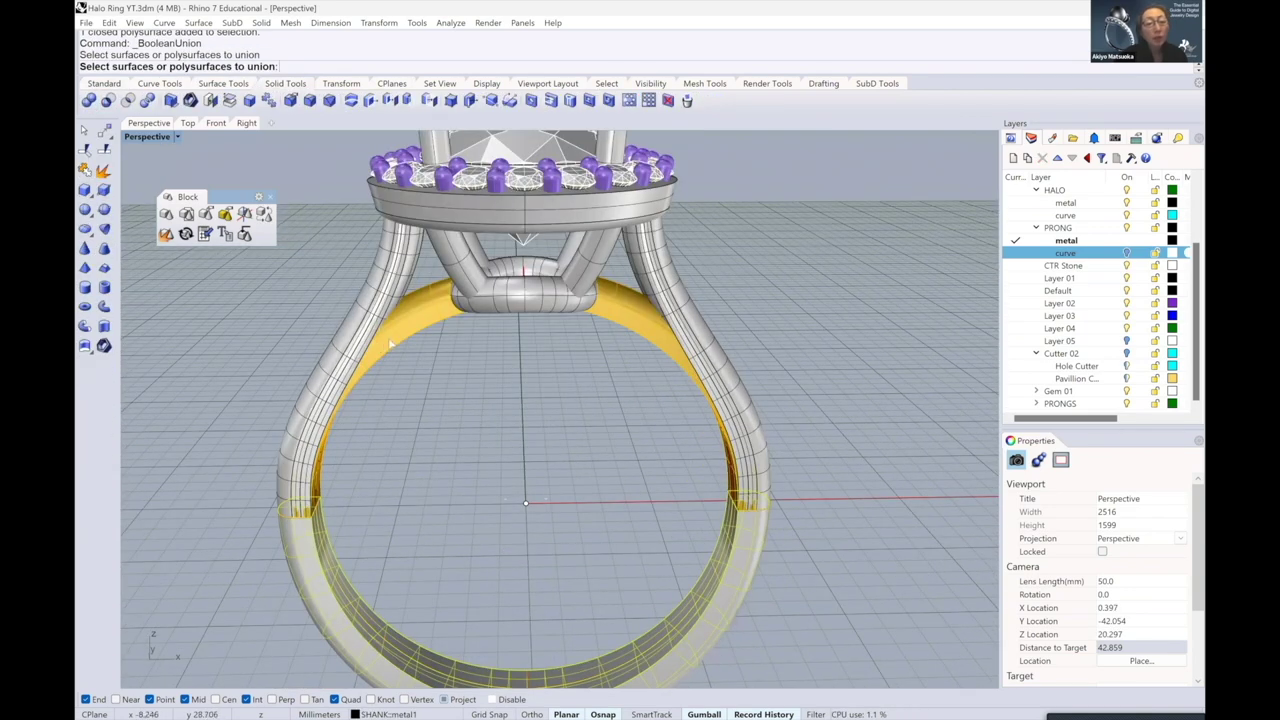
left_click(390, 343)
key("Return")
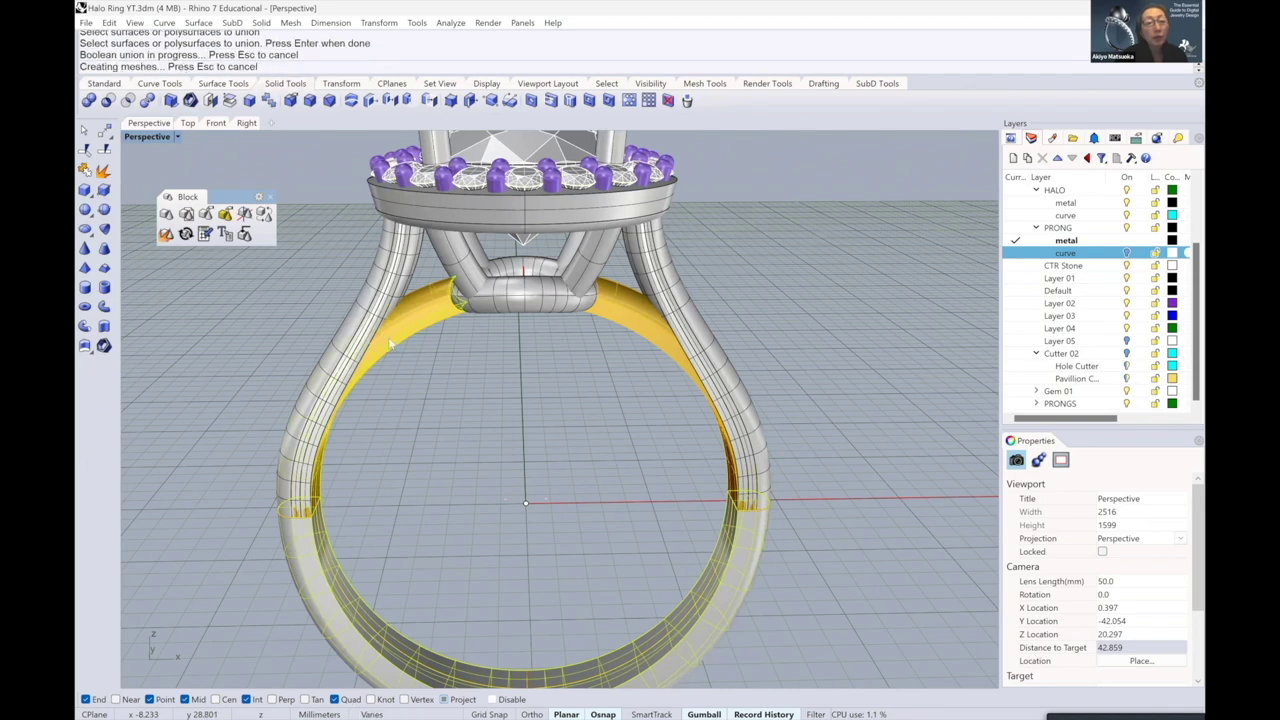
- Boolean union the shank with the remaining gold inner band section on the ring's right side
key("Return")
left_click(742, 571)
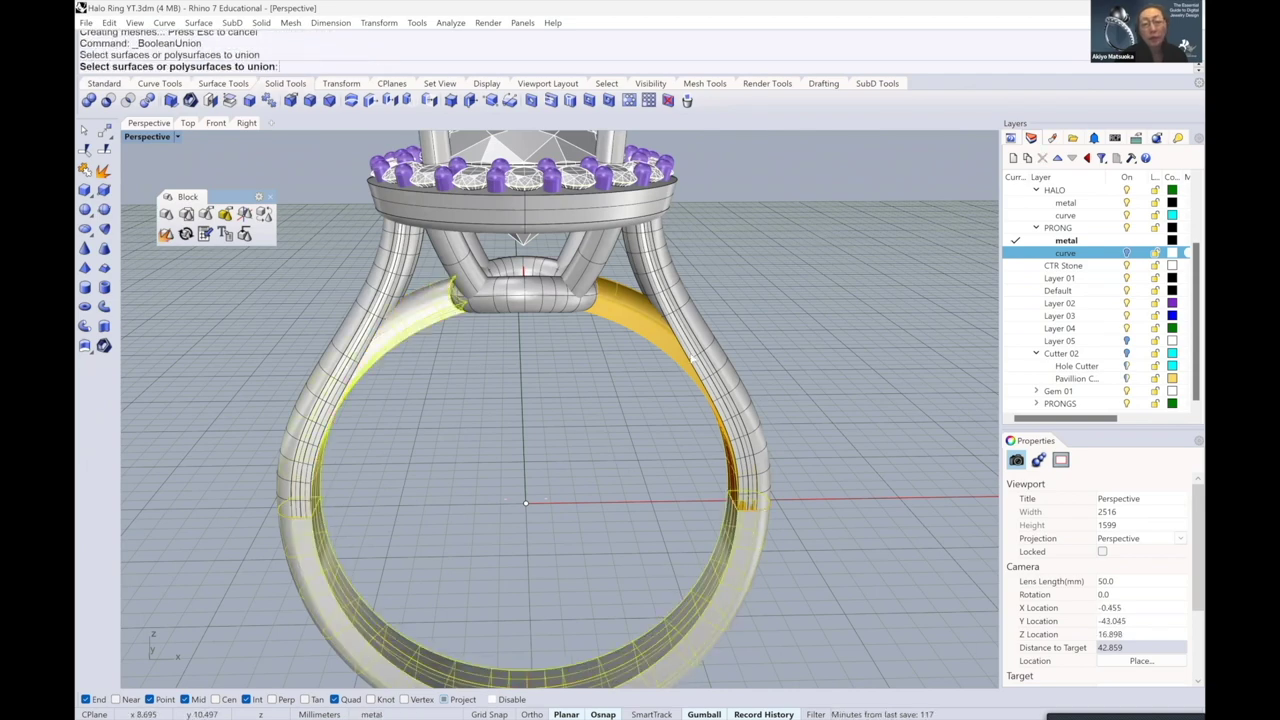
left_click(651, 329)
key("Return")
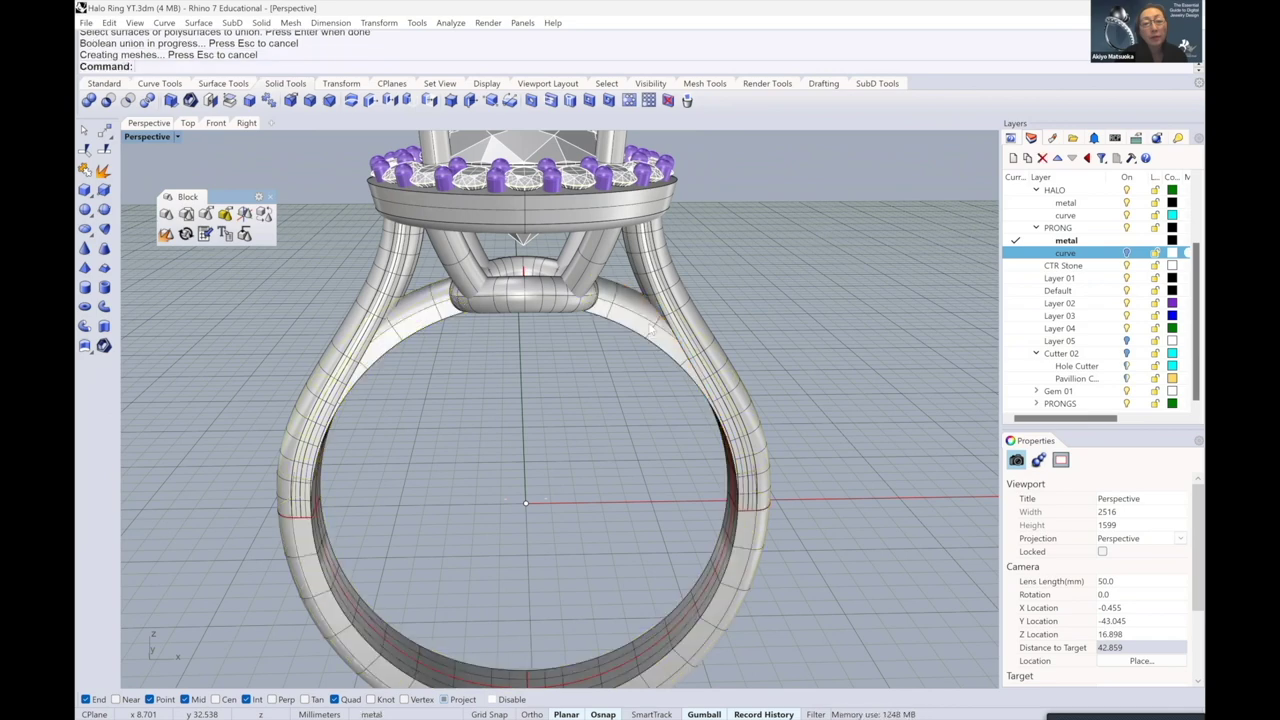
- Boolean union the shank with both outer shoulder arms that rise to the halo, accepting the break in history
key("Return")
left_click(649, 329)
left_click(665, 297)
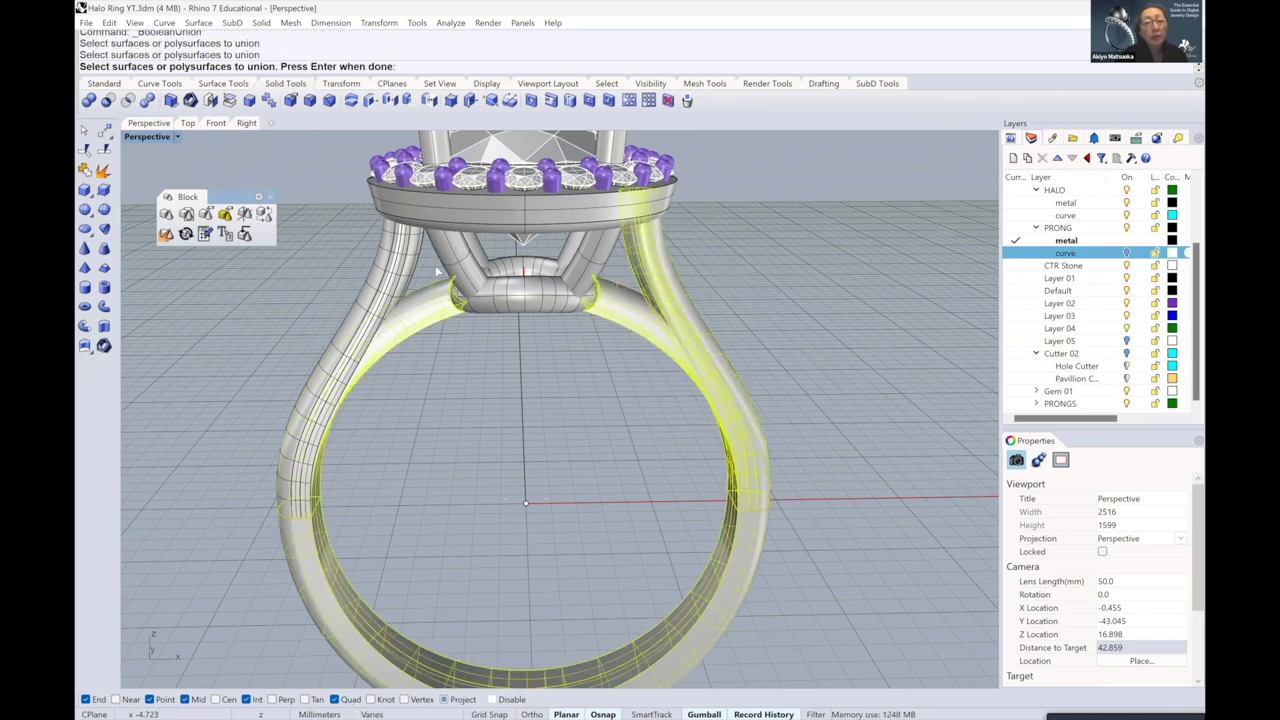
left_click(382, 284)
key("Return")
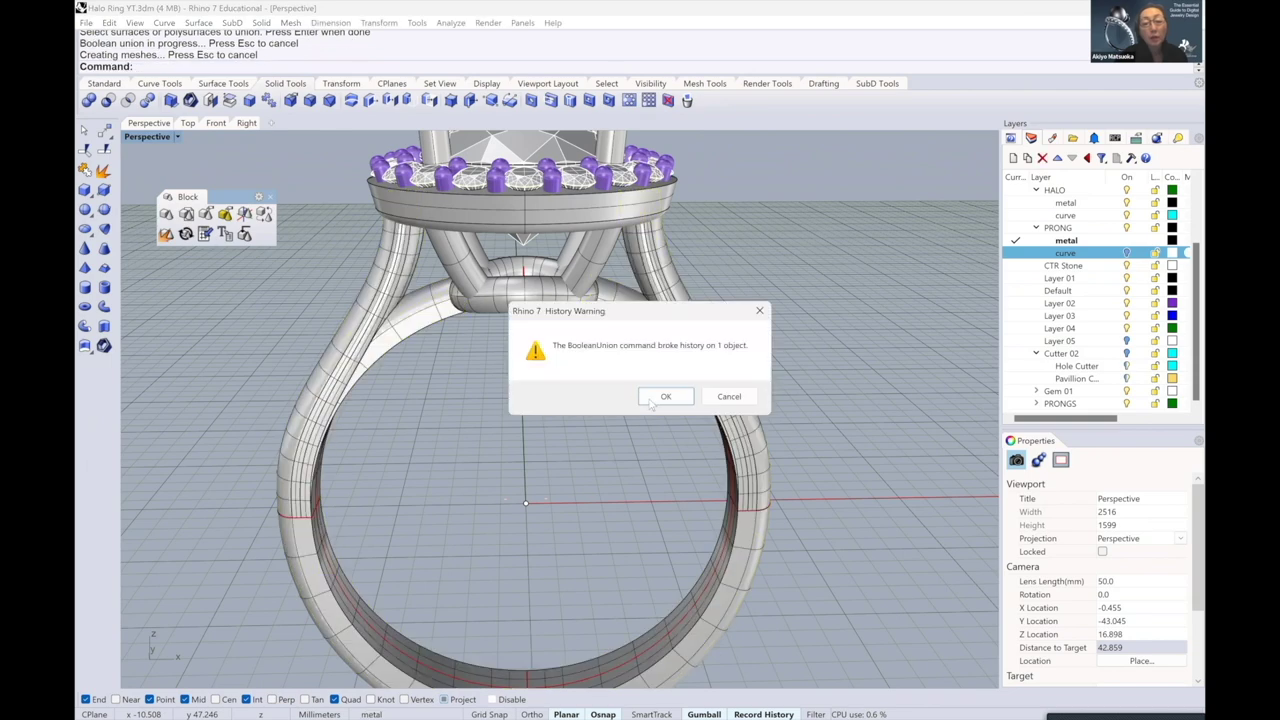
left_click(663, 397)
- Boolean union the shank with the base ring, the slanted supports under the centre stone and the halo plate
right_click_drag(516, 346, 501, 375)
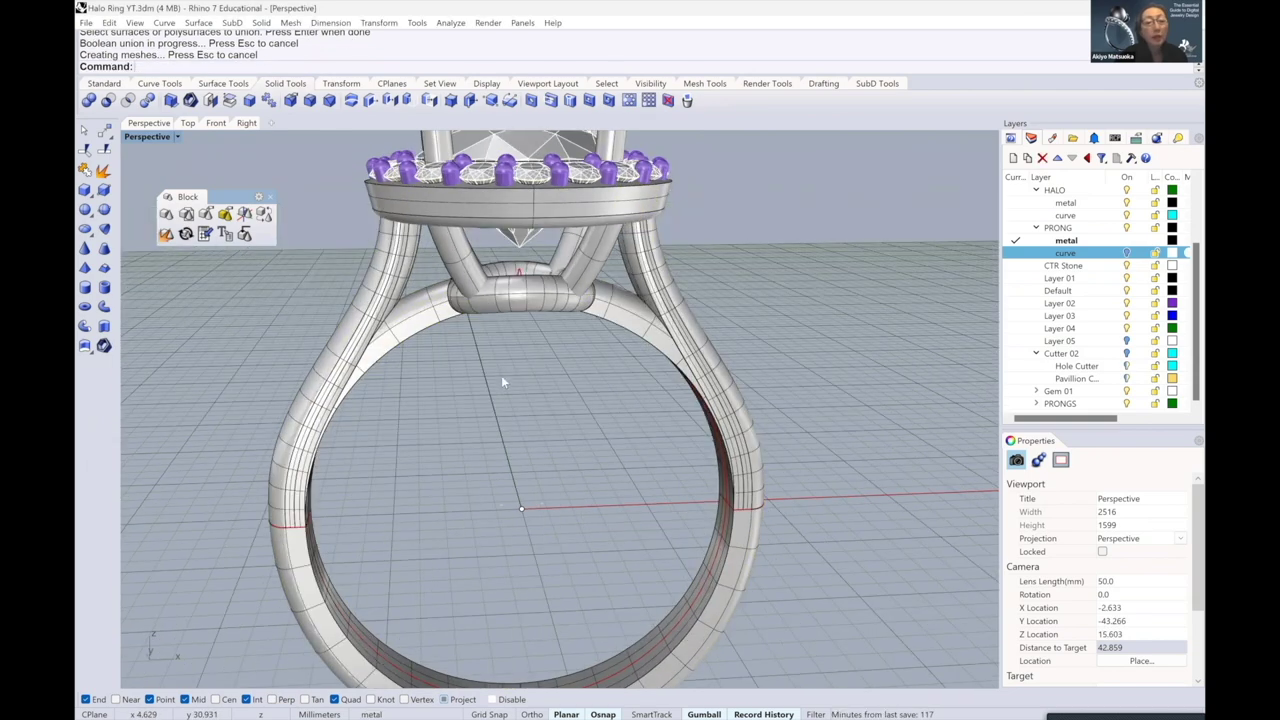
right_click_drag(429, 312, 491, 300)
left_click(491, 300)
right_click(491, 300)
left_click(436, 300)
left_click(491, 300)
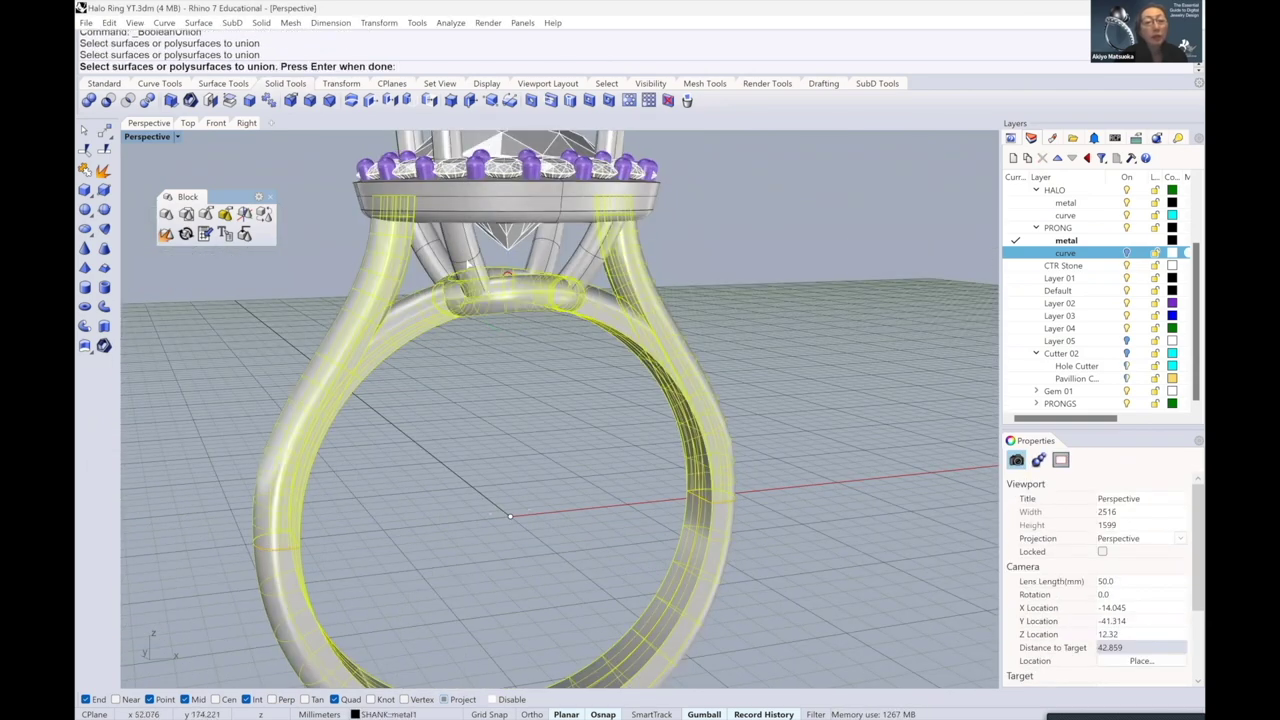
left_click(460, 240)
left_click(430, 250)
left_click(545, 245)
left_click(592, 265)
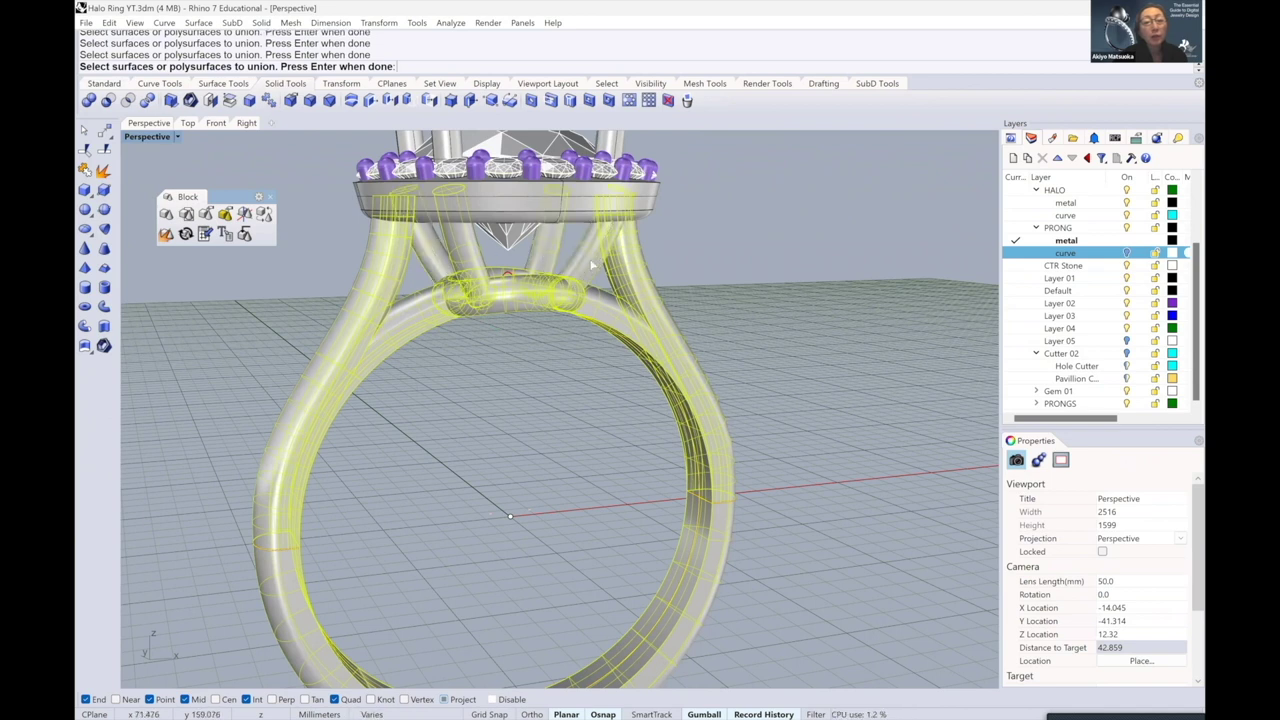
left_click(556, 214)
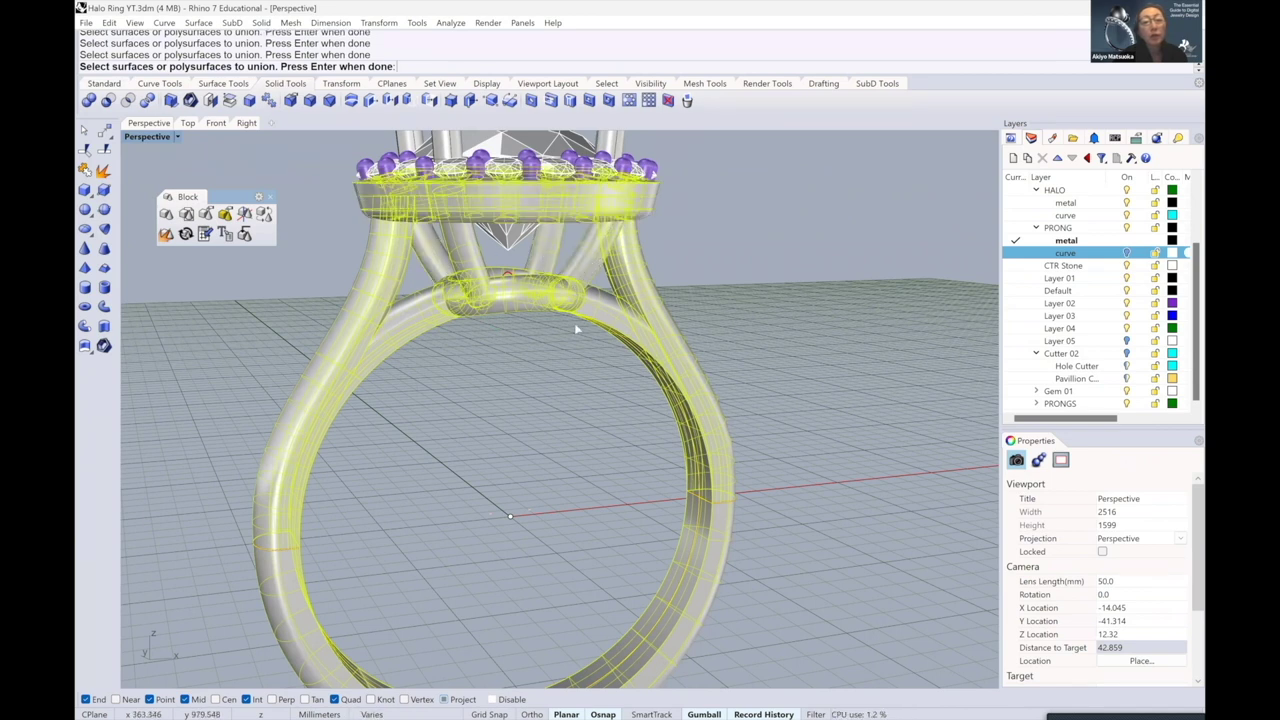
right_click_drag(590, 325, 591, 329, "shift")
key("Return")
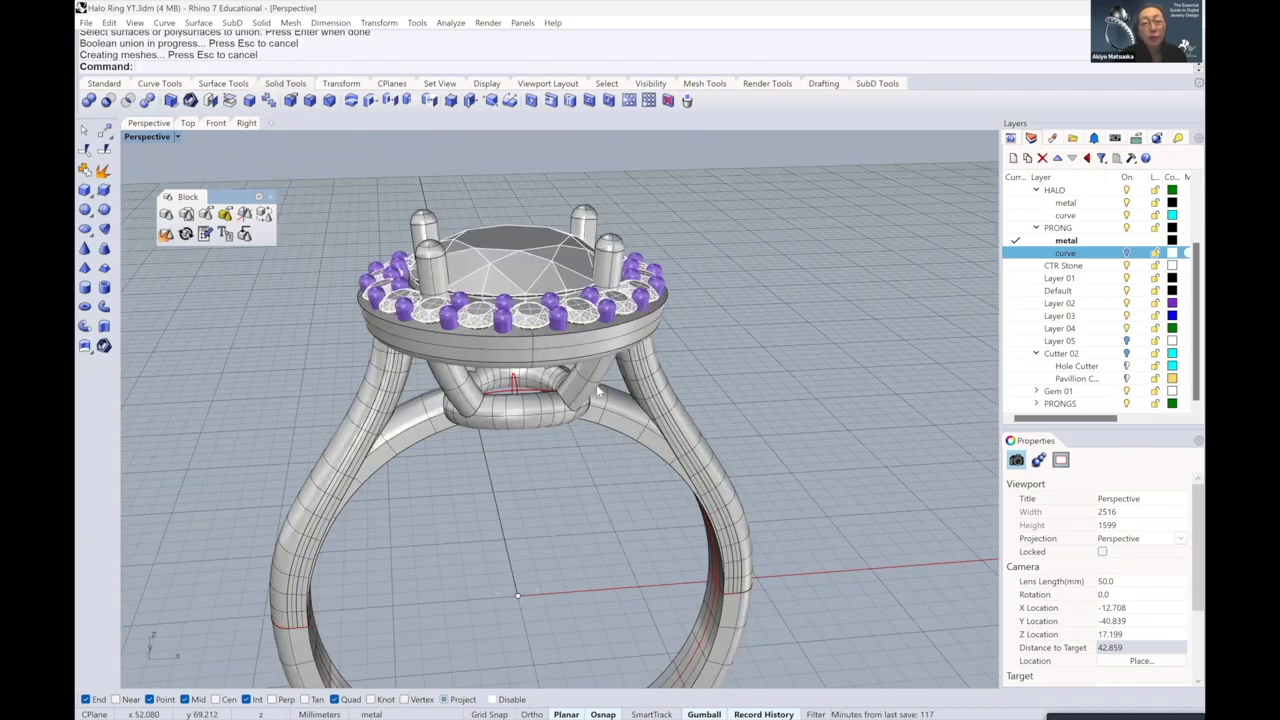
- Try to Boolean union the ring body with the small halo prong blocks on the PRONGS layer
scroll(597, 397, "up", 2)
scroll(515, 393, "up", 3)
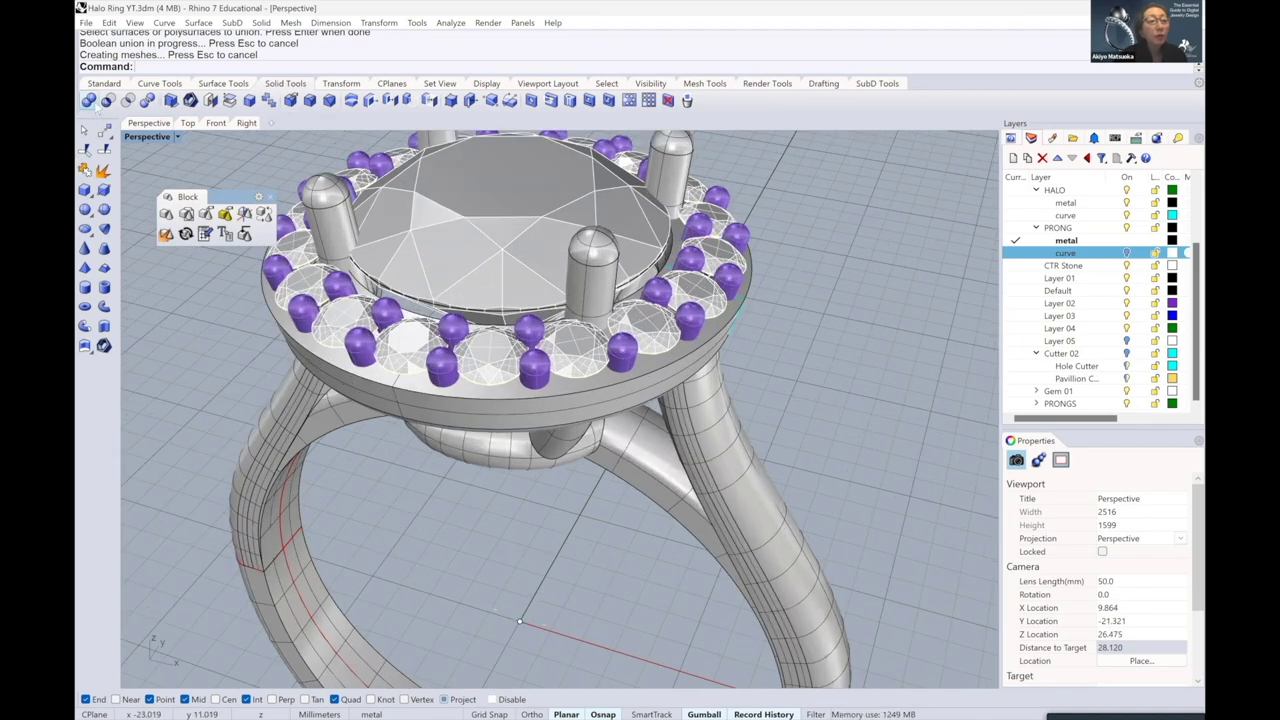
key("Return")
left_click(543, 407)
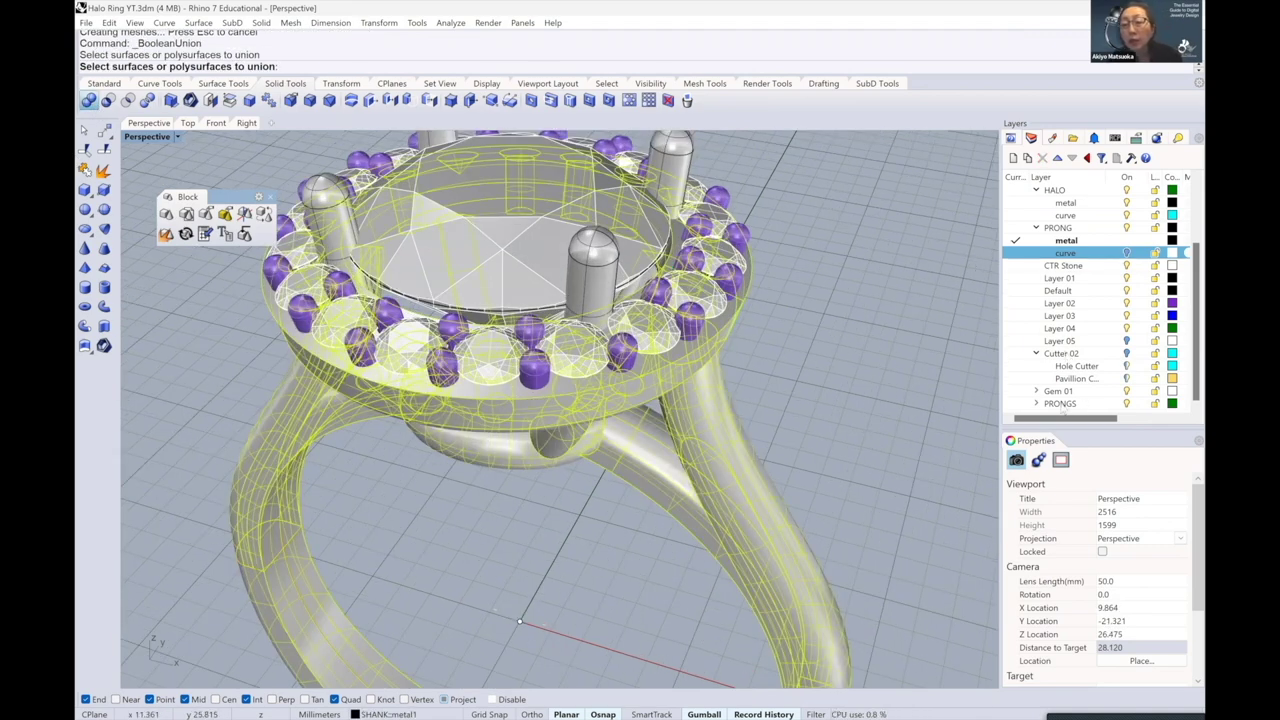
left_click(1058, 403)
left_click(1037, 403)
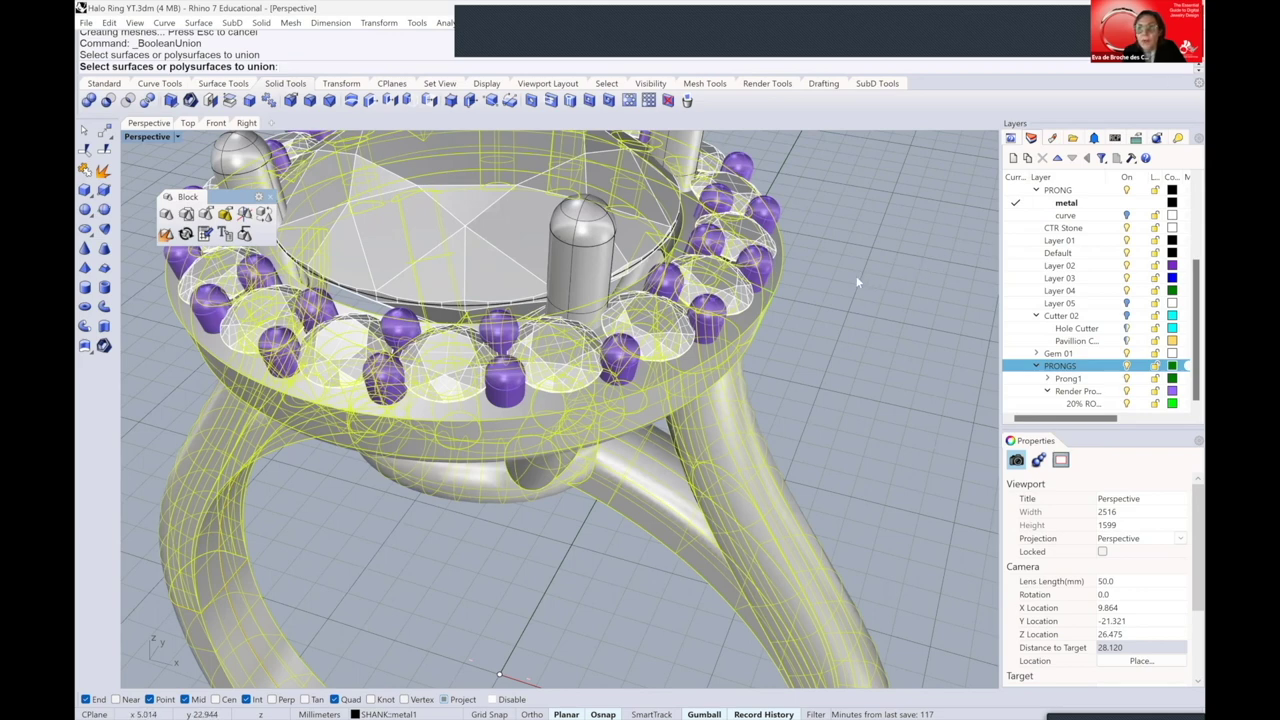
key("Return")
- Turn off the Gem 01 layer and select a halo prong to check its object type
scroll(841, 276, "down", 6)
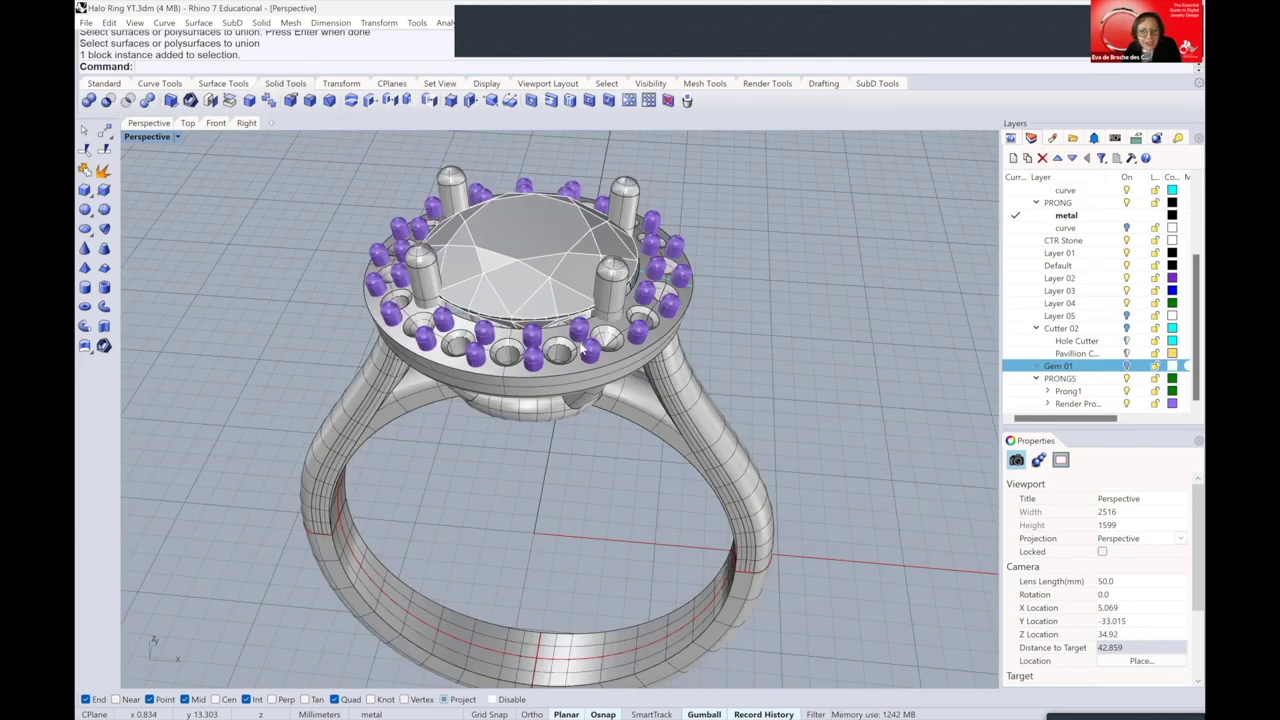
scroll(597, 343, "down", 2)
scroll(598, 325, "up", 2)
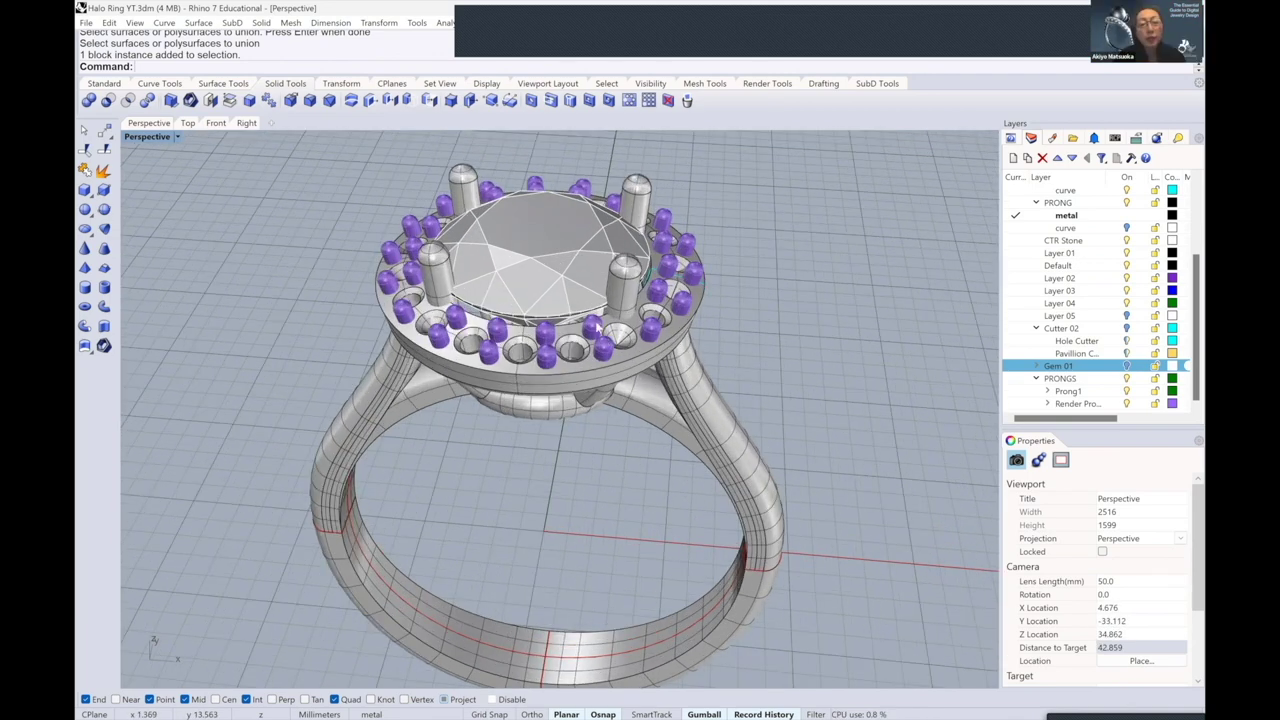
left_click(605, 345)
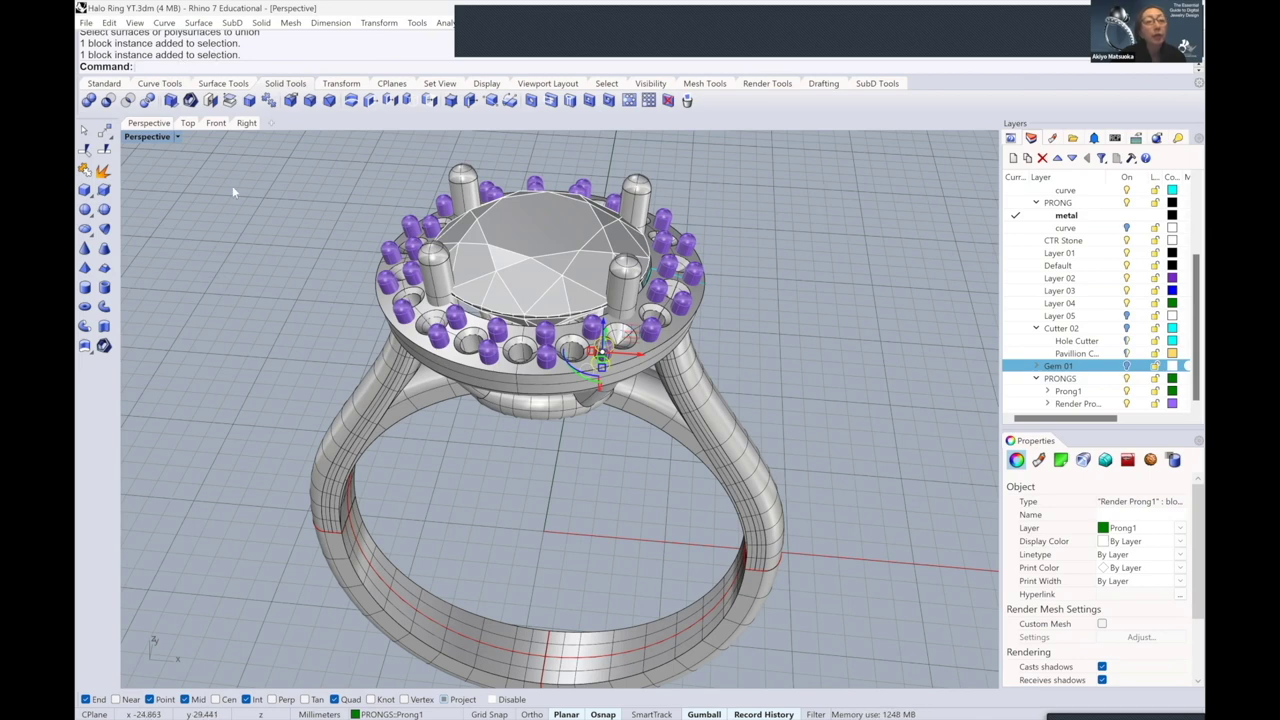
key("Escape")
scroll(512, 337, "down", 3)
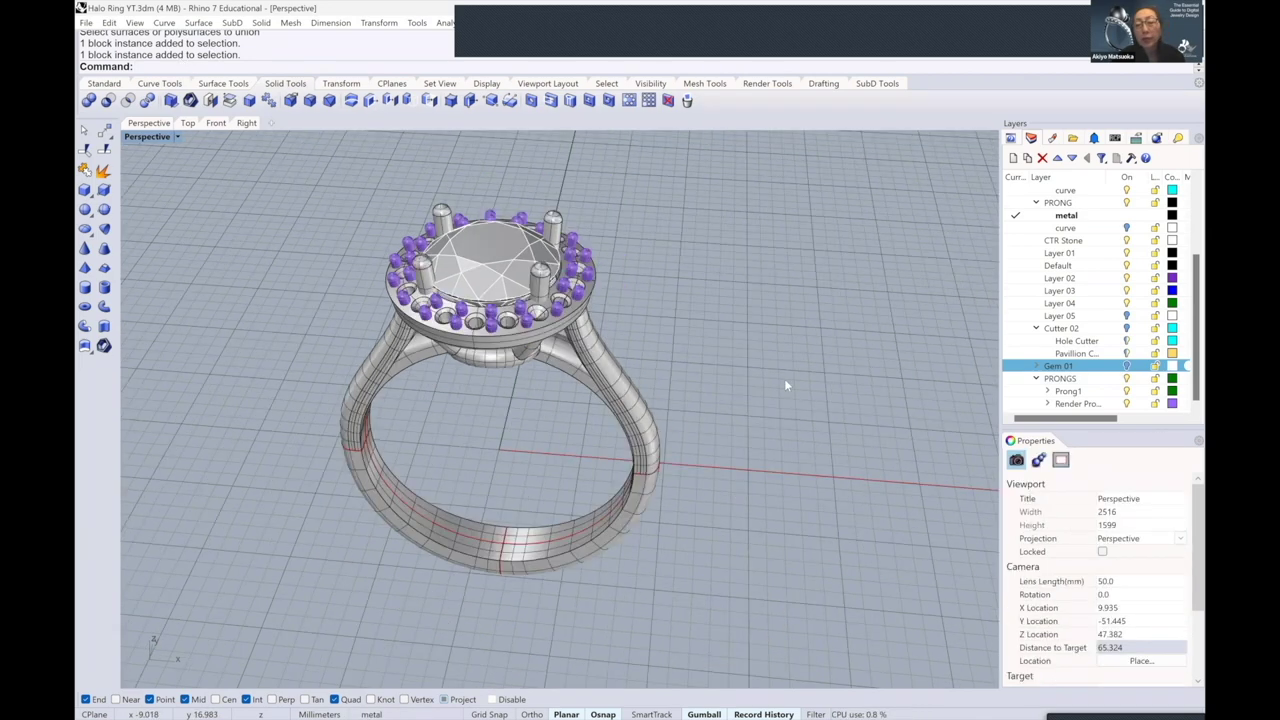
- Explode all halo prong blocks with ExplodeBlock, excluding the centre stone and its four tall prongs, and select one resulting prong to check it
left_click_drag(554, 312, 681, 343)
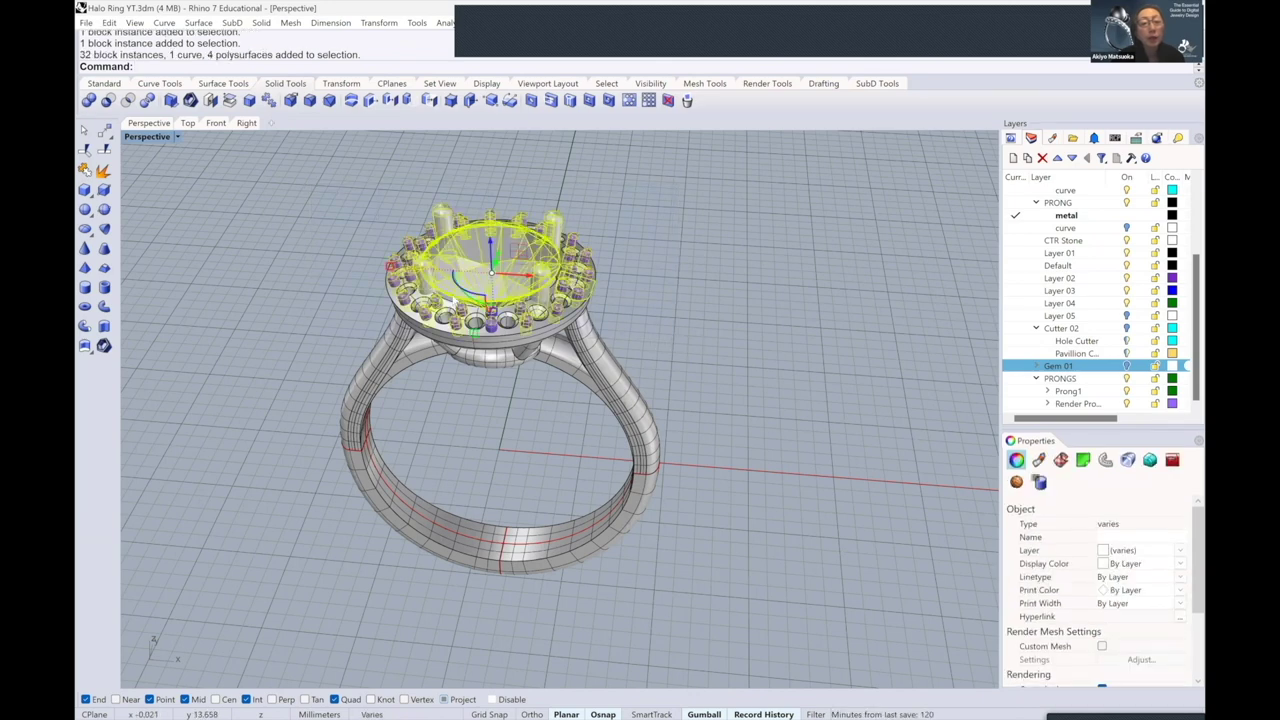
scroll(420, 172, "up", 2)
scroll(393, 245, "up", 2)
left_click(393, 245, "ctrl")
left_click(427, 176, "ctrl")
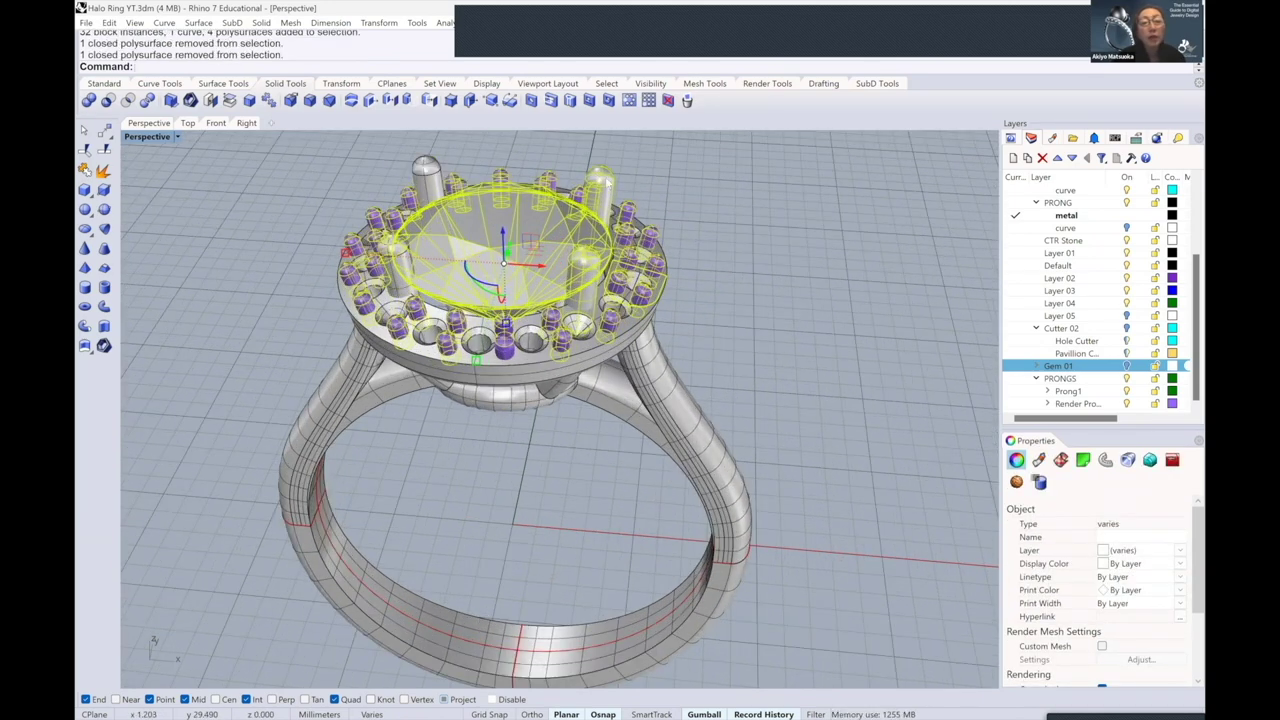
left_click(597, 180, "ctrl")
left_click(585, 259, "ctrl")
left_click(564, 250, "ctrl")
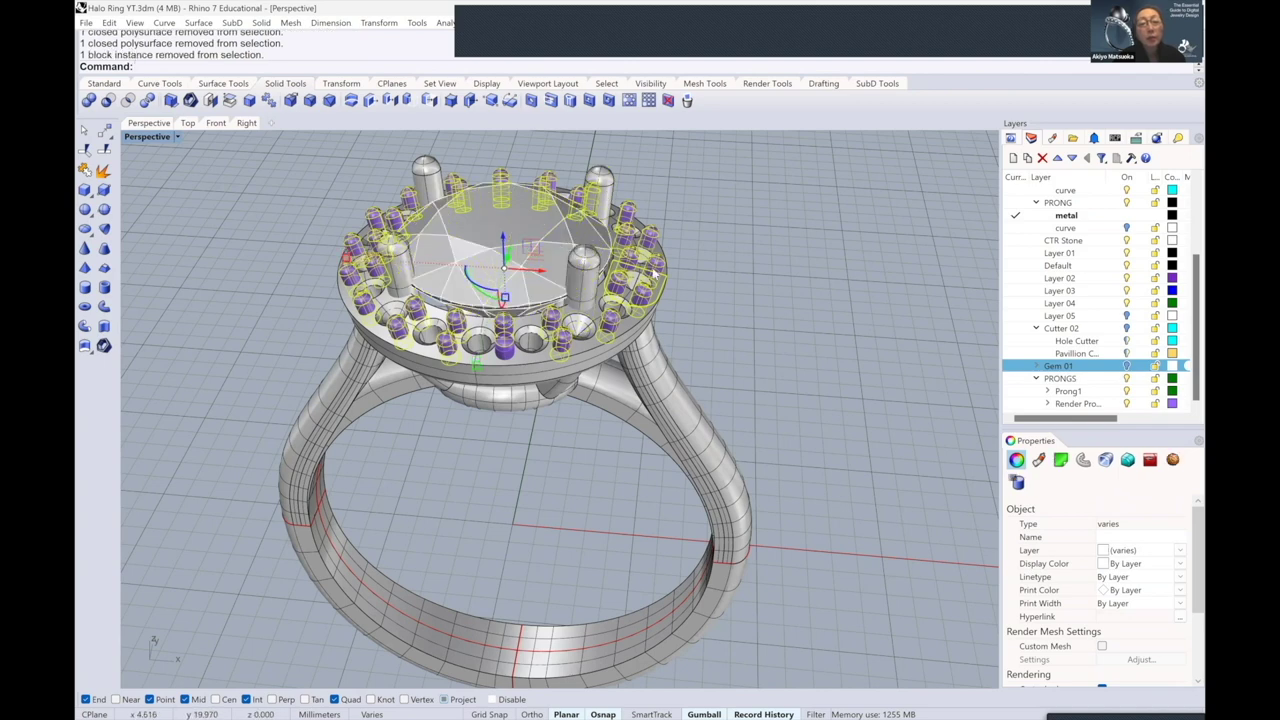
left_click(104, 83)
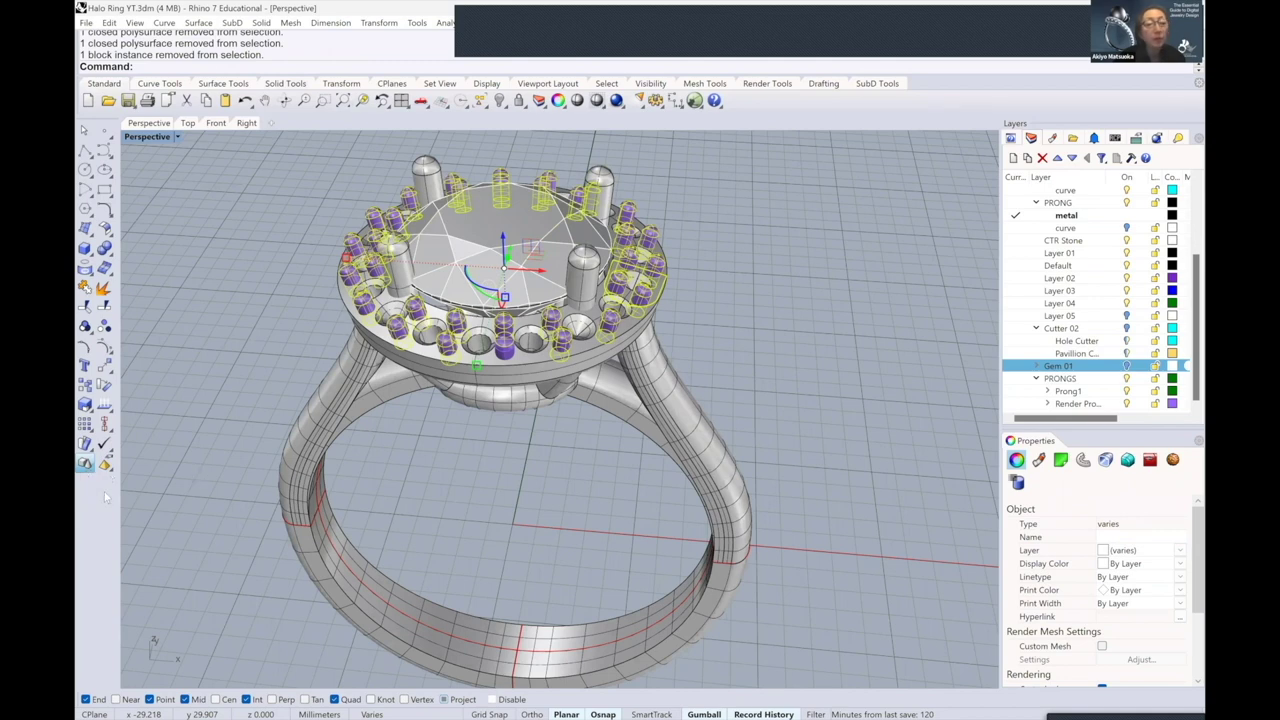
left_click(230, 260)
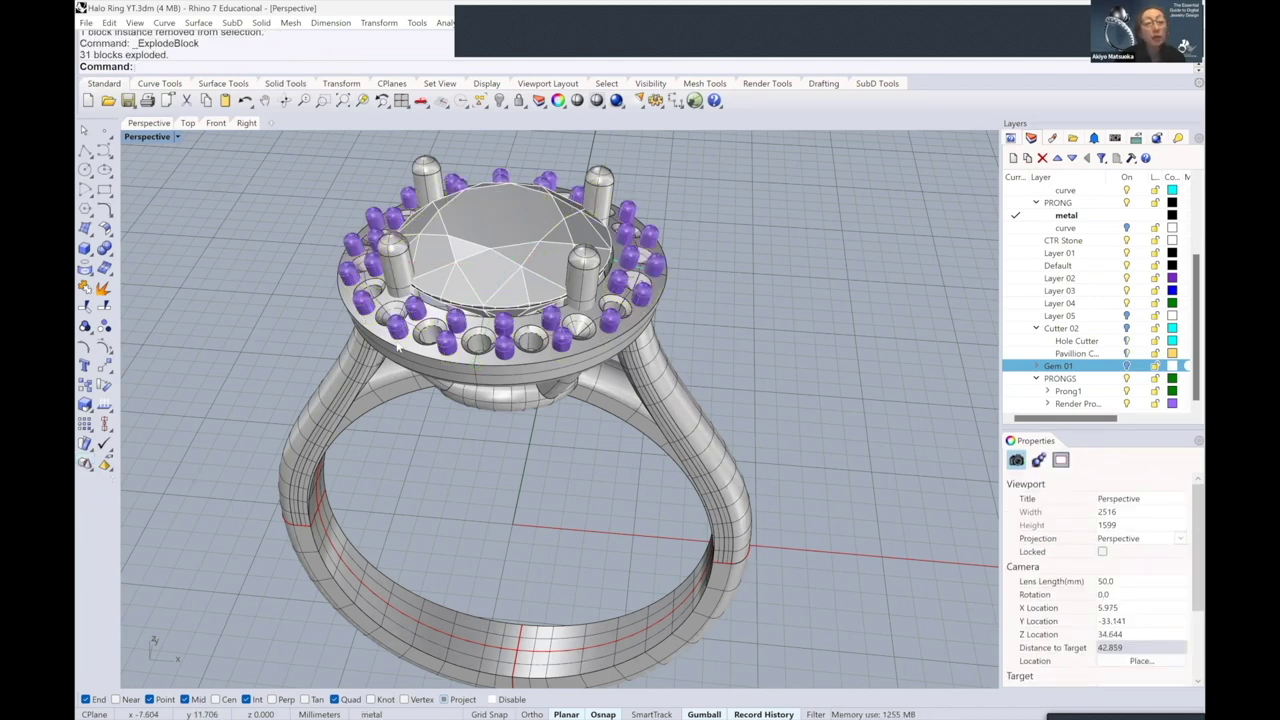
left_click(410, 310)
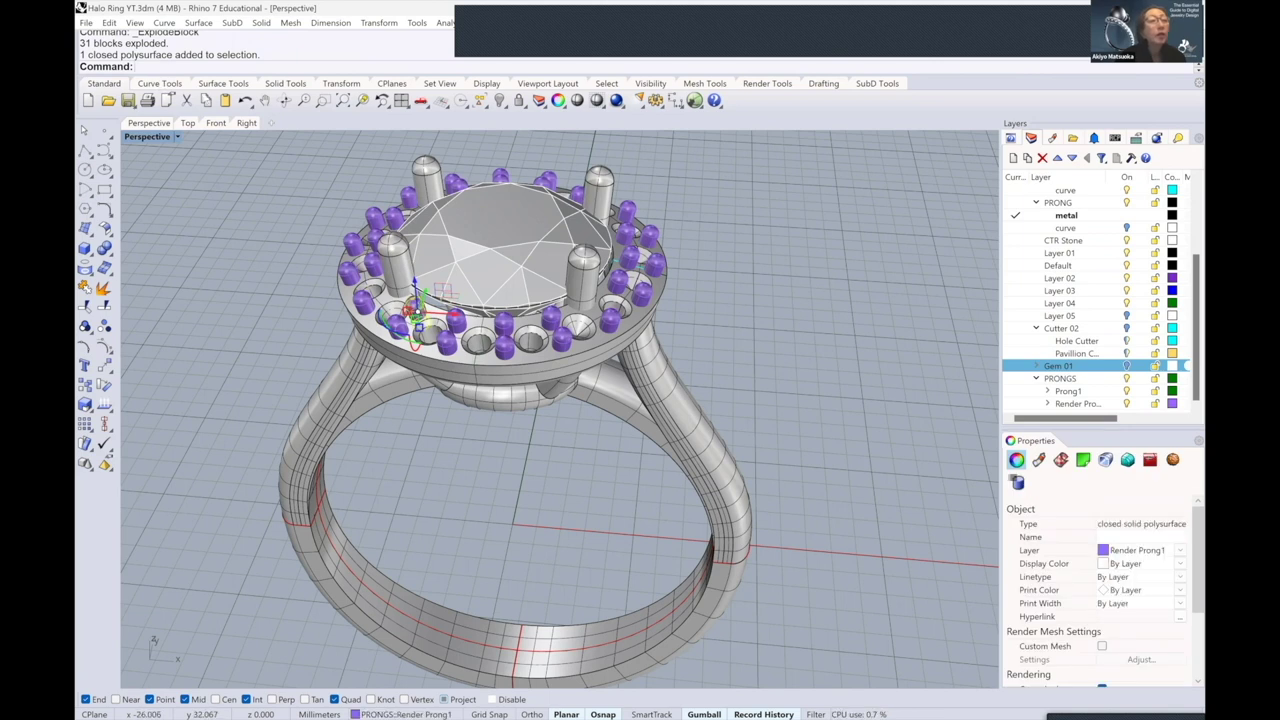
- Boolean union the ring body with the exploded halo prongs, leaving the four tall centre-stone prongs out of the selection
left_click(183, 236)
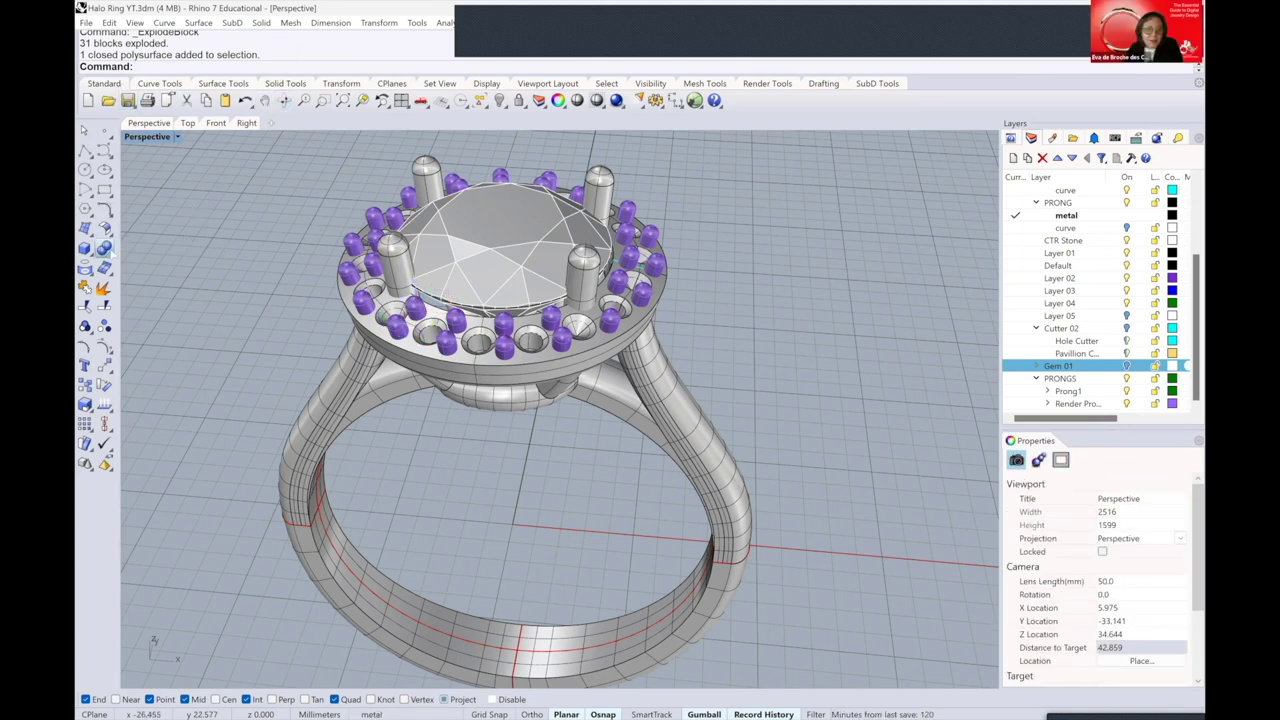
left_click(104, 248)
left_click(403, 260)
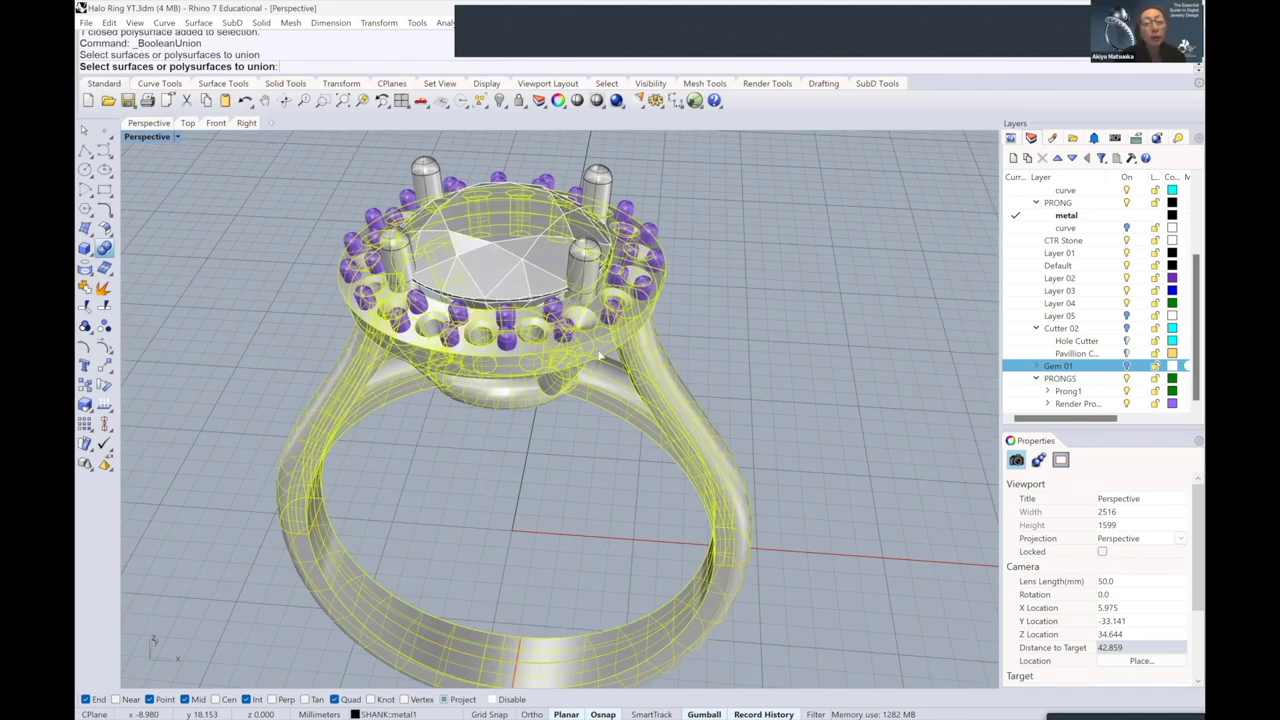
right_click_drag(602, 355, 763, 351)
key("ctrl+a")
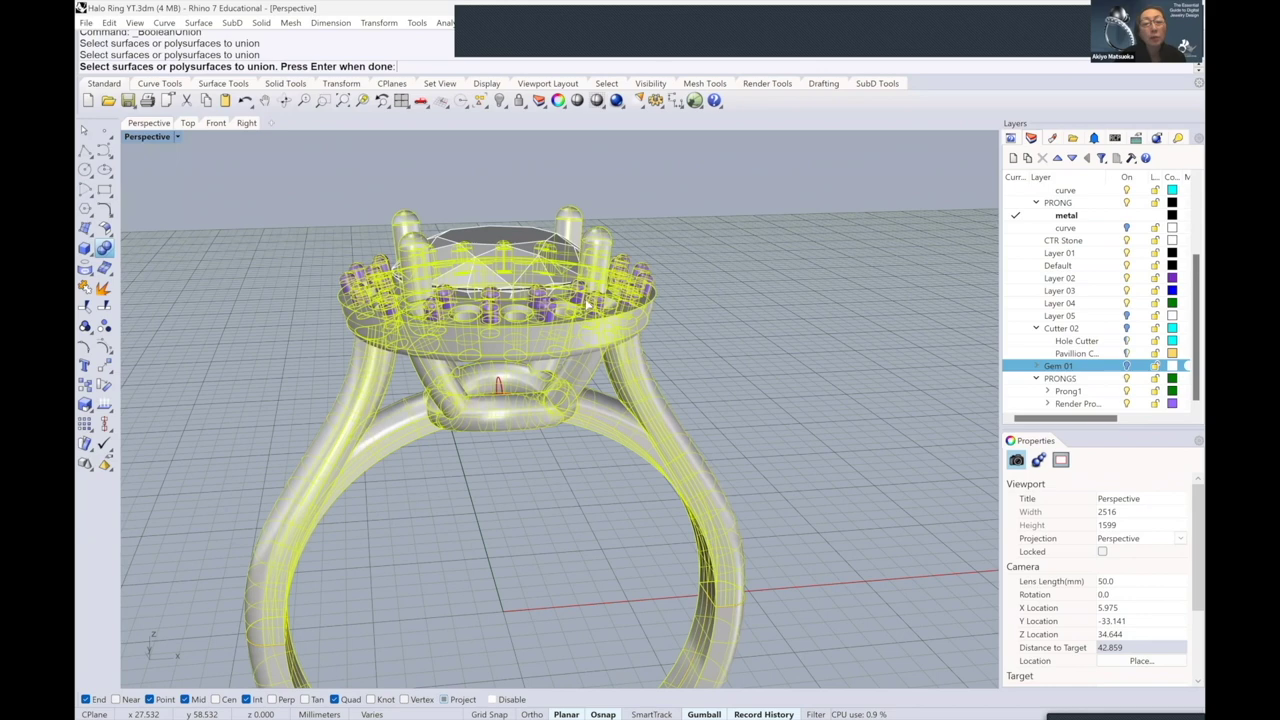
right_click_drag(588, 303, 586, 257)
right_click_drag(406, 197, 410, 208)
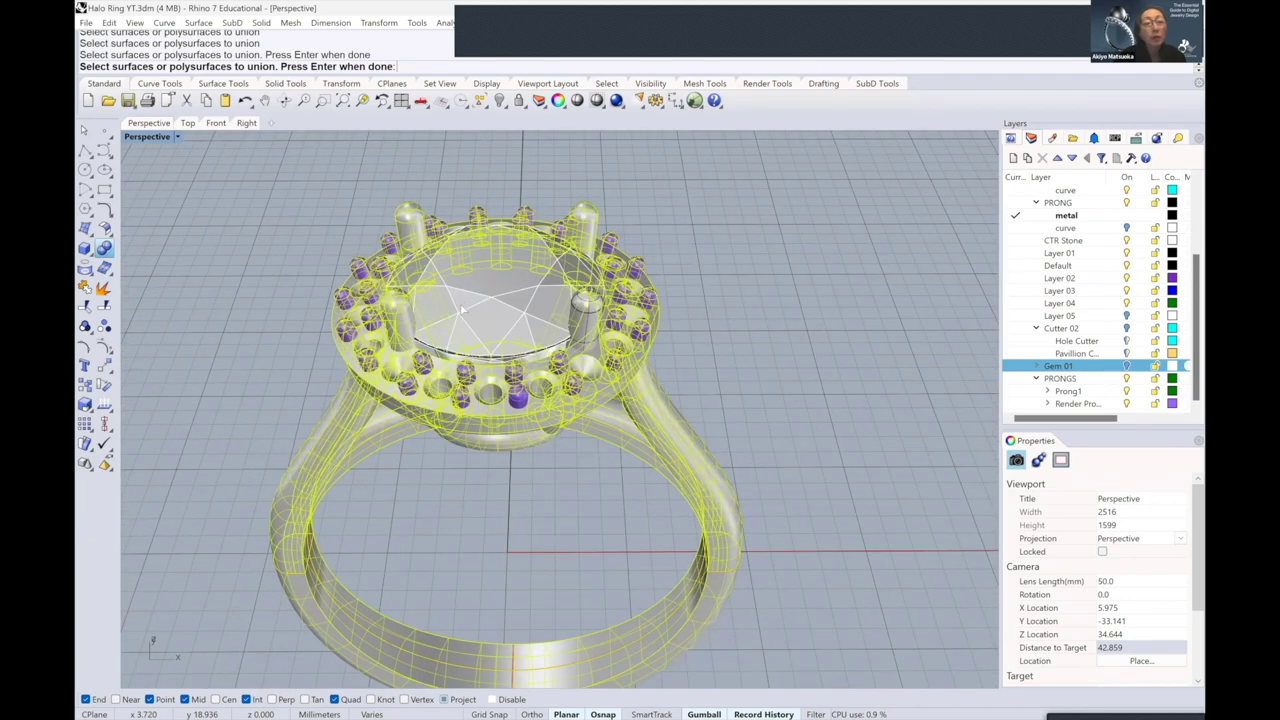
key("ctrl+z")
key("ctrl+z")
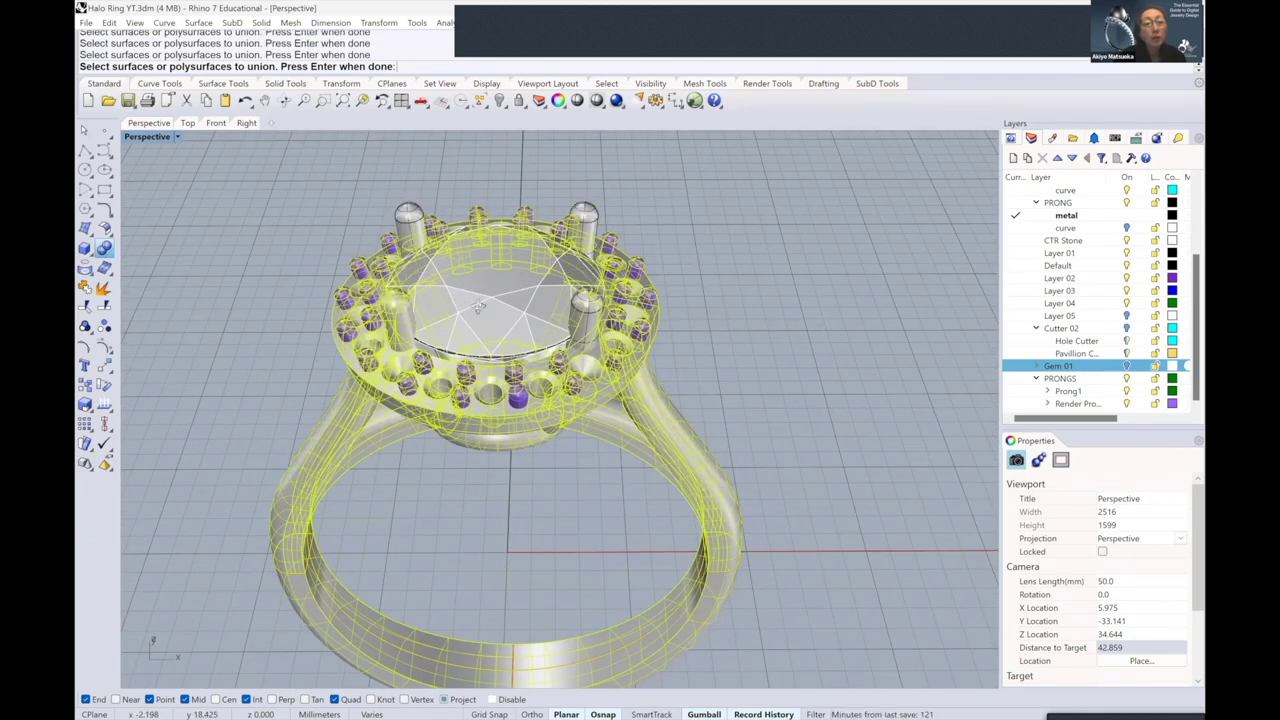
right_click_drag(483, 333, 676, 238)
key("Return")
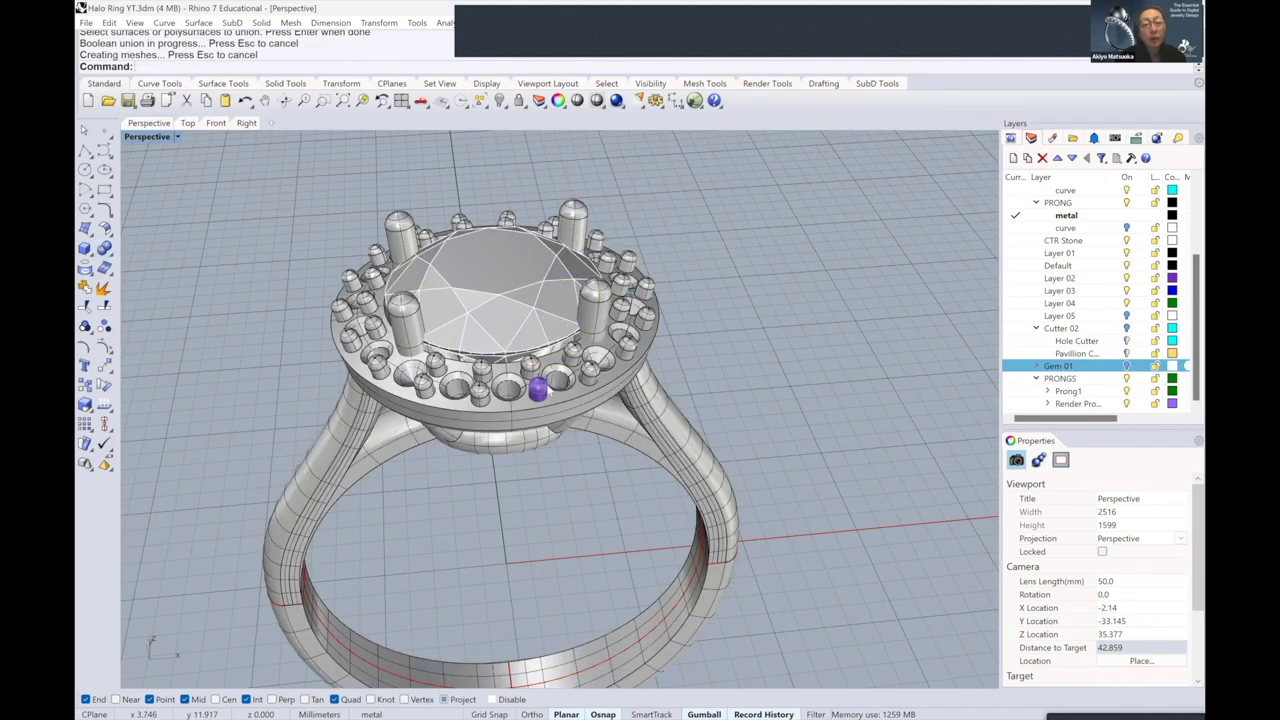
right_click(545, 411)
scroll(536, 380, "up", 2)
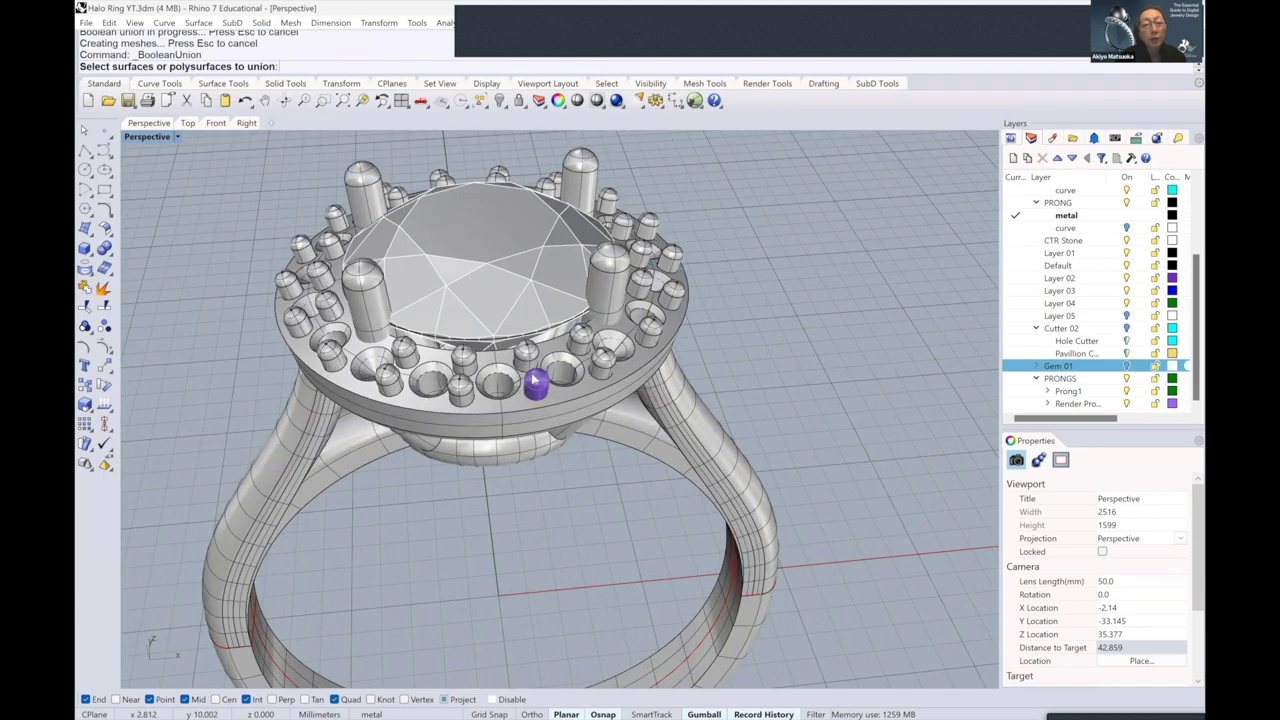
left_click(536, 378)
scroll(536, 378, "up", 2)
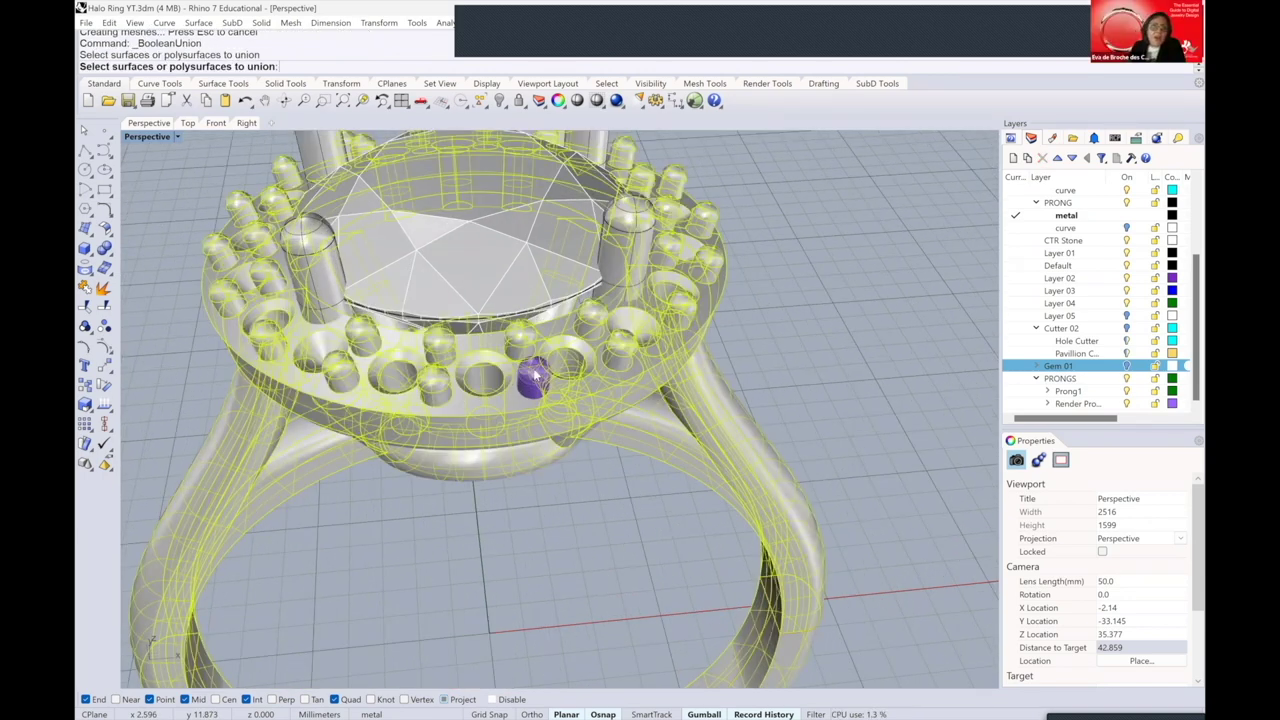
scroll(536, 378, "up", 3)
key("Escape")
- Explode the remaining purple halo prong block with ExplodeBlock and Boolean union the resulting prong with the ring body
left_click(532, 378)
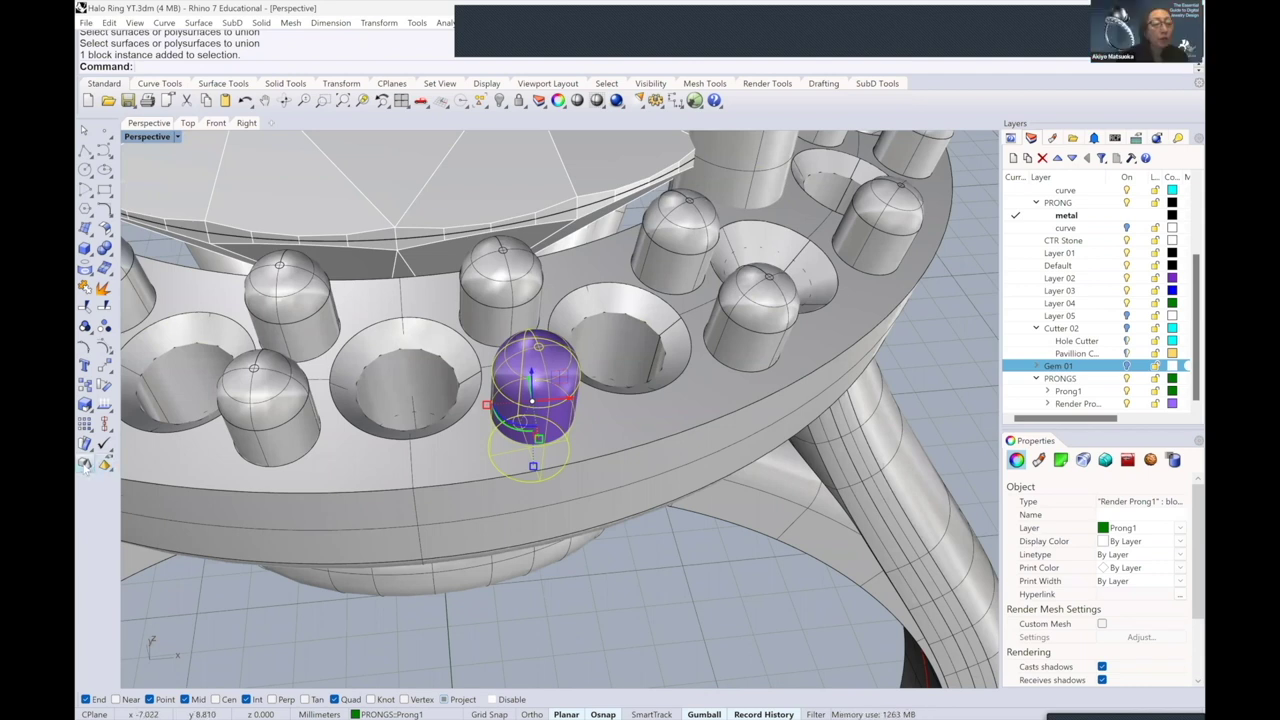
left_click(86, 464)
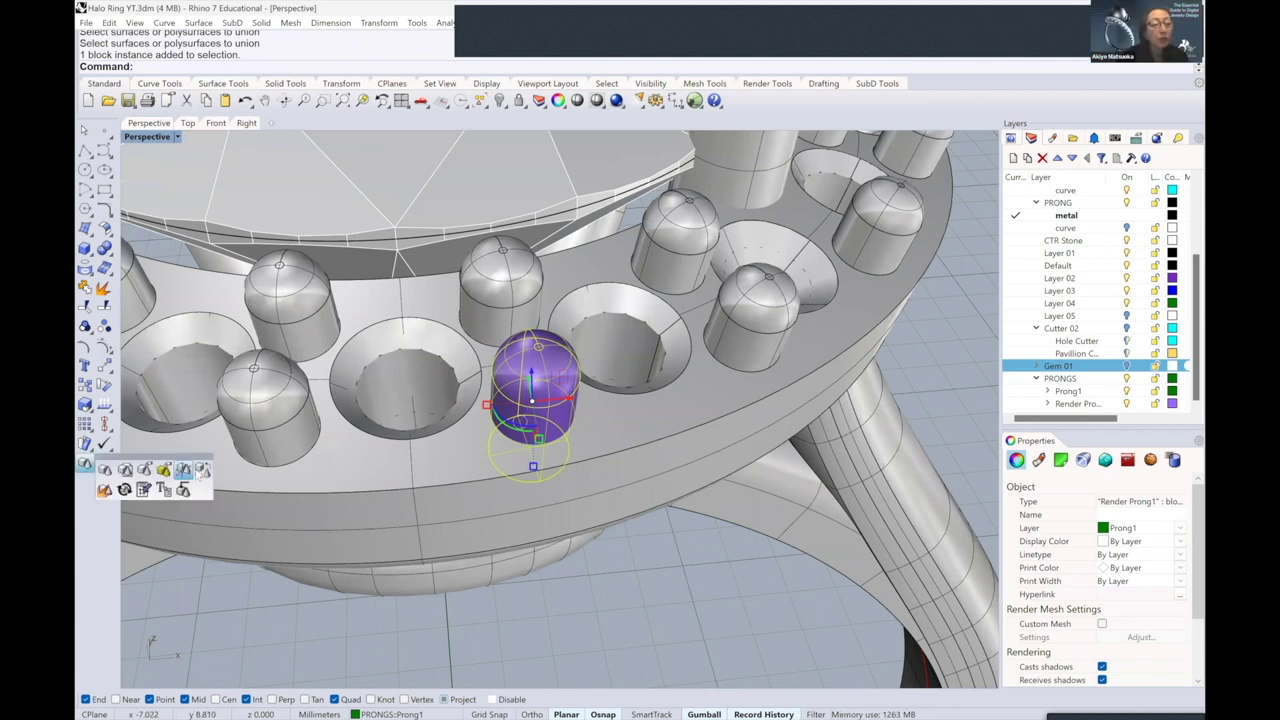
left_click(104, 489)
left_click(104, 249)
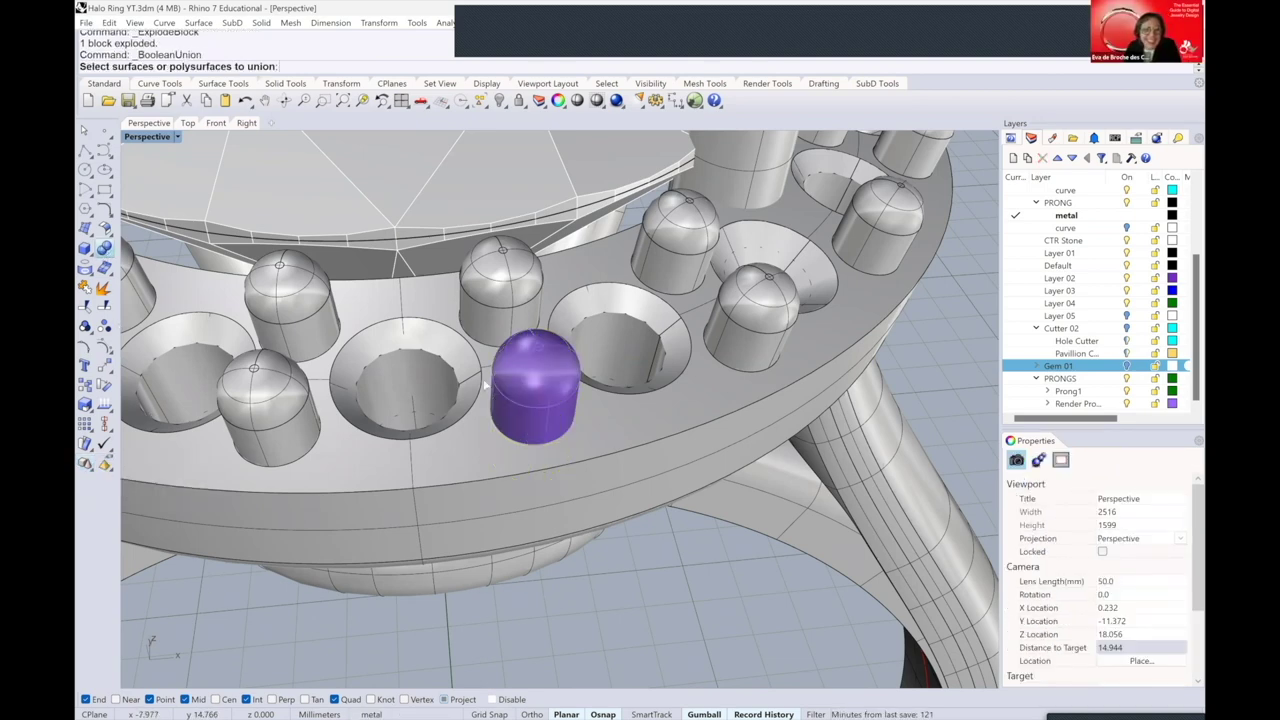
left_click(559, 390)
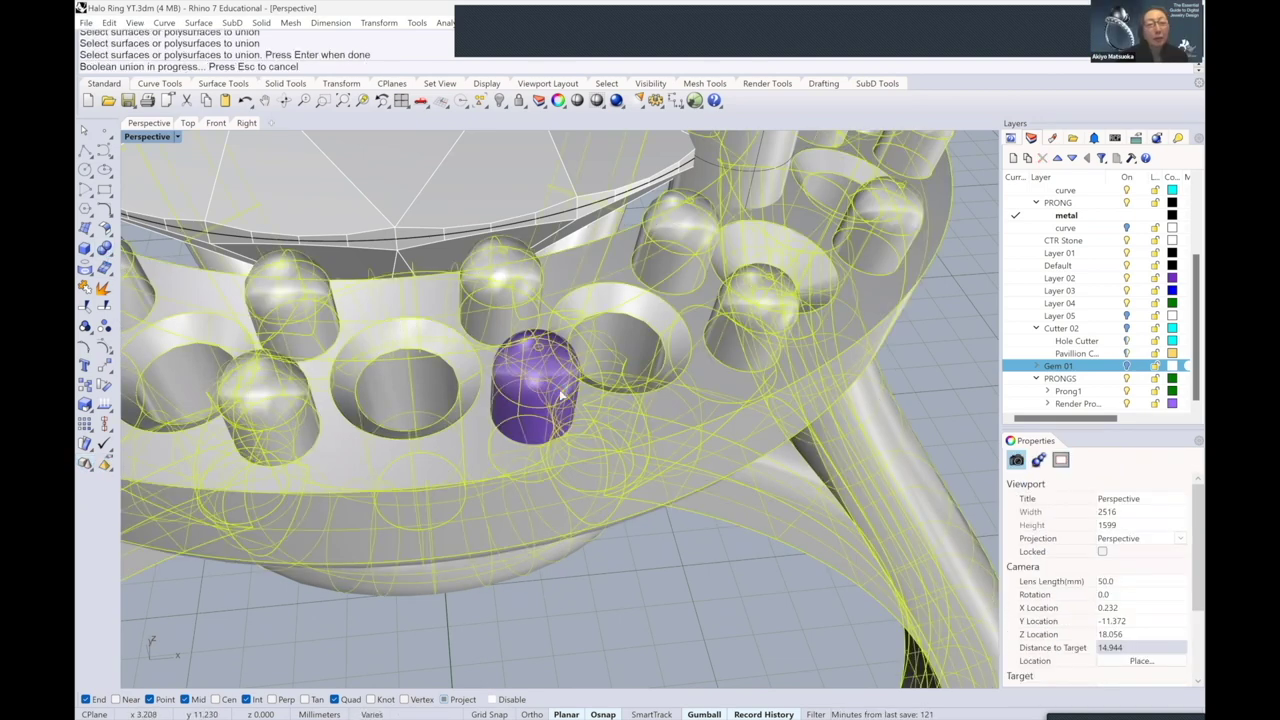
key("Return")
scroll(786, 359, "down", 6)
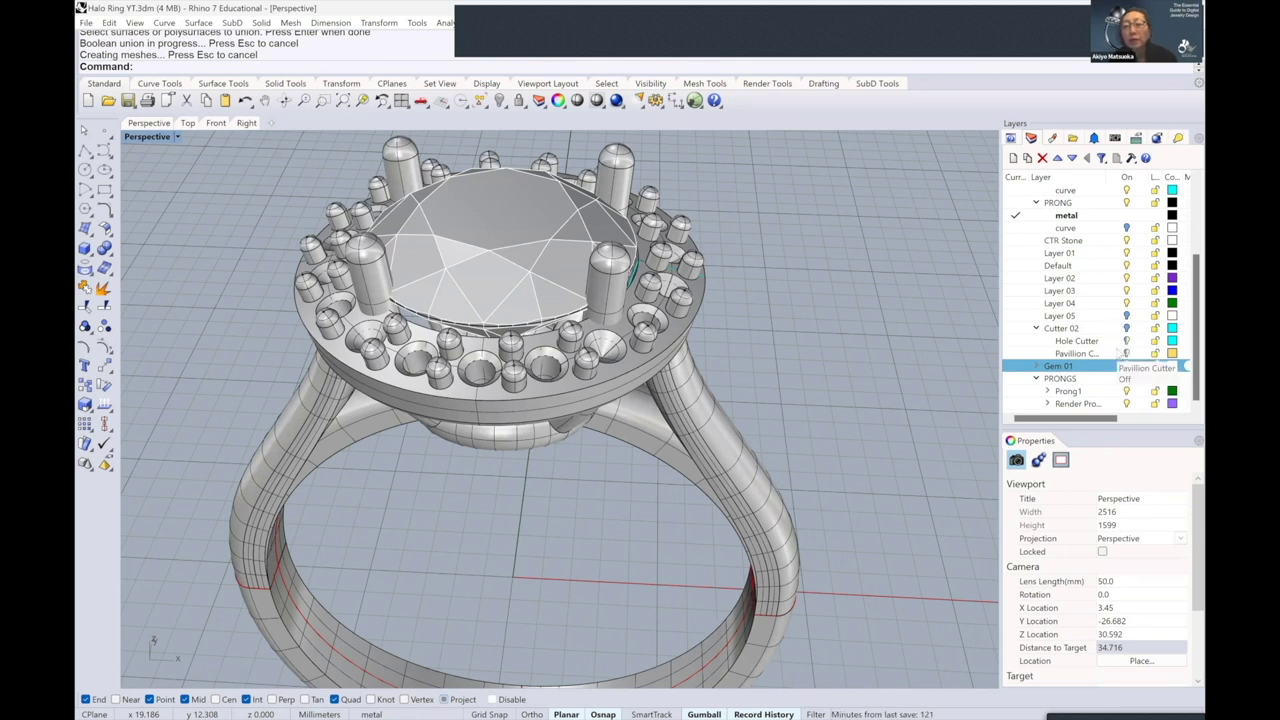
scroll(1118, 352, "up", 1)
scroll(1115, 349, "down", 1)
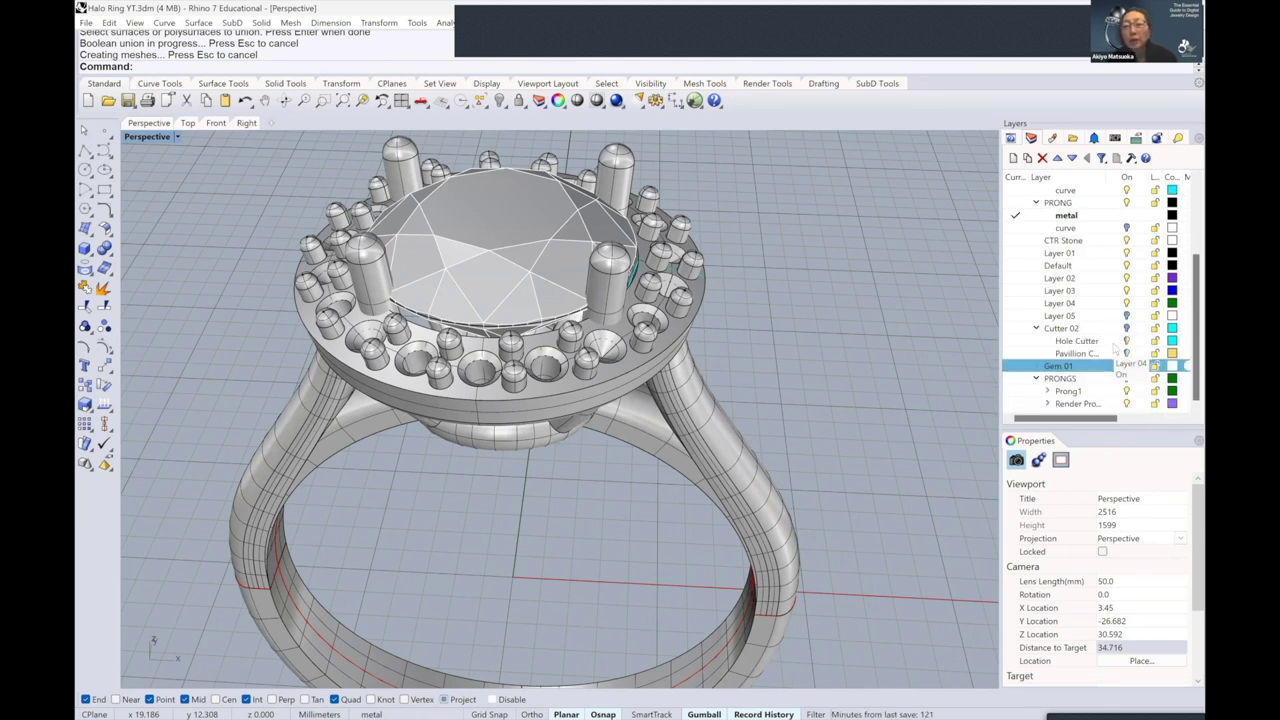
- Turn on the Gem 01 layer and inspect the ring with its halo stones from several angles
left_click(1127, 366)
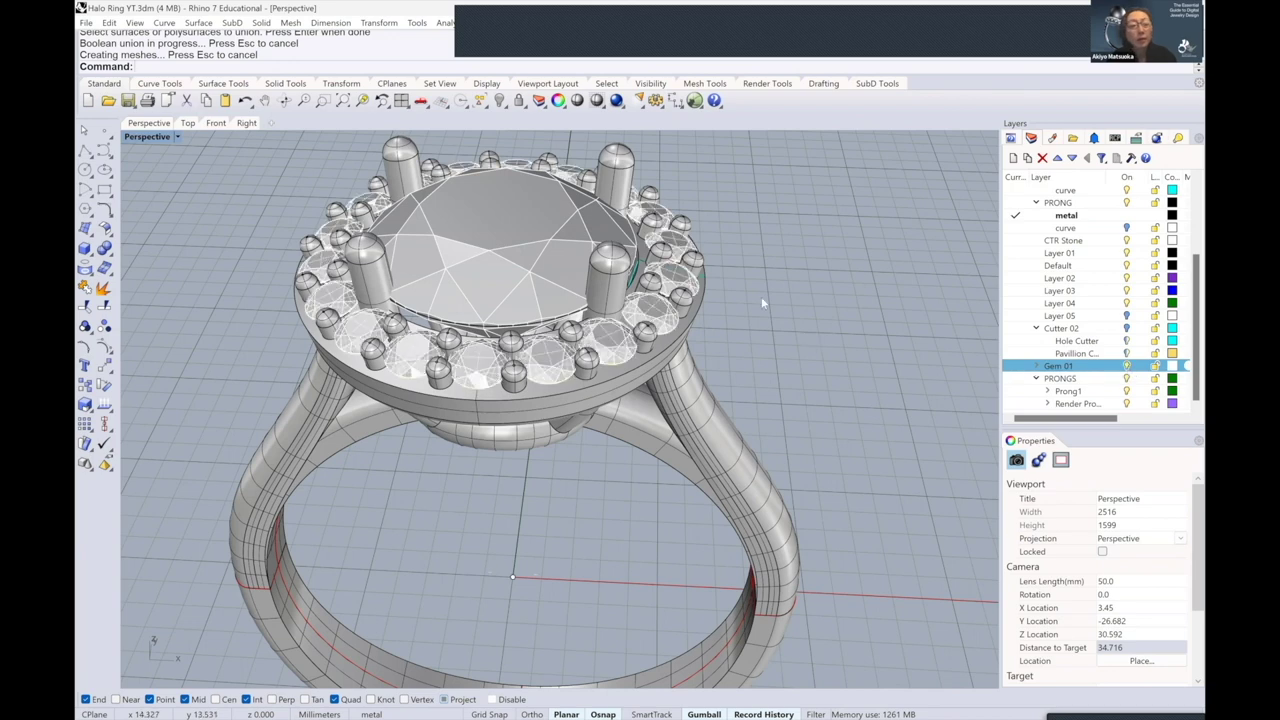
scroll(716, 287, "down", 2)
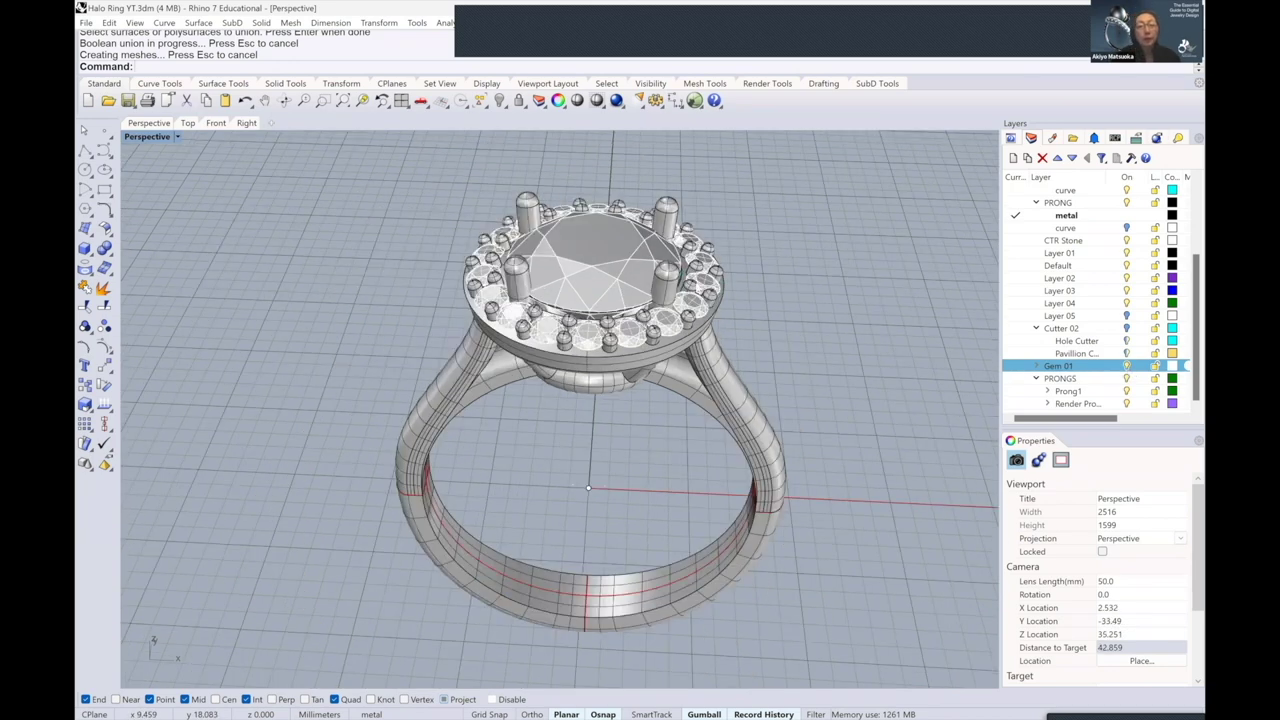
right_click_drag(650, 272, 510, 301)
right_click_drag(741, 317, 775, 301)
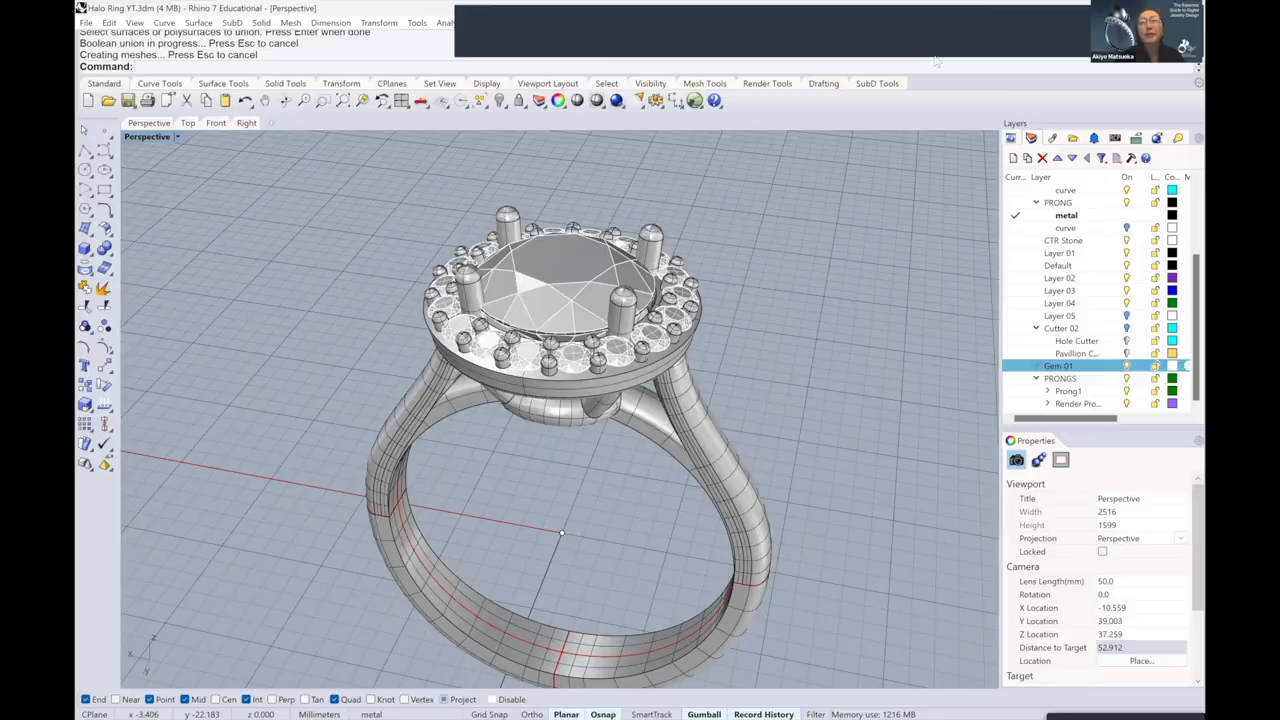
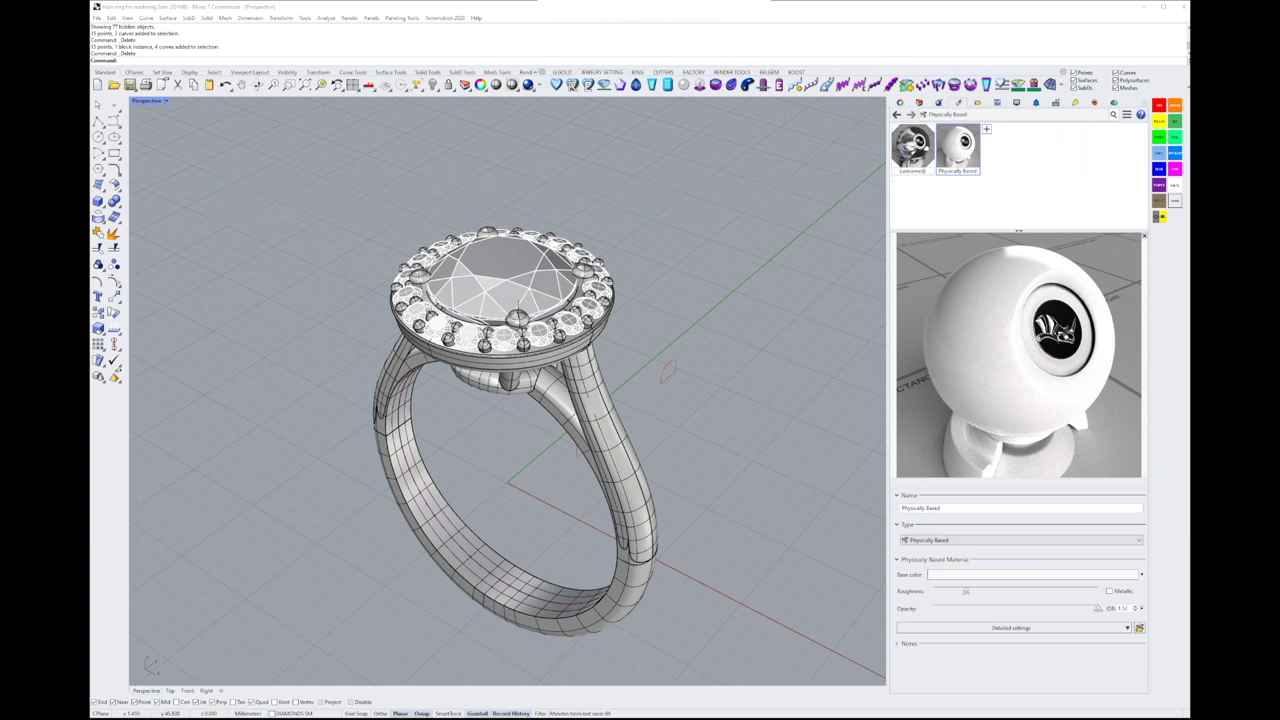
- Give the Physically Based material a light yellowish-grey base colour and a metallic finish with slightly higher roughness
left_click(1032, 574)
left_click_drag(226, 280, 263, 132)
left_click(282, 201)
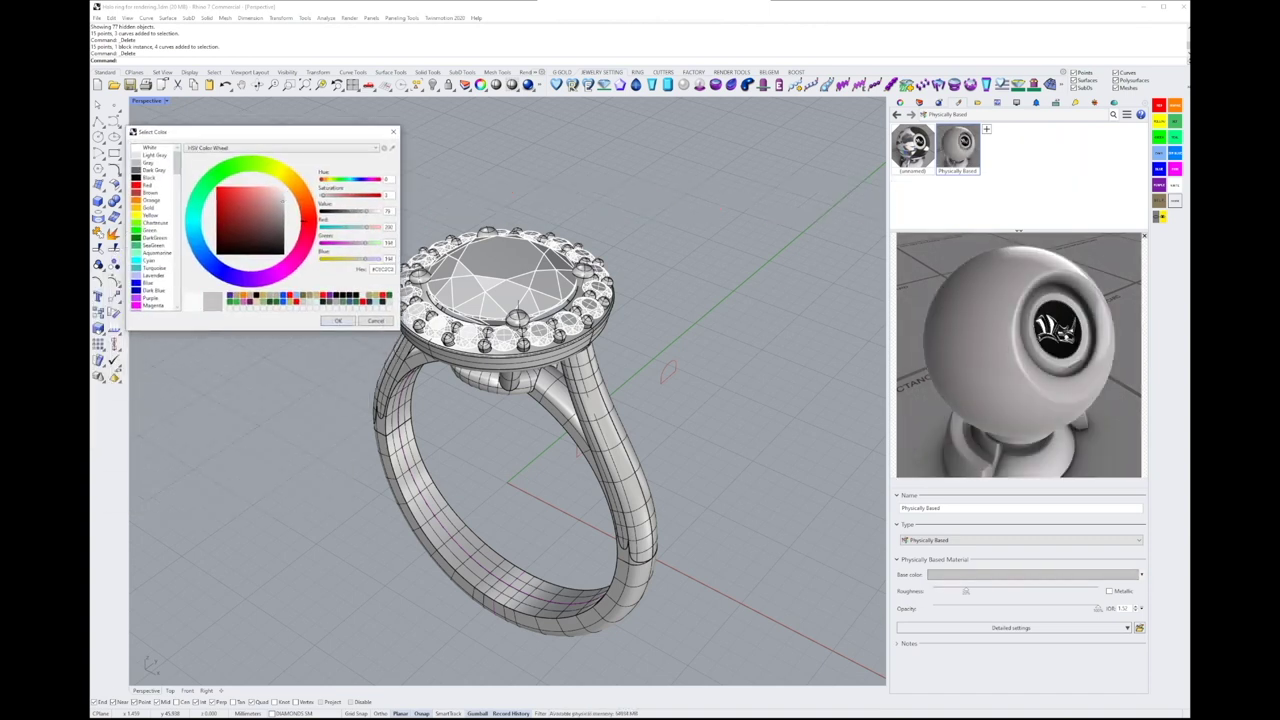
left_click(282, 179)
left_click(263, 201)
left_click(281, 201)
left_click(338, 320)
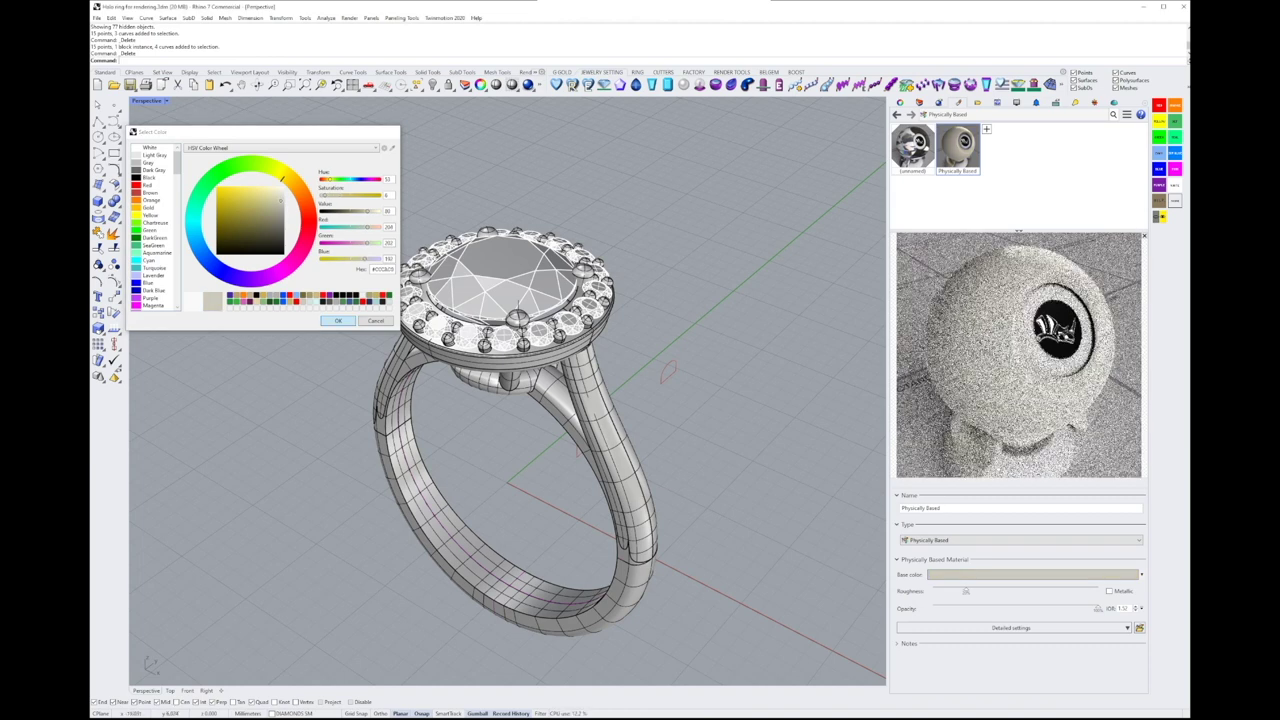
left_click(338, 320)
left_click(1108, 591)
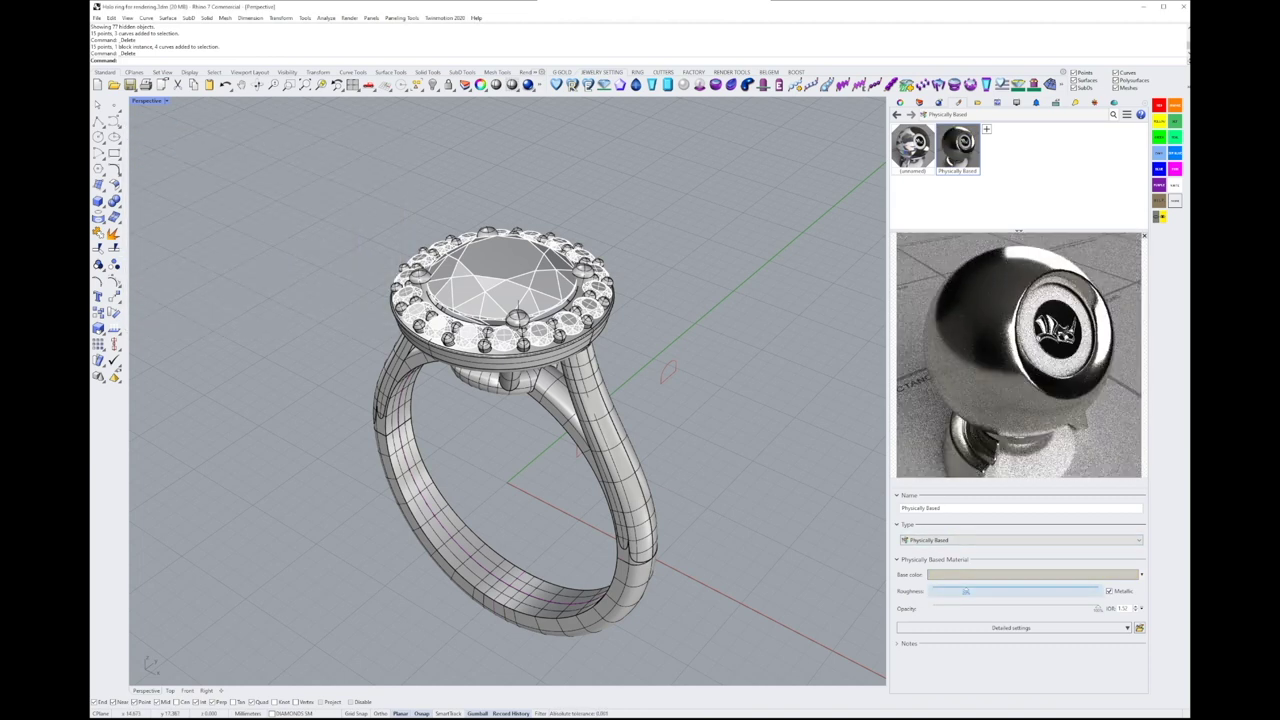
mouse_move(966, 591)
left_mouse_down()
mouse_move(1009, 591)
mouse_move(970, 591)
left_mouse_up()
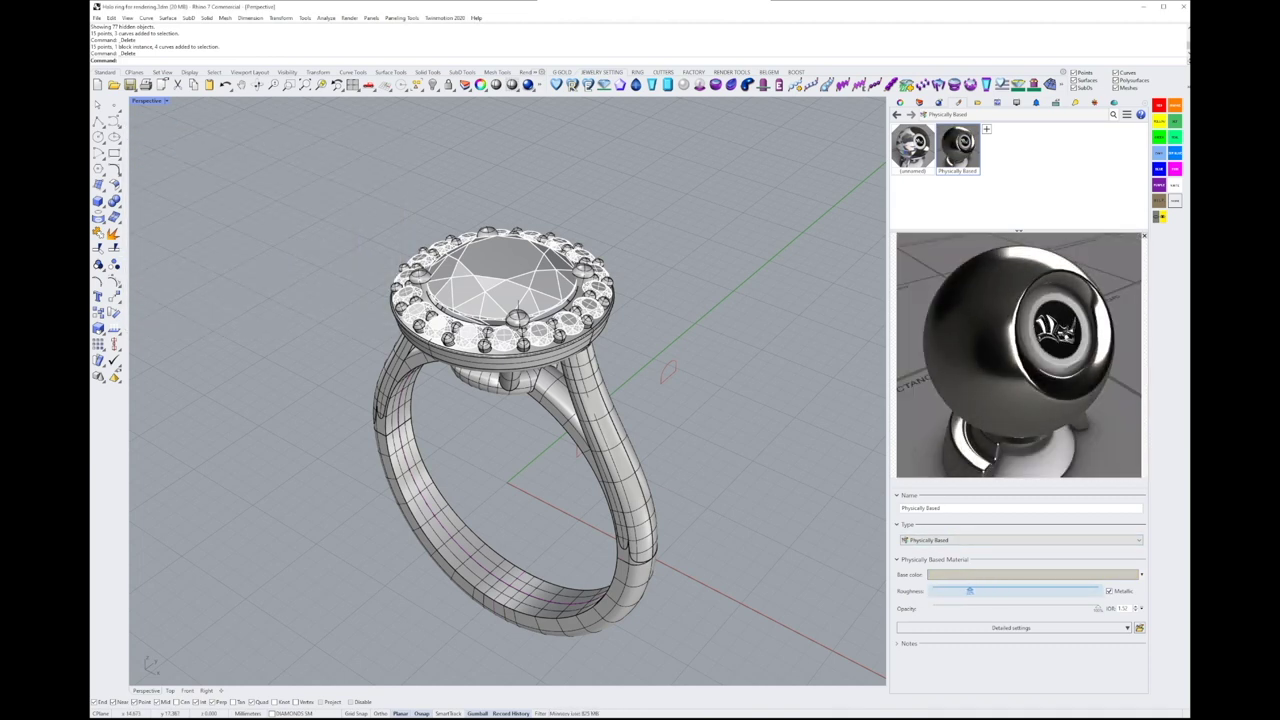
- Assign the Physically Based metal material to the ring body and the four large prongs around the centre stone
left_click(610, 440)
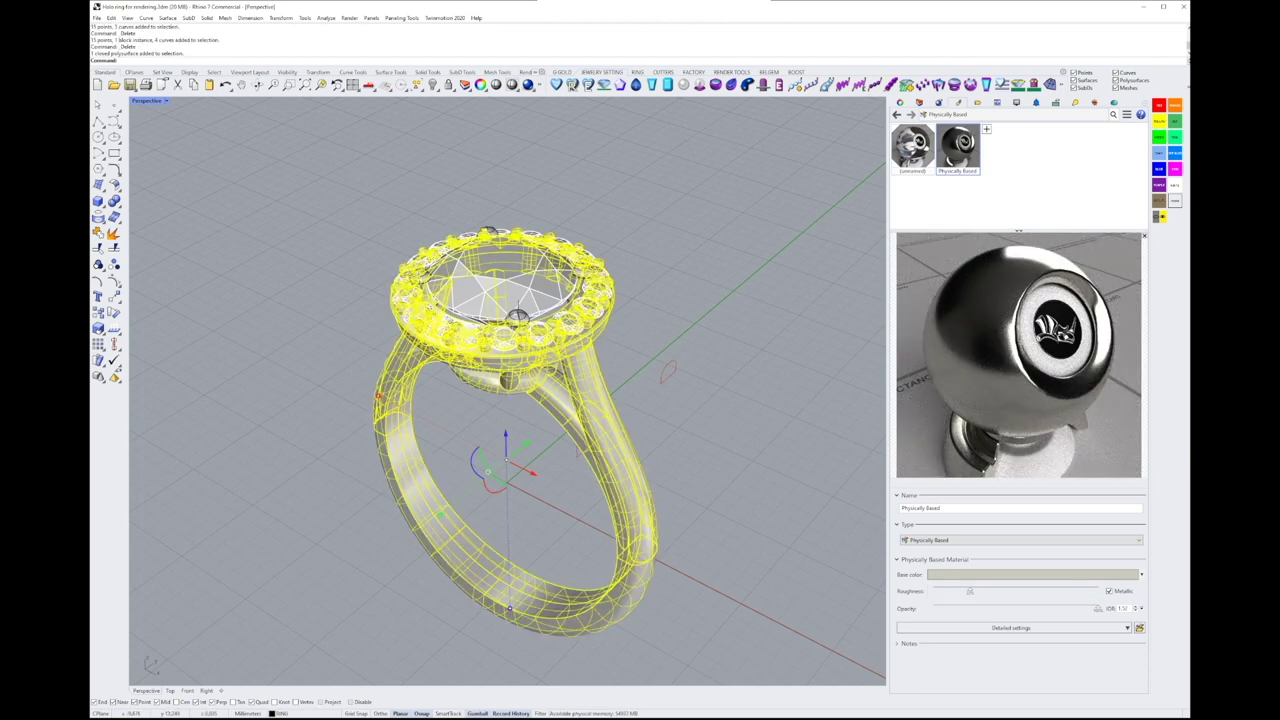
left_click(518, 318, "shift")
left_click(583, 271, "shift")
left_click(488, 236, "shift")
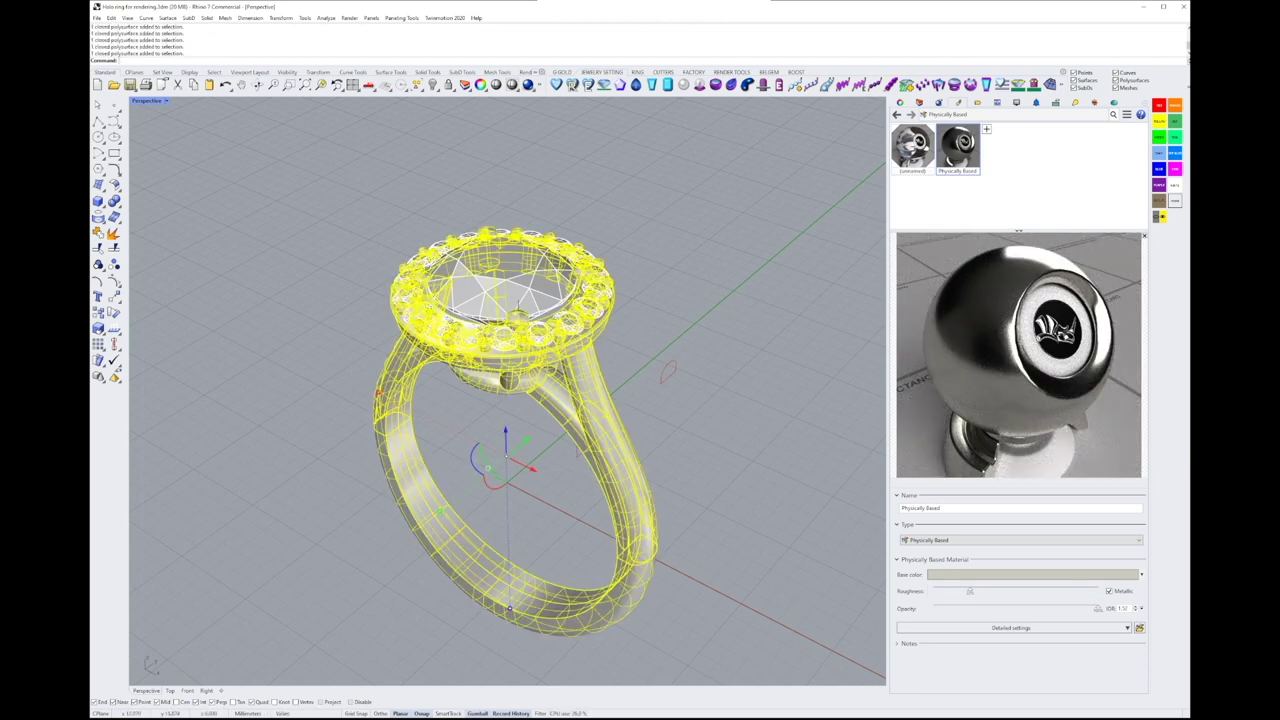
right_click(957, 149)
left_click(990, 155)
mouse_move(674, 386)
right_mouse_down("shift")
mouse_move(660, 366)
mouse_move(676, 380)
right_mouse_up("shift")
key("Escape")
scroll(660, 366, "up", 2)
- Set the unnamed Custom gem material's IOR to 2.14 and increase its transparency, keeping the diamond bitmap as its environment texture
left_click(912, 149)
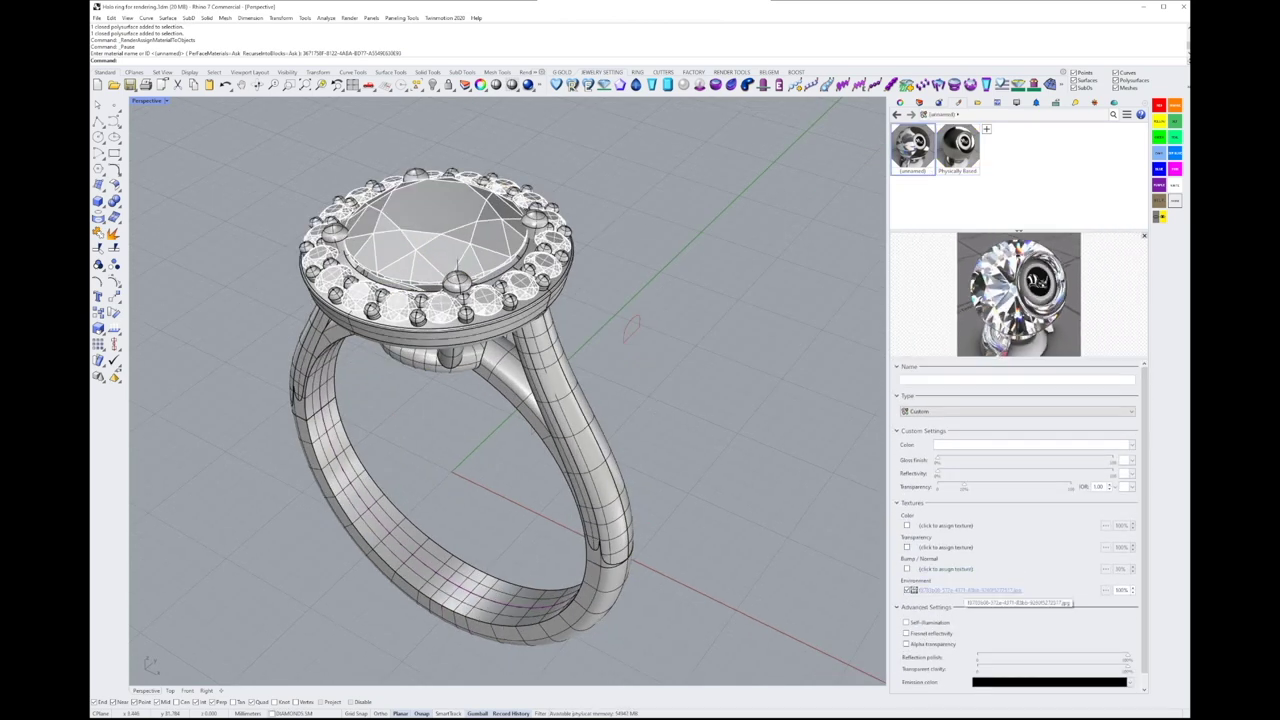
left_click(962, 591)
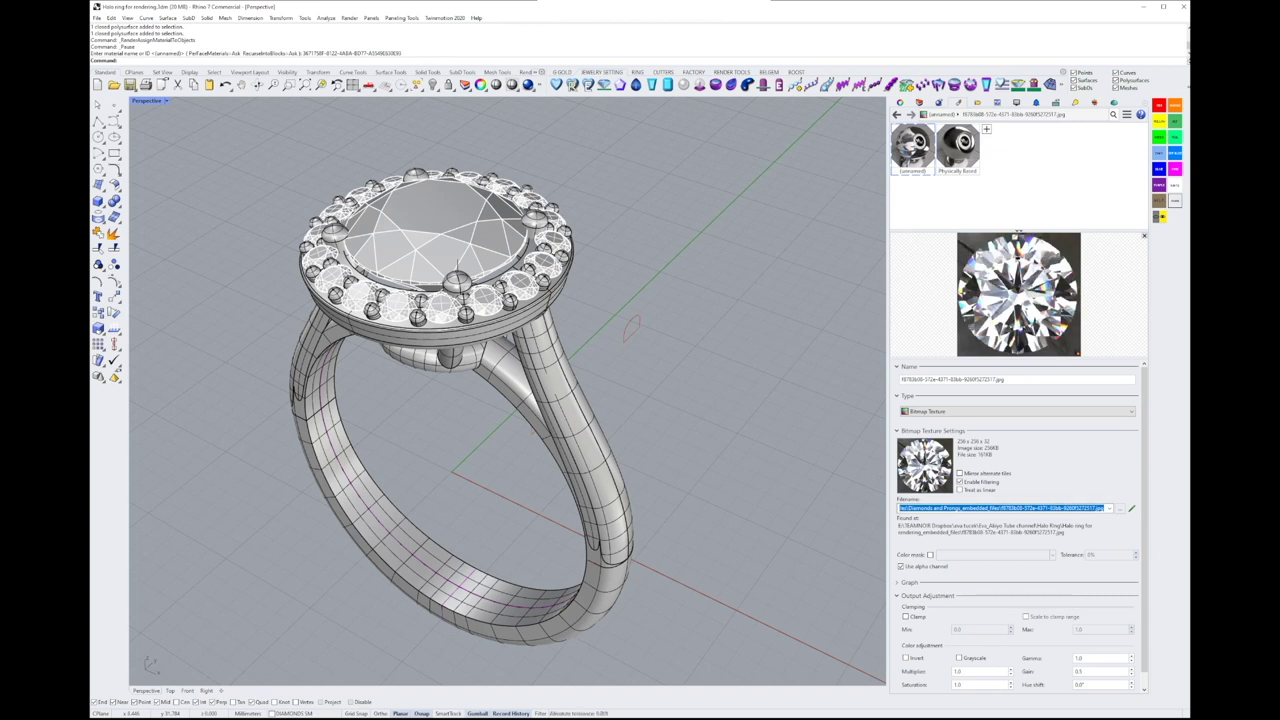
left_click(912, 149)
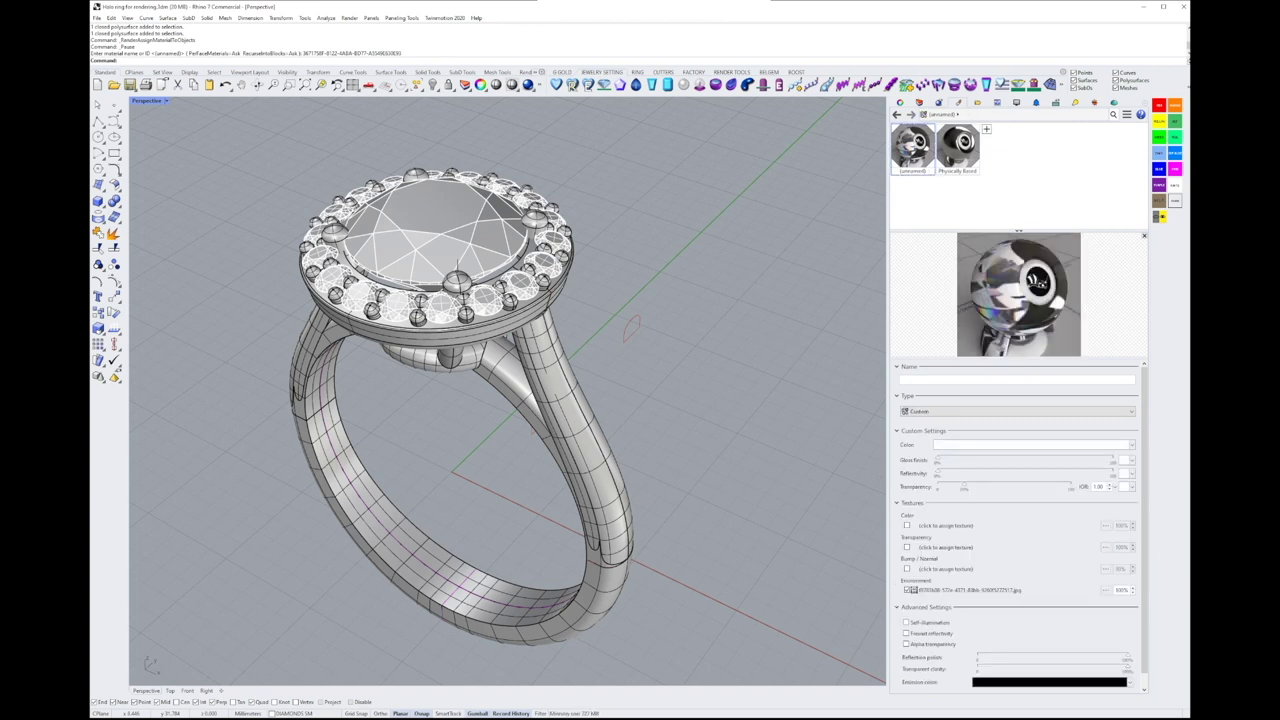
type("2.14")
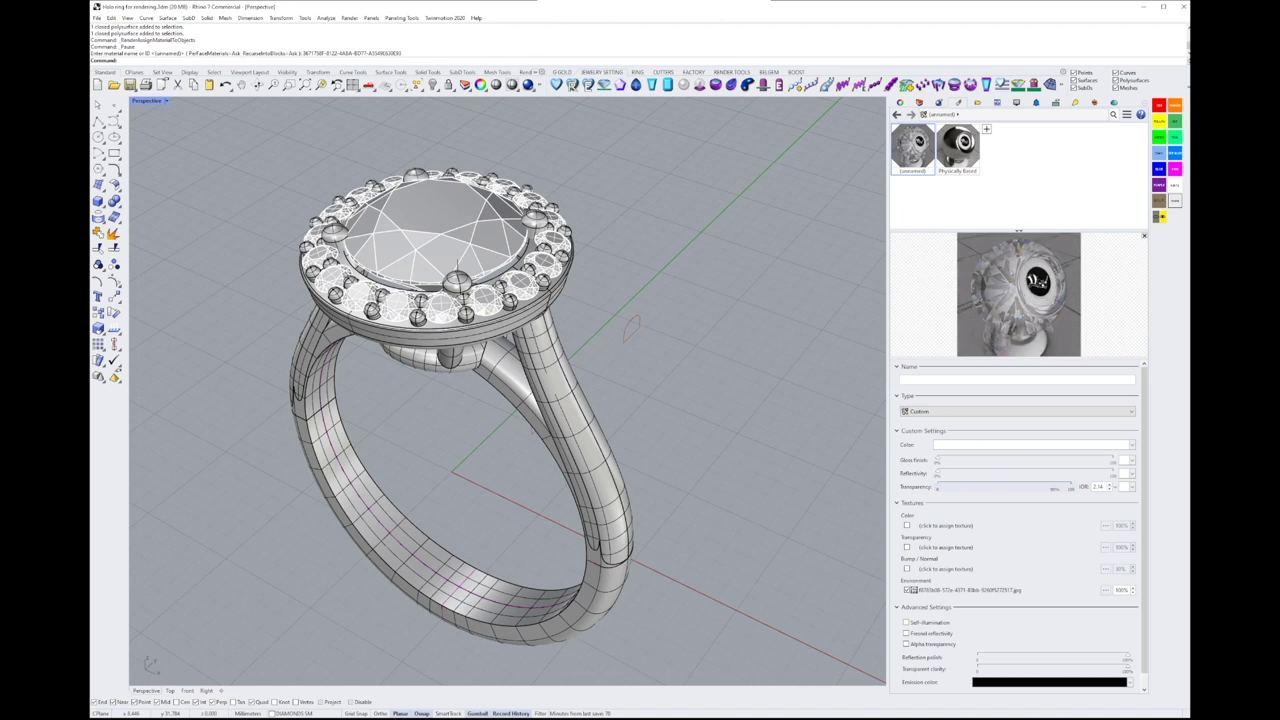
left_click_drag(1029, 486, 1047, 486)
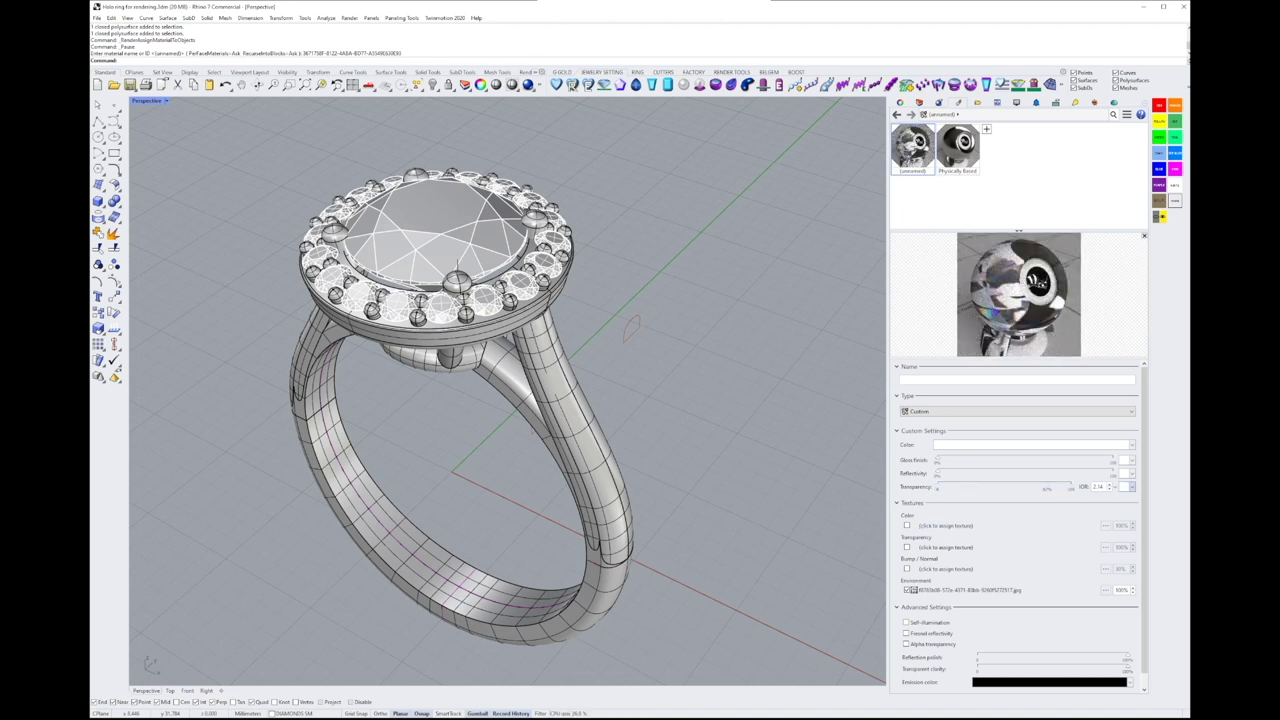
- Assign the unnamed gem material to all objects on the DIAMOND CTR layer, the Gem 01 layer and its gem and girdle outline sublayers
left_click(918, 102)
right_click(982, 205)
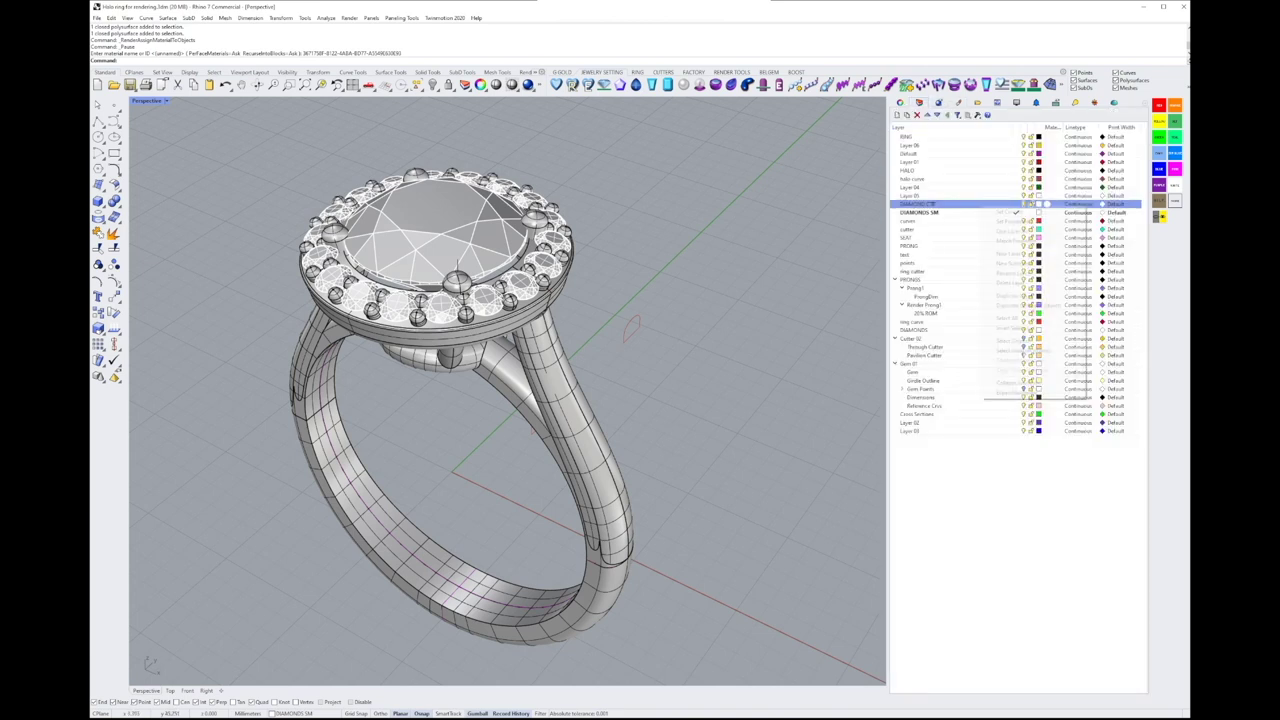
left_click(1014, 342)
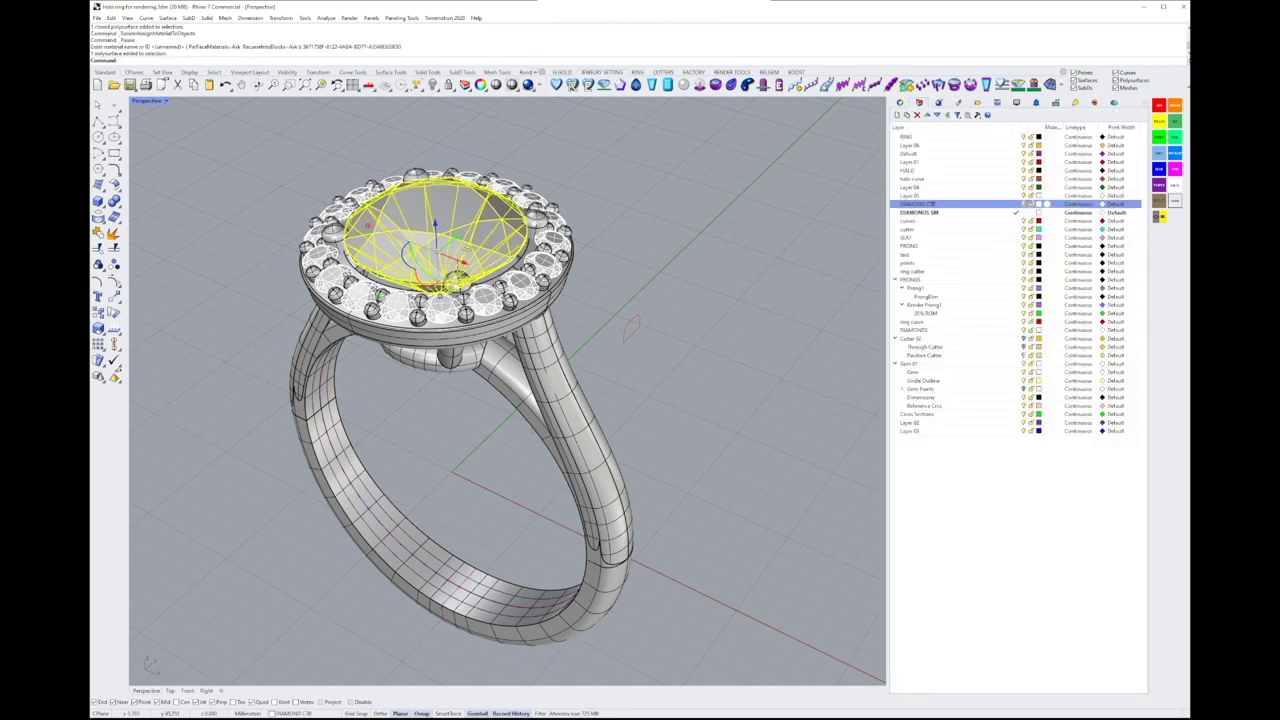
left_click(925, 372)
left_click(925, 363)
left_click(928, 380, "shift")
right_click(929, 379)
left_click(961, 517)
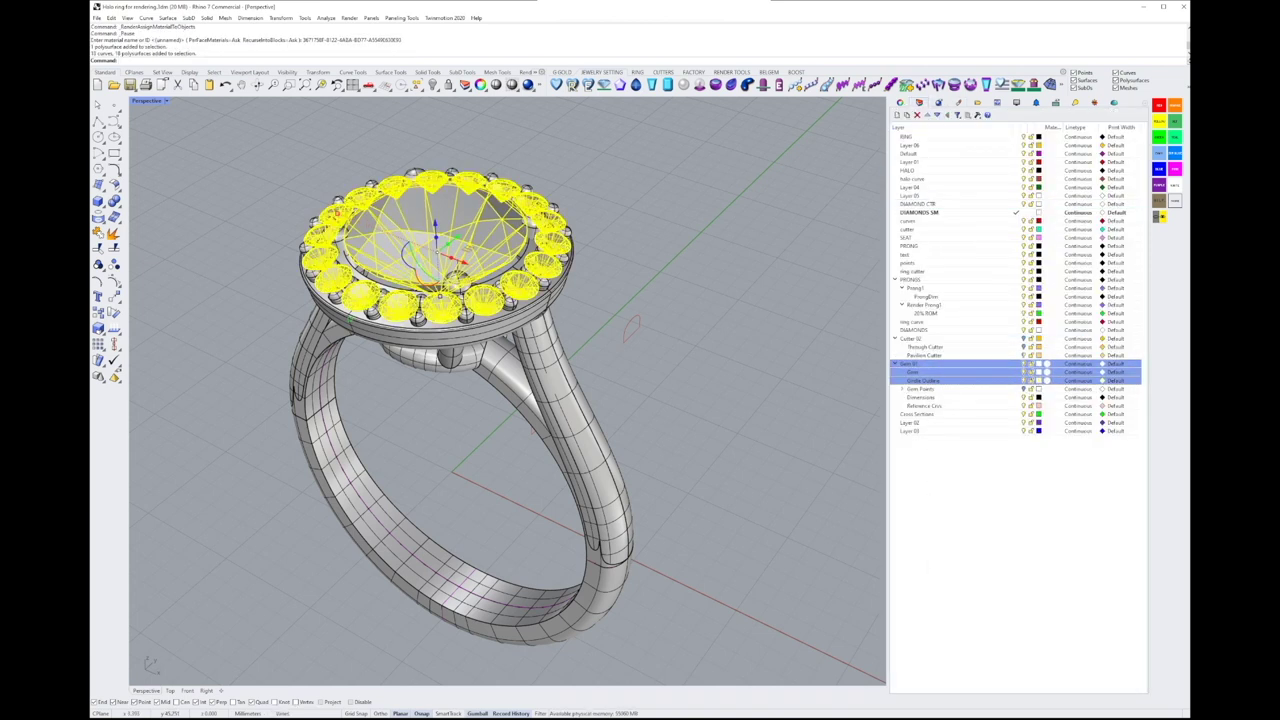
left_click(957, 102)
right_click(917, 149)
left_click(950, 157)
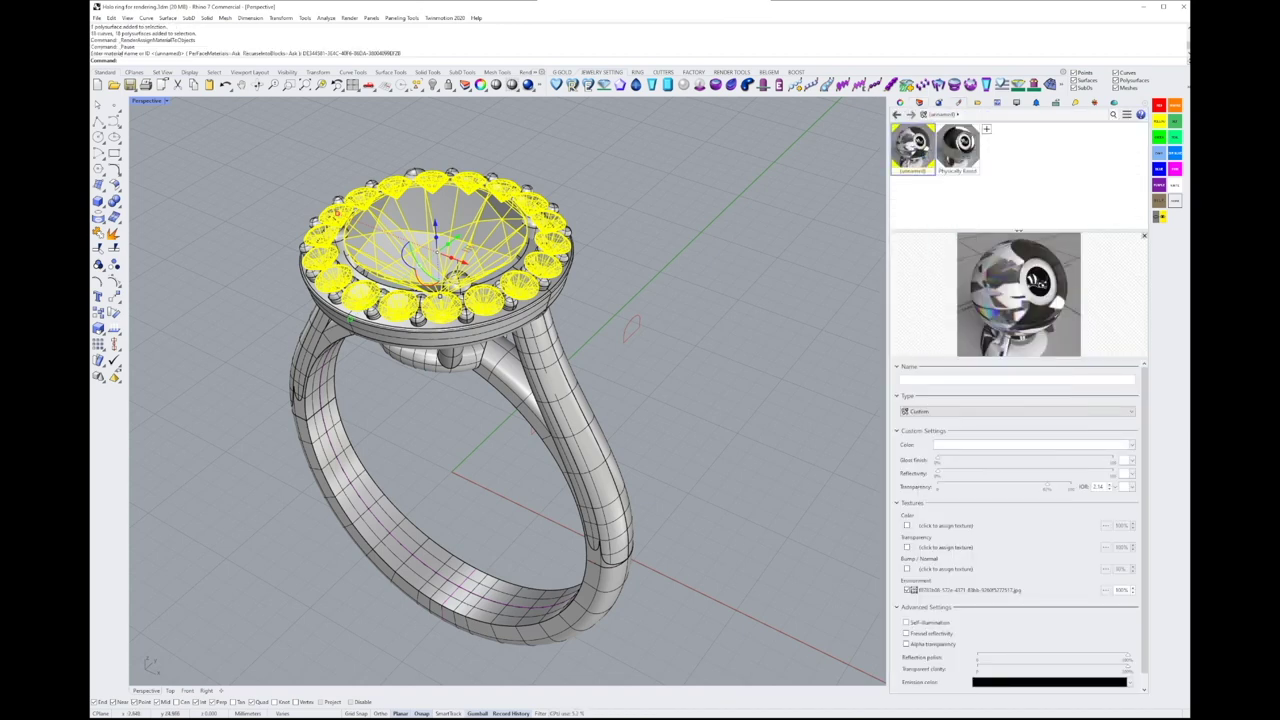
key("Escape")
- Set the Perspective viewport's display mode to Raytraced and view the whole ring from a new angle
left_click(166, 101)
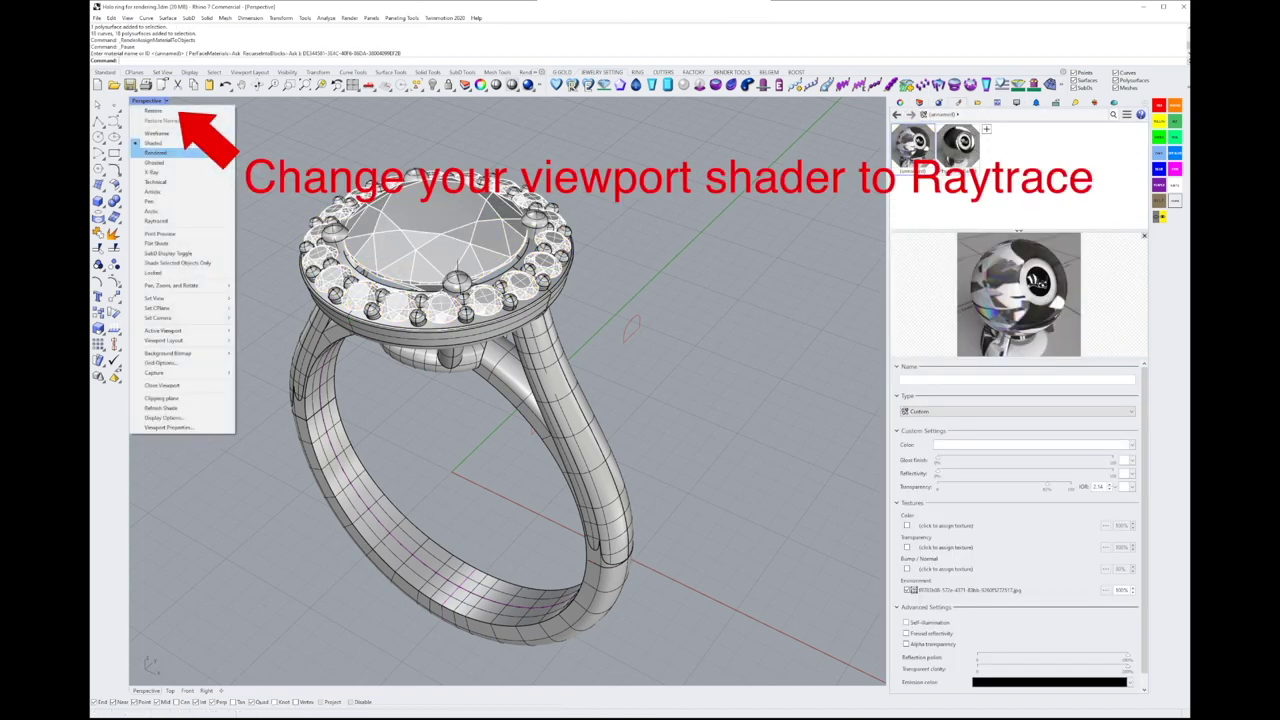
left_click(165, 221)
scroll(525, 224, "down", 2)
right_click_drag(477, 367, 540, 355)
scroll(477, 367, "up", 3)
scroll(540, 330, "down", 1)
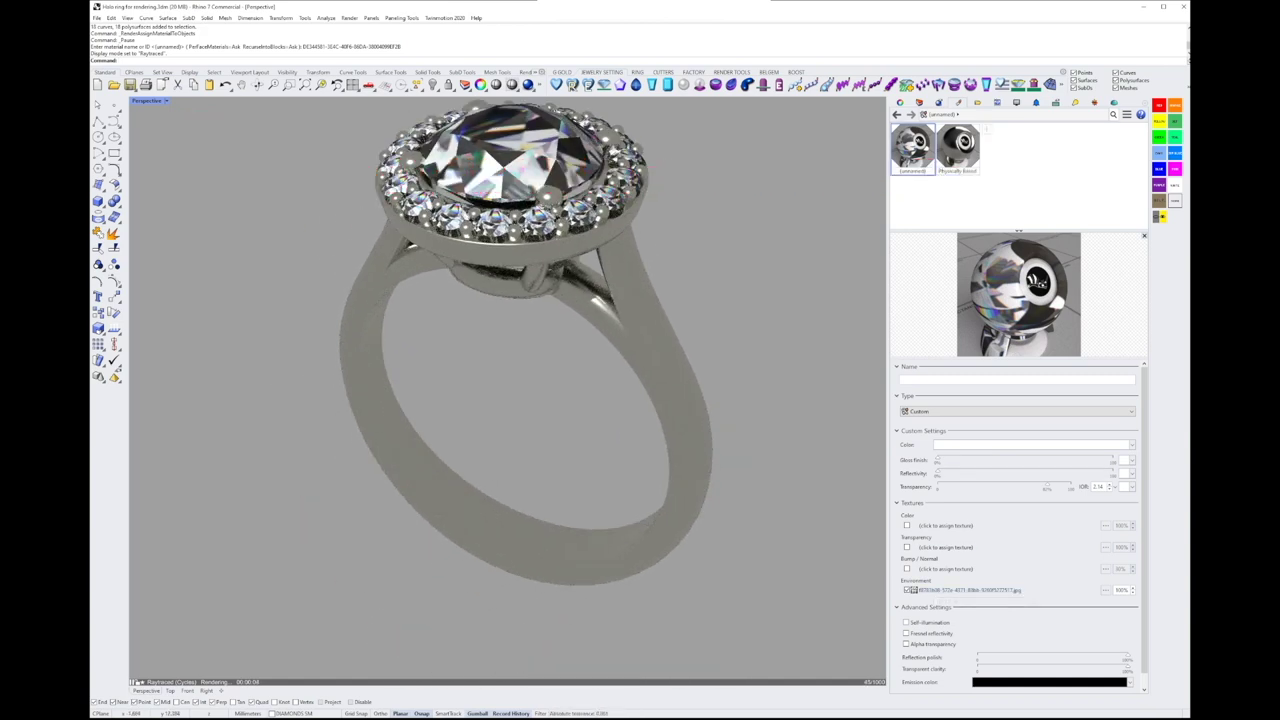
- Create a second Physically Based material for the gems with a higher IOR, zero roughness and zero opacity
left_click(986, 129)
left_click(1020, 211)
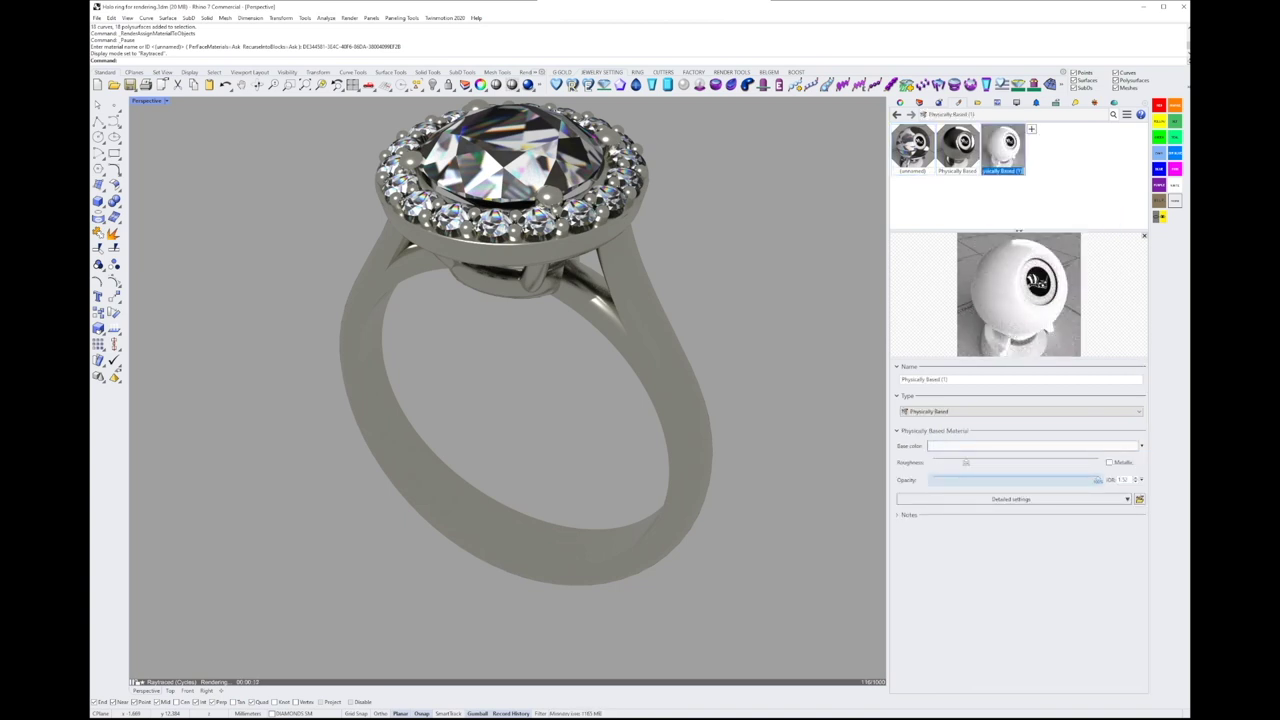
left_click_drag(1097, 480, 933, 480)
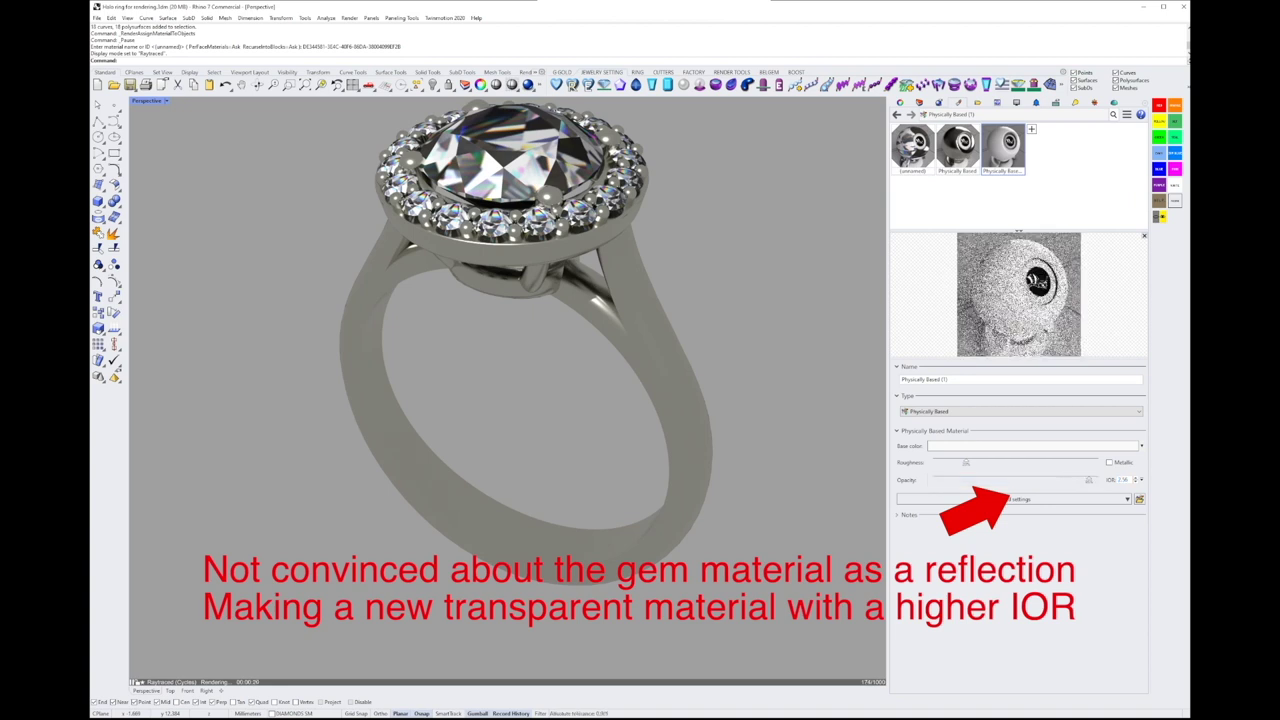
left_click_drag(966, 462, 933, 462)
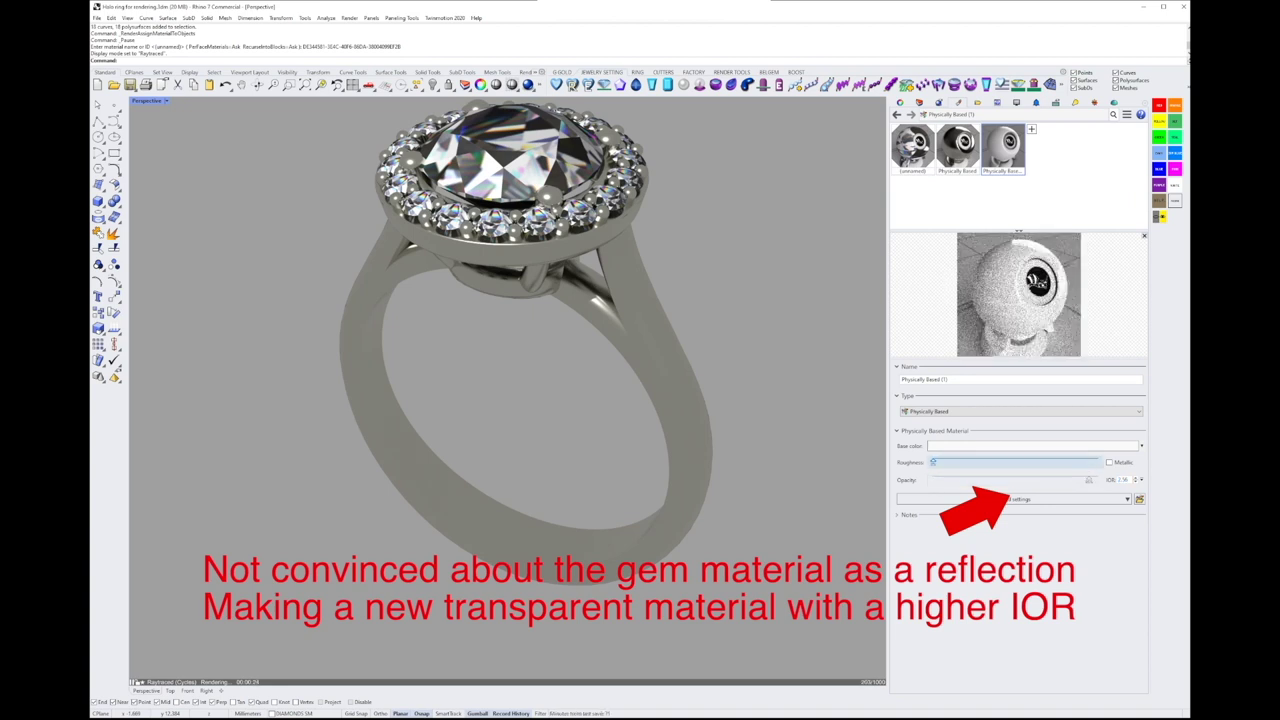
left_click_drag(1089, 480, 933, 480)
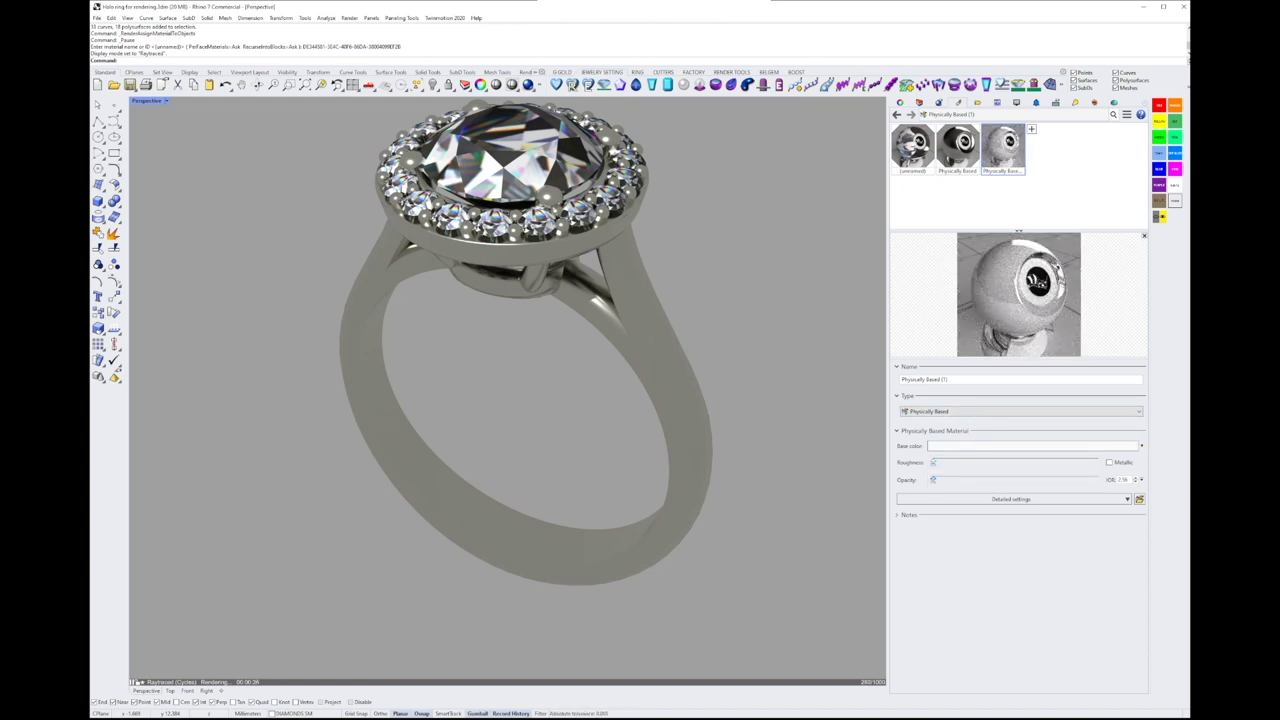
mouse_move(933, 480)
left_mouse_down()
mouse_move(1074, 480)
mouse_move(933, 480)
left_mouse_up()
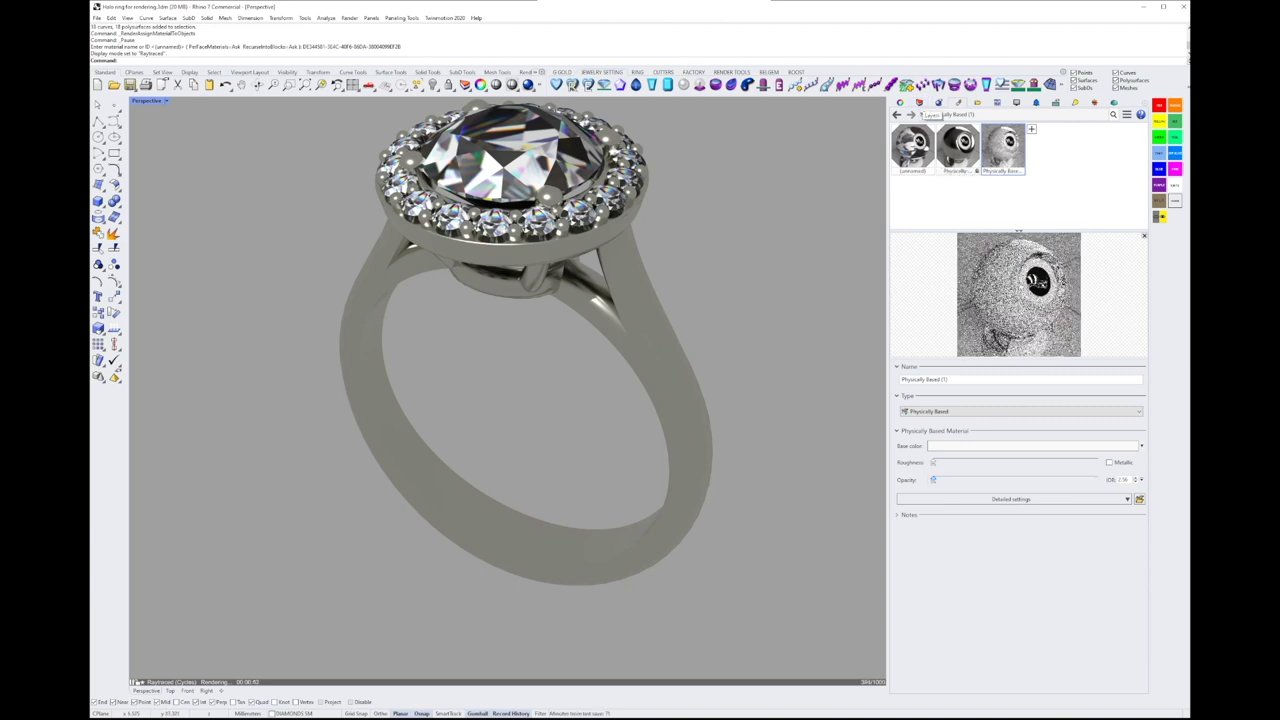
- Select all objects using the unnamed gem material and assign the new transparent Physically Based material to them instead
right_click(1003, 153)
right_click(932, 142)
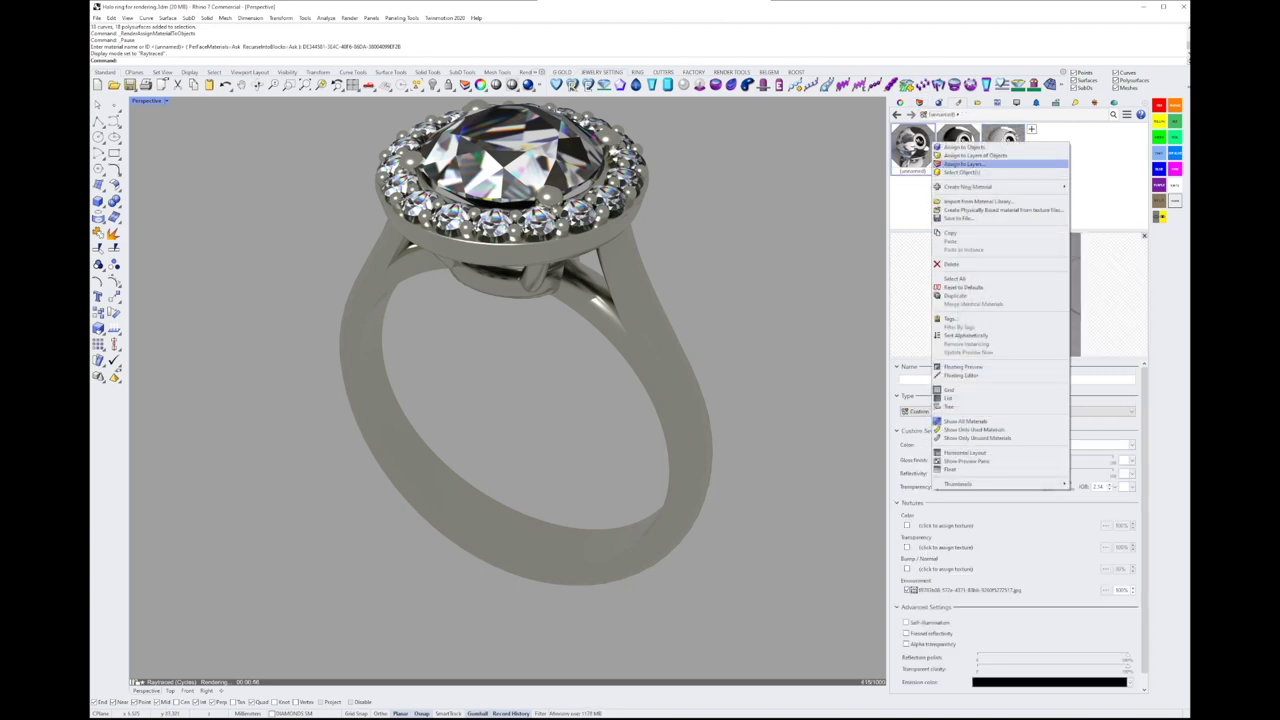
left_click(958, 172)
right_click(1009, 135)
left_click(1012, 141)
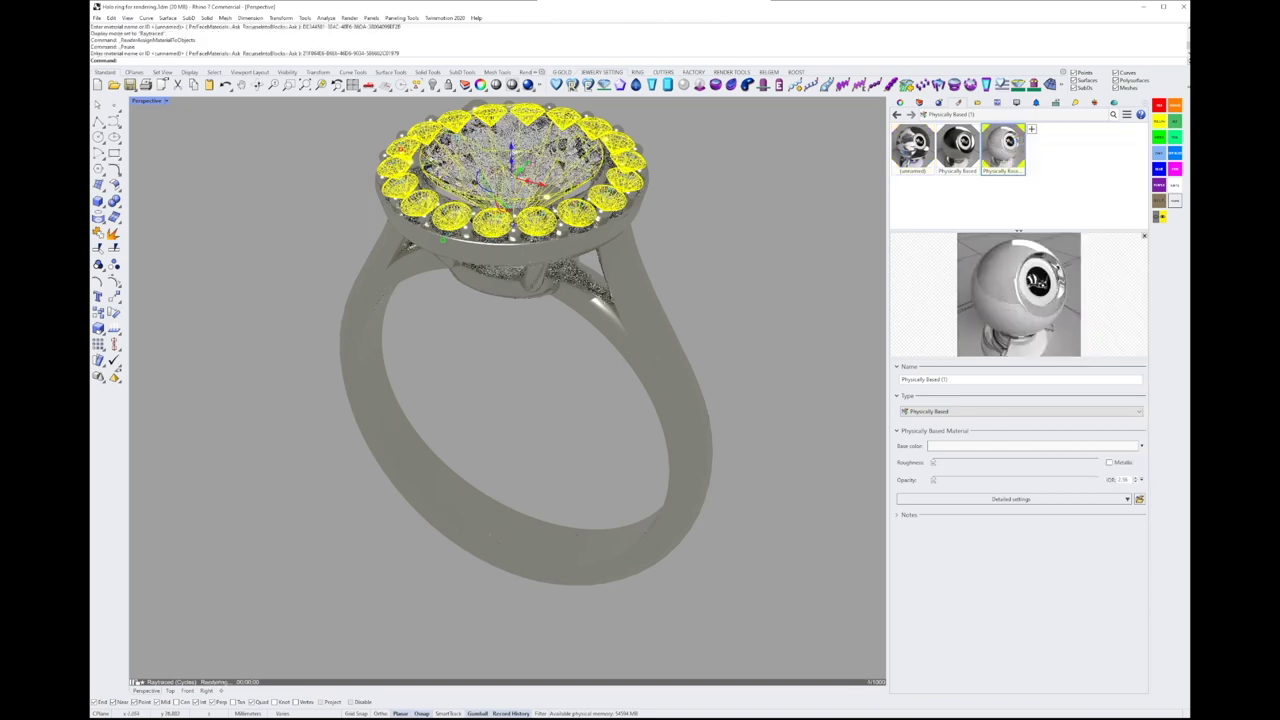
key("Escape")
right_click_drag(437, 151, 493, 228)
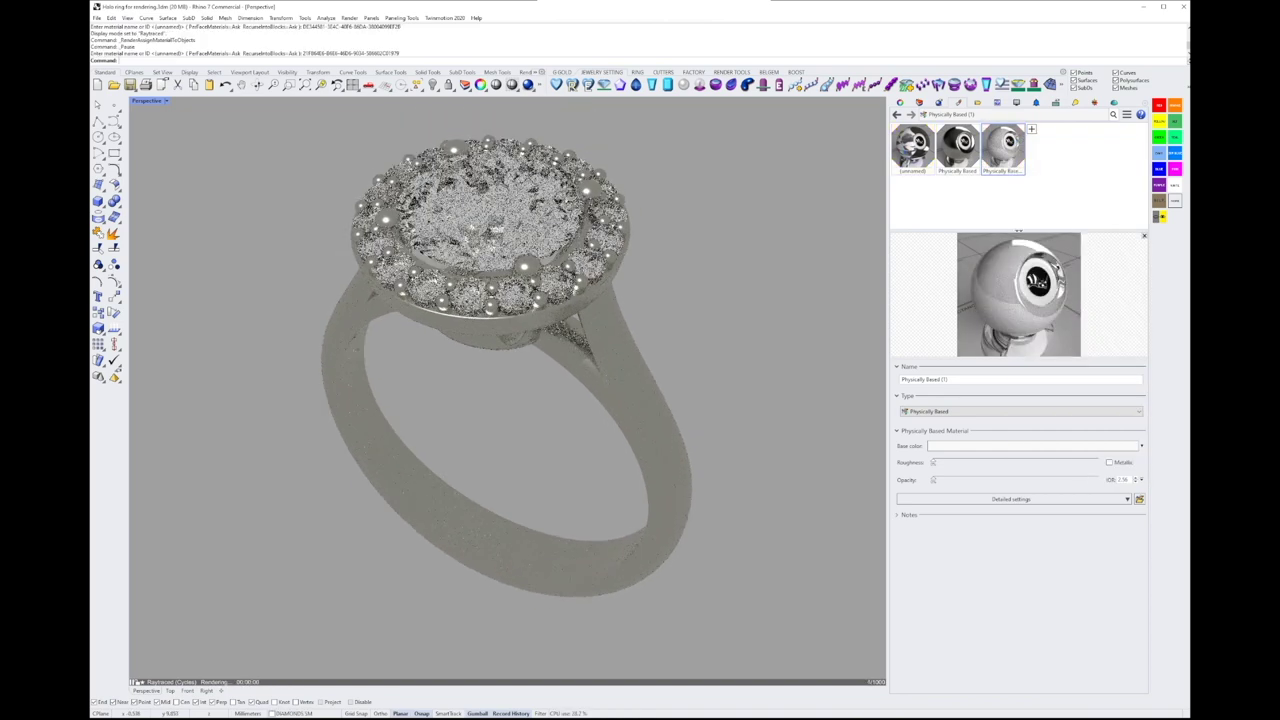
- Turn on the ground plane and change its material type from Plaster to Physically Based
left_click(1056, 102)
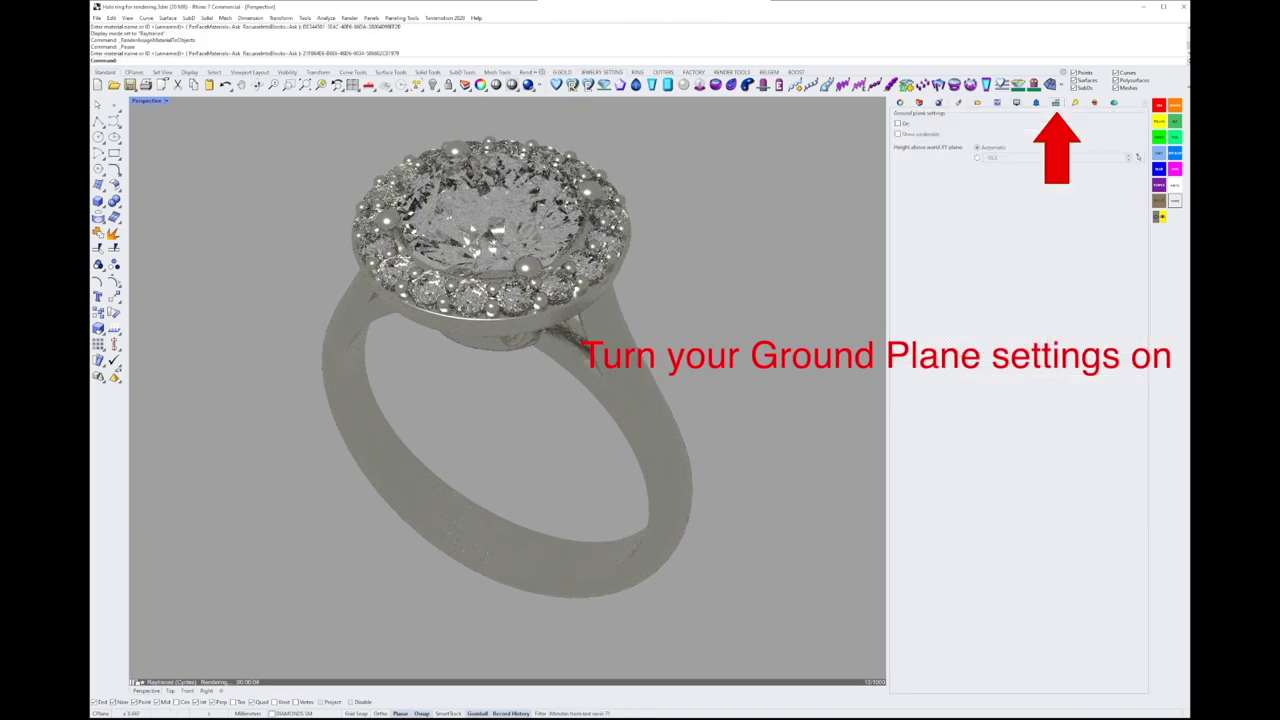
left_click(898, 123)
scroll(362, 297, "down", 2)
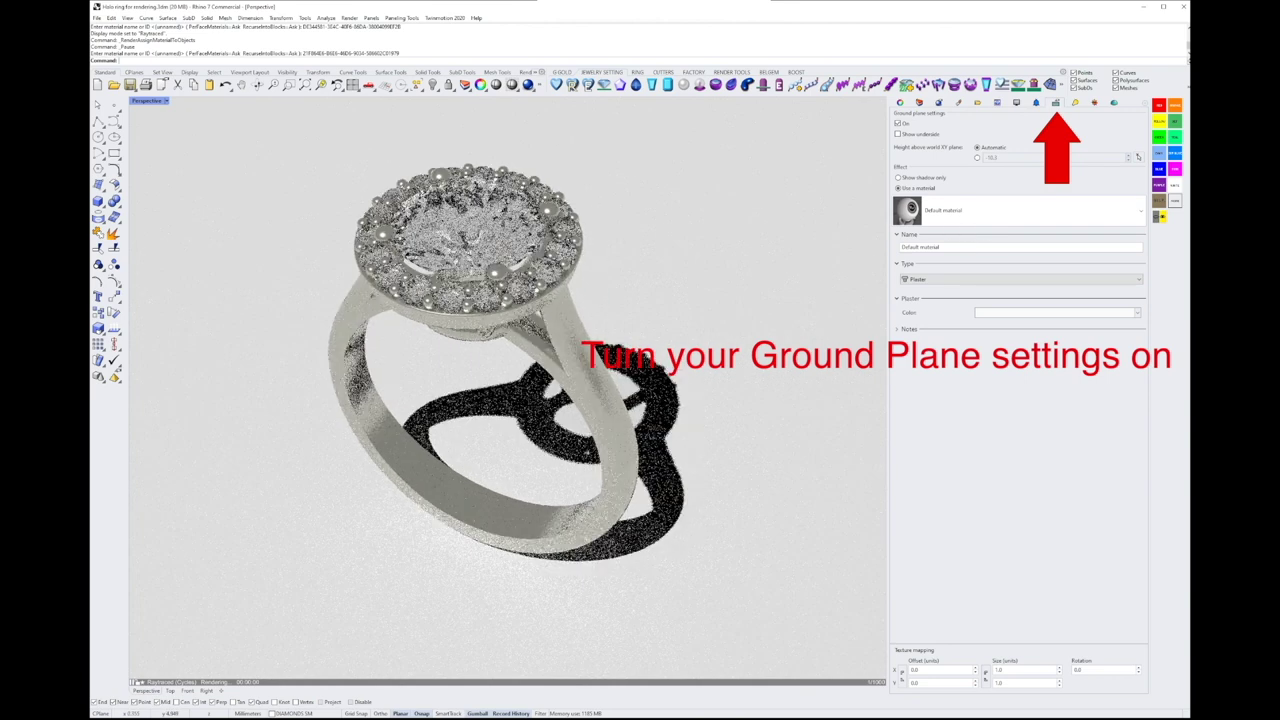
left_click(1020, 279)
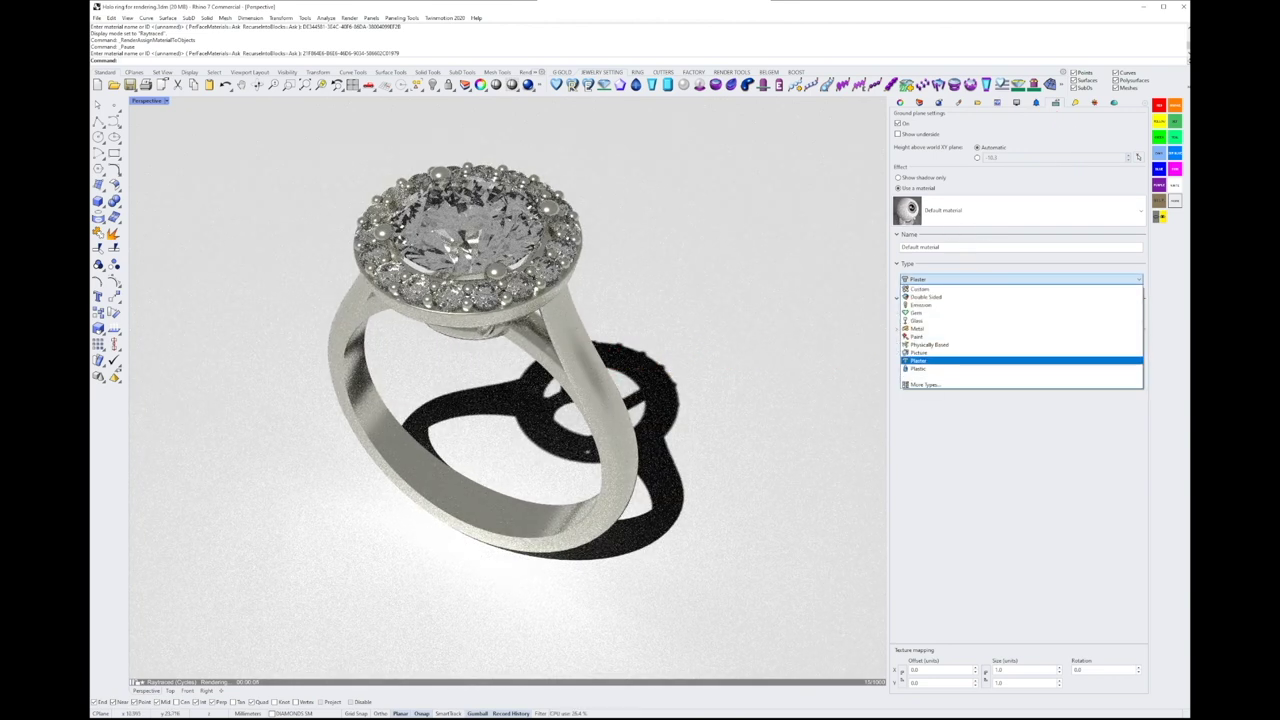
left_click(929, 344)
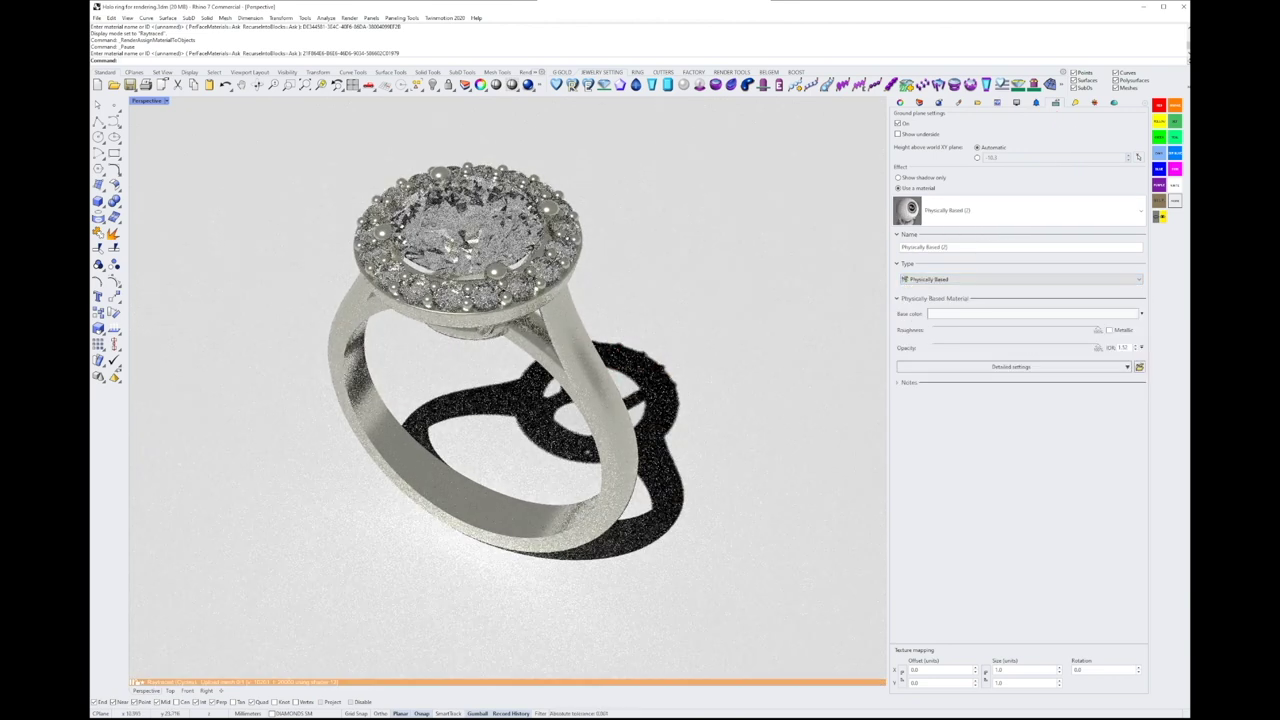
- Set the ground plane material's base color to dark grey and lower its roughness to make it slightly reflective
left_click(1032, 313)
left_click_drag(282, 197, 282, 241)
left_click(338, 320)
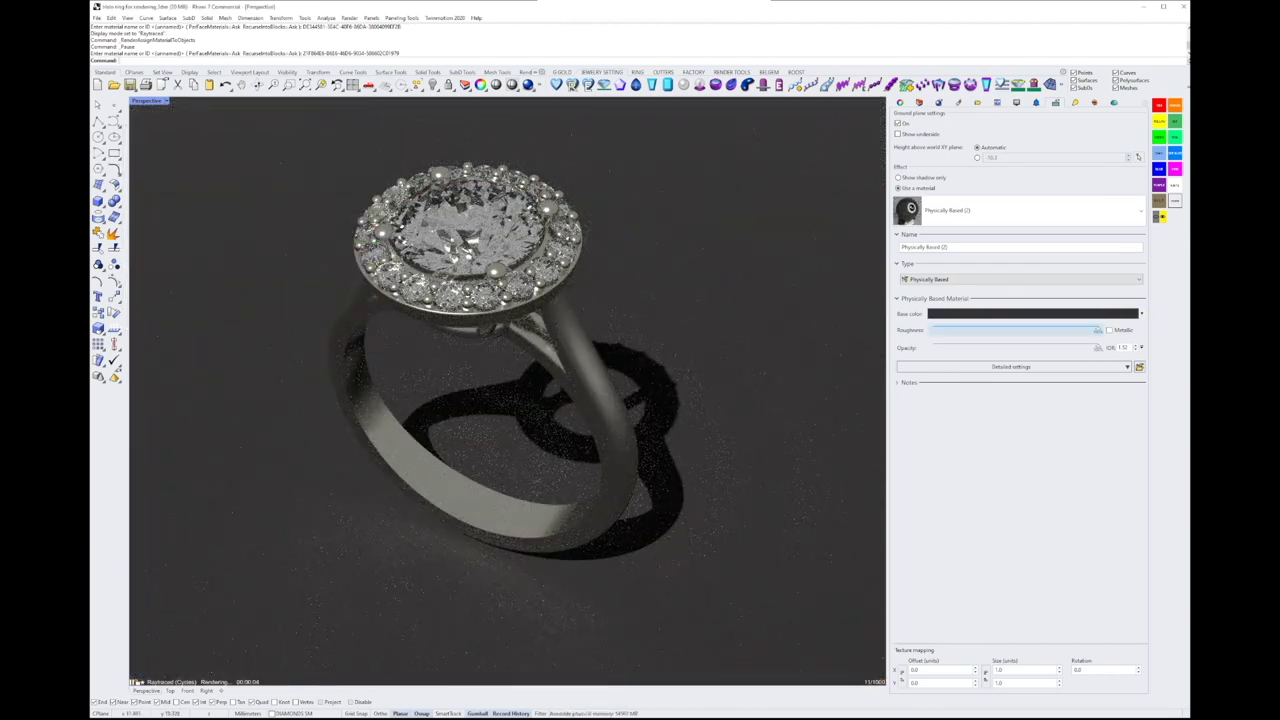
left_click_drag(973, 329, 969, 329)
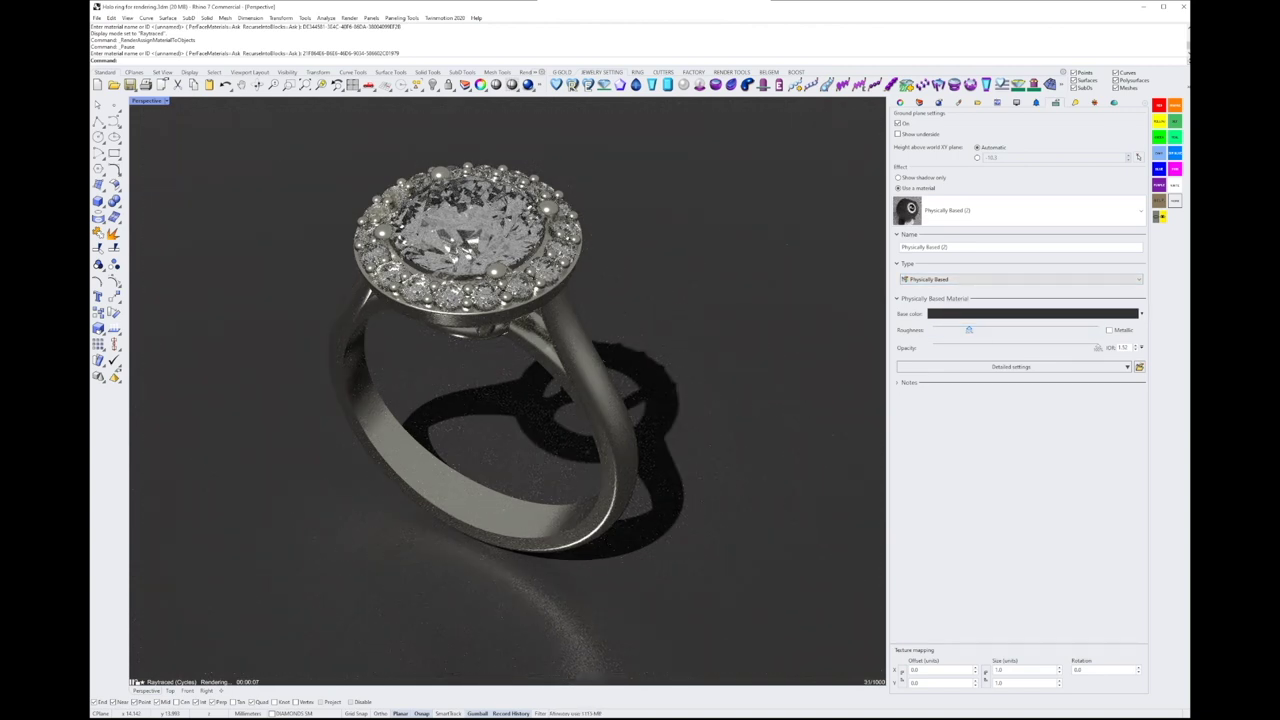
- Lighten the base color of the ring's Physically Based metal material to a pale grey and reduce its roughness
left_click(958, 102)
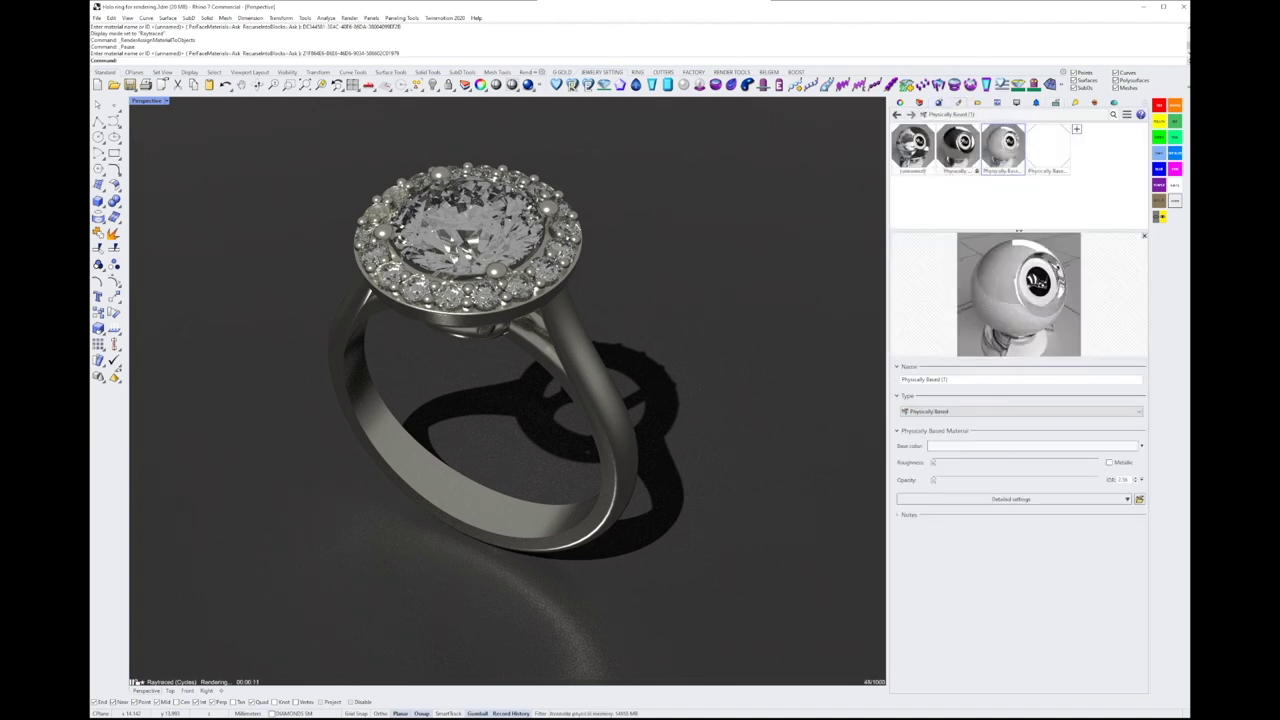
left_click(957, 147)
left_click(1032, 445)
left_click(284, 191)
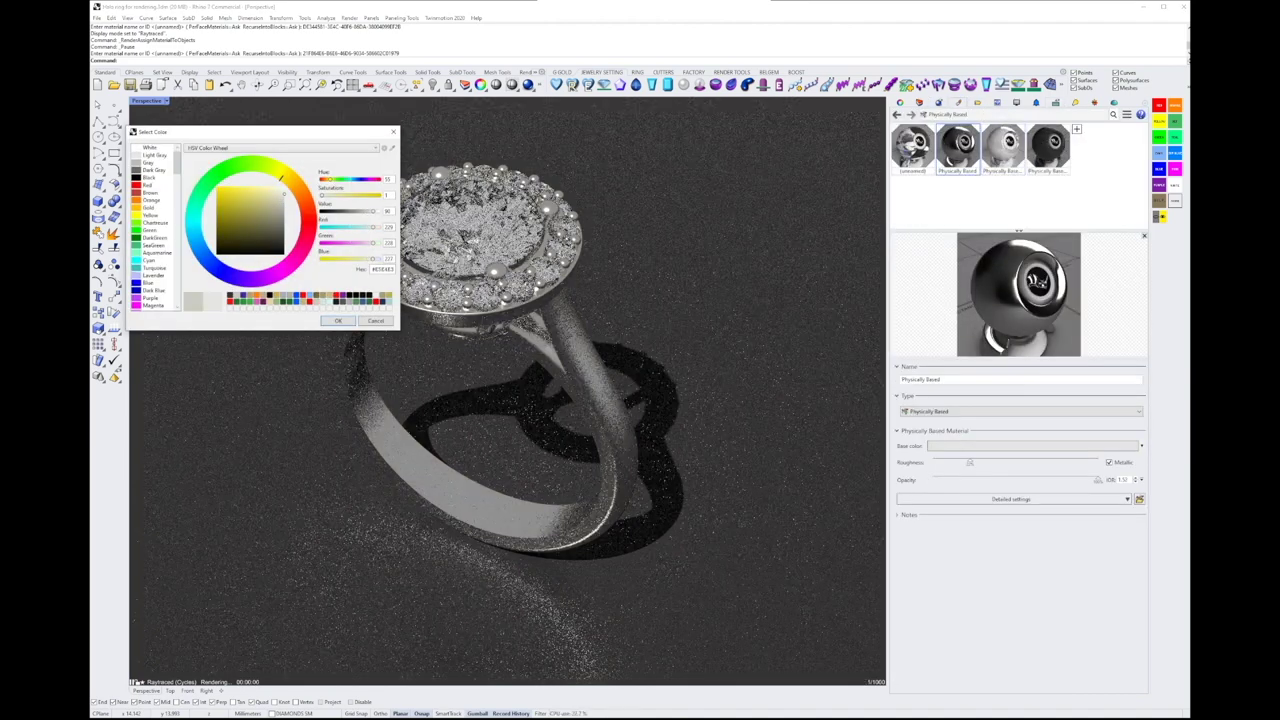
left_click(338, 320)
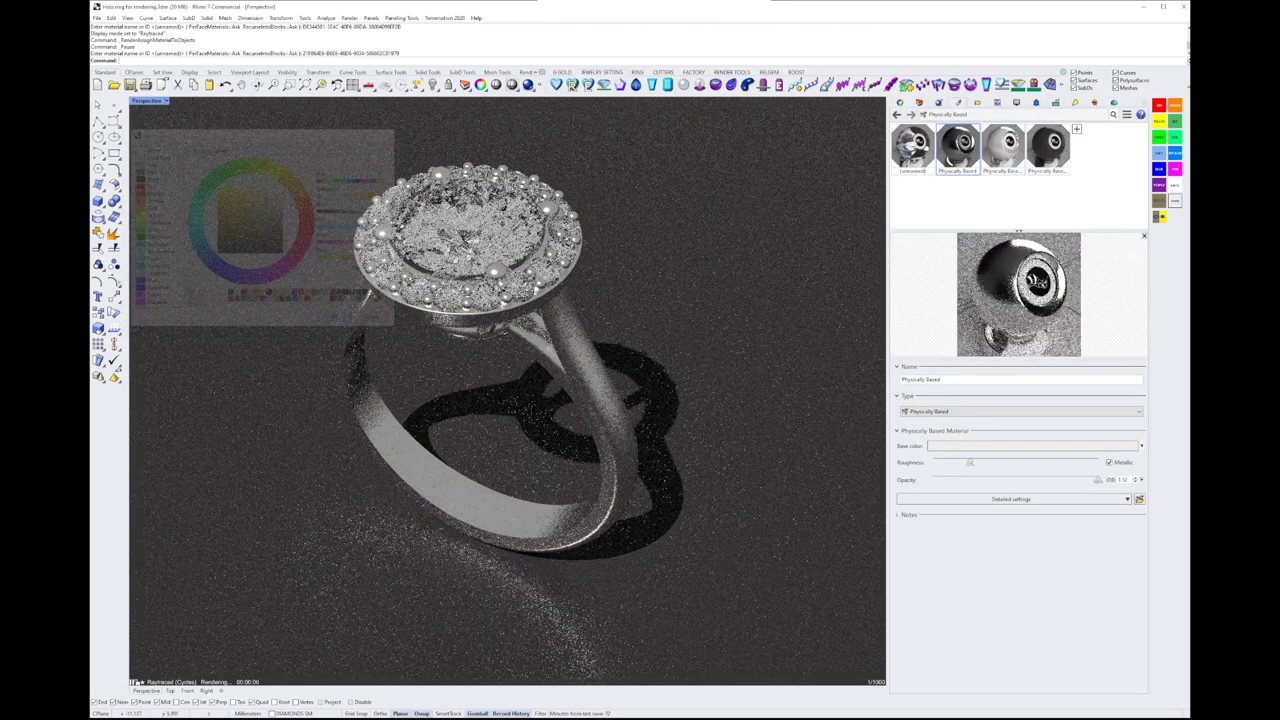
mouse_move(969, 462)
left_mouse_down()
mouse_move(943, 462)
mouse_move(983, 462)
mouse_move(946, 462)
left_mouse_up()
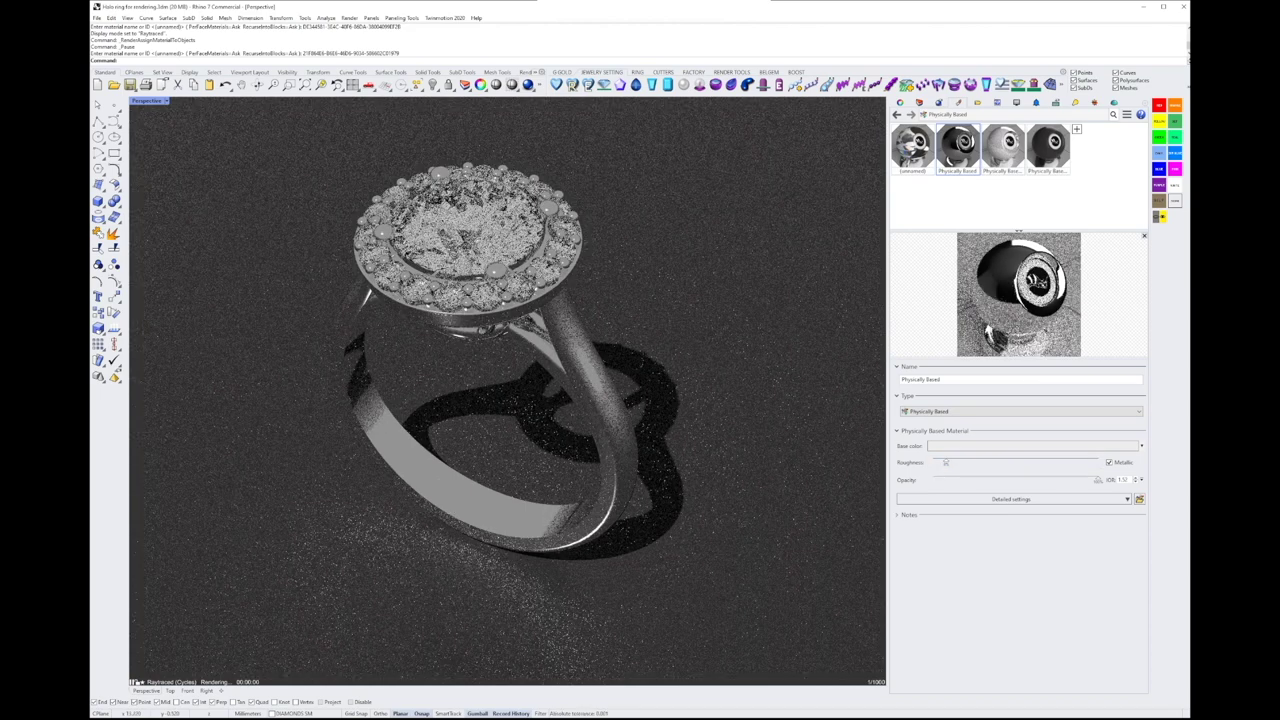
right_click_drag(590, 420, 570, 315)
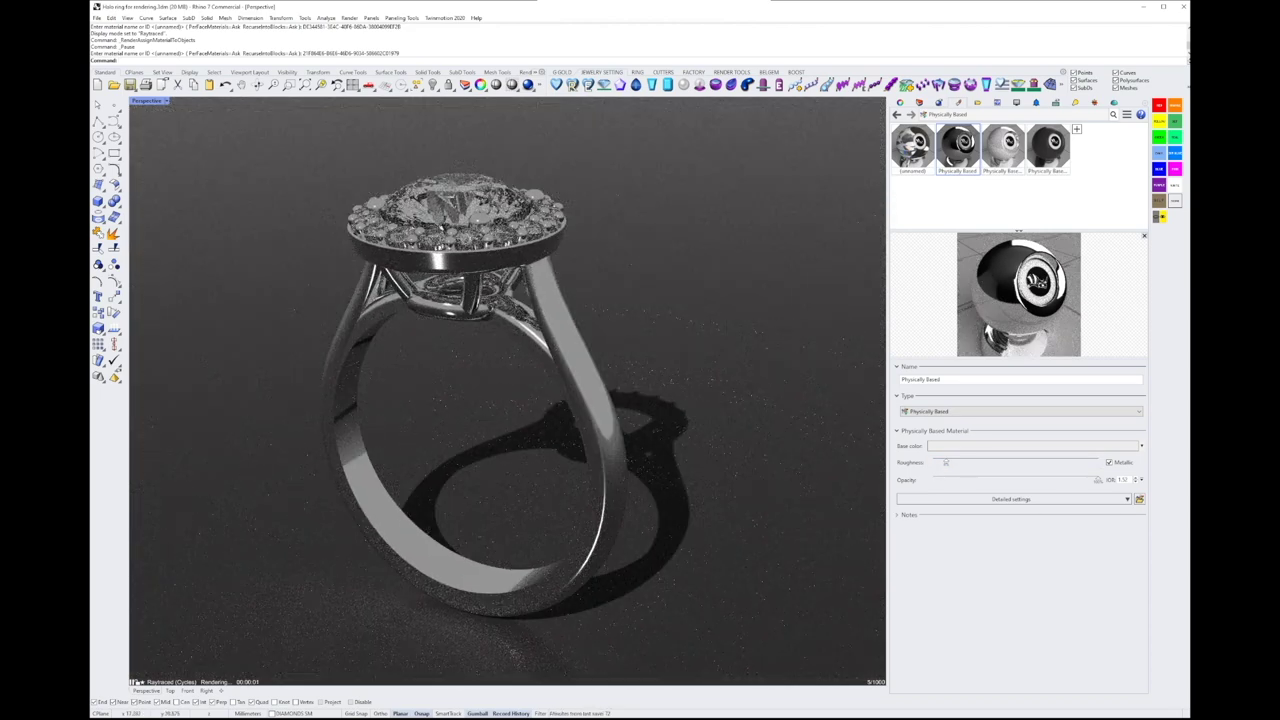
- Switch the sun to manual control and set its azimuth to 90° and its altitude to about 40°
left_click(1056, 102)
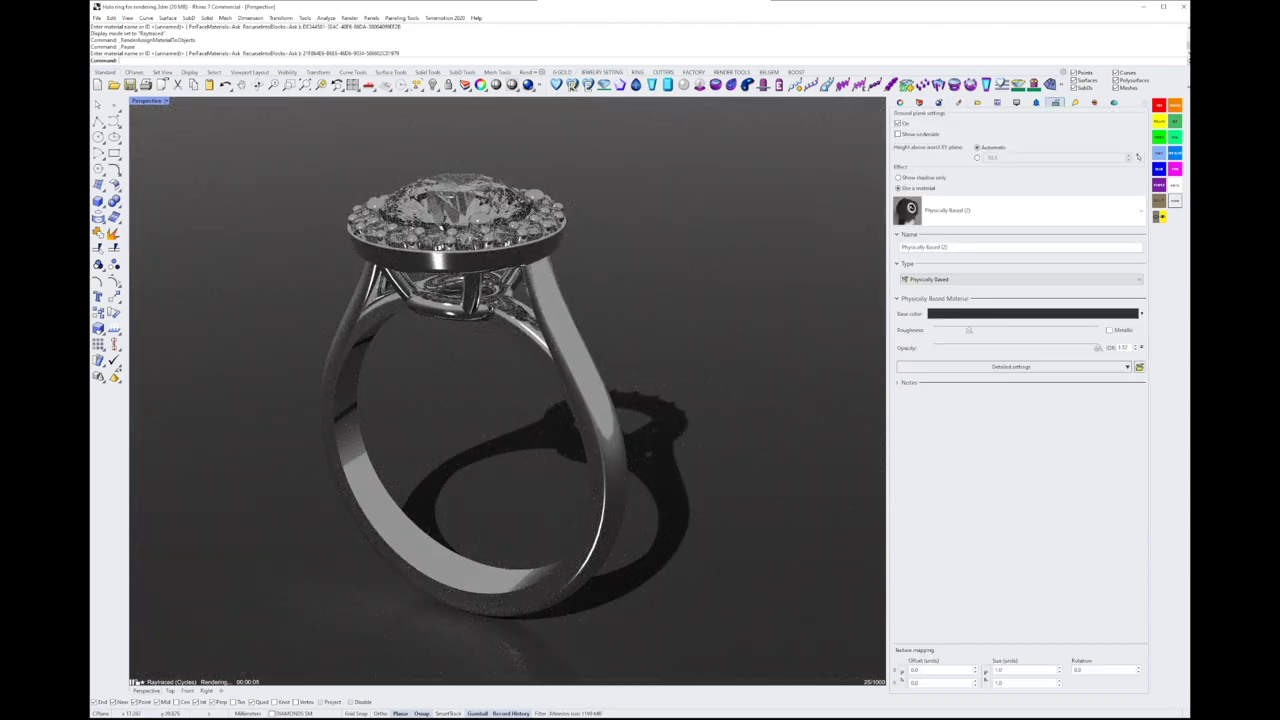
left_click(1075, 102)
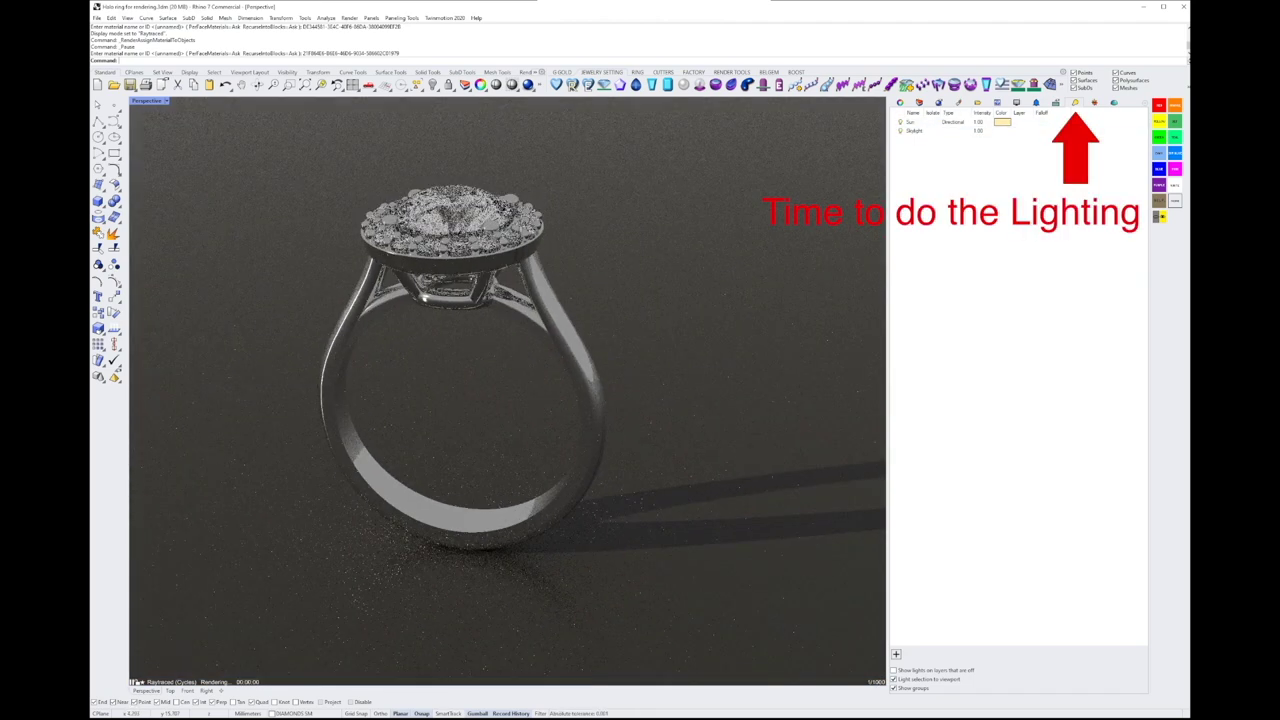
right_click_drag(507, 390, 655, 440)
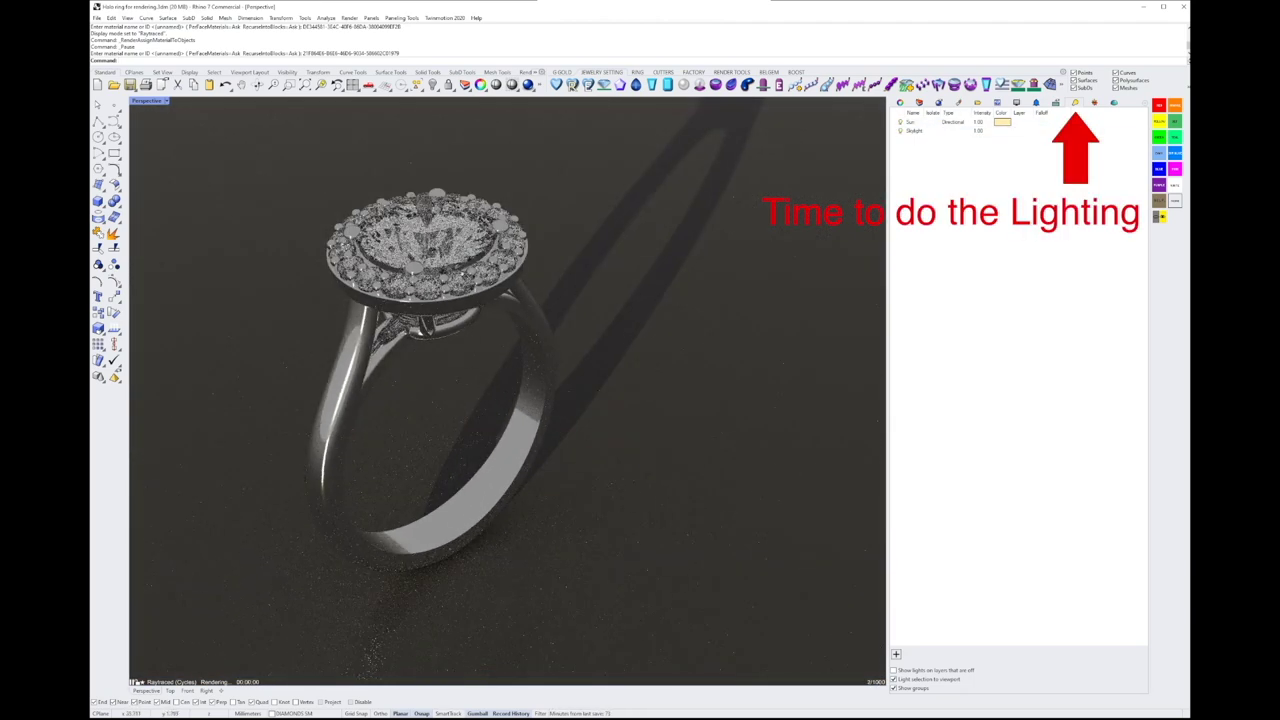
left_click(1094, 103)
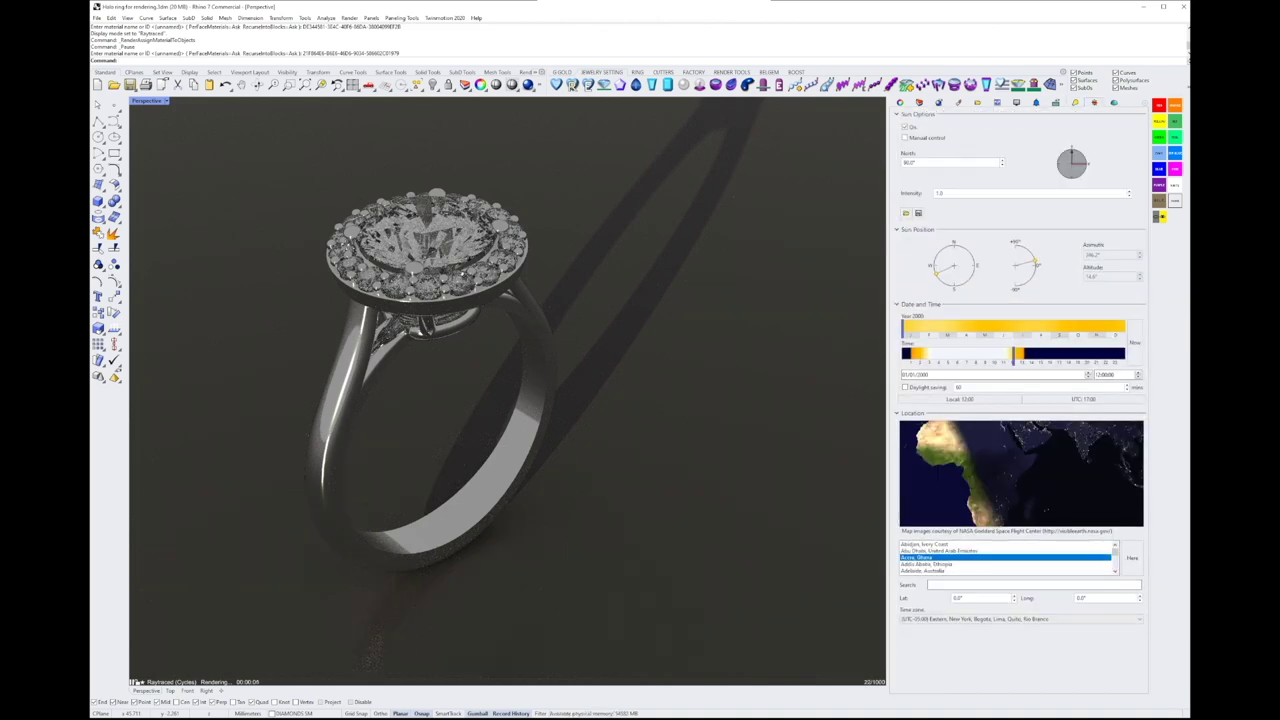
left_click(905, 137)
left_click_drag(1035, 261, 1030, 252)
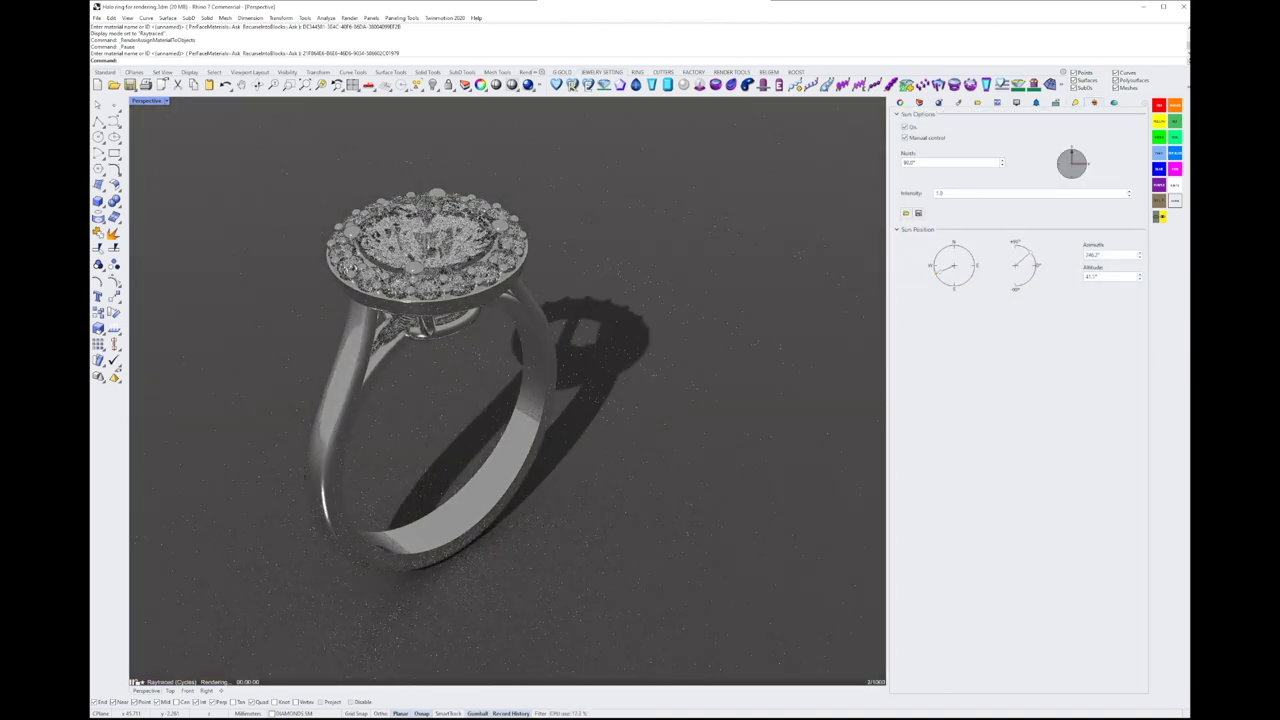
left_click_drag(938, 272, 972, 265)
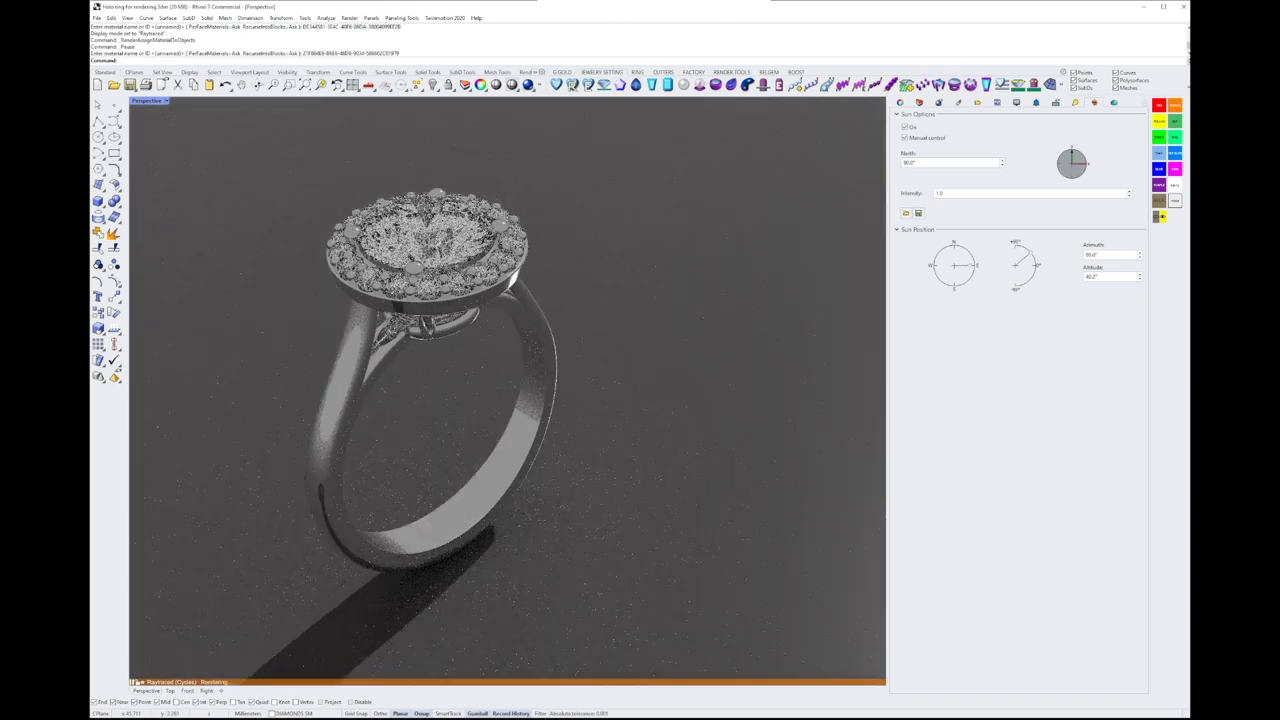
right_click_drag(430, 170, 314, 115)
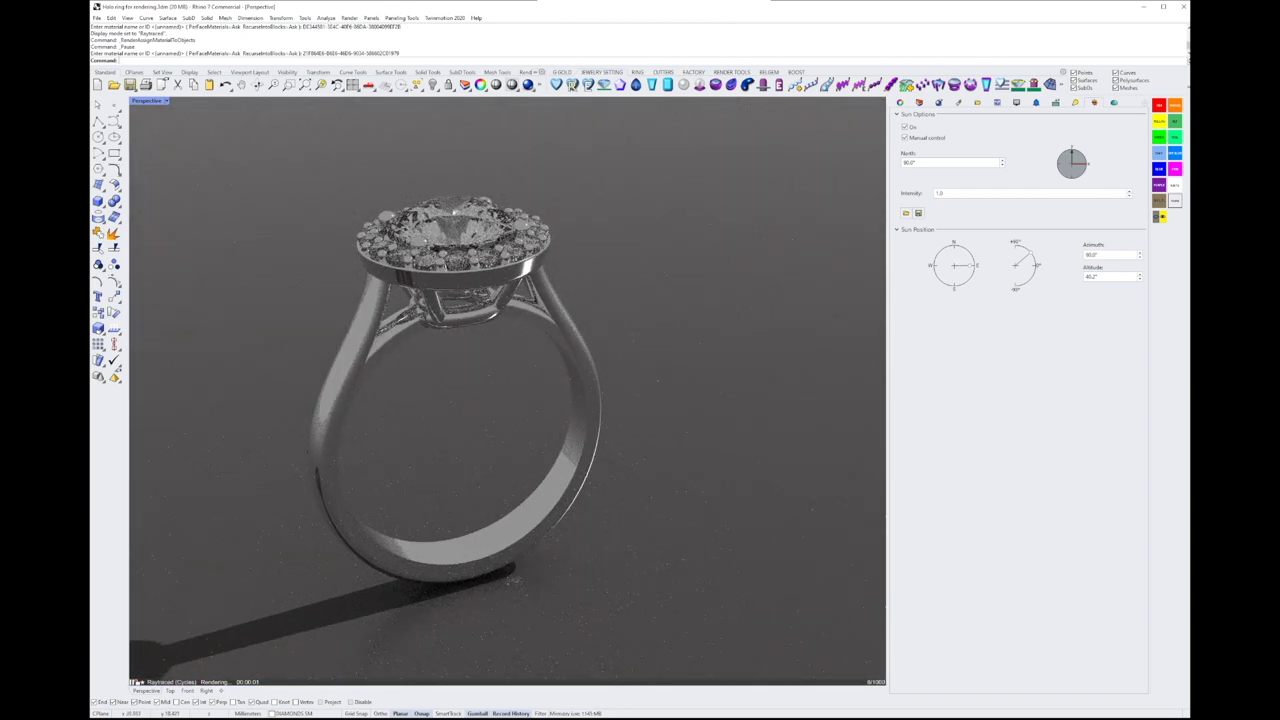
- Replace the Studio environment's background image with the kloofendal_48d_partly_cloudy_8k file from the jewellery renders' HDRI assets folder
left_click(1114, 102)
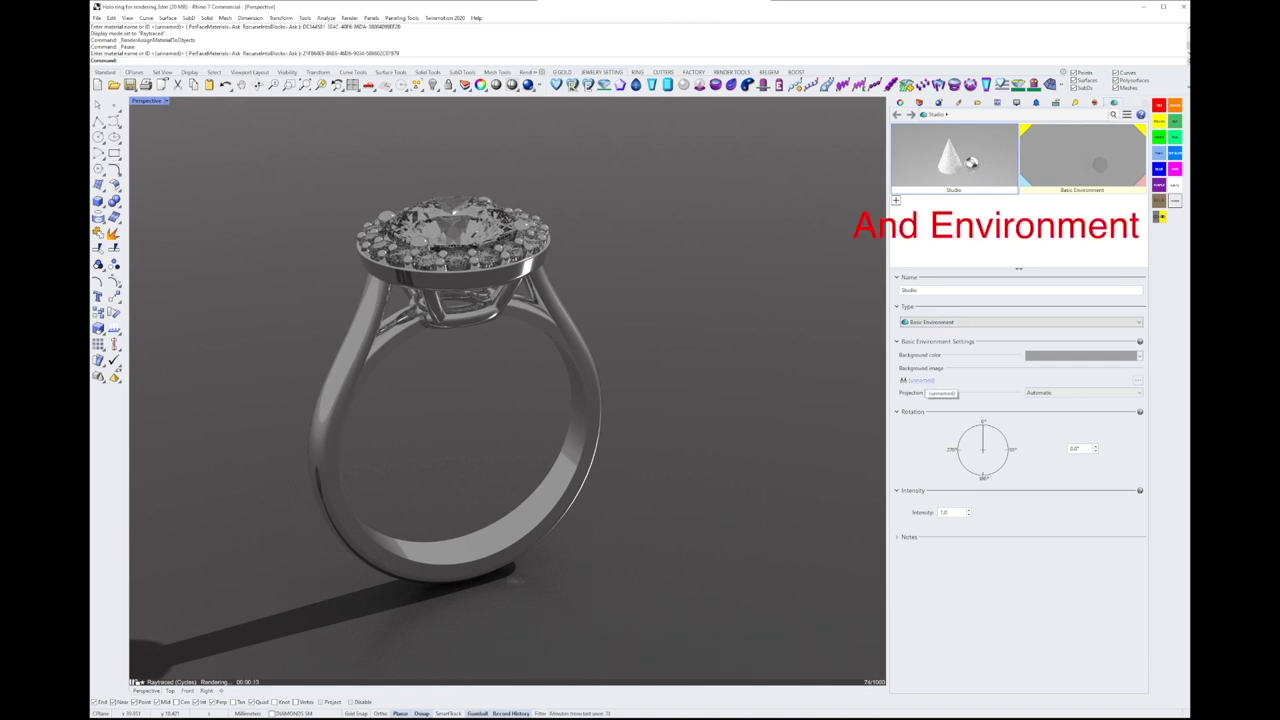
left_click(924, 380)
left_click(1121, 420)
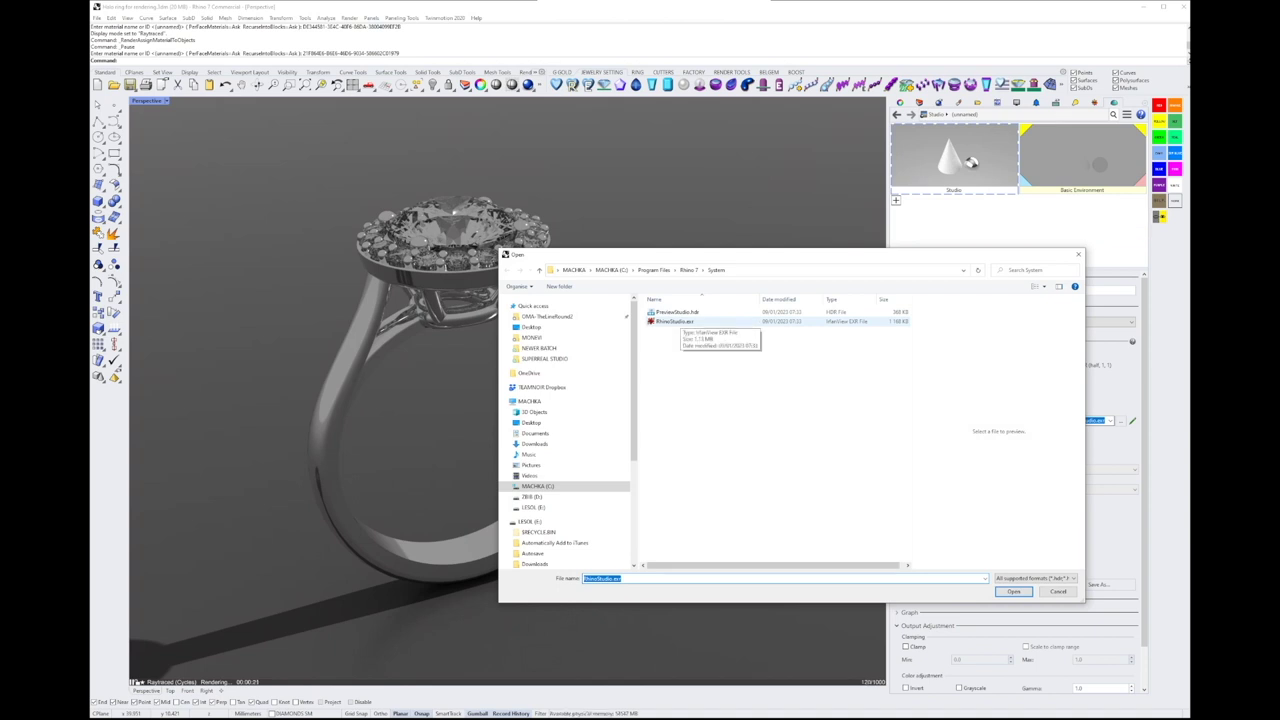
scroll(565, 450, "down", 3)
left_click(545, 521)
double_click(667, 330)
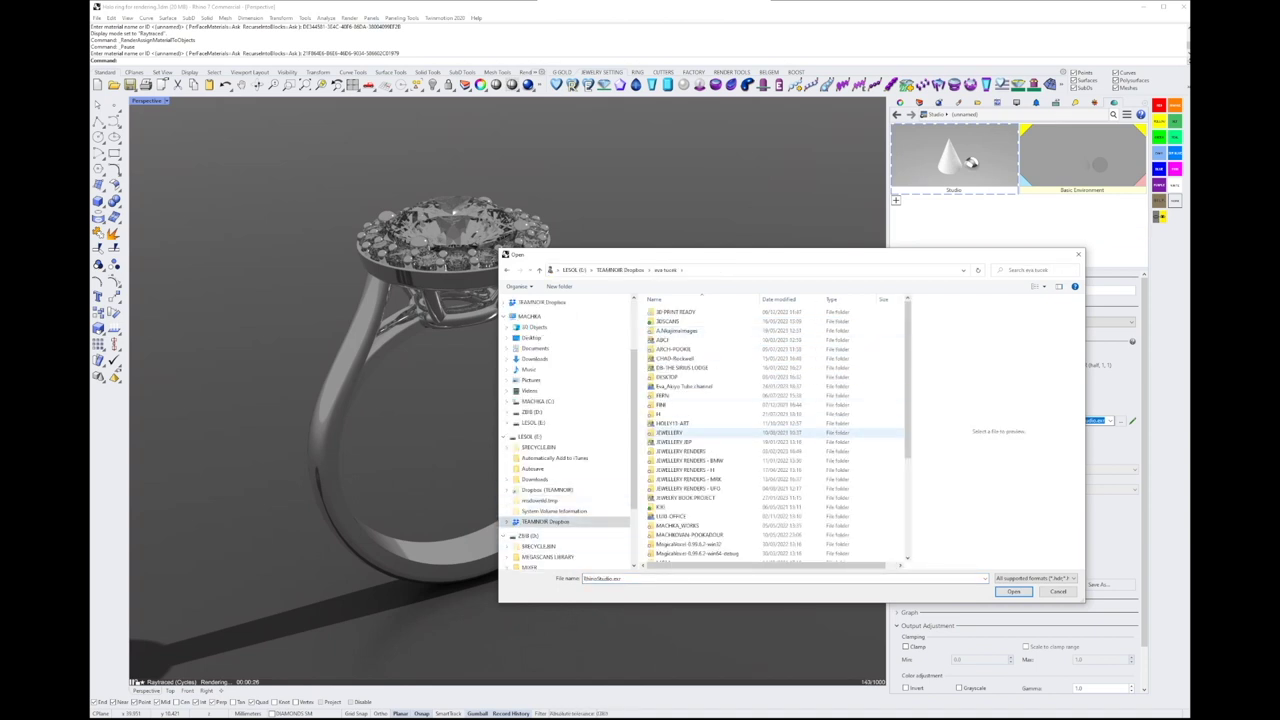
double_click(675, 452)
double_click(666, 321)
double_click(662, 358)
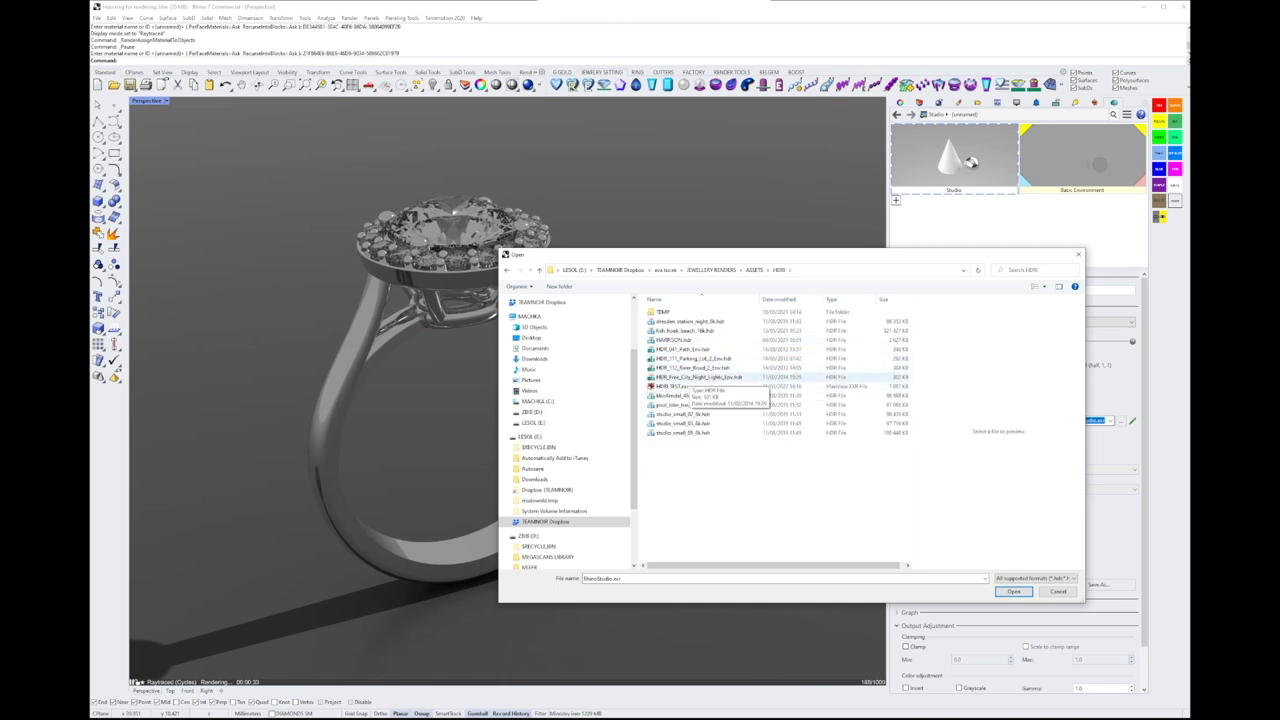
left_click(698, 396)
key("Return")
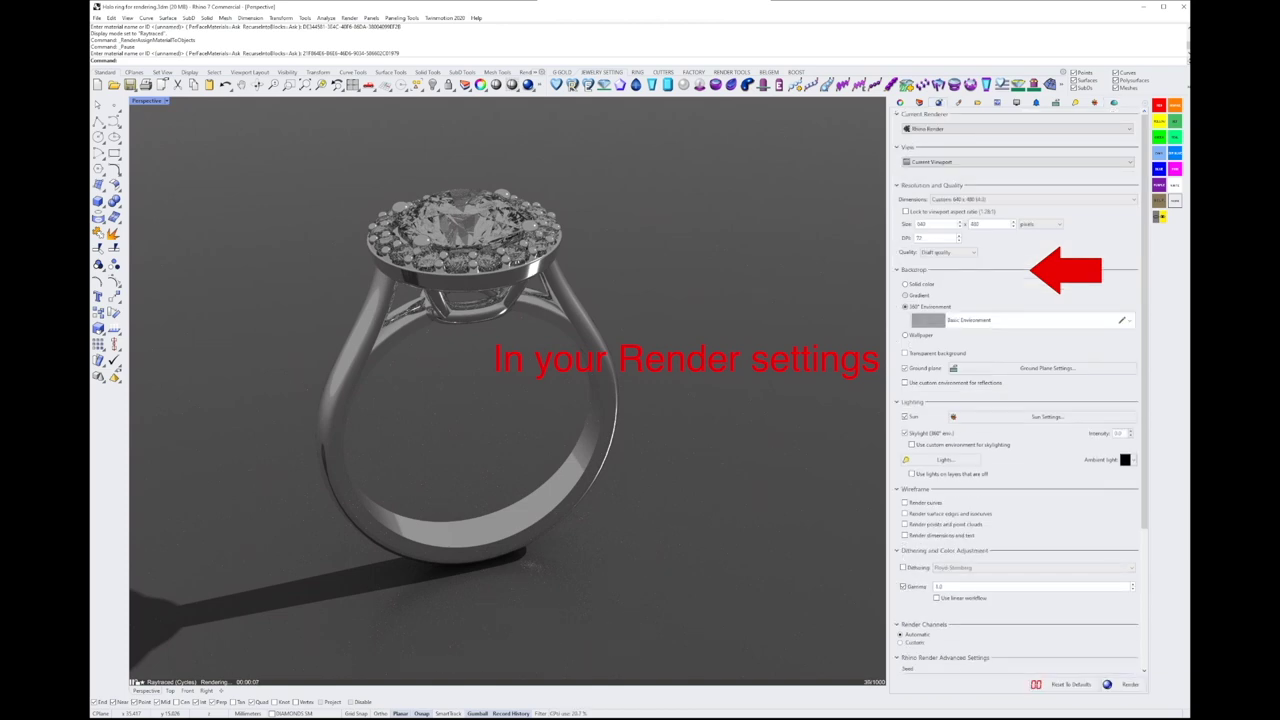
- Enable the Studio environment as the custom environment for reflections and set the render backdrop to a solid color
left_click(905, 382)
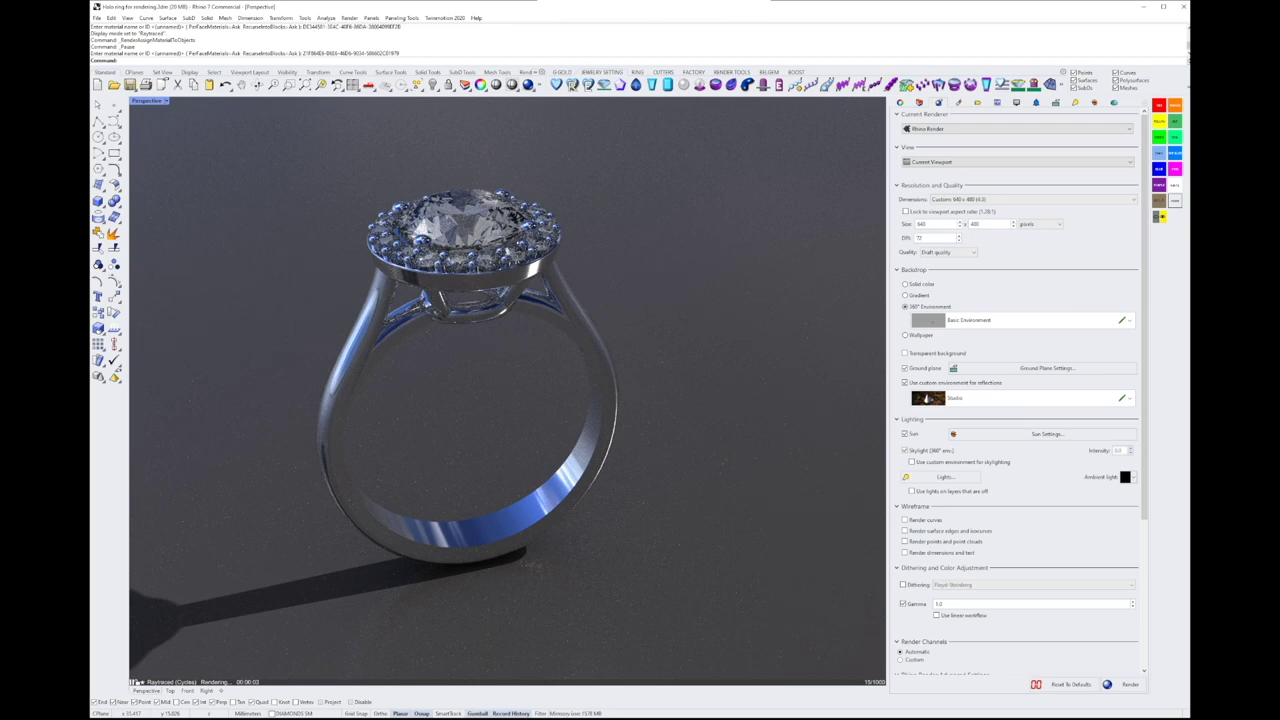
left_click(905, 284)
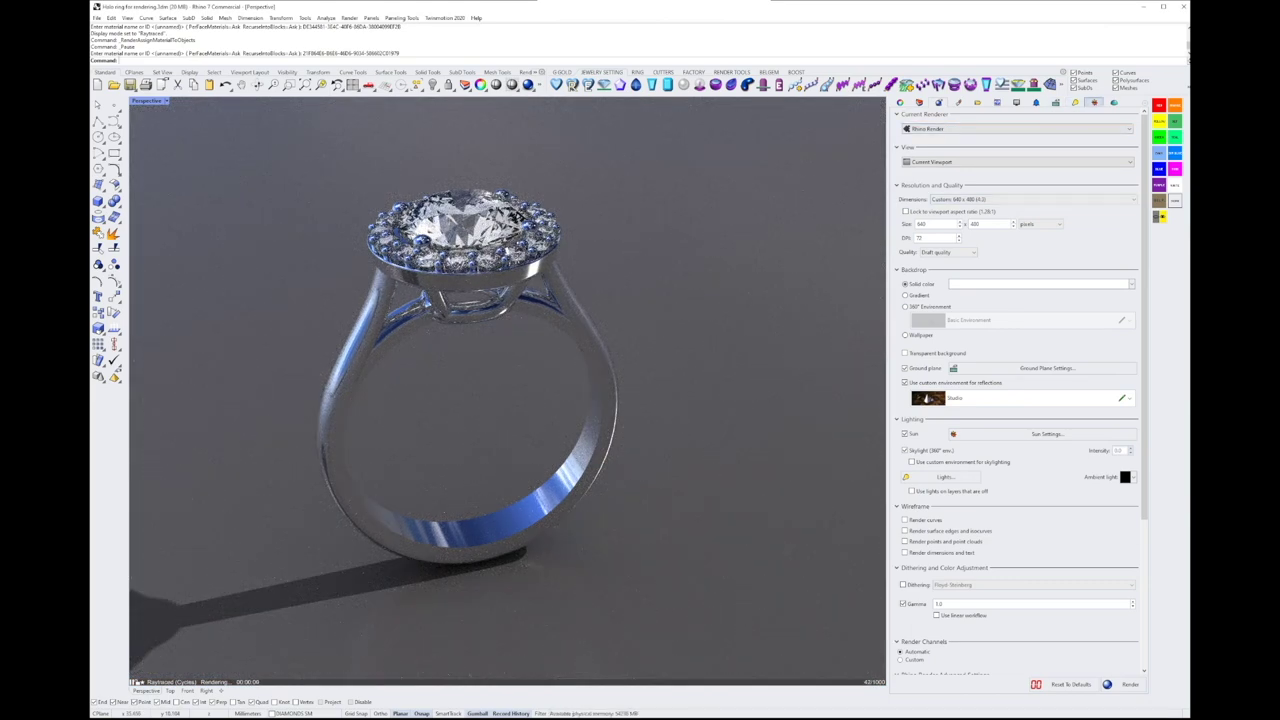
- Make the Studio environment's HDR texture grayscale and view the ring from a new angle
left_click(1114, 103)
scroll(1020, 490, "down", 2)
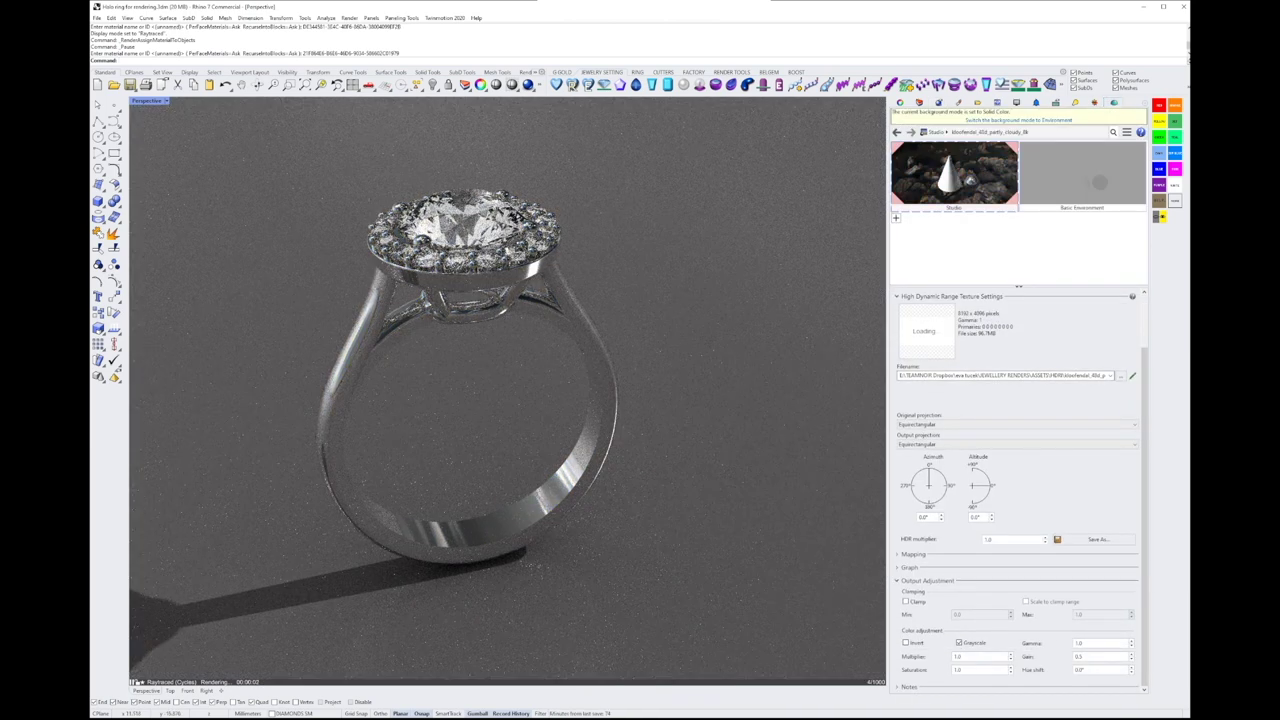
right_click_drag(440, 400, 670, 410)
right_click_drag(540, 420, 570, 435)
scroll(610, 431, "up", 4)
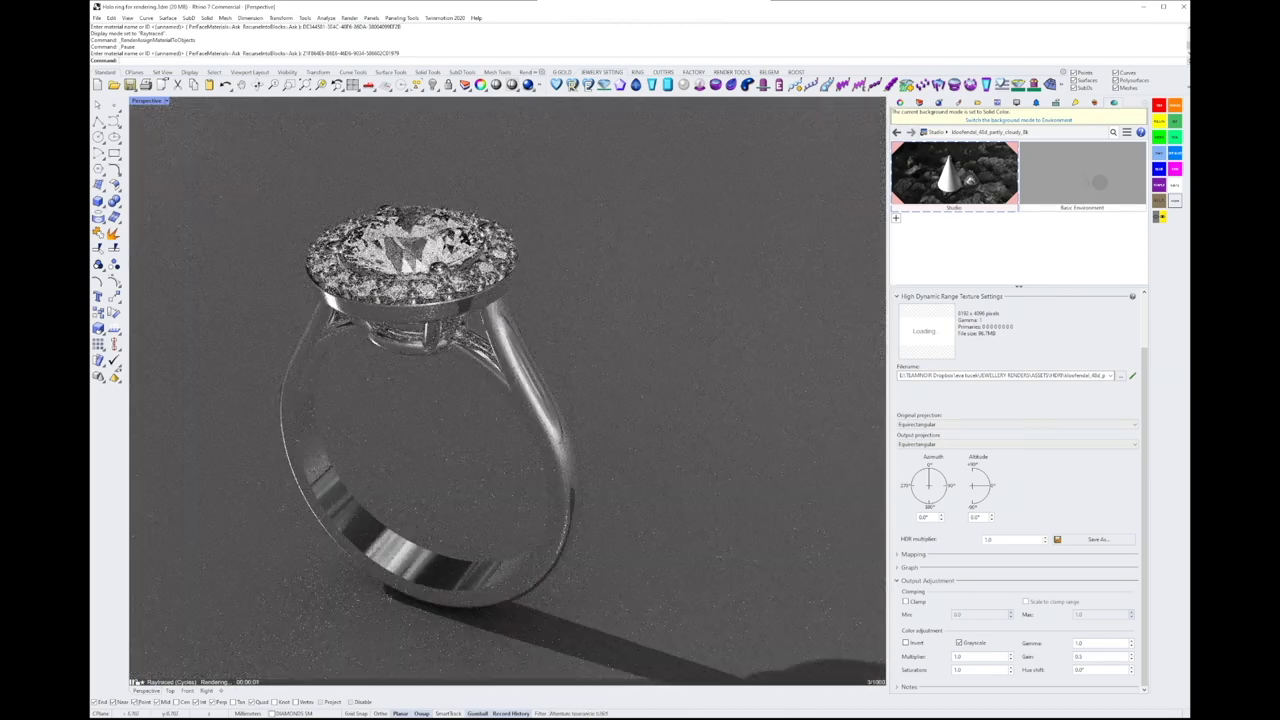
- Turn on edge softening for the ring's metal body with a softening value of 0.05
left_click(560, 440)
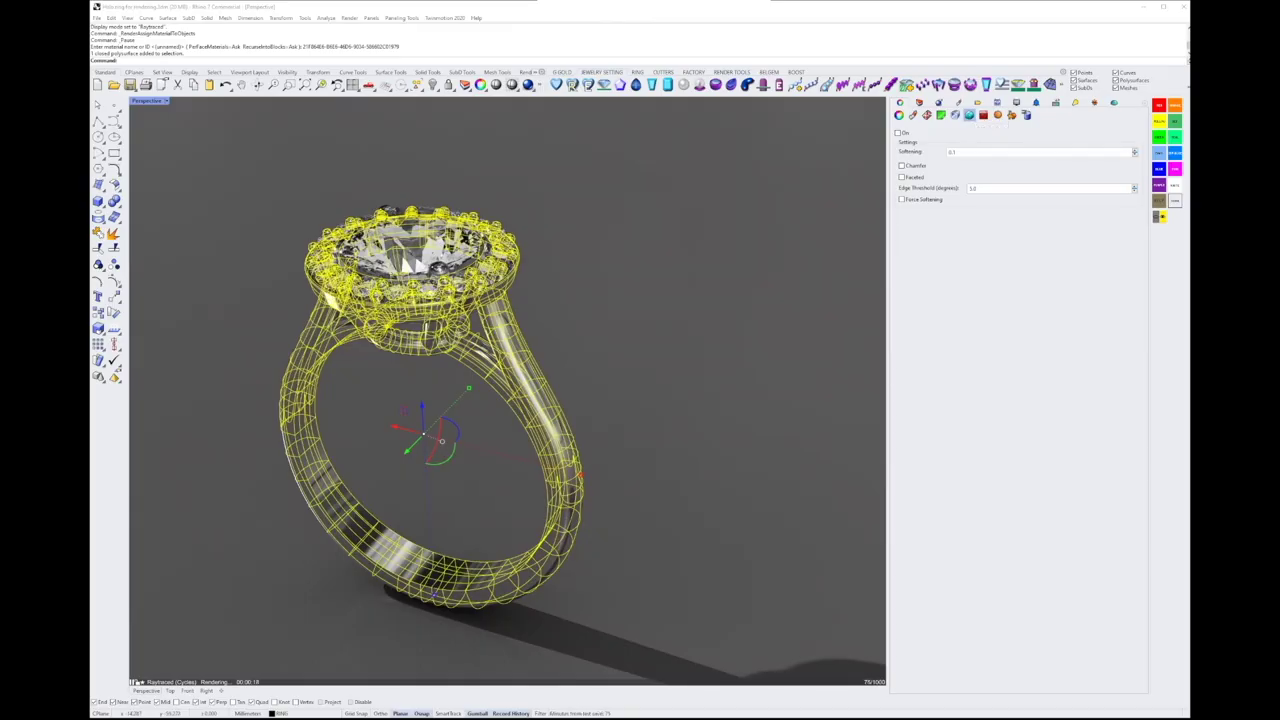
left_click(898, 133)
double_click(951, 152)
type("0.05")
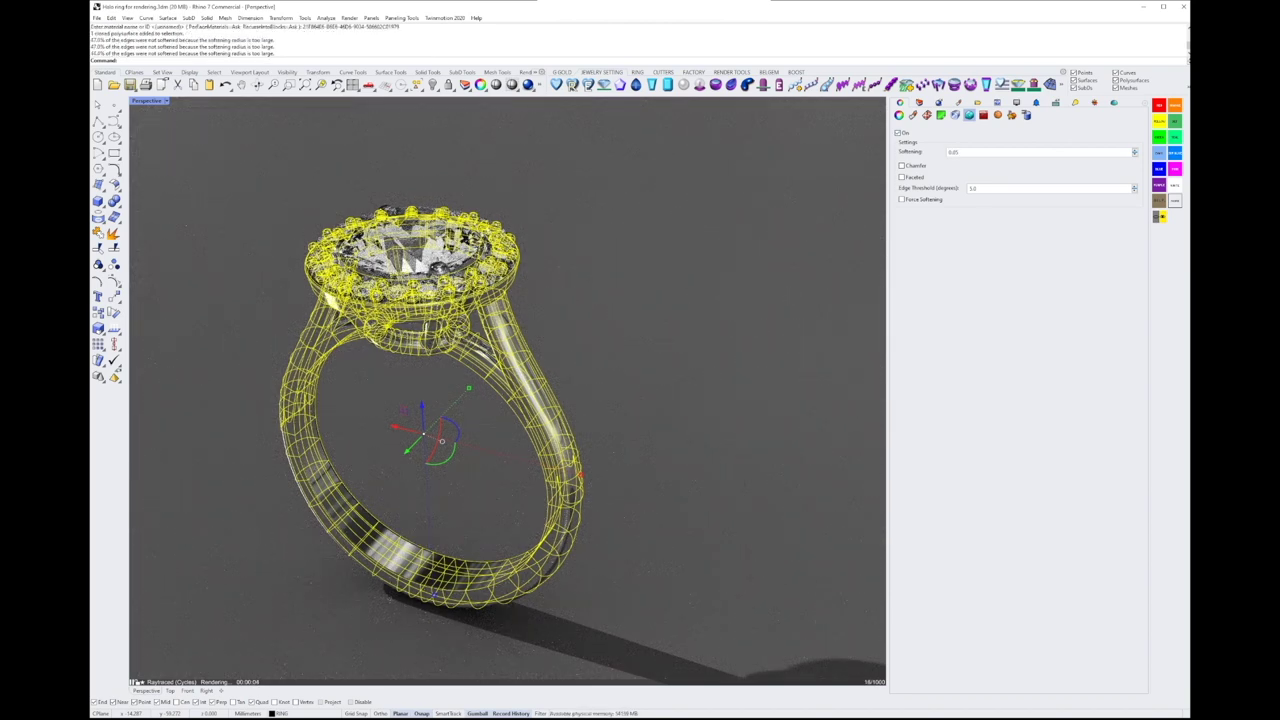
key("Escape")
right_click_drag(582, 344, 562, 340)
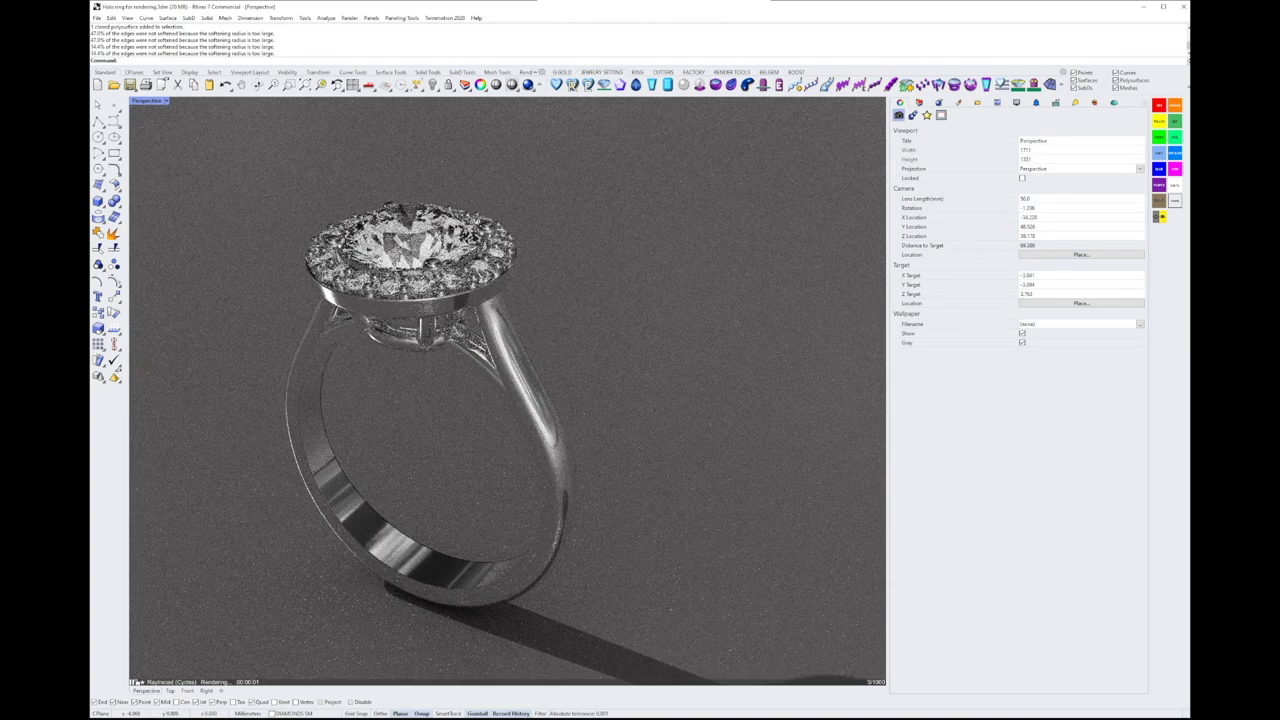
- Adjust the ring's edge softening radius and inspect the band's inner edges up close
scroll(410, 578, "up", 18)
left_click(413, 508)
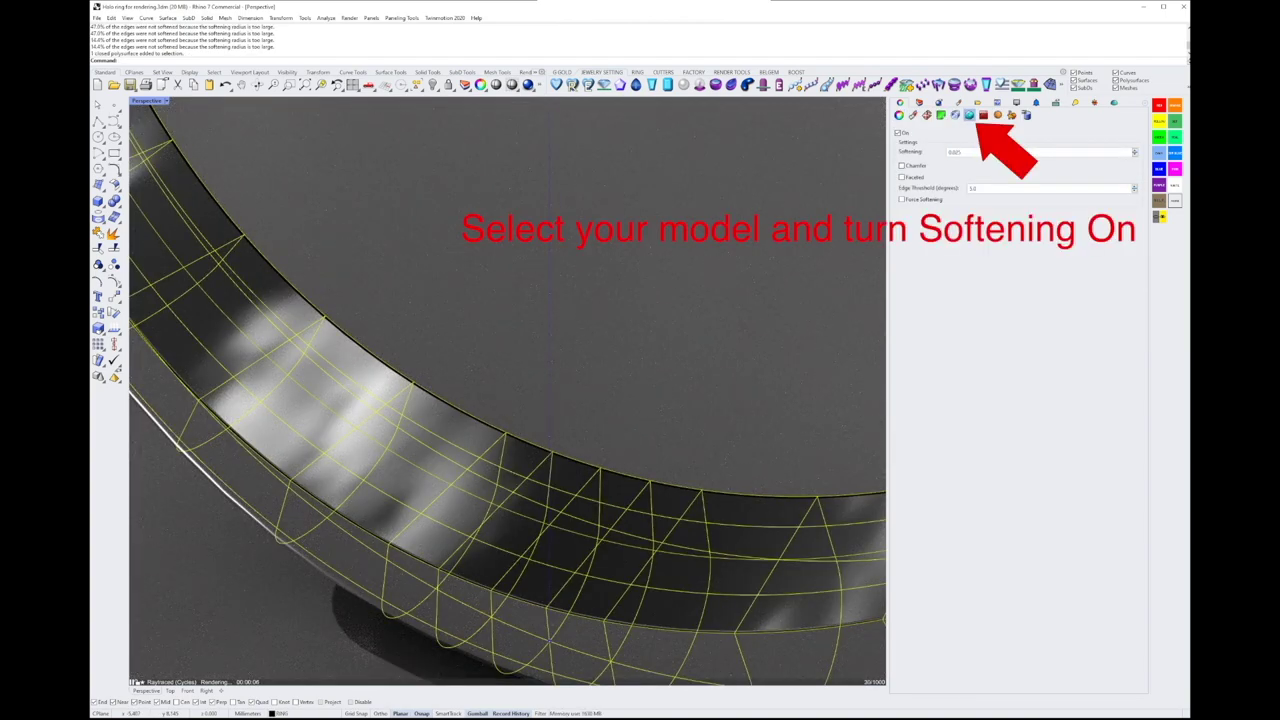
double_click(955, 152)
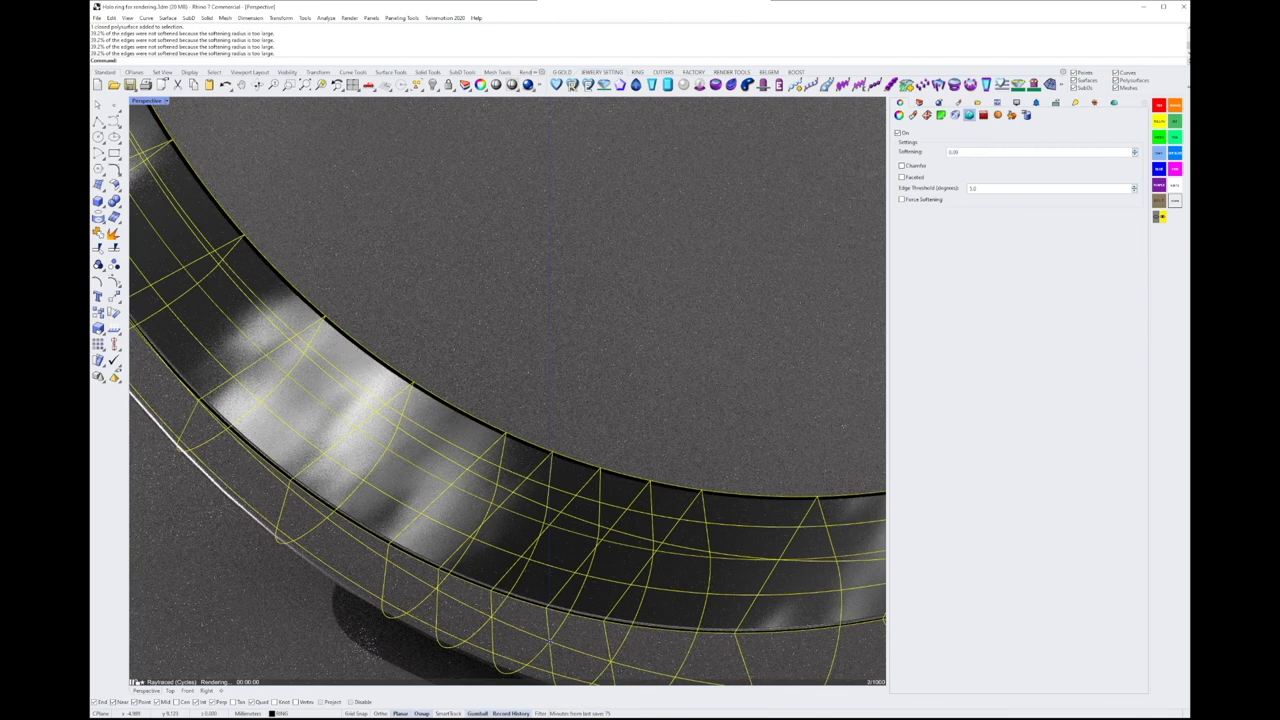
key("Escape")
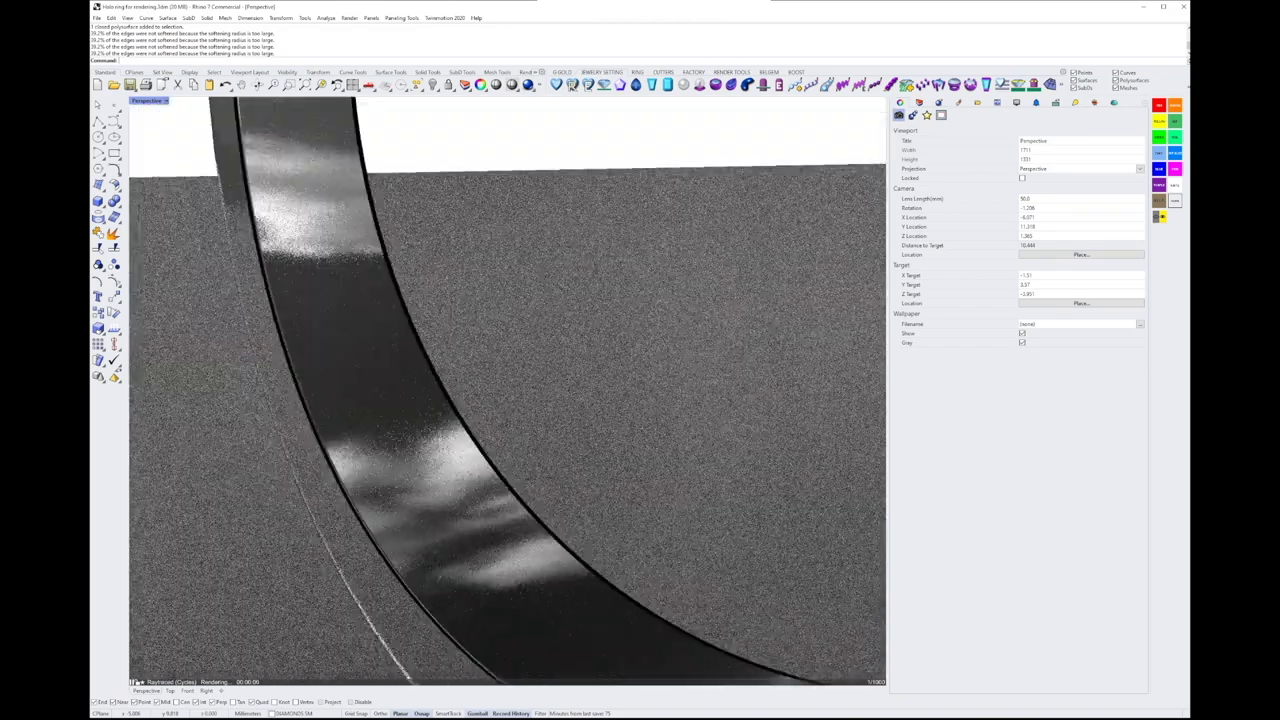
scroll(507, 390, "down", 8)
right_click_drag(507, 390, 507, 420)
- Try the Force Softening option on the ring, readjust its edge softening, and check the whole ring from other angles
left_click(803, 236)
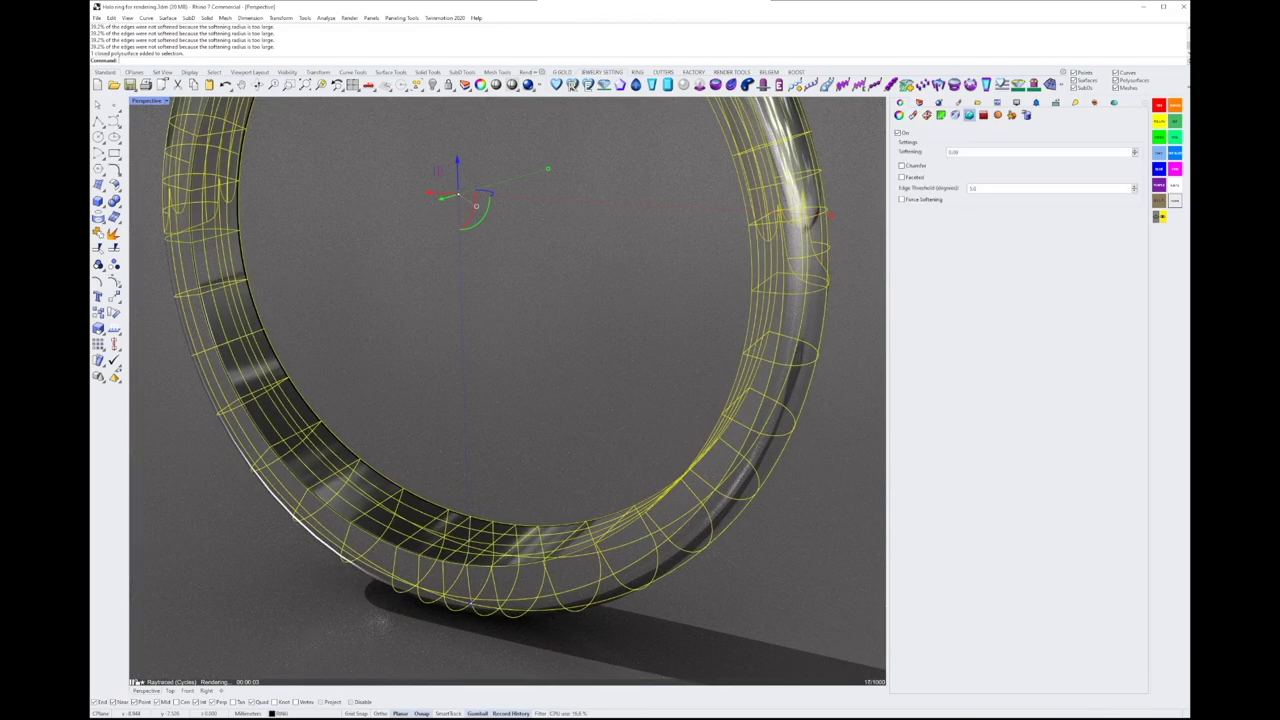
key("Return")
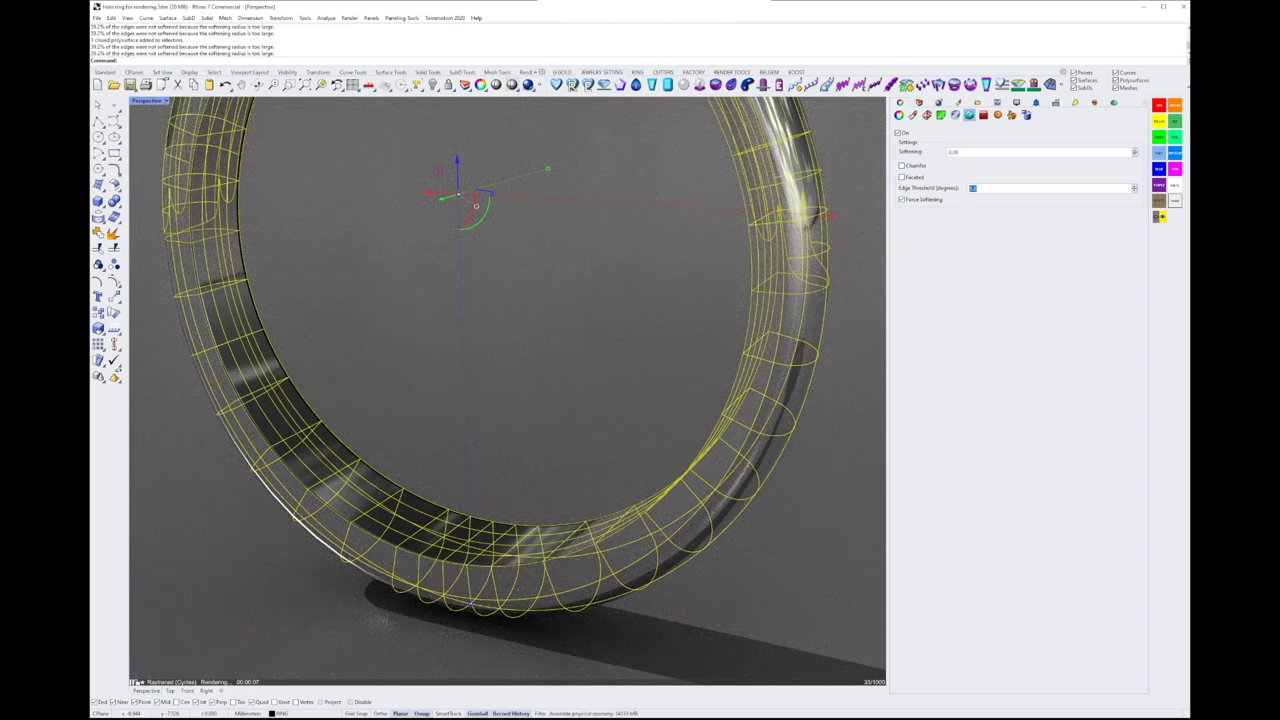
key("Return")
key("Escape")
scroll(451, 485, "down", 5)
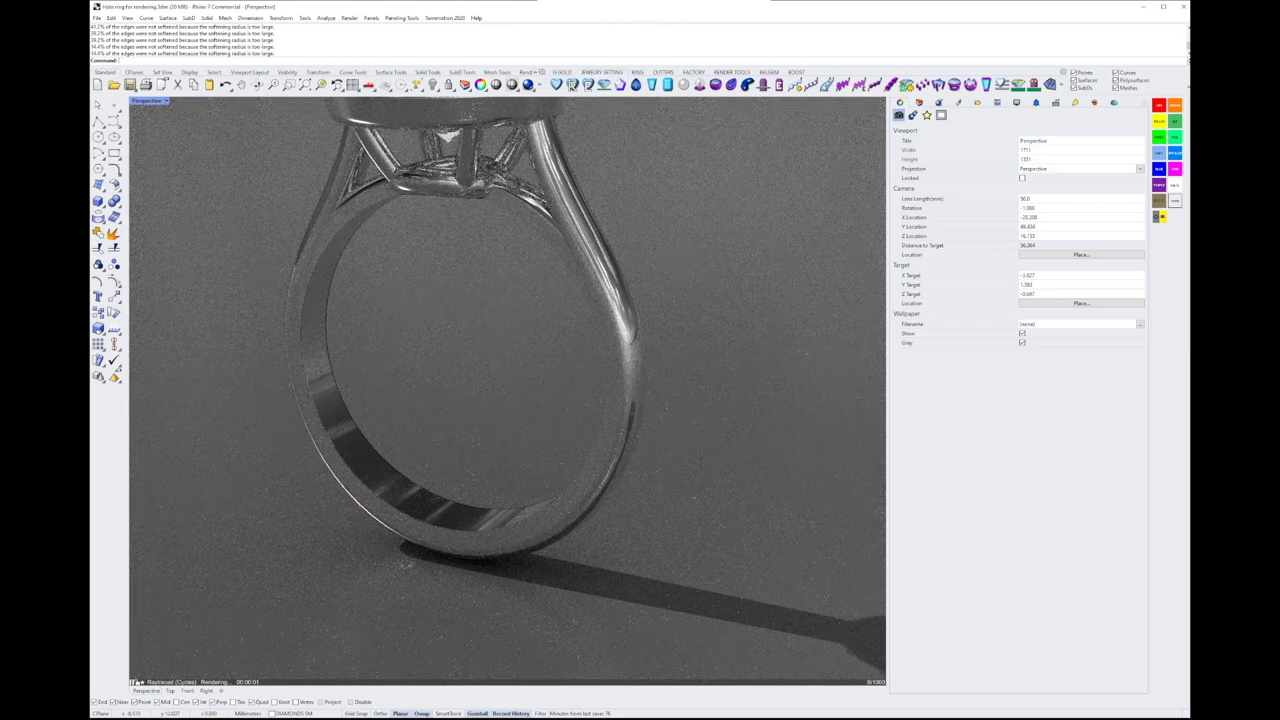
scroll(492, 462, "down", 2)
right_click_drag(485, 420, 700, 430)
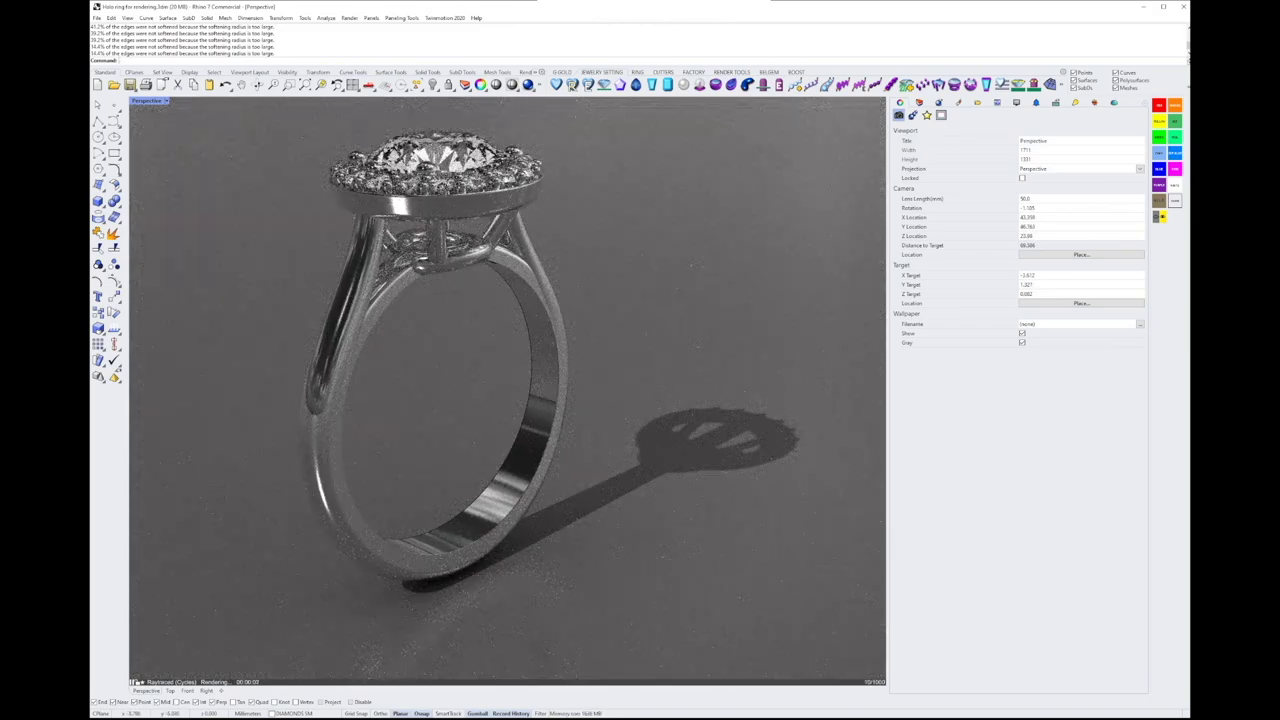
right_click_drag(440, 360, 505, 432)
scroll(505, 362, "down", 2)
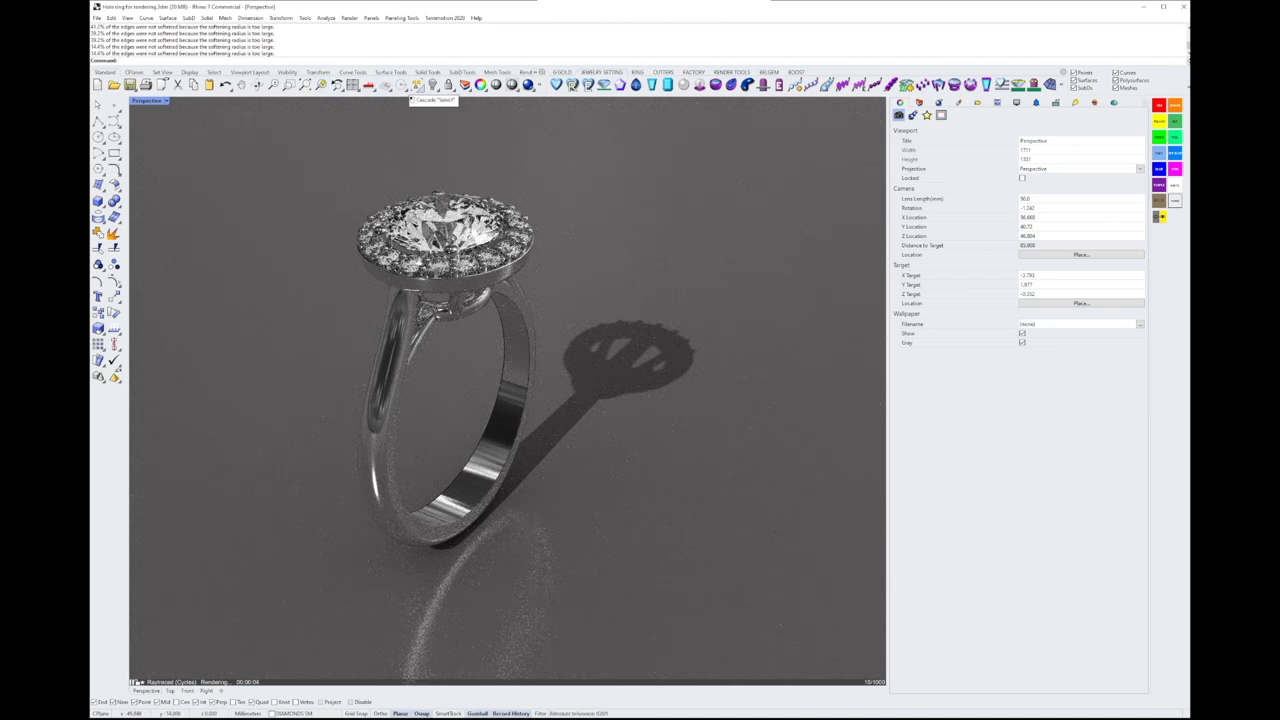
- Create a rectangular light in the Top view, spanning a large area around the ring
left_click(527, 72)
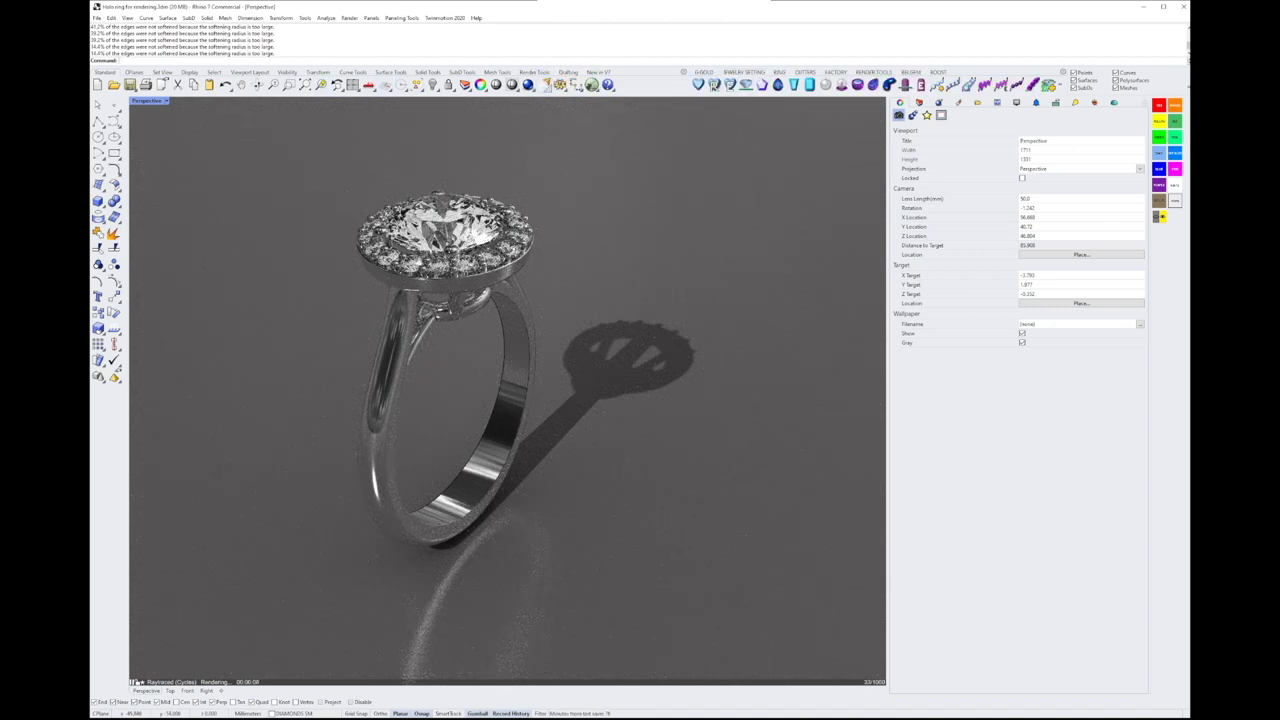
left_click(545, 85)
left_click(574, 131)
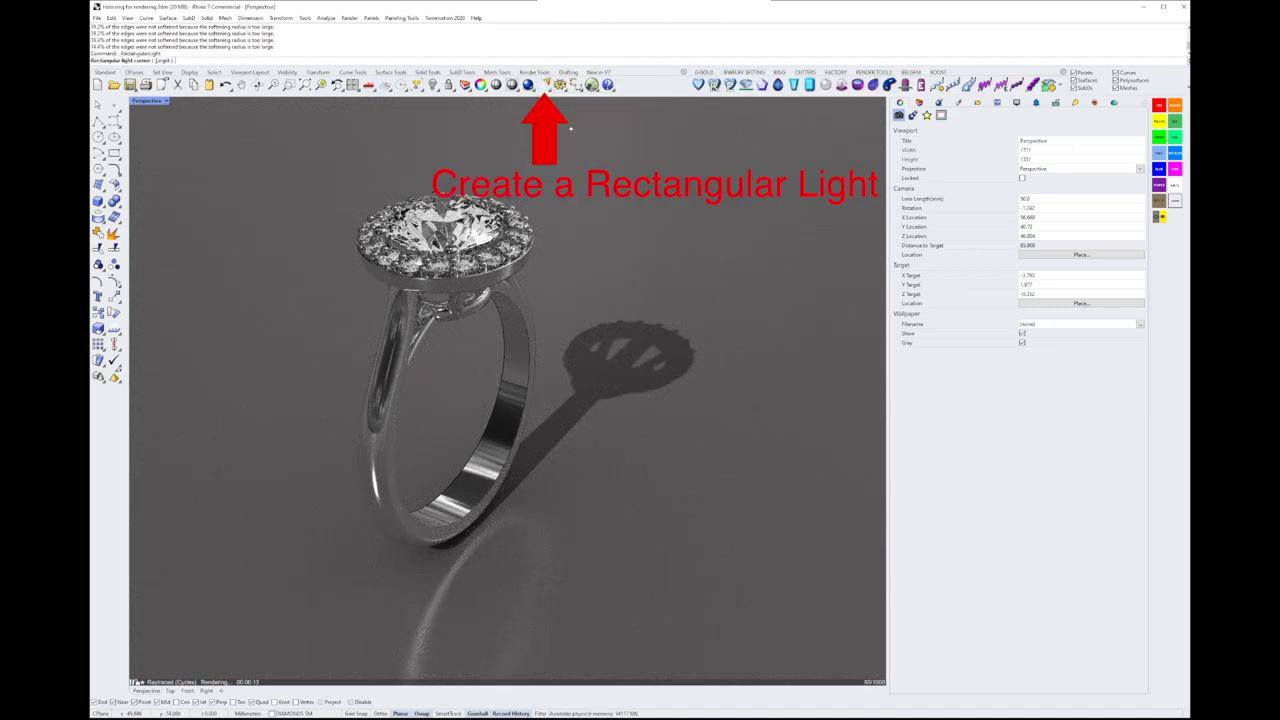
double_click(139, 102)
scroll(240, 196, "down", 15)
right_click_drag(240, 196, 268, 236)
left_click(166, 133)
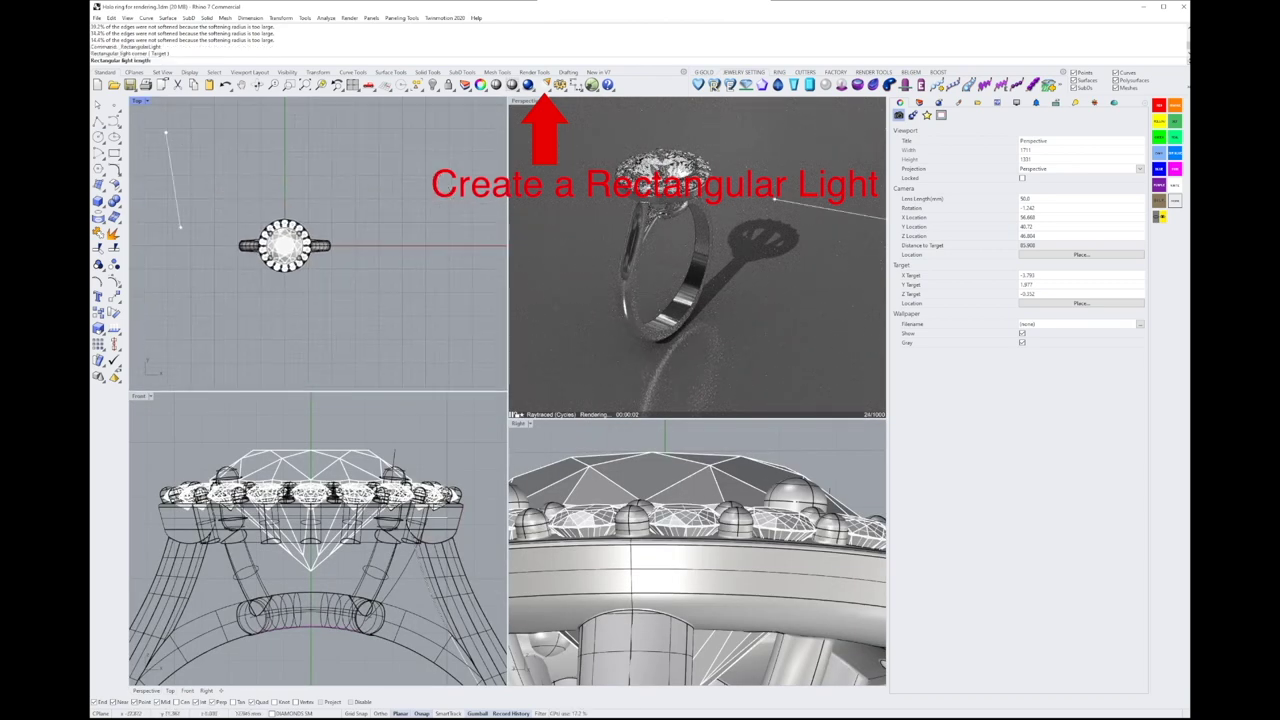
left_click(167, 308)
left_click(166, 308)
left_click(410, 308)
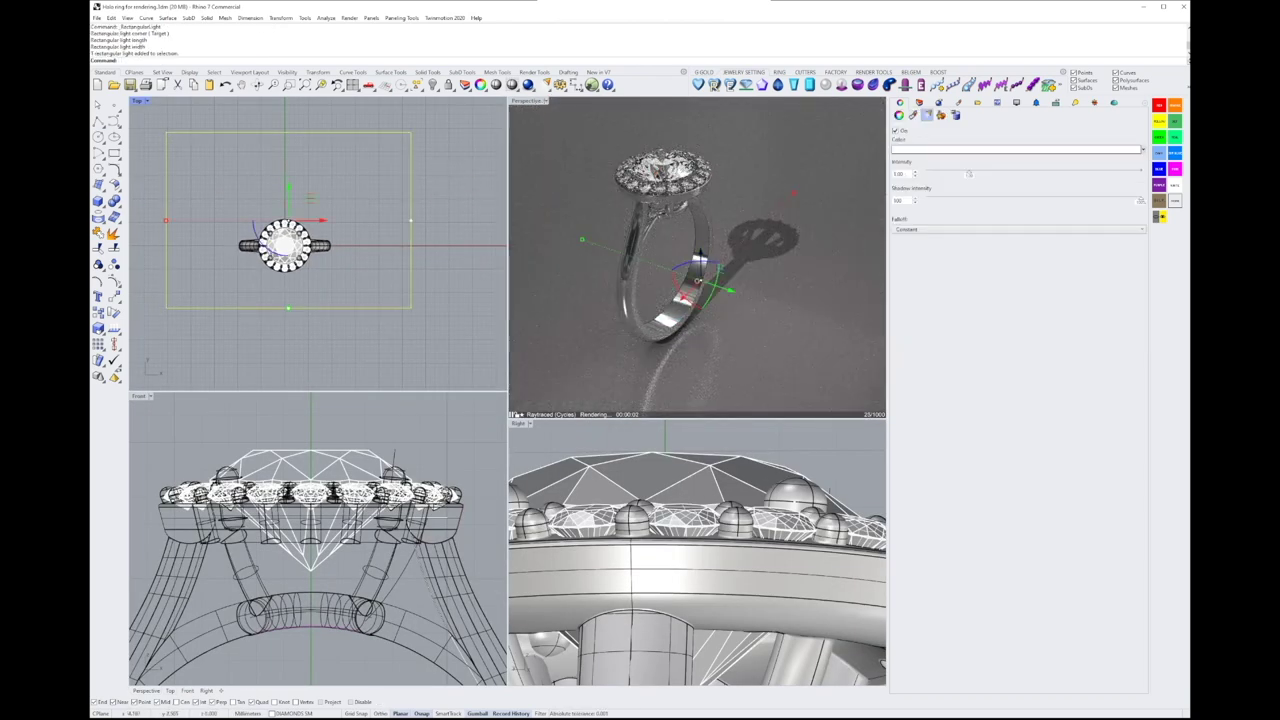
- Raise the rectangular light to the height of the ring's head and restore the Right view in its viewport
left_click_drag(700, 256, 698, 137)
scroll(329, 607, "down", 16)
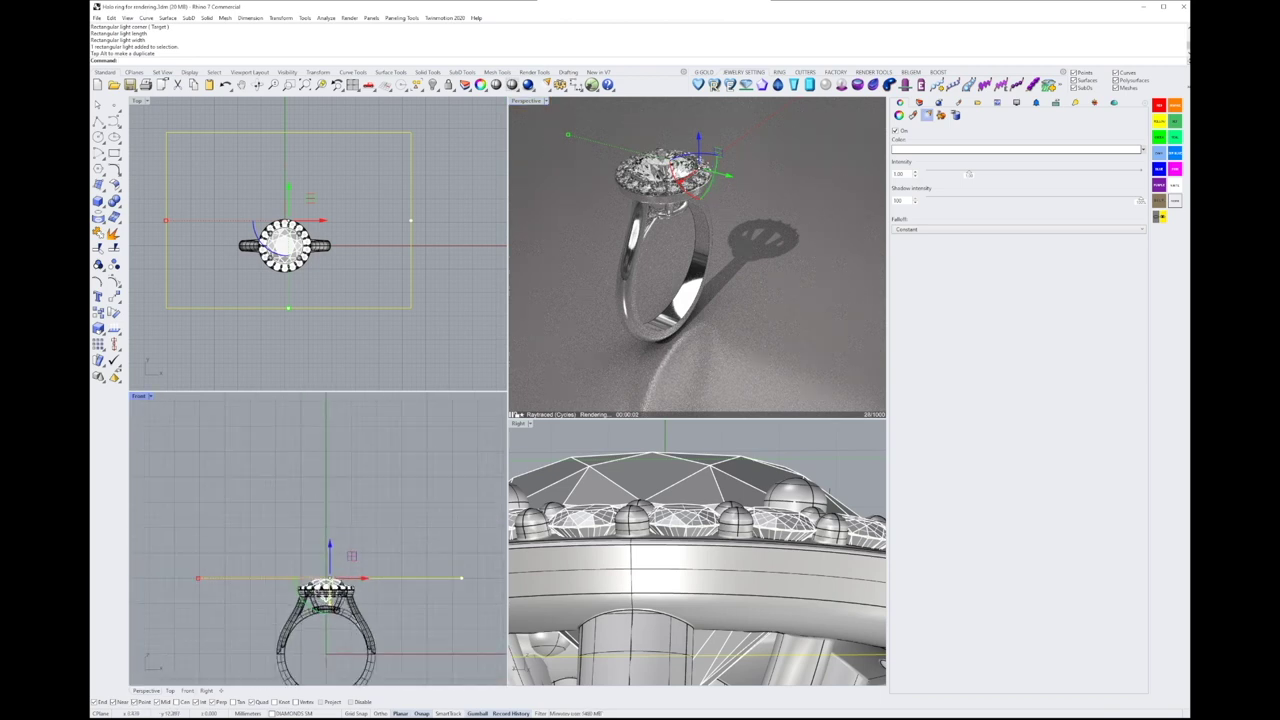
scroll(329, 607, "down", 4)
right_click_drag(329, 607, 308, 528)
scroll(663, 558, "down", 15)
right_click_drag(610, 570, 640, 530, "ctrl+shift")
left_click(530, 423)
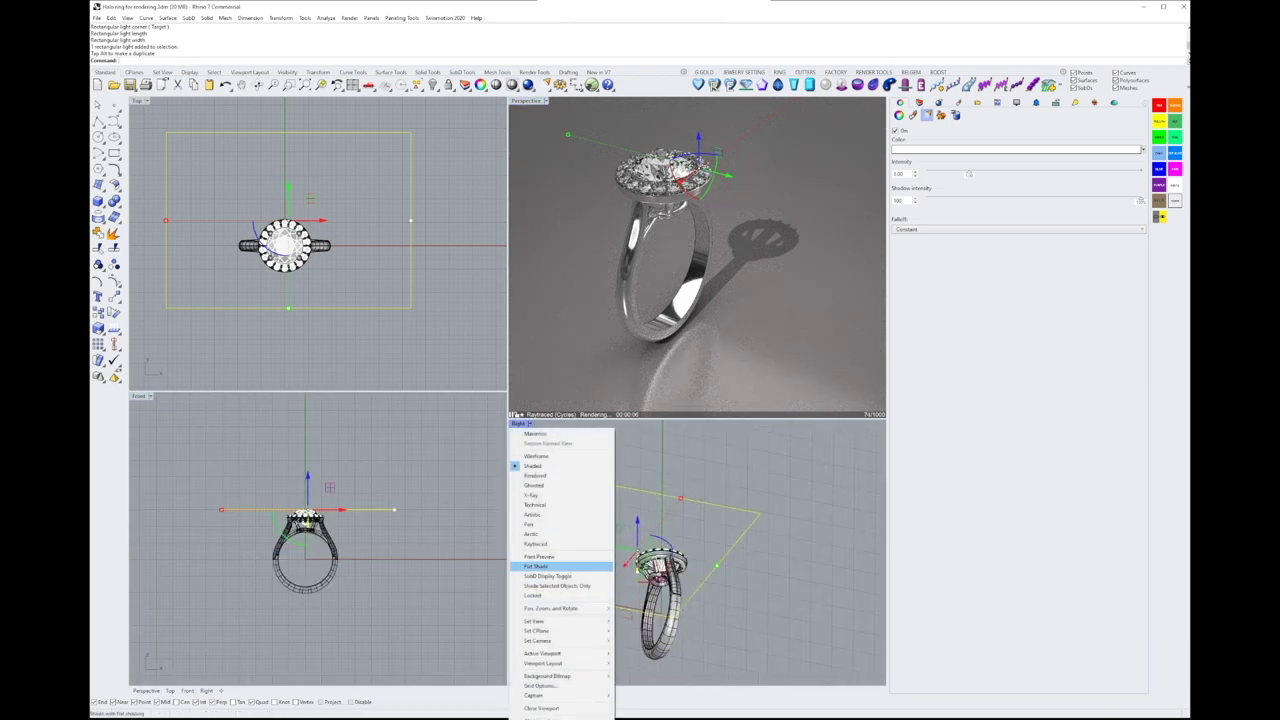
mouse_move(534, 621)
left_click(650, 645)
scroll(758, 530, "up", 3)
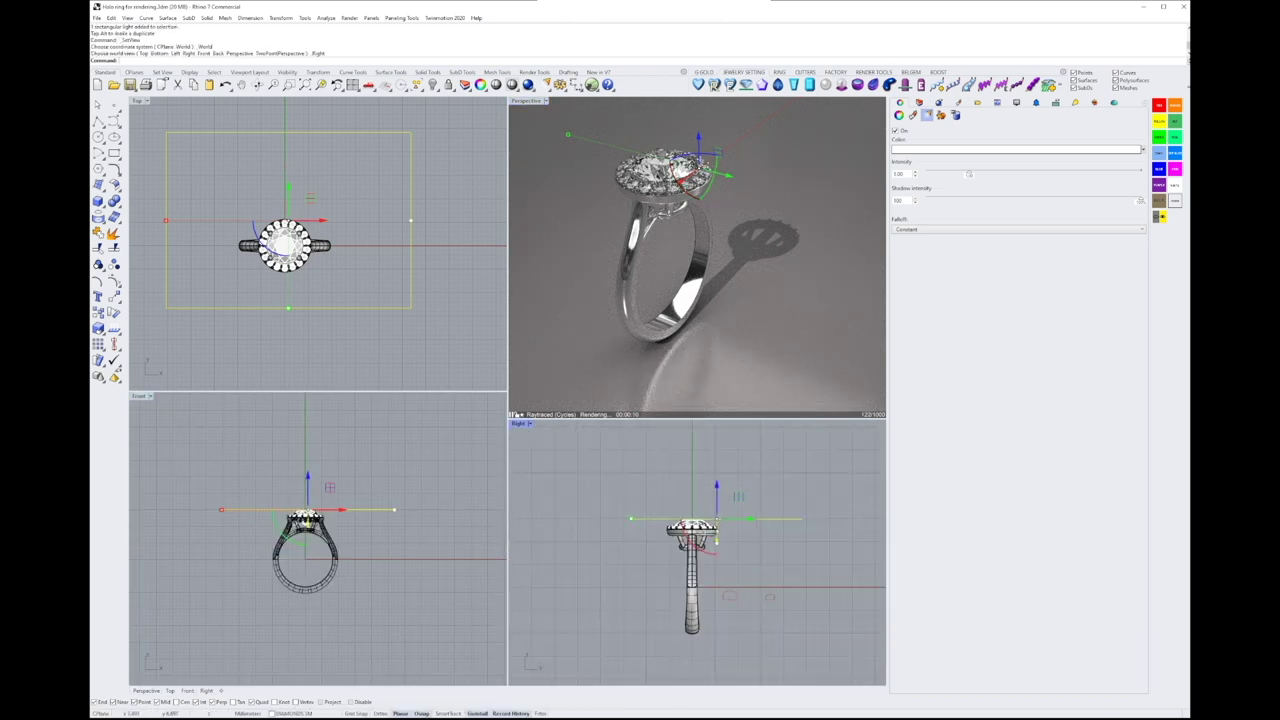
- Move the rectangular light above and to one side of the ring and tilt it in the Right view
left_click_drag(716, 486, 716, 435)
scroll(701, 536, "down", 6)
right_click_drag(700, 250, 726, 297)
scroll(720, 579, "down", 2)
left_click_drag(734, 492, 767, 459)
left_click_drag(731, 514, 716, 503)
scroll(289, 255, "down", 6)
- Rotate the rectangular light in the Top view and adjust its tilt so that it faces the ring
left_click_drag(320, 196, 214, 222)
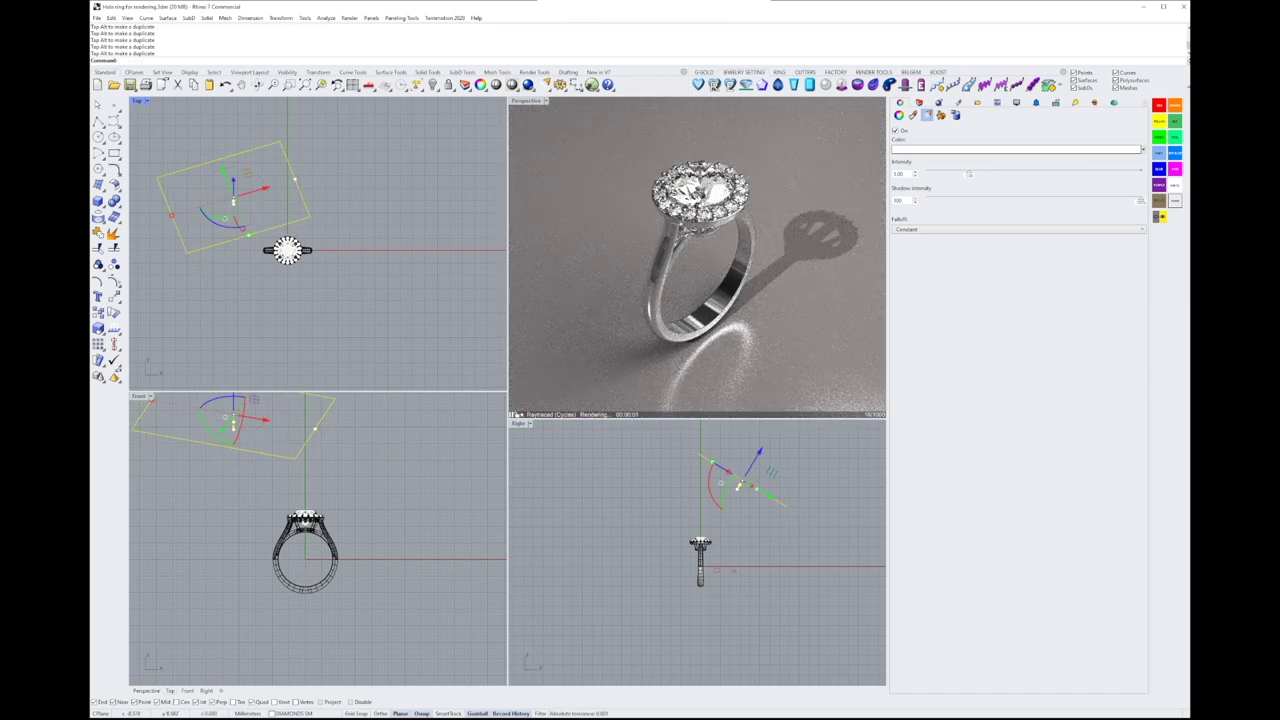
mouse_move(267, 234)
right_mouse_down()
mouse_move(260, 207)
mouse_move(271, 229)
right_mouse_up()
left_click_drag(216, 211, 227, 216)
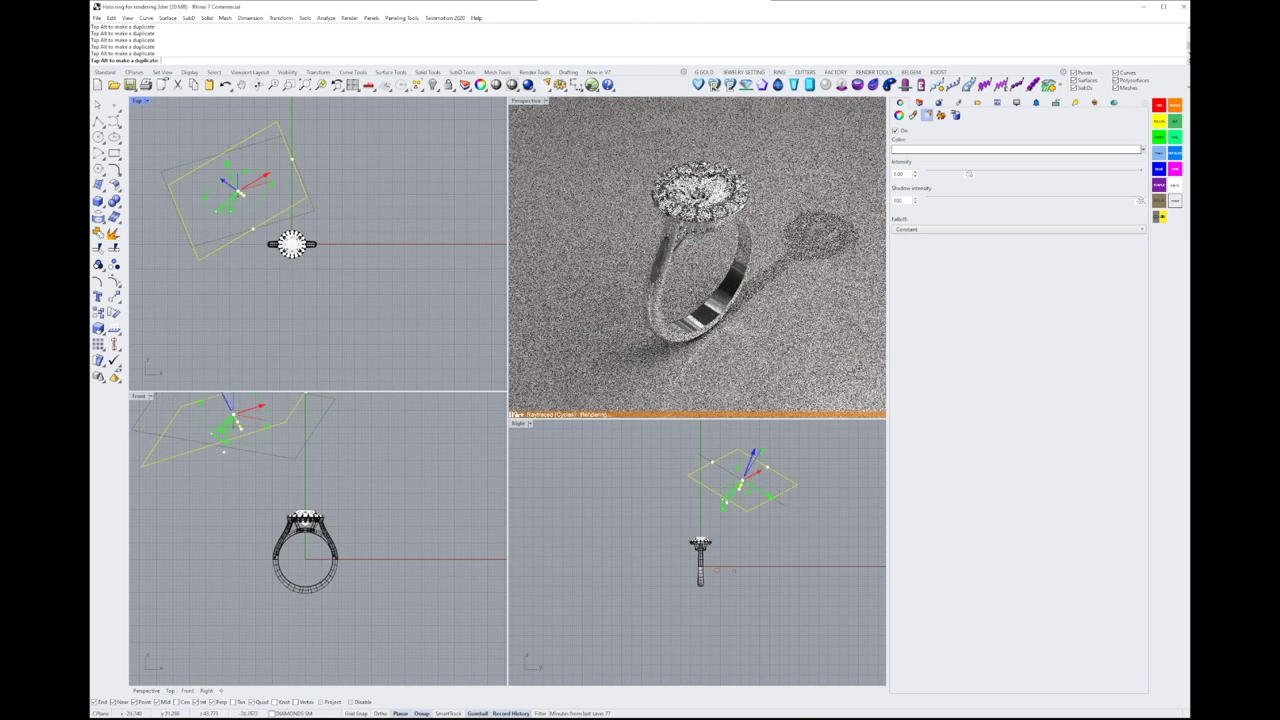
left_click_drag(716, 463, 718, 470)
key("Escape")
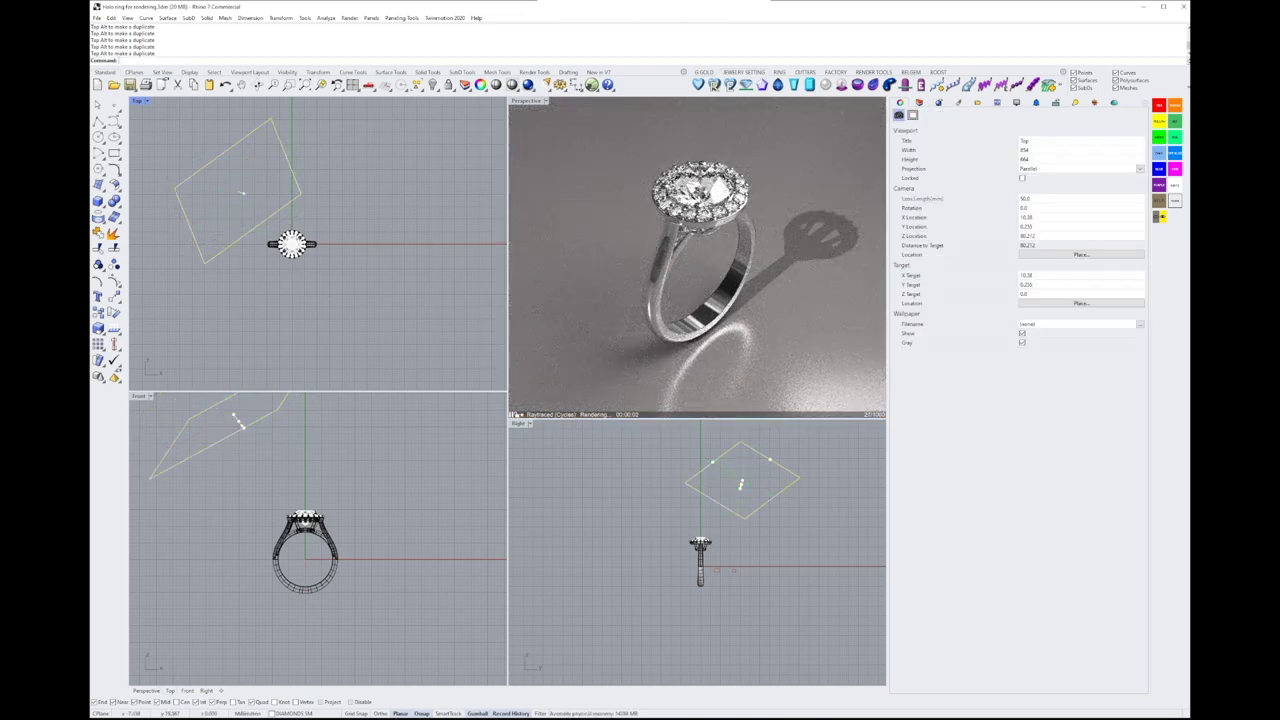
- Move the rectangular light farther away from the ring and check its effect in the maximized Perspective view
left_click(286, 156)
left_click_drag(261, 168, 231, 136)
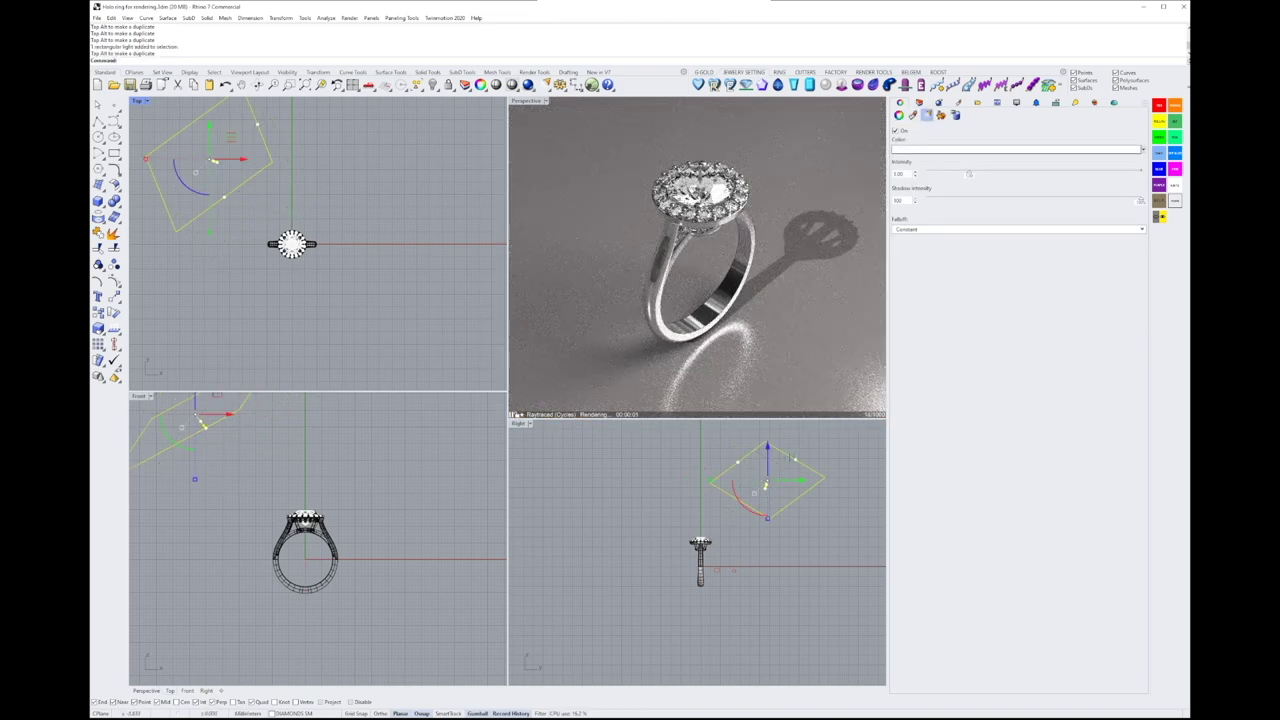
right_click_drag(814, 240, 731, 298)
scroll(826, 254, "up", 2)
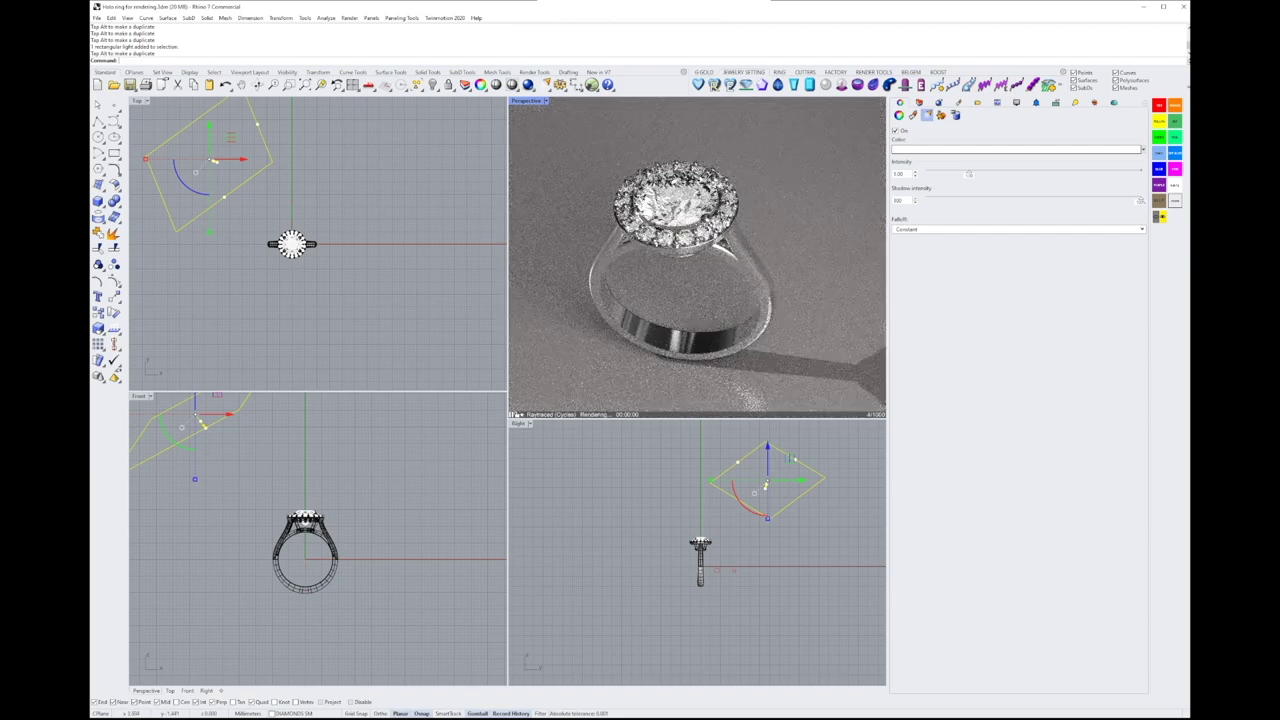
key("ctrl+m")
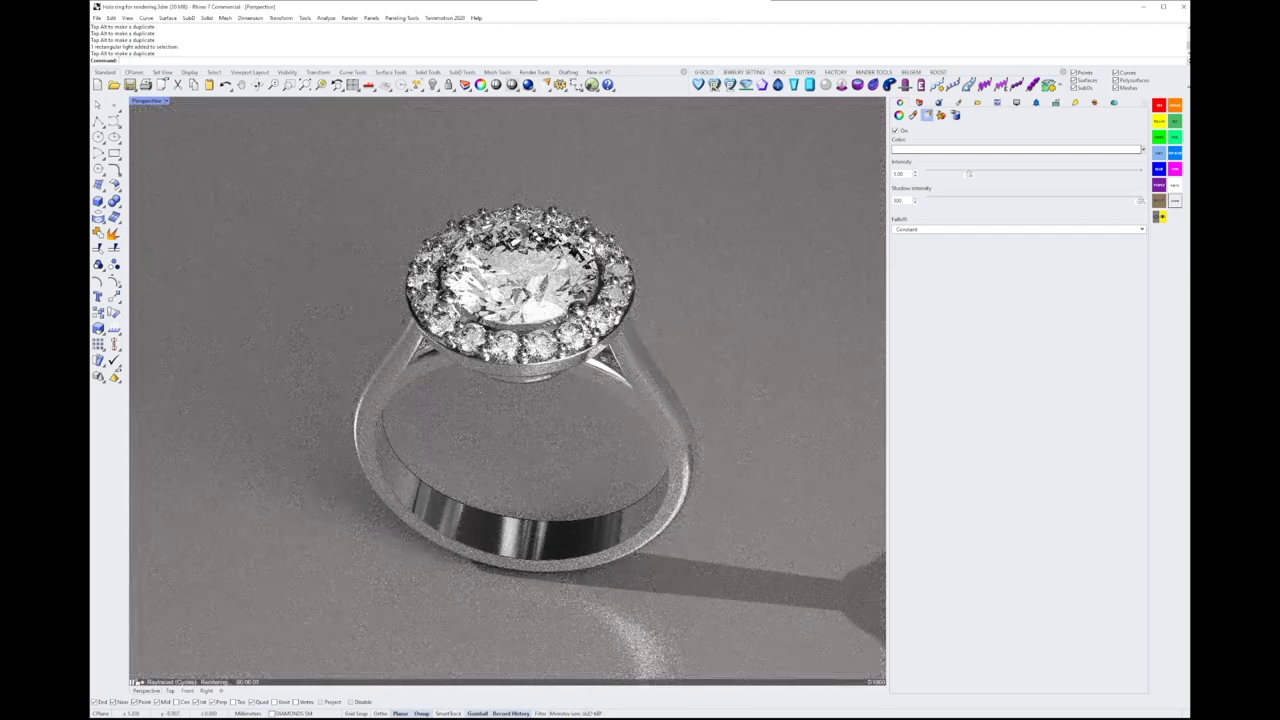
mouse_move(569, 517)
right_mouse_down()
mouse_move(560, 610)
mouse_move(565, 530)
right_mouse_up()
scroll(508, 389, "down", 2)
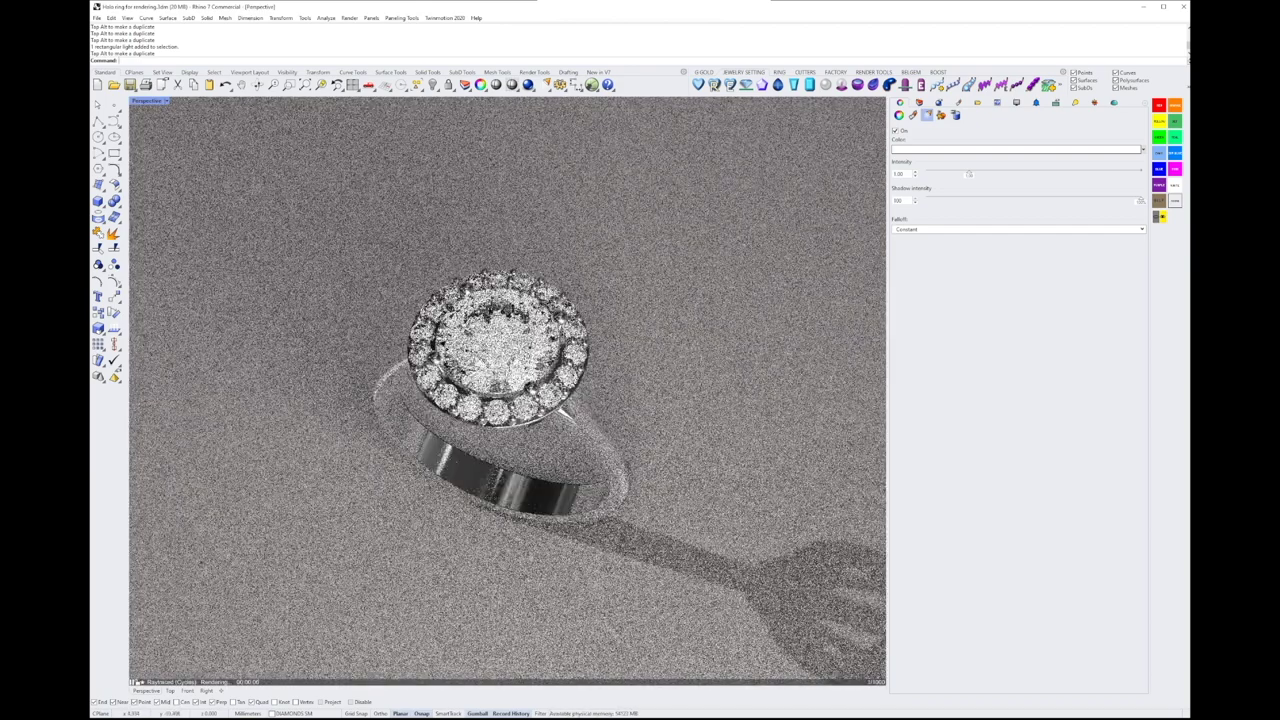
- Set the rectangular light's intensity to 0.50 in the scene's light list
left_click(1075, 102)
left_click(985, 139)
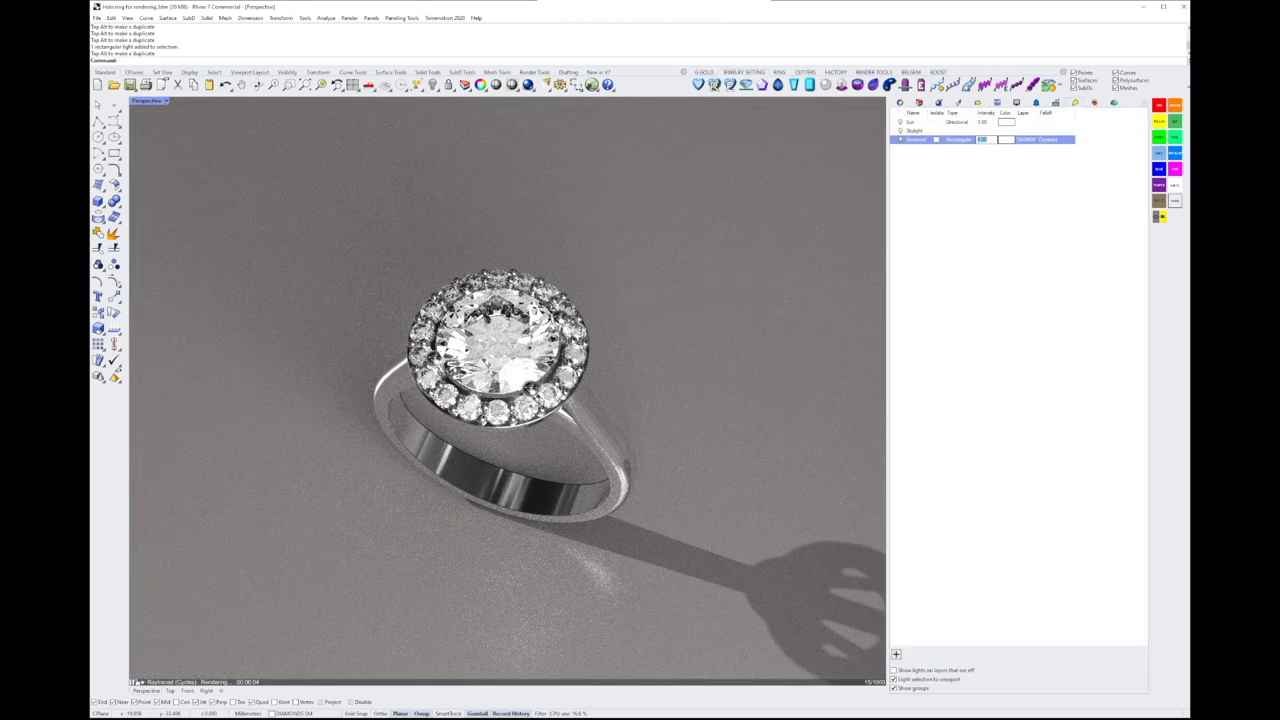
key("Return")
- Switch the skylight and the sun off and back on to compare their effect on the ring
left_click(900, 131)
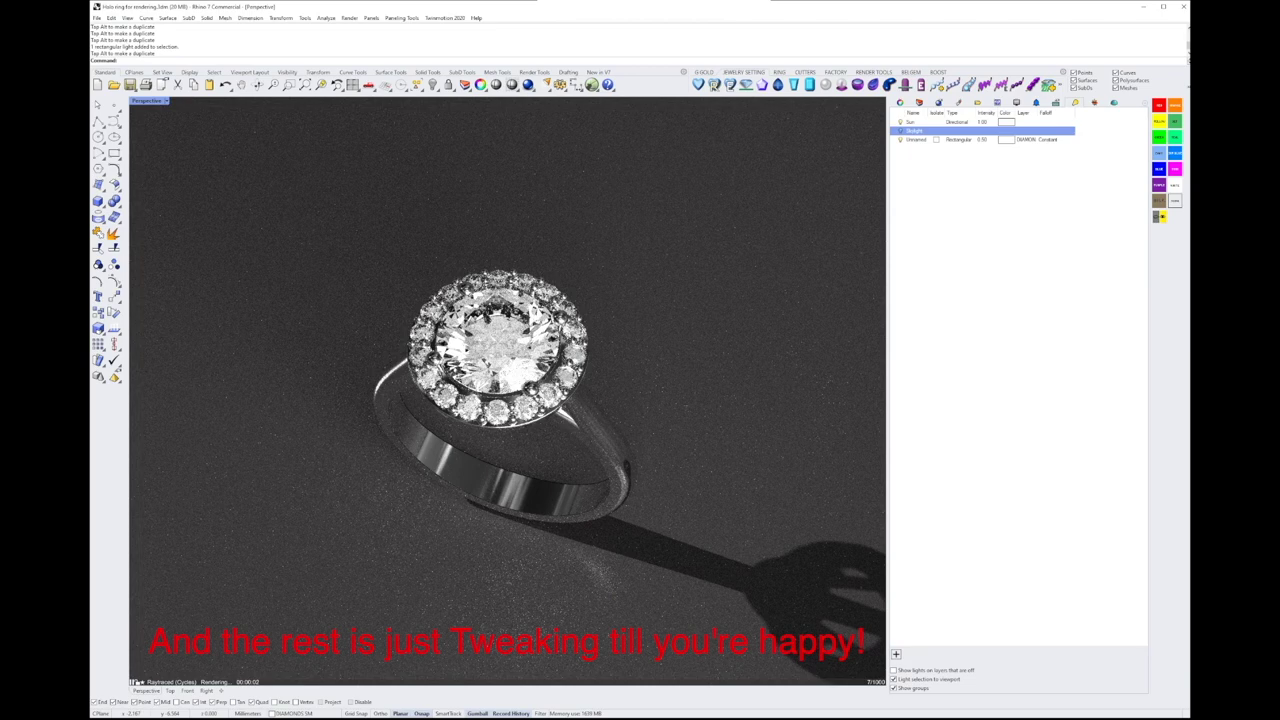
right_click_drag(560, 520, 560, 420)
left_click(900, 131)
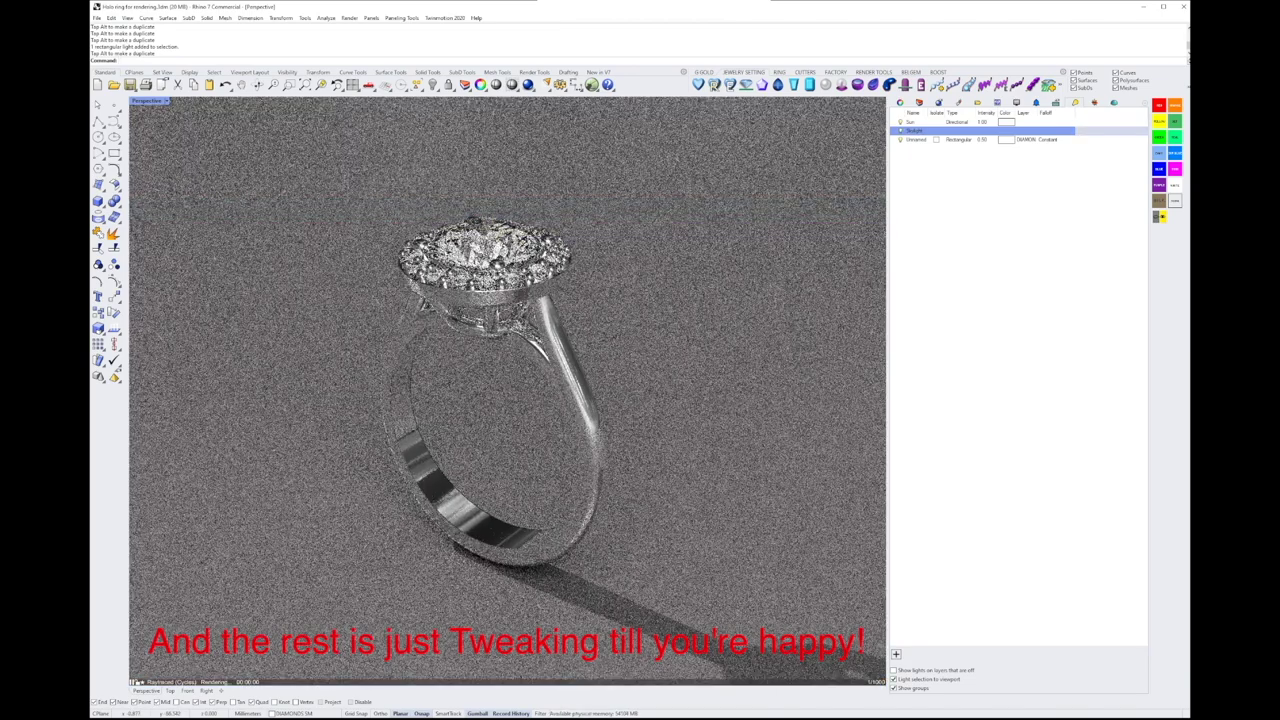
left_click(900, 122)
left_click(900, 122)
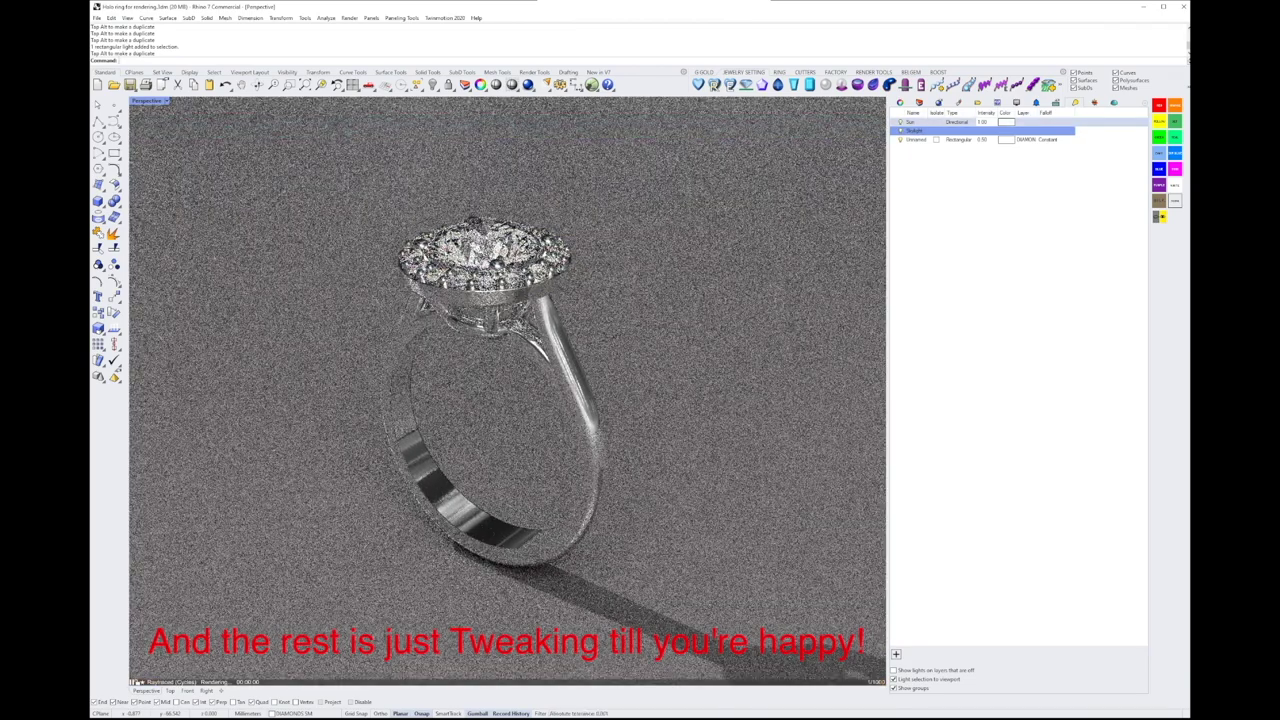
- Try a sun intensity of 0.70, settle on 0.50, and view the ring from slightly farther away
left_click(985, 122)
key("Return")
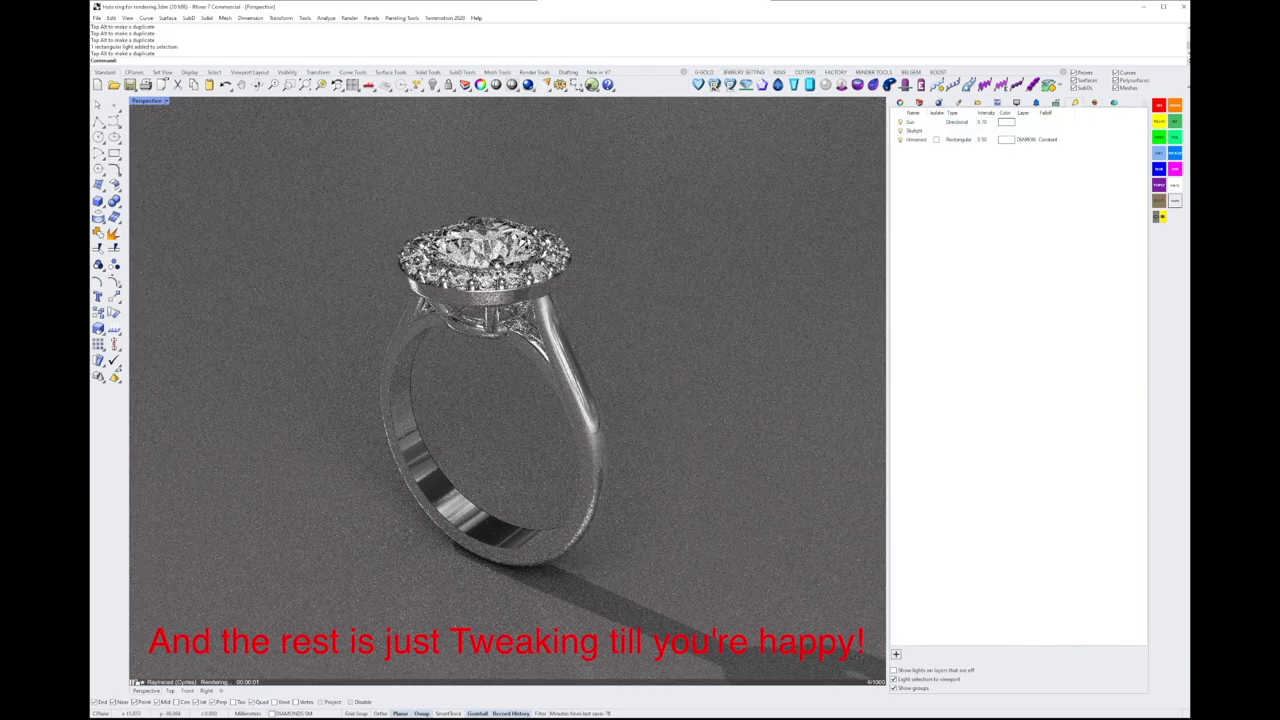
left_click(982, 122)
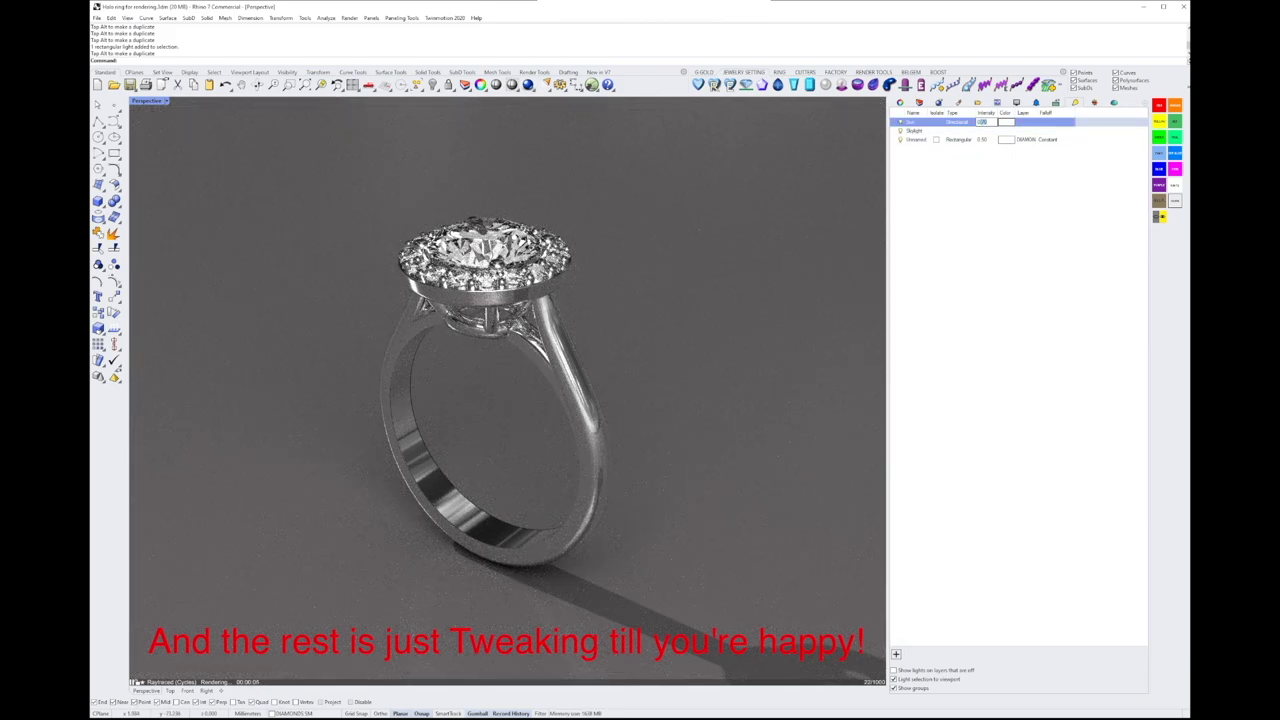
key("Return")
scroll(490, 390, "down", 2)
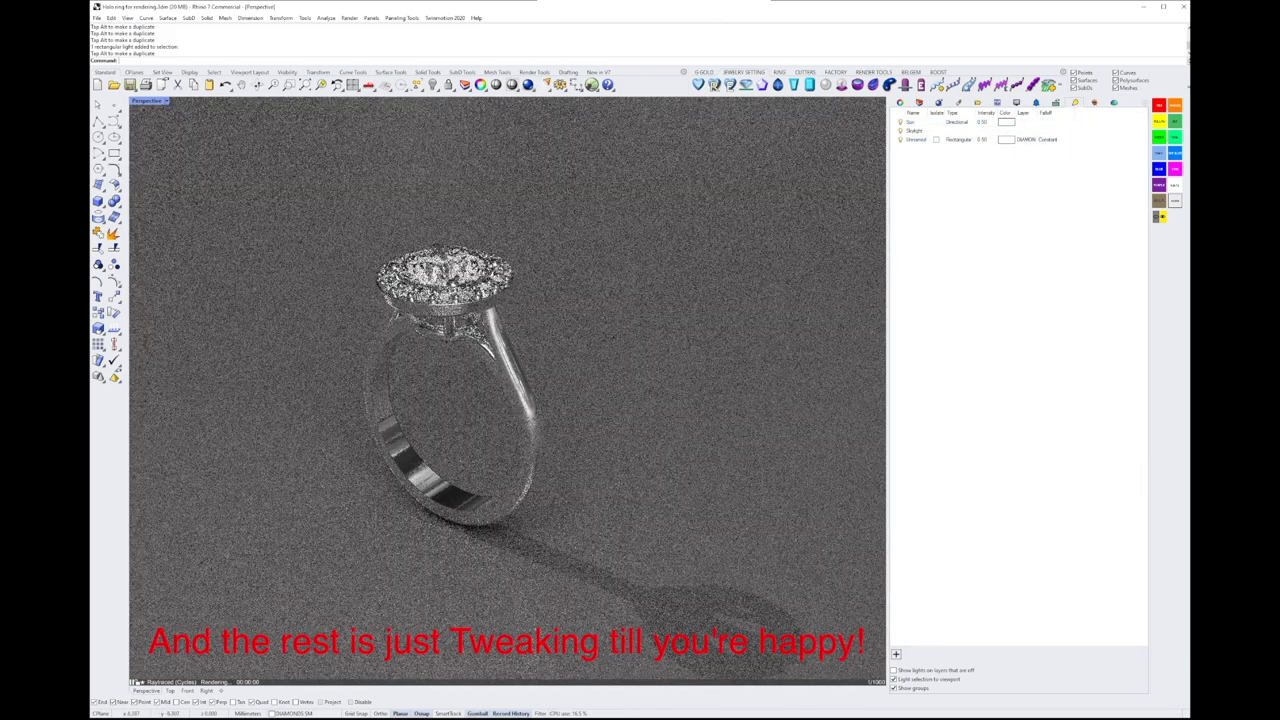
right_click_drag(490, 390, 470, 410)
- Reposition the sun to an azimuth of about 350° and an altitude of about 63°, and view the ring's other side
left_click(1094, 102)
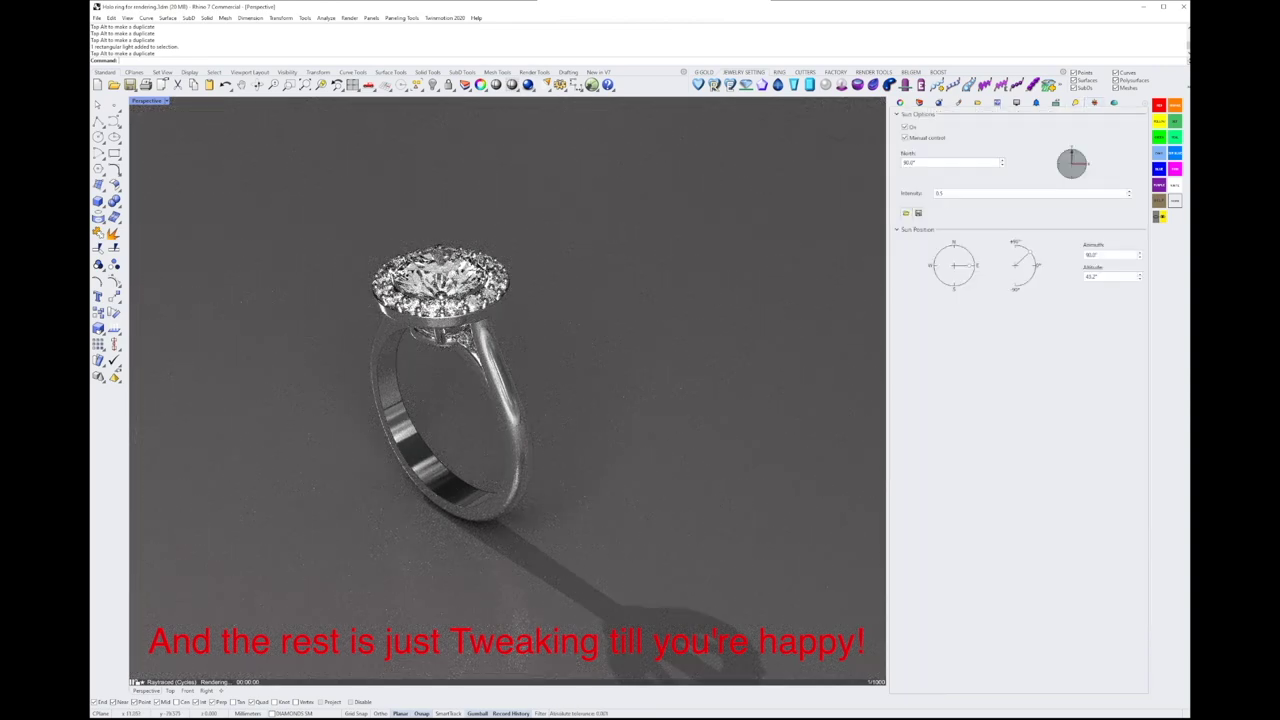
left_click_drag(1030, 252, 952, 249)
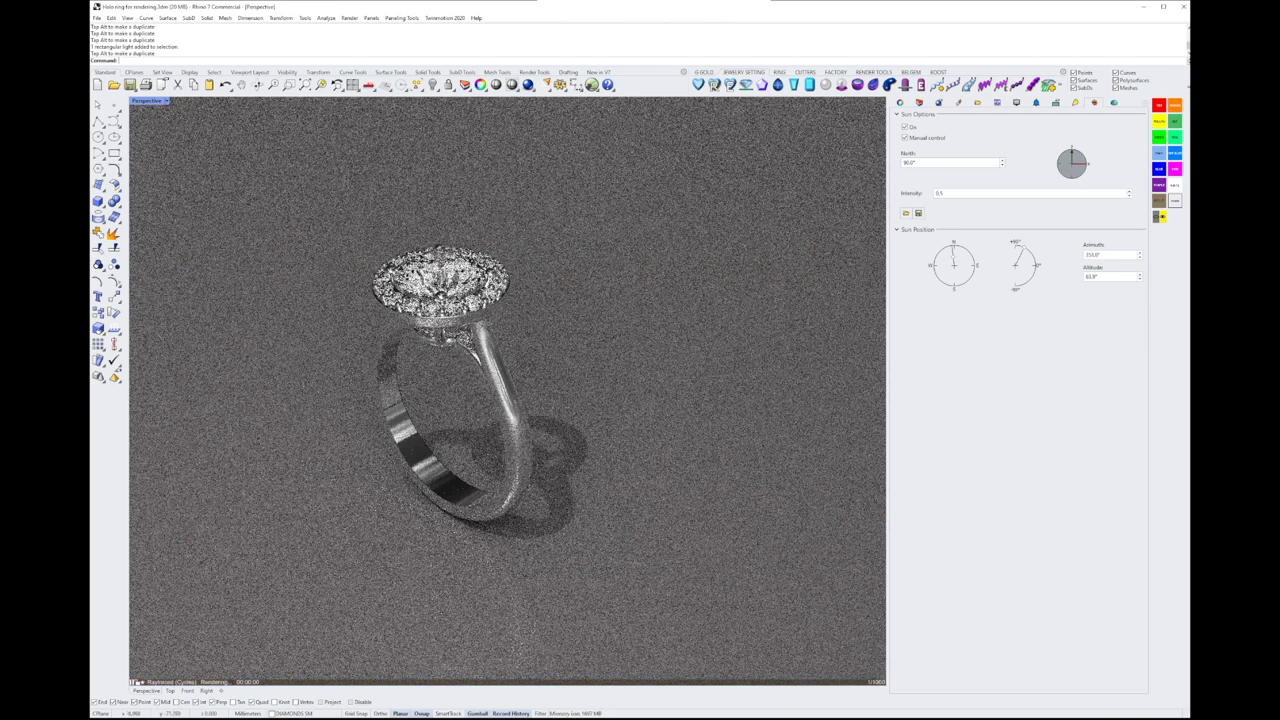
right_click_drag(440, 400, 690, 390)
scroll(700, 395, "up", 2)
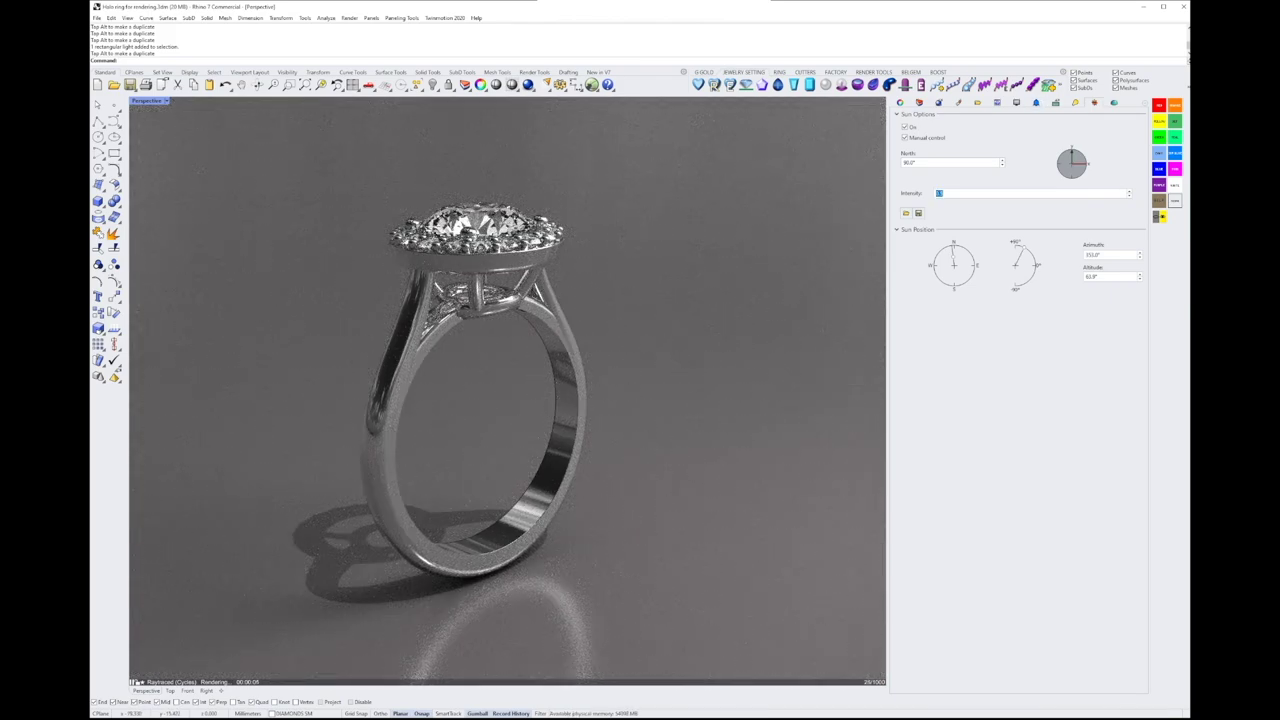
- Try a sun intensity of 0.0, settle on 0.1, and raise the rectangular light's intensity in the scene's light list
key("Return")
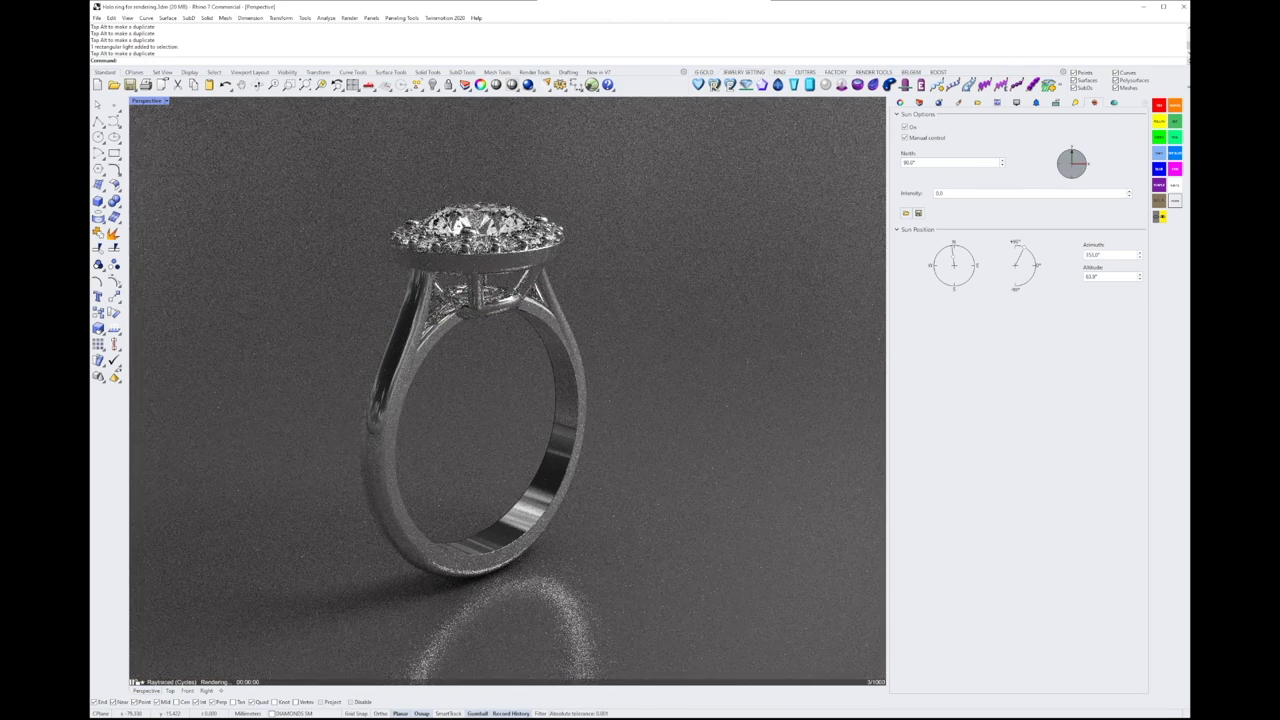
type("0.1")
key("Return")
left_click(1075, 102)
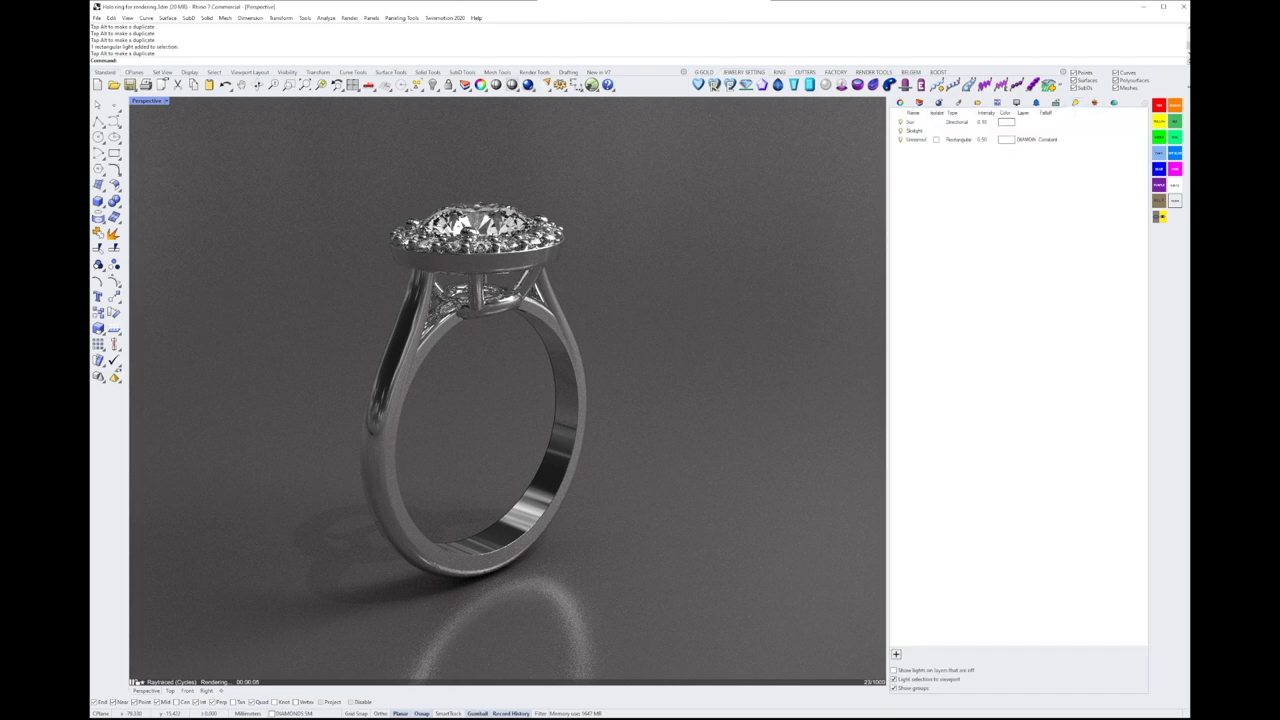
double_click(983, 139)
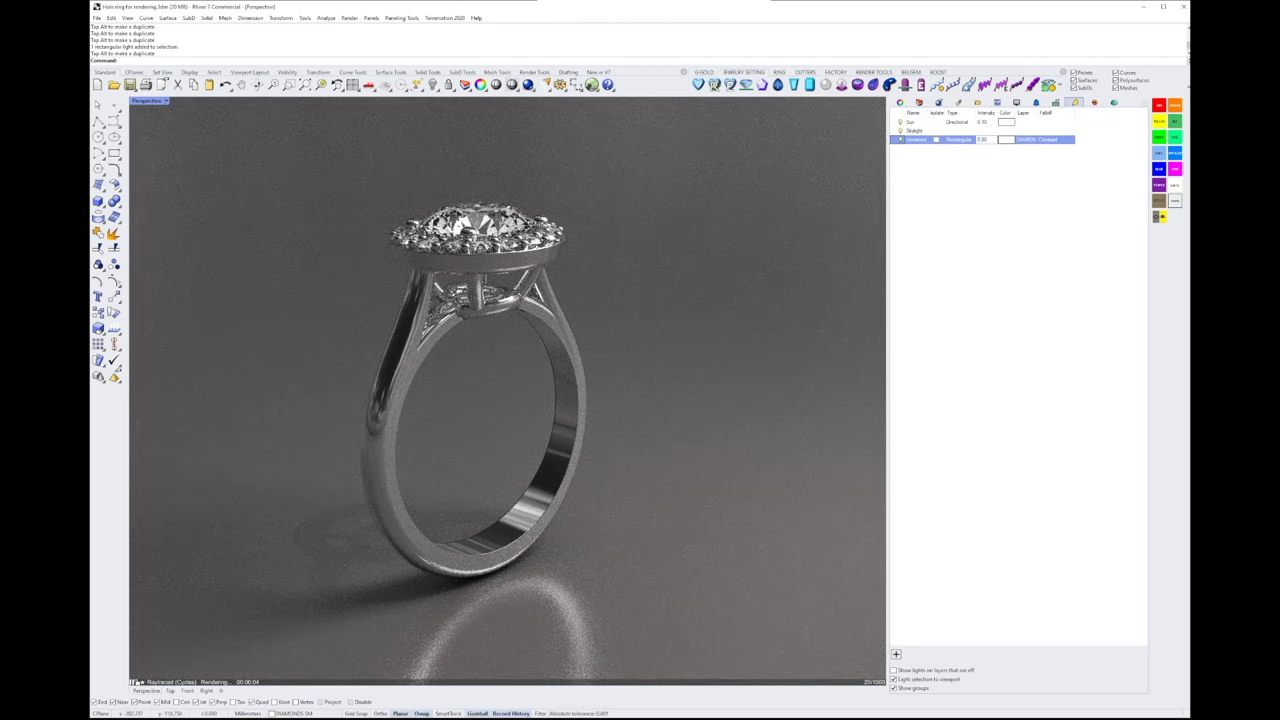
- Rotate the Studio environment's HDR texture to an azimuth of about 50° and an altitude of about -1°, and view the ring from slightly higher
left_click(1114, 102)
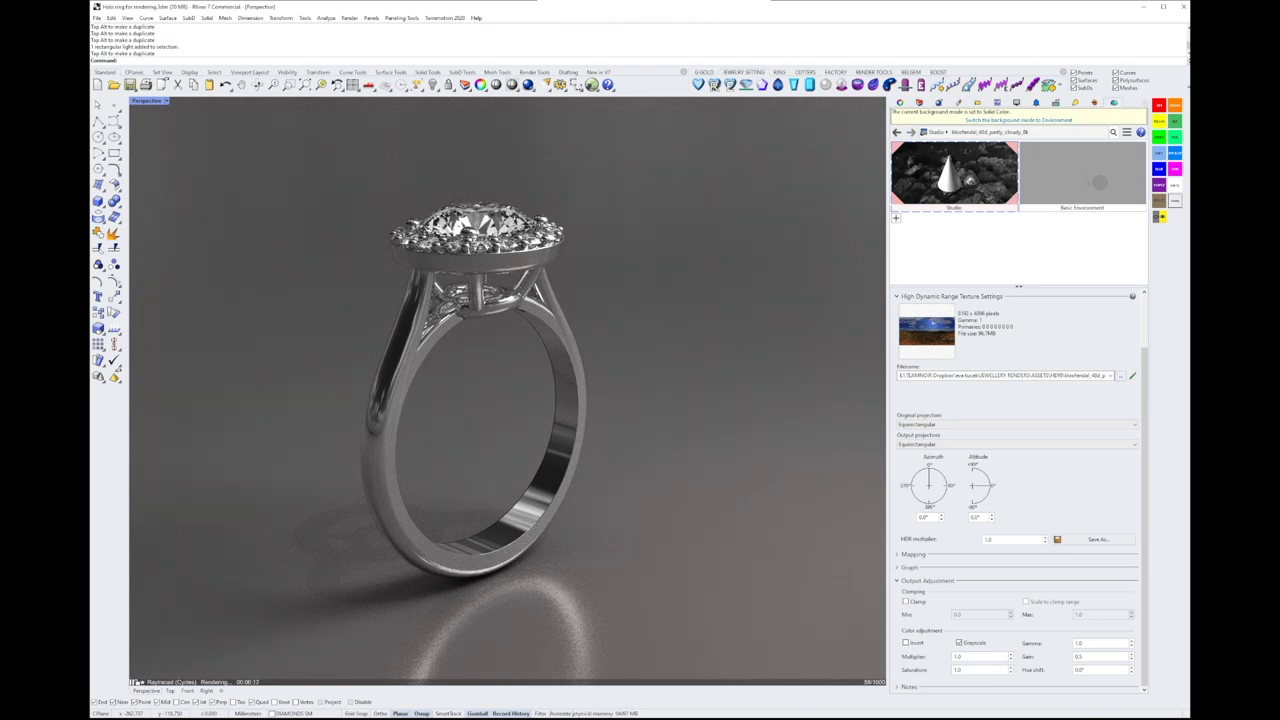
left_click(941, 475)
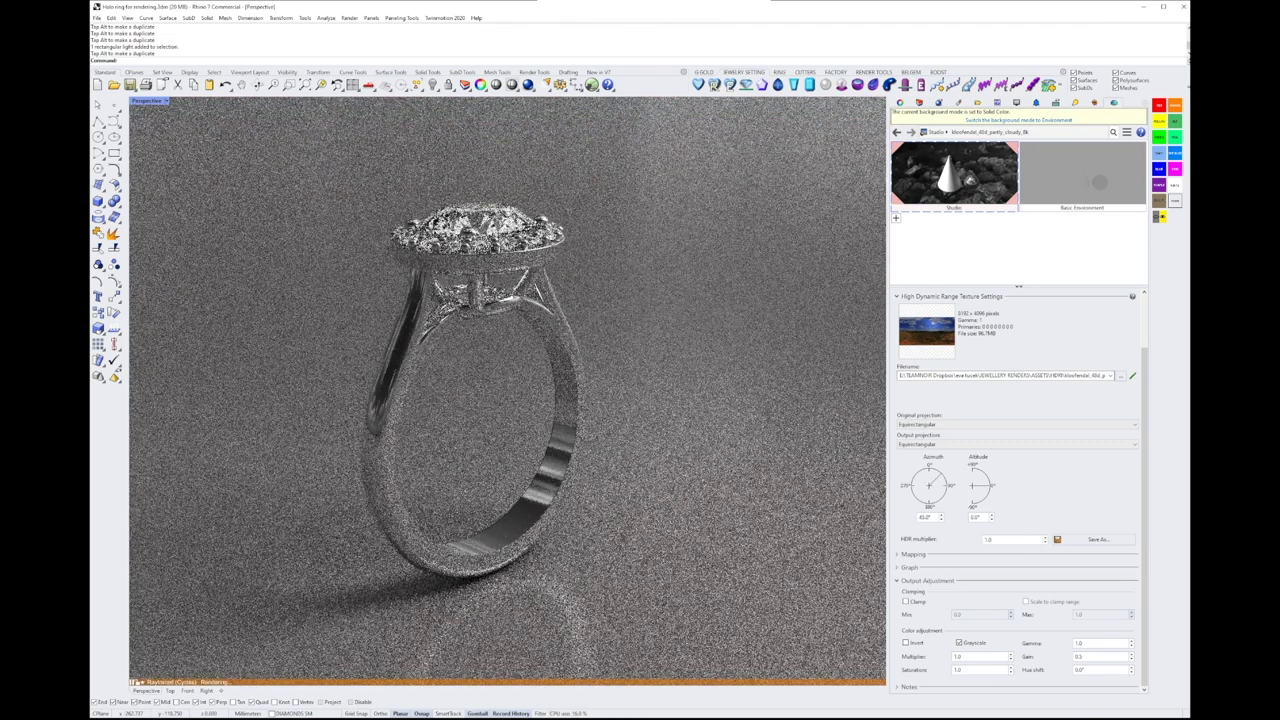
mouse_move(987, 485)
left_mouse_down()
mouse_move(981, 472)
mouse_move(990, 486)
mouse_move(972, 500)
mouse_move(990, 486)
left_mouse_up()
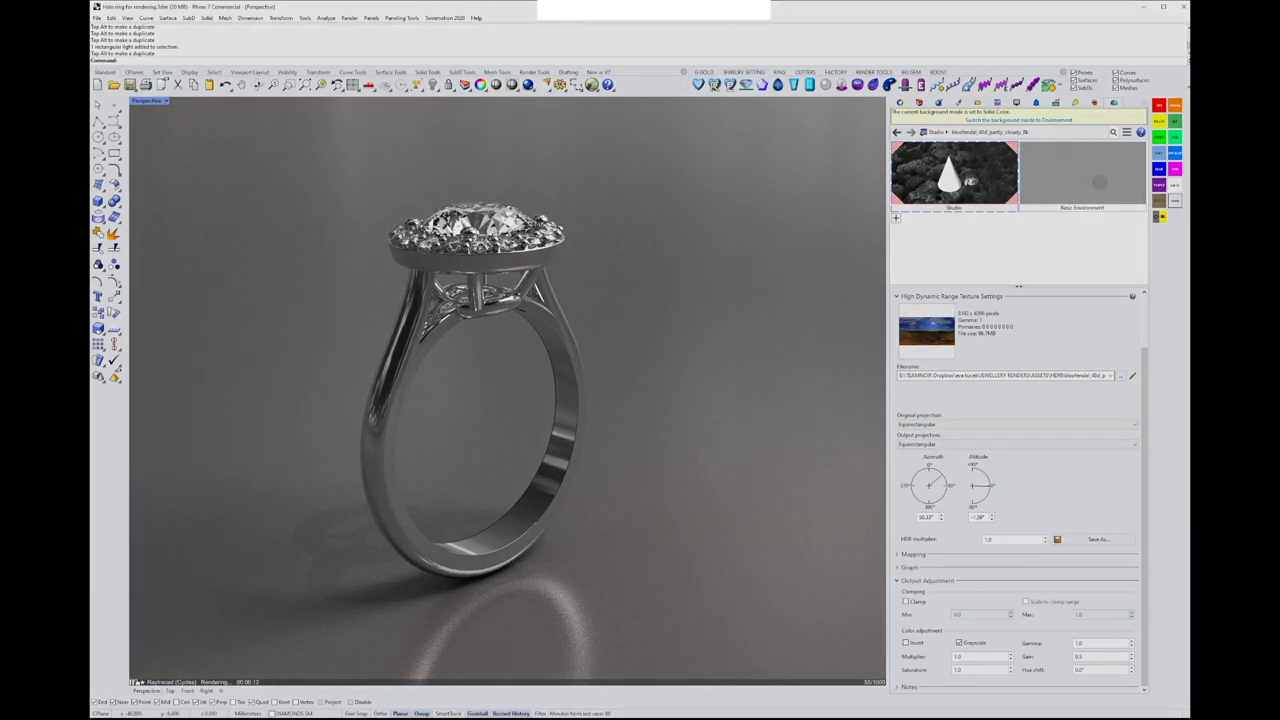
right_click_drag(686, 560, 640, 590)
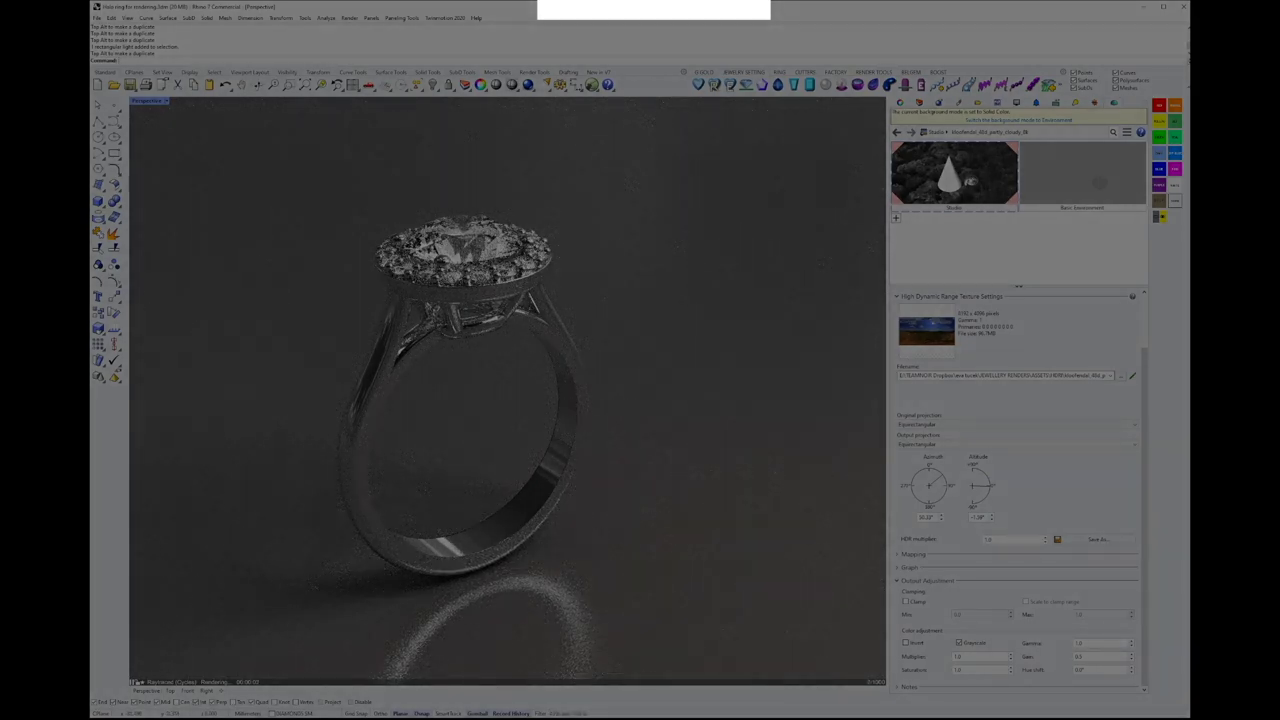